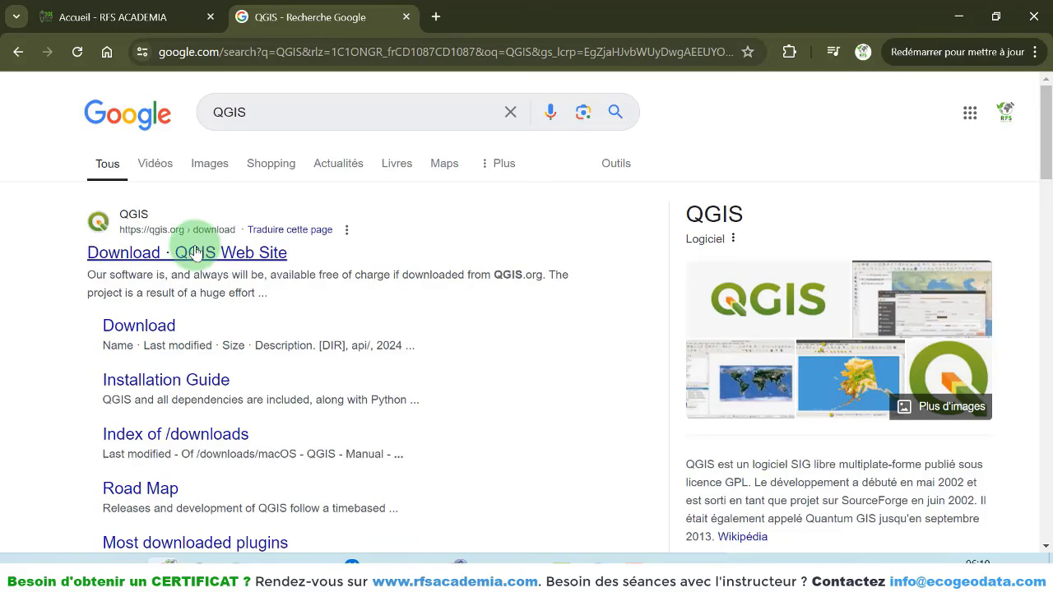
# - Open the QGIS download page from the search results and download the Long Term Version for Windows (3.34 LTR)
pyautogui.click(185, 253)
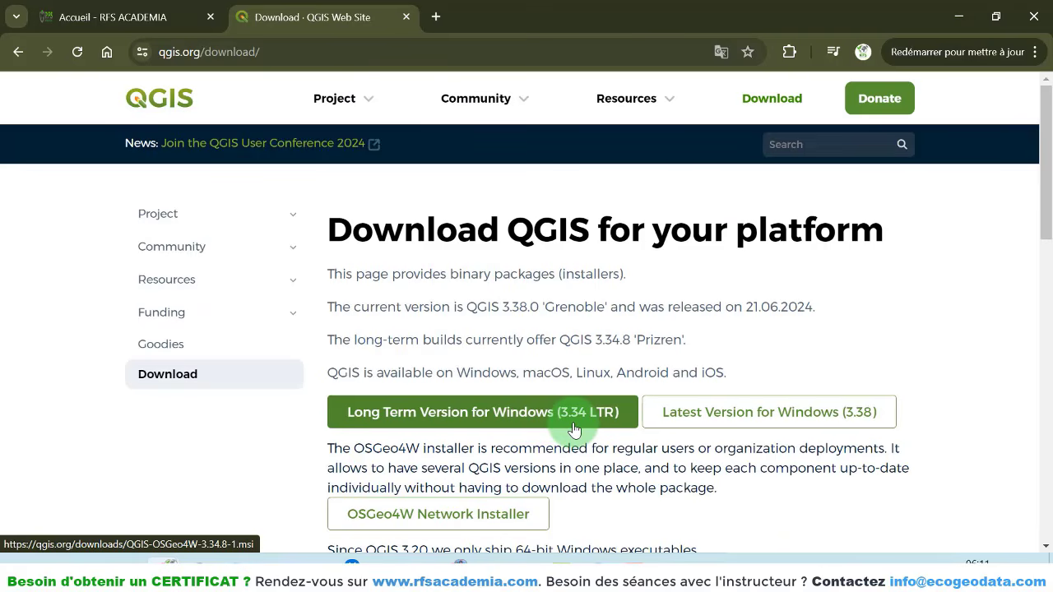
pyautogui.click(574, 429)
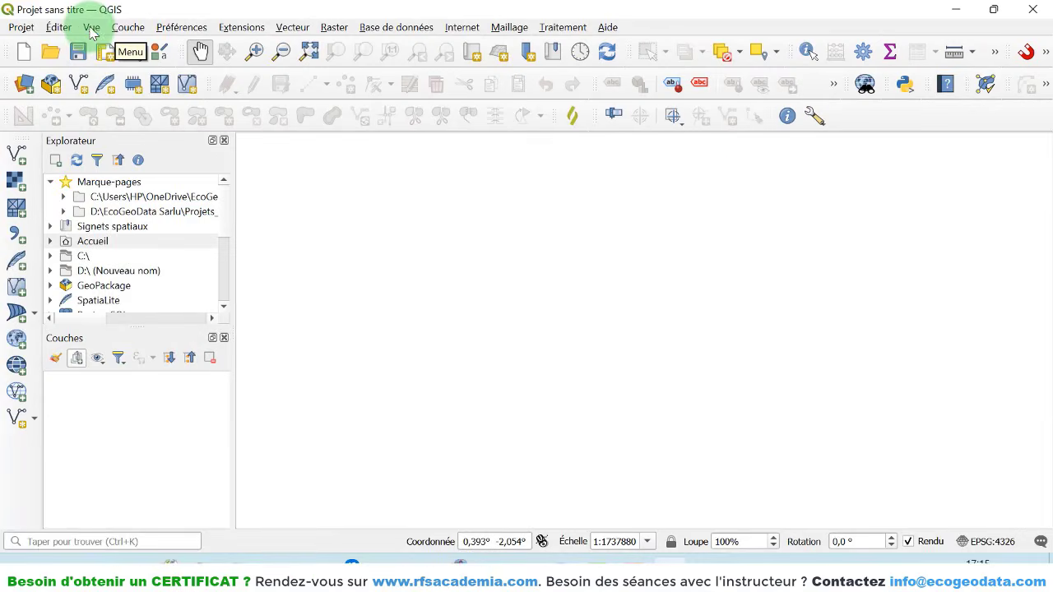
# - Show the Explorateur (2) and Boîte à outils de traitements panels
pyautogui.click(91, 27)
pyautogui.moveTo(188, 489)
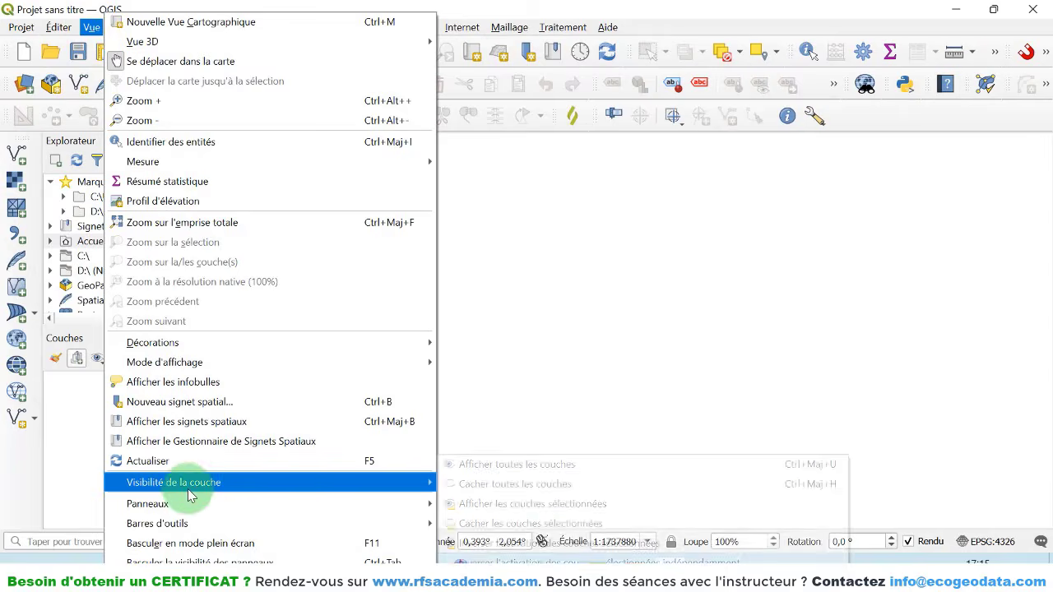
pyautogui.moveTo(172, 505)
pyautogui.click(490, 385)
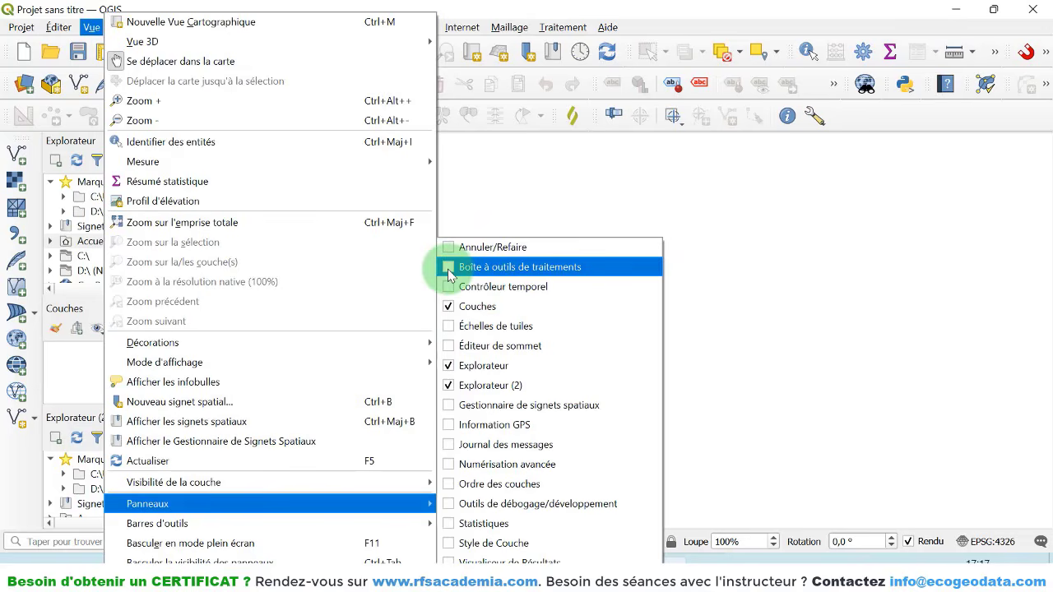
pyautogui.click(448, 268)
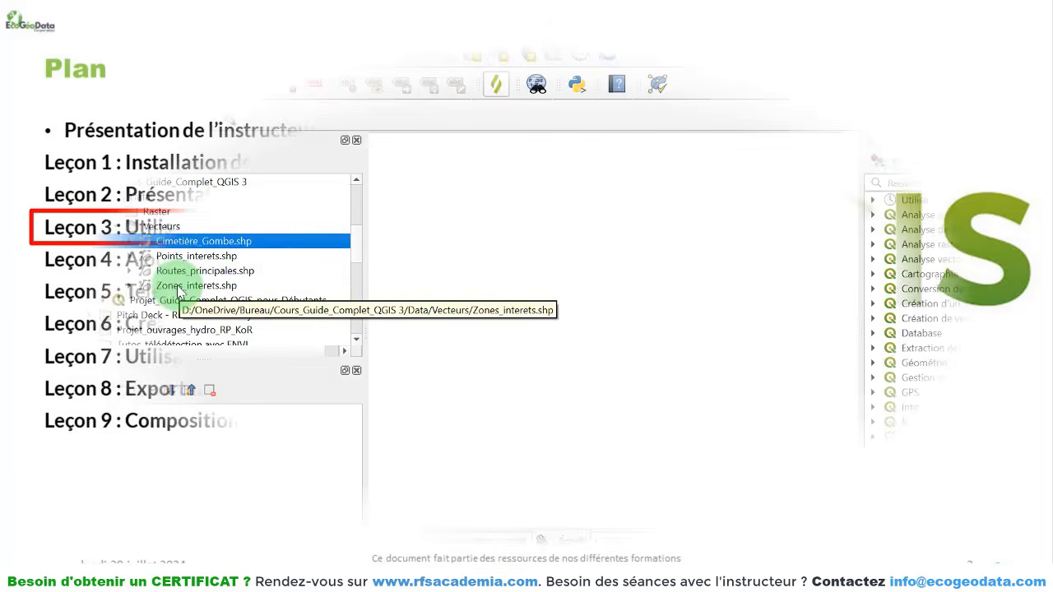
# - Add Zones_interets.shp from the Vecteurs folder to the map
pyautogui.moveTo(195, 286)
pyautogui.mouseDown()
pyautogui.moveTo(630, 318)
pyautogui.moveTo(612, 296)
pyautogui.moveTo(605, 309)
pyautogui.mouseUp()
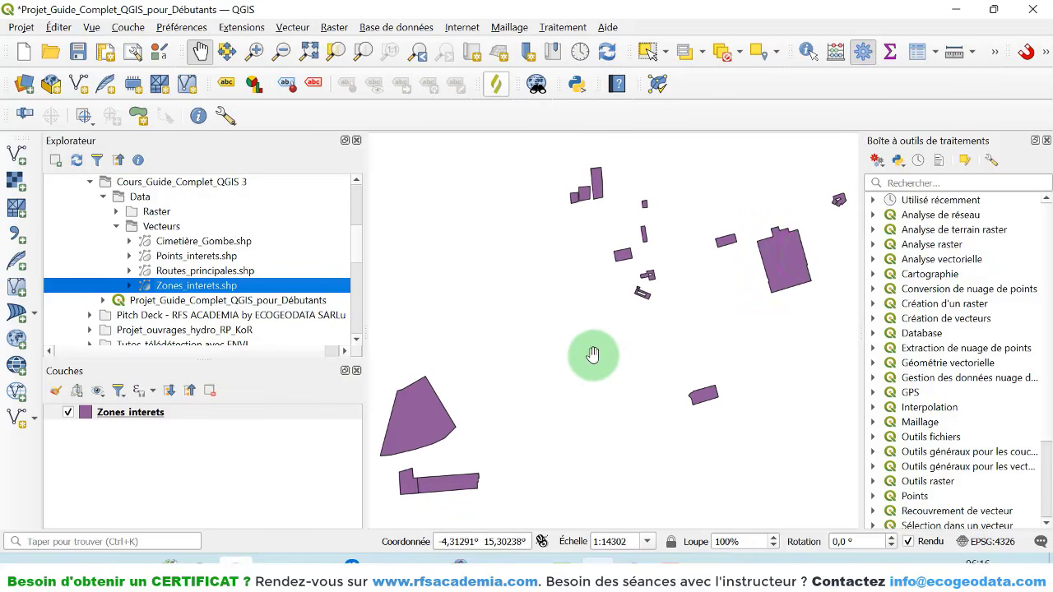
pyautogui.moveTo(598, 455); pyautogui.dragTo(622, 324)
# - Set the fill colour of the Zones_interets layer to the standard orange and apply it
pyautogui.click(670, 247)
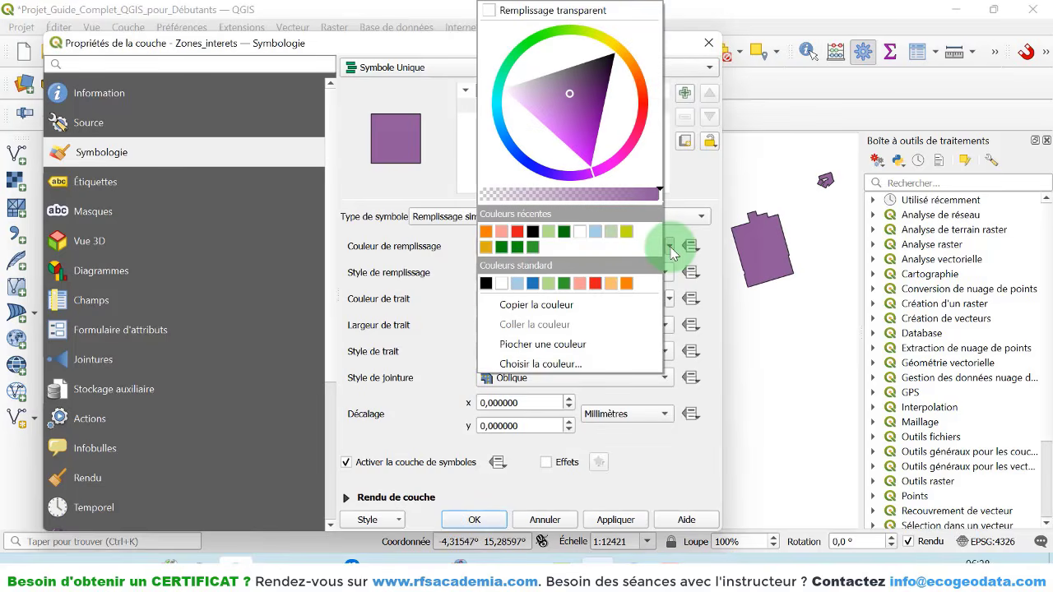
pyautogui.click(626, 283)
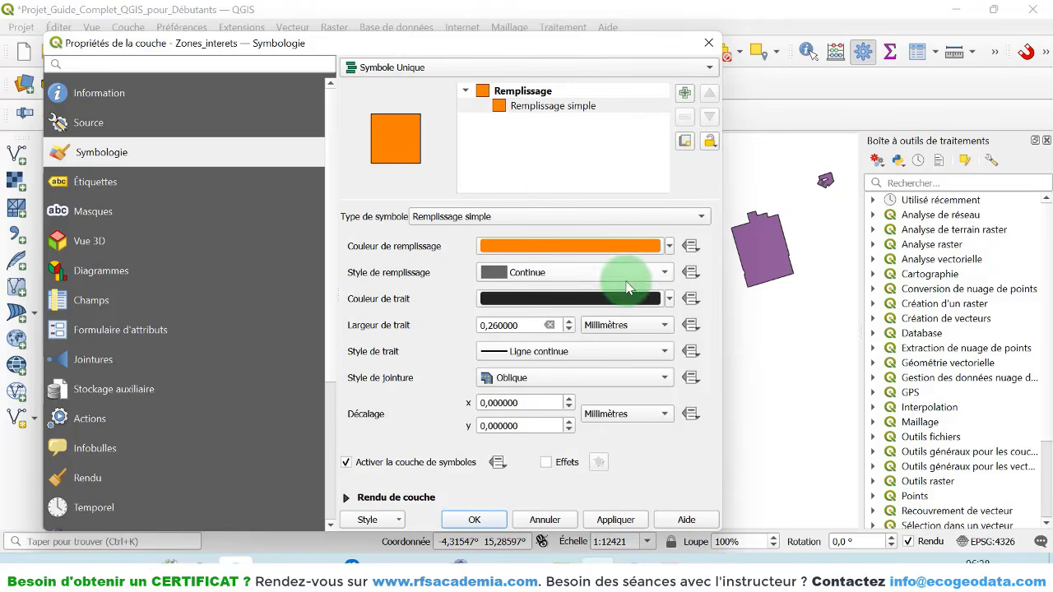
pyautogui.click(617, 521)
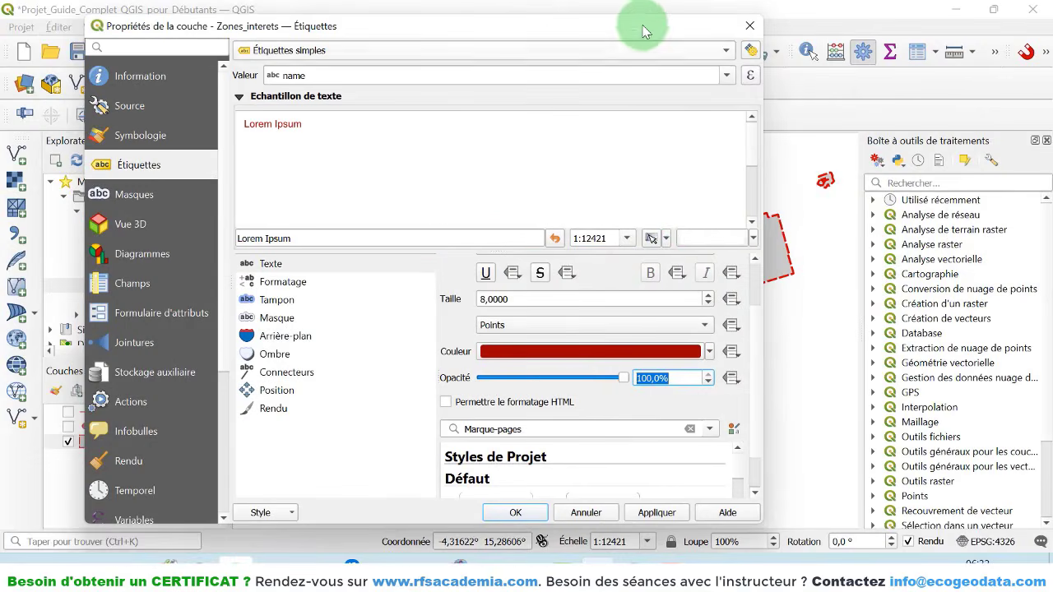
# - Apply simple labels to Zones_interets using the name field, in dark red 8-point text at 100% opacity
pyautogui.moveTo(643, 32); pyautogui.dragTo(542, 33)
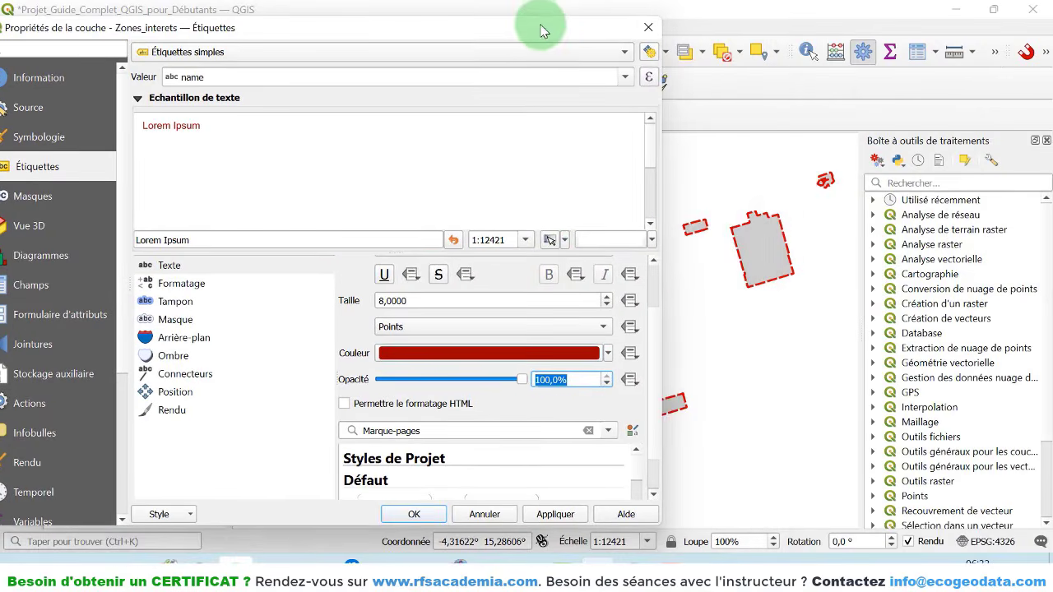
pyautogui.click(556, 514)
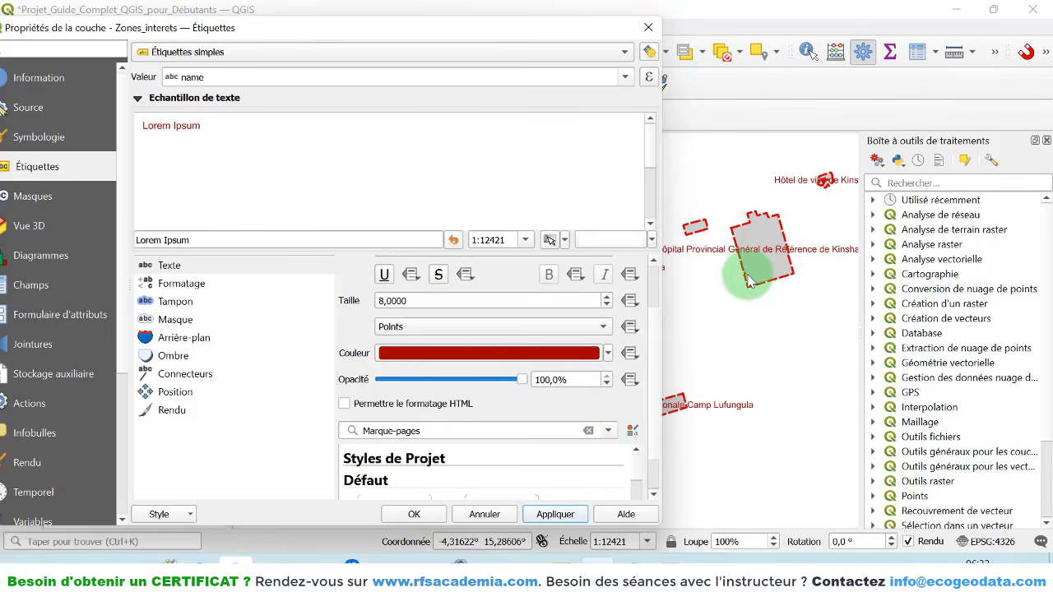
pyautogui.moveTo(545, 27); pyautogui.dragTo(466, 47)
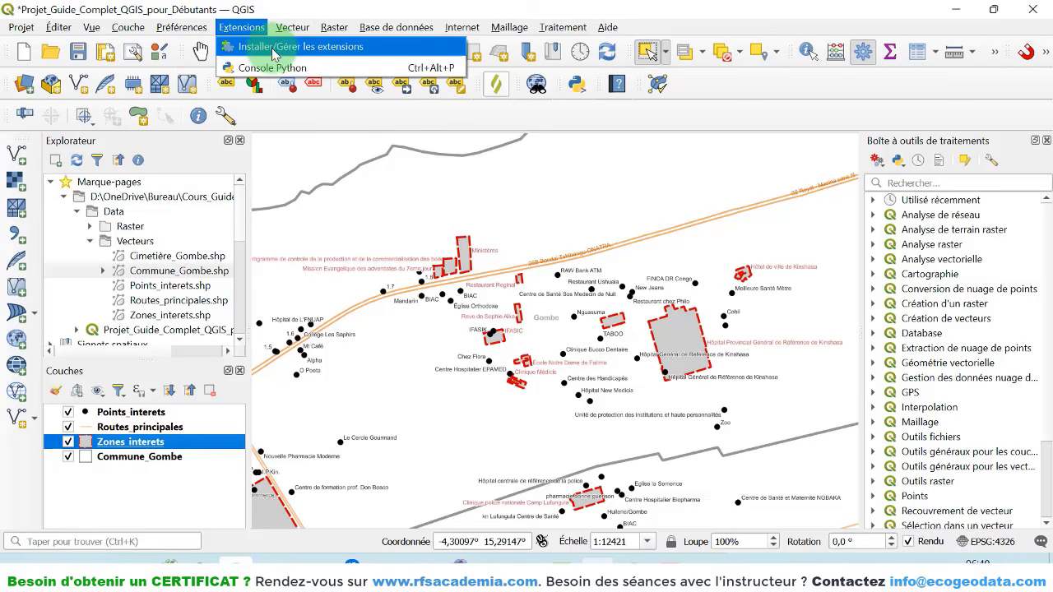
# - Search the QGIS plugin repository for "Quick" and install the QuickMapServices extension
pyautogui.click(323, 49)
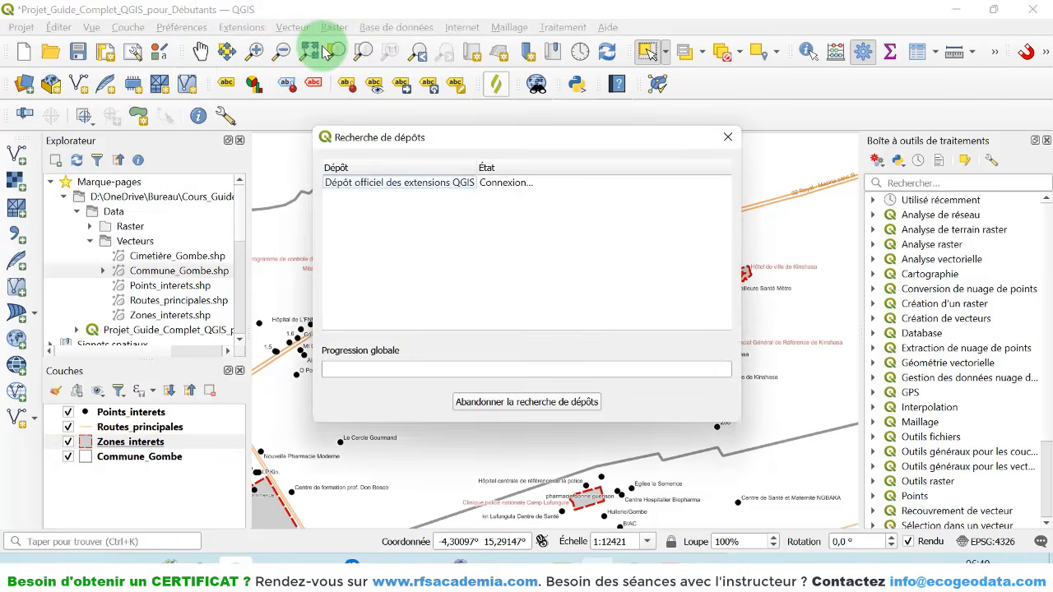
pyautogui.write('Quic')
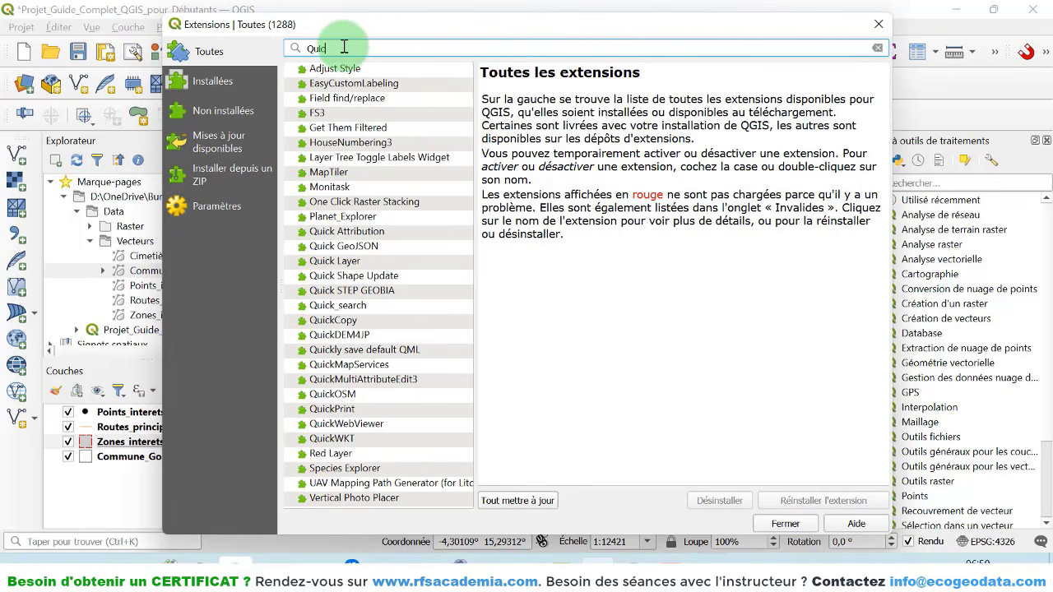
pyautogui.write('k')
pyautogui.click(348, 364)
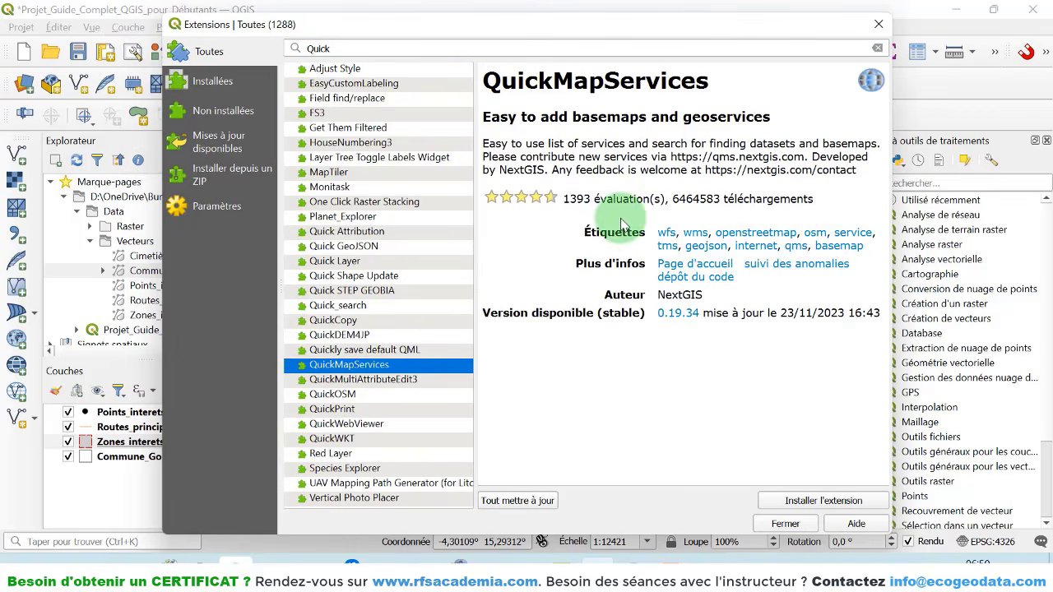
pyautogui.click(814, 501)
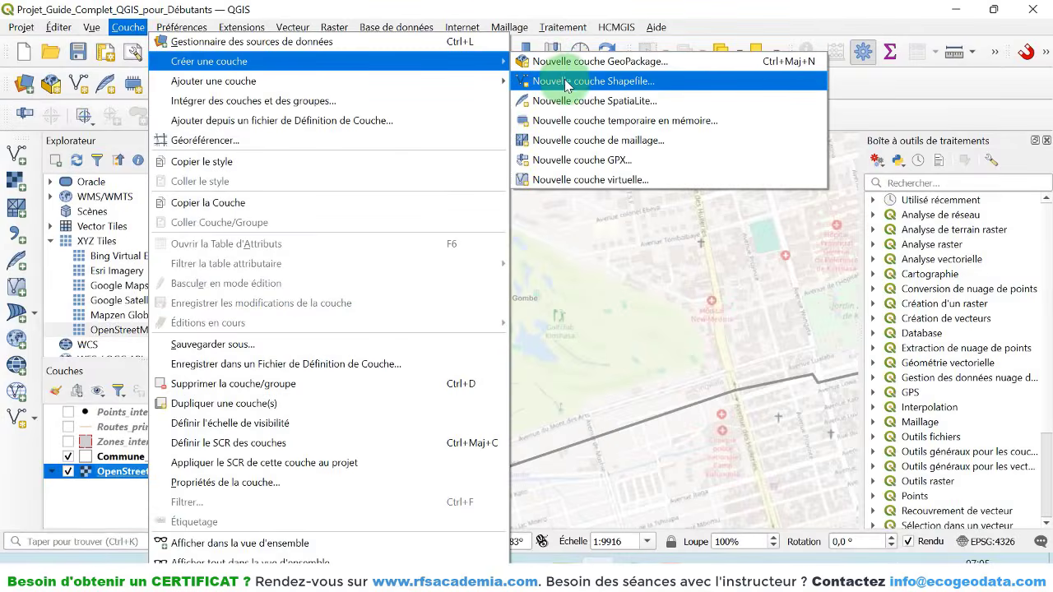
# - Set up a new polygon Shapefile layer Club_Golf_Gombe.shp, begin naming a text field of length 80, and select the id field
pyautogui.click(565, 83)
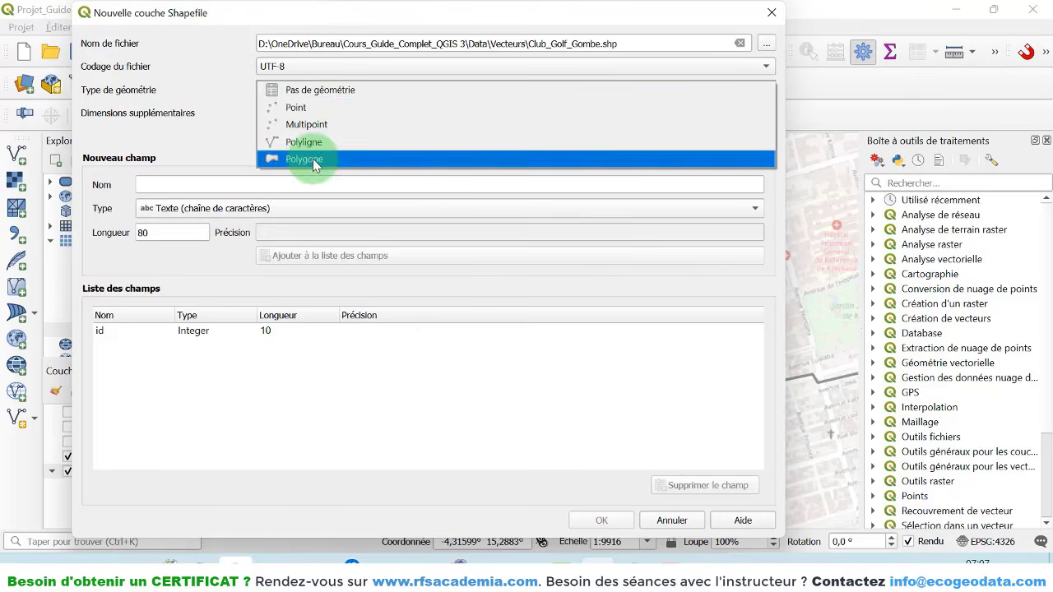
pyautogui.click(313, 159)
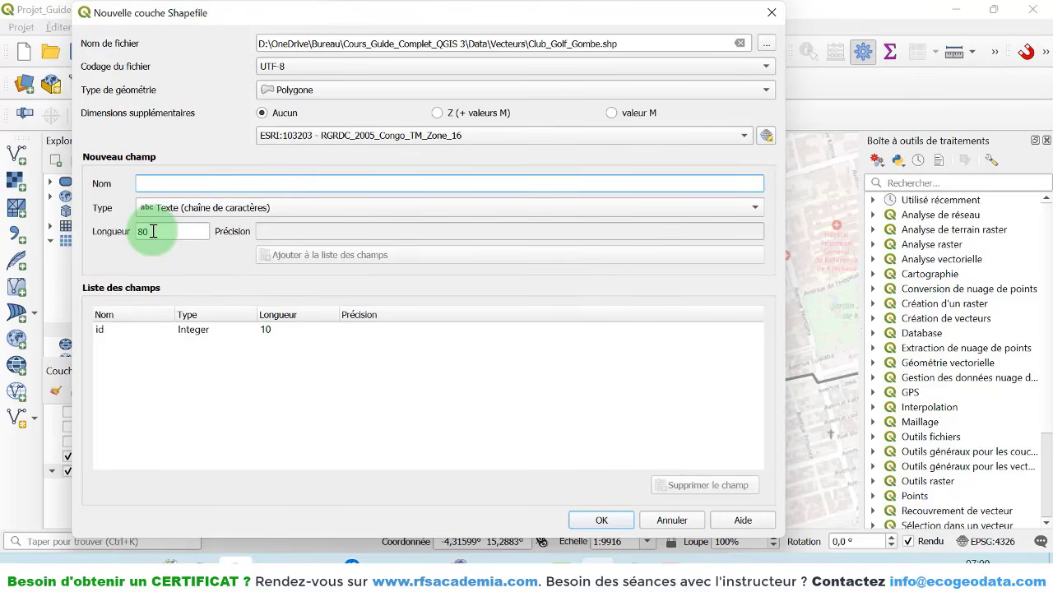
pyautogui.write('No')
pyautogui.click(113, 329)
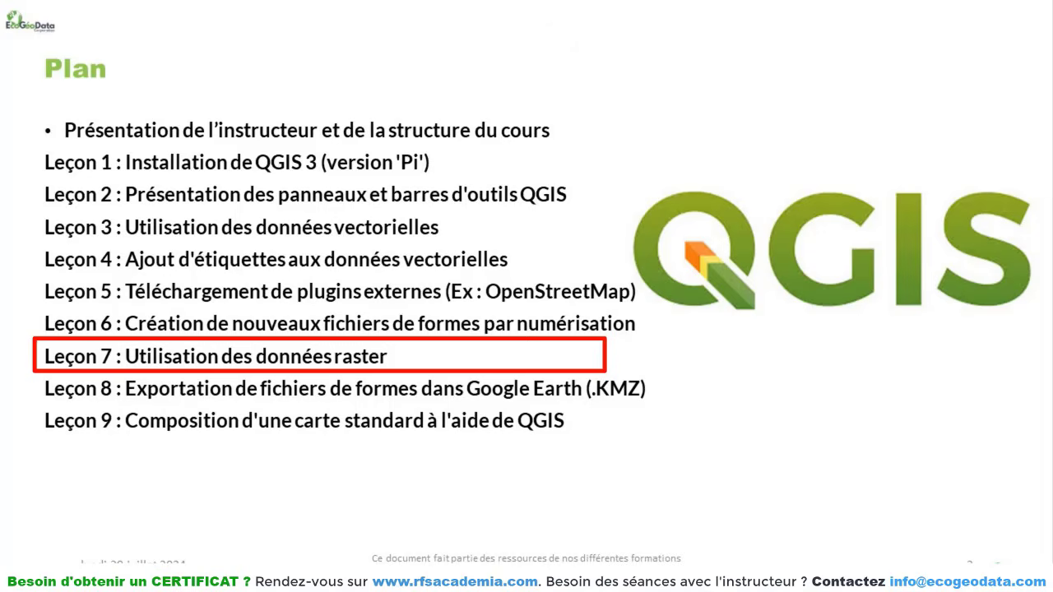
# - Add the DEM_ZONE_KINSHASA.tif raster from the Raster folder to the map
pyautogui.moveTo(306, 274); pyautogui.dragTo(559, 308)
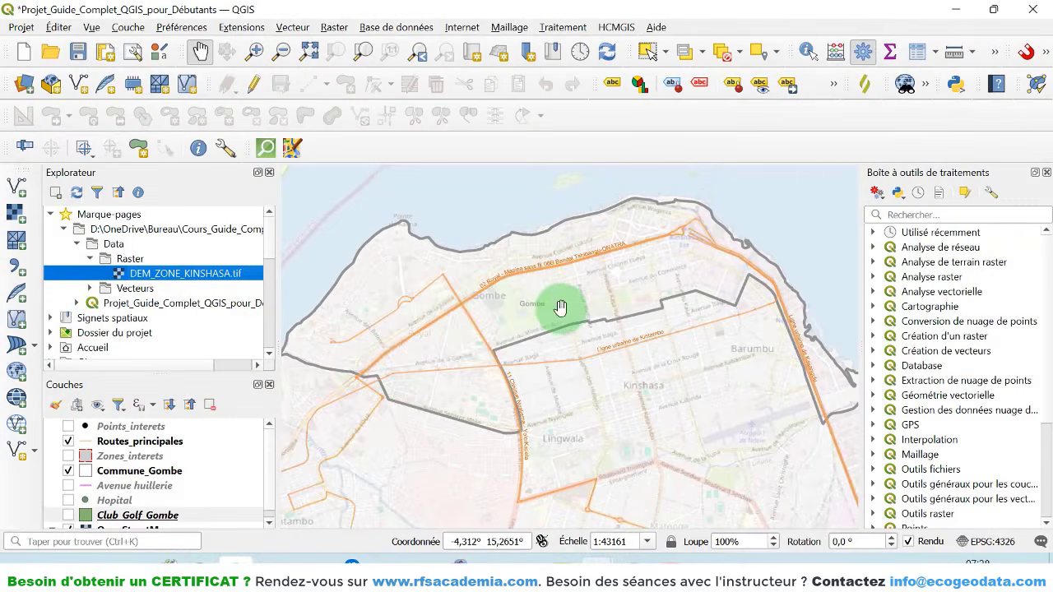
pyautogui.scroll(-5, 590, 319)
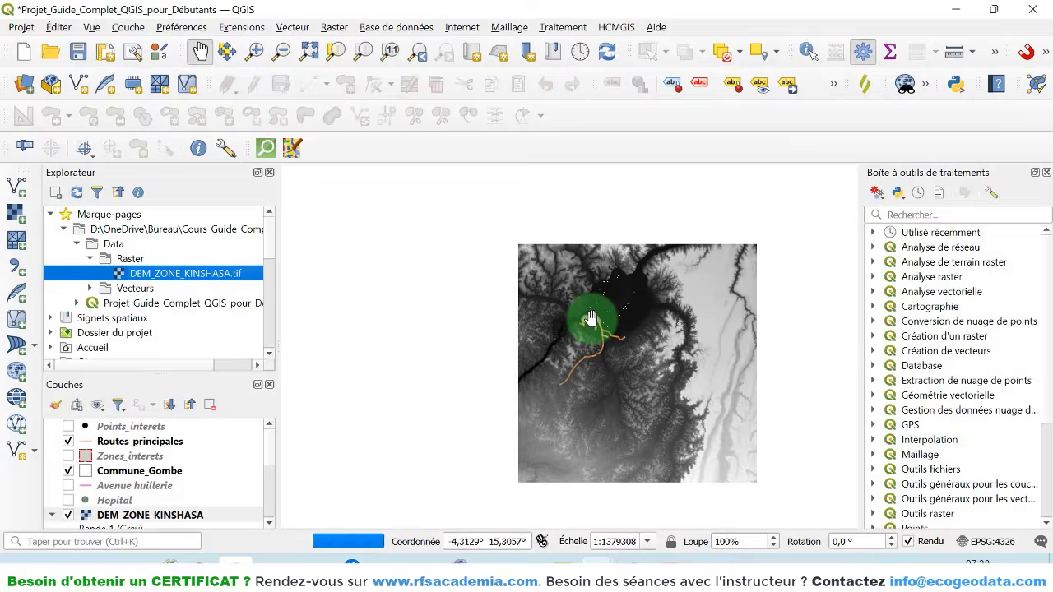
# - Turn on the Points_interets layer and select it
pyautogui.click(69, 364)
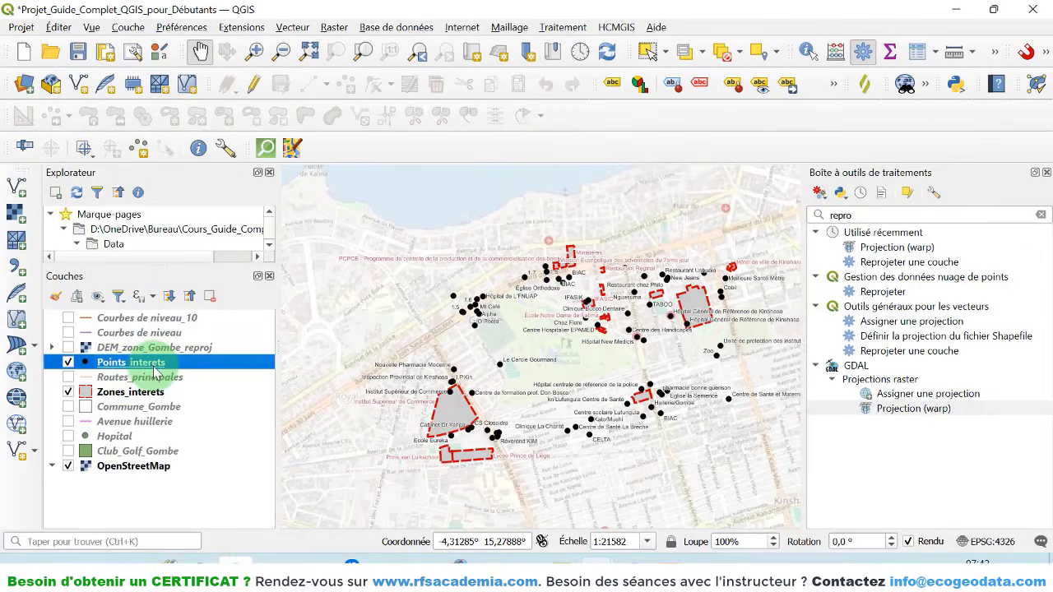
pyautogui.click(145, 369)
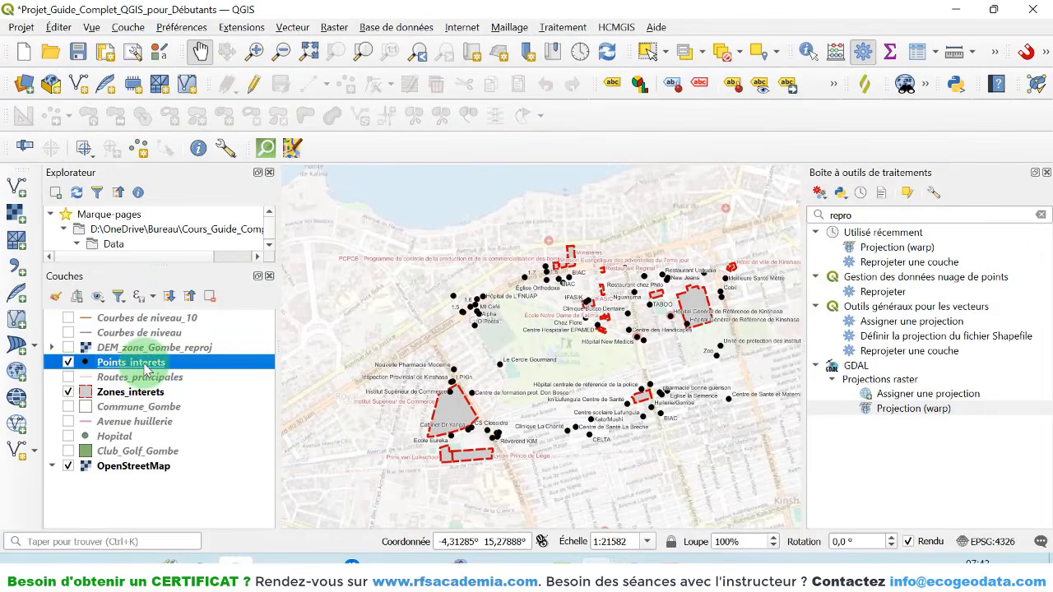
# - In Google Earth Pro, apply red outlines of width 4,0 and a purple fill at 100% opacity to Zones_interets.kml
pyautogui.click(17, 25)
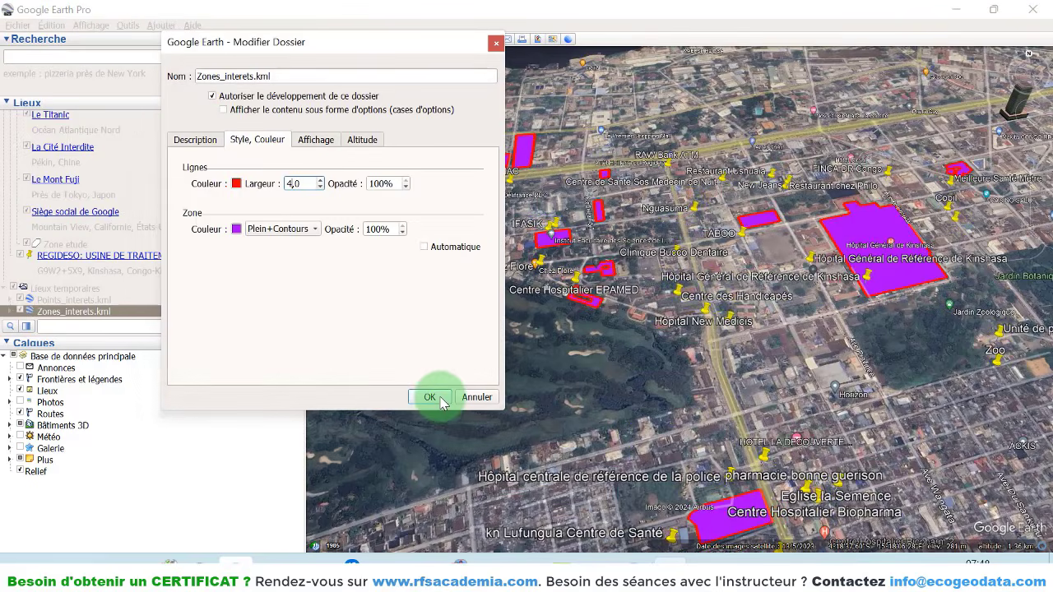
pyautogui.click(429, 397)
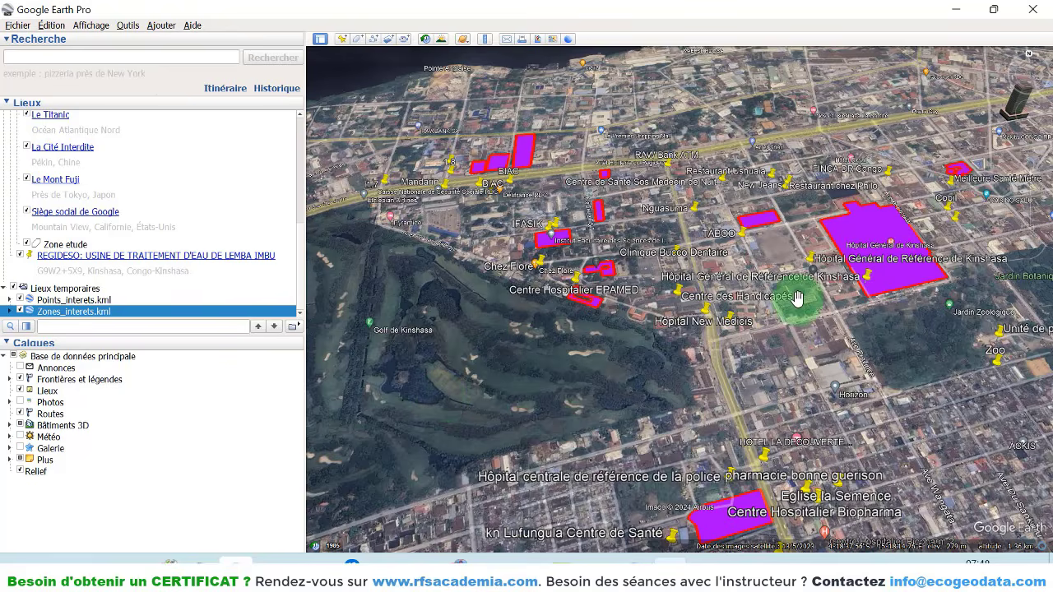
pyautogui.scroll(-3, 796, 297)
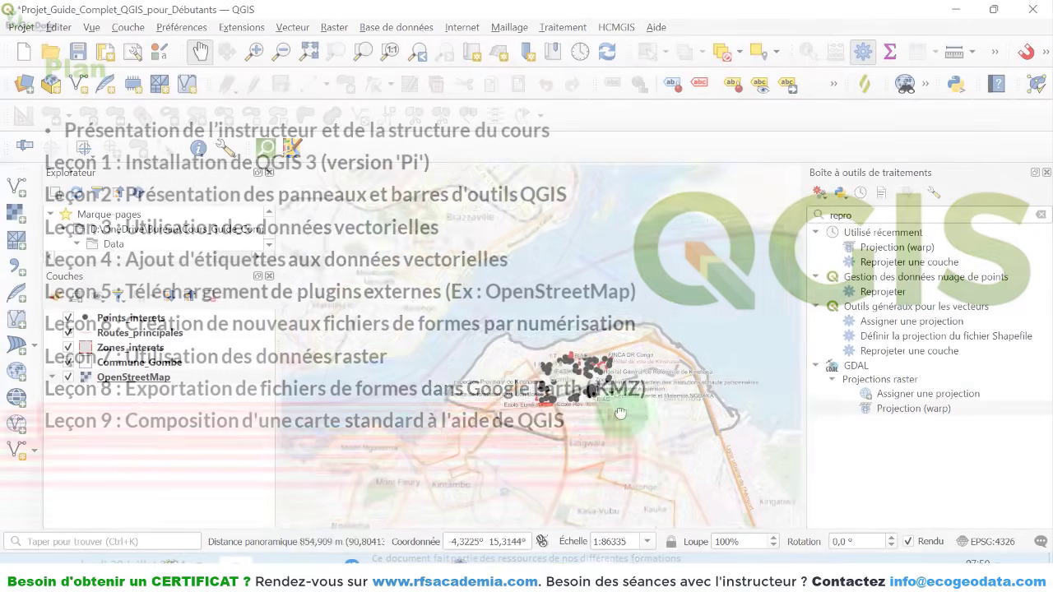
# - Centre the commune in the QGIS map, save the project, and create a new print layout titled "Carte Commune Gombe"
pyautogui.moveTo(613, 405); pyautogui.dragTo(571, 413)
pyautogui.hotkey('ctrl', 's')
pyautogui.click(17, 28)
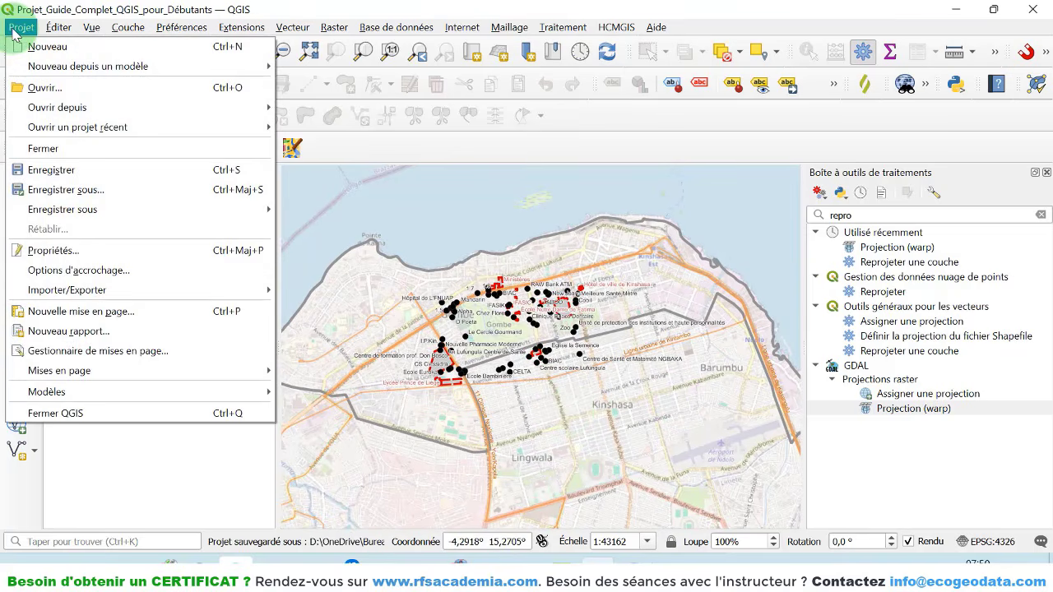
pyautogui.click(81, 311)
pyautogui.write('Carte Commune Gombe')
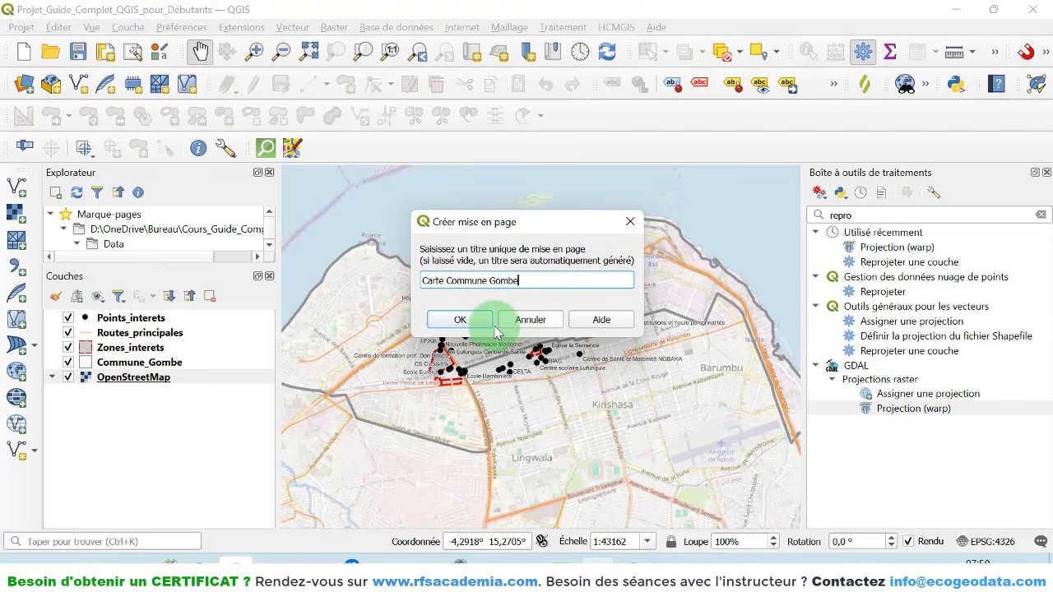
pyautogui.click(460, 319)
# - Draw a map frame covering nearly the whole A4 landscape page of the layout
pyautogui.click(398, 14)
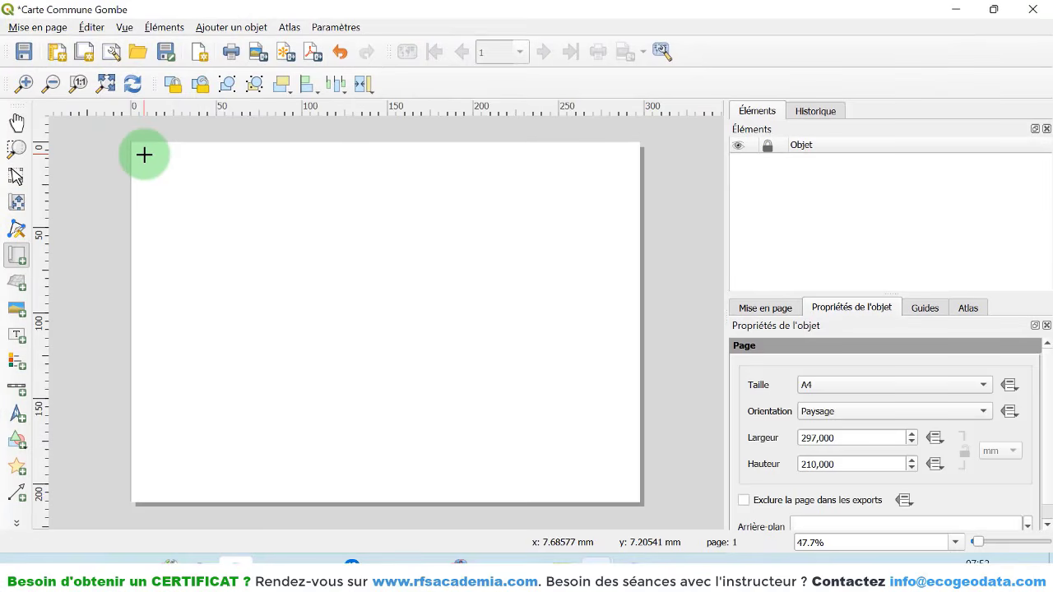
pyautogui.moveTo(144, 154); pyautogui.dragTo(625, 489)
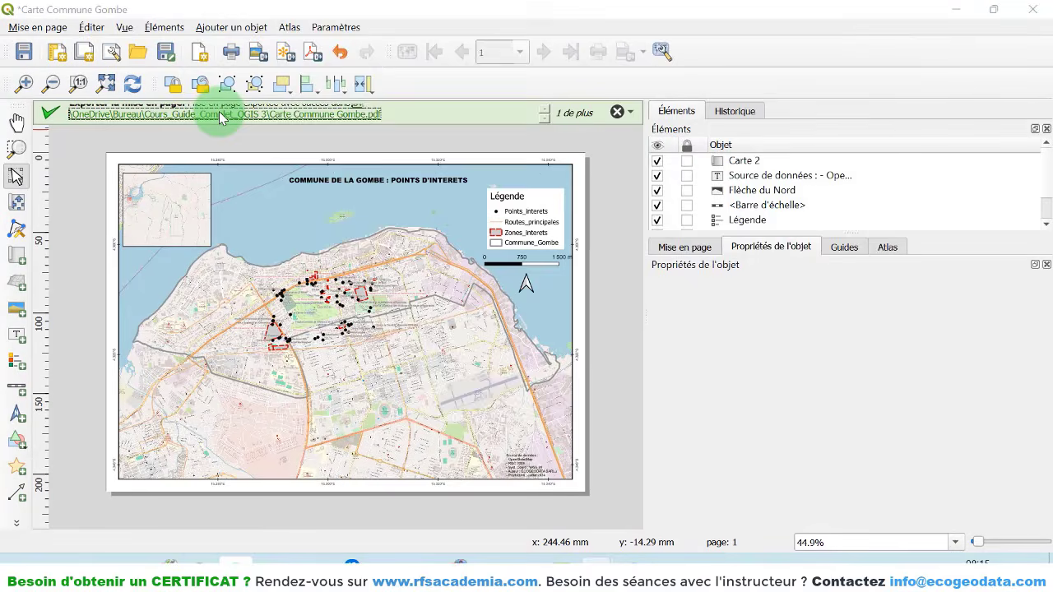
# - Open the export folder Cours_Guide_Complet_QGIS 3 and view the exported Carte Commune Gombe.pdf
pyautogui.click(217, 110)
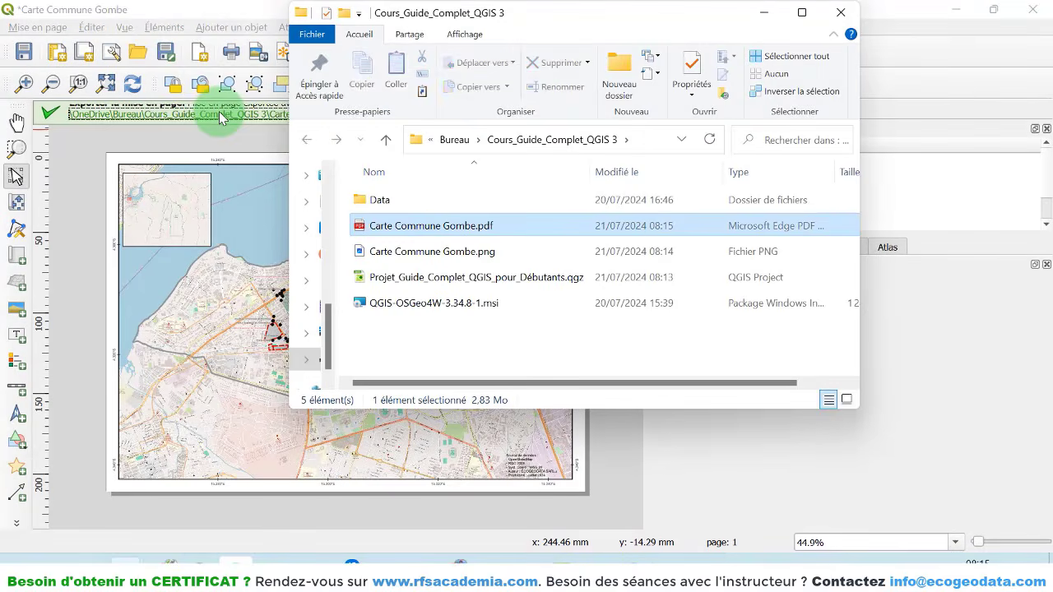
pyautogui.click(801, 12)
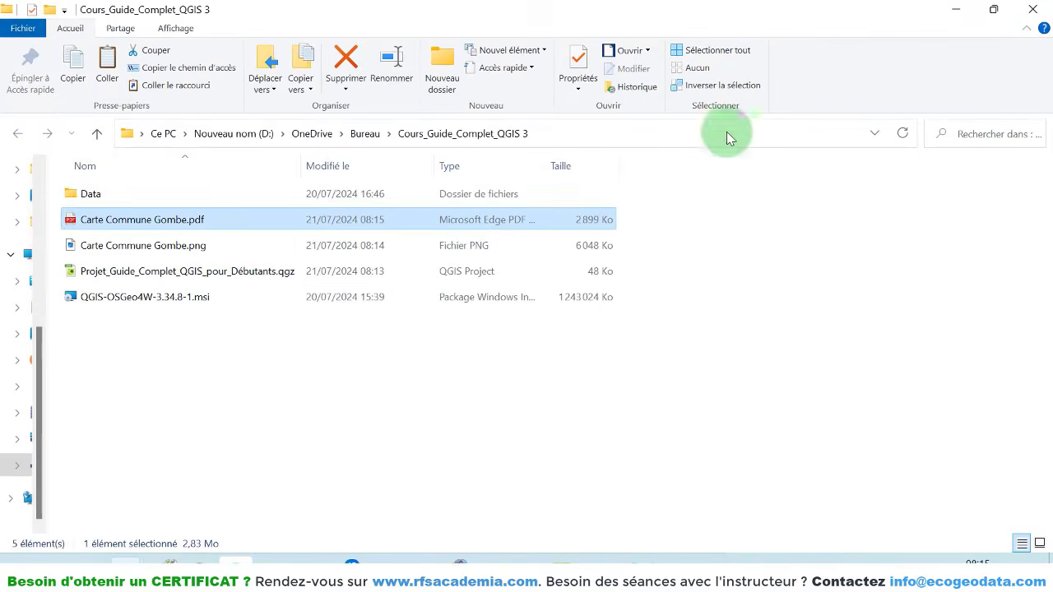
pyautogui.click(252, 371)
pyautogui.click(200, 262)
pyautogui.doubleClick(165, 220)
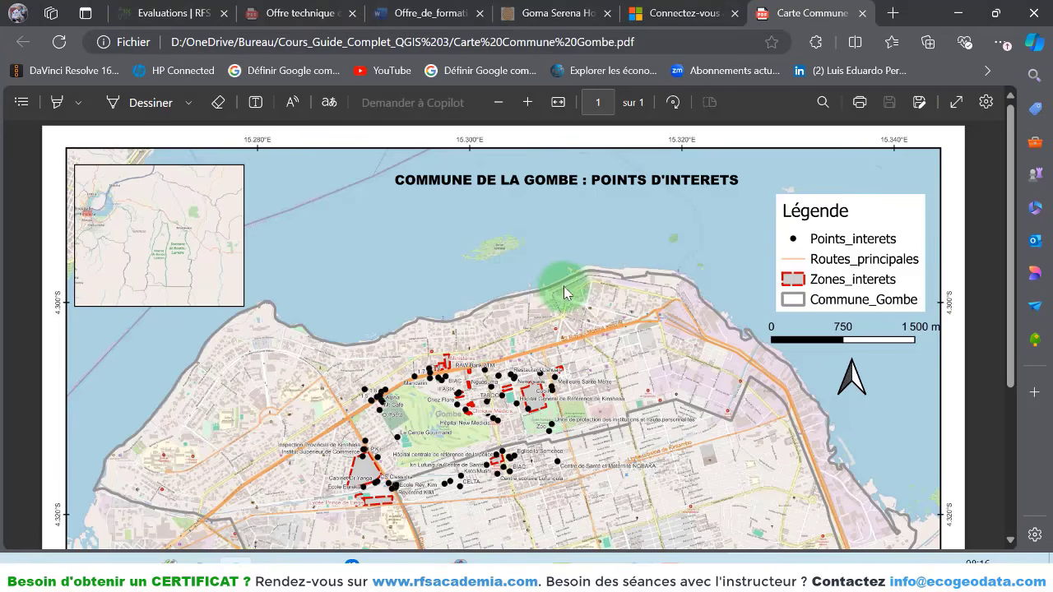
pyautogui.scroll(-5, 557, 275)
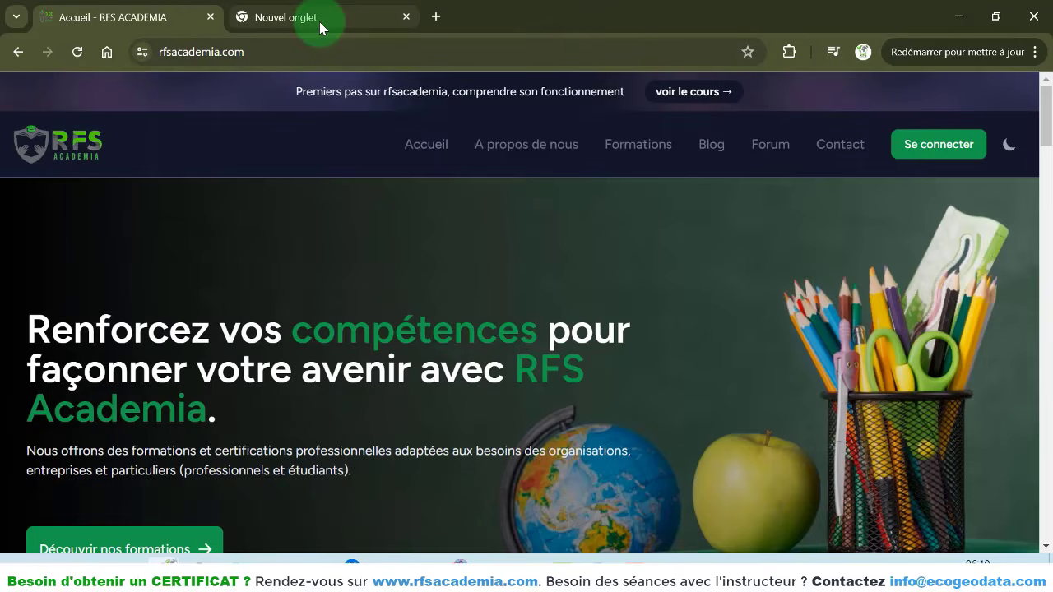
# - Switch to the empty new tab in Chrome
pyautogui.click(319, 22)
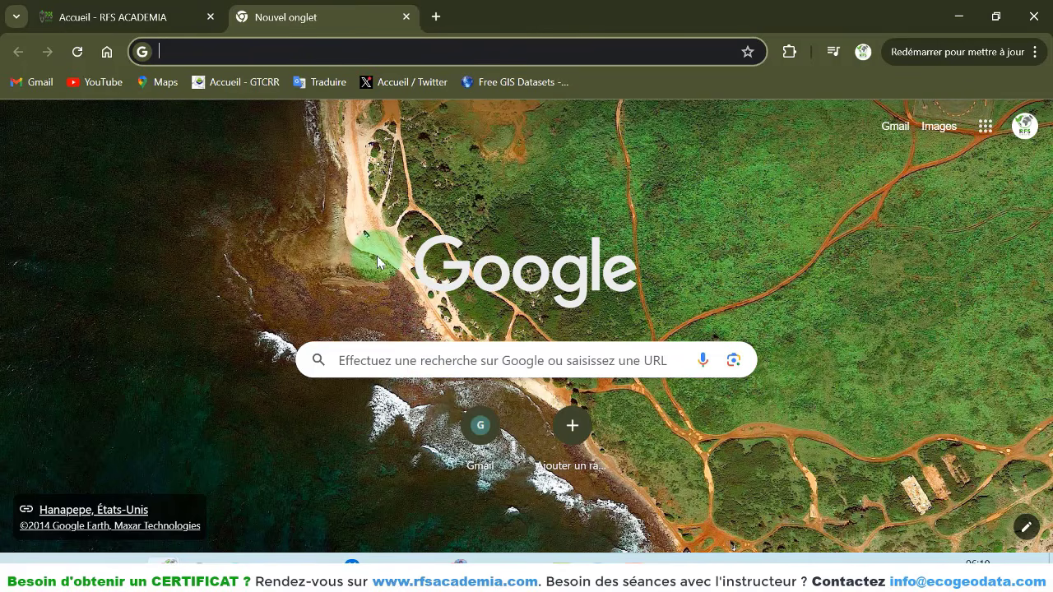
# - Search Google for "QGIS", open the official QGIS download page and dismiss the translation offer
pyautogui.click(407, 357)
pyautogui.write('QGIS')
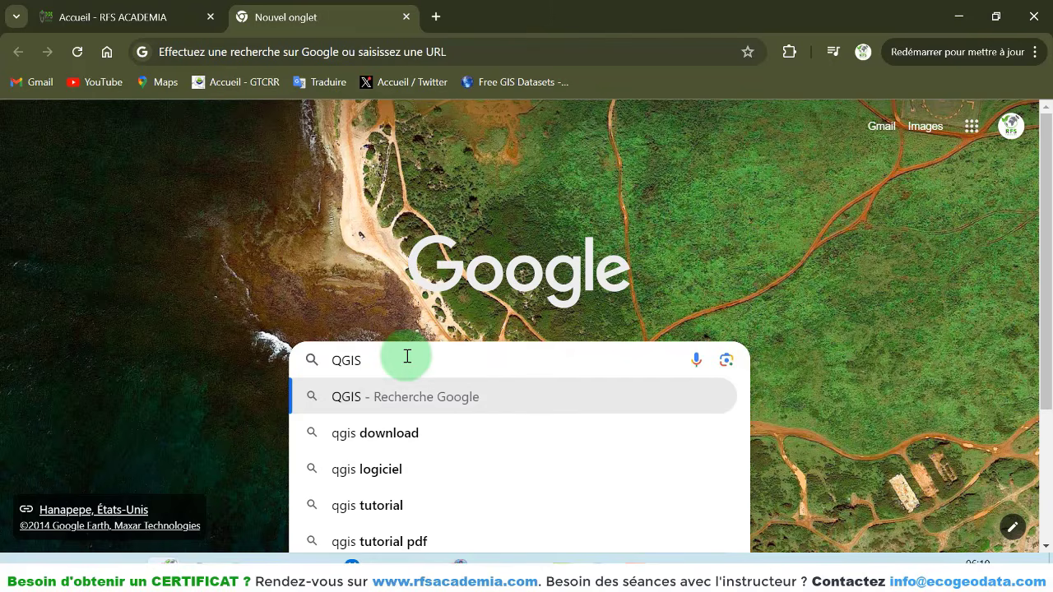
pyautogui.press('Return')
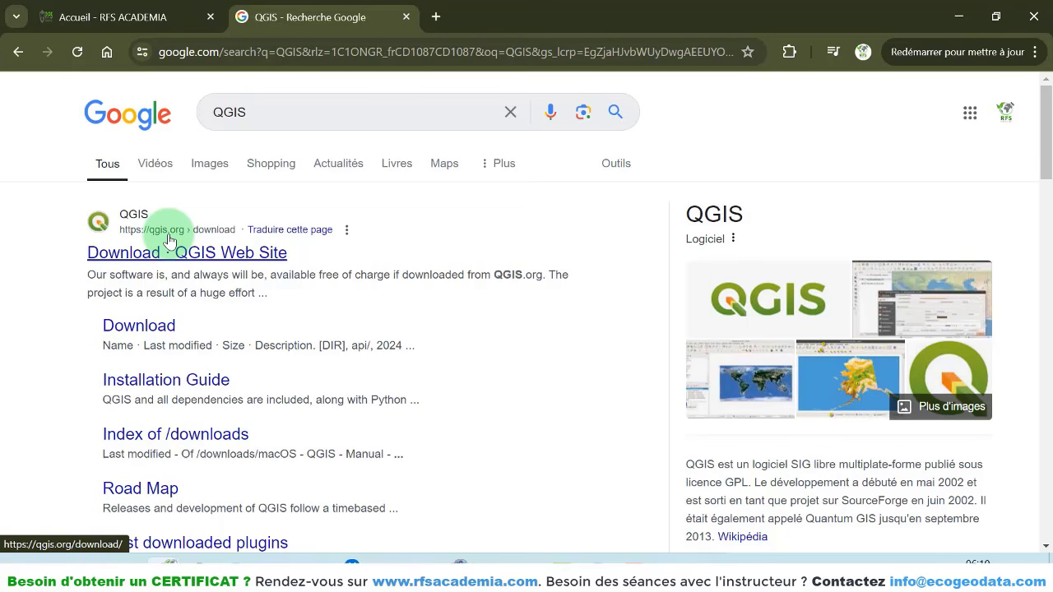
pyautogui.click(169, 242)
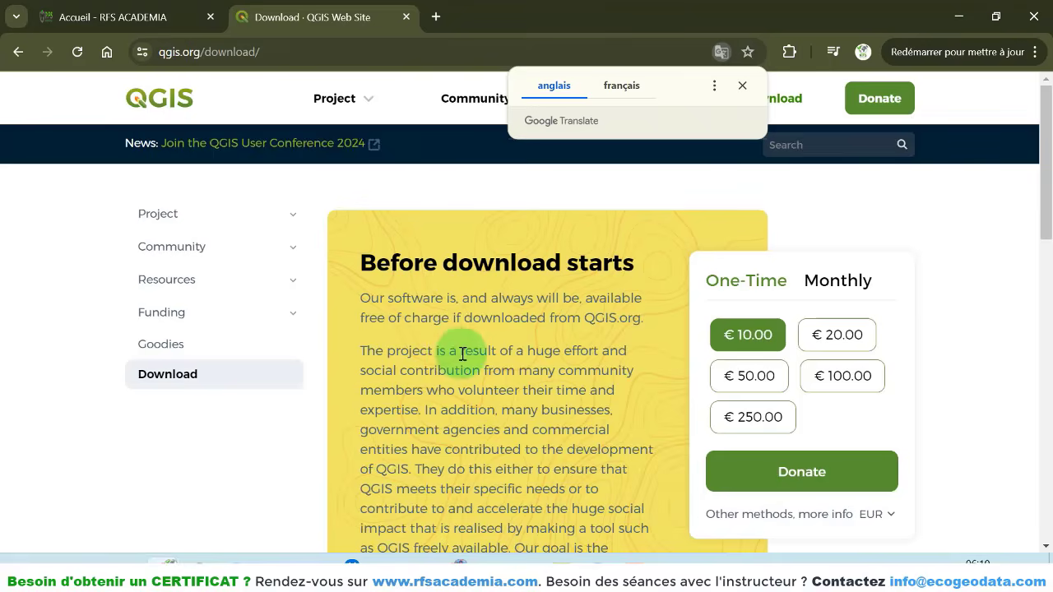
pyautogui.click(742, 84)
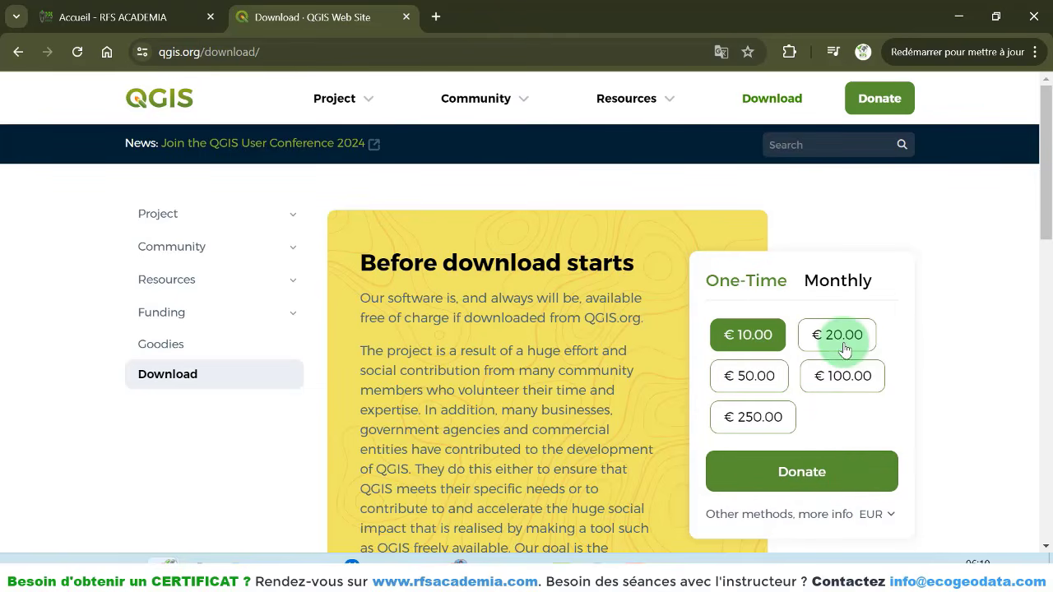
# - Skip the donation request, download the Long Term Version for Windows (3.34 LTR) and check the download's progress
pyautogui.scroll(-5, 963, 302)
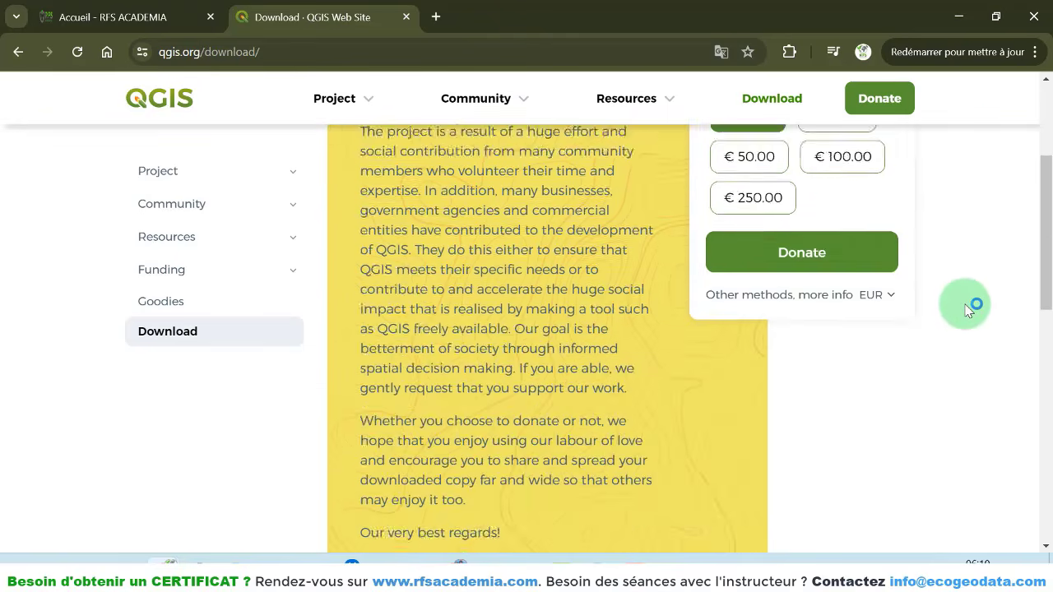
pyautogui.scroll(1, 963, 305)
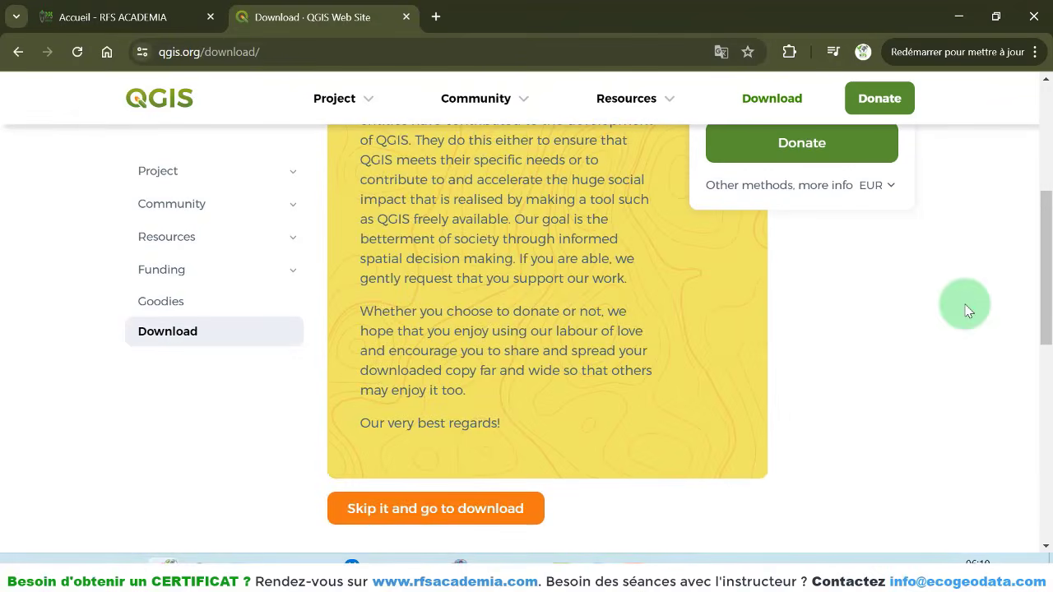
pyautogui.click(476, 502)
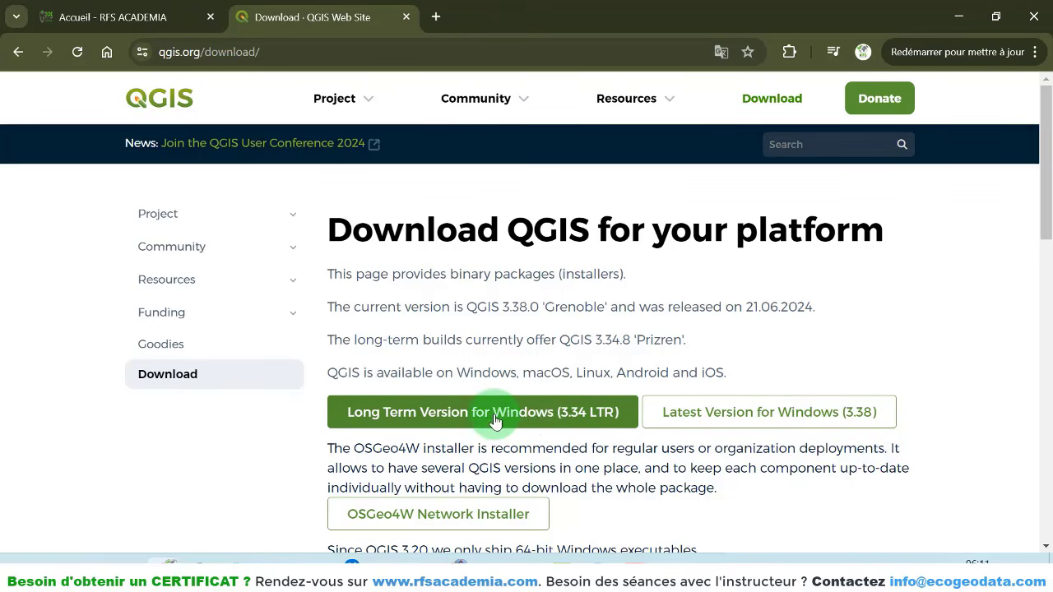
pyautogui.click(580, 419)
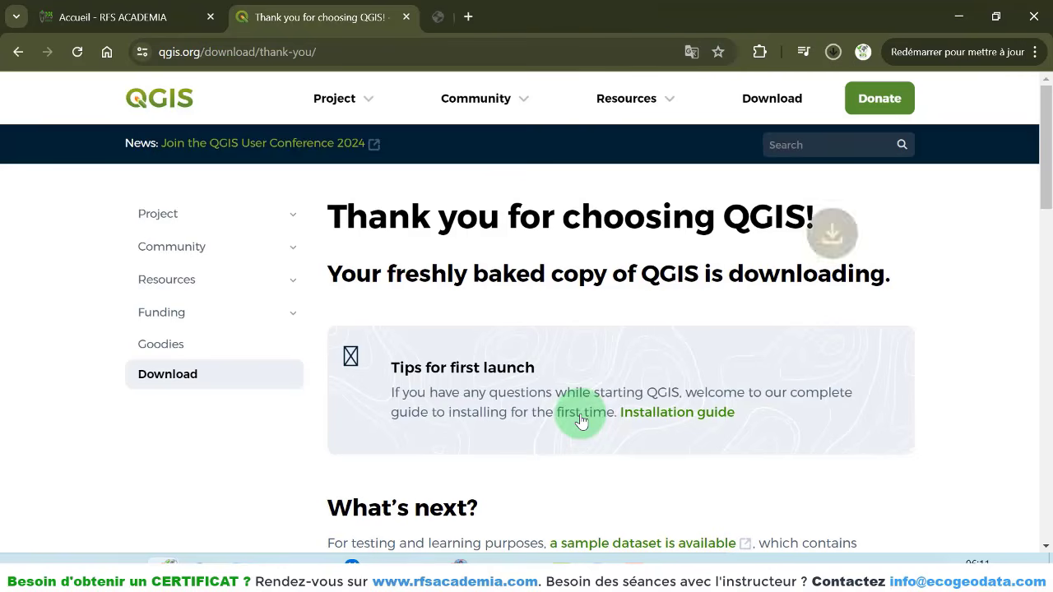
pyautogui.click(832, 52)
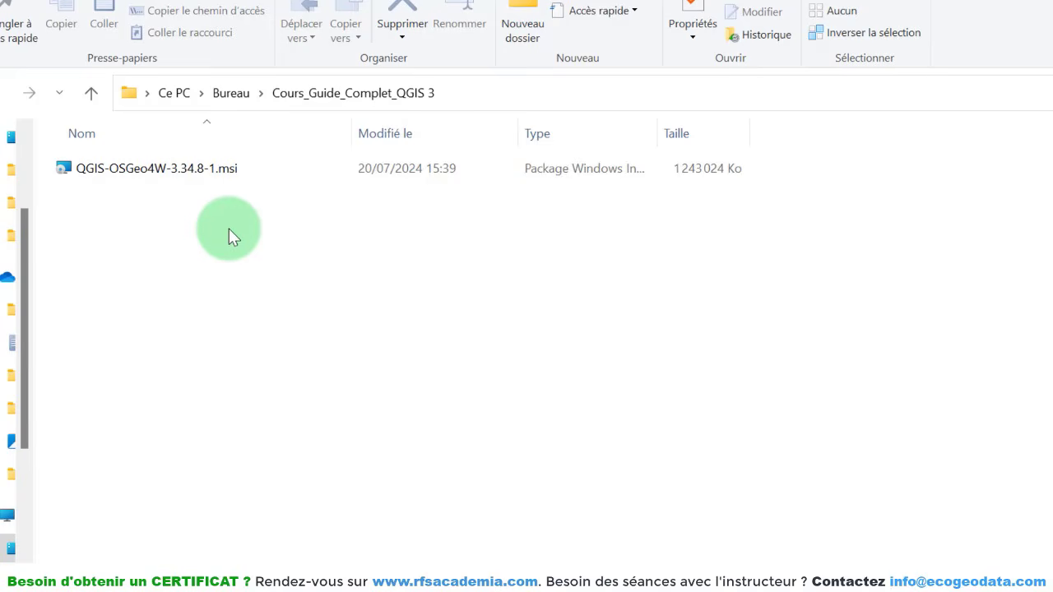
# - Start installing QGIS-OSGeo4W-3.34.8-1.msi from the Cours_Guide_Complet_QGIS 3 folder and allow the file to run
pyautogui.click(218, 174)
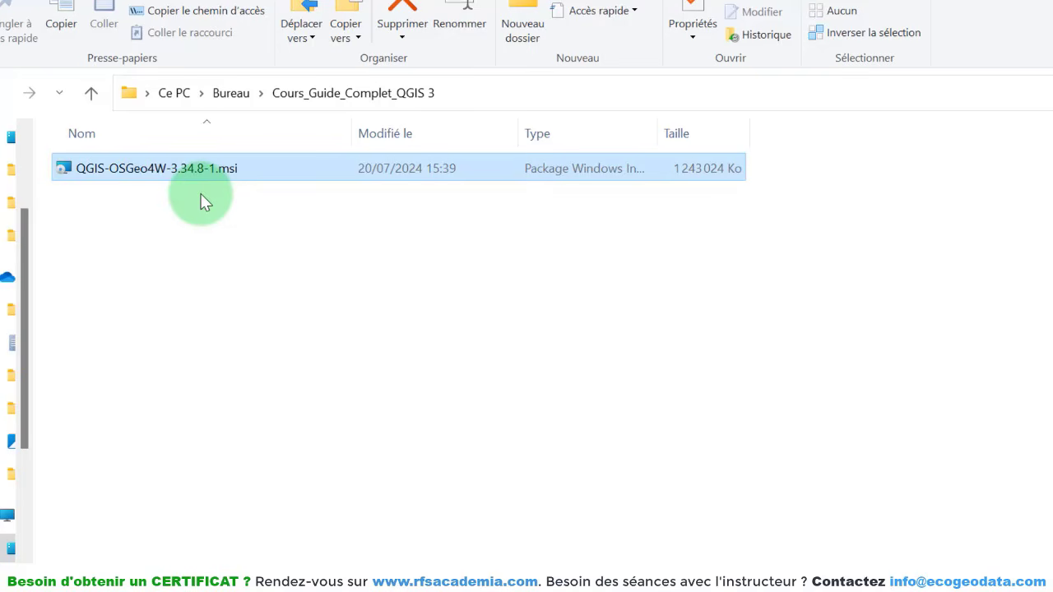
pyautogui.rightClick(162, 165)
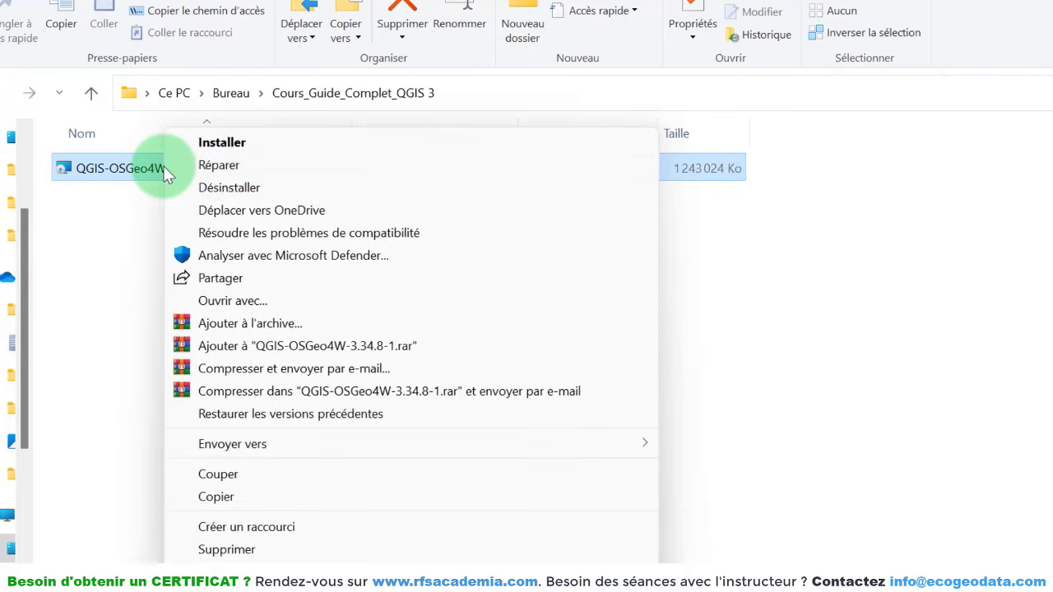
pyautogui.click(222, 143)
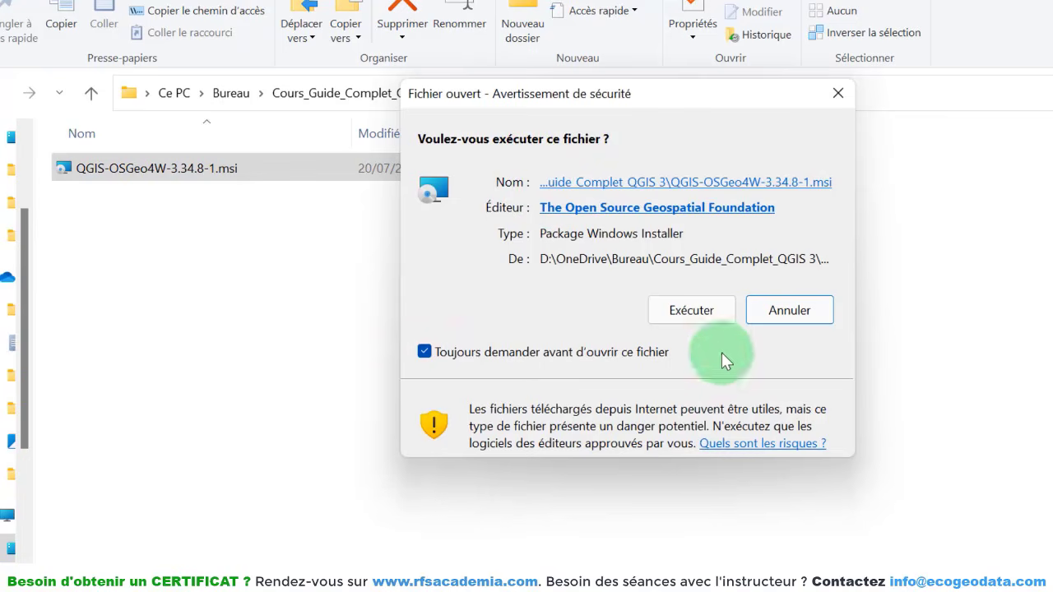
pyautogui.click(693, 310)
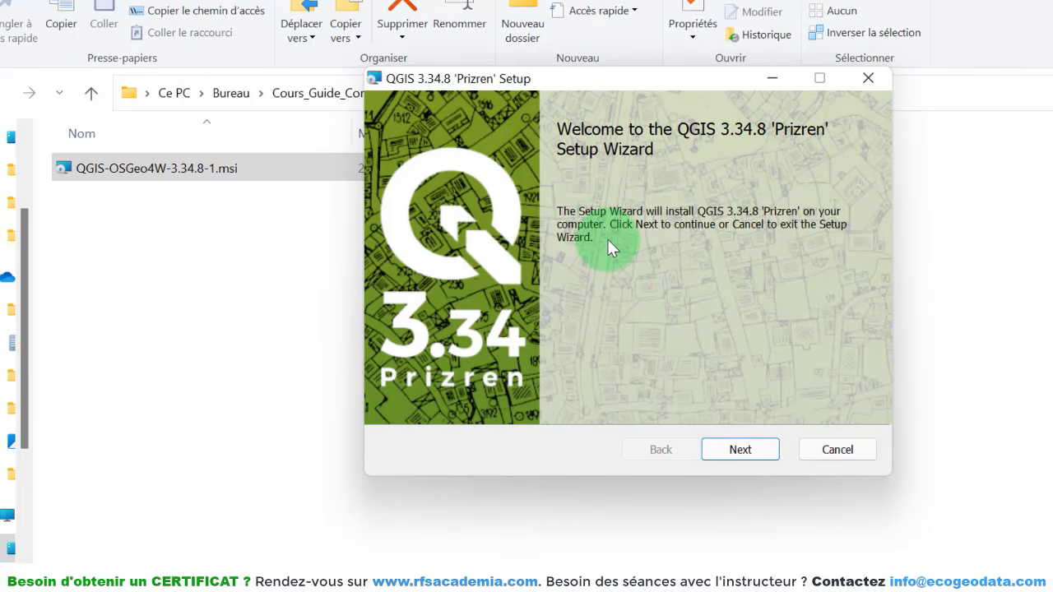
# - Accept the license agreement and install QGIS 3.34.8 in the default folder with desktop and start menu shortcuts, then finish the setup
pyautogui.click(740, 450)
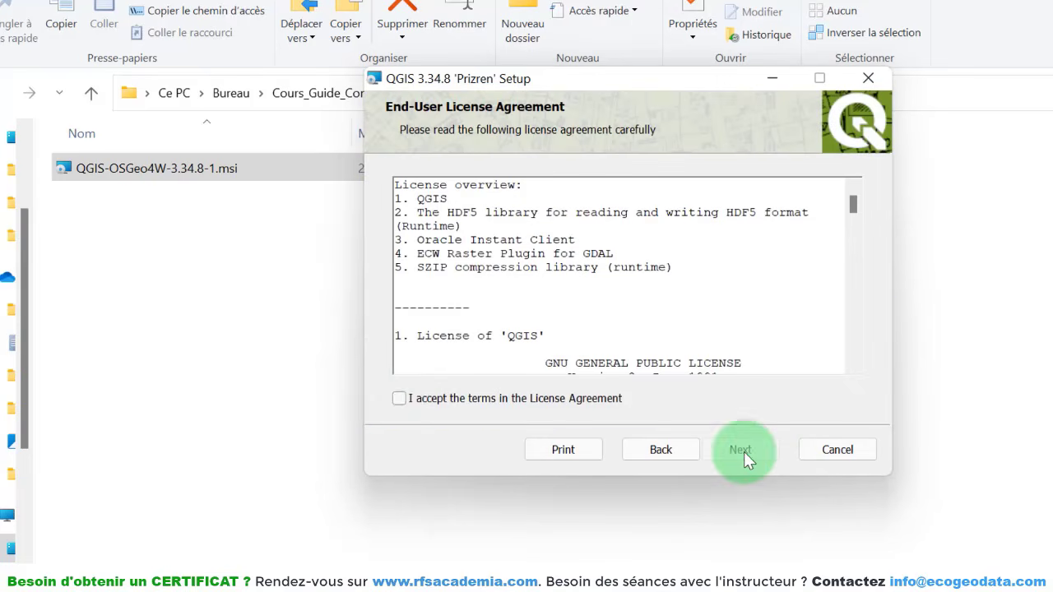
pyautogui.click(399, 399)
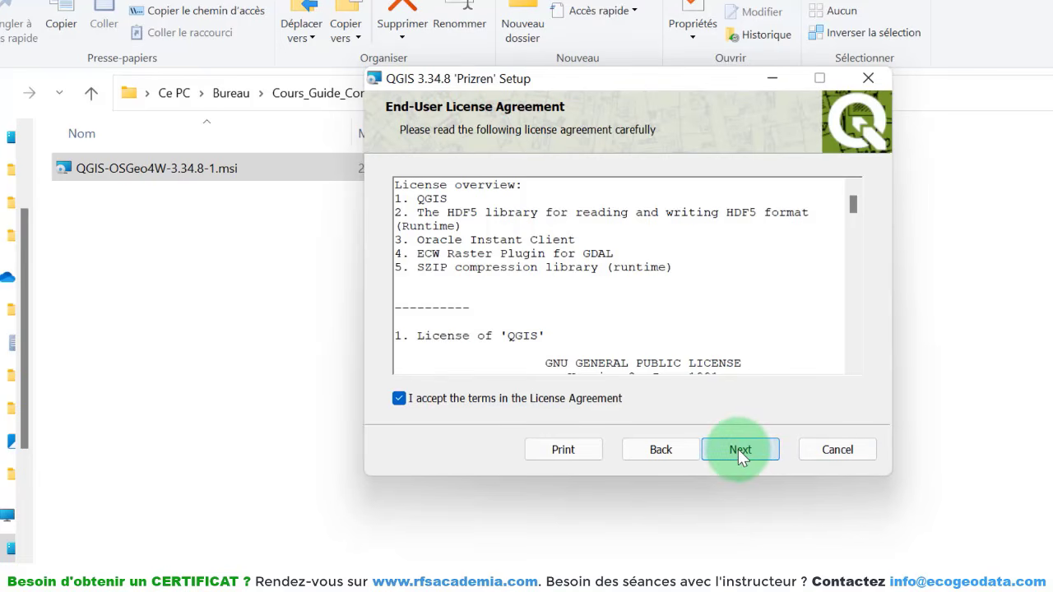
pyautogui.click(739, 451)
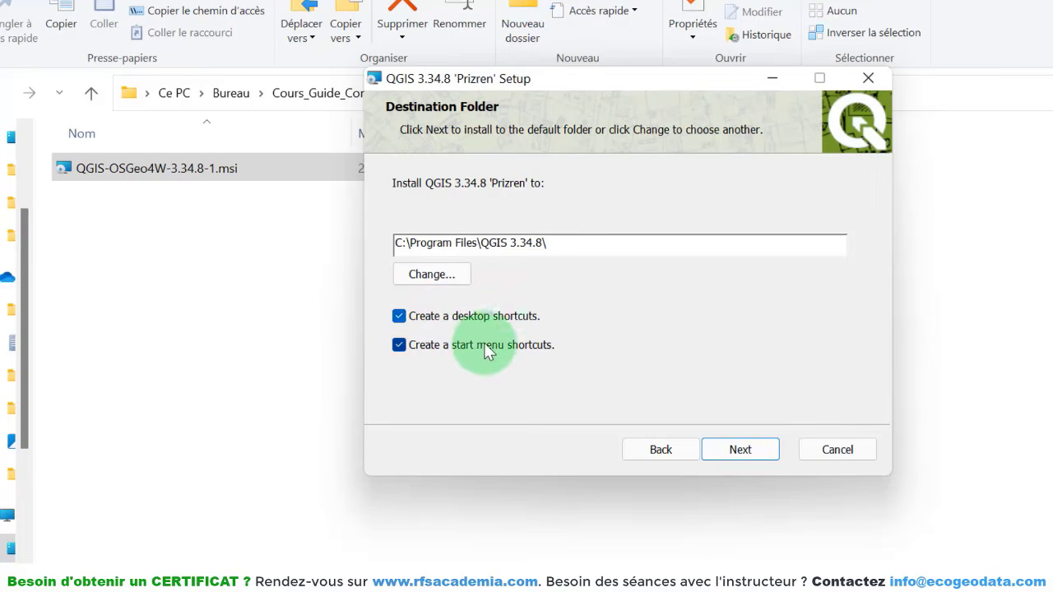
pyautogui.click(738, 451)
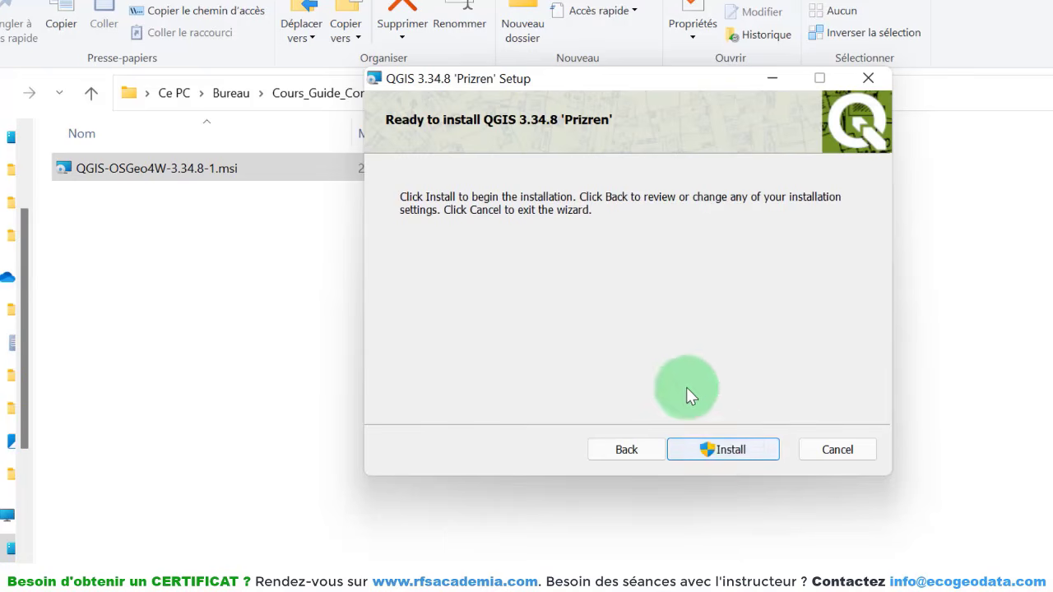
pyautogui.click(727, 450)
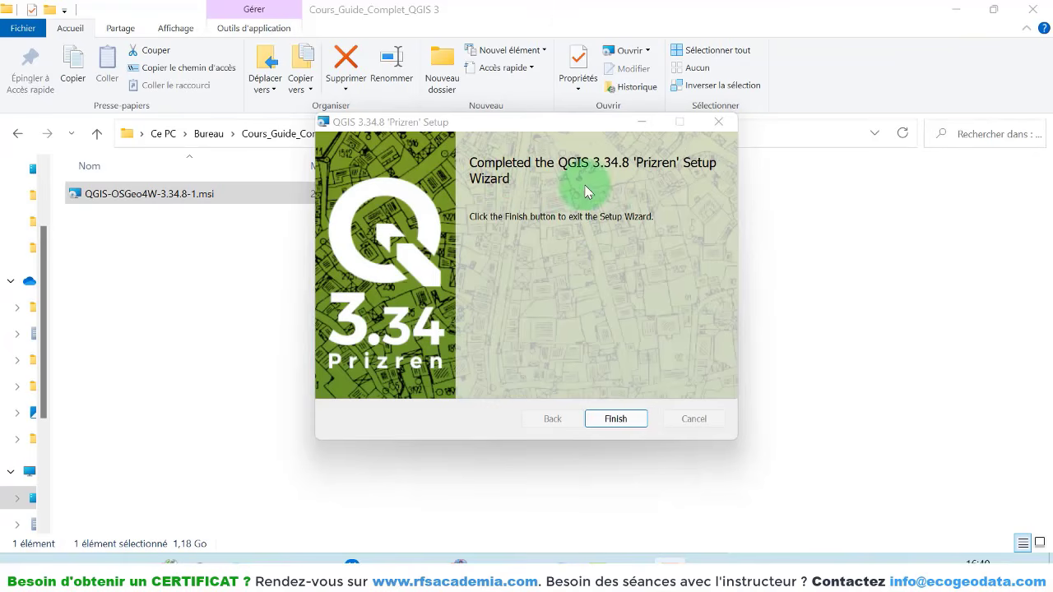
pyautogui.click(616, 420)
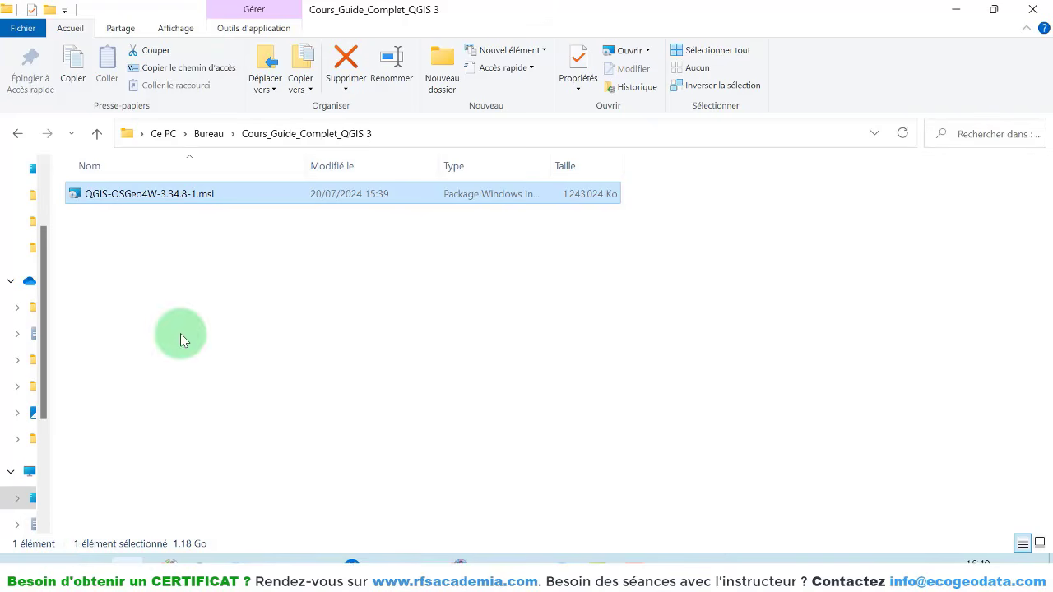
# - Find QGIS Desktop 3.34.8 through a Windows search for "QGIS", pin it to the taskbar and launch it
pyautogui.click(56, 562)
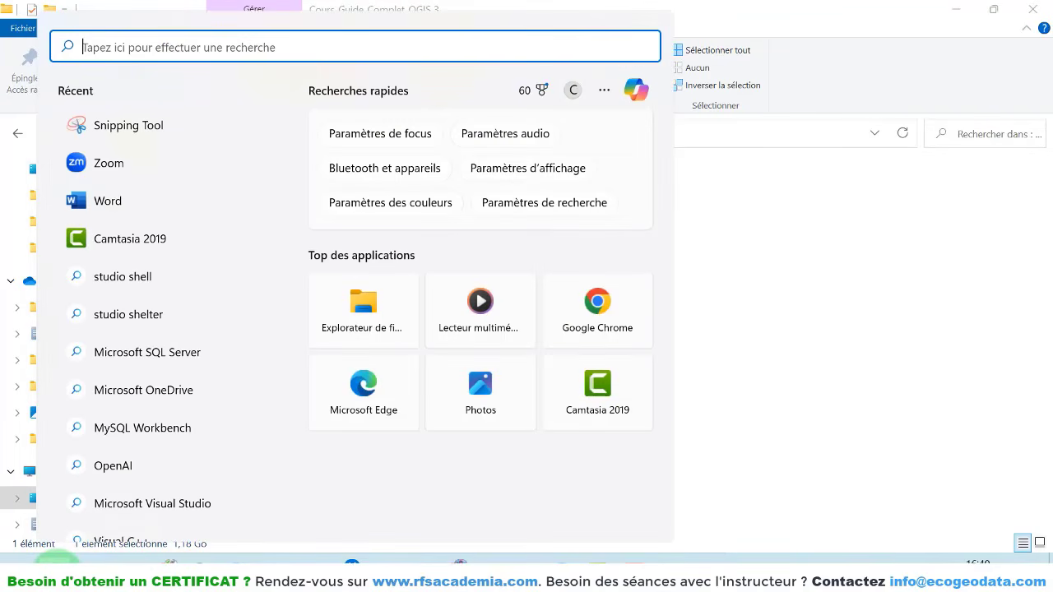
pyautogui.write('QGIS')
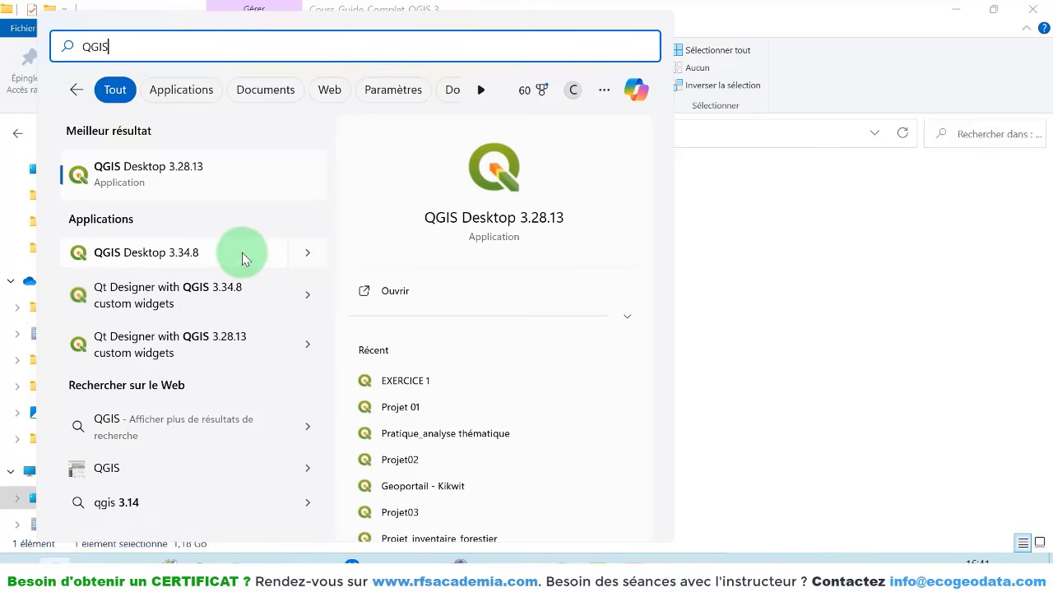
pyautogui.click(308, 255)
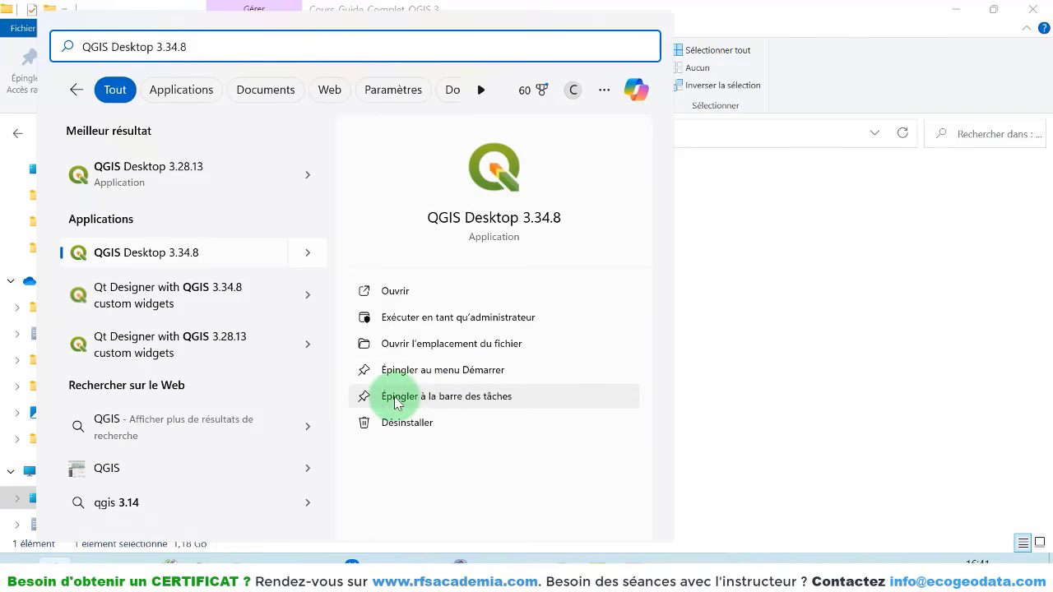
pyautogui.click(444, 398)
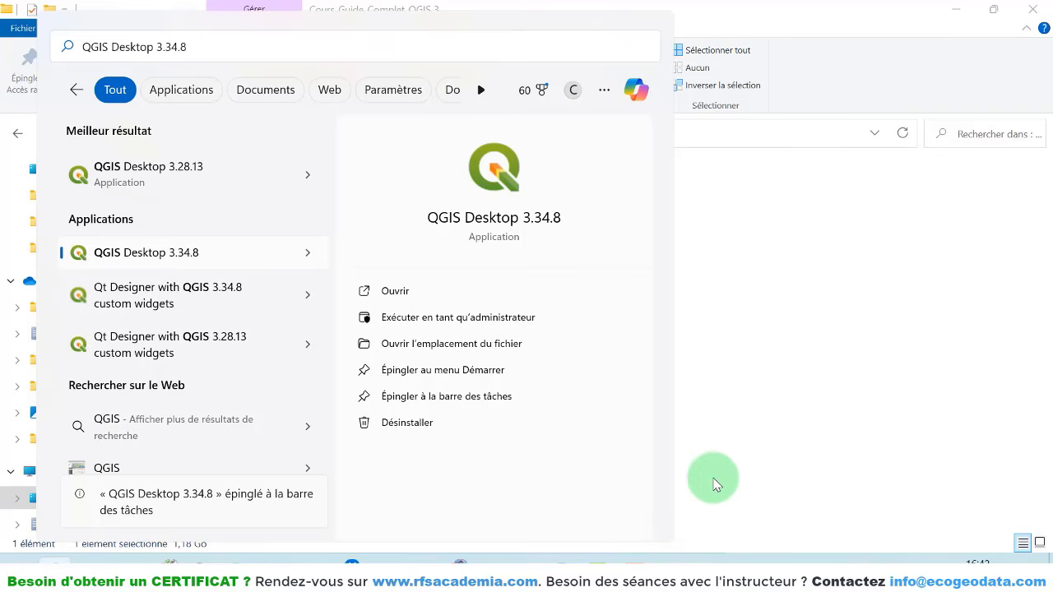
pyautogui.click(670, 562)
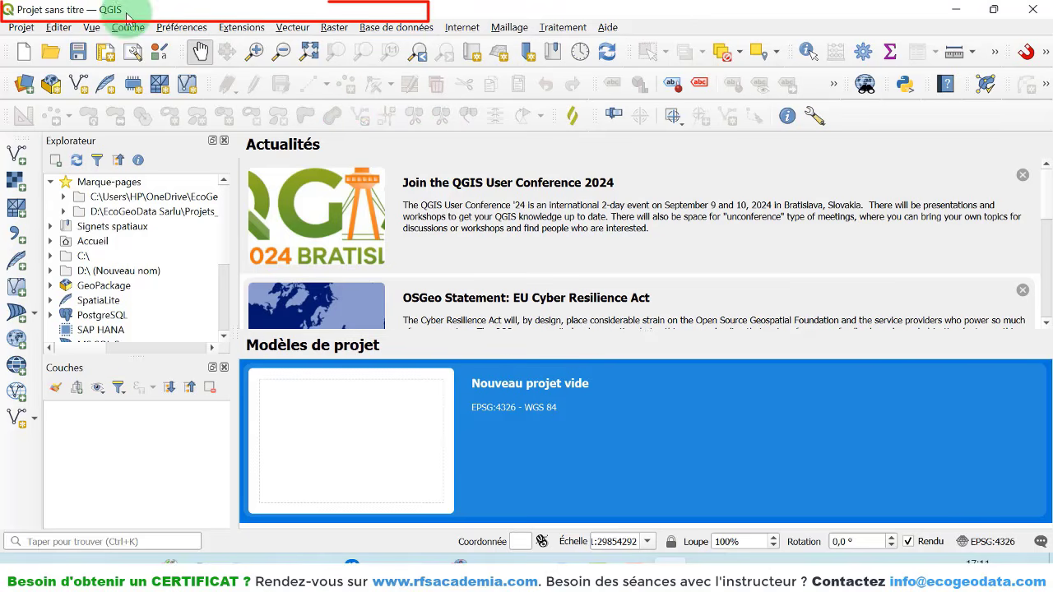
# - Review the Projet and Éditer command lists, including the Nouveau and Ouvrir project commands
pyautogui.click(27, 31)
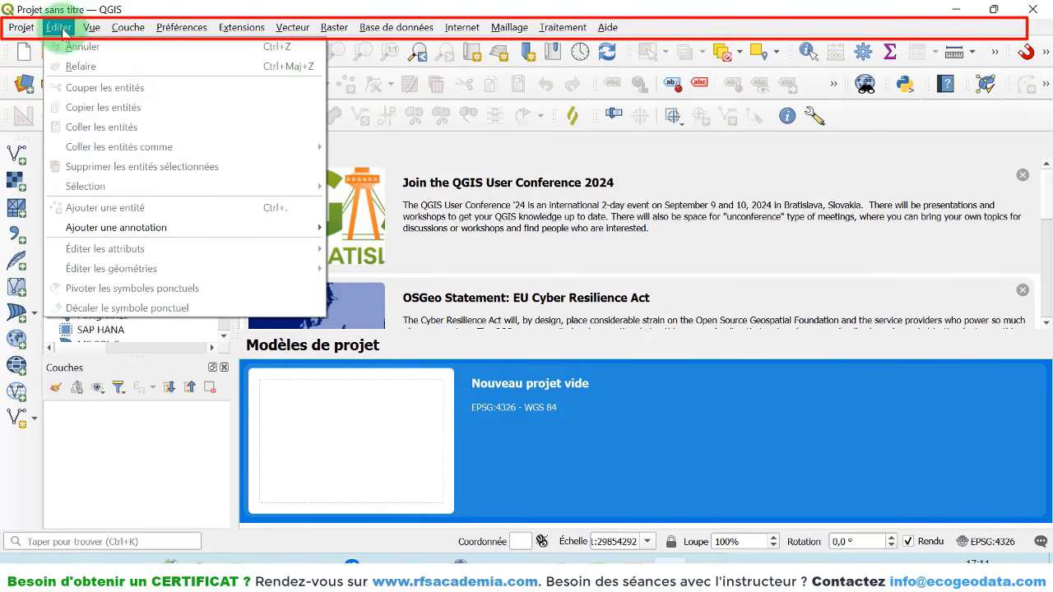
pyautogui.moveTo(97, 34)
pyautogui.moveTo(25, 29)
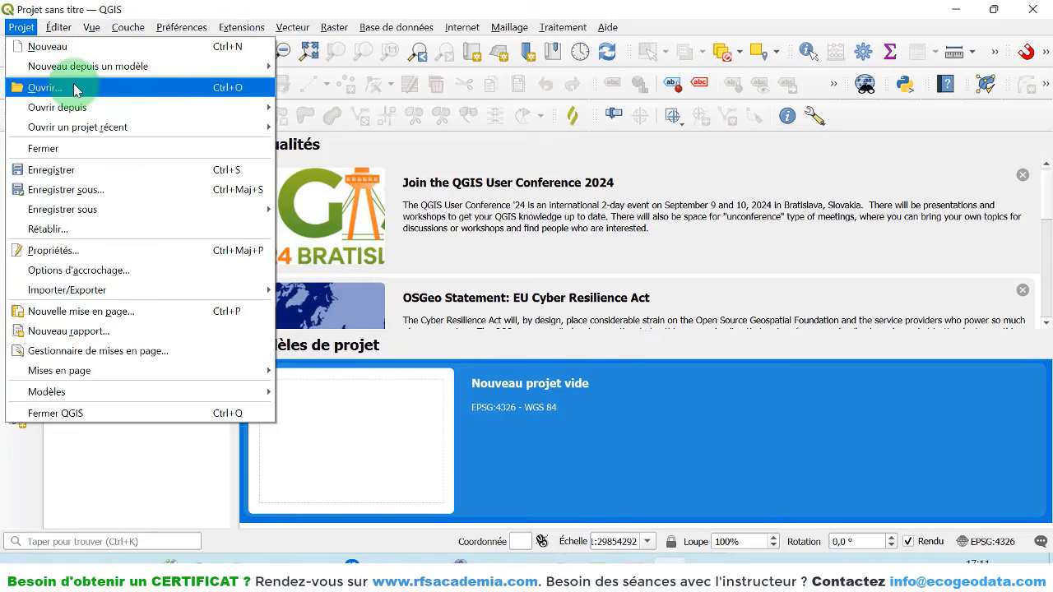
pyautogui.click(67, 50)
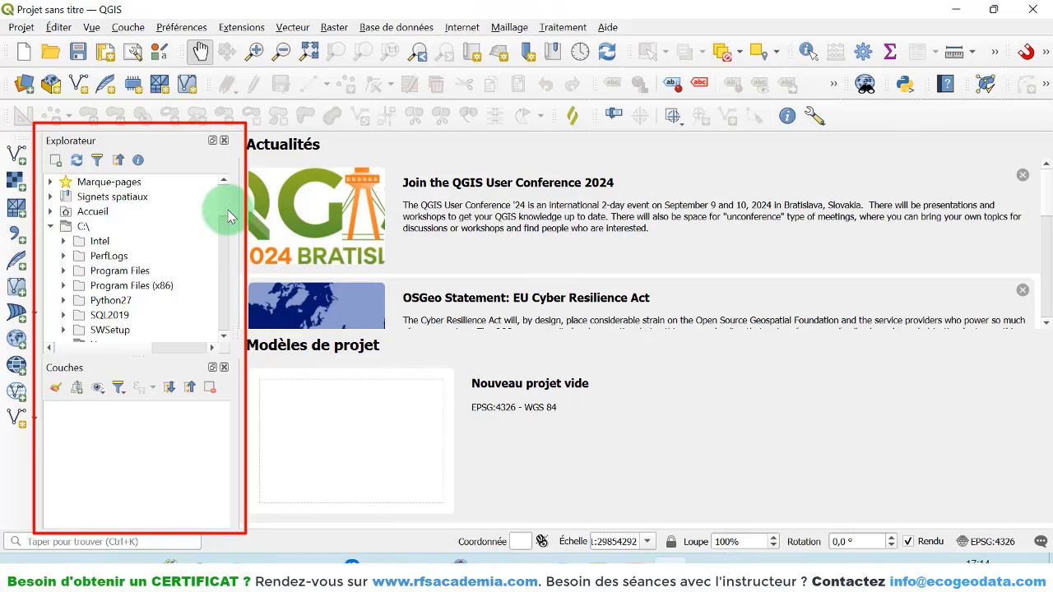
# - Collapse the C:\ drive in the Explorateur panel and look over the C:\, D:\ and Accueil entries
pyautogui.moveTo(223, 211); pyautogui.dragTo(218, 156)
pyautogui.click(51, 227)
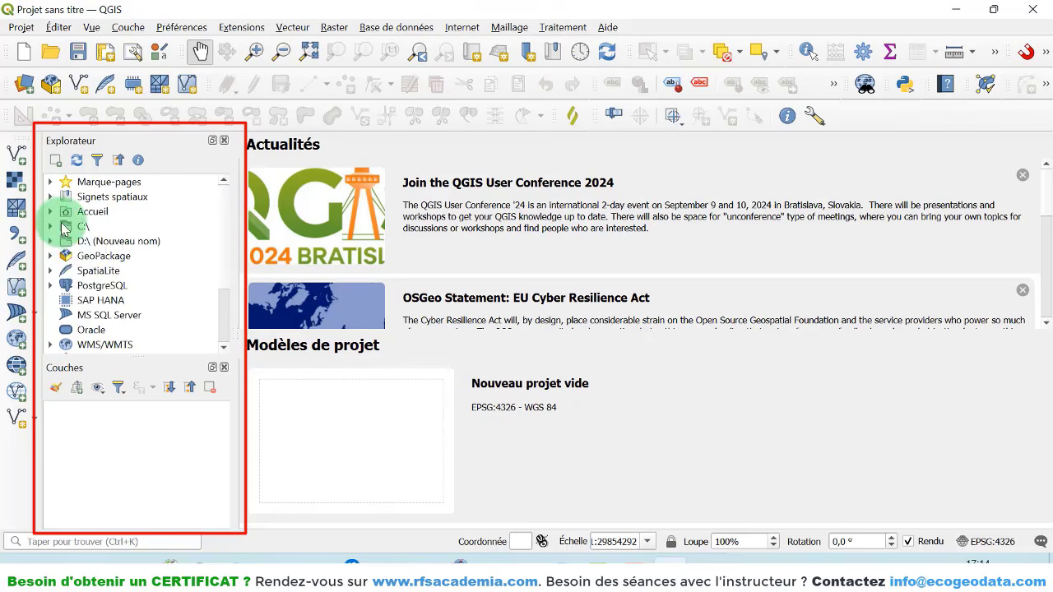
pyautogui.click(85, 226)
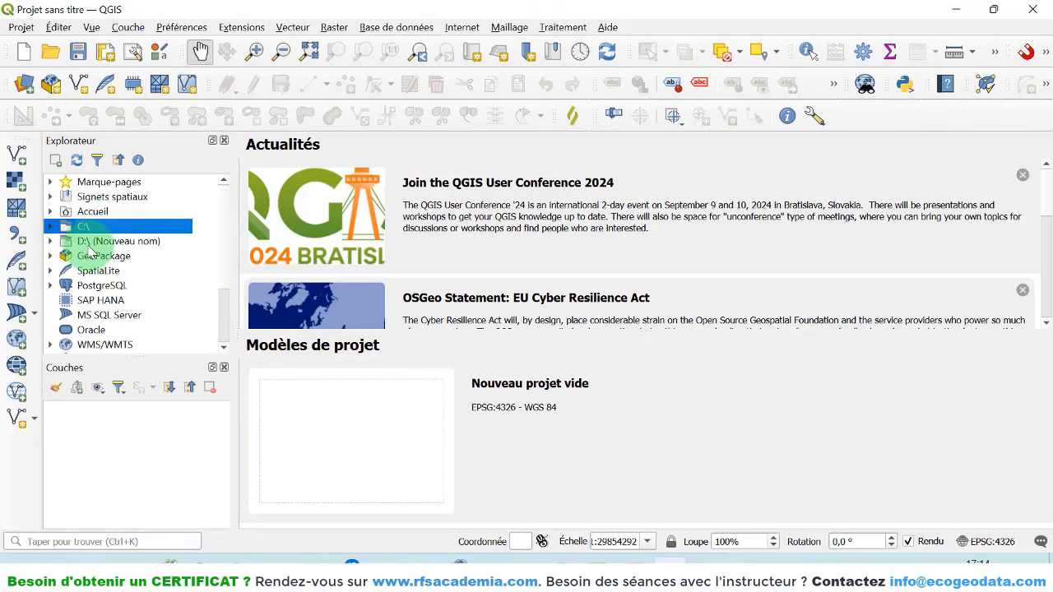
pyautogui.click(91, 240)
pyautogui.click(111, 212)
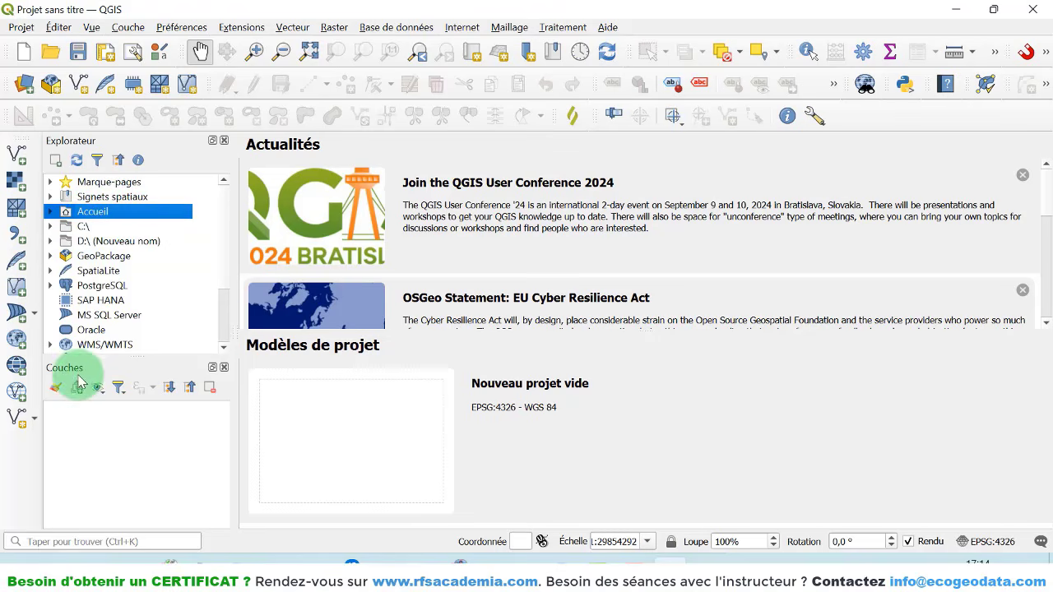
# - Stack the Couches and Explorateur panels as tabs and dock the group along the right side of the main area
pyautogui.moveTo(74, 375); pyautogui.dragTo(87, 451)
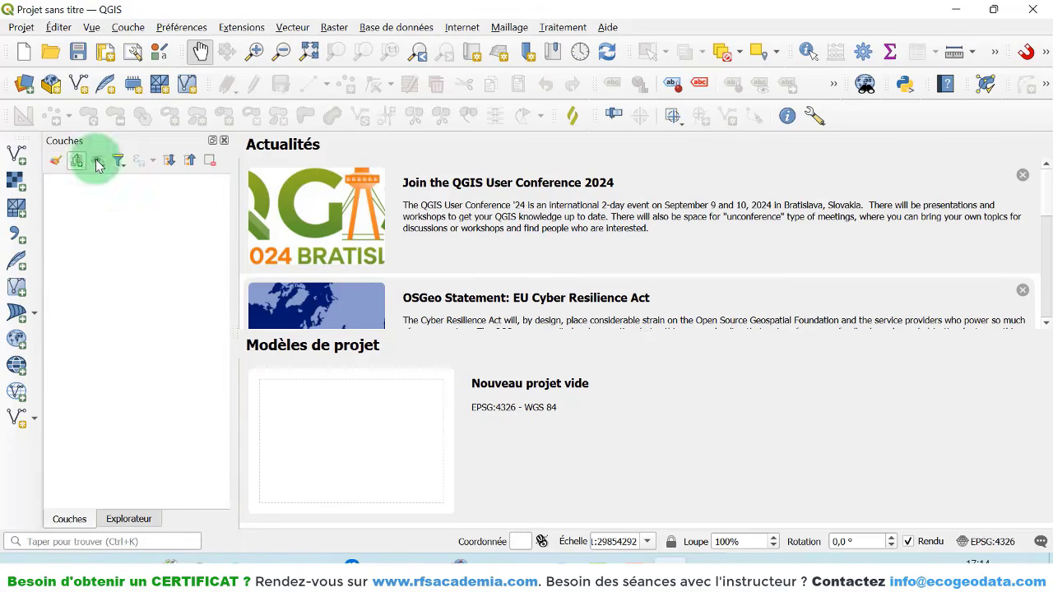
pyautogui.moveTo(98, 151); pyautogui.dragTo(101, 283)
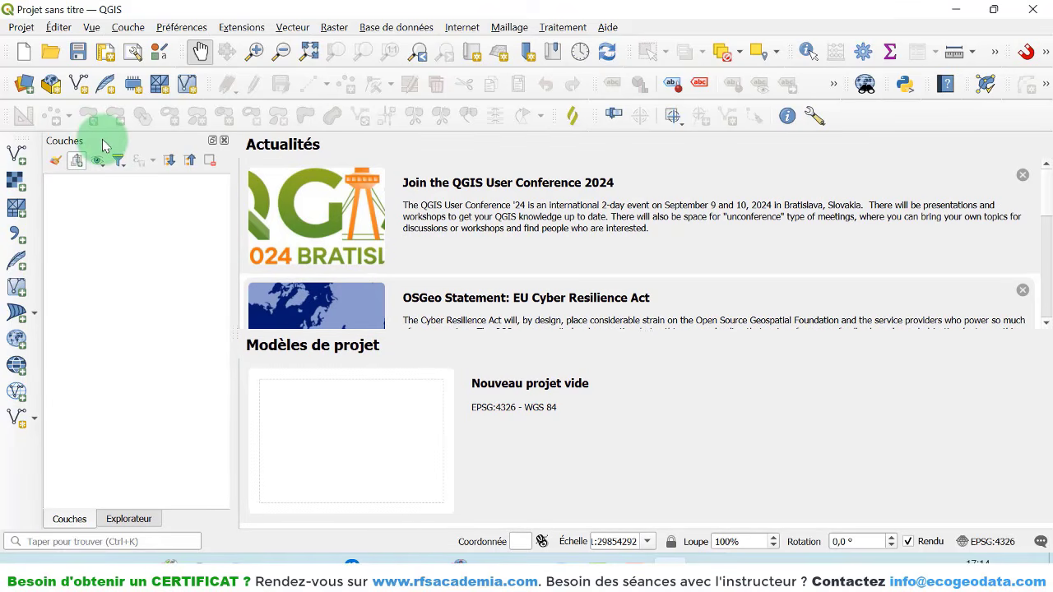
pyautogui.moveTo(103, 145); pyautogui.dragTo(1010, 228)
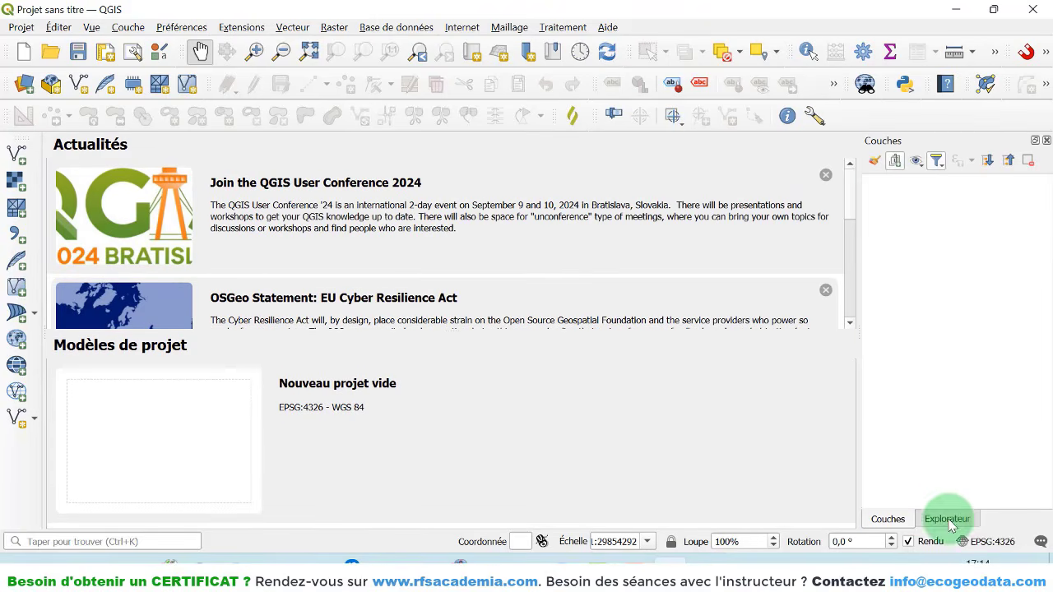
# - Dock the Explorateur panel back on the left side and place the Couches panel beneath it
pyautogui.moveTo(947, 525); pyautogui.dragTo(105, 171)
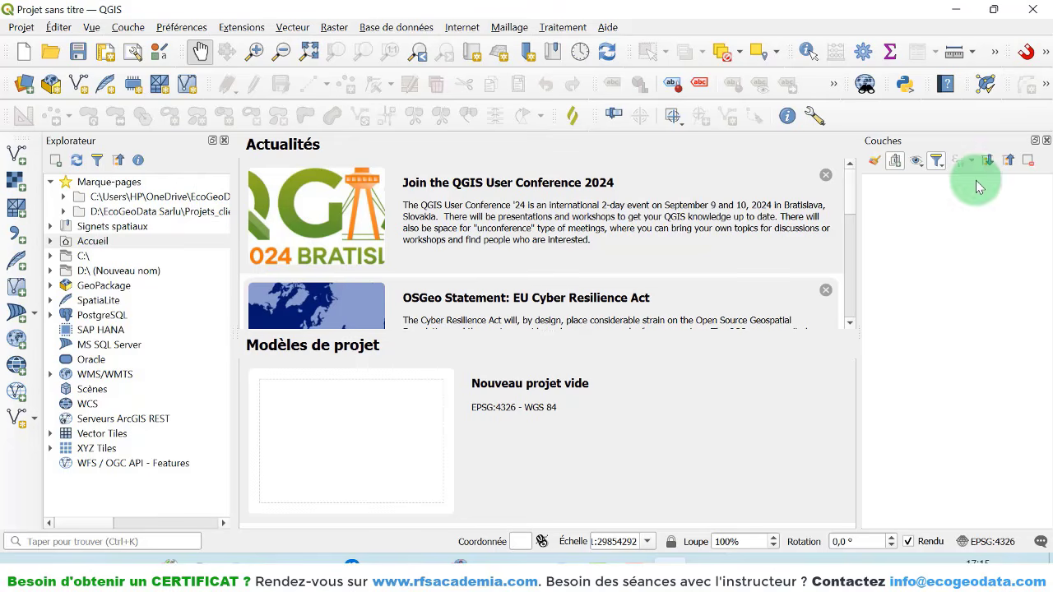
pyautogui.moveTo(965, 146); pyautogui.dragTo(137, 326)
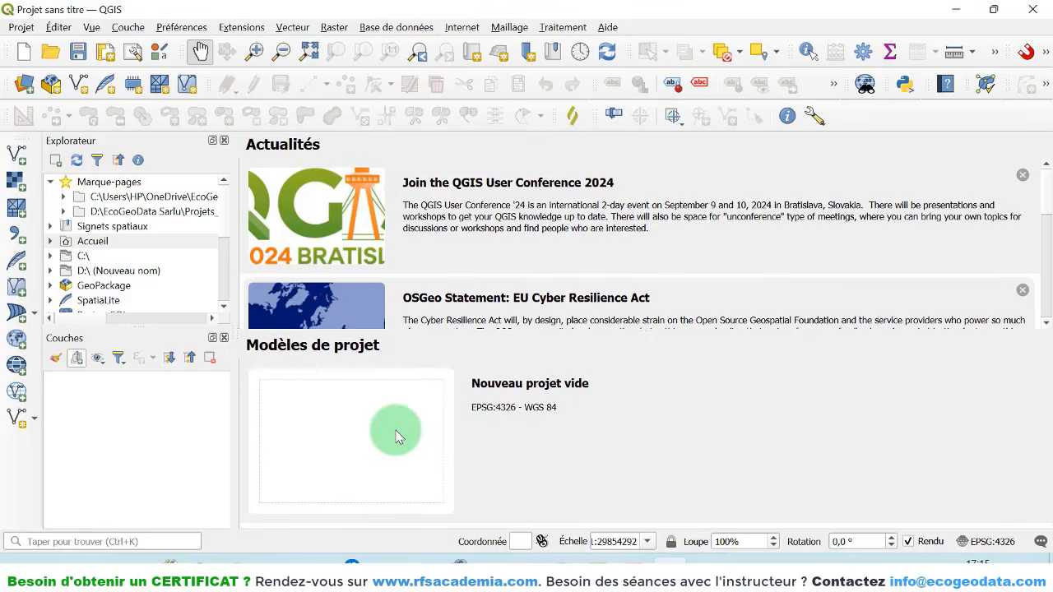
# - Create a new empty project to bring up a blank map canvas
pyautogui.click(434, 441)
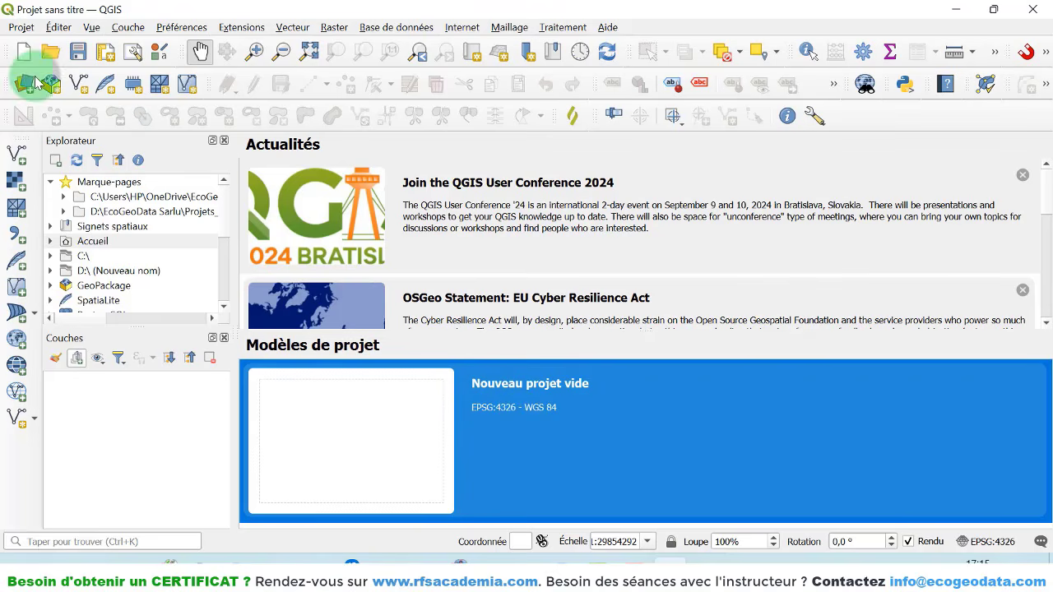
pyautogui.click(20, 28)
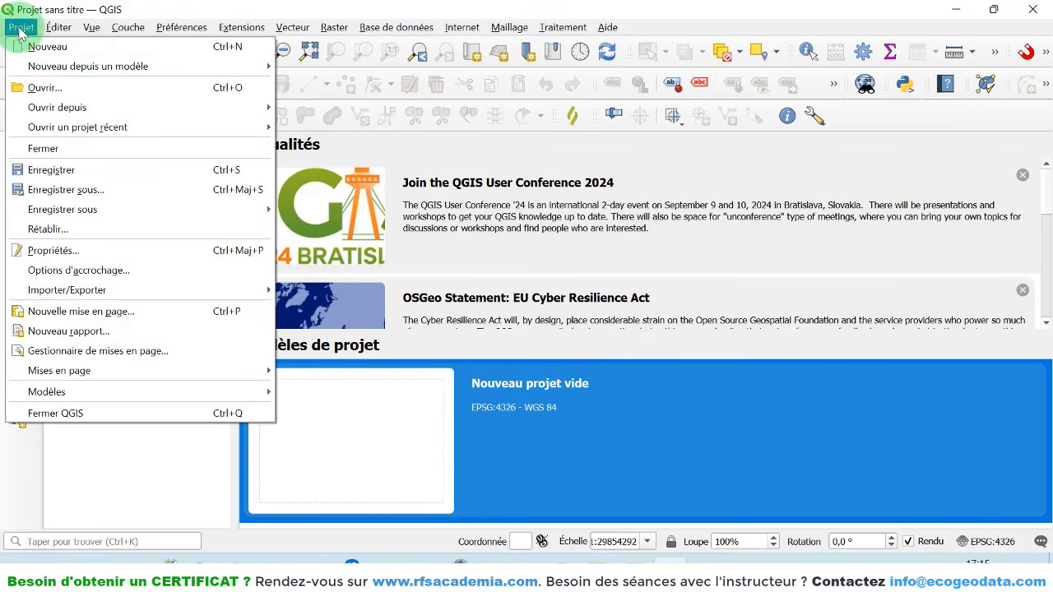
pyautogui.click(226, 49)
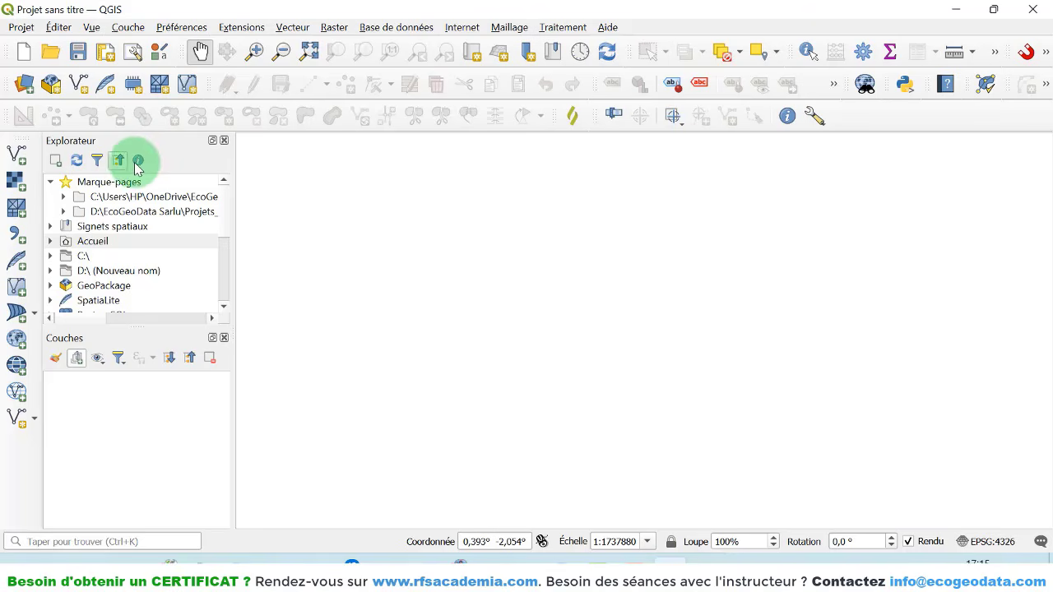
# - Hide the Explorateur panel and display it again above the Couches panel
pyautogui.click(91, 27)
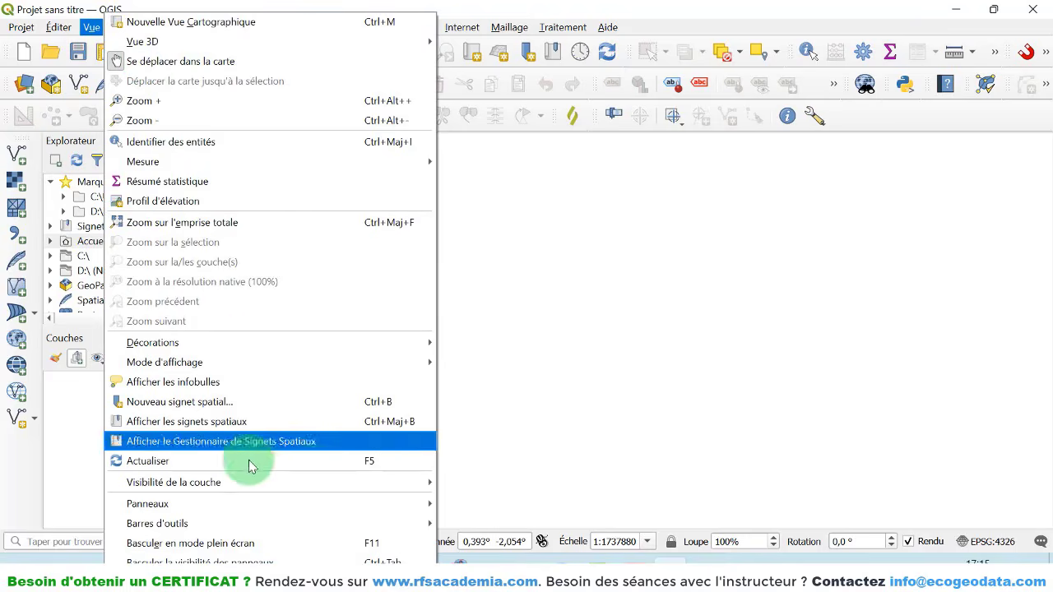
pyautogui.moveTo(145, 505)
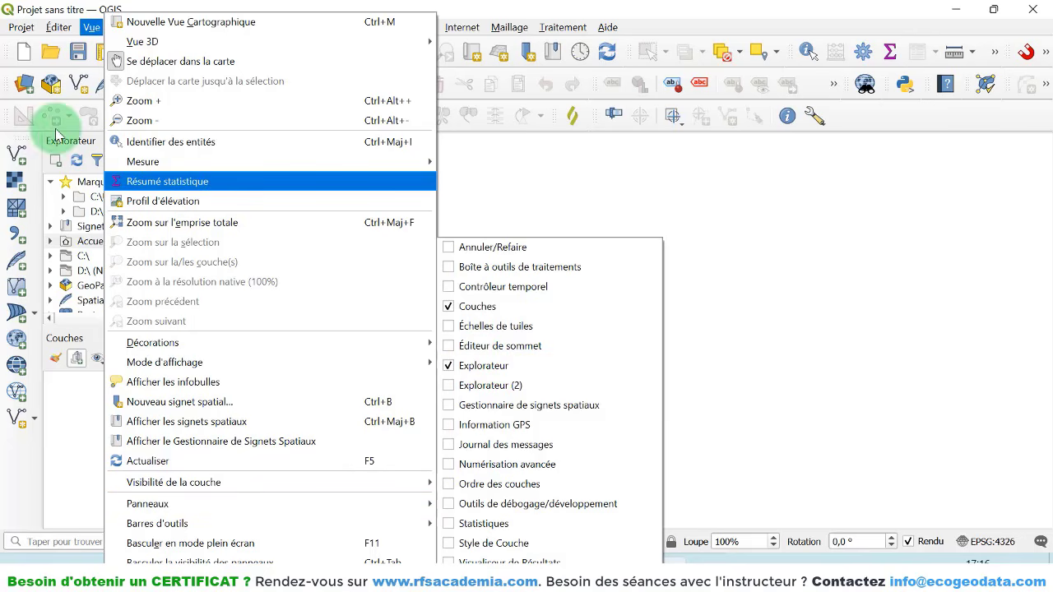
pyautogui.moveTo(316, 501)
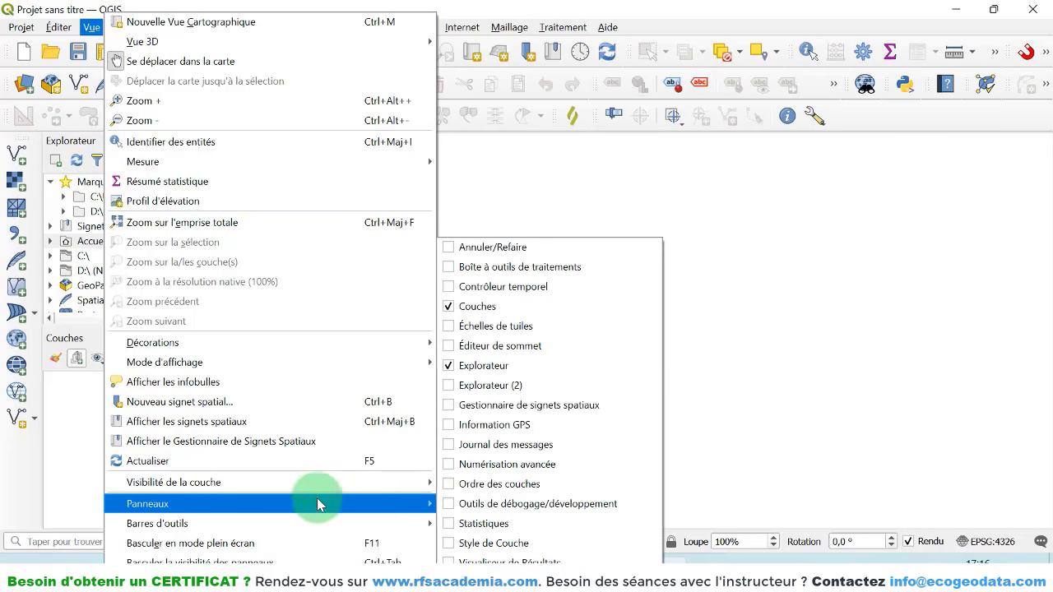
pyautogui.click(450, 367)
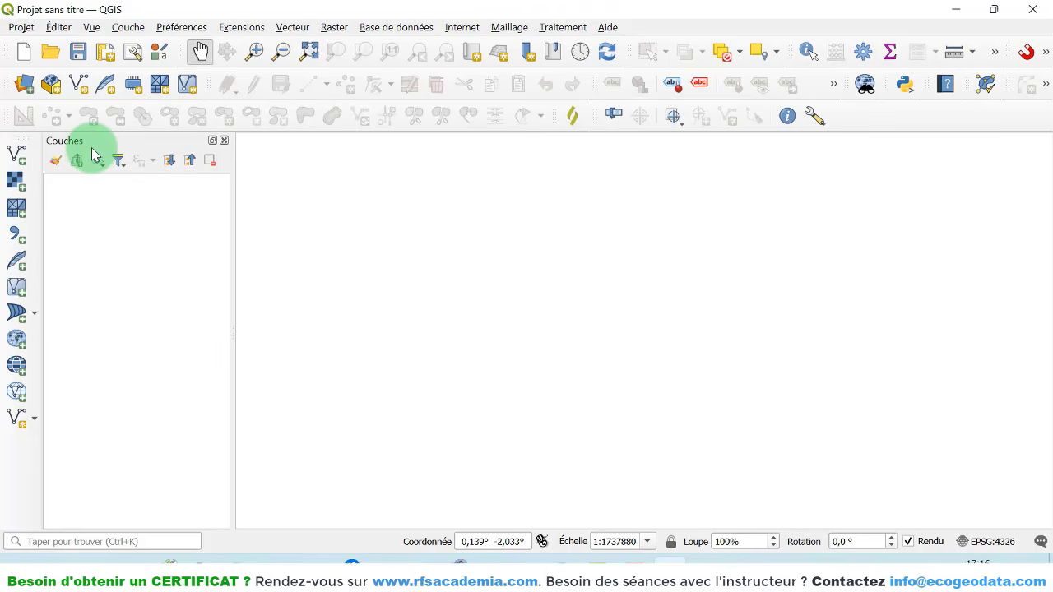
pyautogui.click(92, 28)
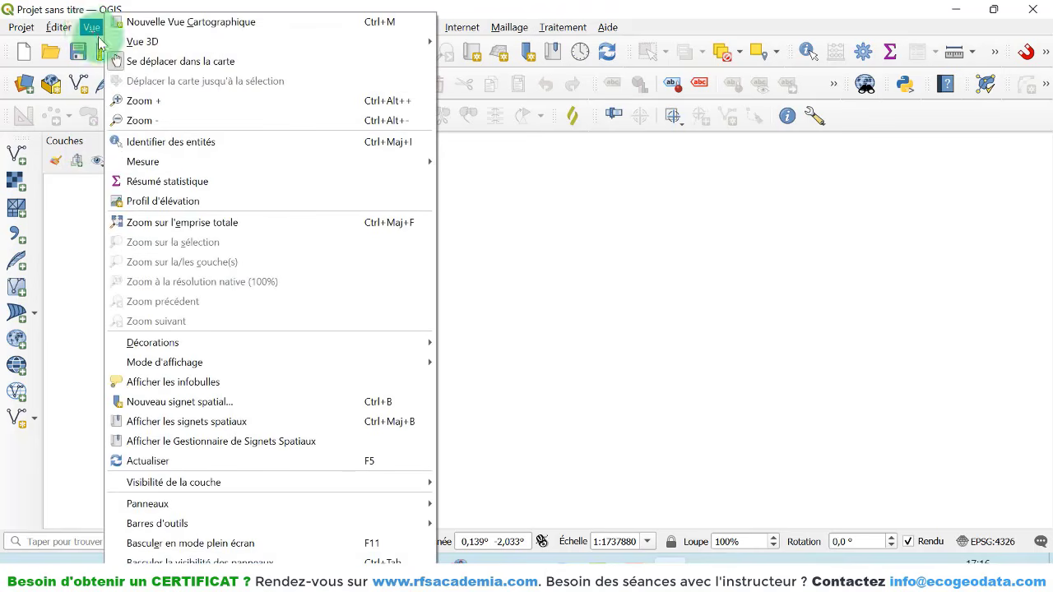
pyautogui.moveTo(260, 503)
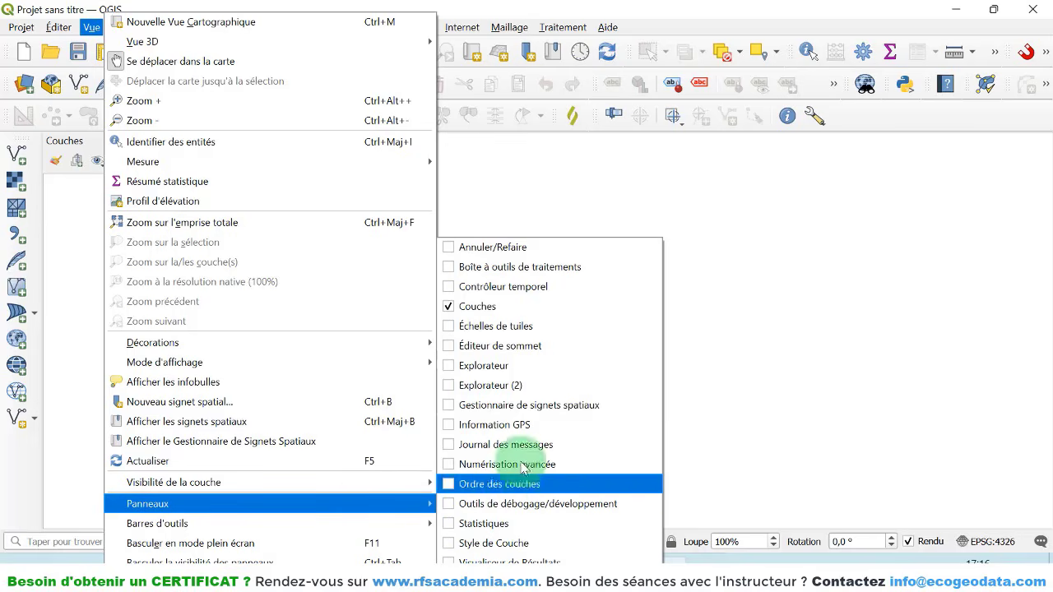
pyautogui.click(449, 365)
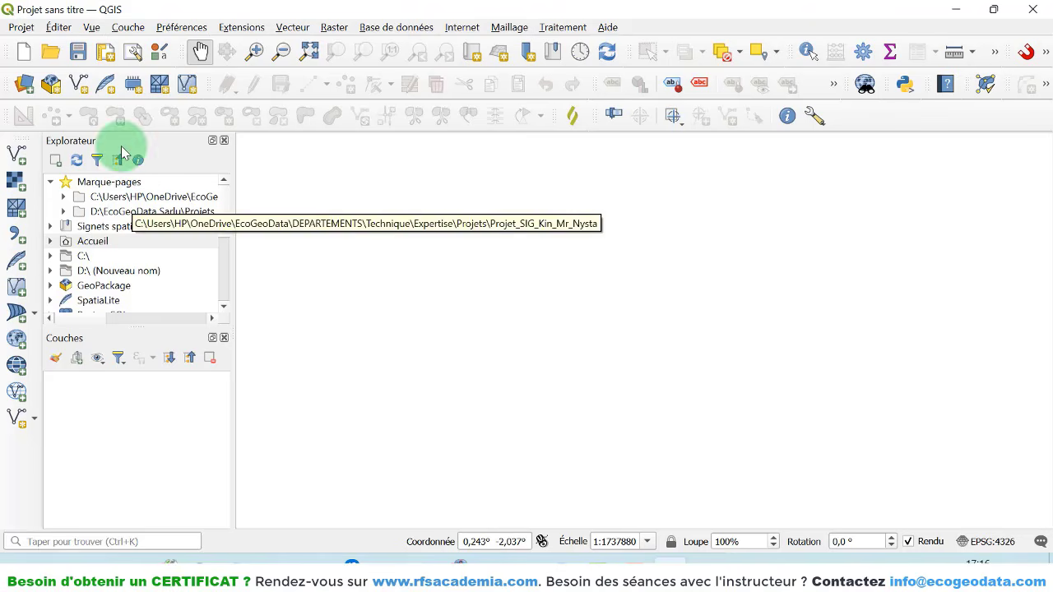
# - Display the second browser panel, Explorateur (2), below the Couches panel
pyautogui.click(92, 27)
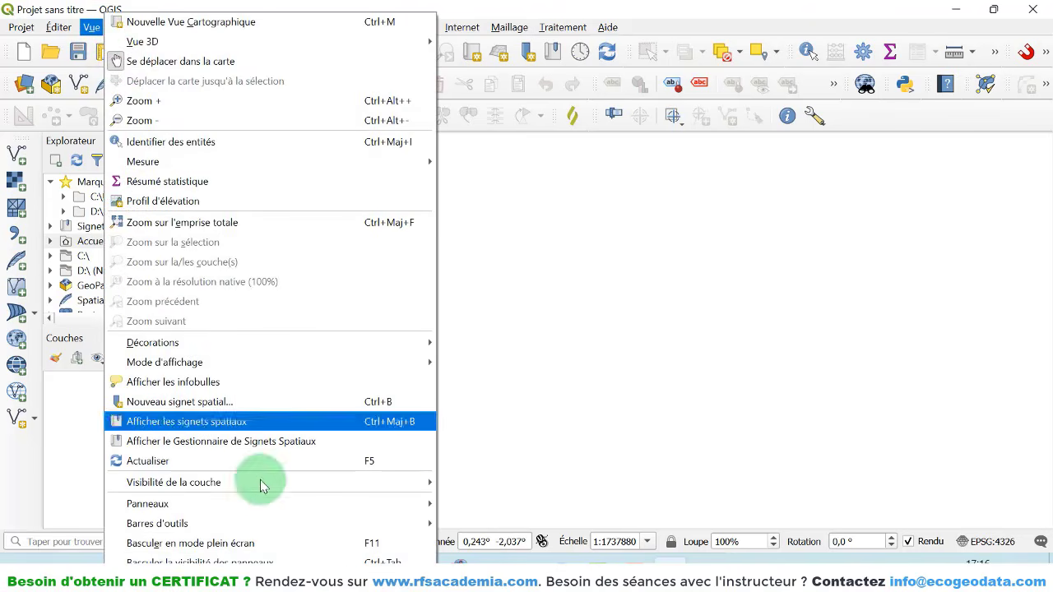
pyautogui.moveTo(277, 503)
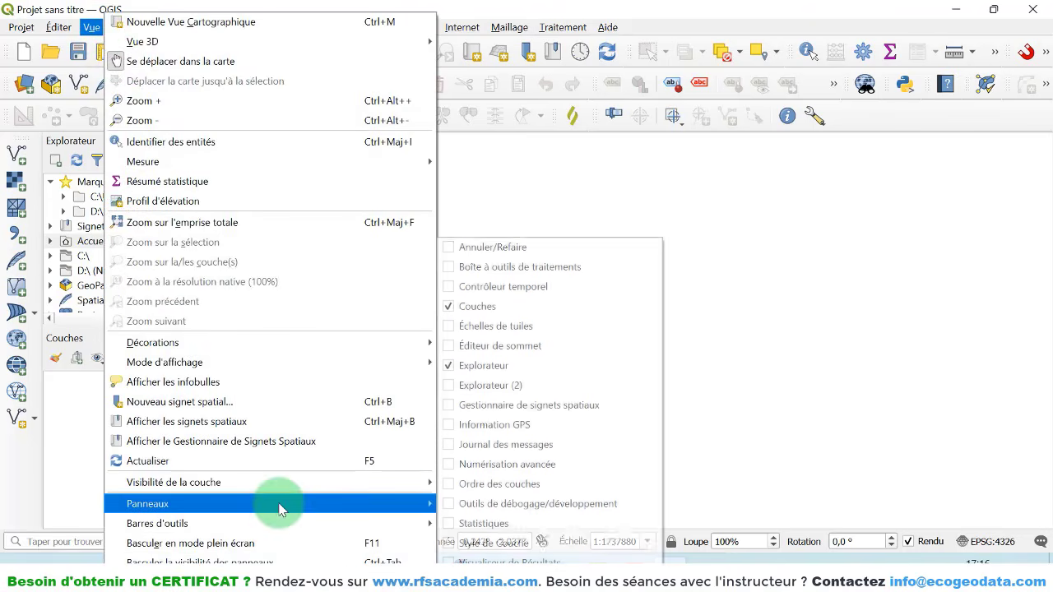
pyautogui.click(448, 386)
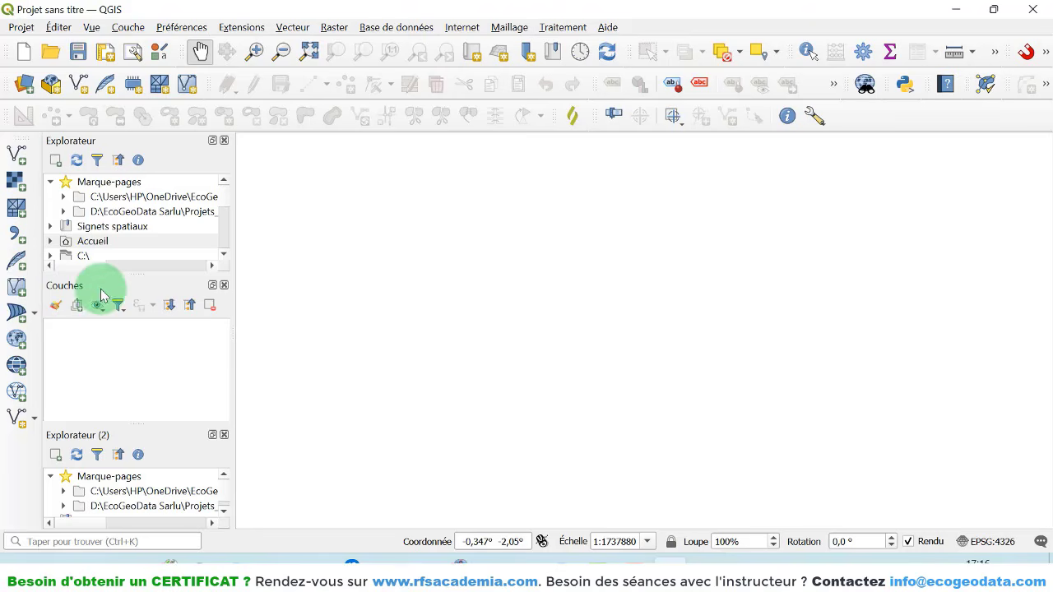
# - Hide the Couches panel and display it again between the two Explorateur panels
pyautogui.click(88, 28)
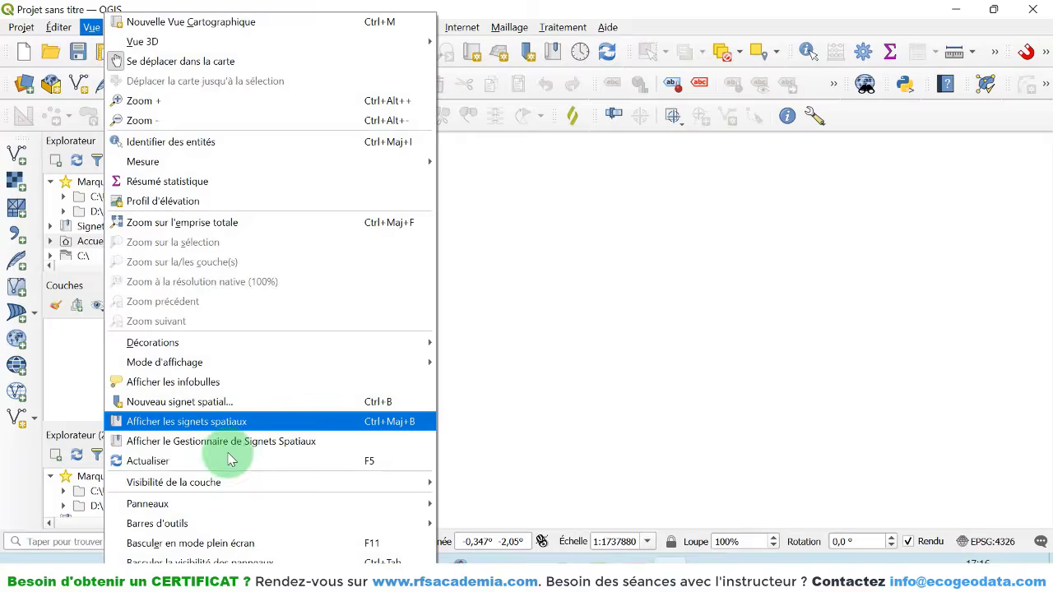
pyautogui.moveTo(223, 501)
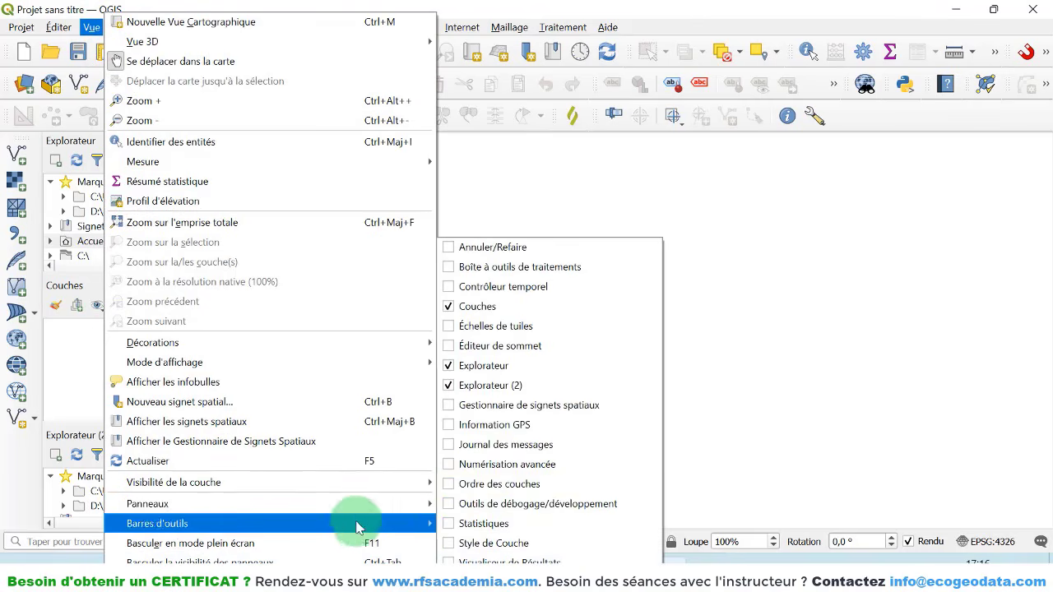
pyautogui.click(448, 306)
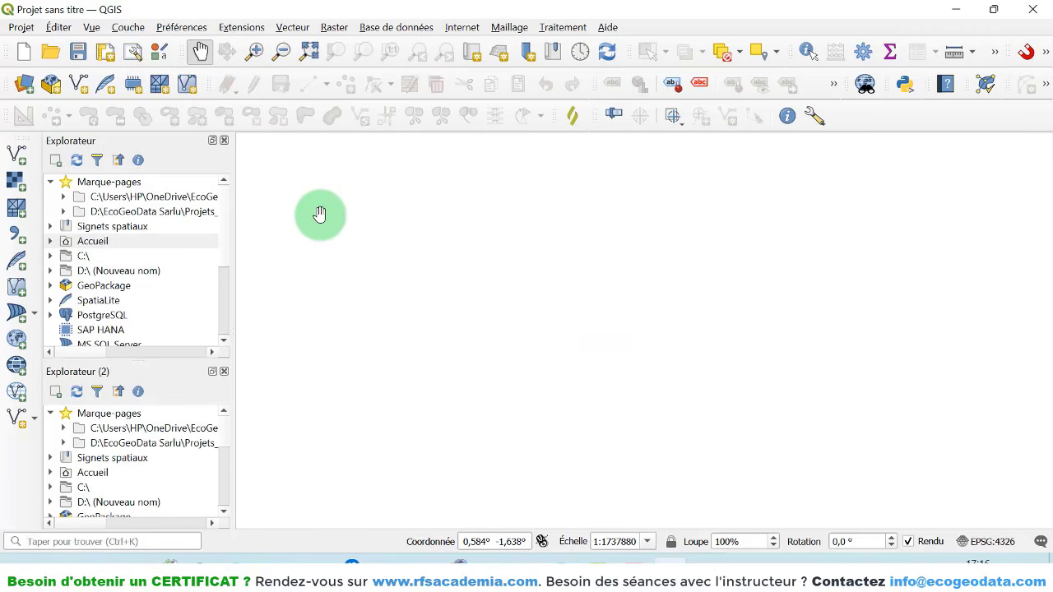
pyautogui.click(91, 28)
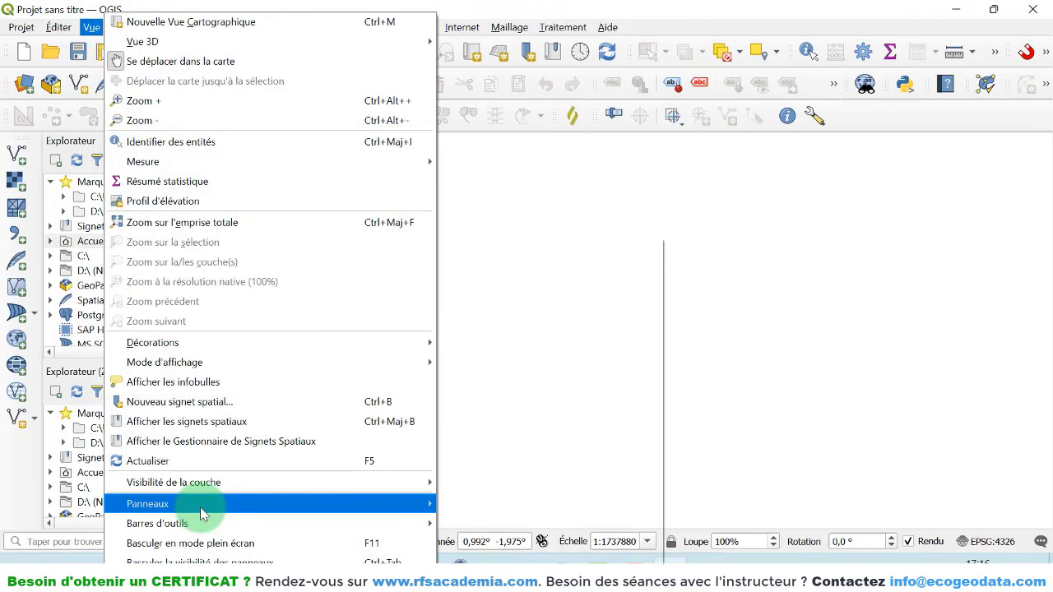
pyautogui.moveTo(202, 511)
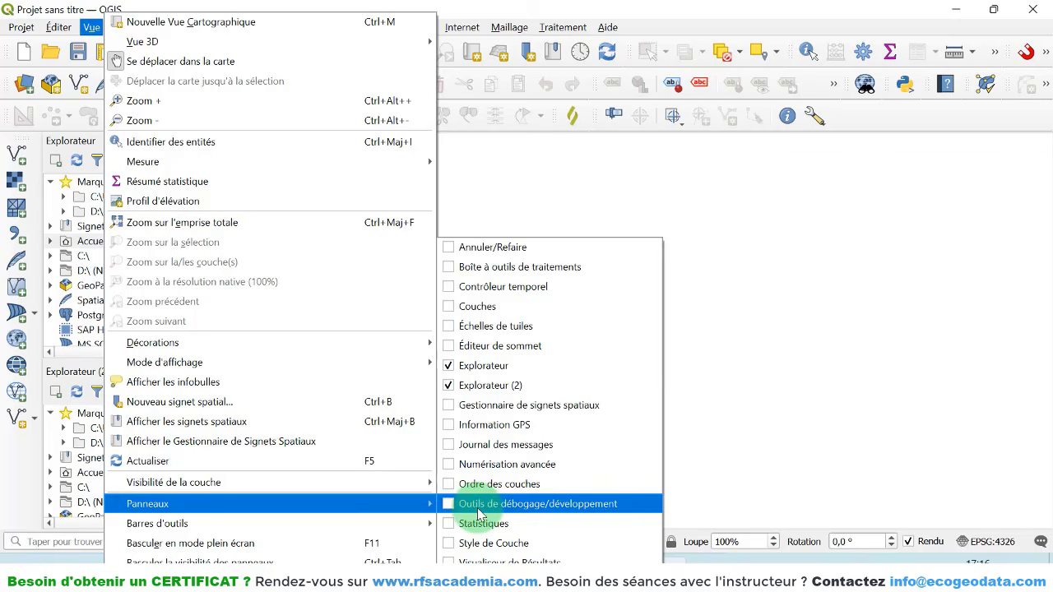
pyautogui.click(450, 309)
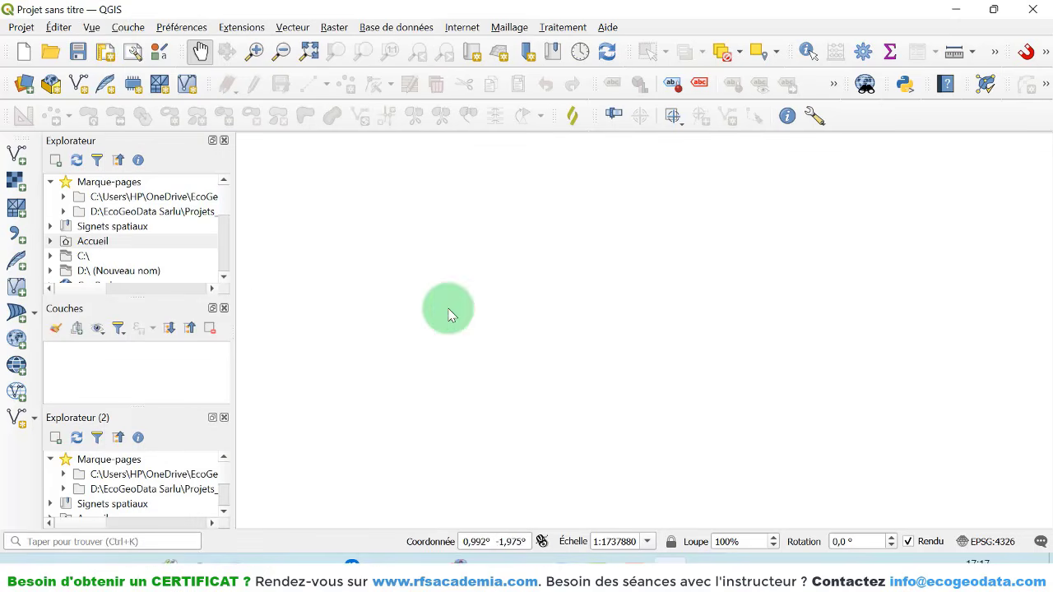
# - Display the Boîte à outils de traitements panel and widen it to look through its algorithm groups
pyautogui.click(91, 28)
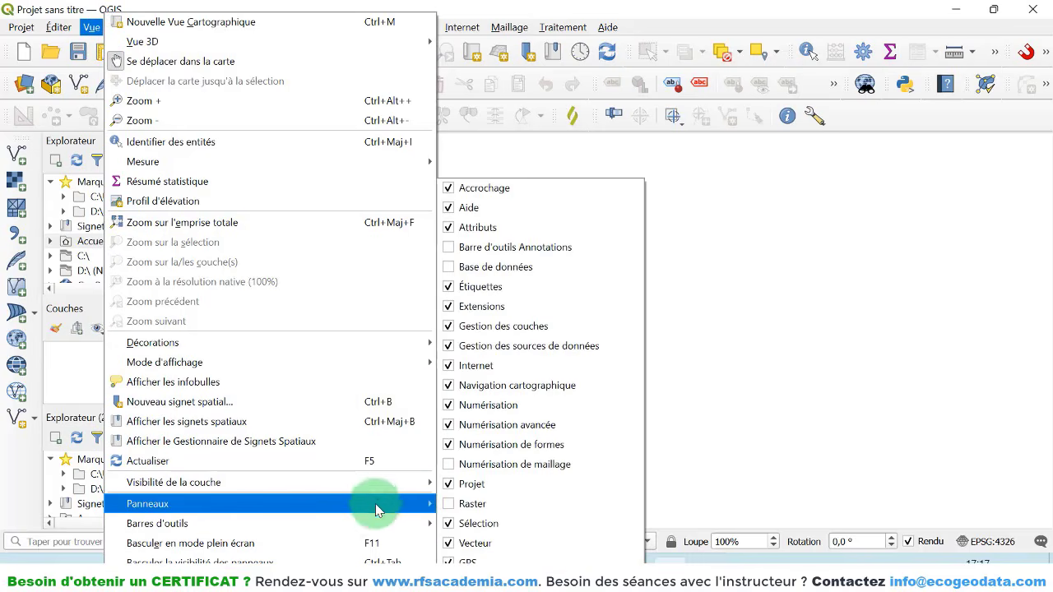
pyautogui.moveTo(377, 510)
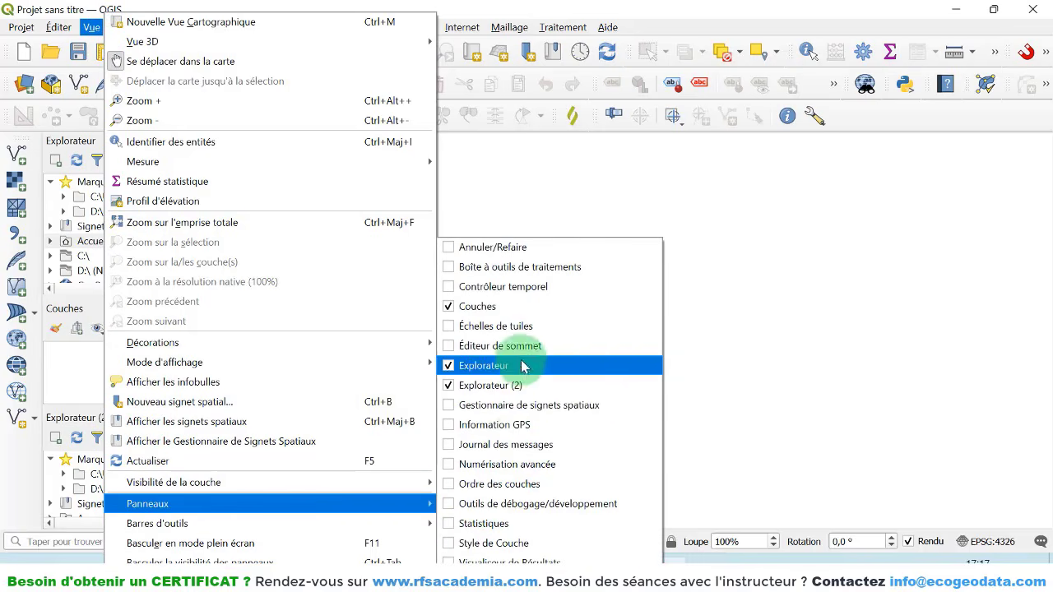
pyautogui.click(448, 270)
pyautogui.moveTo(858, 277); pyautogui.dragTo(630, 284)
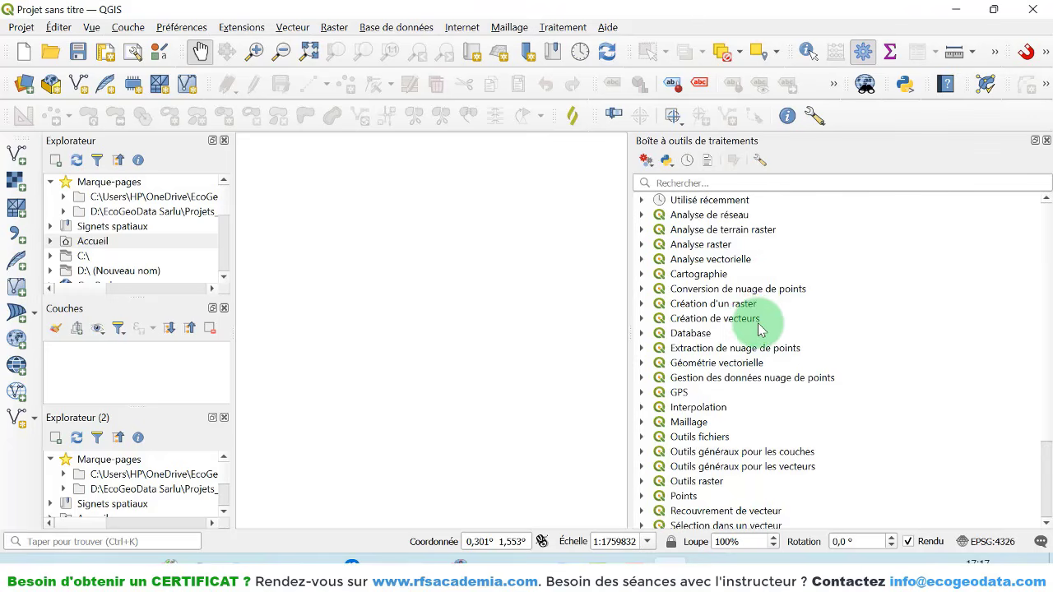
pyautogui.scroll(-2, 760, 329)
pyautogui.scroll(2, 768, 338)
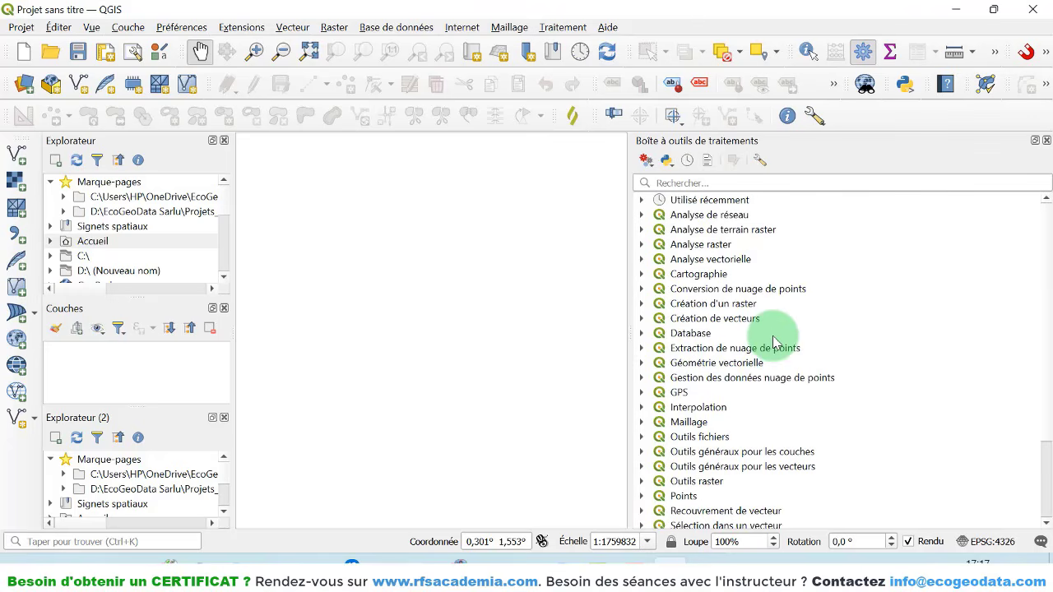
pyautogui.scroll(-1, 768, 337)
pyautogui.scroll(1, 740, 339)
# - Narrow the Boîte à outils de traitements panel and close the Explorateur (2) panel
pyautogui.moveTo(630, 340); pyautogui.dragTo(828, 336)
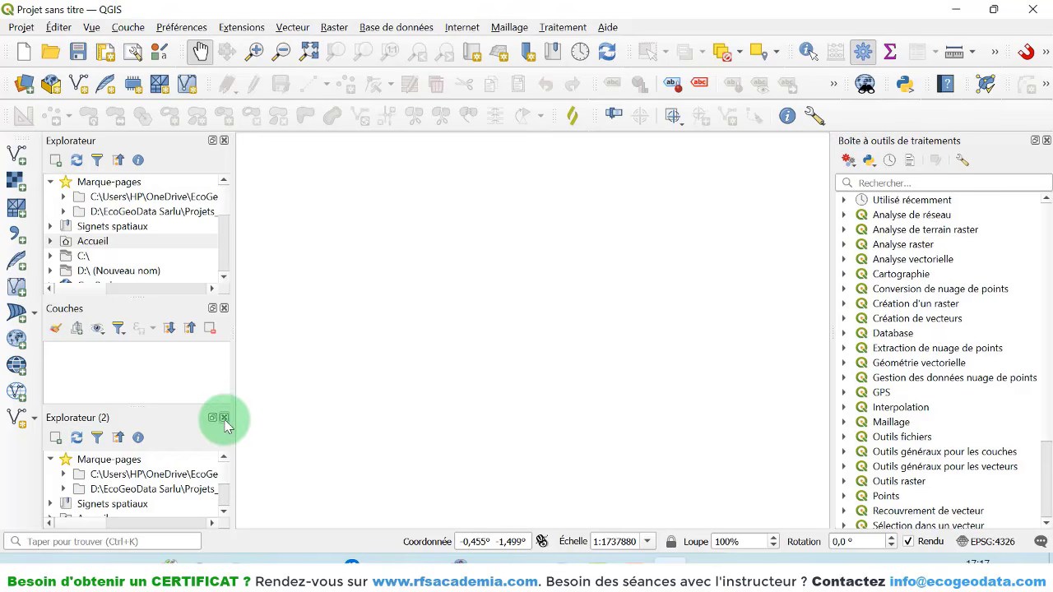
pyautogui.click(225, 418)
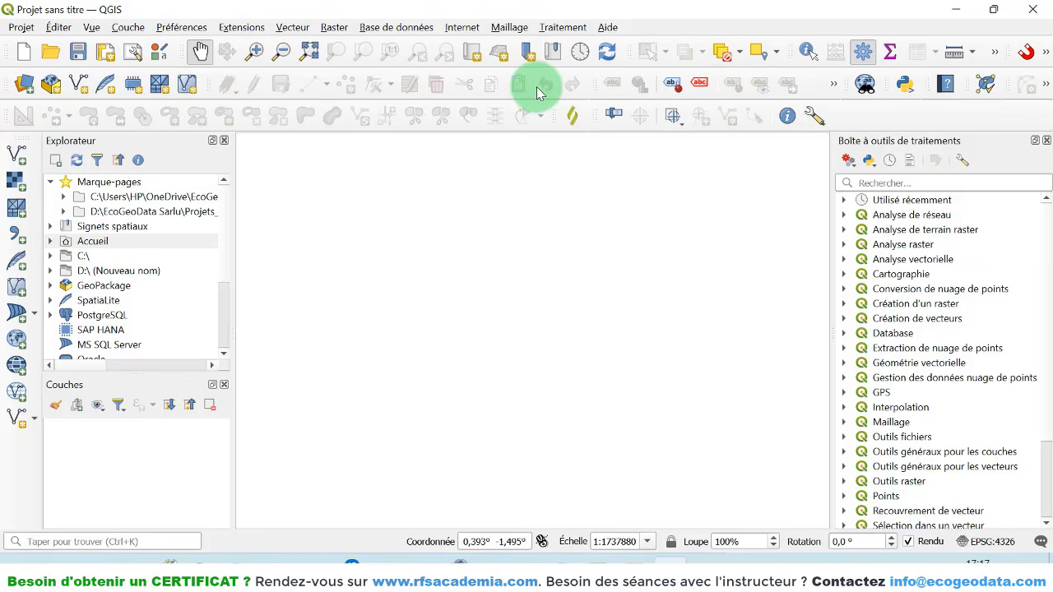
# - Review which toolbars are enabled in the list of available toolbars, leaving the selection as is
pyautogui.click(92, 28)
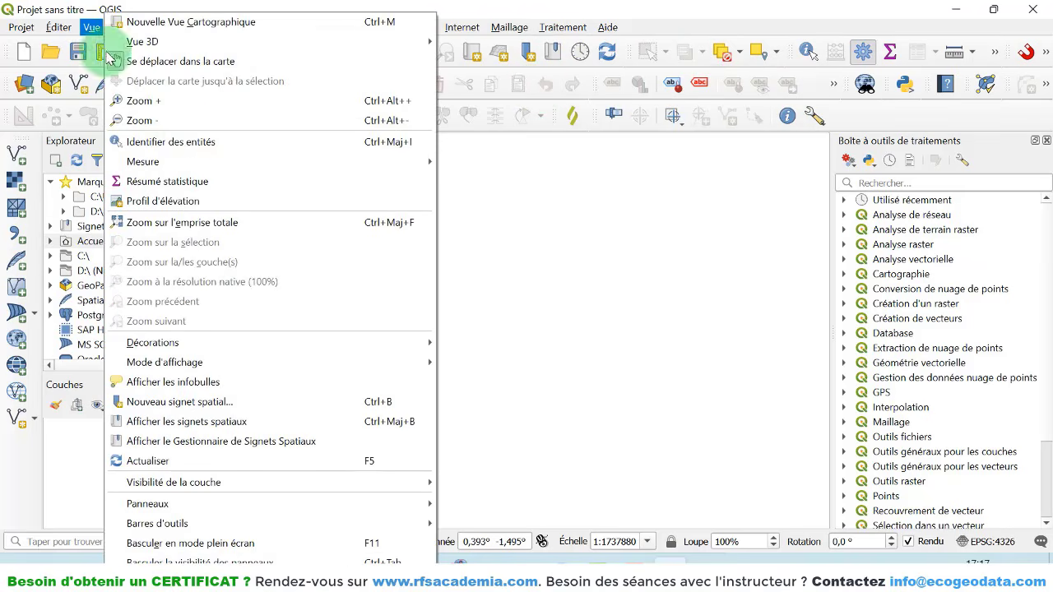
pyautogui.moveTo(152, 523)
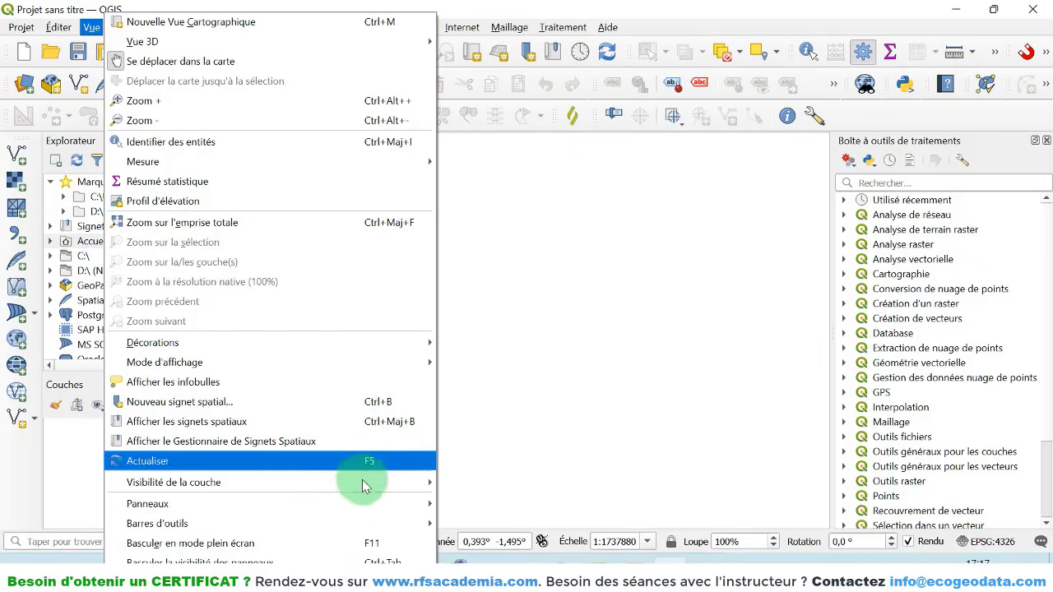
pyautogui.moveTo(375, 531)
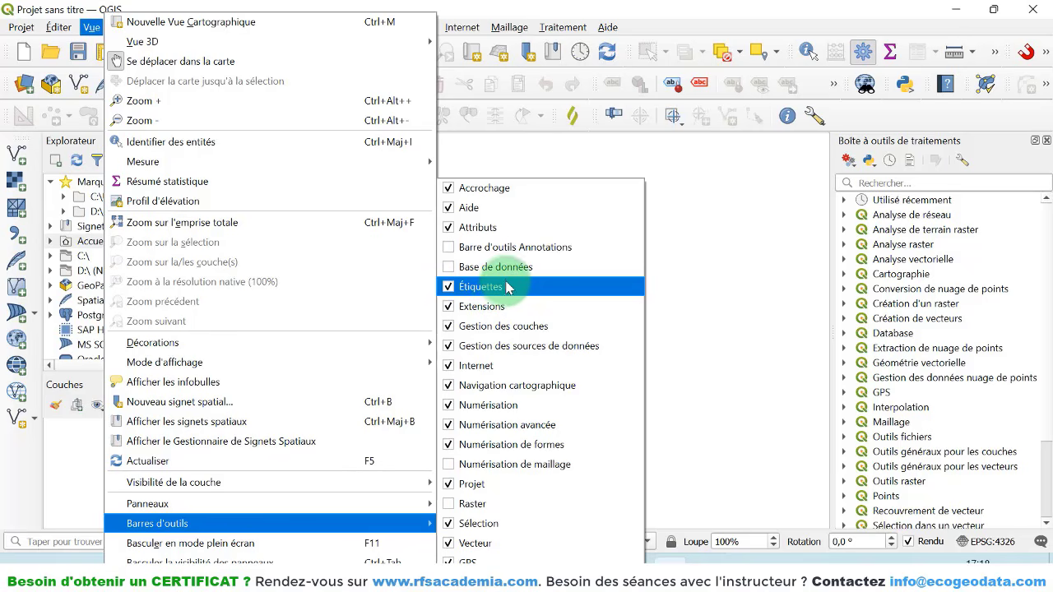
pyautogui.click(688, 6)
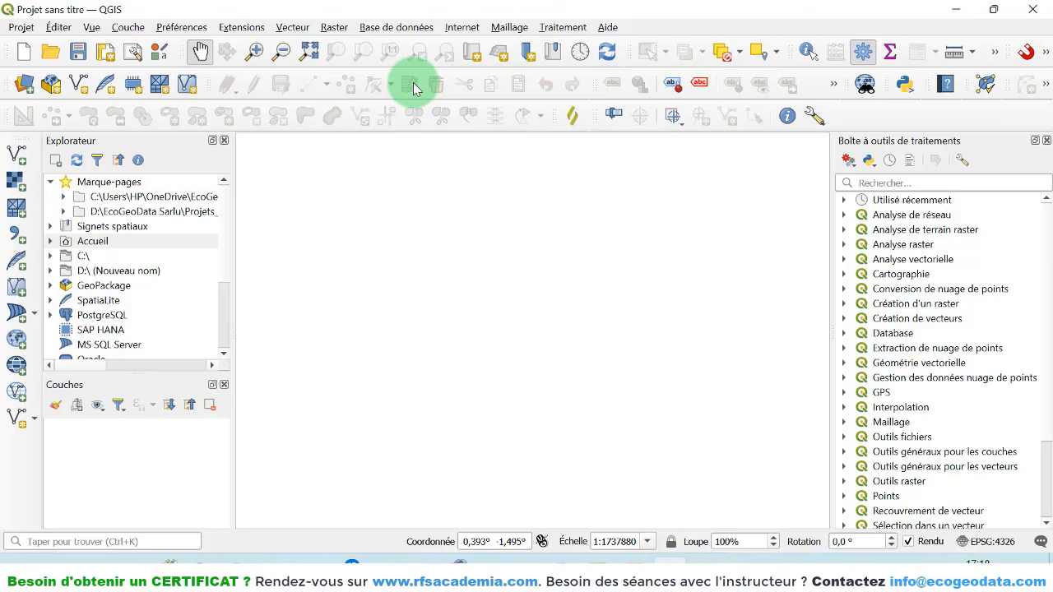
# - Hide the Numérisation and Numérisation avancée toolbars
pyautogui.click(93, 28)
pyautogui.moveTo(228, 530)
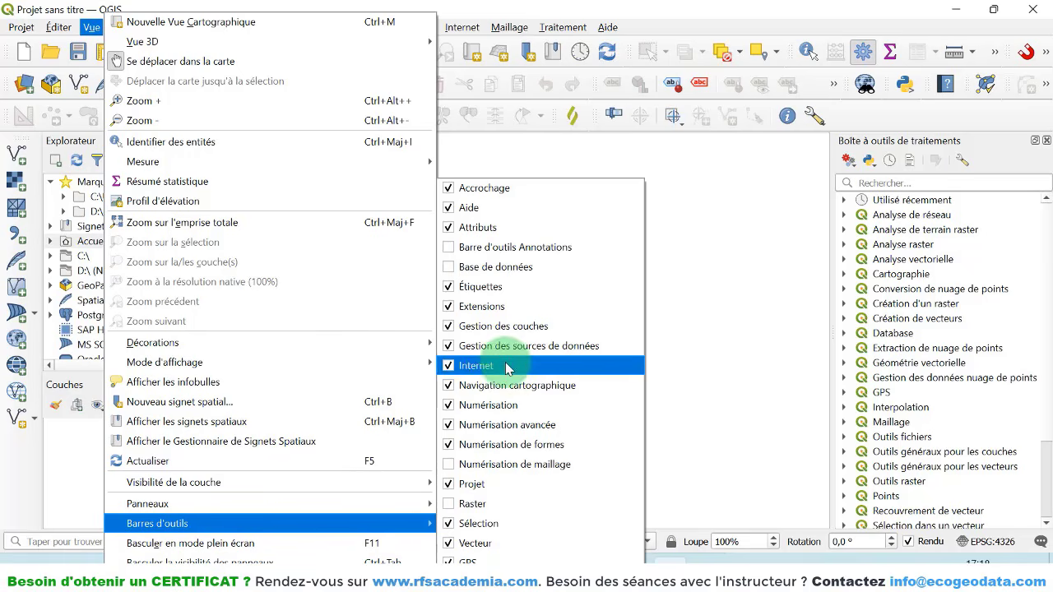
pyautogui.click(448, 411)
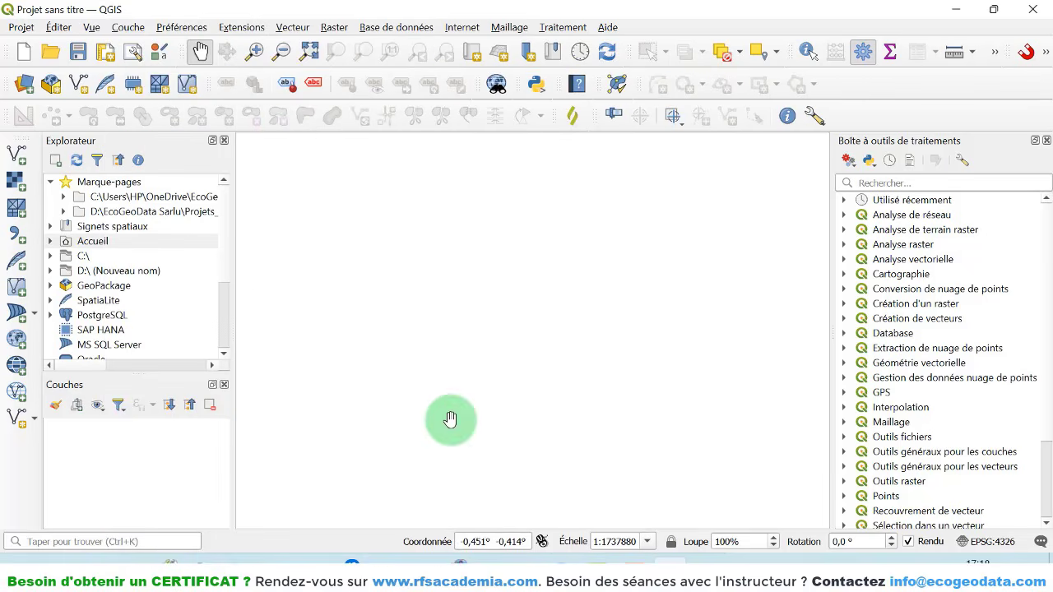
pyautogui.click(92, 27)
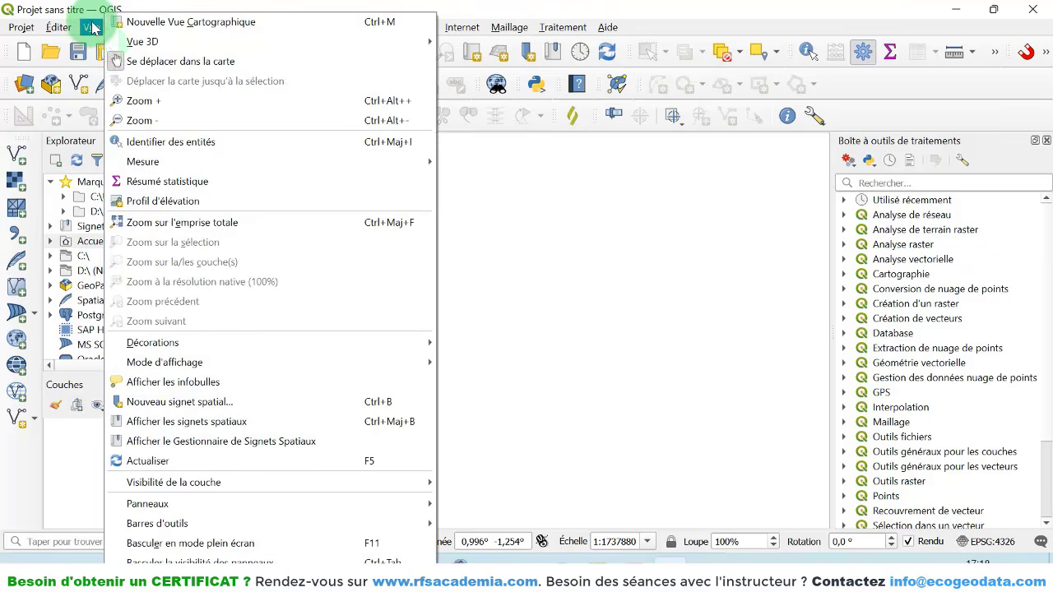
pyautogui.moveTo(263, 523)
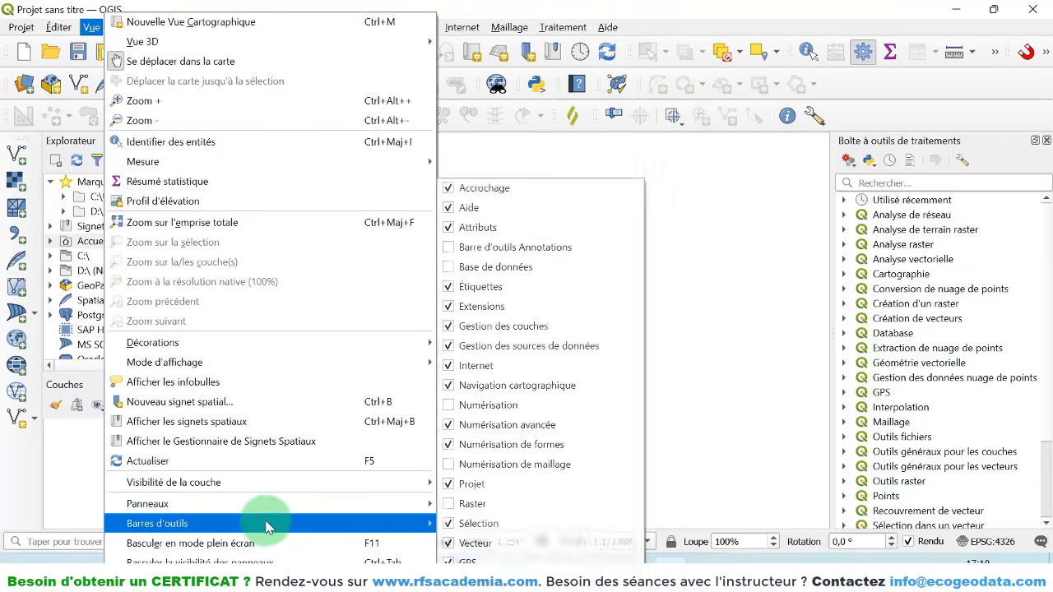
pyautogui.click(447, 424)
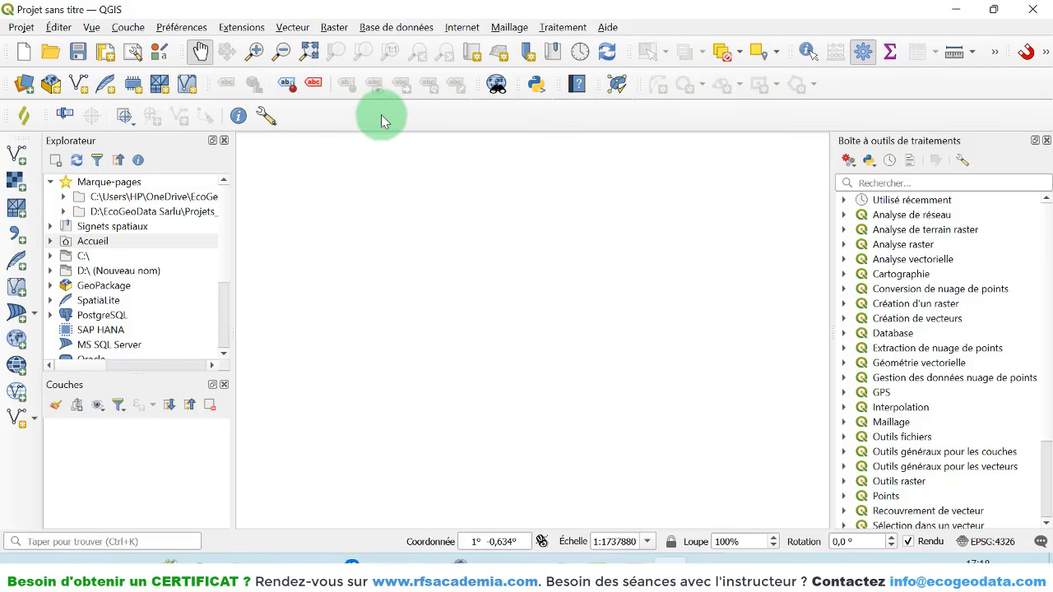
# - Hide the Numérisation de formes toolbar
pyautogui.click(92, 29)
pyautogui.moveTo(282, 523)
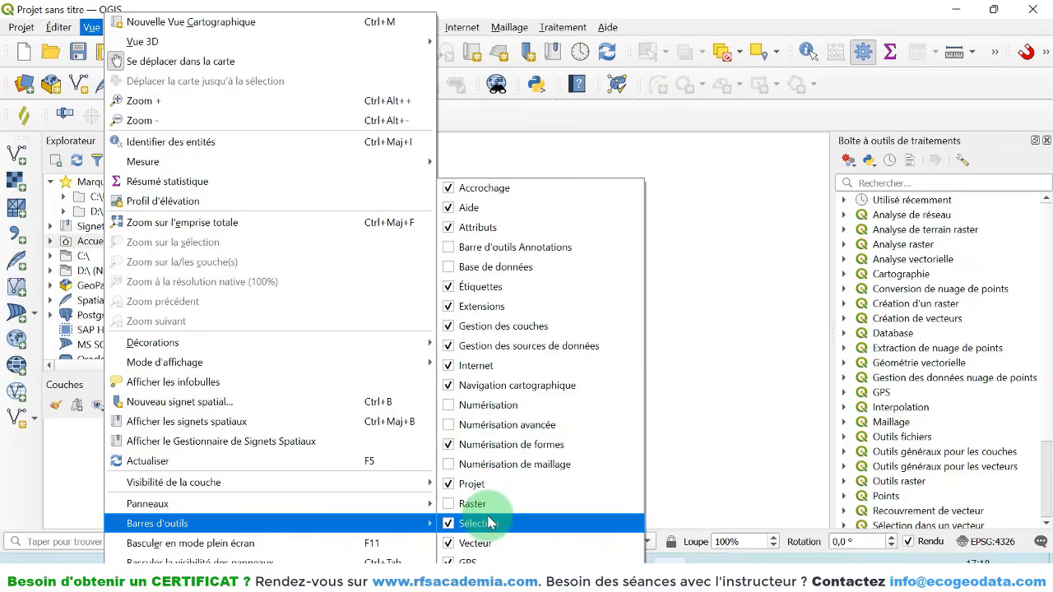
pyautogui.click(449, 446)
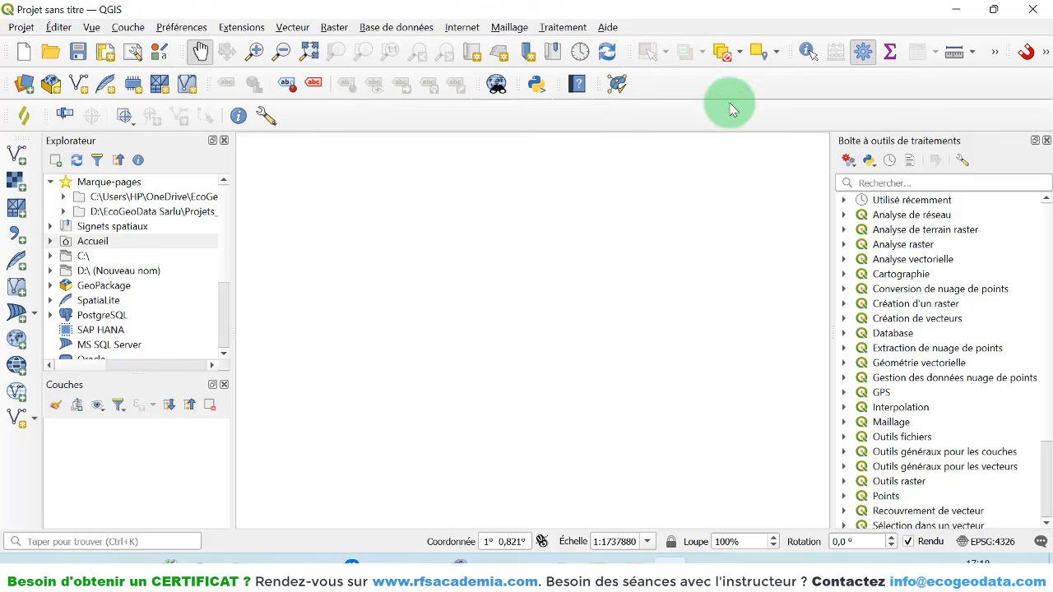
# - Review the available panels and toolbars in both lists that control their display, leaving the selection as is
pyautogui.rightClick(686, 81)
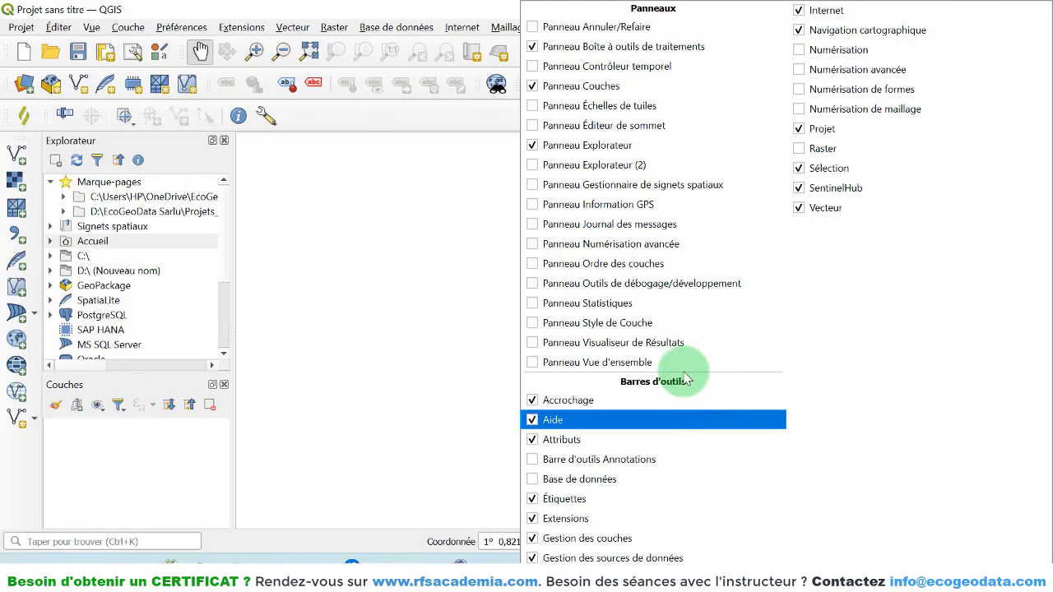
pyautogui.click(91, 27)
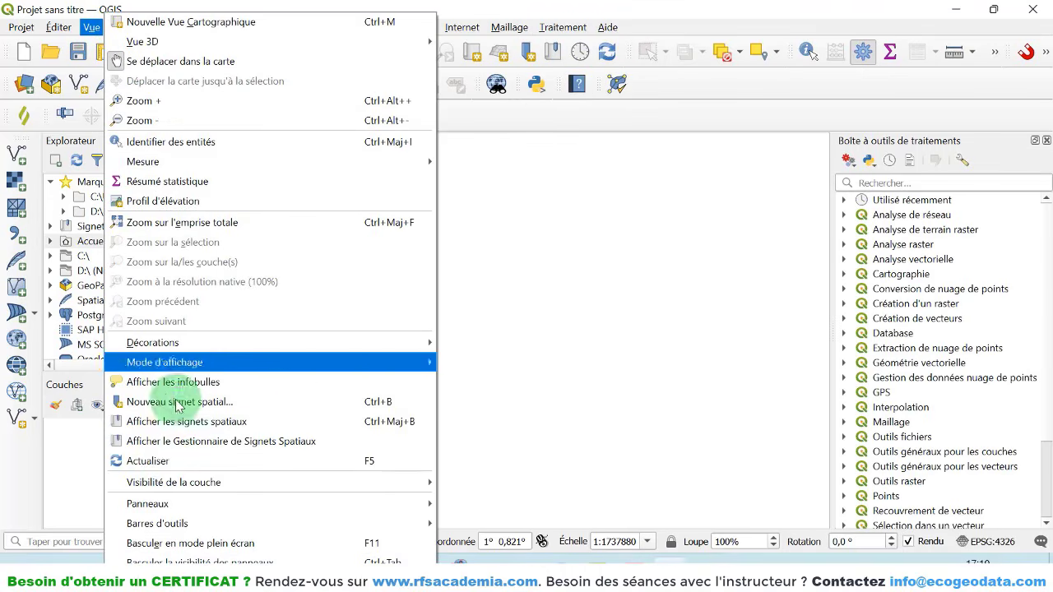
pyautogui.moveTo(144, 503)
pyautogui.moveTo(169, 528)
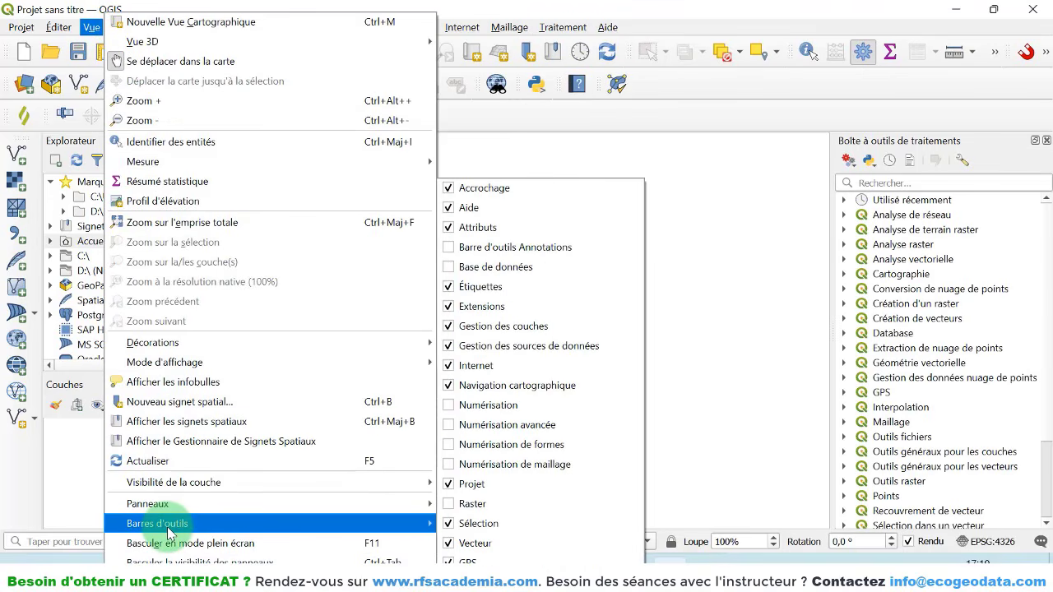
pyautogui.click(802, 86)
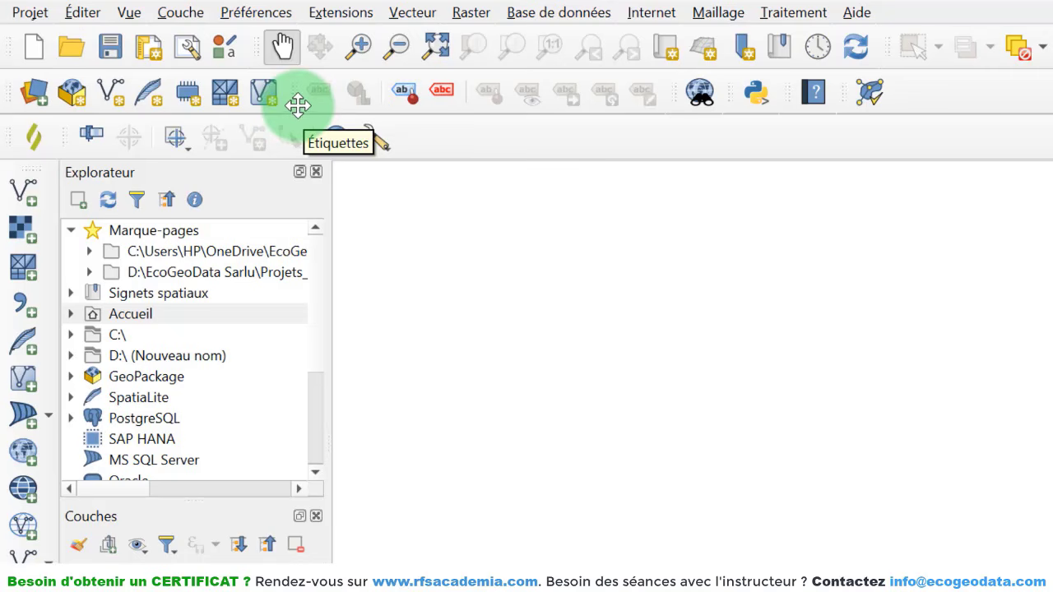
# - Dock the Étiquettes toolbar vertically beside the Boîte à outils de traitements panel and return it to its original toolbar row
pyautogui.moveTo(295, 93); pyautogui.dragTo(583, 347)
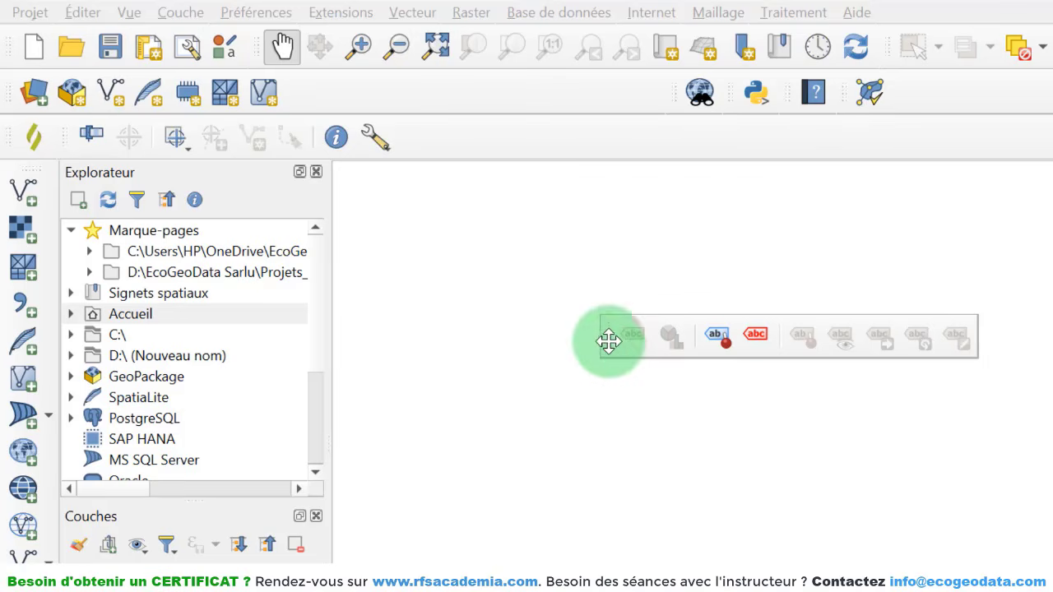
pyautogui.moveTo(609, 341); pyautogui.dragTo(1049, 201)
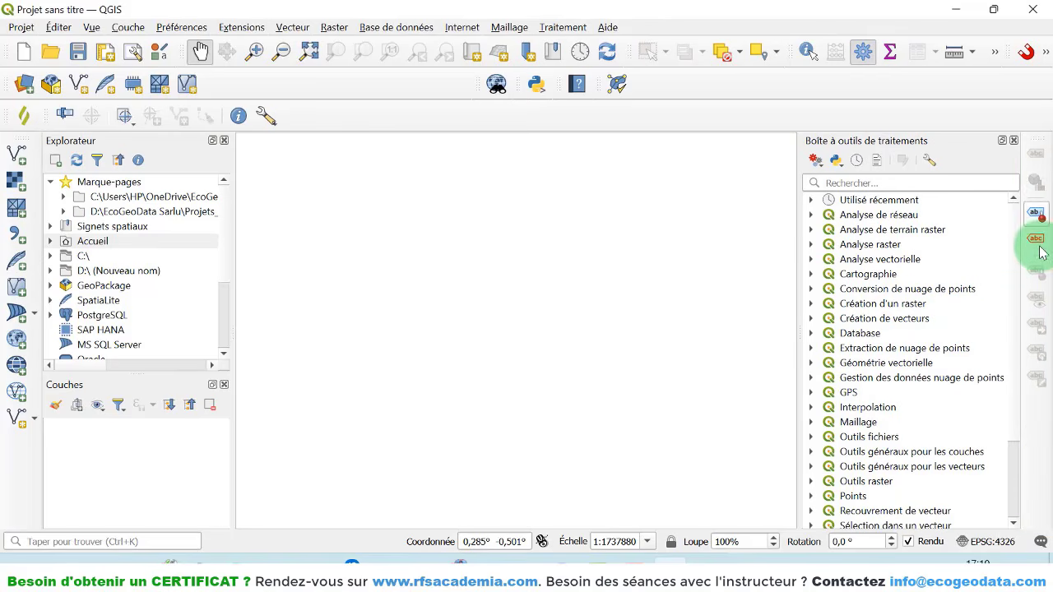
pyautogui.moveTo(1041, 137); pyautogui.dragTo(568, 108)
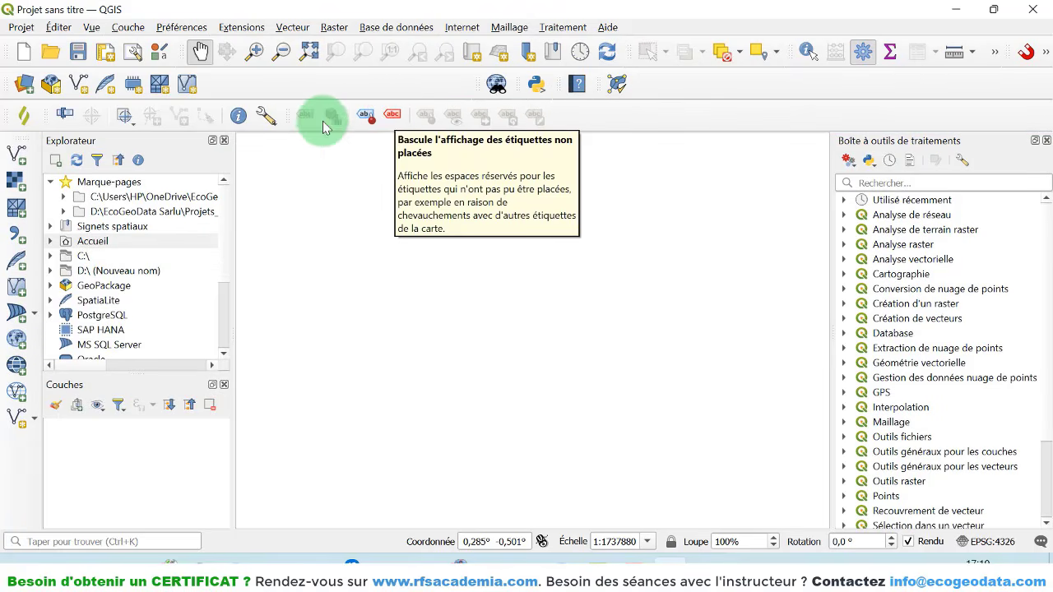
pyautogui.moveTo(282, 113); pyautogui.dragTo(223, 78)
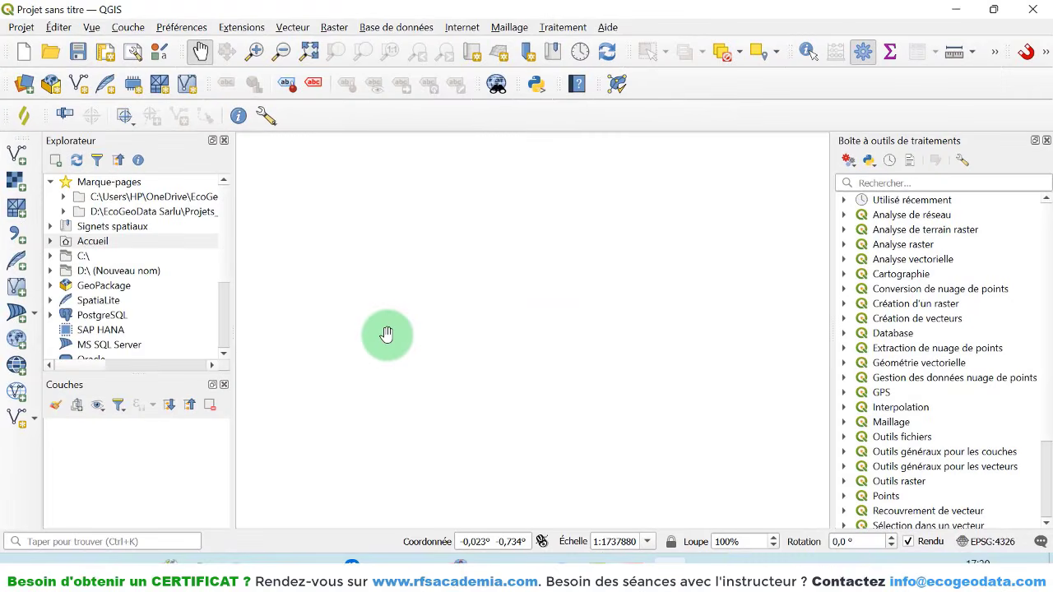
# - In the Général options, try overriding the system's regional settings and look through the interface translation and locale choices
pyautogui.click(179, 31)
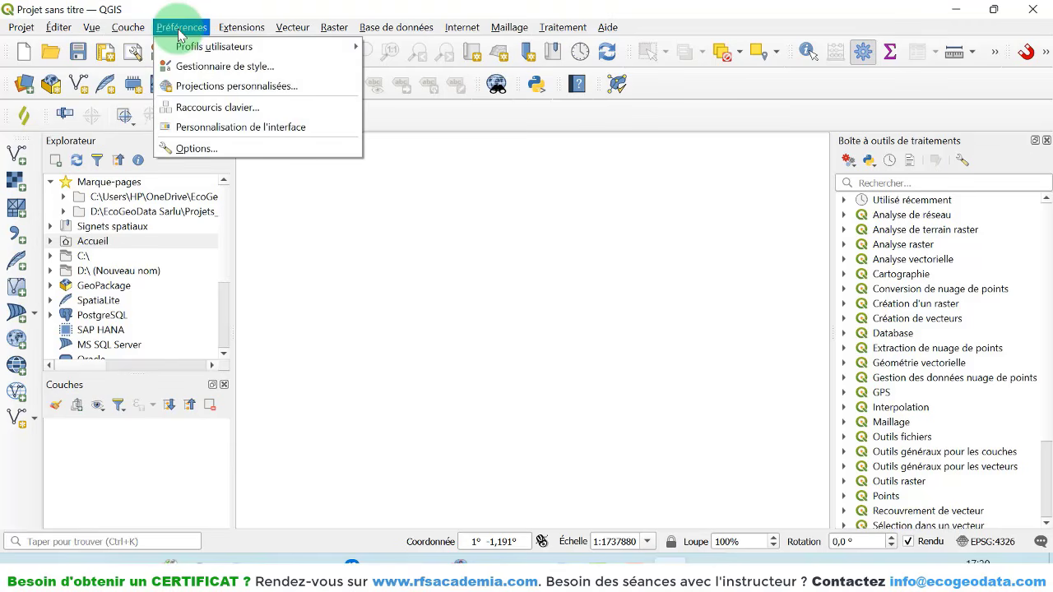
pyautogui.click(206, 149)
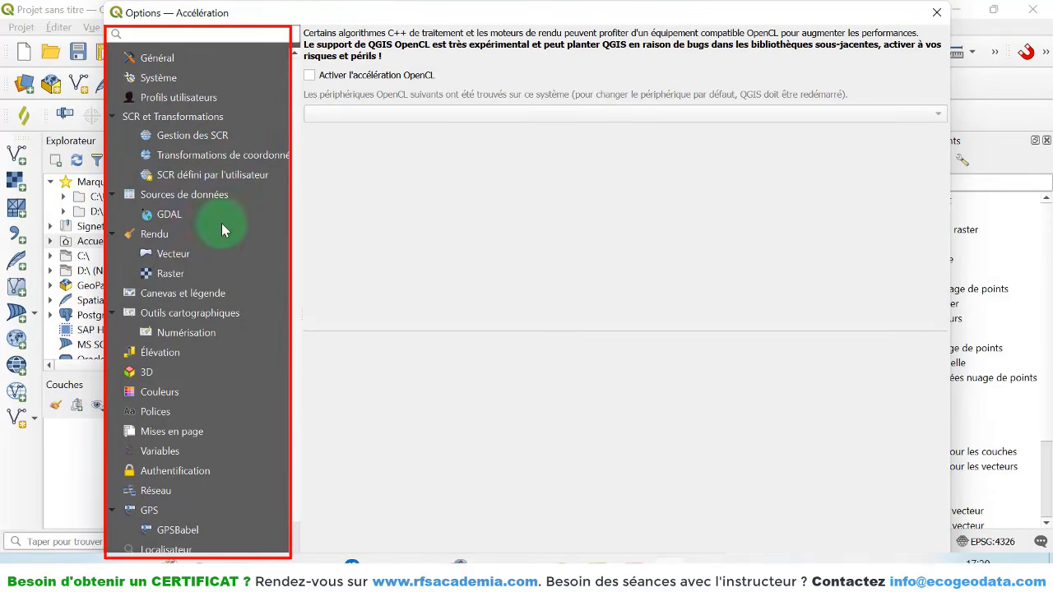
pyautogui.click(164, 59)
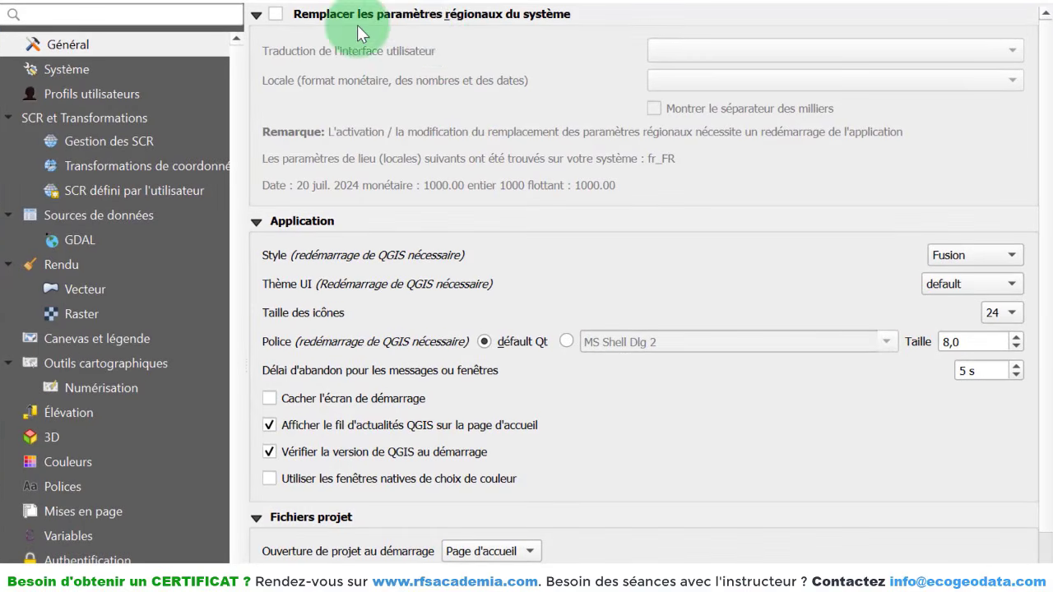
pyautogui.click(483, 18)
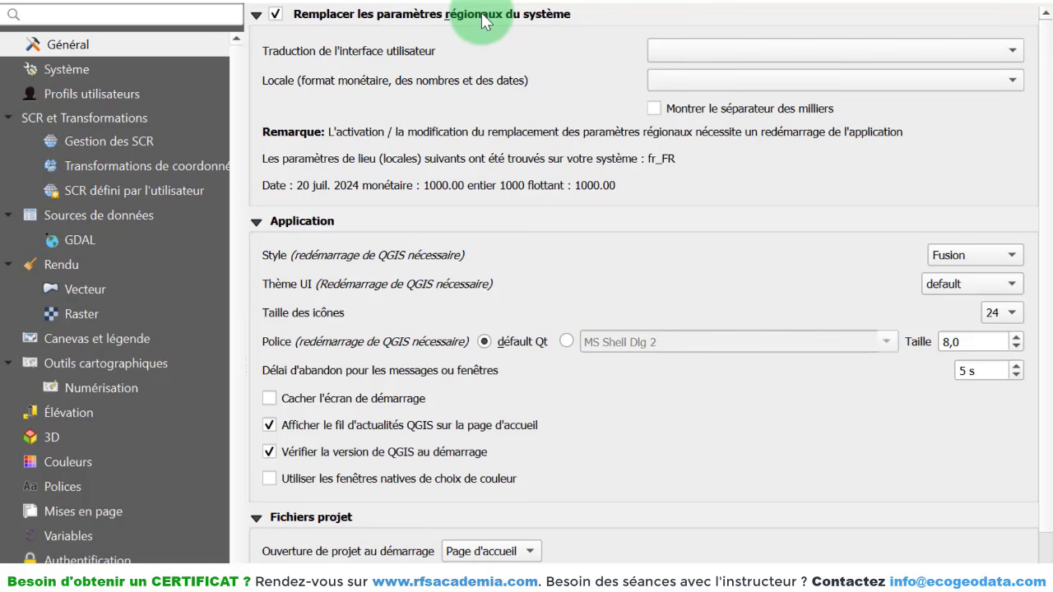
pyautogui.click(715, 47)
pyautogui.click(618, 46)
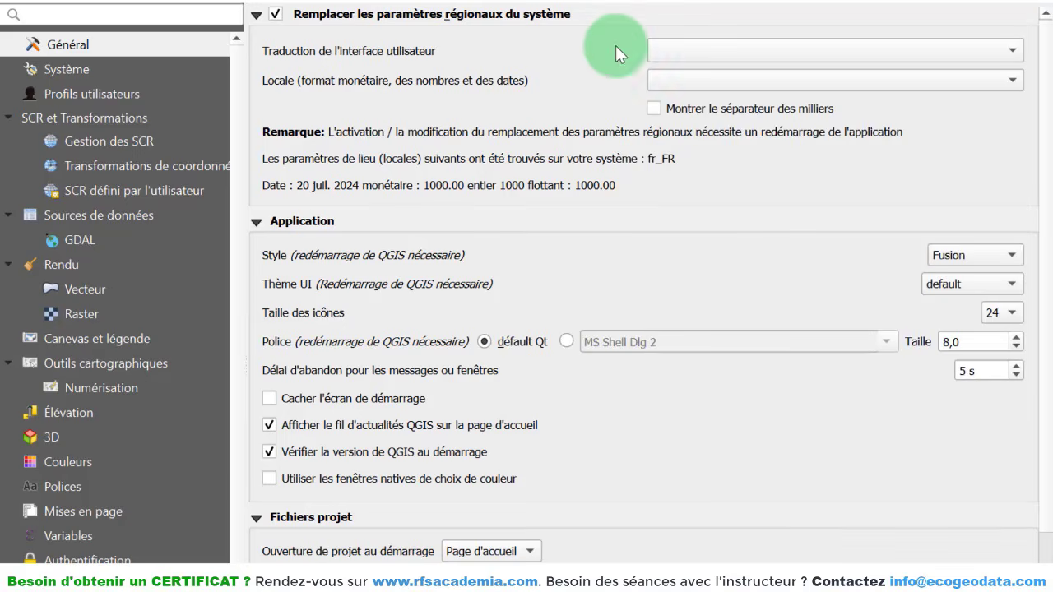
pyautogui.click(672, 80)
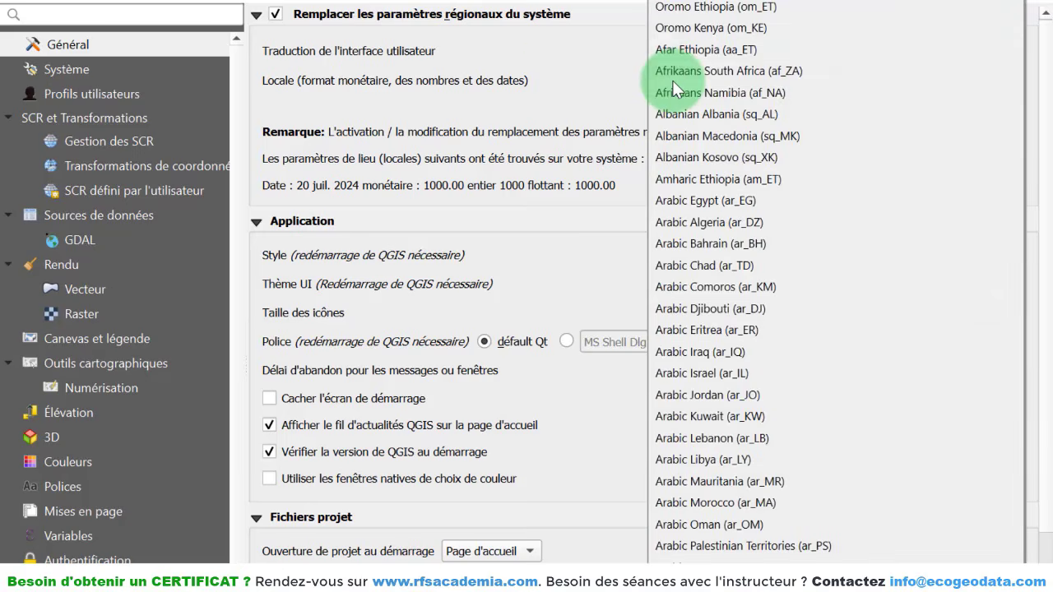
pyautogui.click(561, 78)
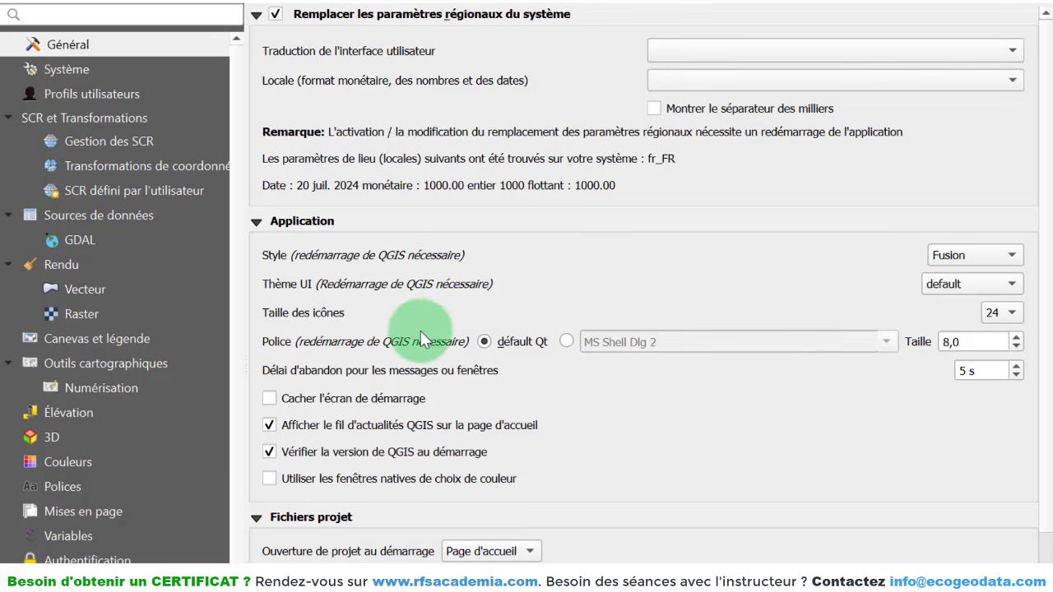
pyautogui.scroll(-3, 385, 491)
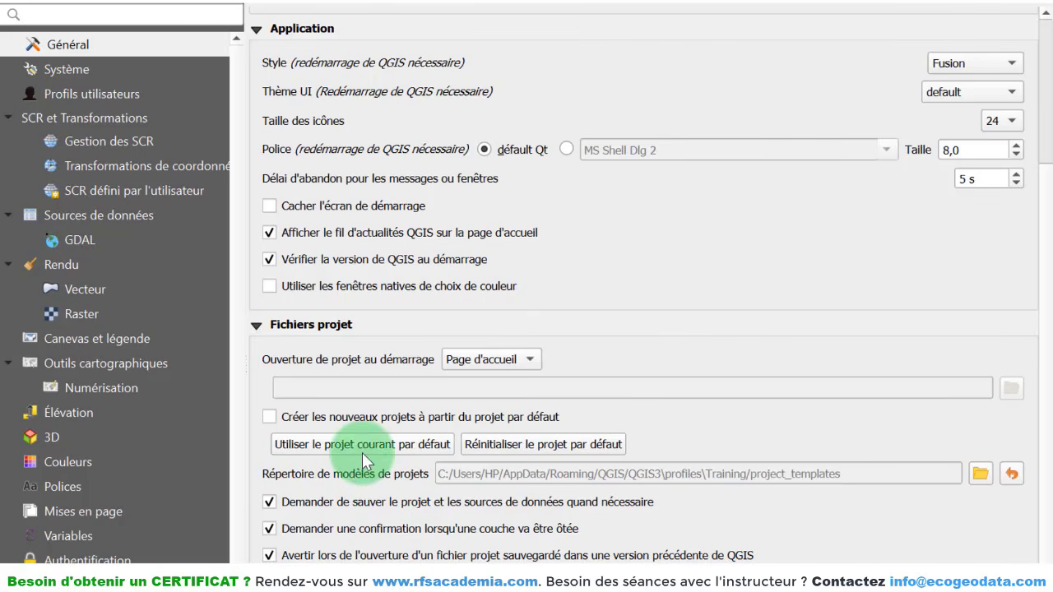
# - Examine the Système, Profils utilisateurs and Général option pages and close the Options dialog without applying changes
pyautogui.click(65, 73)
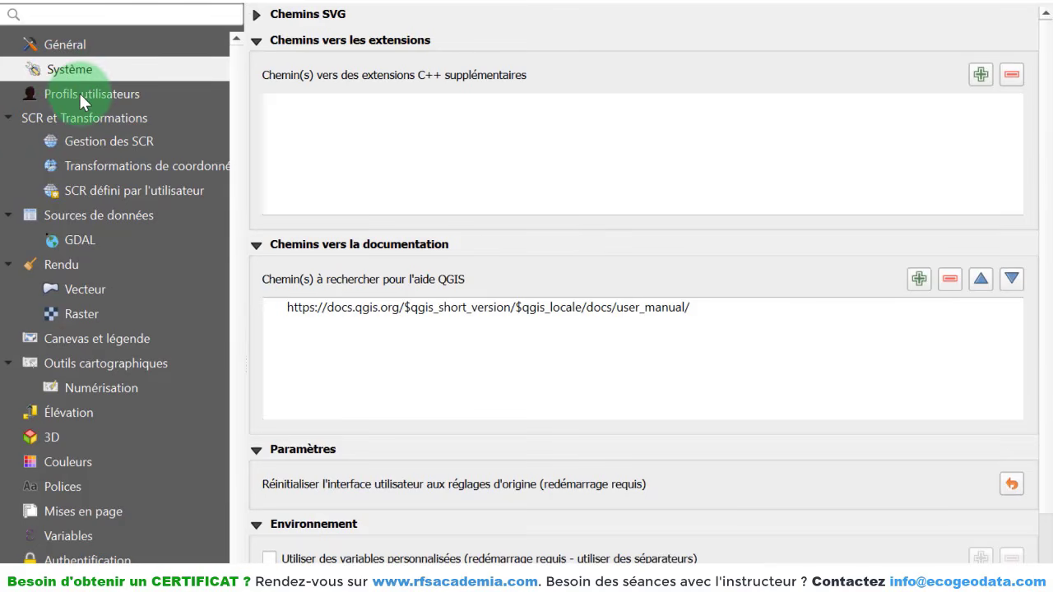
pyautogui.click(94, 102)
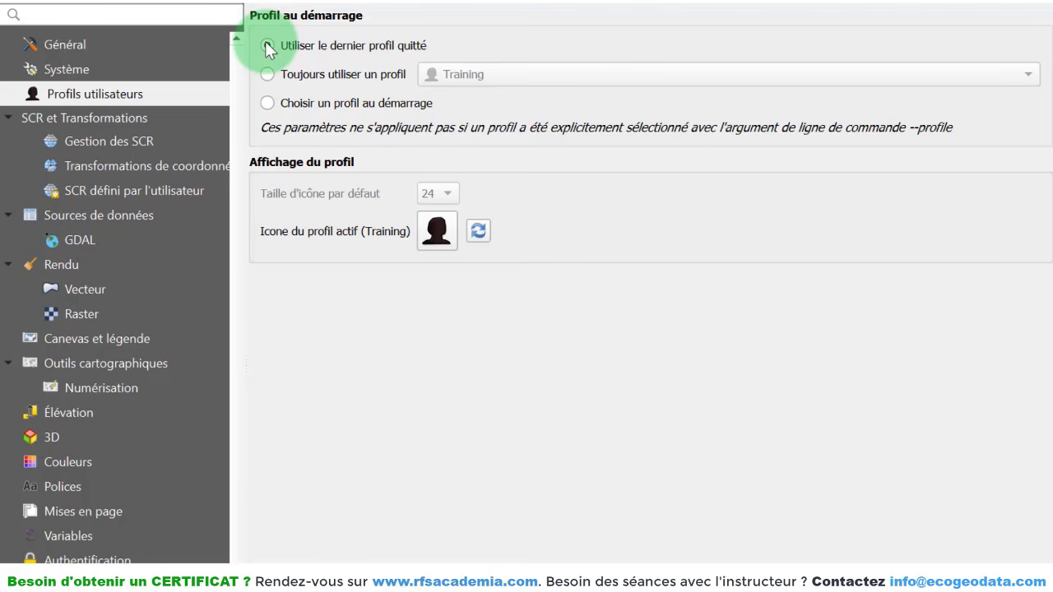
pyautogui.click(129, 117)
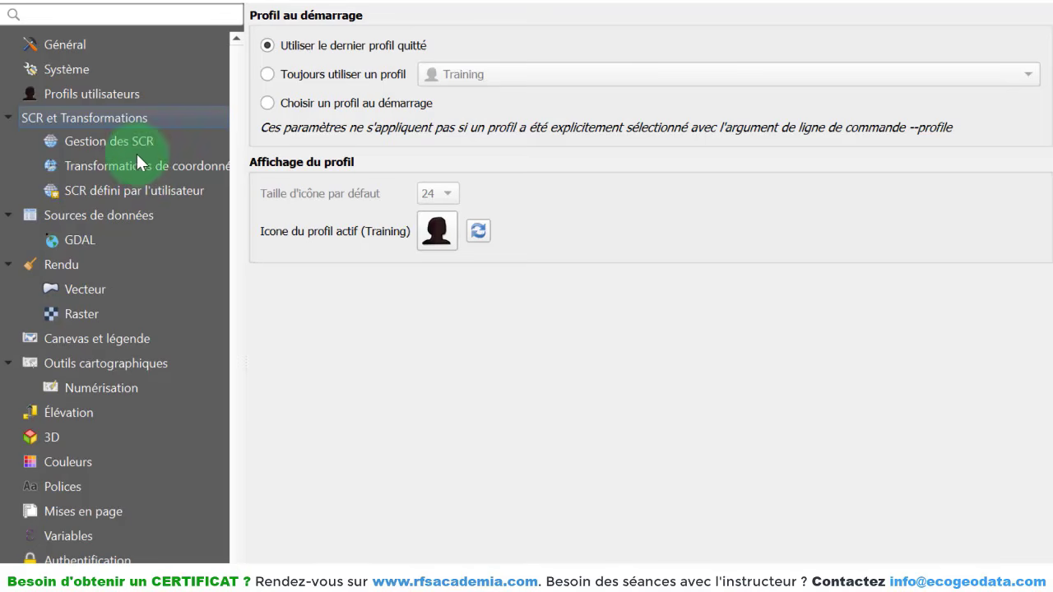
pyautogui.click(96, 49)
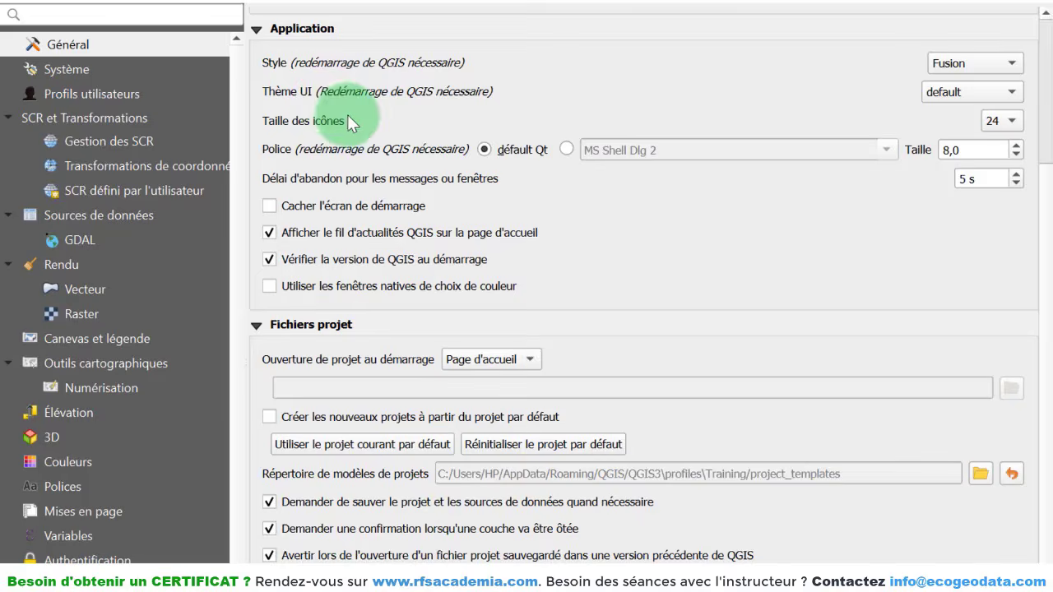
pyautogui.scroll(3, 347, 115)
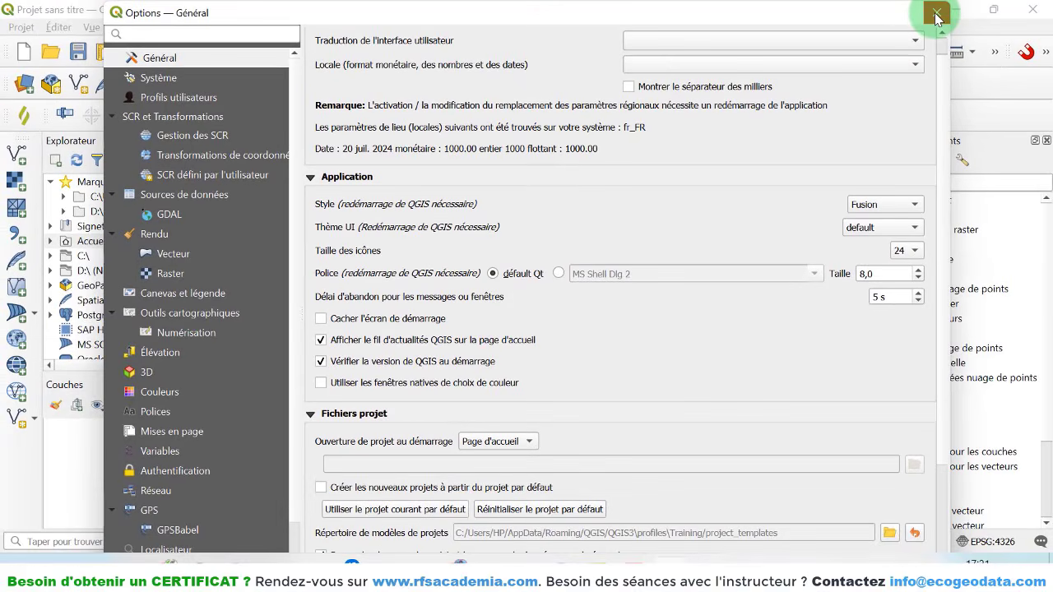
pyautogui.click(936, 14)
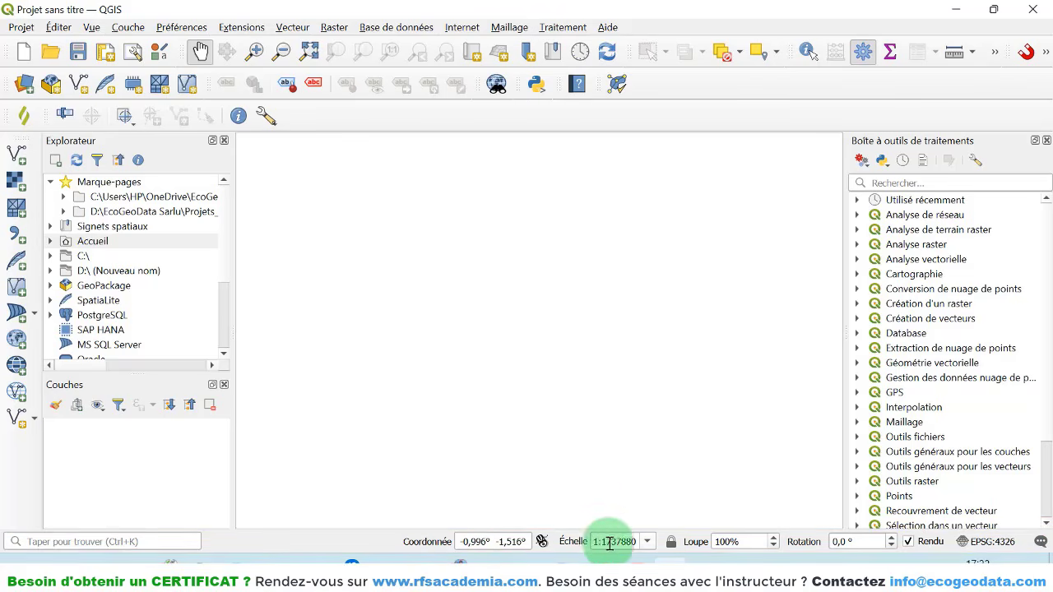
# - View the predefined map scales without choosing one
pyautogui.click(646, 541)
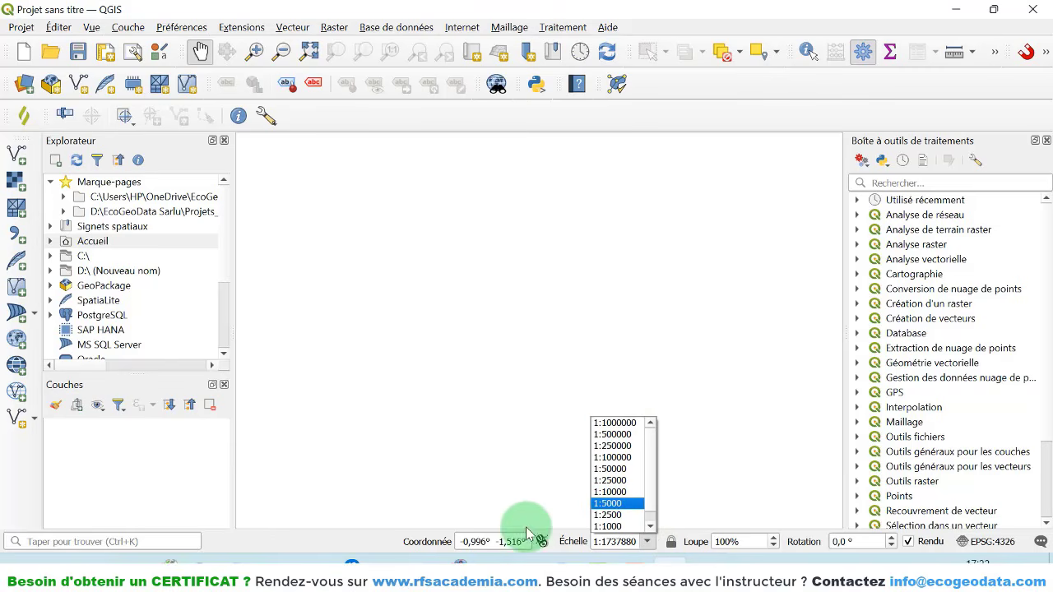
pyautogui.click(566, 535)
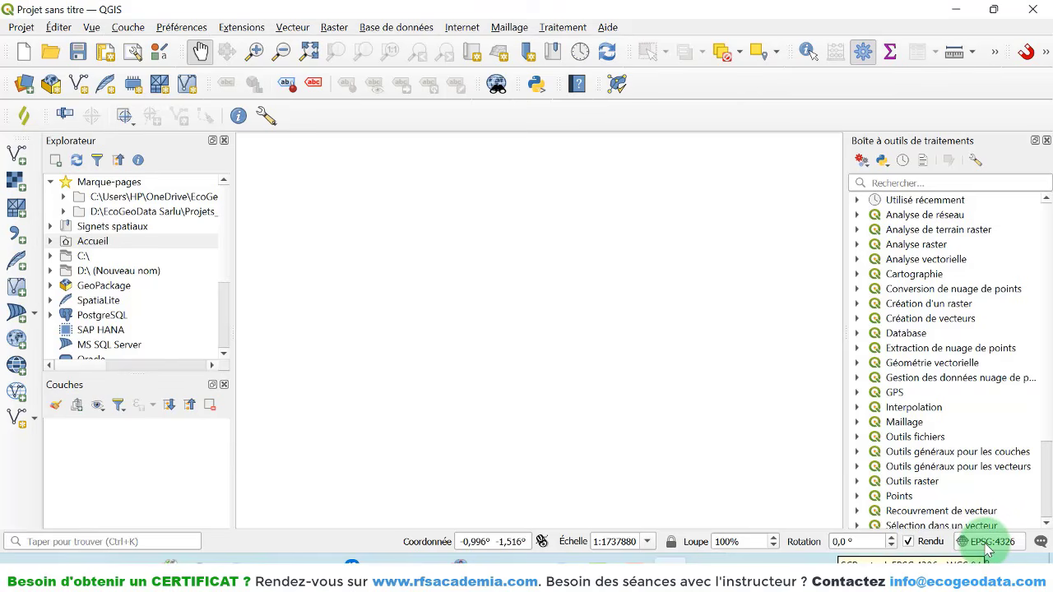
# - Search the locator for "tampo" and choose the Tampon processing algorithm
pyautogui.click(42, 540)
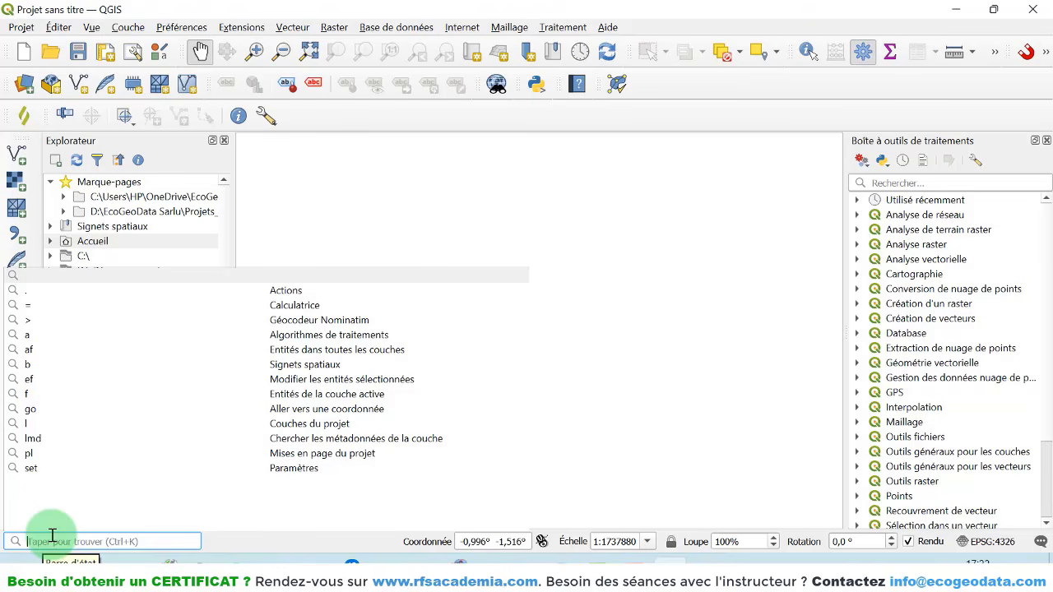
pyautogui.write('tampo')
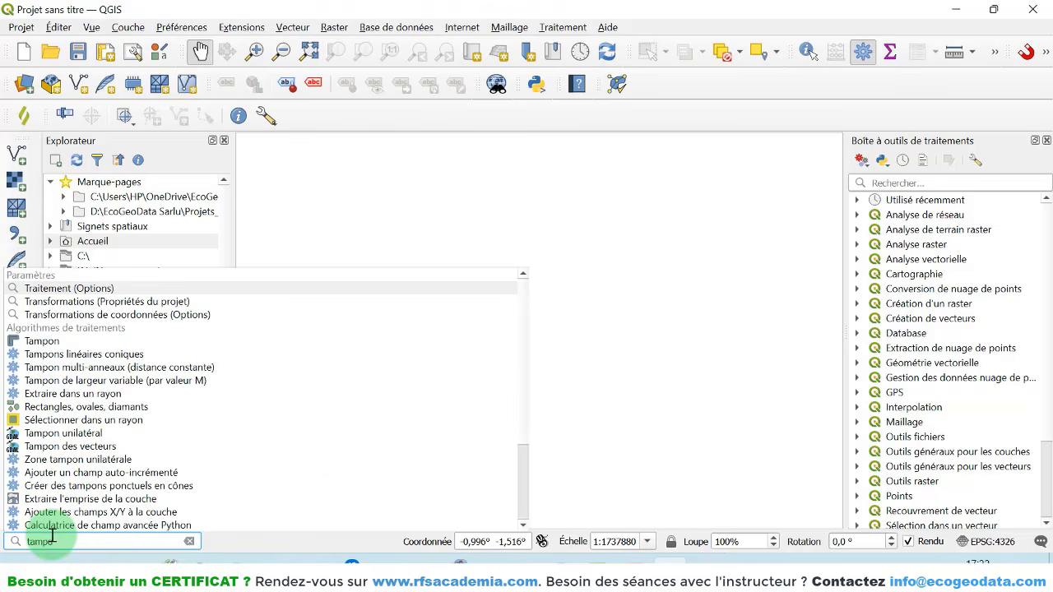
pyautogui.click(41, 341)
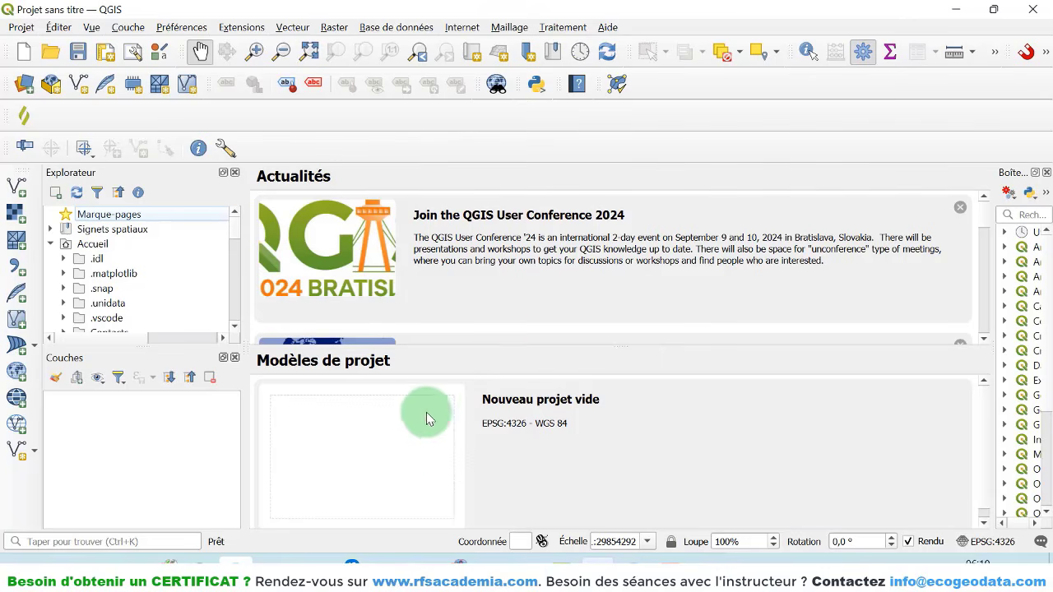
# - Create a new empty project and move the SentinelHub toolbar into the row directly after the Étiquettes toolbar
pyautogui.click(408, 448)
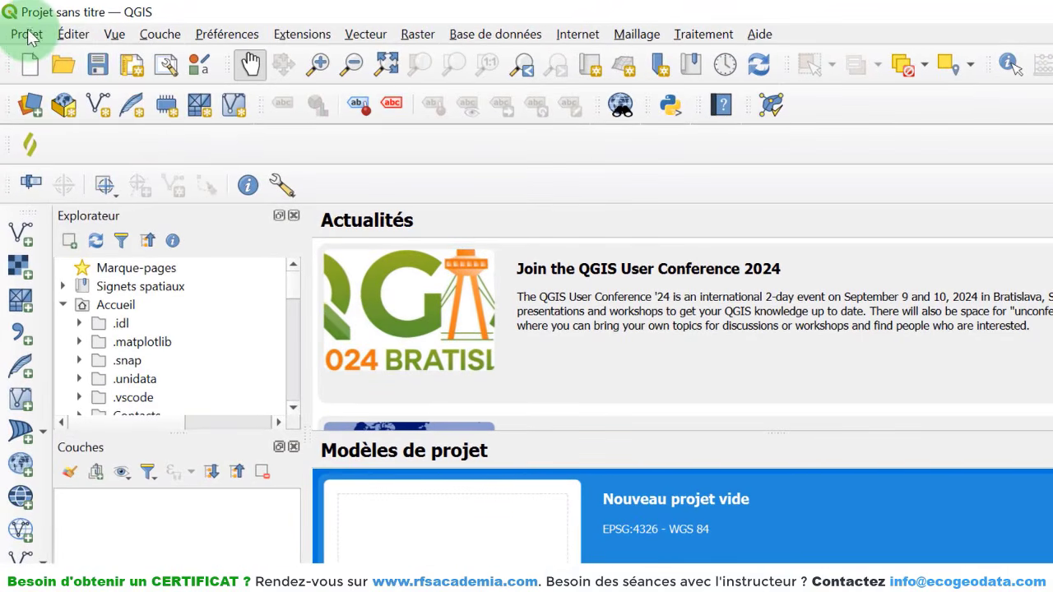
pyautogui.click(29, 36)
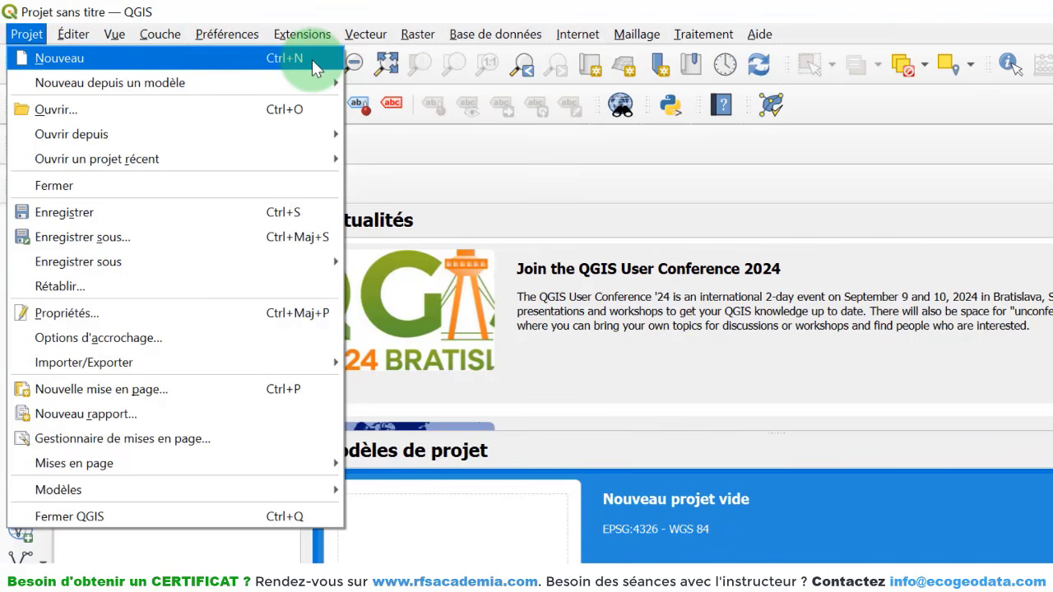
pyautogui.click(72, 56)
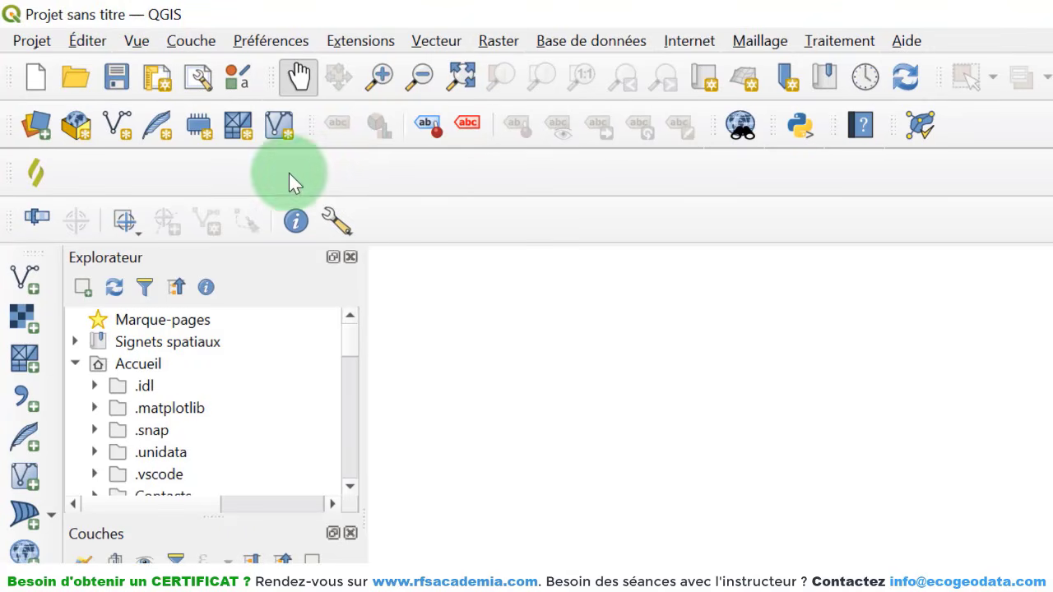
pyautogui.moveTo(14, 171); pyautogui.dragTo(715, 130)
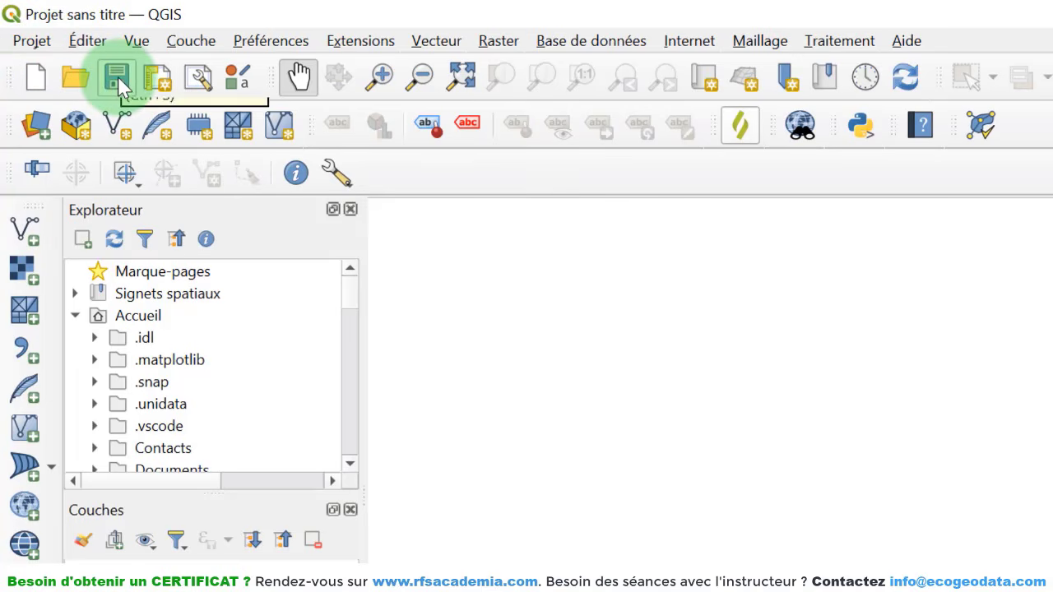
# - Save the project as Projet_Guide_Complet_QGIS_pour_Débutants in QGZ format in the Cours_Guide_Complet_QGIS 3 folder on the Bureau
pyautogui.click(33, 41)
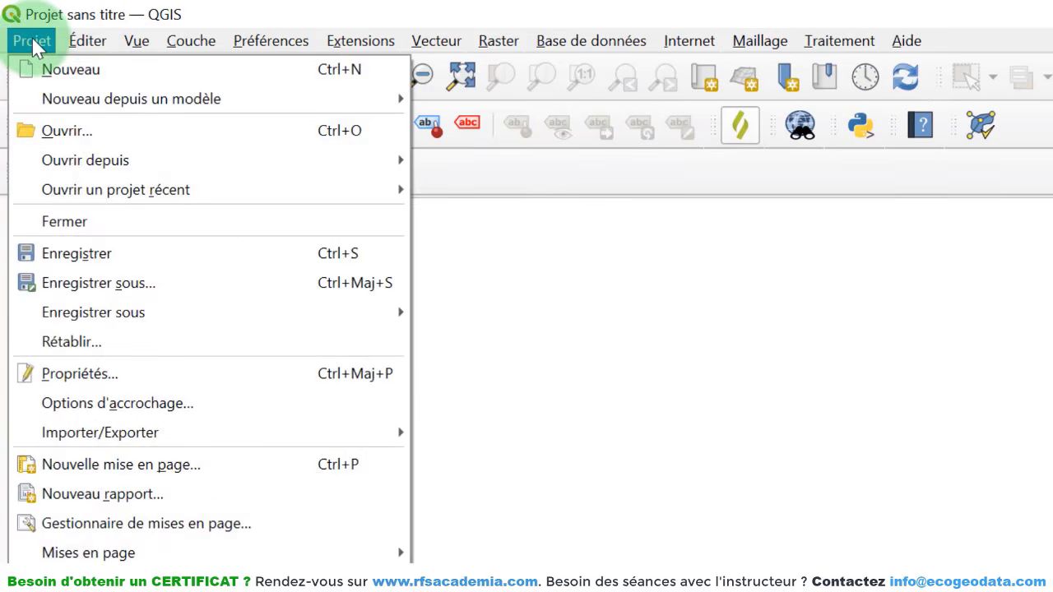
pyautogui.click(113, 254)
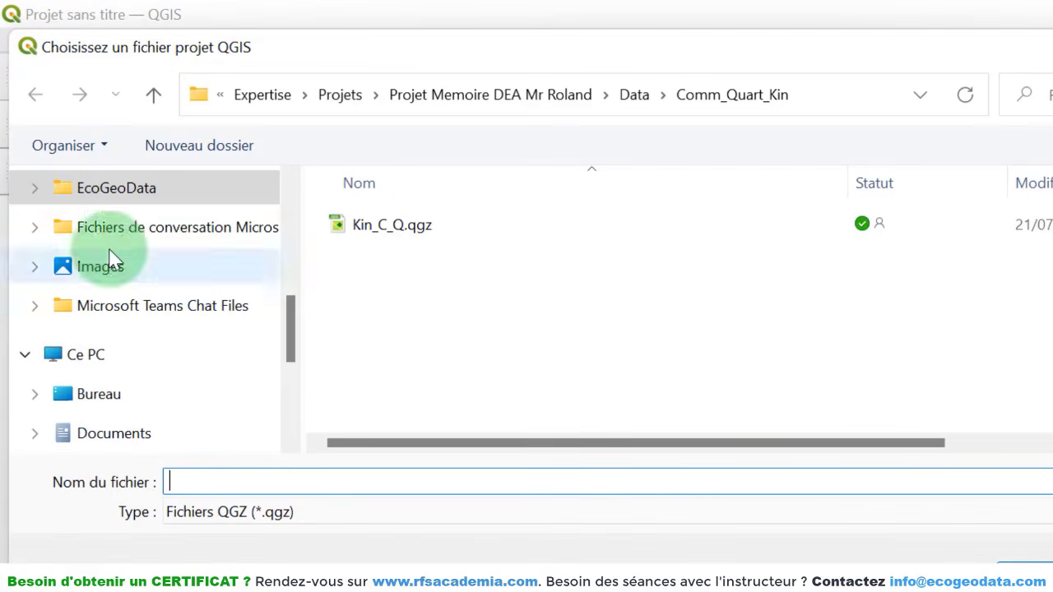
pyautogui.click(144, 398)
pyautogui.doubleClick(668, 241)
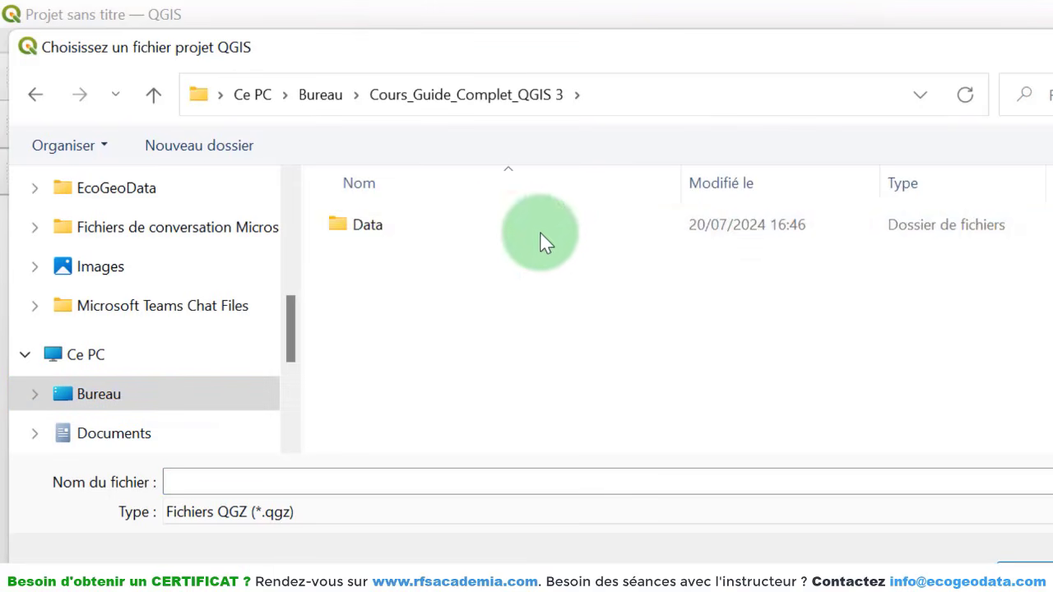
pyautogui.click(394, 478)
pyautogui.write('Projet_Guide_')
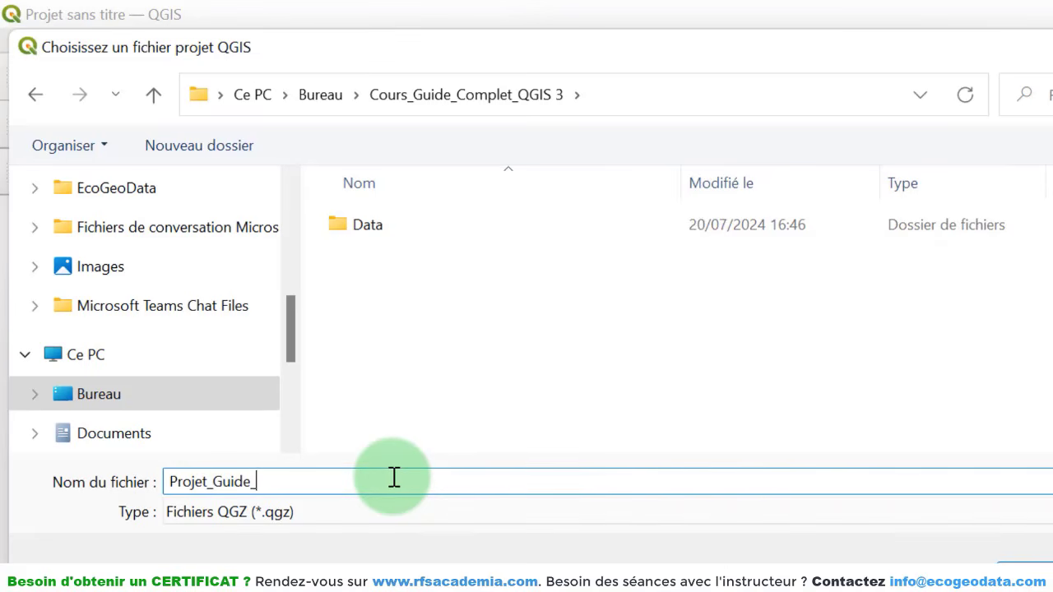
pyautogui.write('Complet_QGIS_pour_')
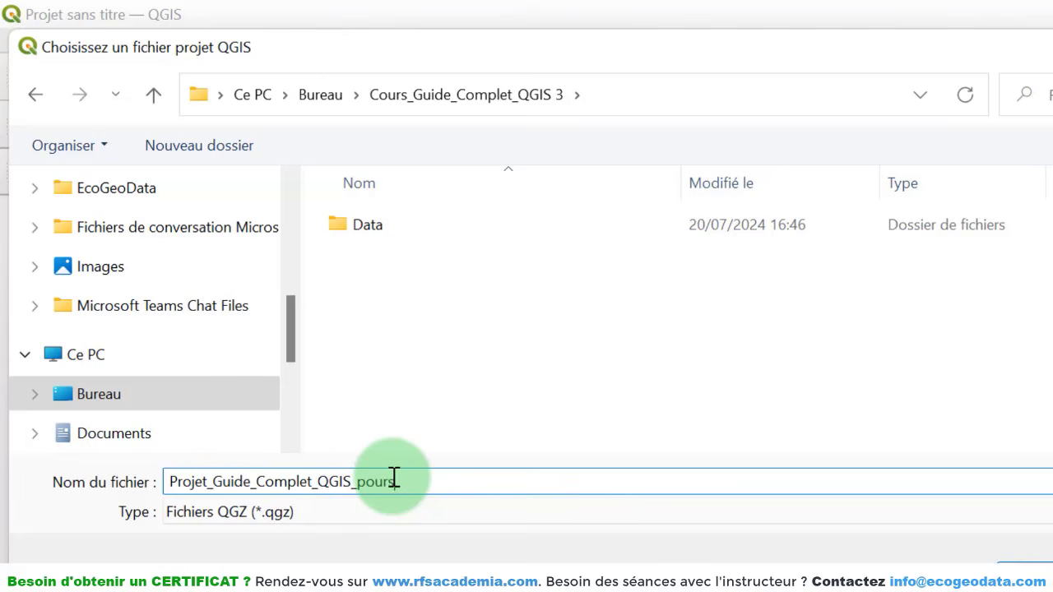
pyautogui.write('Débutants')
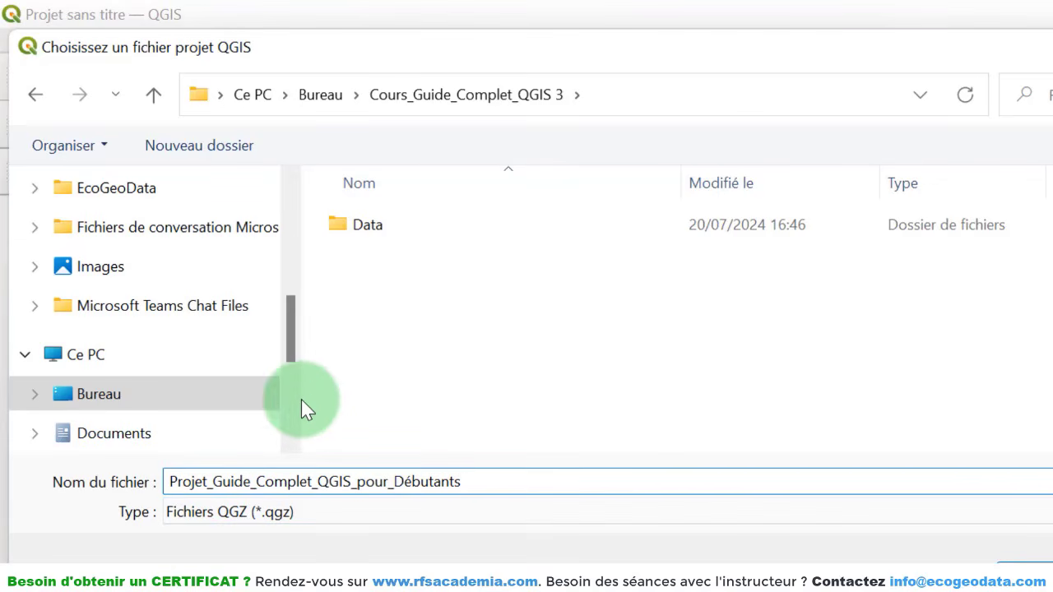
pyautogui.click(217, 513)
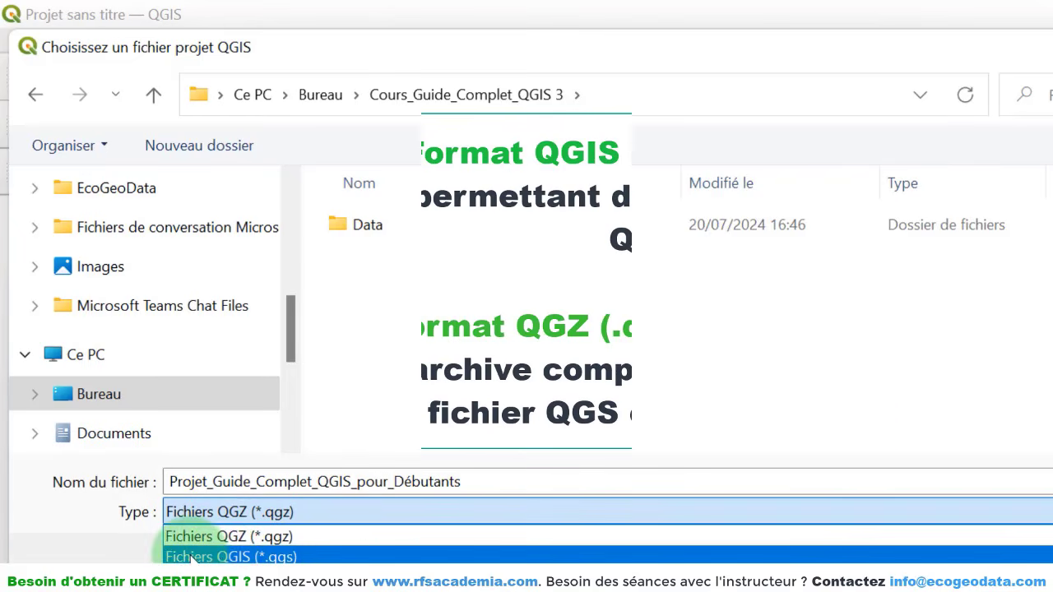
pyautogui.click(280, 539)
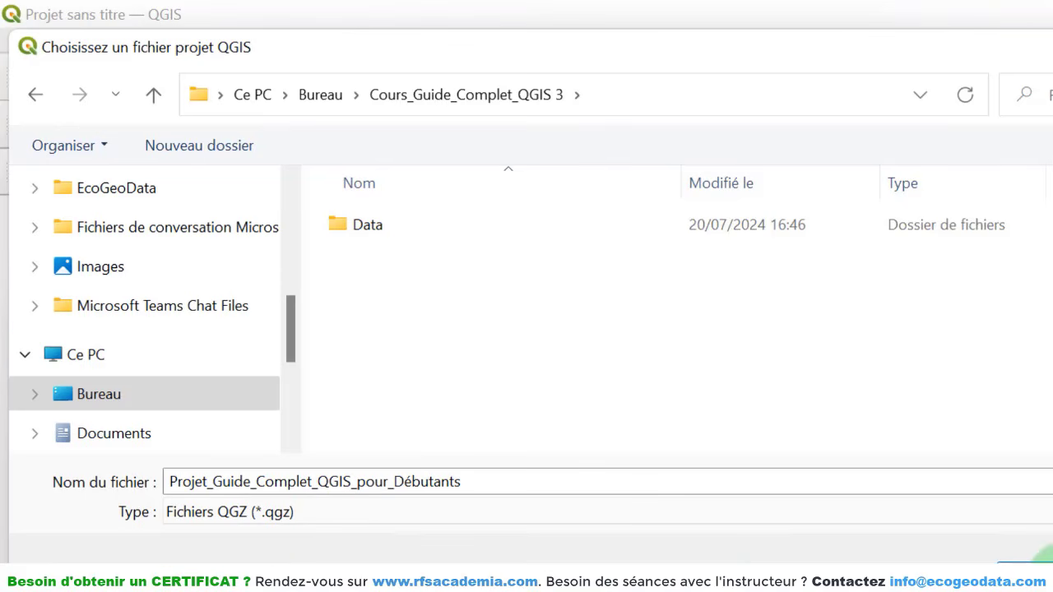
pyautogui.click(1032, 569)
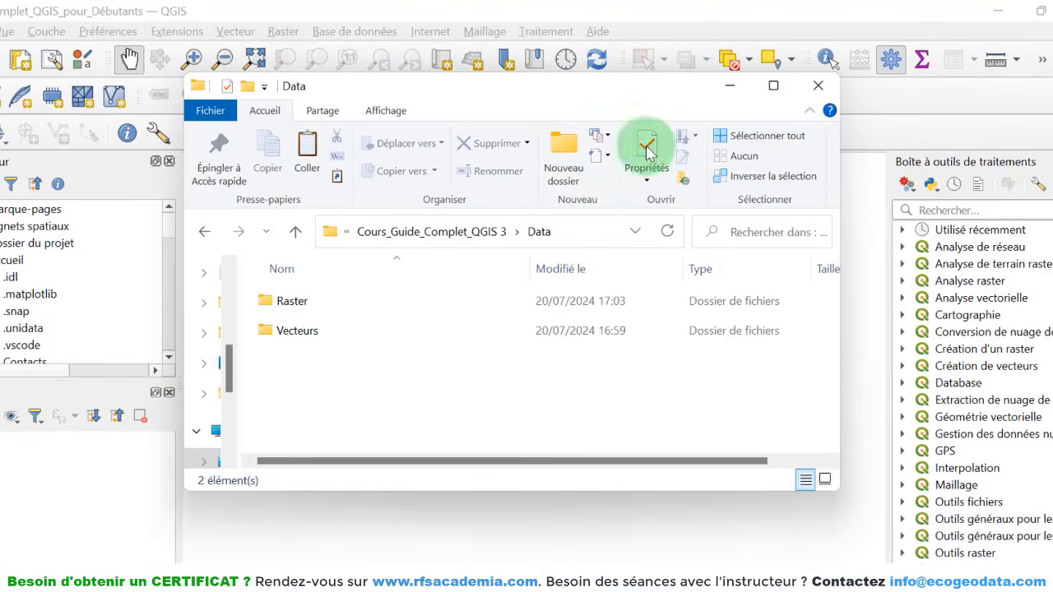
# - In File Explorer, examine the course's Data folder and the contents of its Raster subfolder, and return to Data
pyautogui.moveTo(526, 103); pyautogui.dragTo(523, 155)
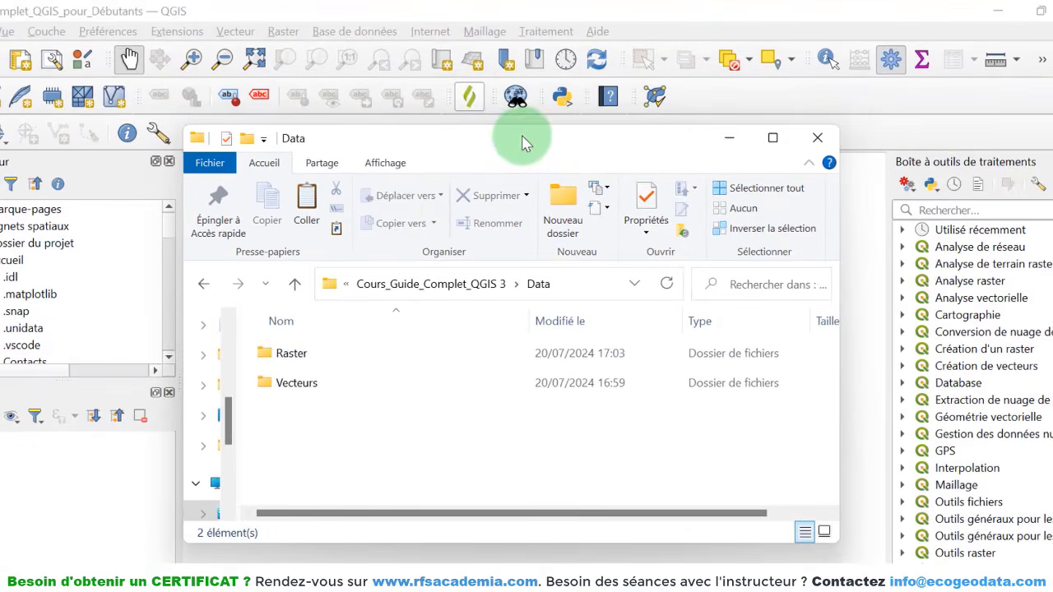
pyautogui.click(319, 358)
pyautogui.click(288, 383)
pyautogui.click(307, 356)
pyautogui.click(288, 385)
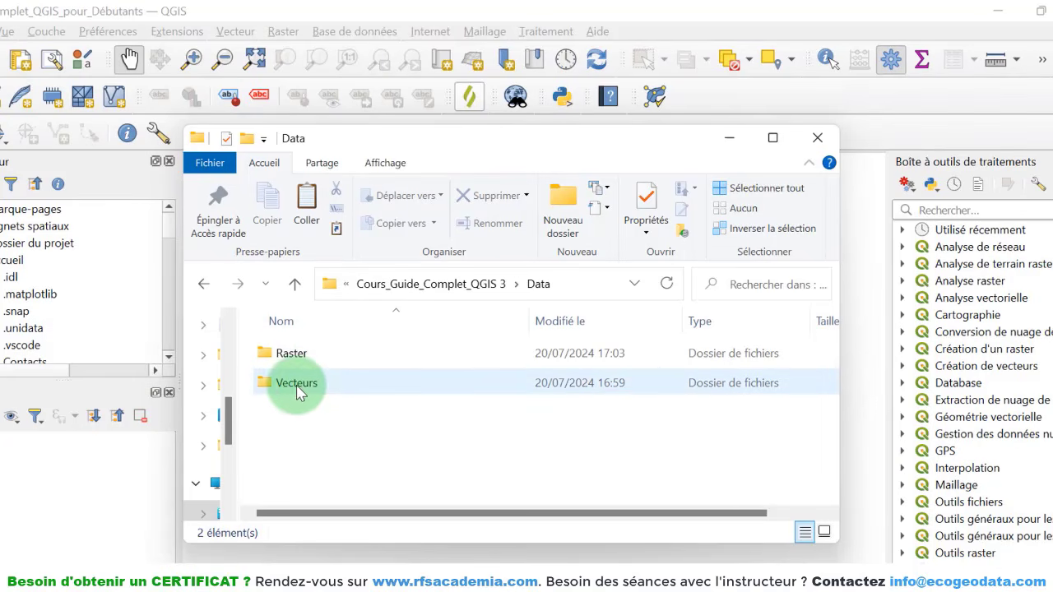
pyautogui.click(295, 354)
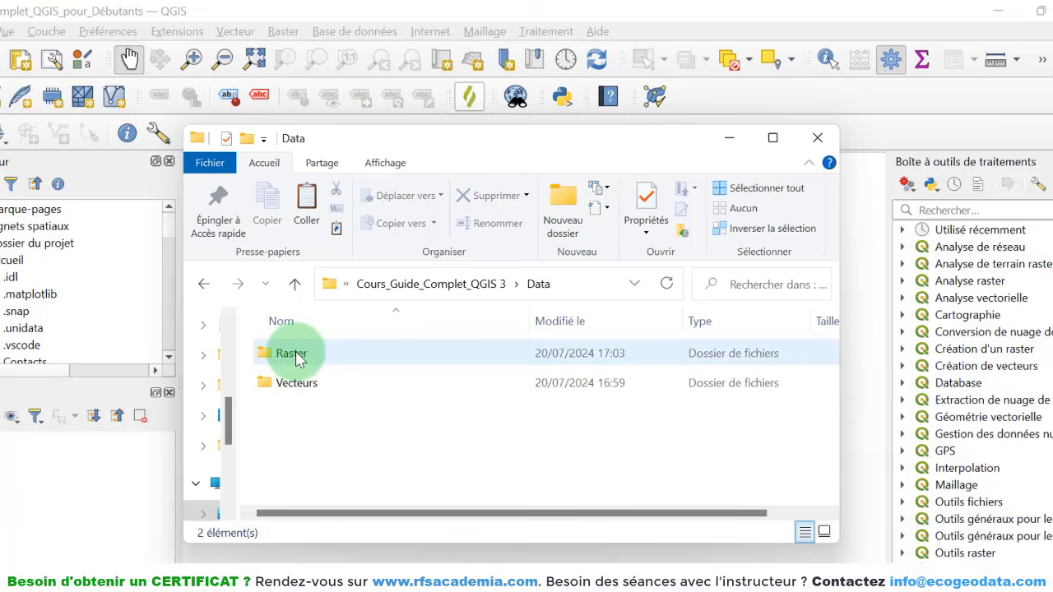
pyautogui.doubleClick(294, 354)
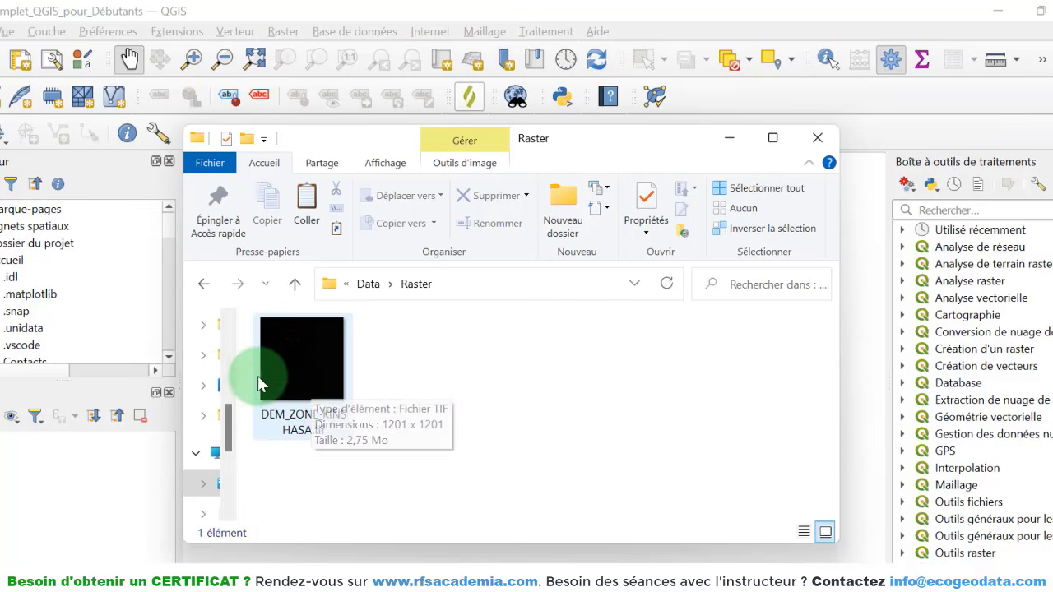
pyautogui.click(295, 283)
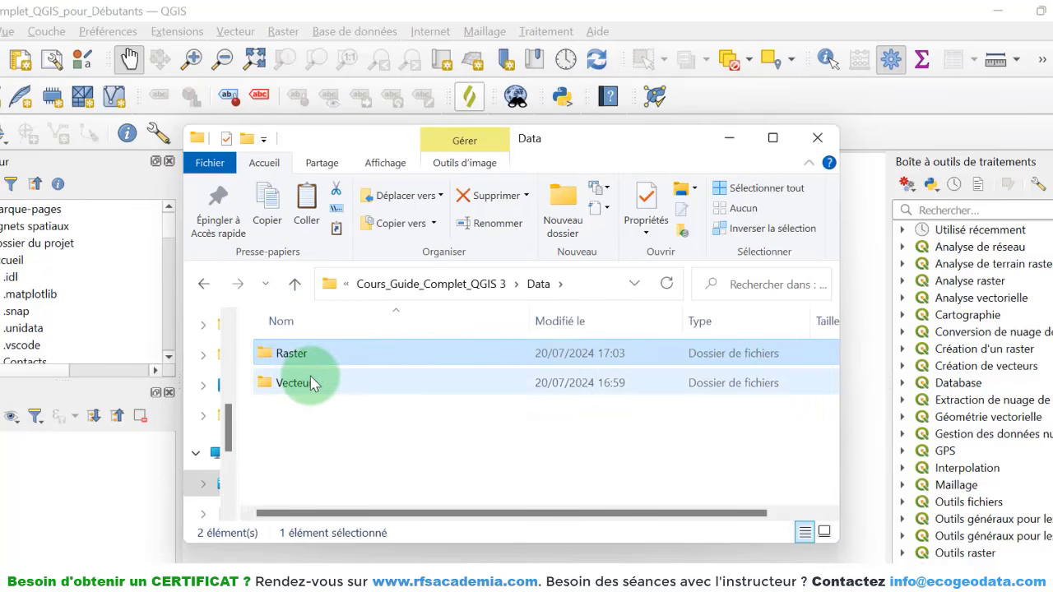
# - Open the Vecteurs folder and look through its shapefile component files down to Zones_interets.shx
pyautogui.doubleClick(313, 383)
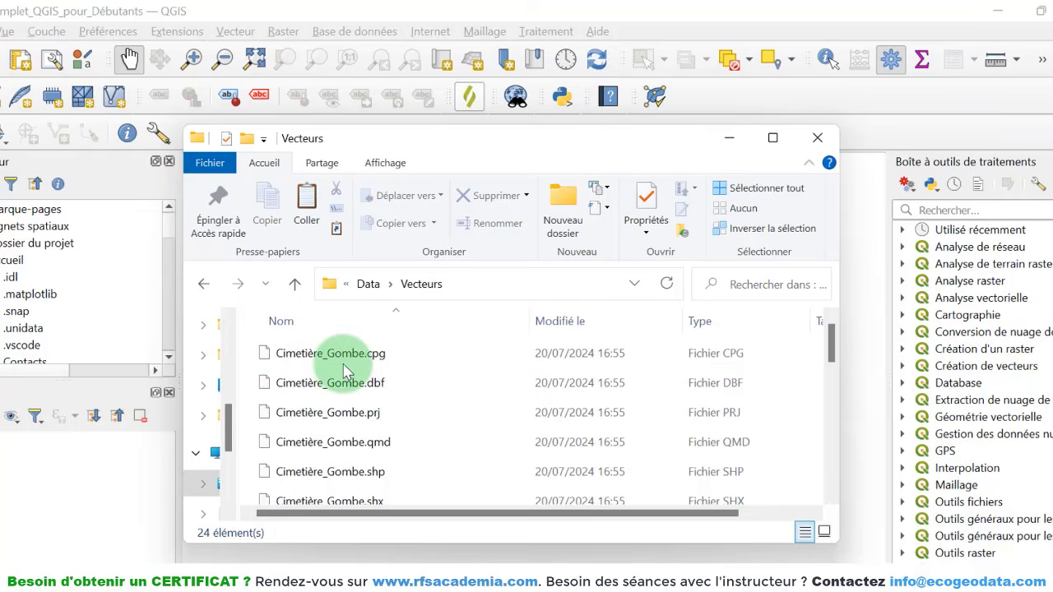
pyautogui.click(349, 360)
pyautogui.click(330, 384)
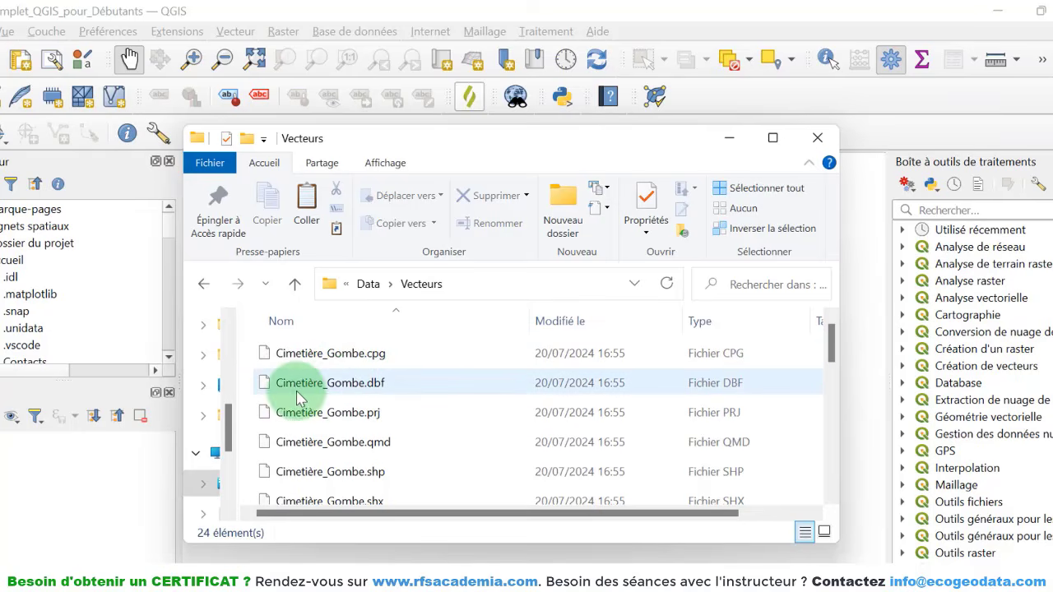
pyautogui.scroll(-1, 342, 398)
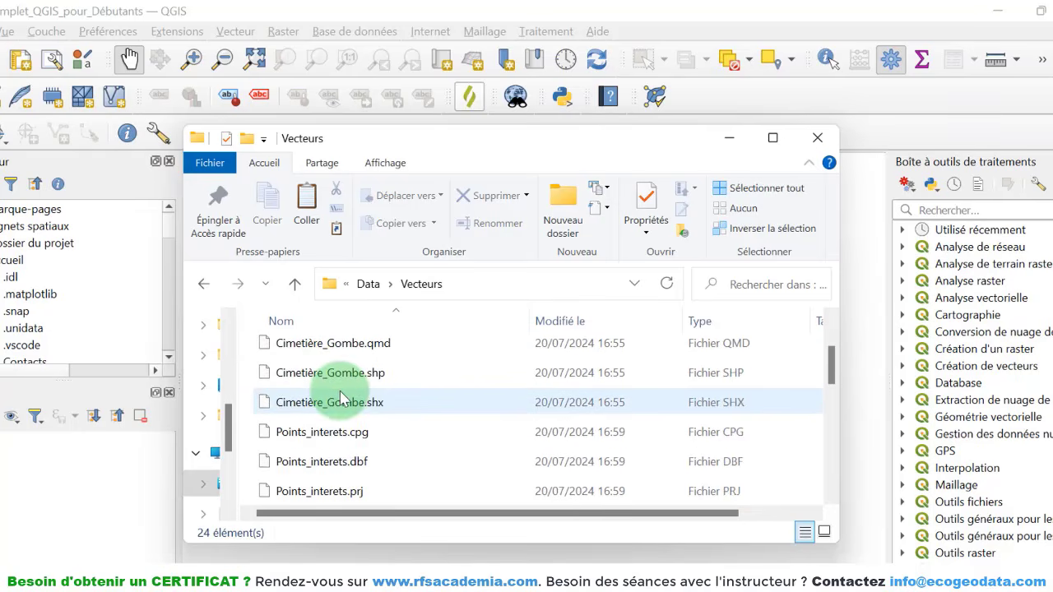
pyautogui.scroll(-3, 337, 391)
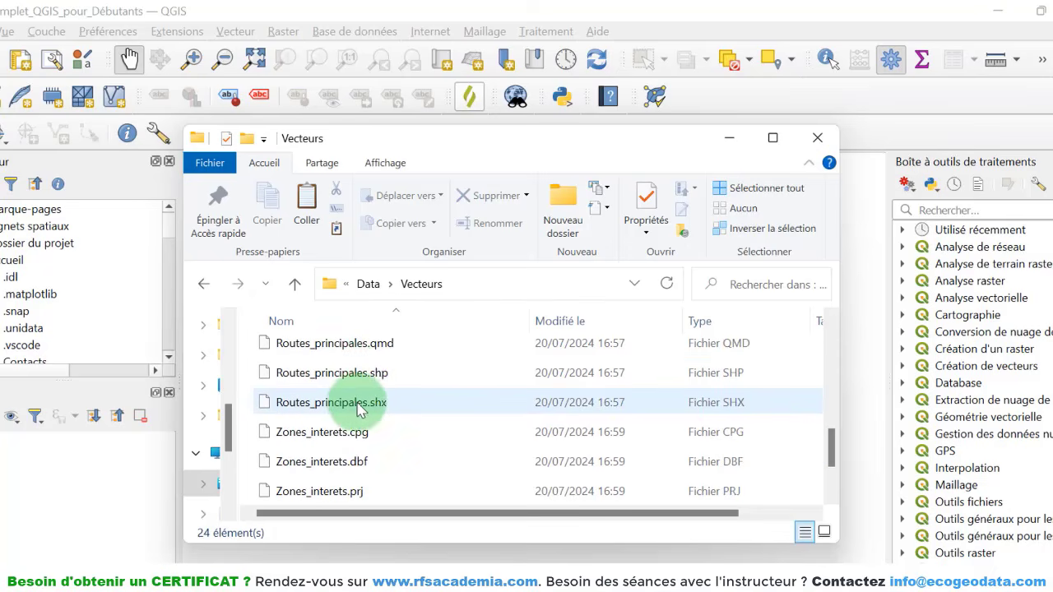
pyautogui.scroll(-1, 360, 408)
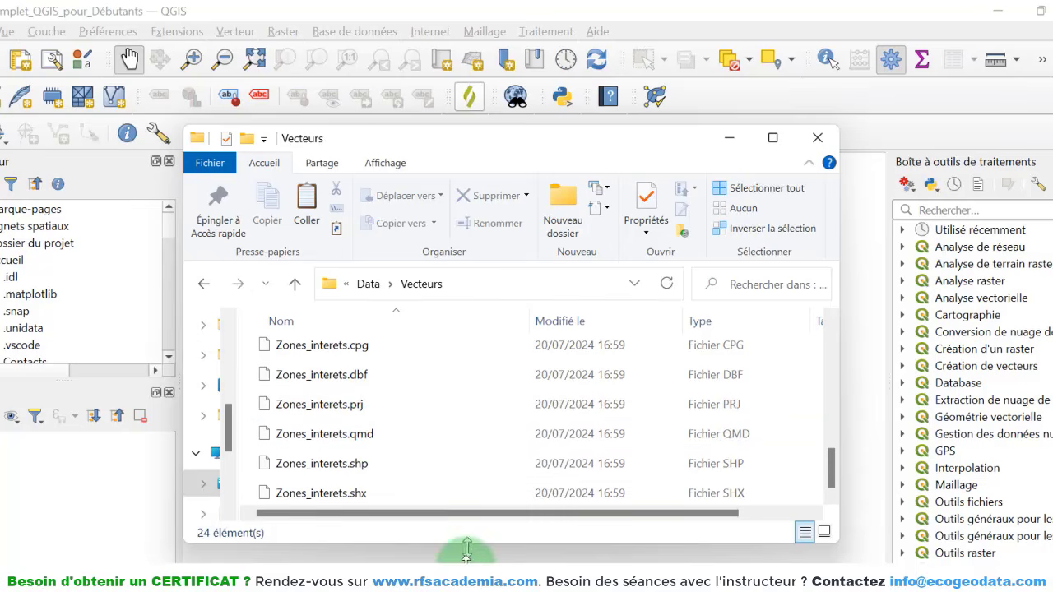
# - Select all Zones_interets files from .cpg to .shx to examine the shapefile's components, and return to QGIS
pyautogui.moveTo(469, 542); pyautogui.dragTo(470, 590)
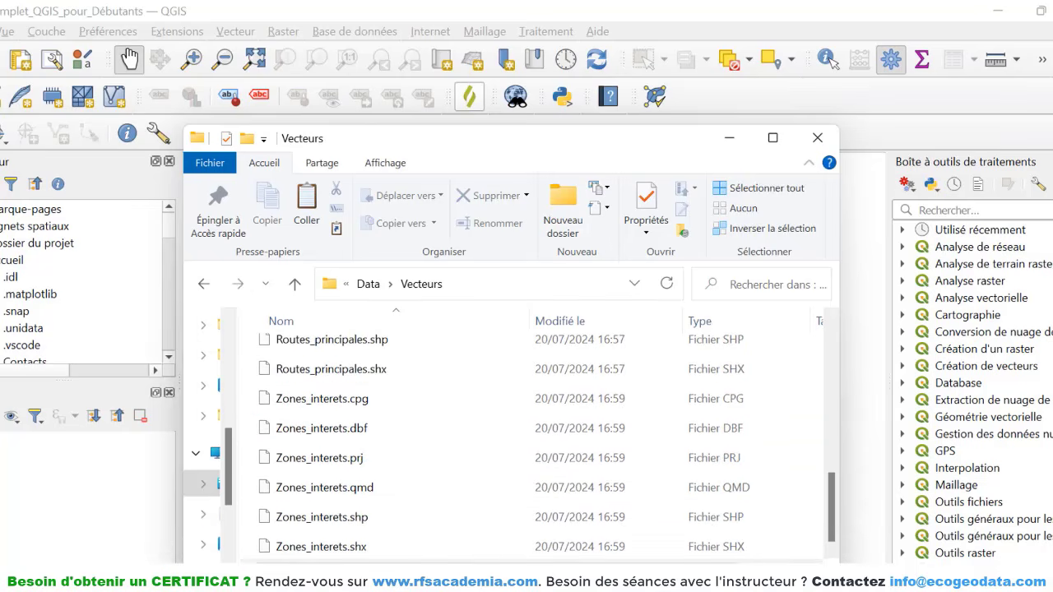
pyautogui.click(341, 401)
pyautogui.click(344, 401)
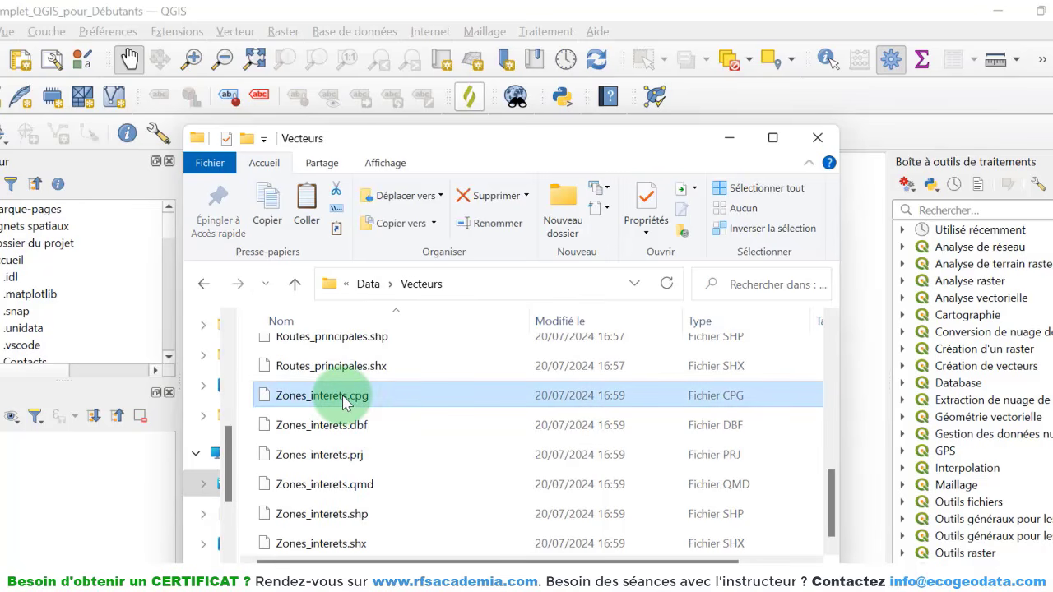
pyautogui.hotkey('shift', 'Down')
pyautogui.hotkey('shift', 'Down')
pyautogui.hotkey('shift', 'Down')
pyautogui.hotkey('shift', 'Down')
pyautogui.hotkey('shift', 'Down')
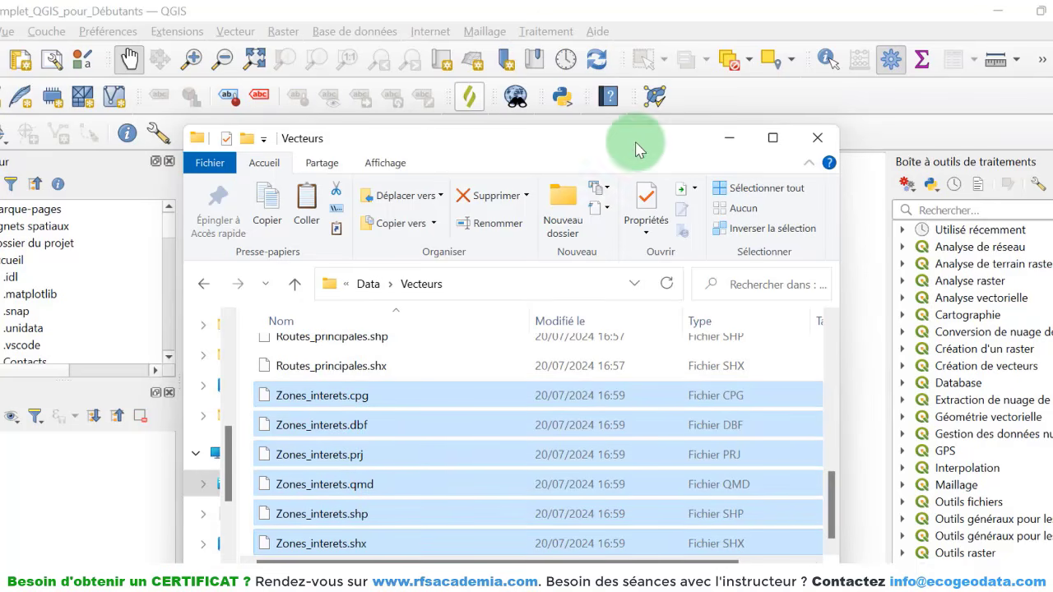
pyautogui.click(832, 105)
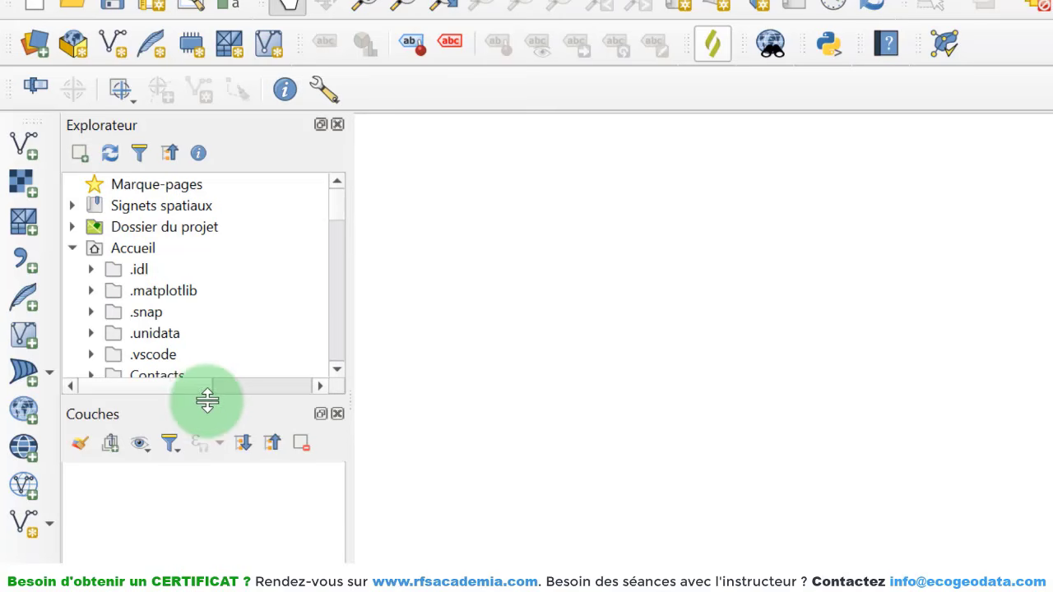
# - Enlarge the Explorateur panel, collapse Accueil and expand D:\, OneDrive and Bureau to select the Cours_Guide_Complet_QGIS 3 folder
pyautogui.moveTo(207, 399); pyautogui.dragTo(206, 442)
pyautogui.click(72, 247)
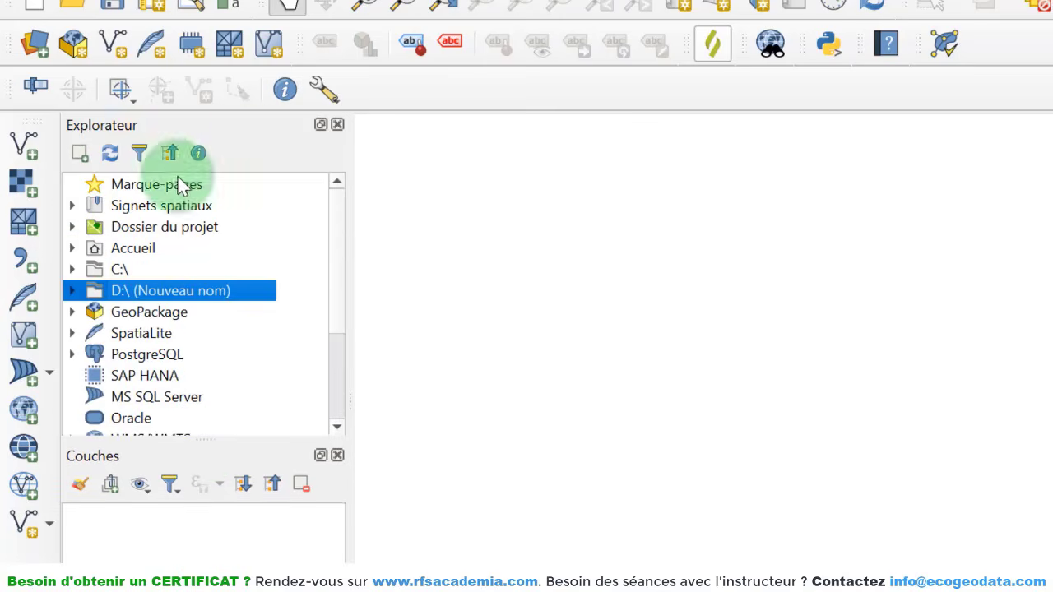
pyautogui.click(112, 270)
pyautogui.click(72, 290)
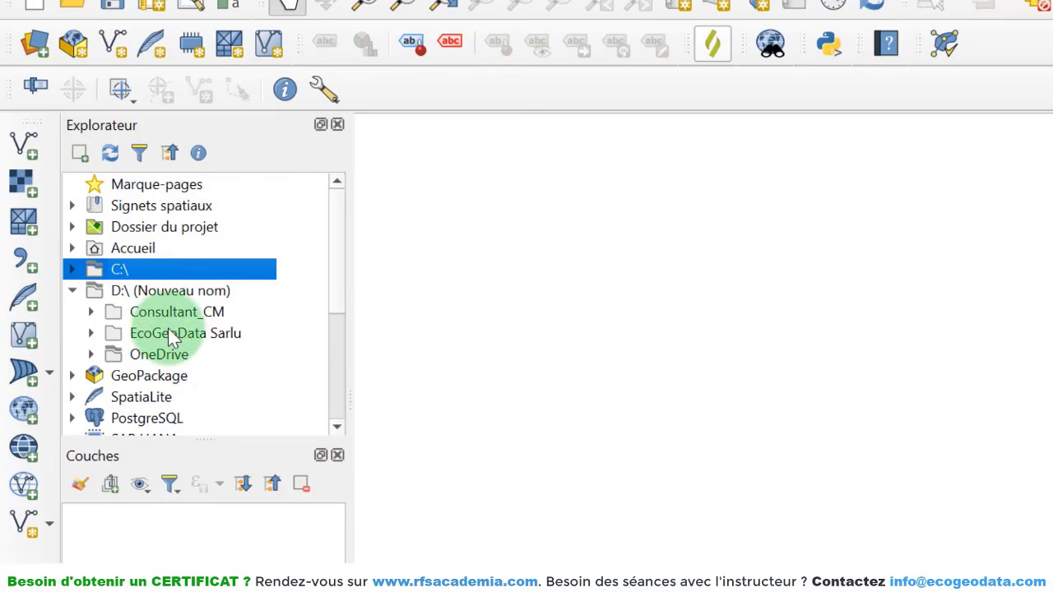
pyautogui.click(90, 355)
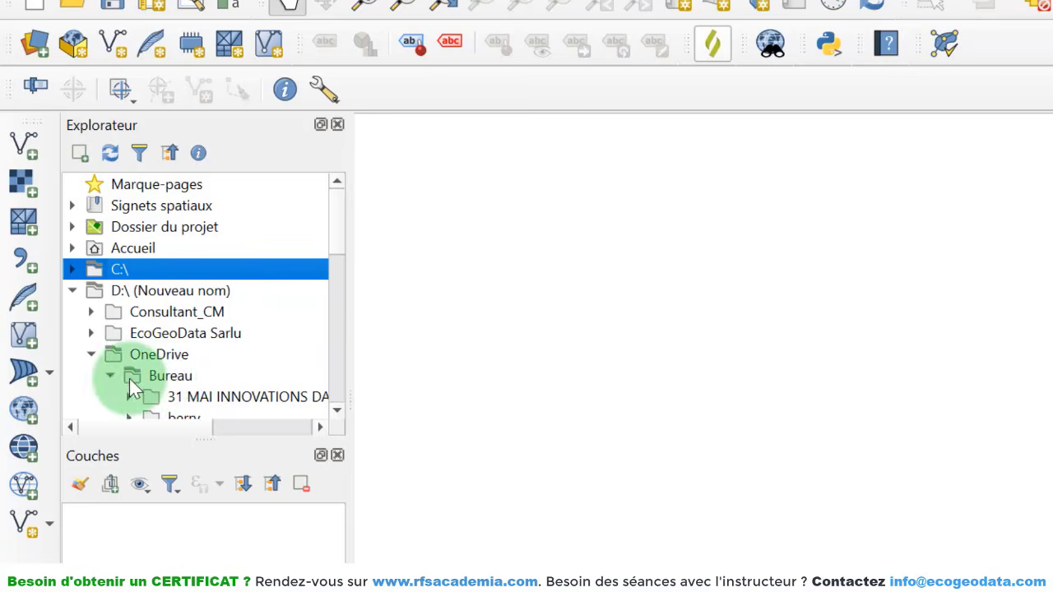
pyautogui.click(165, 377)
pyautogui.scroll(-2, 167, 375)
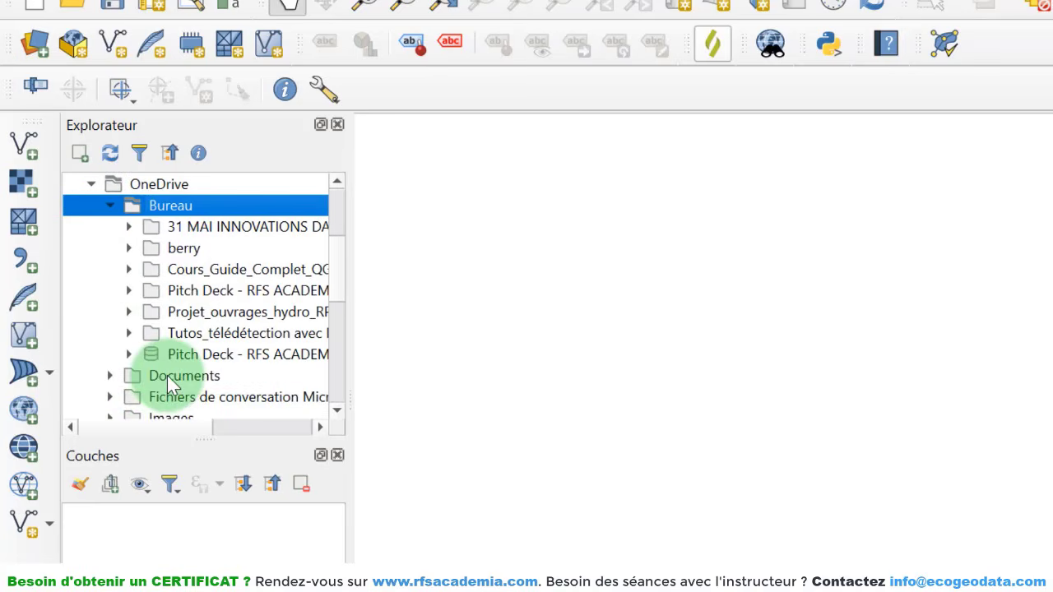
pyautogui.click(218, 268)
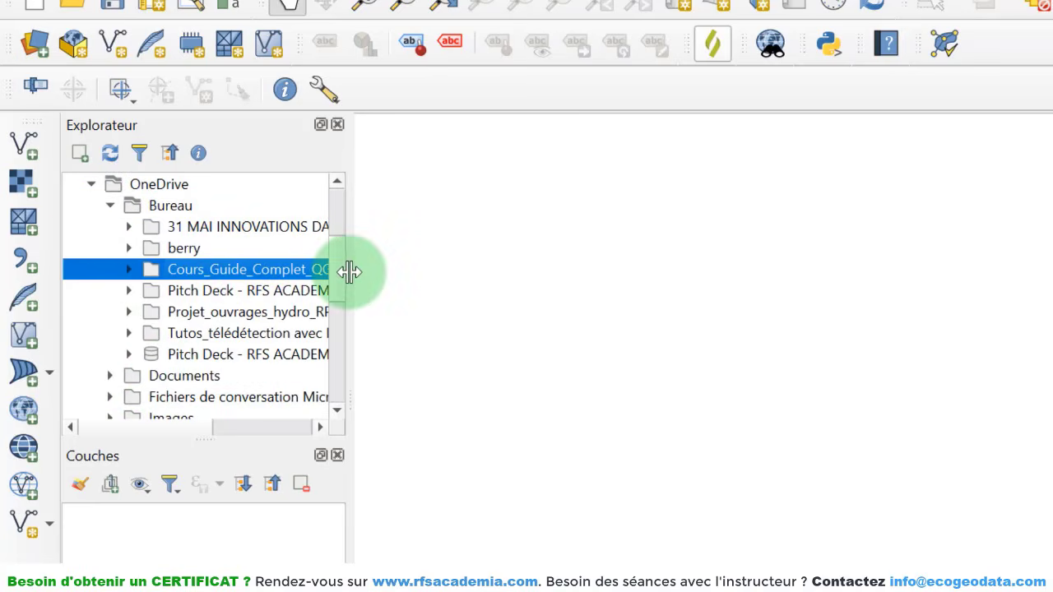
pyautogui.moveTo(348, 272); pyautogui.dragTo(523, 272)
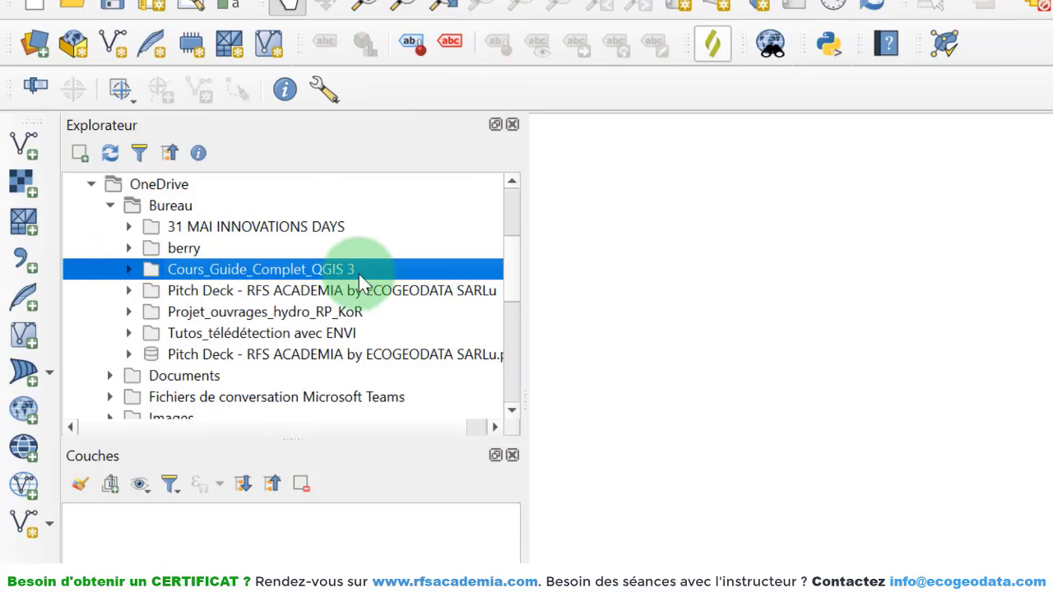
# - Expand Cours_Guide_Complet_QGIS 3 and its Data and Vecteurs folders in the Explorateur, and select Cimetière_Gombe.shp
pyautogui.click(128, 269)
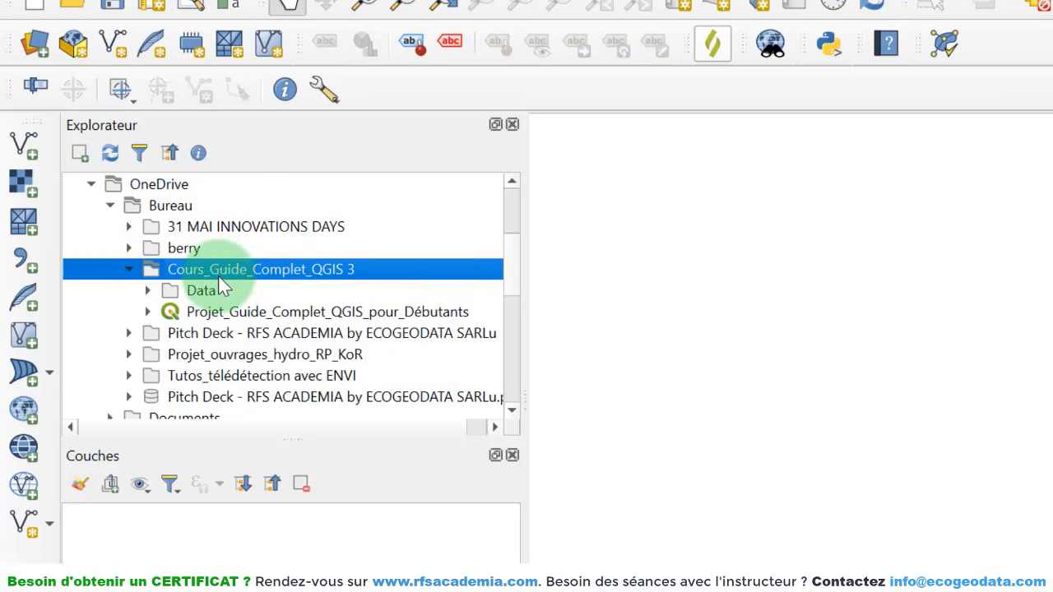
pyautogui.click(240, 313)
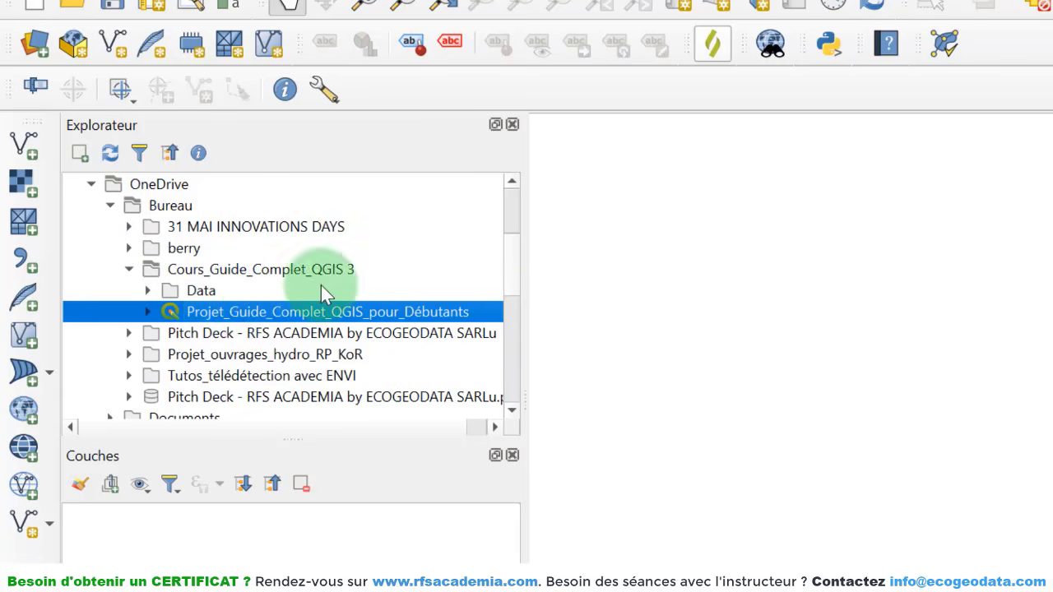
pyautogui.click(227, 288)
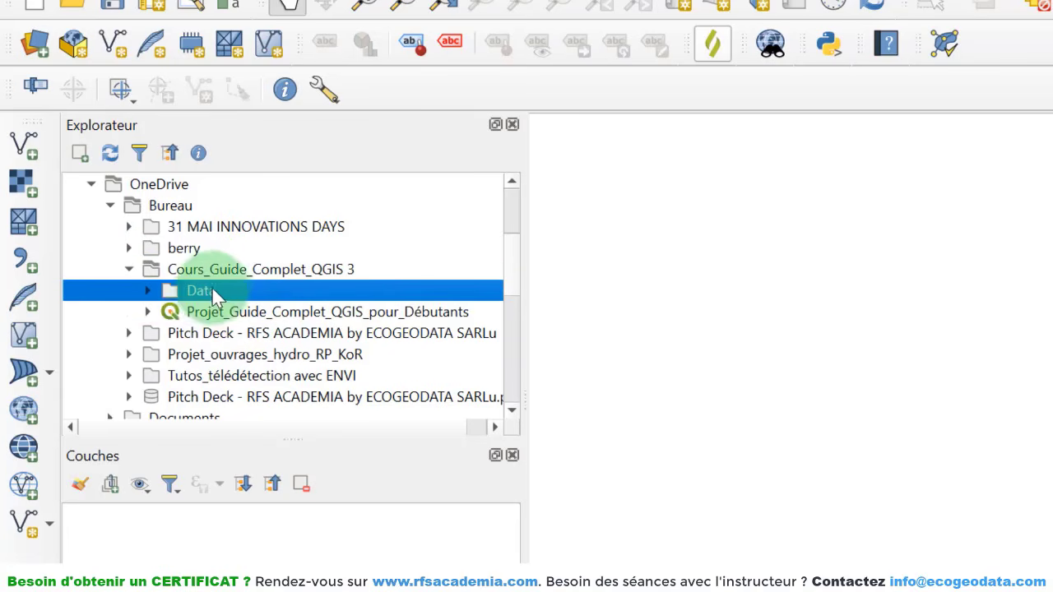
pyautogui.click(146, 291)
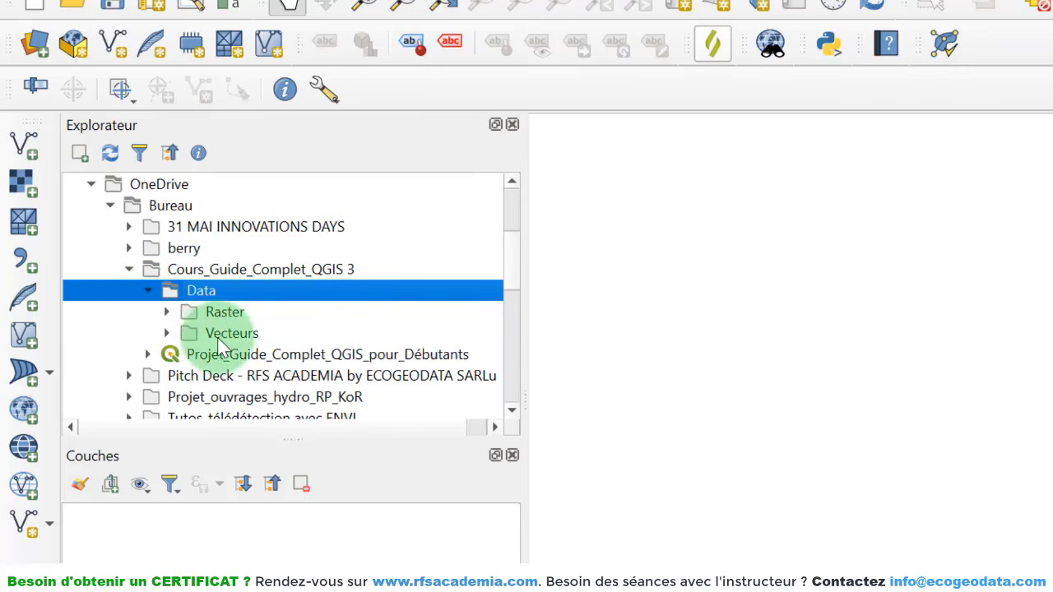
pyautogui.click(165, 331)
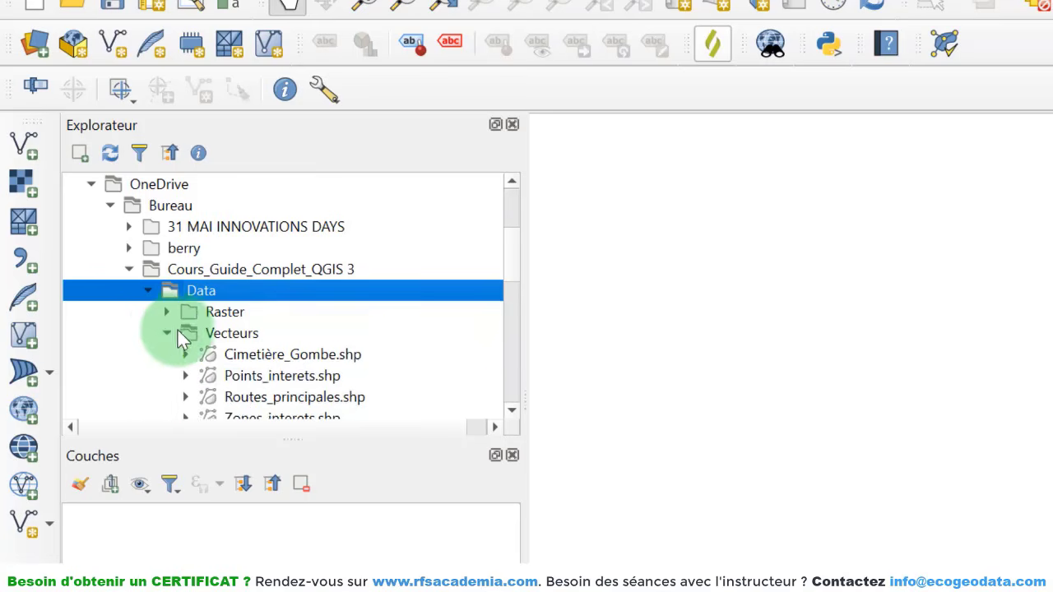
pyautogui.click(276, 271)
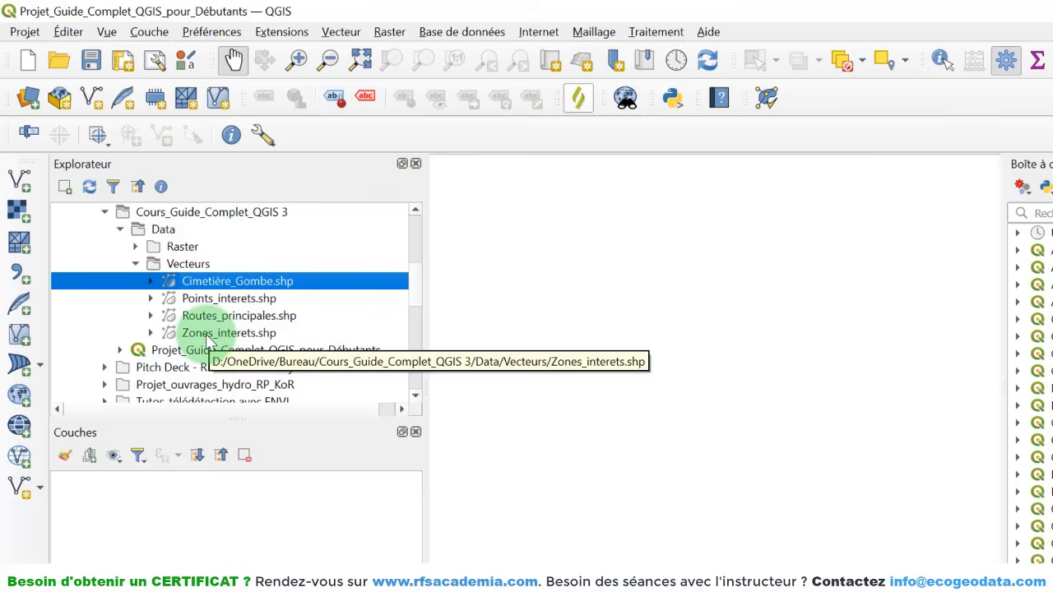
# - Add Zones_interets.shp and Routes_principales.shp from the Vecteurs folder to the project as layers
pyautogui.moveTo(208, 338)
pyautogui.mouseDown()
pyautogui.moveTo(691, 366)
pyautogui.moveTo(684, 344)
pyautogui.moveTo(689, 403)
pyautogui.moveTo(682, 361)
pyautogui.moveTo(701, 342)
pyautogui.moveTo(650, 300)
pyautogui.moveTo(557, 373)
pyautogui.moveTo(776, 426)
pyautogui.moveTo(686, 294)
pyautogui.moveTo(673, 401)
pyautogui.moveTo(667, 379)
pyautogui.moveTo(688, 390)
pyautogui.moveTo(705, 347)
pyautogui.moveTo(702, 370)
pyautogui.mouseUp()
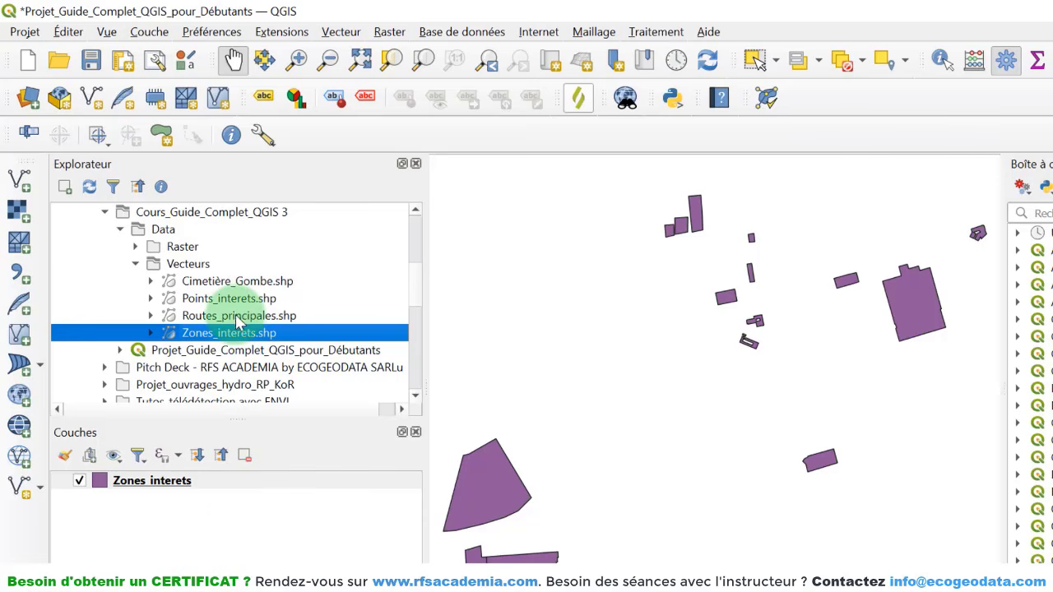
pyautogui.moveTo(237, 323)
pyautogui.mouseDown()
pyautogui.moveTo(169, 535)
pyautogui.moveTo(144, 530)
pyautogui.moveTo(157, 487)
pyautogui.moveTo(185, 498)
pyautogui.moveTo(191, 524)
pyautogui.mouseUp()
pyautogui.scroll(-1, 649, 424)
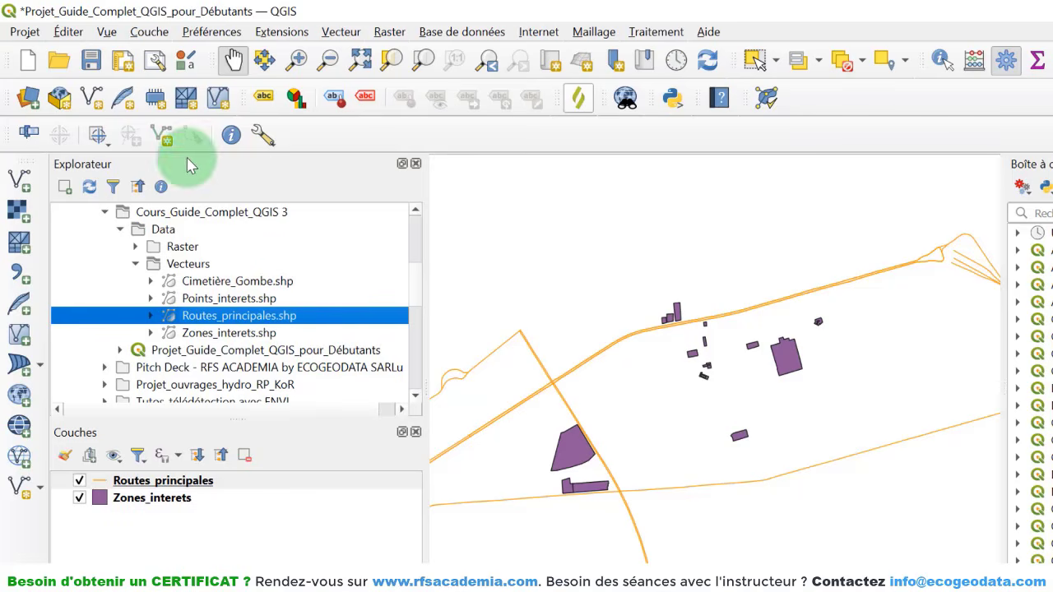
# - Start adding a vector layer through the data source manager and dismiss the database credentials request
pyautogui.click(152, 33)
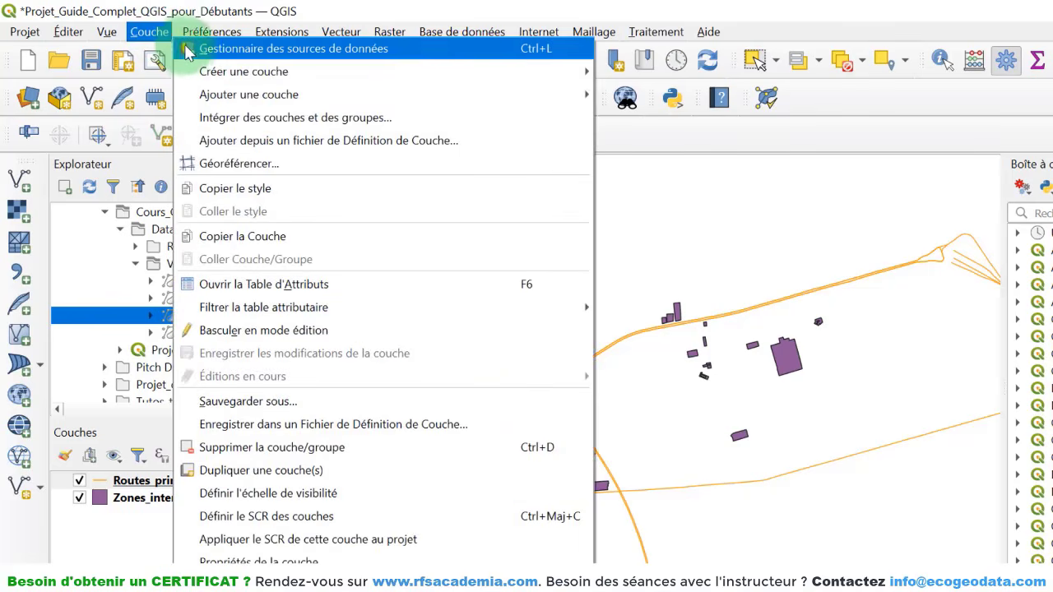
pyautogui.moveTo(240, 99)
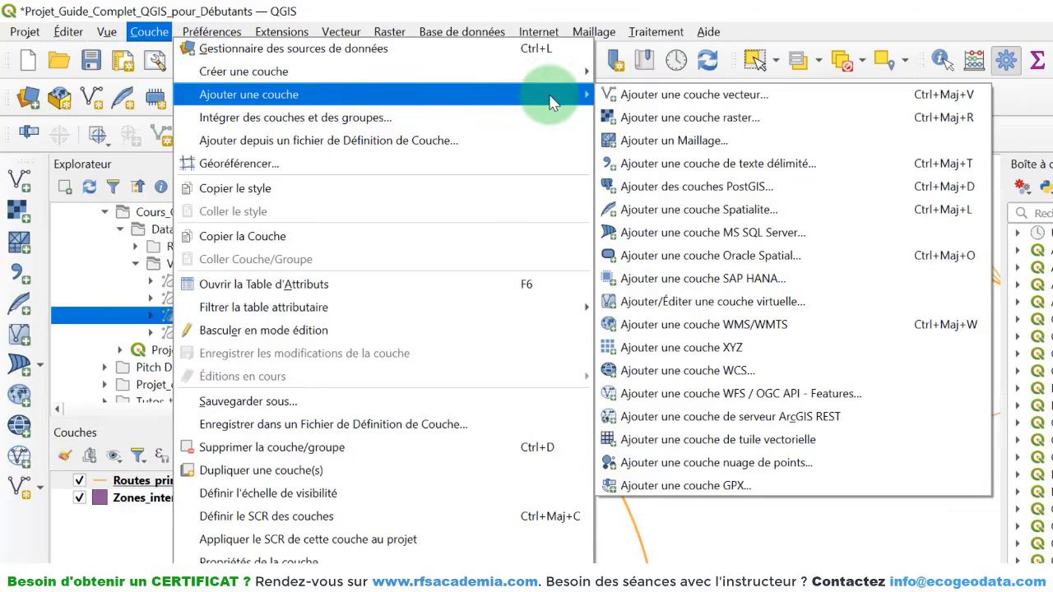
pyautogui.click(712, 96)
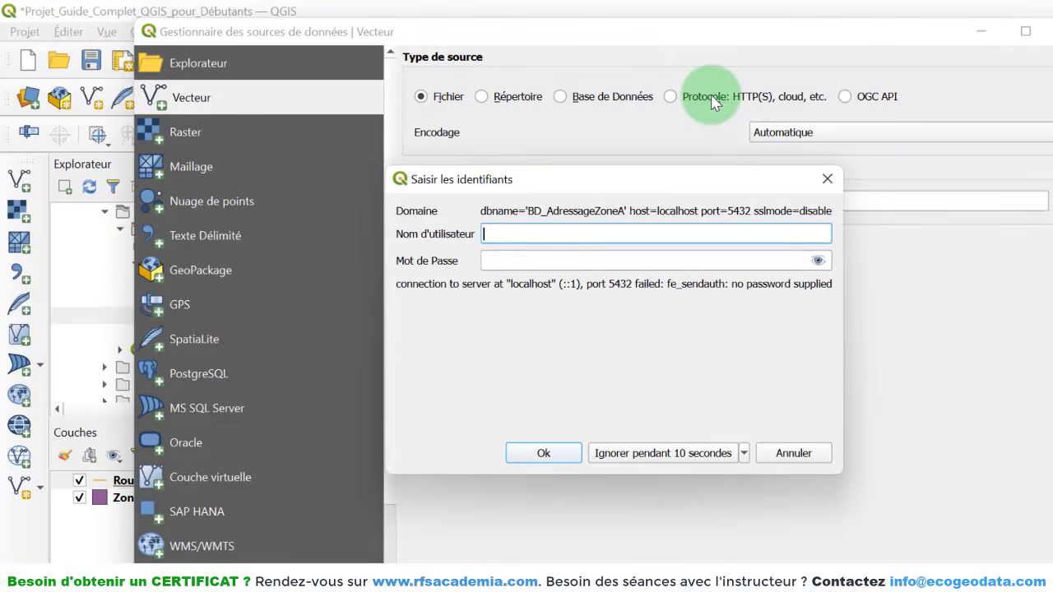
pyautogui.click(827, 179)
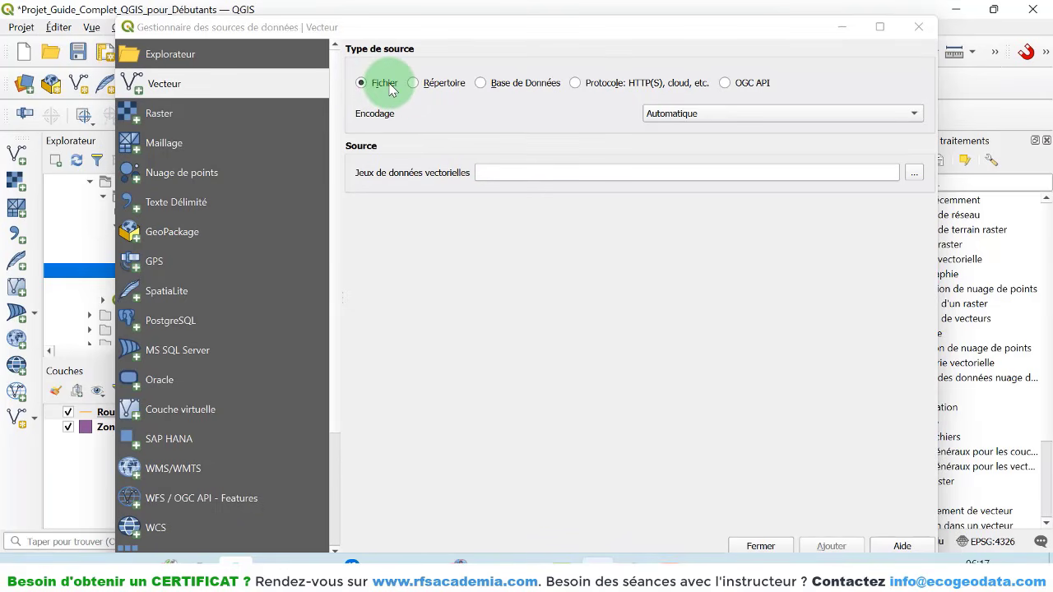
# - Look through the Répertoire, Base de Données, Protocole and OGC API source types, and return to Fichier
pyautogui.click(444, 85)
pyautogui.click(497, 173)
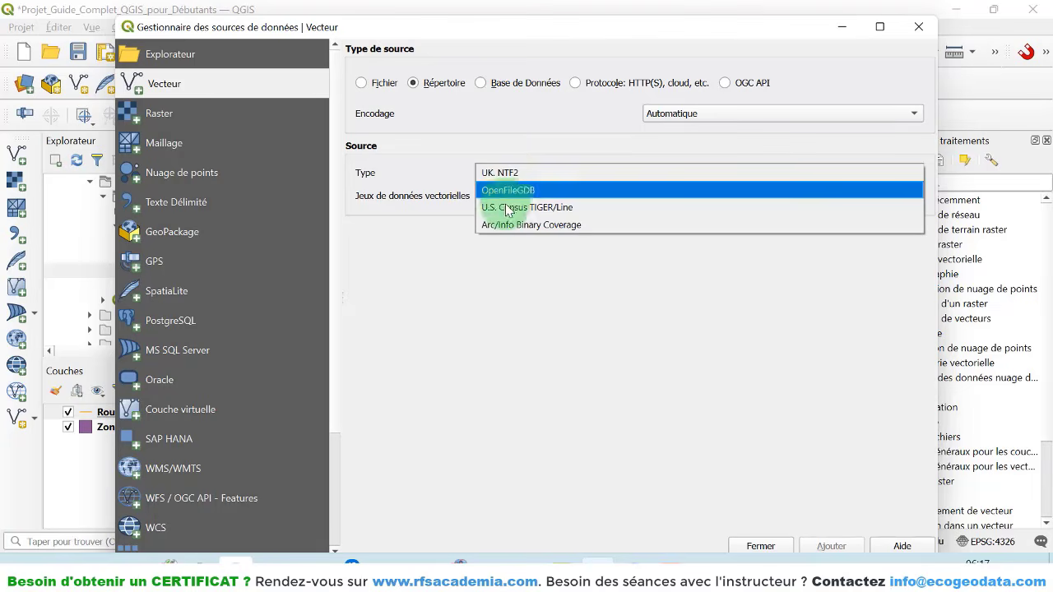
pyautogui.click(526, 83)
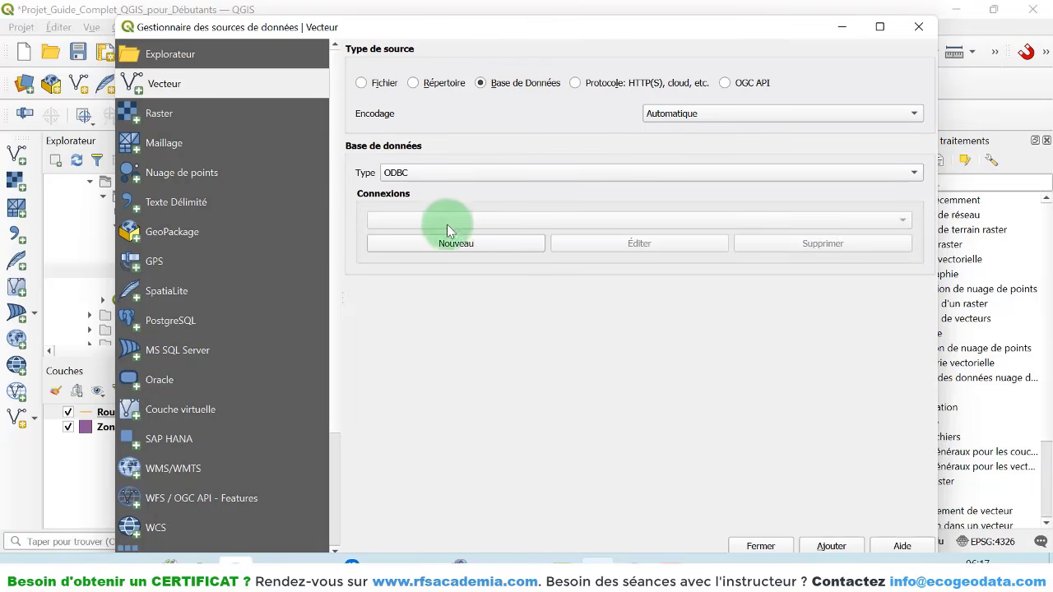
pyautogui.click(623, 82)
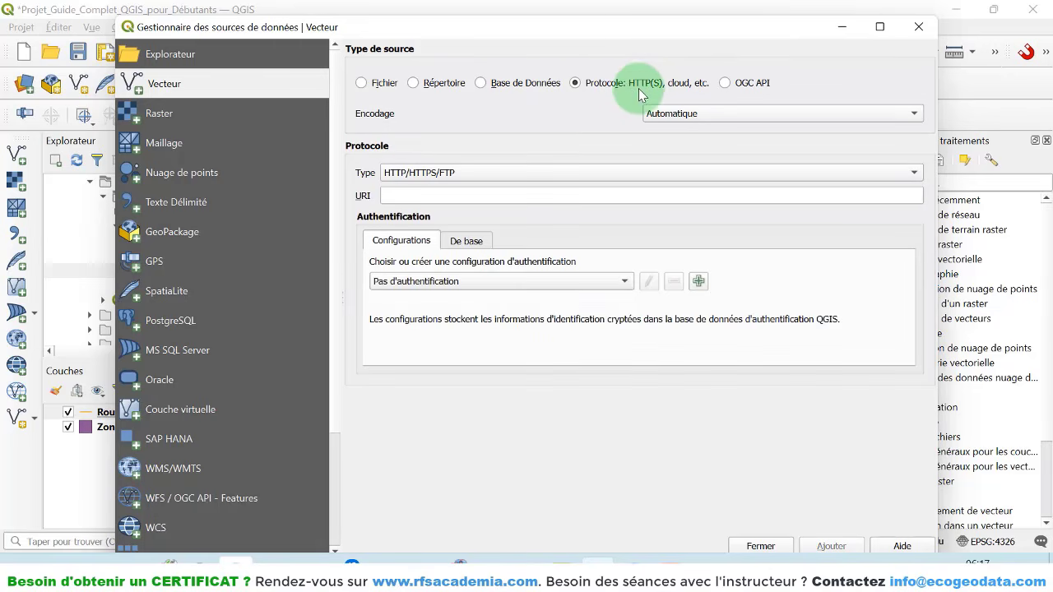
pyautogui.click(725, 83)
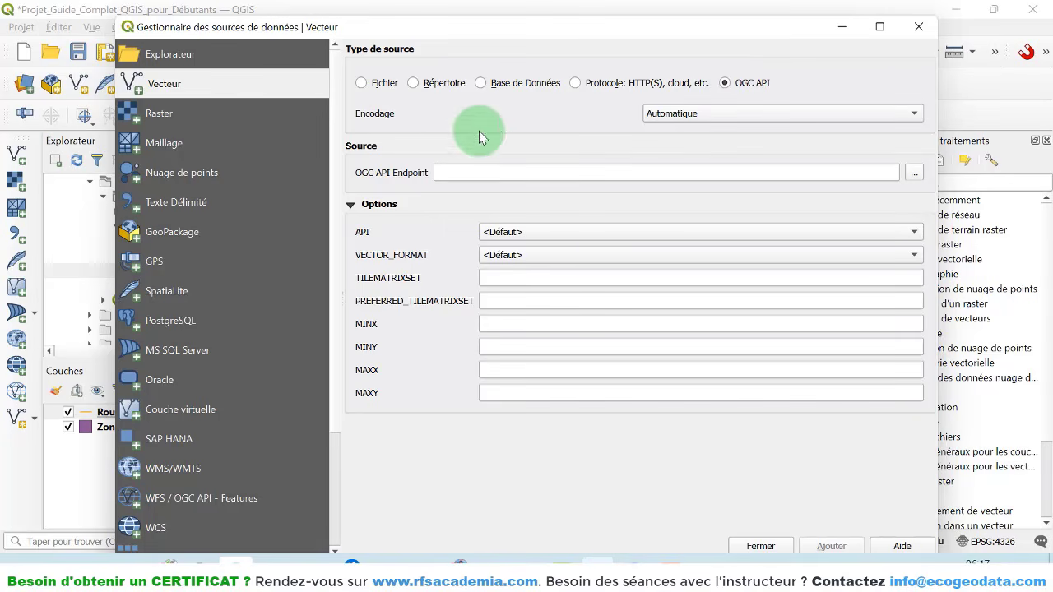
pyautogui.click(362, 84)
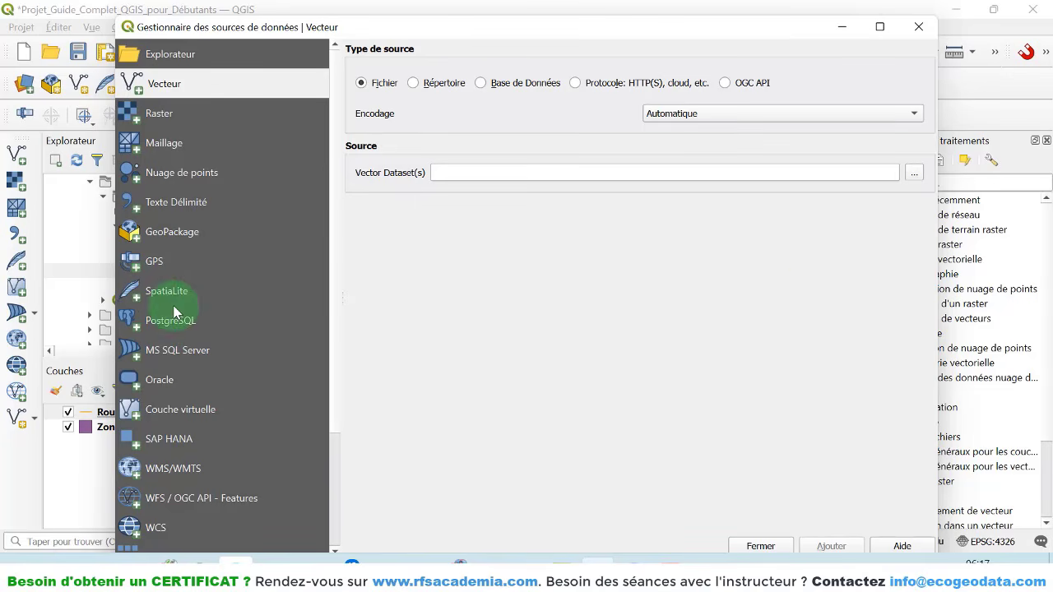
# - Browse for the vector dataset in Bureau, Cours_Guide_Complet_QGIS 3, Data, Vecteurs
pyautogui.click(914, 173)
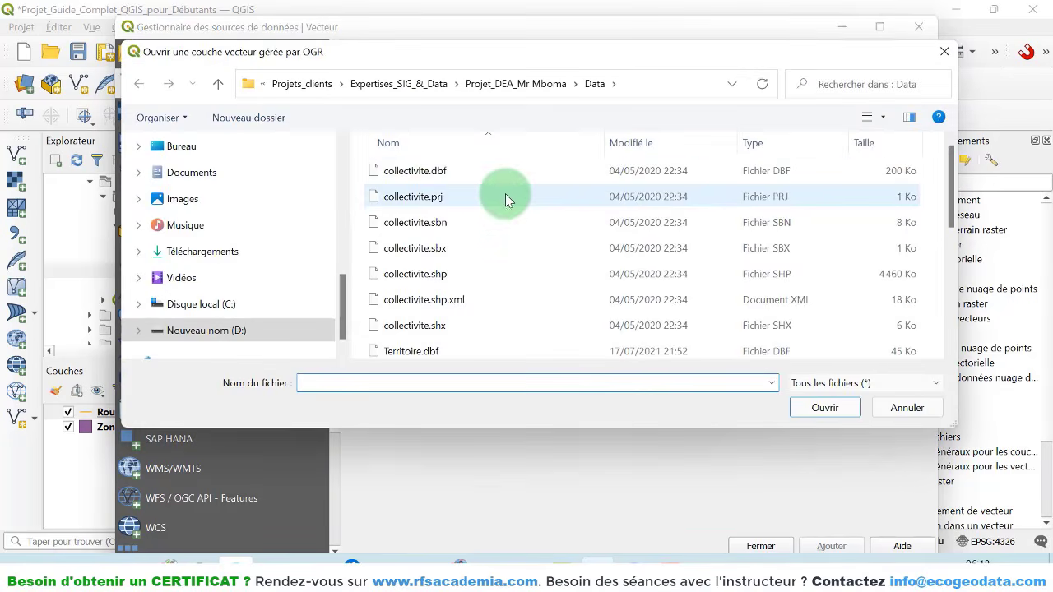
pyautogui.click(182, 145)
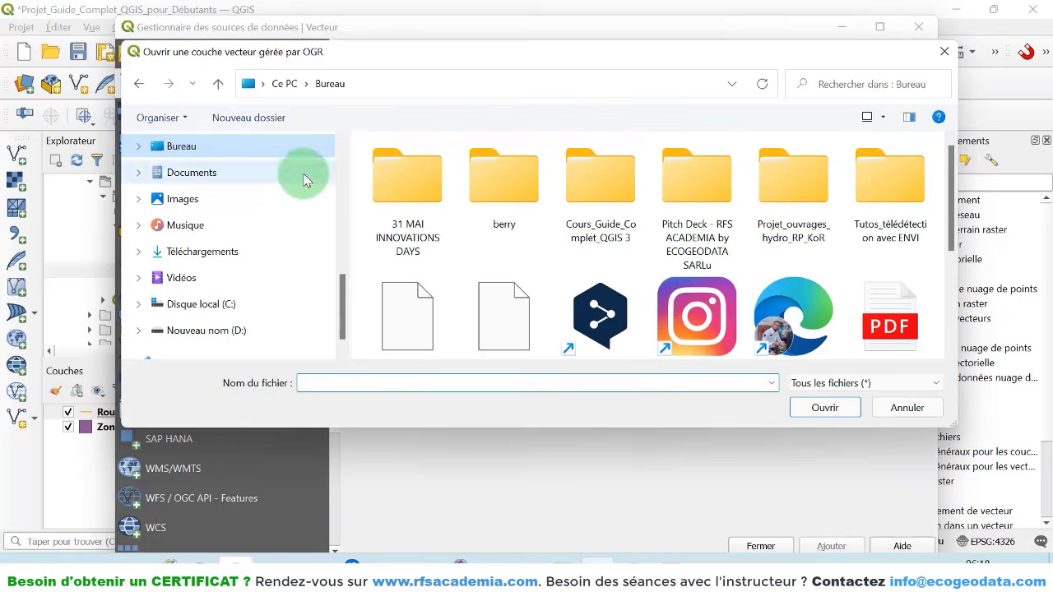
pyautogui.doubleClick(596, 191)
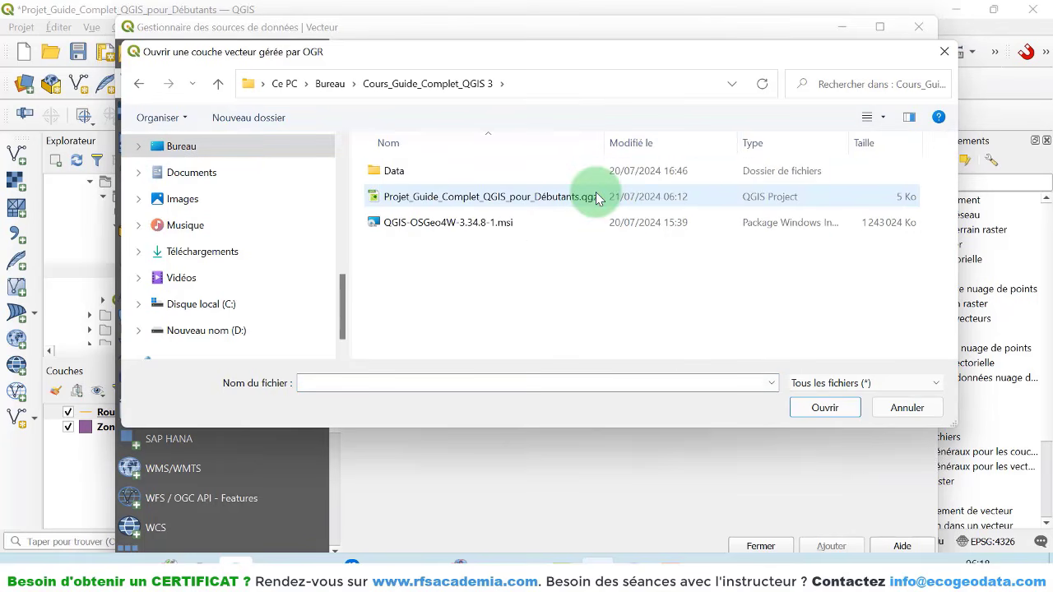
pyautogui.doubleClick(395, 174)
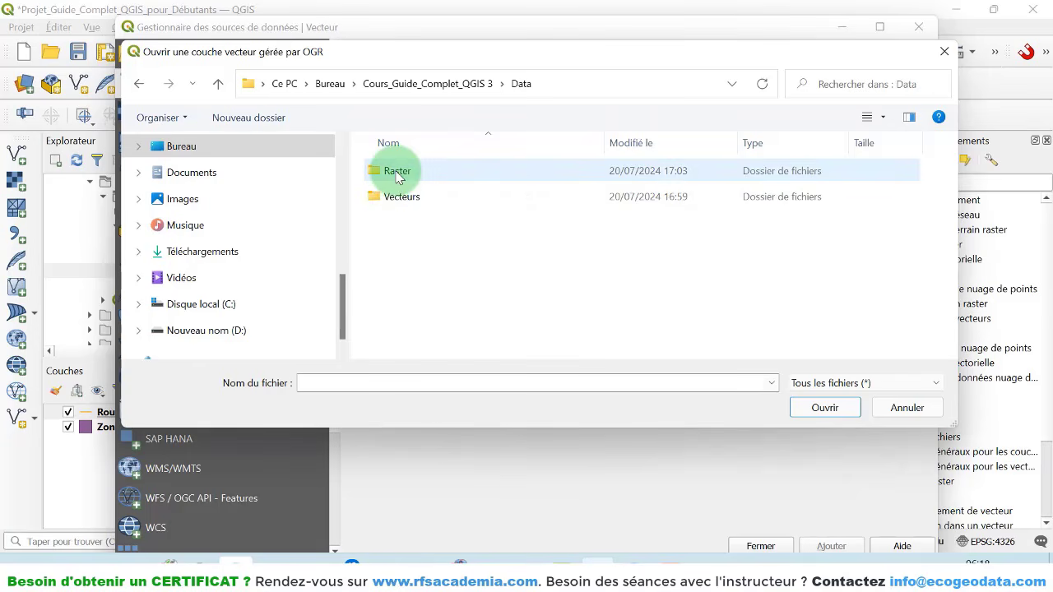
pyautogui.doubleClick(403, 197)
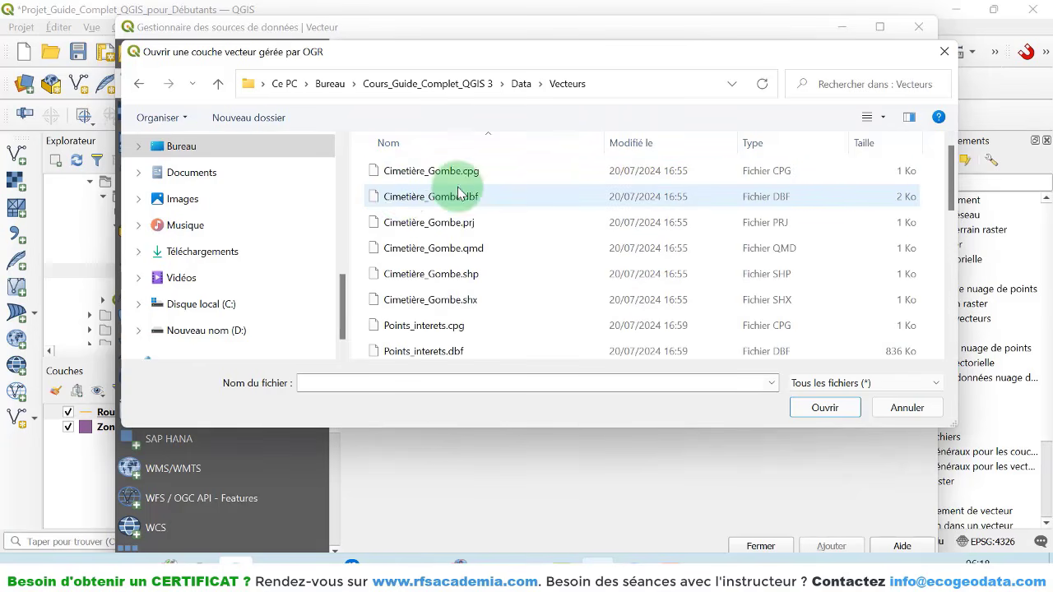
# - Add Cimetière_Gombe.shp as a vector layer, close the data source manager and select the new layer
pyautogui.scroll(-5, 420, 202)
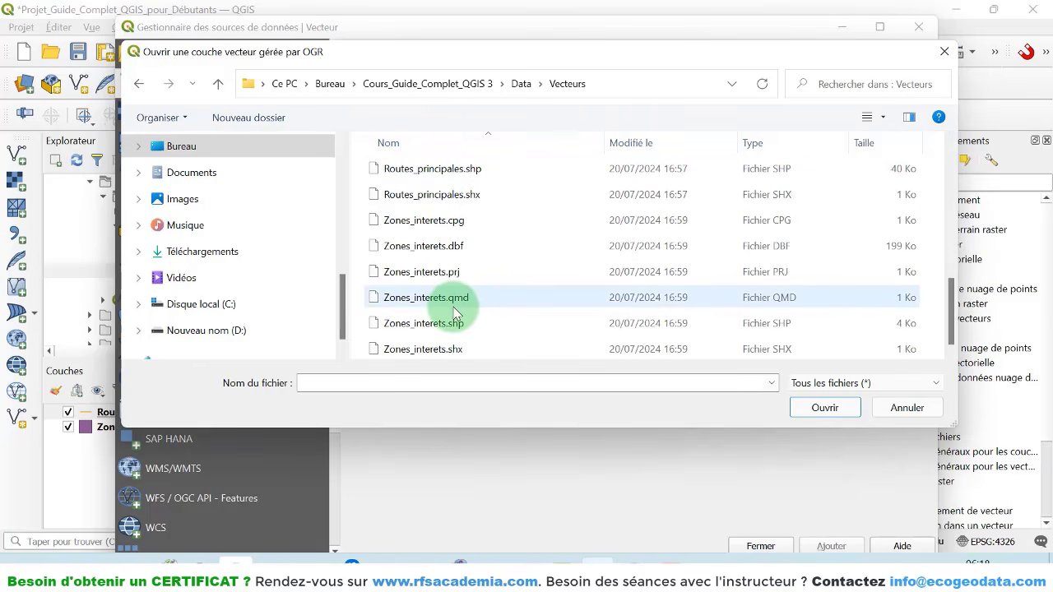
pyautogui.scroll(5, 454, 288)
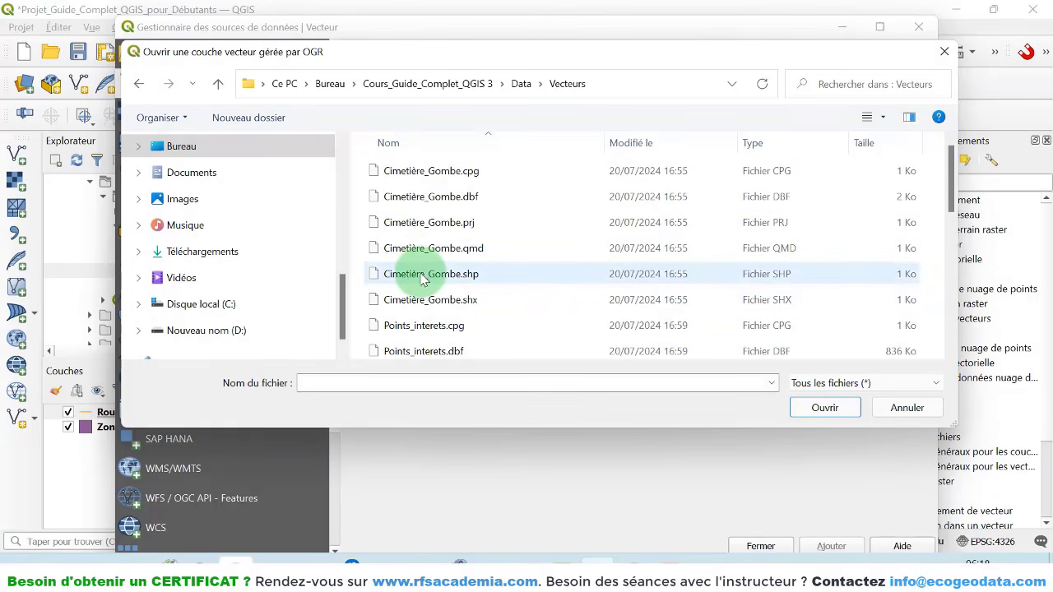
pyautogui.click(773, 282)
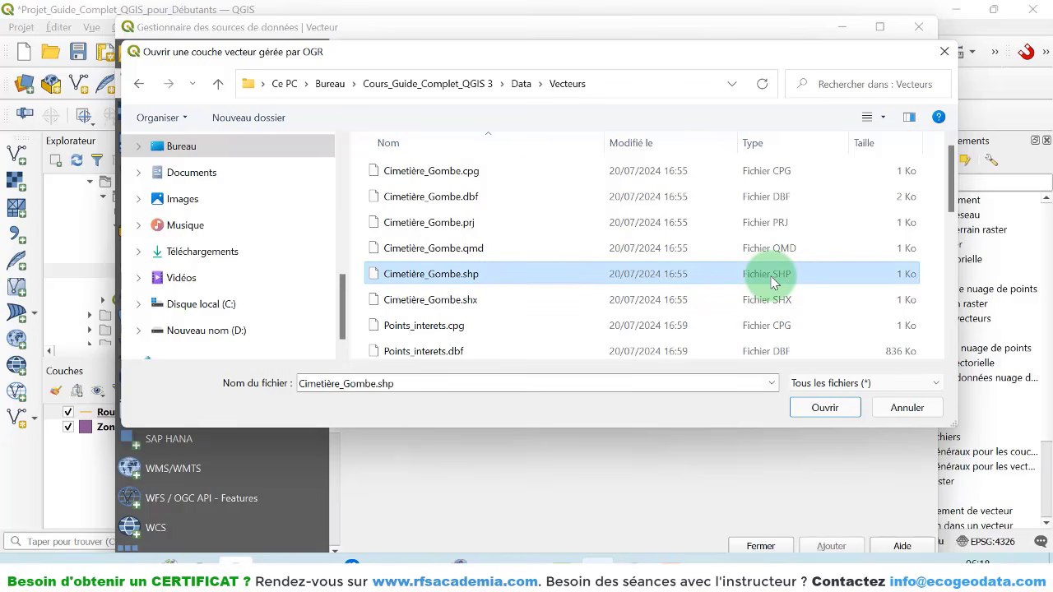
pyautogui.click(825, 408)
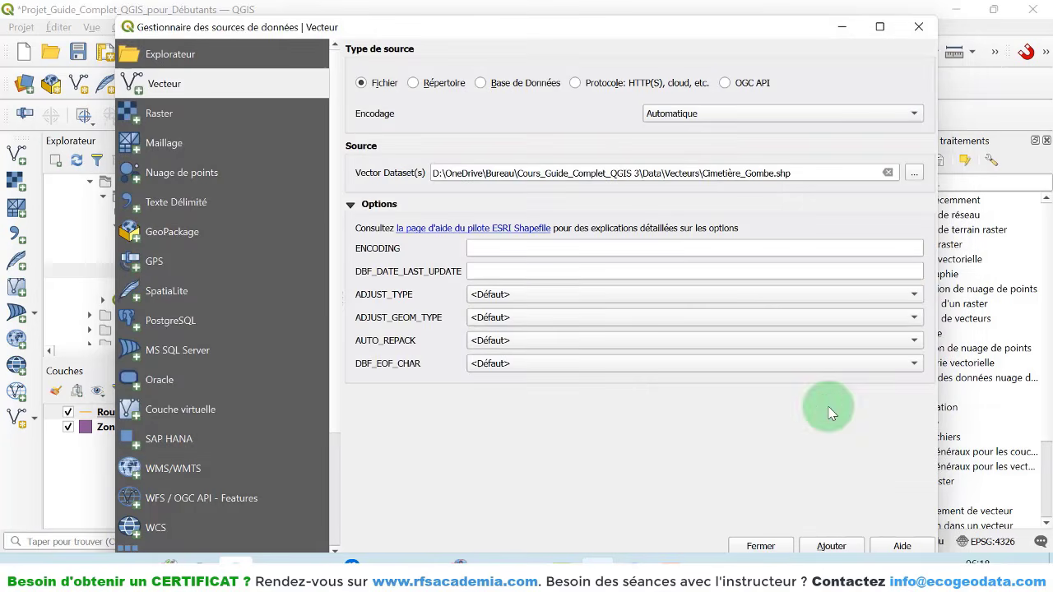
pyautogui.click(830, 543)
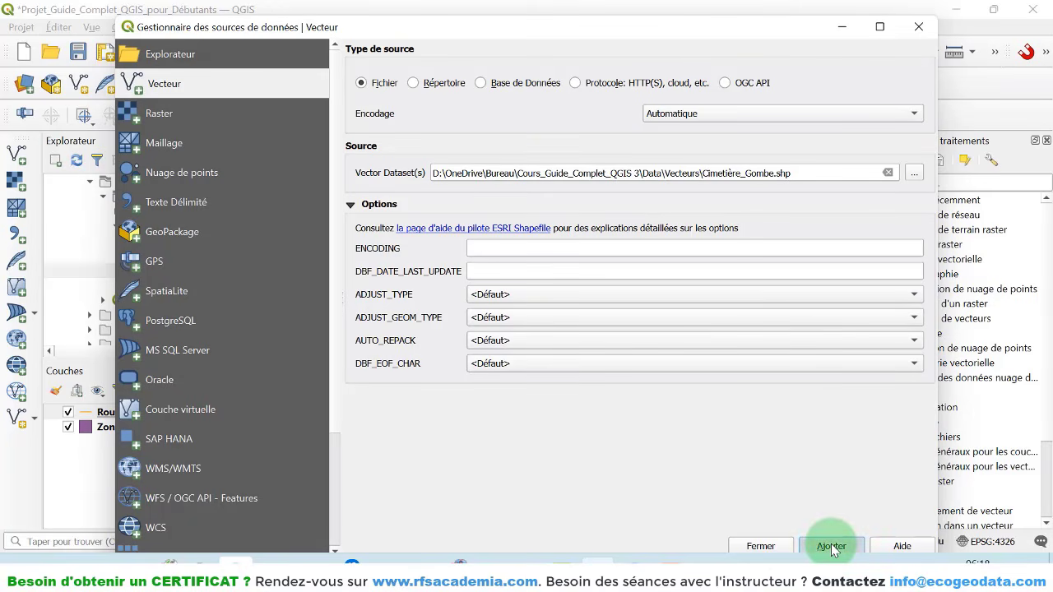
pyautogui.click(761, 546)
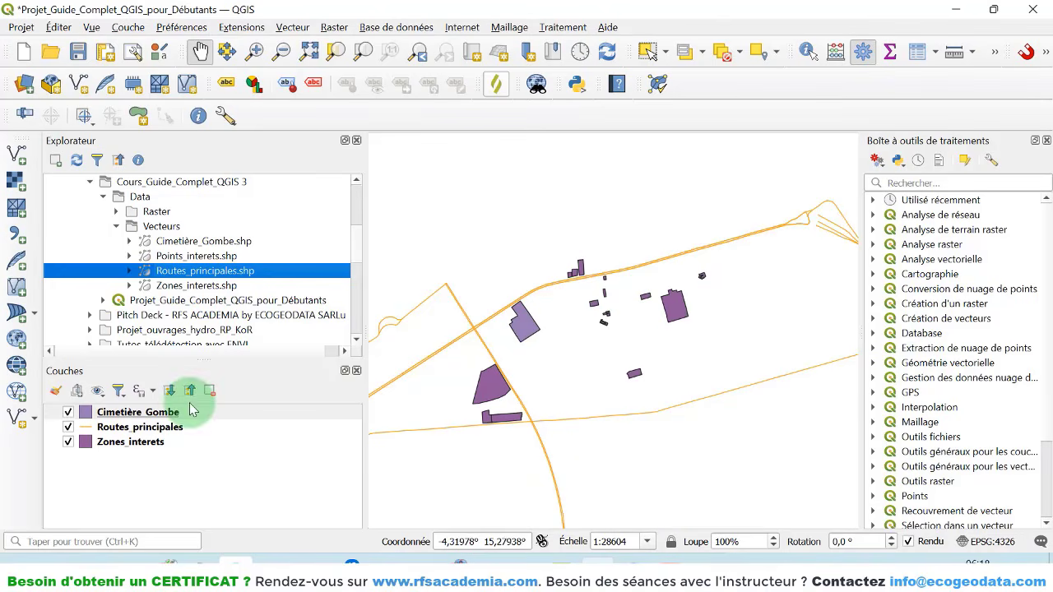
pyautogui.scroll(-1, 600, 396)
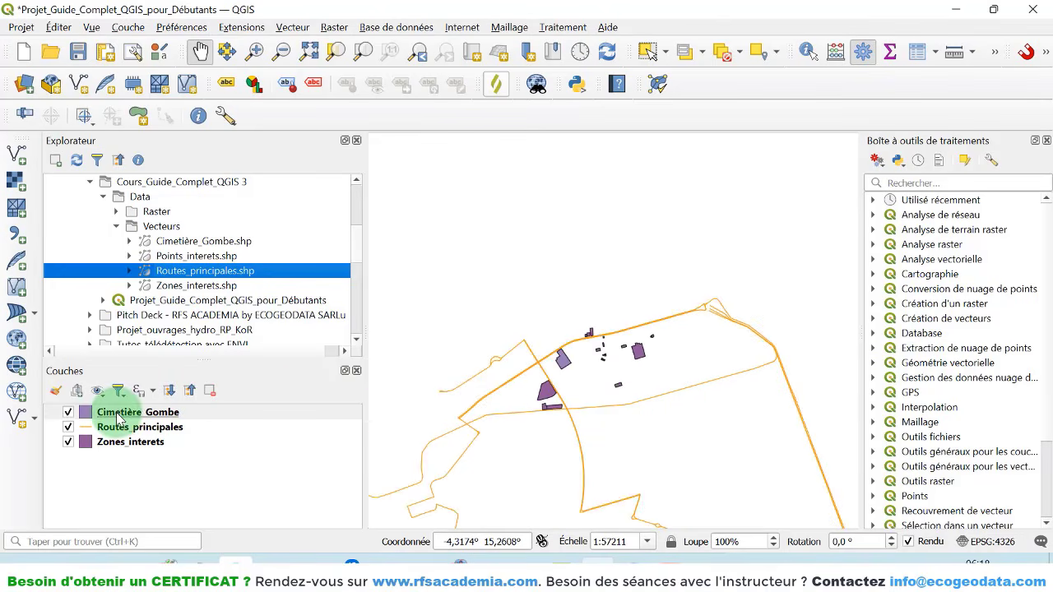
pyautogui.click(119, 418)
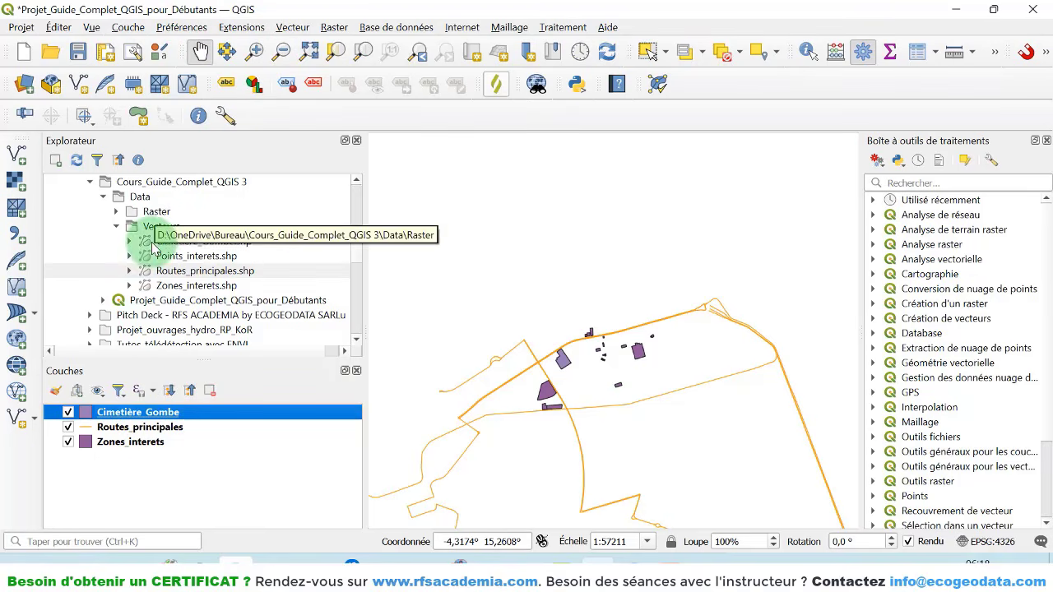
# - Add the Cours_Guide_Complet_QGIS 3 folder to Marque-pages in the Explorateur and select its new bookmark
pyautogui.scroll(2, 185, 243)
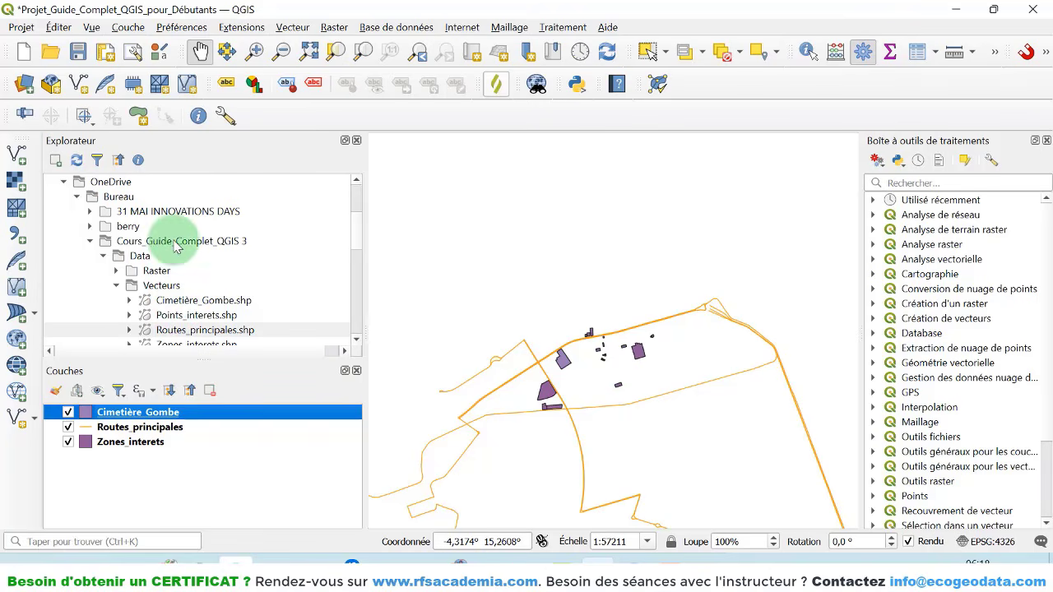
pyautogui.click(143, 241)
pyautogui.scroll(3, 189, 255)
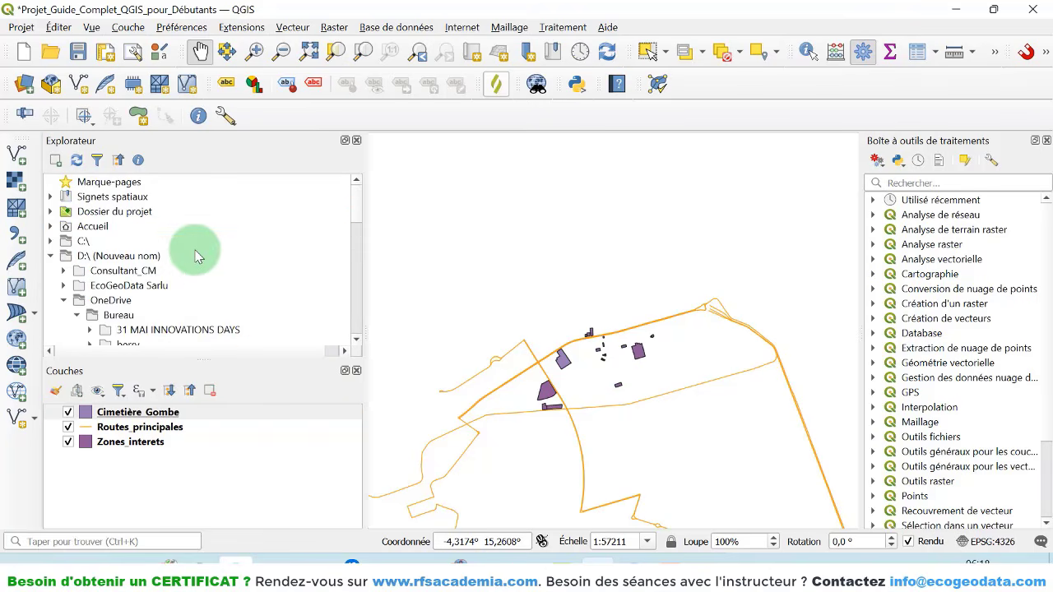
pyautogui.click(126, 185)
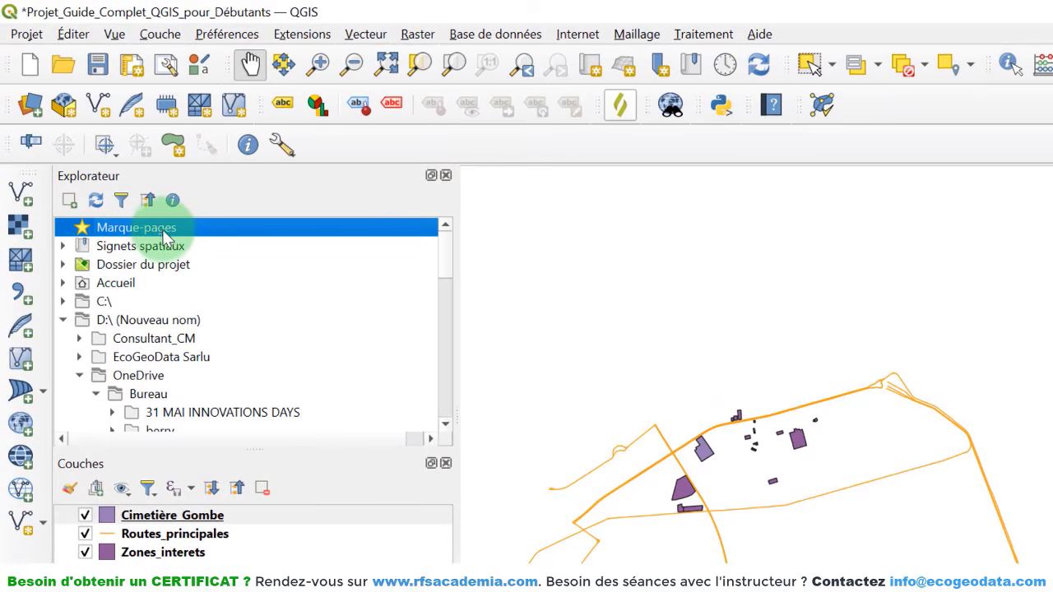
pyautogui.scroll(-3, 216, 300)
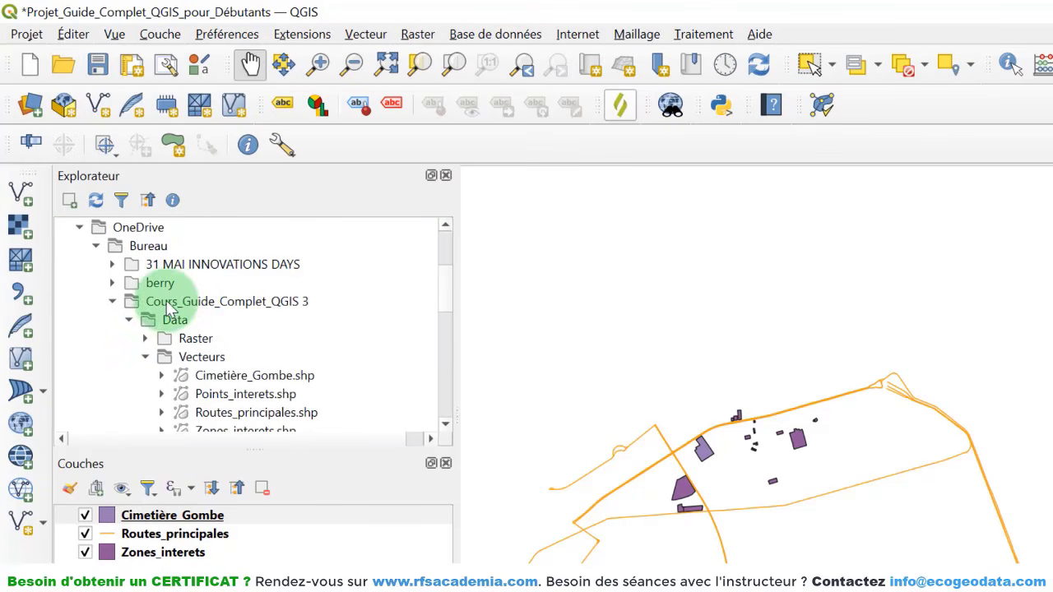
pyautogui.rightClick(184, 304)
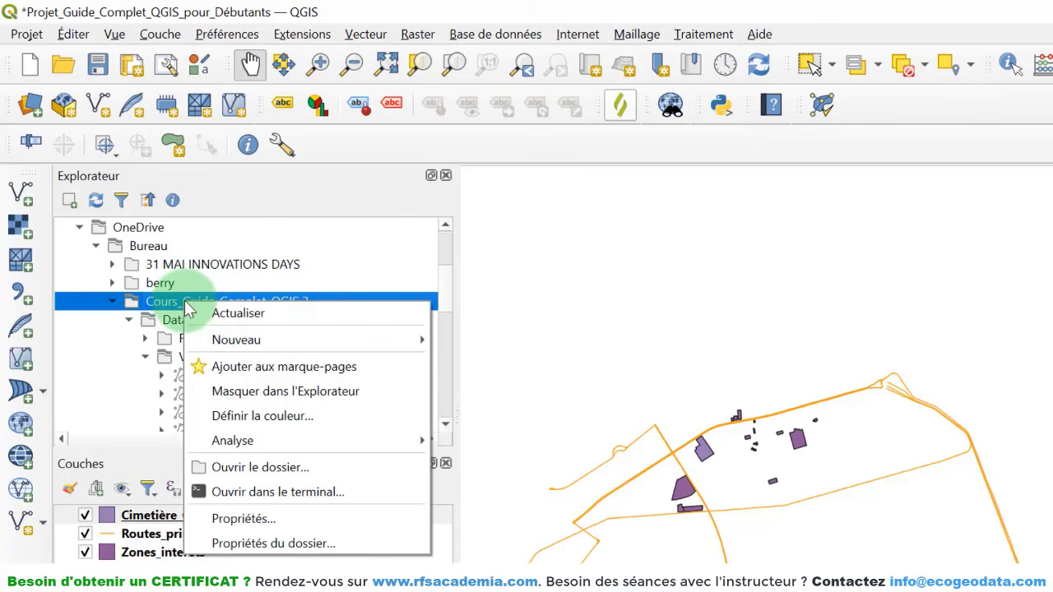
pyautogui.click(274, 374)
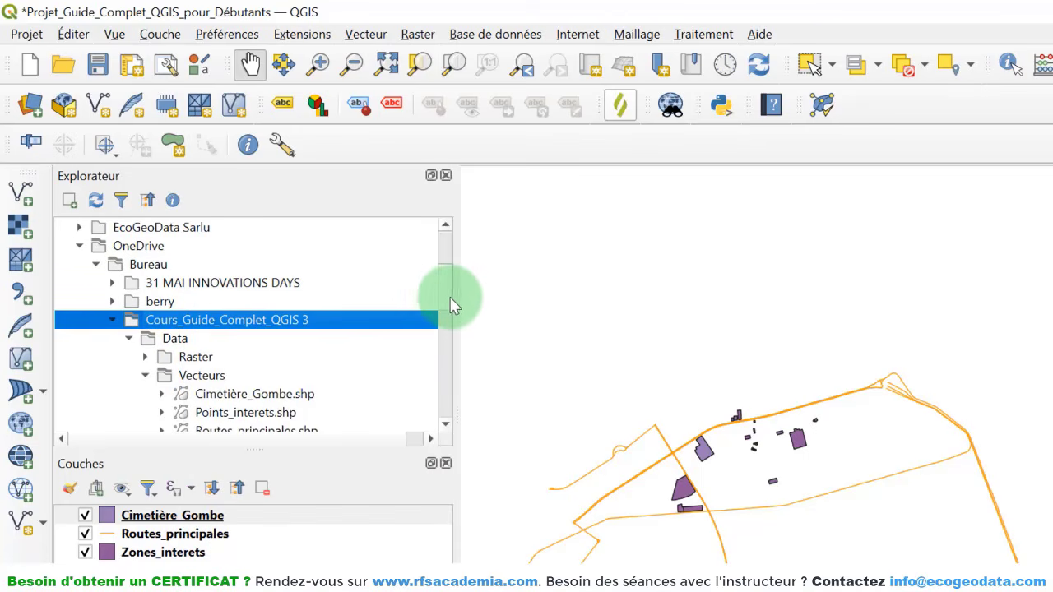
pyautogui.moveTo(450, 296); pyautogui.dragTo(446, 235)
pyautogui.click(179, 249)
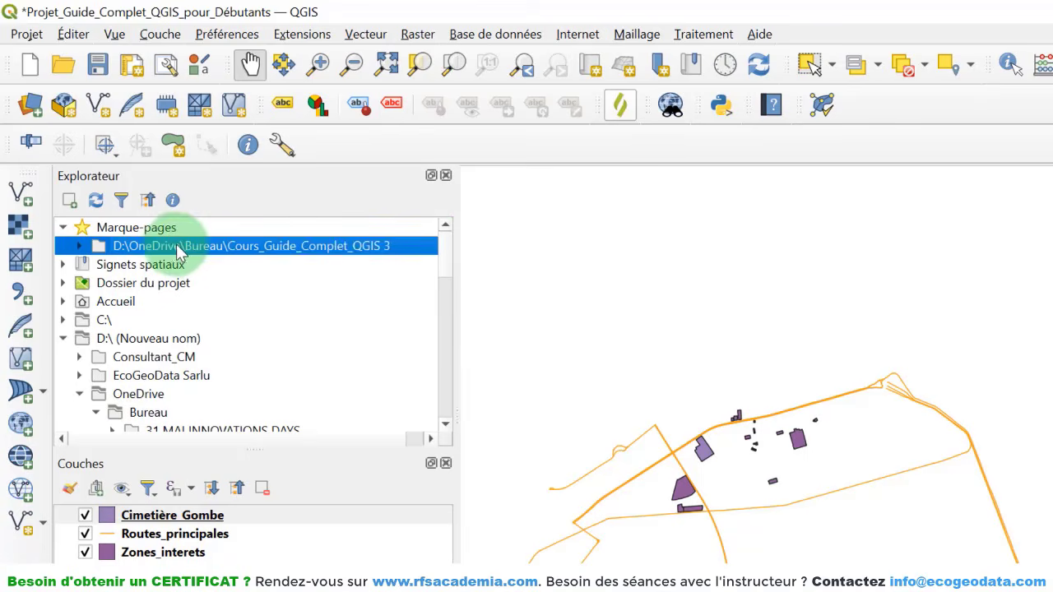
# - Collapse the D:\ drive and expand the bookmarked Cours_Guide_Complet_QGIS 3 folder down to its Data and Vecteurs contents
pyautogui.click(62, 338)
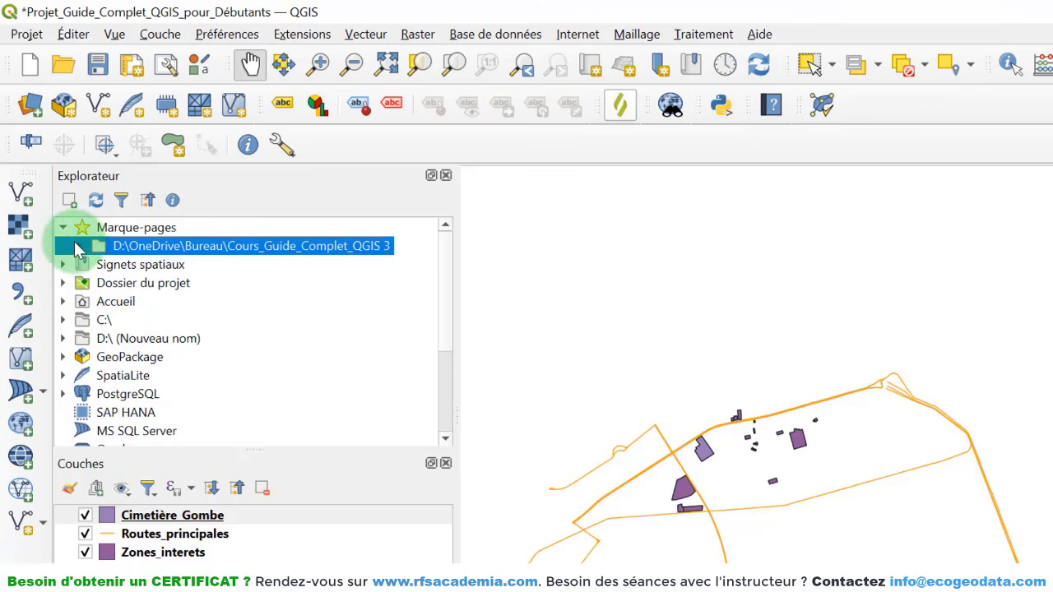
pyautogui.click(79, 247)
pyautogui.click(96, 264)
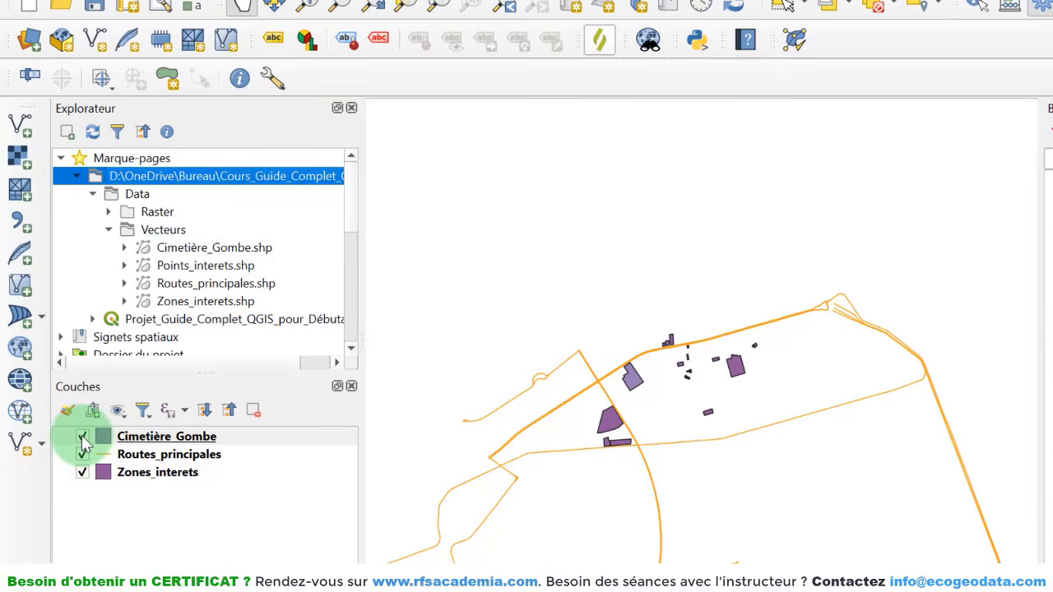
# - Switch the Cimetière_Gombe layer's visibility off and on again, and examine its polygon on the map
pyautogui.click(84, 440)
pyautogui.click(83, 438)
pyautogui.scroll(5, 573, 392)
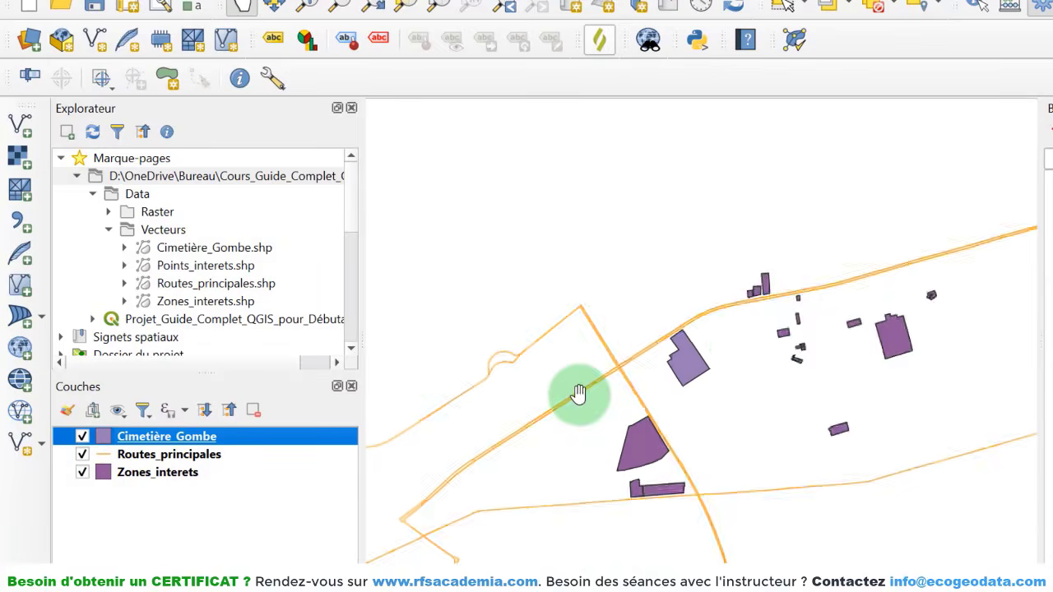
pyautogui.moveTo(868, 305); pyautogui.dragTo(805, 337)
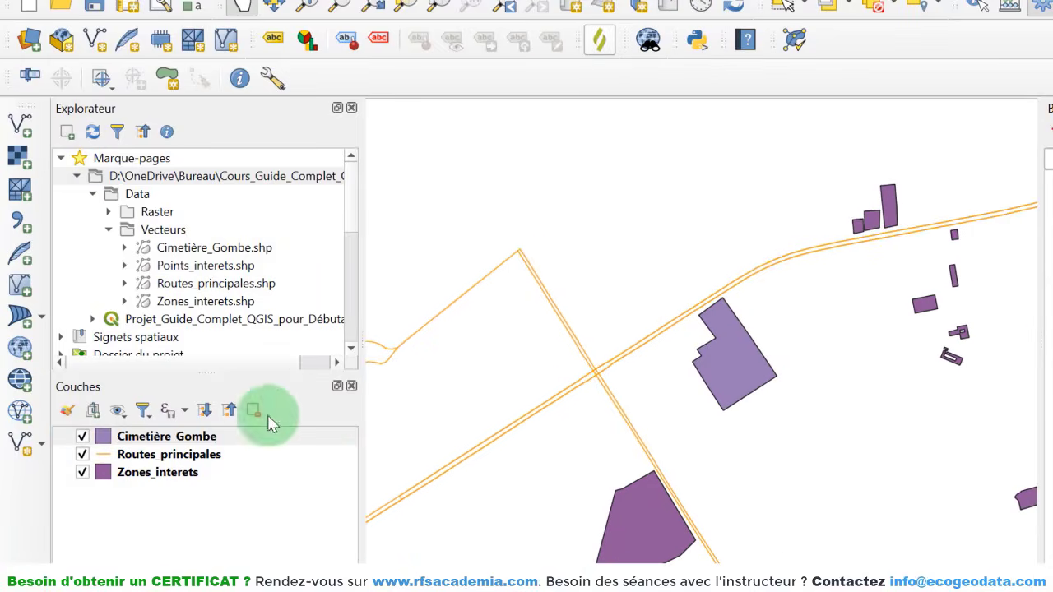
# - Hide the Cimetière_Gombe and Routes_principales layers on the map, and show both again
pyautogui.click(84, 441)
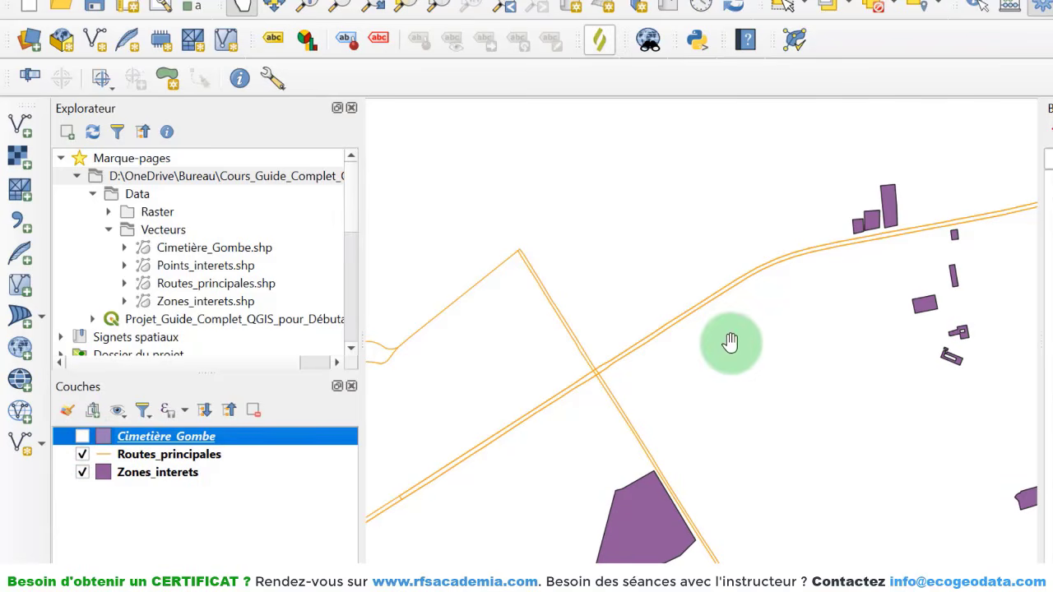
pyautogui.click(83, 455)
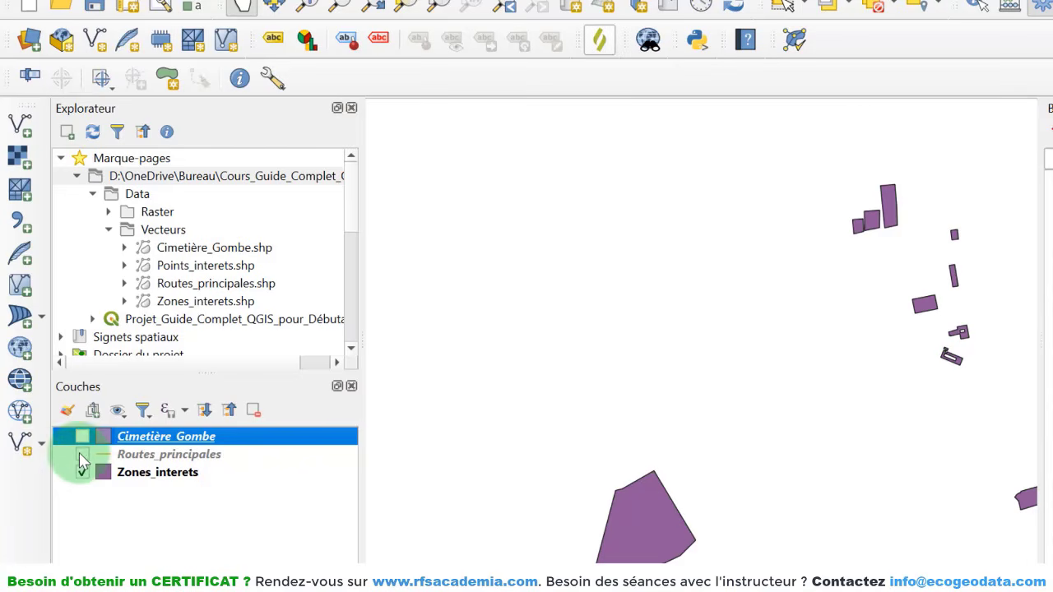
pyautogui.click(83, 454)
pyautogui.click(82, 440)
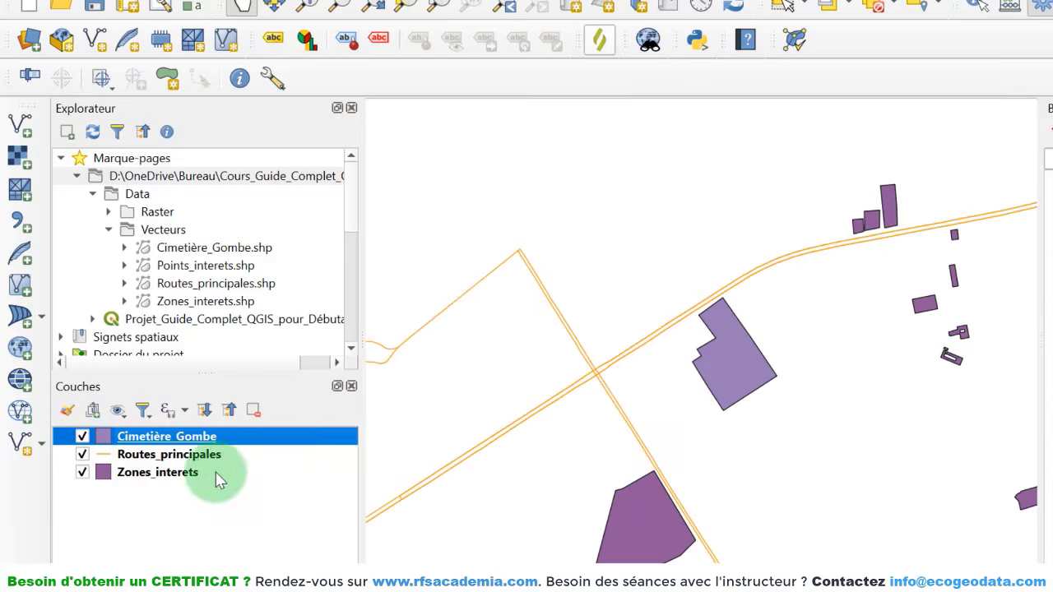
# - Remove the Cimetière_Gombe and Routes_principales layers from the project
pyautogui.rightClick(167, 444)
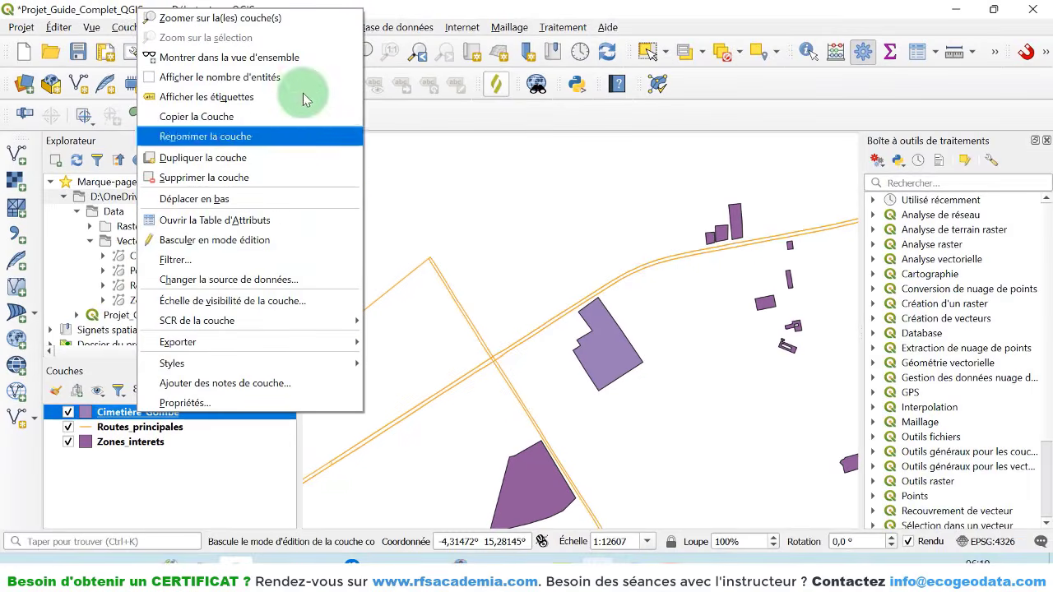
pyautogui.click(197, 177)
pyautogui.click(518, 309)
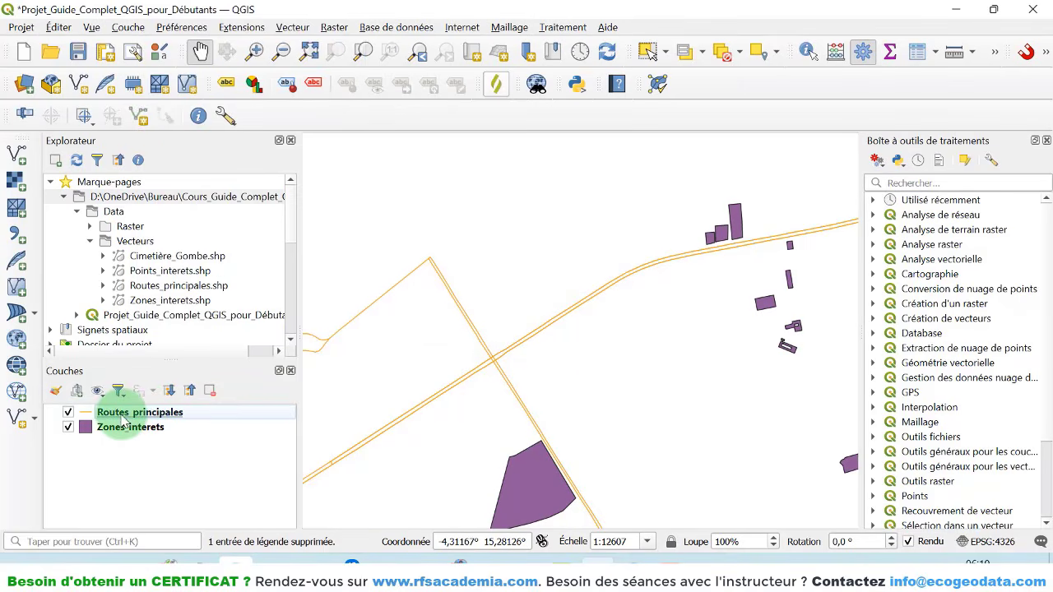
pyautogui.rightClick(124, 419)
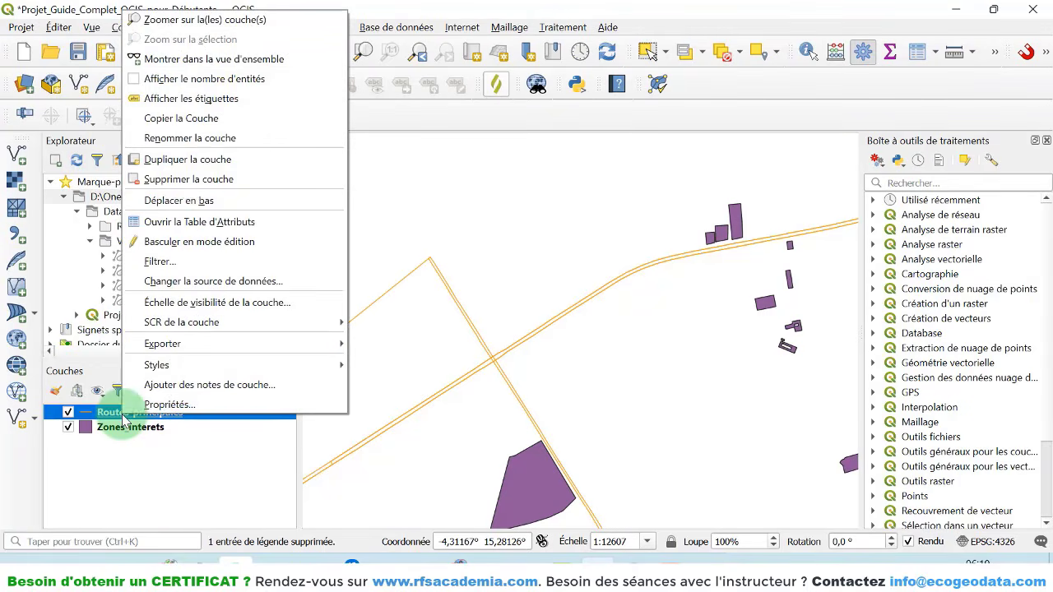
pyautogui.click(205, 175)
pyautogui.click(518, 308)
# - Open the Zones_interets layer's properties, fit the dialog in view and display its Information page
pyautogui.scroll(-1, 611, 352)
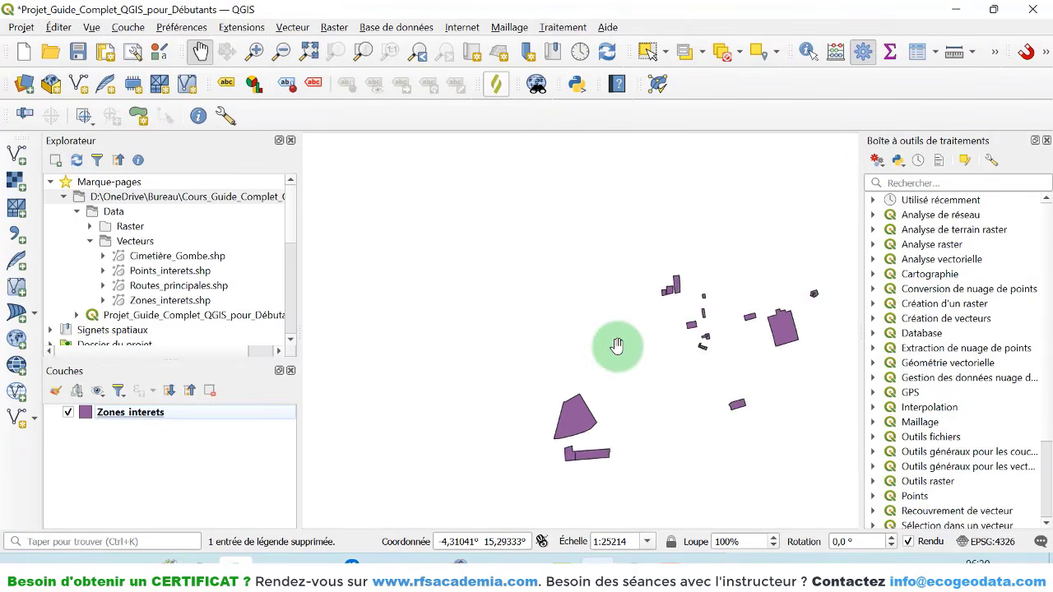
pyautogui.moveTo(662, 379); pyautogui.dragTo(583, 383)
pyautogui.scroll(1, 598, 369)
pyautogui.scroll(-1, 598, 369)
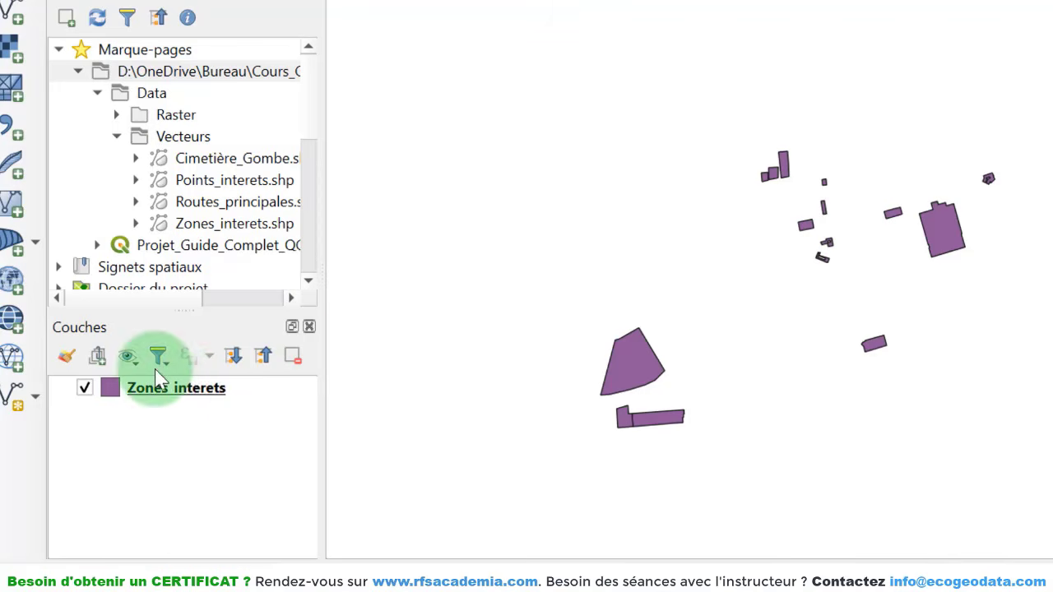
pyautogui.rightClick(193, 391)
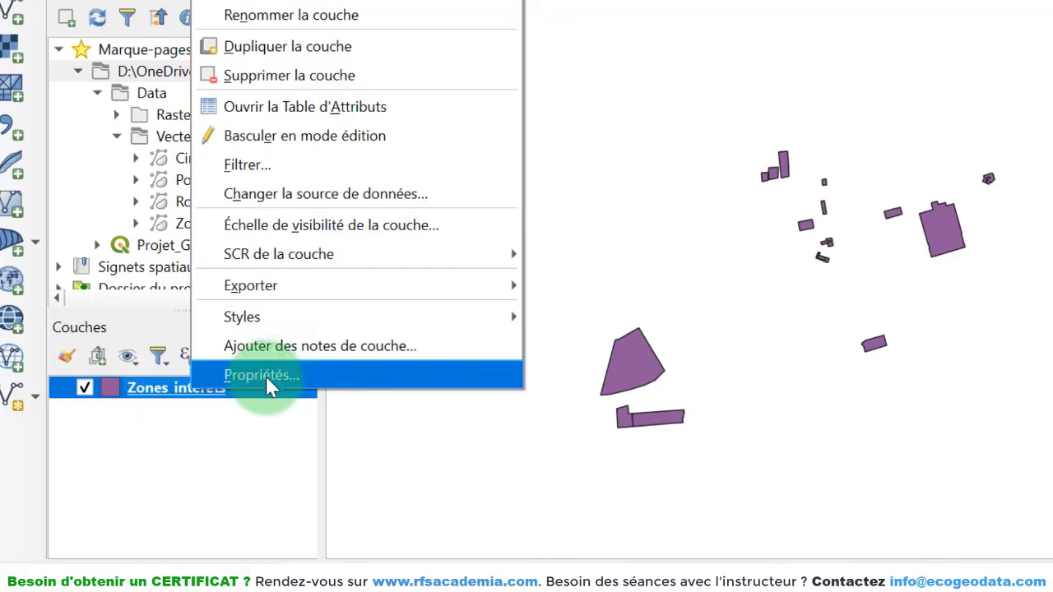
pyautogui.click(265, 376)
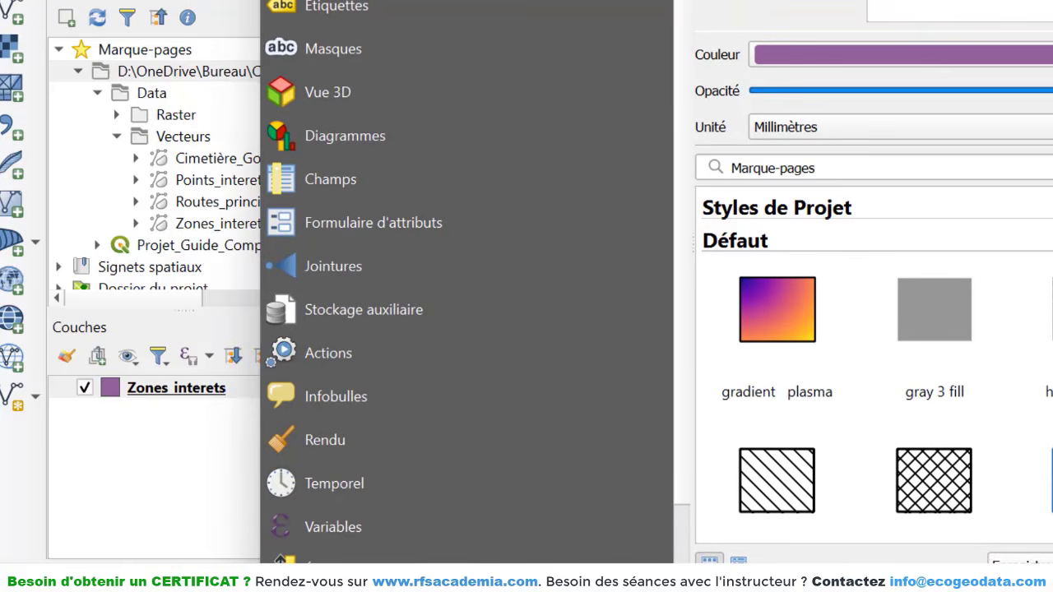
pyautogui.moveTo(782, 1); pyautogui.dragTo(782, 47)
pyautogui.moveTo(679, 94); pyautogui.dragTo(676, 33)
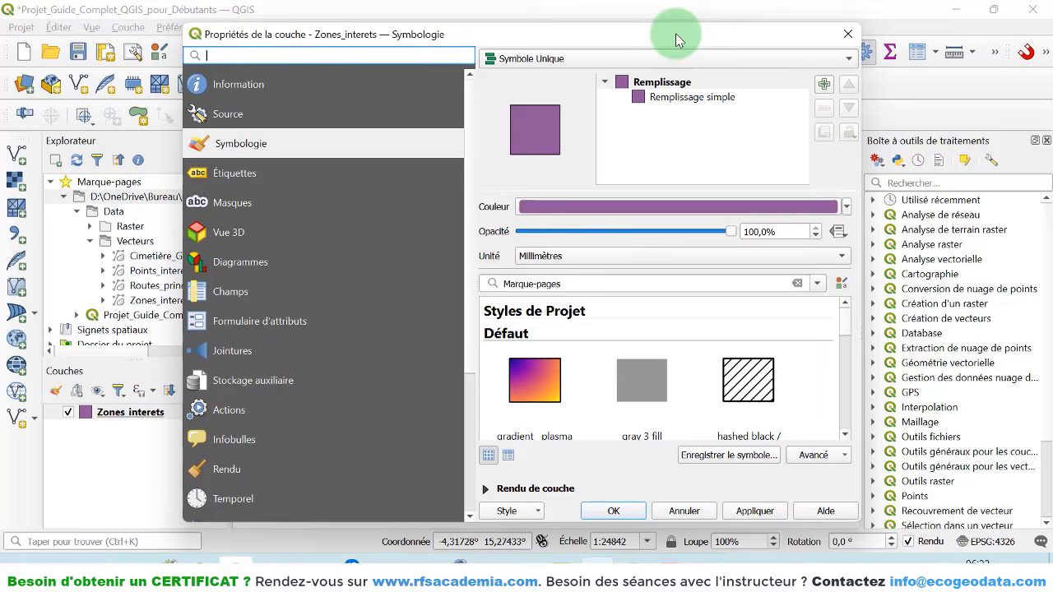
pyautogui.click(249, 90)
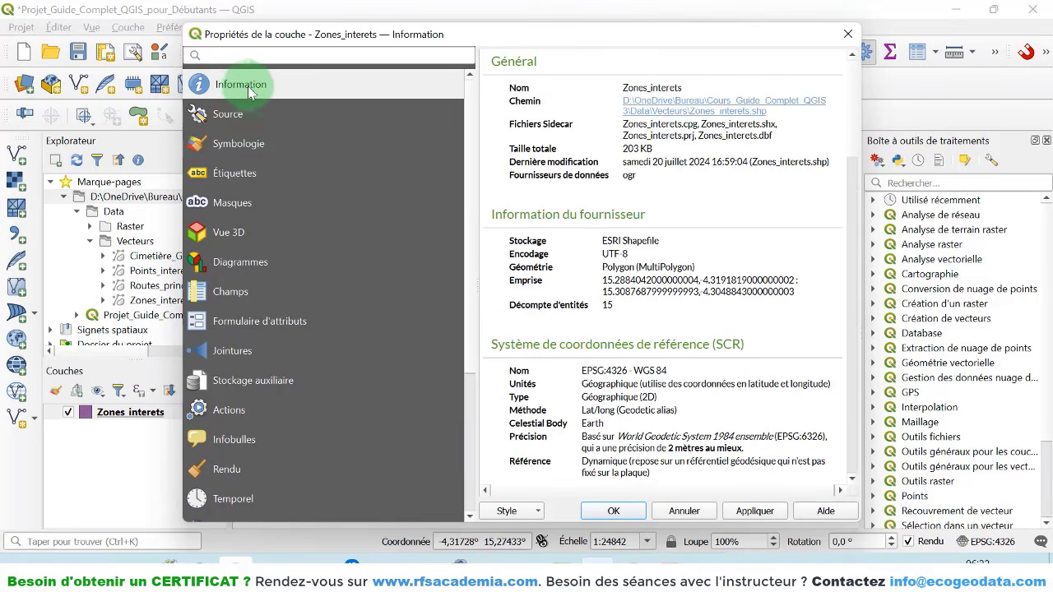
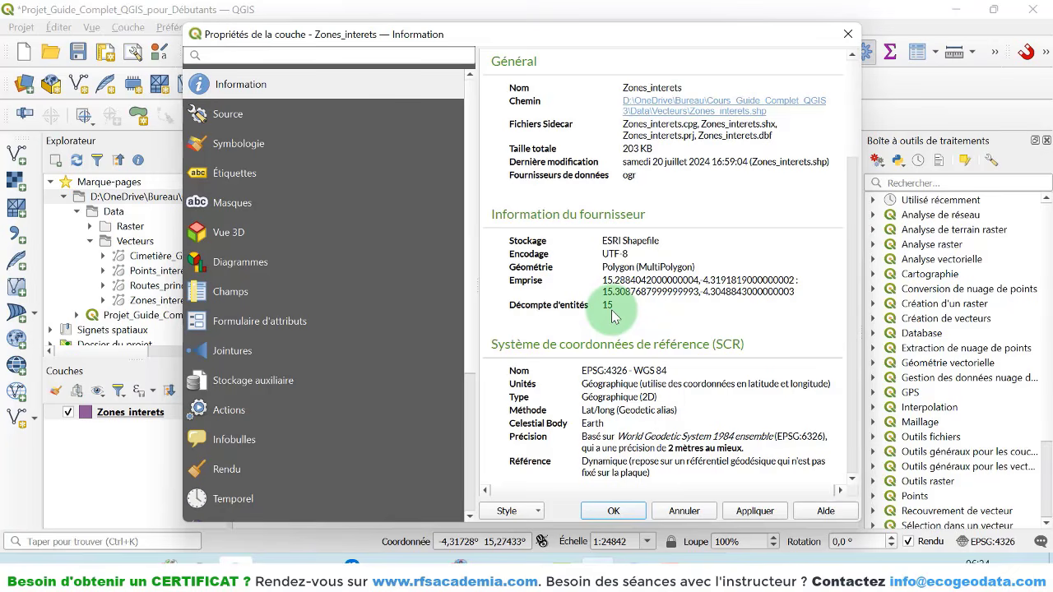
# - Read the Zones_interets layer information from the provider and coordinate system details through Champs to Historique, and close the properties
pyautogui.scroll(-2, 611, 316)
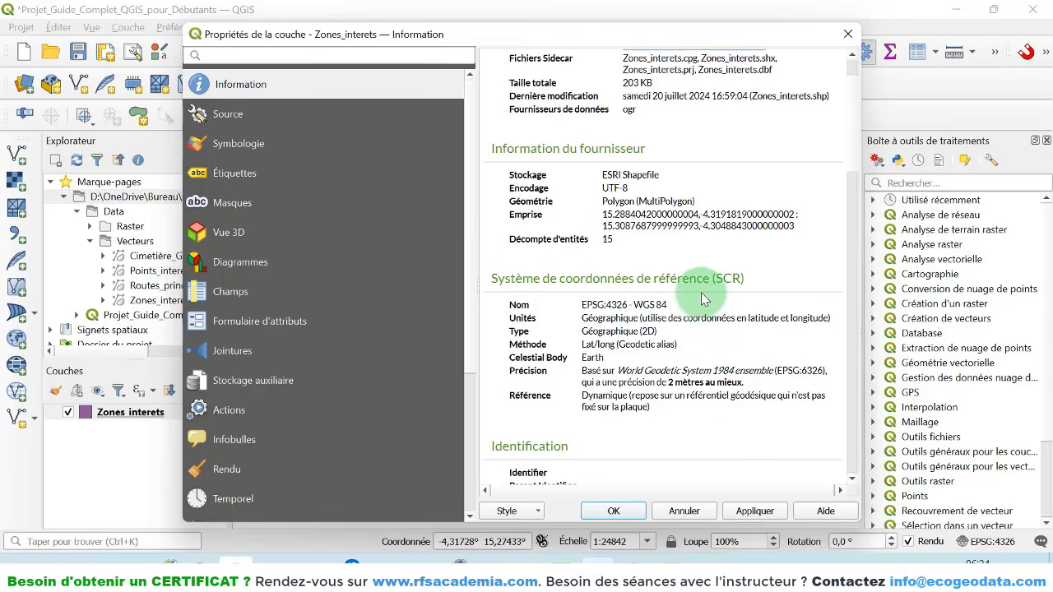
pyautogui.scroll(-2, 707, 310)
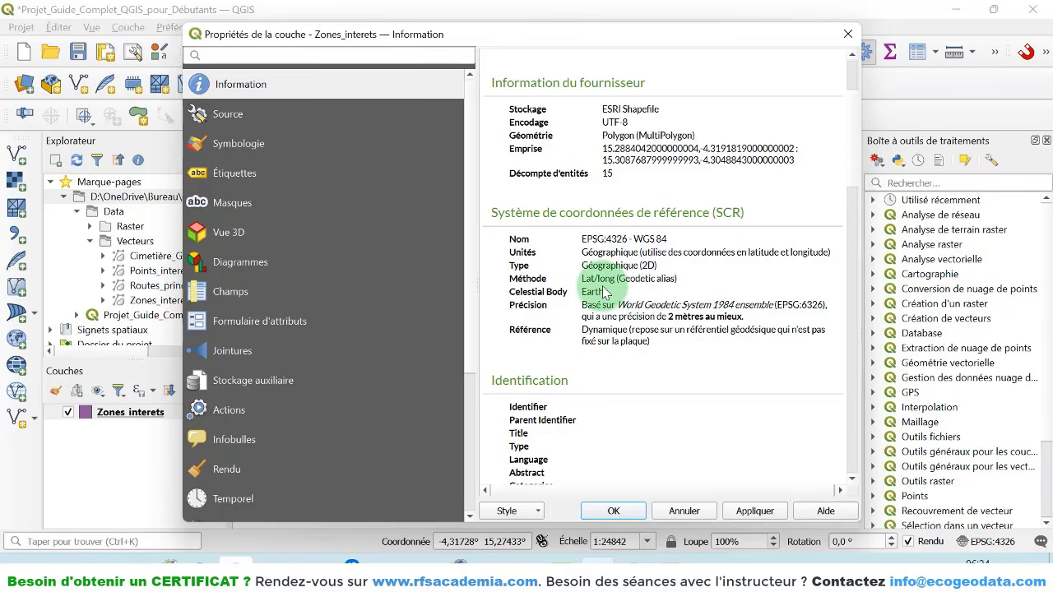
pyautogui.scroll(-5, 635, 339)
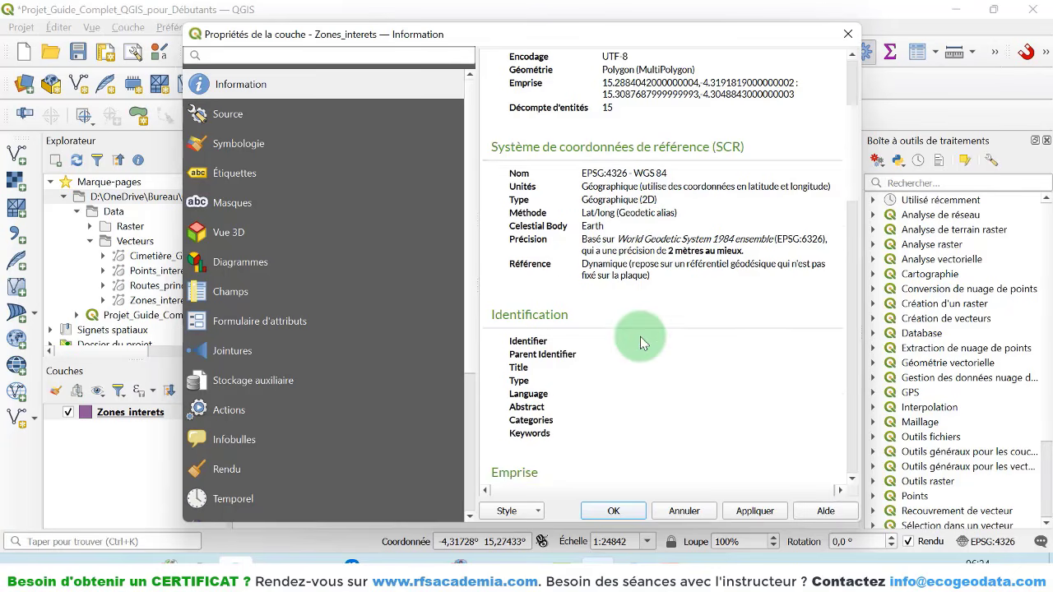
pyautogui.scroll(-10, 643, 343)
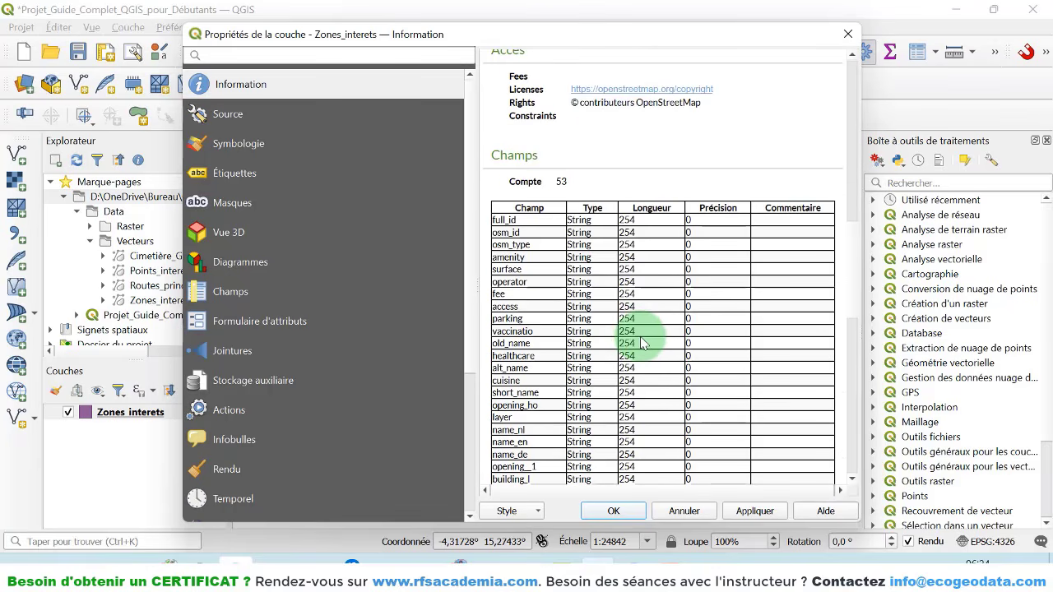
pyautogui.scroll(-7, 612, 229)
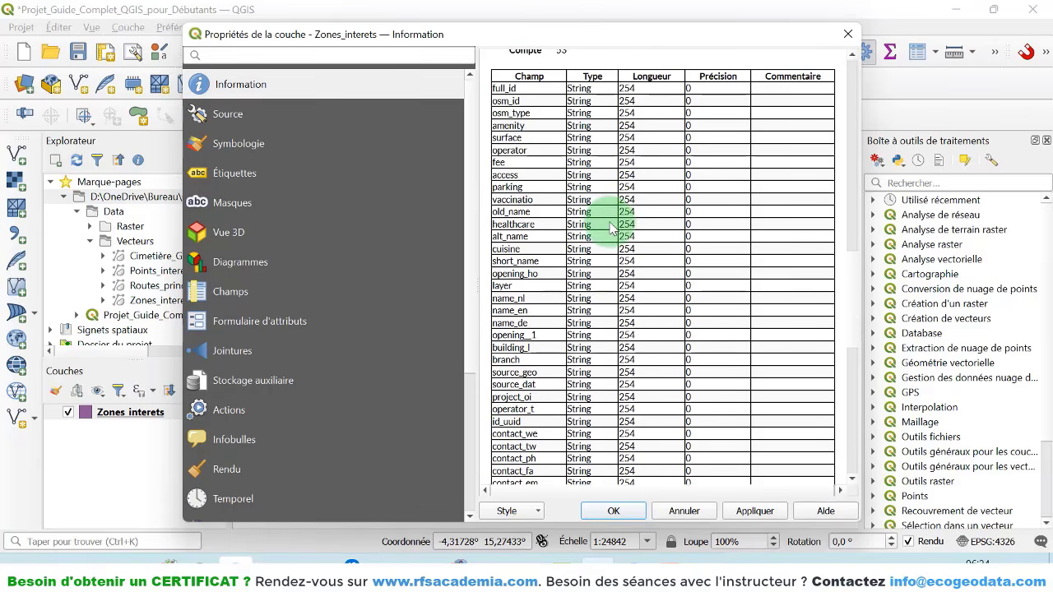
pyautogui.scroll(-12, 613, 229)
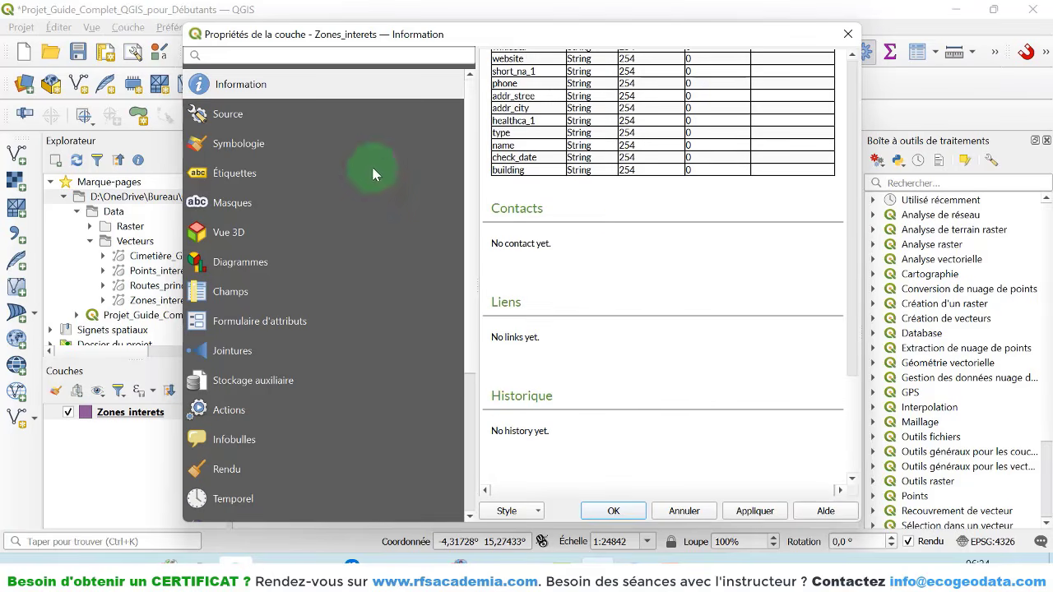
pyautogui.click(847, 34)
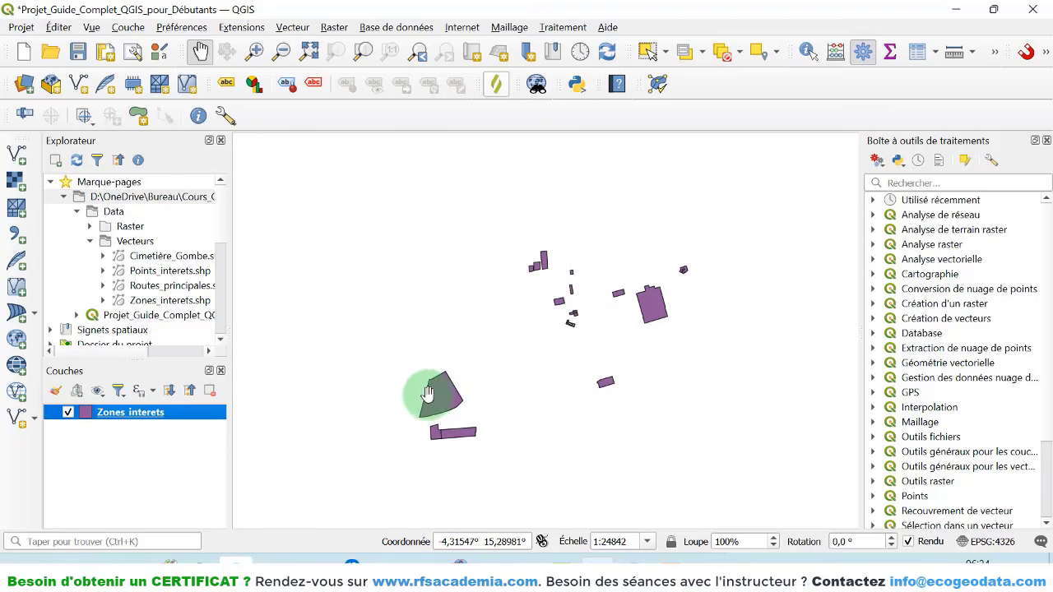
# - Examine the Zones_interets polygons on the map, look through the layer's attribute table and close it
pyautogui.scroll(2, 425, 394)
pyautogui.scroll(-2, 461, 387)
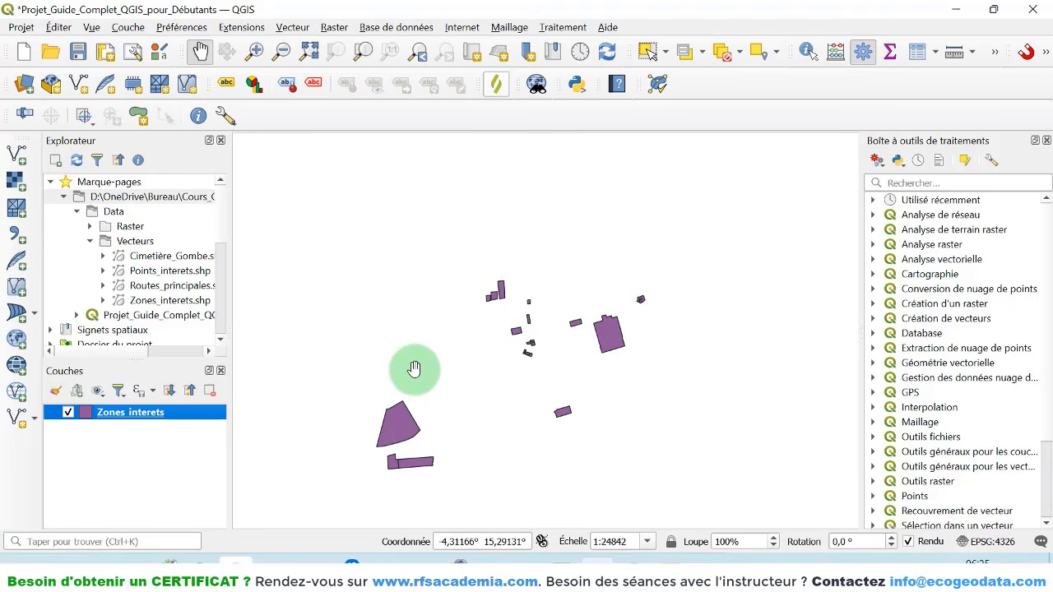
pyautogui.scroll(1, 396, 448)
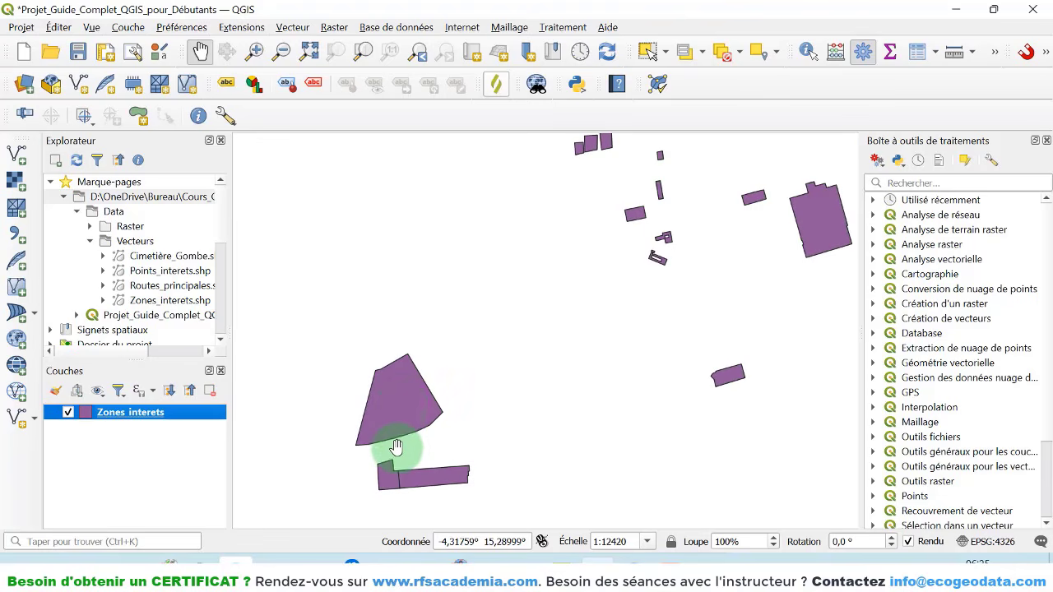
pyautogui.scroll(-1, 669, 254)
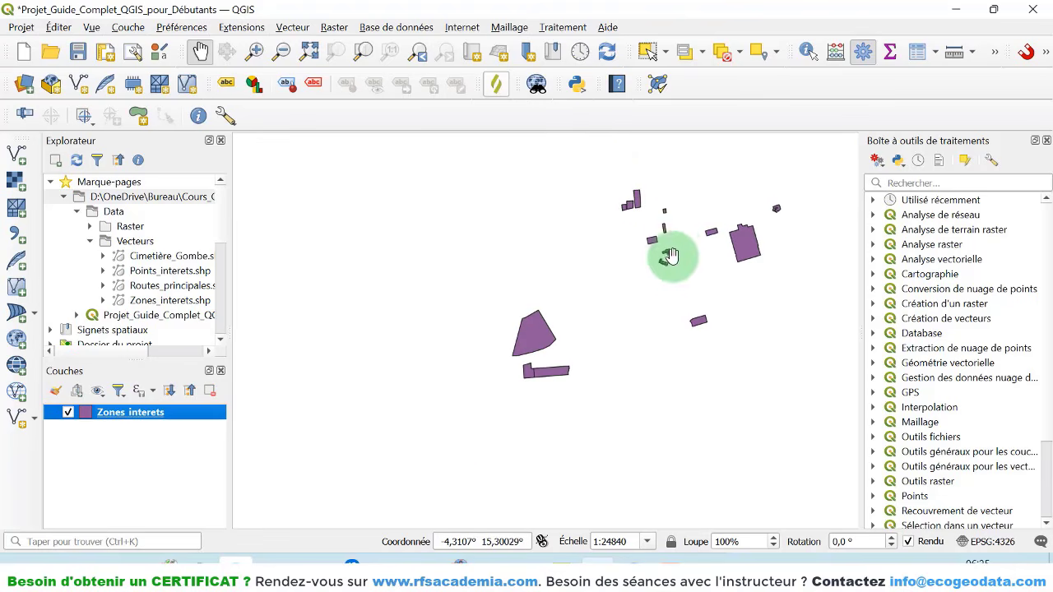
pyautogui.moveTo(693, 261); pyautogui.dragTo(614, 298)
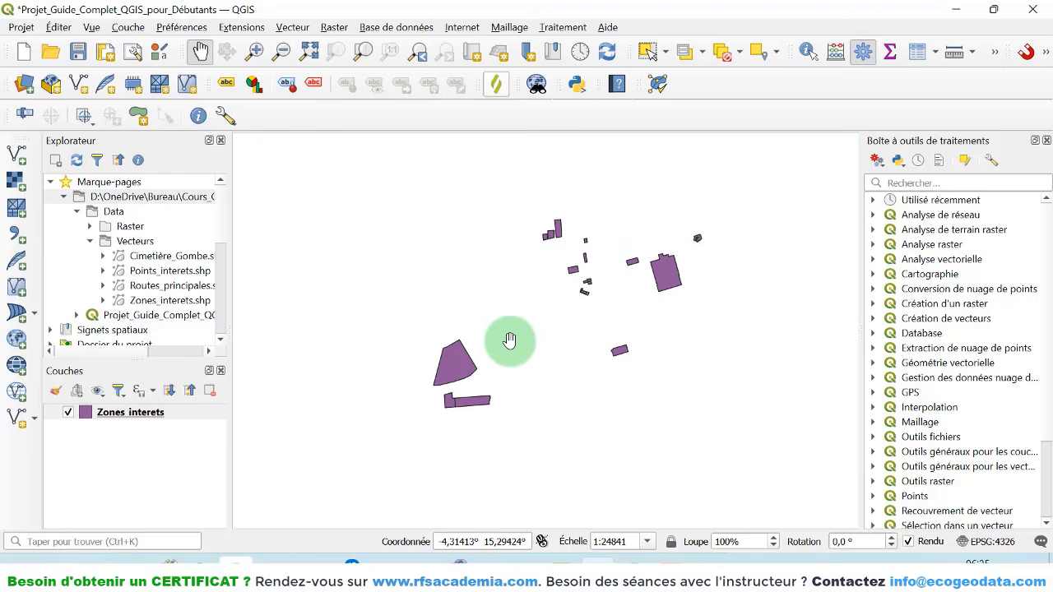
pyautogui.rightClick(136, 419)
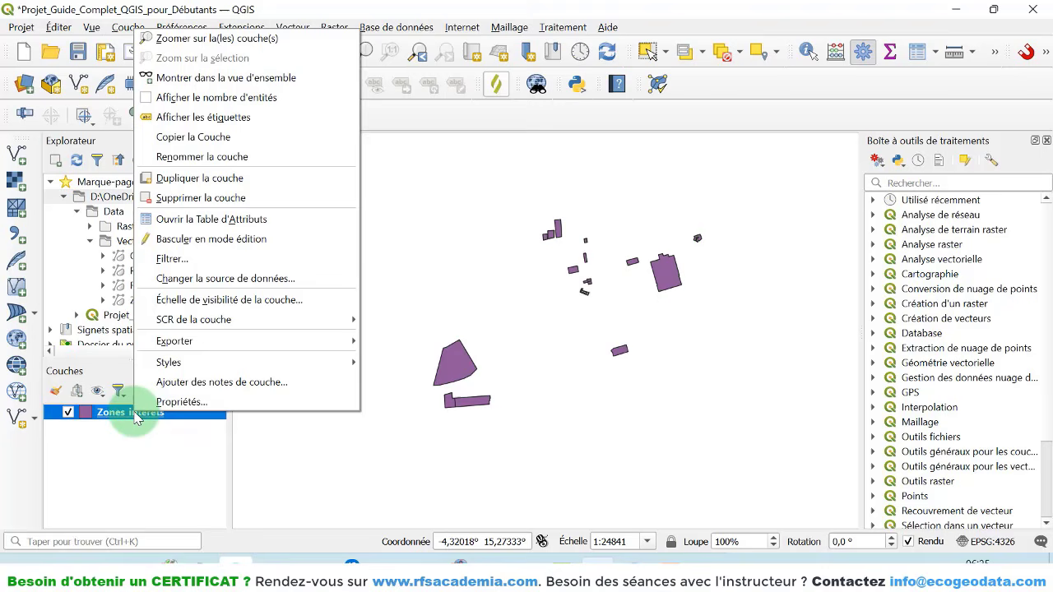
pyautogui.click(218, 224)
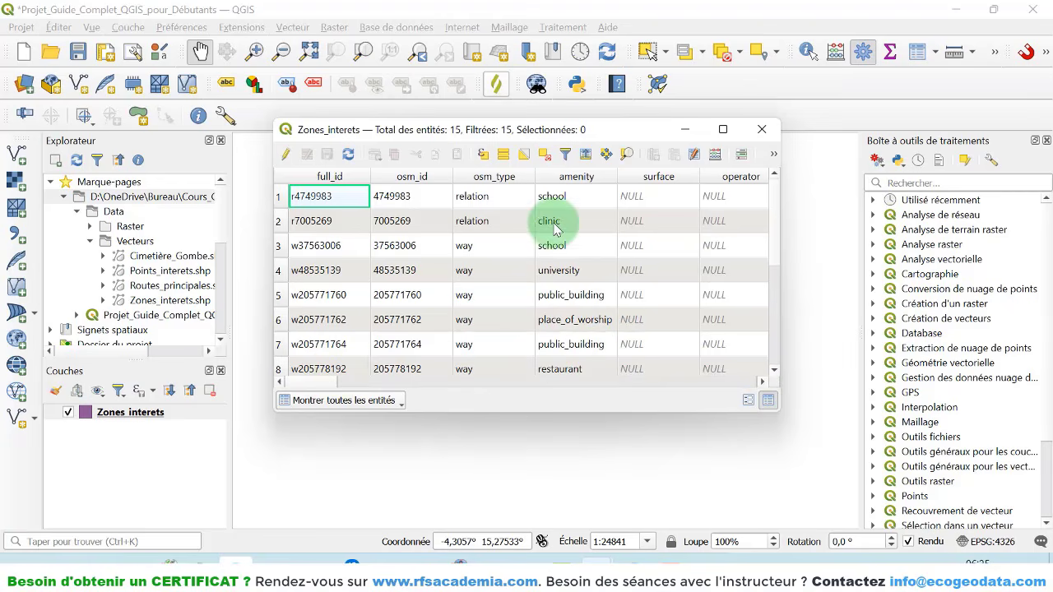
pyautogui.scroll(-3, 552, 223)
pyautogui.scroll(3, 554, 229)
pyautogui.click(762, 129)
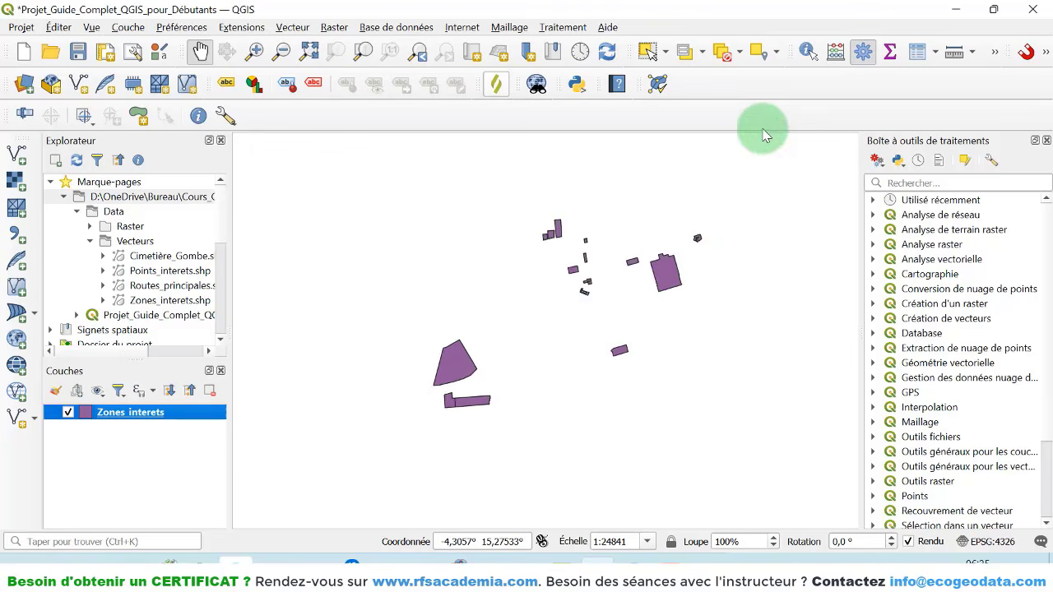
# - Add Points_interets.shp from the bookmarked Vecteurs folder to the map
pyautogui.scroll(1, 450, 359)
pyautogui.moveTo(167, 276); pyautogui.dragTo(477, 305)
pyautogui.moveTo(587, 280); pyautogui.dragTo(489, 318)
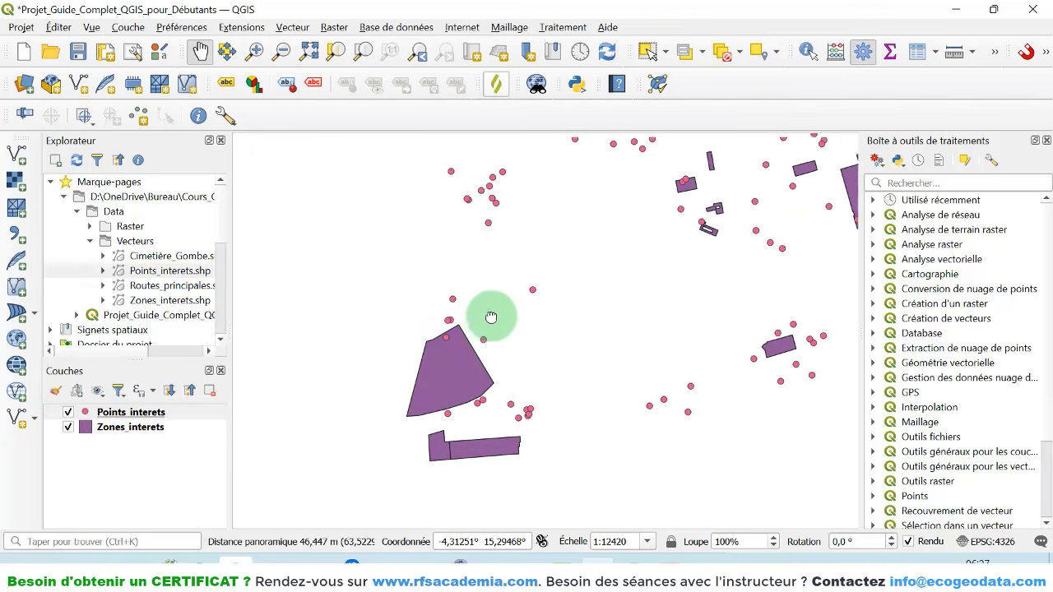
# - Check the geometry type in the Points_interets layer's information and close its properties
pyautogui.rightClick(128, 415)
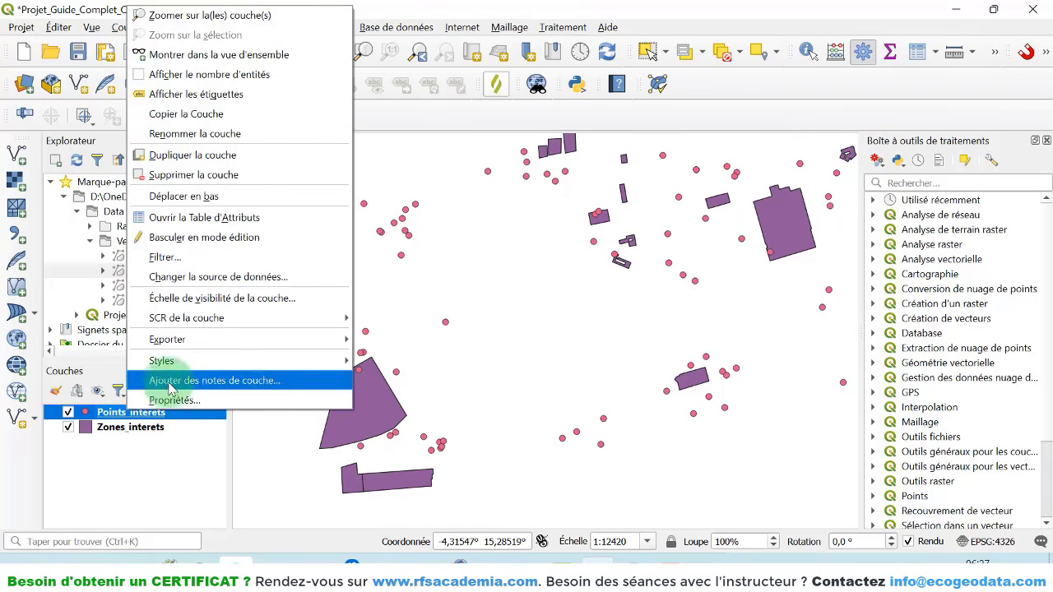
pyautogui.click(171, 399)
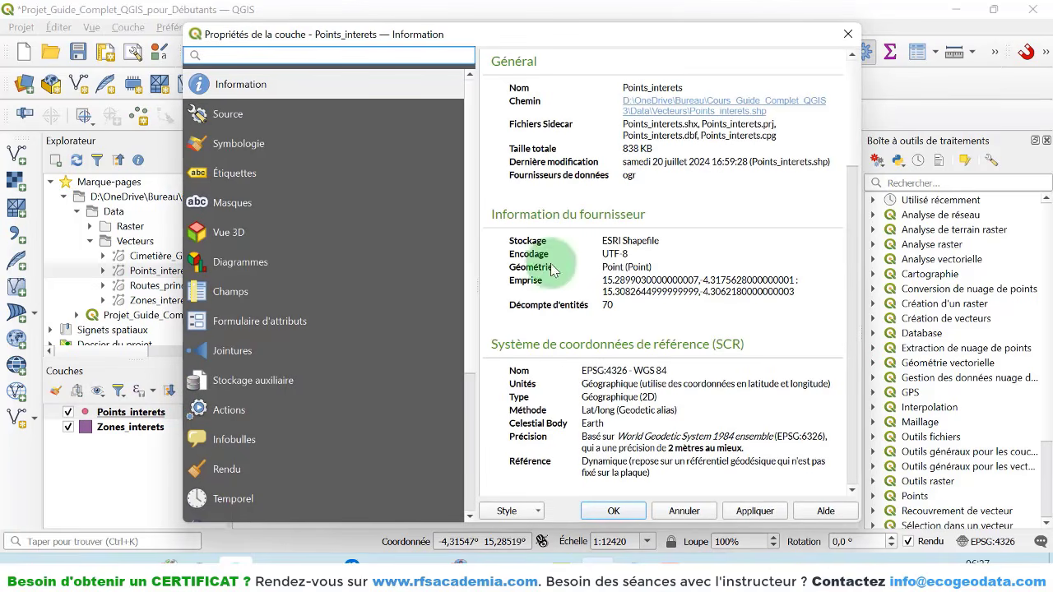
pyautogui.tripleClick(617, 269)
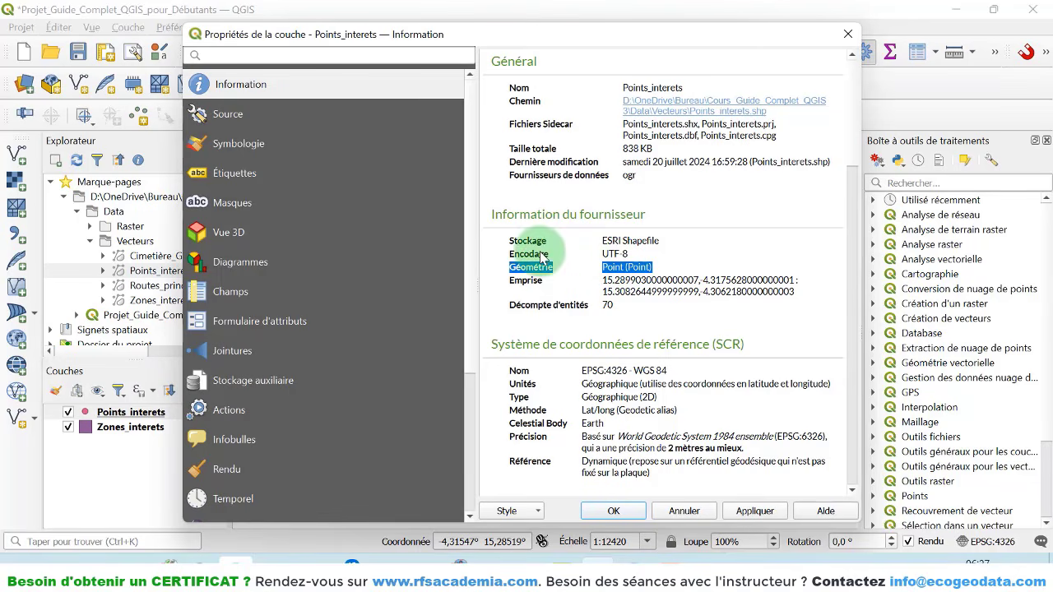
pyautogui.click(847, 33)
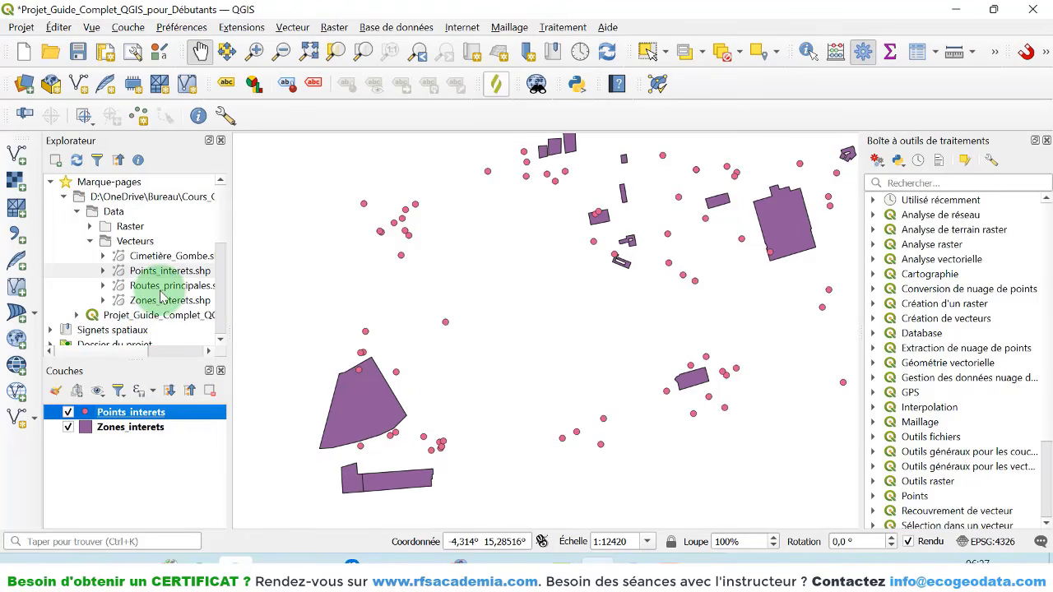
# - Add Routes_principales.shp from the bookmarked Vecteurs folder to the map and open the new layer's properties
pyautogui.moveTo(161, 294); pyautogui.dragTo(470, 307)
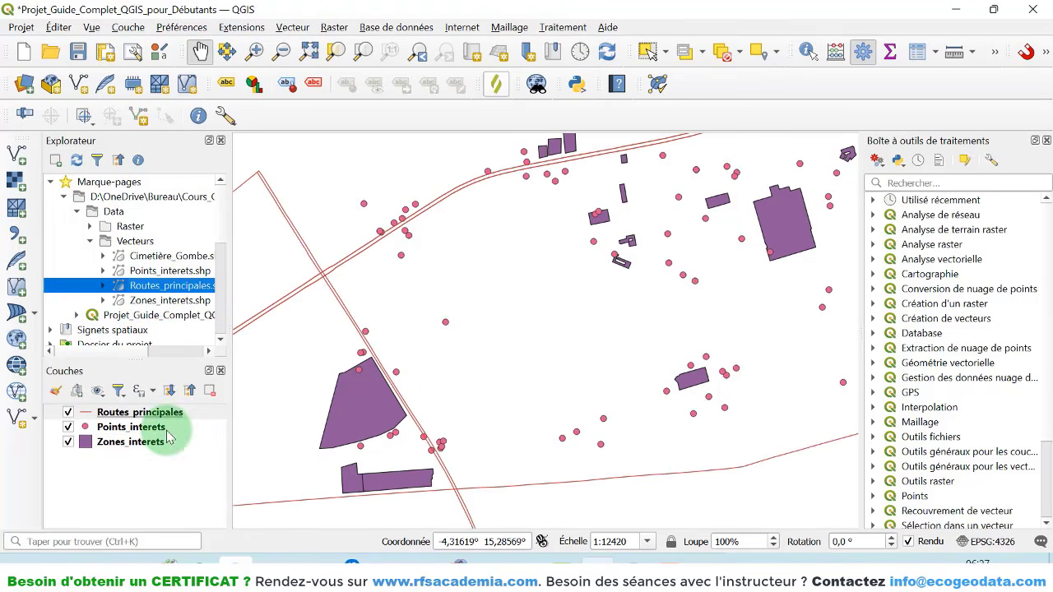
pyautogui.rightClick(128, 418)
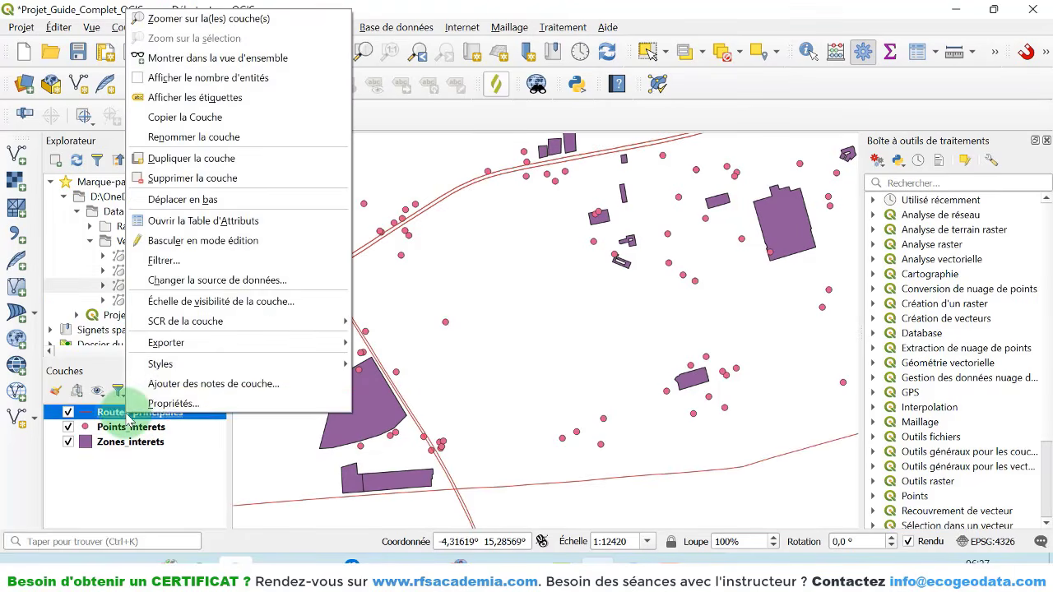
pyautogui.click(157, 405)
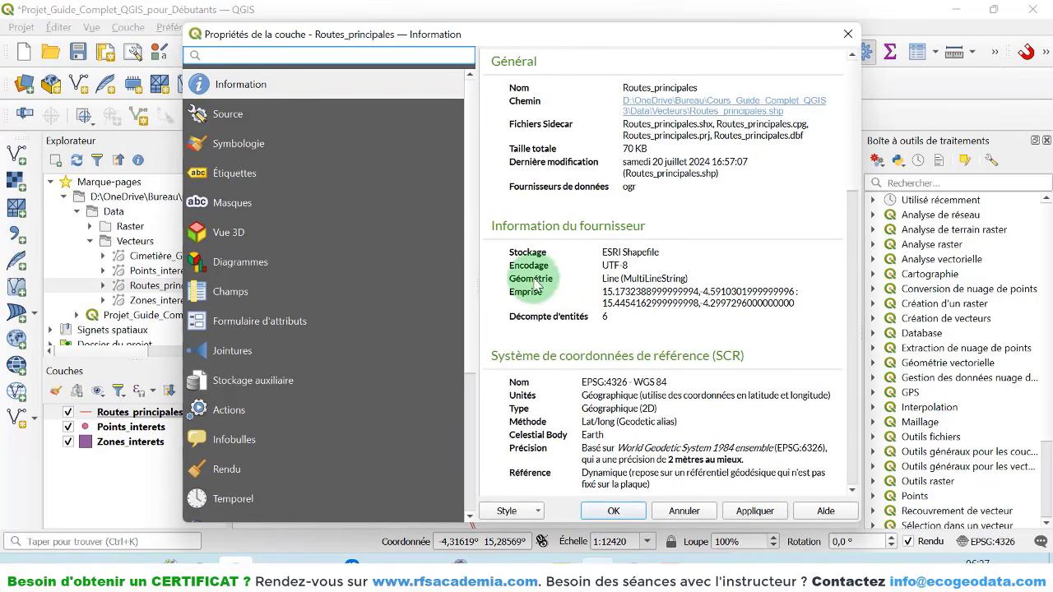
# - Check the geometry type in the Routes_principales layer's information and close its properties
pyautogui.moveTo(508, 279); pyautogui.dragTo(691, 280)
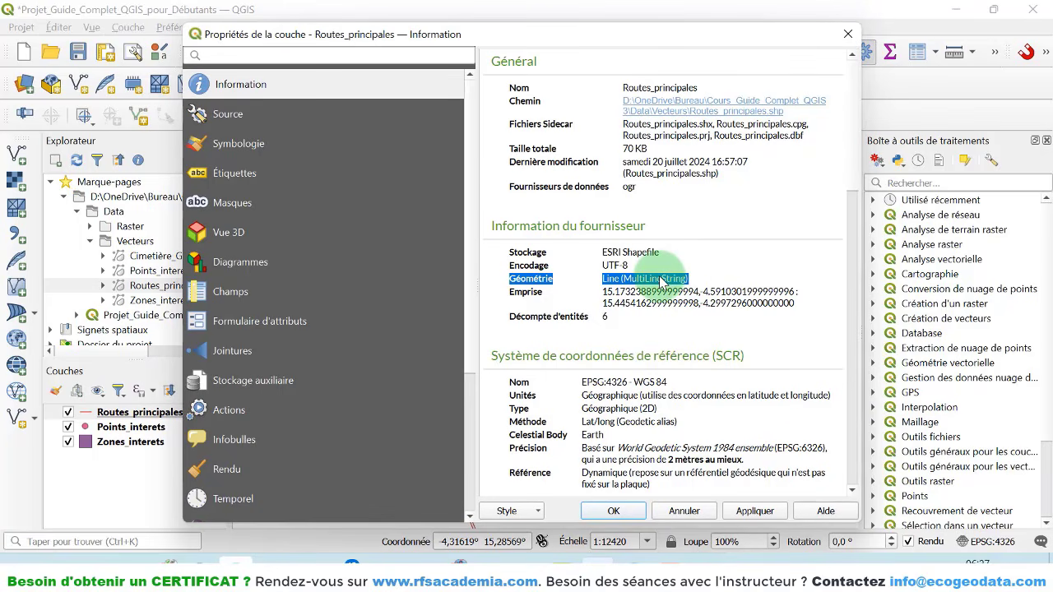
pyautogui.click(704, 513)
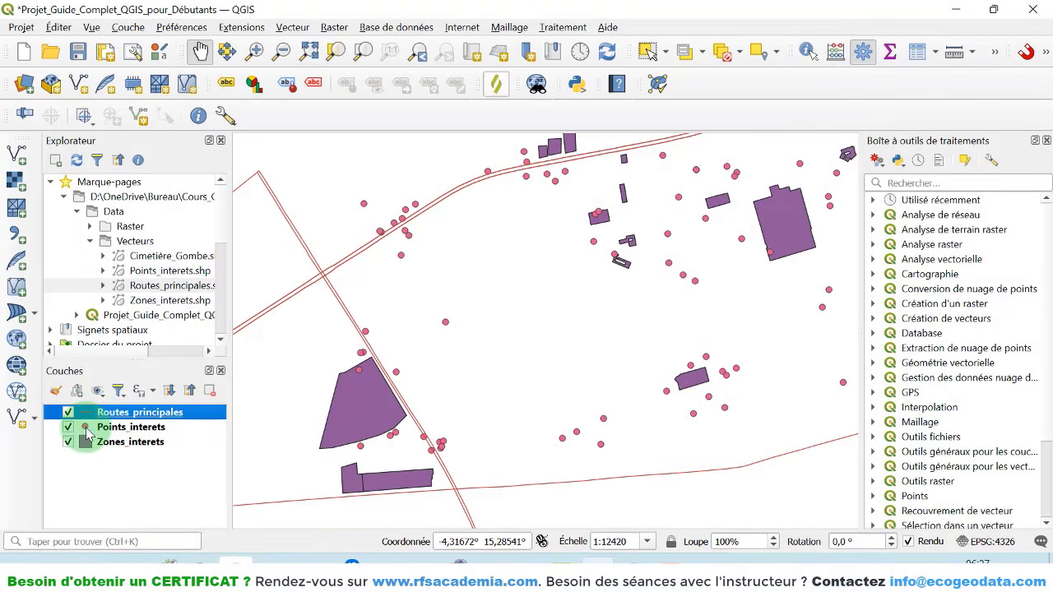
# - Hide the Routes_principales and Points_interets layers so that only Zones_interets is displayed on the map
pyautogui.click(68, 413)
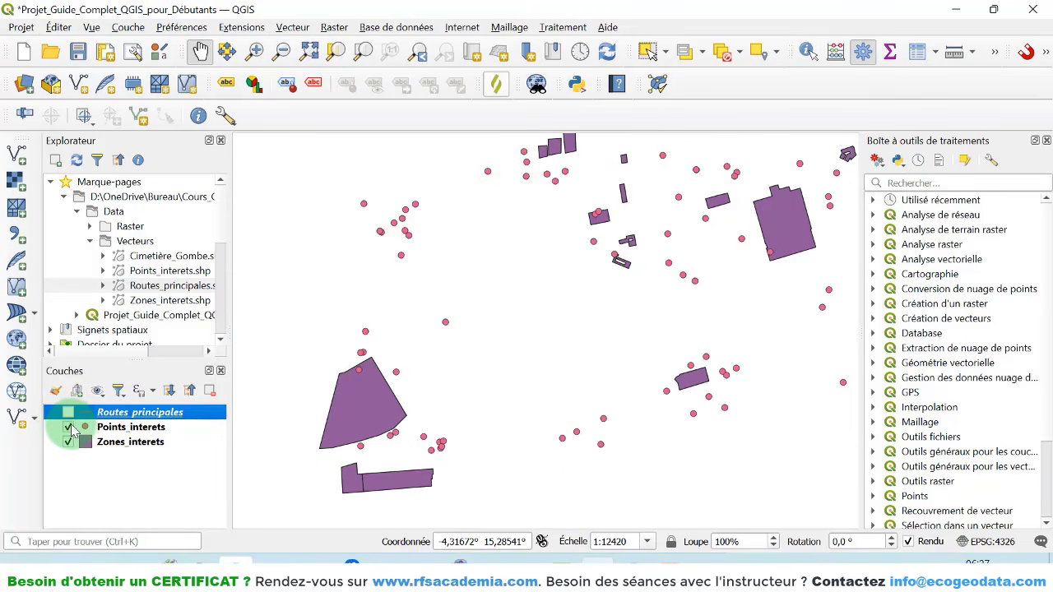
pyautogui.click(67, 427)
pyautogui.click(115, 444)
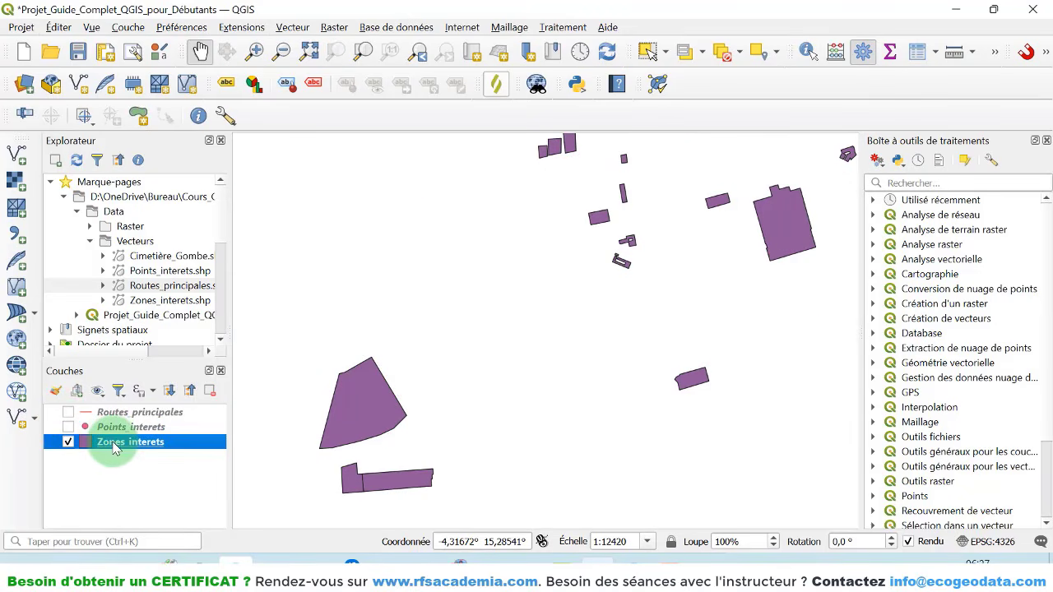
pyautogui.moveTo(304, 421); pyautogui.dragTo(283, 456)
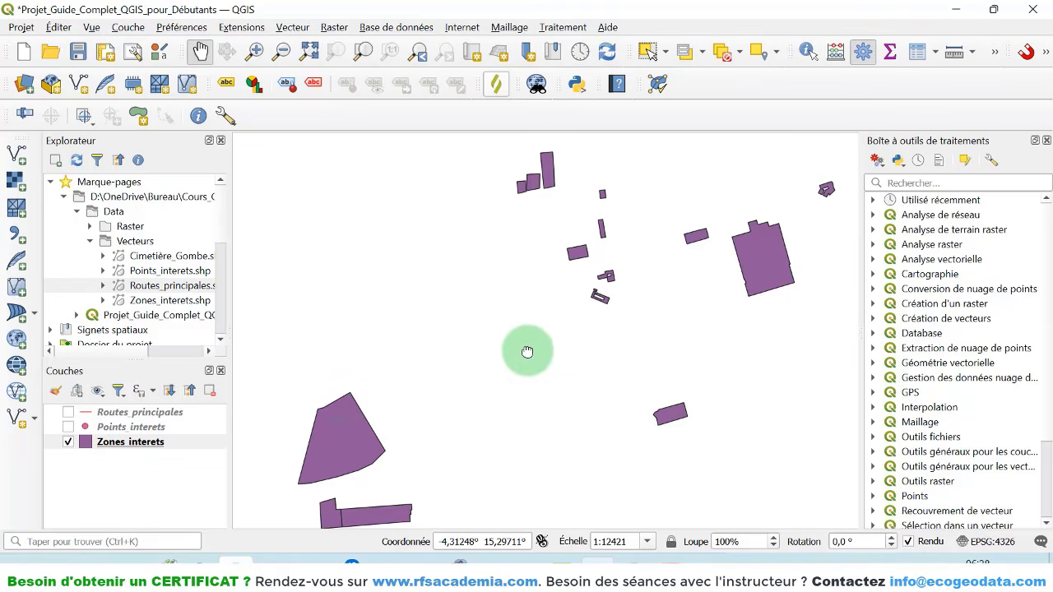
pyautogui.moveTo(526, 351); pyautogui.dragTo(526, 342)
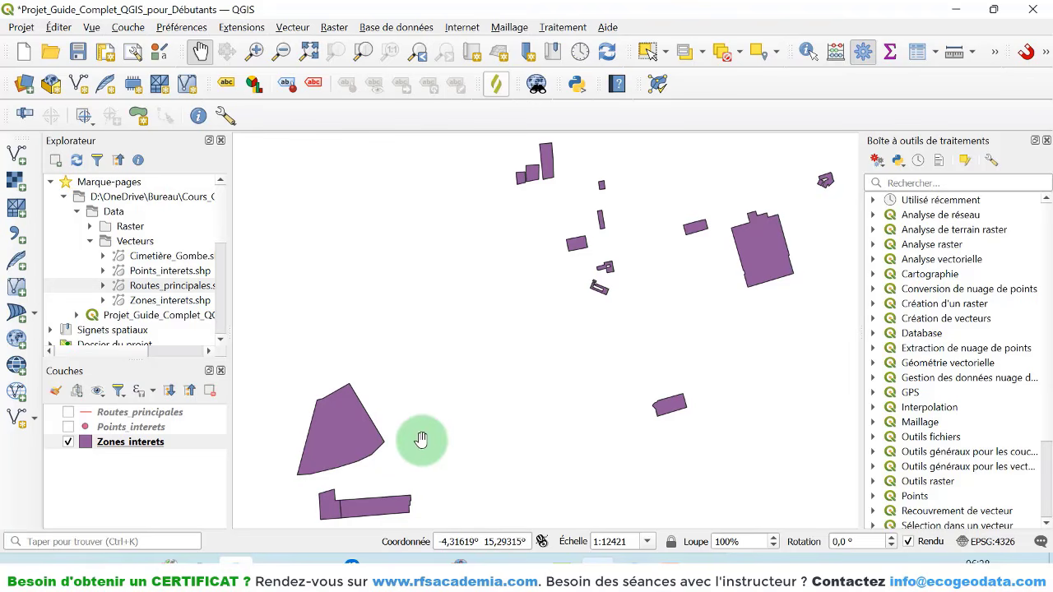
# - Open the symbology properties of the Zones_interets layer and display its simple fill settings
pyautogui.rightClick(134, 445)
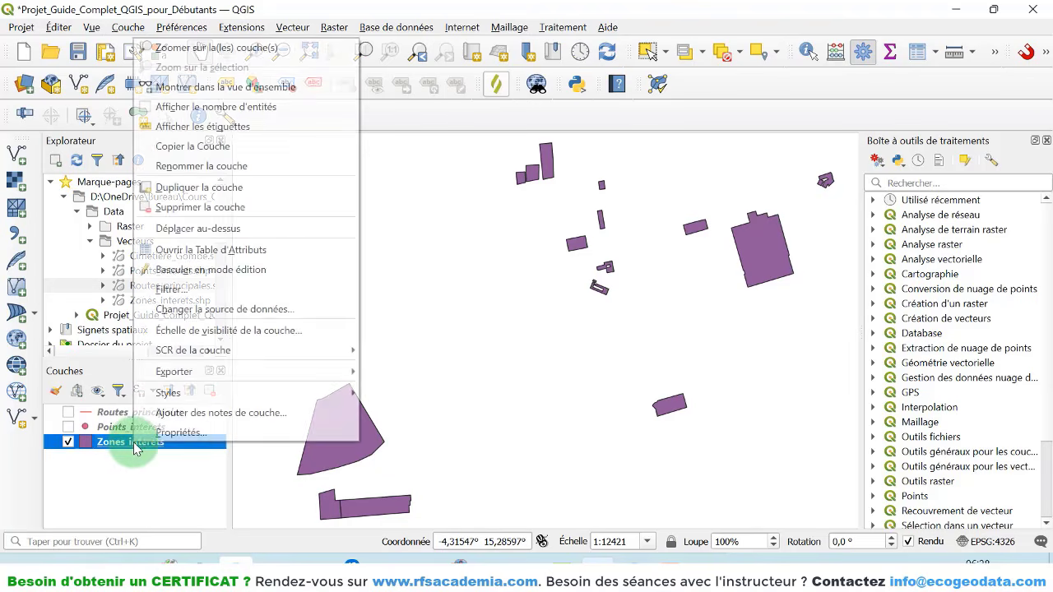
pyautogui.click(167, 436)
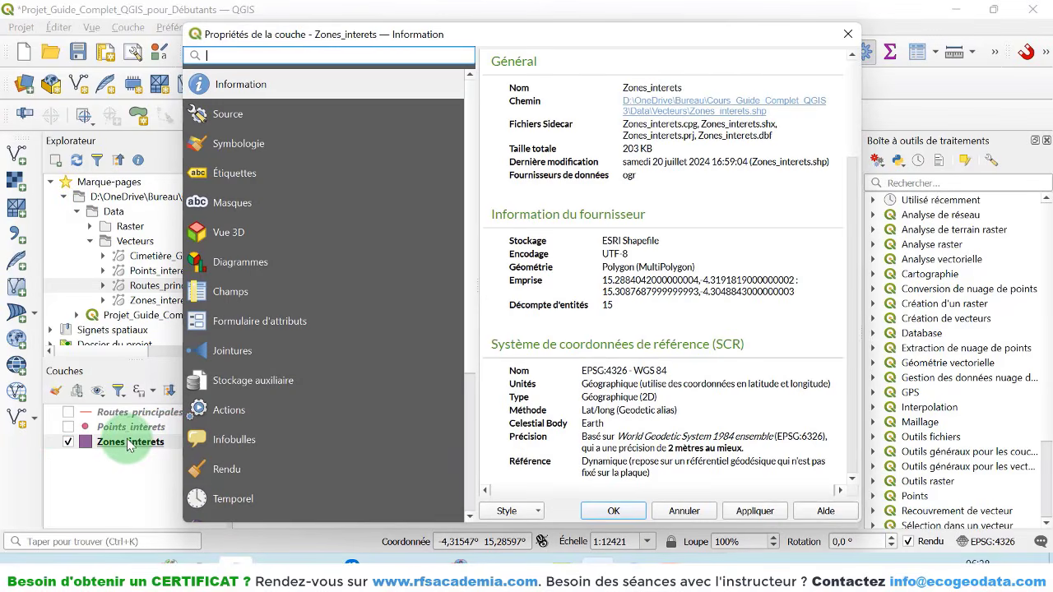
pyautogui.click(239, 146)
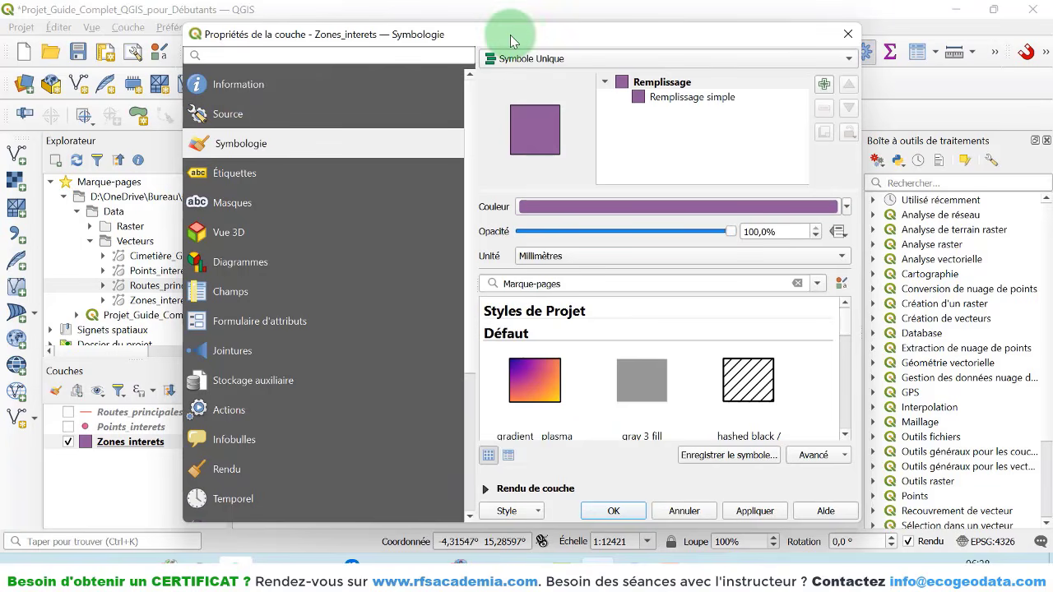
pyautogui.moveTo(512, 34); pyautogui.dragTo(383, 53)
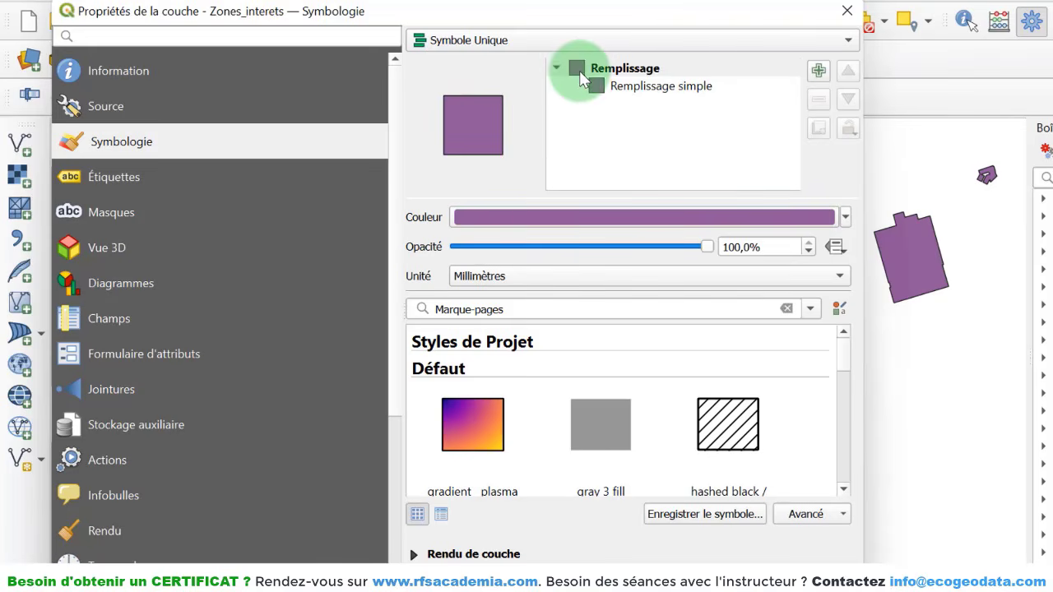
pyautogui.click(646, 87)
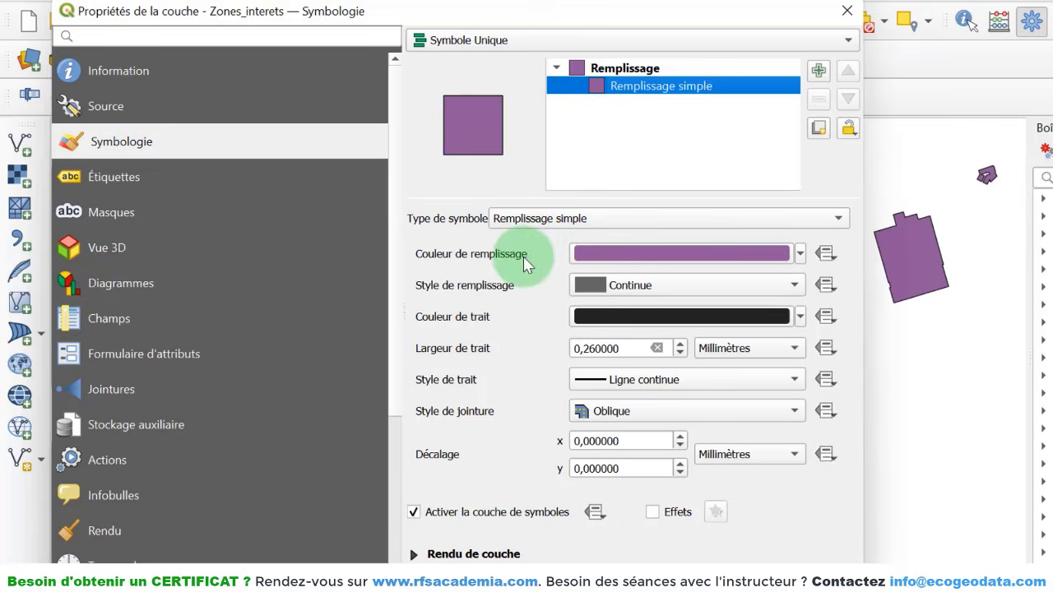
# - Set the fill colour of the Zones_interets polygons to the standard orange
pyautogui.click(800, 254)
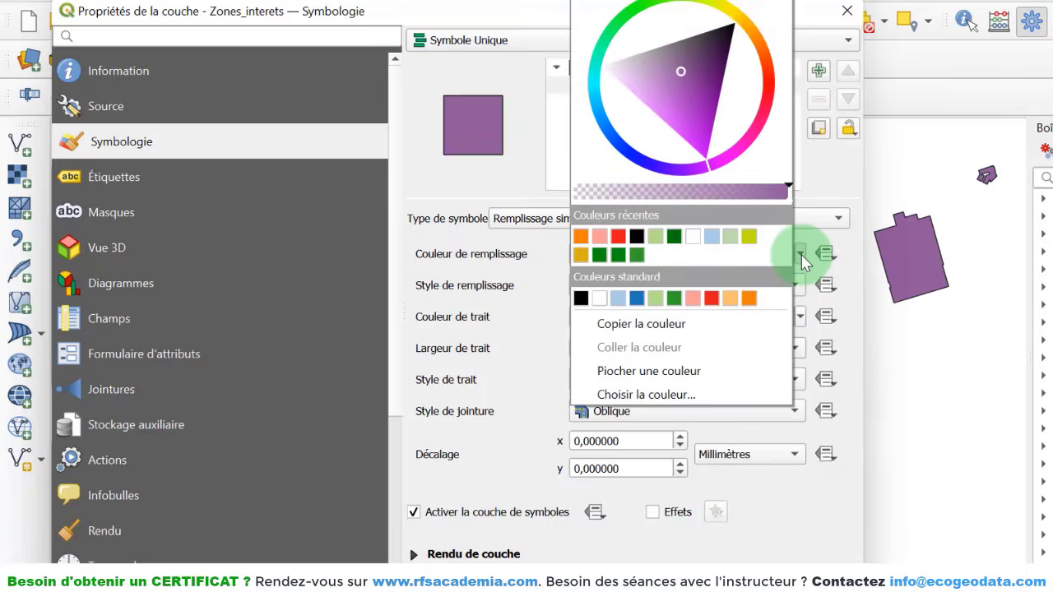
pyautogui.click(744, 296)
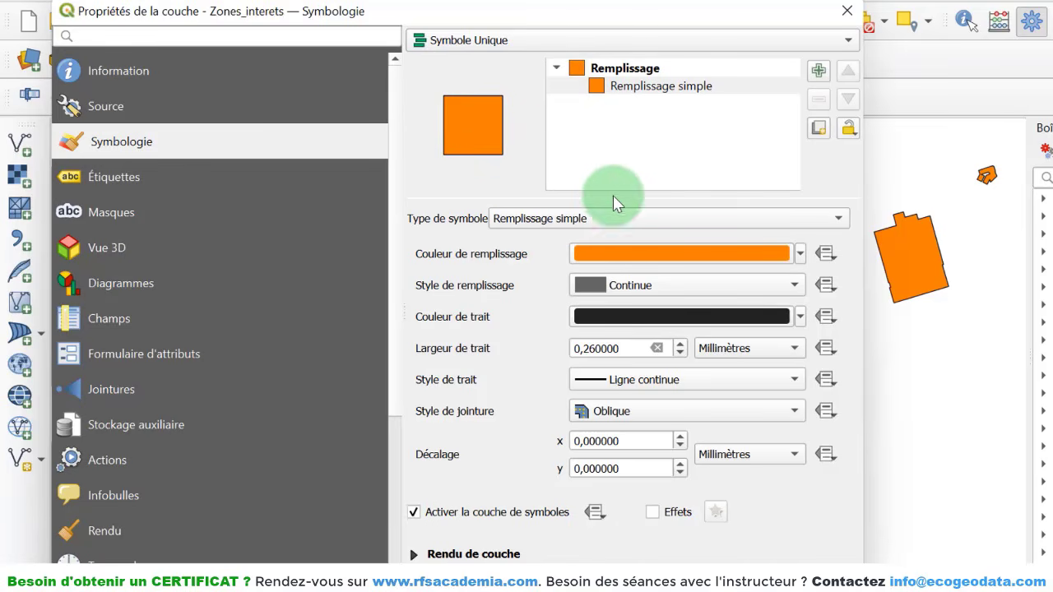
# - Choose a custom light grey as the fill colour of Zones_interets and apply it to the map
pyautogui.click(799, 254)
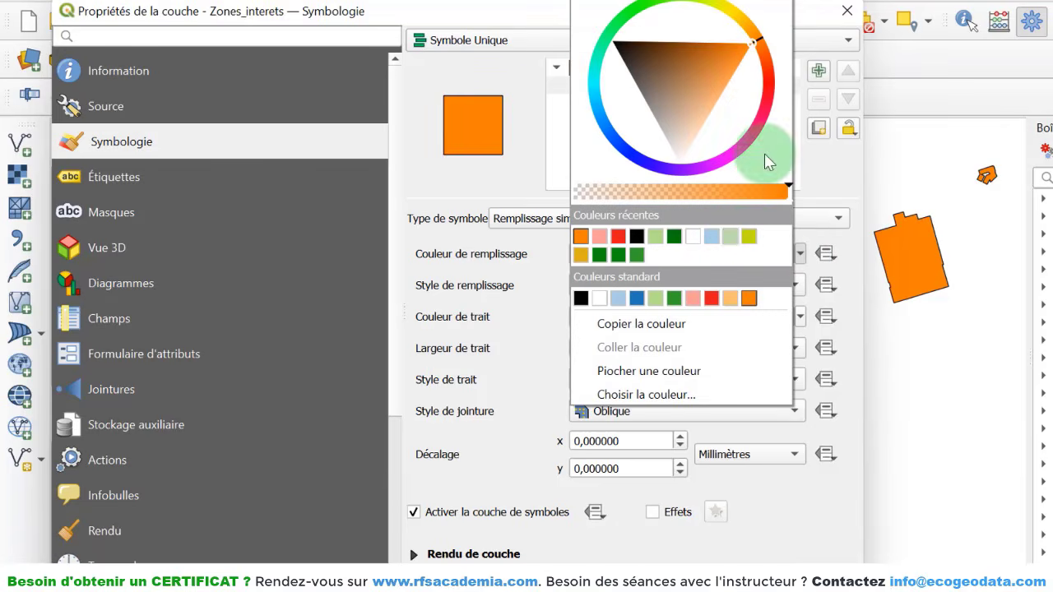
pyautogui.click(736, 18)
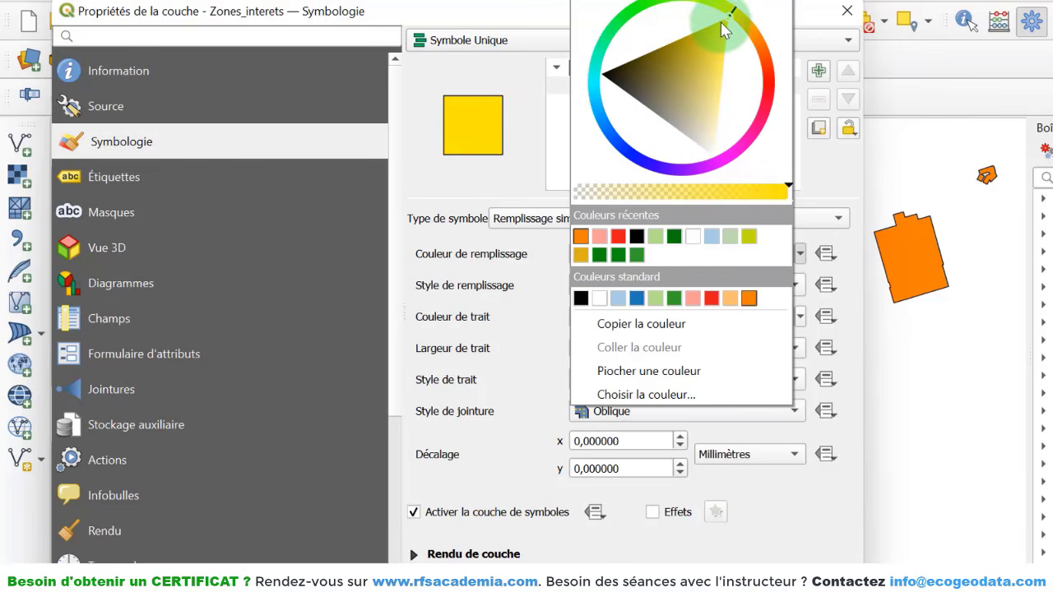
pyautogui.moveTo(719, 41)
pyautogui.mouseDown()
pyautogui.moveTo(701, 45)
pyautogui.moveTo(711, 52)
pyautogui.moveTo(686, 74)
pyautogui.moveTo(698, 87)
pyautogui.moveTo(652, 91)
pyautogui.moveTo(646, 67)
pyautogui.moveTo(718, 128)
pyautogui.moveTo(758, 113)
pyautogui.moveTo(687, 147)
pyautogui.moveTo(689, 156)
pyautogui.mouseUp()
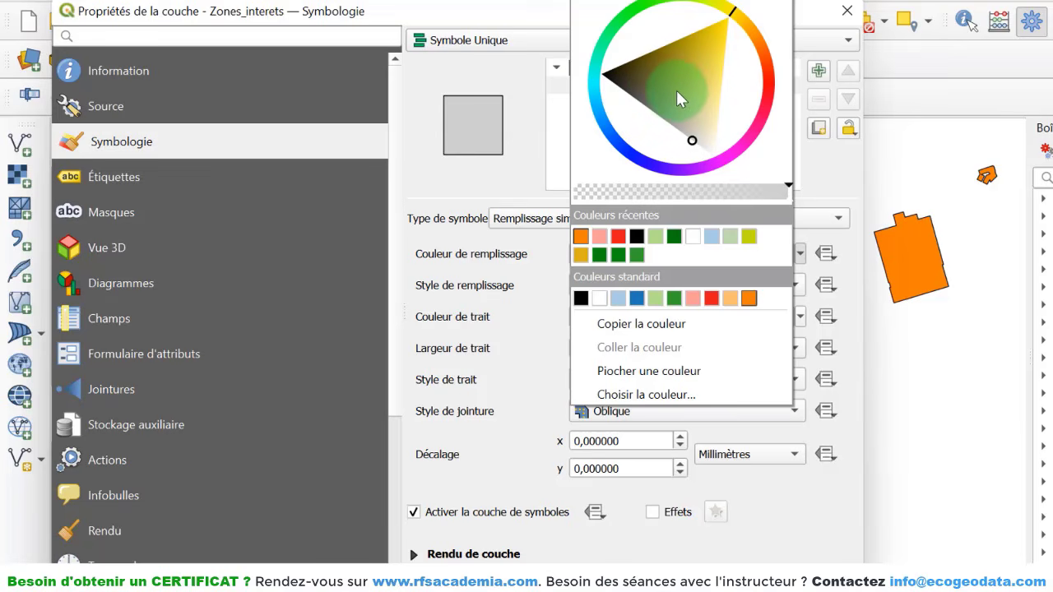
pyautogui.click(563, 297)
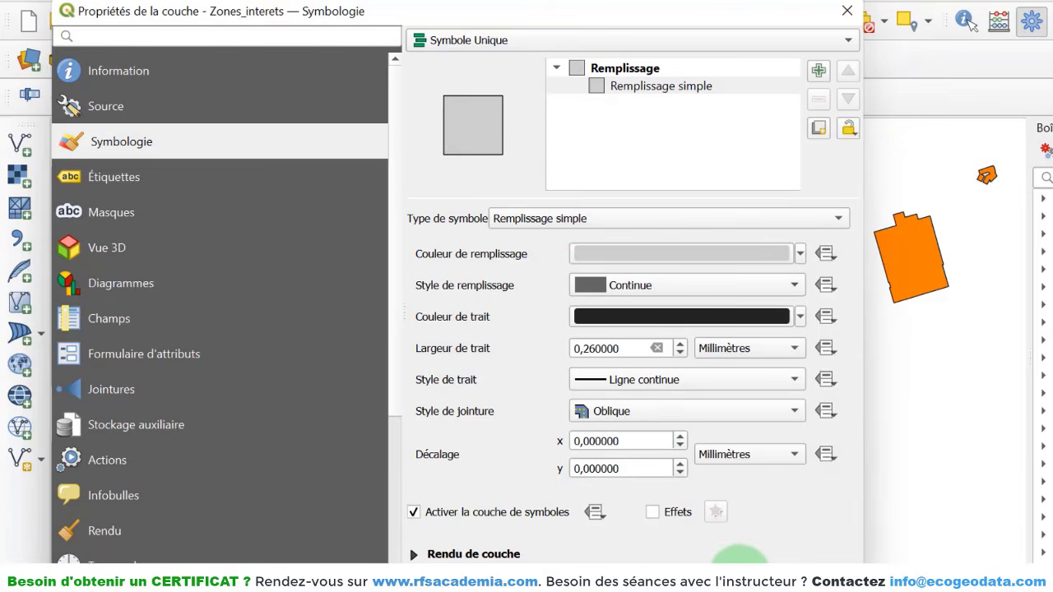
pyautogui.click(739, 573)
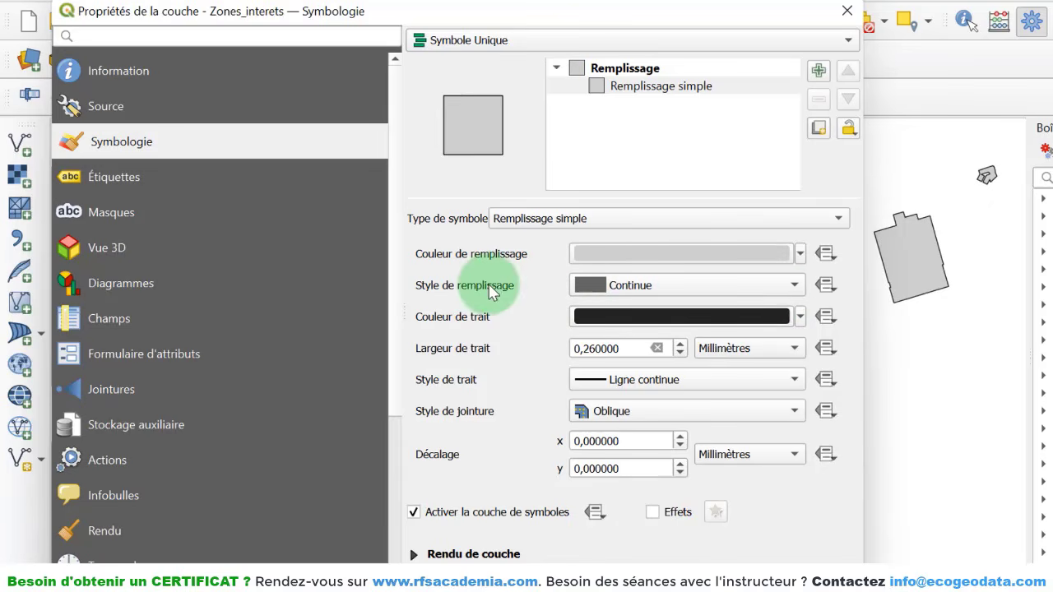
# - Set the fill style of Zones_interets to Pas de remplissage and apply it
pyautogui.click(781, 284)
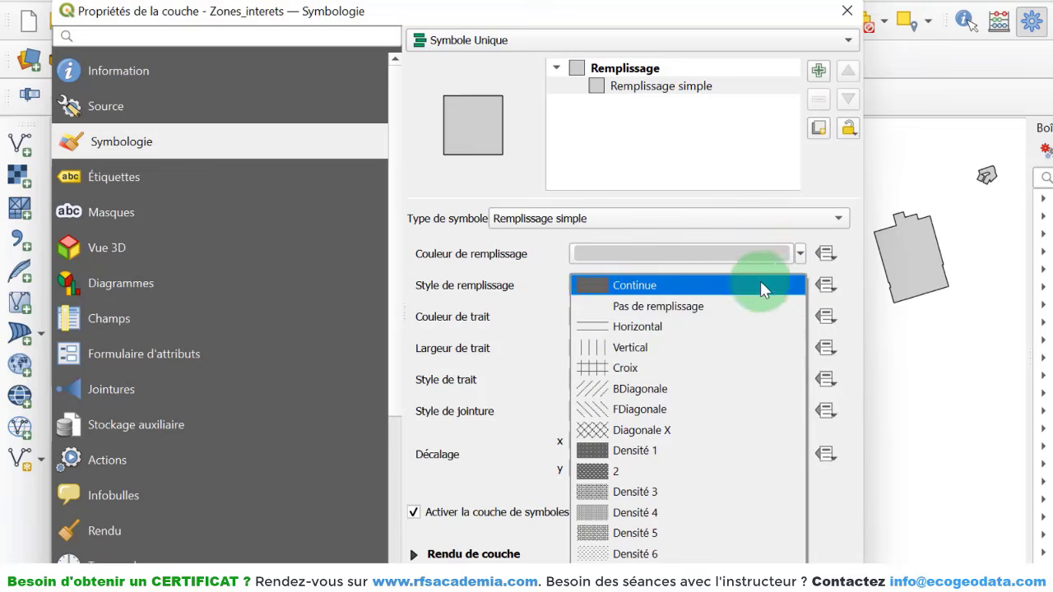
pyautogui.click(658, 307)
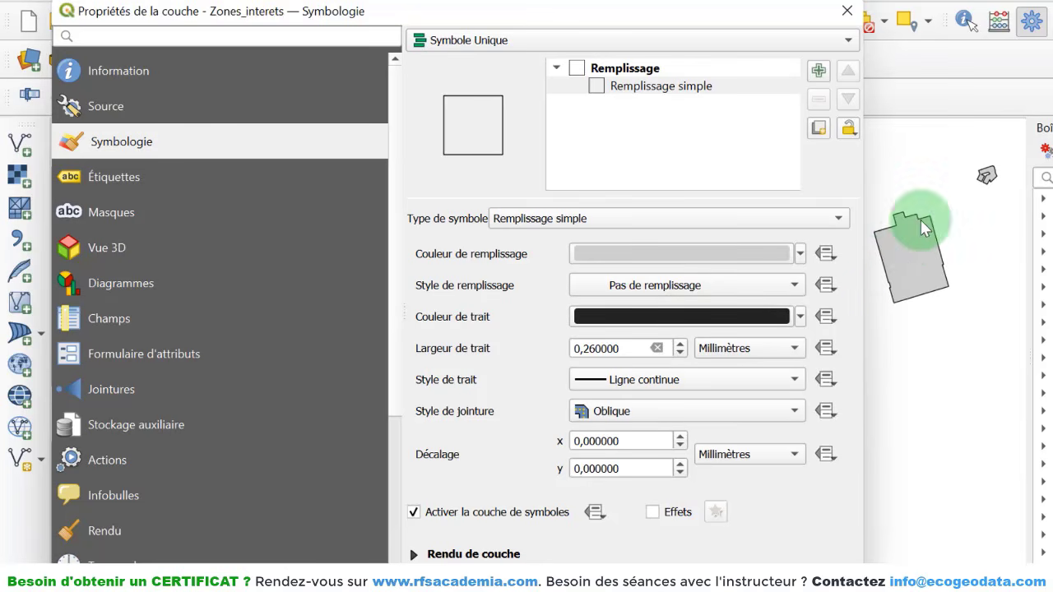
pyautogui.click(749, 581)
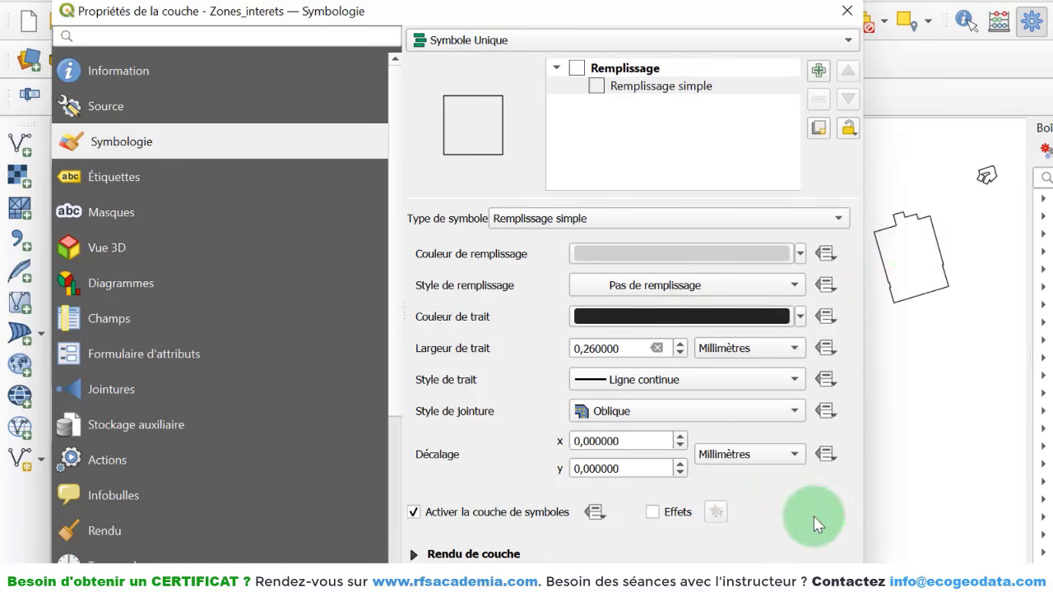
# - Set the fill style of Zones_interets to Densité 1 and apply it
pyautogui.click(750, 284)
pyautogui.click(635, 428)
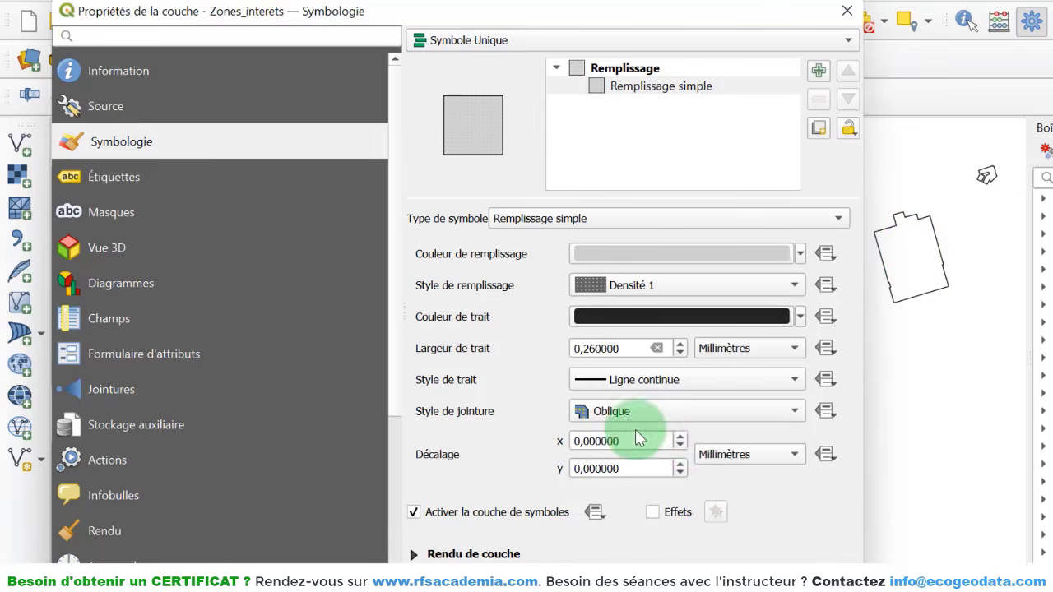
pyautogui.click(763, 557)
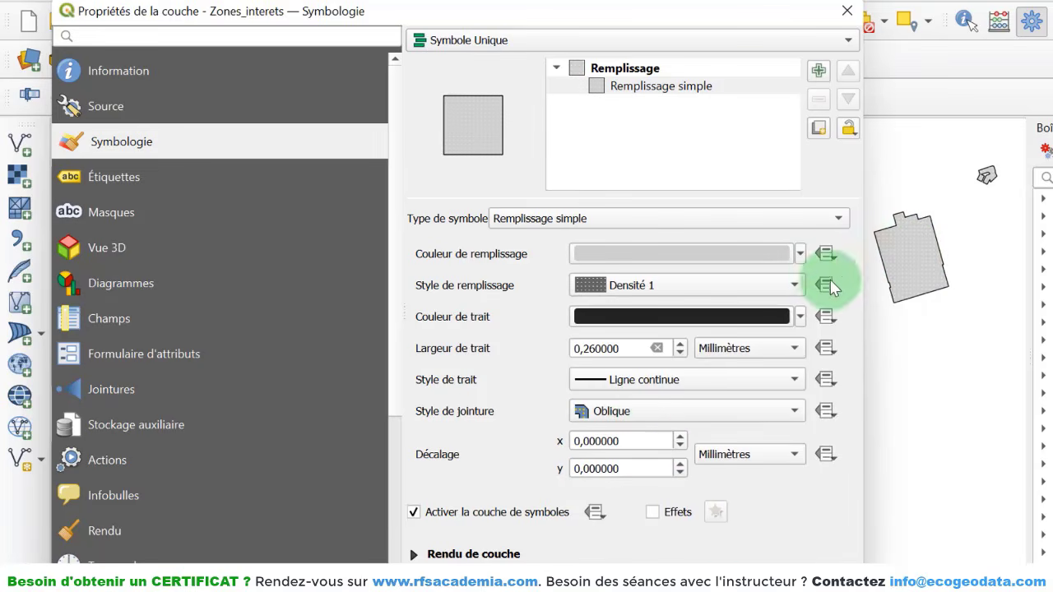
# - Set the fill style of Zones_interets to Diagonale X and apply it
pyautogui.click(794, 285)
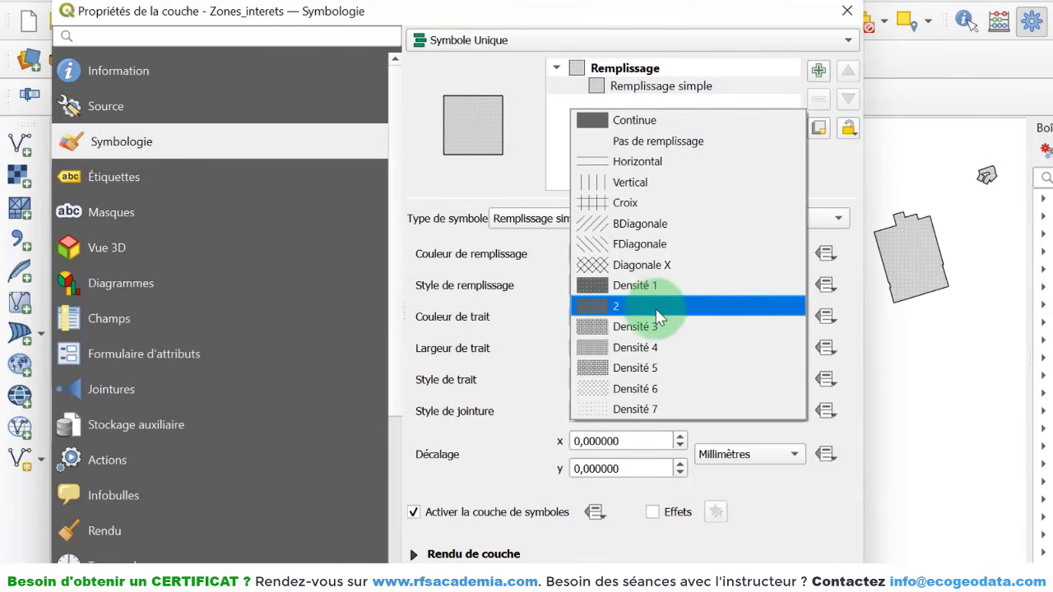
pyautogui.click(641, 265)
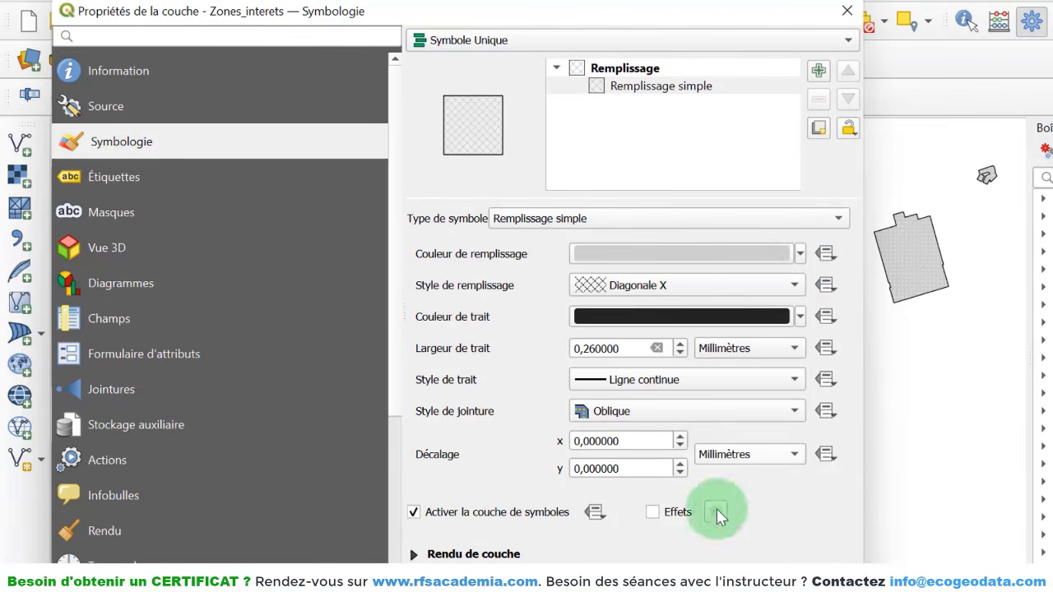
pyautogui.click(719, 559)
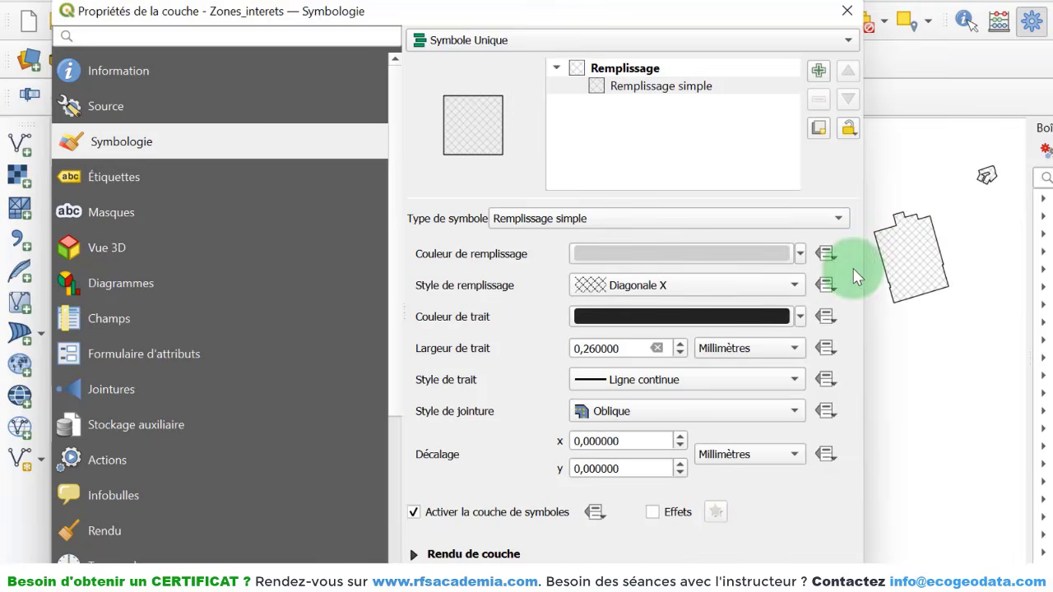
# - Set the fill style of Zones_interets back to Continue
pyautogui.click(794, 282)
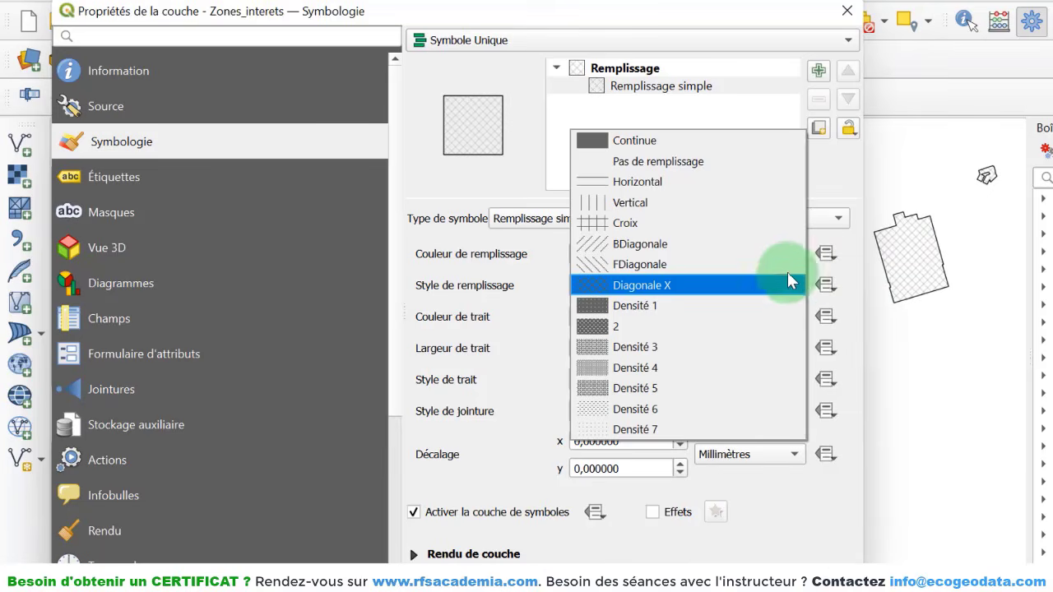
pyautogui.click(740, 145)
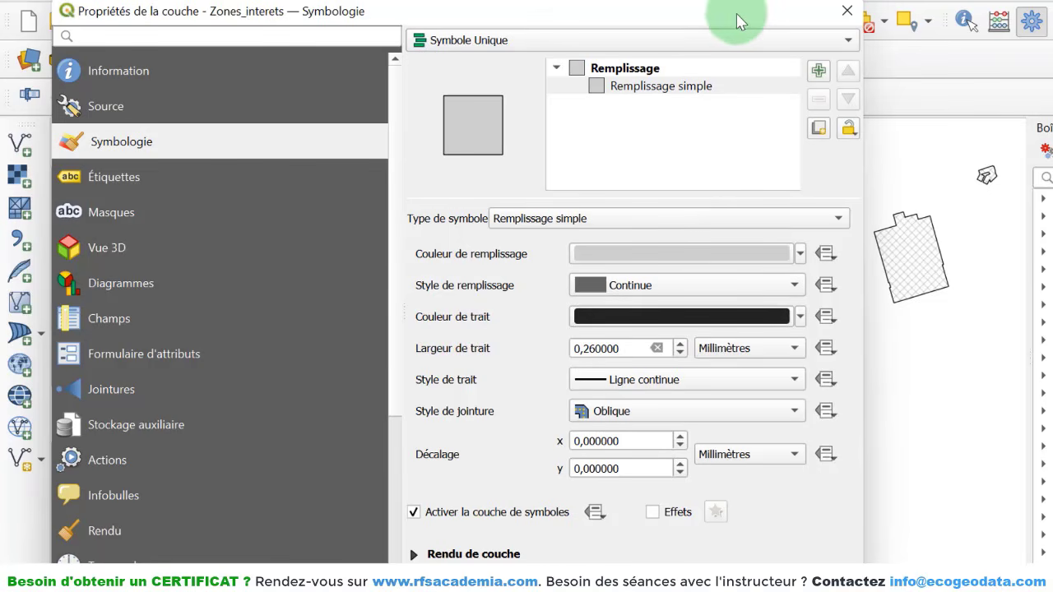
# - Move the properties dialog aside to uncover the map and set the polygons' stroke colour to red
pyautogui.moveTo(738, 19); pyautogui.dragTo(564, 23)
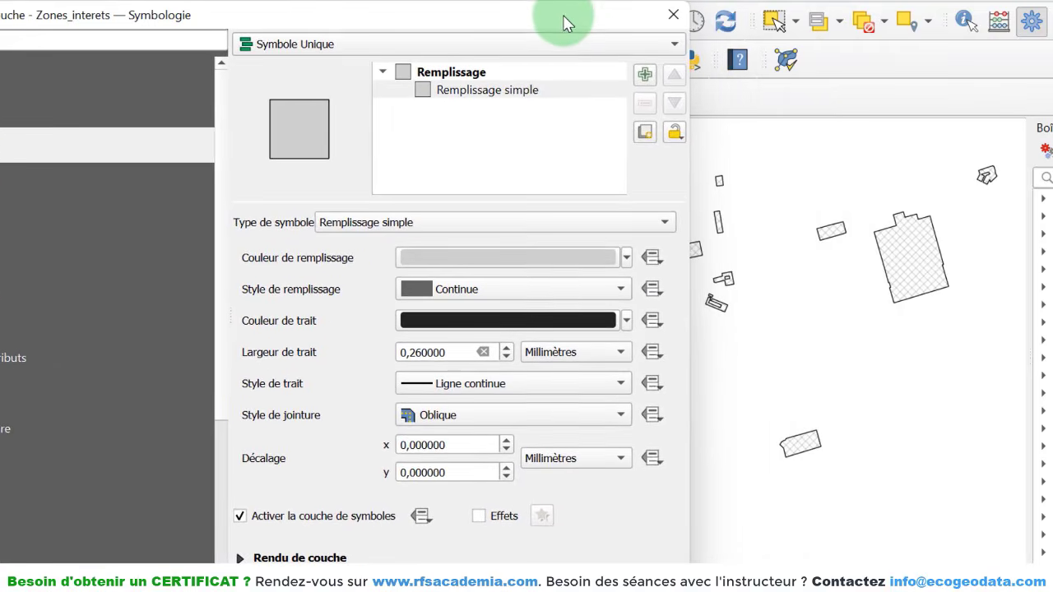
pyautogui.click(628, 324)
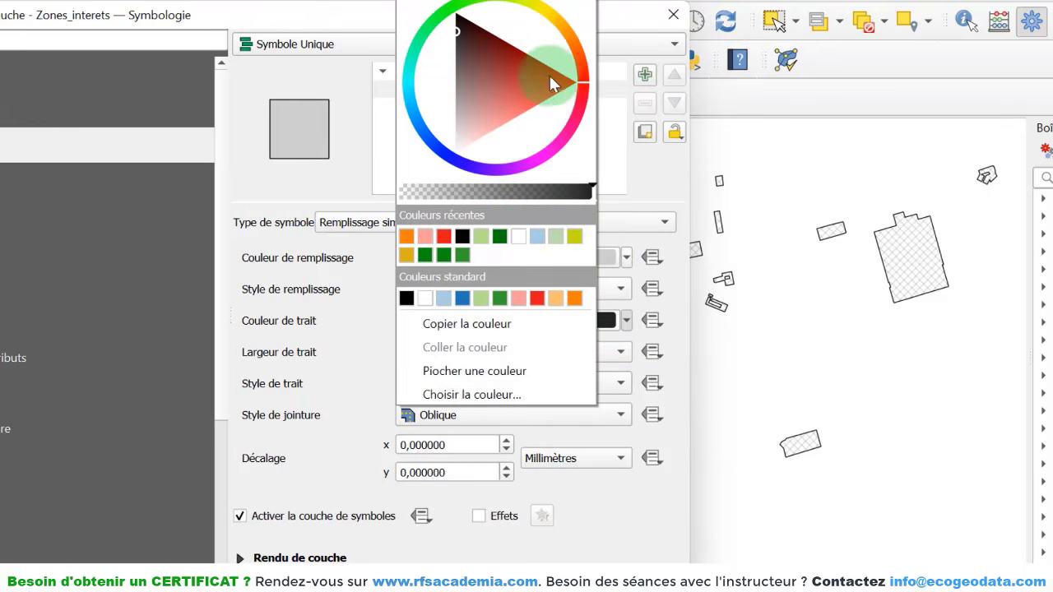
pyautogui.moveTo(546, 74); pyautogui.dragTo(555, 66)
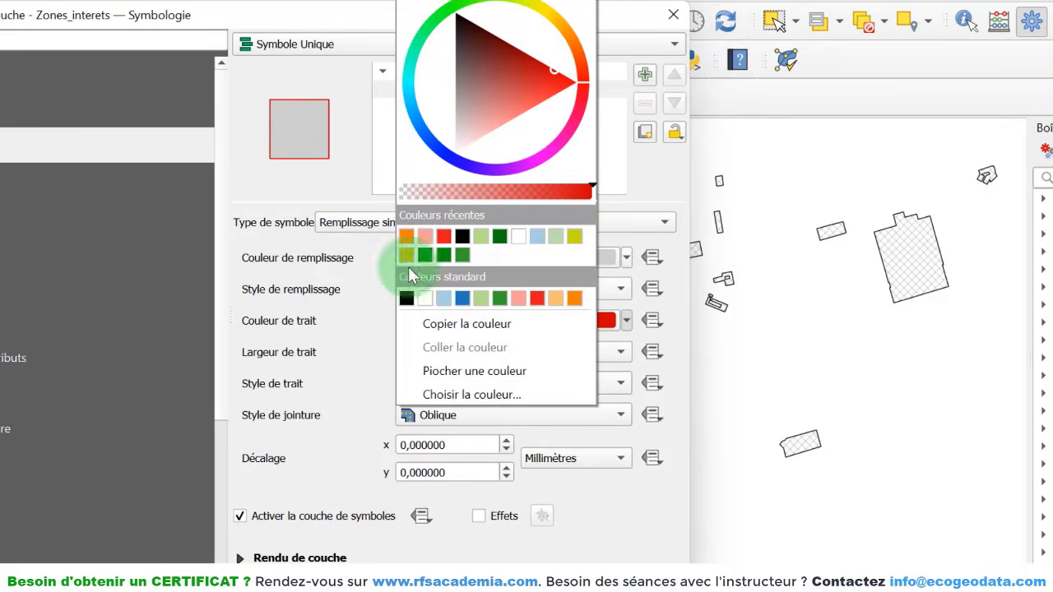
pyautogui.click(378, 298)
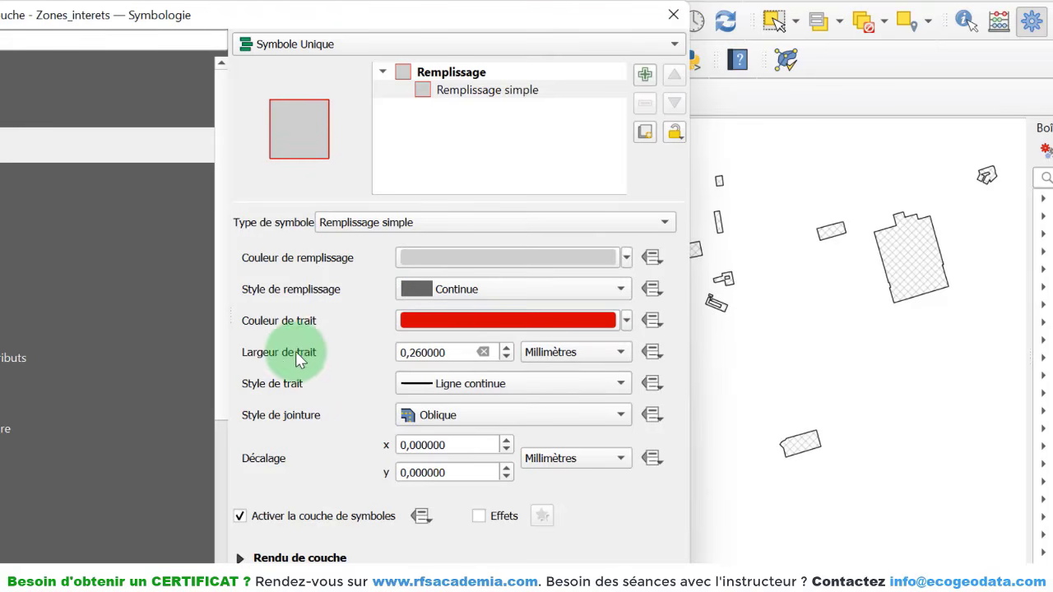
# - Increase the polygons' stroke width to 0.66 millimetres and apply the symbology to the map
pyautogui.click(506, 347)
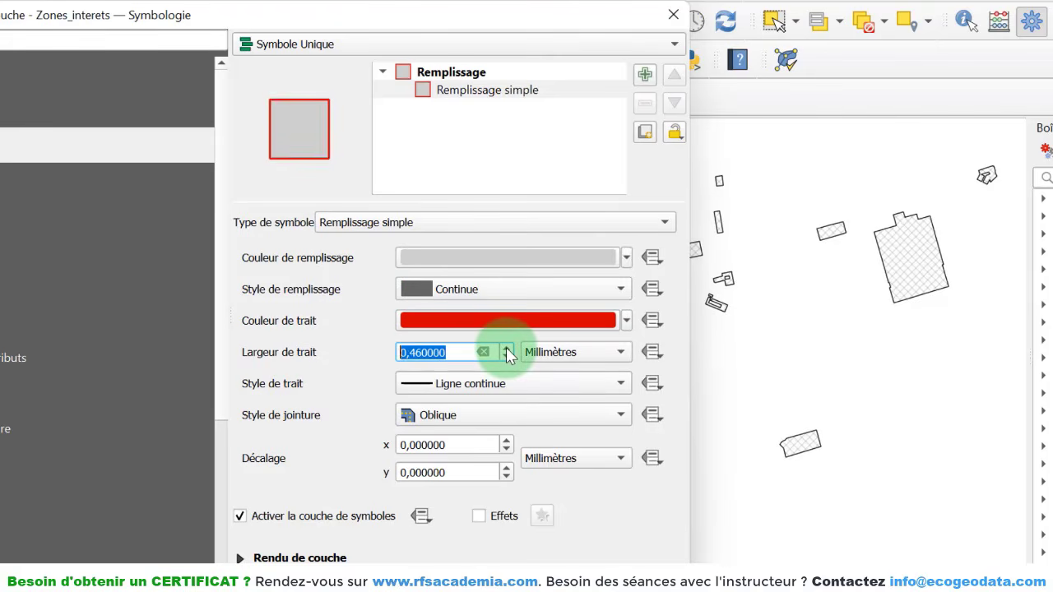
pyautogui.click(505, 347)
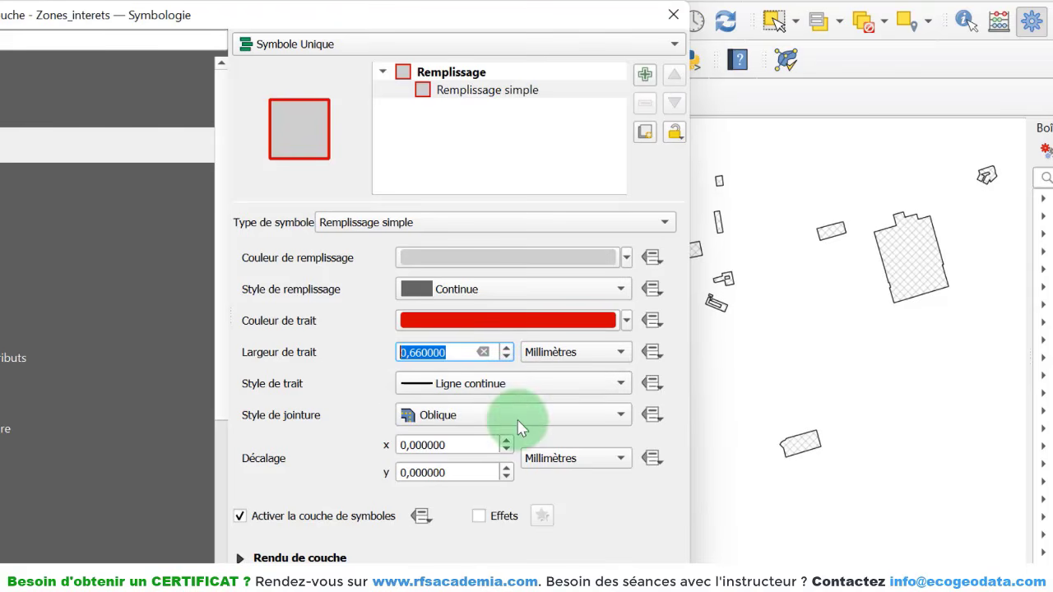
pyautogui.click(573, 583)
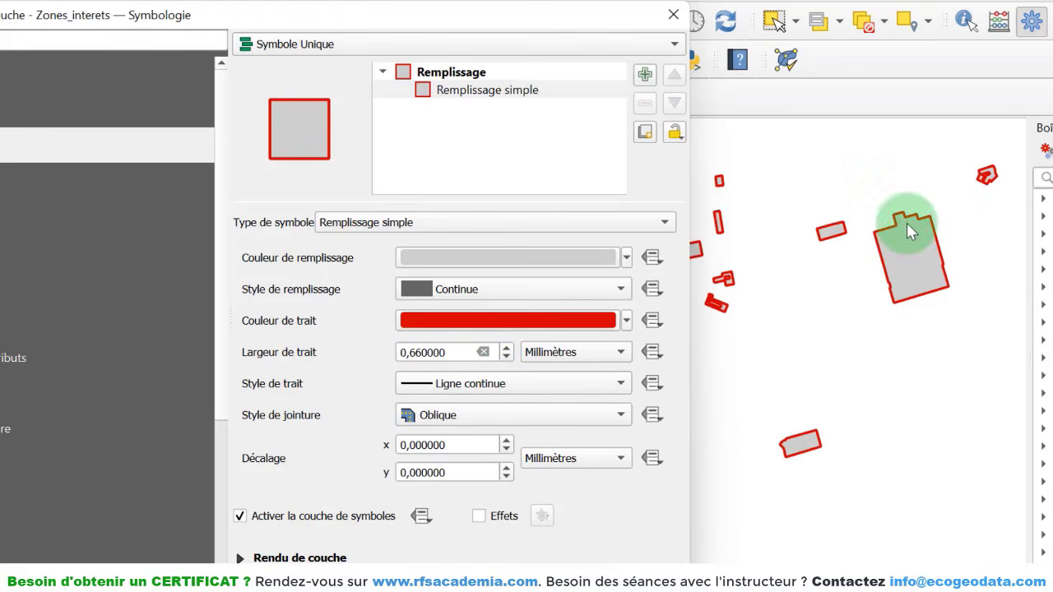
# - Set the stroke style of the Zones_interets polygons to Ligne en tiret and apply it to the map
pyautogui.click(448, 393)
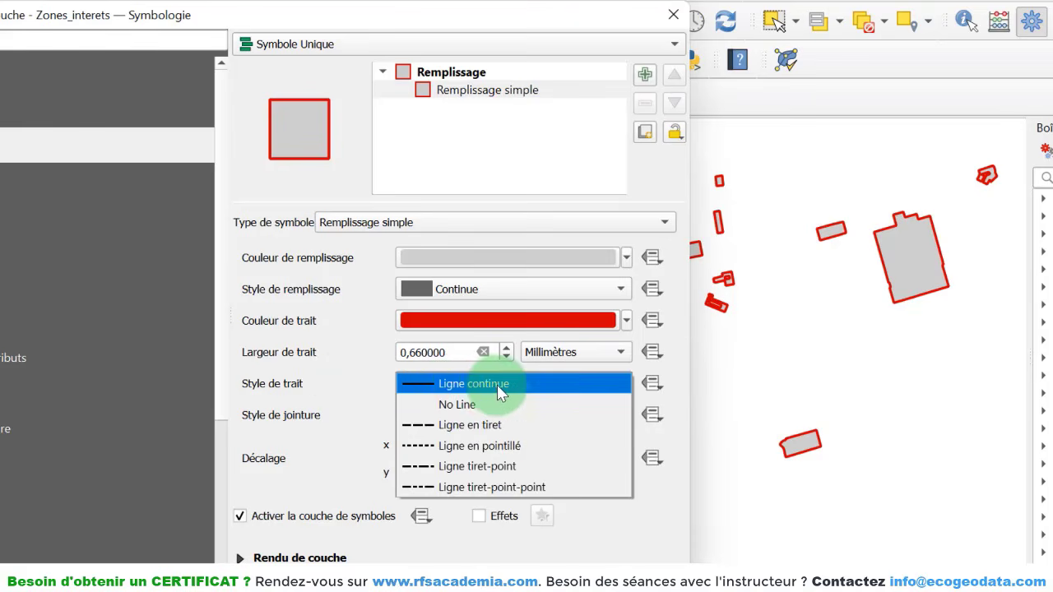
pyautogui.click(483, 425)
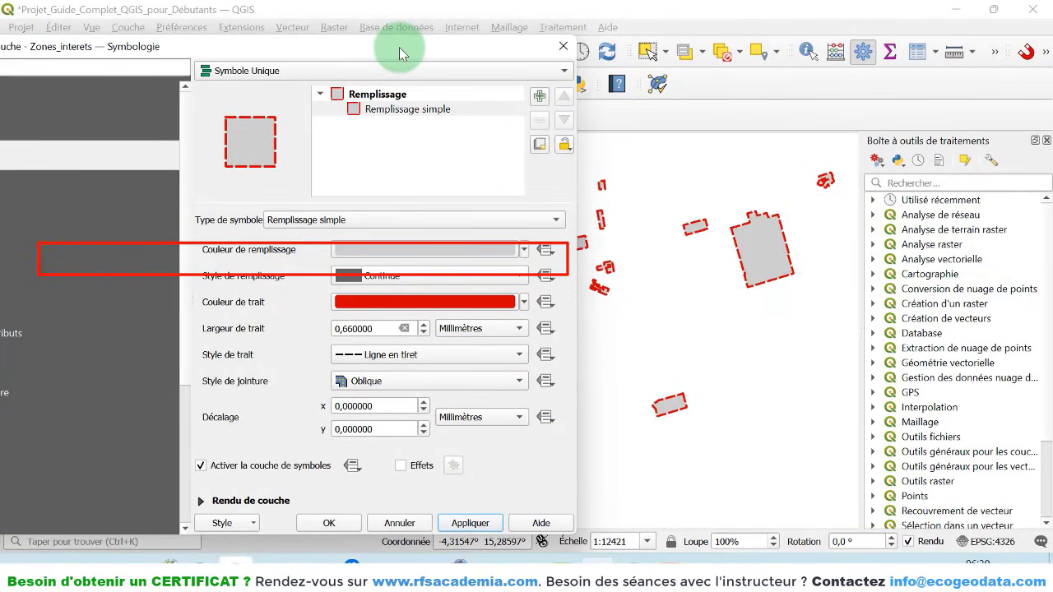
pyautogui.moveTo(399, 47); pyautogui.dragTo(531, 40)
pyautogui.click(73, 186)
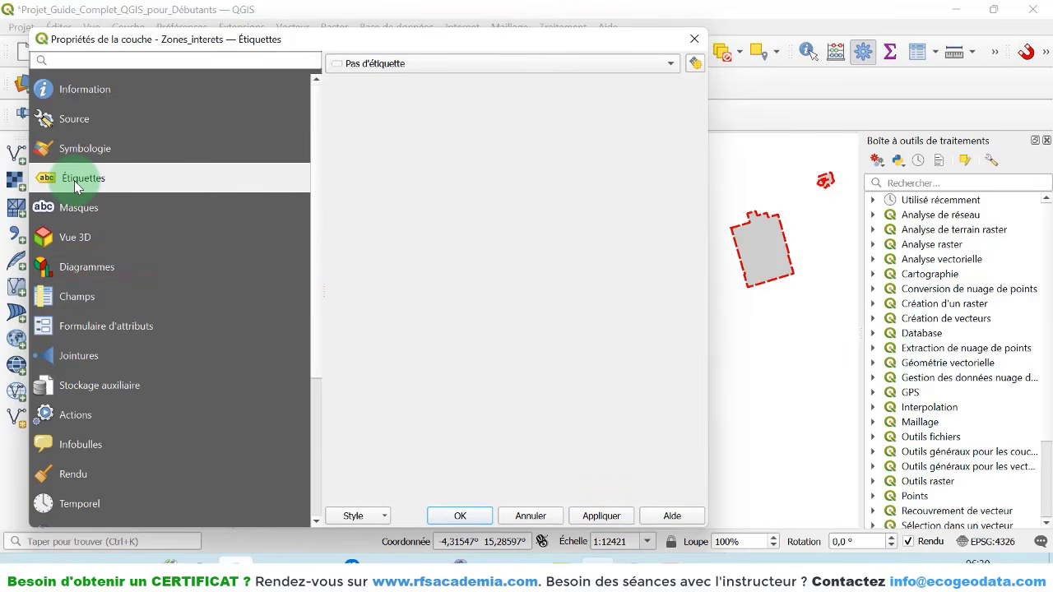
pyautogui.moveTo(445, 38); pyautogui.dragTo(426, 46)
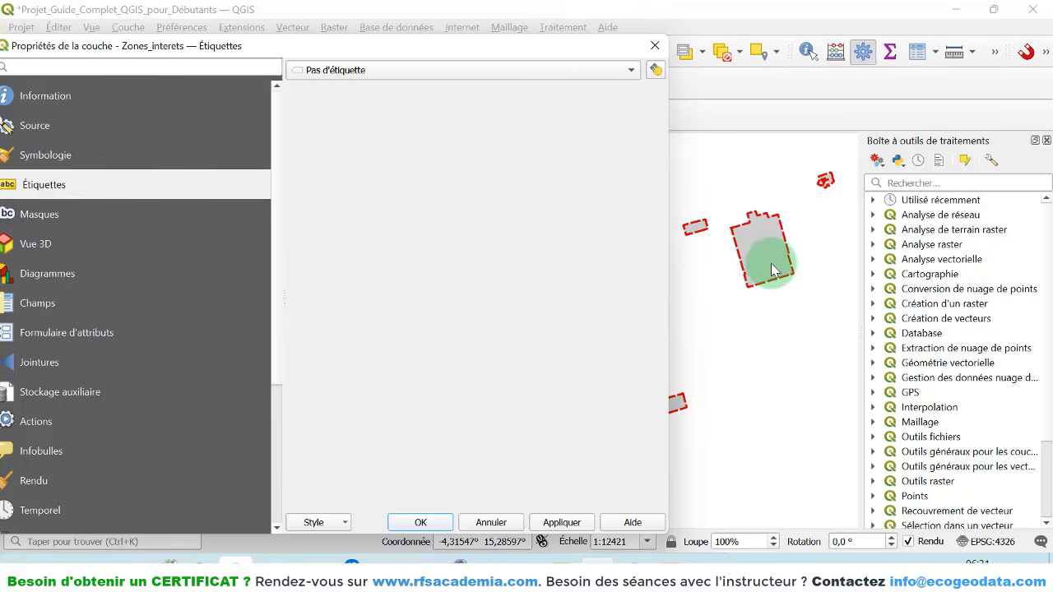
pyautogui.click(344, 72)
pyautogui.click(342, 88)
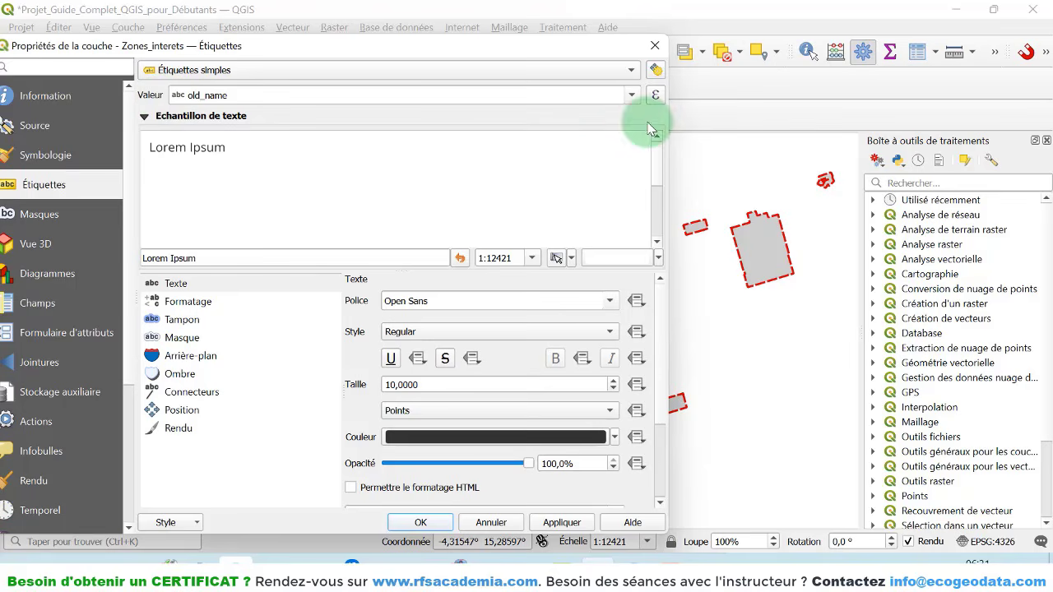
pyautogui.click(633, 95)
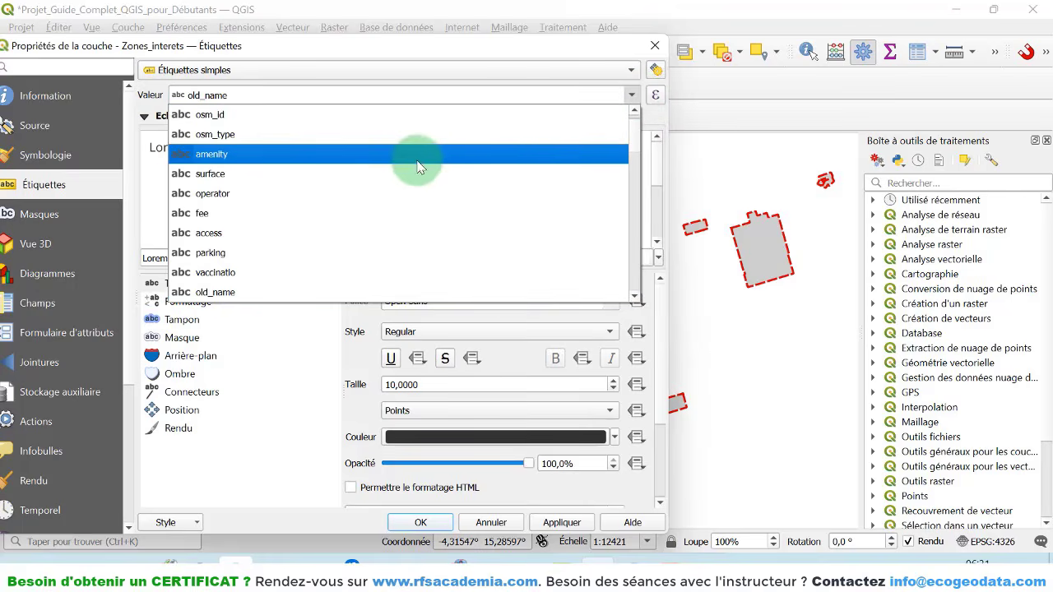
pyautogui.scroll(1, 420, 163)
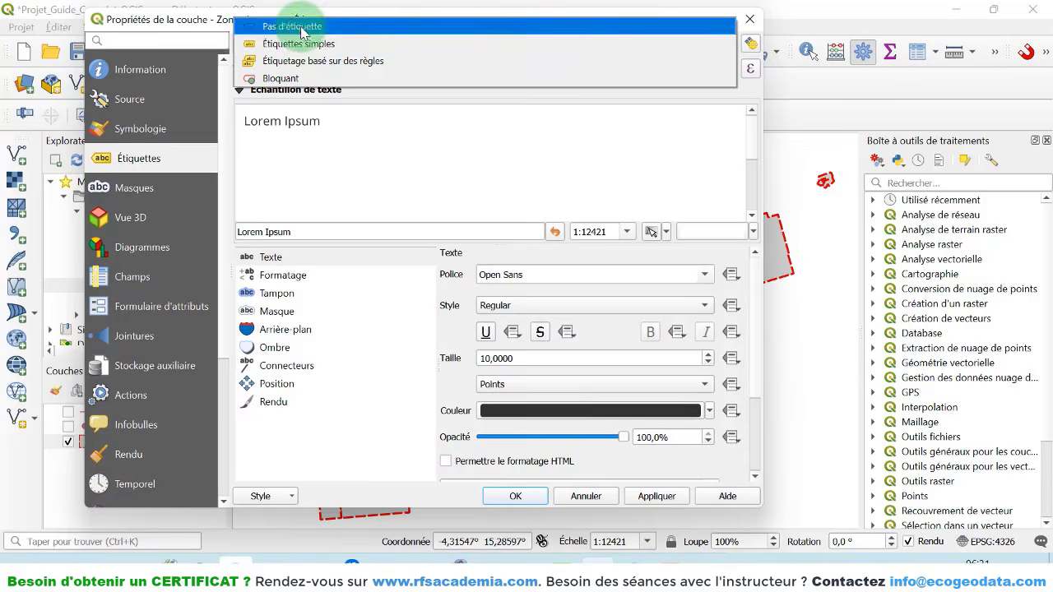
pyautogui.click(271, 27)
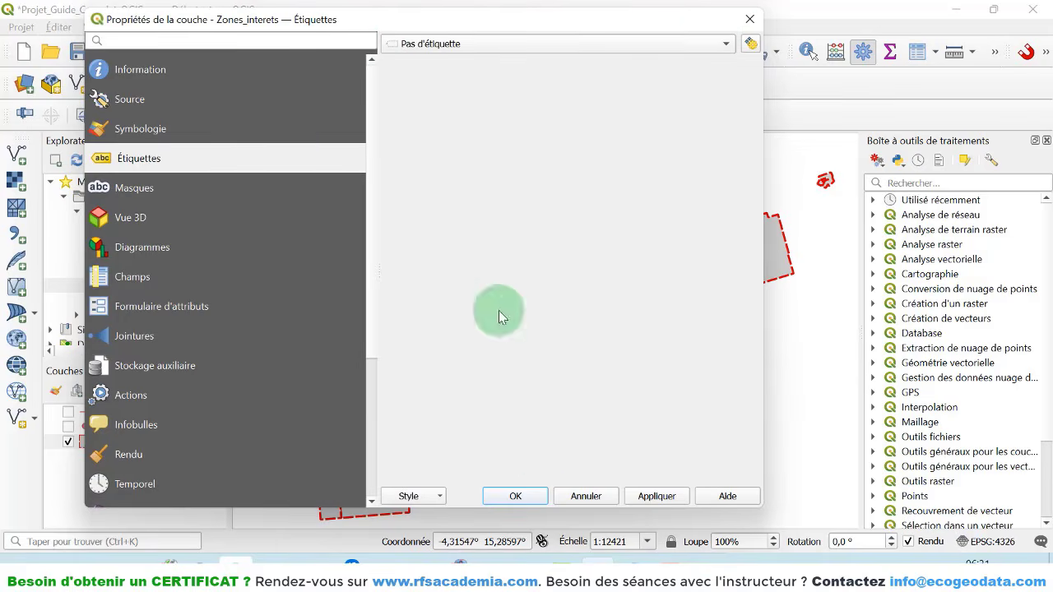
pyautogui.click(535, 496)
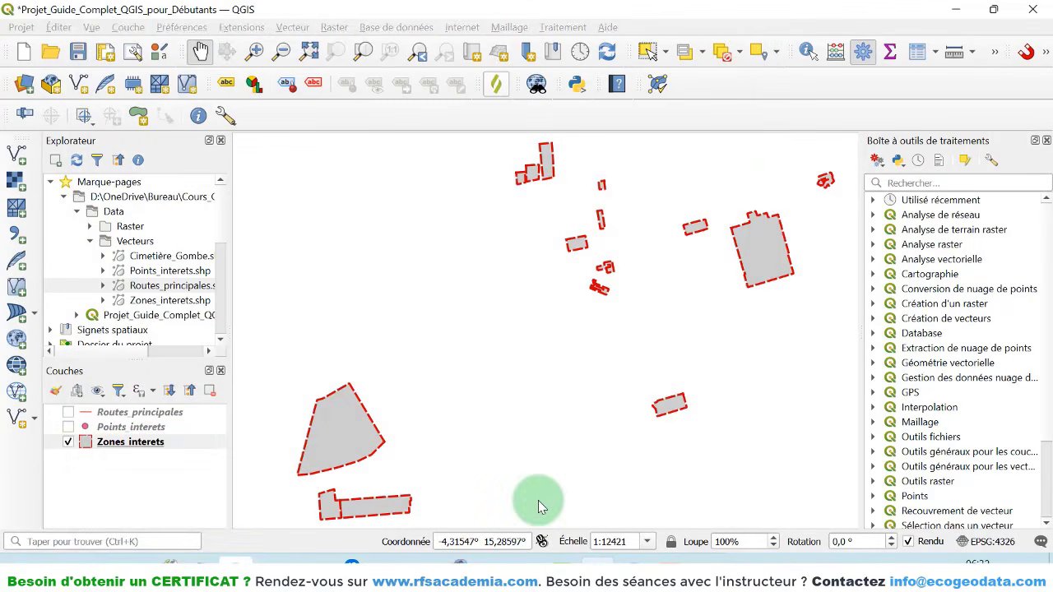
# - Examine the name field in the attribute table of Zones_interets, and close the table
pyautogui.rightClick(118, 444)
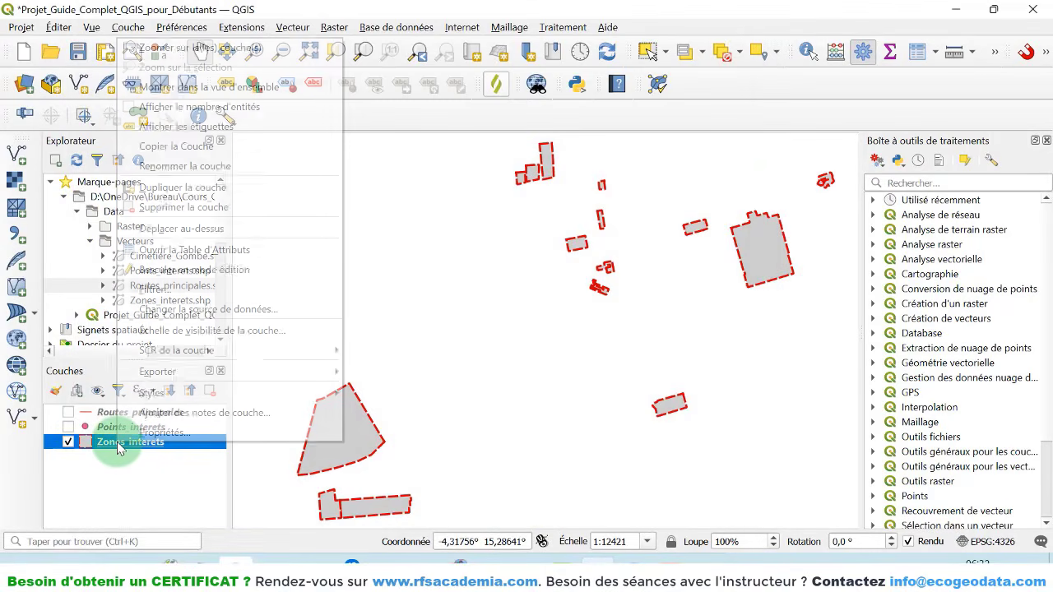
pyautogui.click(194, 250)
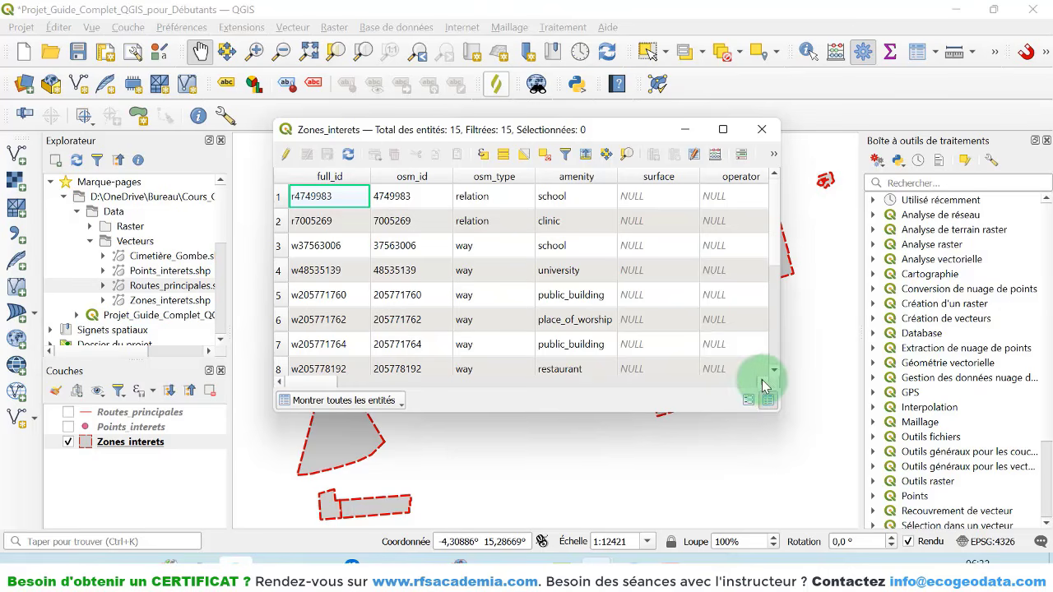
pyautogui.moveTo(770, 385); pyautogui.dragTo(765, 386)
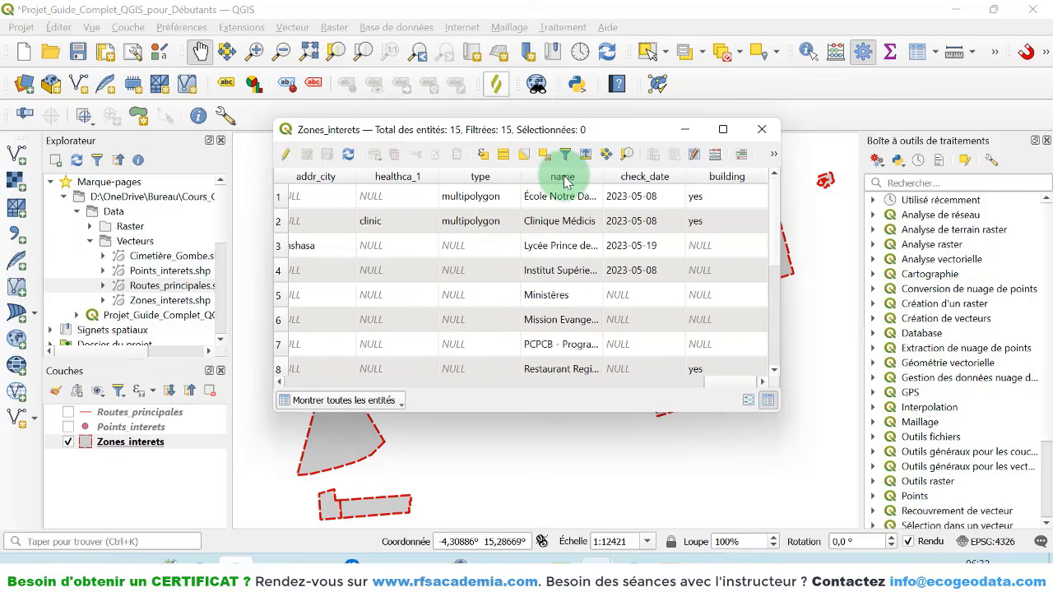
pyautogui.click(761, 129)
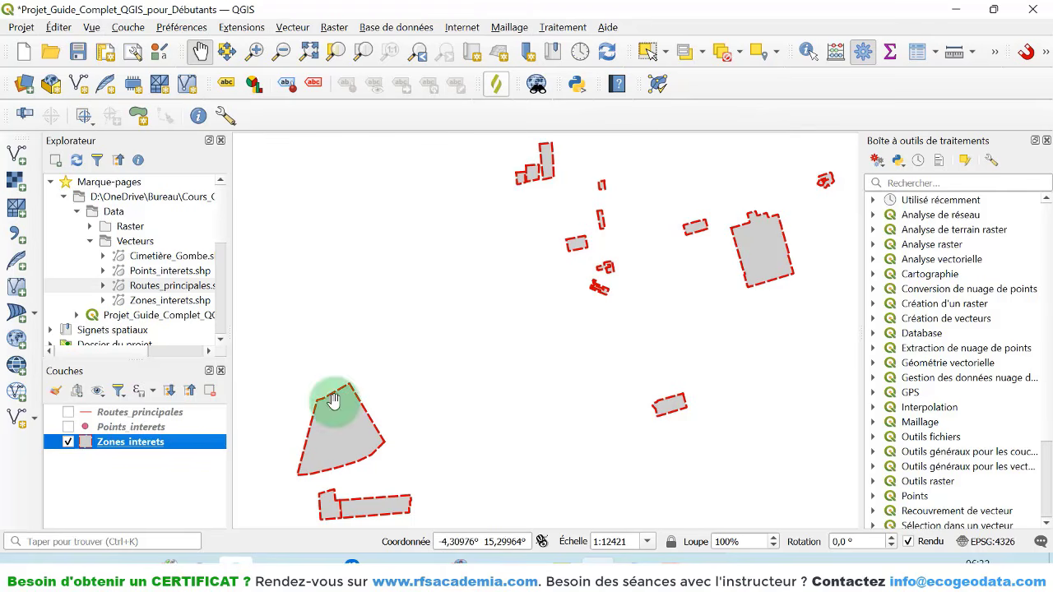
# - Reopen the Zones_interets layer properties and enable simple labels (Étiquettes simples) that use the name field
pyautogui.click(101, 446)
pyautogui.rightClick(103, 445)
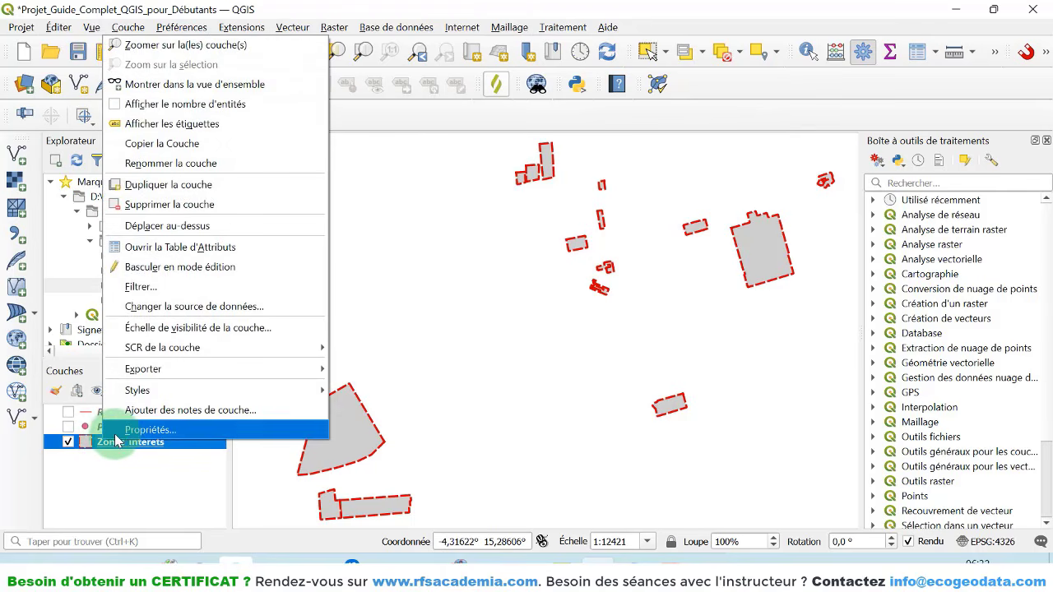
pyautogui.click(132, 430)
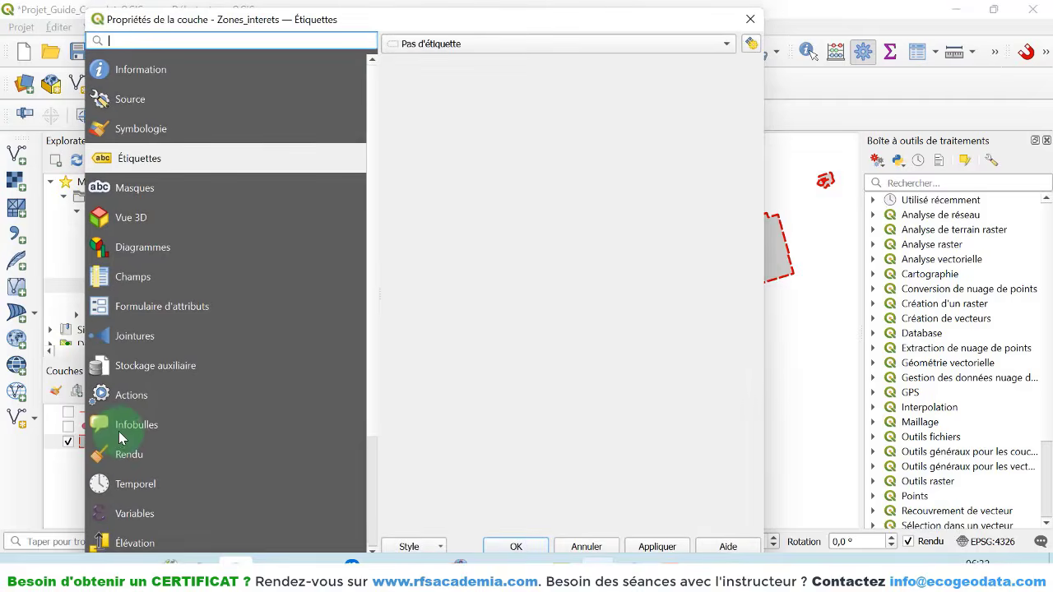
pyautogui.click(473, 47)
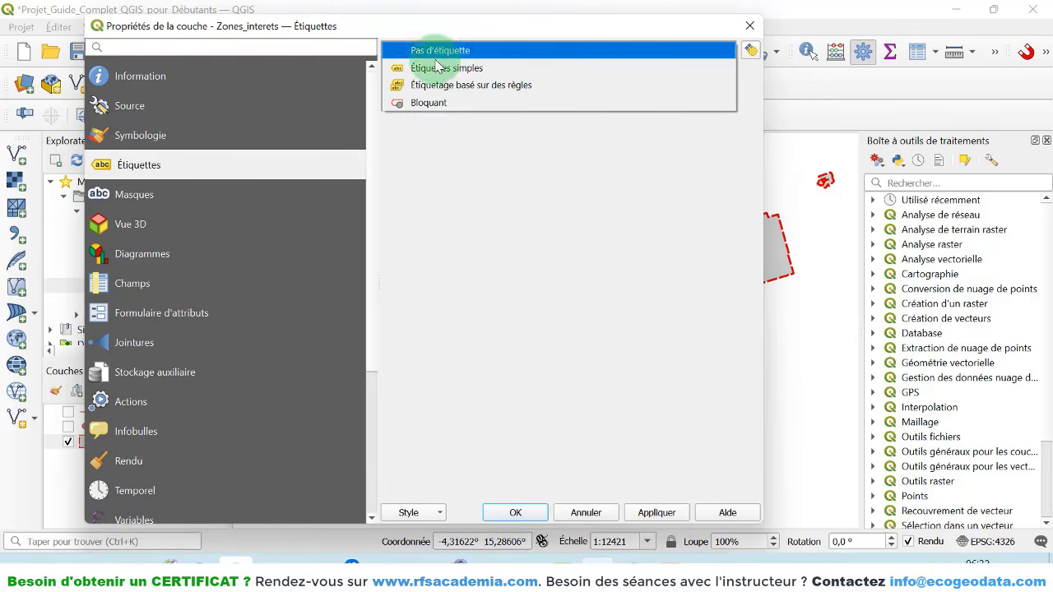
pyautogui.click(438, 68)
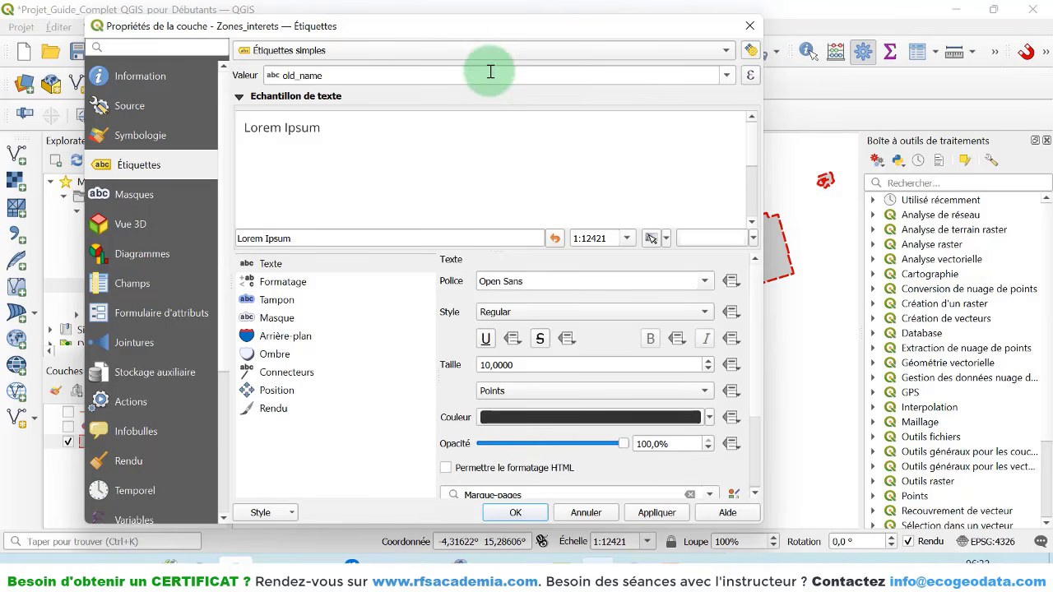
pyautogui.click(727, 75)
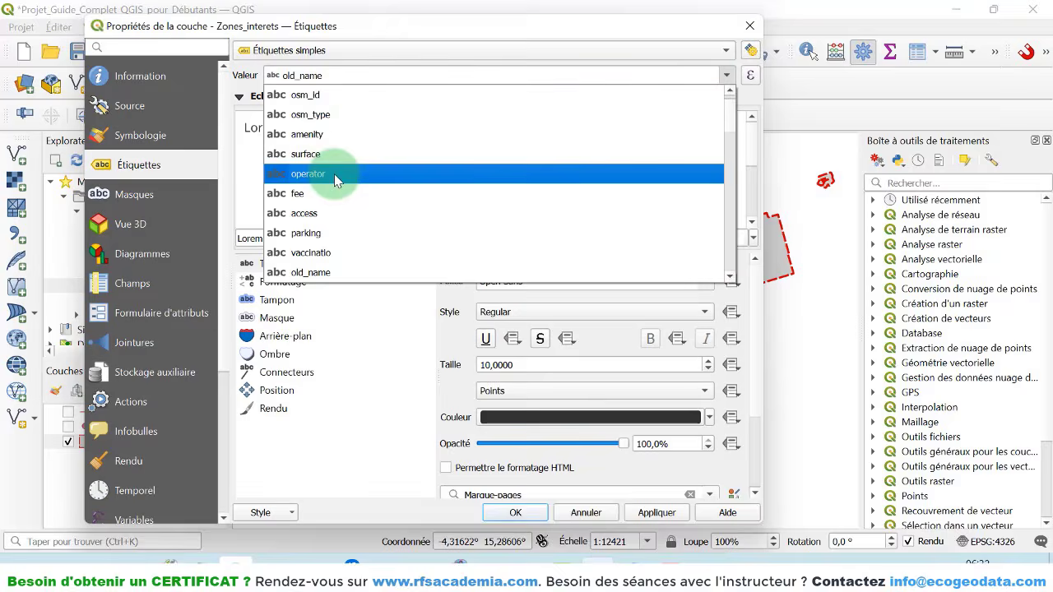
pyautogui.scroll(-8, 337, 181)
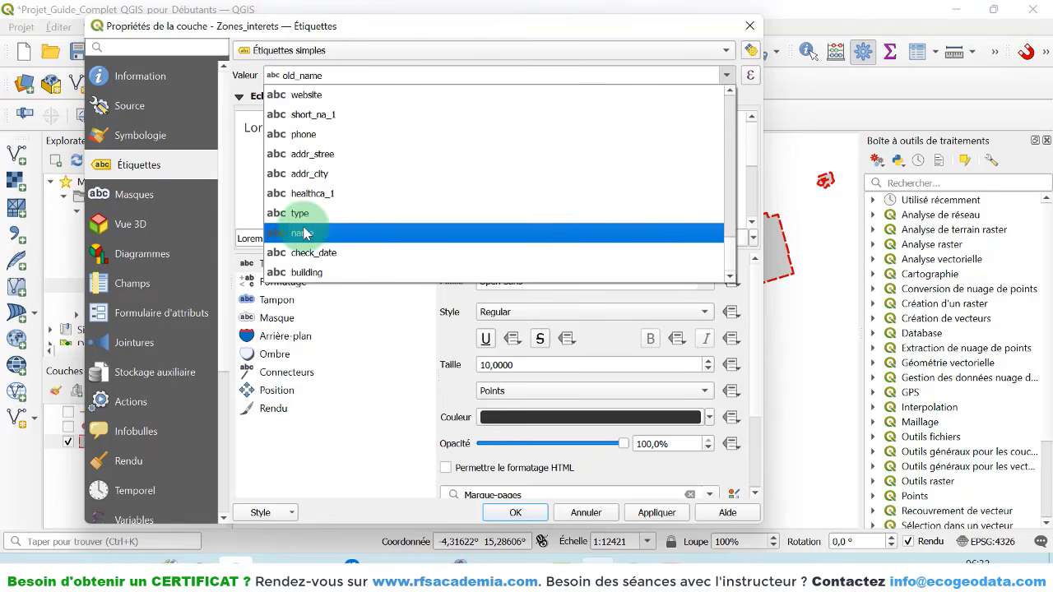
pyautogui.click(314, 239)
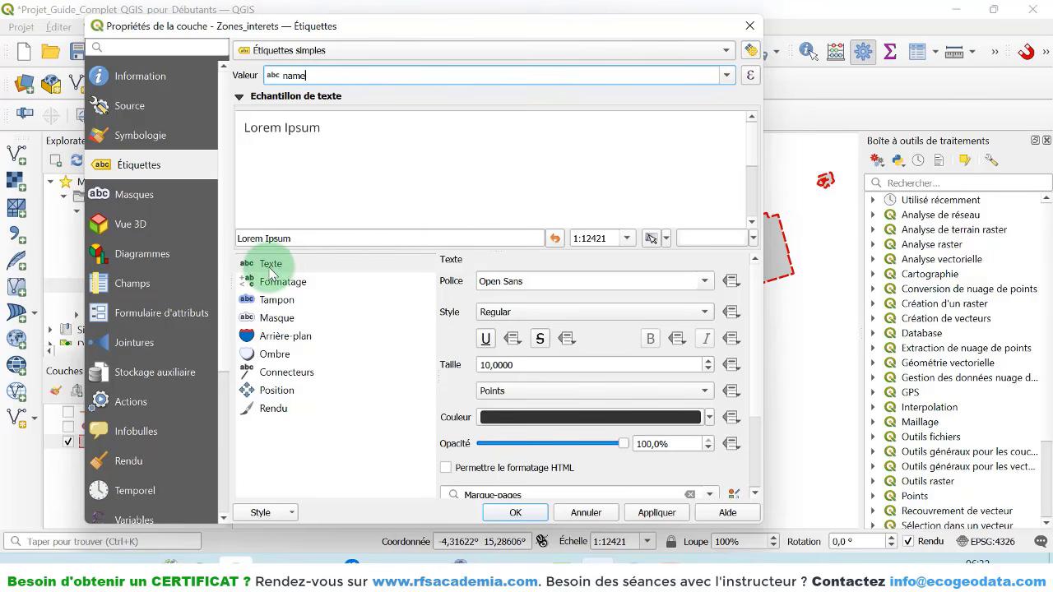
# - Set the label text font to Arial with the Bold style
pyautogui.click(321, 132)
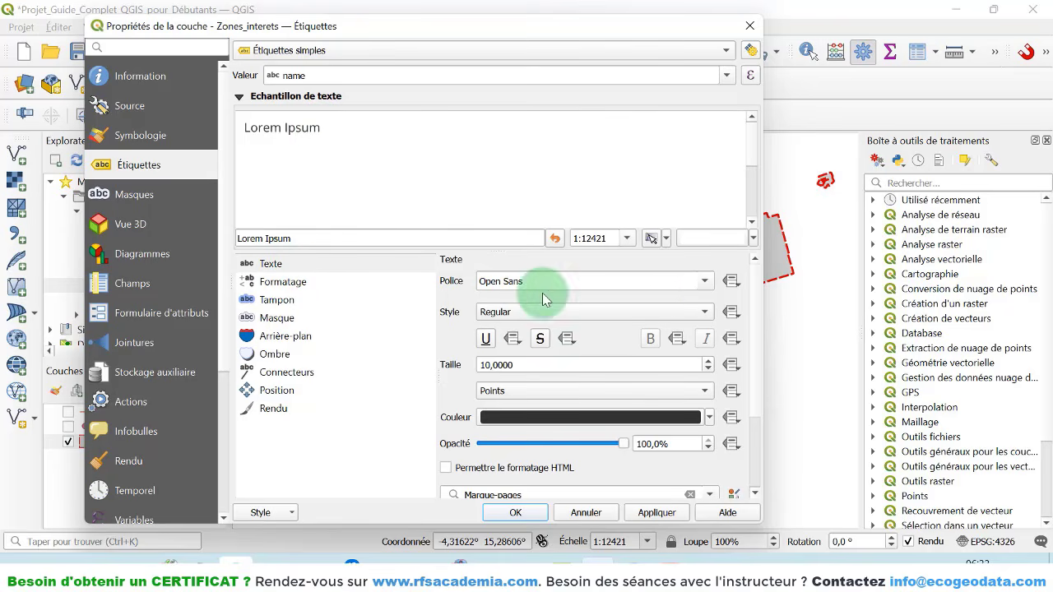
pyautogui.click(704, 281)
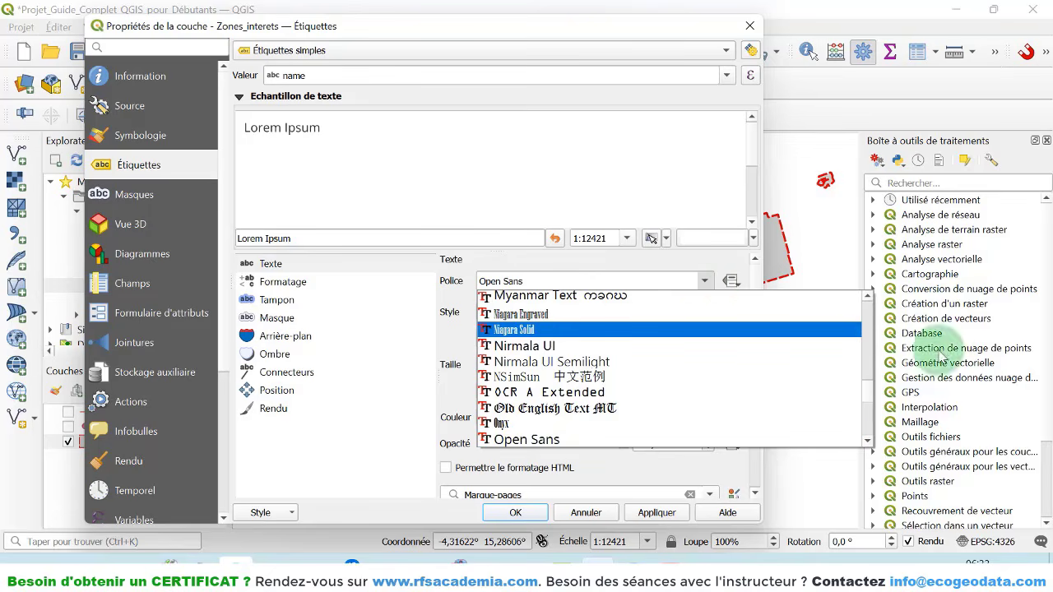
pyautogui.moveTo(869, 390); pyautogui.dragTo(869, 311)
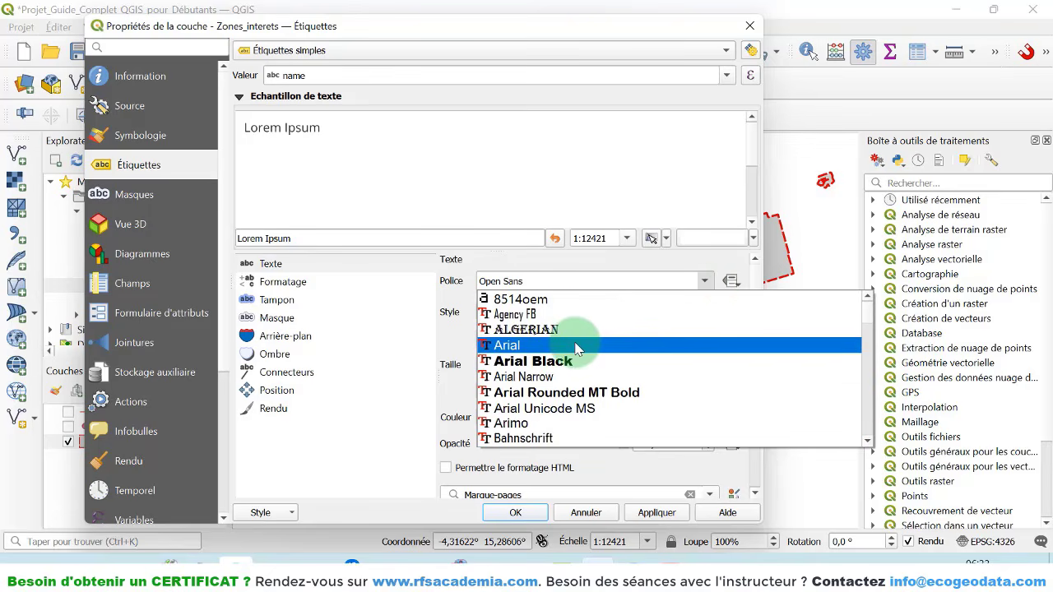
pyautogui.click(621, 352)
pyautogui.click(515, 312)
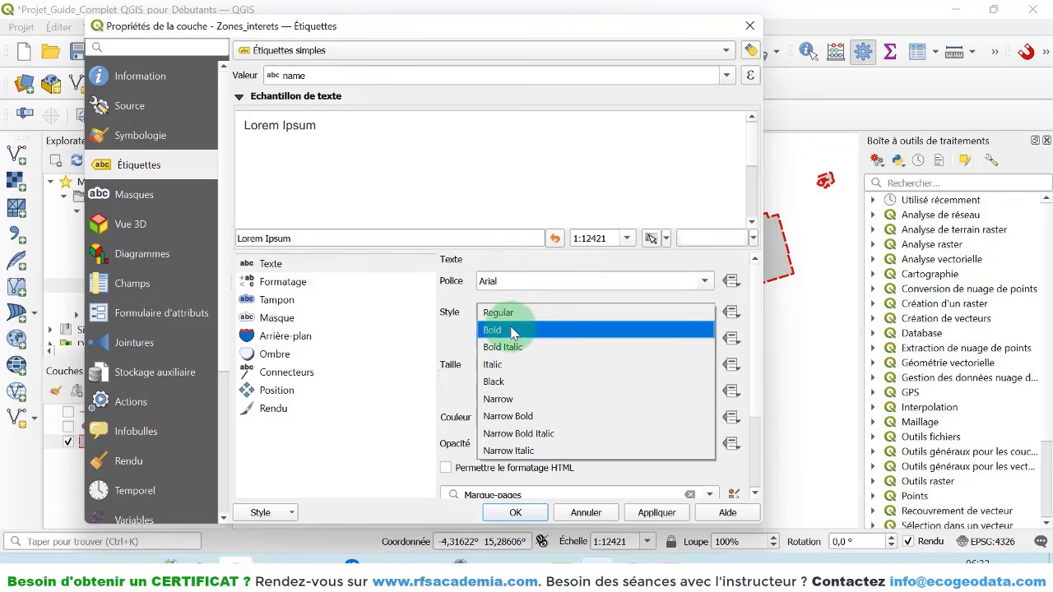
pyautogui.click(510, 330)
pyautogui.click(507, 309)
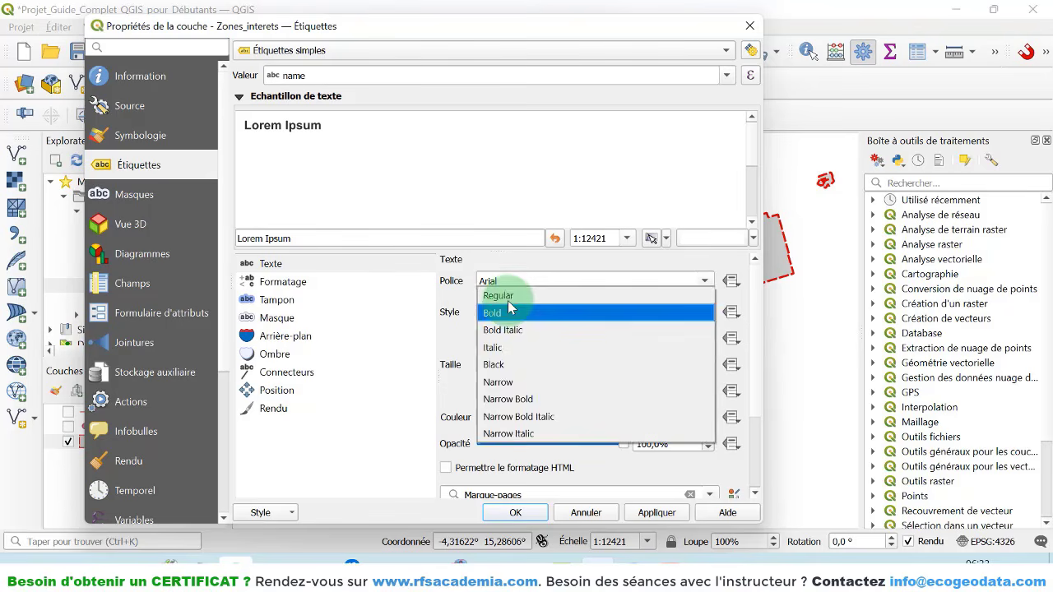
# - Set the Zones_interets label text to the Regular style, without underline, at a size of 8 points
pyautogui.click(507, 299)
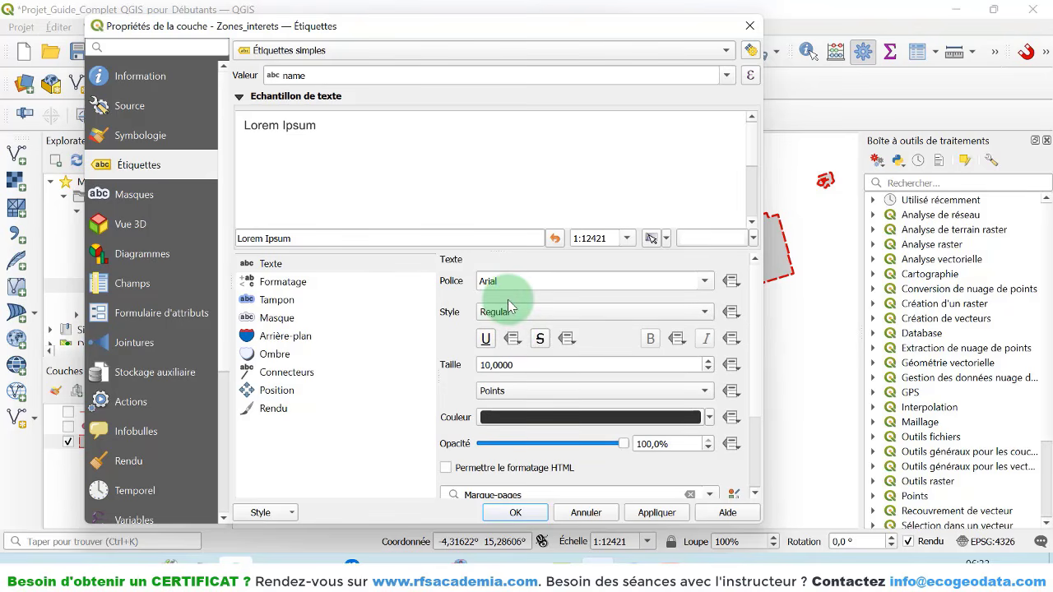
pyautogui.click(485, 338)
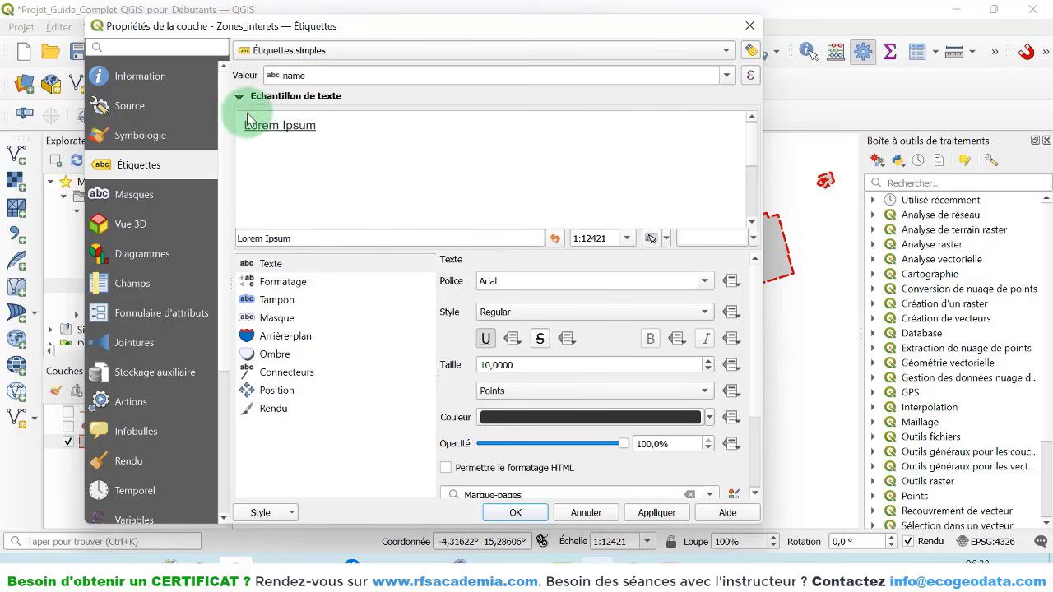
pyautogui.click(485, 338)
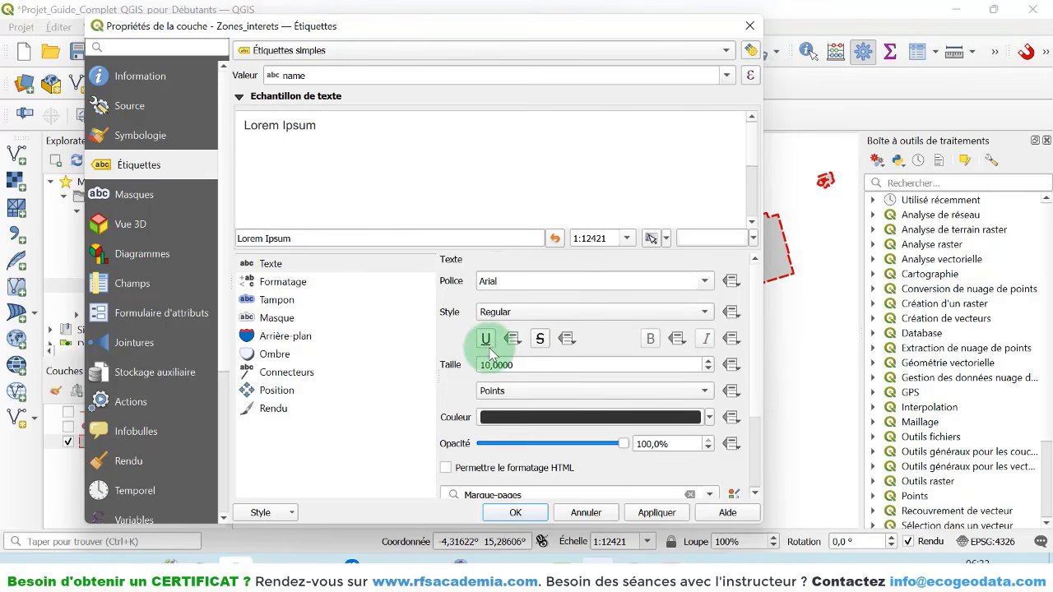
pyautogui.click(707, 369)
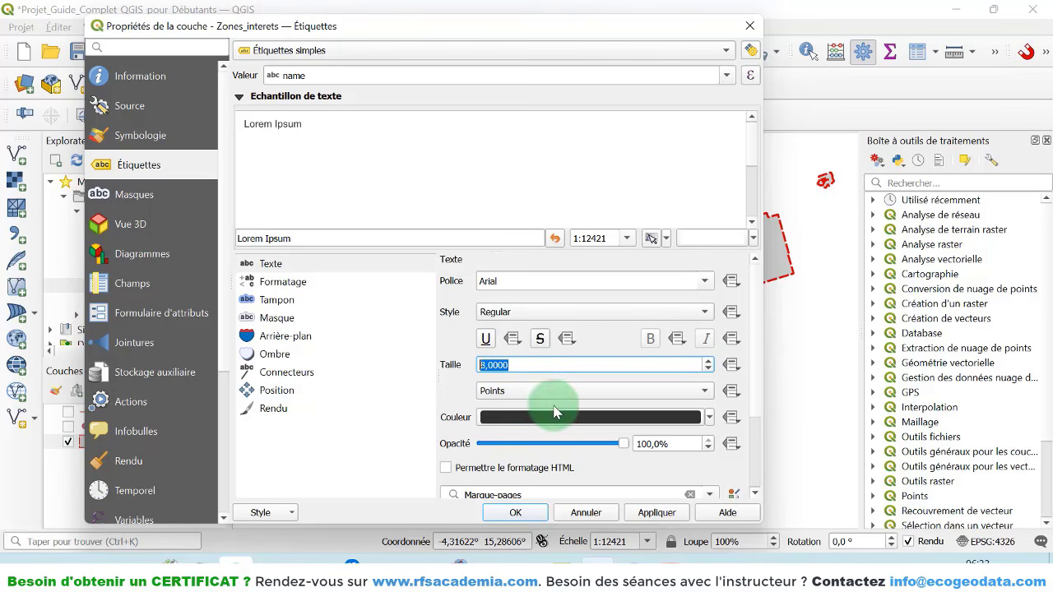
# - Color the Zones_interets label text dark red and apply the change to the map
pyautogui.click(709, 418)
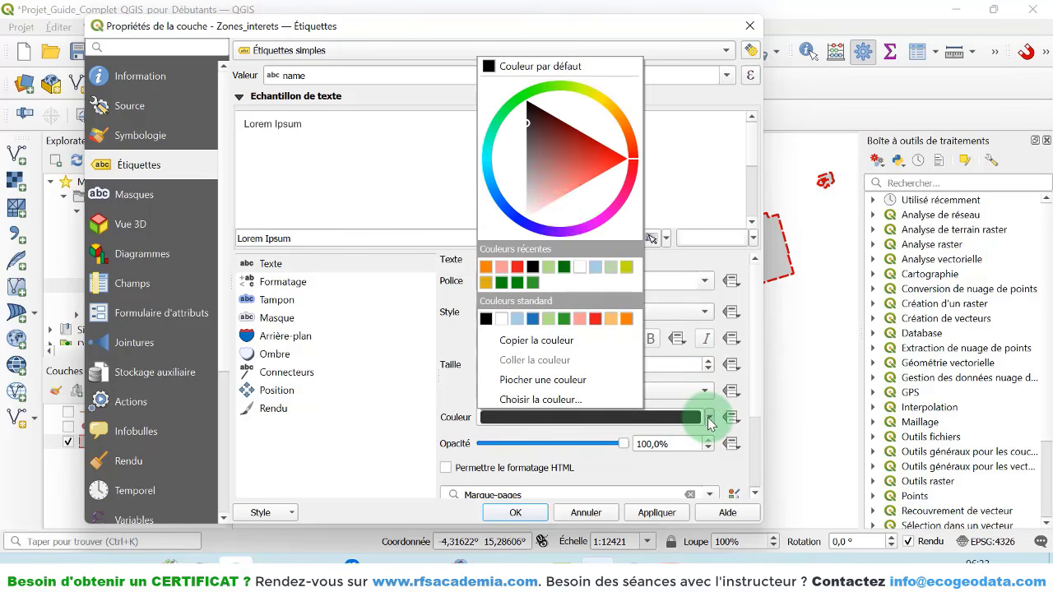
pyautogui.click(595, 136)
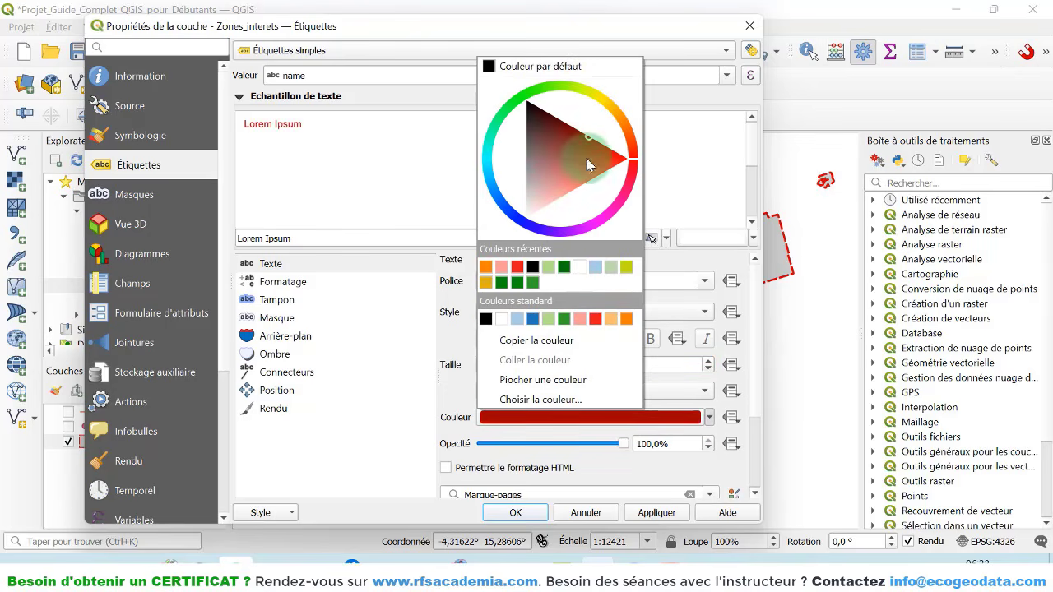
pyautogui.click(465, 324)
pyautogui.scroll(-2, 458, 393)
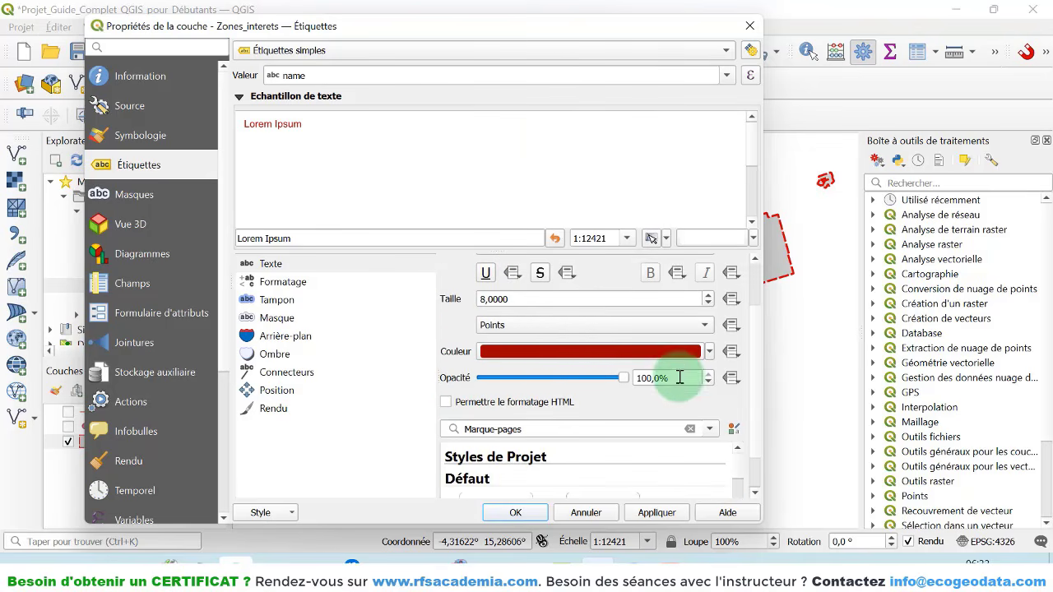
pyautogui.moveTo(677, 378); pyautogui.dragTo(622, 371)
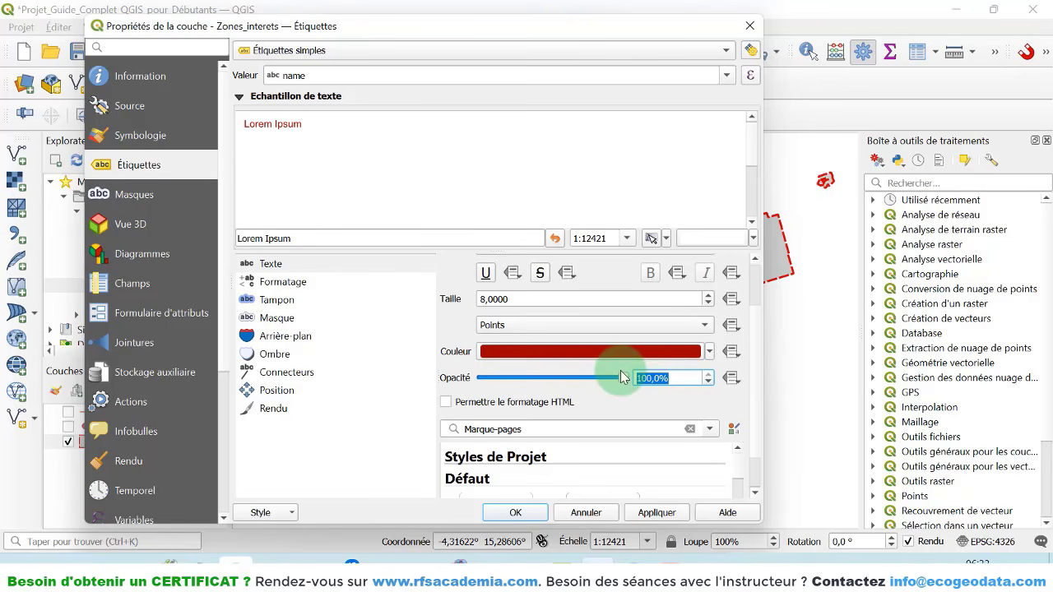
pyautogui.moveTo(623, 28); pyautogui.dragTo(521, 30)
pyautogui.click(555, 514)
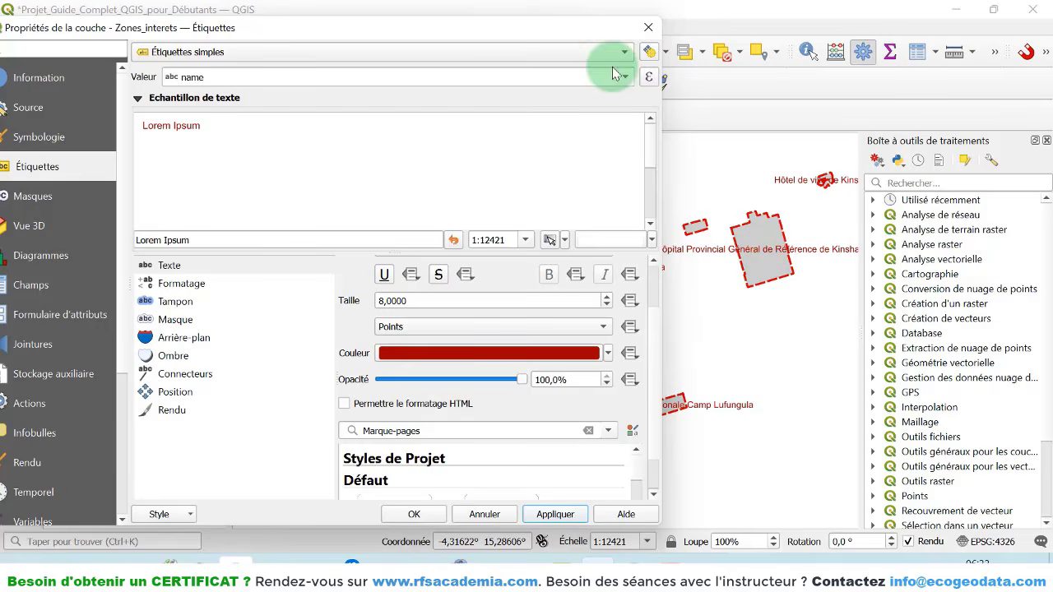
# - Set the label text opacity to 60% and apply it to the map
pyautogui.moveTo(578, 31); pyautogui.dragTo(464, 41)
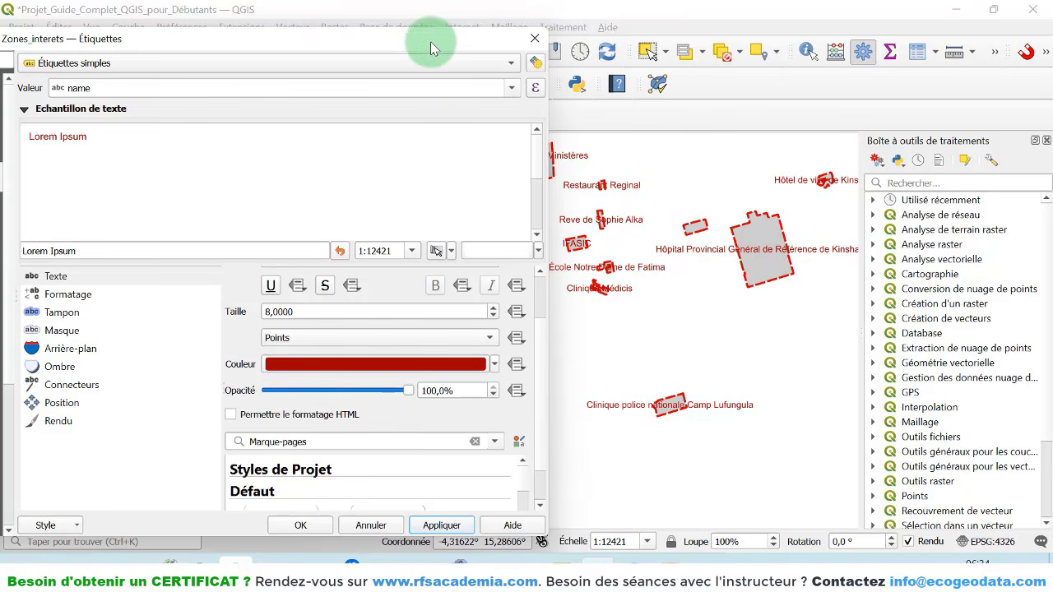
pyautogui.moveTo(430, 41); pyautogui.dragTo(459, 30)
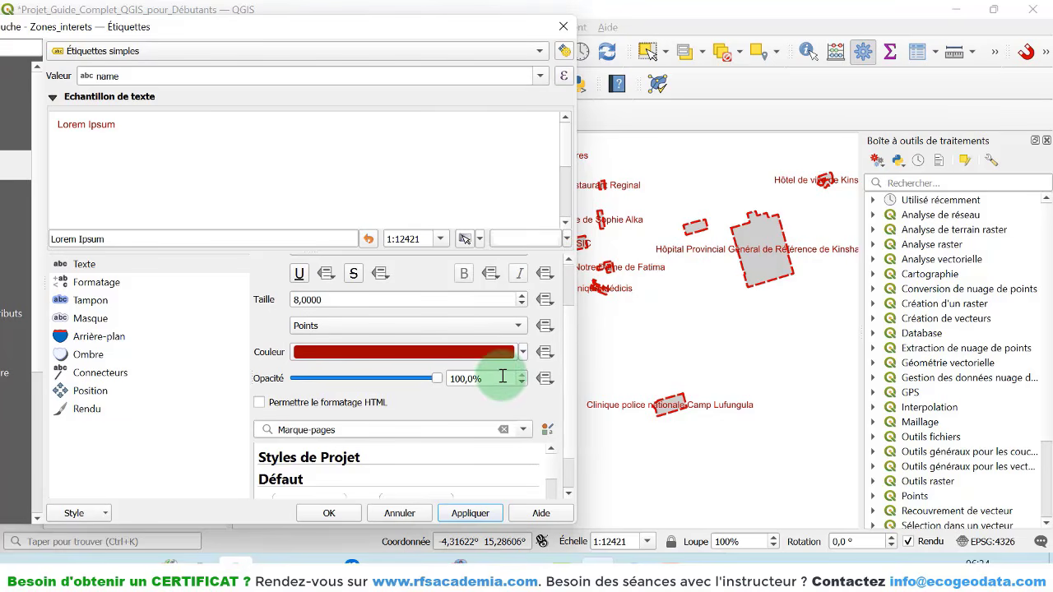
pyautogui.moveTo(500, 378); pyautogui.dragTo(444, 377)
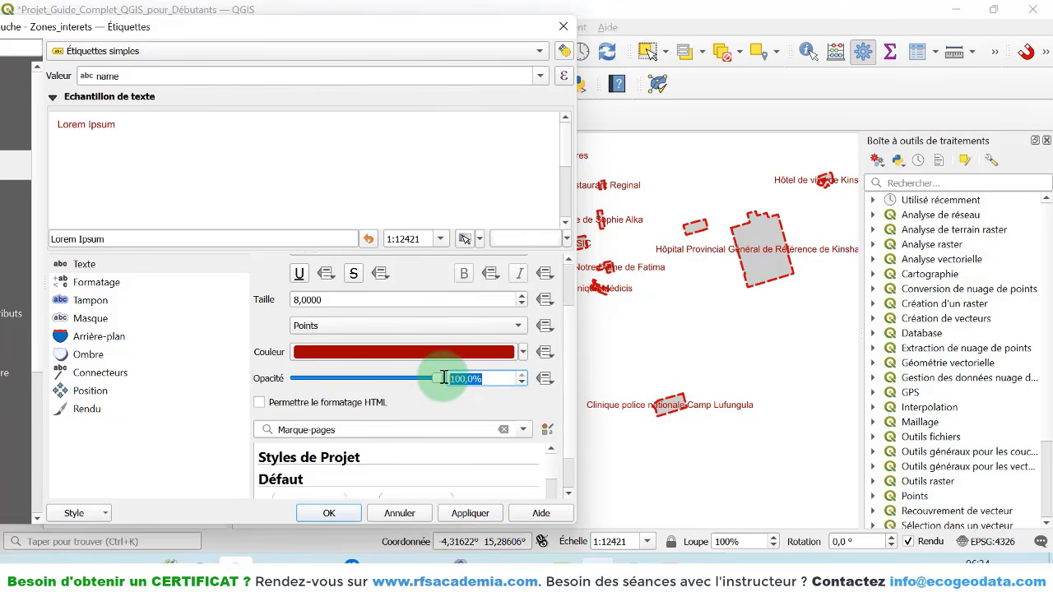
pyautogui.write('0')
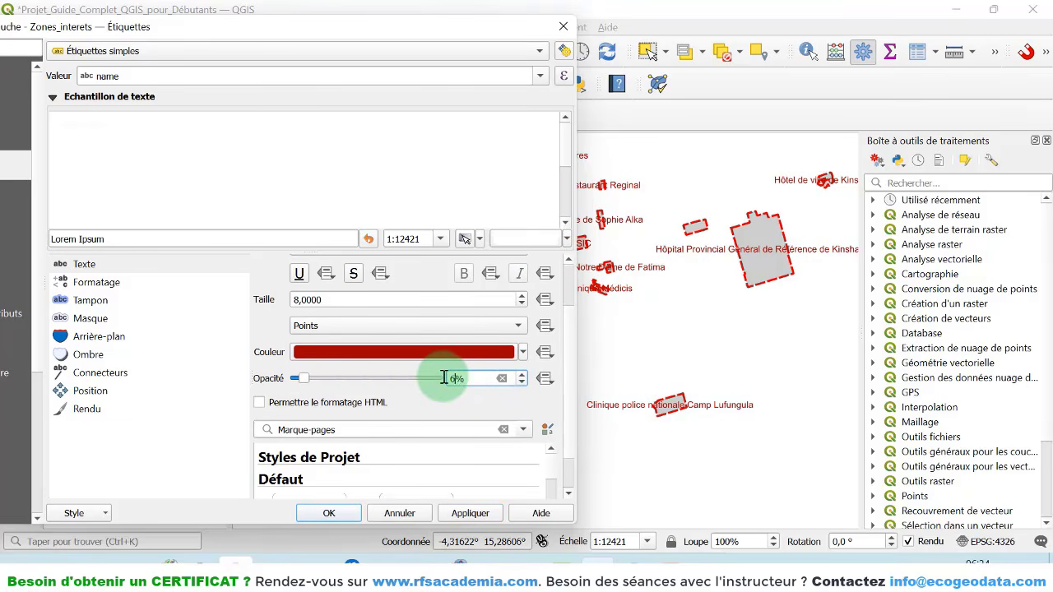
pyautogui.click(482, 518)
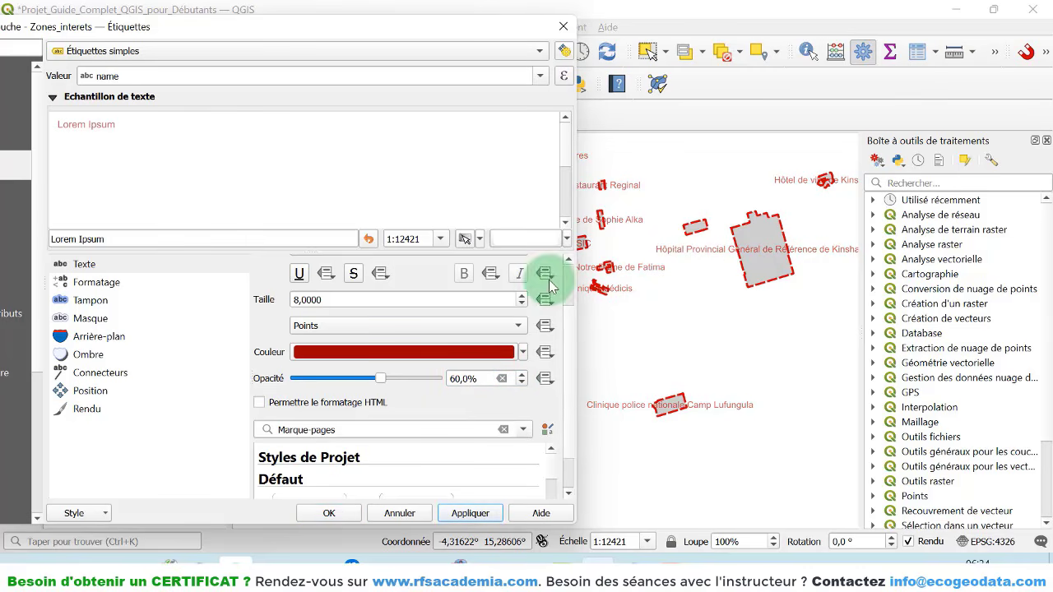
# - Enable a buffer around the label text with a size of 0.6 millimetres and apply it
pyautogui.moveTo(415, 26); pyautogui.dragTo(460, 23)
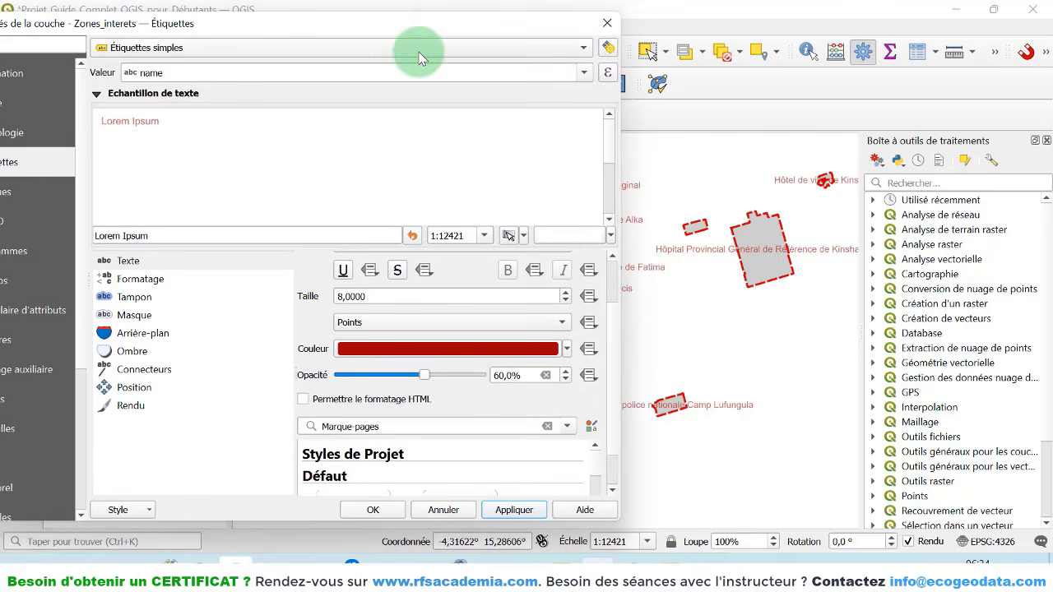
pyautogui.click(139, 299)
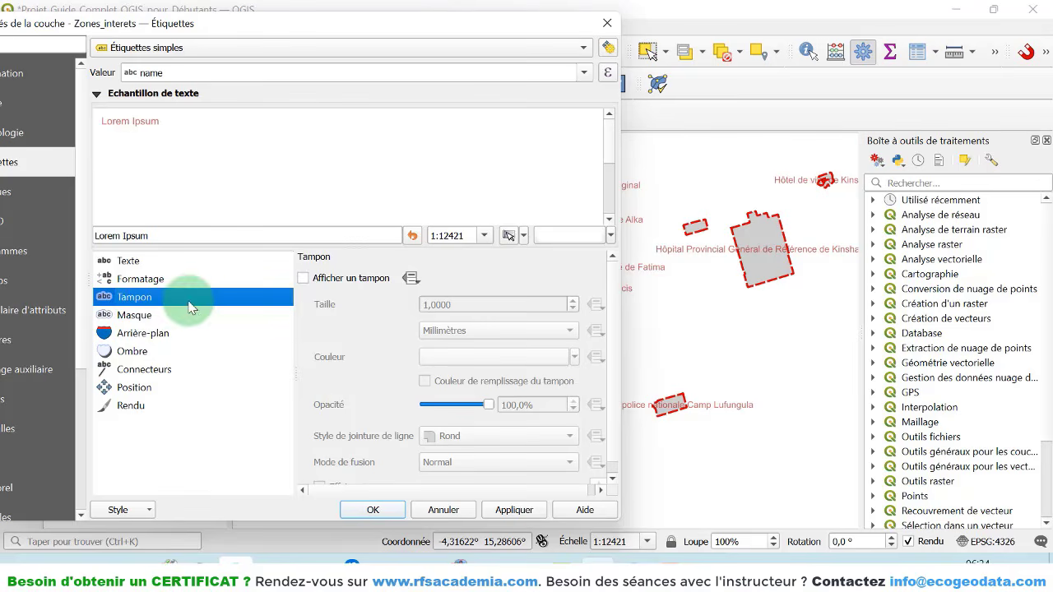
pyautogui.click(302, 278)
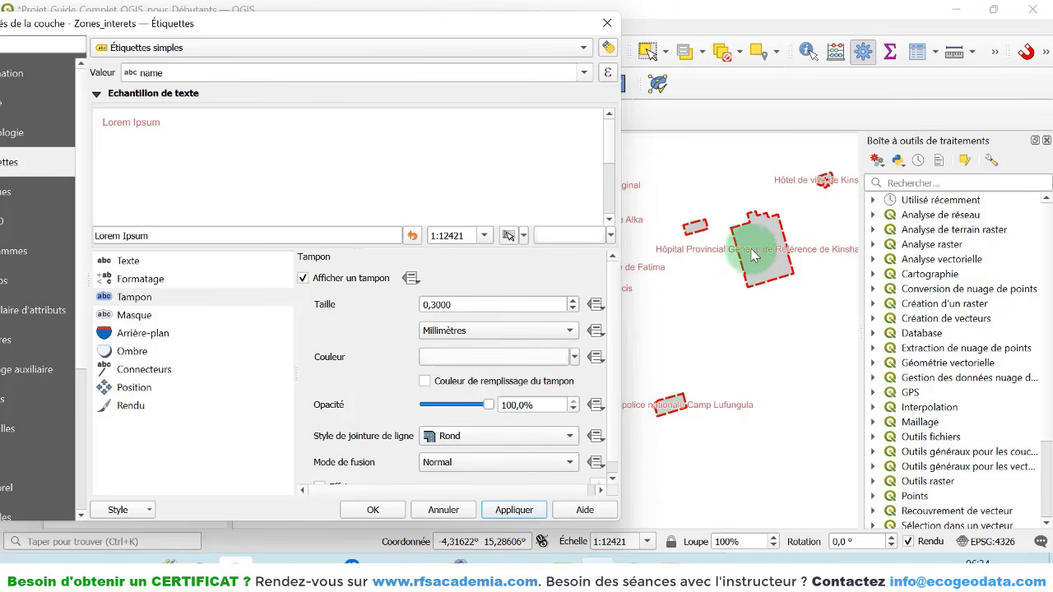
pyautogui.click(573, 301)
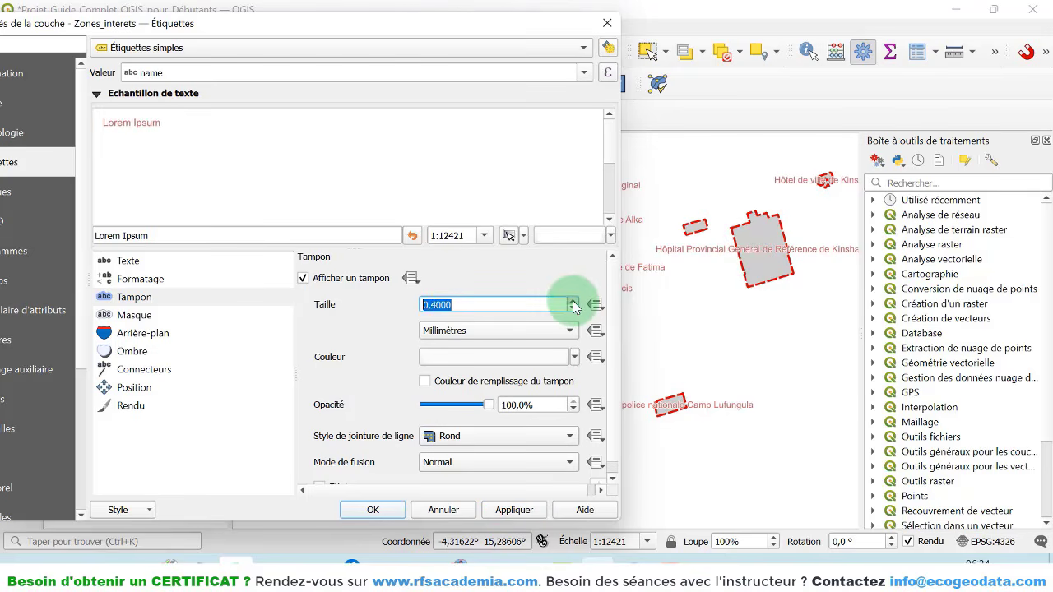
pyautogui.click(514, 510)
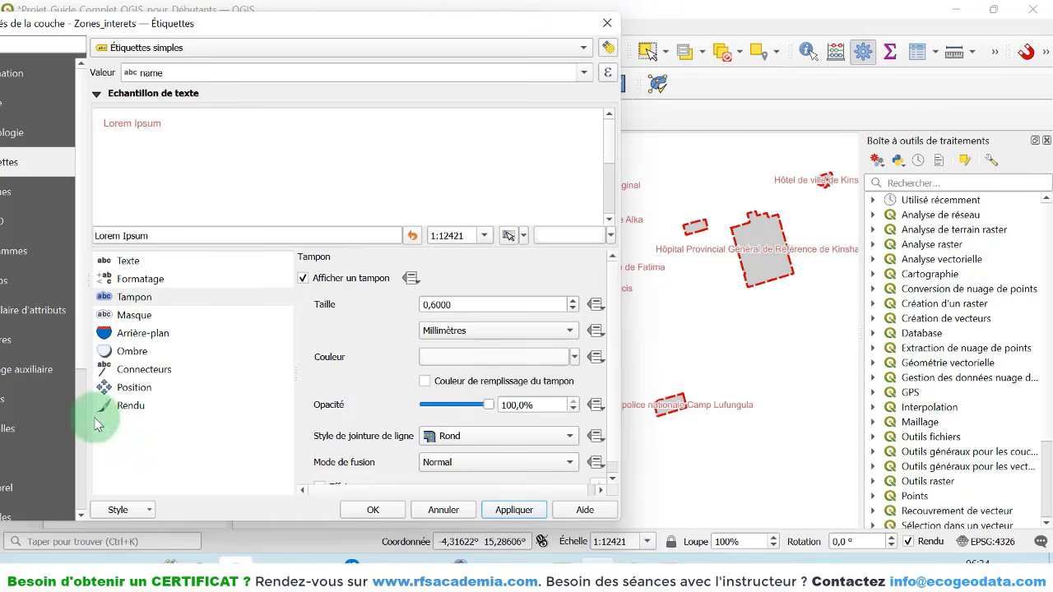
# - Set the label placement mode to "En dehors des polygones", apply it and close the layer properties
pyautogui.click(148, 392)
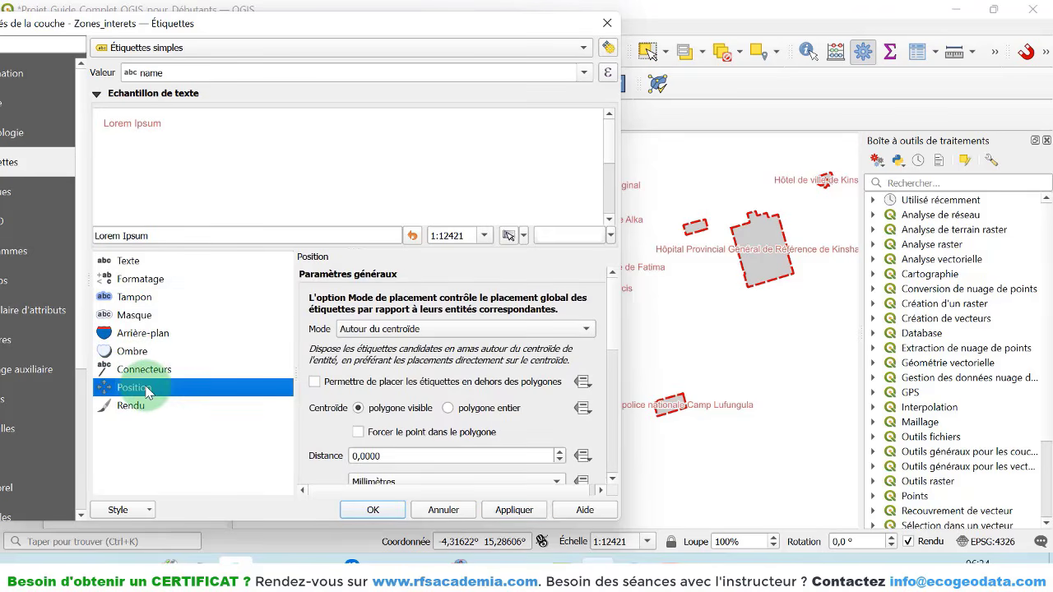
pyautogui.click(363, 330)
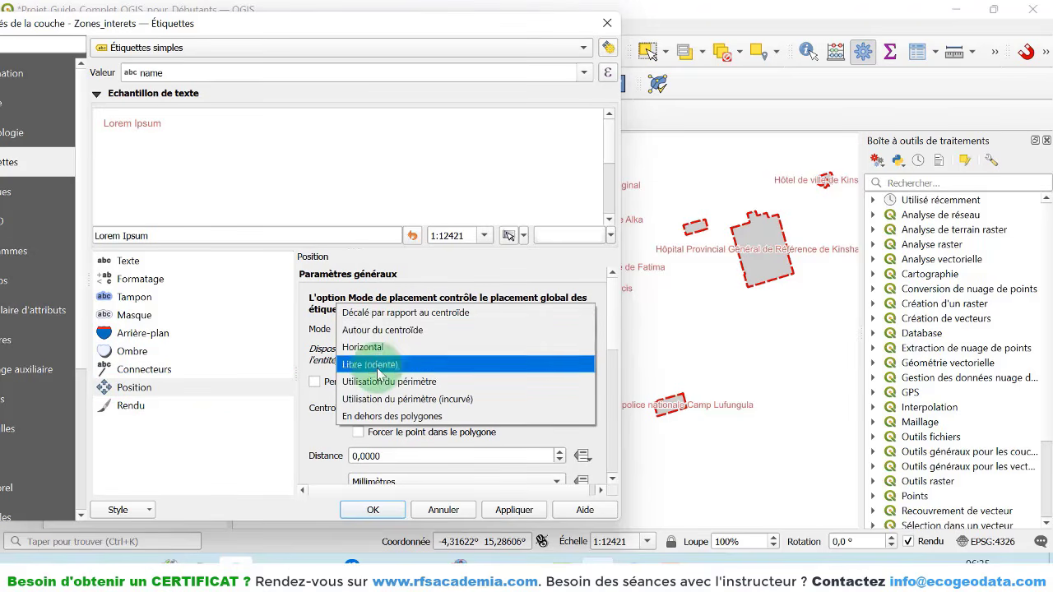
pyautogui.click(378, 416)
pyautogui.click(518, 511)
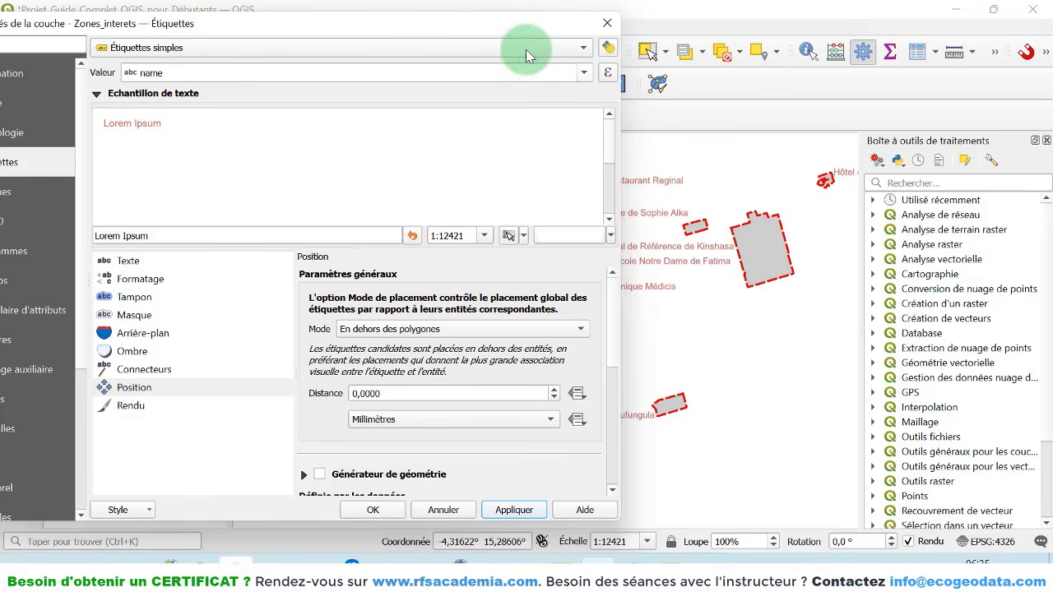
pyautogui.moveTo(508, 30); pyautogui.dragTo(658, 22)
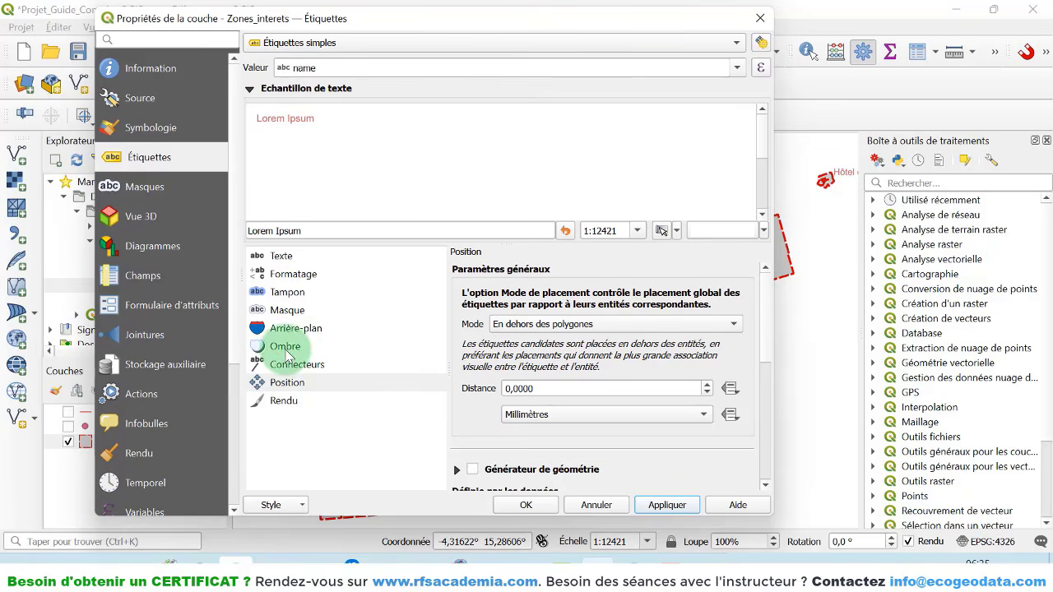
pyautogui.click(526, 505)
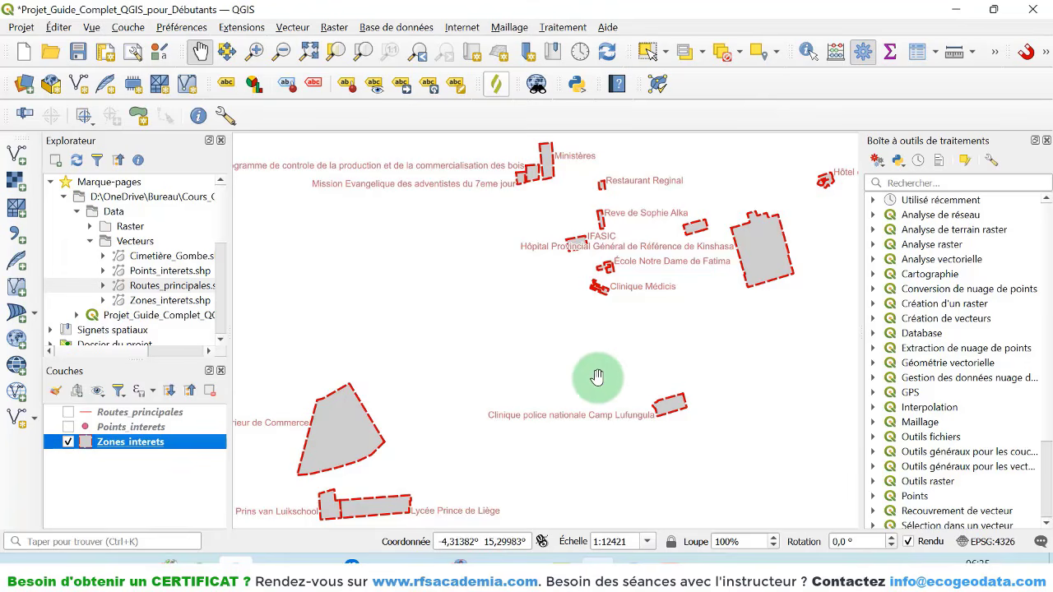
# - Turn on the visibility of the Points_interets layer in the map
pyautogui.moveTo(529, 356); pyautogui.dragTo(548, 355)
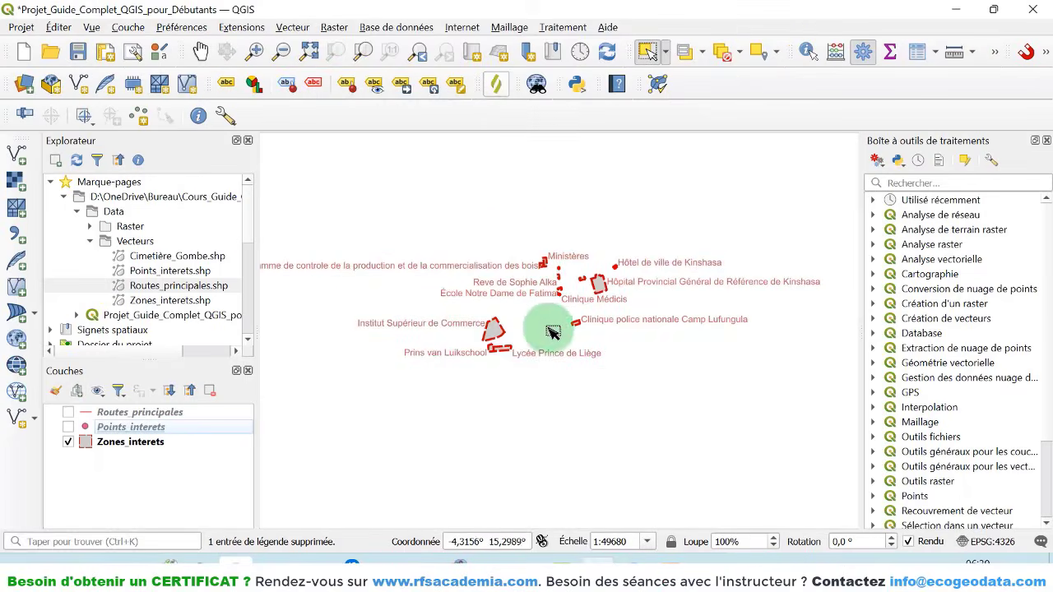
pyautogui.click(149, 444)
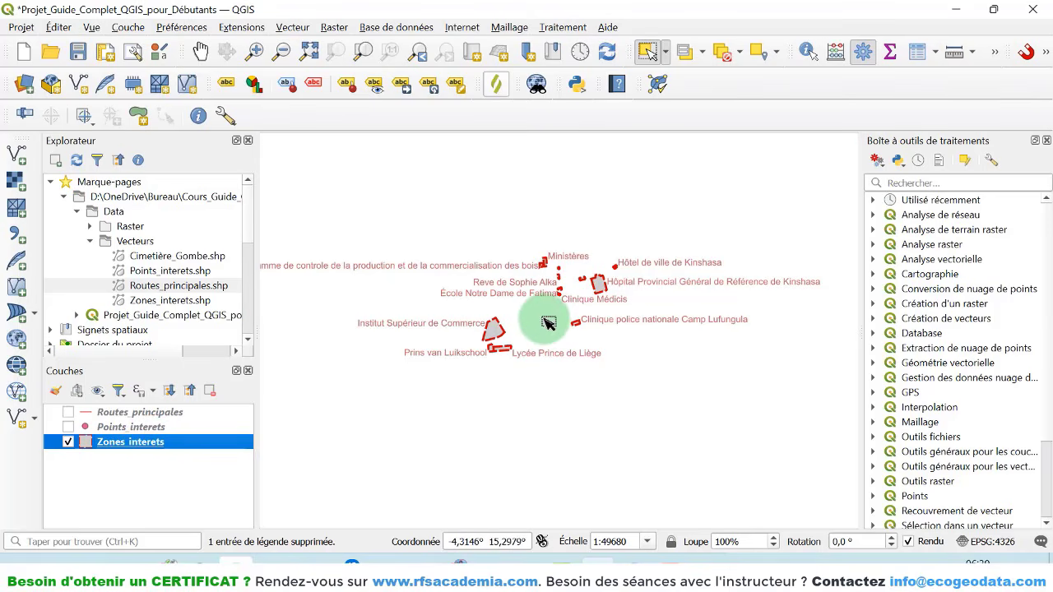
pyautogui.click(128, 427)
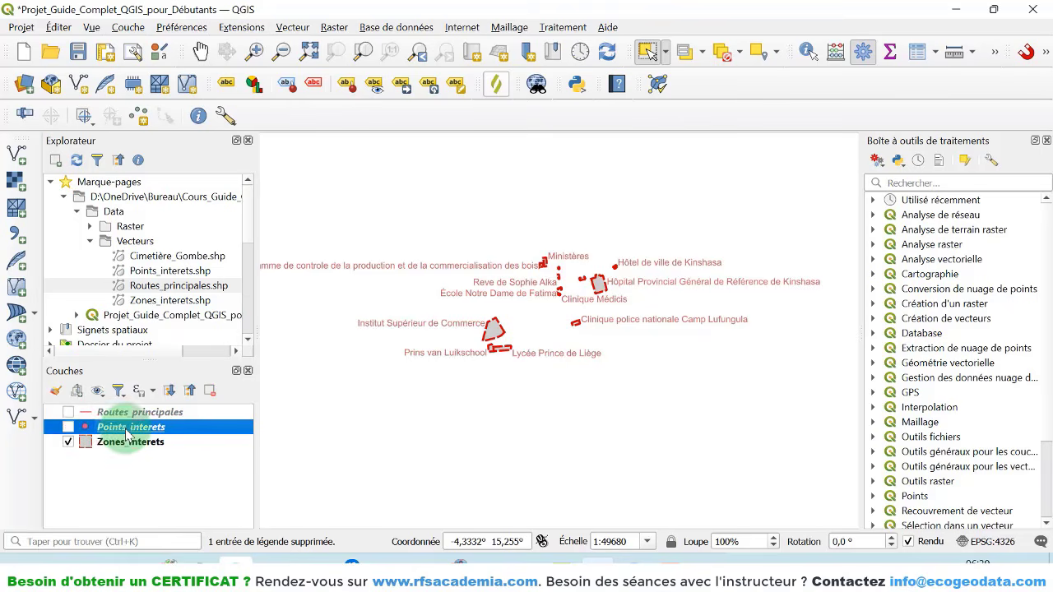
pyautogui.click(69, 427)
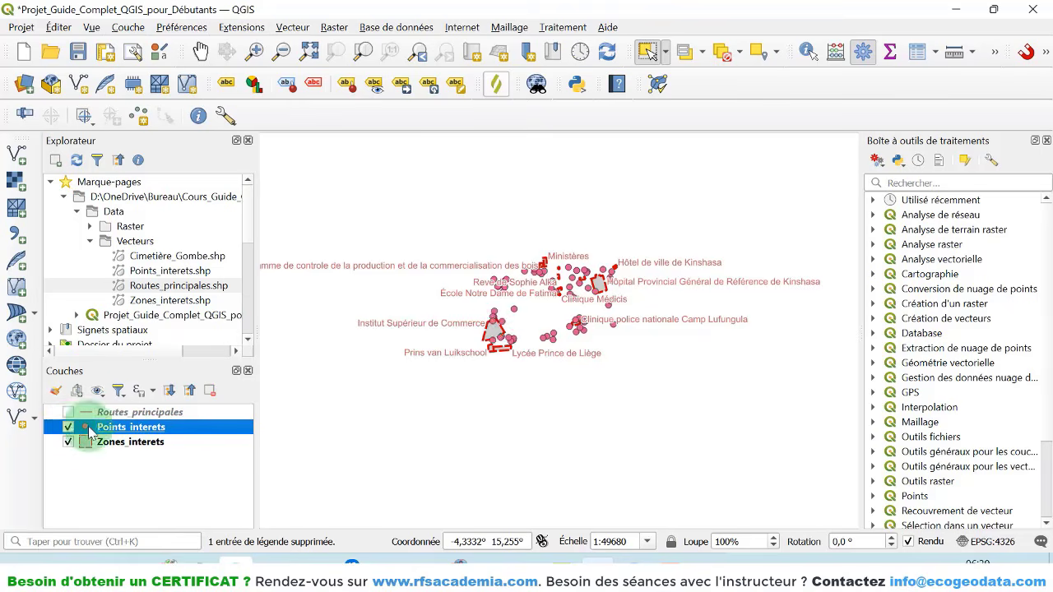
pyautogui.scroll(1, 508, 296)
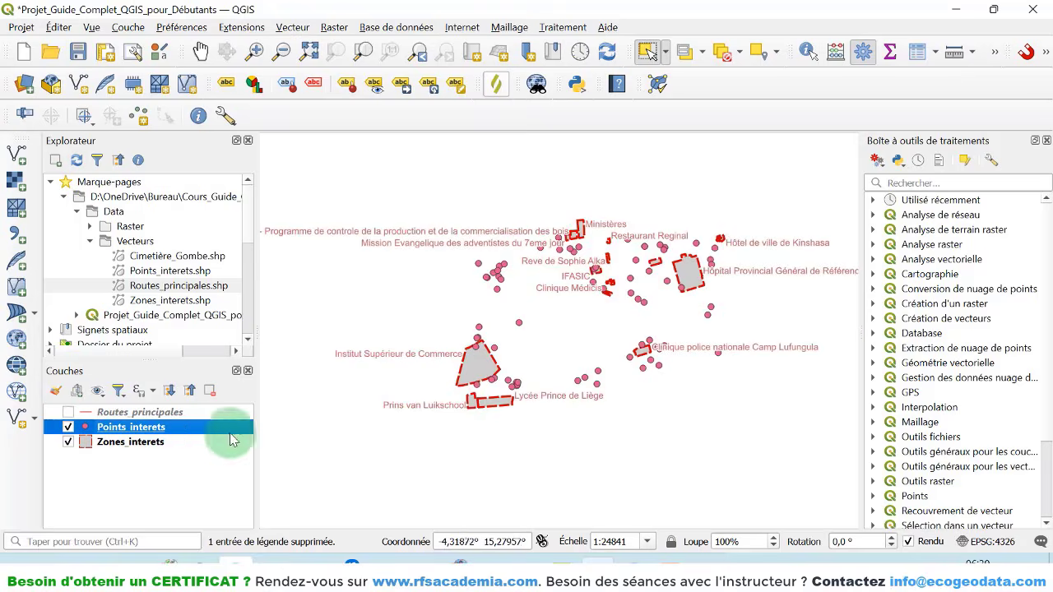
# - In the Points_interets layer's symbology, set the simple symbol's size to 2.8 millimetres
pyautogui.rightClick(134, 430)
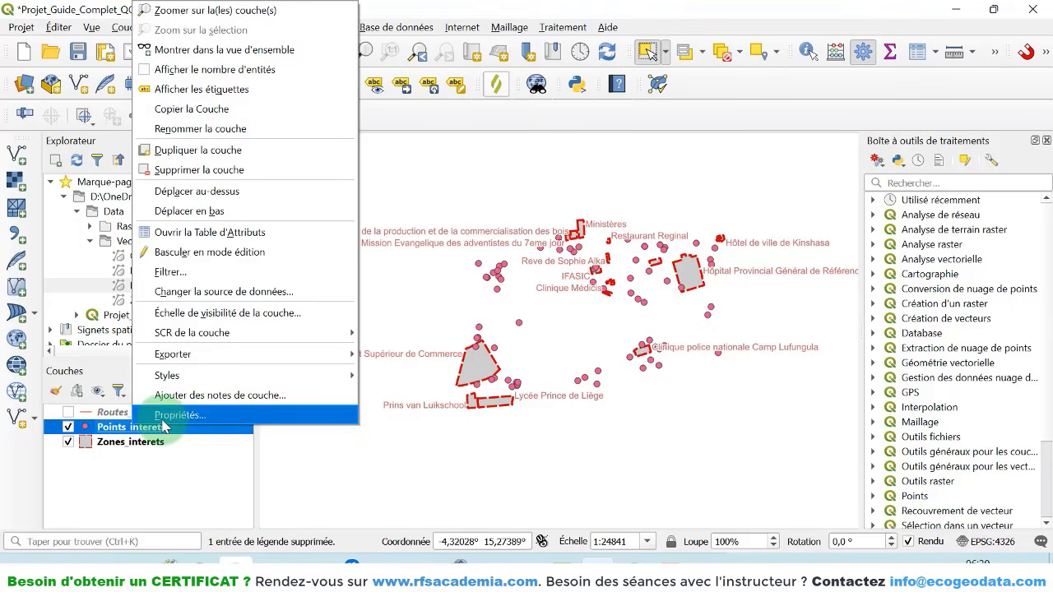
pyautogui.click(163, 421)
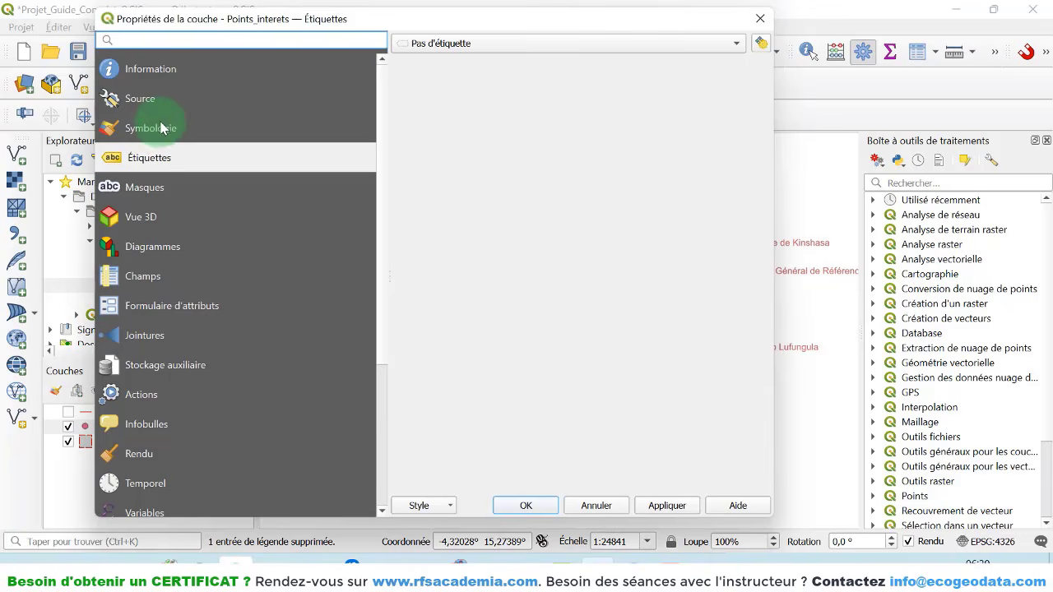
pyautogui.click(164, 127)
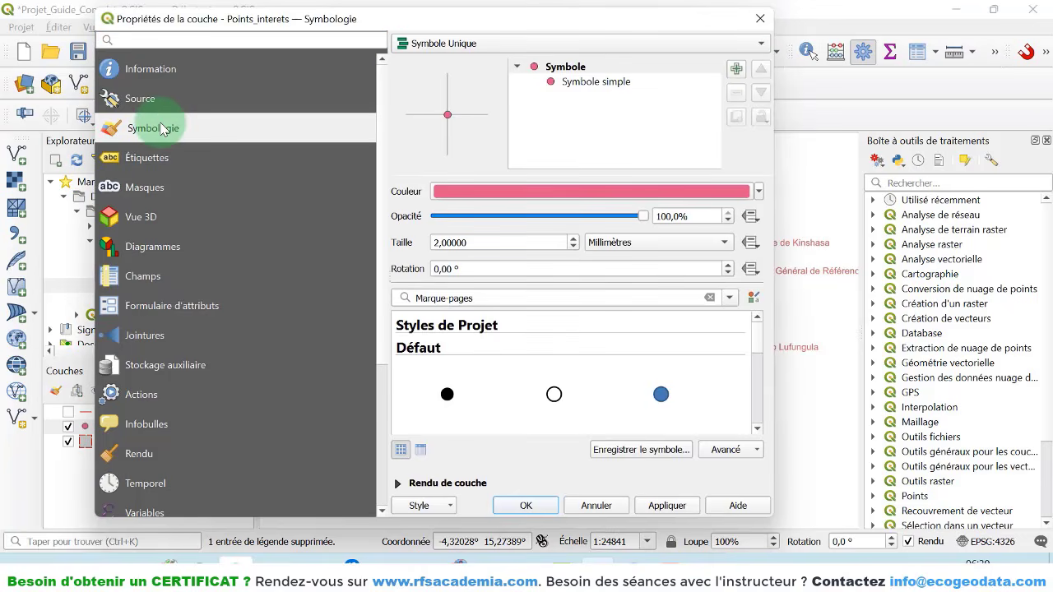
pyautogui.click(588, 83)
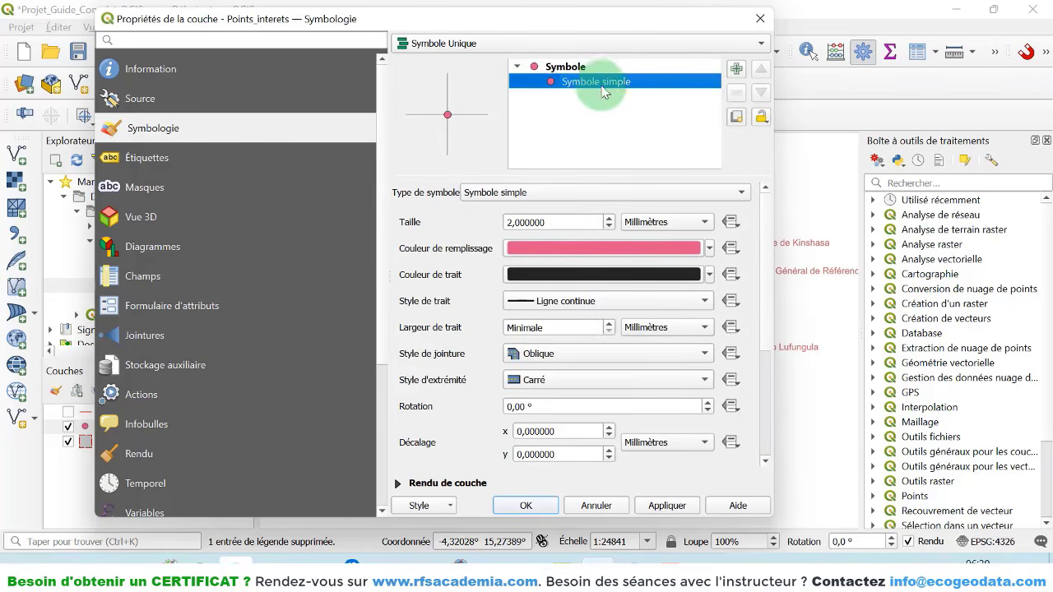
pyautogui.click(608, 227)
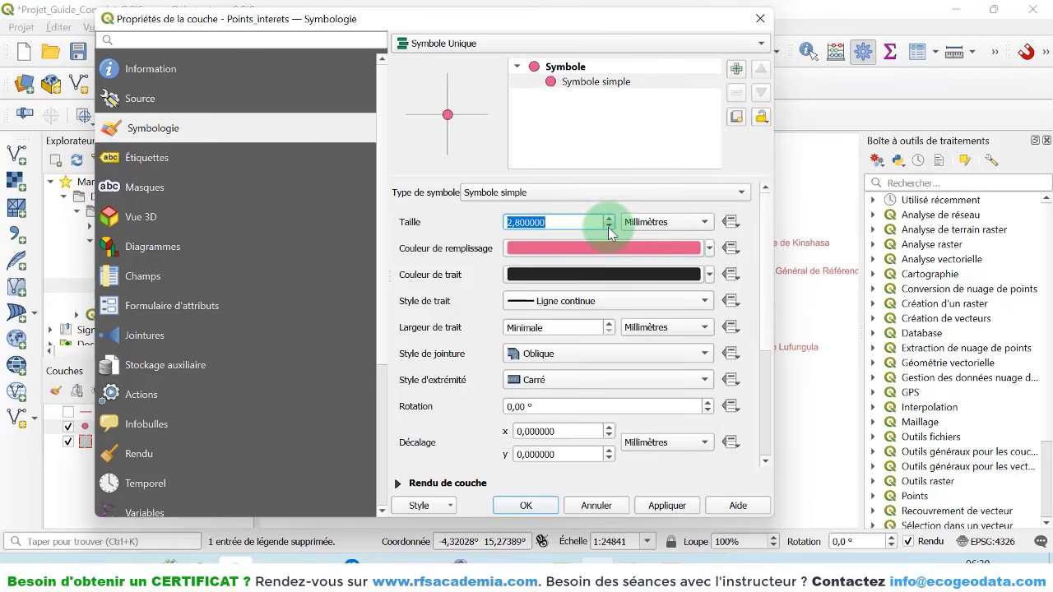
# - Change the fill colour of the Points_interets simple symbol to black
pyautogui.click(709, 247)
pyautogui.moveTo(596, 89); pyautogui.dragTo(585, 41)
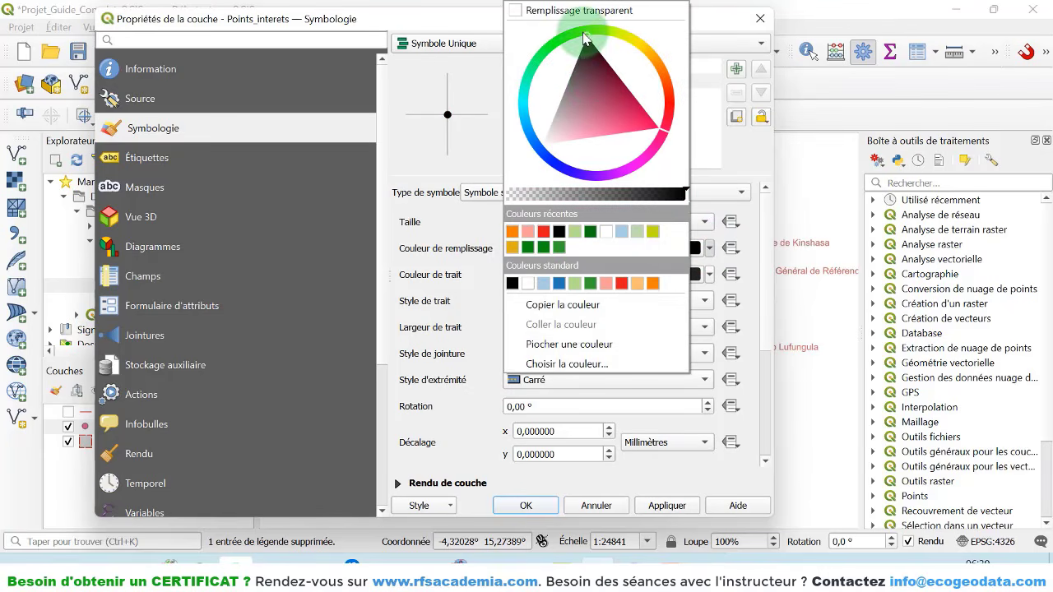
pyautogui.click(478, 145)
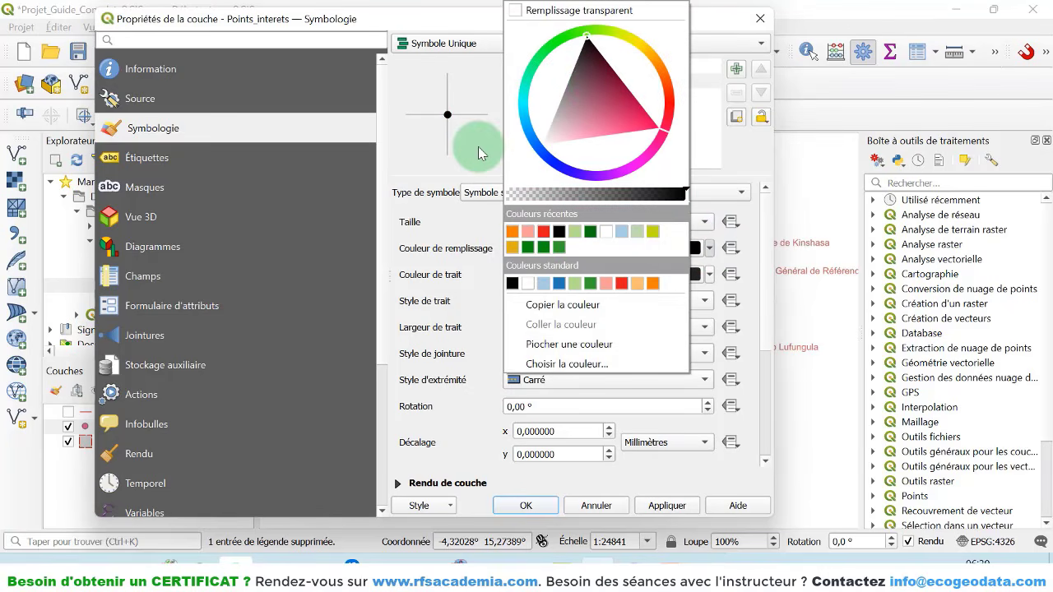
# - Enable simple labels (Étiquettes simples) for the Points_interets layer, using the name field as the label value
pyautogui.click(148, 157)
pyautogui.click(461, 45)
pyautogui.click(463, 59)
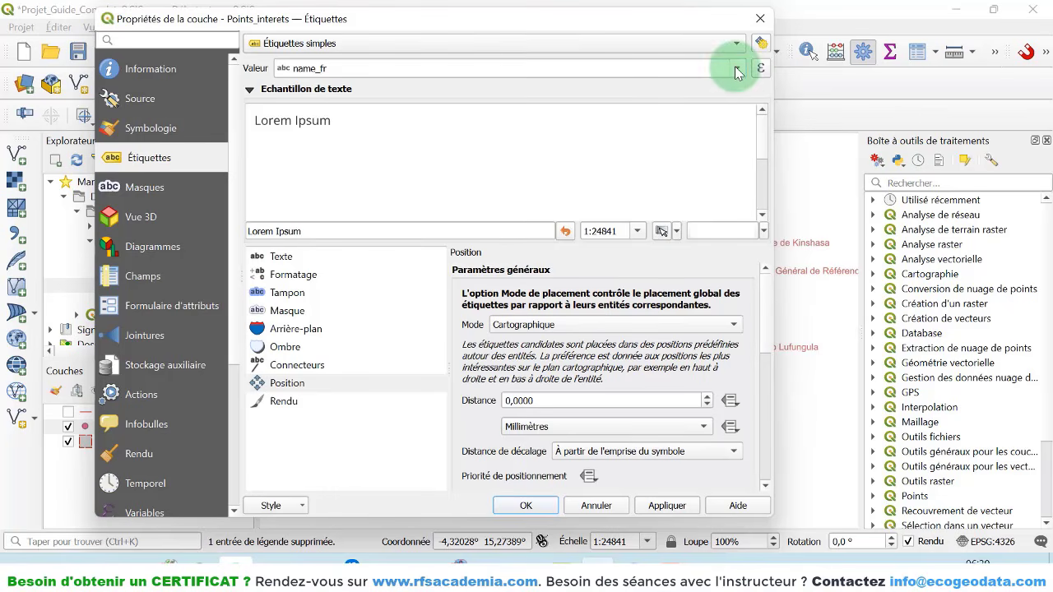
pyautogui.click(737, 69)
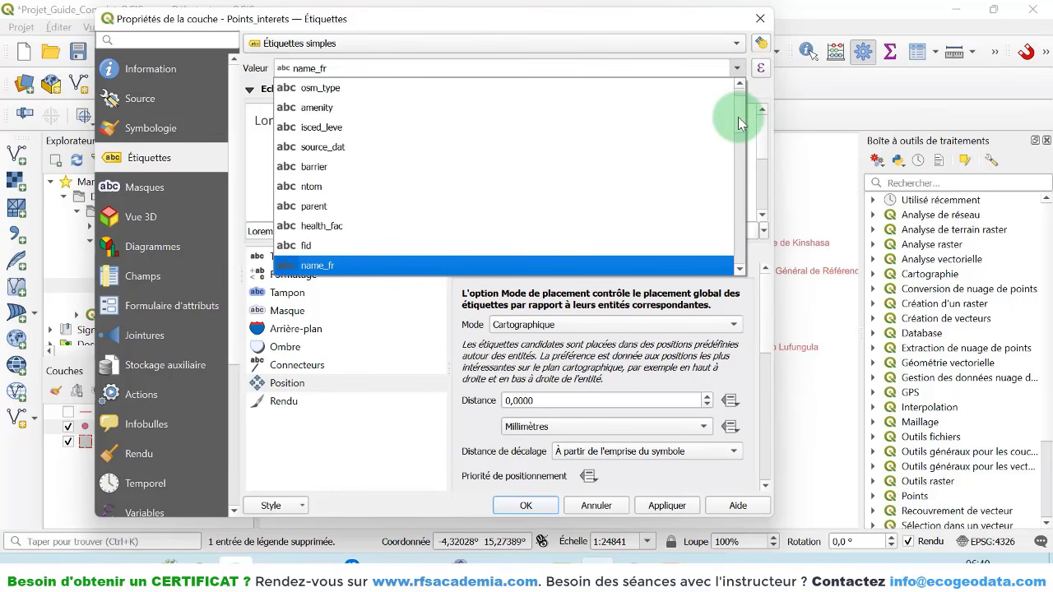
pyautogui.scroll(-5, 738, 117)
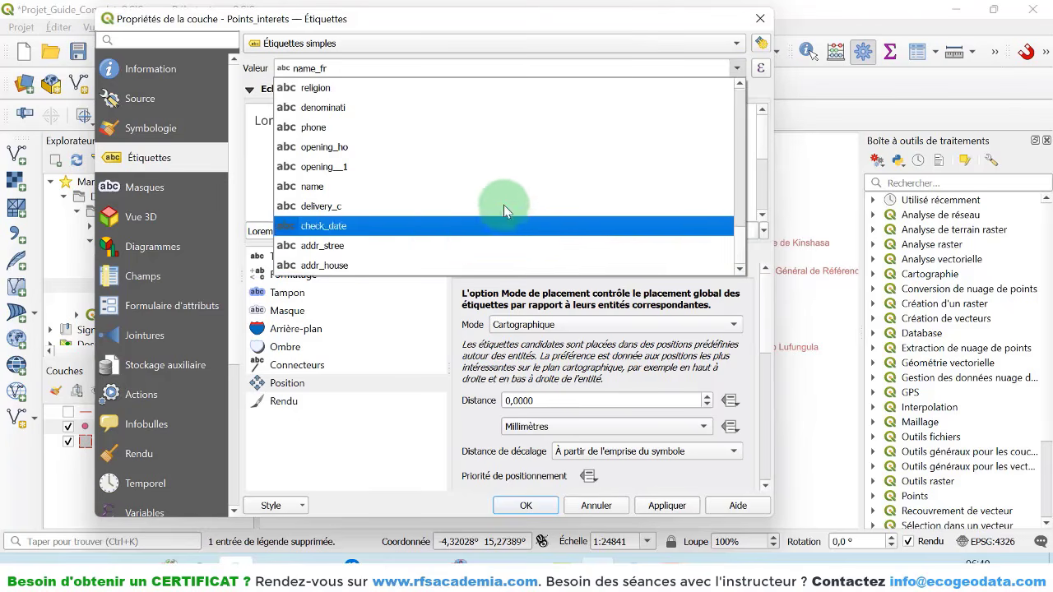
pyautogui.click(435, 187)
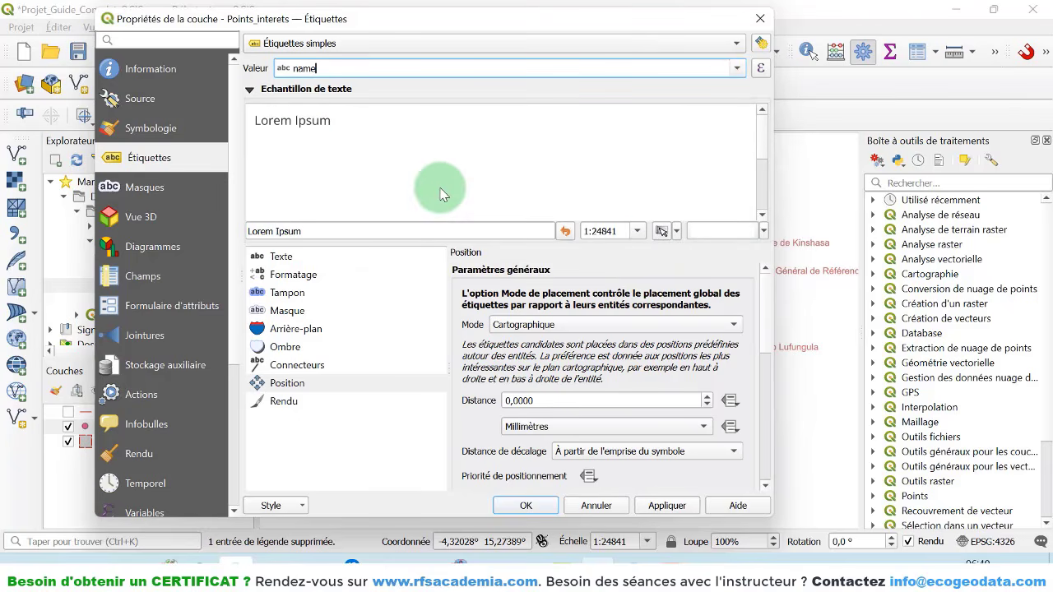
# - Set the font of the Points_interets label text to Arial
pyautogui.click(281, 258)
pyautogui.click(715, 274)
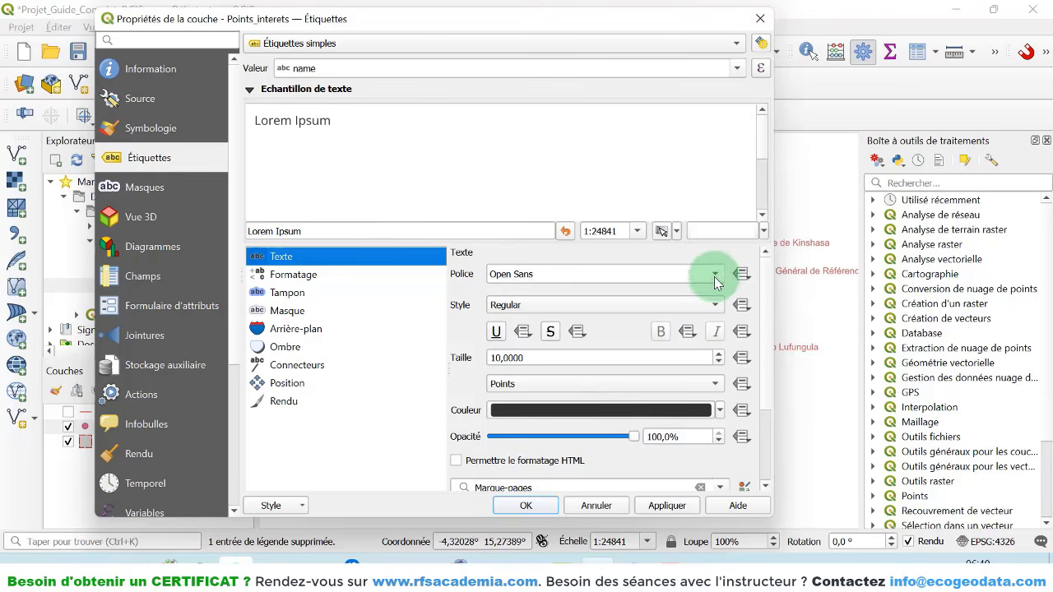
pyautogui.moveTo(876, 381); pyautogui.dragTo(875, 301)
pyautogui.click(662, 331)
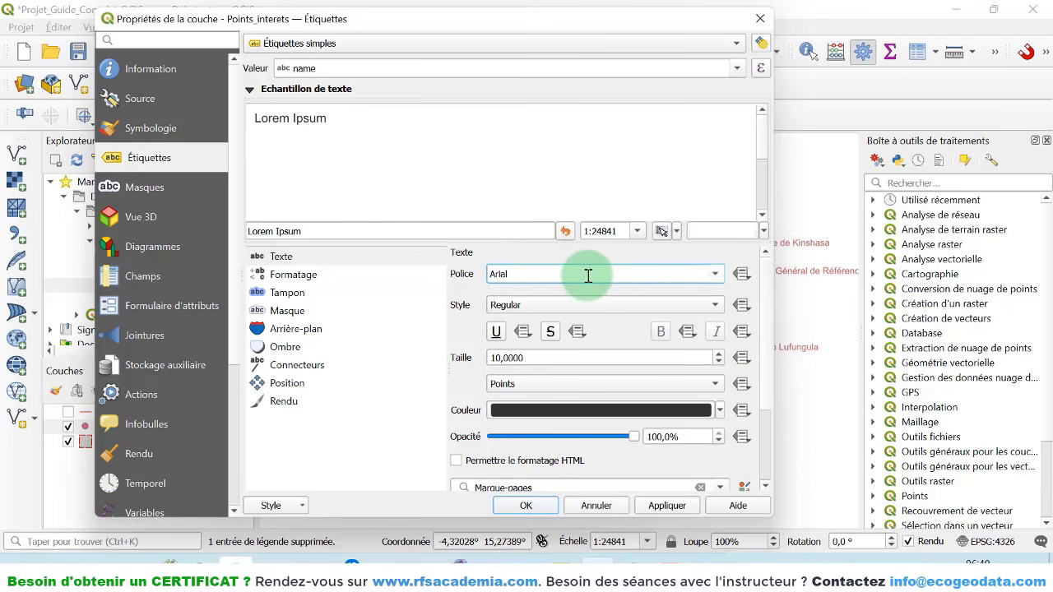
# - Set the label text size to 5 points, apply it and check the labels on the map behind the dialog
pyautogui.click(719, 363)
pyautogui.click(719, 362)
pyautogui.click(720, 362)
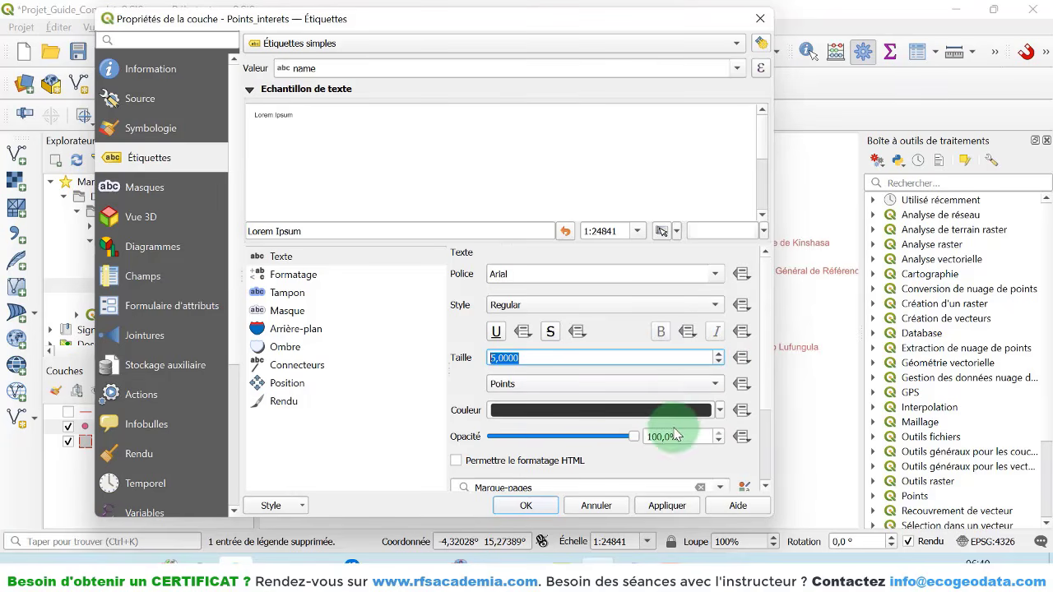
pyautogui.click(666, 504)
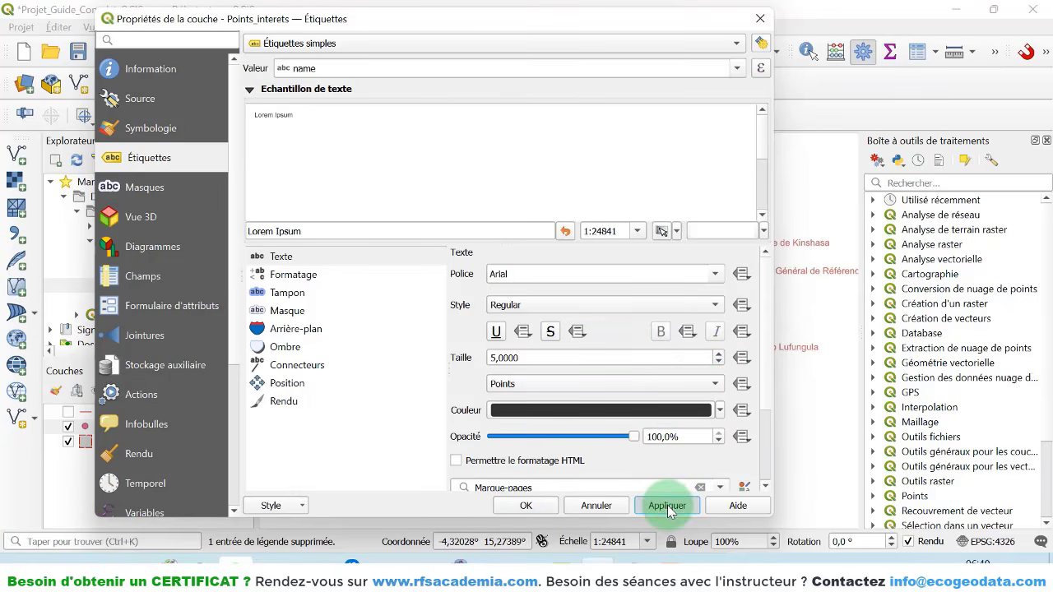
pyautogui.moveTo(679, 34); pyautogui.dragTo(303, 22)
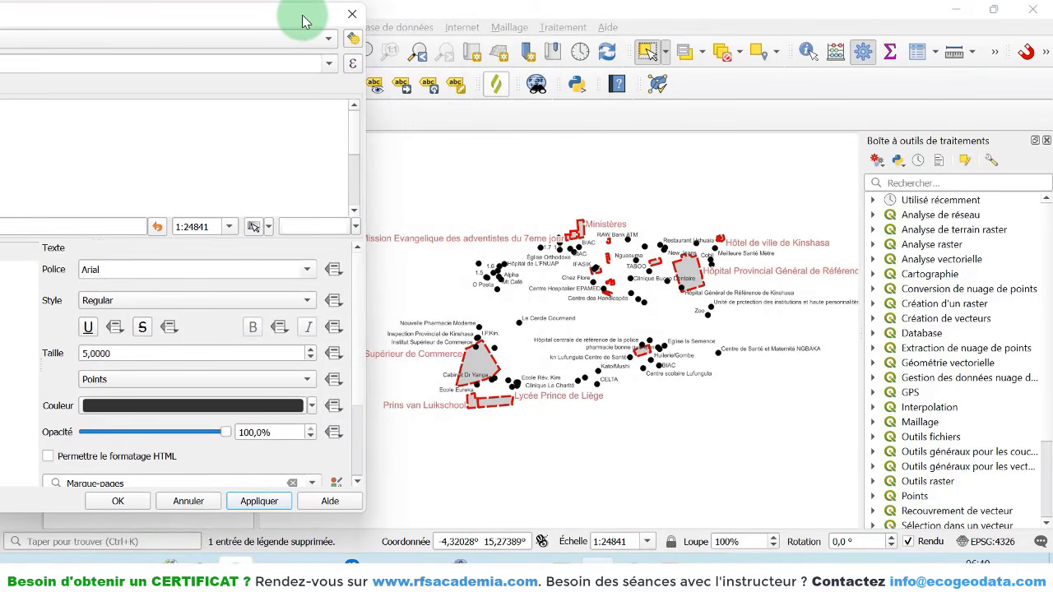
pyautogui.moveTo(302, 21); pyautogui.dragTo(740, 20)
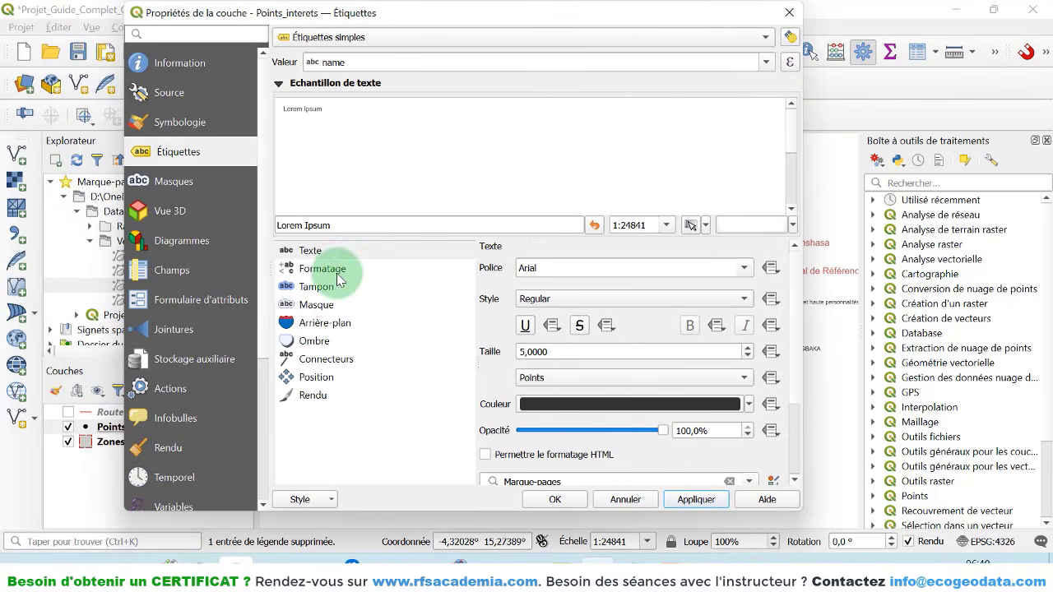
# - Enable a 0.3 millimetre buffer around the Points_interets labels, apply it, close the layer properties and inspect the labels on the map
pyautogui.click(320, 286)
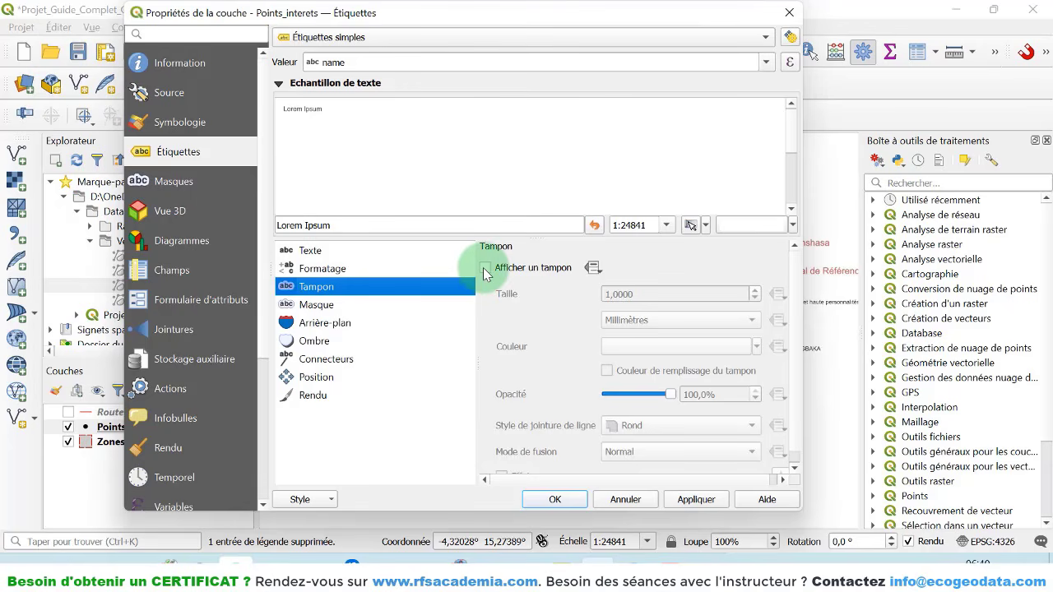
pyautogui.click(485, 268)
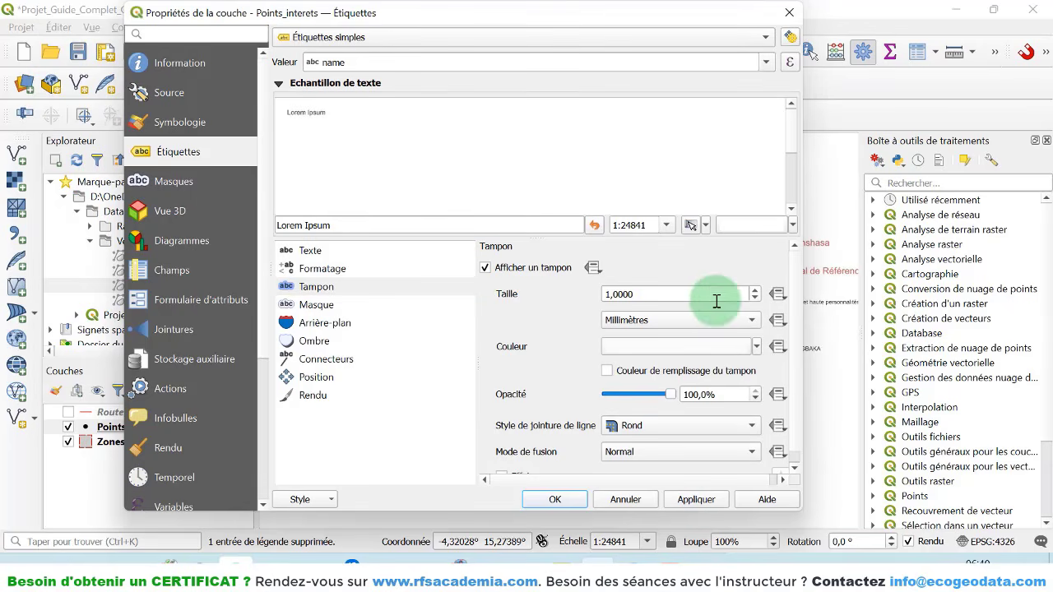
pyautogui.click(754, 298)
pyautogui.click(754, 298)
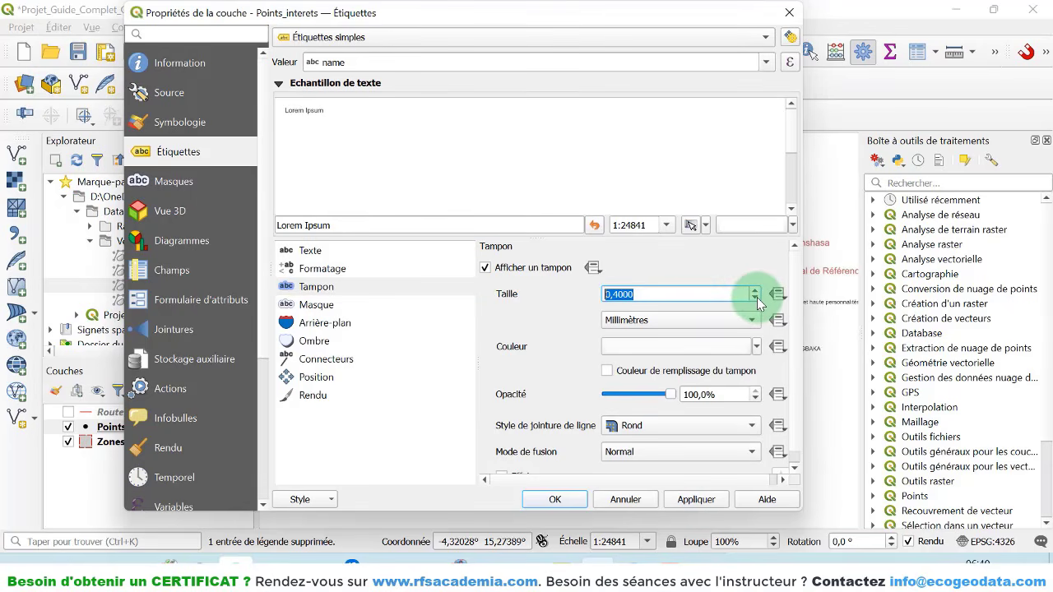
pyautogui.click(754, 299)
pyautogui.click(701, 501)
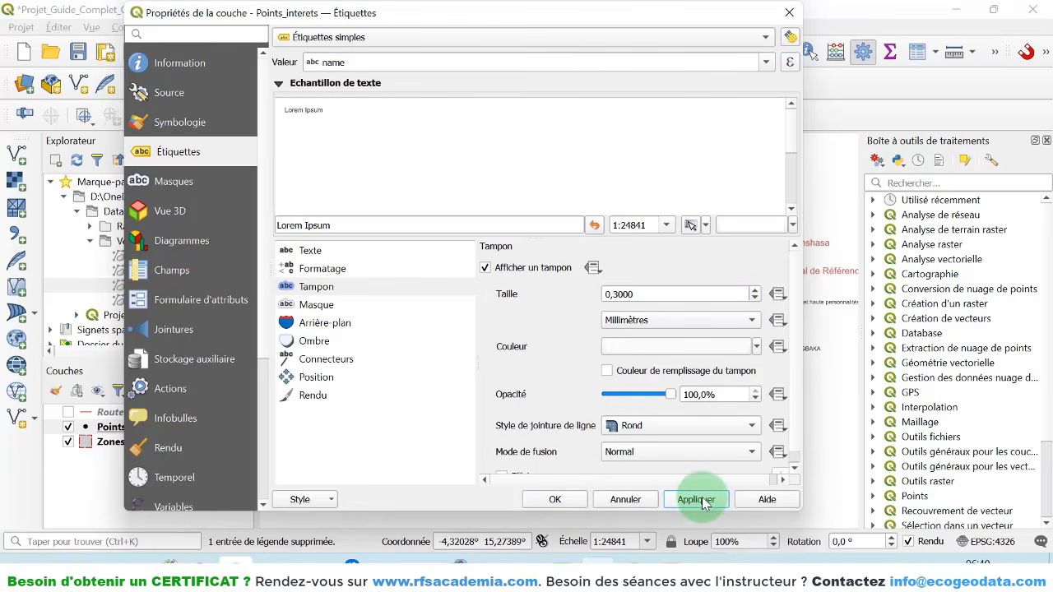
pyautogui.click(555, 497)
pyautogui.scroll(1, 584, 296)
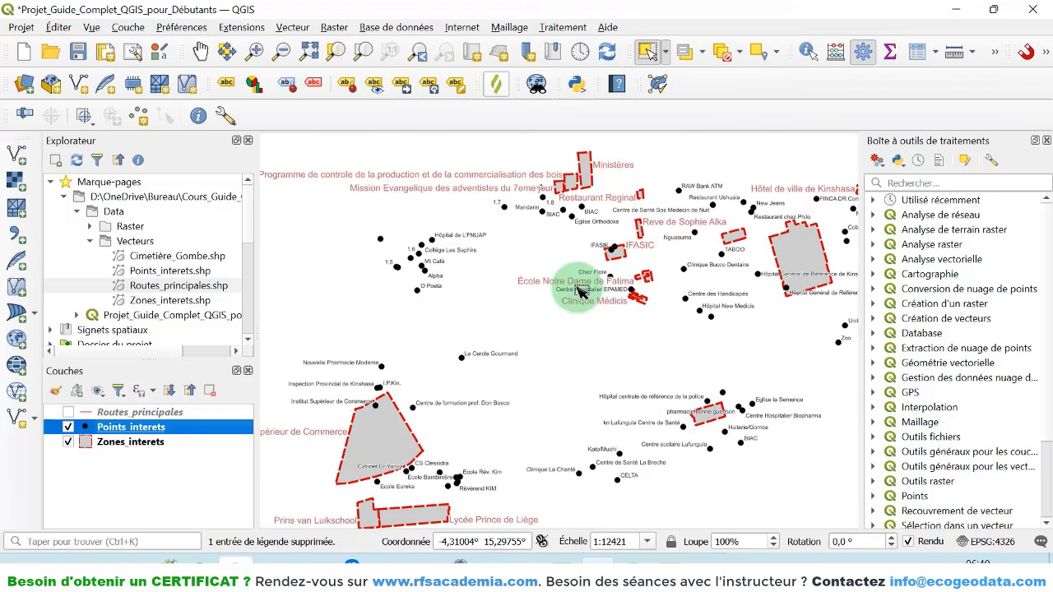
pyautogui.scroll(-1, 580, 292)
# - Turn on the visibility of the Routes_principales layer, look through the fields of its attribute table and close the table
pyautogui.click(67, 411)
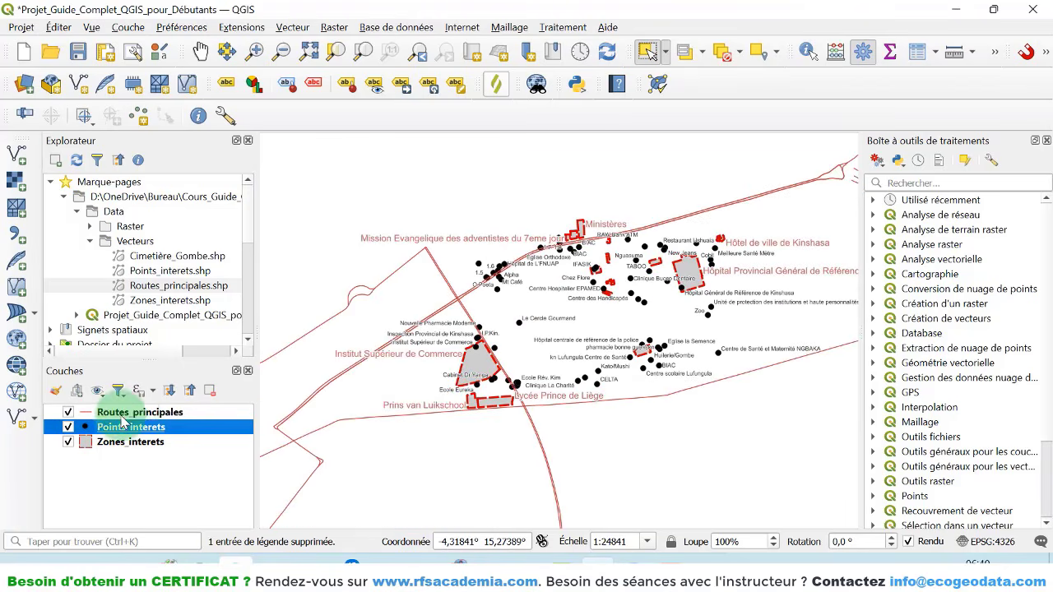
pyautogui.rightClick(137, 414)
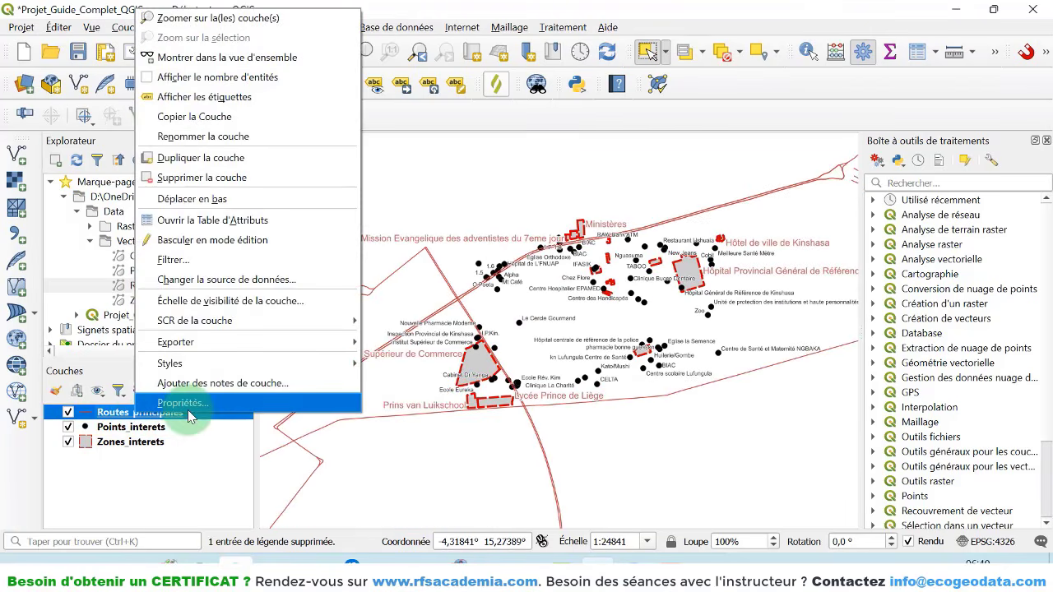
pyautogui.rightClick(130, 416)
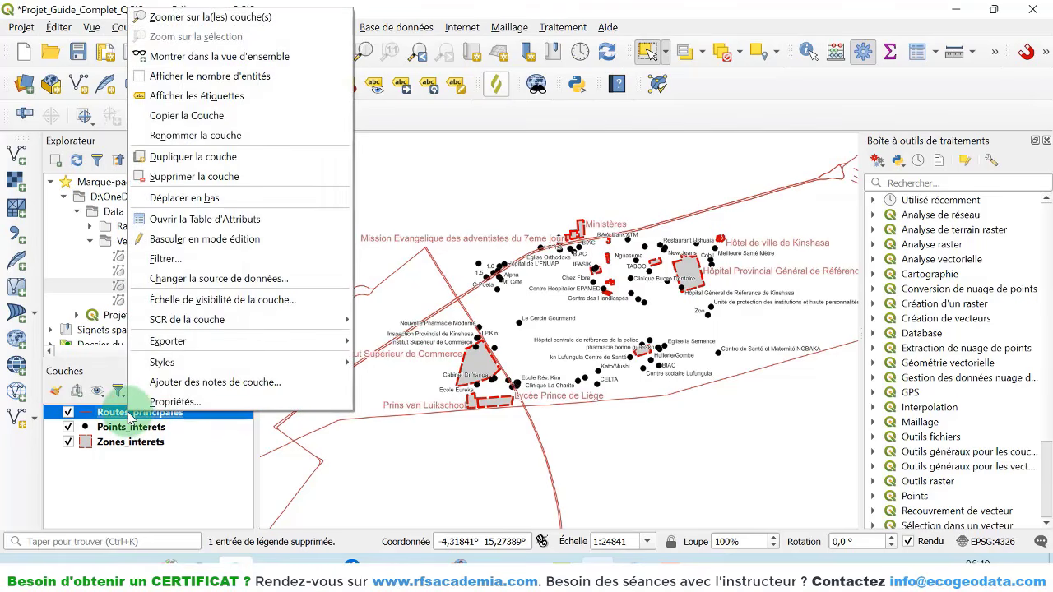
pyautogui.click(191, 223)
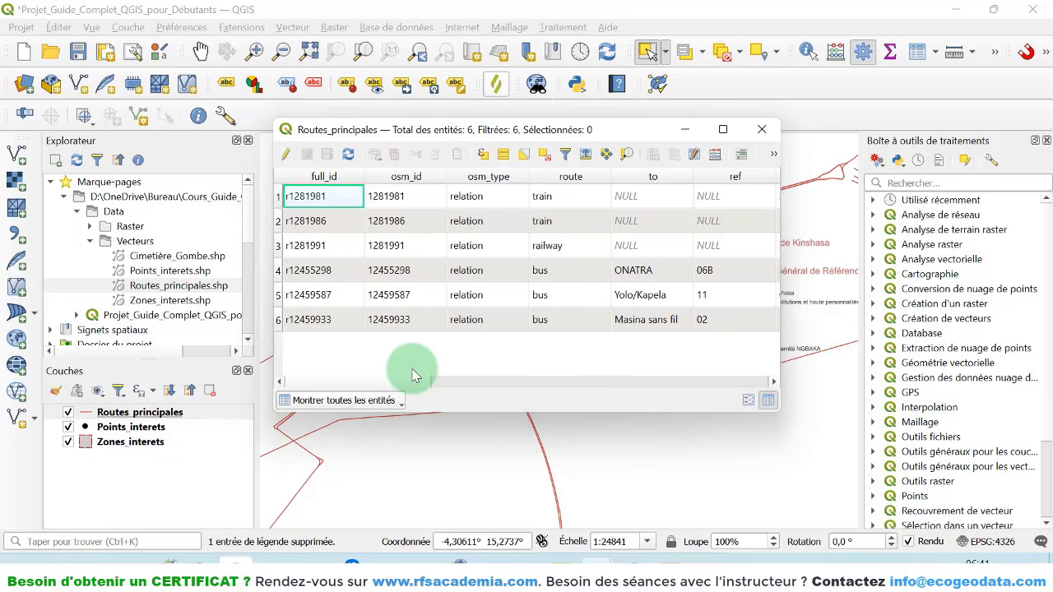
pyautogui.moveTo(409, 387); pyautogui.dragTo(777, 383)
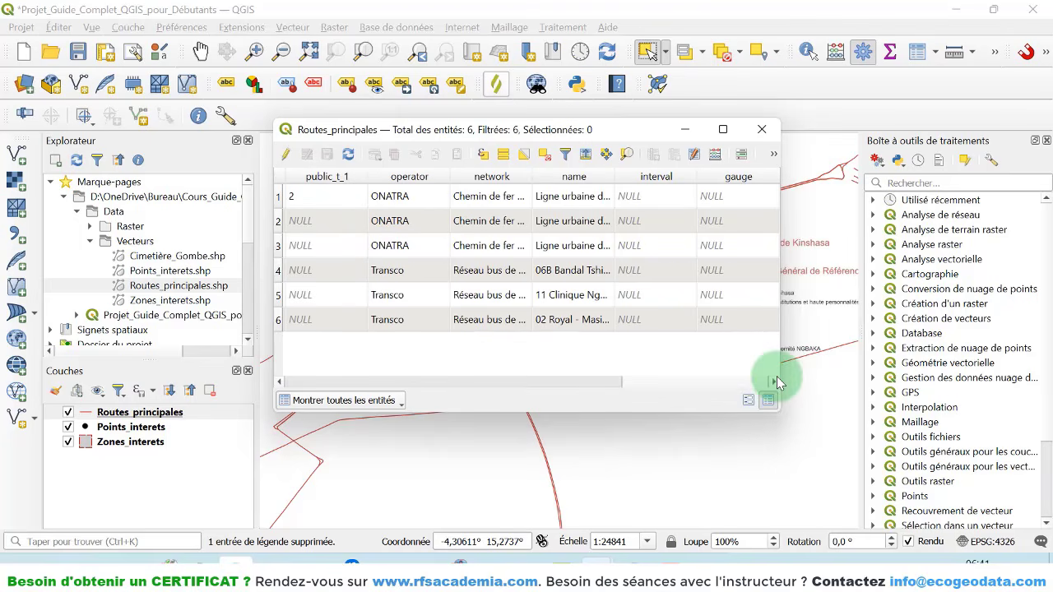
pyautogui.click(762, 129)
# - In the Routes_principales symbology, set the simple line's colour to orange and its stroke width to 0.46 millimetres
pyautogui.click(165, 414)
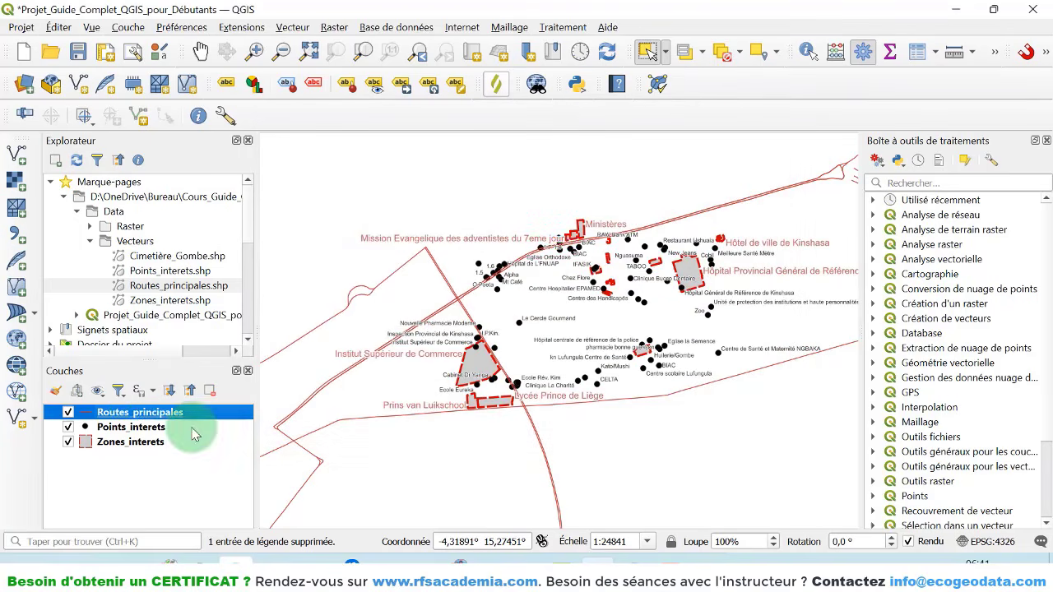
pyautogui.rightClick(138, 415)
pyautogui.click(177, 401)
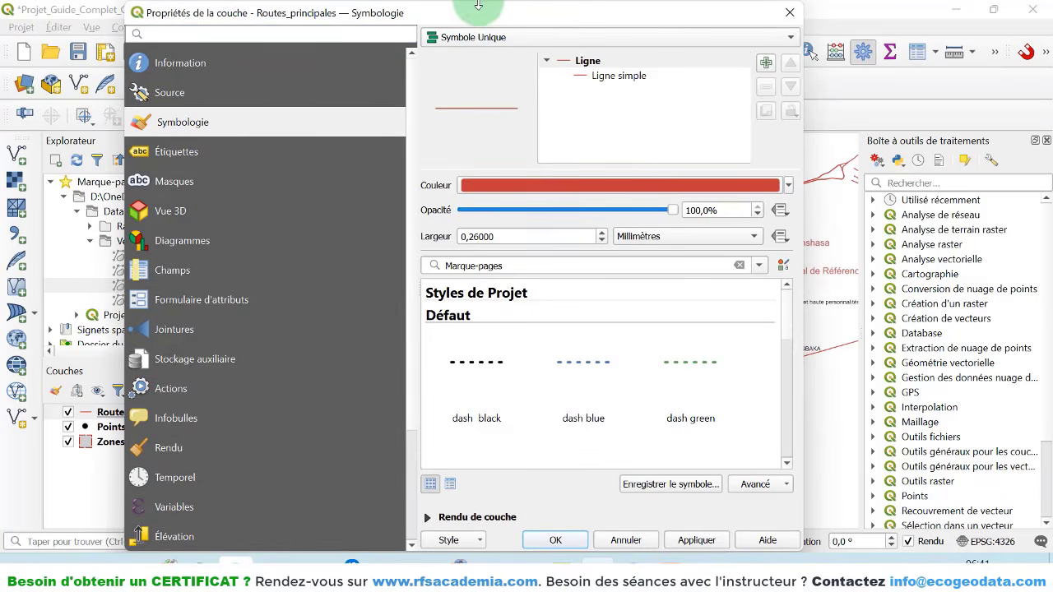
pyautogui.moveTo(478, 6)
pyautogui.mouseDown()
pyautogui.moveTo(469, 46)
pyautogui.moveTo(482, 28)
pyautogui.moveTo(469, 7)
pyautogui.mouseUp()
pyautogui.click(606, 77)
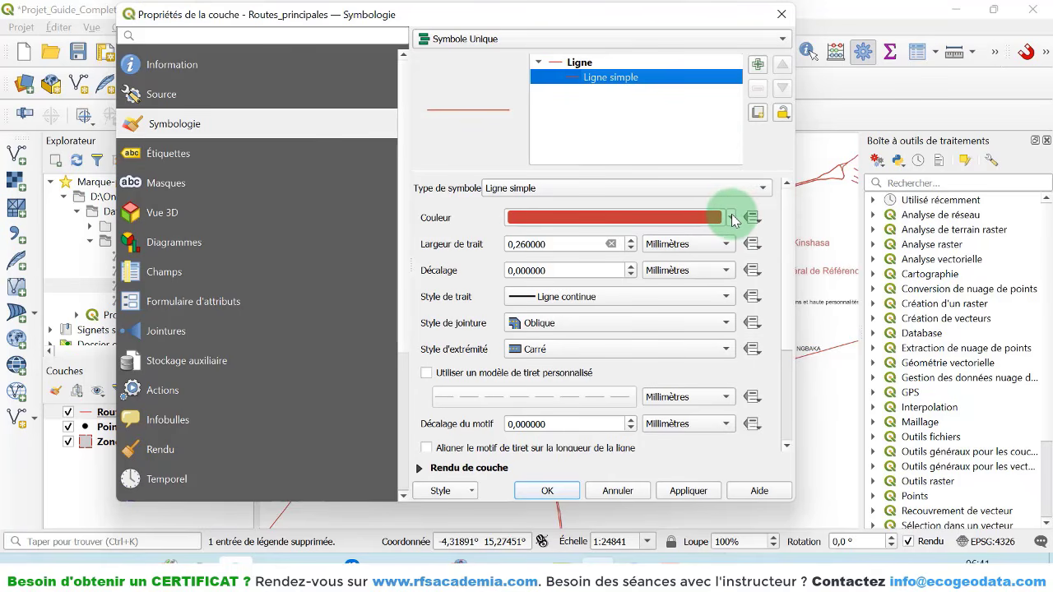
pyautogui.click(731, 218)
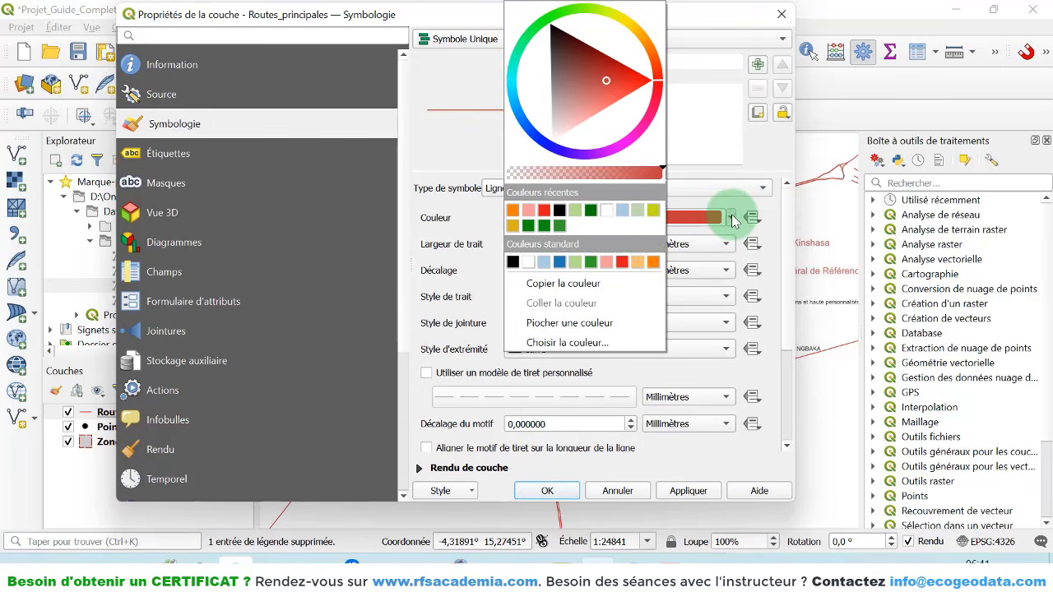
pyautogui.click(640, 263)
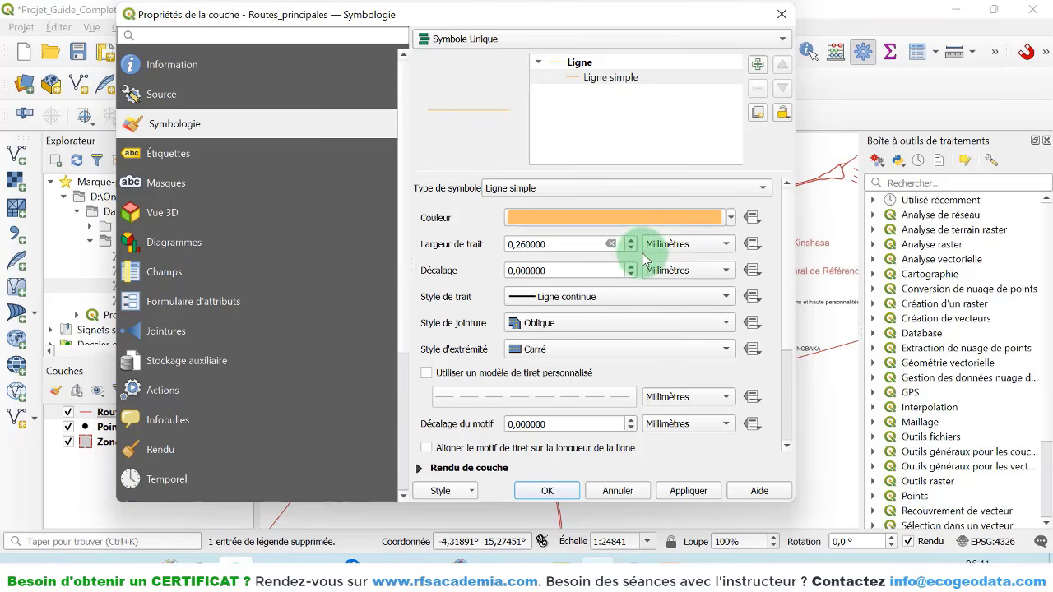
pyautogui.click(631, 240)
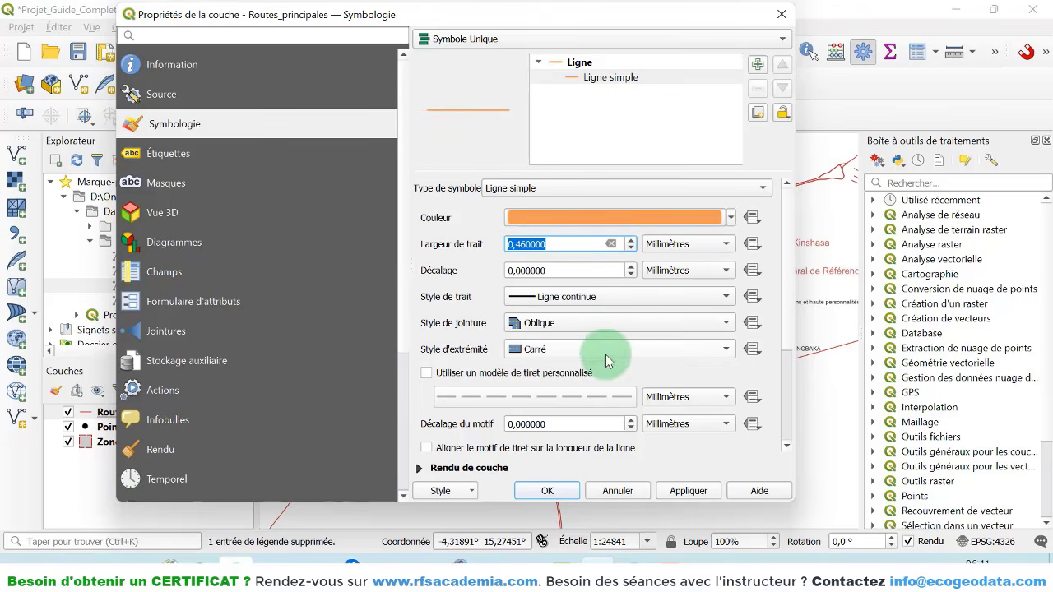
pyautogui.scroll(-1, 576, 287)
pyautogui.scroll(1, 526, 282)
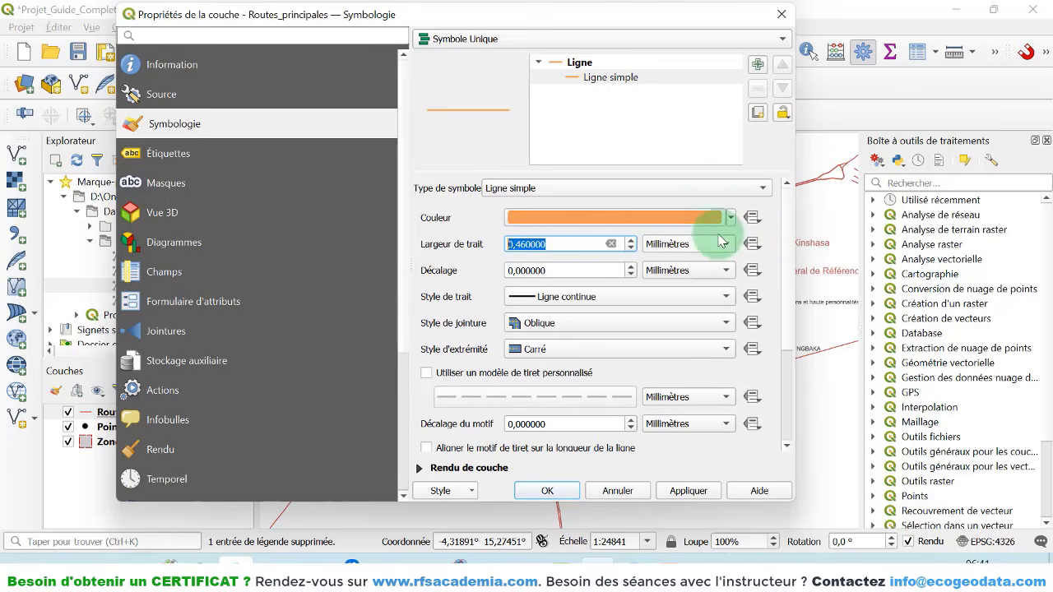
# - Make the orange line colour partly transparent and apply the Routes_principales style
pyautogui.click(731, 218)
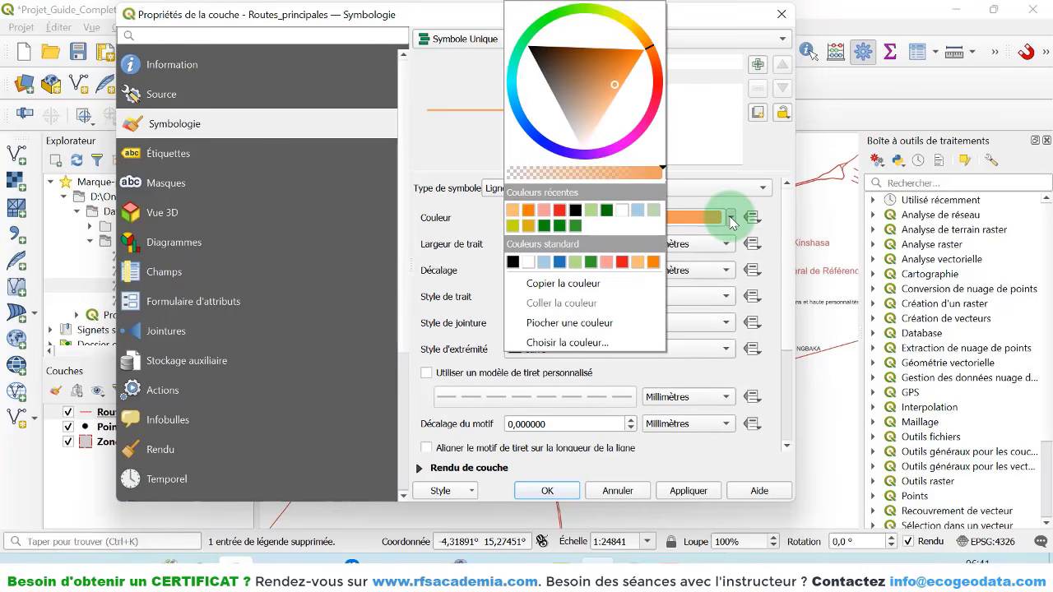
pyautogui.click(591, 173)
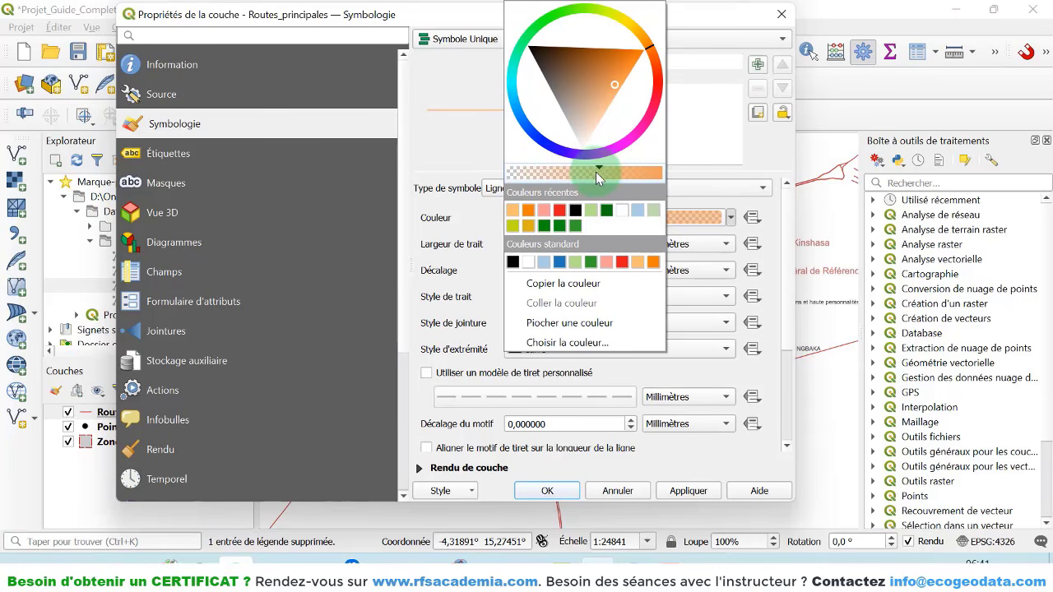
pyautogui.click(613, 172)
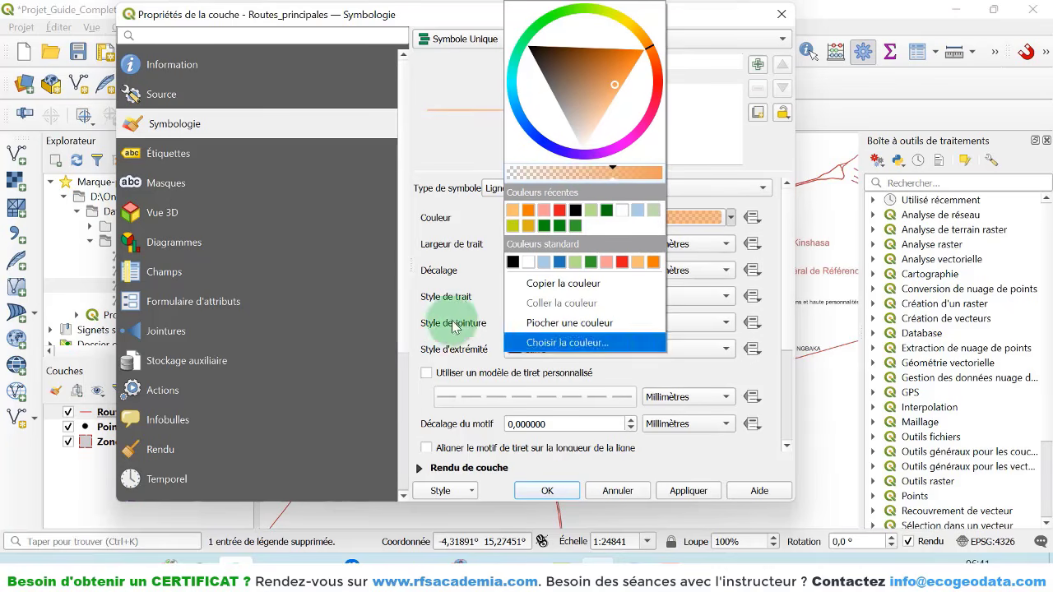
pyautogui.click(682, 500)
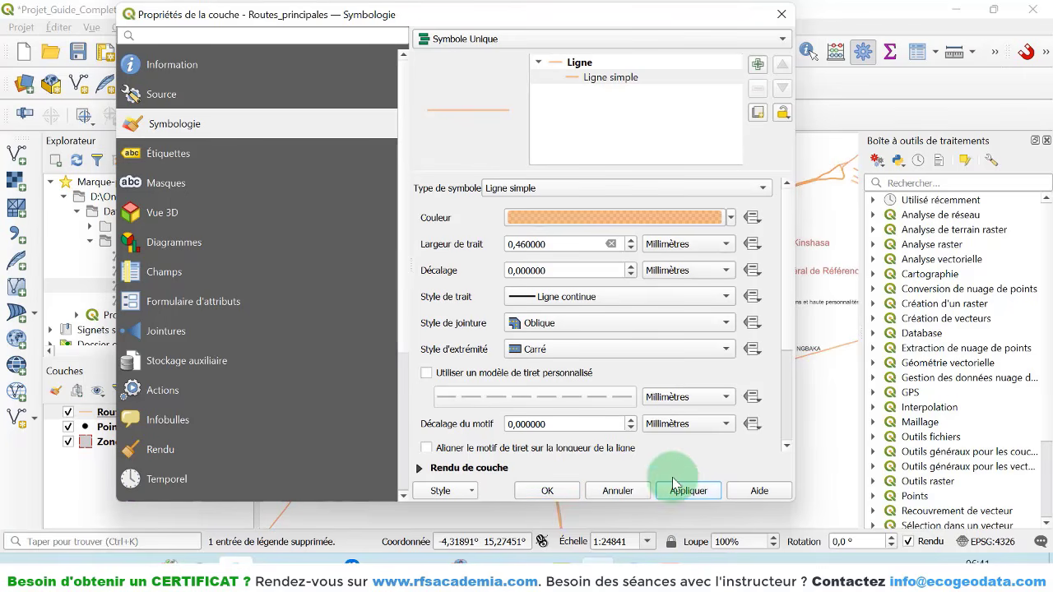
# - Enable simple labels (Étiquettes simples) for the Routes_principales layer
pyautogui.click(171, 156)
pyautogui.click(475, 40)
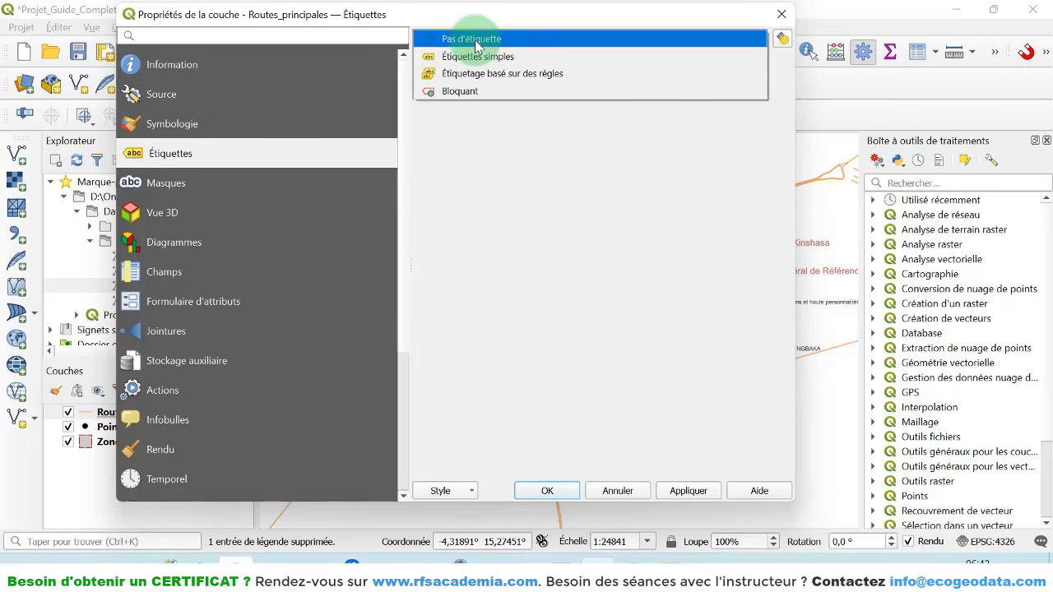
pyautogui.click(476, 58)
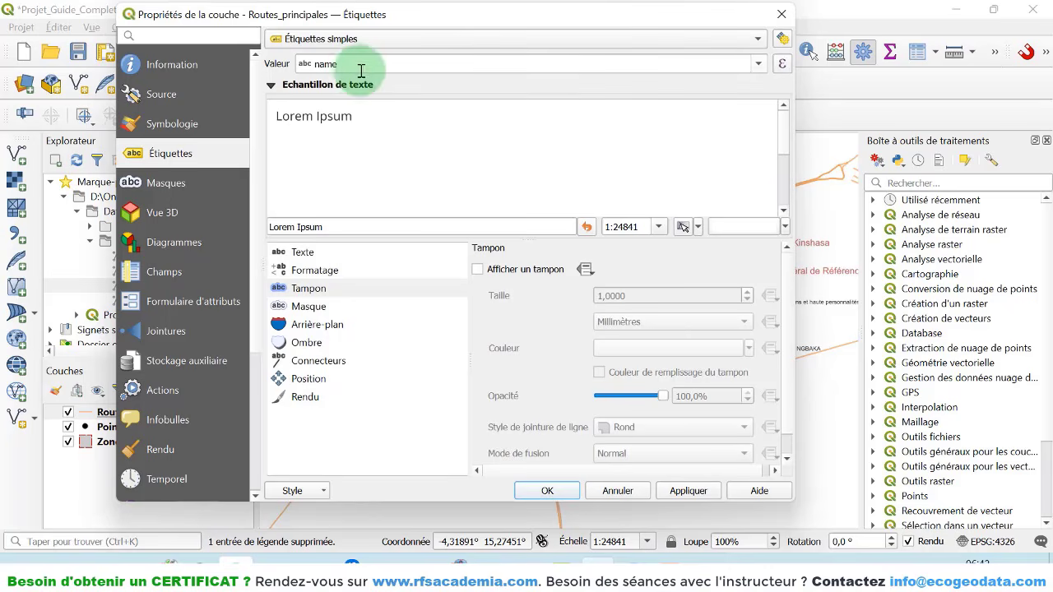
# - Set the Routes_principales label text to the Arial font with a size of 5 points
pyautogui.click(362, 251)
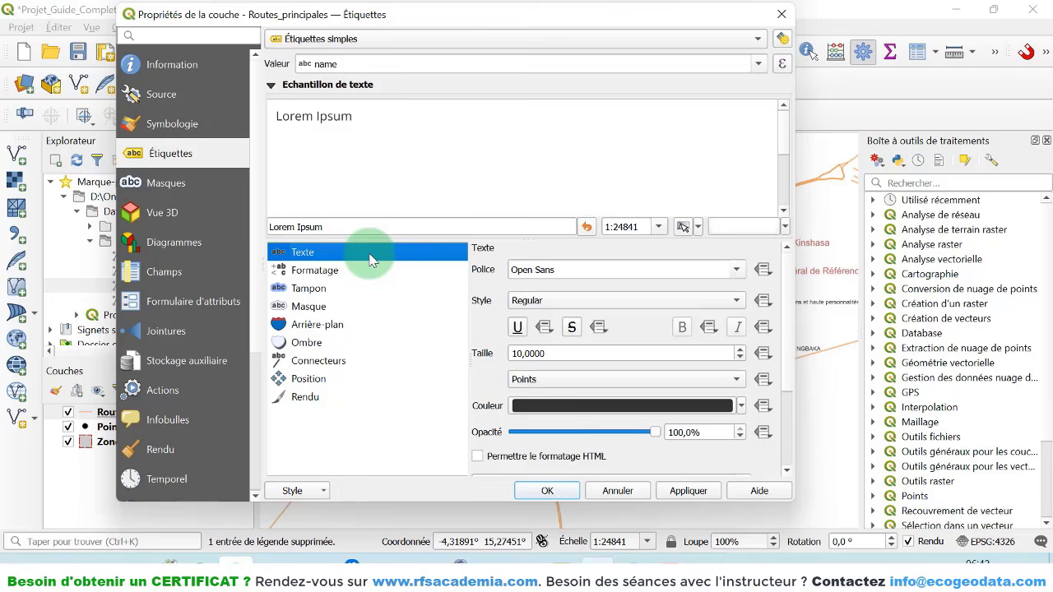
pyautogui.click(737, 275)
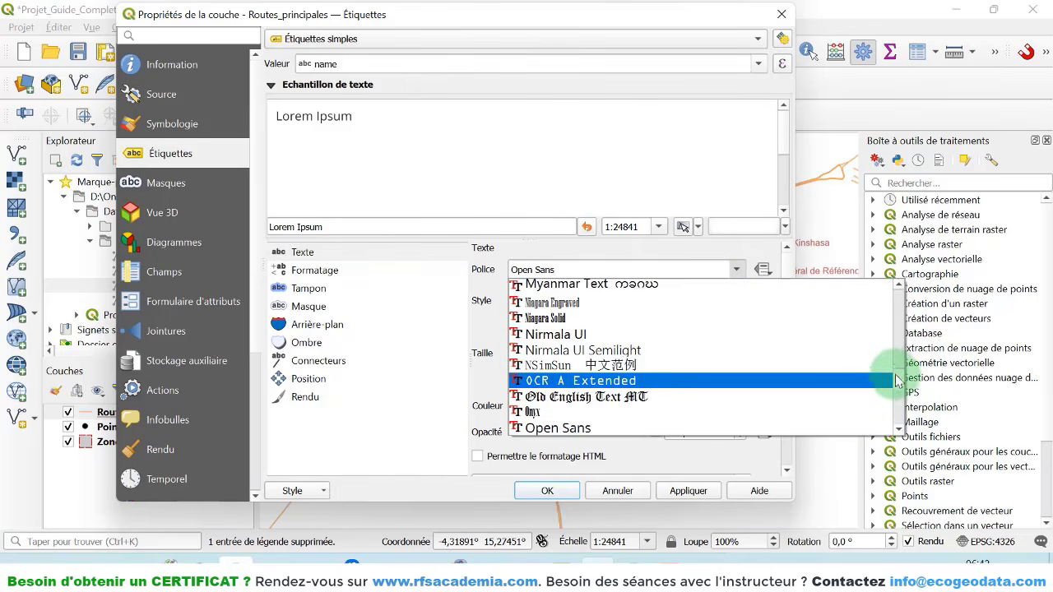
pyautogui.moveTo(890, 369); pyautogui.dragTo(897, 284)
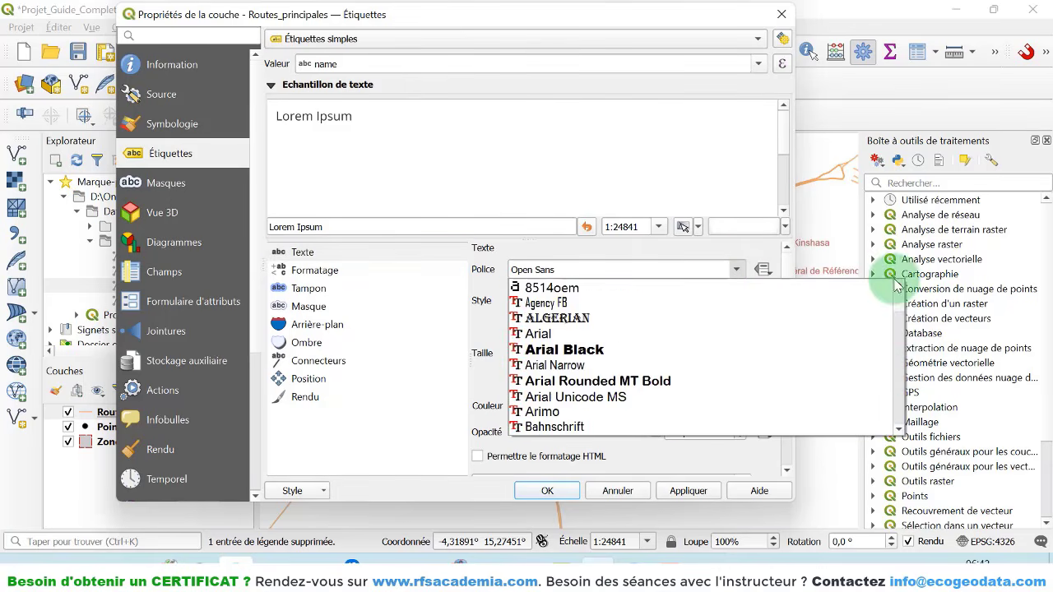
pyautogui.click(581, 333)
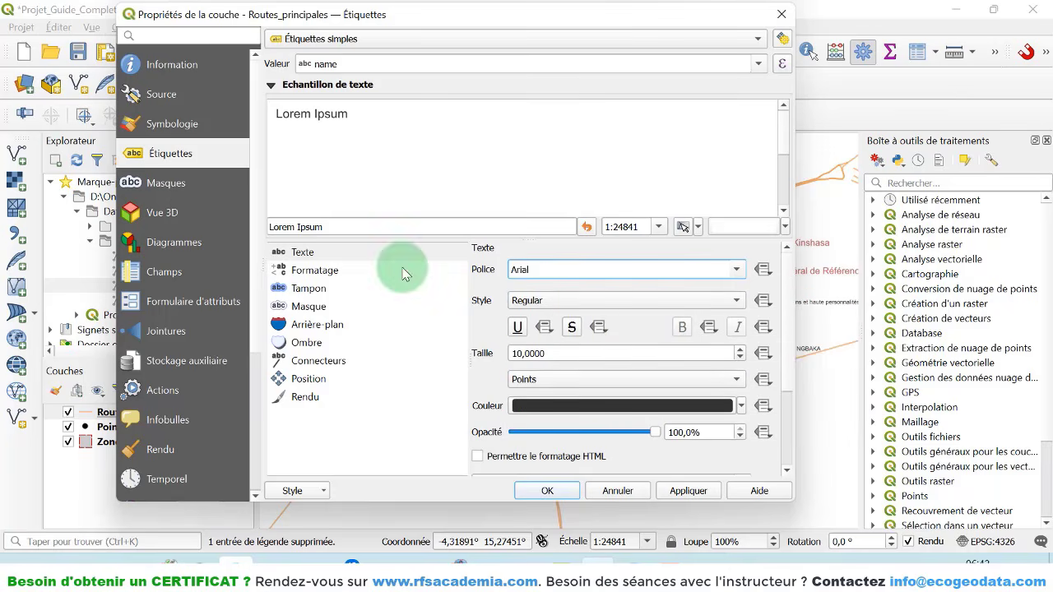
pyautogui.click(738, 360)
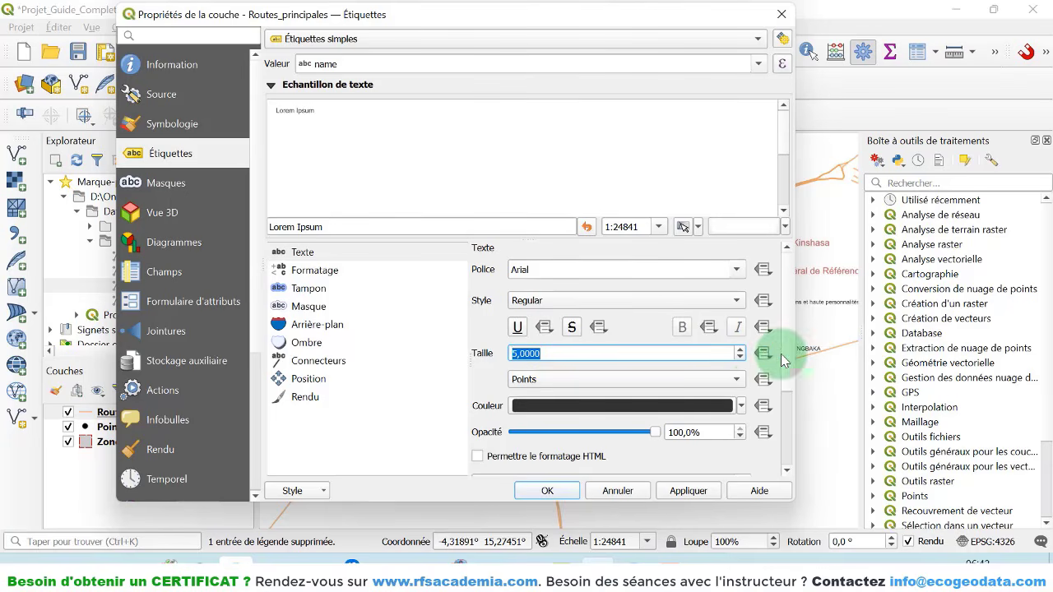
# - Colour the Routes_principales label text dark orange, apply it and check the road labels on the map
pyautogui.click(742, 407)
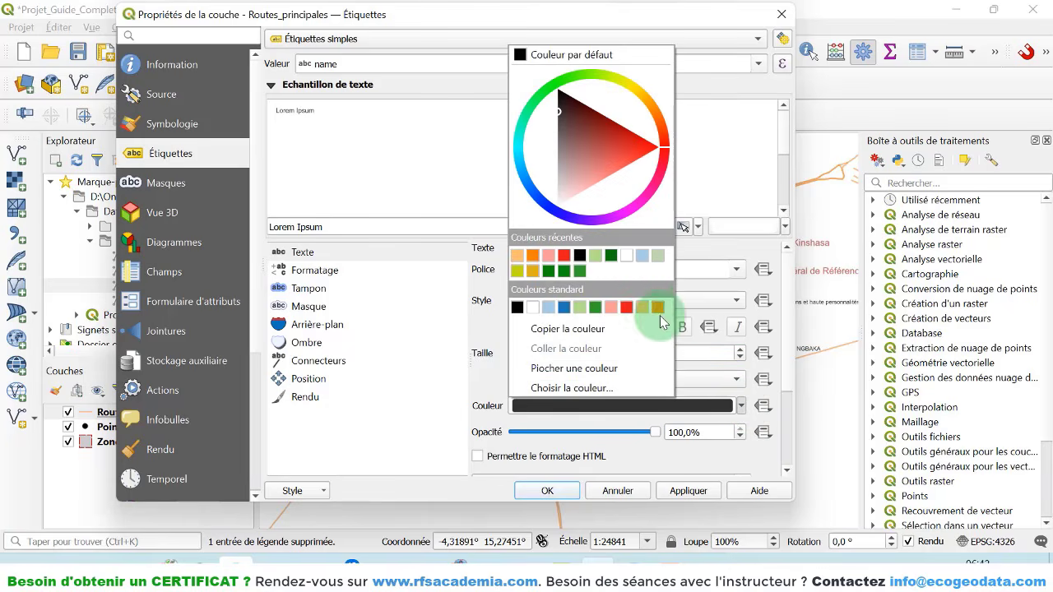
pyautogui.click(652, 306)
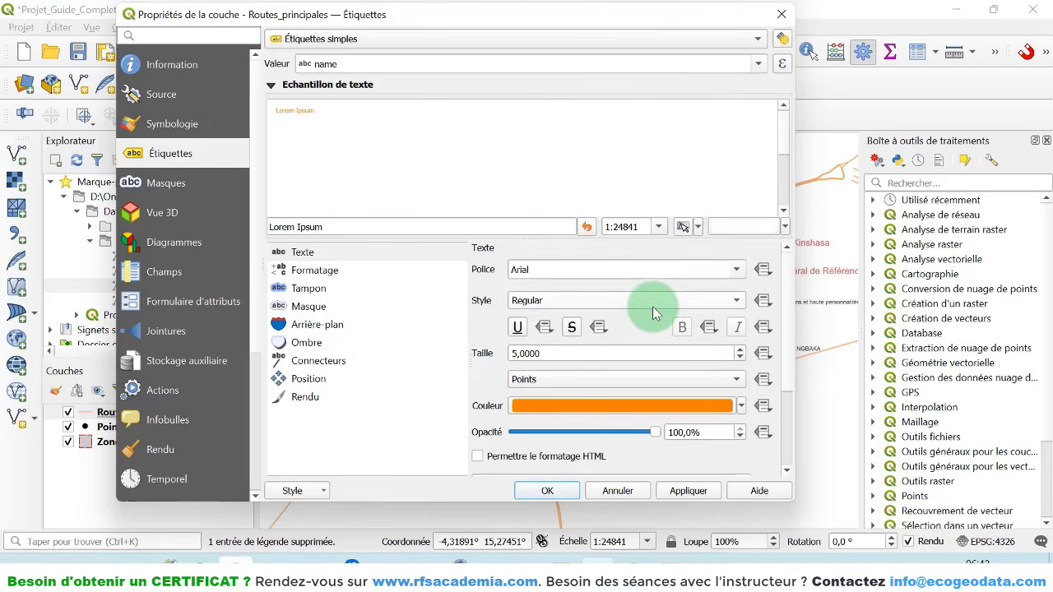
pyautogui.click(742, 405)
pyautogui.moveTo(615, 122); pyautogui.dragTo(626, 113)
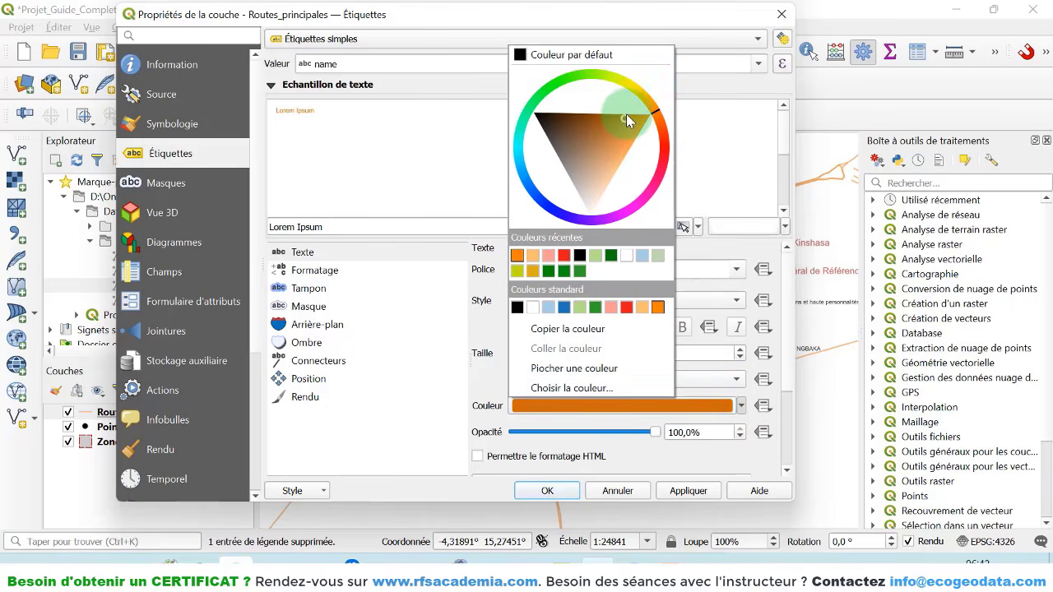
pyautogui.click(517, 326)
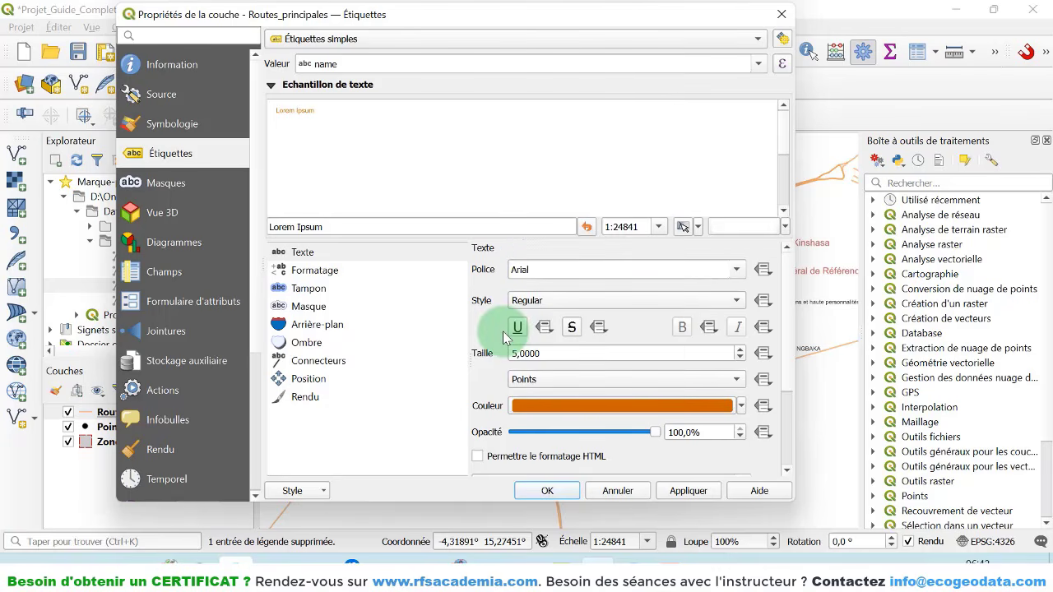
pyautogui.click(700, 491)
pyautogui.moveTo(667, 21); pyautogui.dragTo(345, 20)
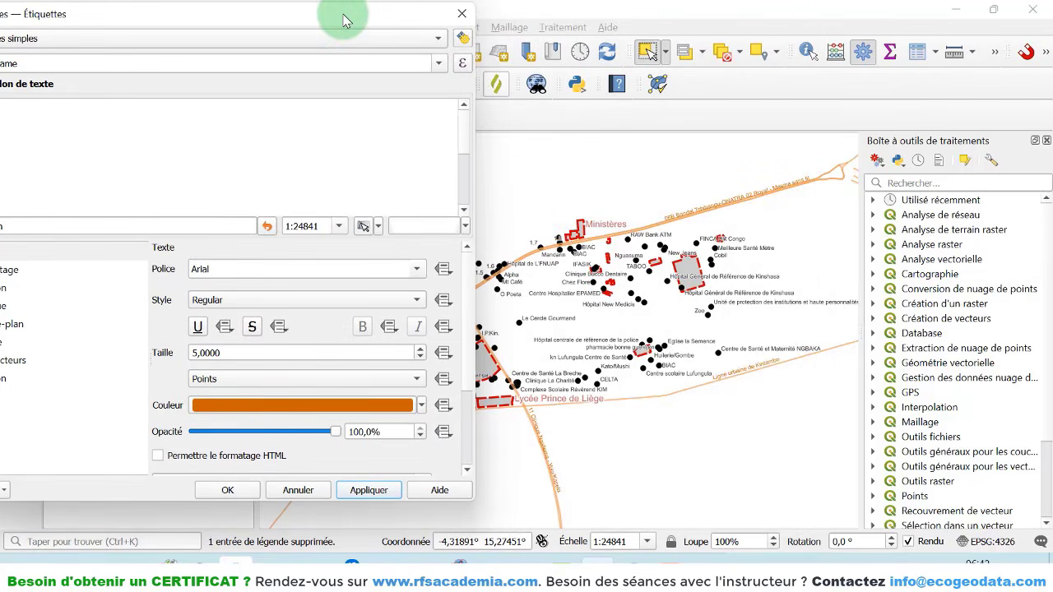
pyautogui.moveTo(346, 21); pyautogui.dragTo(731, 20)
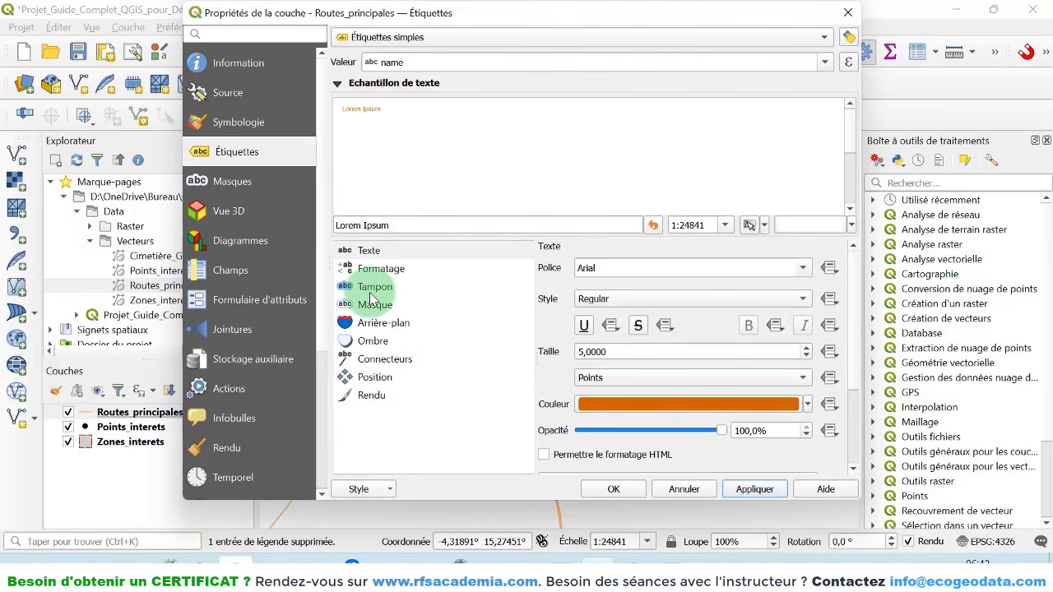
# - Set the placement mode of the Routes_principales labels to Incurvé and confirm the layer properties
pyautogui.click(369, 380)
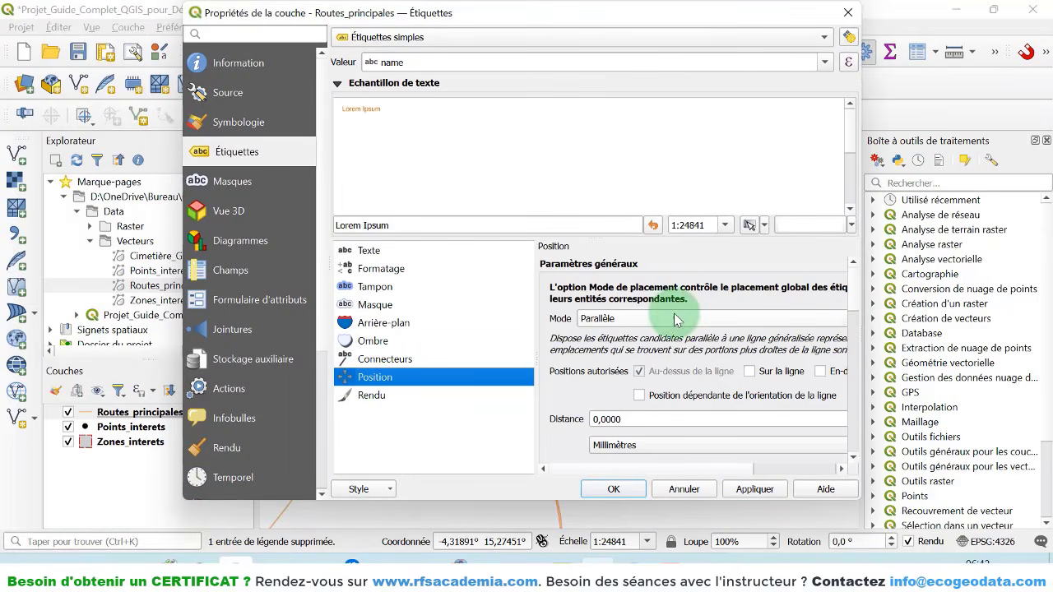
pyautogui.moveTo(630, 5); pyautogui.dragTo(573, 13)
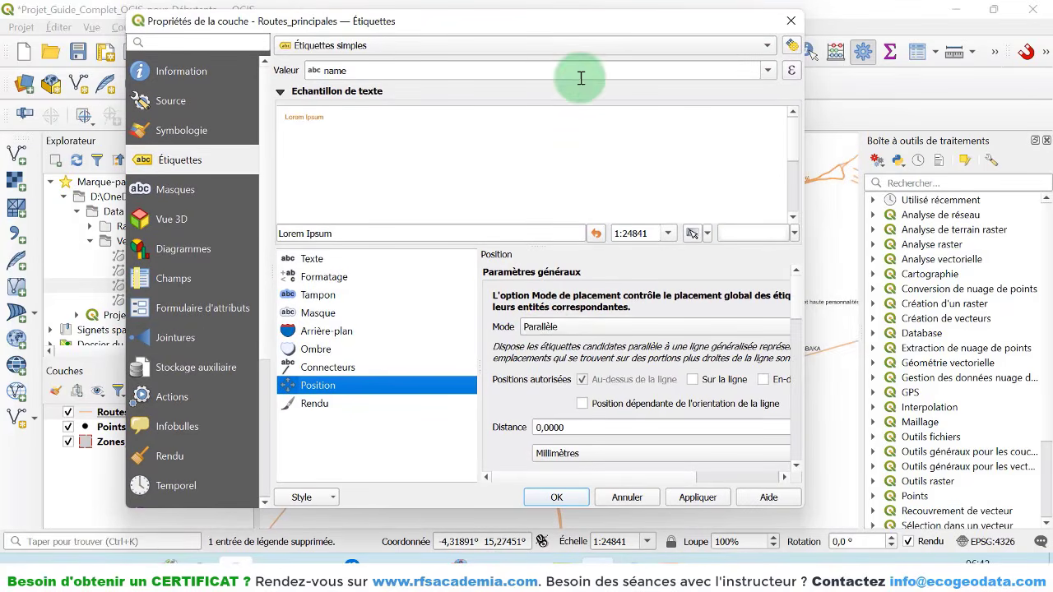
pyautogui.click(550, 335)
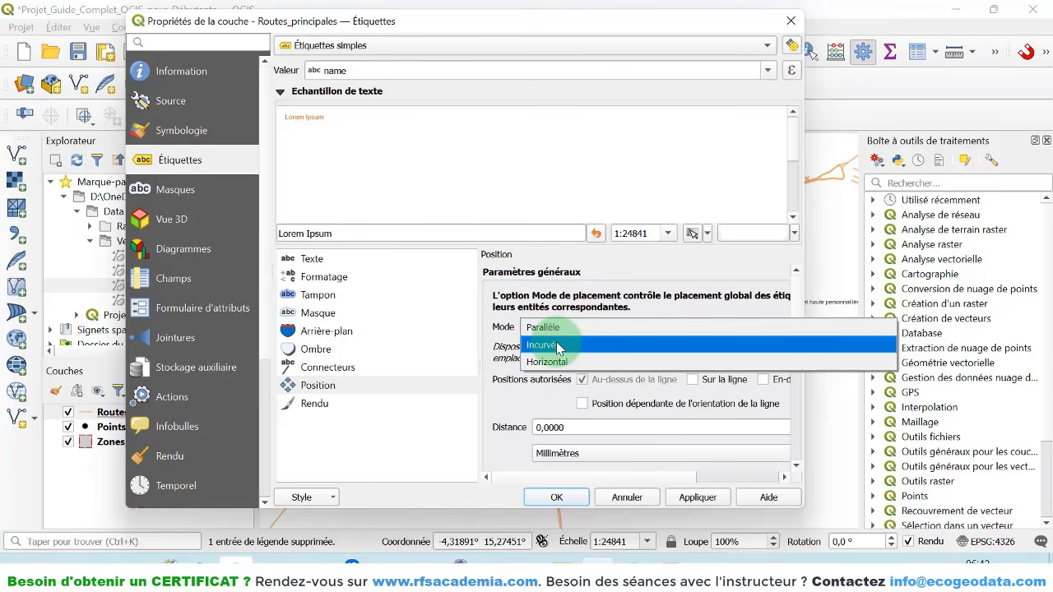
pyautogui.click(558, 346)
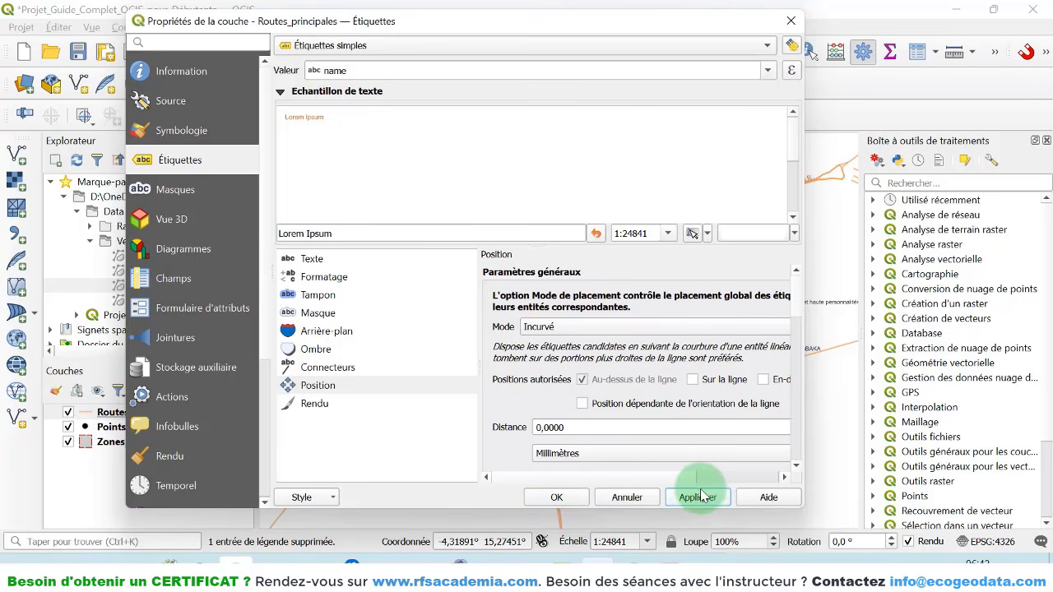
pyautogui.click(557, 498)
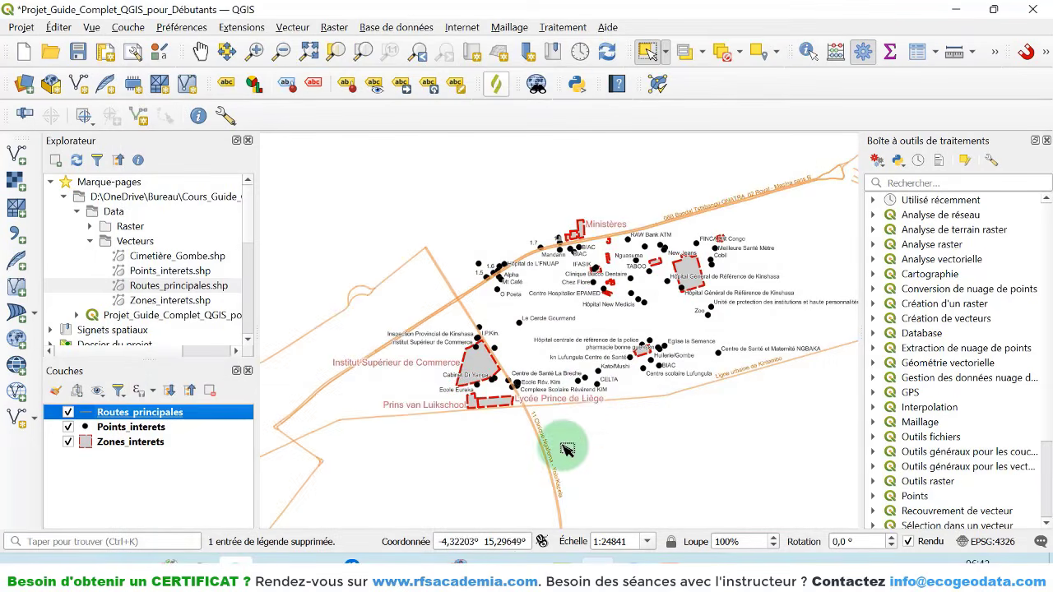
# - Examine at several map scales how the road labels follow the lines alongside the point and zone labels
pyautogui.scroll(2, 545, 446)
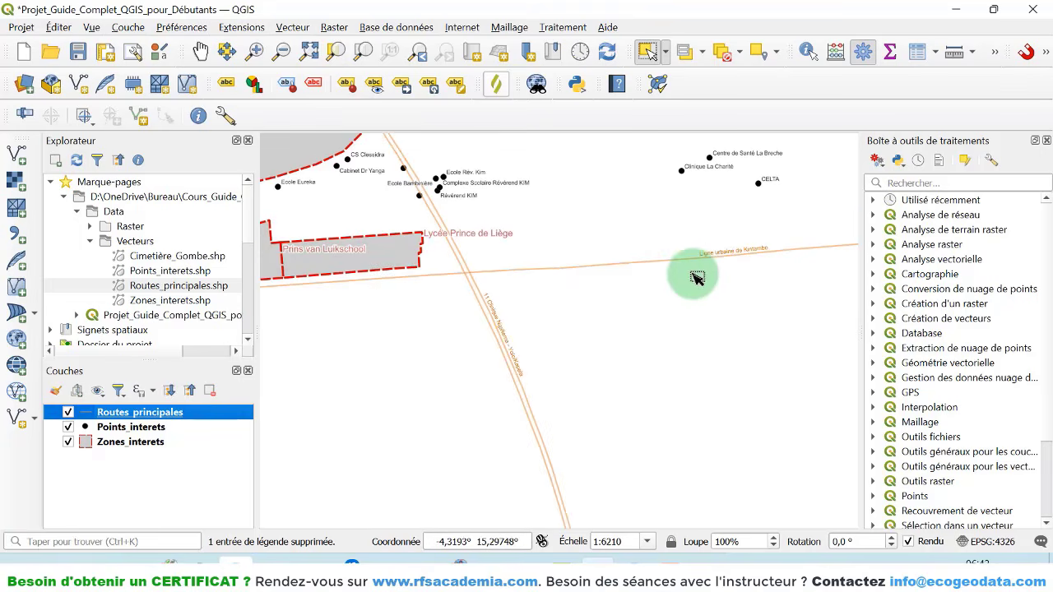
pyautogui.scroll(-1, 552, 298)
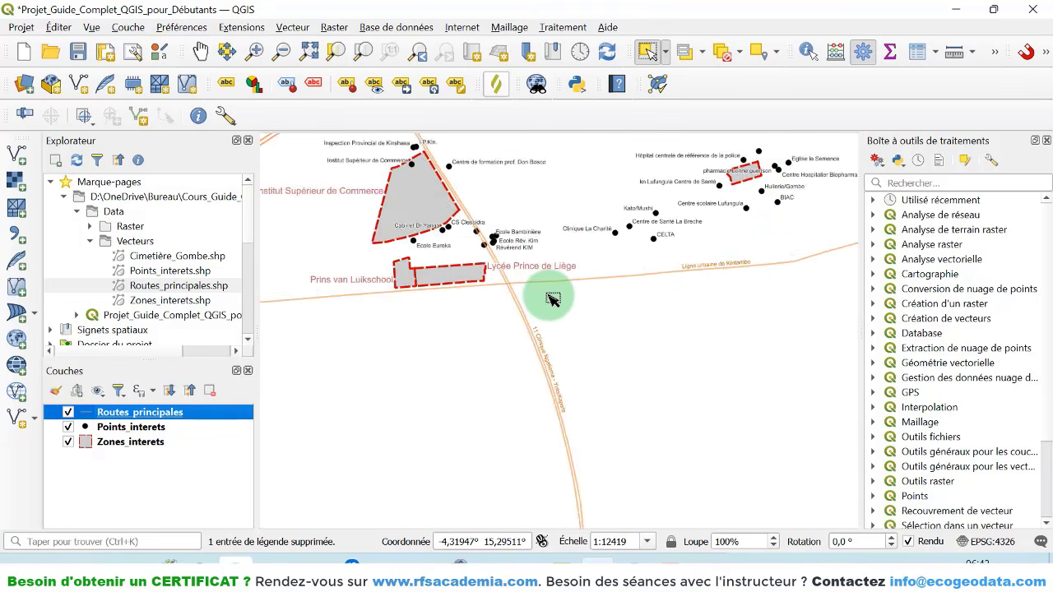
pyautogui.scroll(-2, 552, 298)
pyautogui.scroll(2, 644, 203)
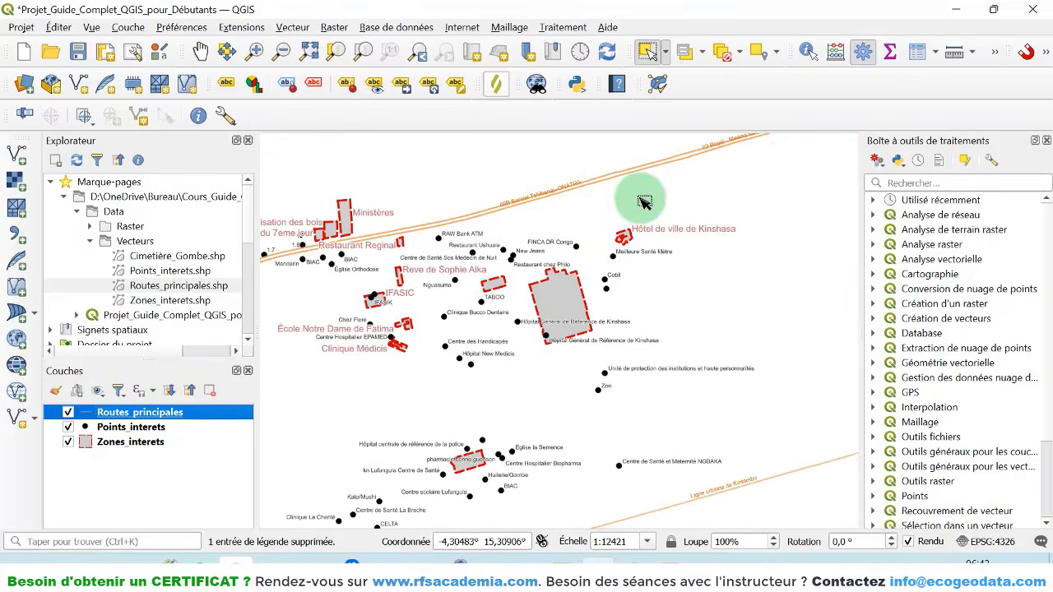
pyautogui.scroll(1, 536, 300)
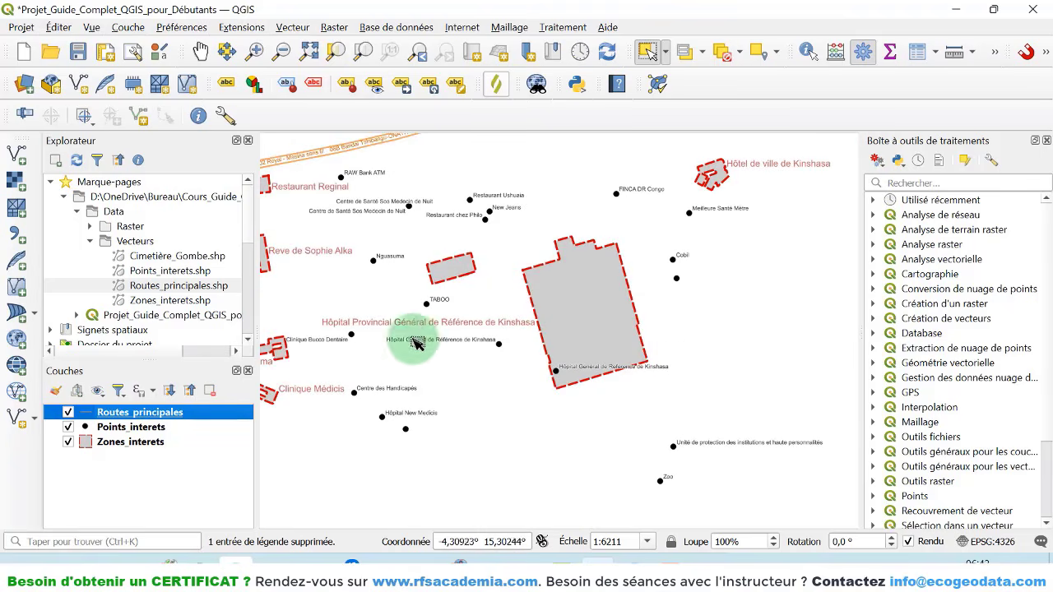
pyautogui.scroll(-1, 460, 305)
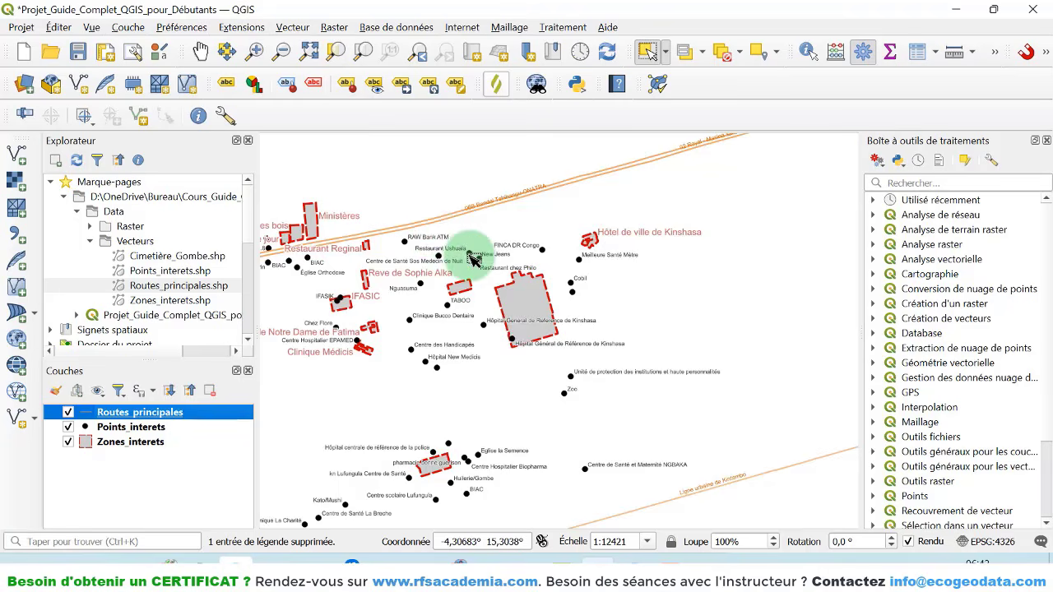
pyautogui.scroll(-3, 469, 253)
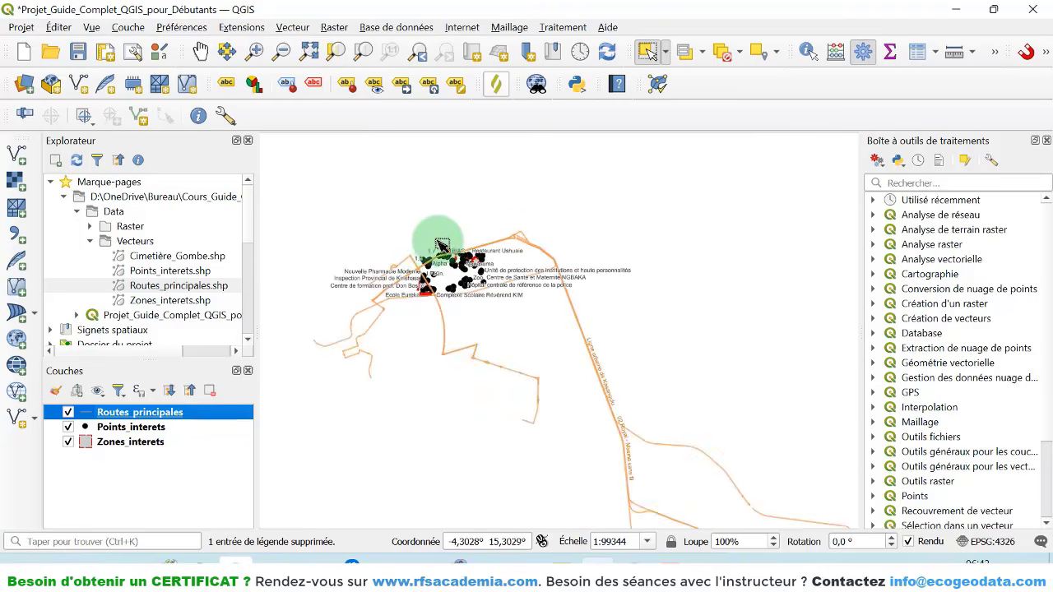
pyautogui.scroll(1, 425, 241)
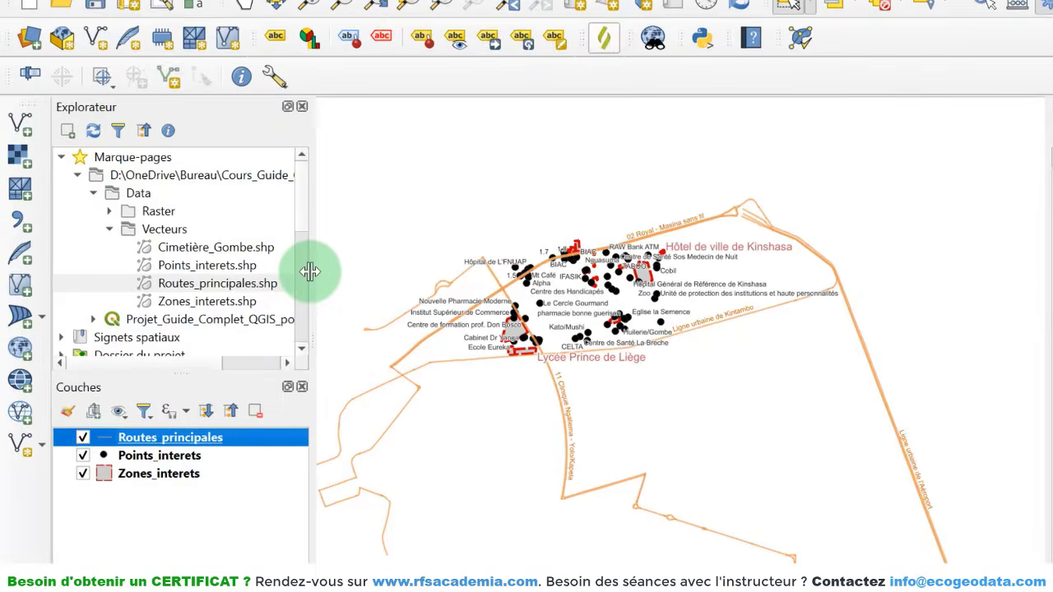
# - Refresh the contents of the Vecteurs folder under Data in the project's bookmarked directory
pyautogui.moveTo(257, 270); pyautogui.dragTo(272, 276)
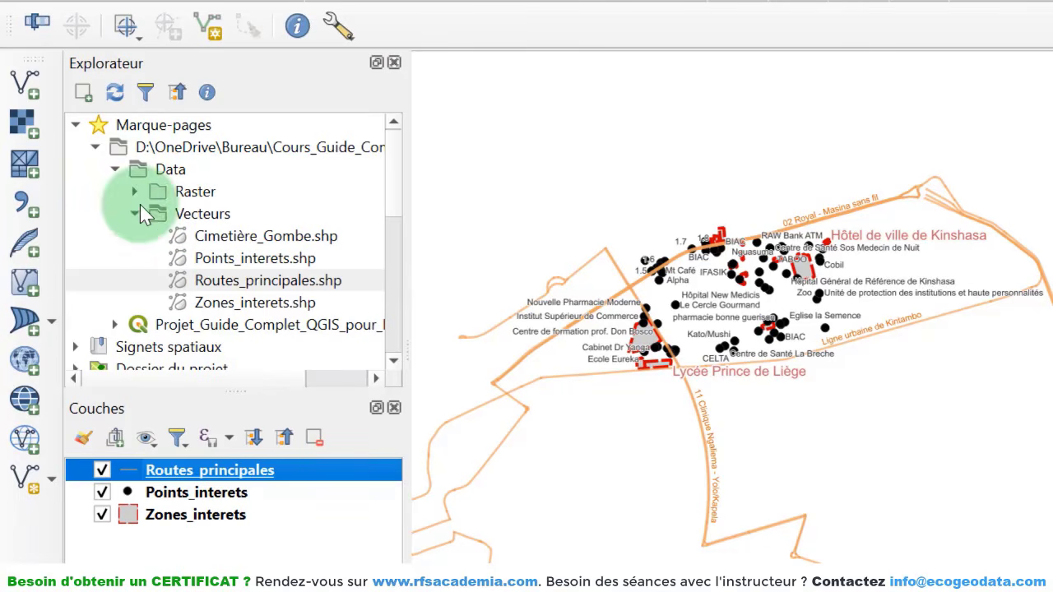
pyautogui.click(218, 237)
pyautogui.click(223, 261)
pyautogui.click(228, 281)
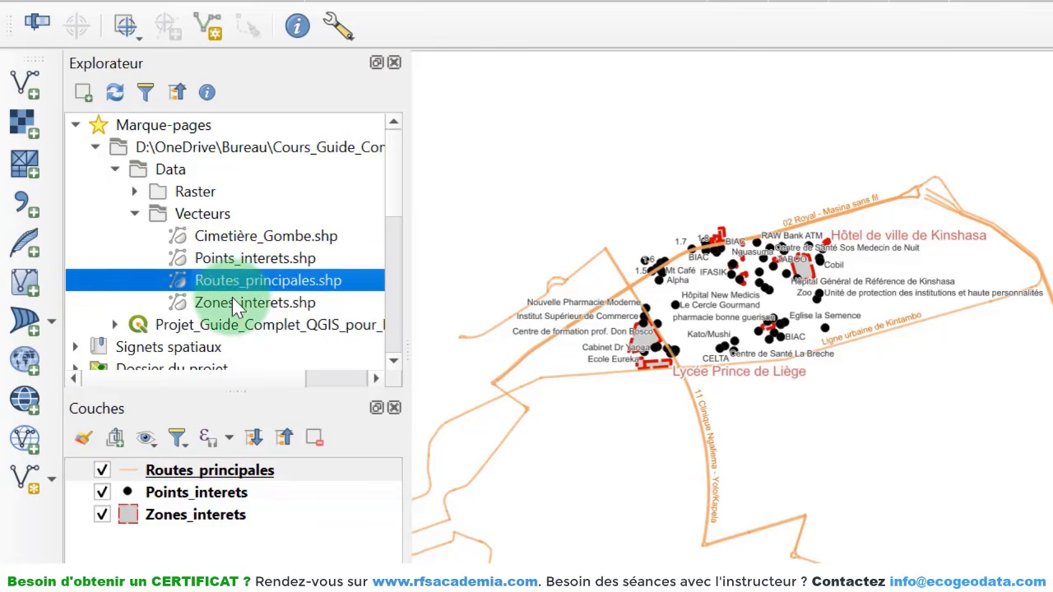
pyautogui.click(232, 301)
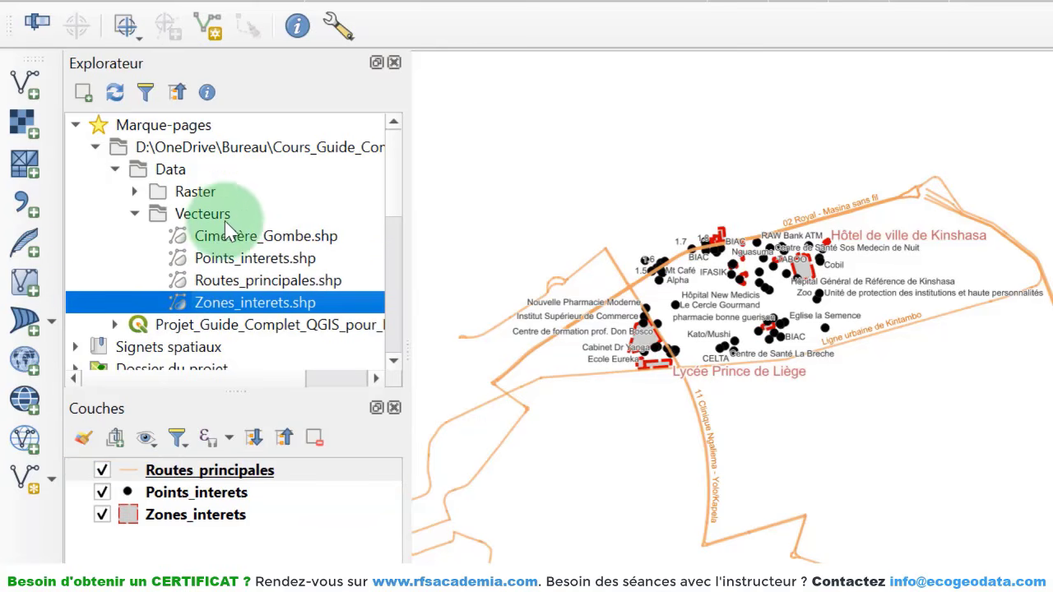
pyautogui.rightClick(207, 221)
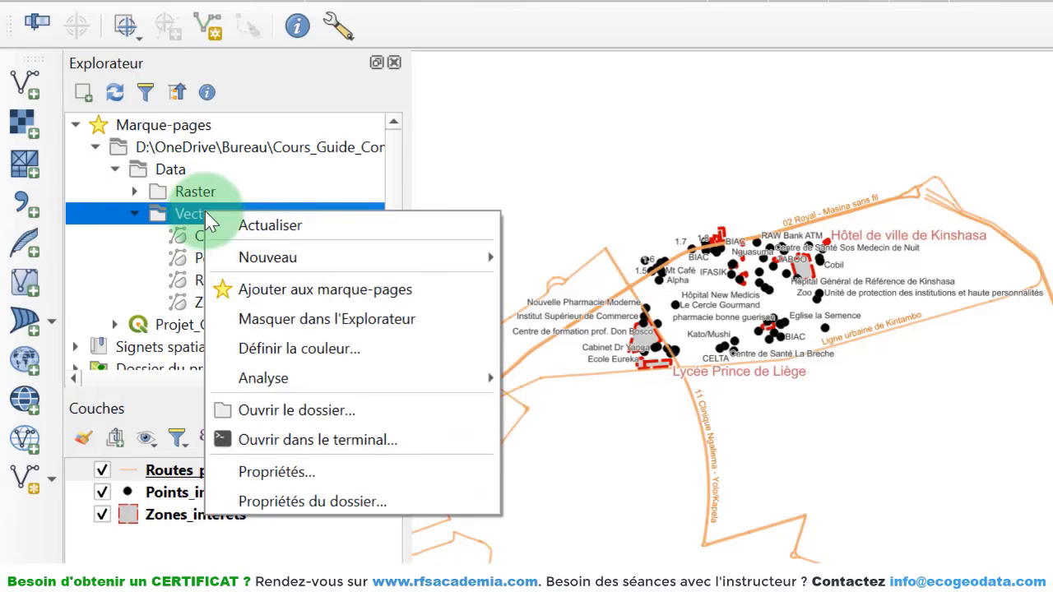
pyautogui.click(277, 234)
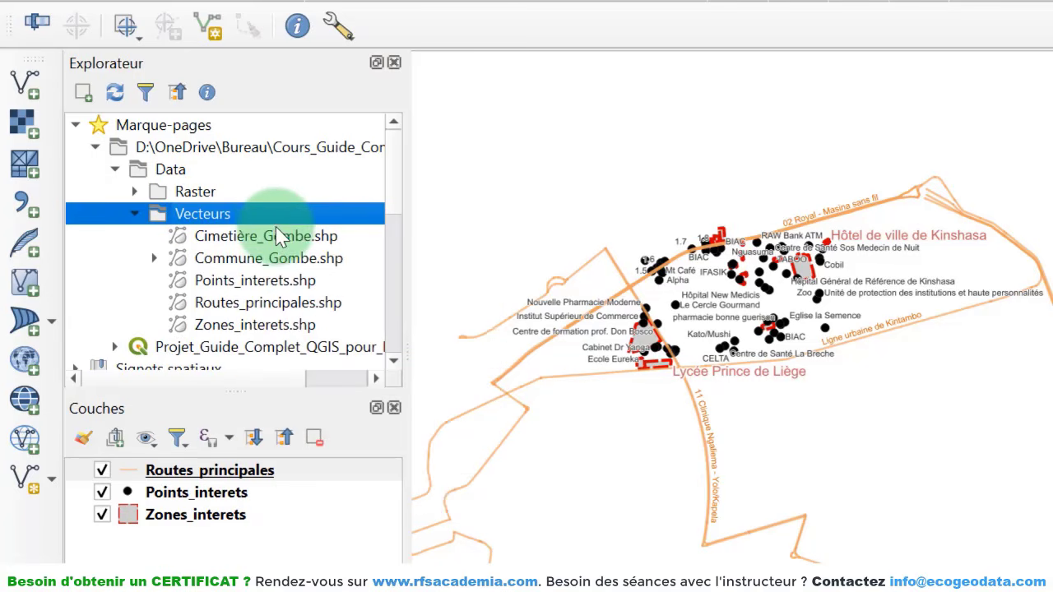
# - Add the Commune_Gombe.shp shapefile from the Vecteurs folder to the map
pyautogui.click(269, 262)
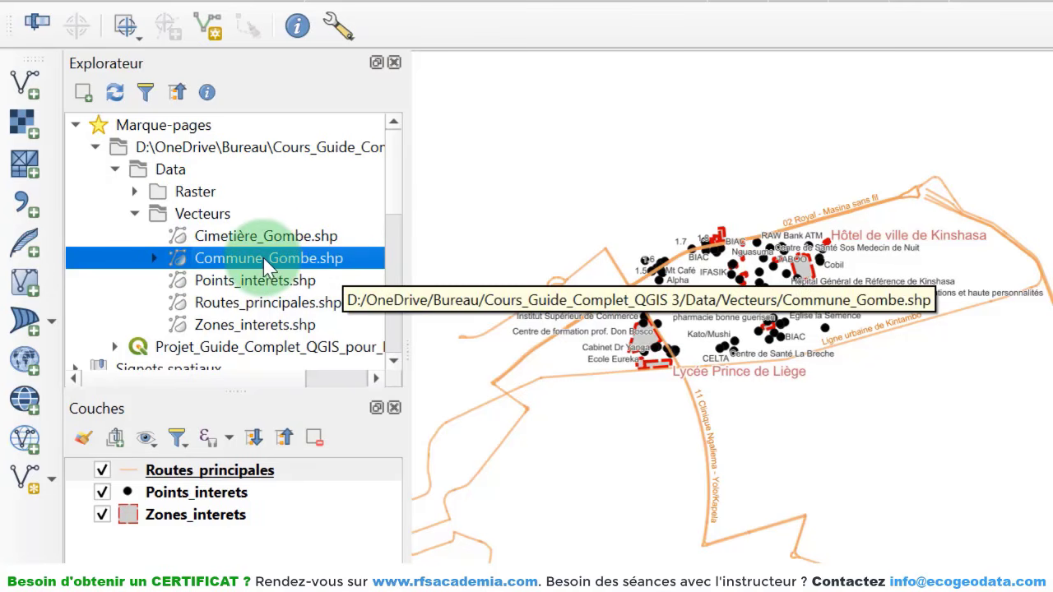
pyautogui.moveTo(269, 265); pyautogui.dragTo(795, 324)
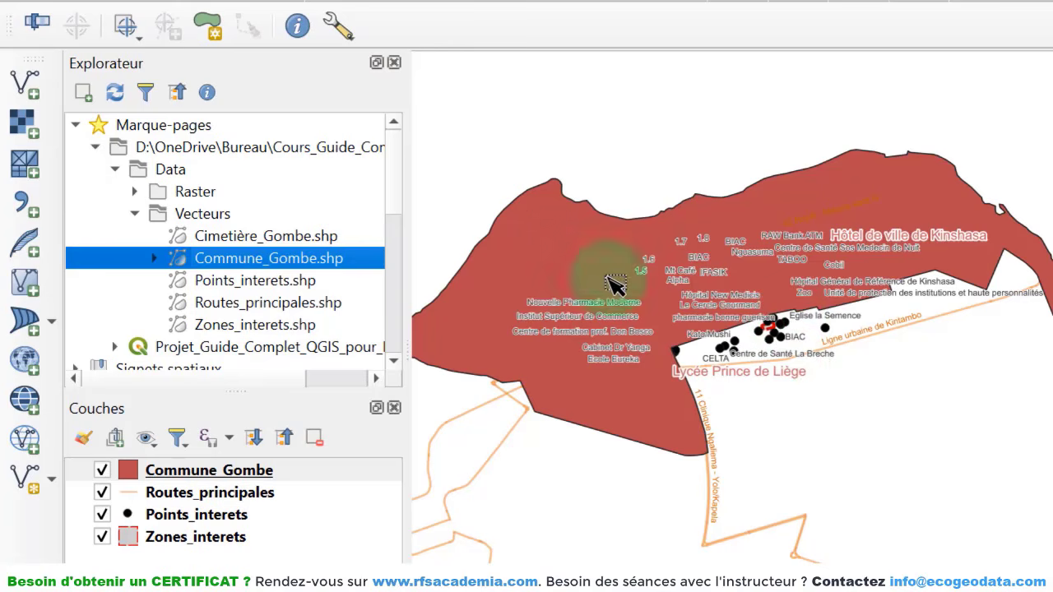
pyautogui.scroll(1, 596, 247)
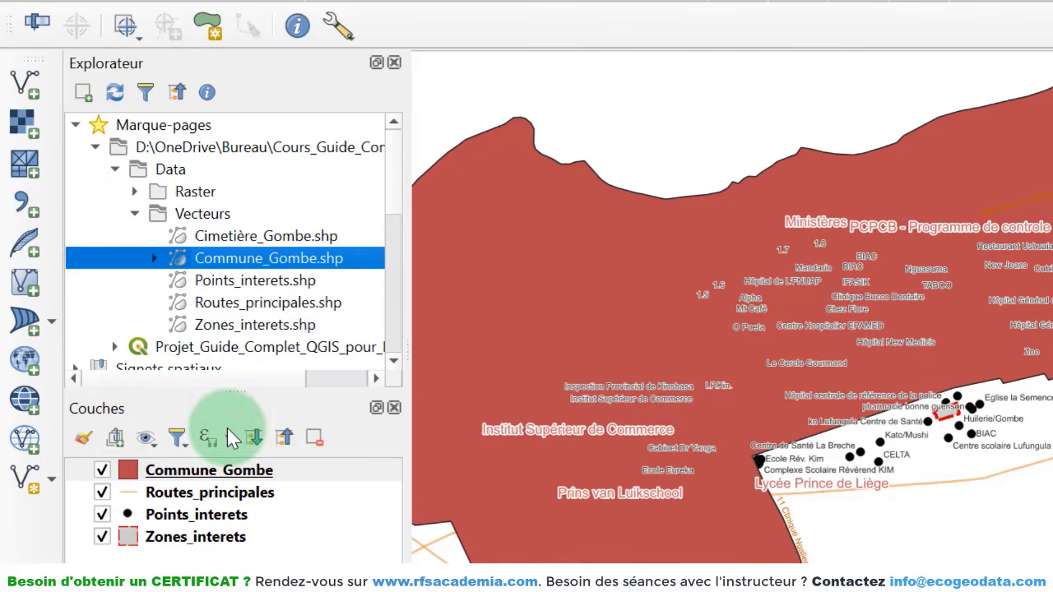
pyautogui.click(194, 537)
pyautogui.keyDown('shift'); pyautogui.click(182, 470); pyautogui.keyUp('shift')
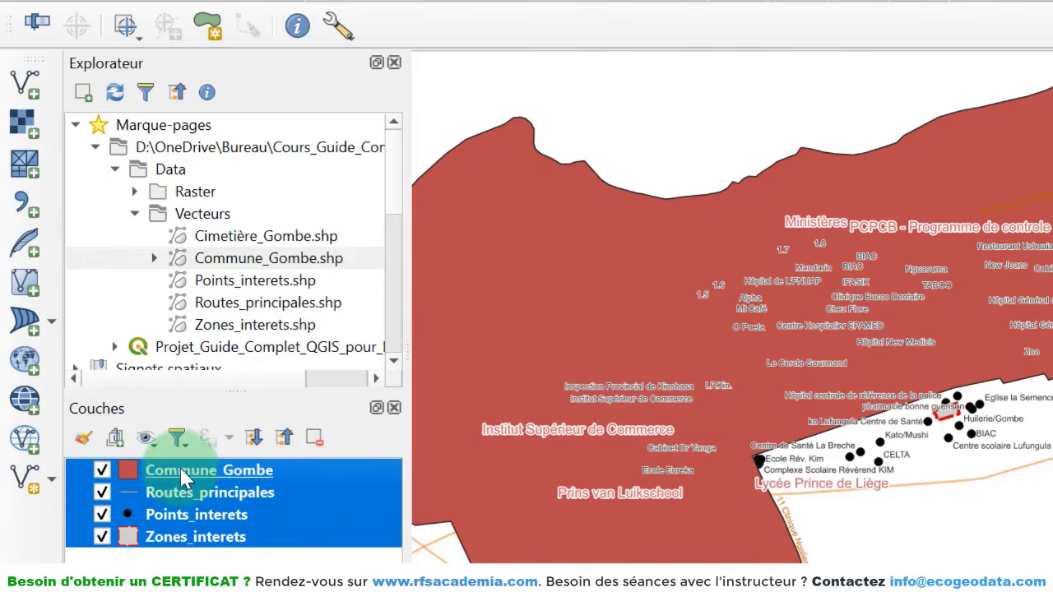
pyautogui.click(173, 540)
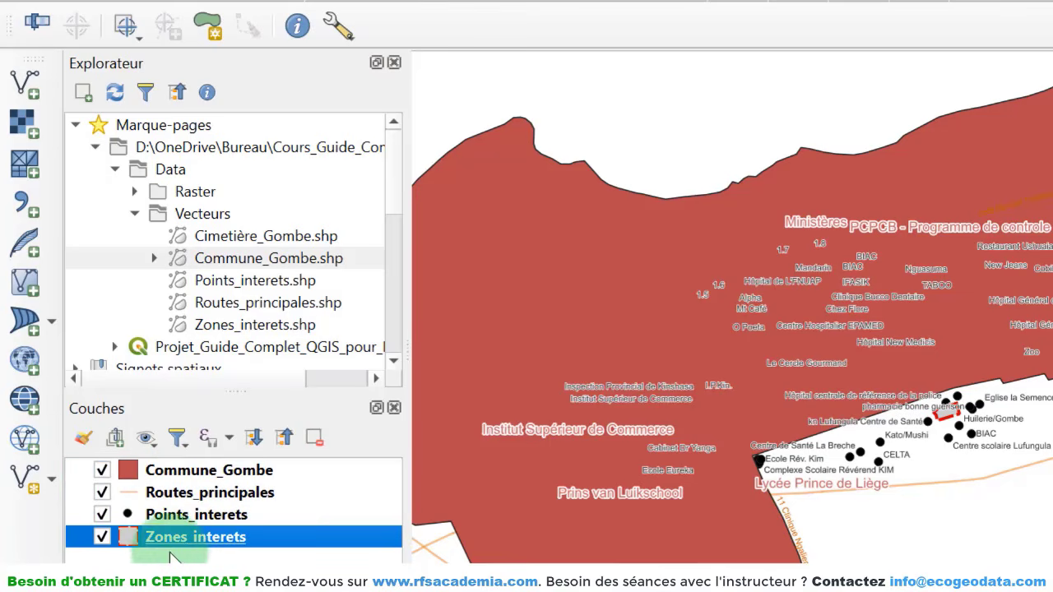
pyautogui.click(210, 473)
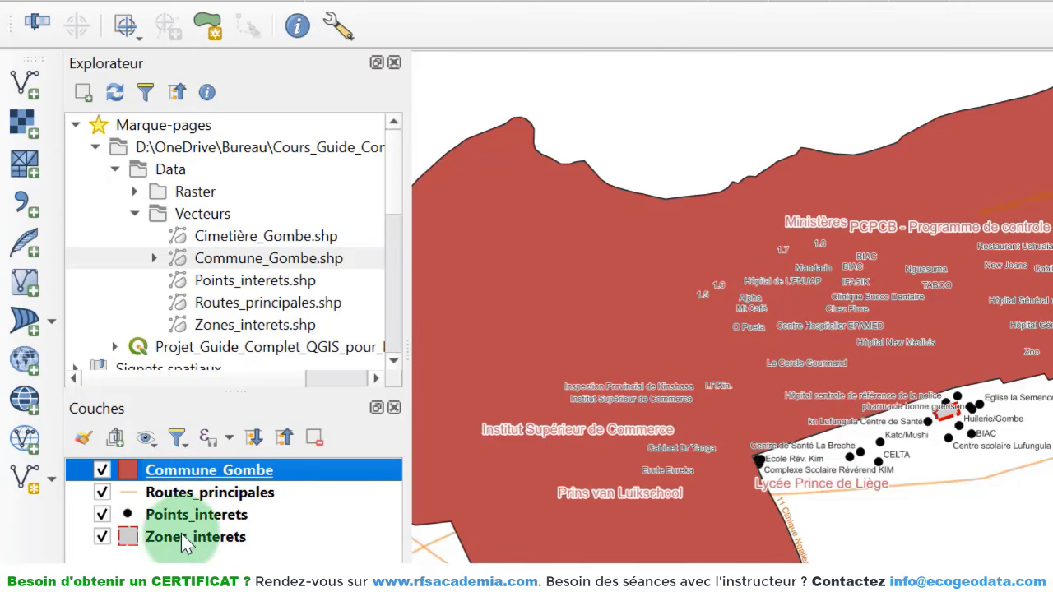
pyautogui.click(187, 561)
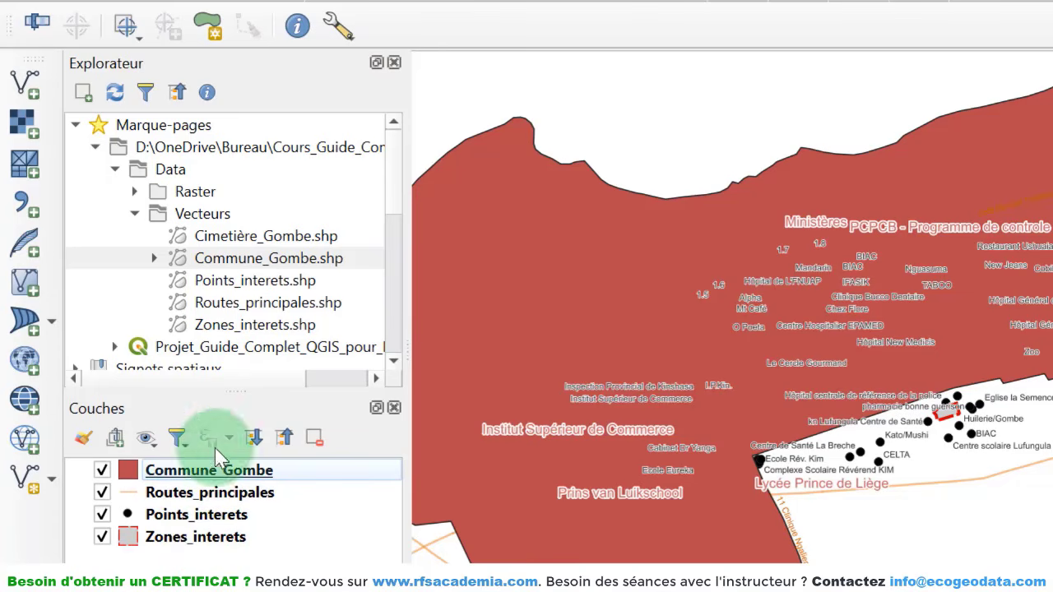
# - Reorder the layers with Points_interets on top, followed by Routes_principales, Zones_interets and Commune_Gombe at the bottom
pyautogui.click(176, 527)
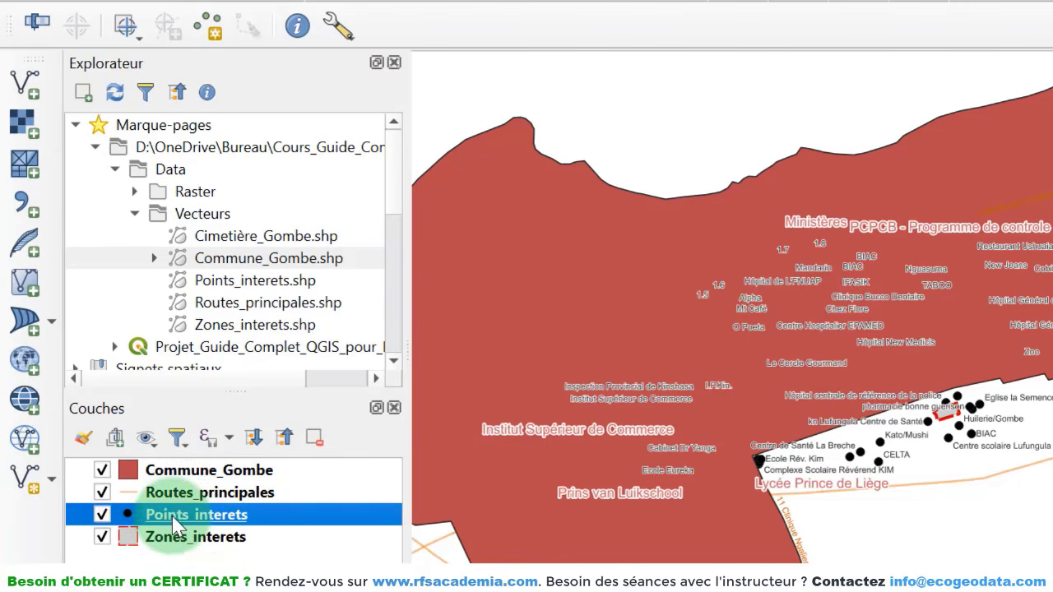
pyautogui.moveTo(174, 513); pyautogui.dragTo(385, 481)
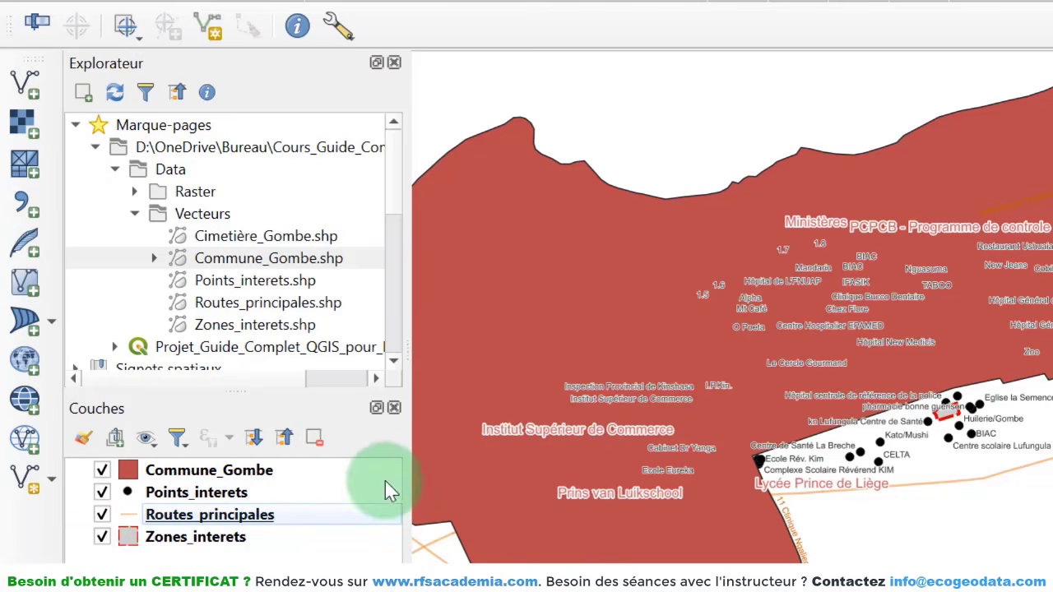
pyautogui.moveTo(239, 493); pyautogui.dragTo(214, 542)
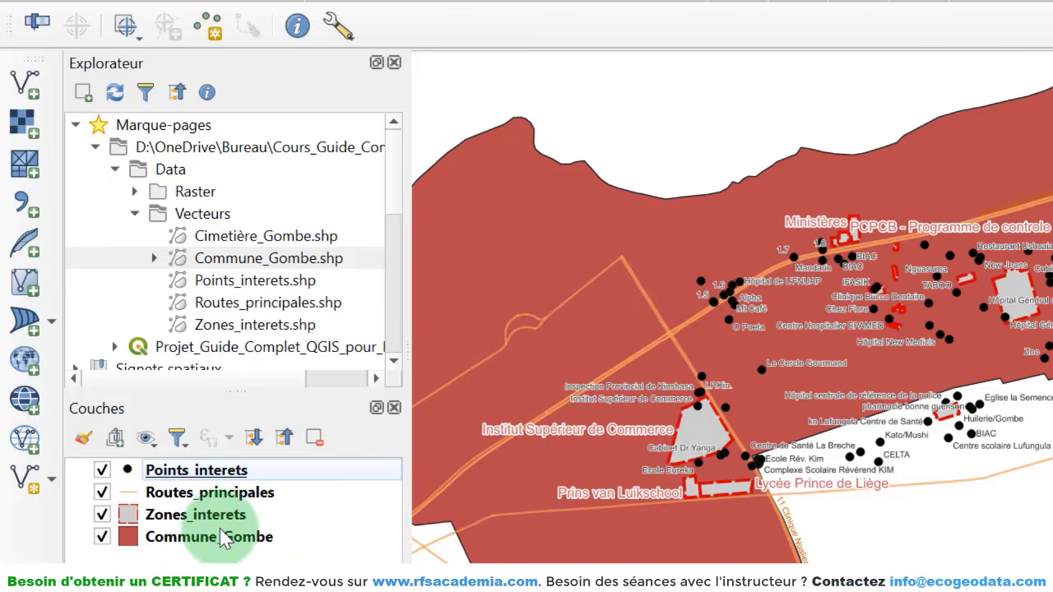
pyautogui.click(179, 469)
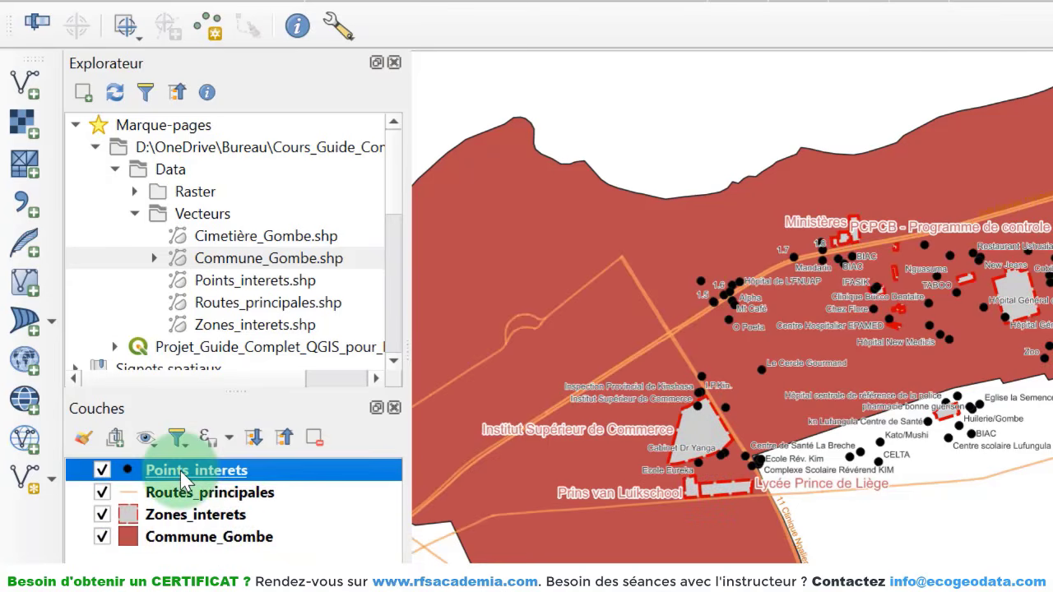
pyautogui.click(203, 496)
pyautogui.click(194, 513)
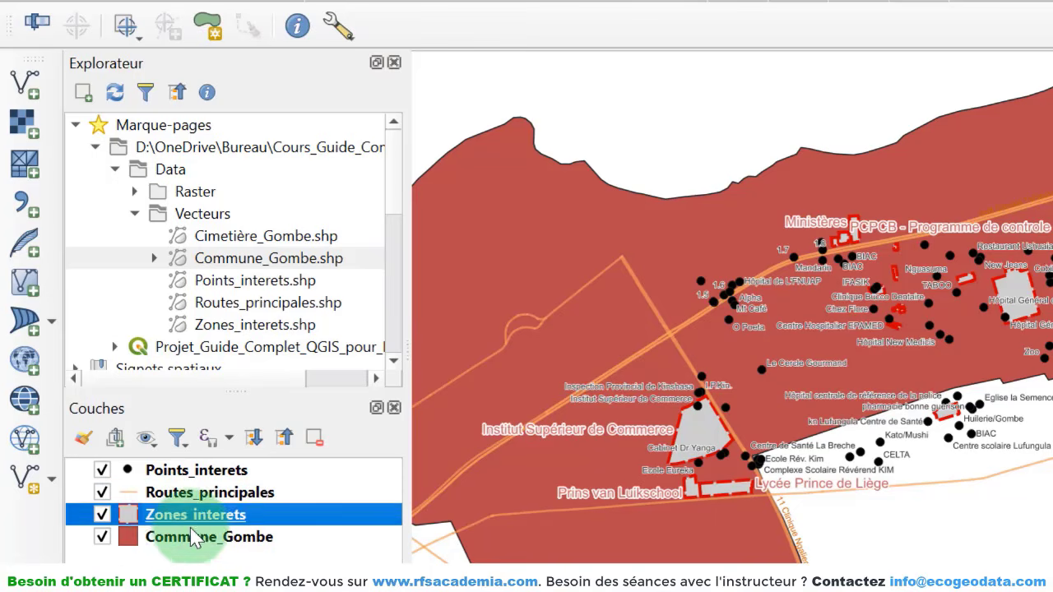
pyautogui.click(190, 539)
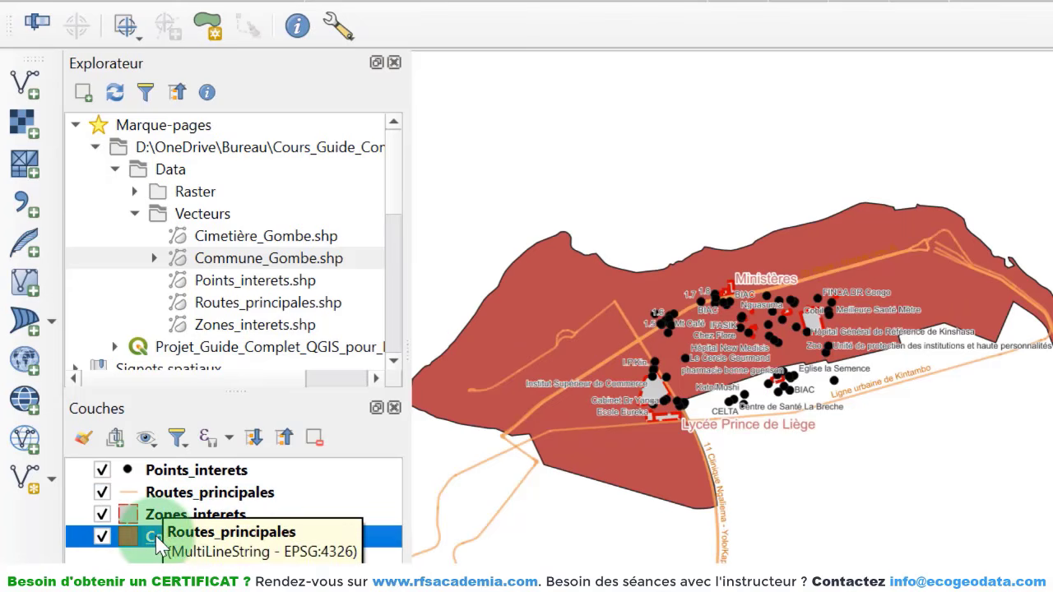
# - Set the fill style of the Commune_Gombe layer's simple fill symbol to Pas de remplissage
pyautogui.rightClick(156, 535)
pyautogui.click(210, 520)
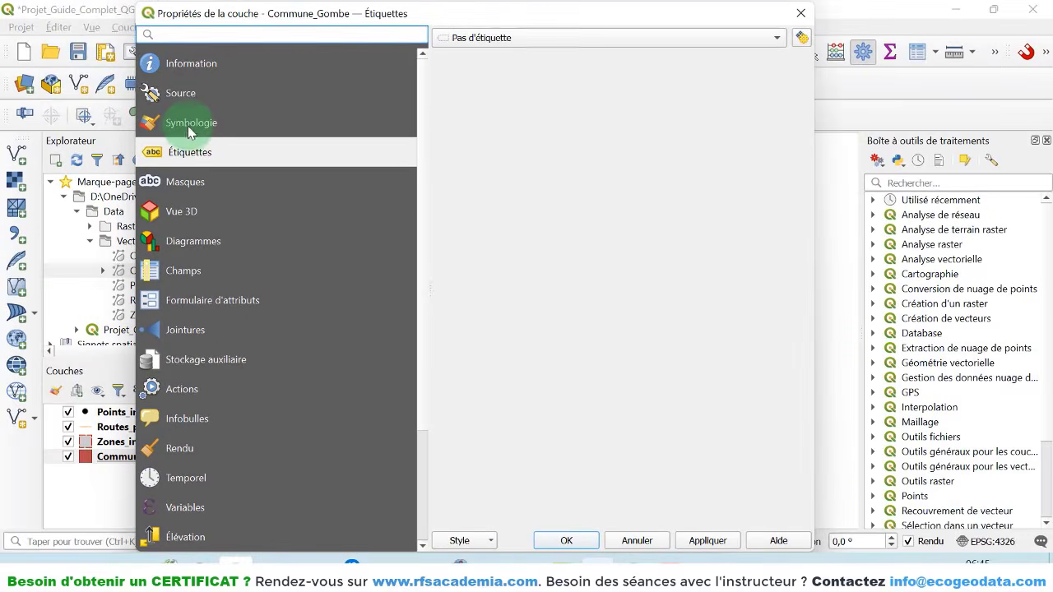
pyautogui.click(190, 131)
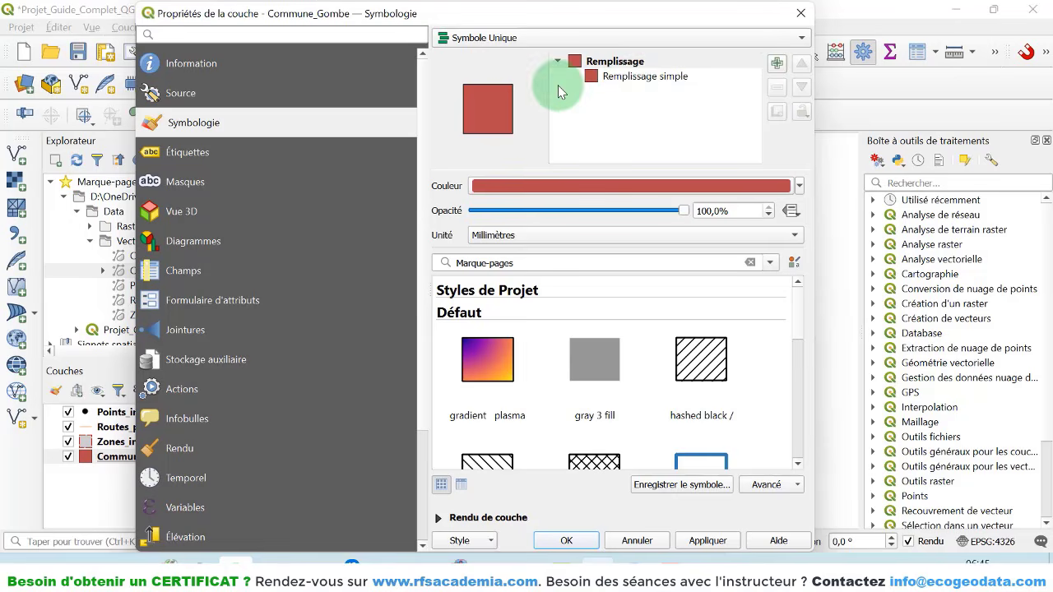
pyautogui.click(643, 77)
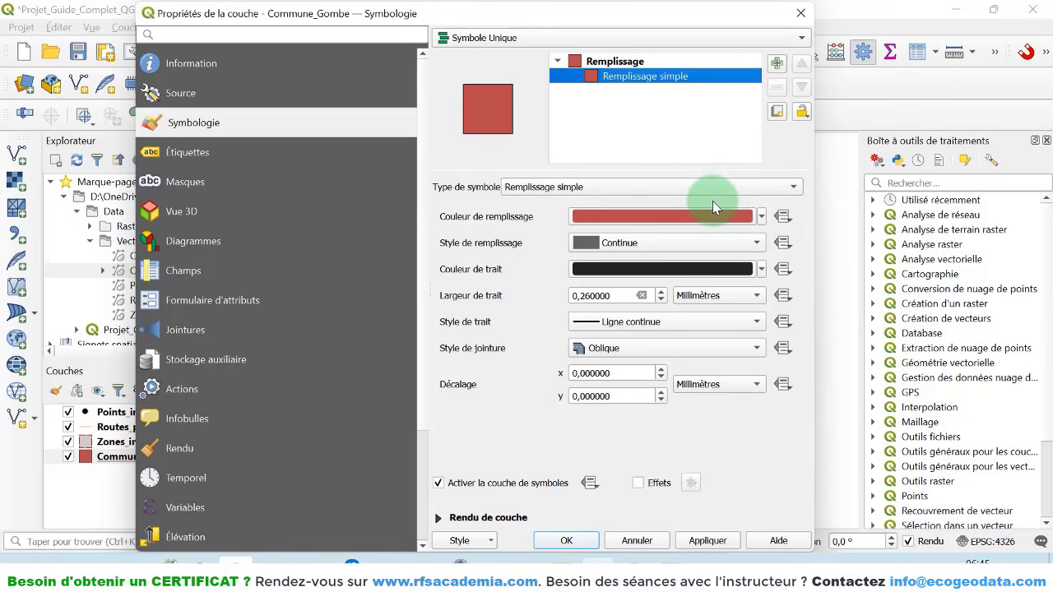
pyautogui.click(612, 246)
pyautogui.click(639, 262)
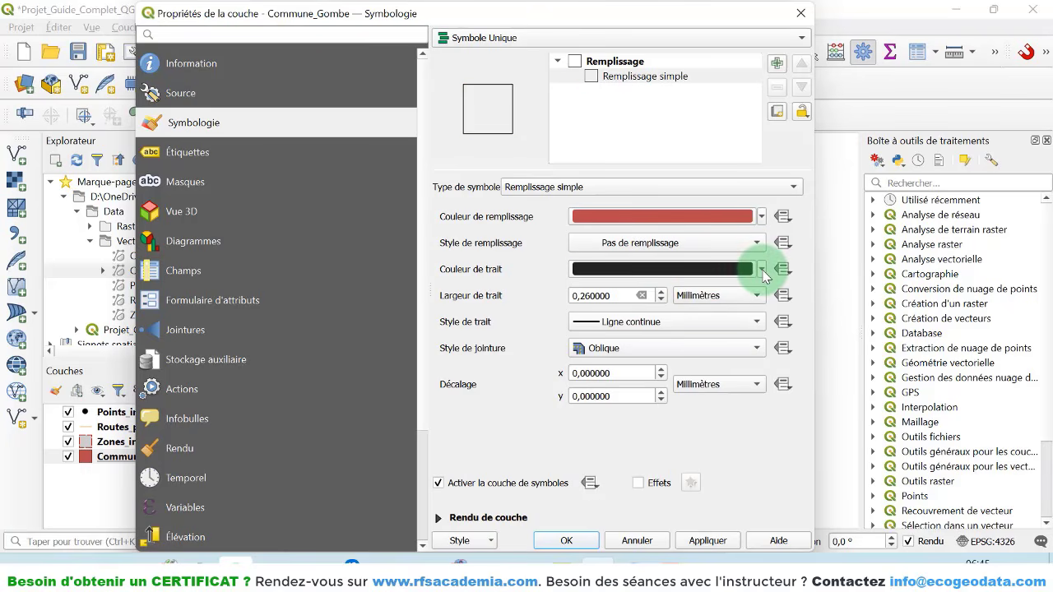
# - Give the Commune_Gombe outline a grey stroke colour and a width of 0.86 millimetres, and apply the symbology
pyautogui.click(762, 269)
pyautogui.moveTo(623, 124); pyautogui.dragTo(597, 110)
pyautogui.click(534, 223)
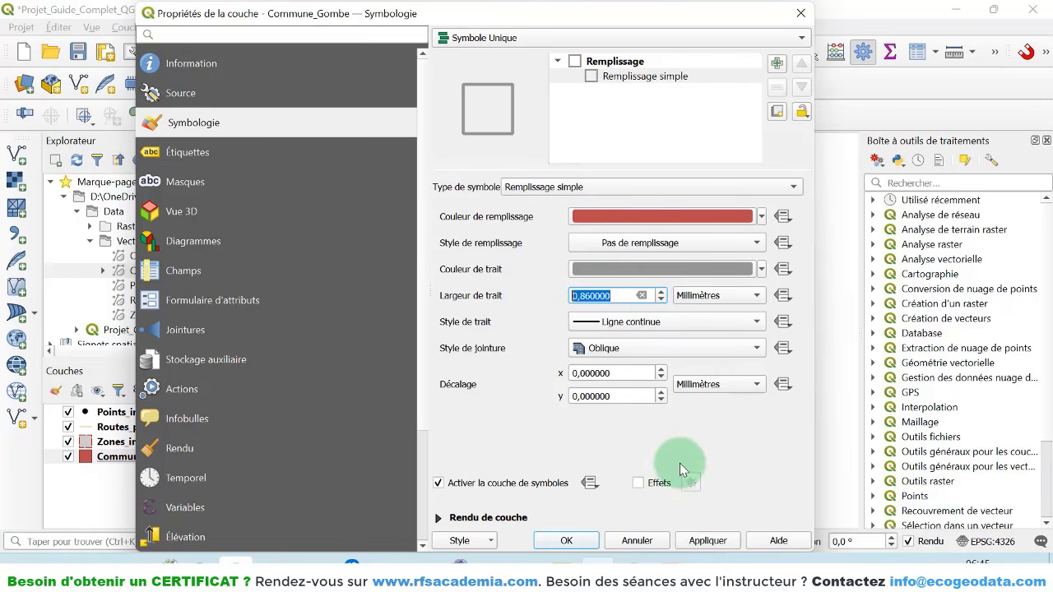
pyautogui.click(720, 546)
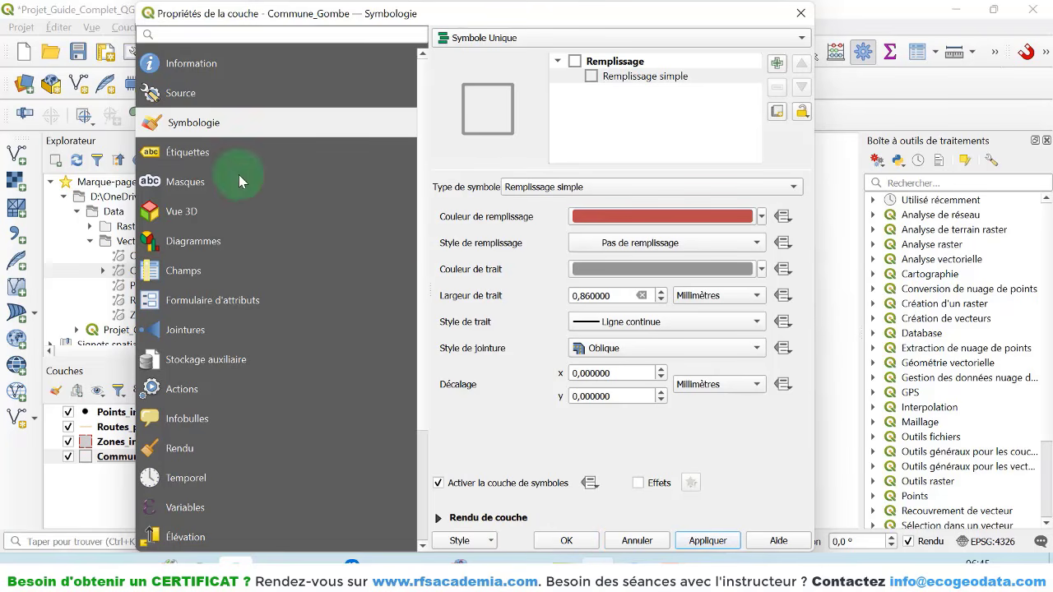
# - Enable simple labels (Étiquettes simples) on the Commune_Gombe layer using the NOM field
pyautogui.click(186, 153)
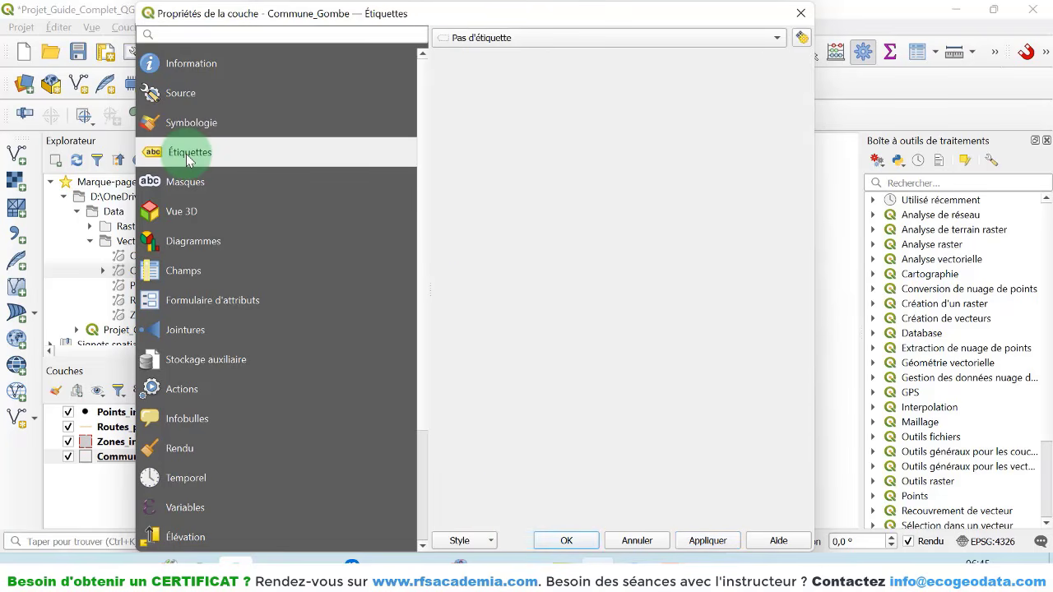
pyautogui.click(505, 39)
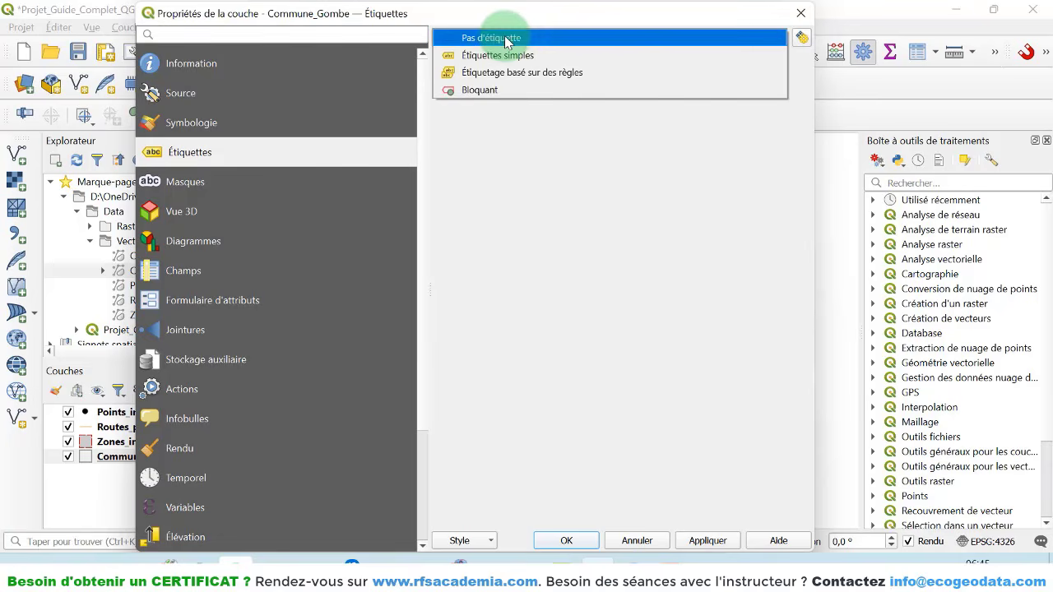
pyautogui.click(500, 56)
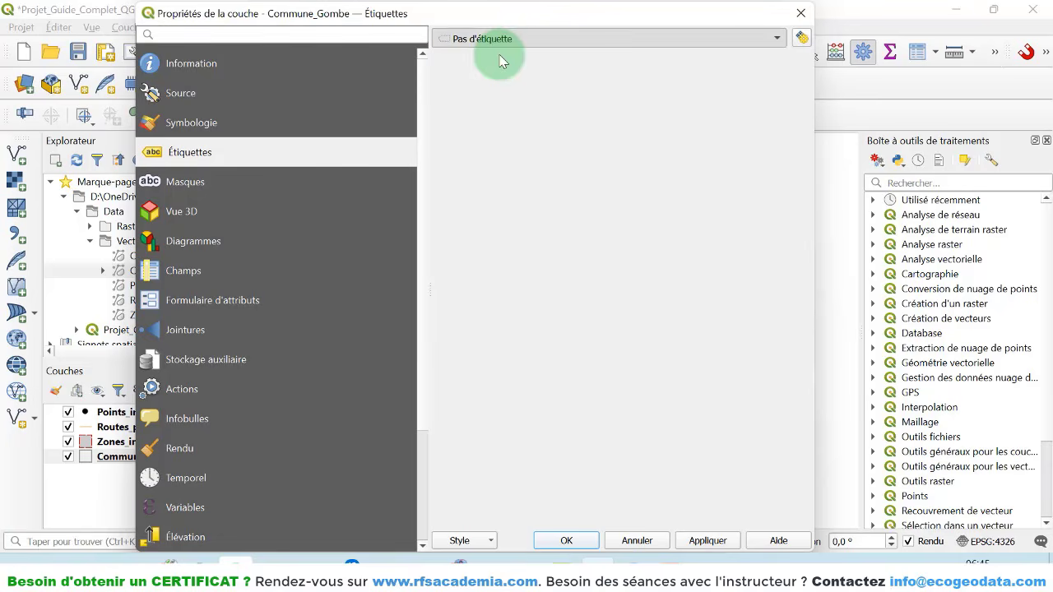
pyautogui.click(777, 64)
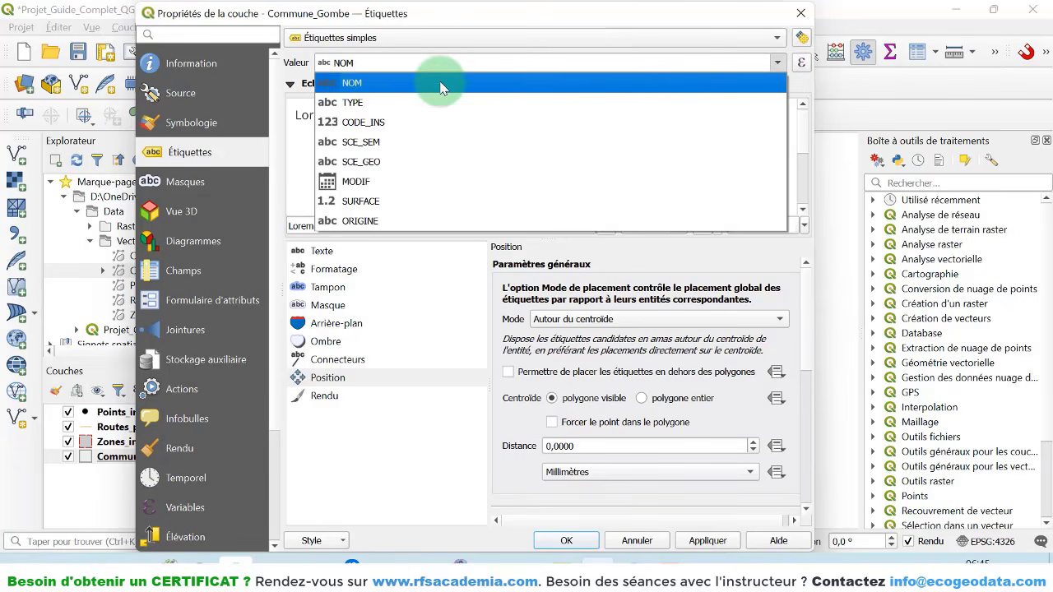
pyautogui.click(352, 83)
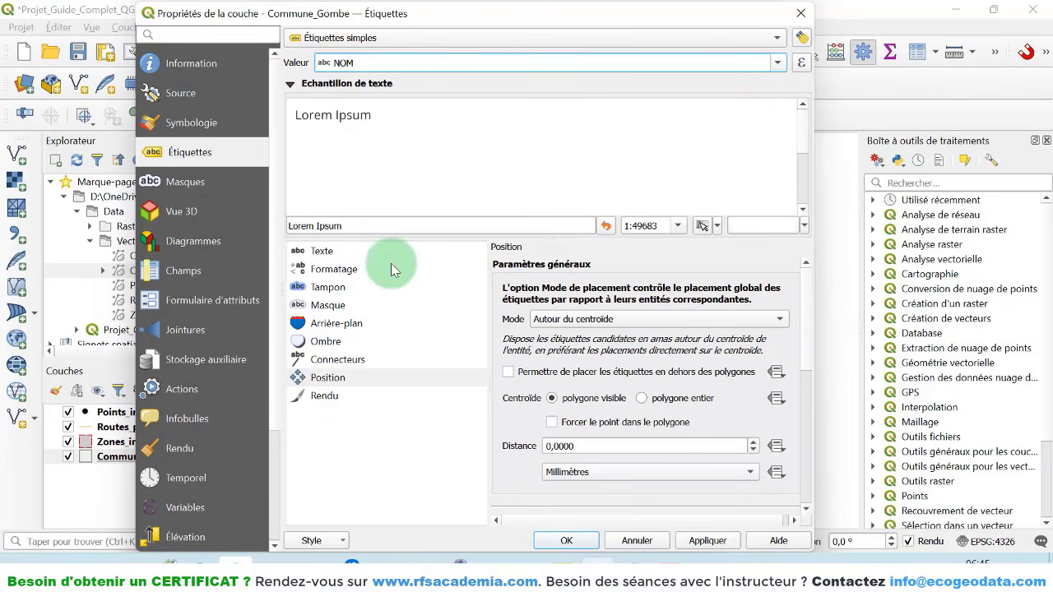
# - Format the Commune_Gombe label text in Arial Bold at a size of 7 points
pyautogui.click(321, 253)
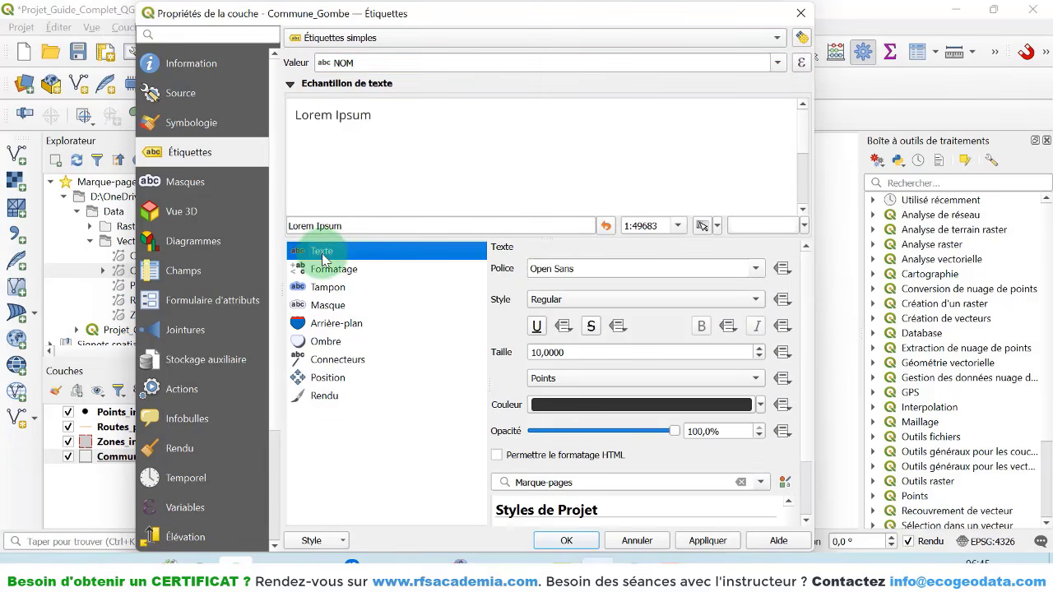
pyautogui.click(755, 268)
pyautogui.moveTo(920, 353); pyautogui.dragTo(919, 287)
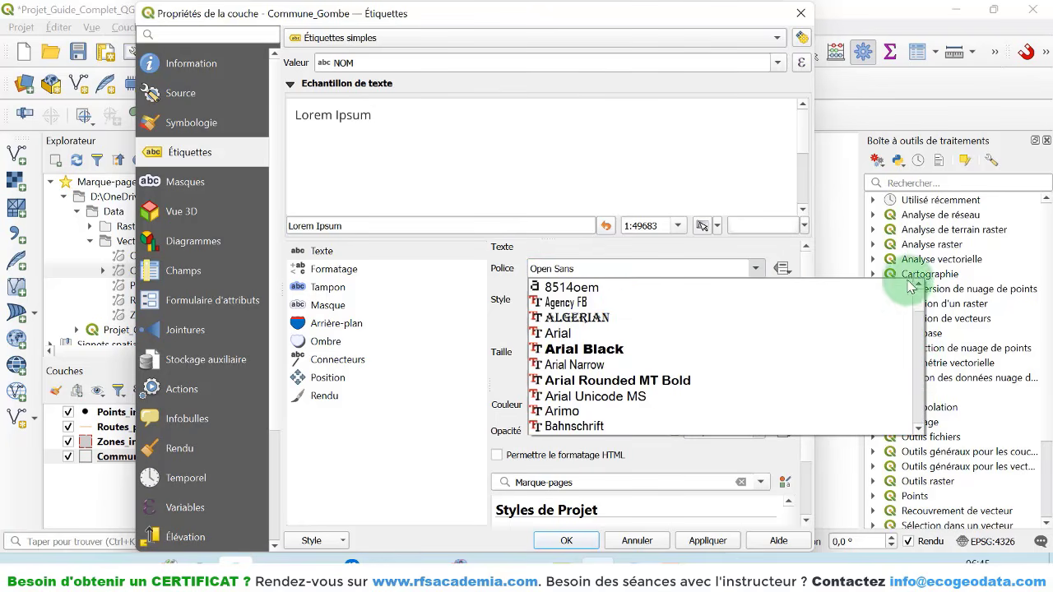
pyautogui.click(612, 335)
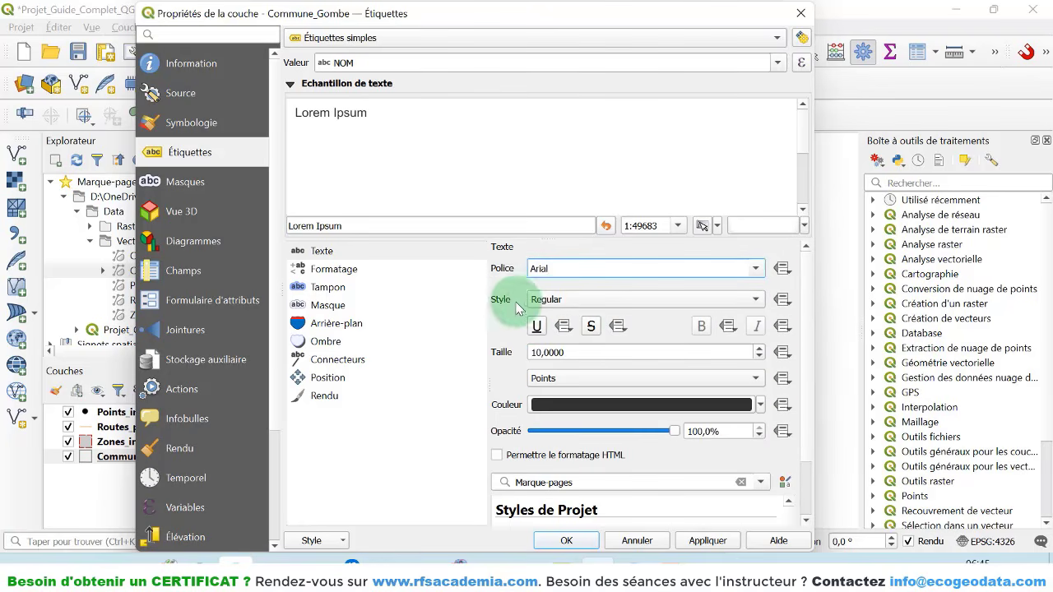
pyautogui.click(556, 306)
pyautogui.click(559, 318)
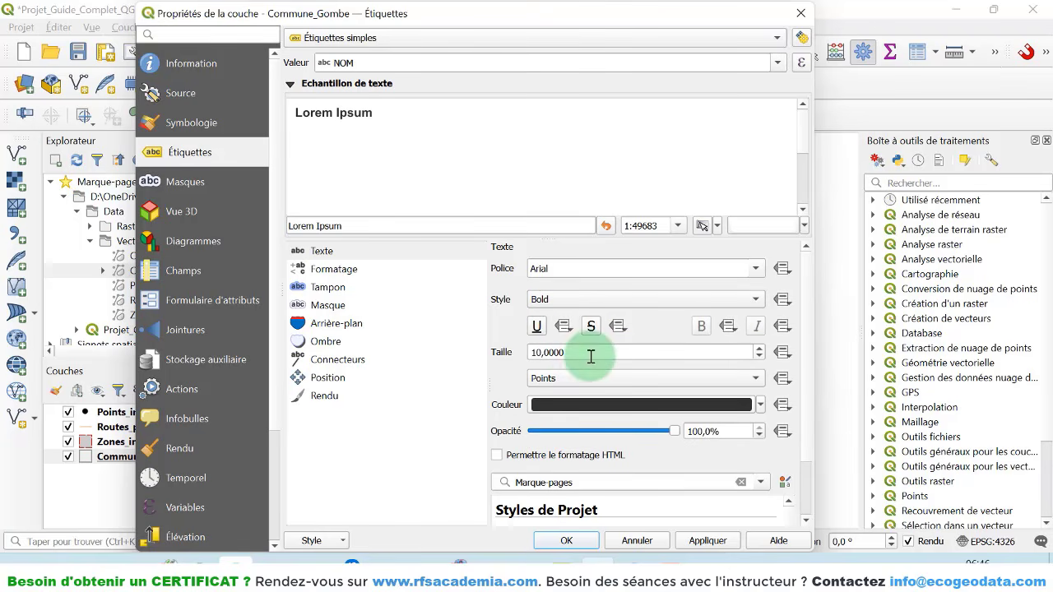
pyautogui.click(758, 357)
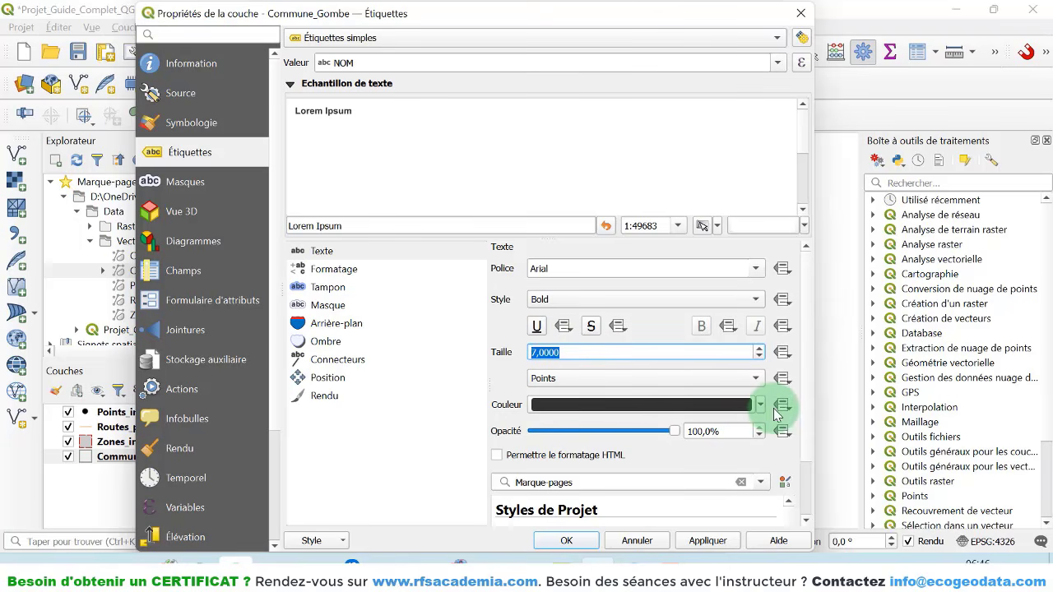
# - Set the Commune_Gombe label colour to light grey and confirm the layer properties
pyautogui.click(761, 405)
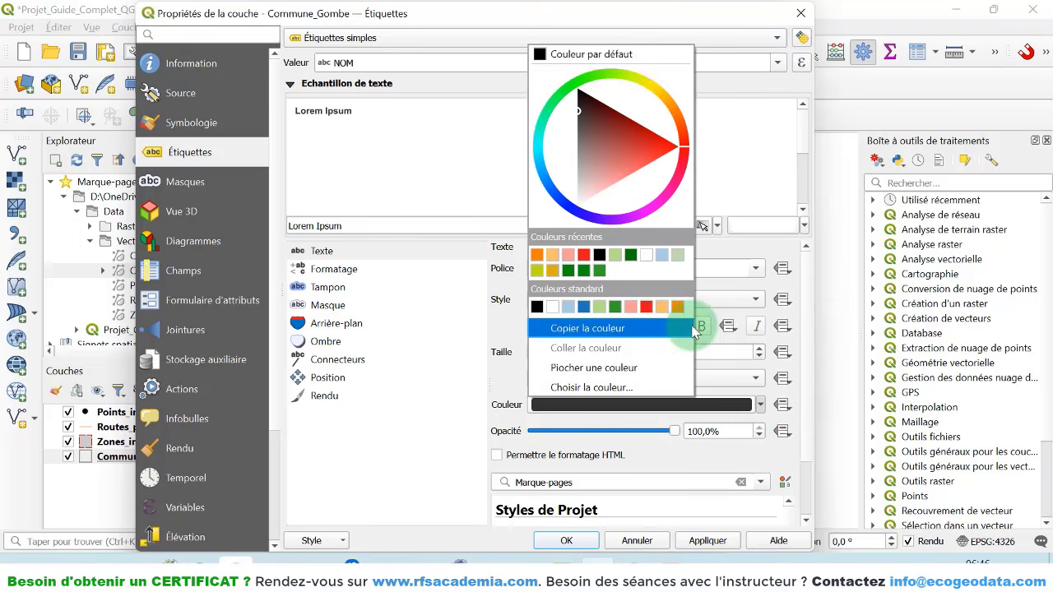
pyautogui.click(579, 170)
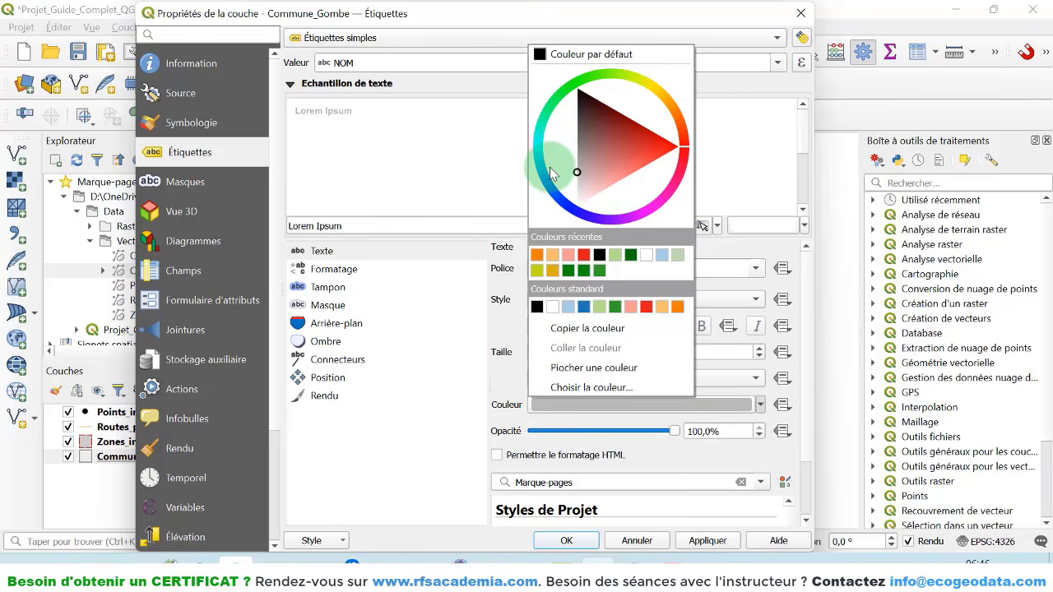
pyautogui.click(517, 311)
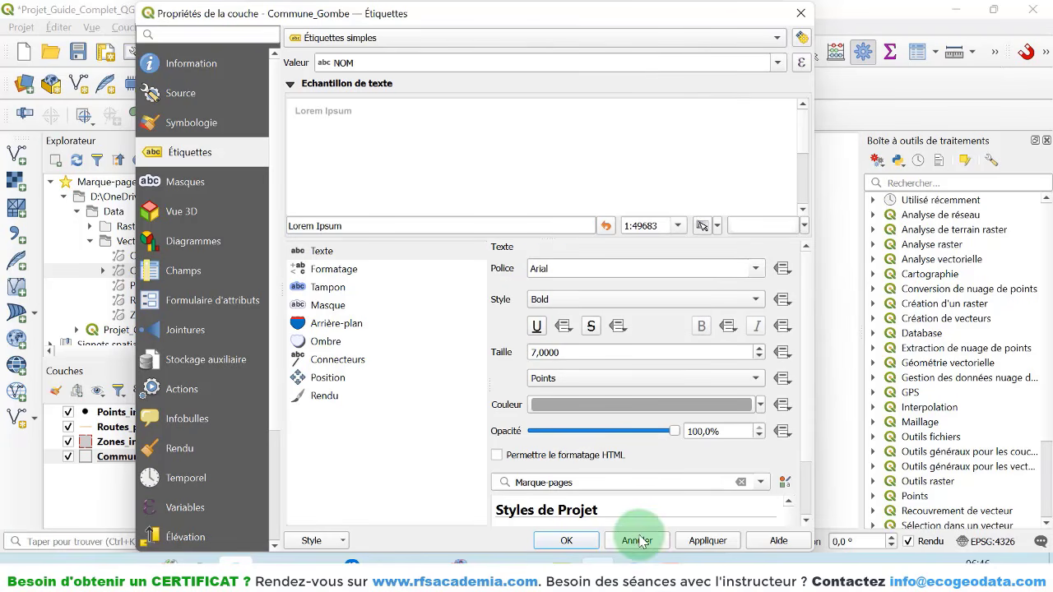
pyautogui.click(707, 540)
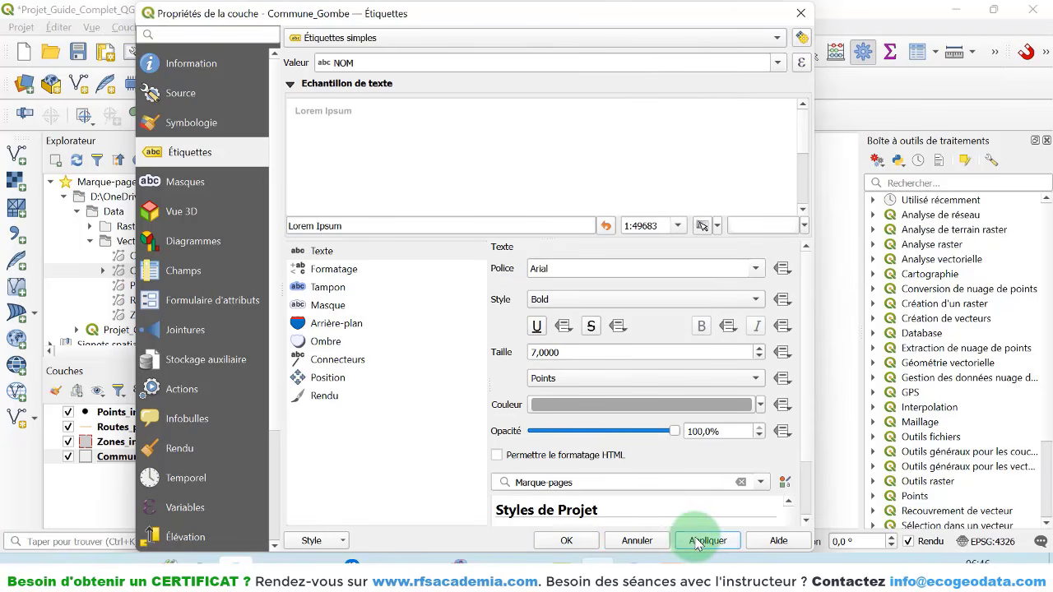
pyautogui.click(588, 541)
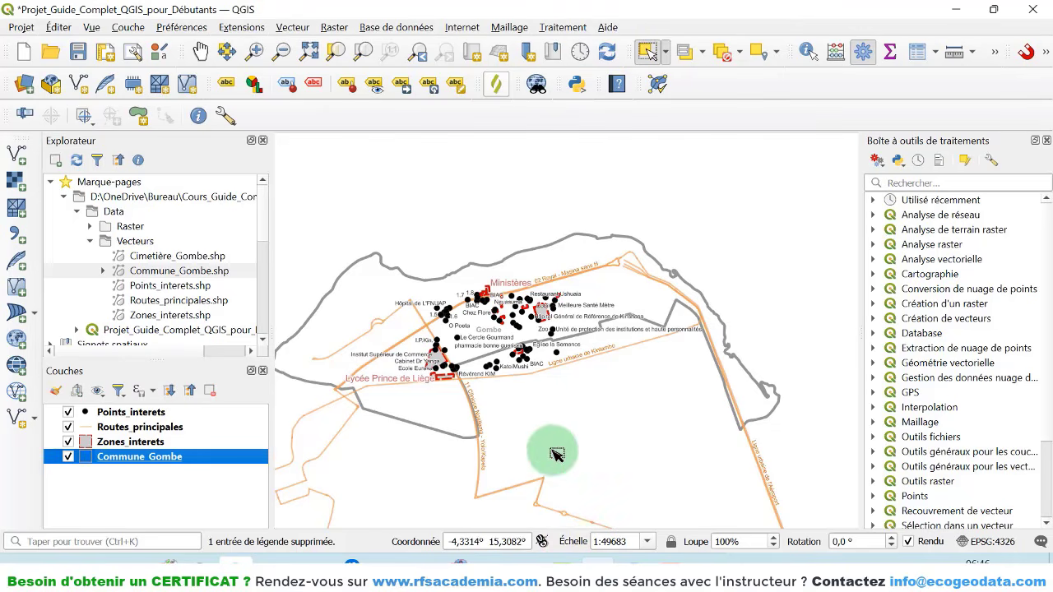
# - Check the Gombe label and outline against the other layers on the map and save the project
pyautogui.scroll(1, 434, 306)
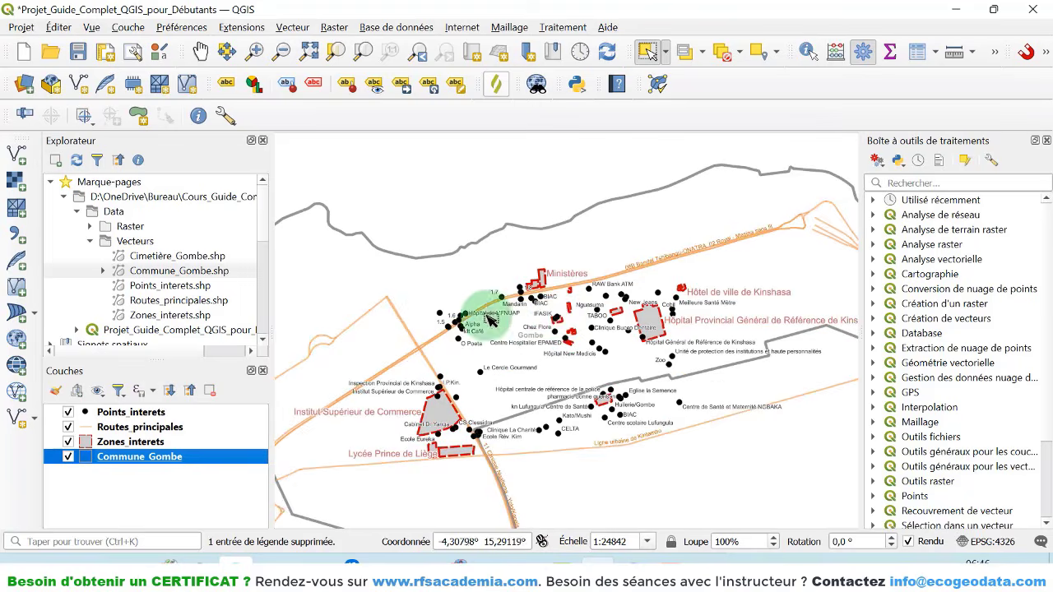
pyautogui.scroll(1, 572, 311)
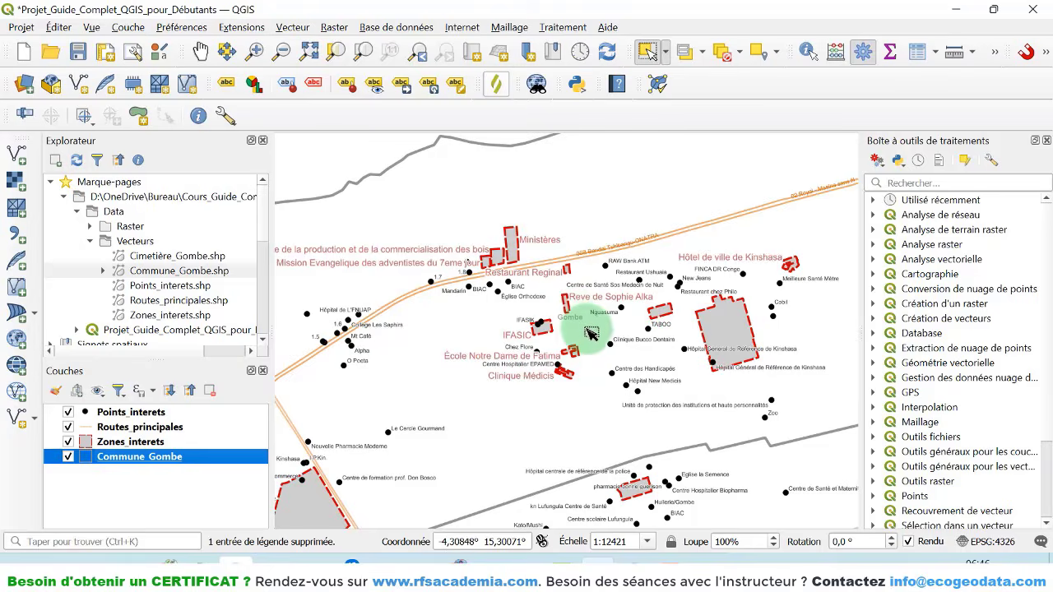
pyautogui.scroll(3, 580, 322)
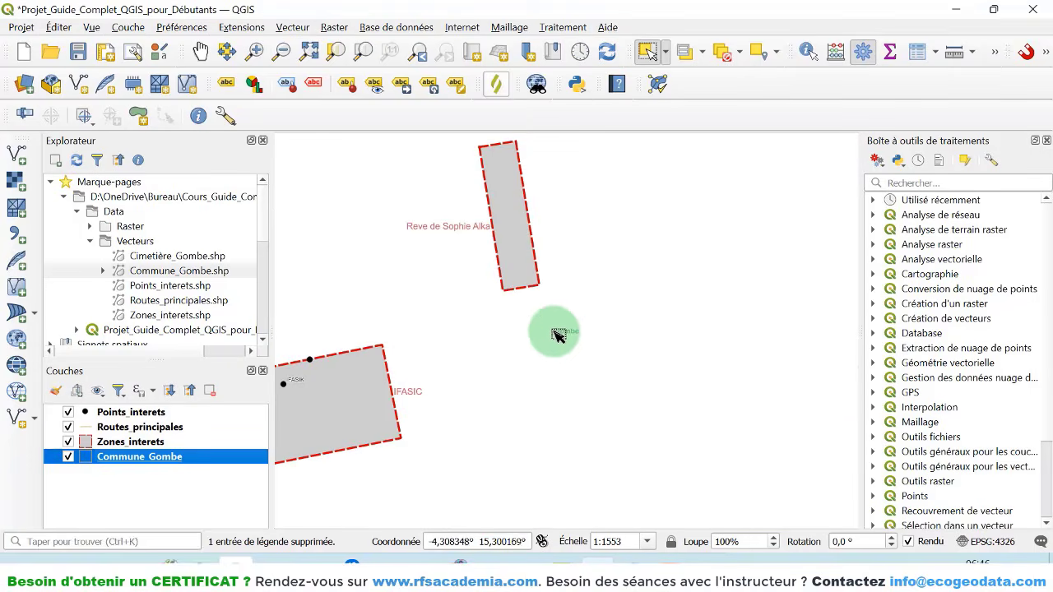
pyautogui.scroll(-5, 590, 339)
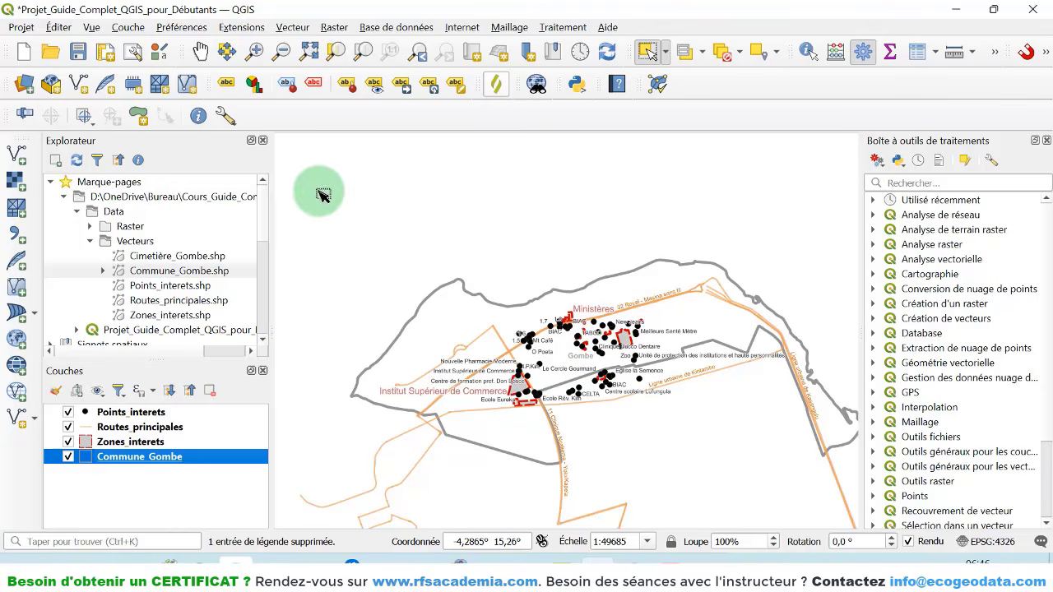
pyautogui.click(78, 52)
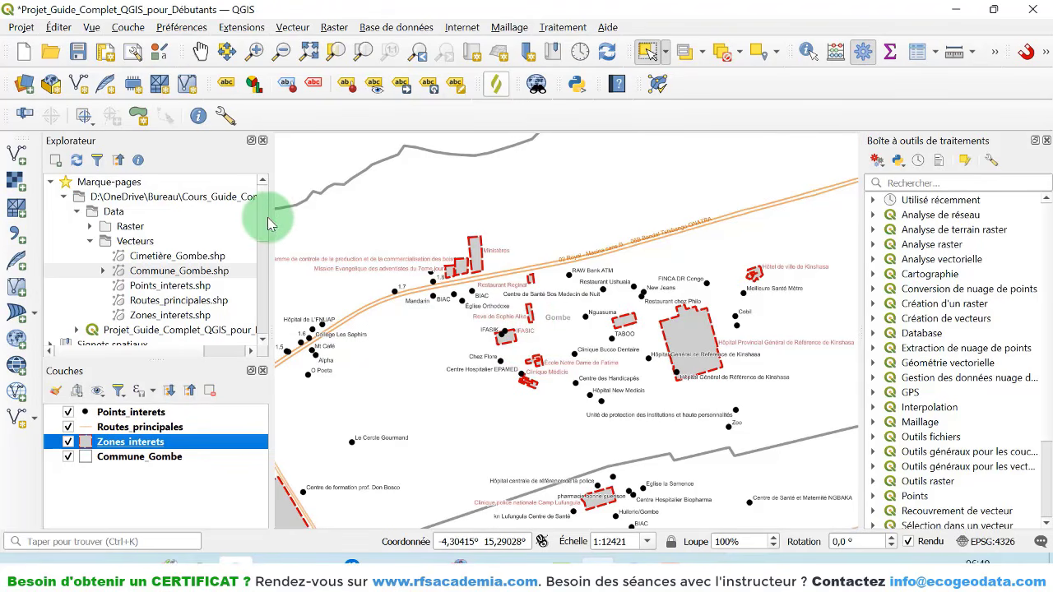
# - Narrow the Explorateur and Couches area slightly and open the QGIS extensions manager
pyautogui.moveTo(270, 216); pyautogui.dragTo(250, 213)
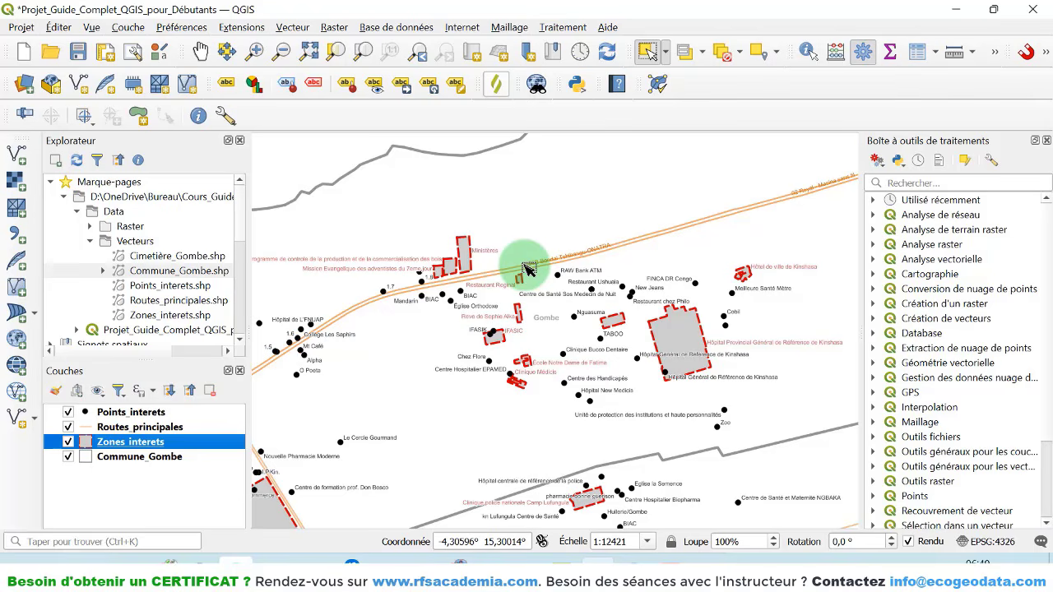
pyautogui.click(247, 28)
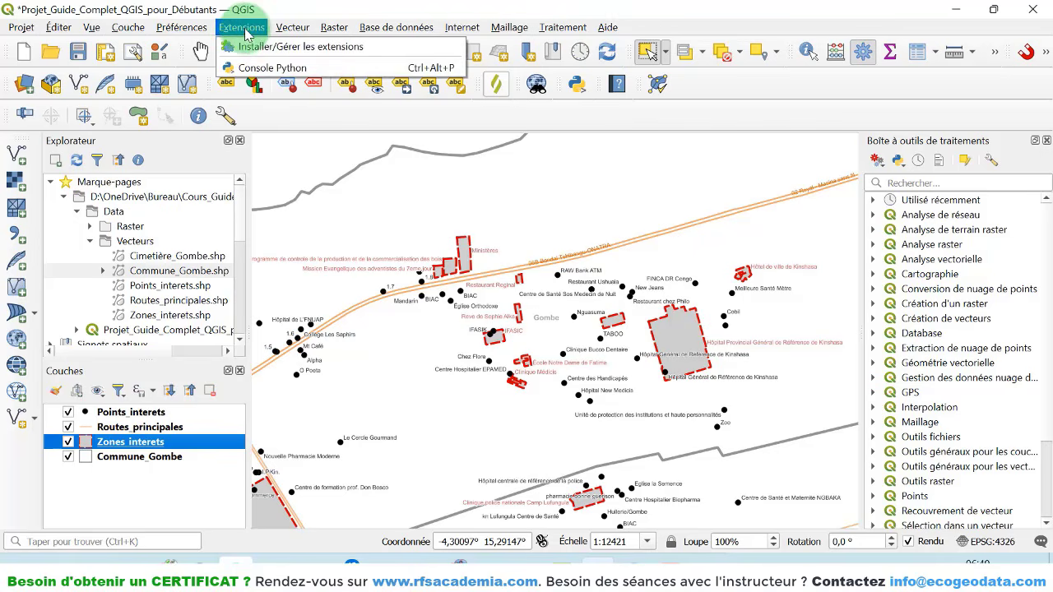
pyautogui.click(325, 49)
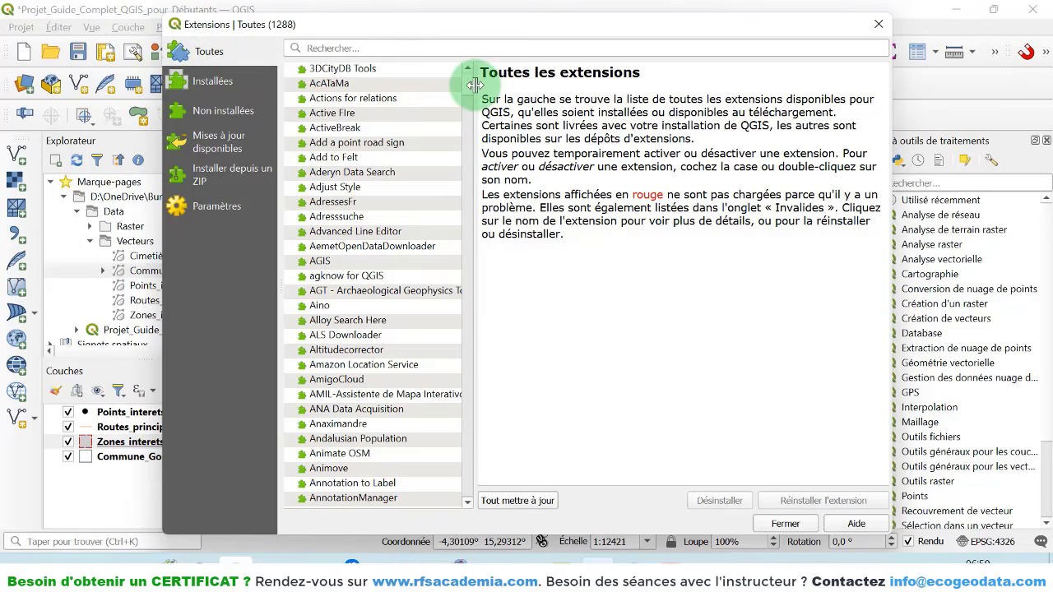
# - Search all extensions for "Quick" and install both QuickMapServices and QuickOSM
pyautogui.click(366, 51)
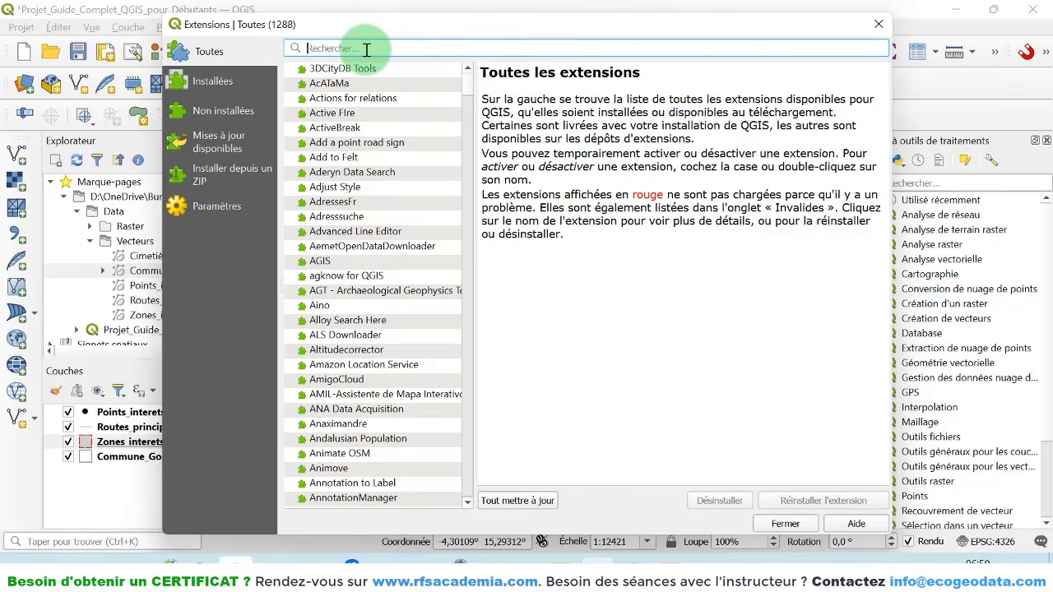
pyautogui.write('Quick')
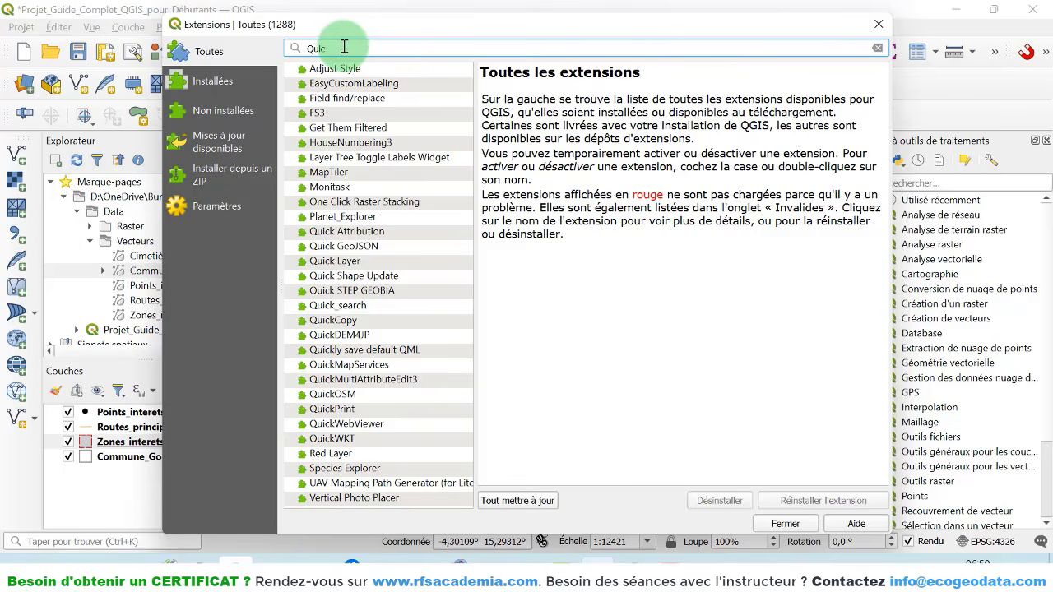
pyautogui.click(349, 367)
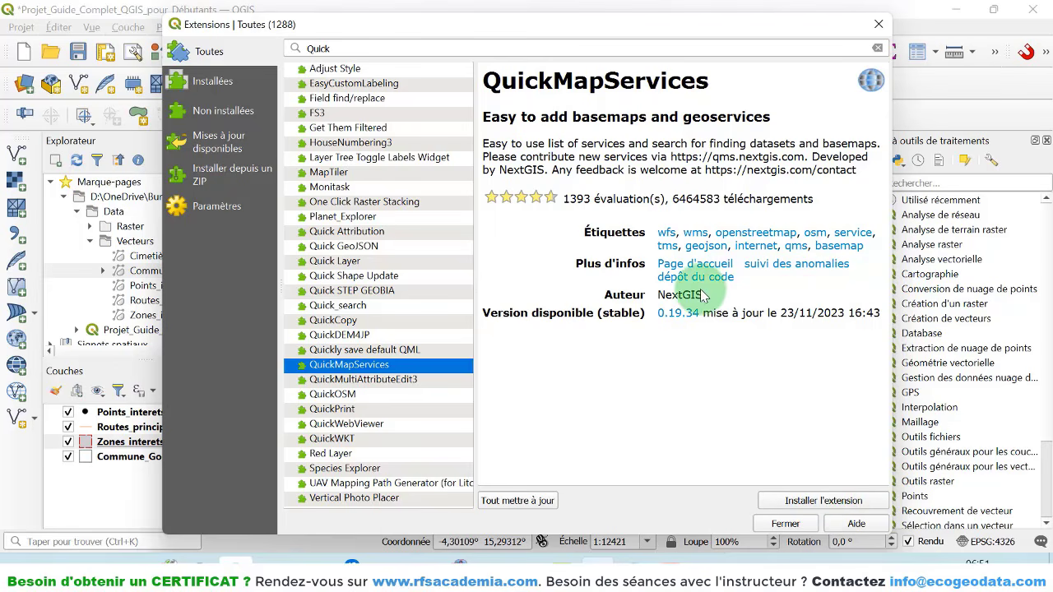
pyautogui.click(819, 505)
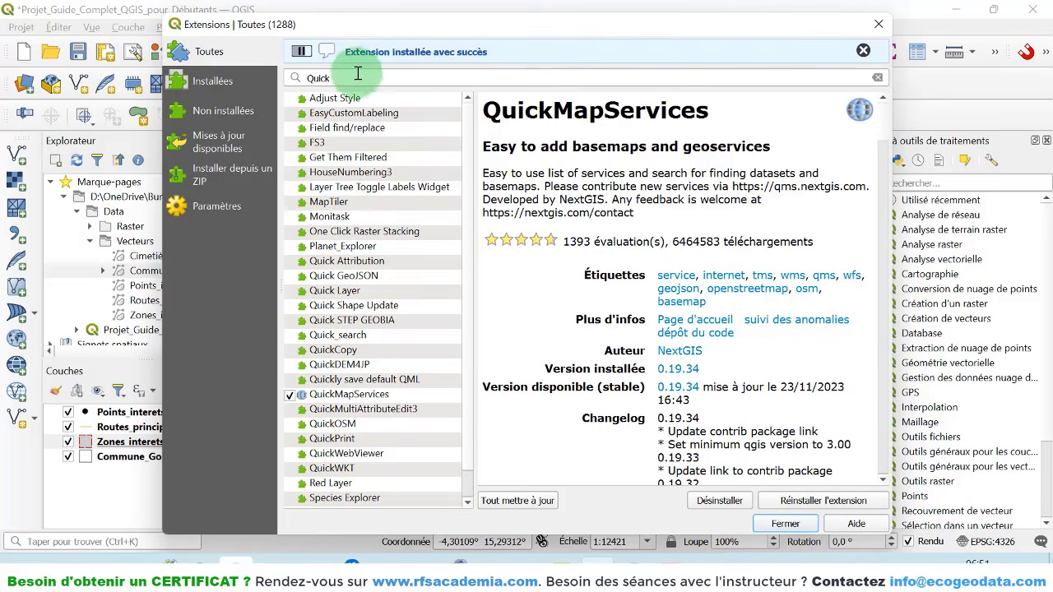
pyautogui.click(332, 423)
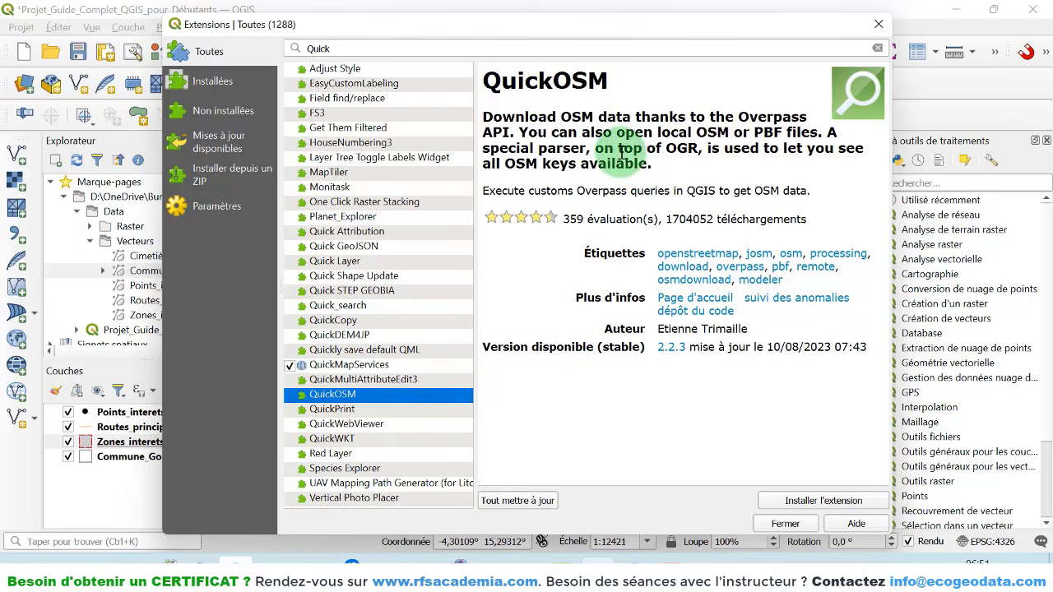
pyautogui.click(830, 508)
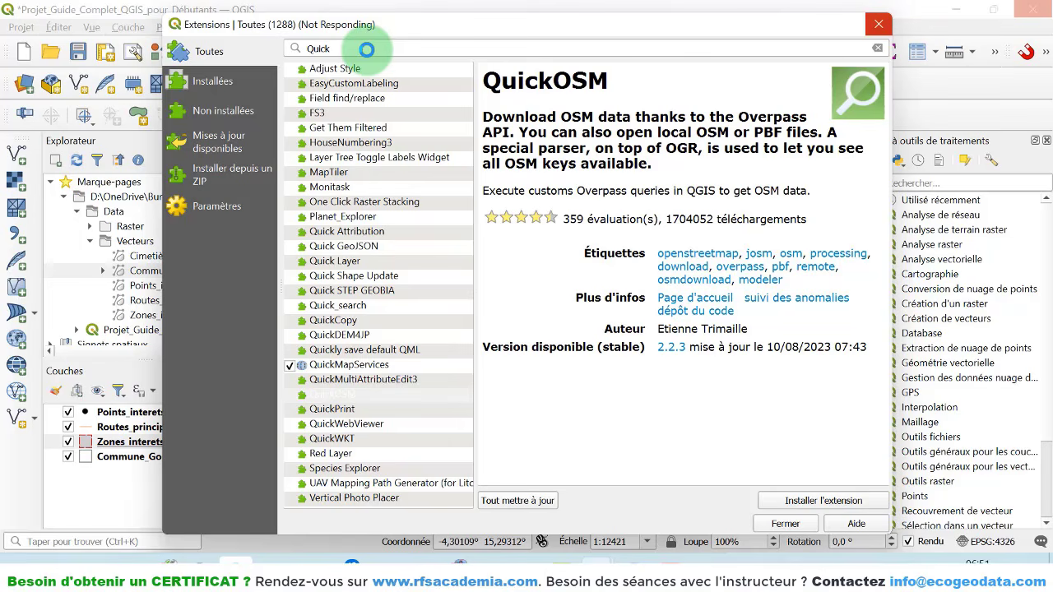
pyautogui.moveTo(334, 77); pyautogui.dragTo(298, 78)
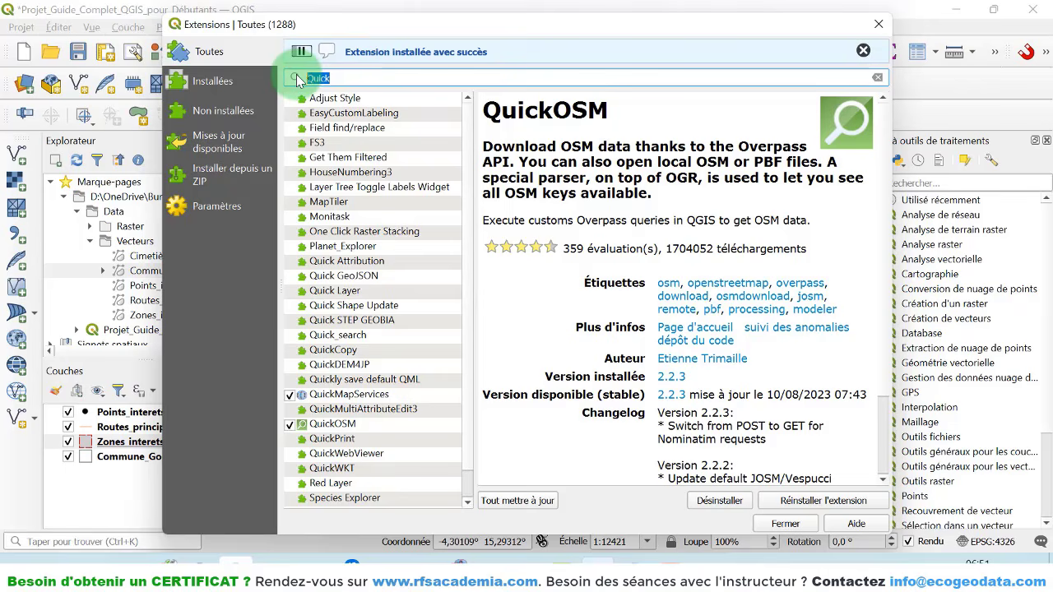
pyautogui.write('fond')
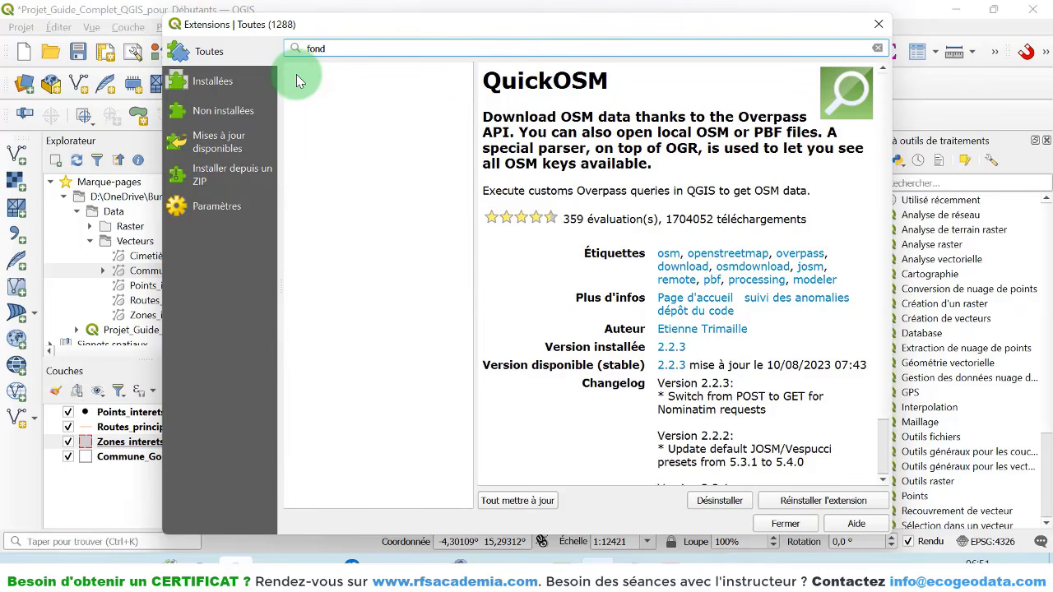
pyautogui.press('BackSpace')
pyautogui.press('BackSpace')
pyautogui.press('BackSpace')
pyautogui.press('BackSpace')
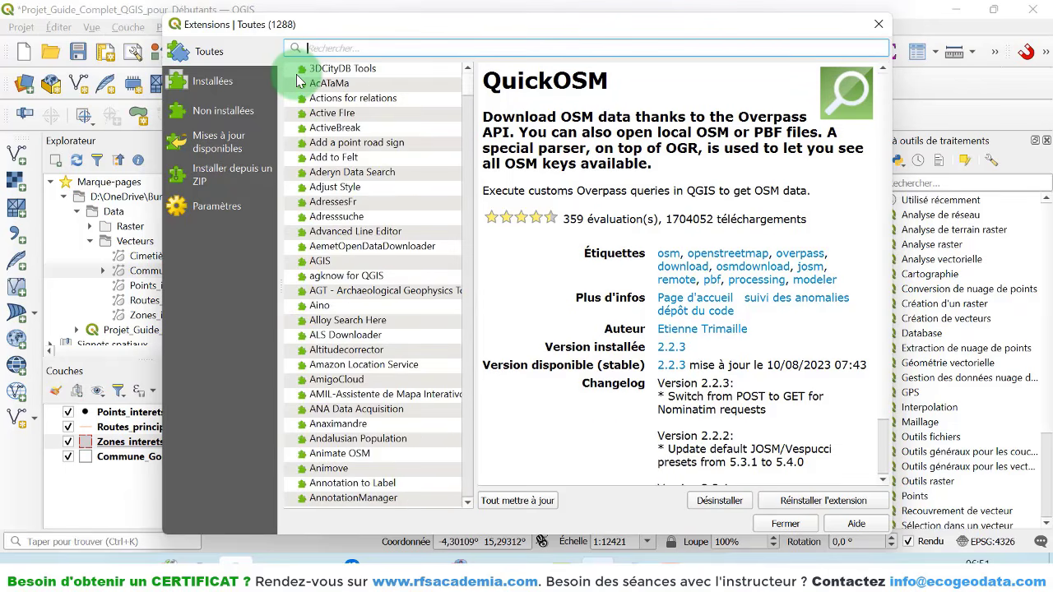
pyautogui.write('darte')
pyautogui.press('BackSpace')
pyautogui.press('BackSpace')
pyautogui.press('BackSpace')
pyautogui.press('BackSpace')
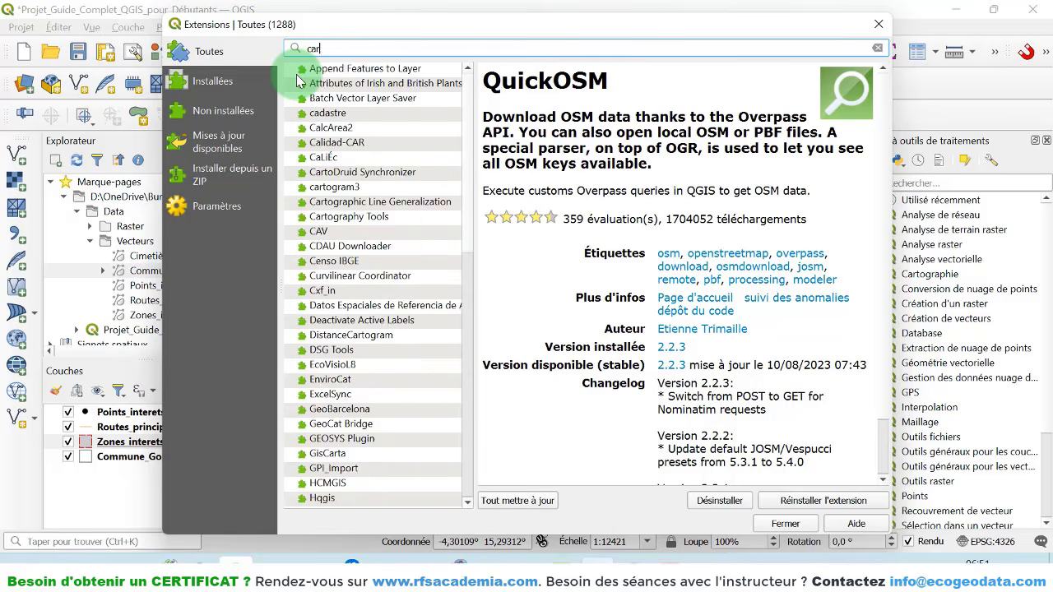
# - Search the extensions for "Fon", install HCMGIS and close the extensions manager
pyautogui.write('on')
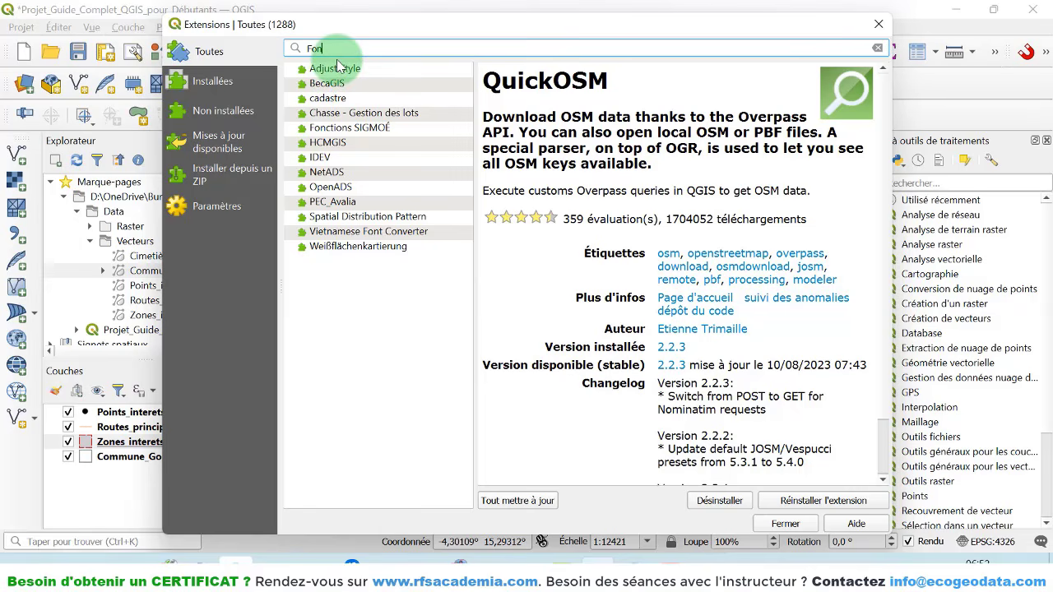
pyautogui.click(329, 142)
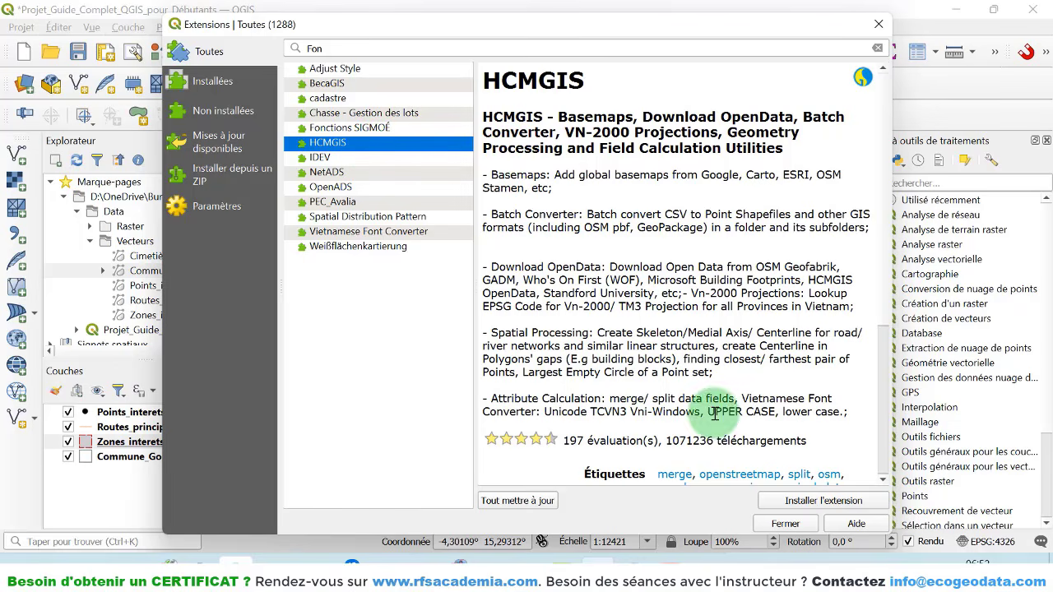
pyautogui.click(819, 508)
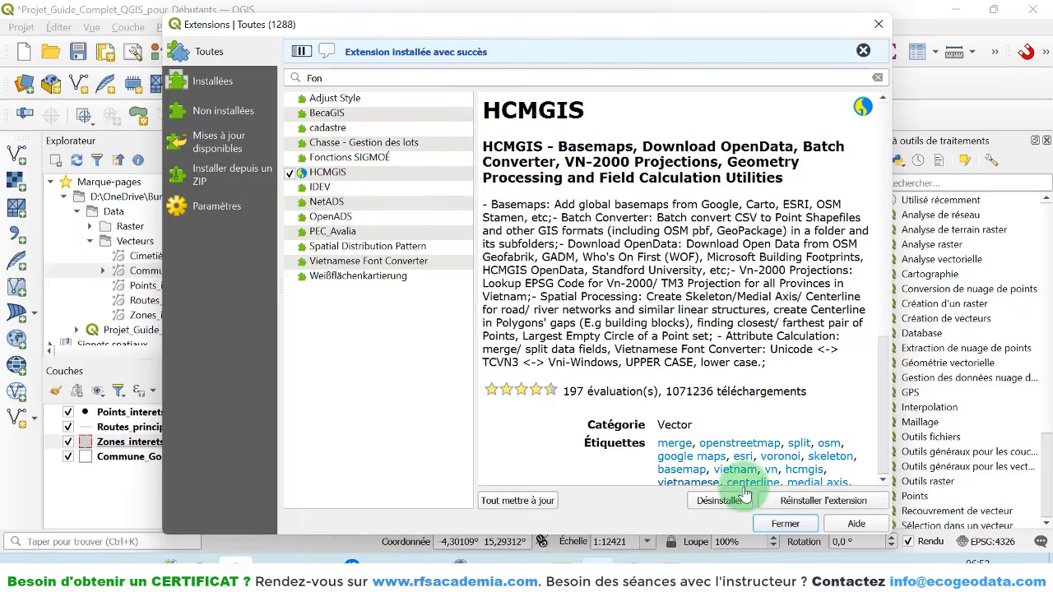
pyautogui.click(785, 524)
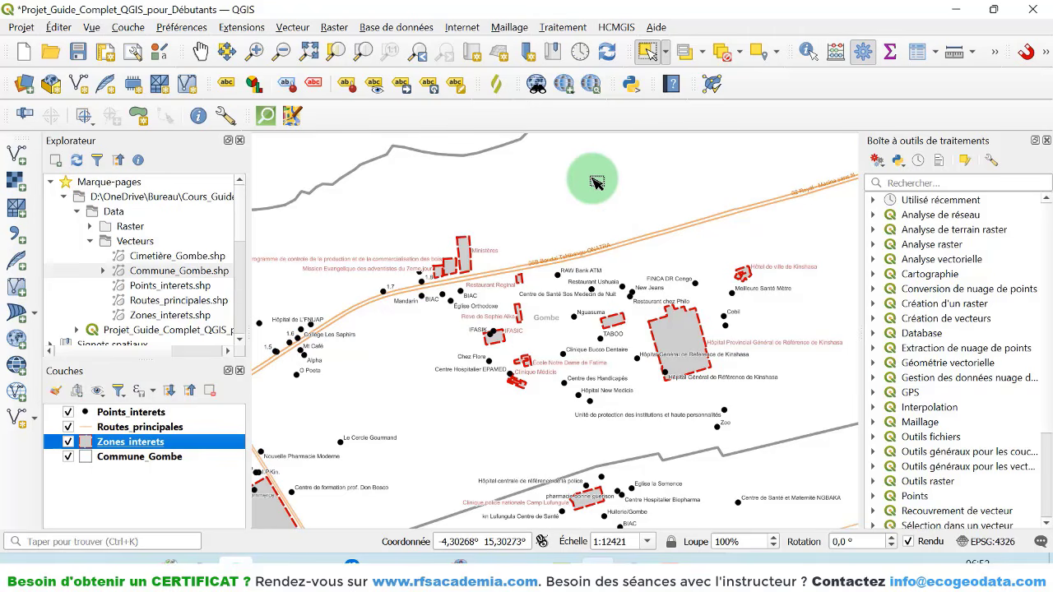
# - Download the contributed services pack through the QuickMapServices settings and save the settings
pyautogui.click(462, 27)
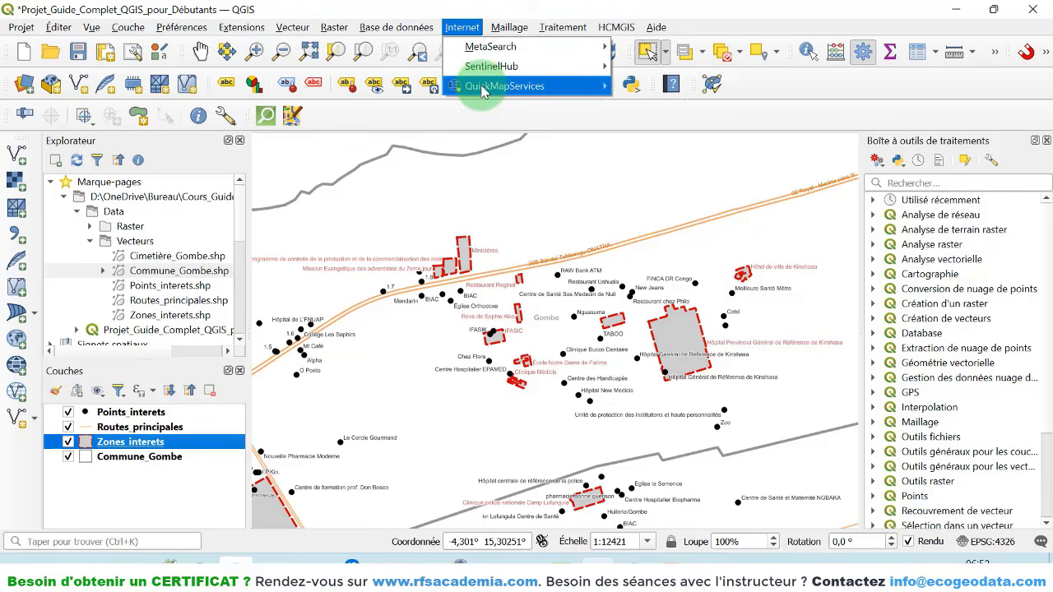
pyautogui.moveTo(483, 91)
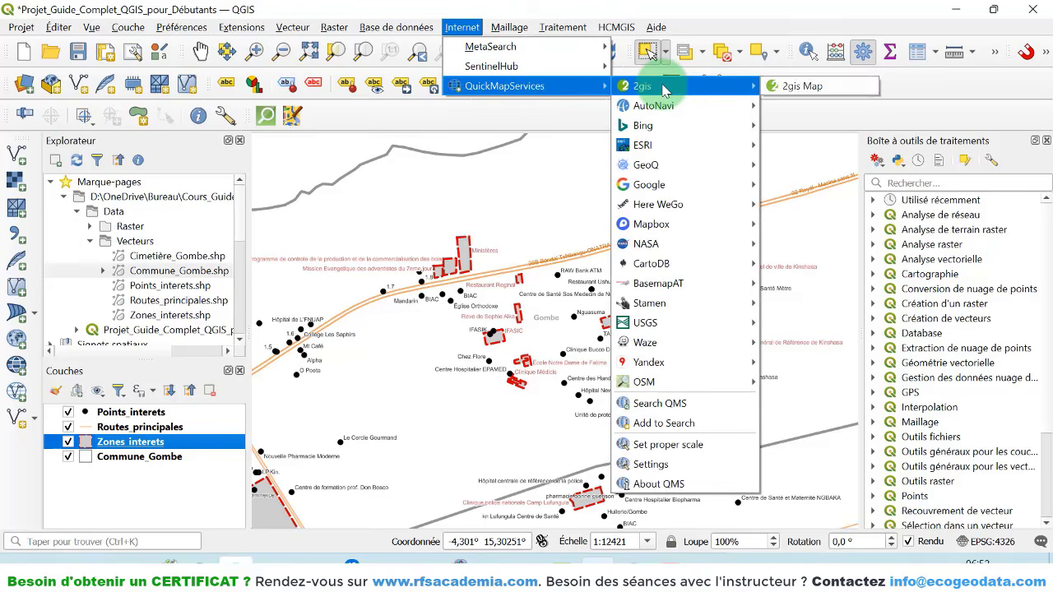
pyautogui.moveTo(688, 390)
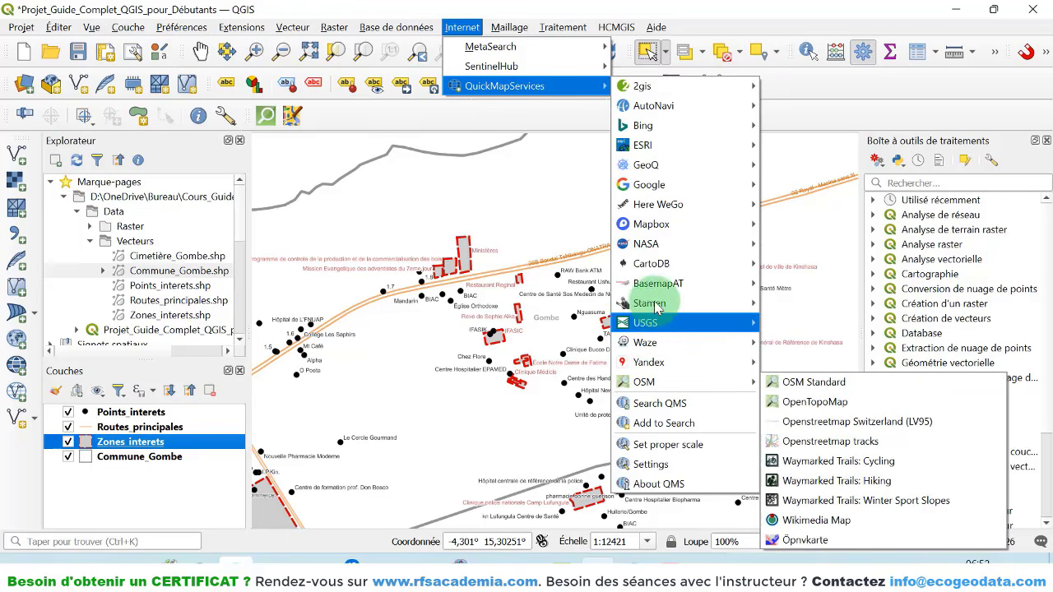
pyautogui.moveTo(624, 92)
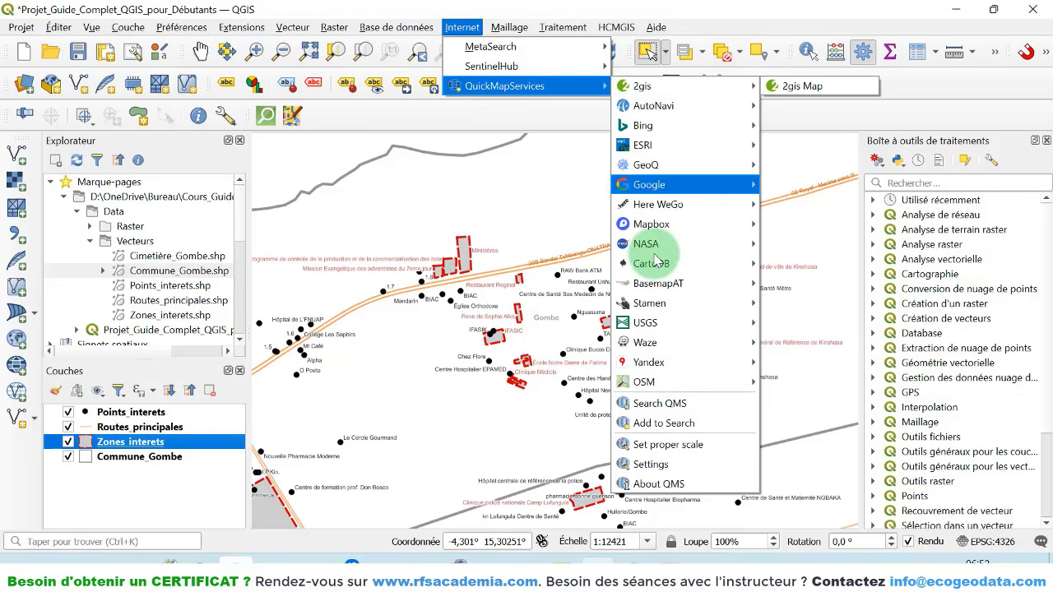
pyautogui.moveTo(661, 370)
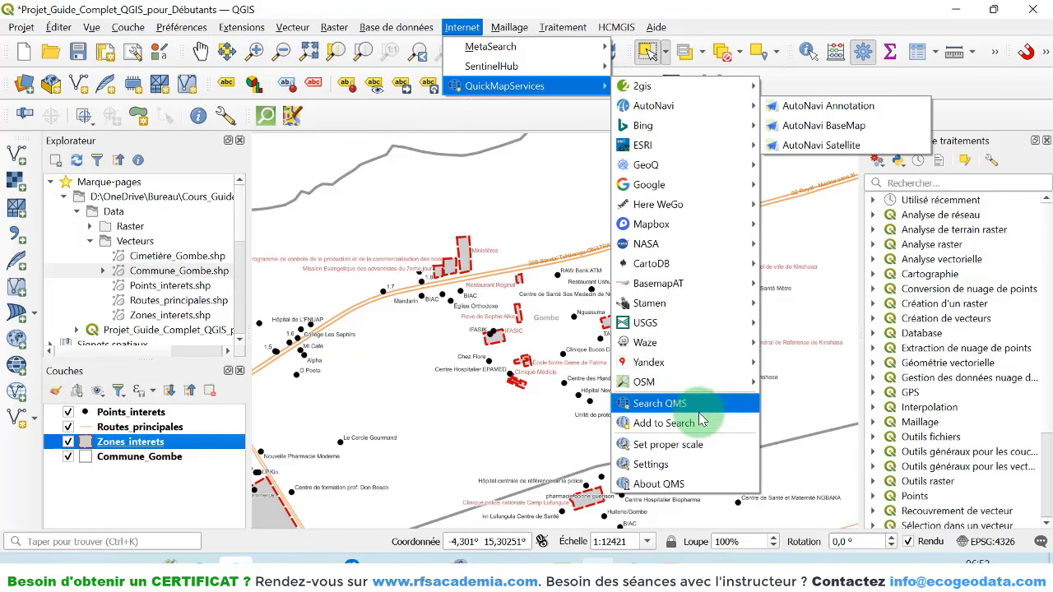
pyautogui.click(650, 465)
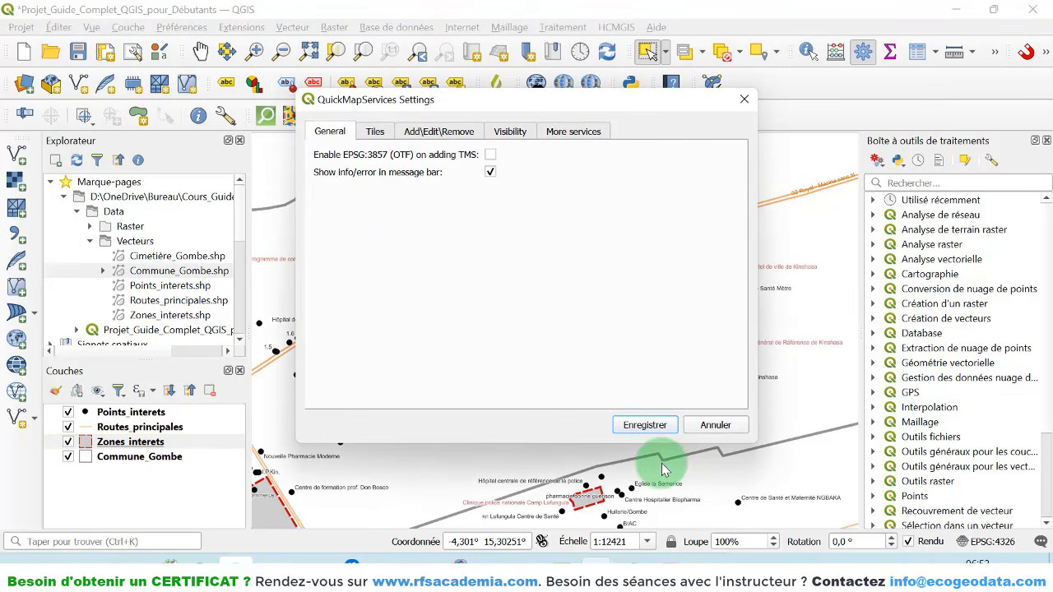
pyautogui.click(573, 133)
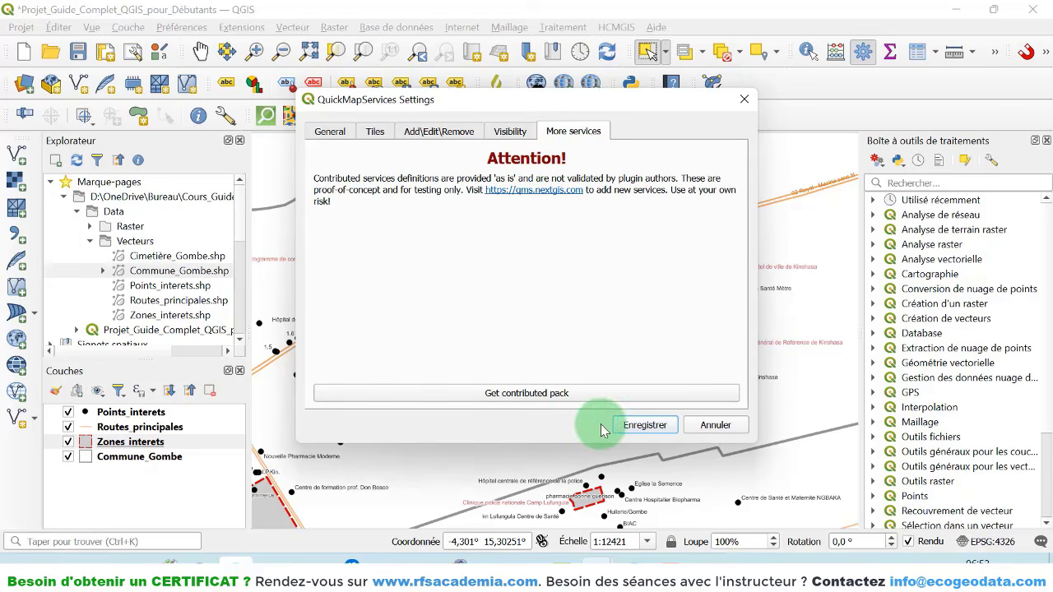
pyautogui.click(518, 394)
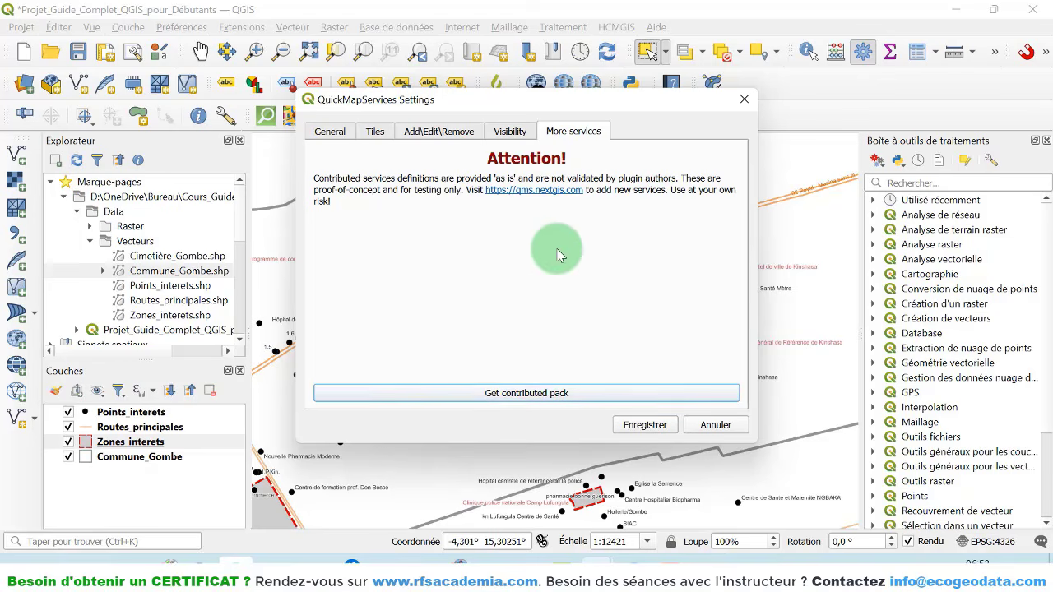
pyautogui.click(514, 397)
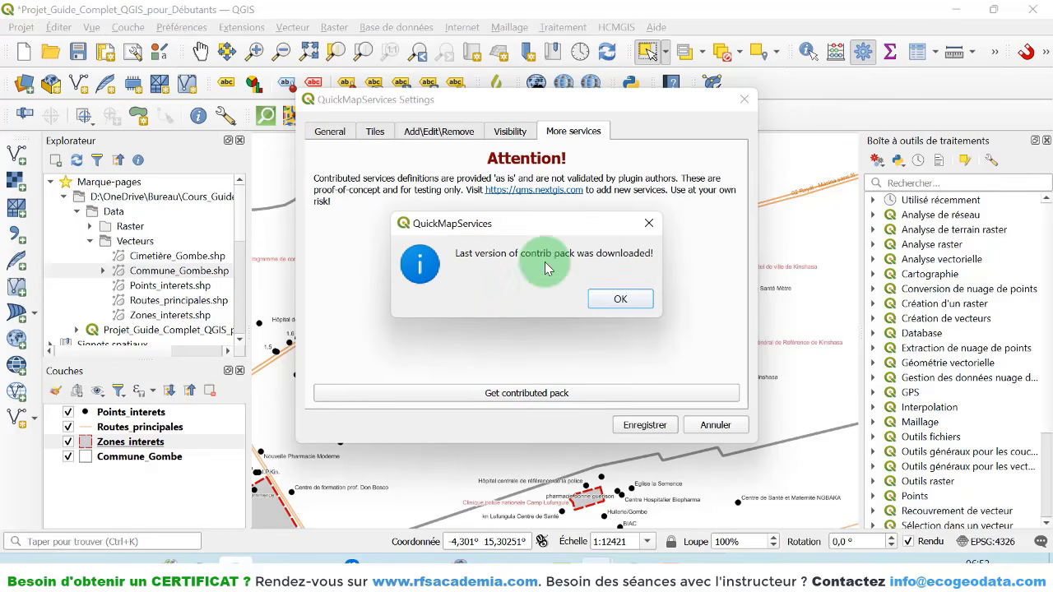
pyautogui.click(623, 300)
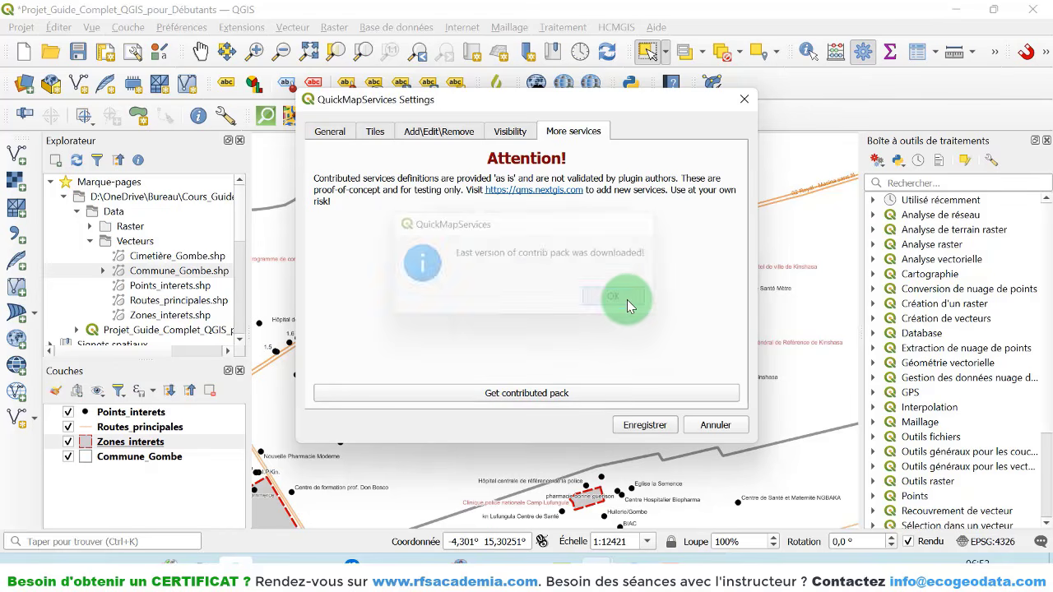
pyautogui.click(646, 425)
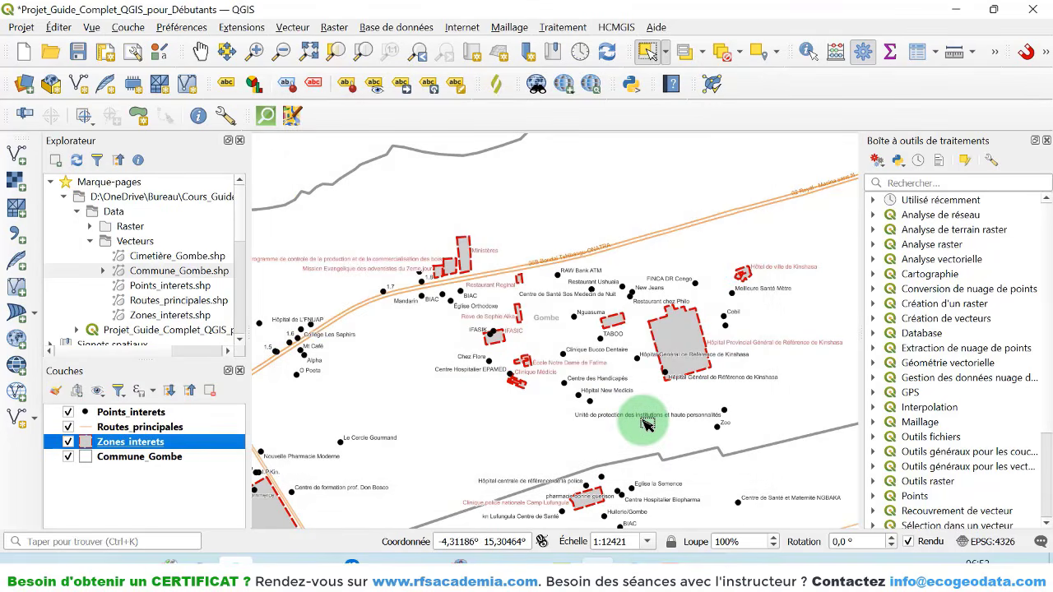
pyautogui.click(463, 28)
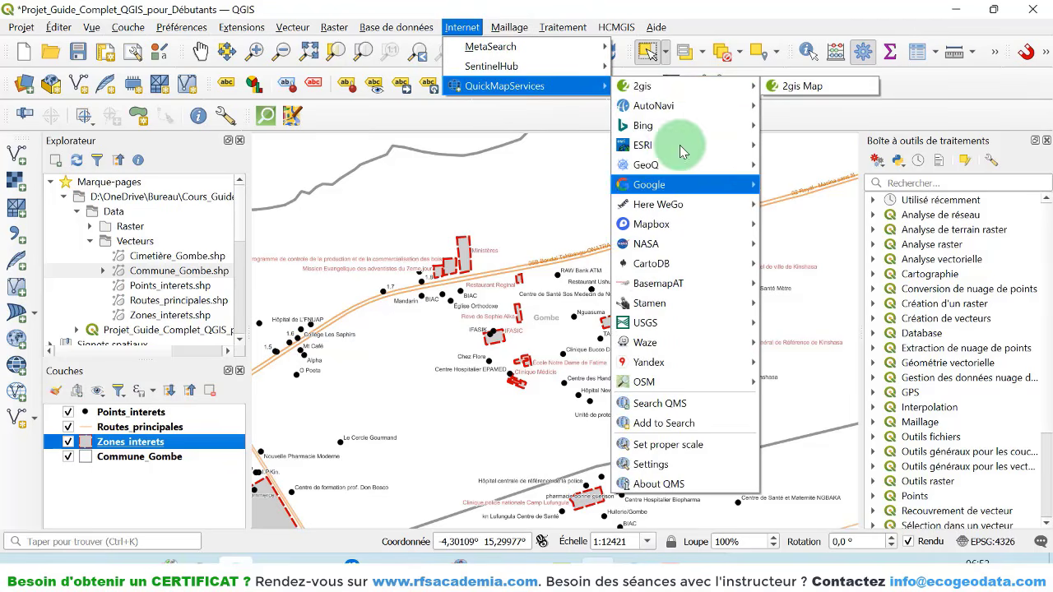
pyautogui.moveTo(663, 233)
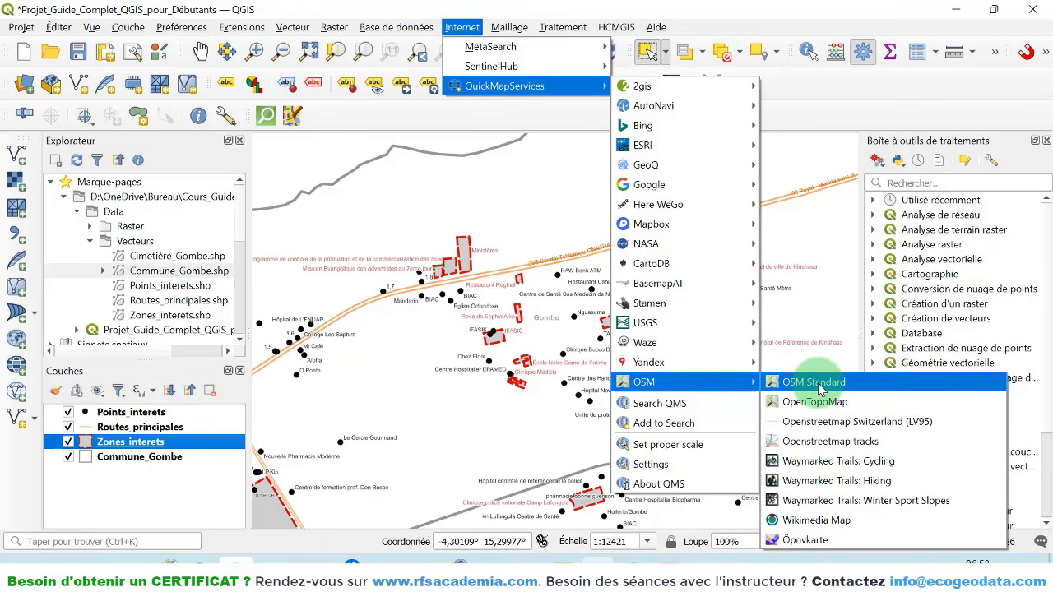
pyautogui.click(697, 6)
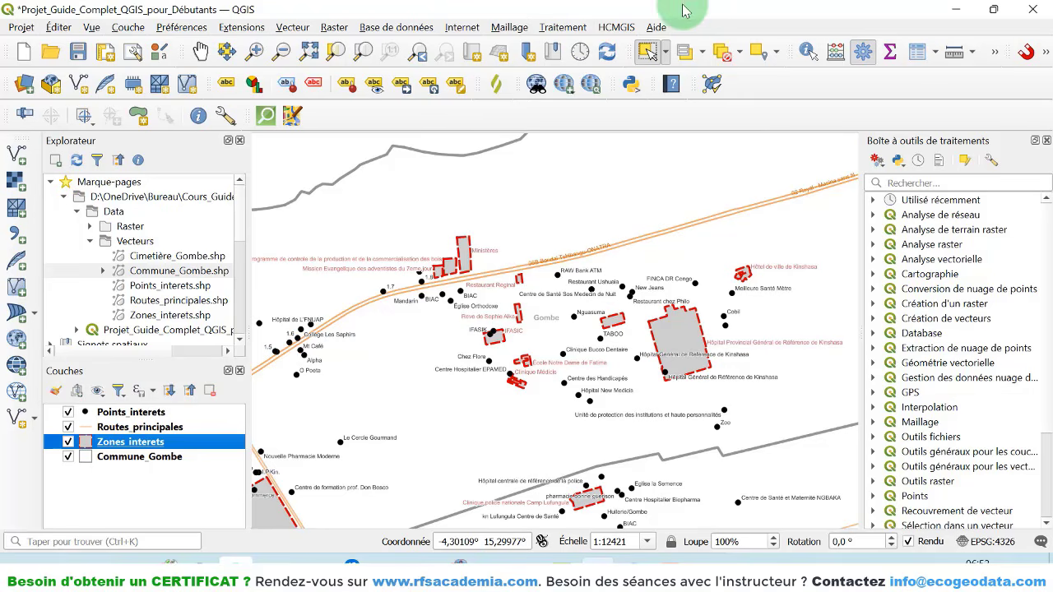
# - Collapse the bookmarks in the Explorateur and add the OpenStreetMap basemap from the XYZ Tiles to the map
pyautogui.click(50, 183)
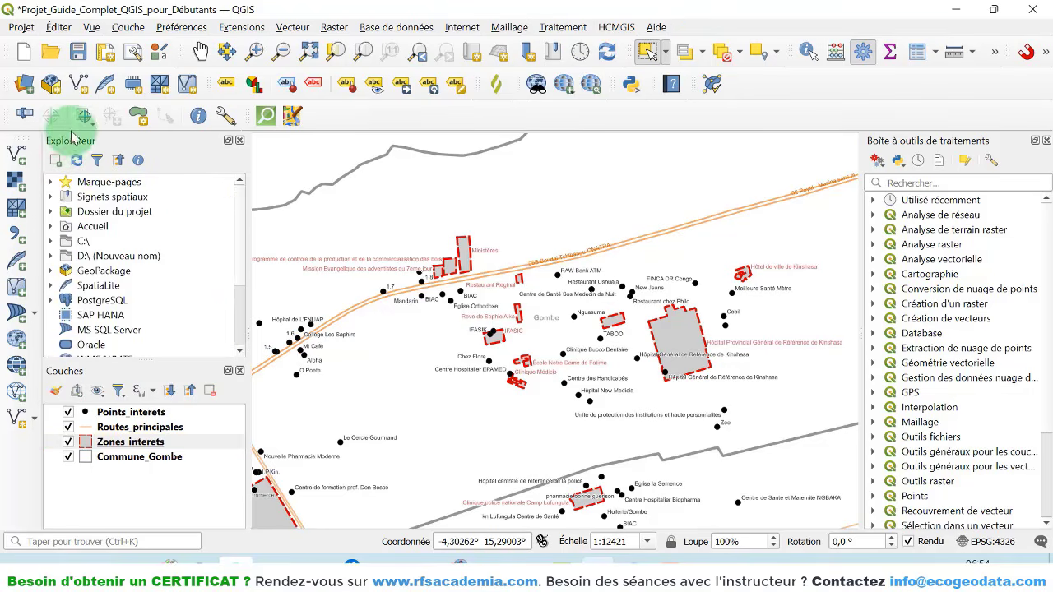
pyautogui.scroll(-3, 103, 228)
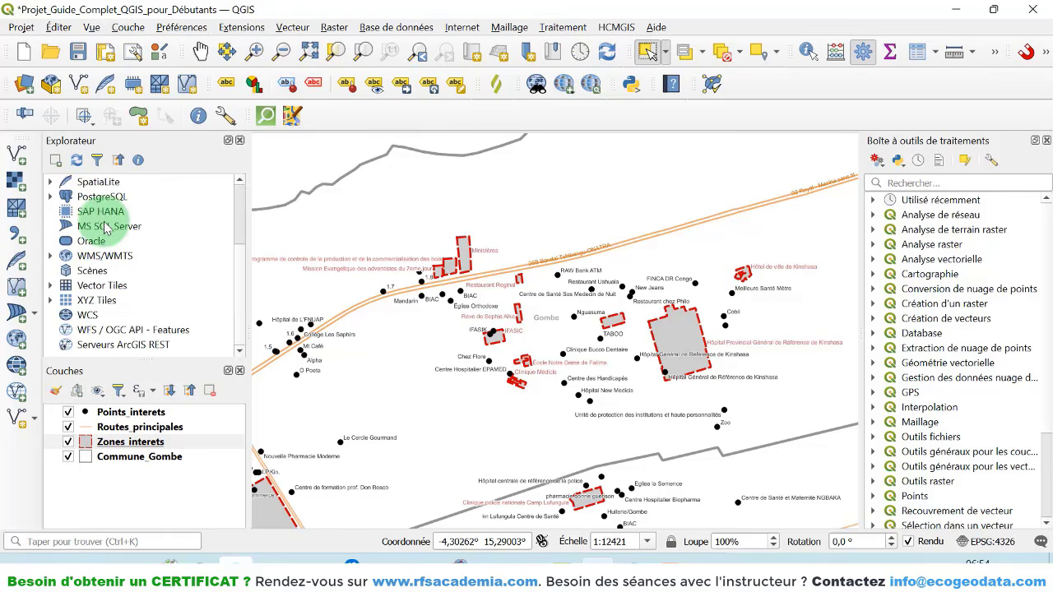
pyautogui.click(96, 301)
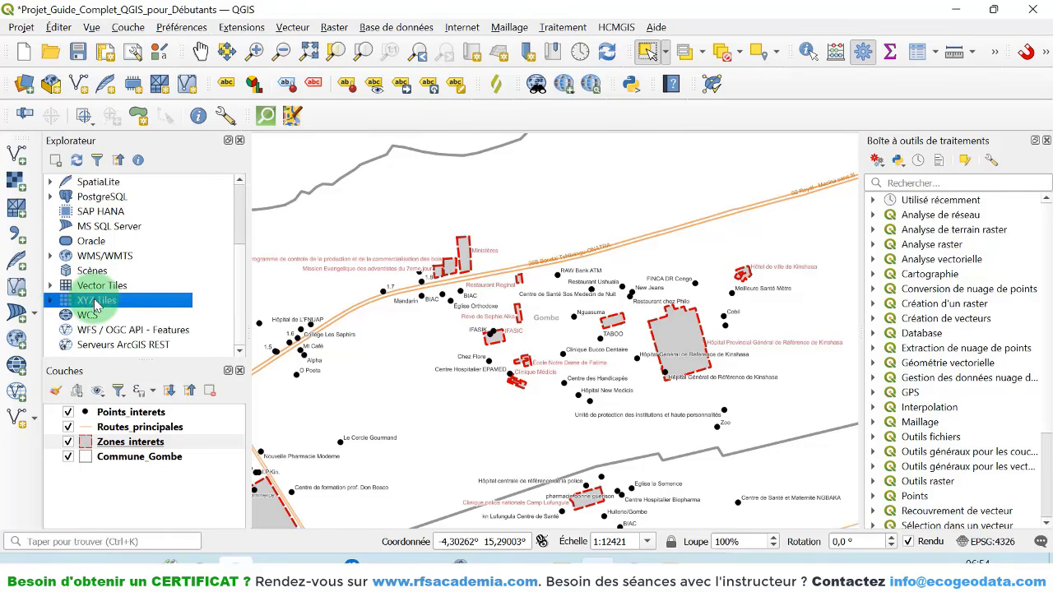
pyautogui.click(50, 301)
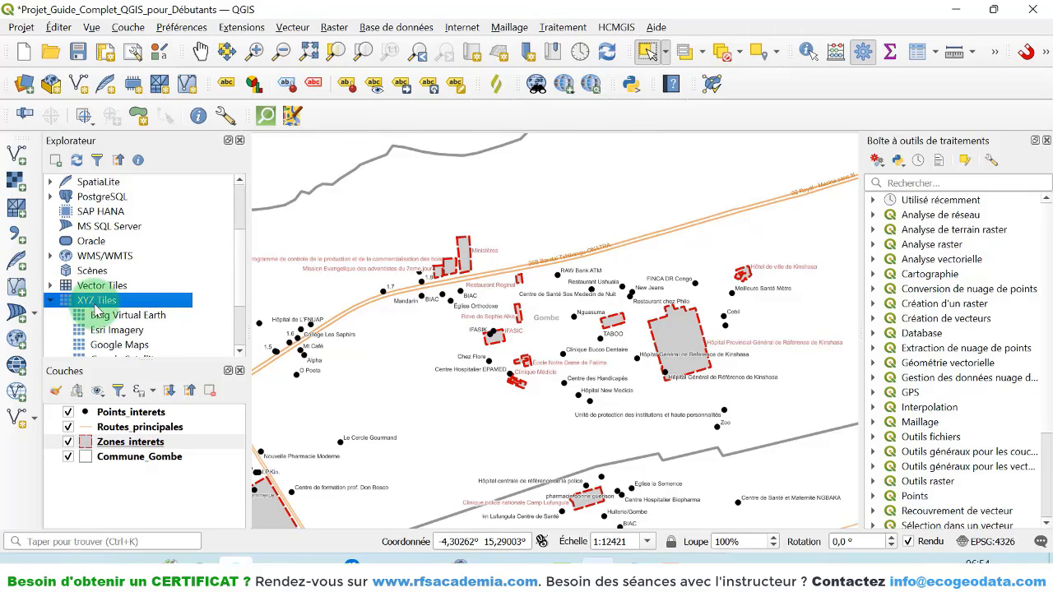
pyautogui.scroll(-2, 95, 304)
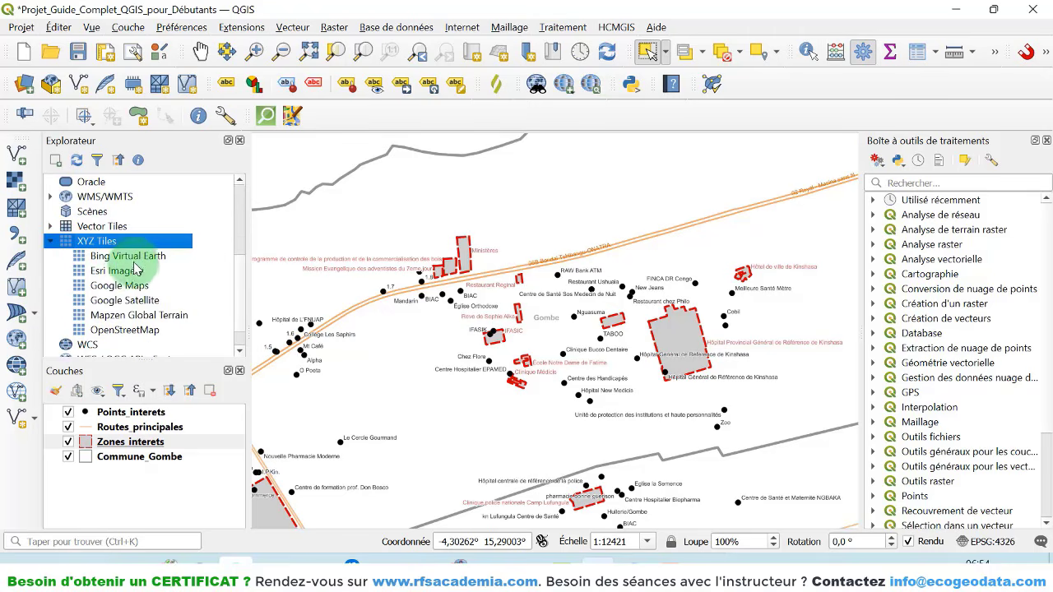
pyautogui.click(121, 331)
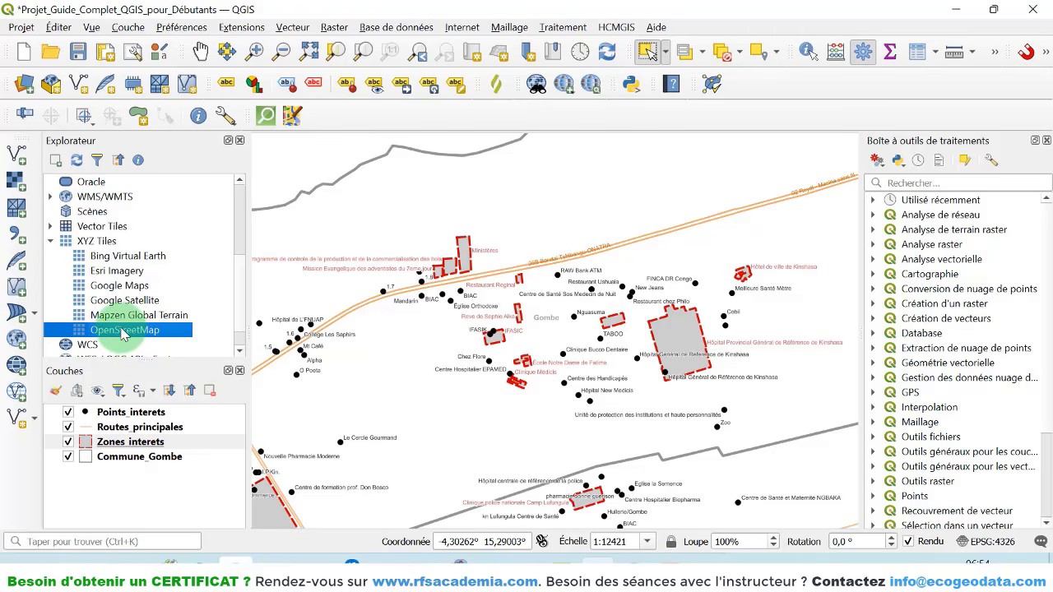
pyautogui.moveTo(123, 333); pyautogui.dragTo(546, 364)
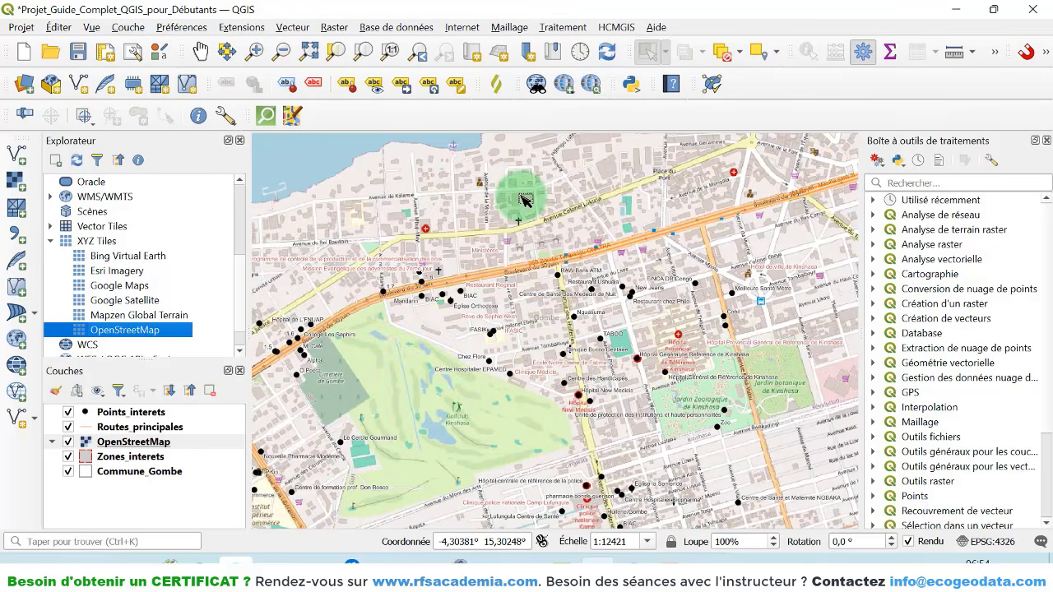
# - Move the OpenStreetMap layer below Commune_Gombe so that it lies beneath all the vector layers
pyautogui.scroll(-2, 514, 304)
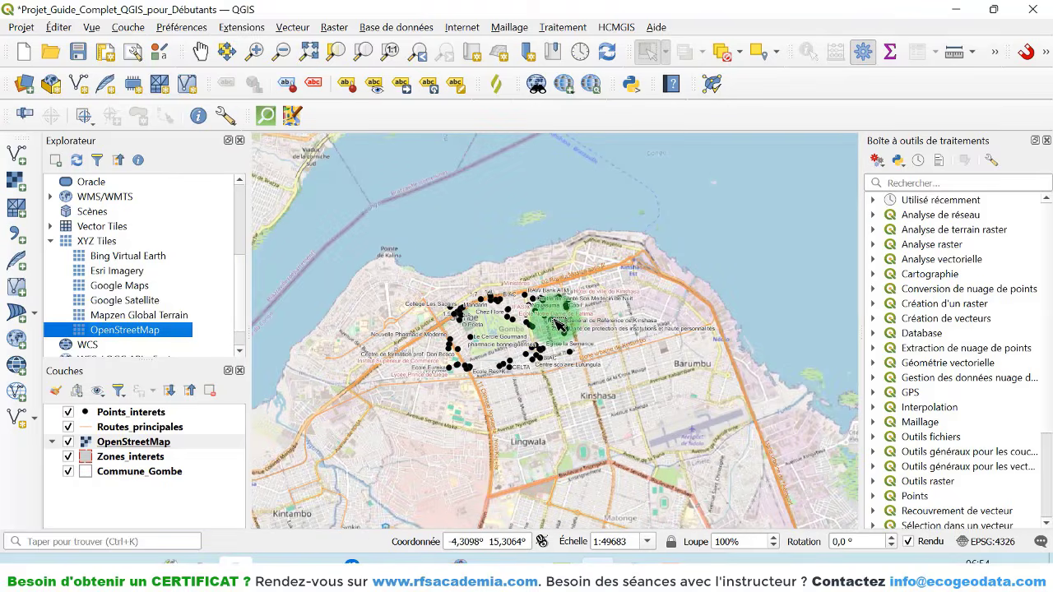
pyautogui.click(123, 442)
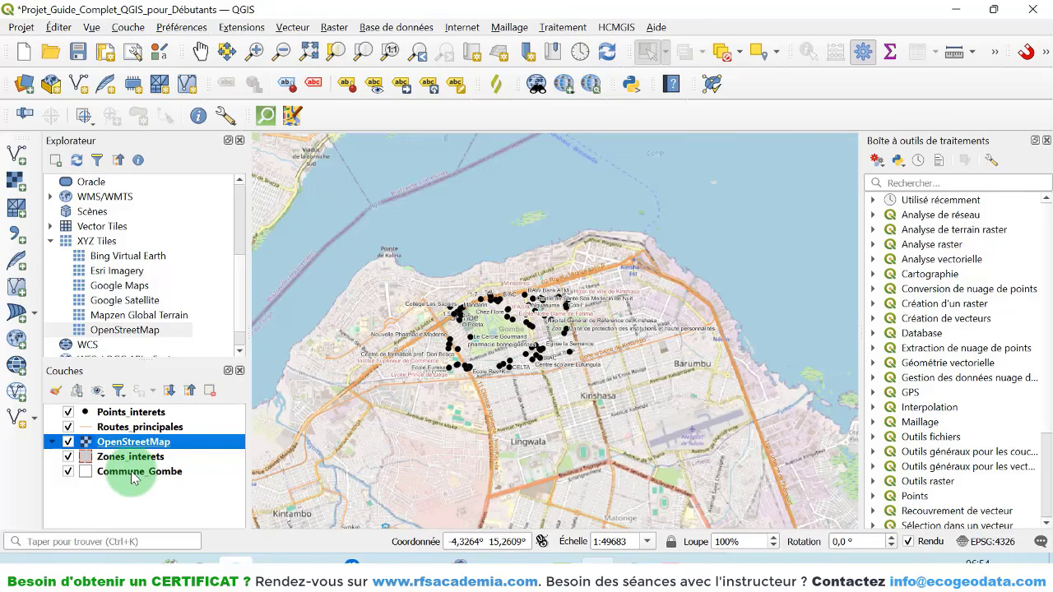
pyautogui.moveTo(116, 444); pyautogui.dragTo(125, 481)
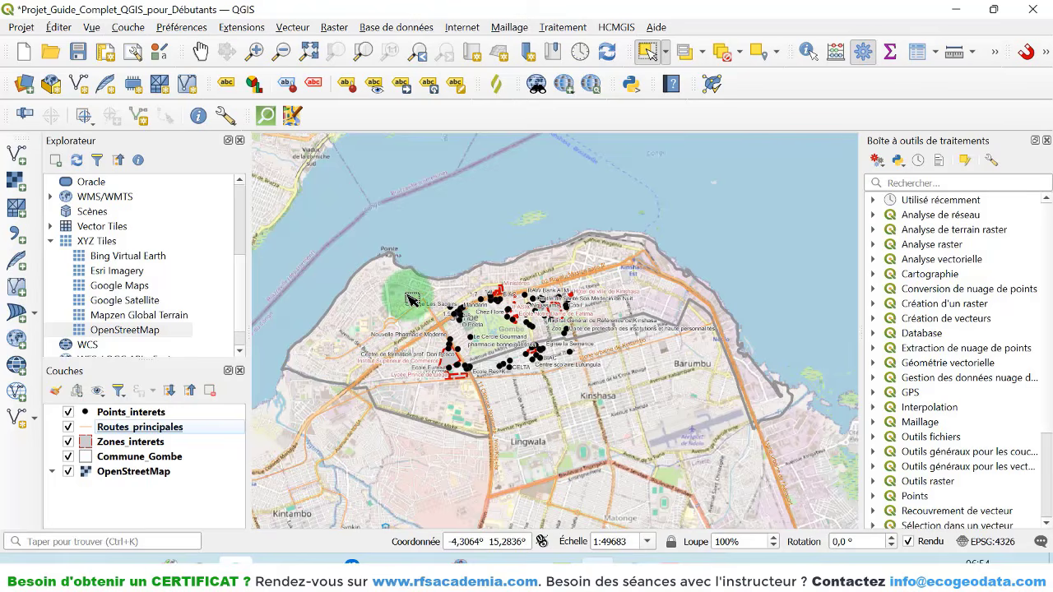
pyautogui.scroll(-1, 411, 300)
pyautogui.scroll(2, 403, 296)
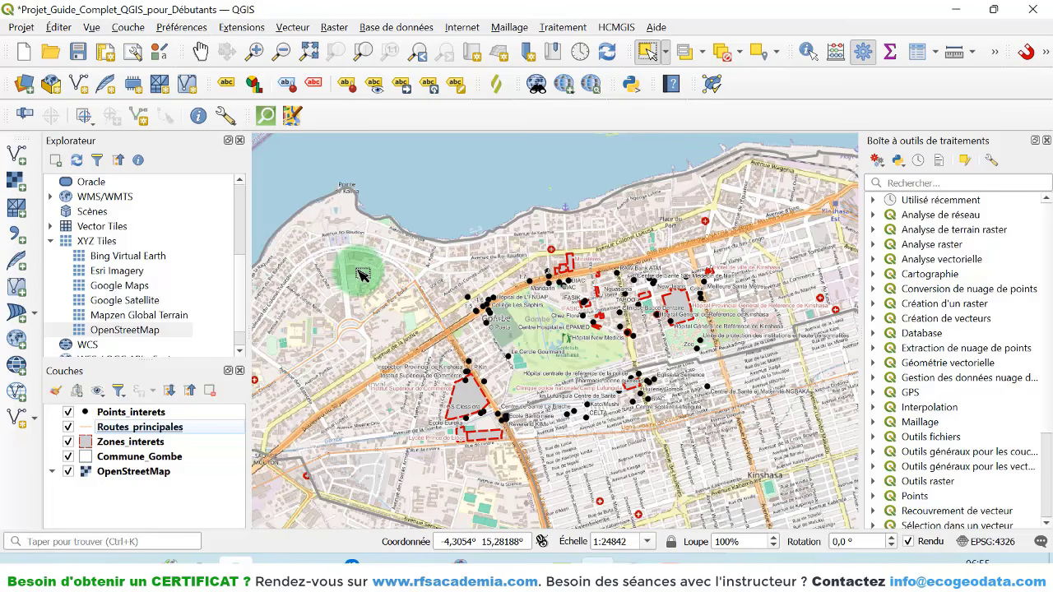
# - Set the OpenStreetMap layer's global opacity to 40% and apply it to the map
pyautogui.click(129, 476)
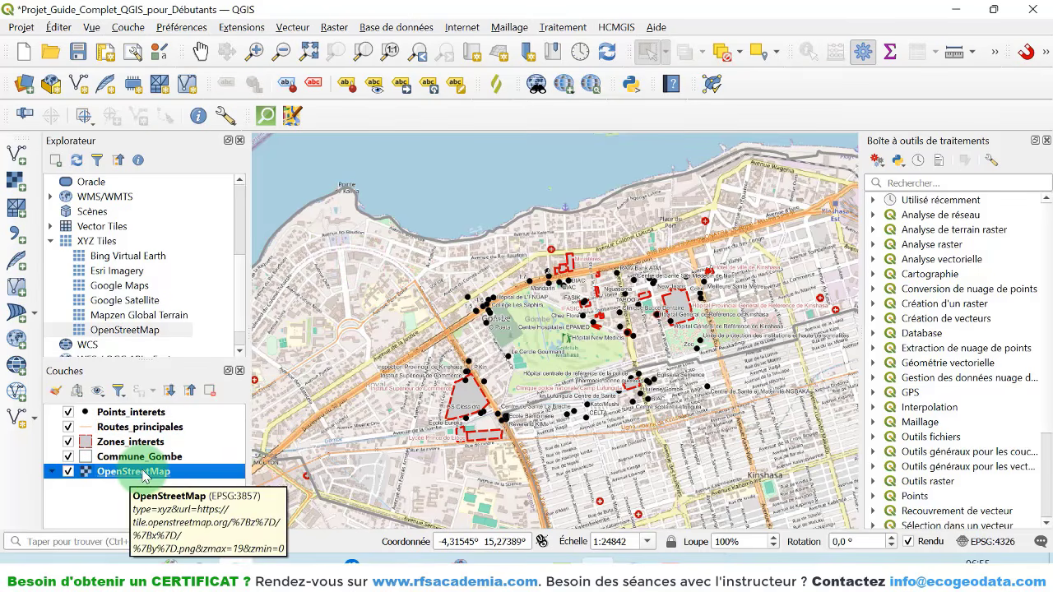
pyautogui.rightClick(144, 475)
pyautogui.click(179, 460)
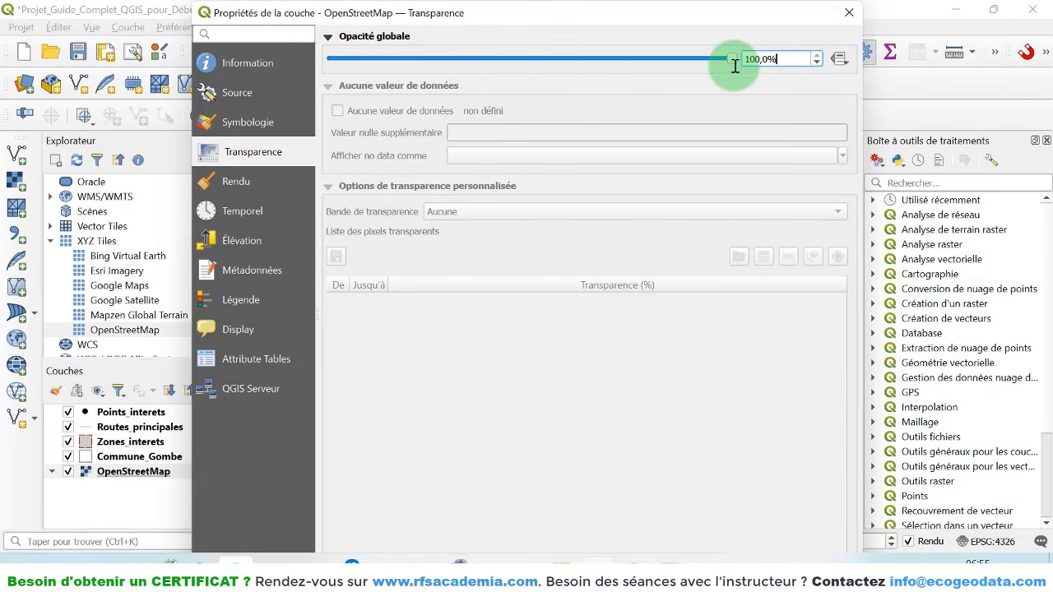
pyautogui.moveTo(734, 66); pyautogui.dragTo(720, 66)
pyautogui.write('40')
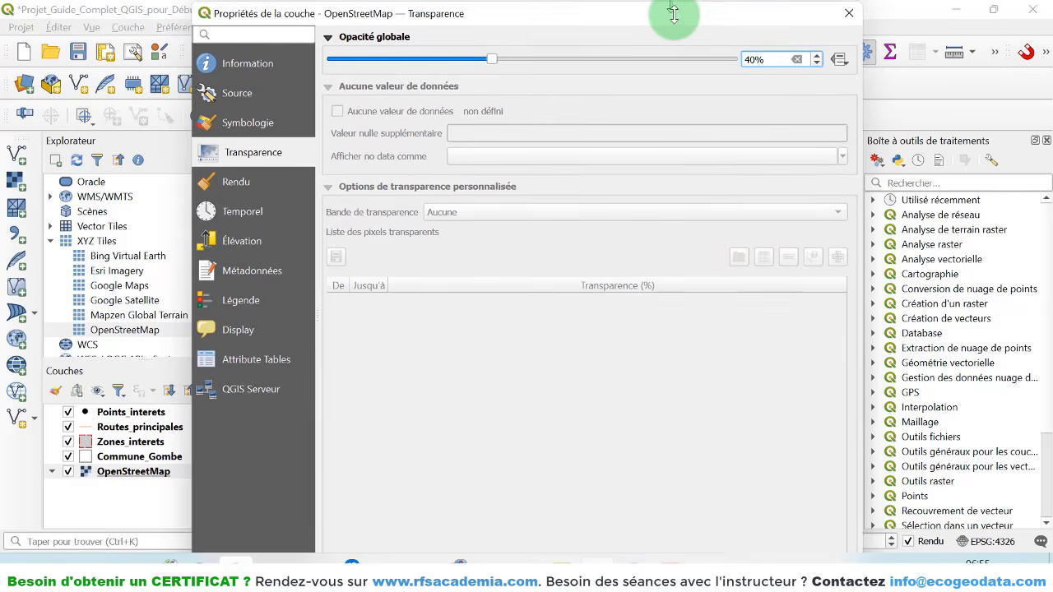
pyautogui.moveTo(674, 14)
pyautogui.mouseDown()
pyautogui.moveTo(684, 86)
pyautogui.moveTo(670, 14)
pyautogui.mouseUp()
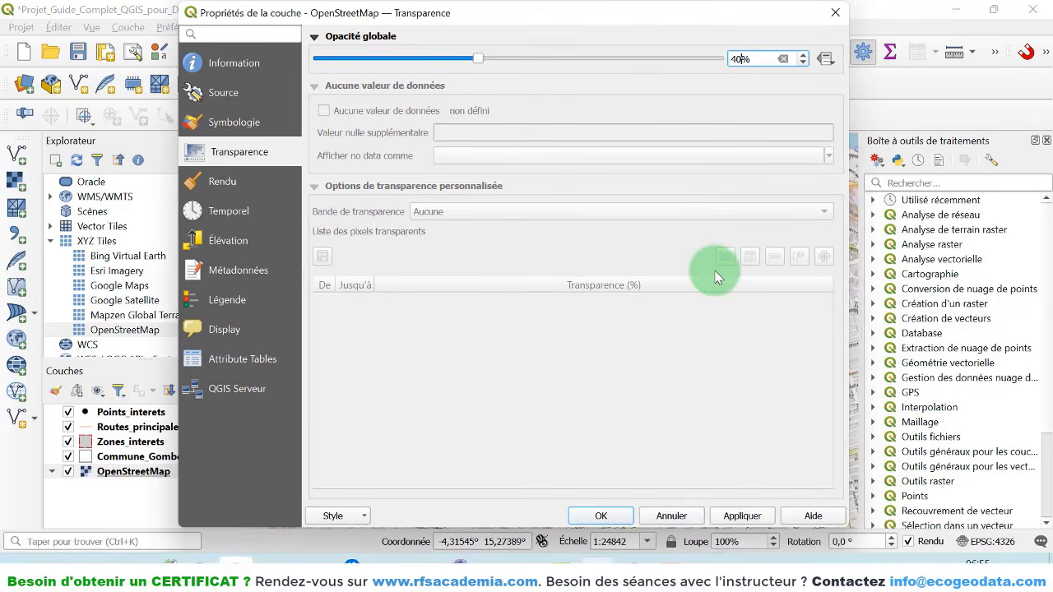
pyautogui.click(754, 516)
pyautogui.click(603, 515)
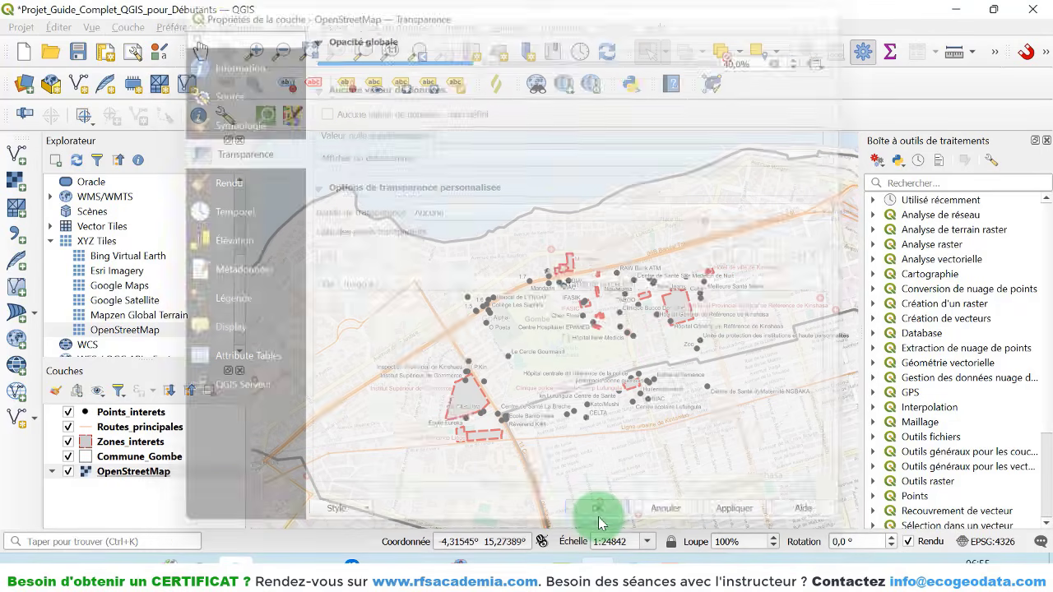
pyautogui.scroll(1, 698, 320)
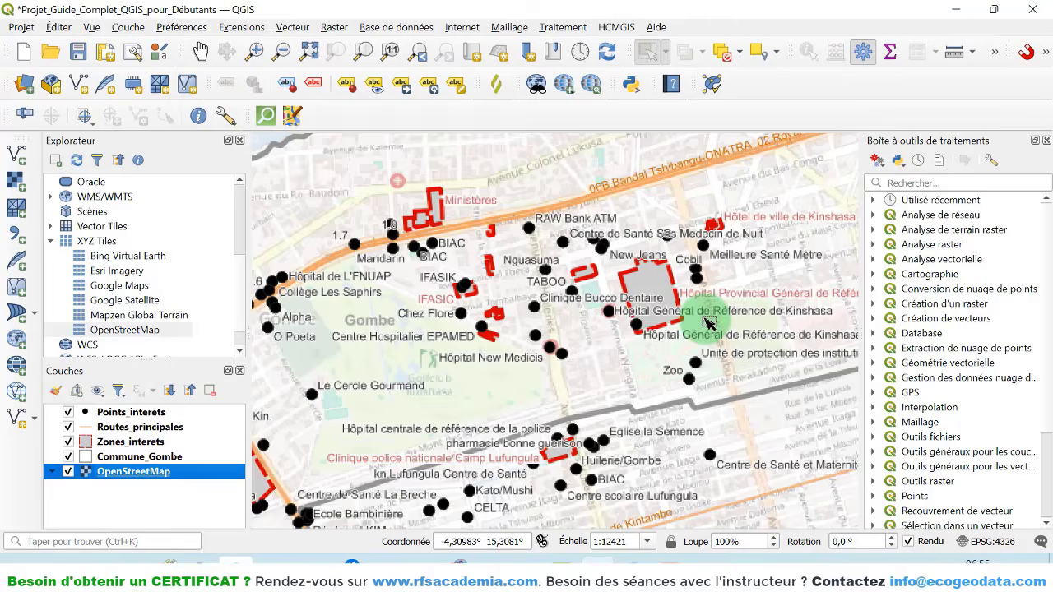
pyautogui.scroll(-1, 691, 300)
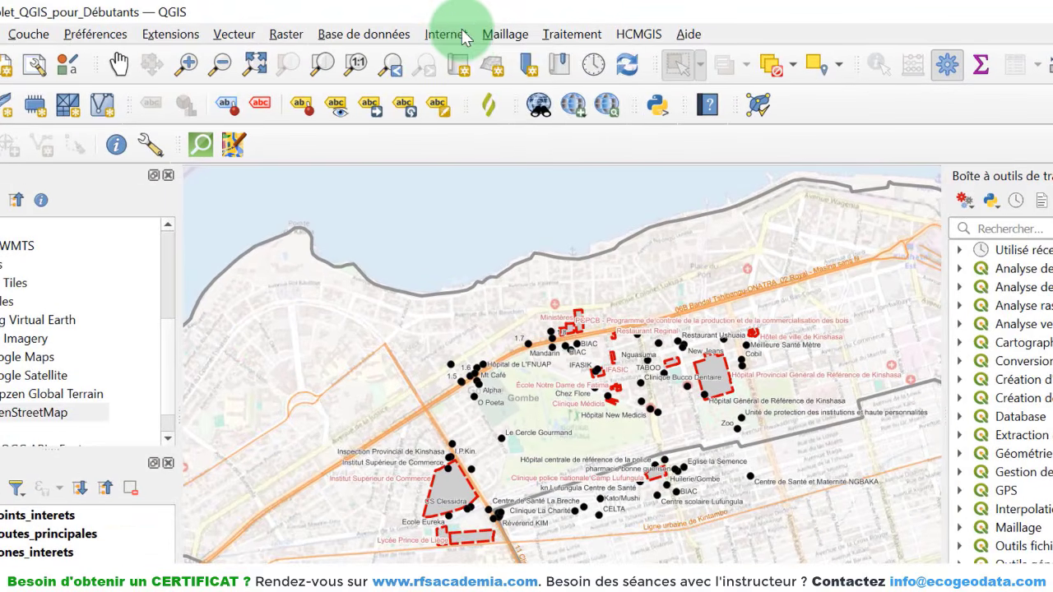
pyautogui.click(465, 38)
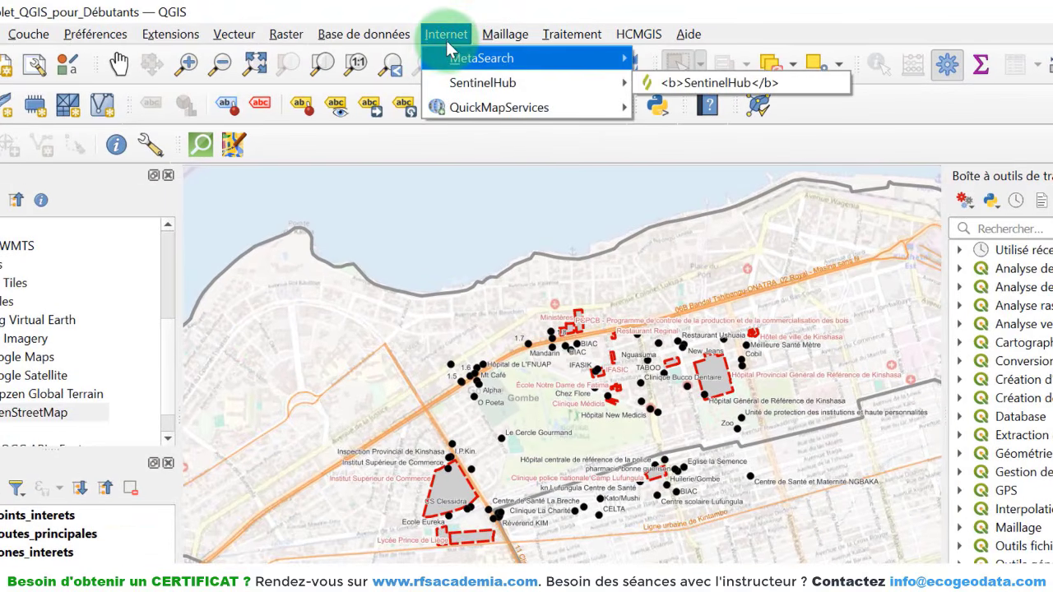
pyautogui.moveTo(475, 111)
pyautogui.moveTo(725, 235)
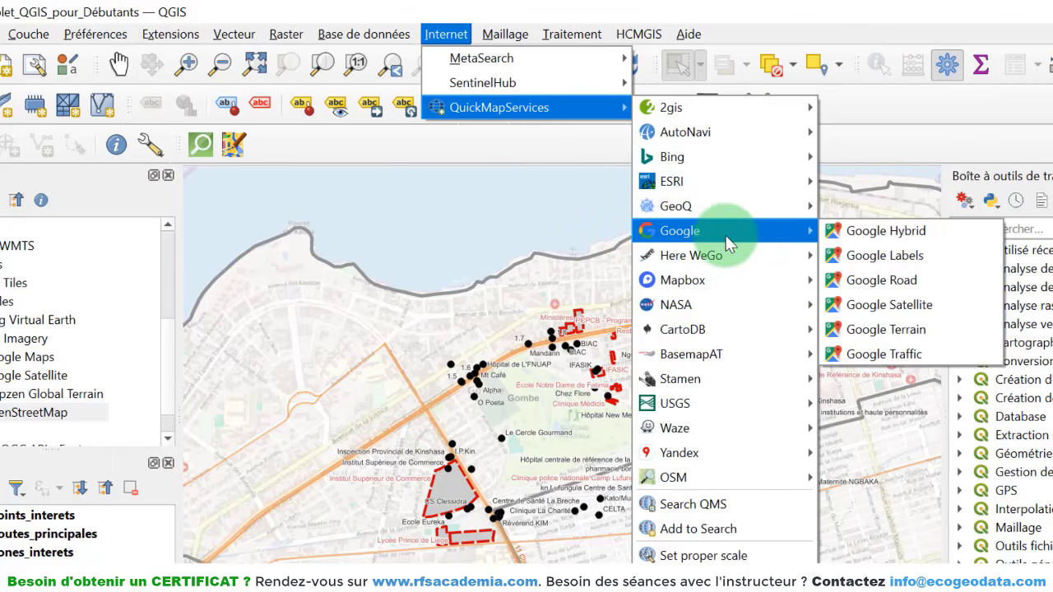
pyautogui.moveTo(692, 180)
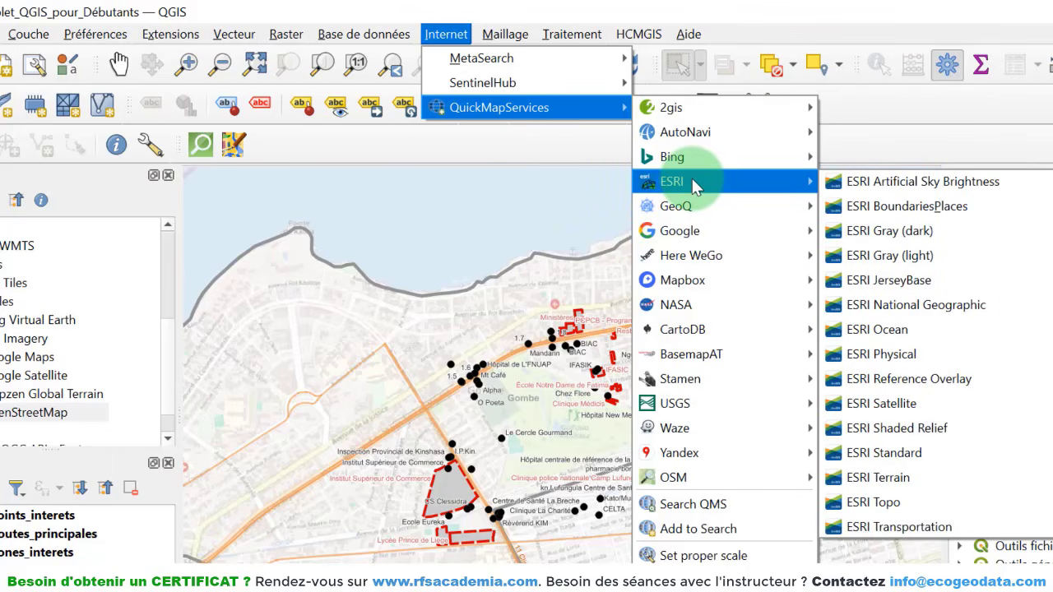
# - Add the Esri Imagery basemap from HCMGIS and check it under the vector layers
pyautogui.click(638, 34)
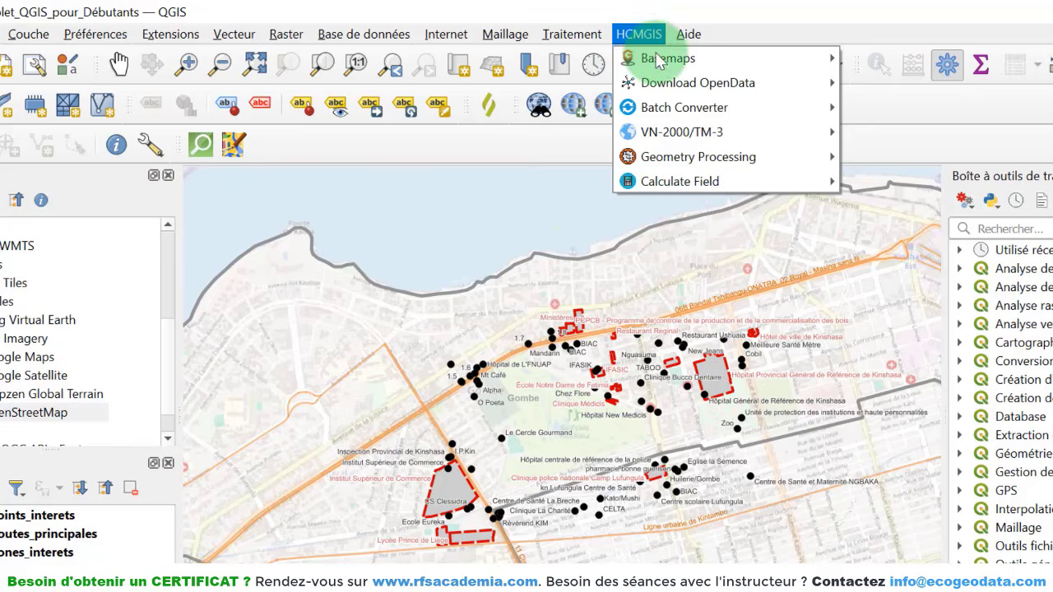
pyautogui.moveTo(647, 59)
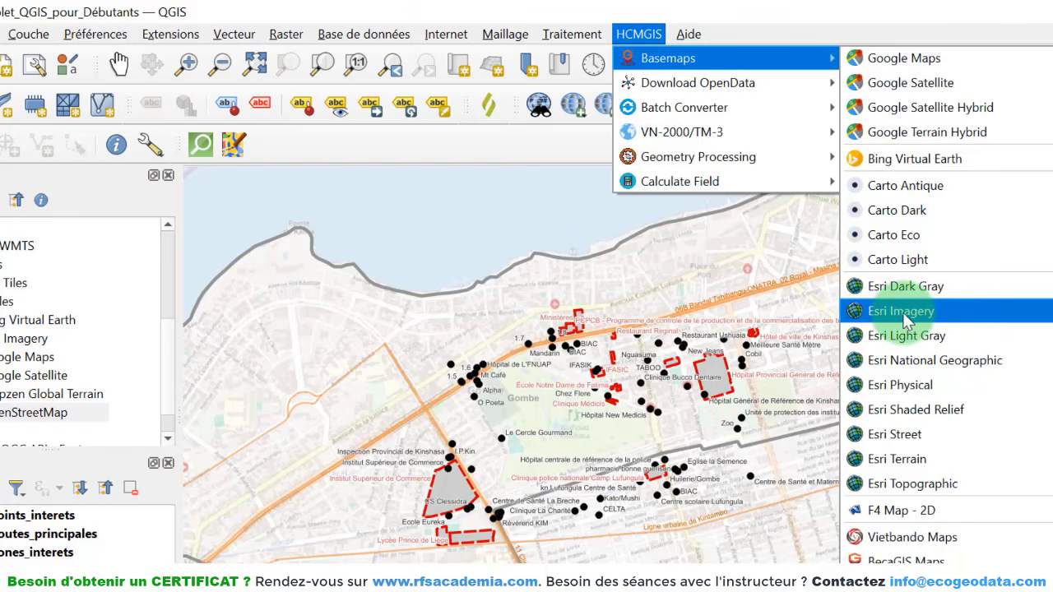
pyautogui.click(904, 316)
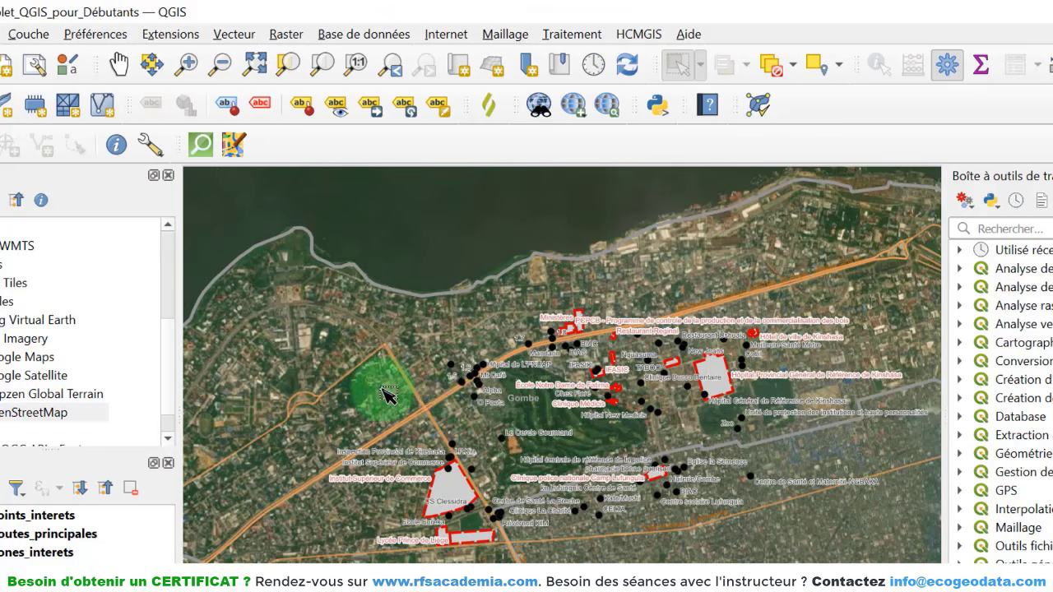
pyautogui.scroll(1, 542, 418)
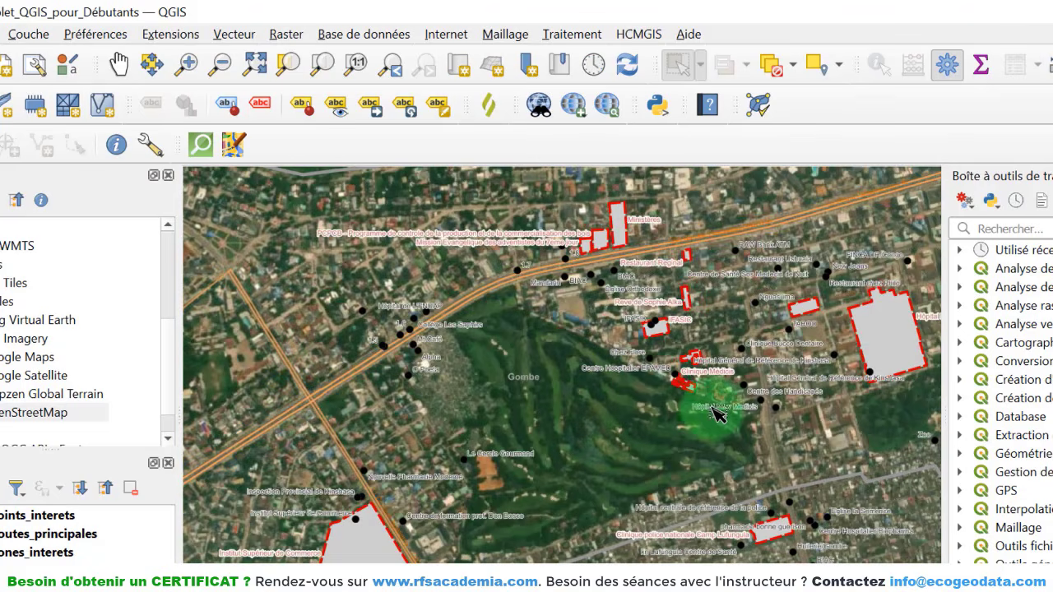
pyautogui.scroll(-1, 664, 387)
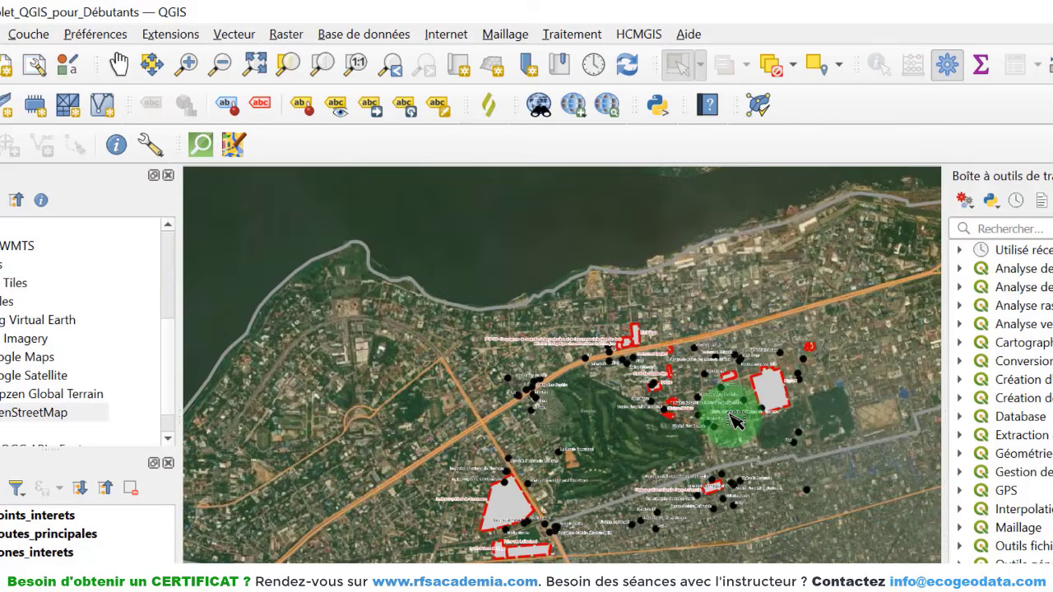
pyautogui.scroll(1, 731, 416)
pyautogui.scroll(-1, 731, 417)
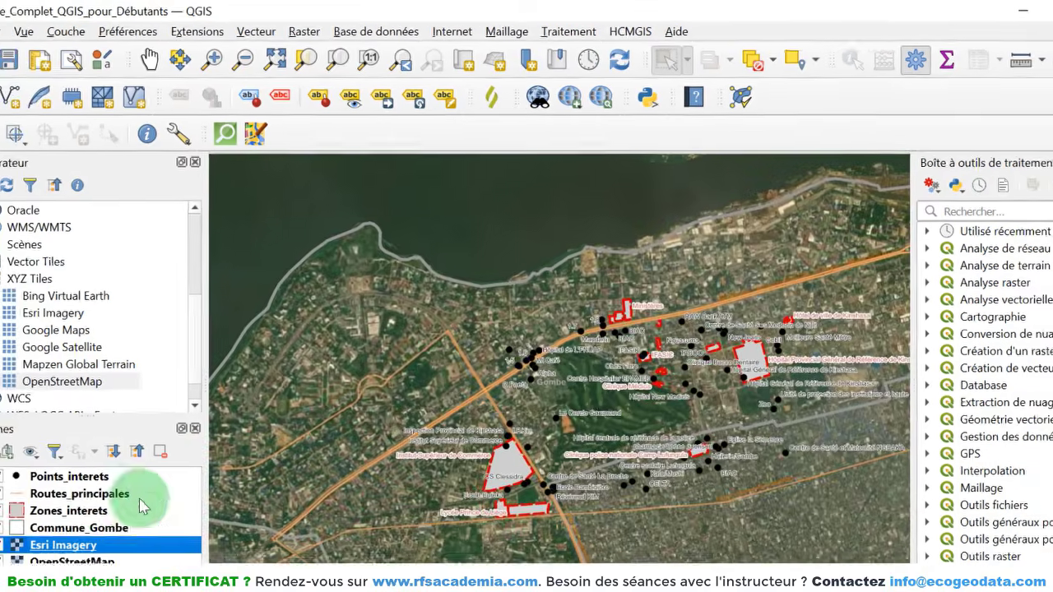
# - Hide all four vector layers to view the bare imagery, and turn only Commune_Gombe back on
pyautogui.click(0, 477)
pyautogui.click(0, 495)
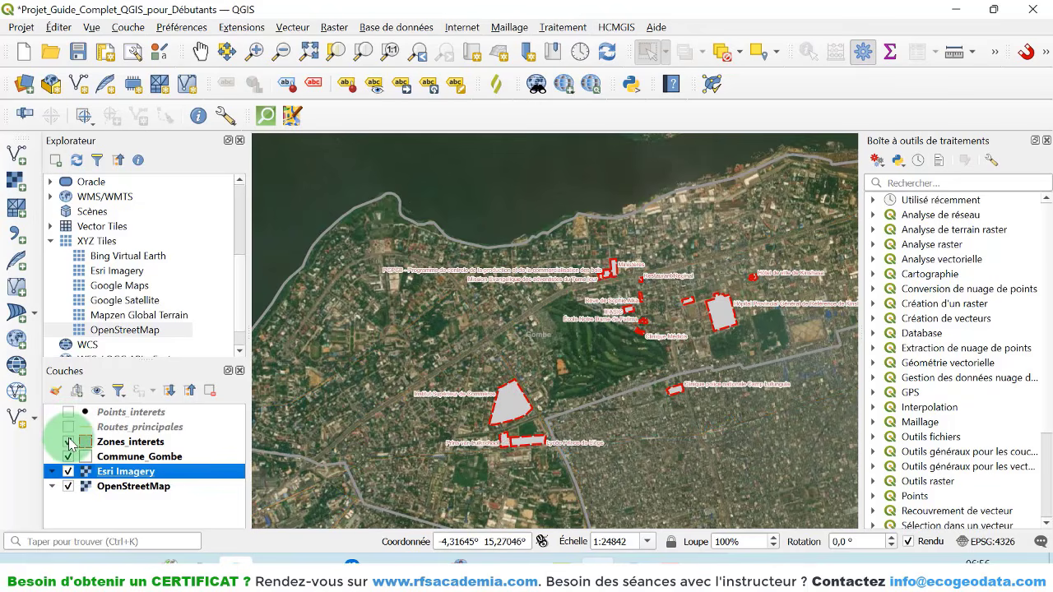
pyautogui.click(69, 443)
pyautogui.click(68, 456)
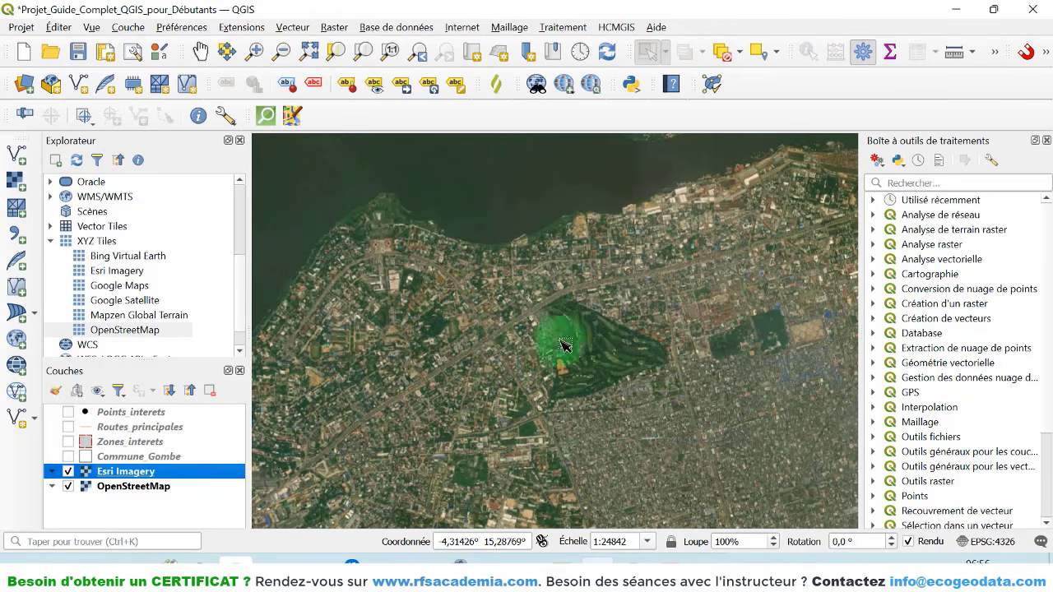
pyautogui.scroll(1, 564, 346)
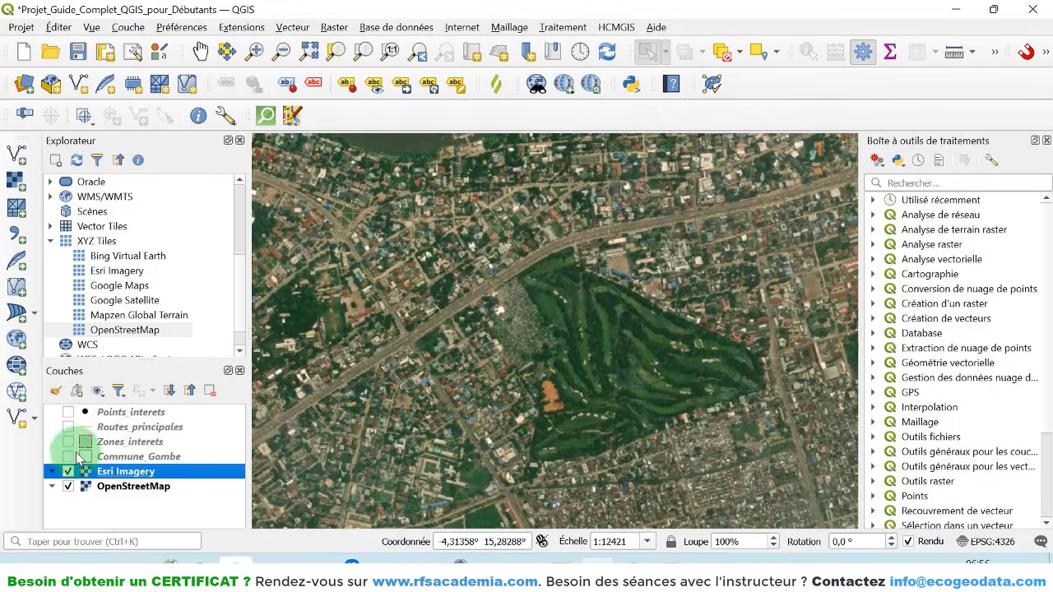
pyautogui.click(68, 457)
pyautogui.scroll(-2, 485, 370)
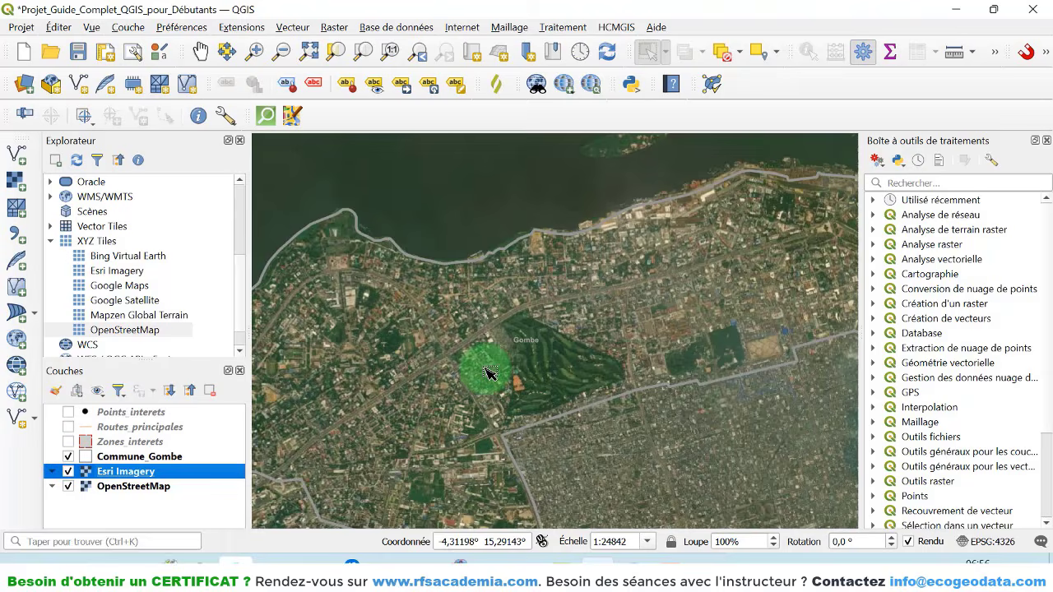
pyautogui.scroll(2, 625, 368)
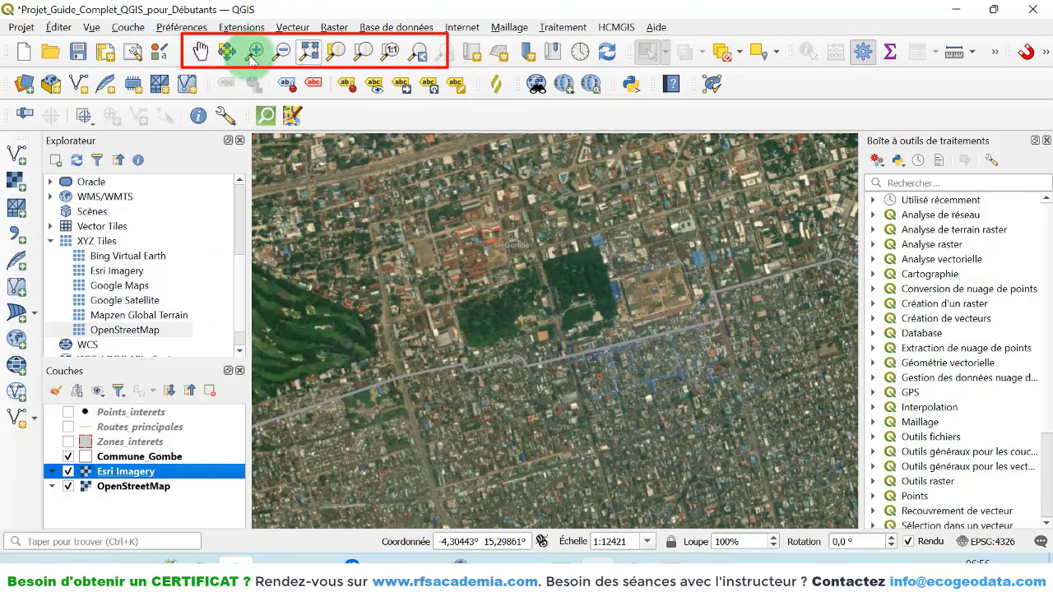
# - Explore the satellite imagery around the Gombe commune with the pan, zoom-in and zoom-out tools
pyautogui.click(201, 52)
pyautogui.moveTo(380, 258); pyautogui.dragTo(560, 224)
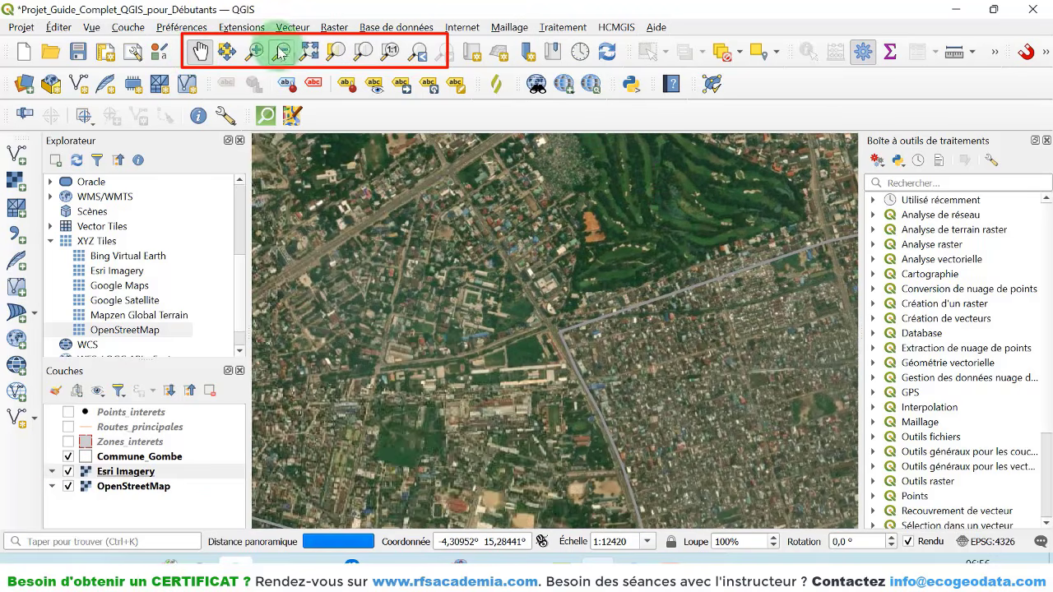
pyautogui.click(253, 51)
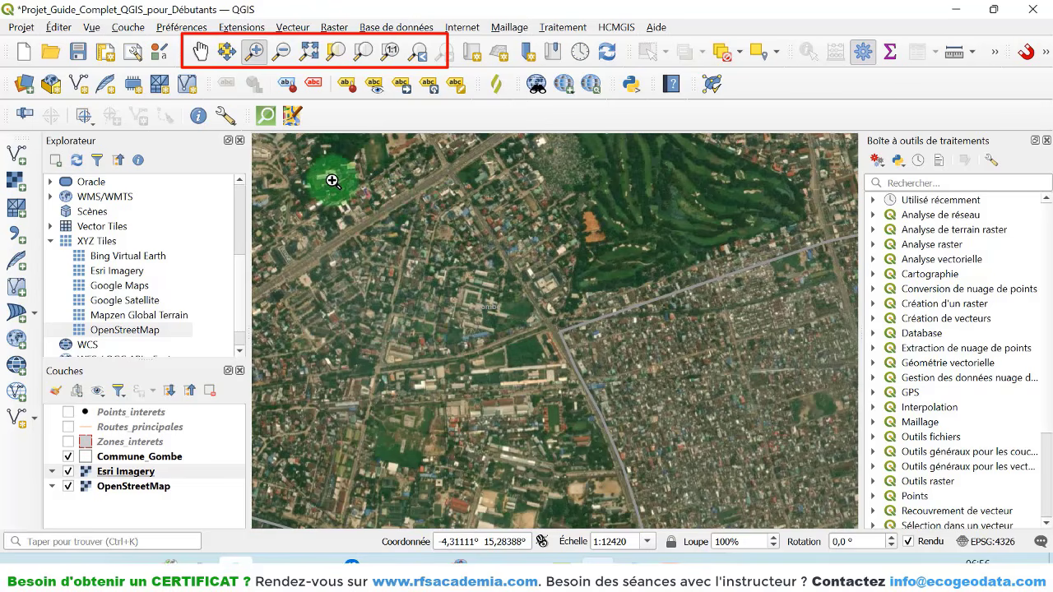
pyautogui.moveTo(378, 215); pyautogui.dragTo(590, 371)
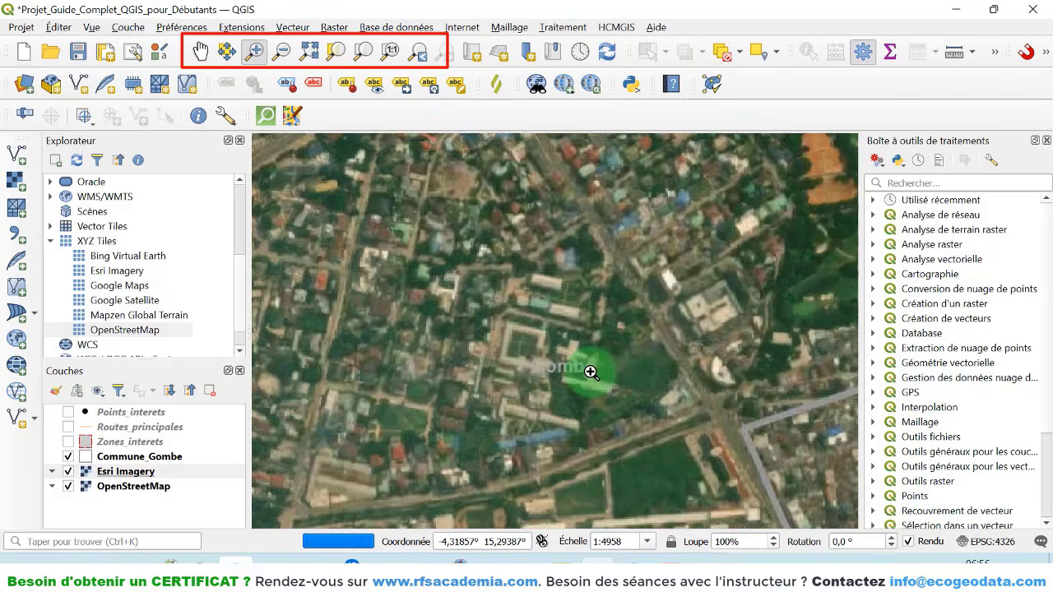
pyautogui.click(283, 52)
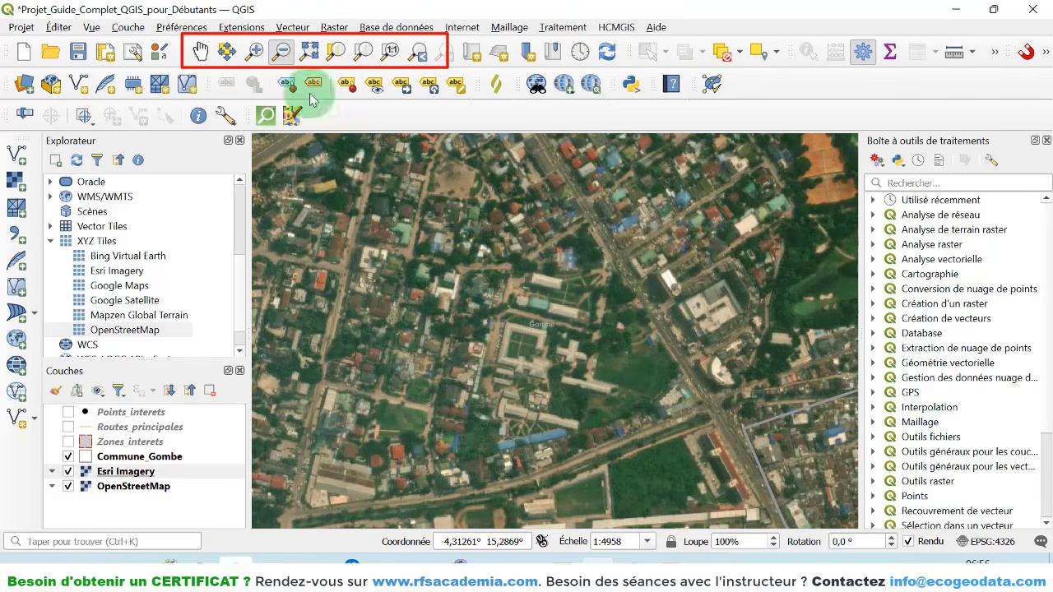
pyautogui.click(455, 275)
pyautogui.click(507, 299)
pyautogui.click(254, 51)
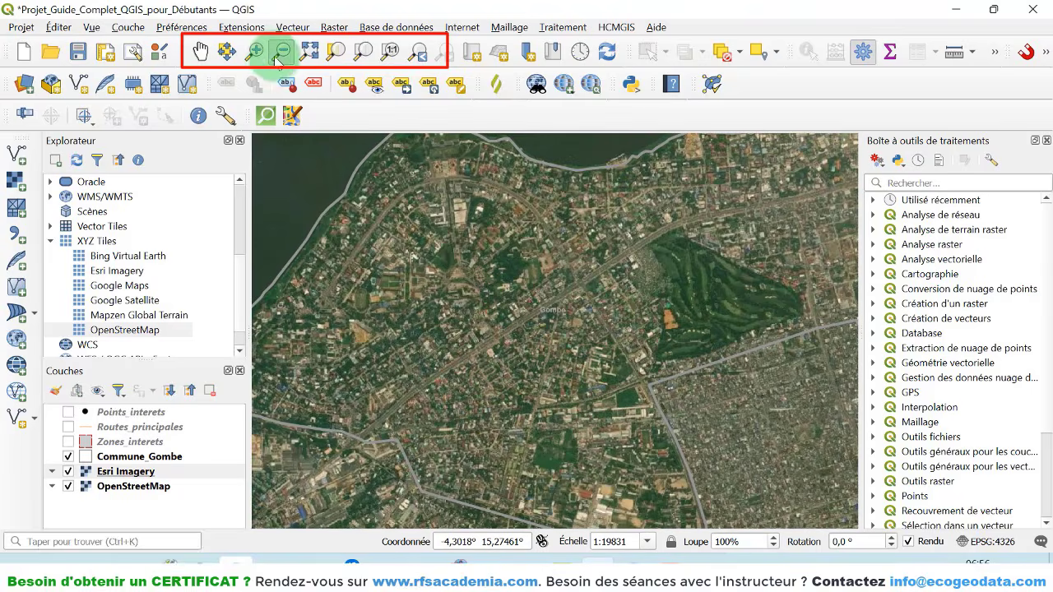
pyautogui.click(488, 277)
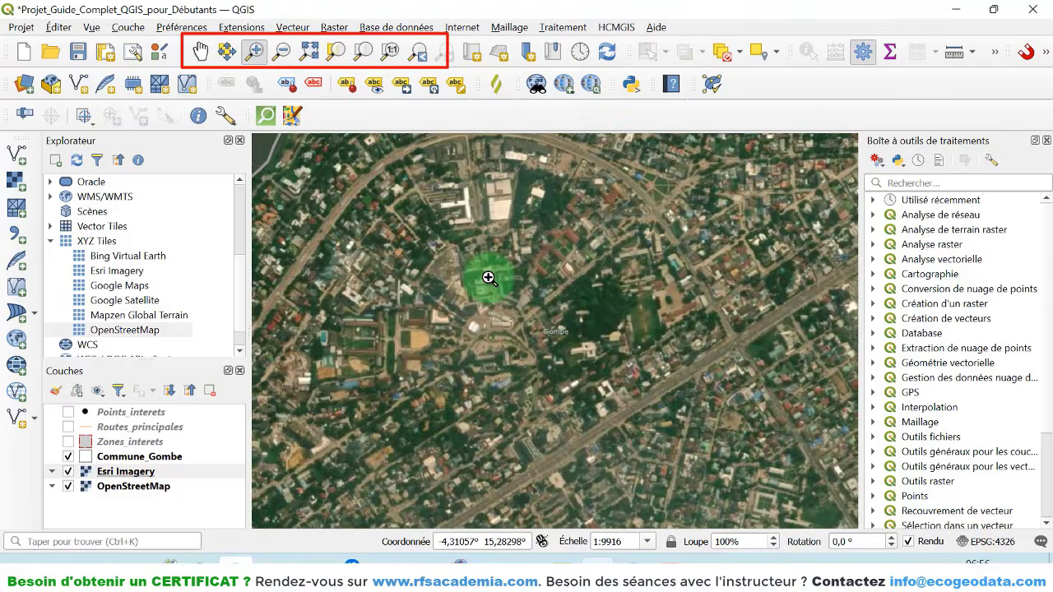
pyautogui.scroll(-2, 489, 277)
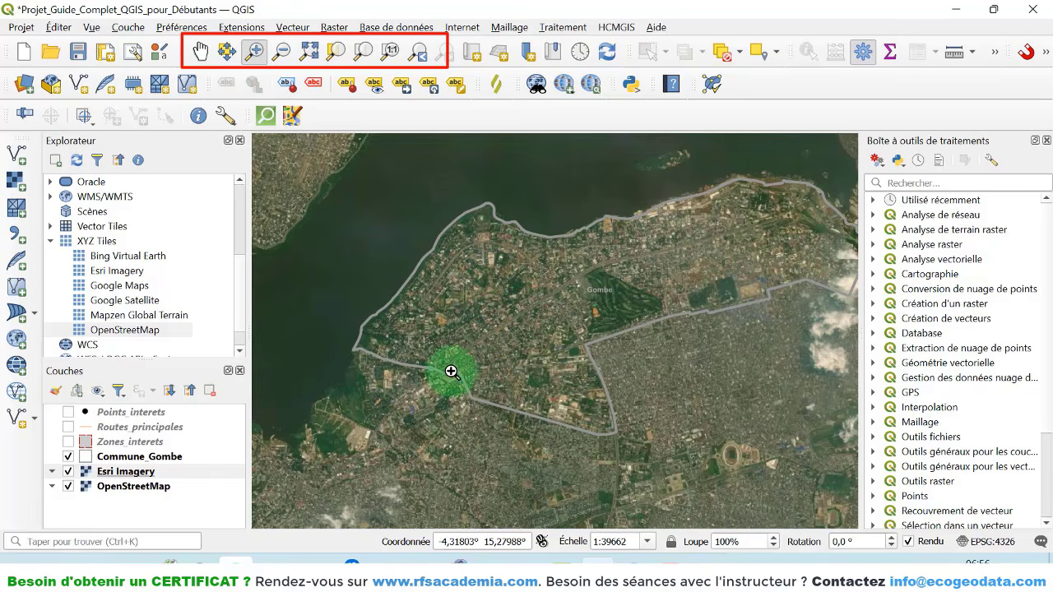
# - Remove the Esri Imagery layer from the project and select the OpenStreetMap layer
pyautogui.click(83, 471)
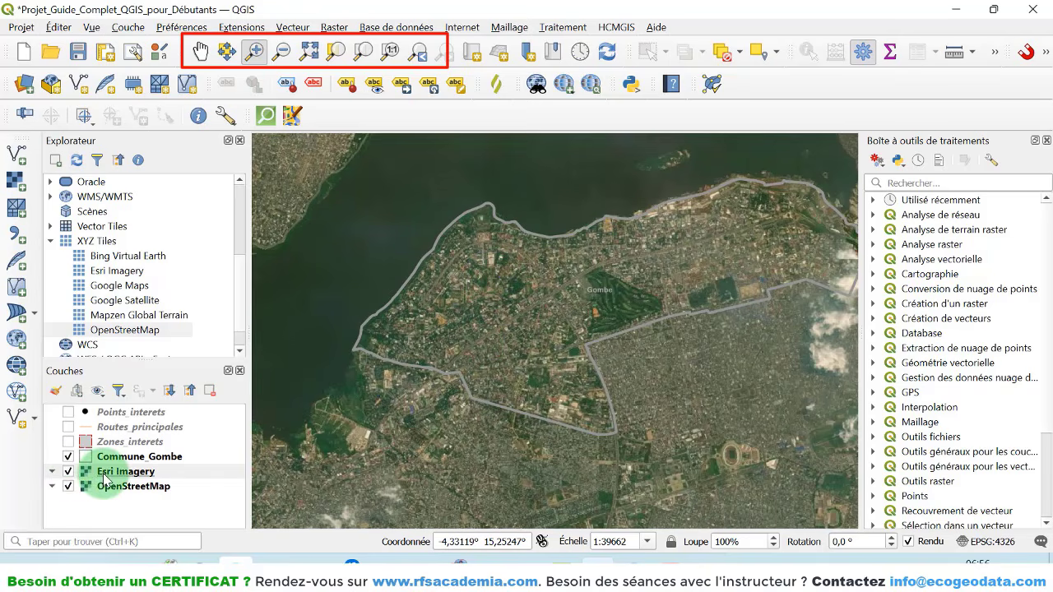
pyautogui.click(209, 391)
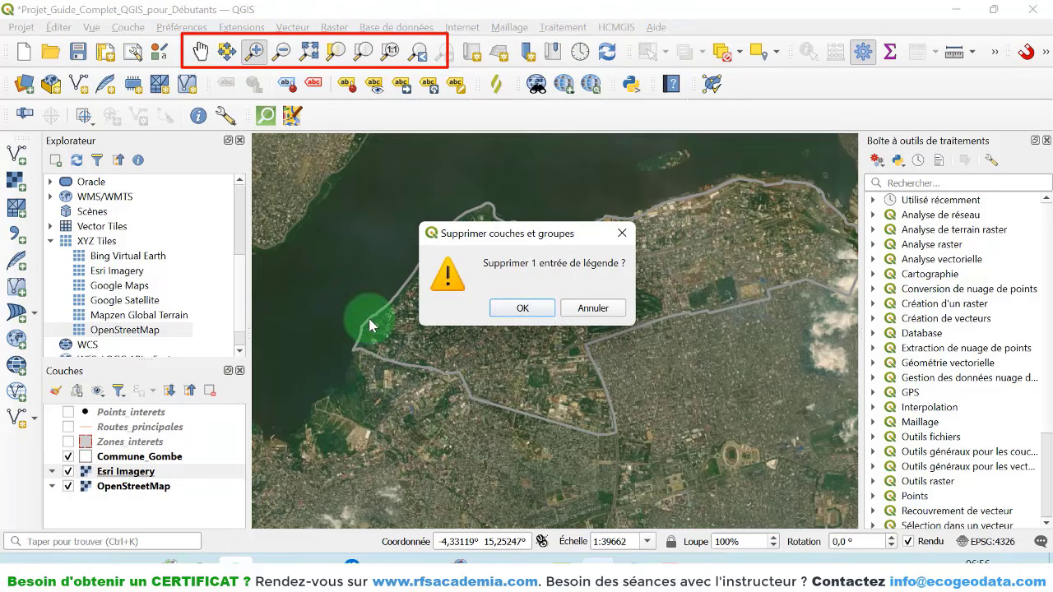
pyautogui.click(527, 309)
pyautogui.click(129, 473)
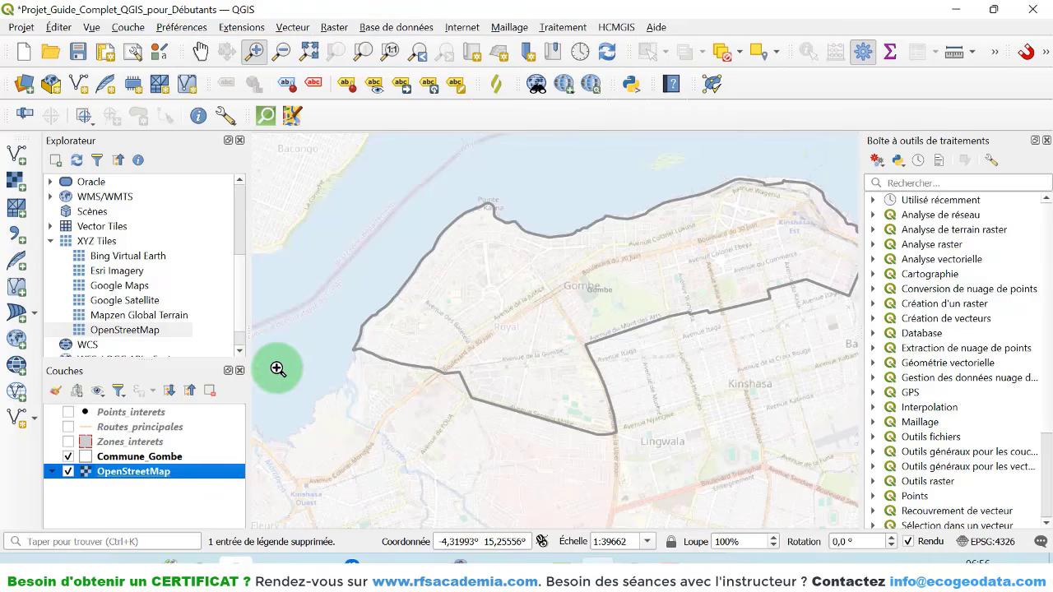
# - Save the project and start creating a new Shapefile layer
pyautogui.click(78, 51)
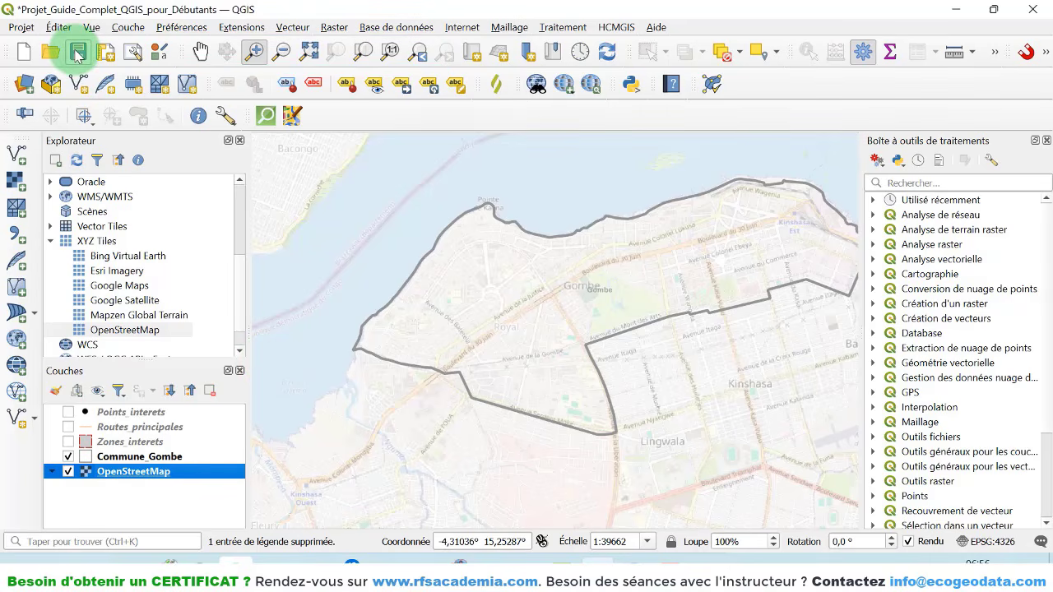
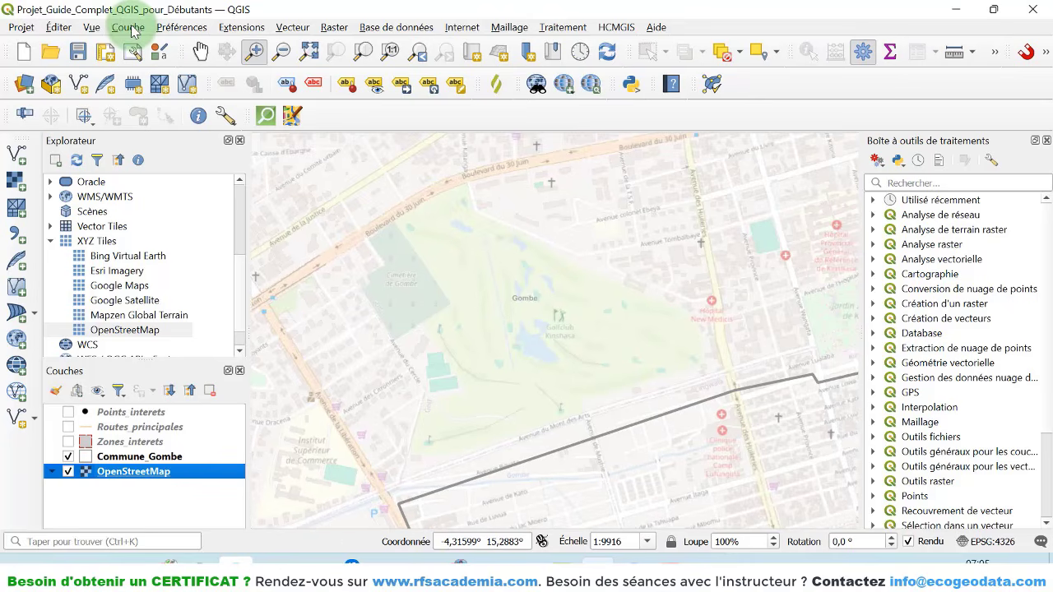
pyautogui.click(128, 27)
pyautogui.moveTo(193, 64)
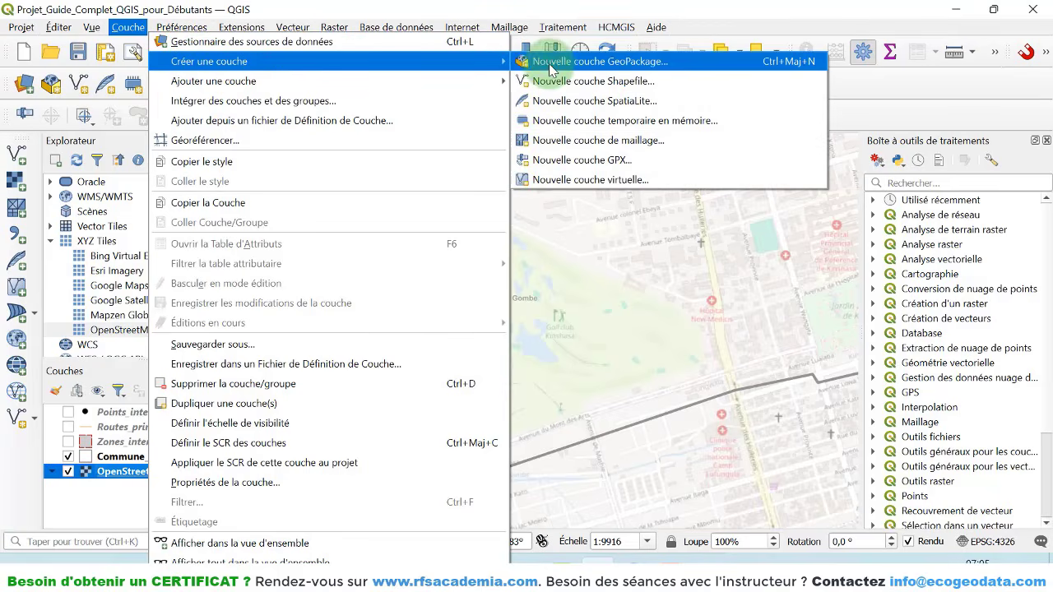
pyautogui.click(592, 83)
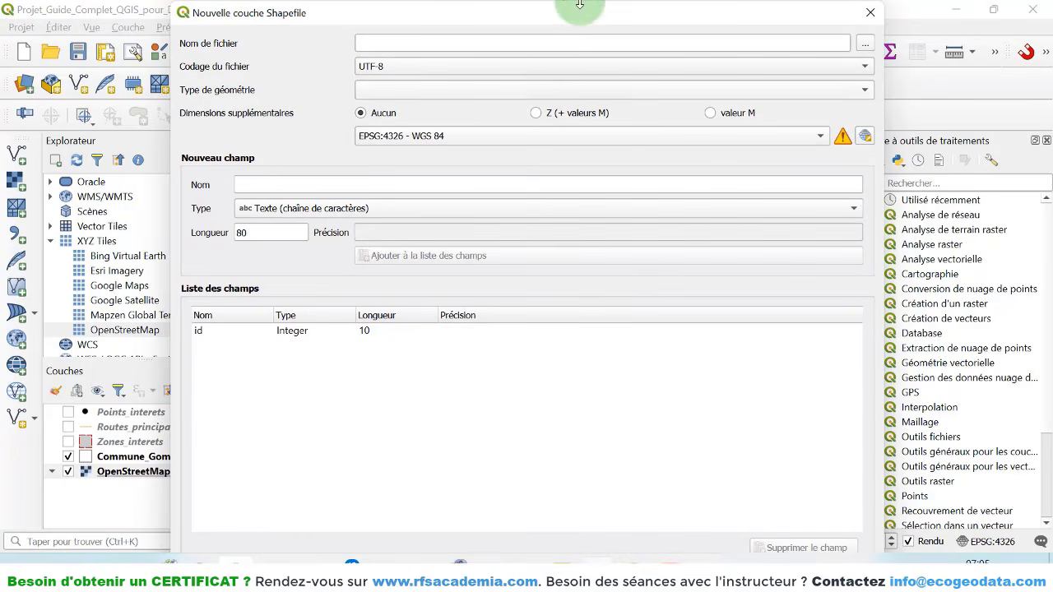
pyautogui.moveTo(586, 18)
pyautogui.mouseDown()
pyautogui.moveTo(583, 77)
pyautogui.moveTo(582, 31)
pyautogui.mouseUp()
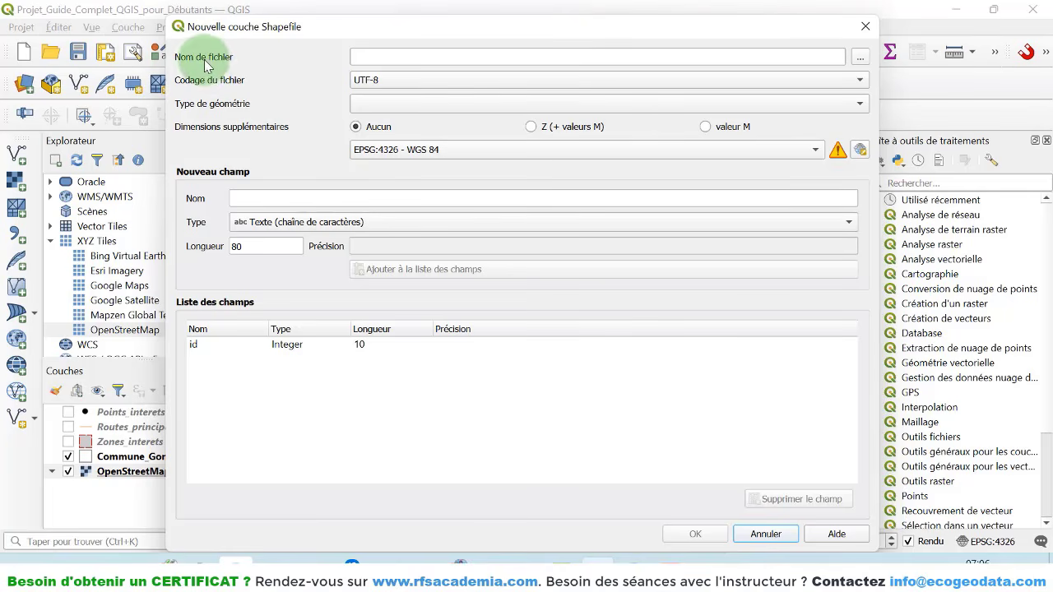
# - Set the new layer's file to Club_Golf_Gombe in the Data\Vecteurs folder, in ESRI Shapefile format
pyautogui.click(859, 58)
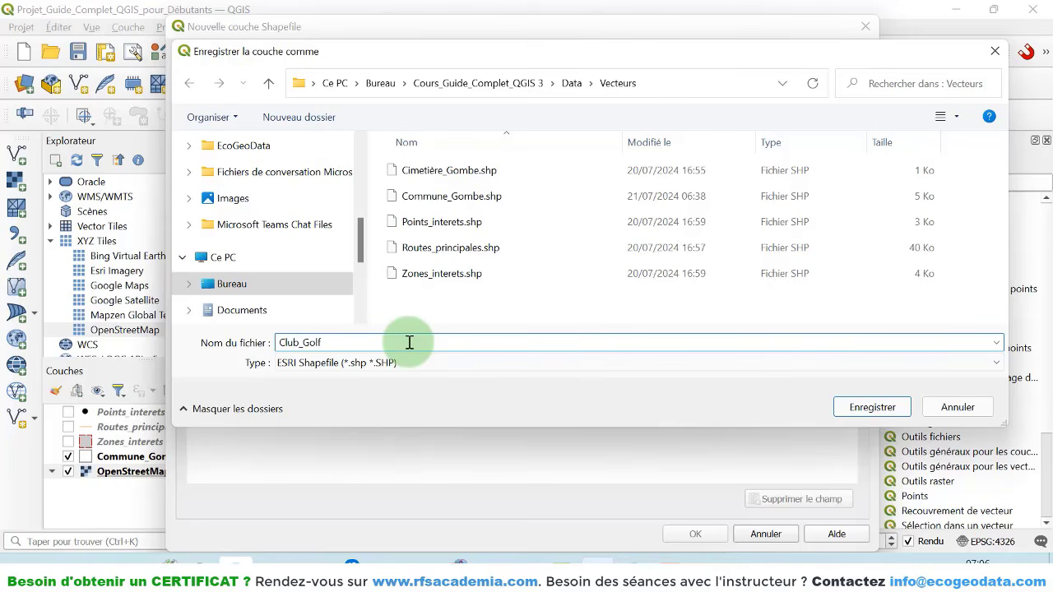
pyautogui.write('e')
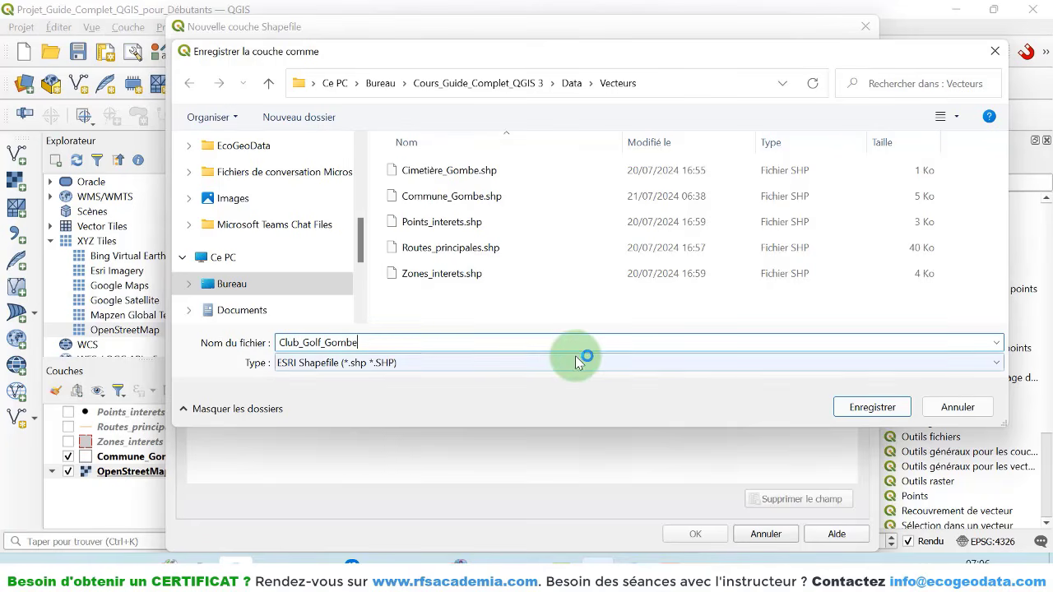
pyautogui.click(525, 359)
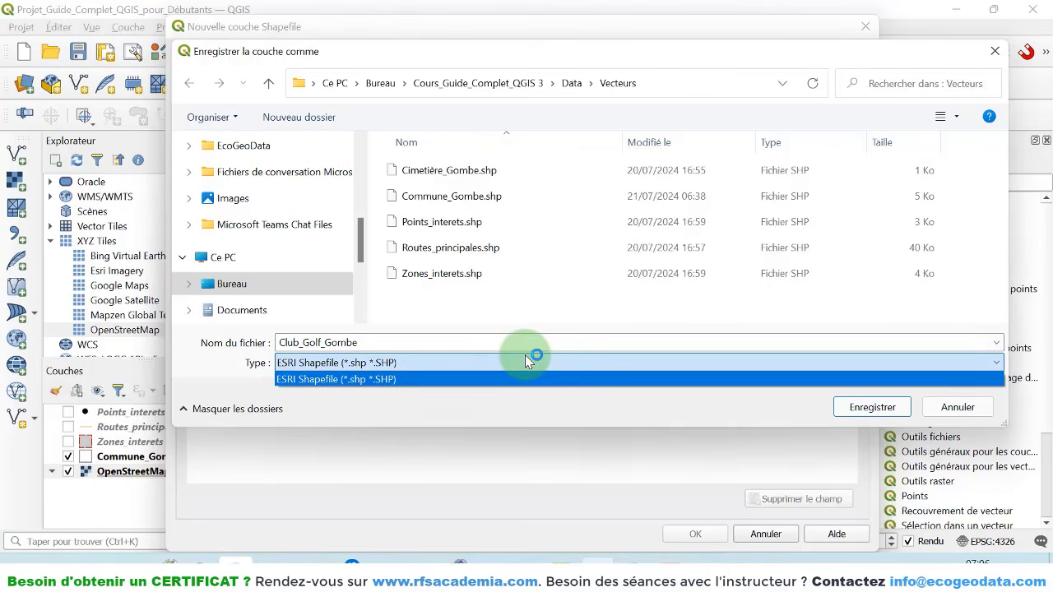
pyautogui.click(525, 354)
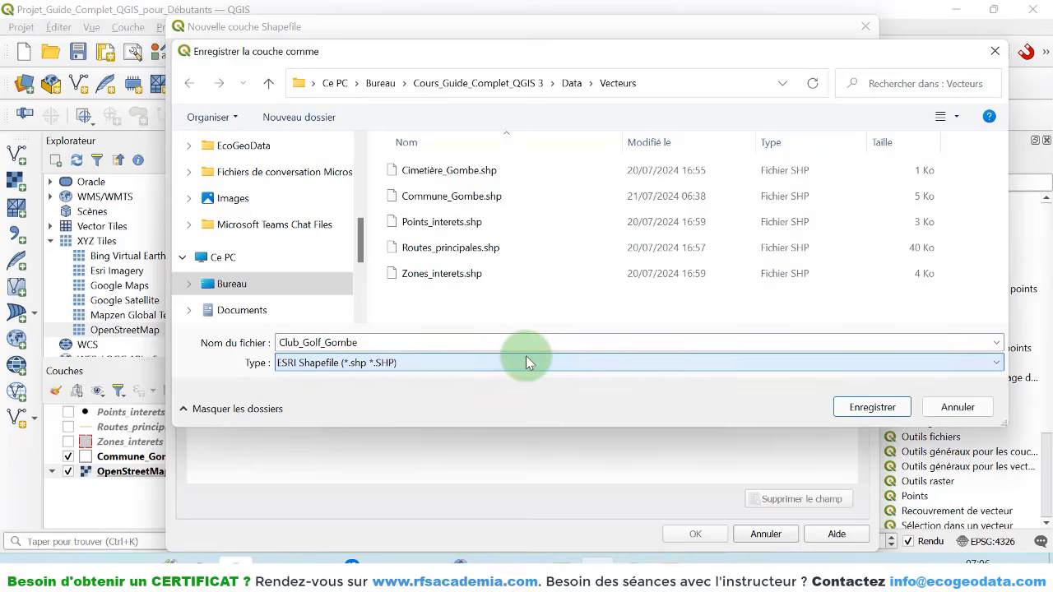
pyautogui.click(871, 407)
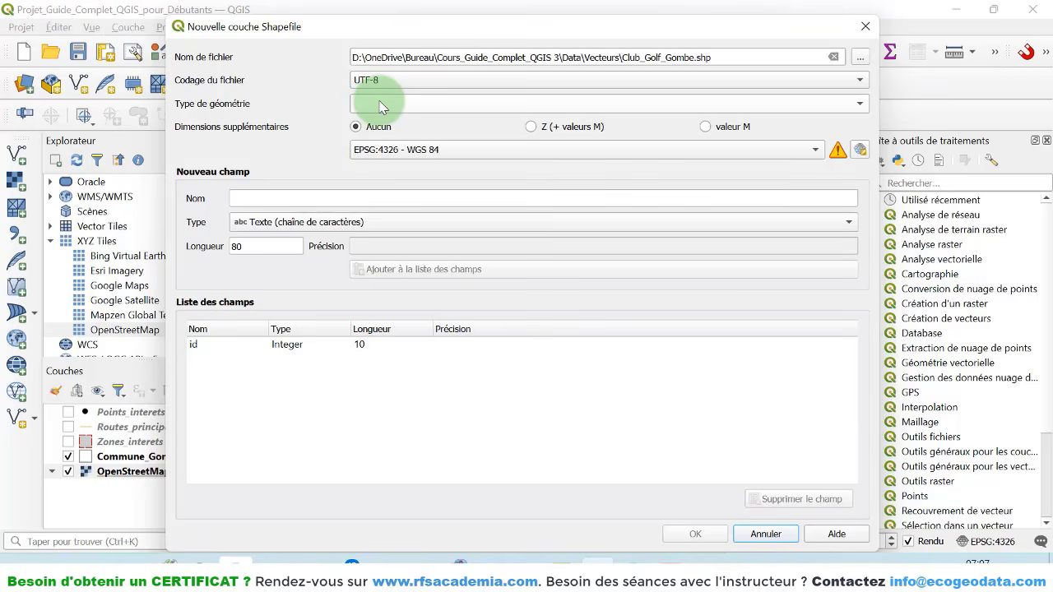
# - Set the new layer's geometry type to Polygone
pyautogui.moveTo(517, 25); pyautogui.dragTo(425, 15)
pyautogui.click(346, 90)
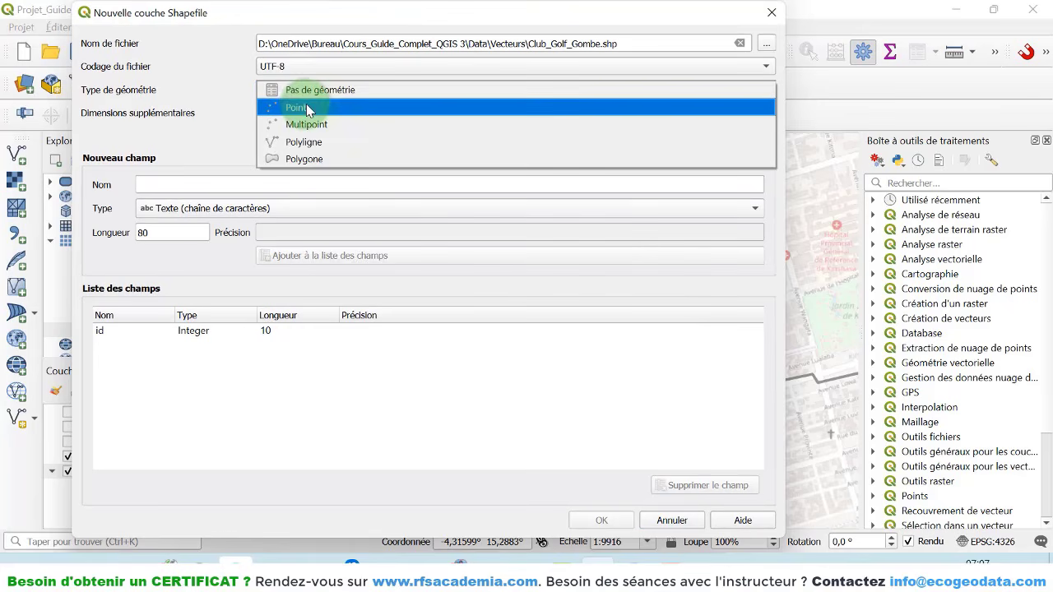
pyautogui.click(310, 161)
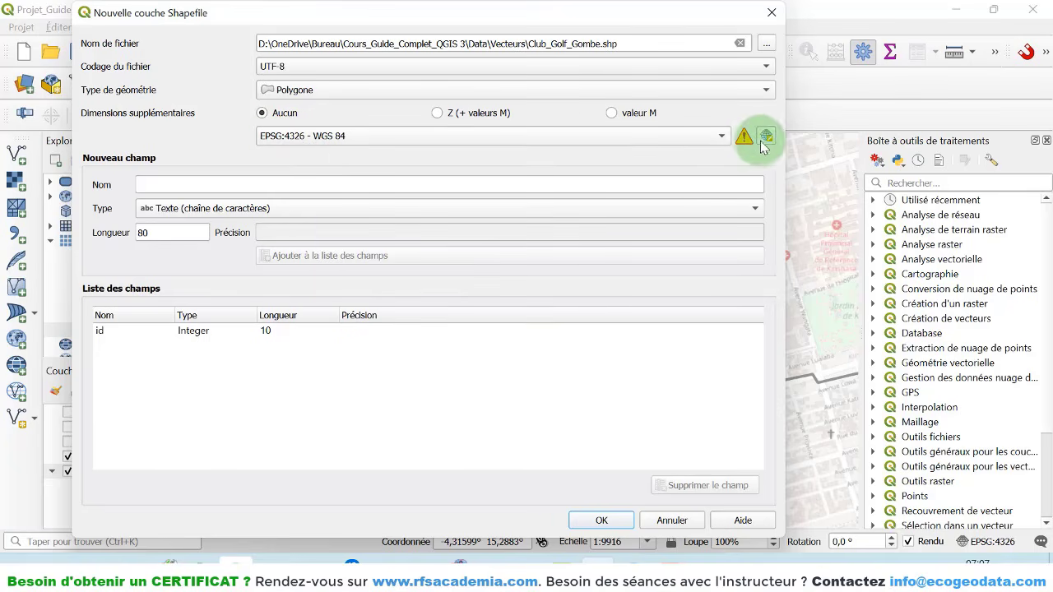
# - Filter the coordinate reference systems for the new layer by "RG" and preview the extents of the RGRDC 2005 systems
pyautogui.moveTo(744, 139)
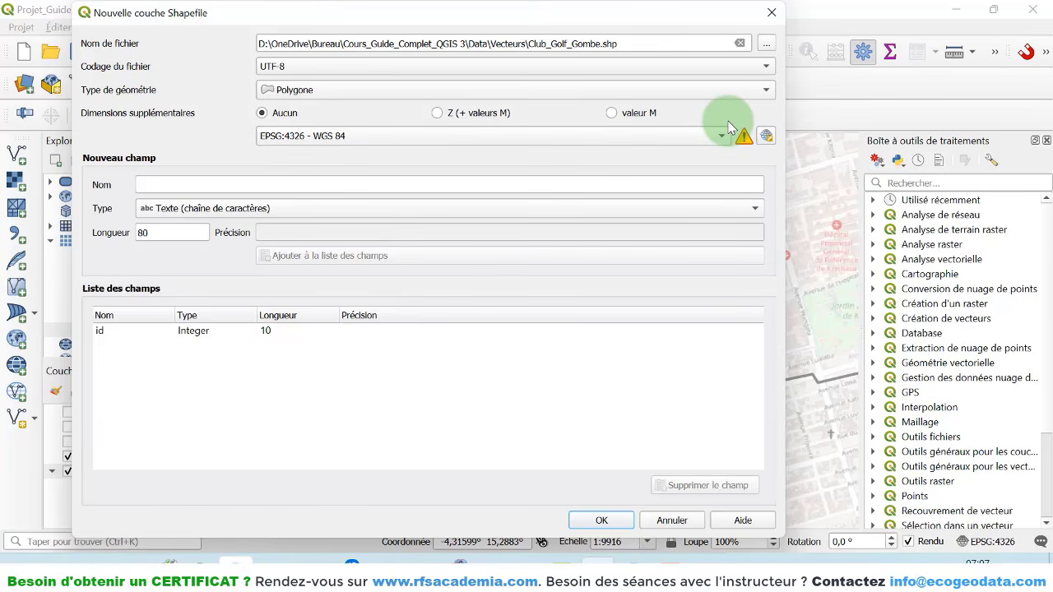
pyautogui.click(766, 138)
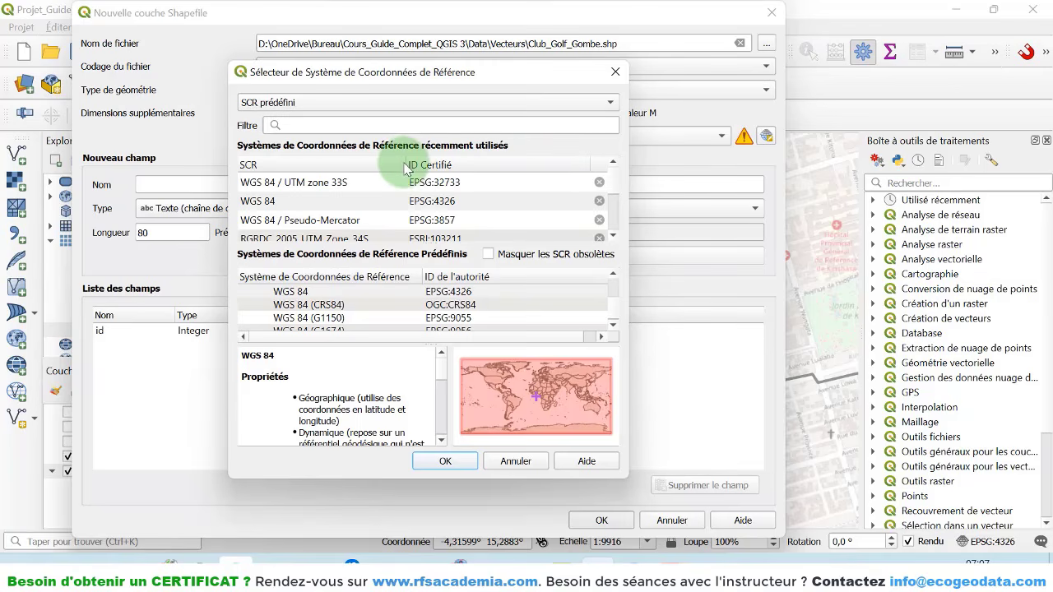
pyautogui.click(367, 128)
pyautogui.write('RG')
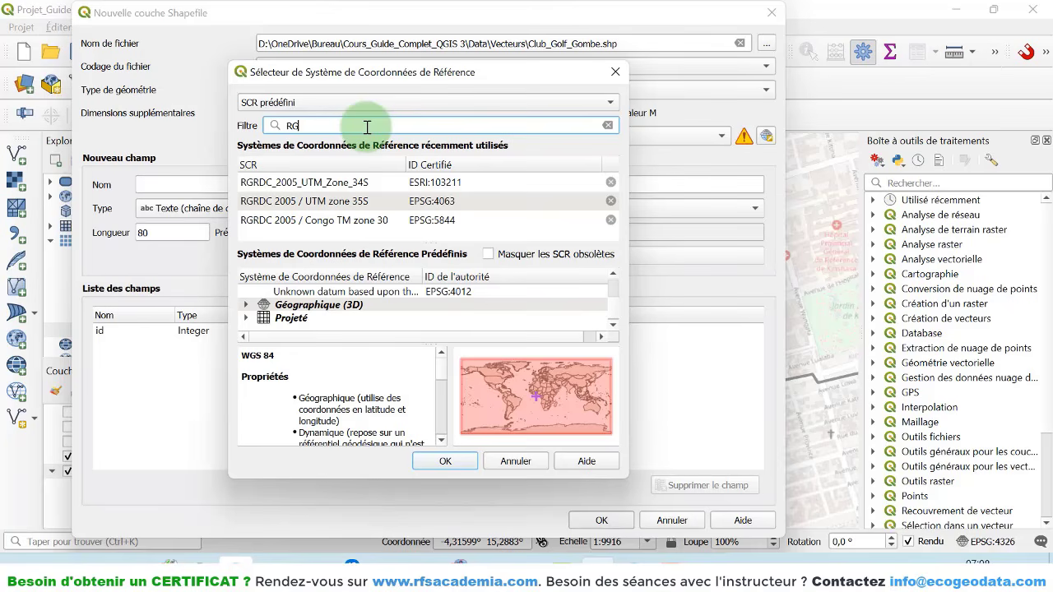
pyautogui.click(357, 182)
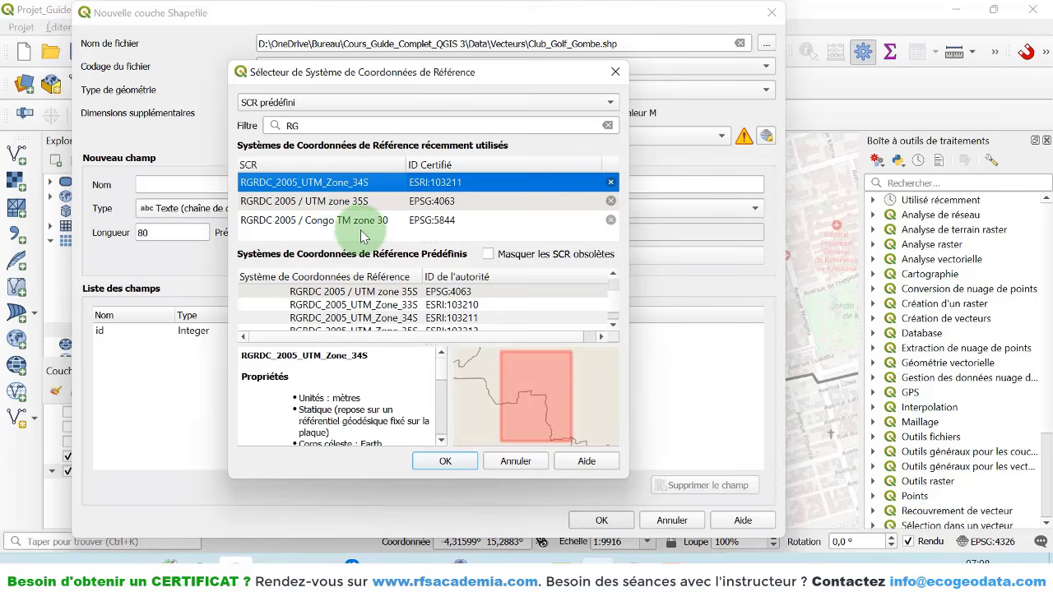
pyautogui.click(337, 201)
pyautogui.click(344, 221)
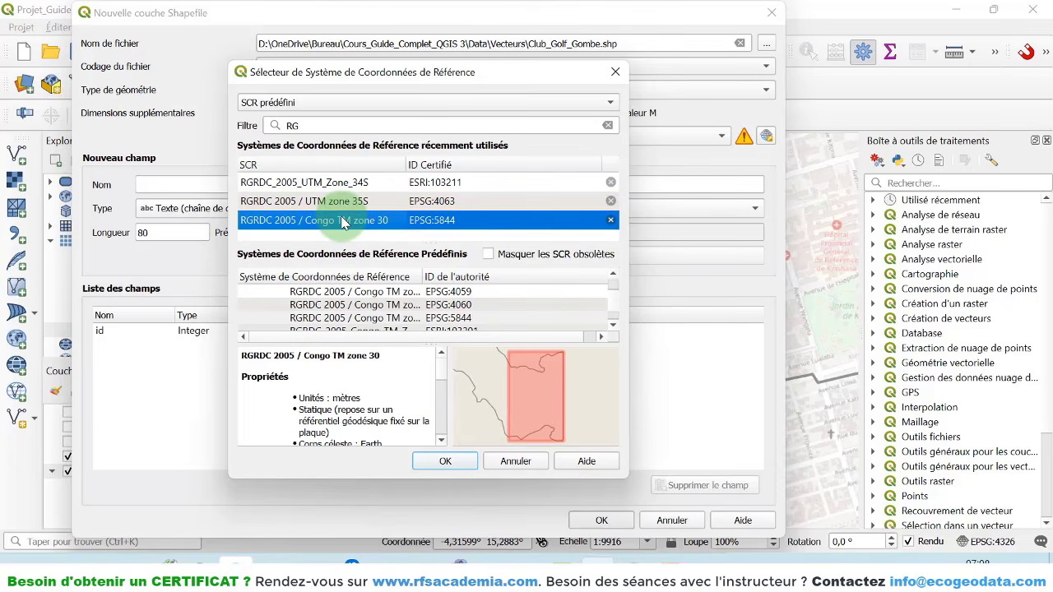
pyautogui.click(382, 291)
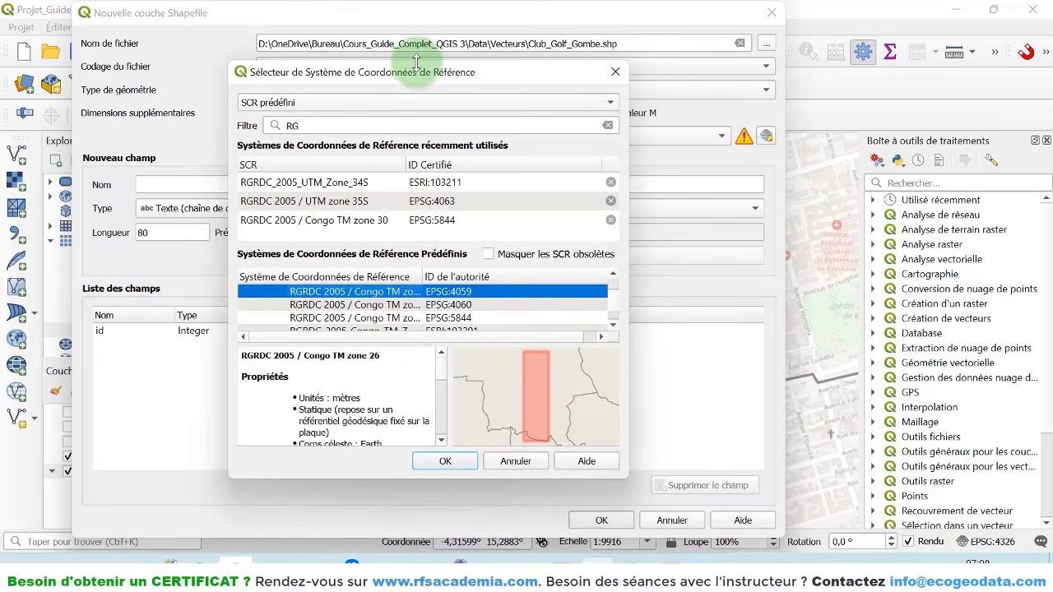
# - Enlarge the CRS selector and compare the extents of the predefined RGRDC 2005 Congo TM zones
pyautogui.moveTo(418, 59); pyautogui.dragTo(417, 6)
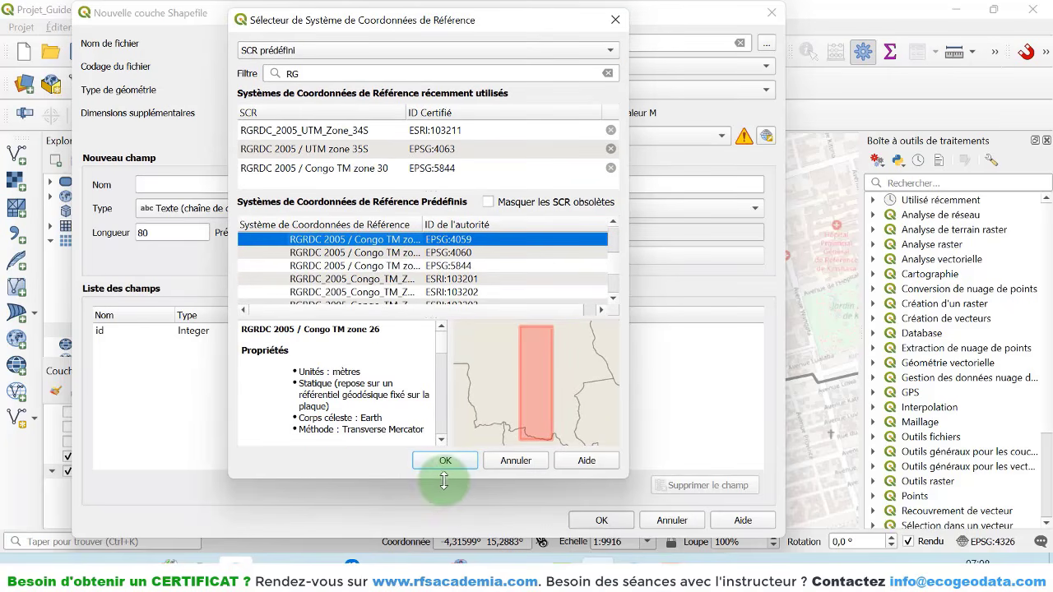
pyautogui.moveTo(444, 478); pyautogui.dragTo(449, 516)
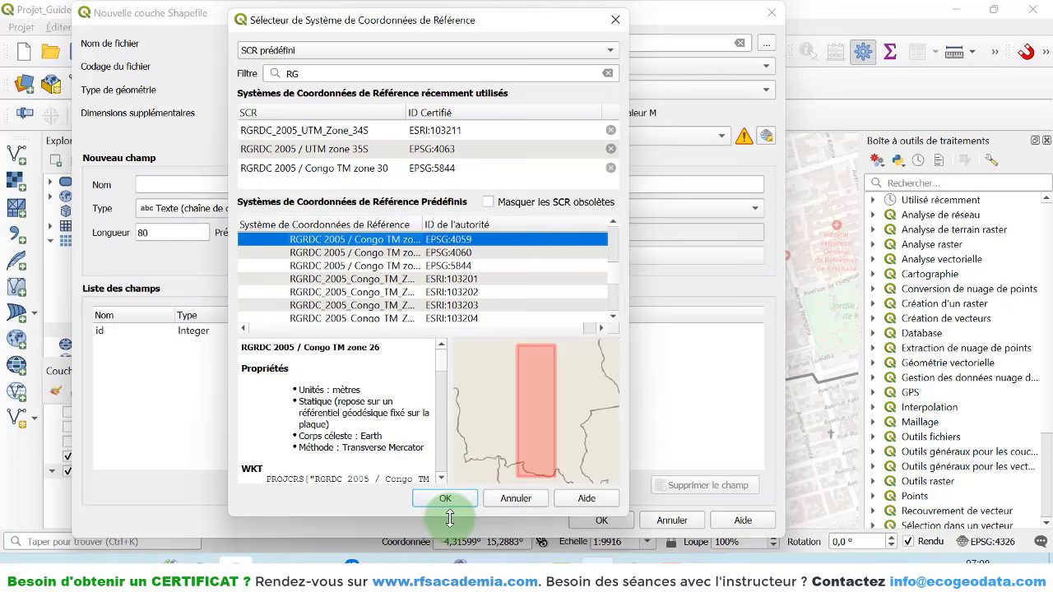
pyautogui.click(414, 255)
pyautogui.click(414, 265)
pyautogui.click(413, 279)
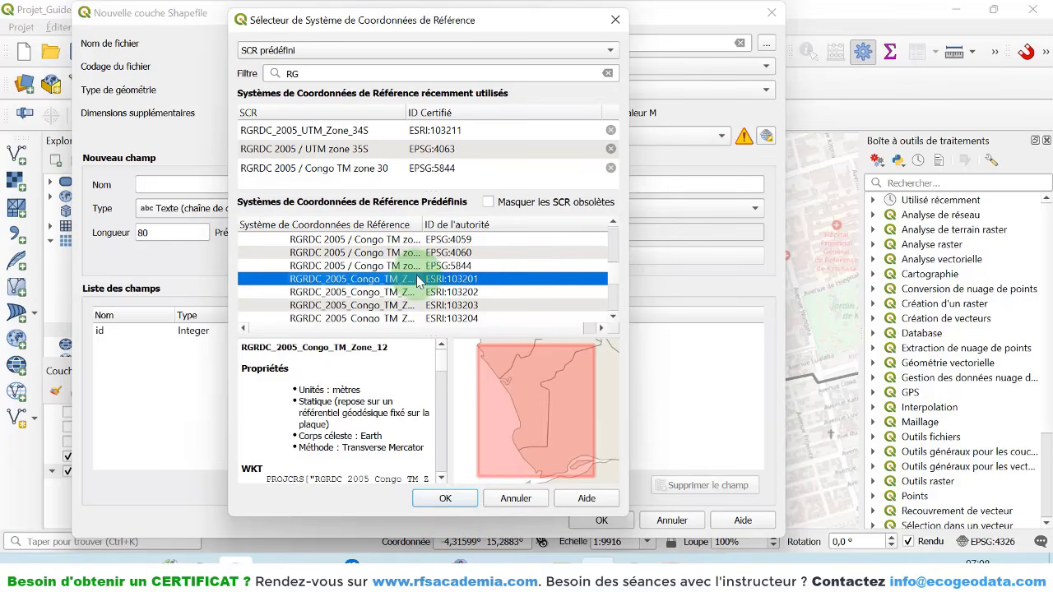
pyautogui.click(414, 292)
pyautogui.click(414, 305)
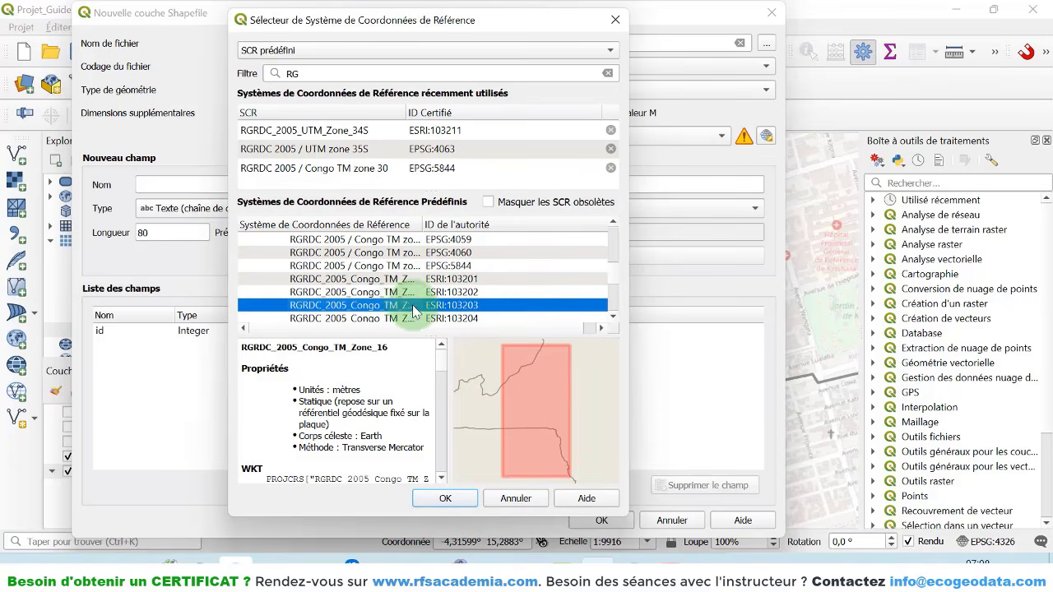
pyautogui.scroll(-1, 395, 302)
pyautogui.click(400, 266)
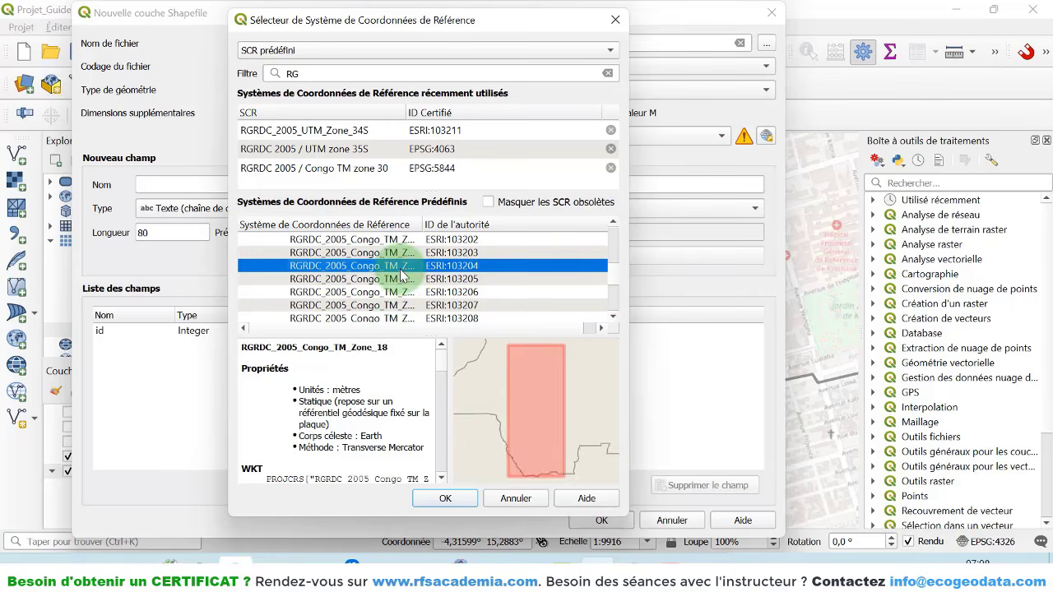
pyautogui.click(400, 281)
# - Assign RGRDC_2005_Congo_TM_Zone_16 (ESRI:103203) as the new layer's coordinate reference system
pyautogui.click(410, 252)
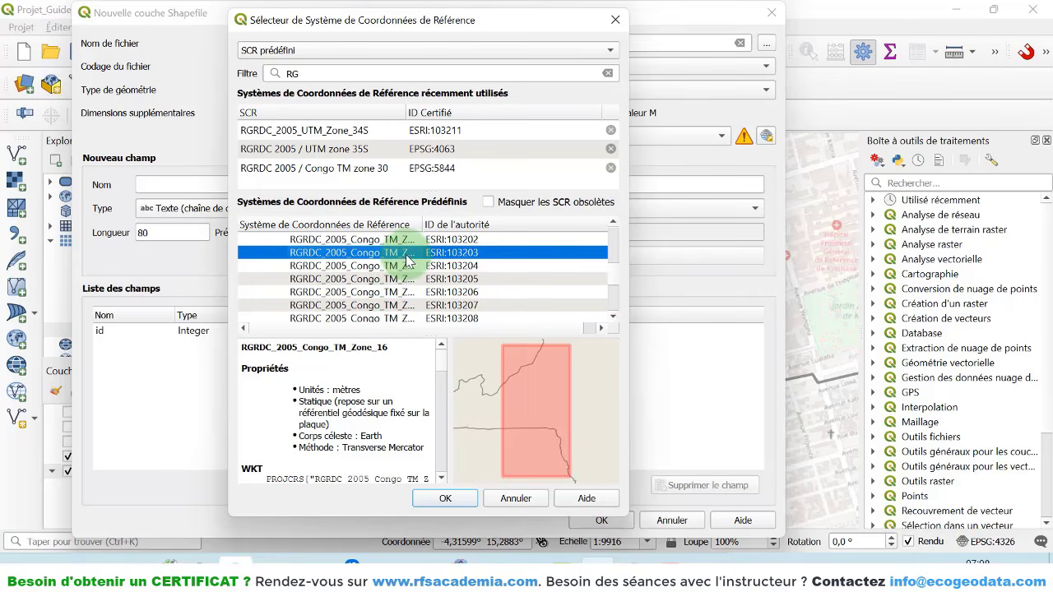
pyautogui.scroll(-5, 600, 407)
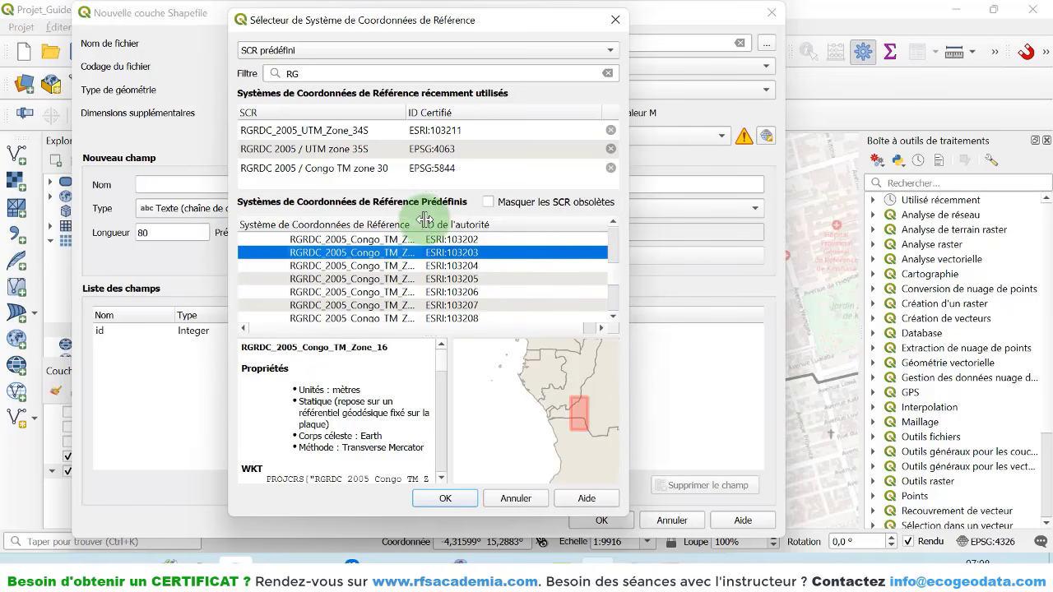
pyautogui.moveTo(422, 223); pyautogui.dragTo(498, 222)
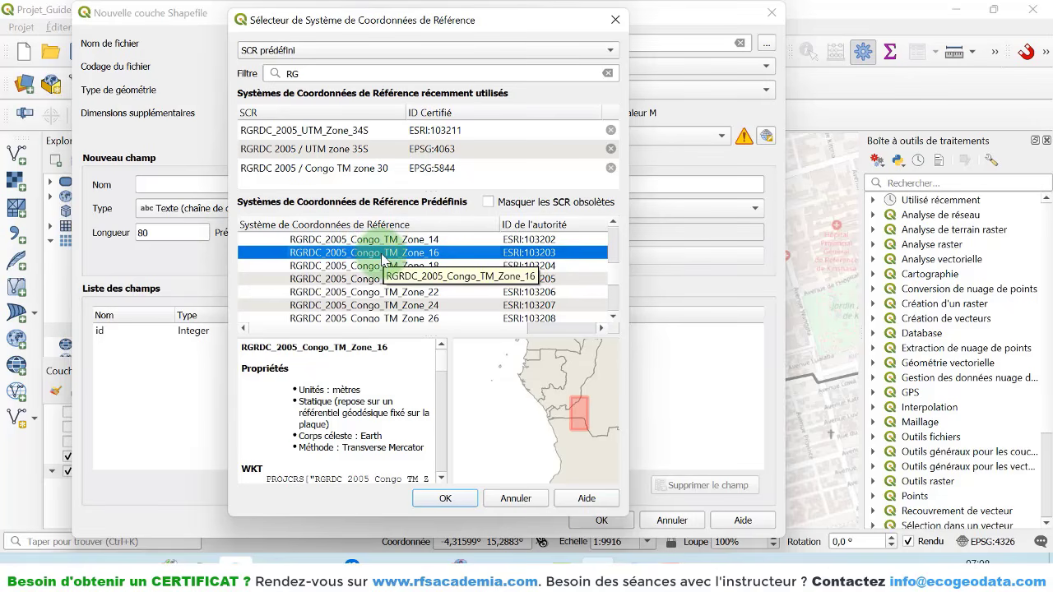
pyautogui.click(462, 499)
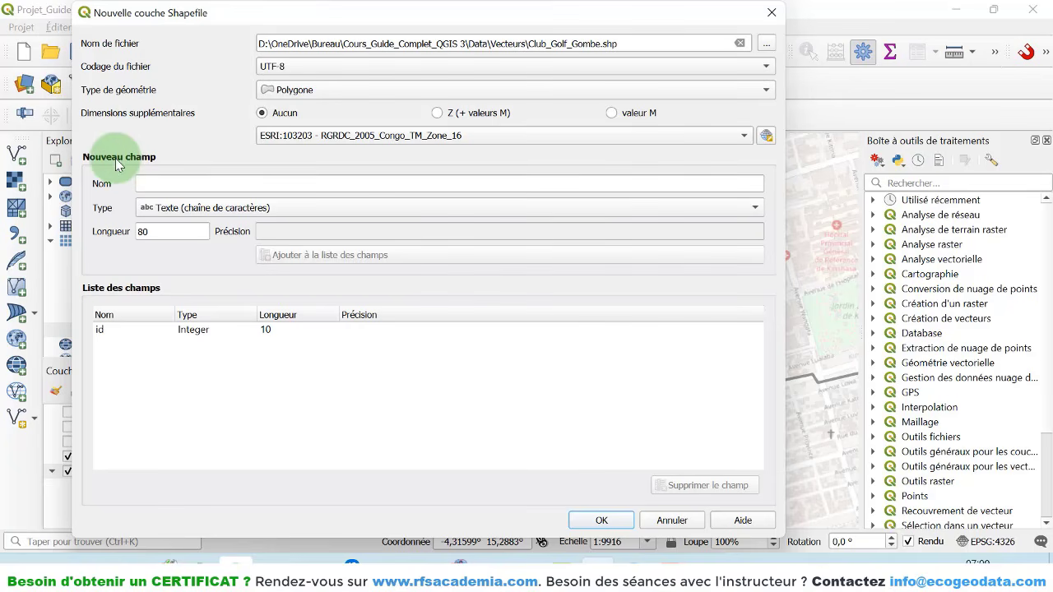
# - Add a text field named Nom with length 100 to the new layer's field list
pyautogui.click(140, 187)
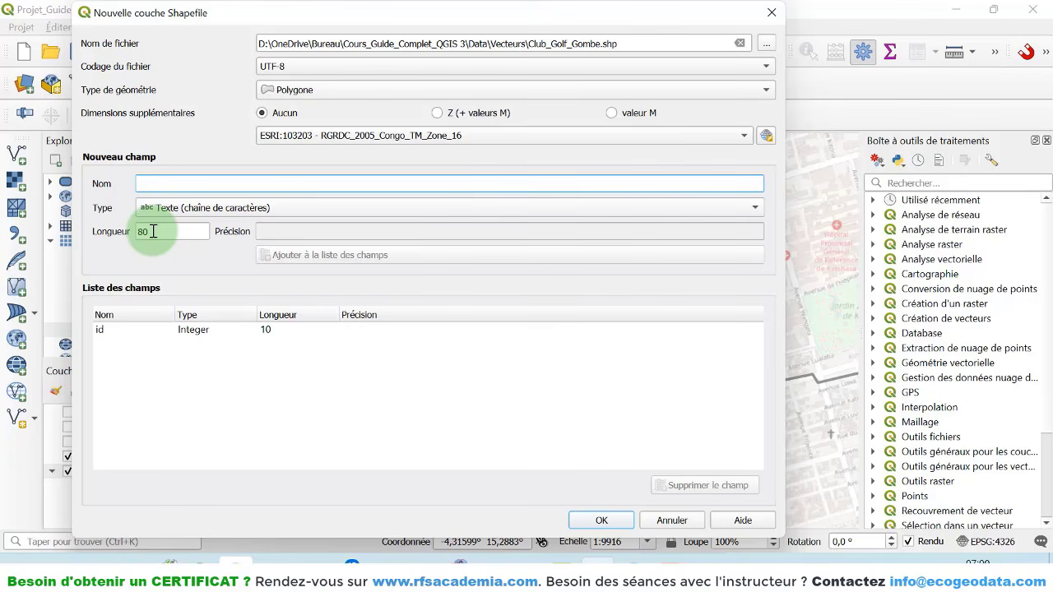
pyautogui.write('Nom')
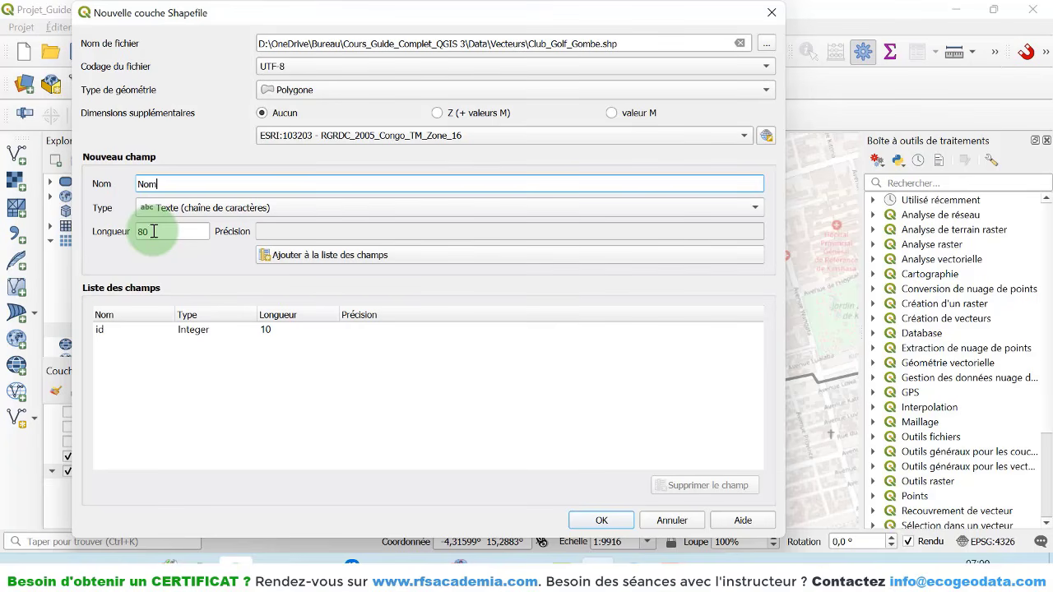
pyautogui.click(224, 208)
pyautogui.click(226, 209)
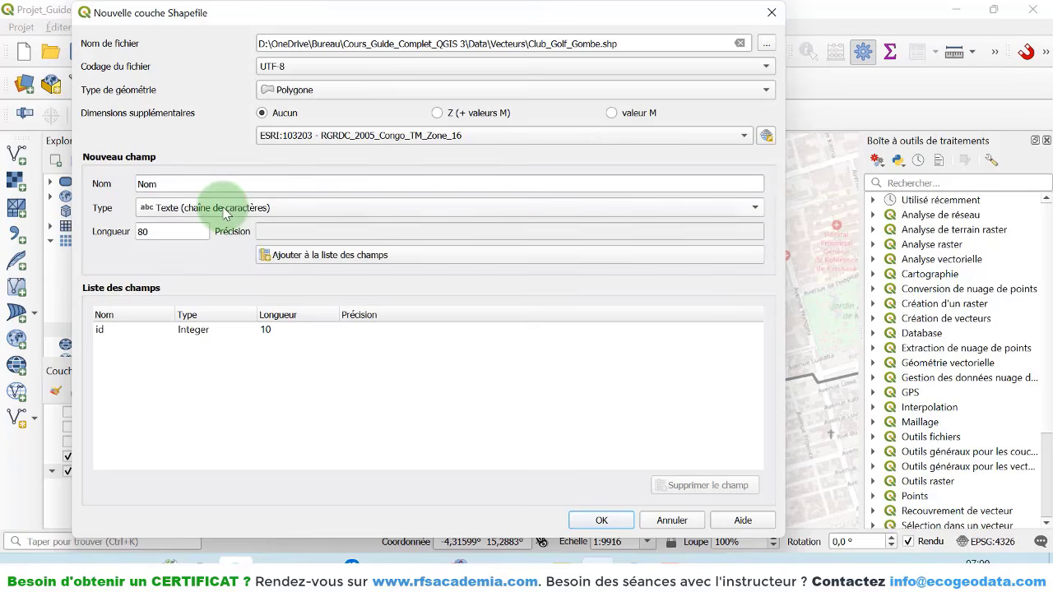
pyautogui.press('Tab')
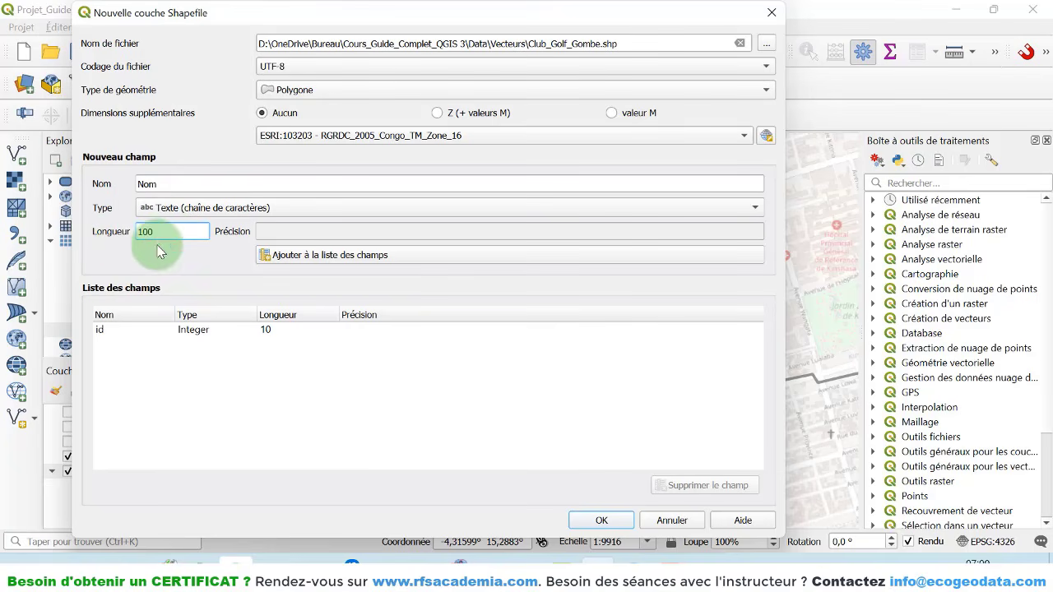
pyautogui.click(310, 258)
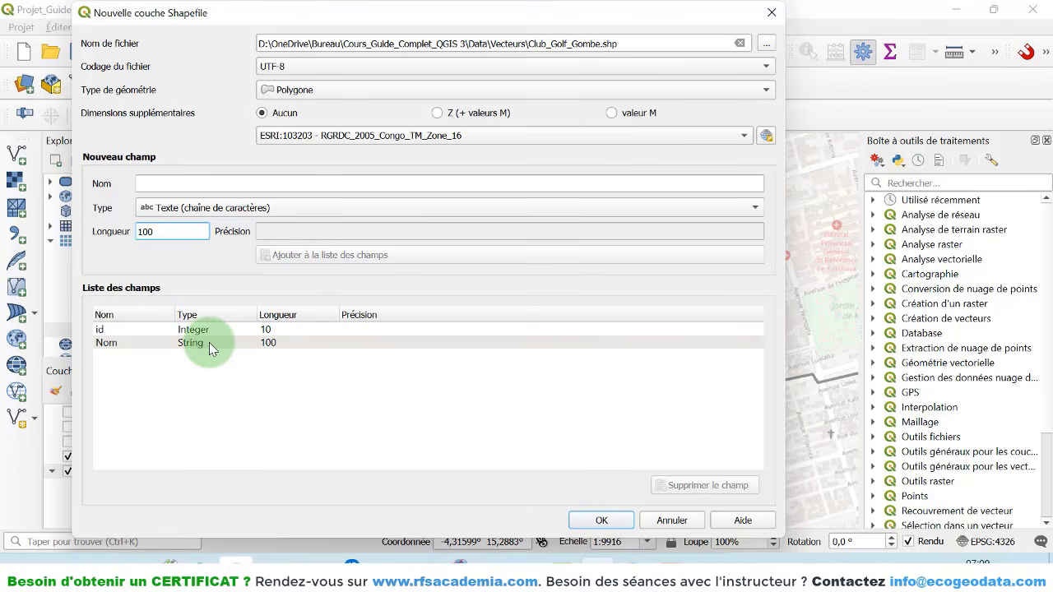
# - Add a text field named Type with length 100 to the new layer's field list
pyautogui.click(115, 329)
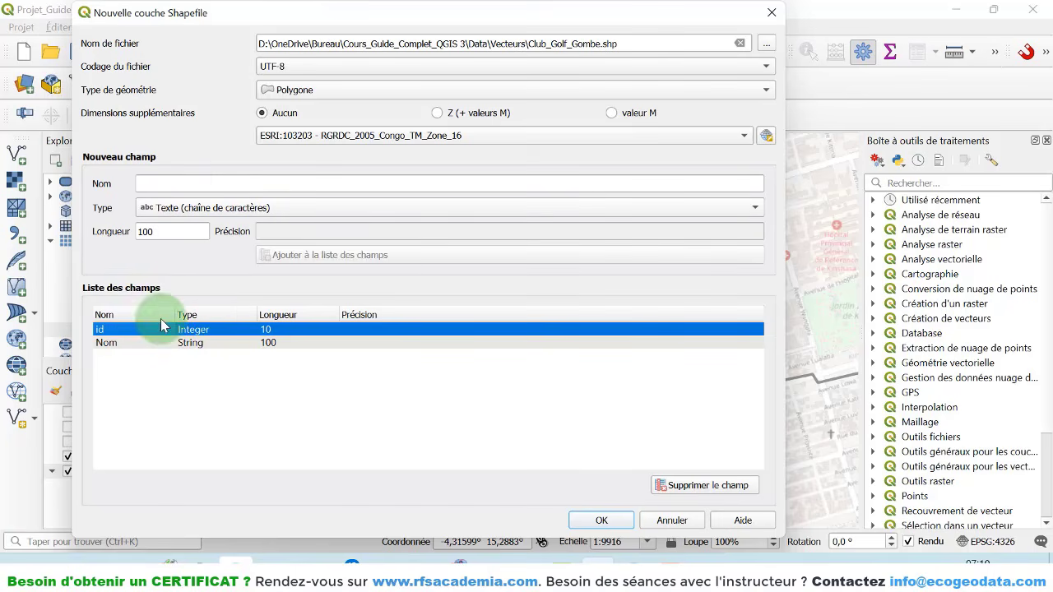
pyautogui.click(184, 182)
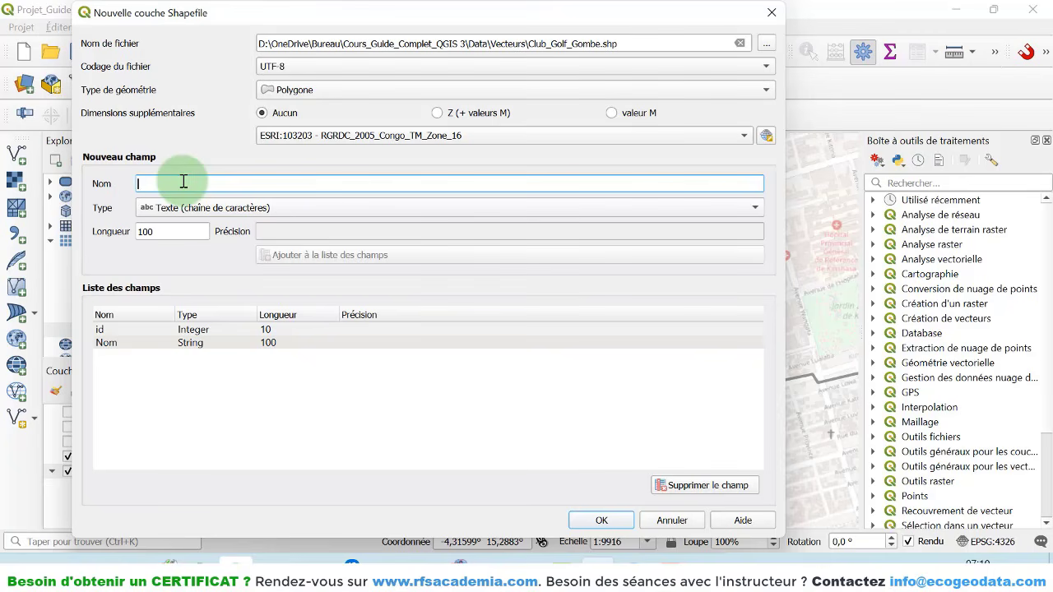
pyautogui.write('Type')
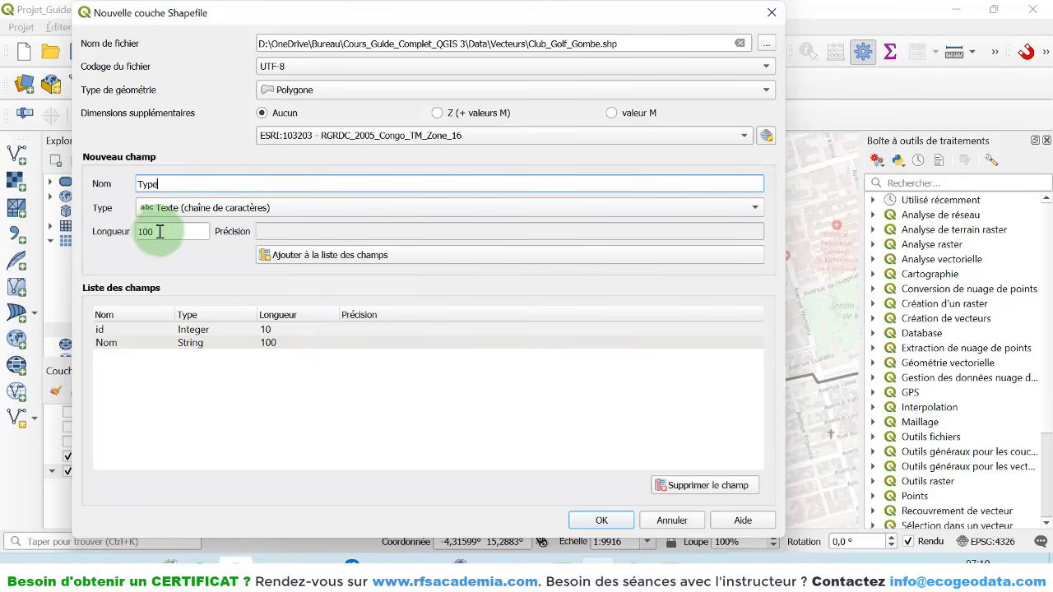
pyautogui.click(284, 256)
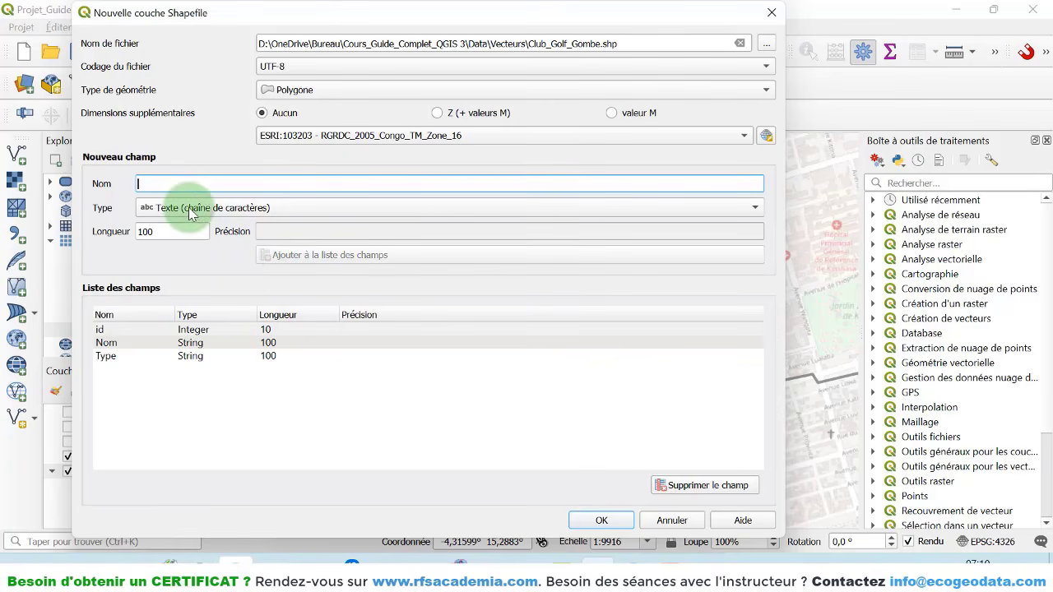
# - Add a Date field named Creation to the new layer's field list
pyautogui.write('A')
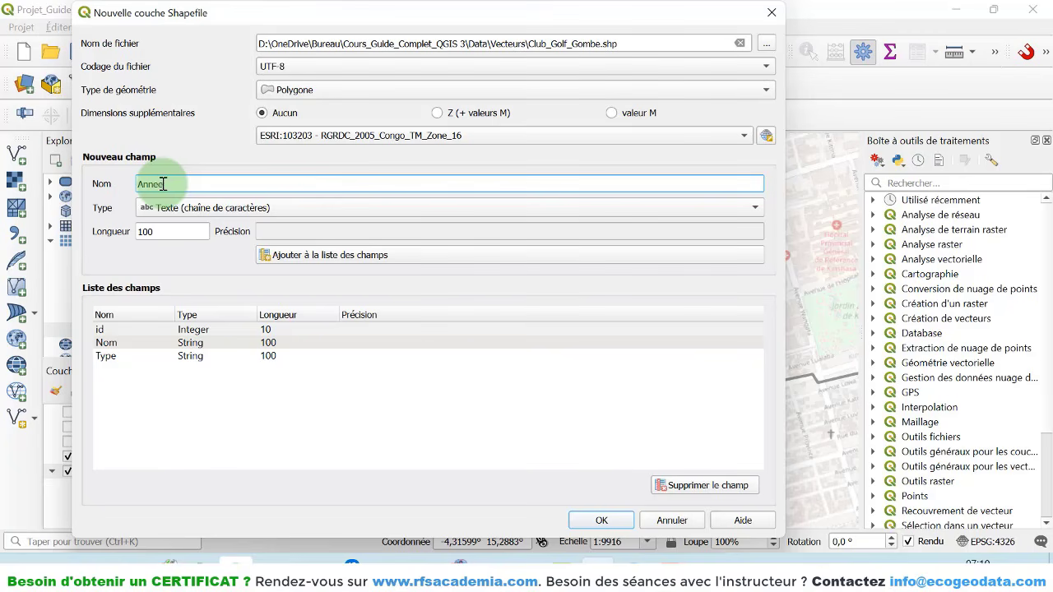
pyautogui.press('BackSpace')
pyautogui.write('Creation')
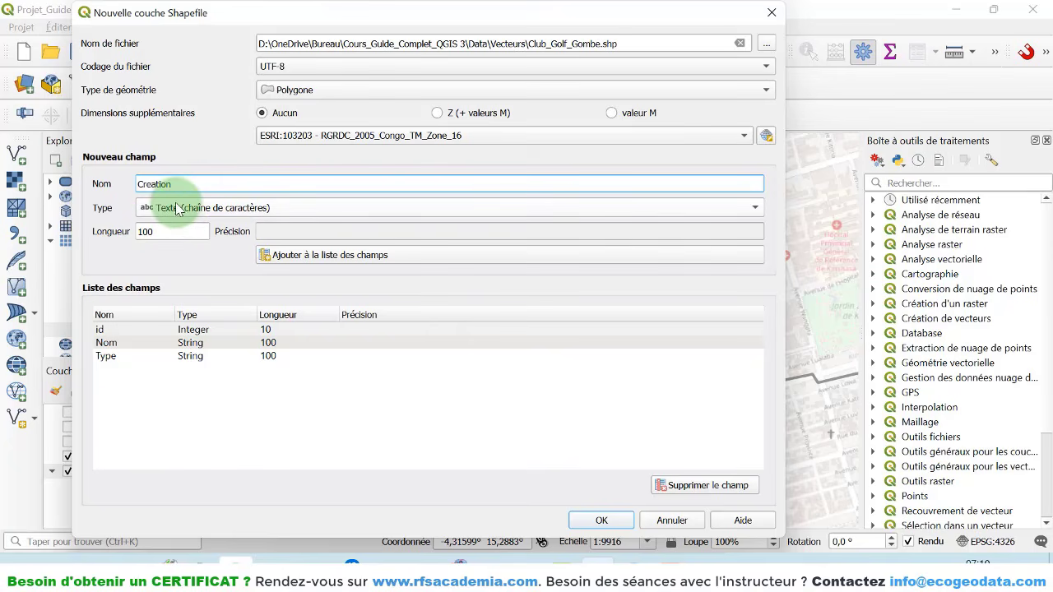
pyautogui.click(175, 208)
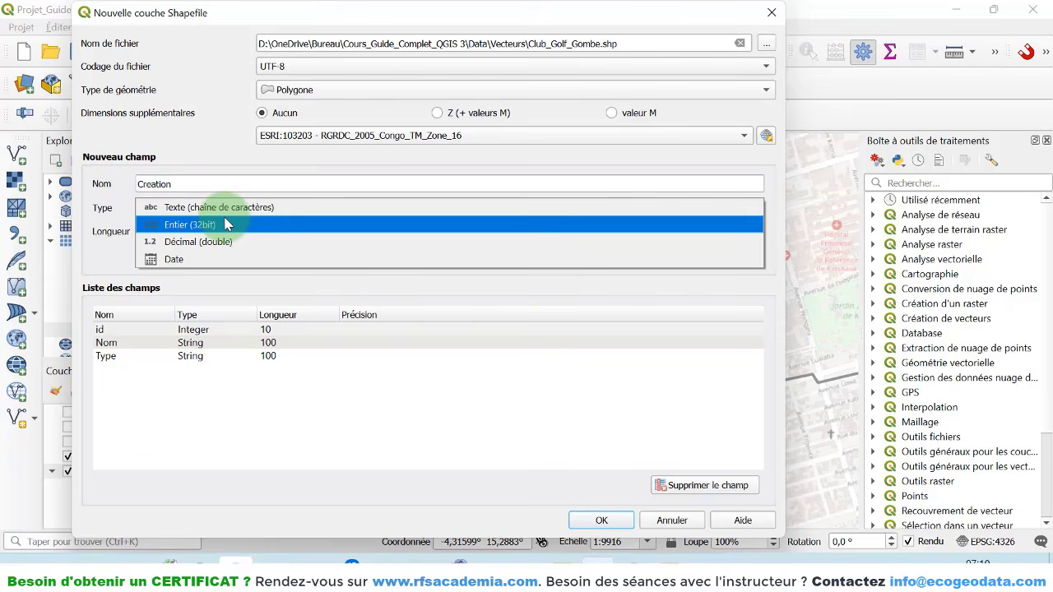
pyautogui.click(180, 261)
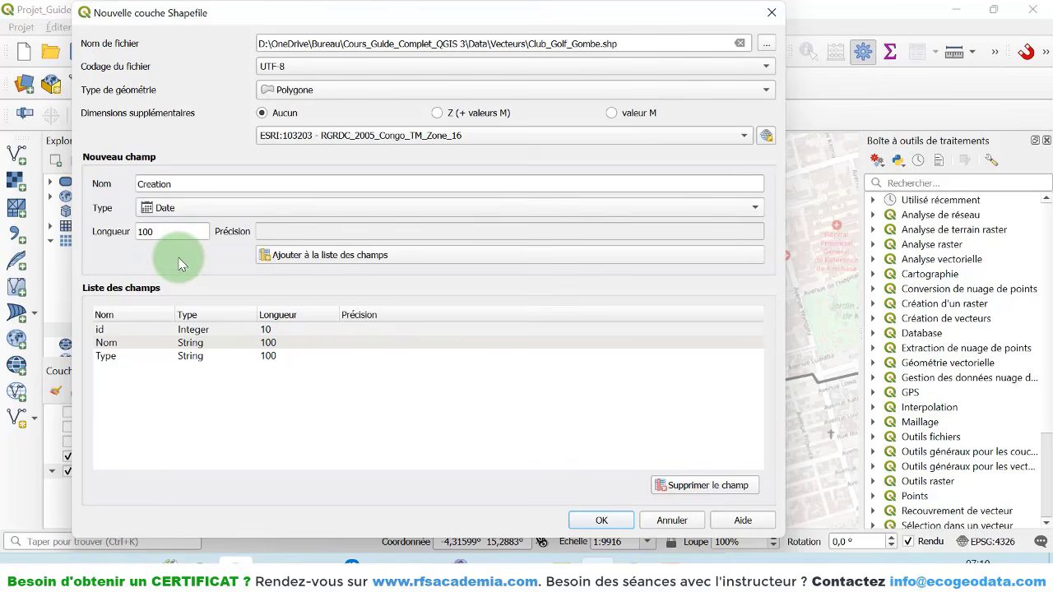
pyautogui.click(277, 255)
# - Add an integer (32bit) field named Numero with length 10 to the new layer's field list
pyautogui.write('Num')
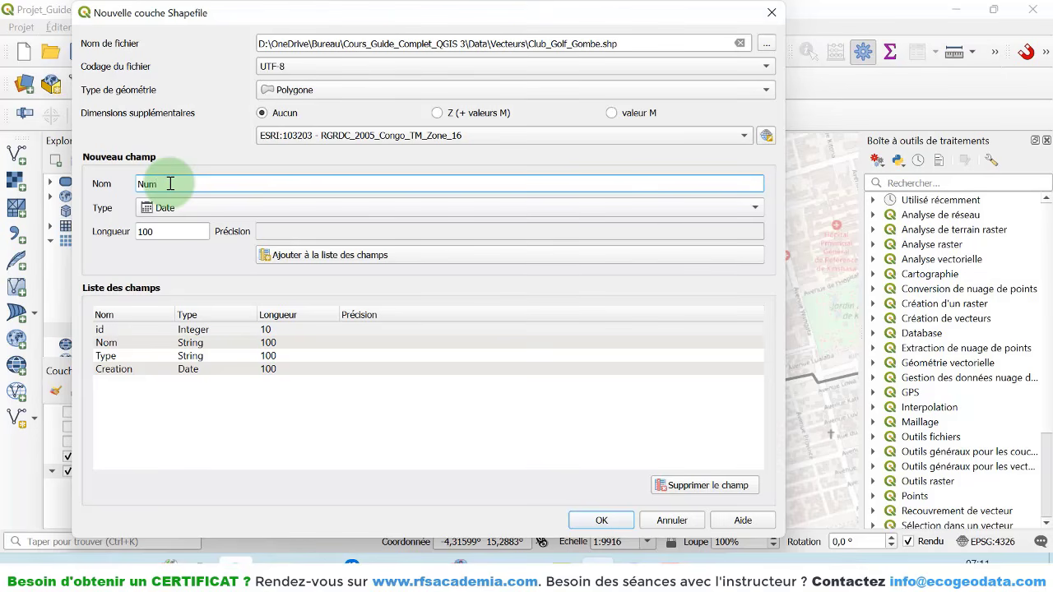
pyautogui.write('ero')
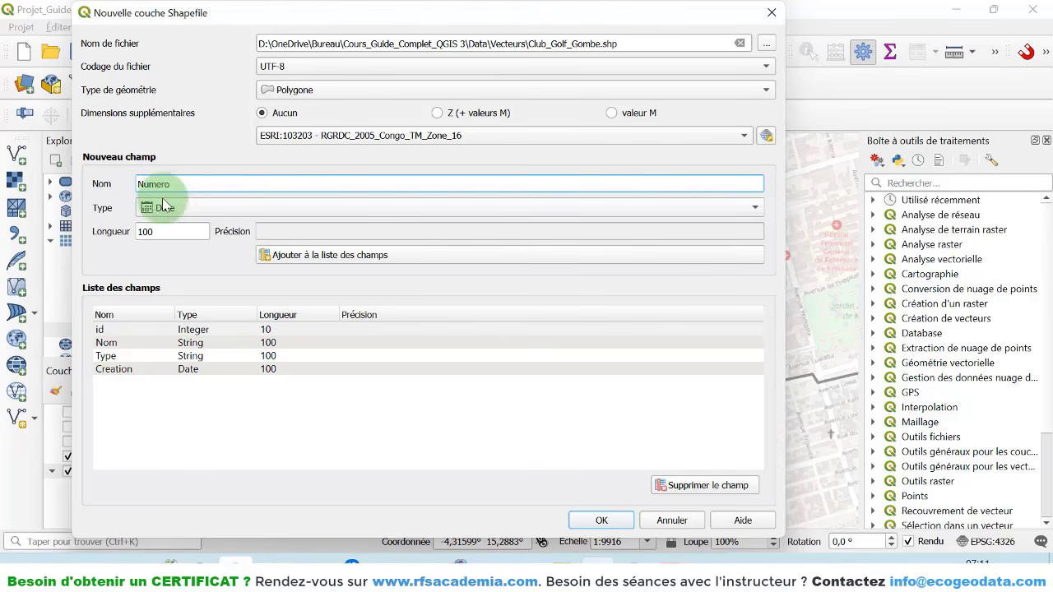
pyautogui.click(161, 208)
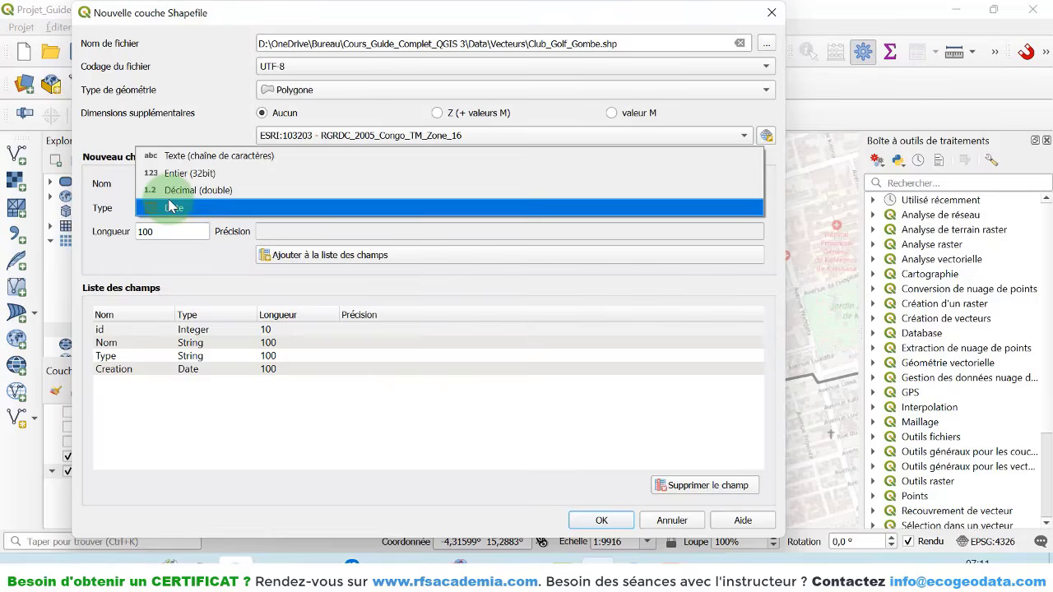
pyautogui.click(176, 173)
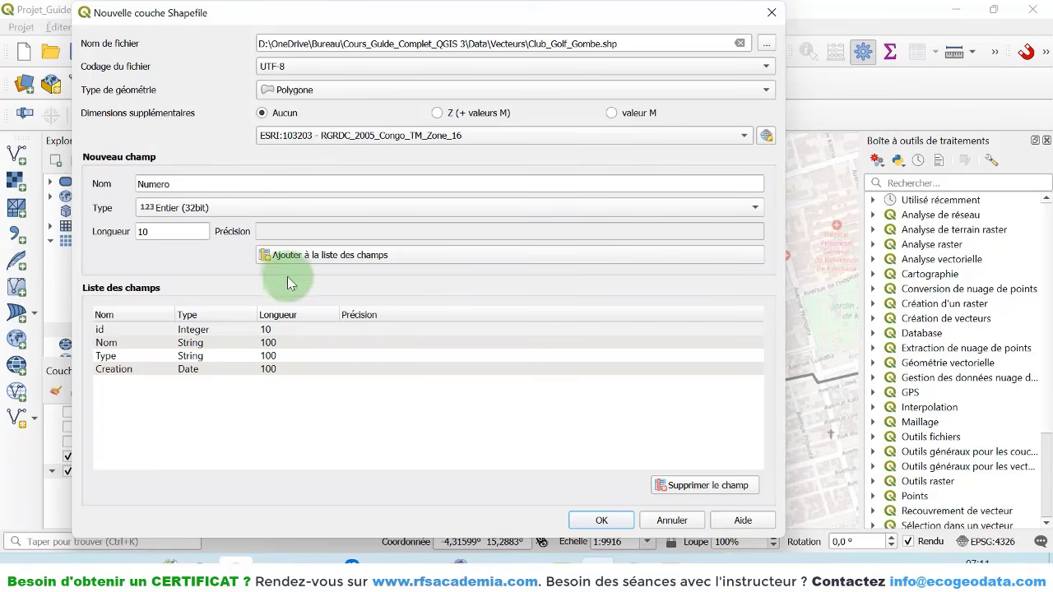
pyautogui.click(296, 257)
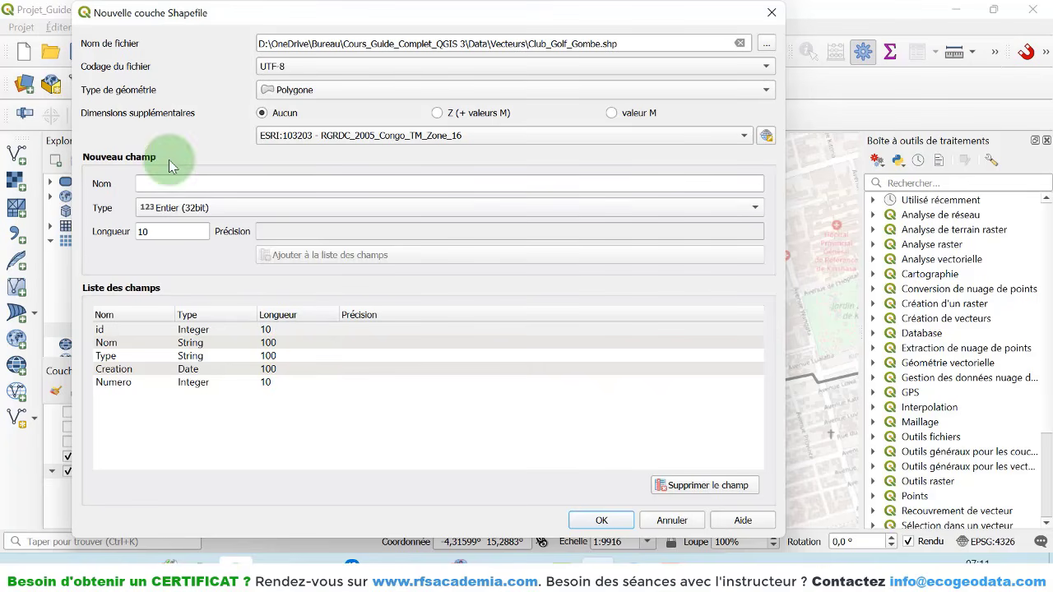
# - Create the Club_Golf_Gombe polygon Shapefile with the defined coordinate system and field list
pyautogui.click(143, 182)
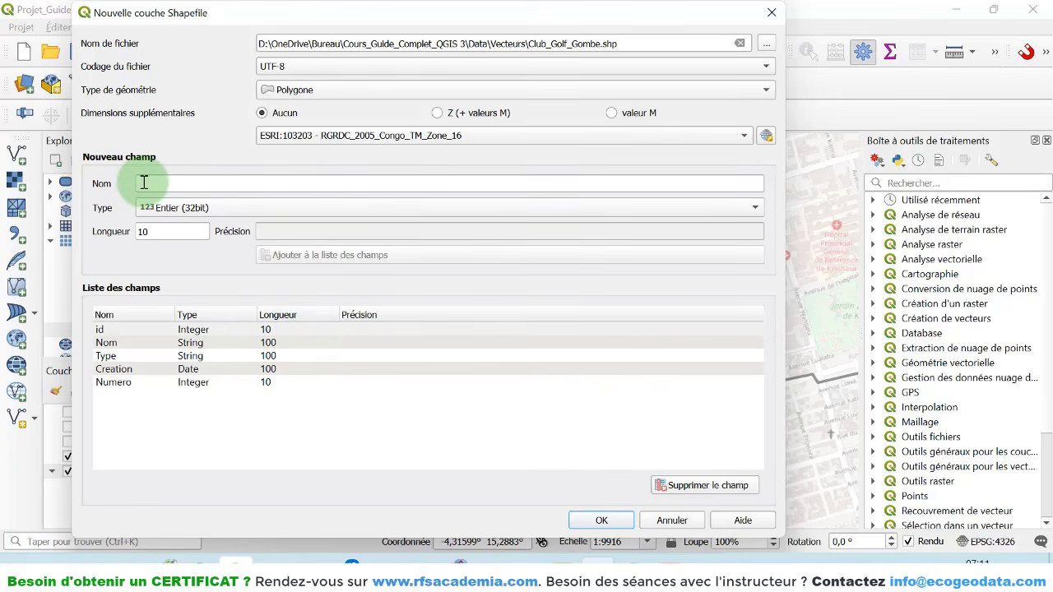
pyautogui.click(144, 182)
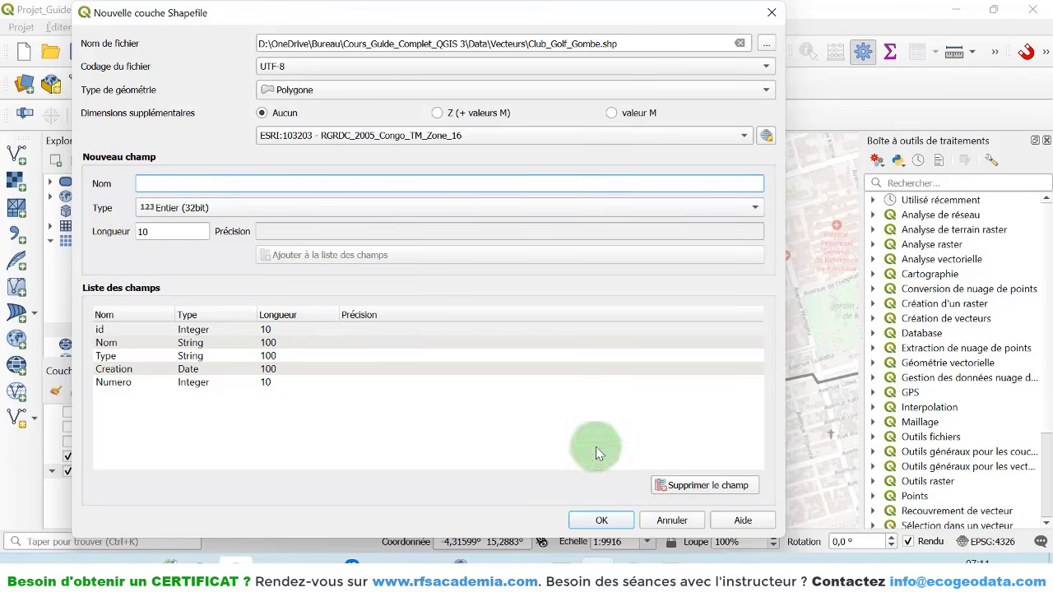
pyautogui.click(611, 519)
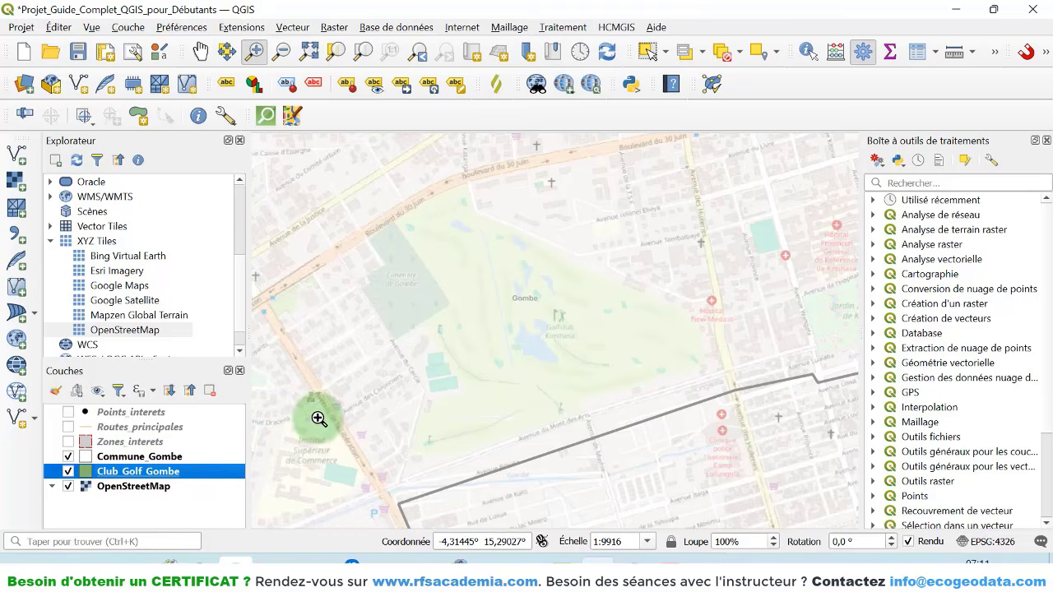
# - Open the attribute table of Club_Golf_Gombe and check the data types of its fields
pyautogui.rightClick(124, 476)
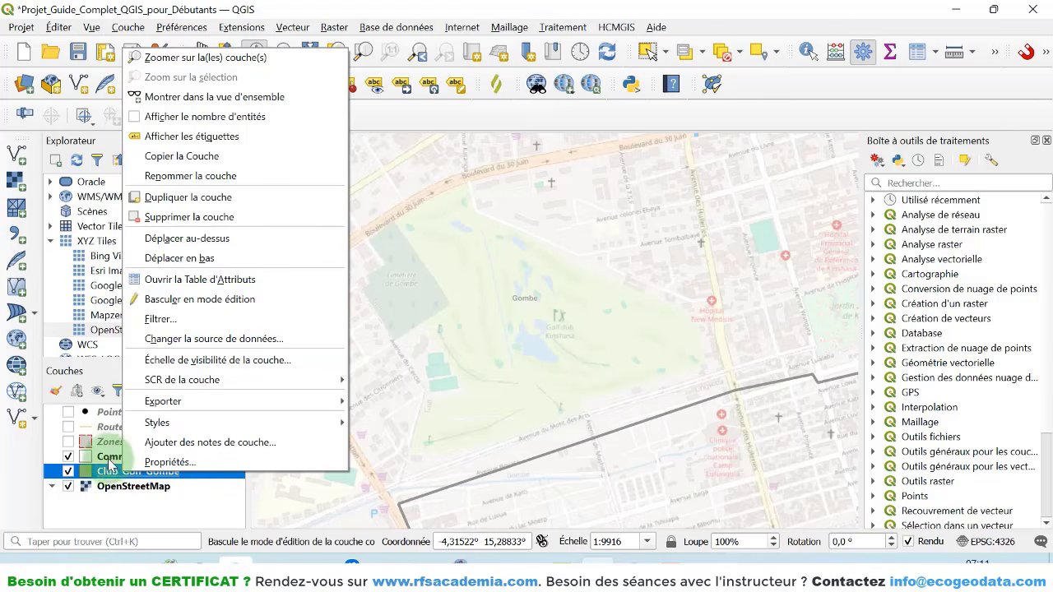
pyautogui.click(206, 279)
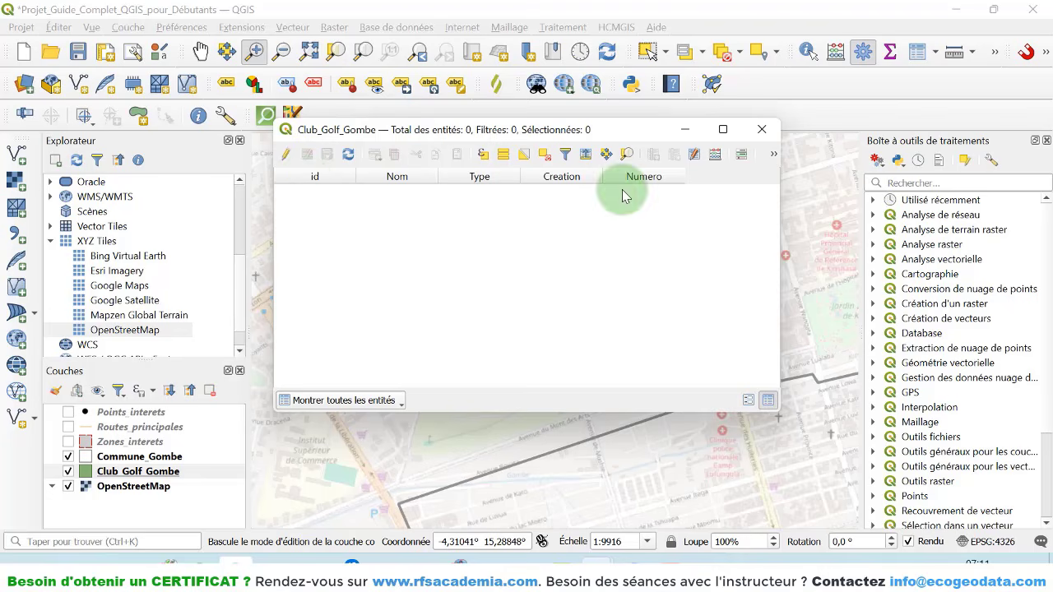
pyautogui.moveTo(319, 184)
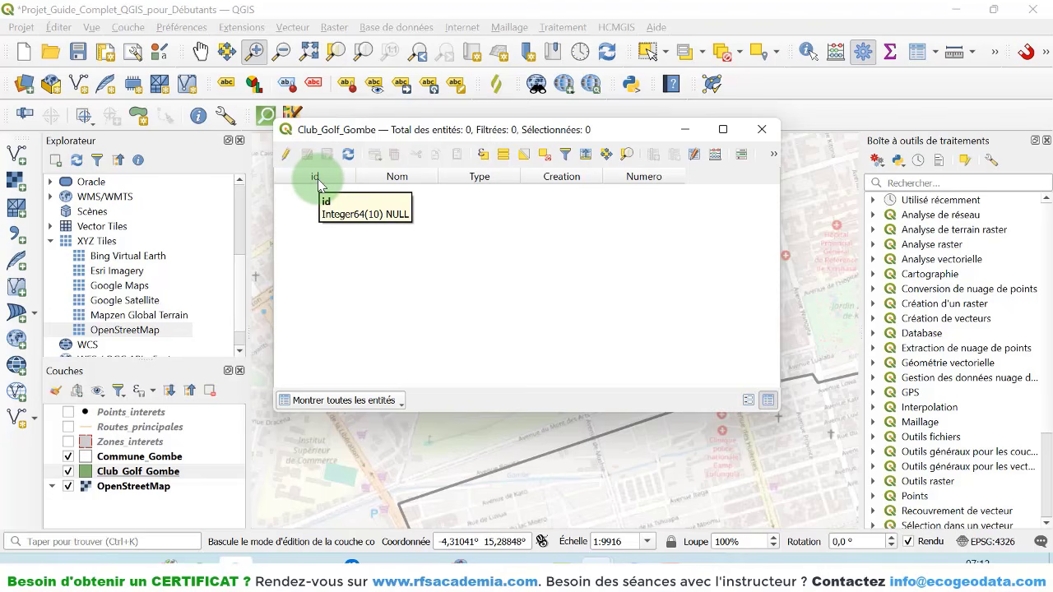
pyautogui.moveTo(403, 184)
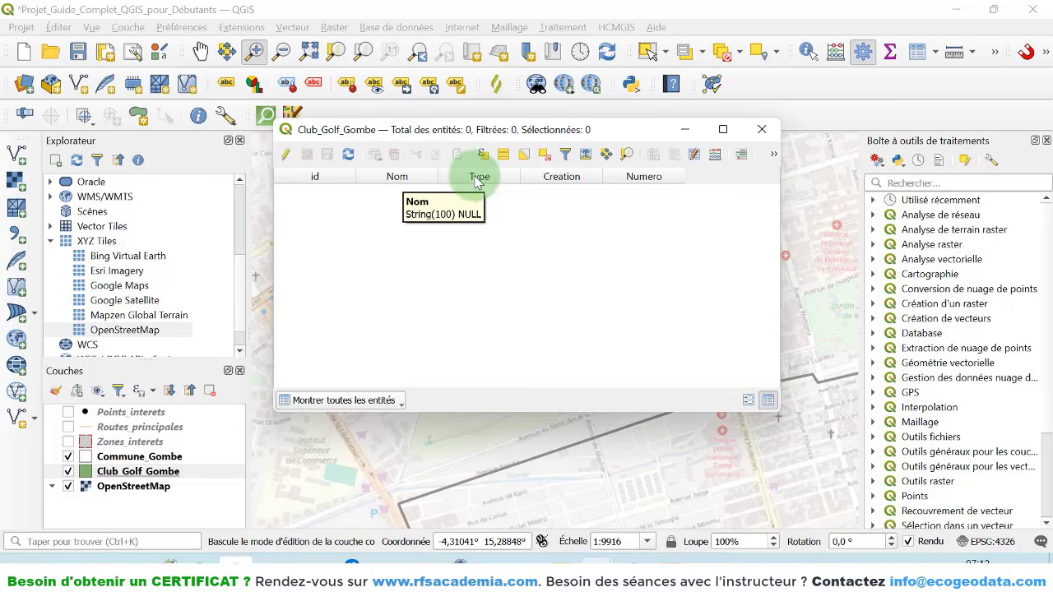
pyautogui.moveTo(555, 184)
pyautogui.moveTo(626, 183)
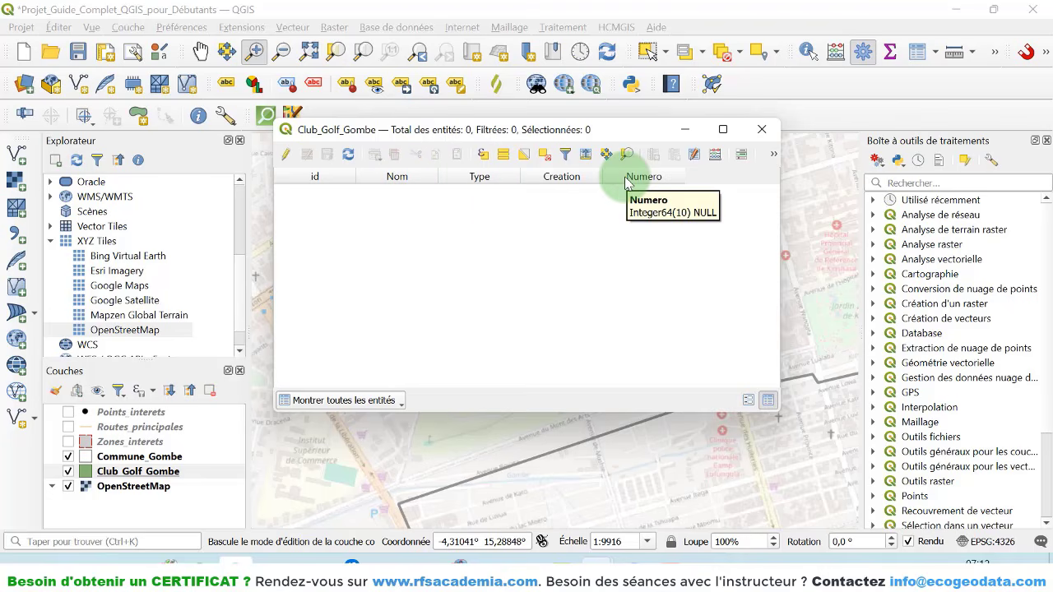
# - Switch the Club_Golf_Gombe layer to edit mode
pyautogui.click(123, 471)
pyautogui.rightClick(124, 471)
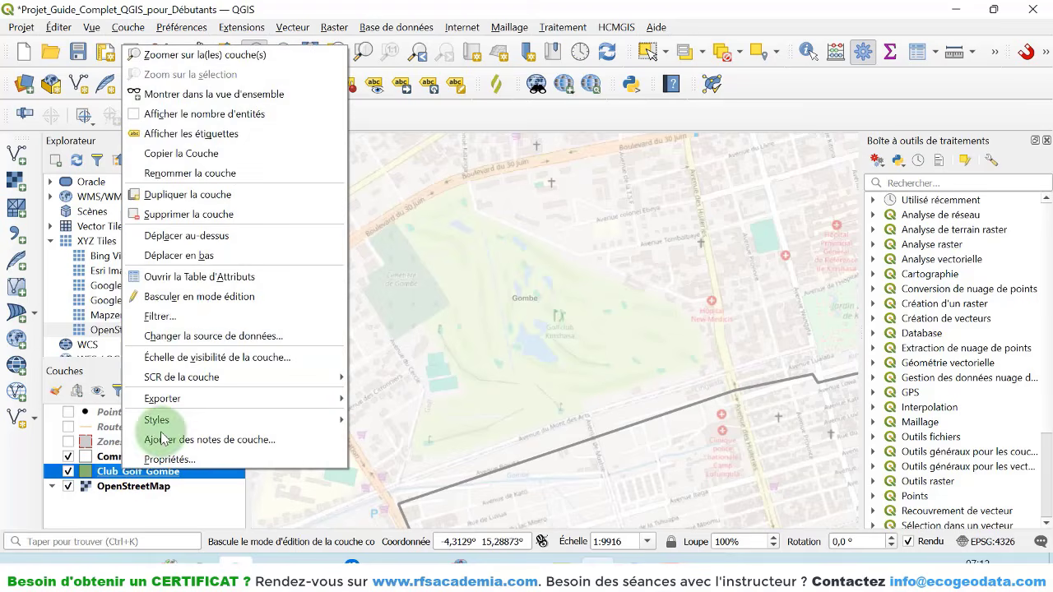
pyautogui.click(183, 305)
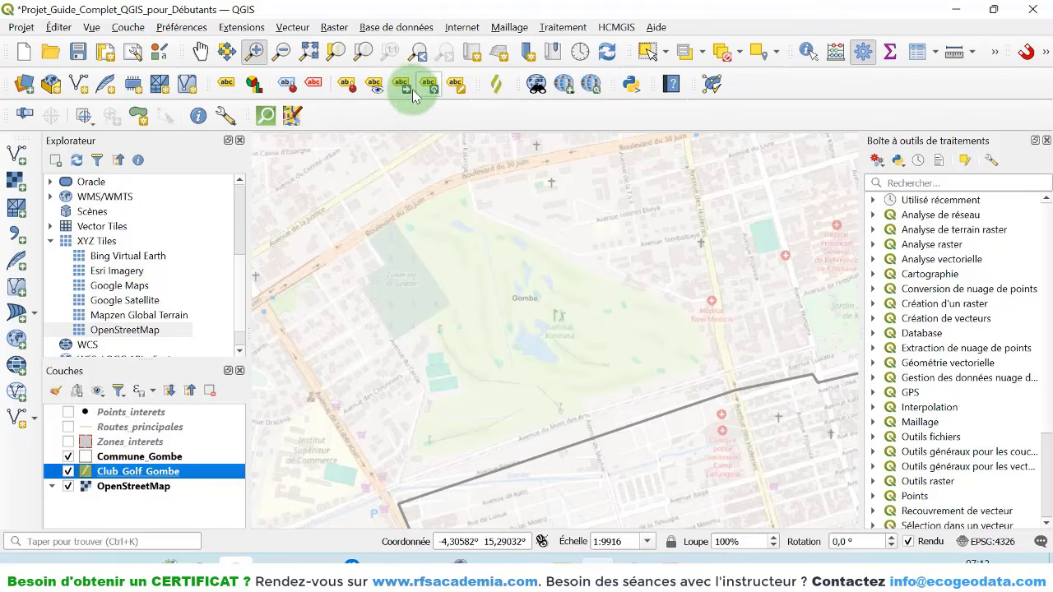
# - Display the Numérisation and Numérisation avancée toolbars, and float the Numérisation toolbar over the map
pyautogui.click(92, 27)
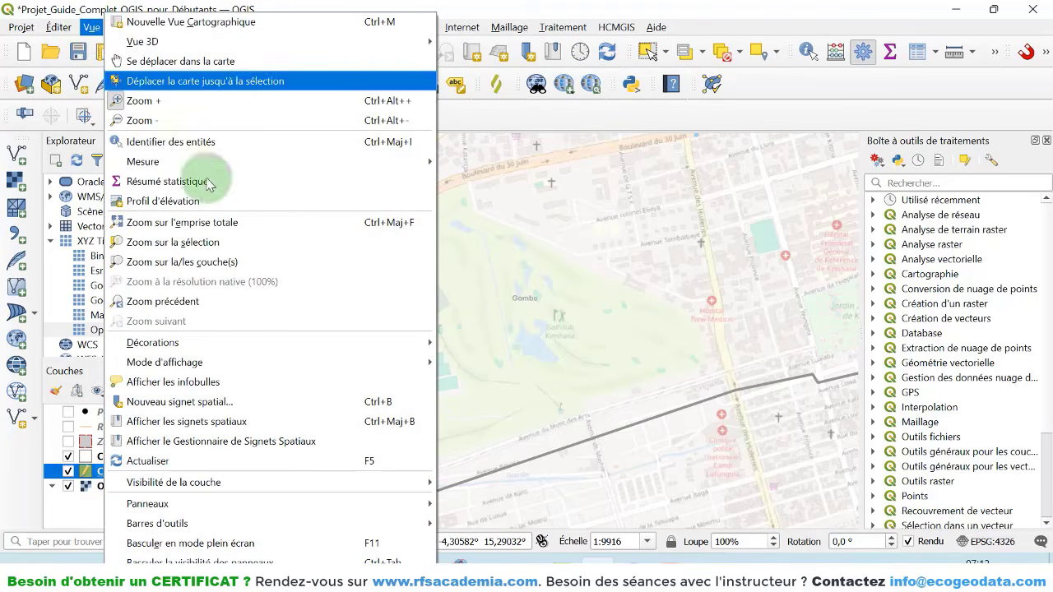
pyautogui.moveTo(246, 524)
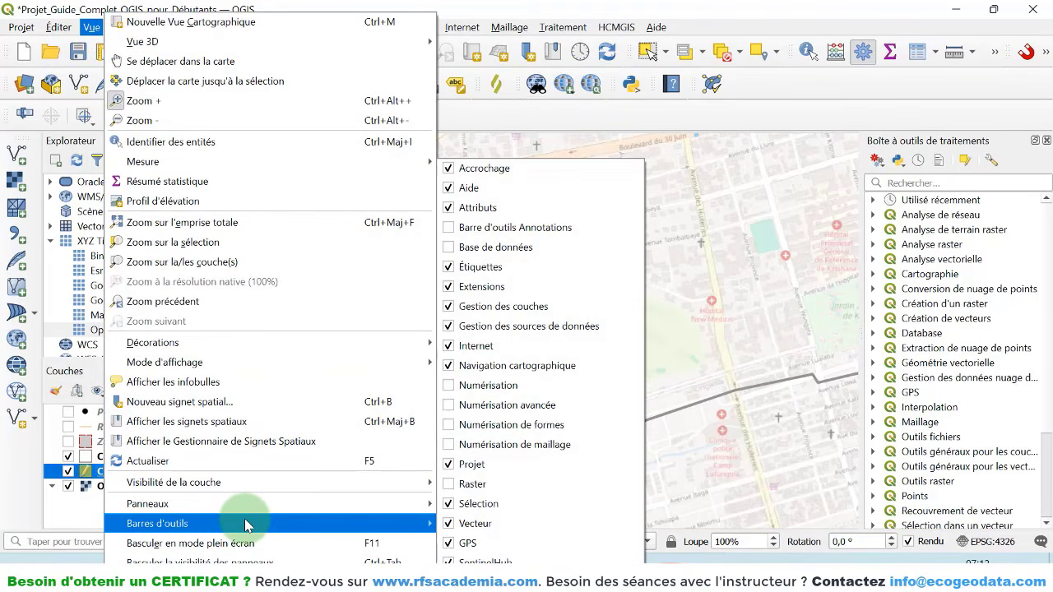
pyautogui.click(455, 386)
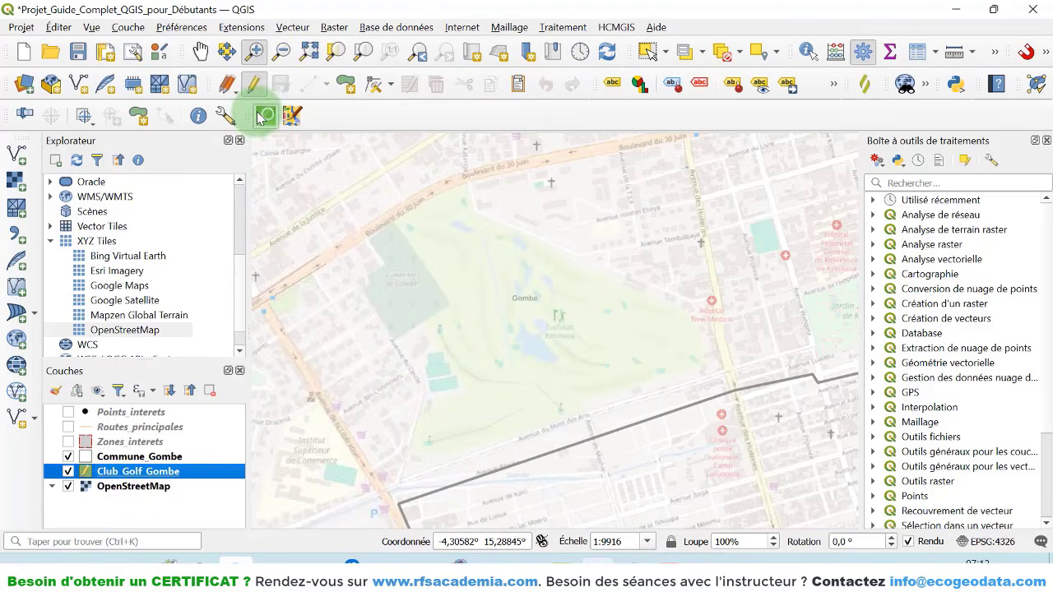
pyautogui.click(93, 29)
pyautogui.moveTo(230, 523)
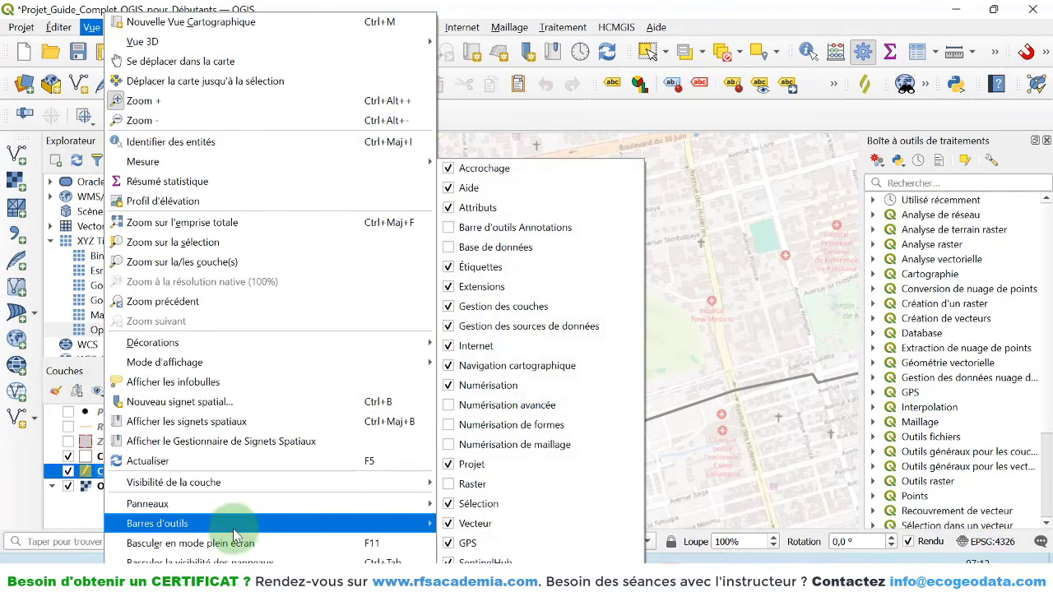
pyautogui.click(448, 406)
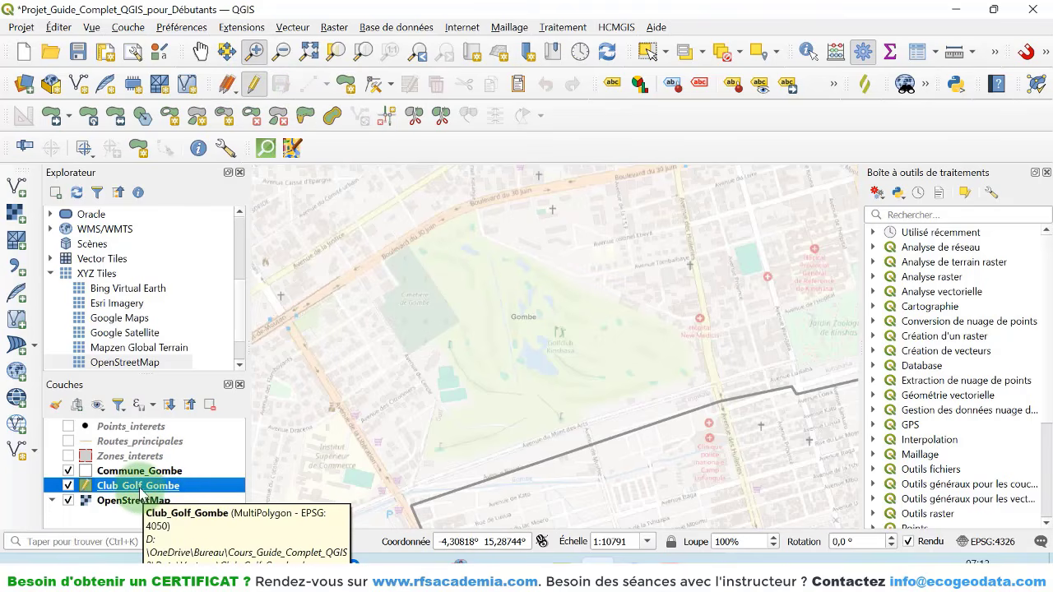
pyautogui.moveTo(210, 83); pyautogui.dragTo(278, 257)
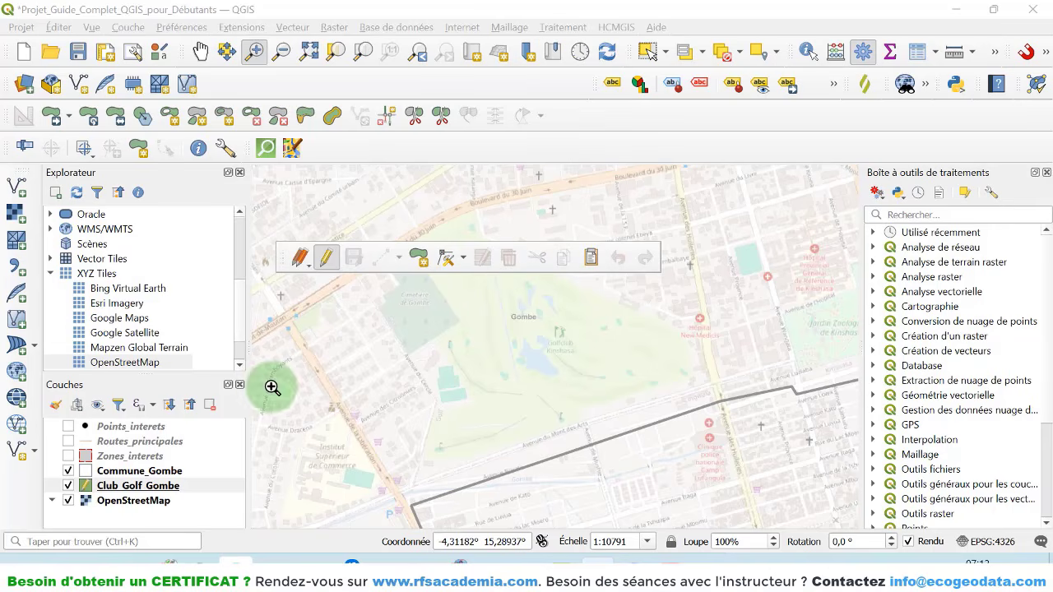
# - Turn edit mode off for the Club_Golf_Gombe layer and reactivate it from the floating Numérisation toolbar
pyautogui.rightClick(140, 486)
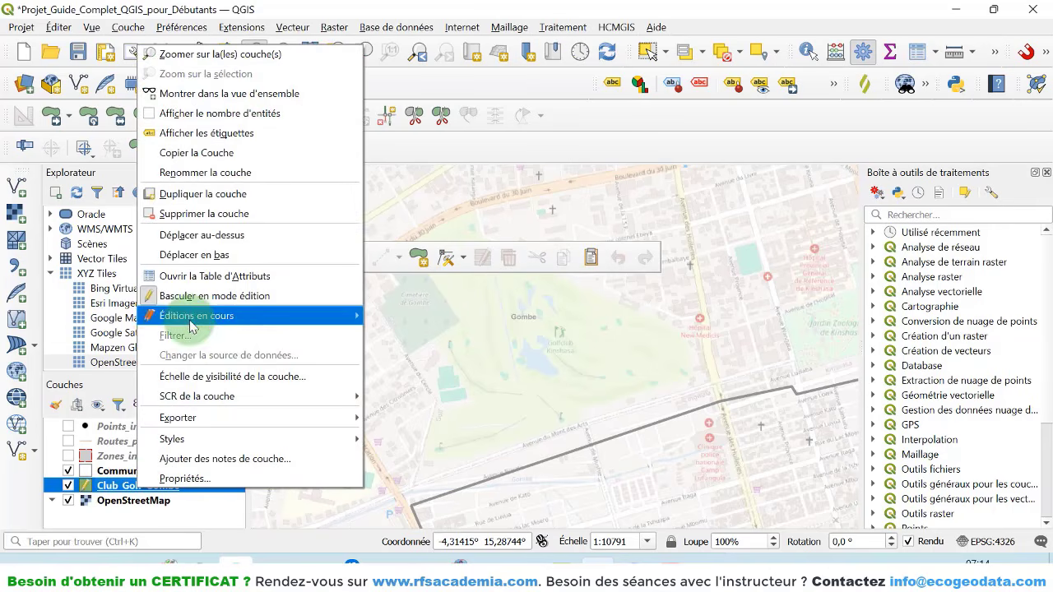
pyautogui.click(189, 295)
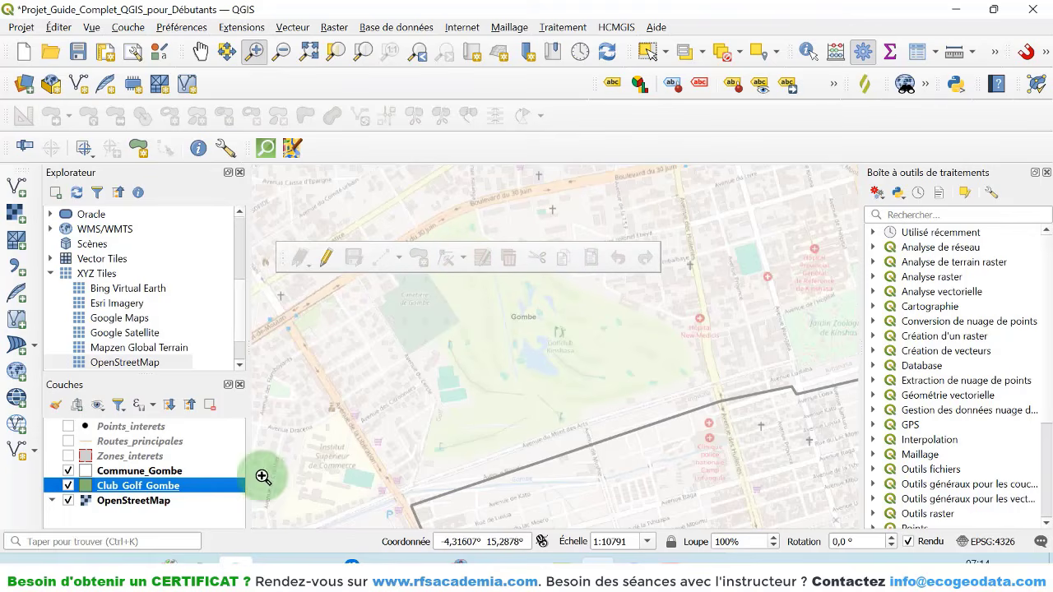
pyautogui.rightClick(155, 488)
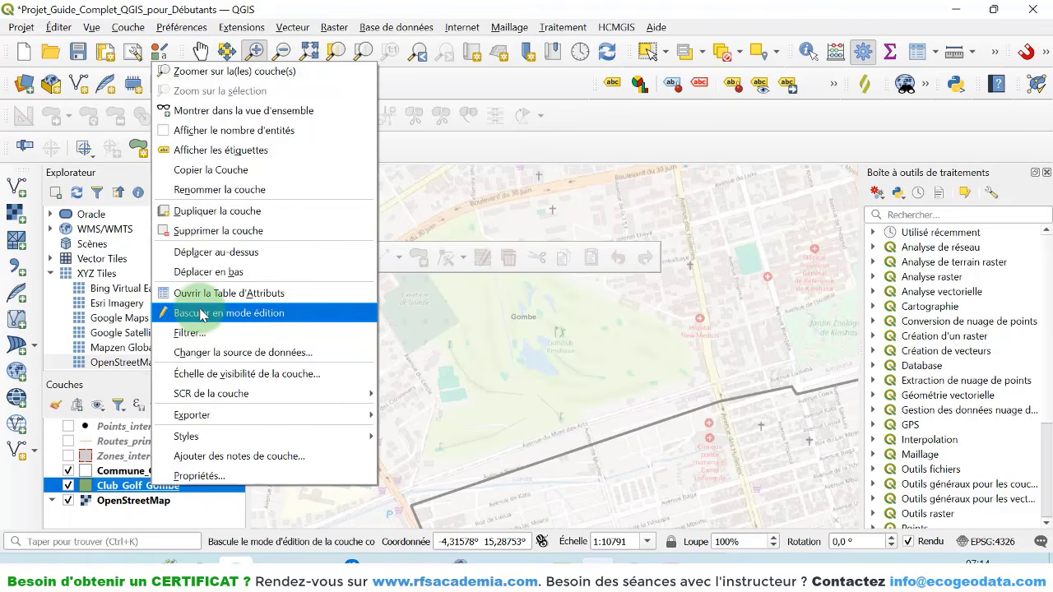
pyautogui.click(138, 490)
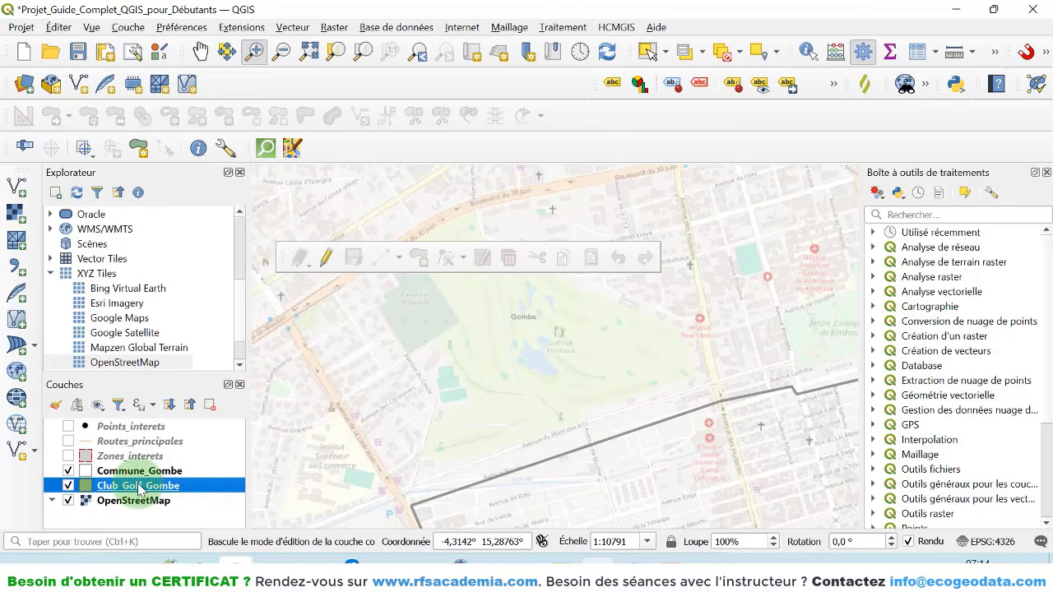
pyautogui.click(325, 257)
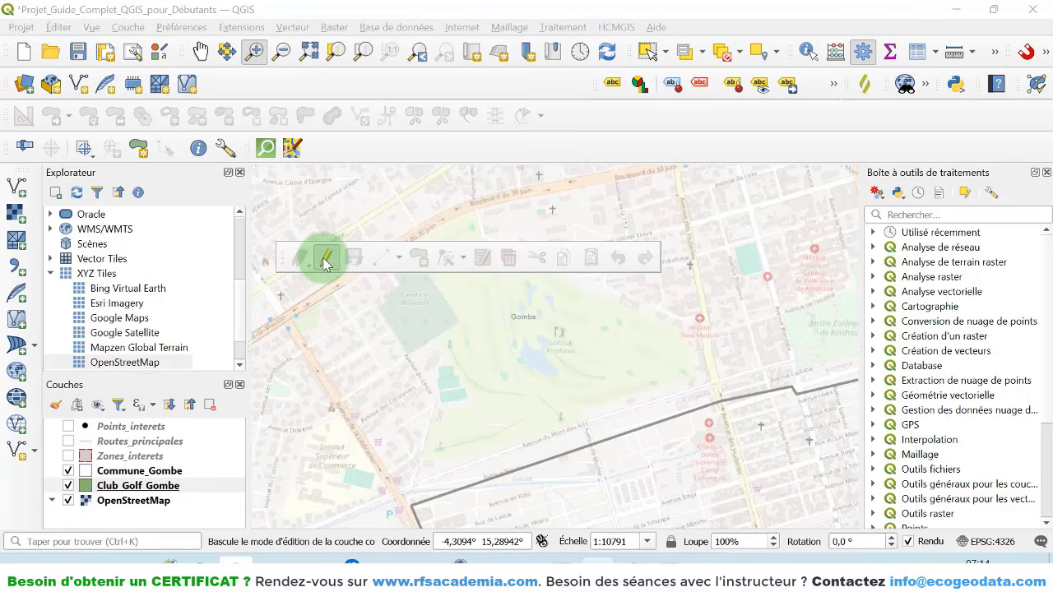
pyautogui.click(327, 260)
pyautogui.click(327, 260)
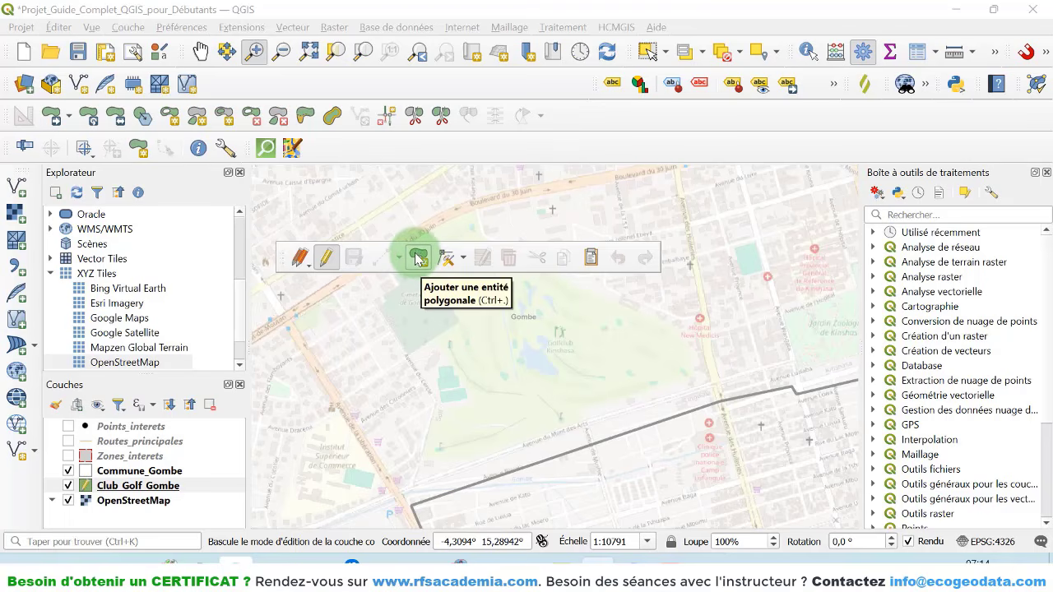
# - Dock the Numérisation toolbar above the map and start a new Club_Golf_Gombe polygon at the golf course's southeastern corner near Avenue des Huileries
pyautogui.moveTo(283, 255); pyautogui.dragTo(211, 81)
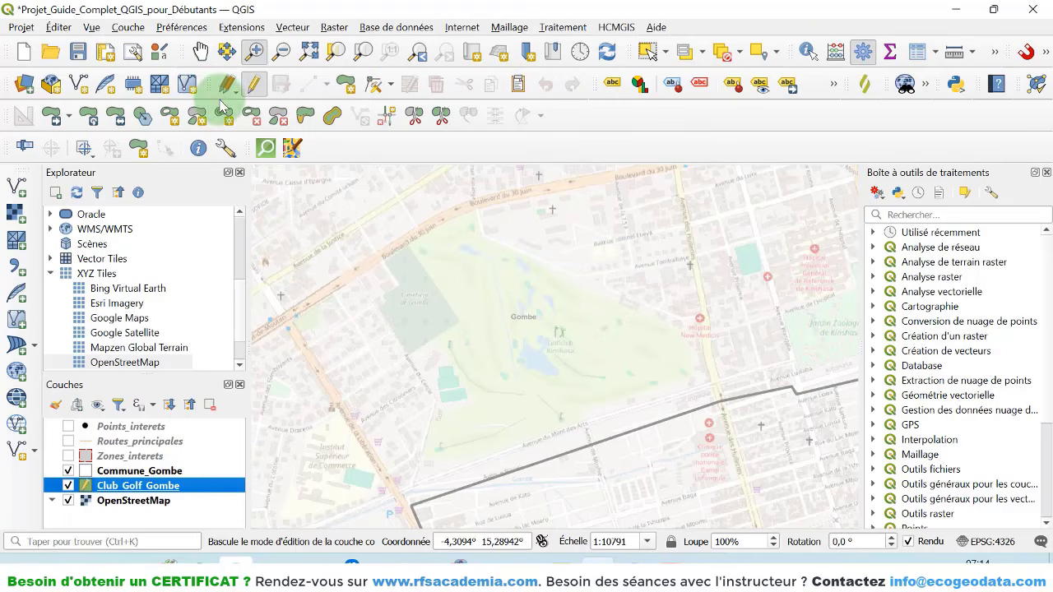
pyautogui.click(349, 92)
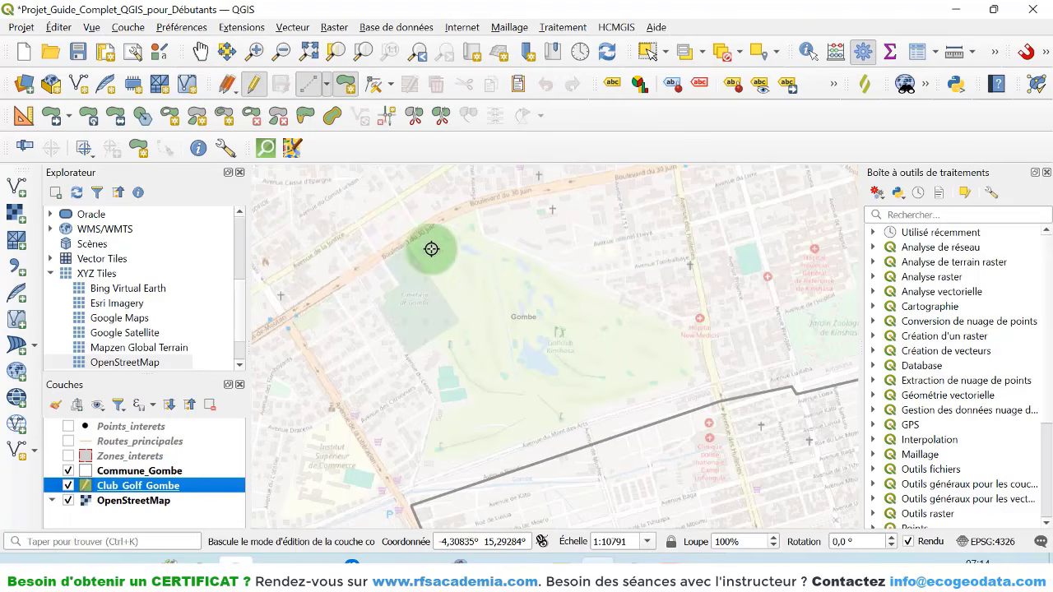
pyautogui.scroll(1, 707, 378)
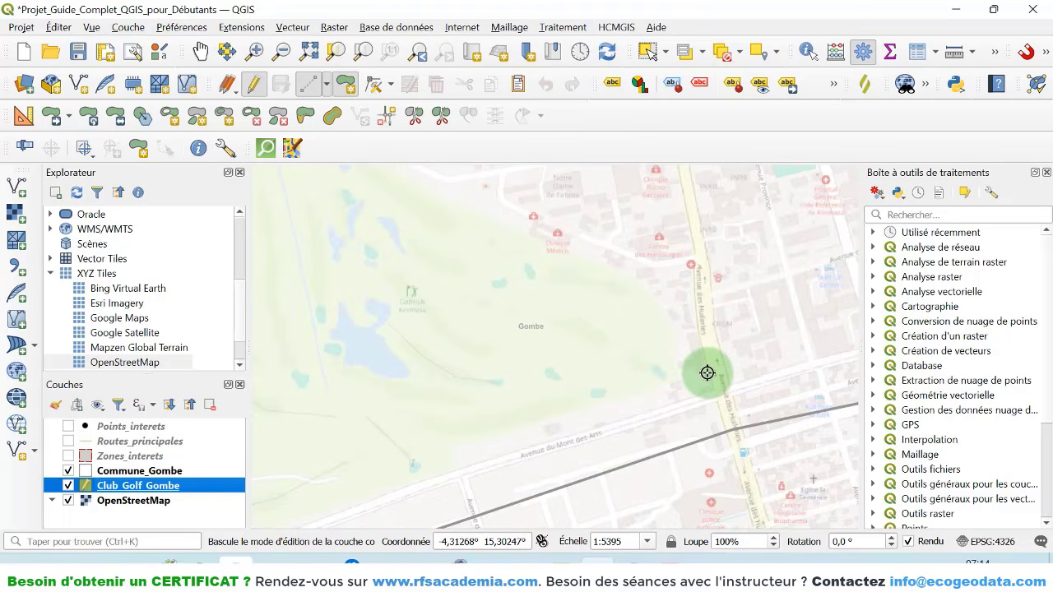
pyautogui.scroll(1, 706, 371)
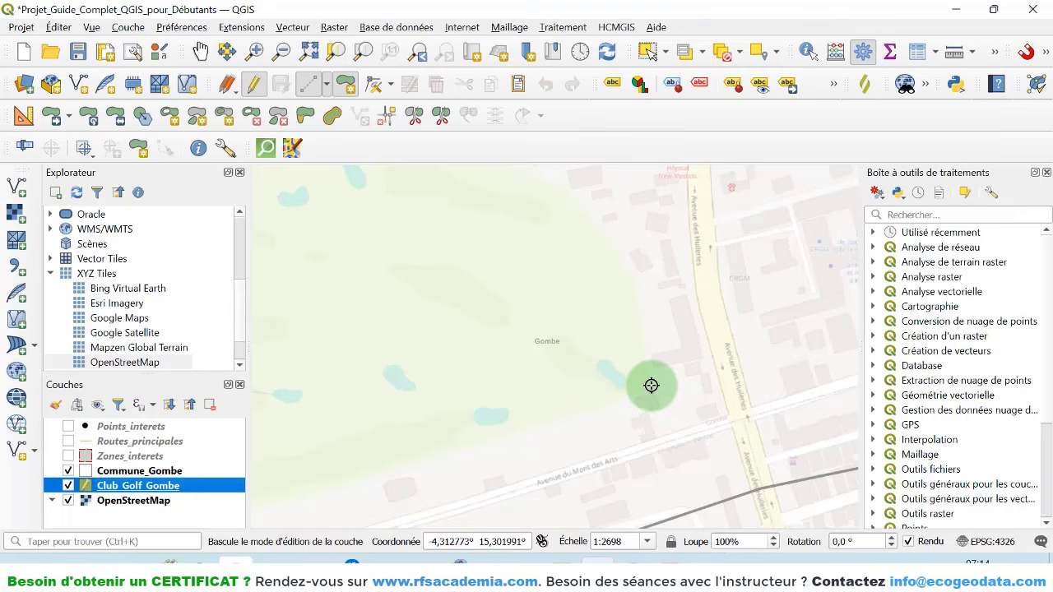
pyautogui.click(651, 385)
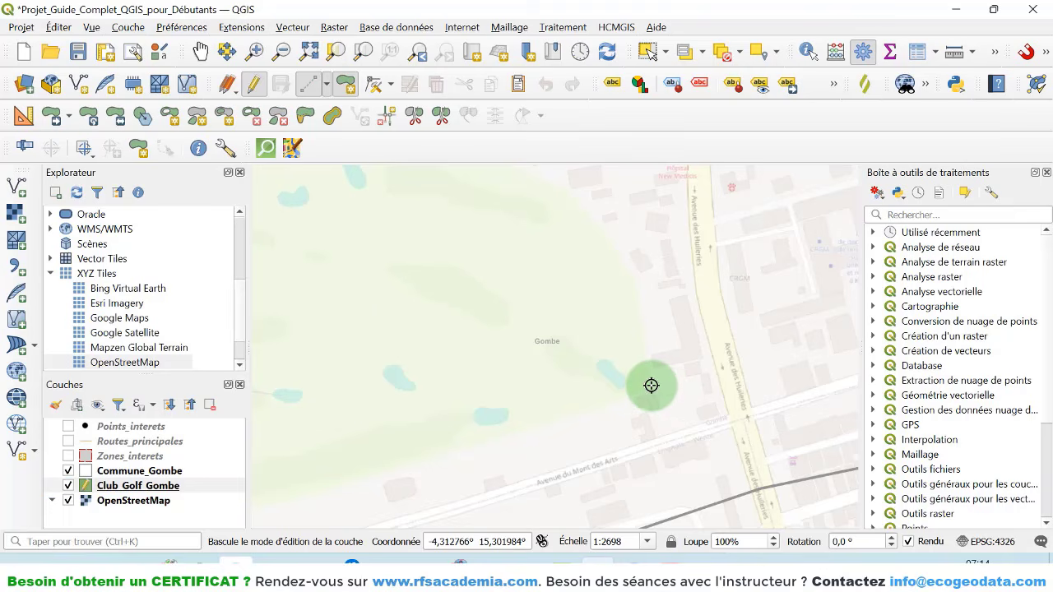
# - Trace the golf course's eastern boundary from the corner near Avenue des Huileries northwest past the clinic buildings
pyautogui.click(636, 279)
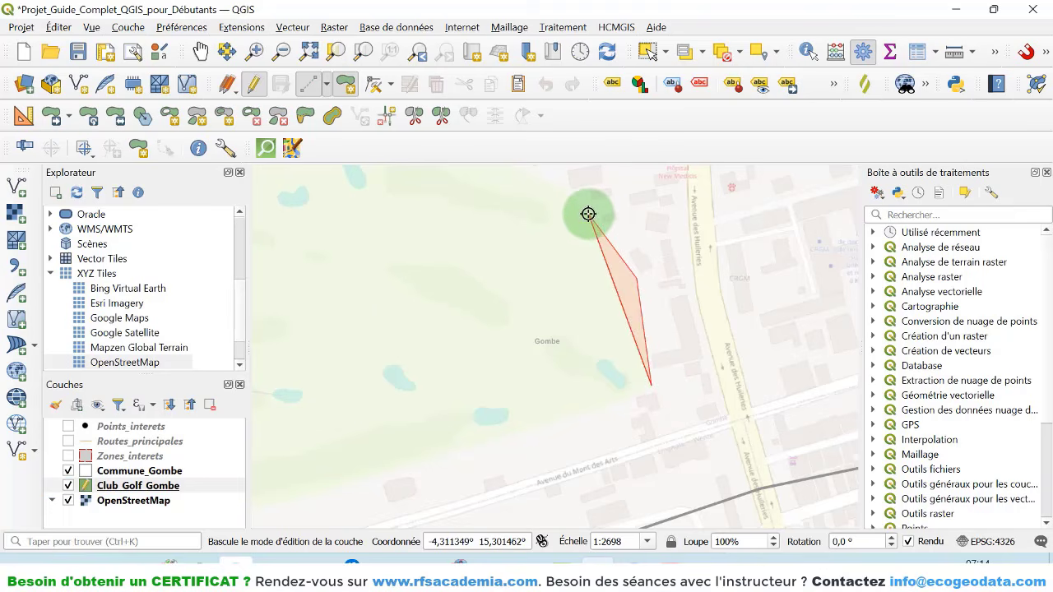
pyautogui.press('Up')
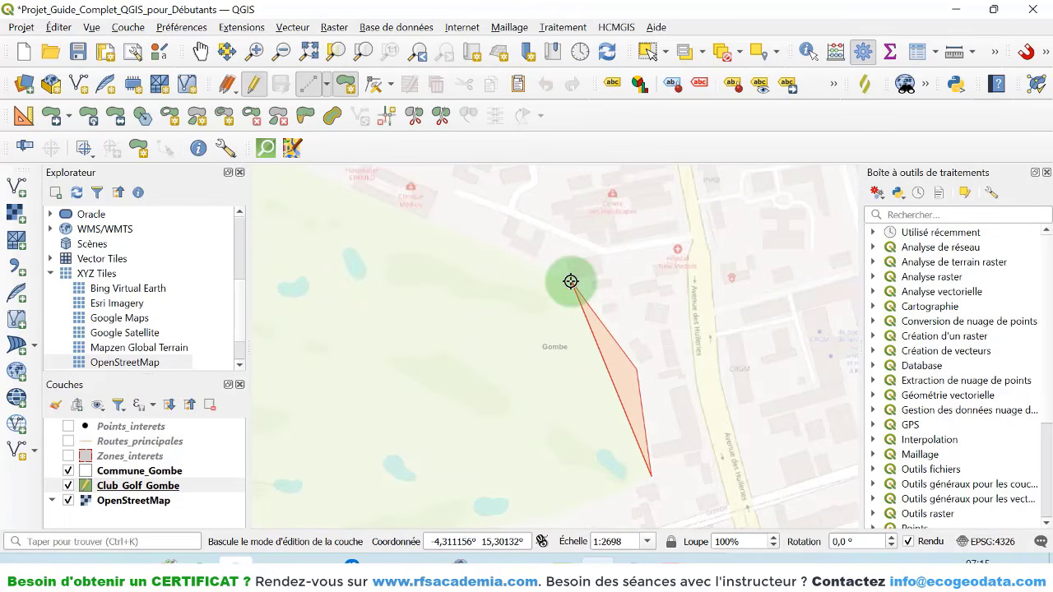
pyautogui.click(570, 281)
pyautogui.click(499, 250)
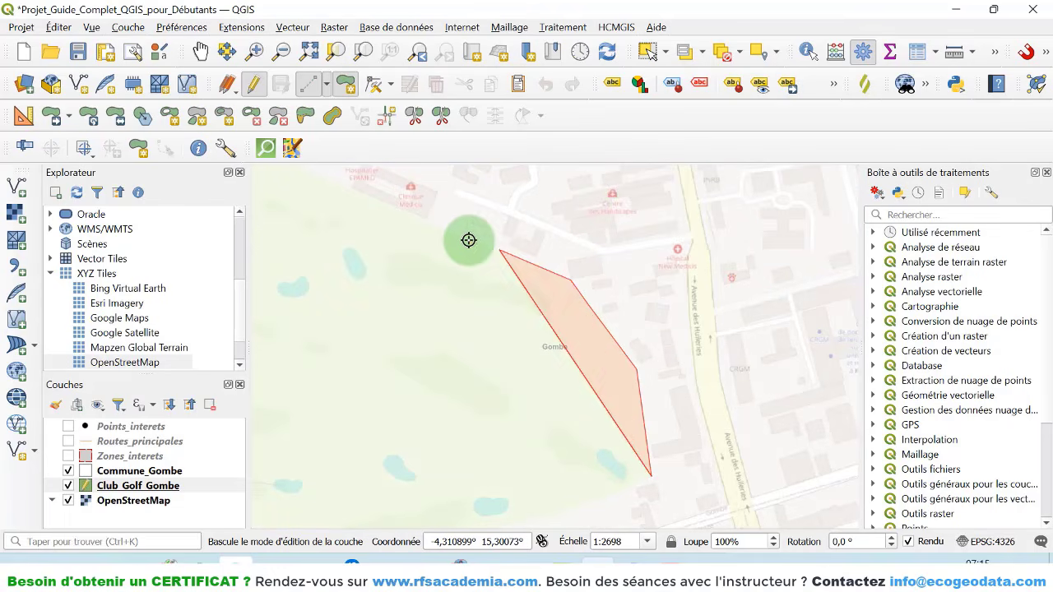
pyautogui.click(351, 191)
# - Continue the polygon northwest along the golf course's northeastern edge, past Avenue Tombalbaye, to the bend near the Ministère du Travail
pyautogui.press('Up')
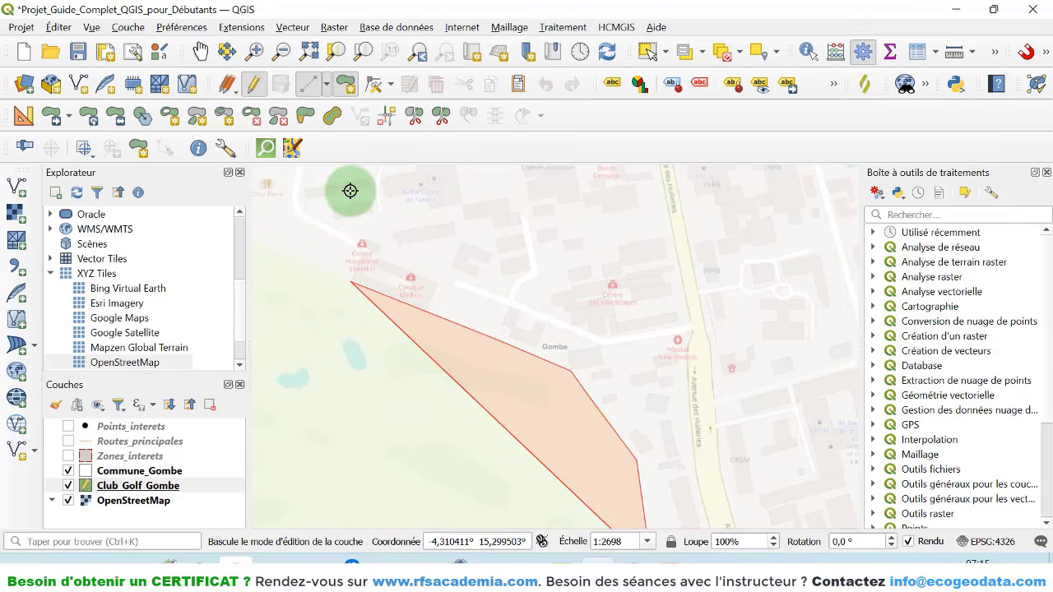
pyautogui.press('Left')
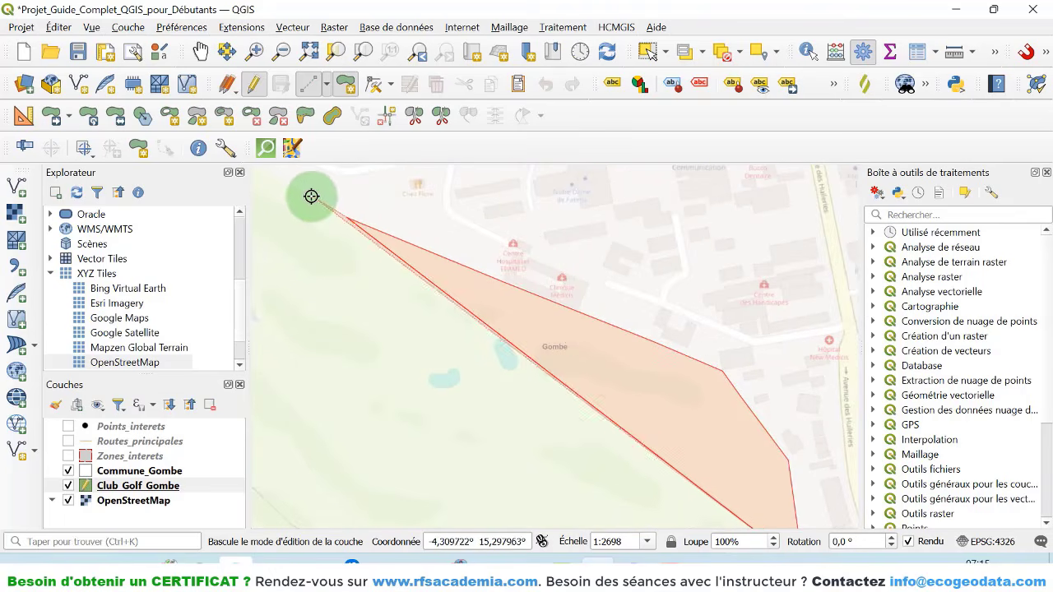
pyautogui.click(301, 191)
pyautogui.press('Up')
pyautogui.press('Left')
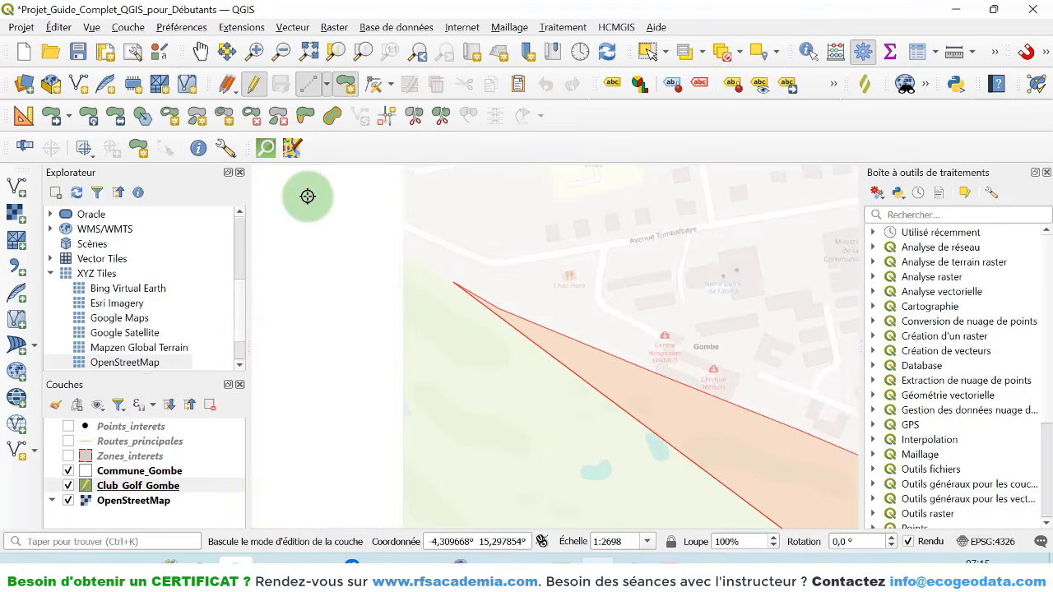
pyautogui.press('Left')
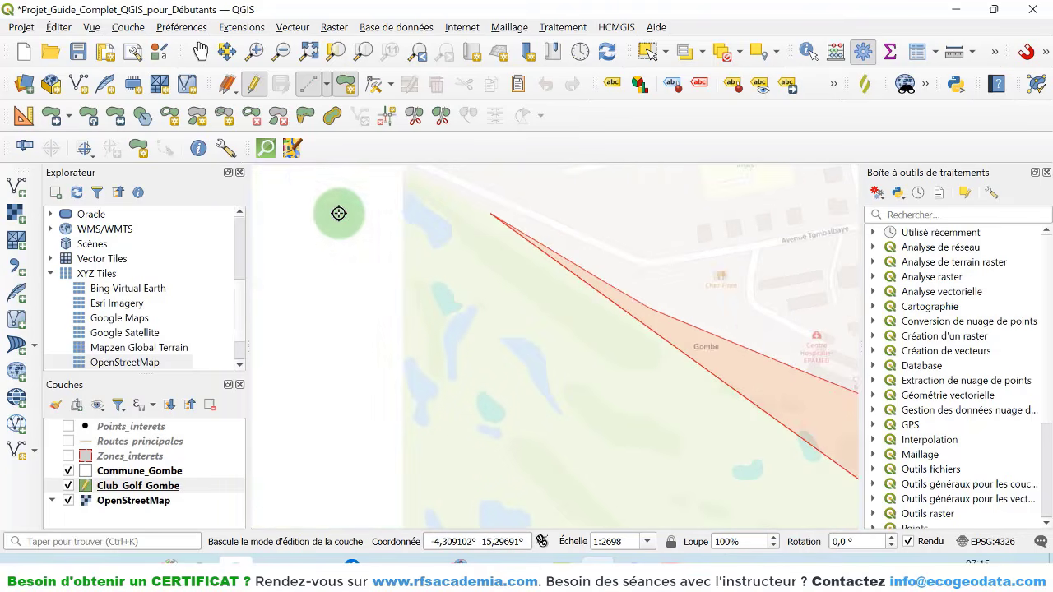
pyautogui.press('Up')
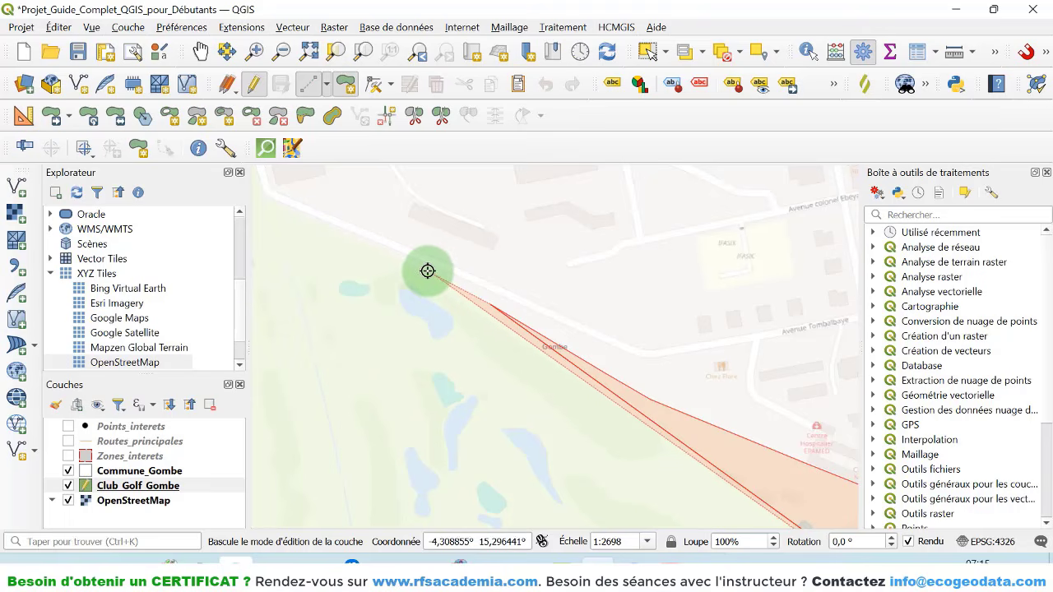
pyautogui.click(414, 266)
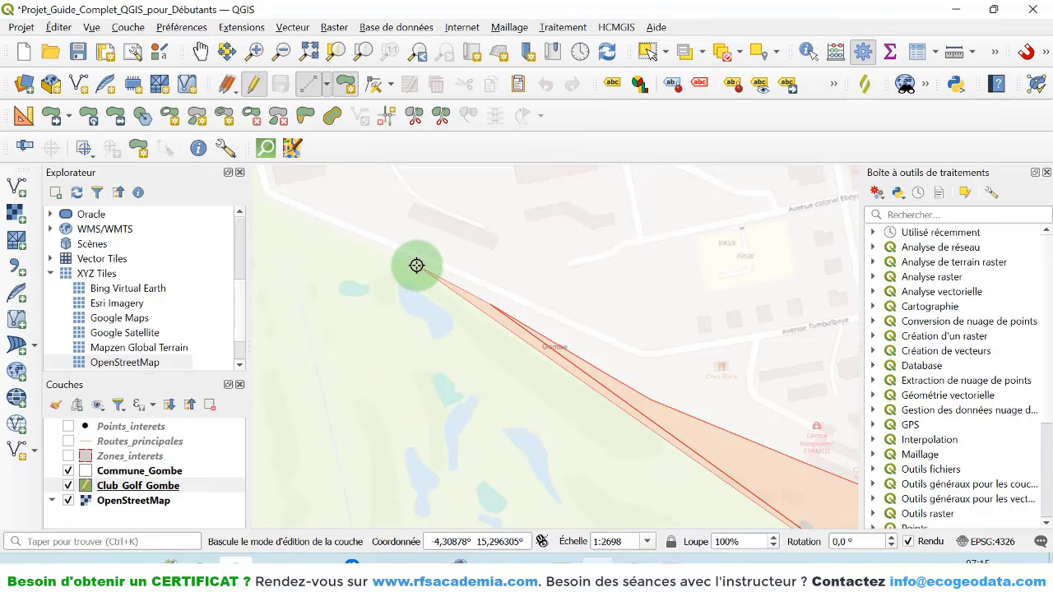
pyautogui.click(267, 199)
# - Extend the polygon north to Boulevard du 30 Juin, then trace the golf course's edge southwest along the boulevard
pyautogui.press('Left')
pyautogui.press('Up')
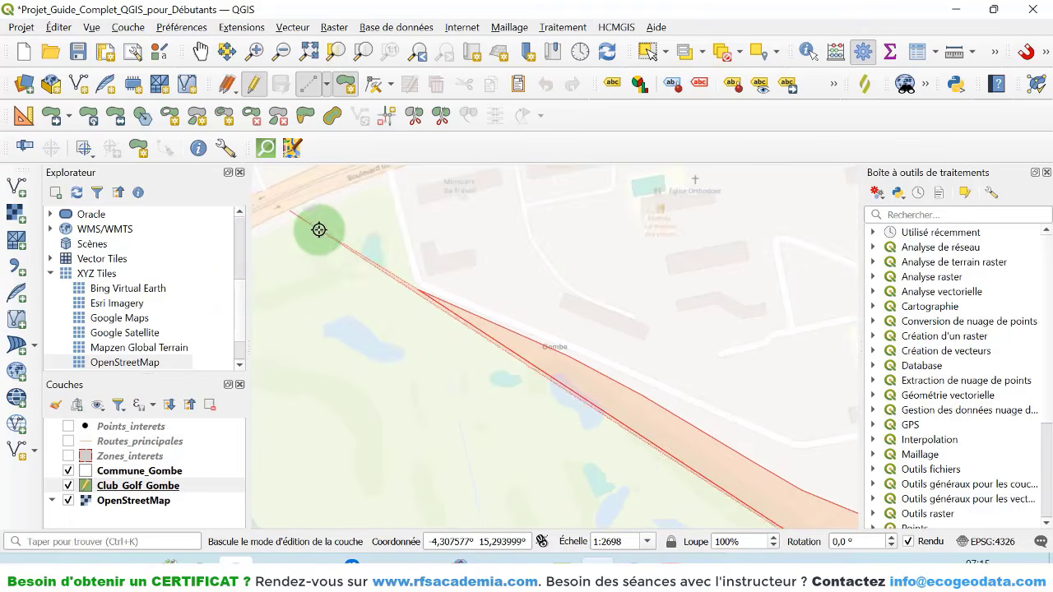
pyautogui.click(386, 174)
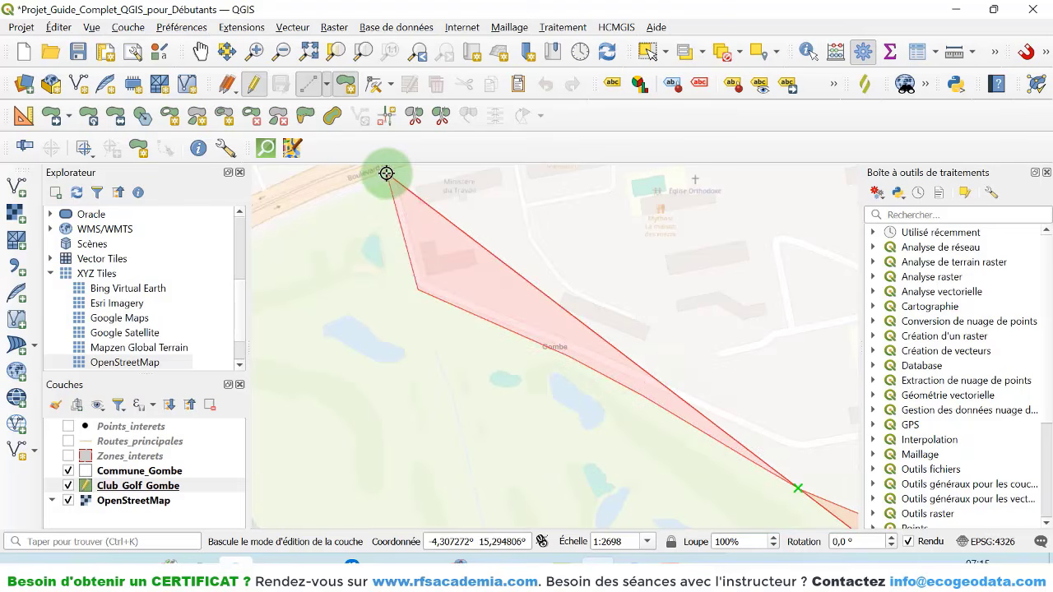
pyautogui.press('Left')
pyautogui.press('Left')
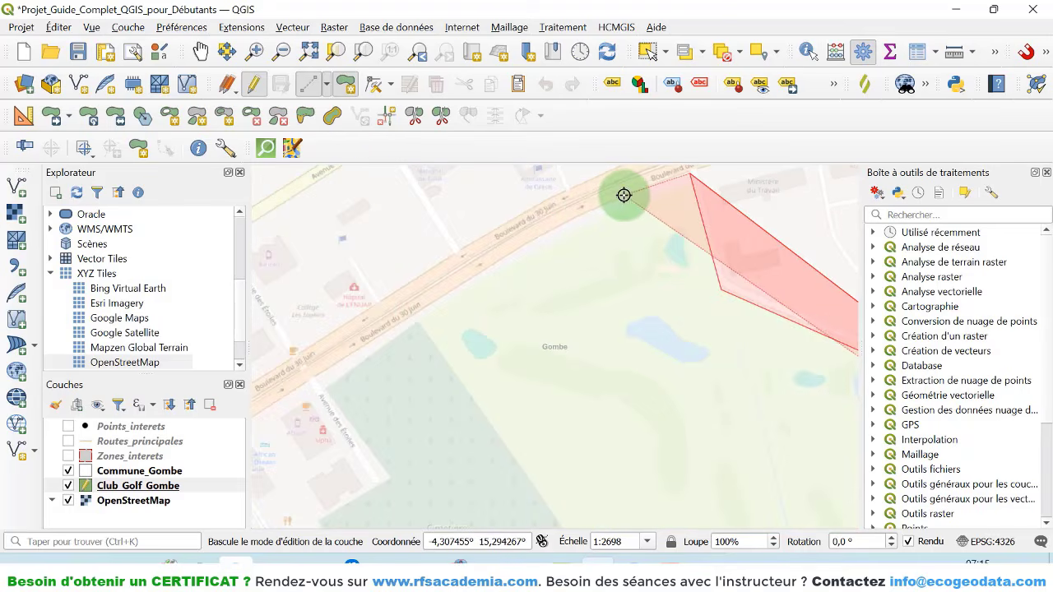
pyautogui.click(624, 193)
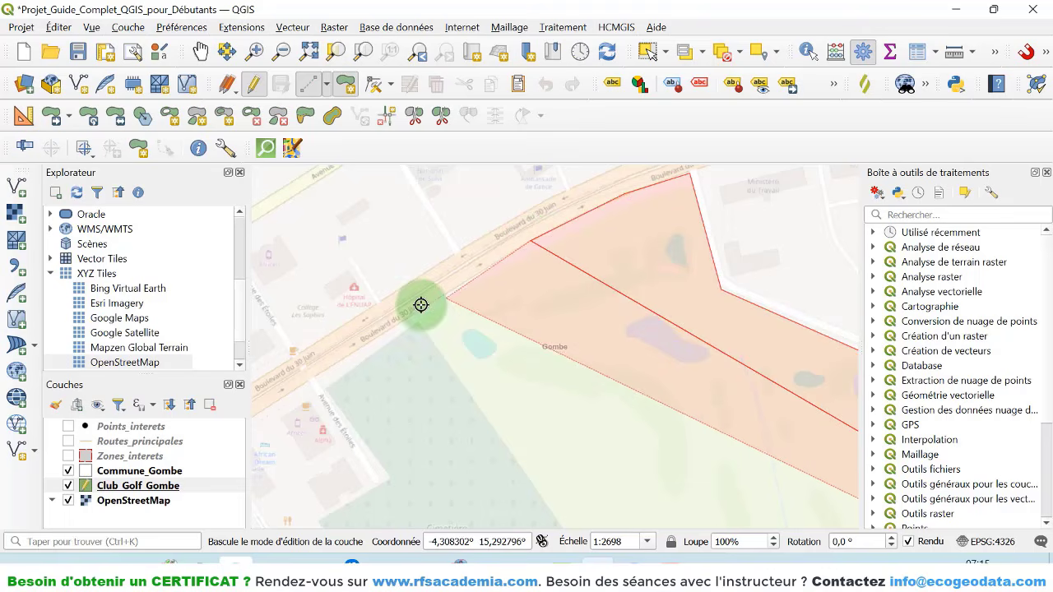
pyautogui.click(392, 324)
pyautogui.press('Left')
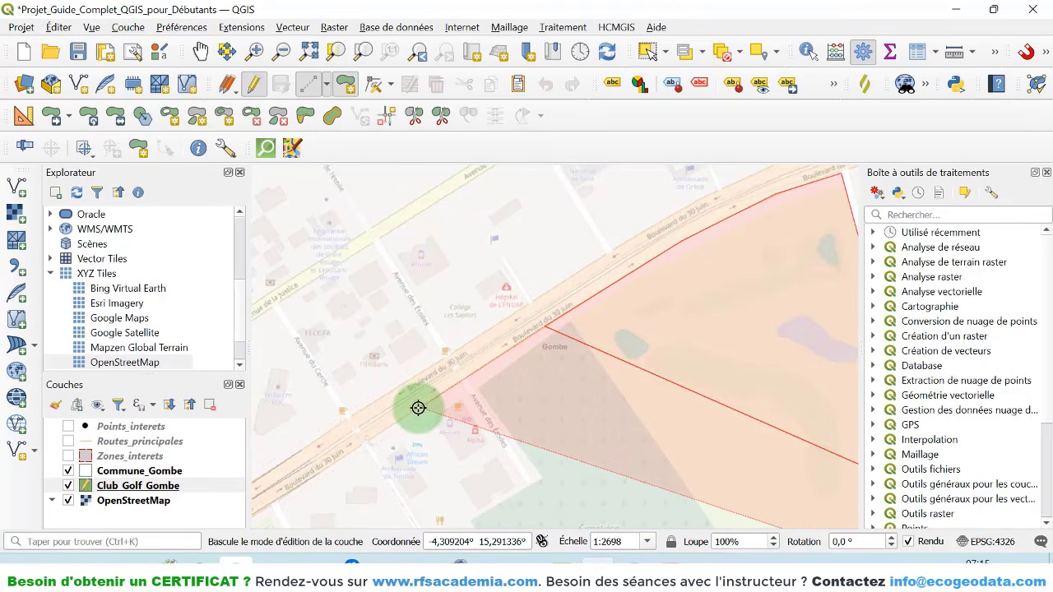
pyautogui.click(416, 408)
pyautogui.press('Down')
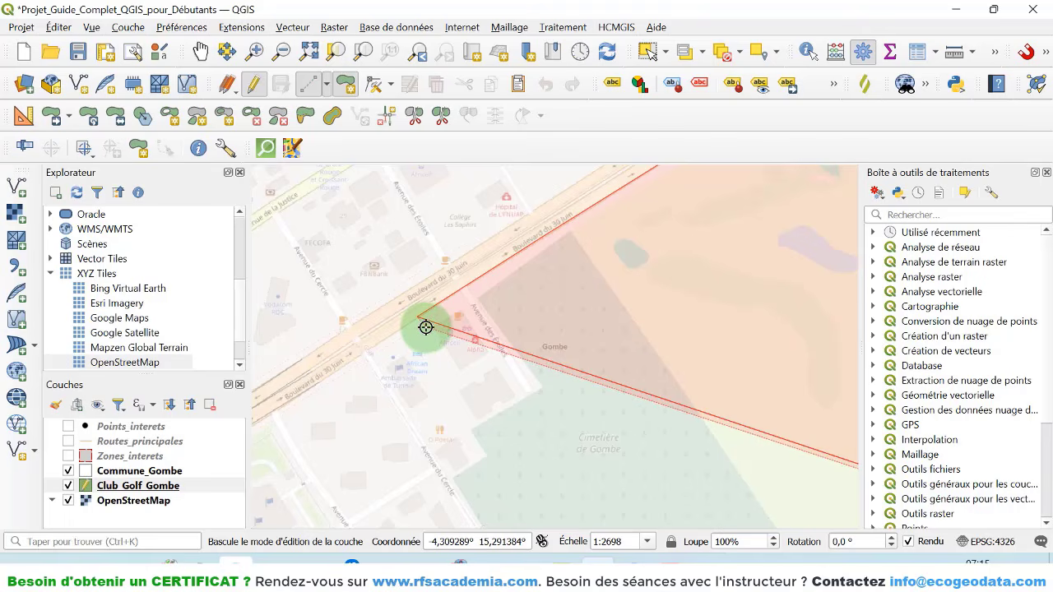
pyautogui.click(430, 326)
pyautogui.press('BackSpace')
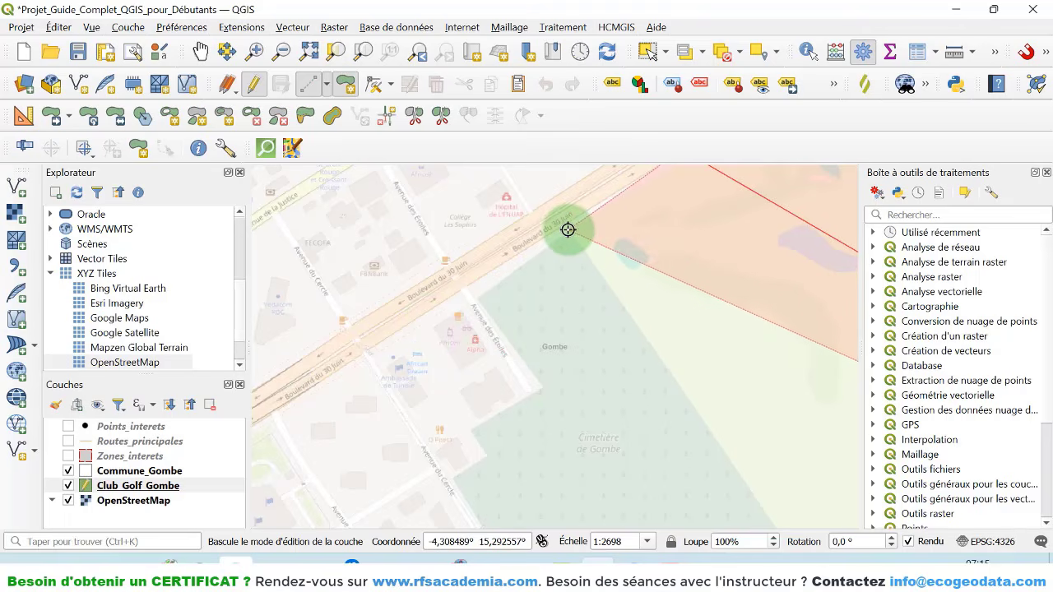
# - Place the corner where the golf course meets the Cimetière de Gombe at the boulevard, and trace the cemetery's eastern and southeastern edges
pyautogui.click(568, 230)
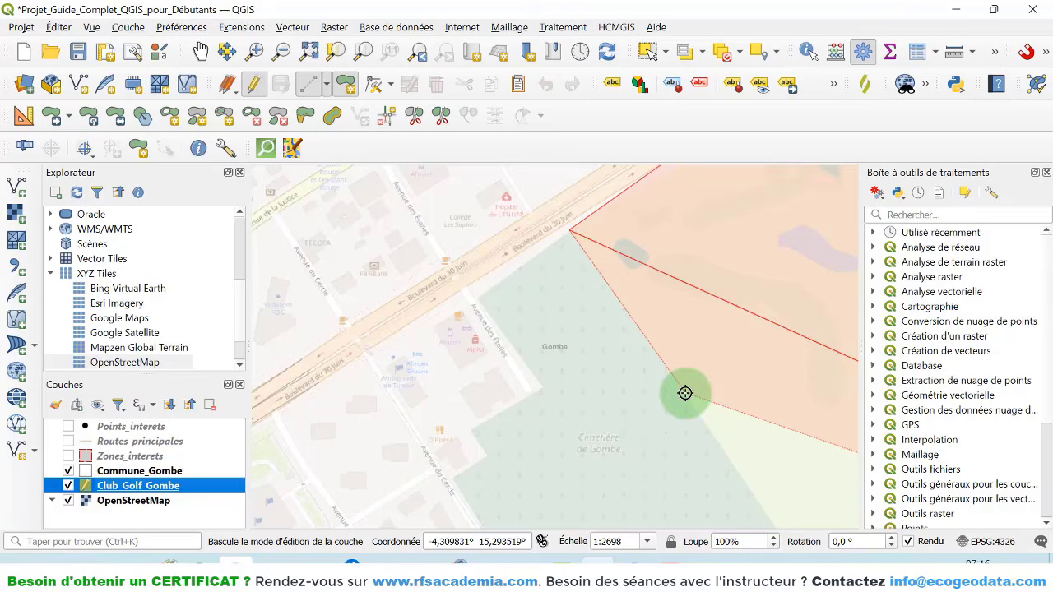
pyautogui.click(685, 393)
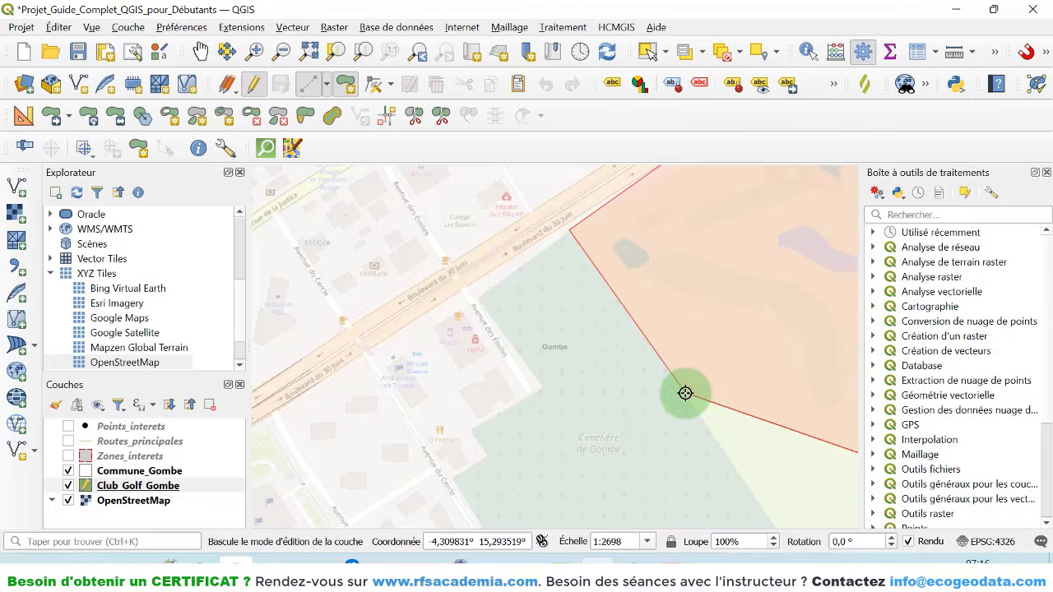
pyautogui.press('Down')
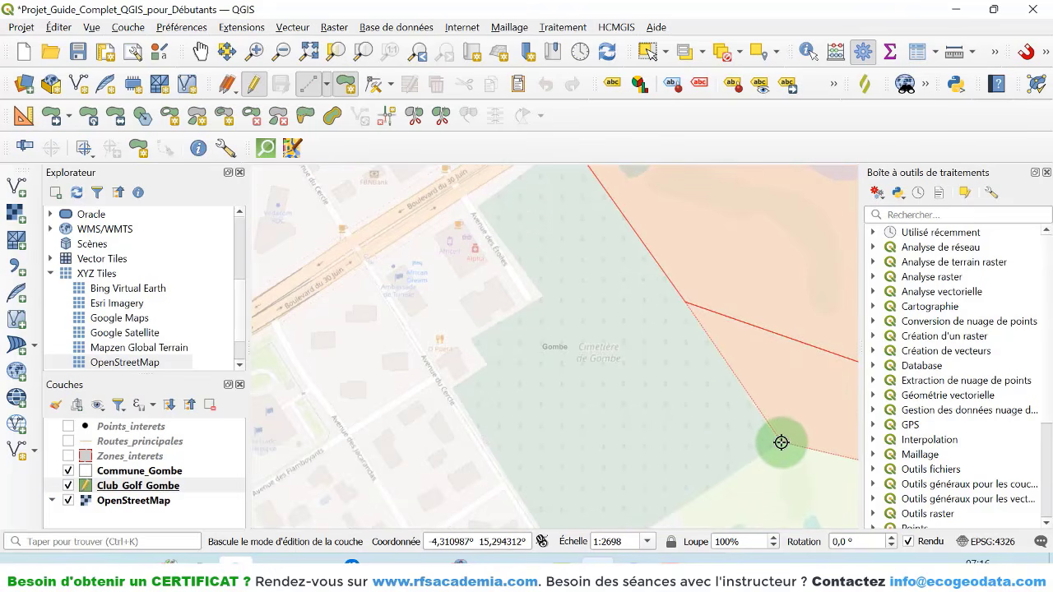
pyautogui.press('Down')
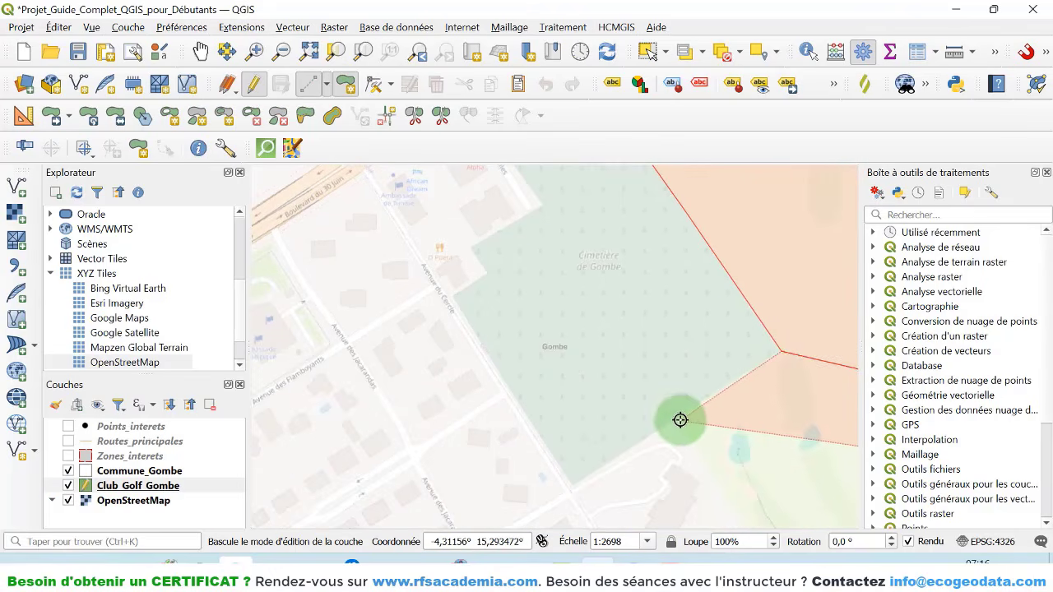
pyautogui.click(677, 418)
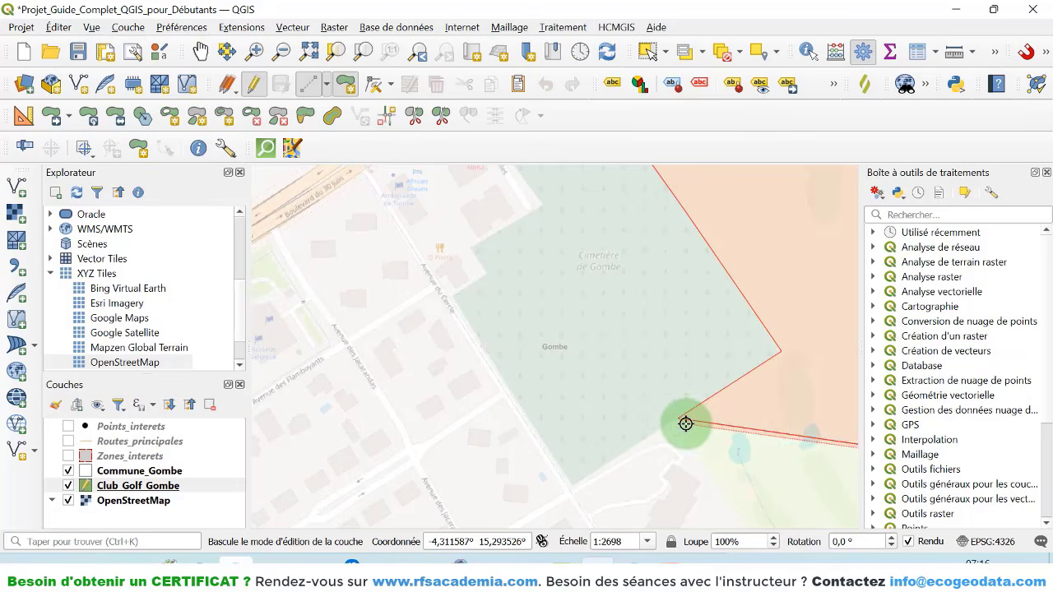
# - Trace the golf course's remaining southern boundary along Avenue du Mont des Arts and complete the Club_Golf_Gombe polygon
pyautogui.press('Down')
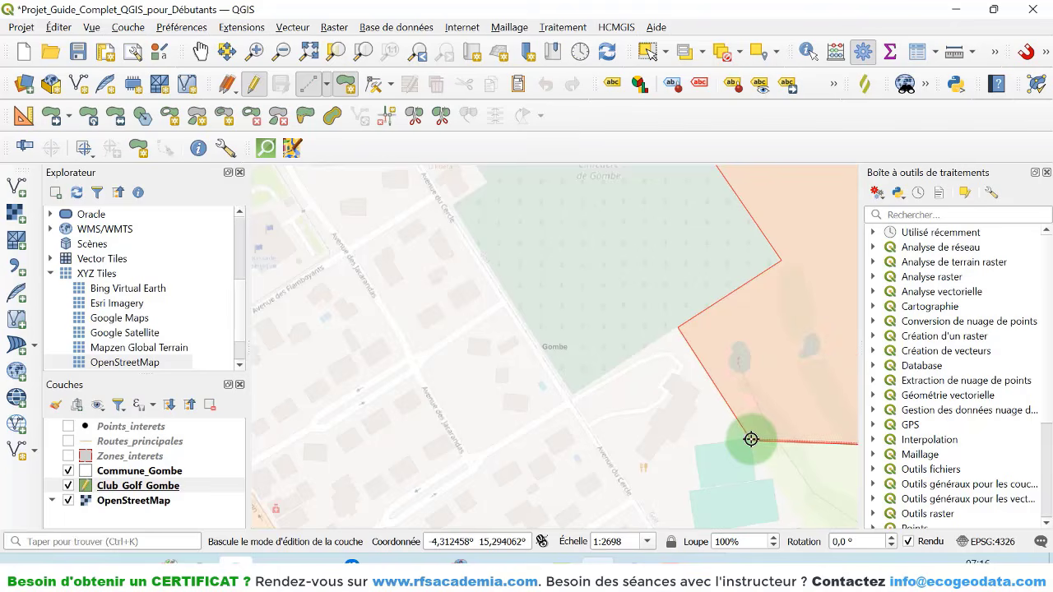
pyautogui.press('Down')
pyautogui.press('Right')
pyautogui.press('Right')
pyautogui.press('Down')
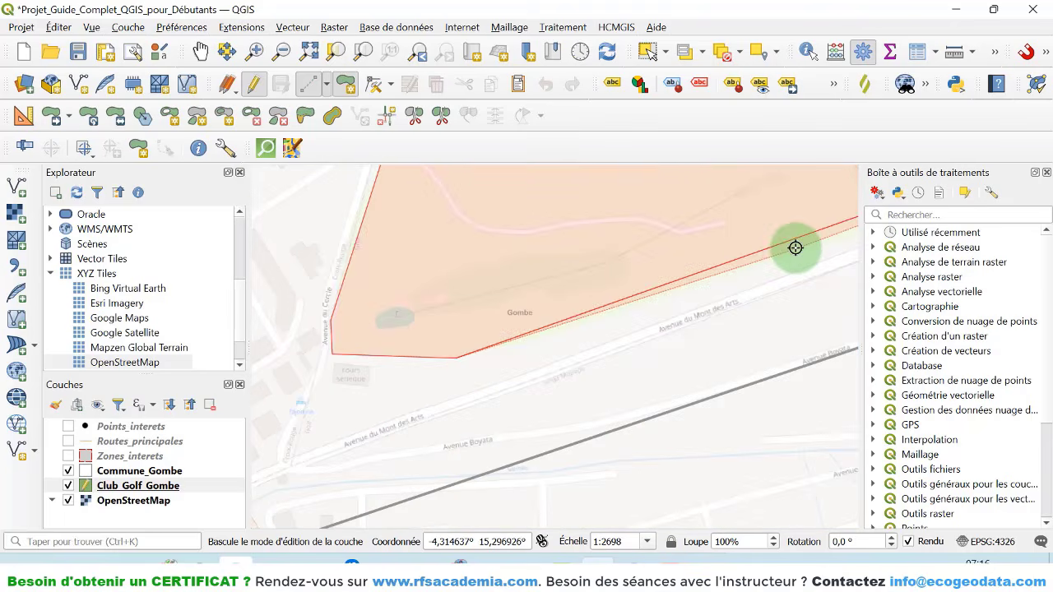
pyautogui.click(795, 248)
pyautogui.scroll(-3, 795, 247)
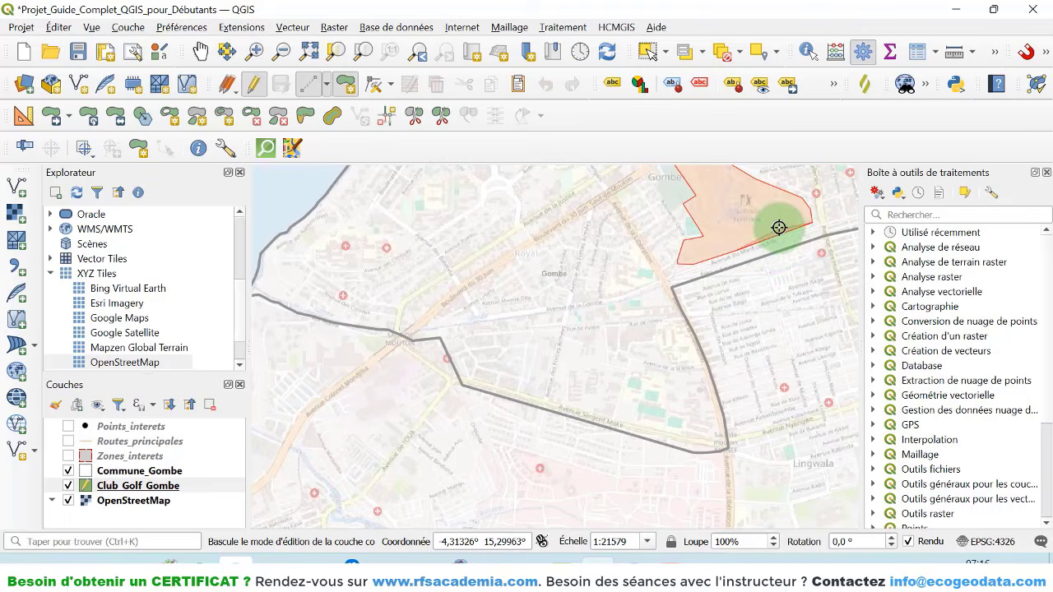
pyautogui.scroll(2, 778, 228)
pyautogui.scroll(1, 779, 227)
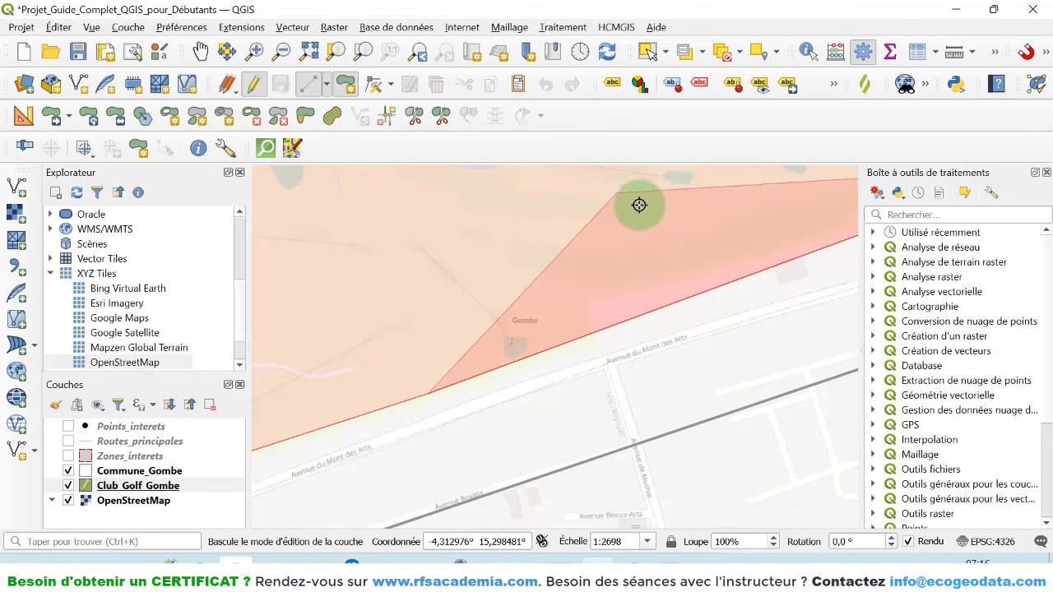
pyautogui.rightClick(691, 261)
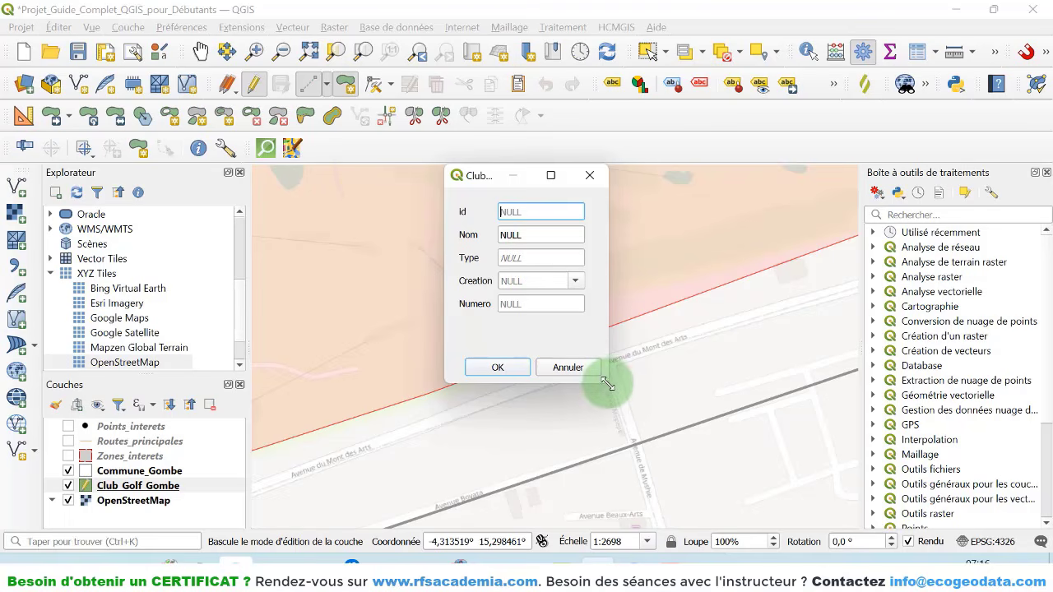
# - Fill in the new polygon's attributes with Id 01, Nom "Club de Golf" and Type "Sport"
pyautogui.moveTo(607, 380); pyautogui.dragTo(744, 451)
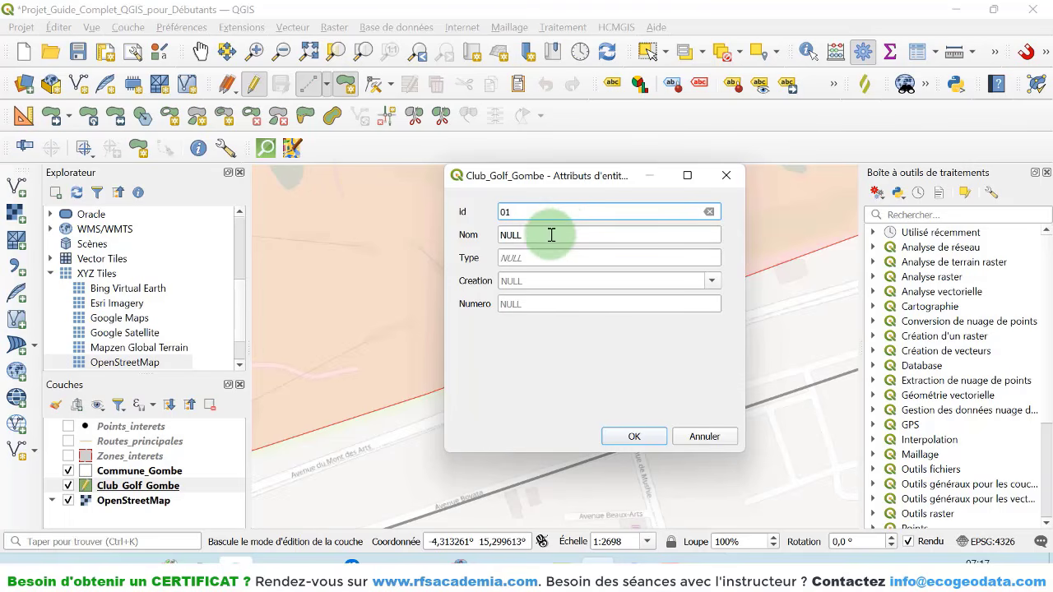
pyautogui.click(551, 235)
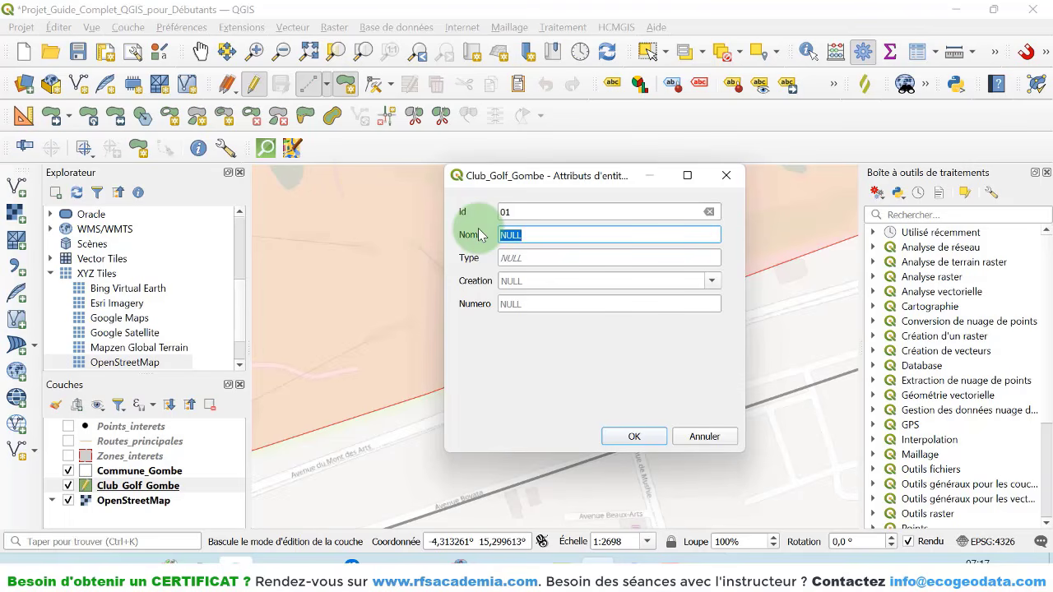
pyautogui.write('Club de Golf')
pyautogui.click(516, 258)
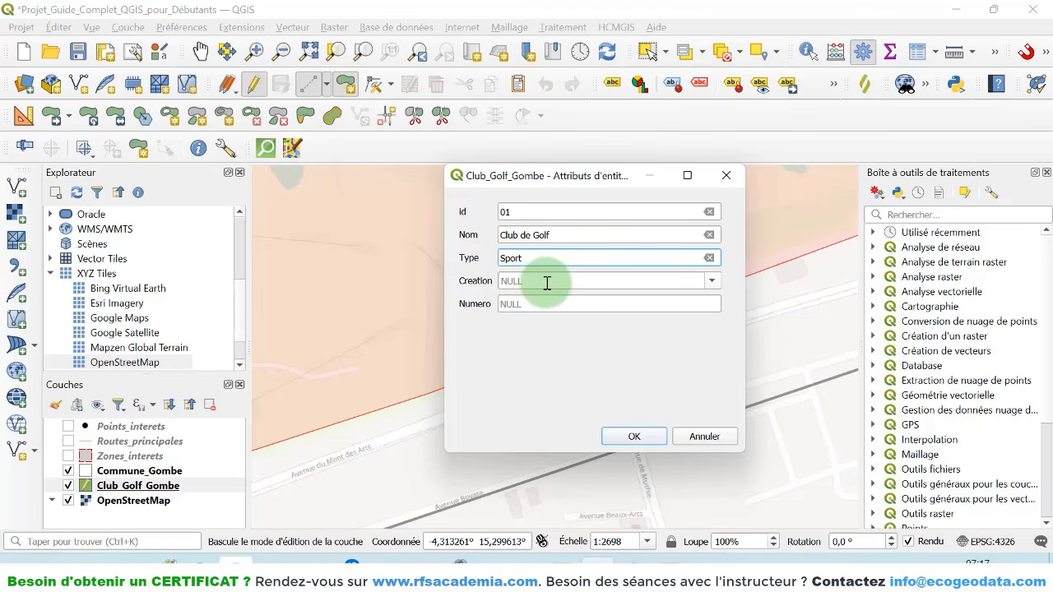
# - Set the polygon's Creation date to 1980-01-05 and Numero to 125, and confirm the attributes
pyautogui.click(543, 282)
pyautogui.click(712, 281)
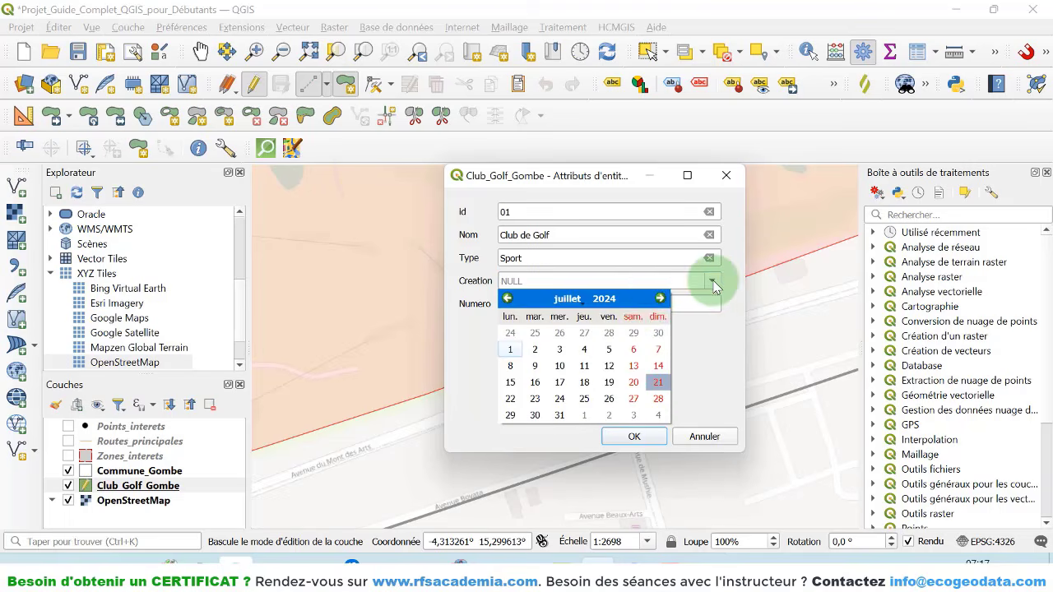
pyautogui.click(507, 299)
pyautogui.click(507, 299)
pyautogui.click(507, 299)
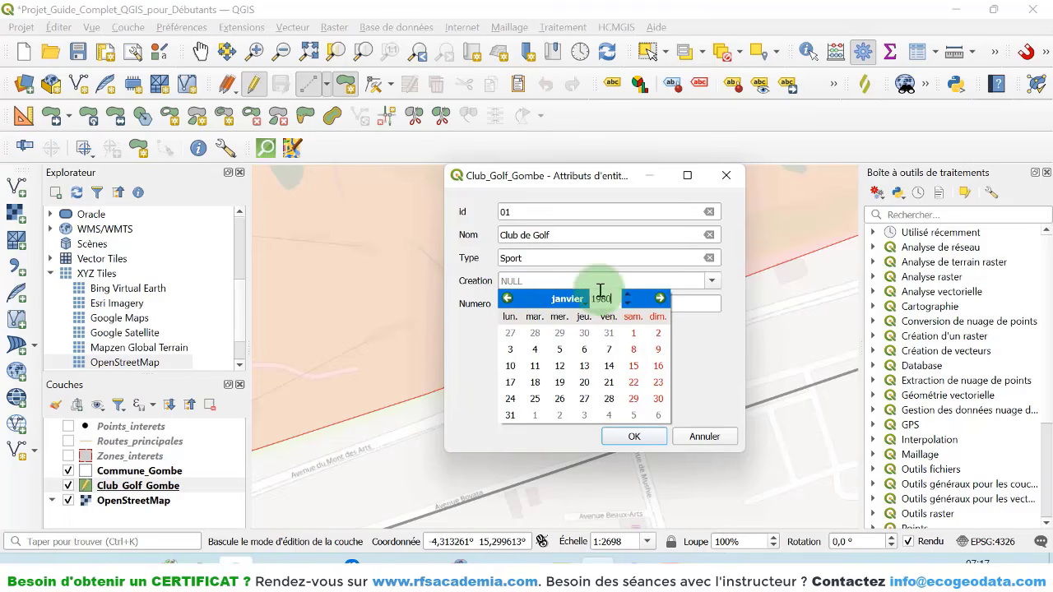
pyautogui.click(559, 351)
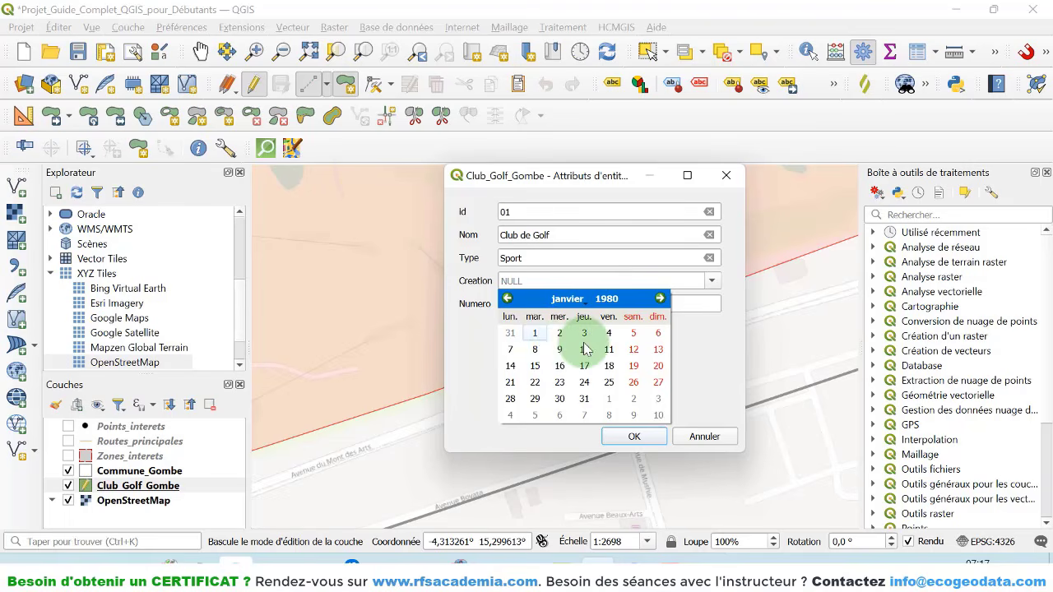
pyautogui.click(634, 333)
pyautogui.click(516, 305)
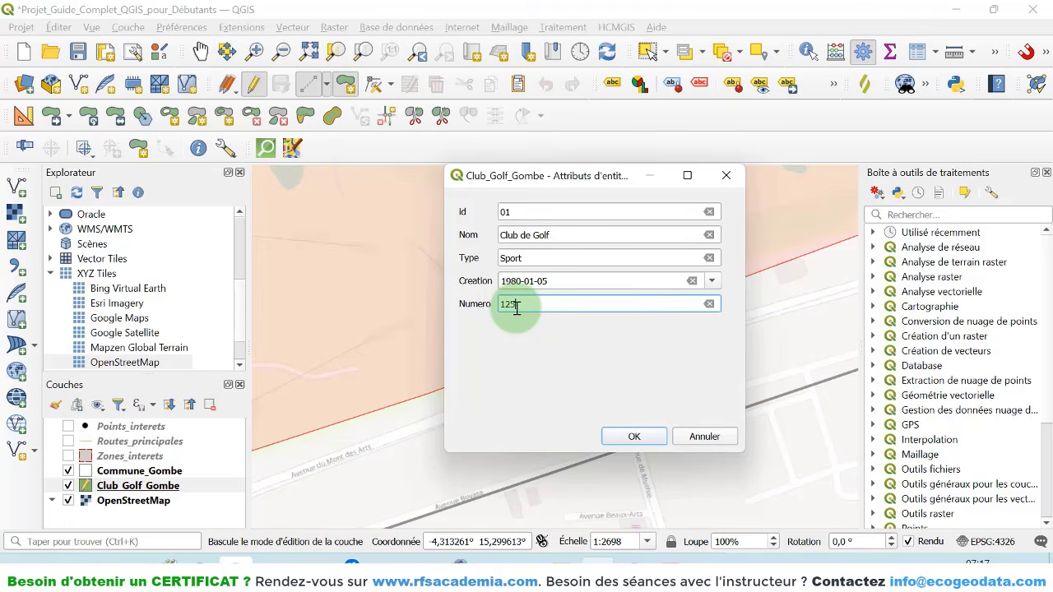
pyautogui.write('125')
pyautogui.click(632, 436)
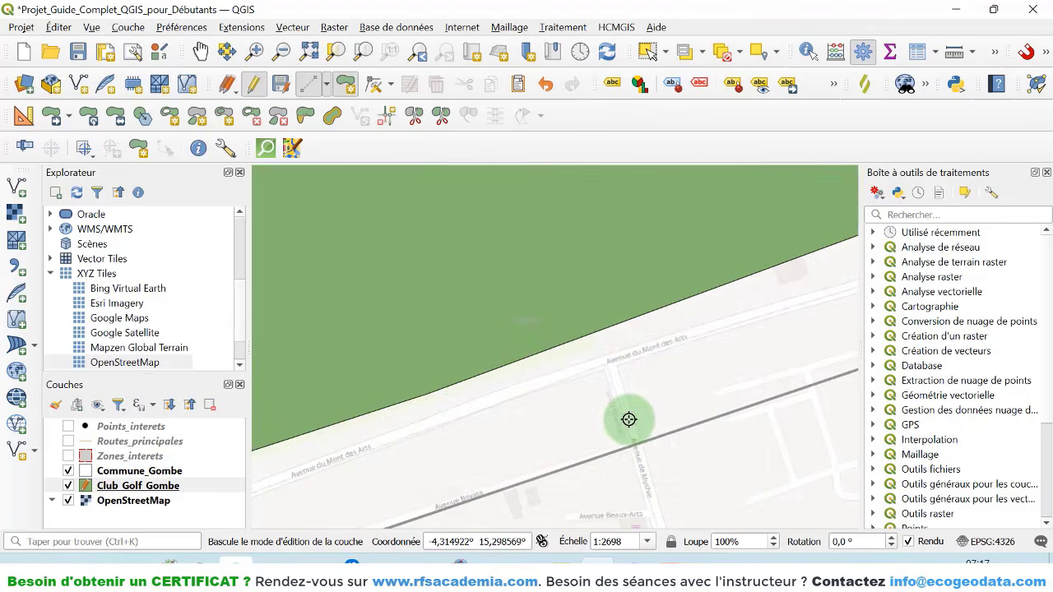
# - Save the edits of the Club_Golf_Gombe layer and end its editing mode
pyautogui.scroll(-3, 629, 419)
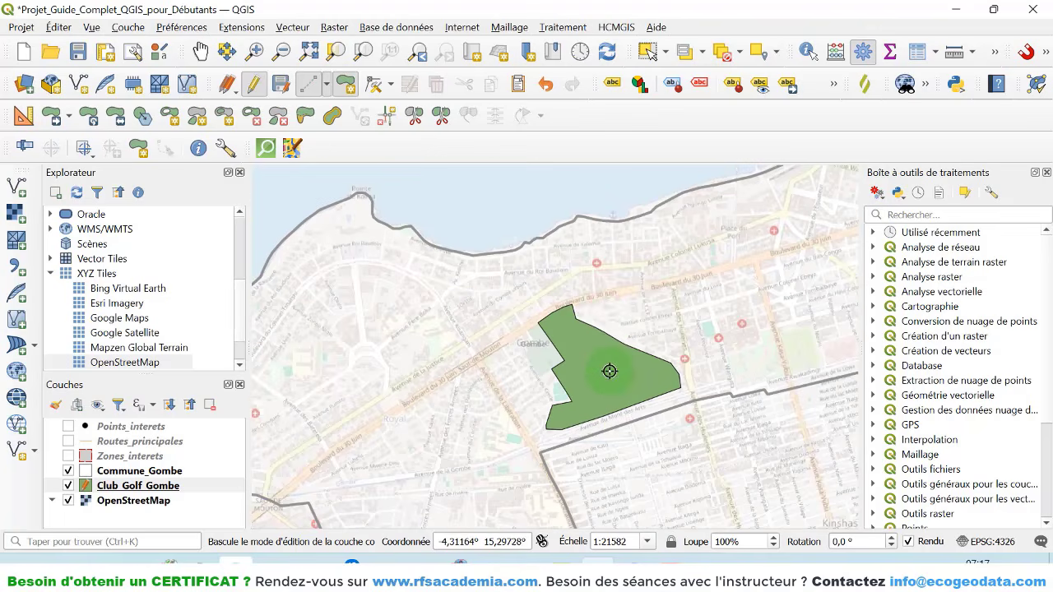
pyautogui.scroll(1, 684, 366)
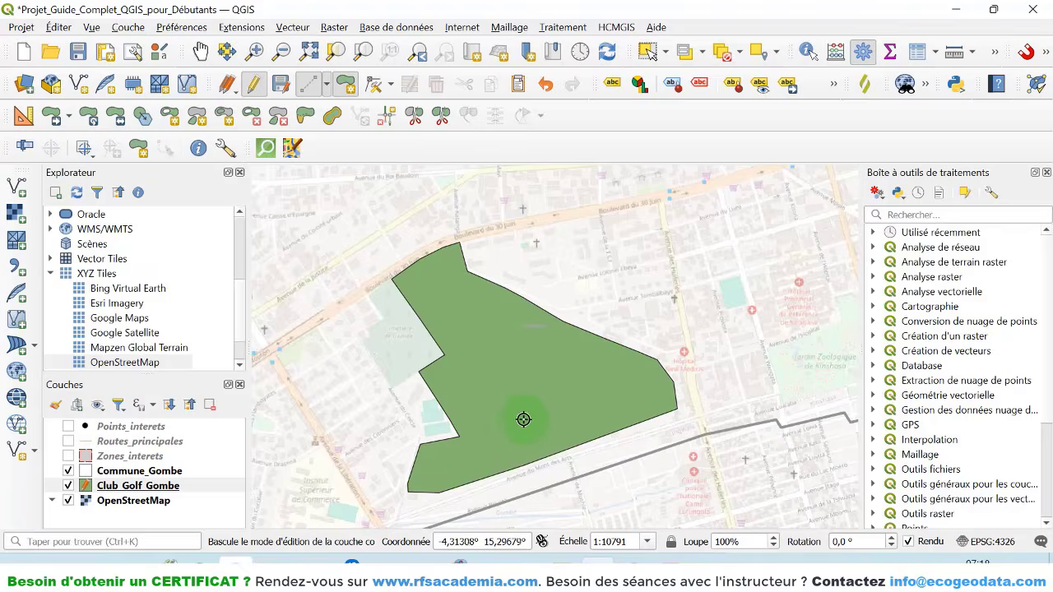
pyautogui.scroll(2, 524, 417)
pyautogui.click(138, 485)
pyautogui.rightClick(138, 485)
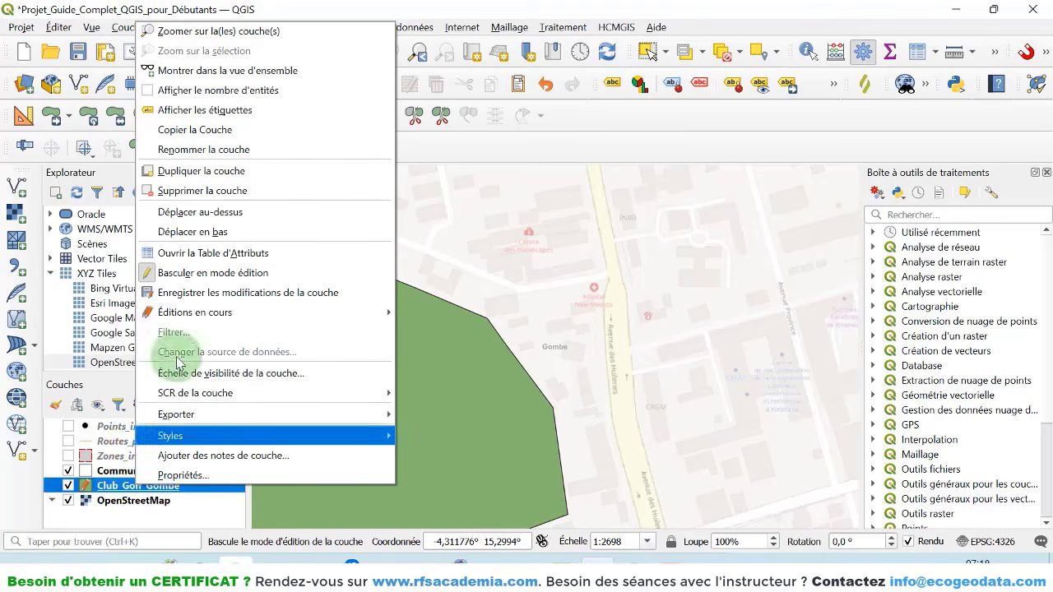
pyautogui.click(211, 299)
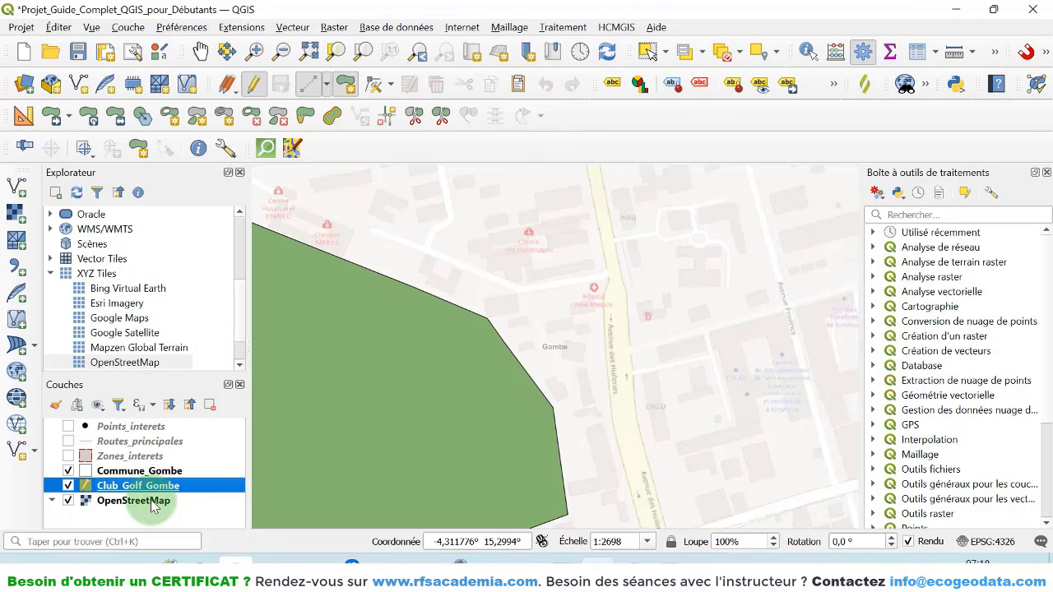
pyautogui.rightClick(155, 486)
pyautogui.click(201, 293)
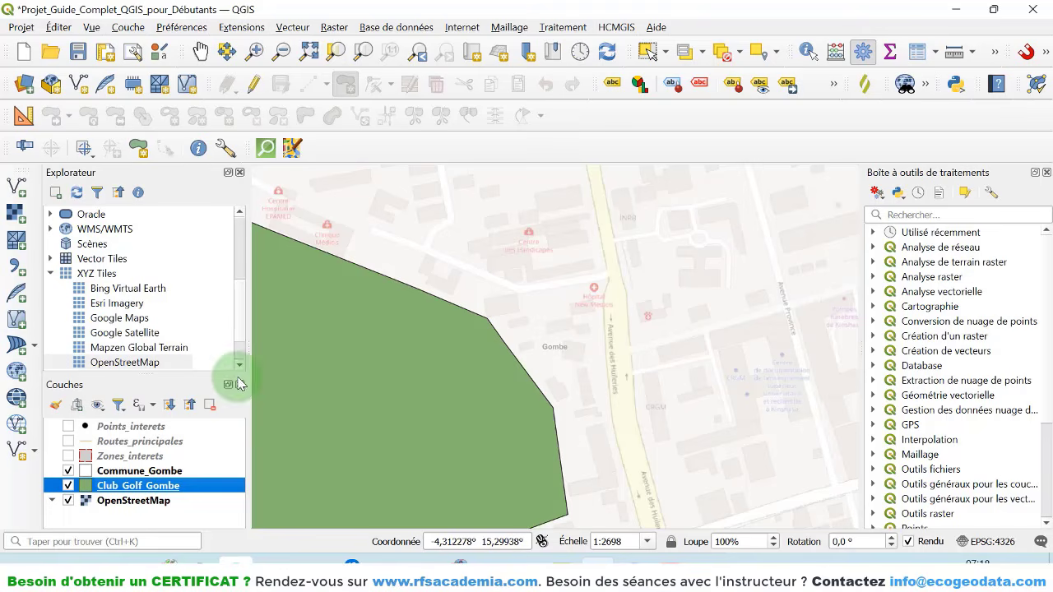
# - Start a new Shapefile layer and set its file to Hopital.shp in the Vecteurs folder
pyautogui.click(127, 27)
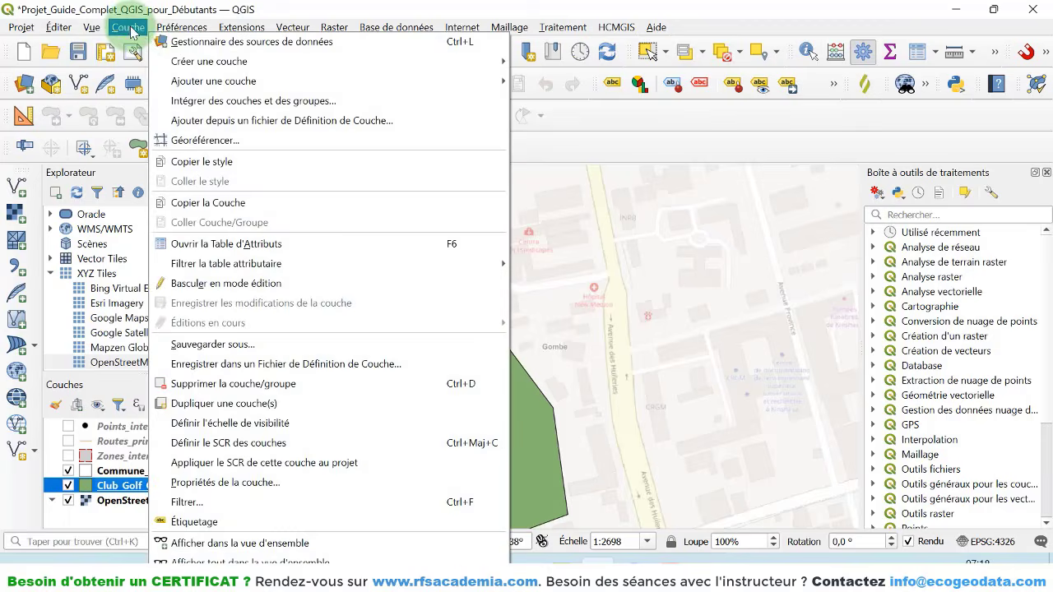
pyautogui.moveTo(197, 61)
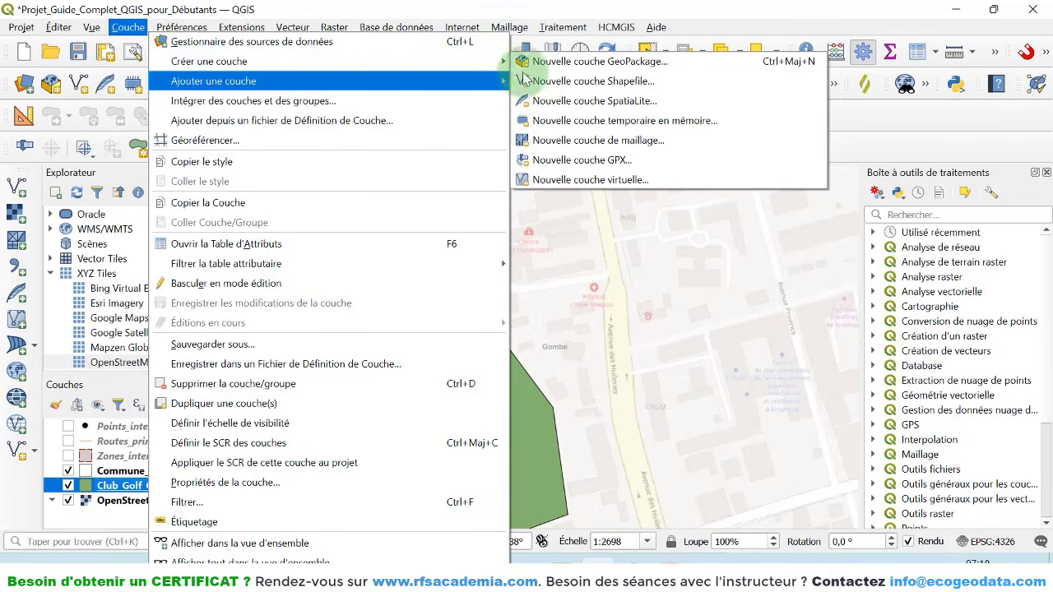
pyautogui.click(565, 82)
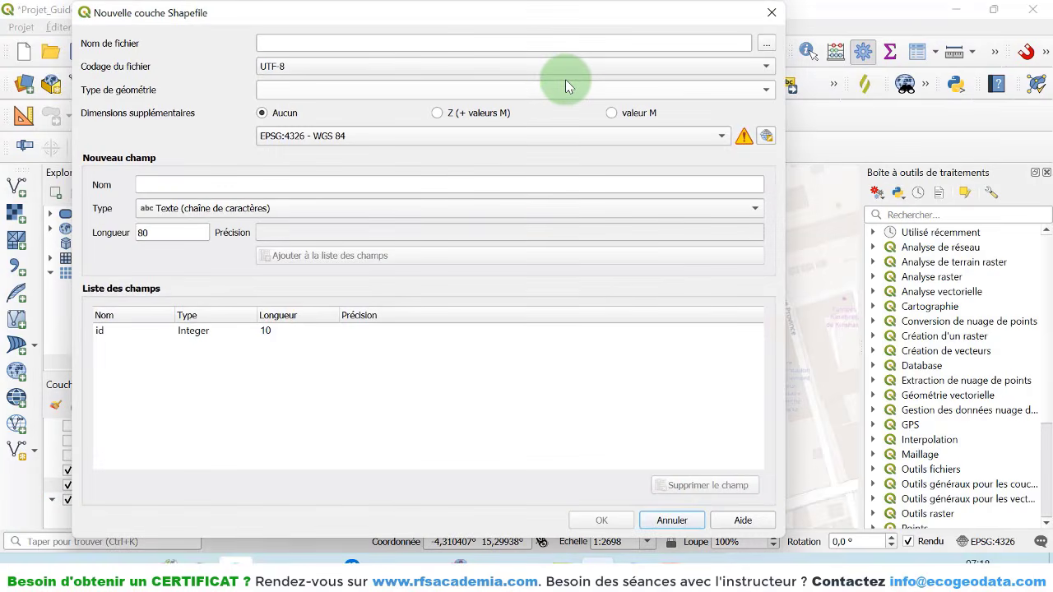
pyautogui.click(768, 47)
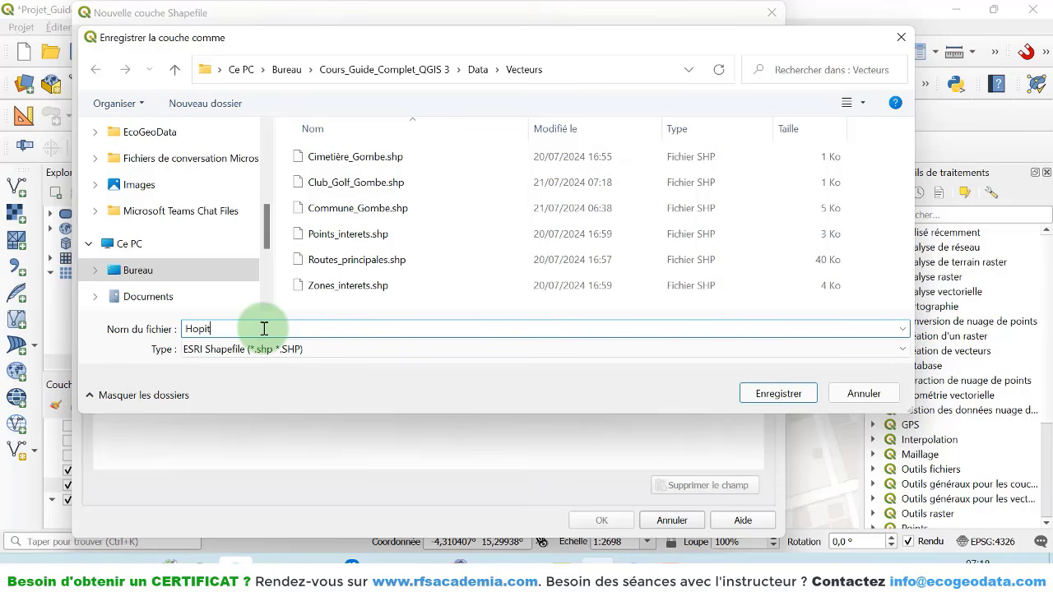
pyautogui.click(780, 393)
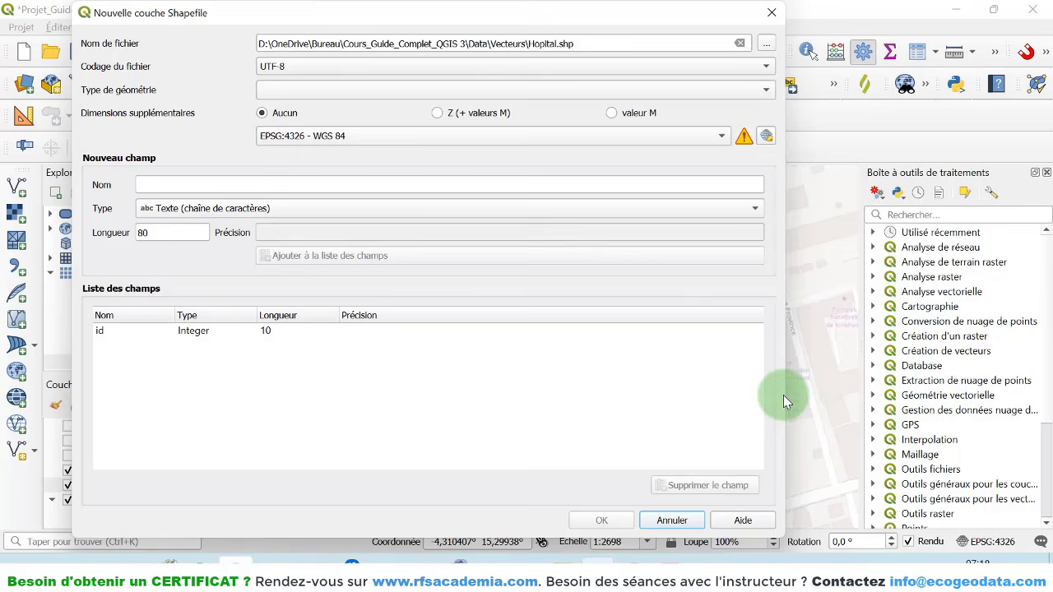
# - Set the new layer's geometry type to Point and its coordinate system to ESRI:103203 - RGRDC_2005_Congo_TM_Zone_16
pyautogui.click(319, 90)
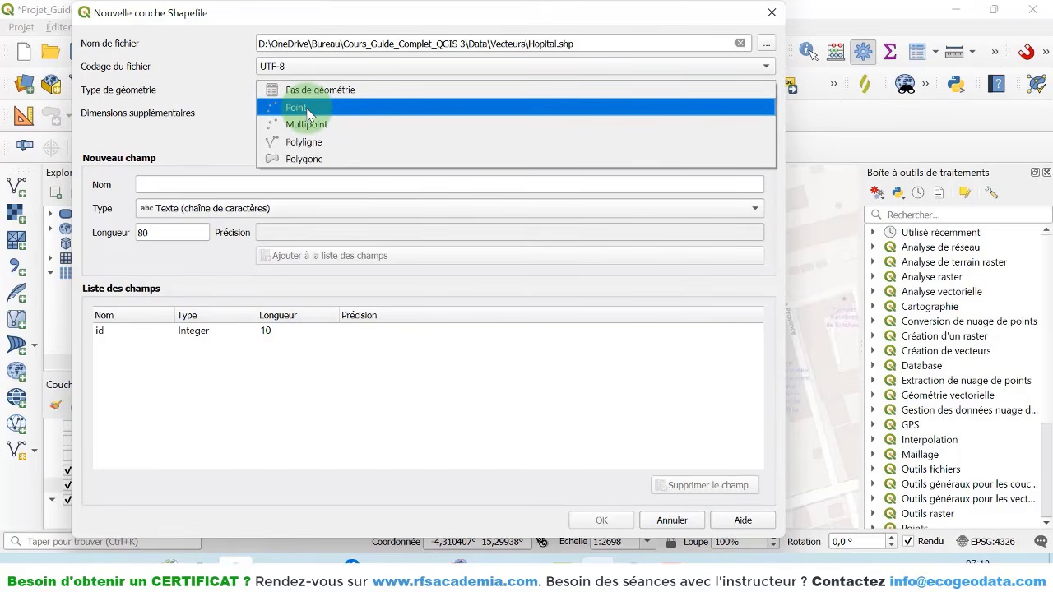
pyautogui.click(309, 110)
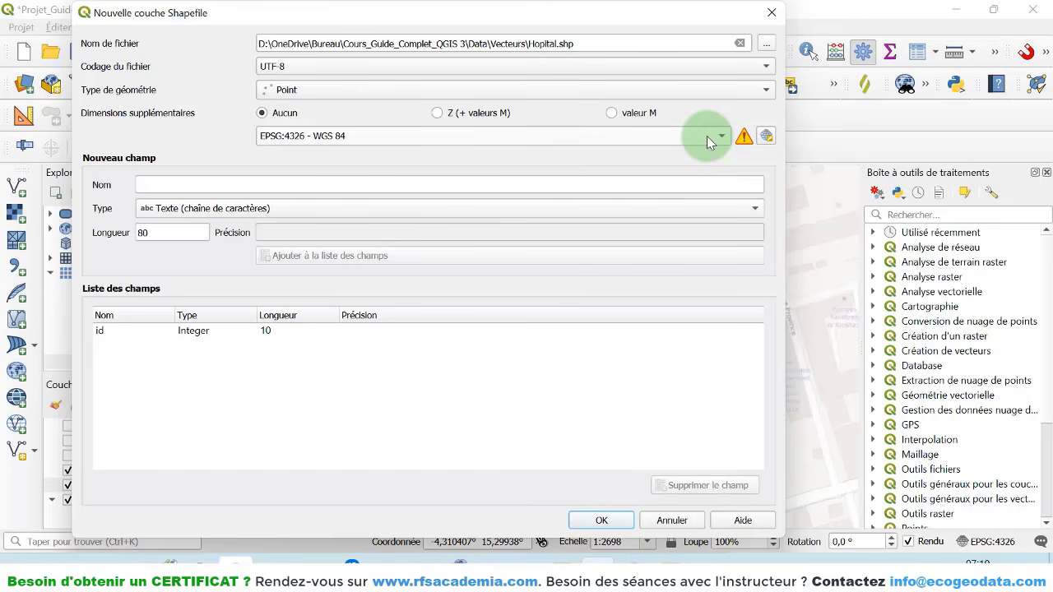
pyautogui.moveTo(706, 136)
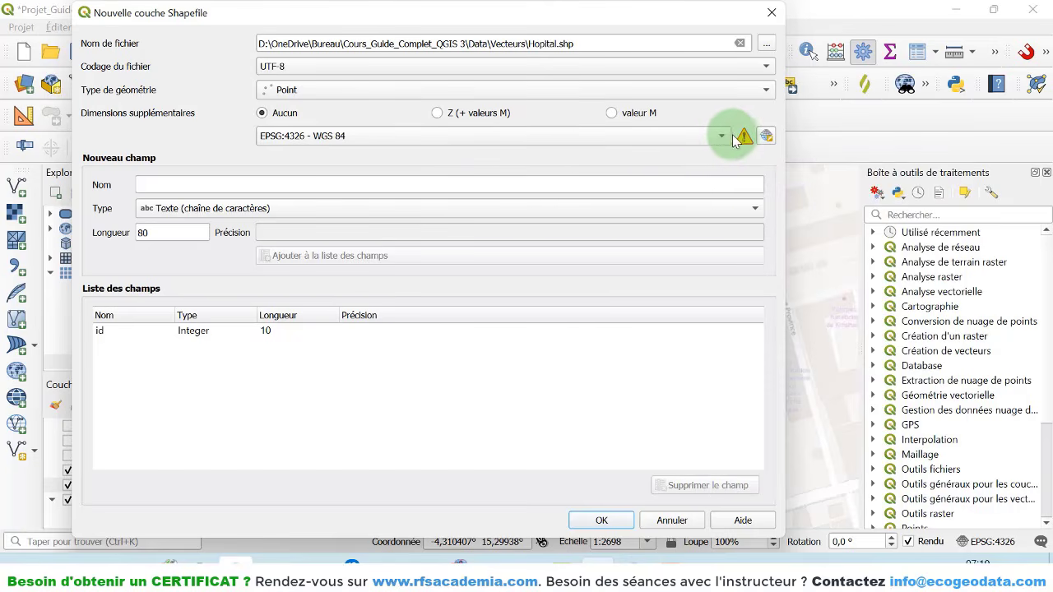
pyautogui.click(721, 136)
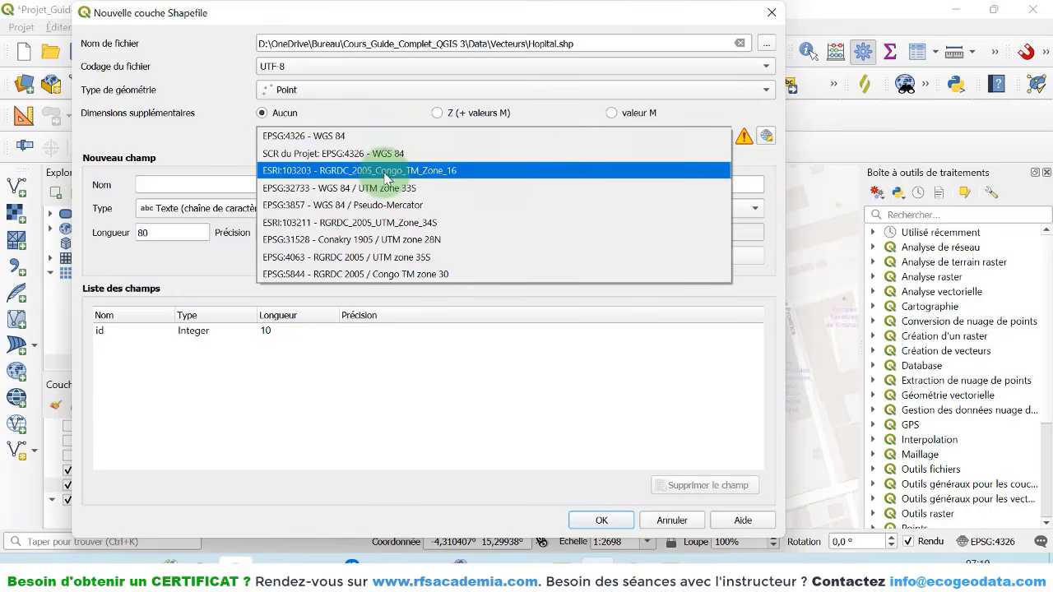
pyautogui.click(447, 173)
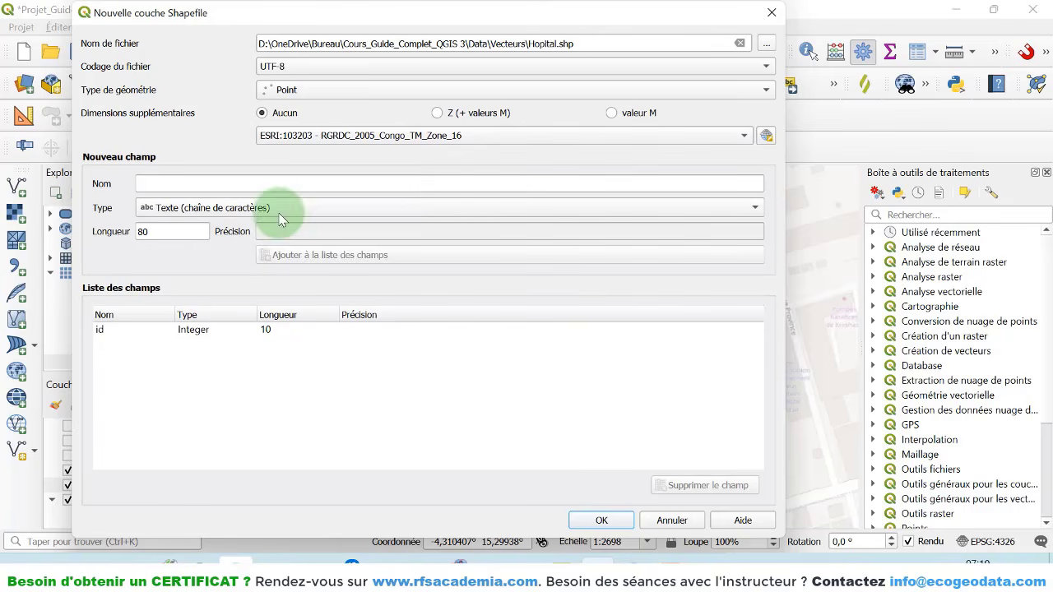
# - Add a text field named Nom with a length of 100 to the new layer's field list
pyautogui.click(217, 183)
pyautogui.write('Nom')
pyautogui.doubleClick(138, 233)
pyautogui.write('100')
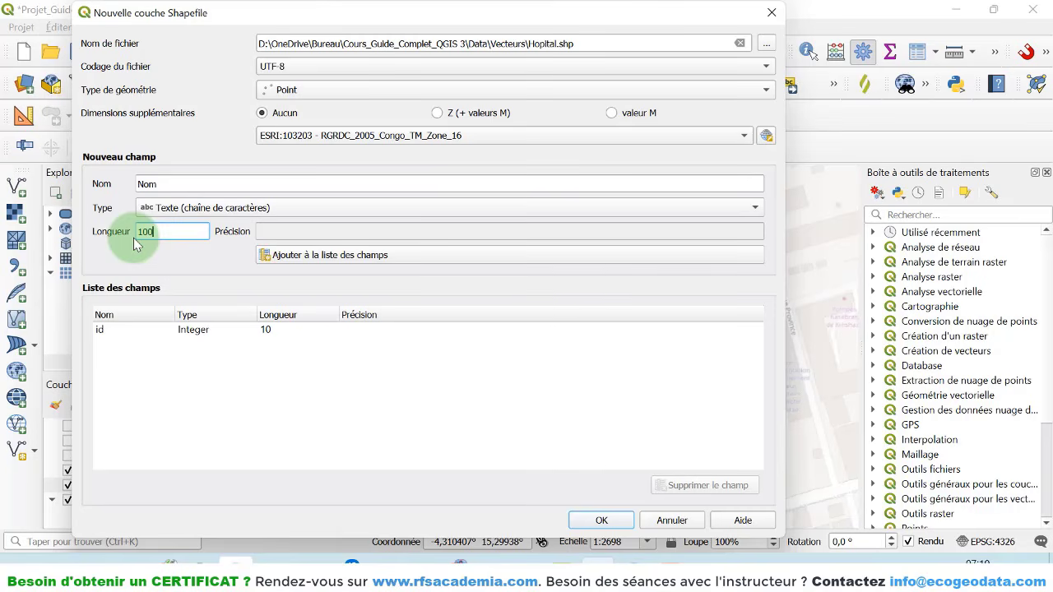
pyautogui.click(284, 256)
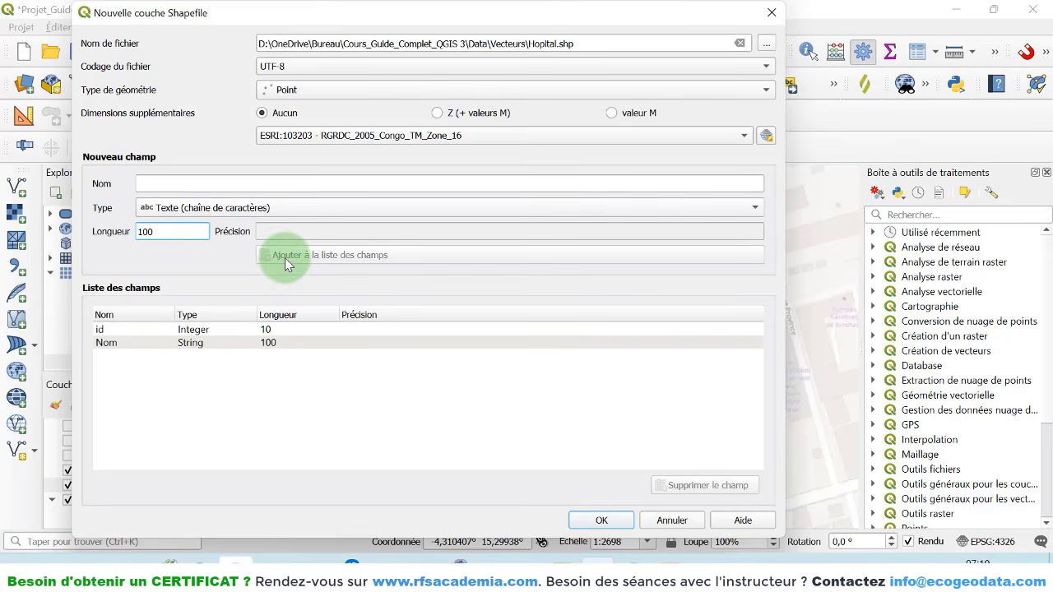
# - Add a text field named Type with a length of 100 and create the Hopital layer
pyautogui.click(160, 183)
pyautogui.write('Type')
pyautogui.press('Return')
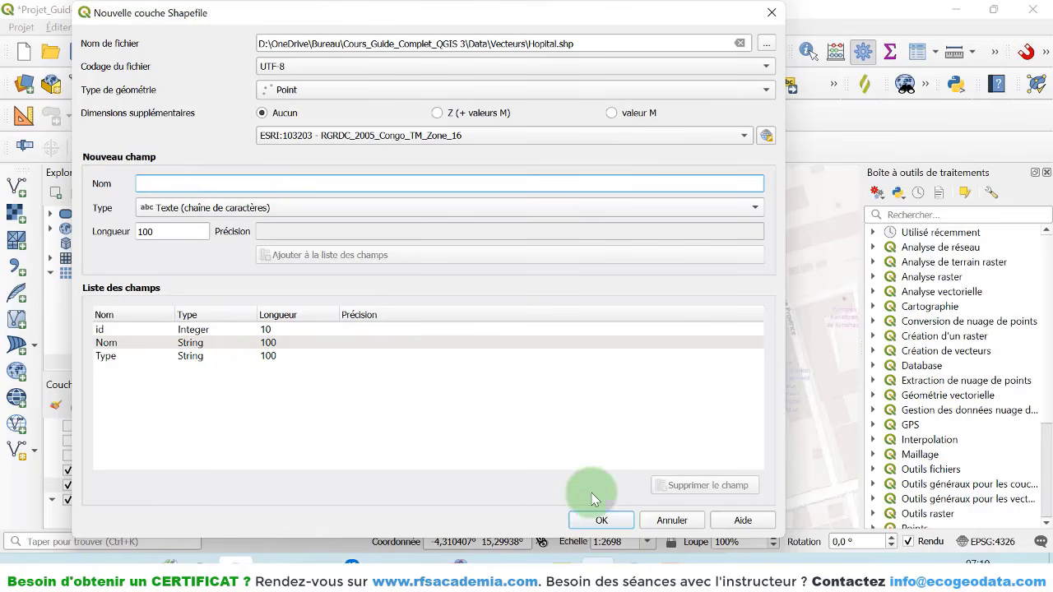
pyautogui.click(602, 520)
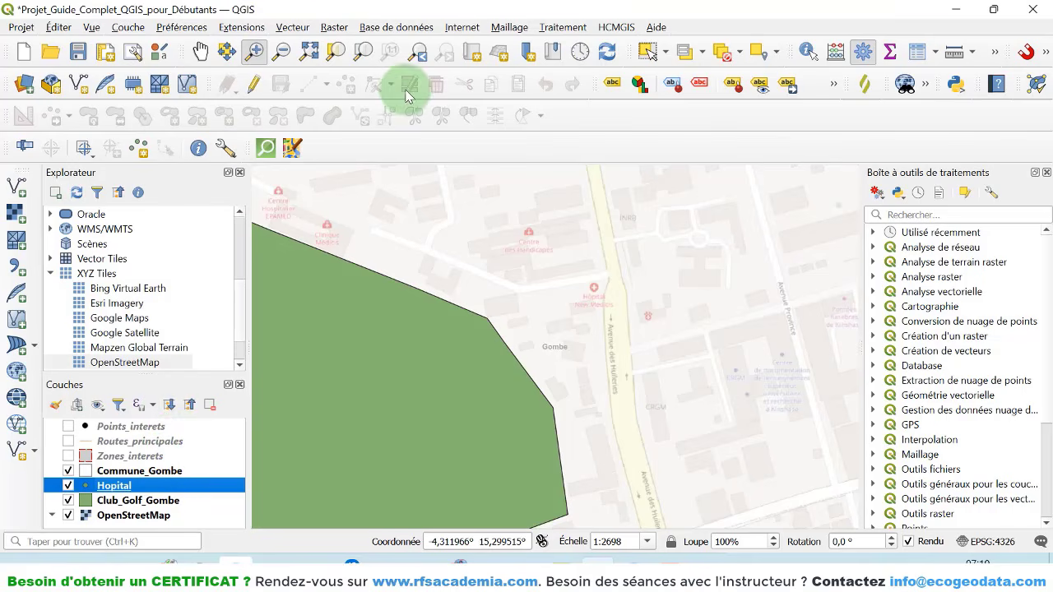
# - Enable editing on the Hopital layer and place a point on the Centre des Handicapés hospital marker
pyautogui.click(255, 86)
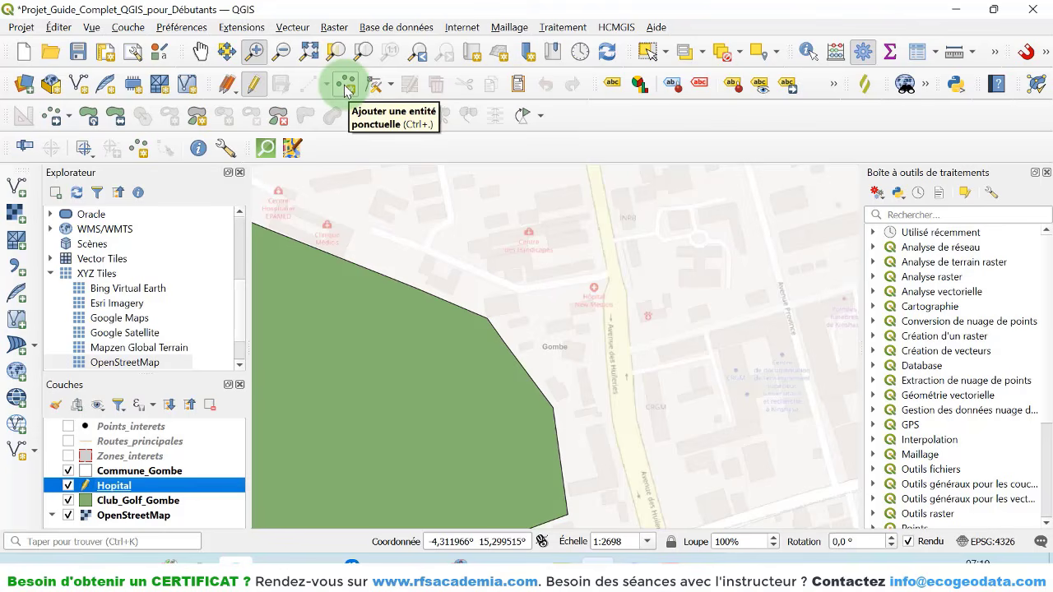
pyautogui.click(345, 86)
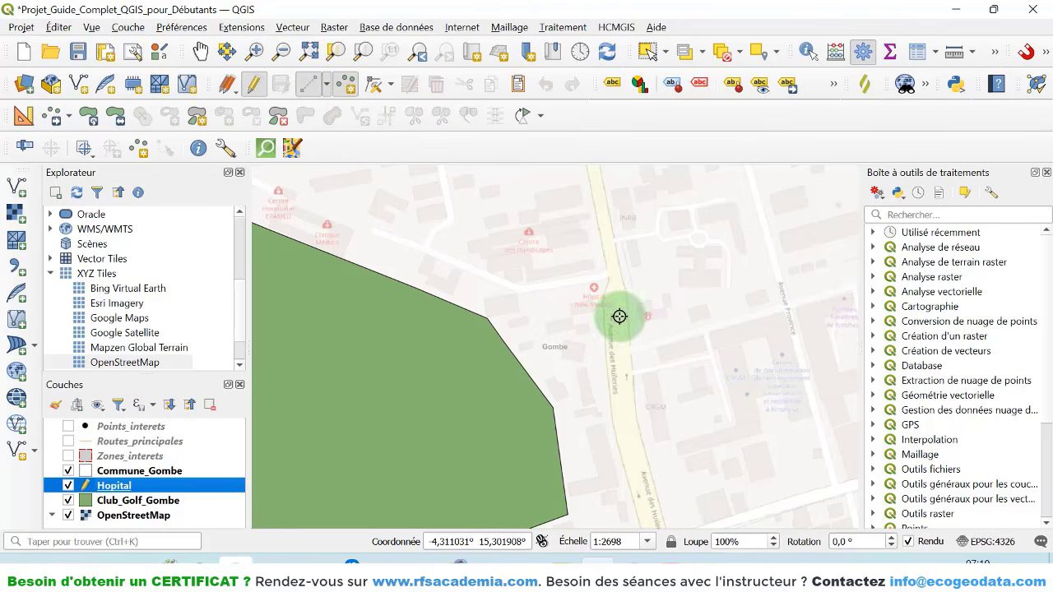
pyautogui.scroll(1, 590, 275)
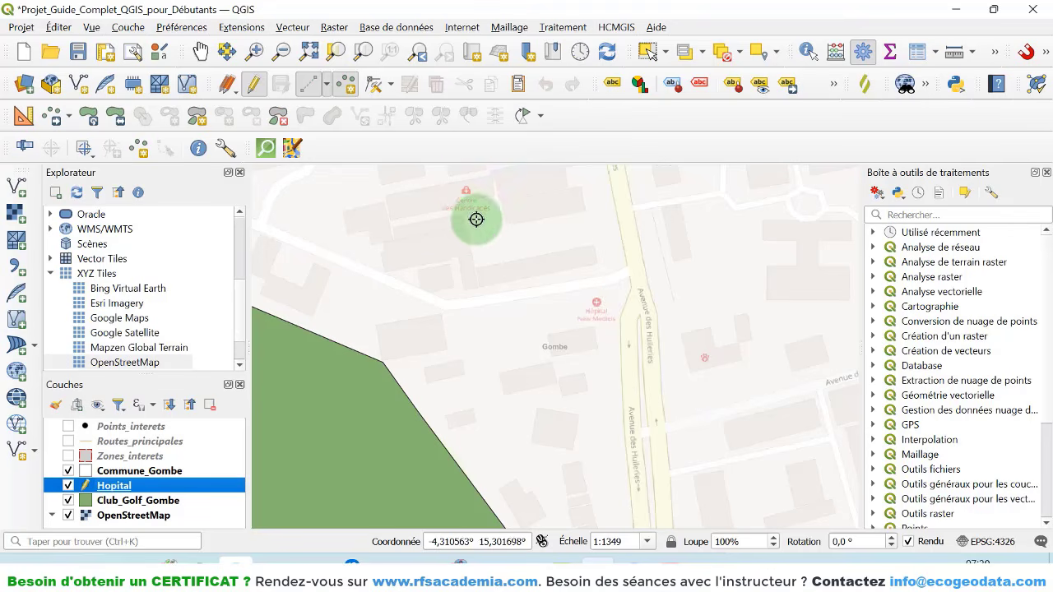
pyautogui.click(465, 190)
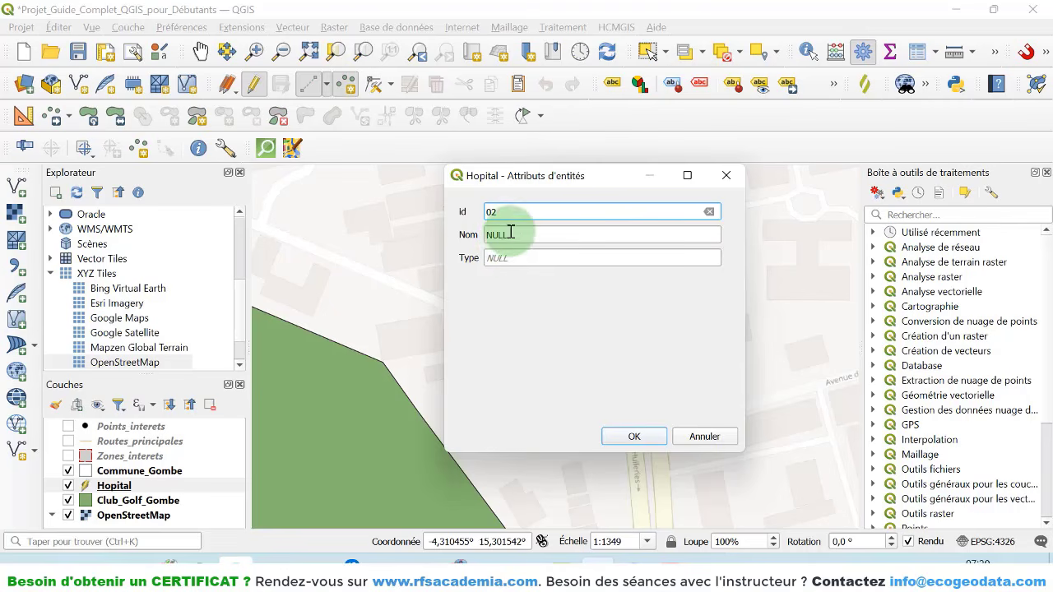
# - Fill in the new point's attributes with Id 02, Nom Centre des handicap and Type Hopital
pyautogui.click(503, 236)
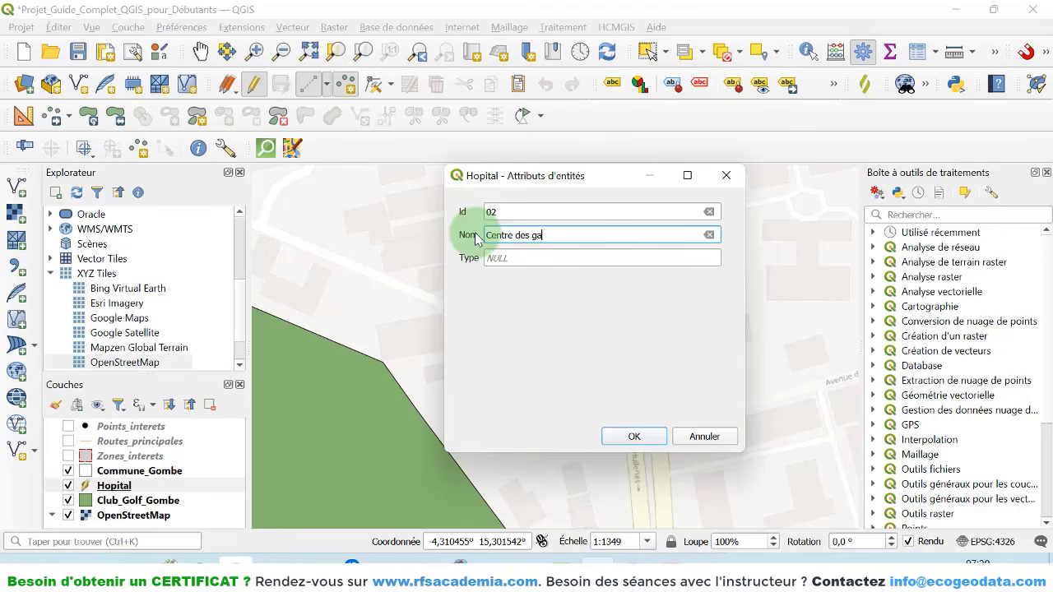
pyautogui.write('Centre des handicap')
pyautogui.click(515, 257)
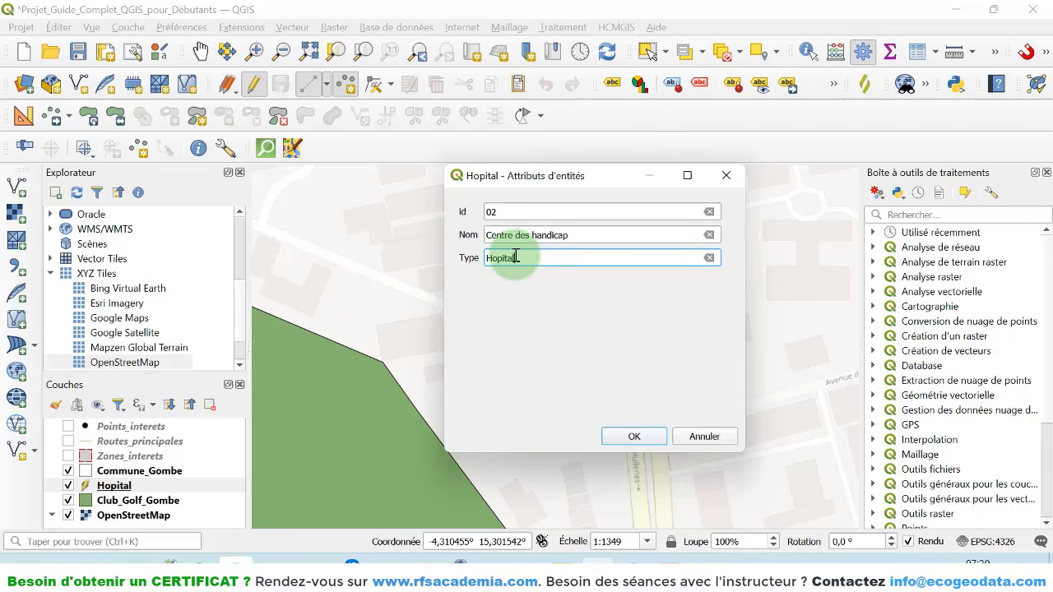
pyautogui.click(633, 435)
# - Save the Hopital layer's edits and turn off its editing mode
pyautogui.scroll(1, 466, 200)
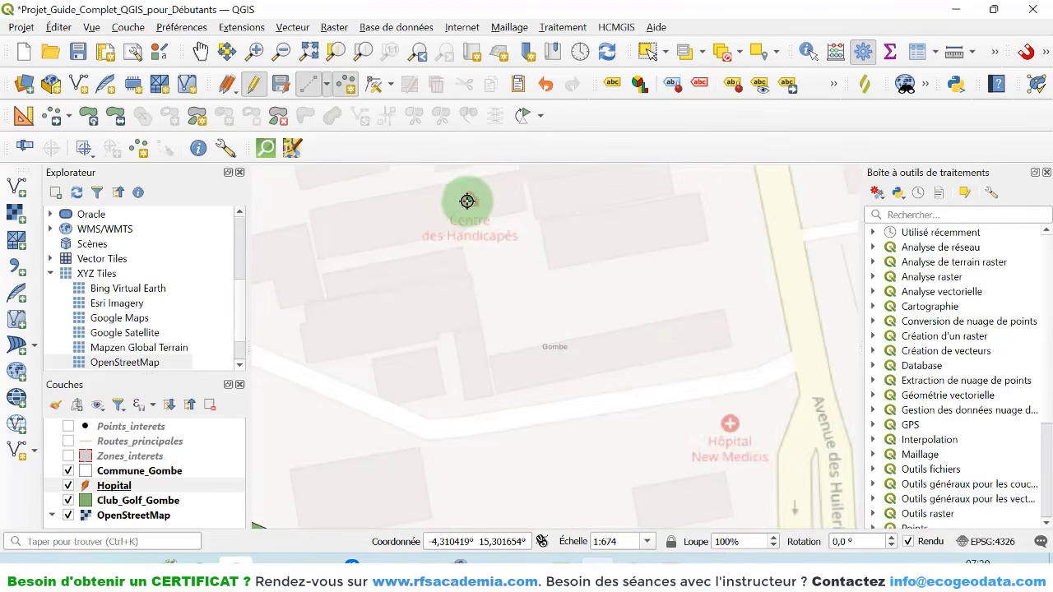
pyautogui.scroll(-1, 469, 210)
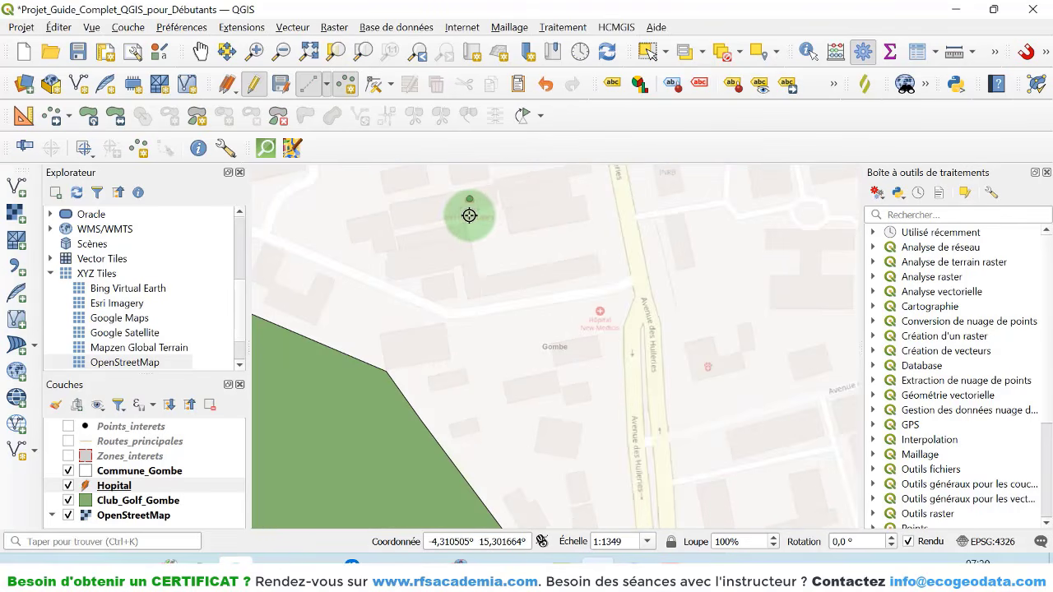
pyautogui.rightClick(128, 485)
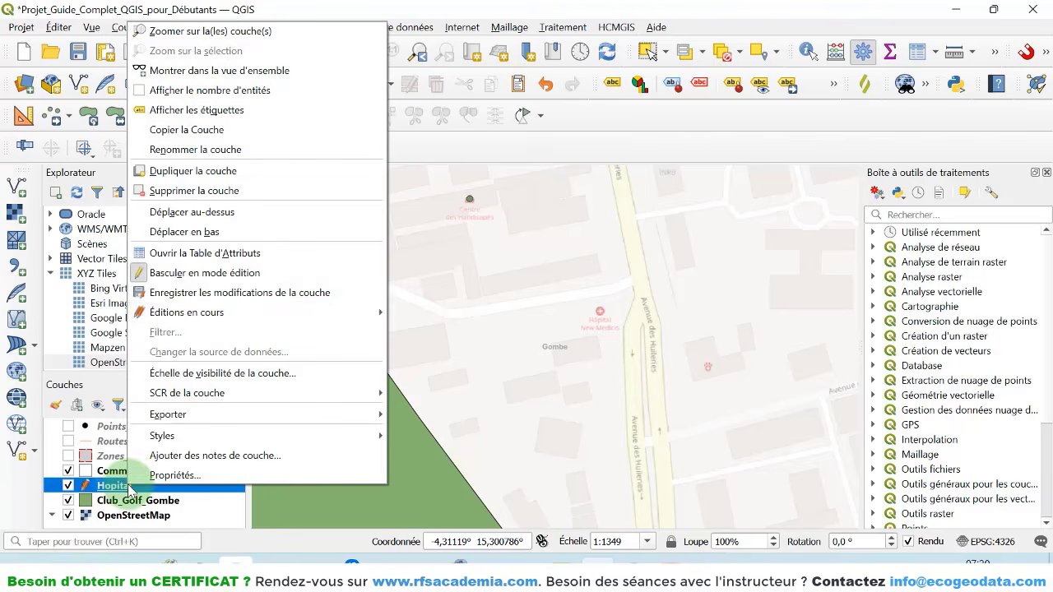
pyautogui.click(199, 293)
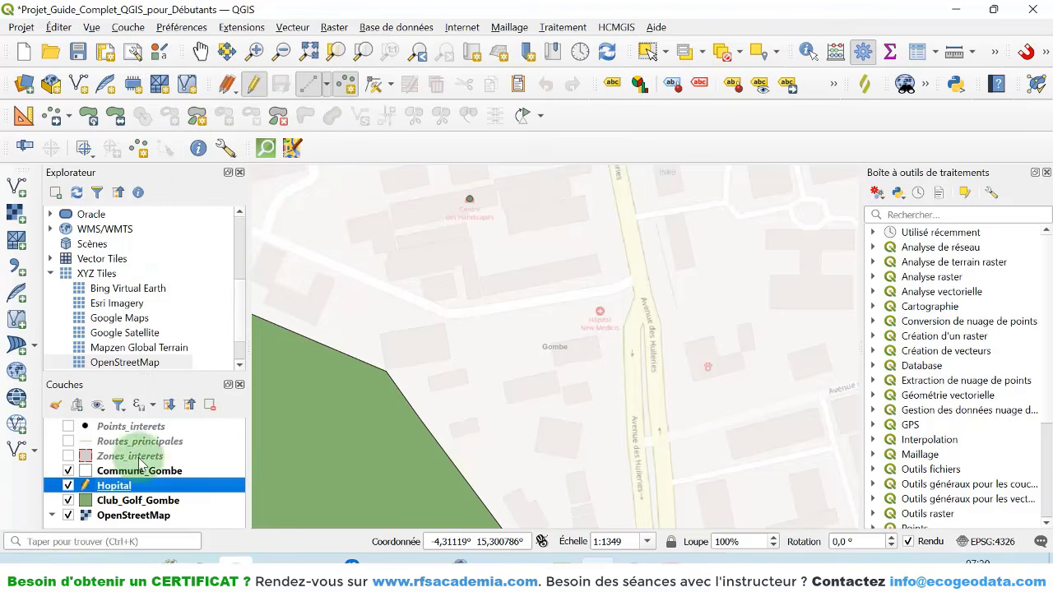
pyautogui.rightClick(122, 486)
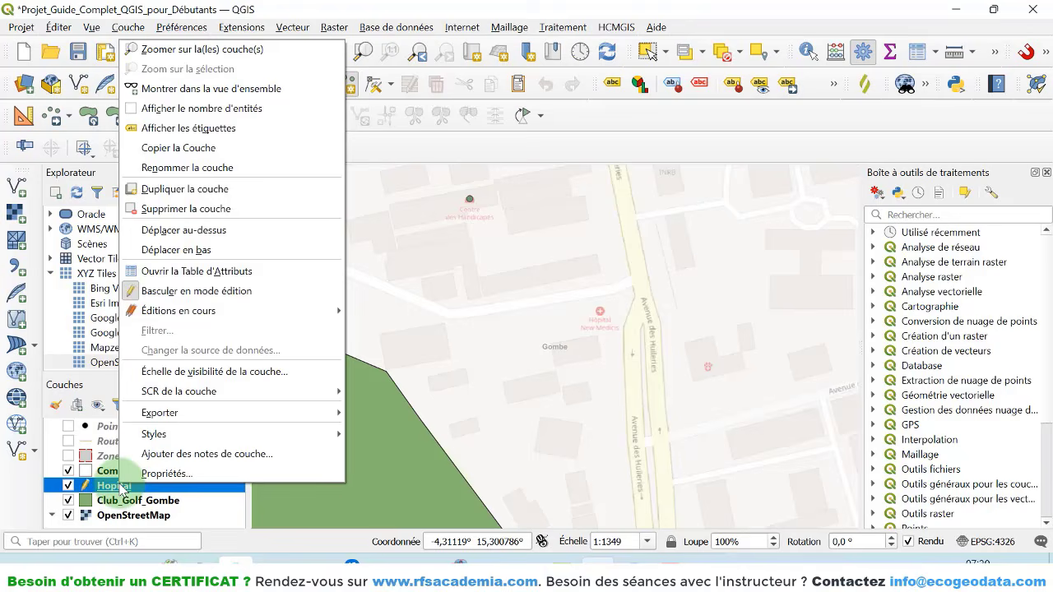
pyautogui.click(184, 293)
# - Display the Routes_principales layer on the map over the Gombe commune
pyautogui.scroll(-1, 482, 253)
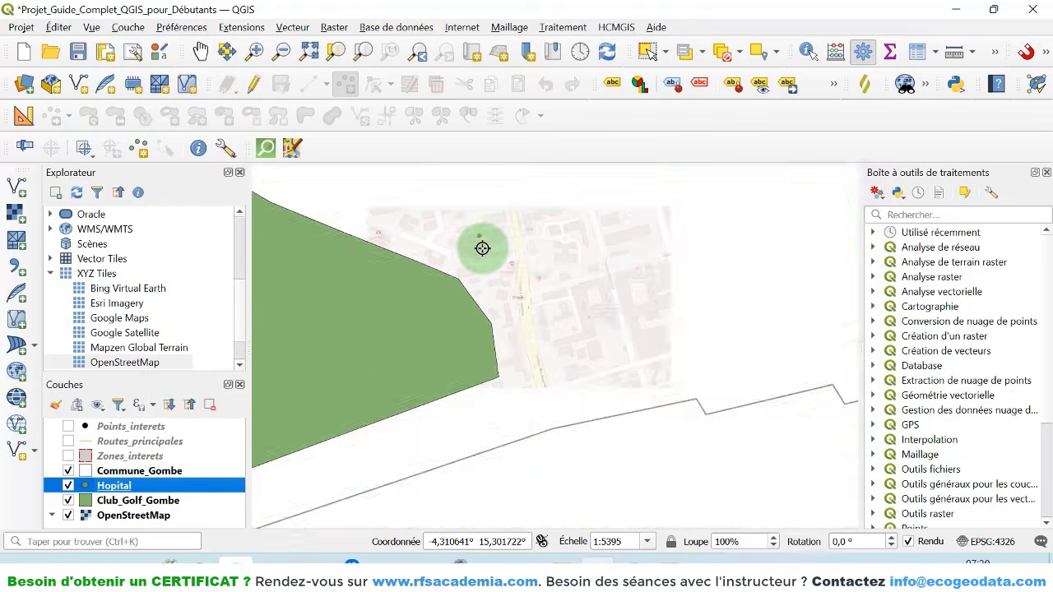
pyautogui.scroll(-1, 475, 232)
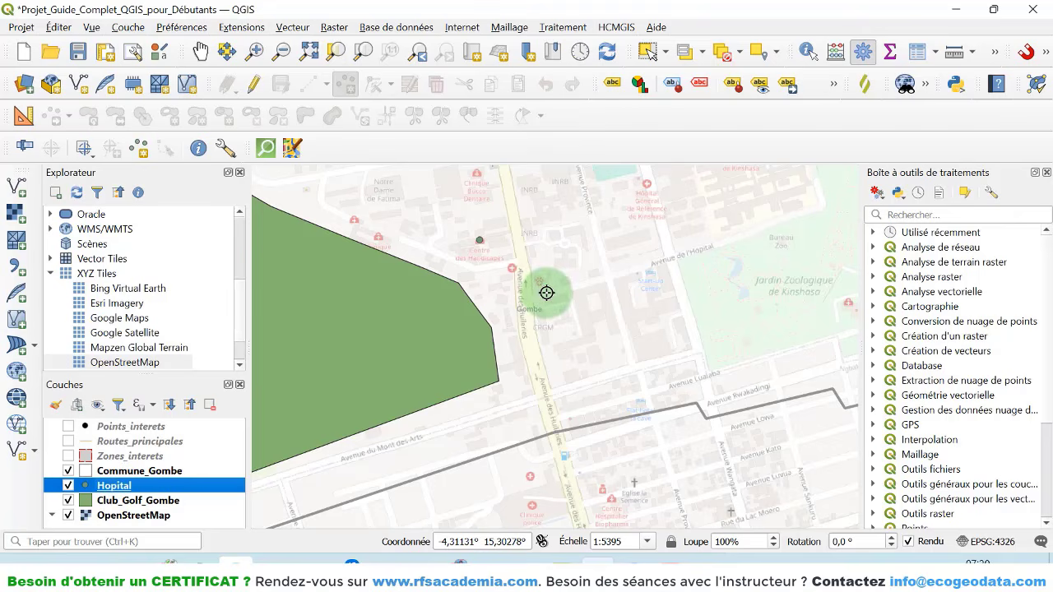
pyautogui.scroll(-2, 546, 292)
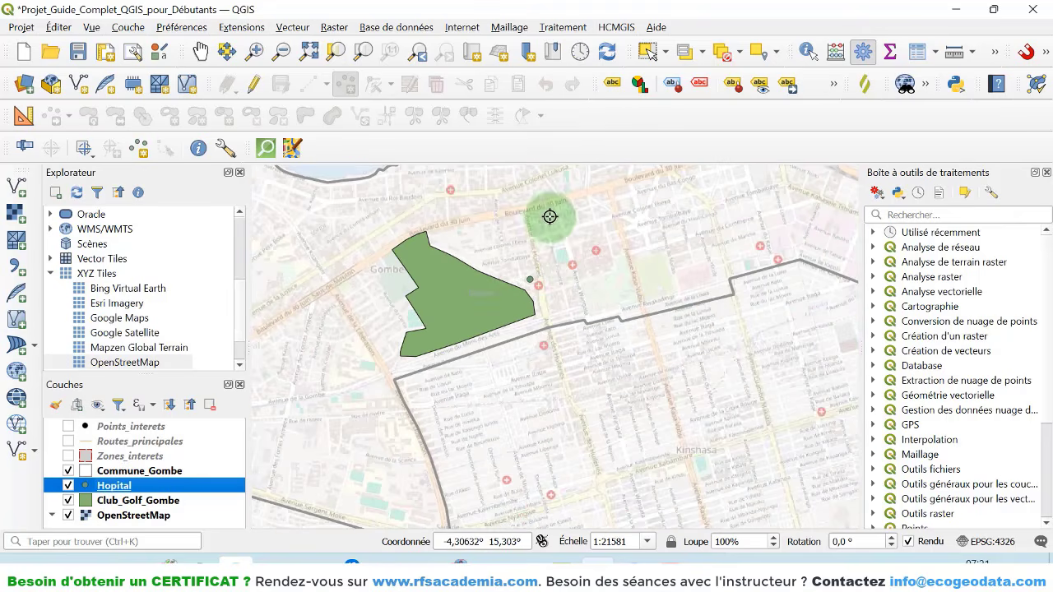
pyautogui.scroll(1, 549, 216)
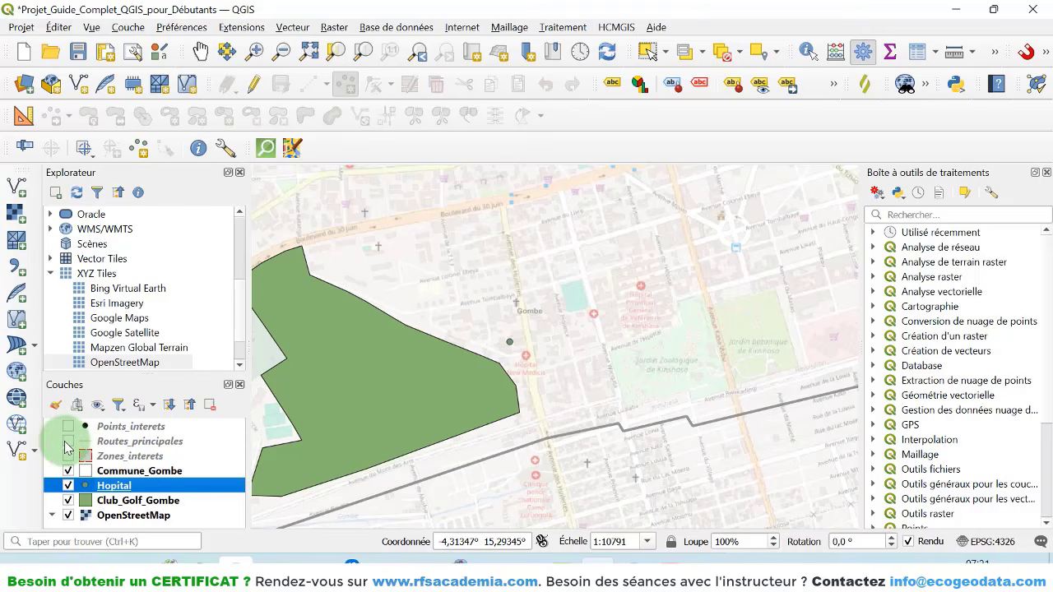
pyautogui.click(66, 441)
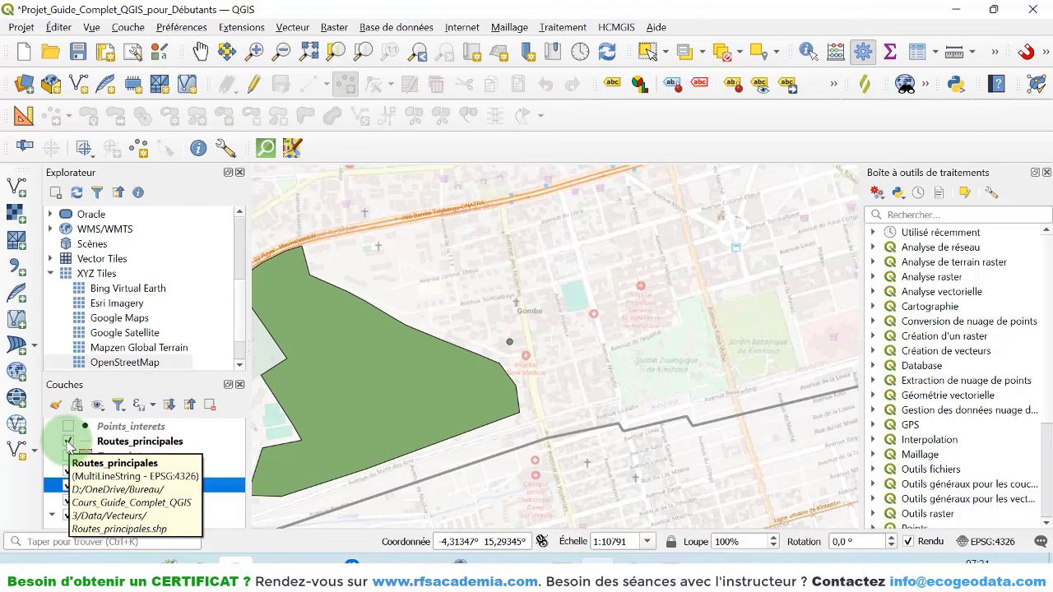
pyautogui.scroll(-1, 431, 399)
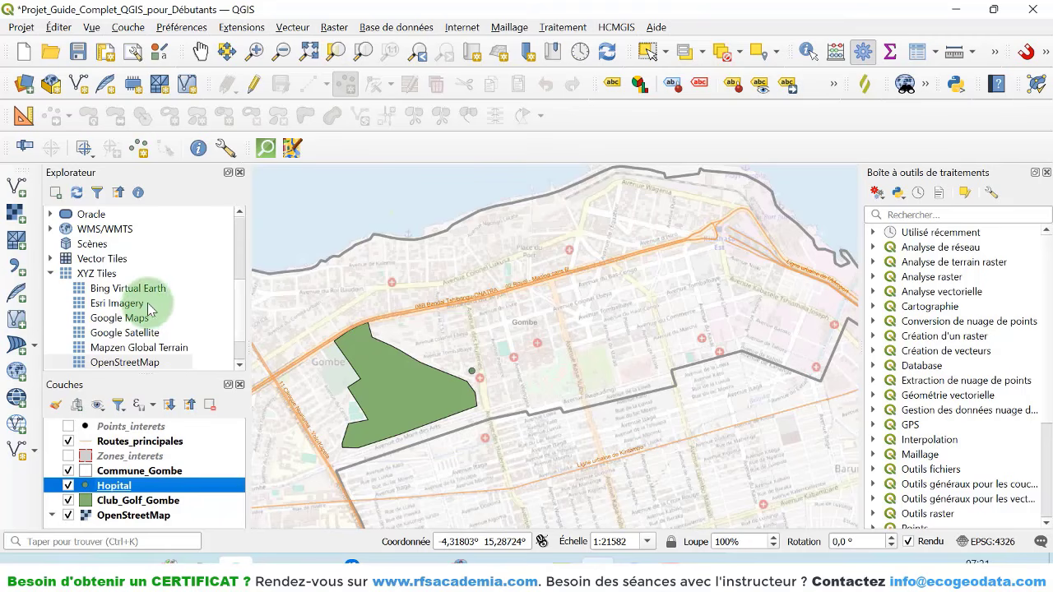
# - Start a new Shapefile layer and set its file to Avenue huillerie.shp in the Vecteurs folder
pyautogui.click(130, 28)
pyautogui.moveTo(370, 63)
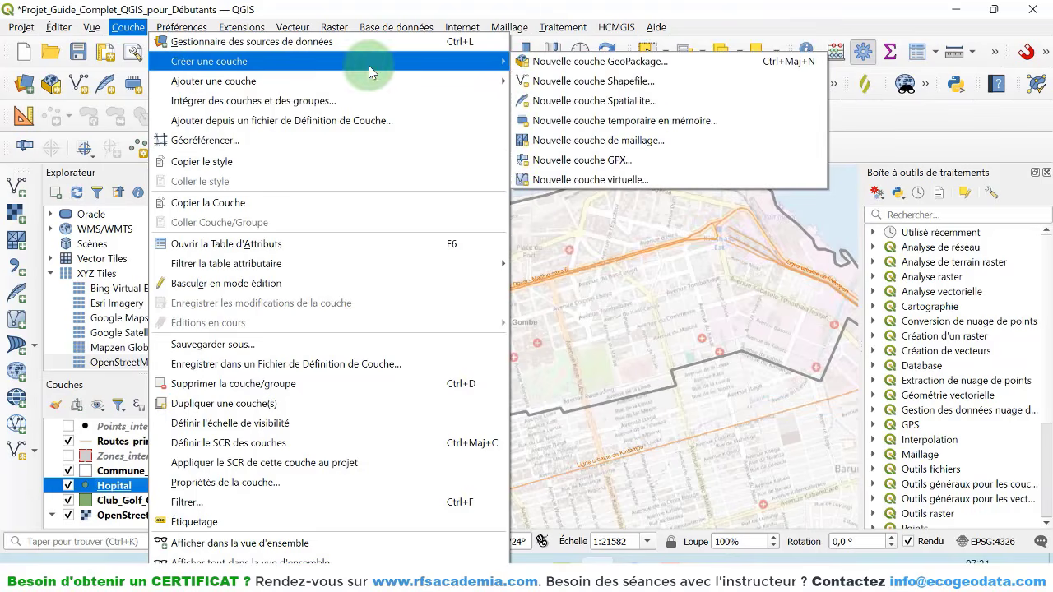
pyautogui.click(548, 86)
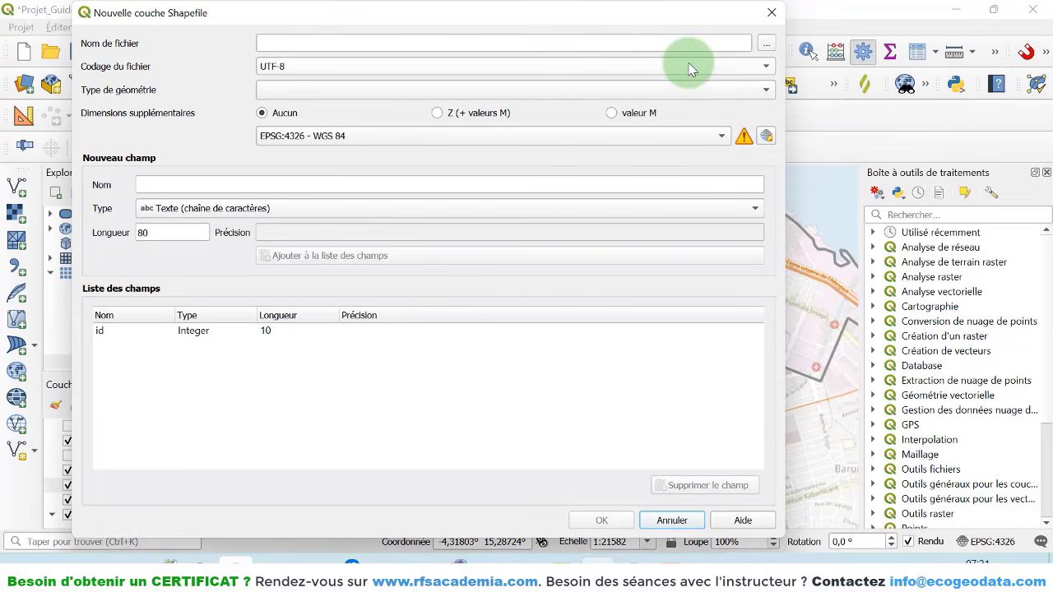
pyautogui.click(767, 44)
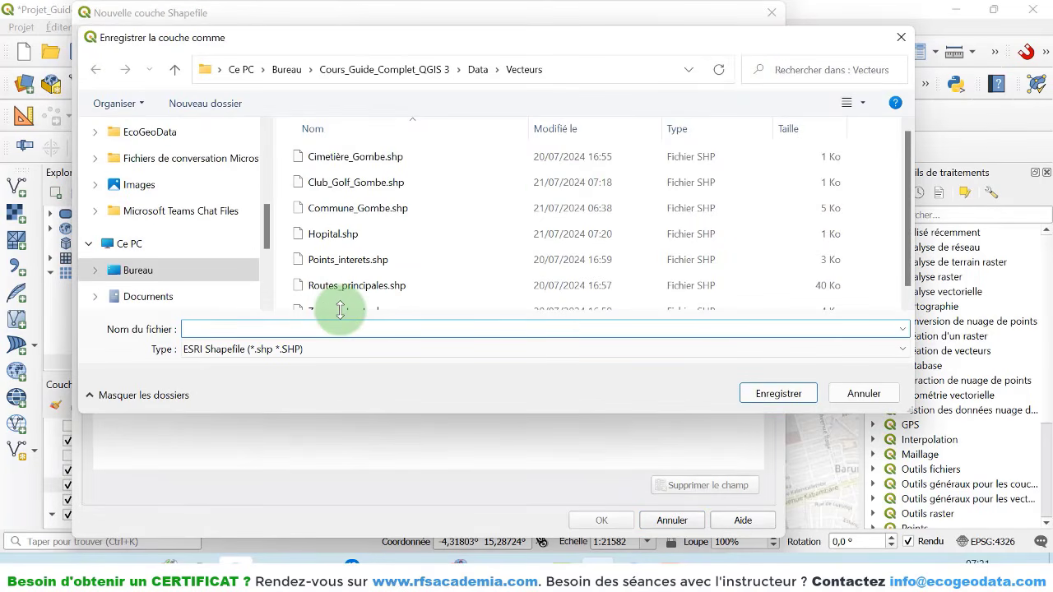
pyautogui.write('Ru')
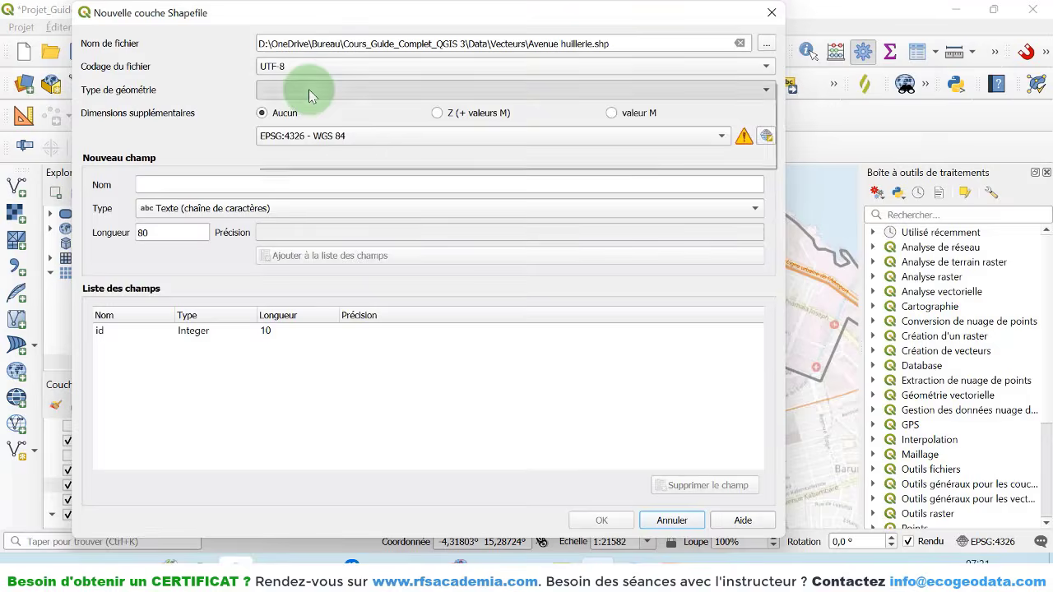
# - Set the Avenue huillerie layer's geometry type to Polyligne and its coordinate system to ESRI:103203 - RGRDC_2005_Congo_TM_Zone_16
pyautogui.click(301, 89)
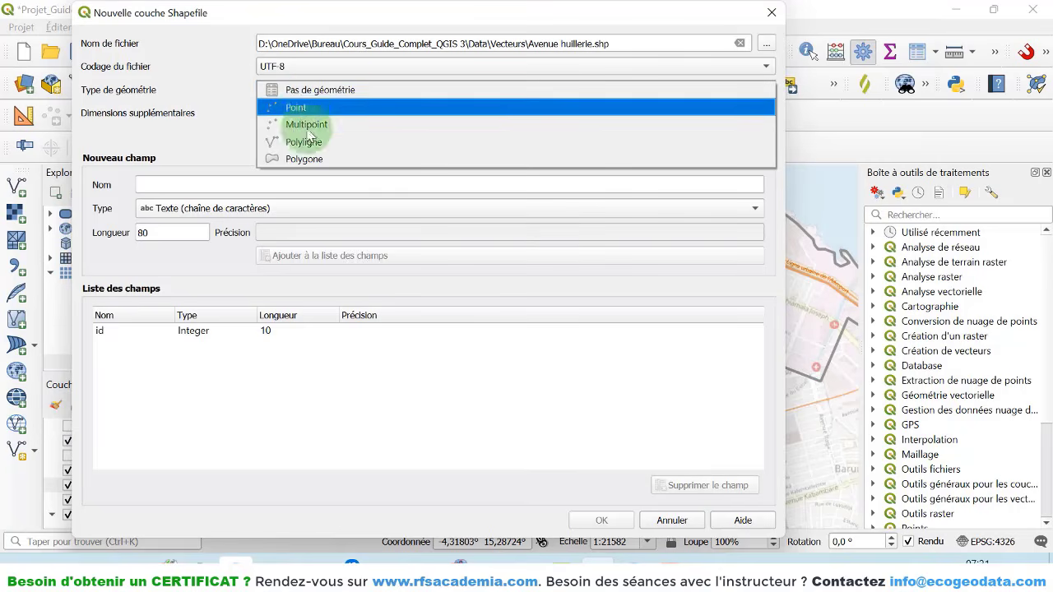
pyautogui.click(301, 143)
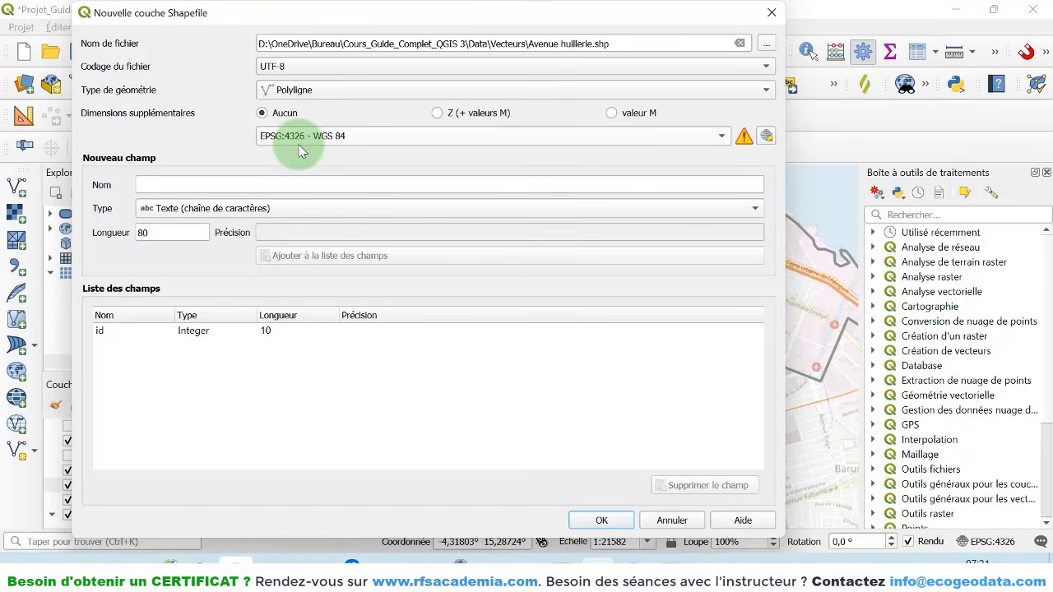
pyautogui.click(510, 141)
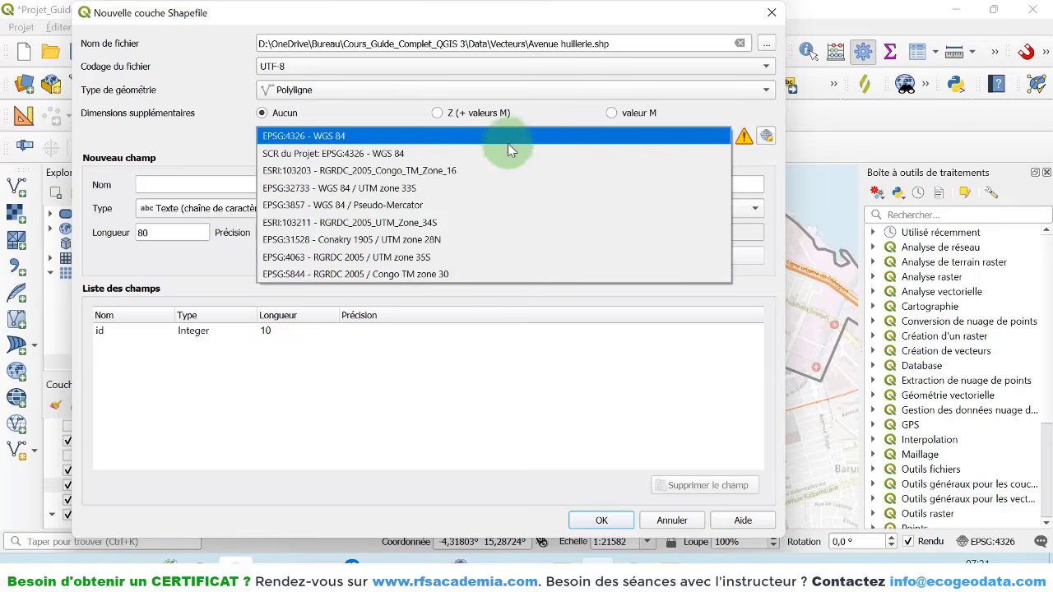
pyautogui.click(458, 172)
# - Add a text field named Nom with a length of 100 to the Avenue huillerie layer's field list
pyautogui.click(321, 181)
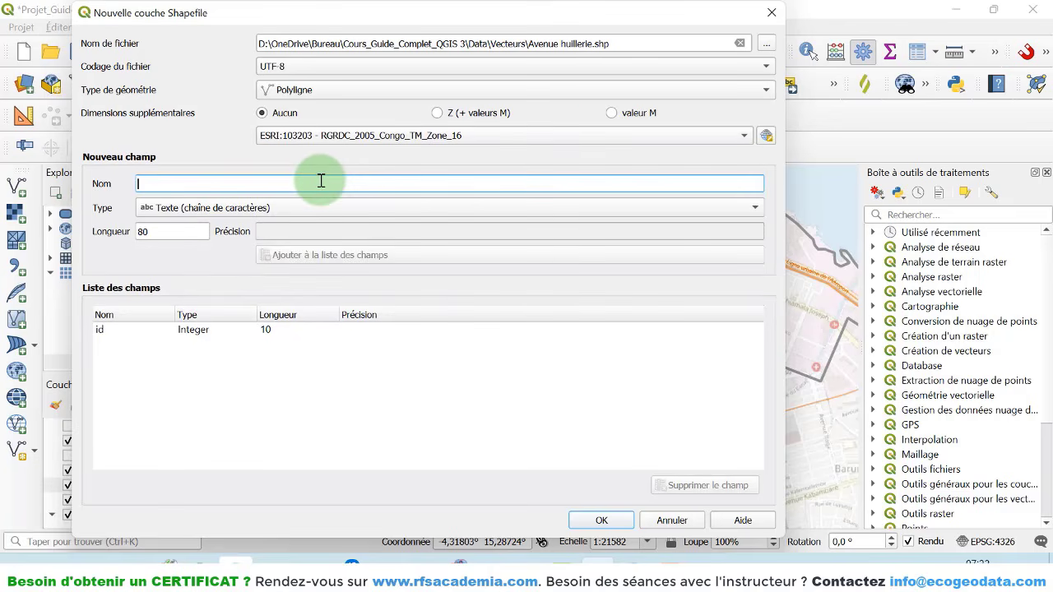
pyautogui.write('Nom')
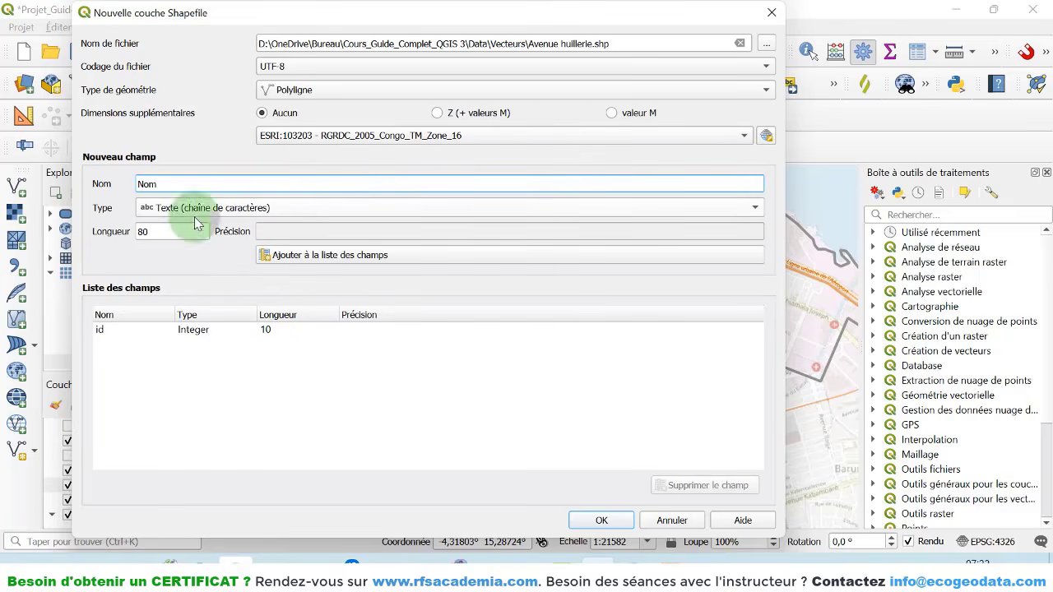
pyautogui.doubleClick(142, 231)
pyautogui.write('100')
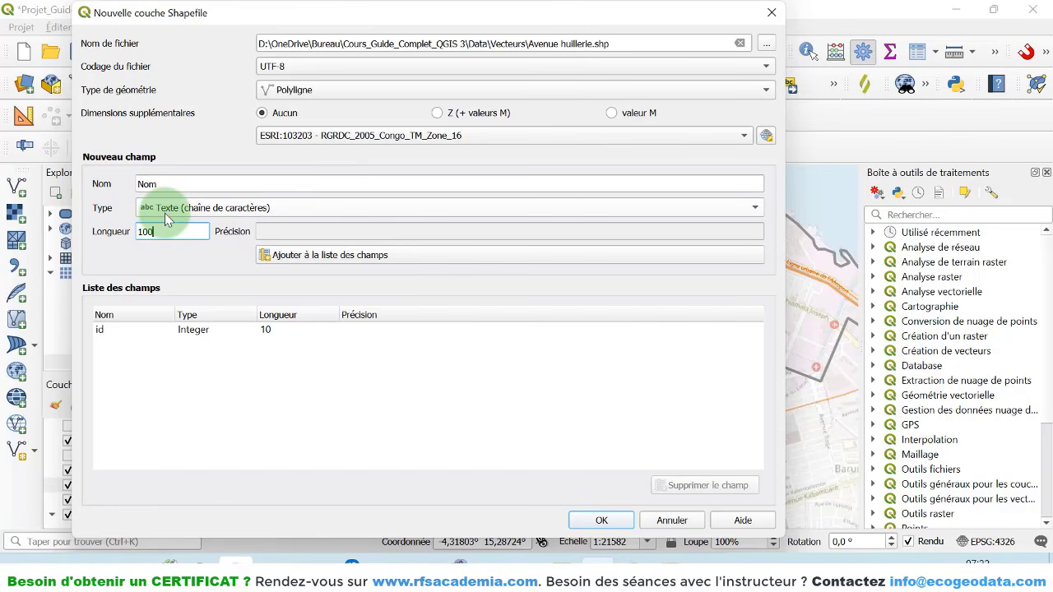
pyautogui.click(292, 252)
# - Add a text field named Type with a length of 100 and create the Avenue huillerie layer
pyautogui.click(167, 182)
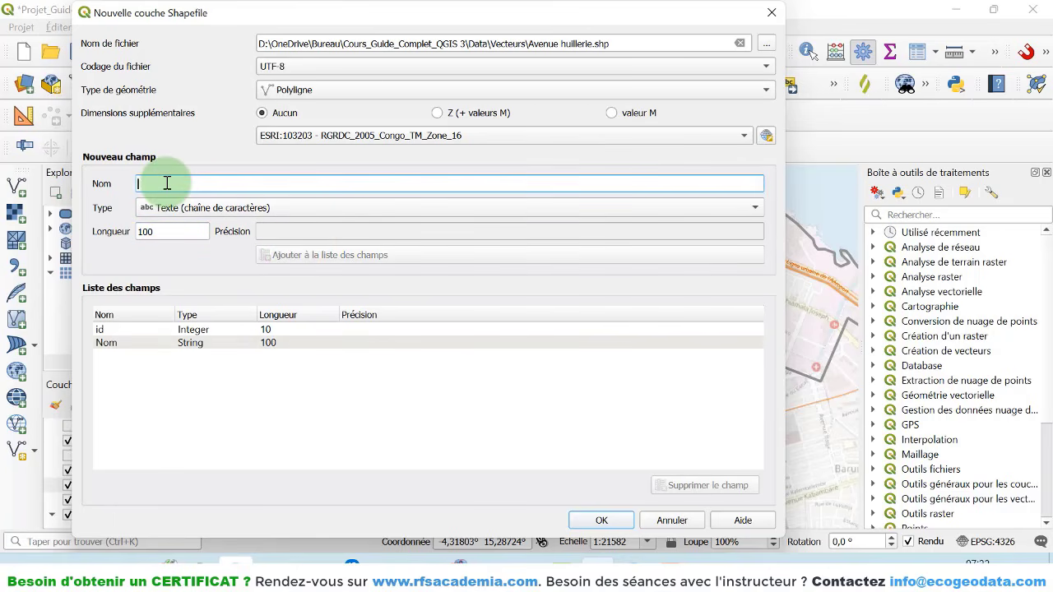
pyautogui.write('Type')
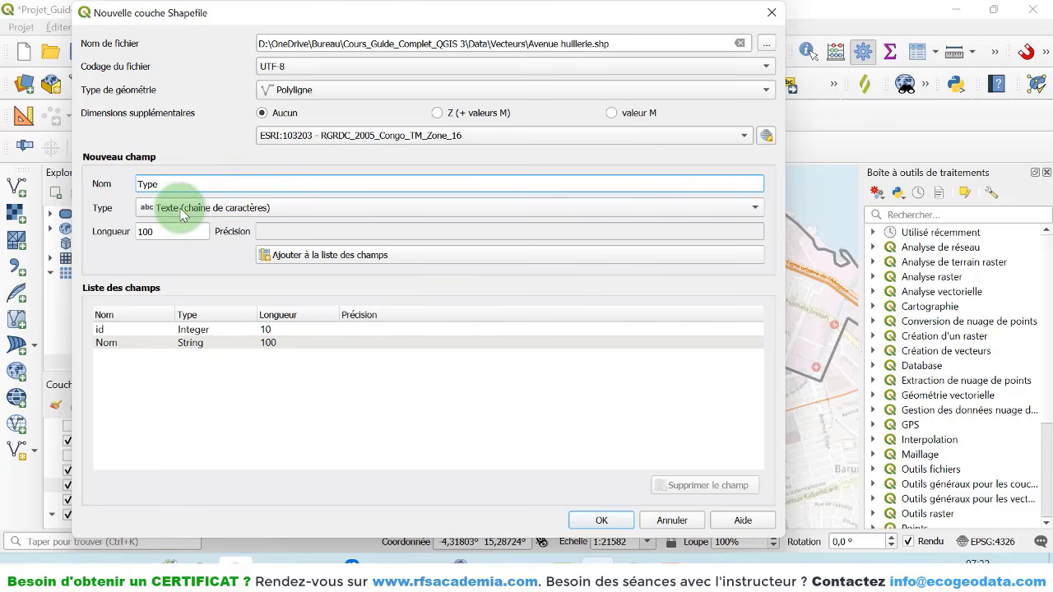
pyautogui.click(271, 254)
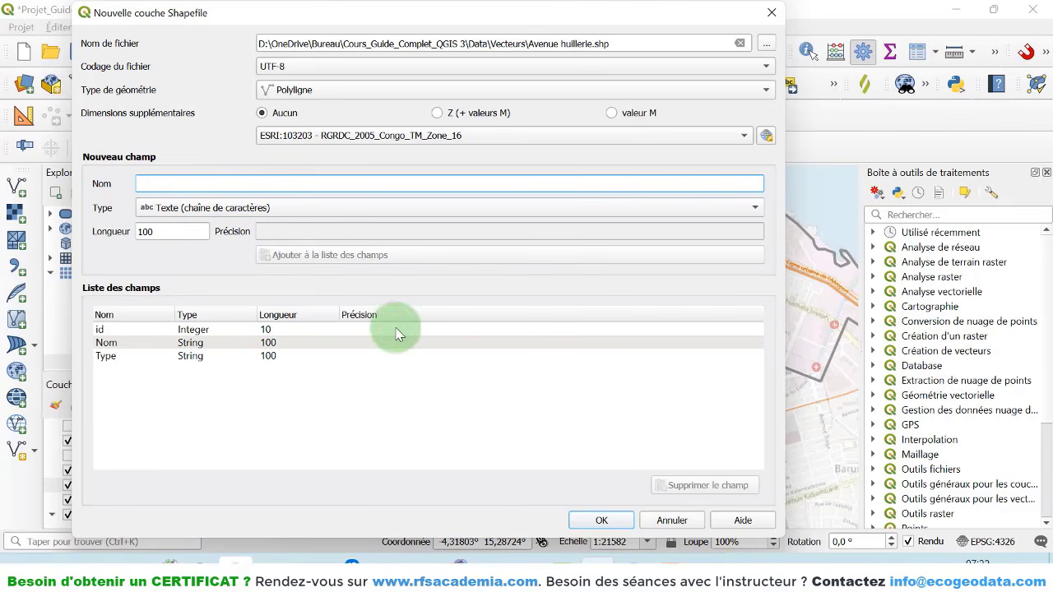
pyautogui.click(603, 520)
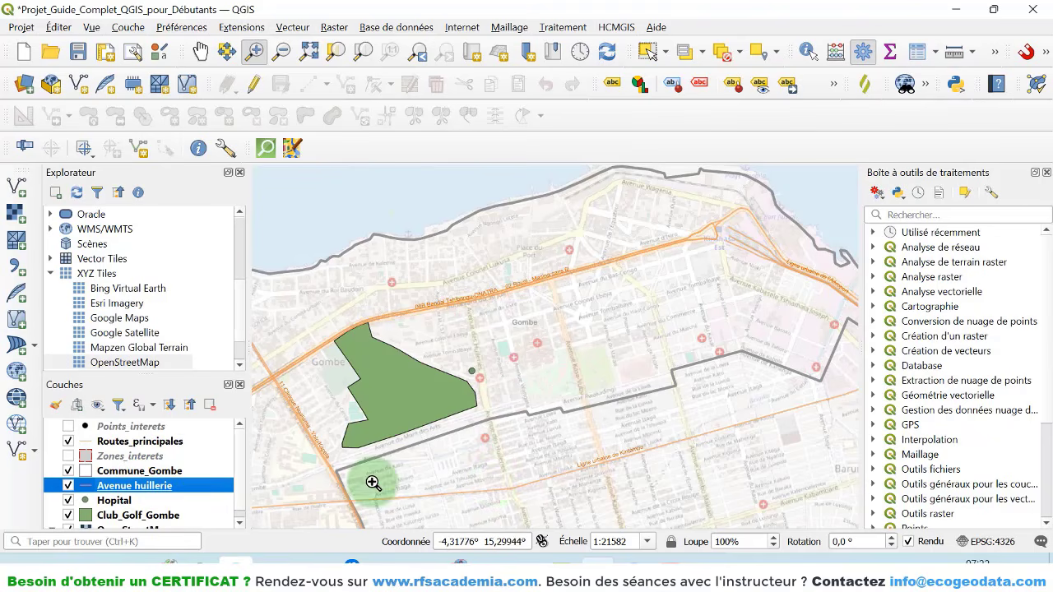
# - Style the Avenue huillerie layer's simple line in magenta-pink with a line width of 0.66 mm
pyautogui.rightClick(147, 487)
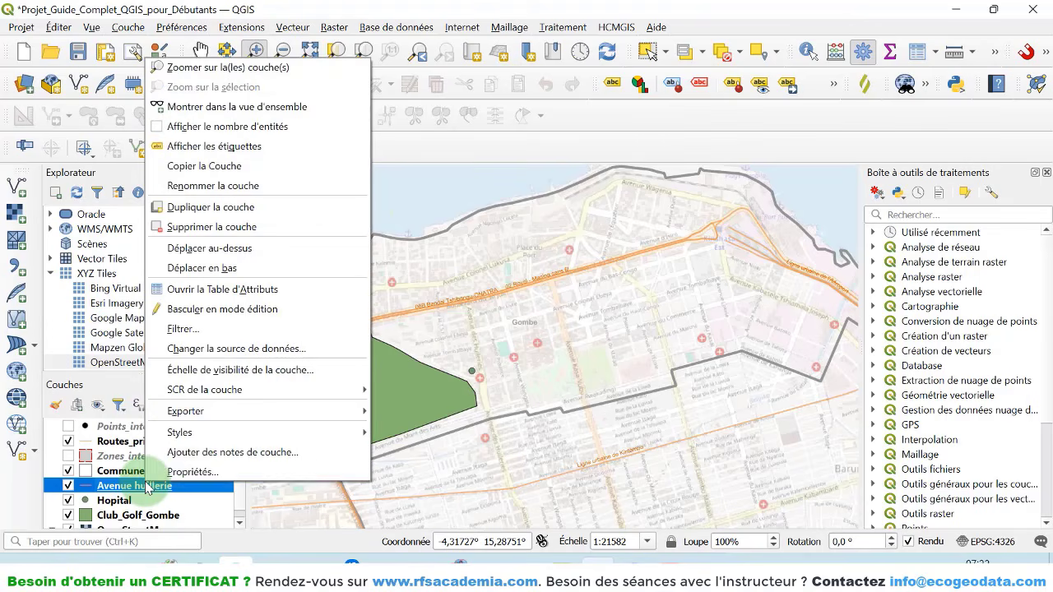
pyautogui.click(195, 473)
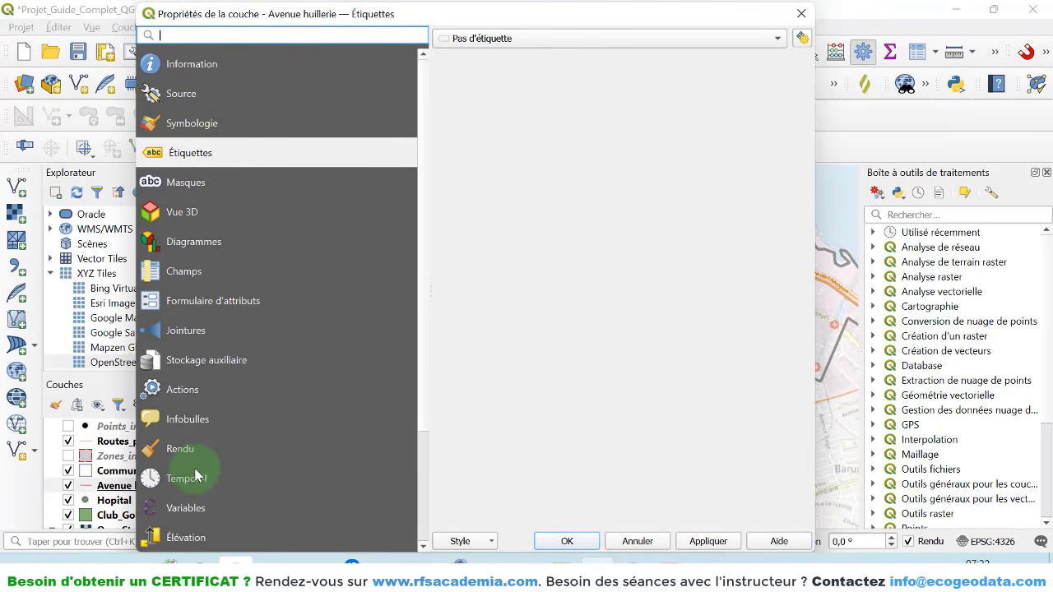
pyautogui.click(204, 125)
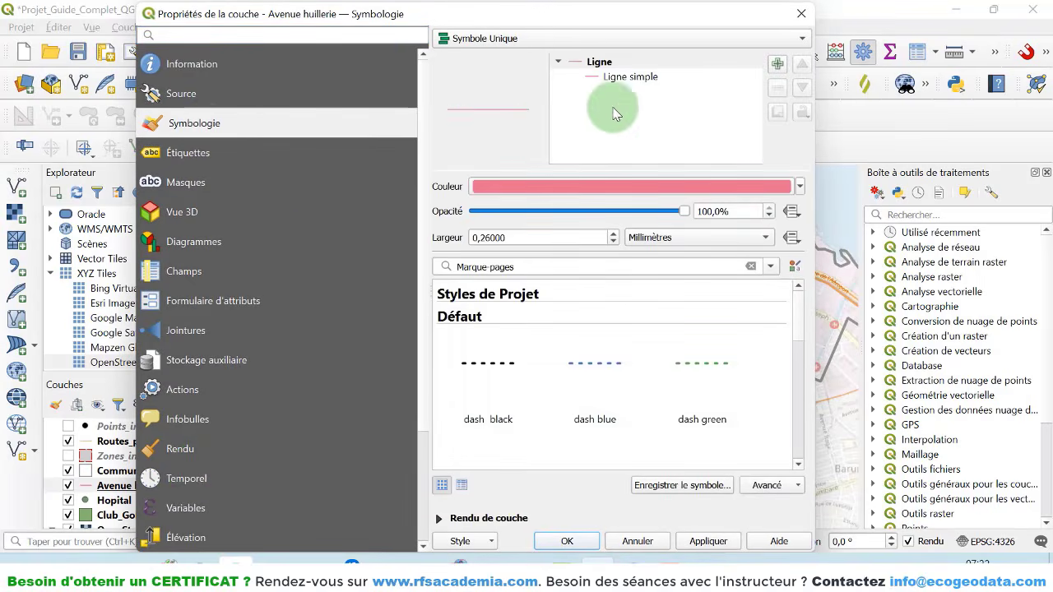
pyautogui.click(629, 78)
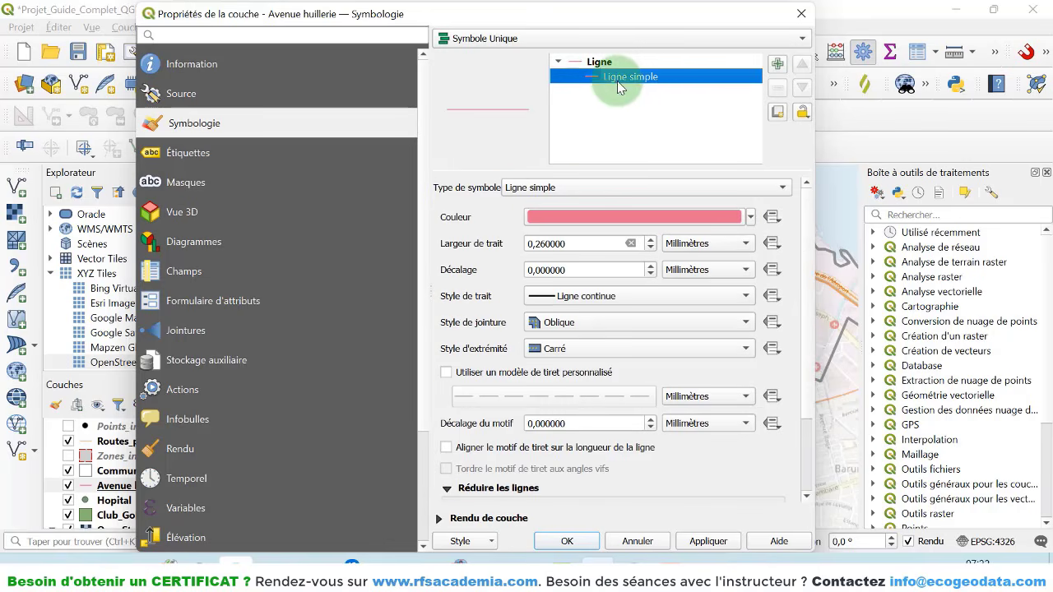
pyautogui.click(750, 217)
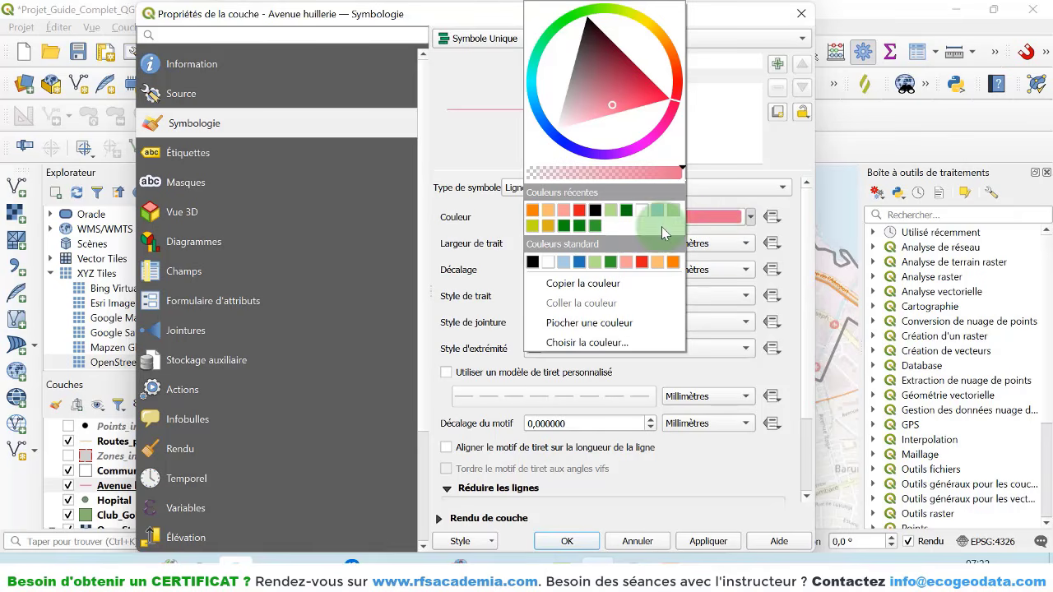
pyautogui.click(632, 148)
pyautogui.moveTo(613, 109); pyautogui.dragTo(601, 121)
pyautogui.click(493, 142)
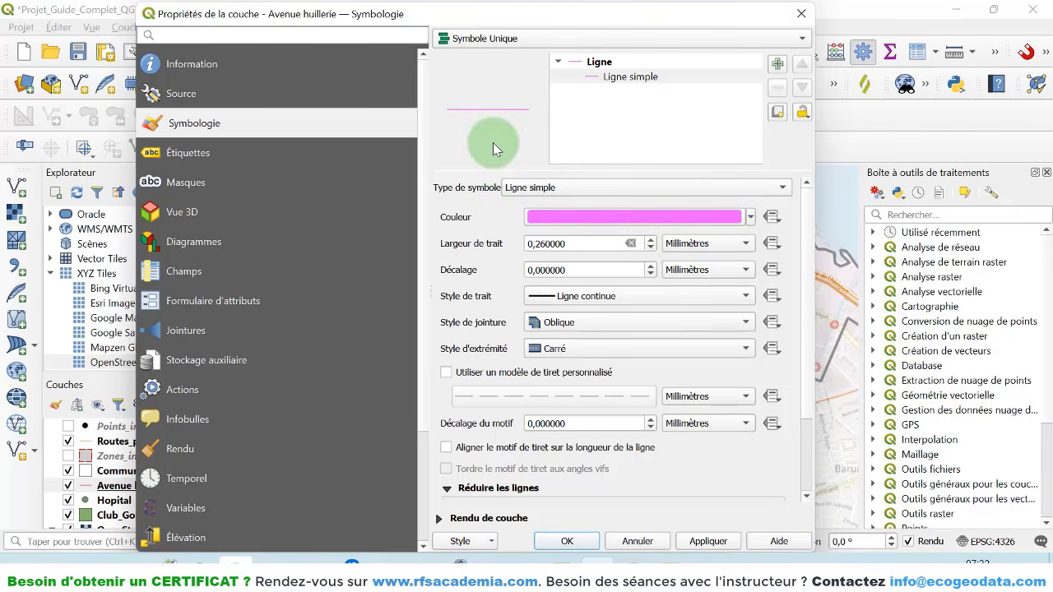
pyautogui.click(651, 239)
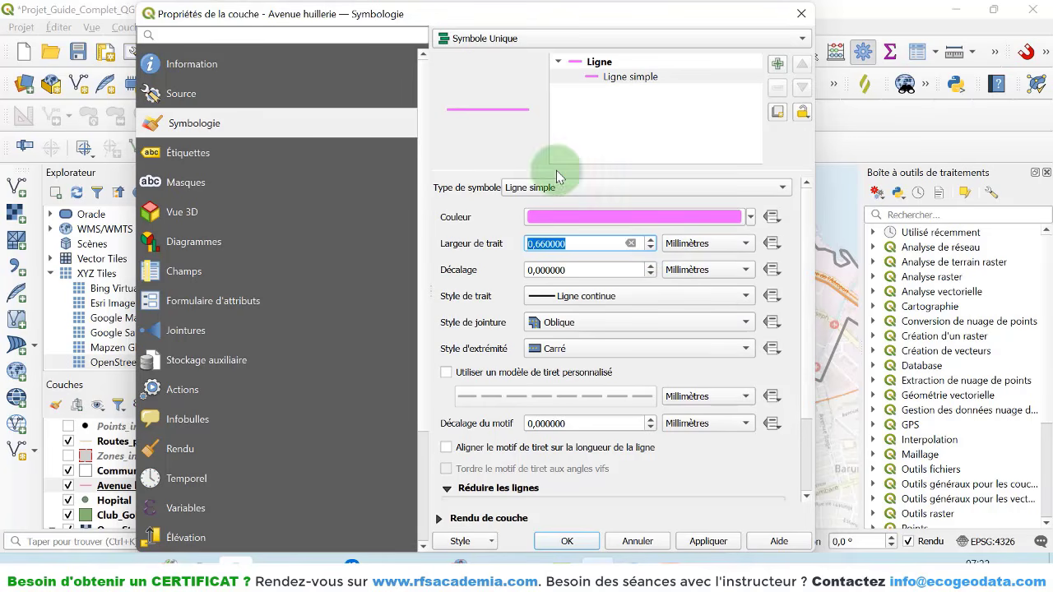
# - Enable simple labels (Étiquettes simples) on the Avenue huillerie layer, using the Nom field as the label value
pyautogui.click(205, 157)
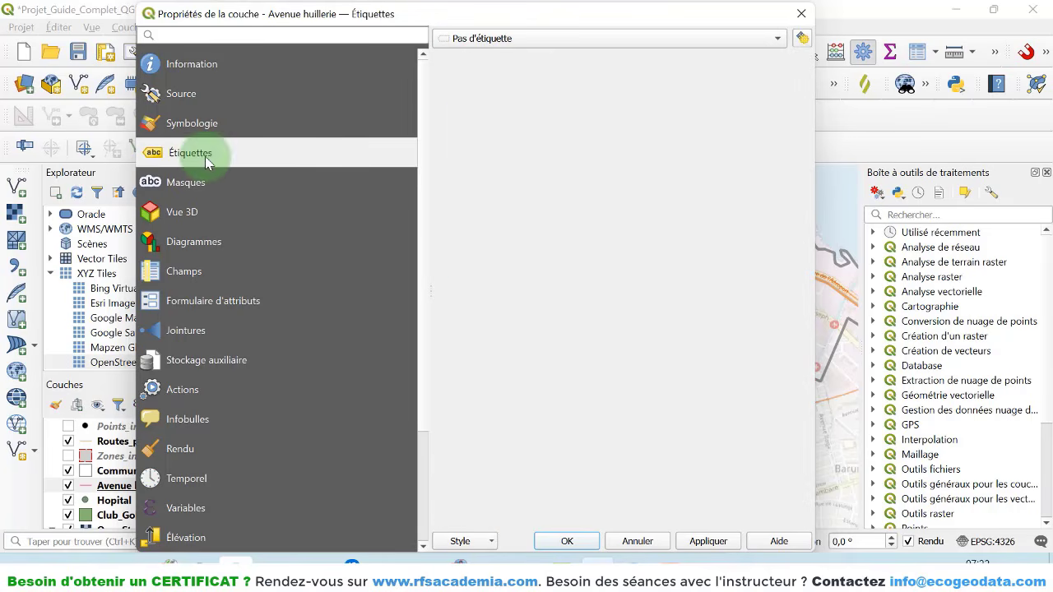
pyautogui.click(493, 39)
pyautogui.click(527, 55)
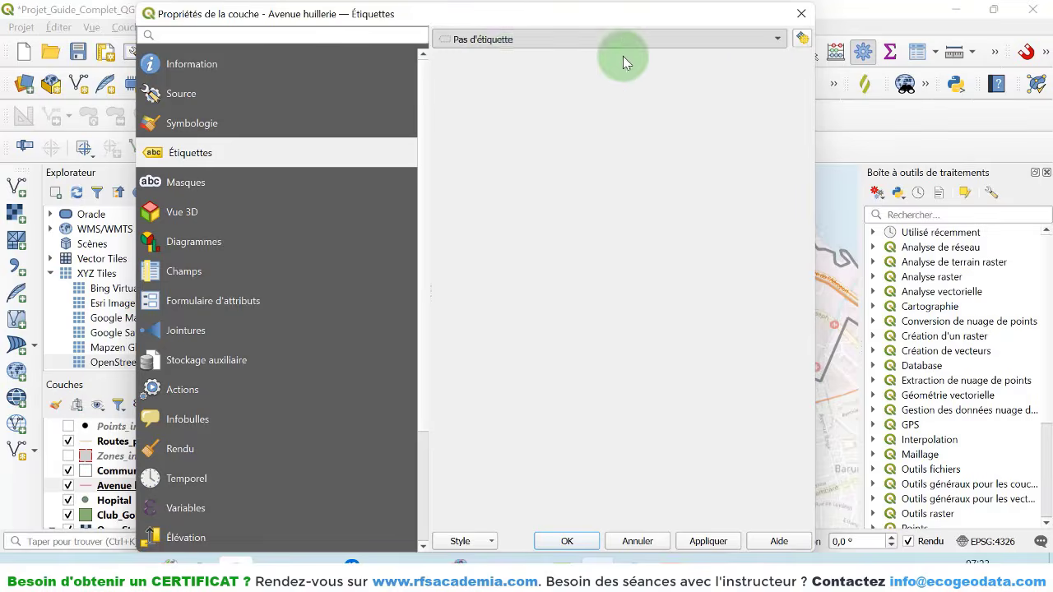
pyautogui.click(777, 63)
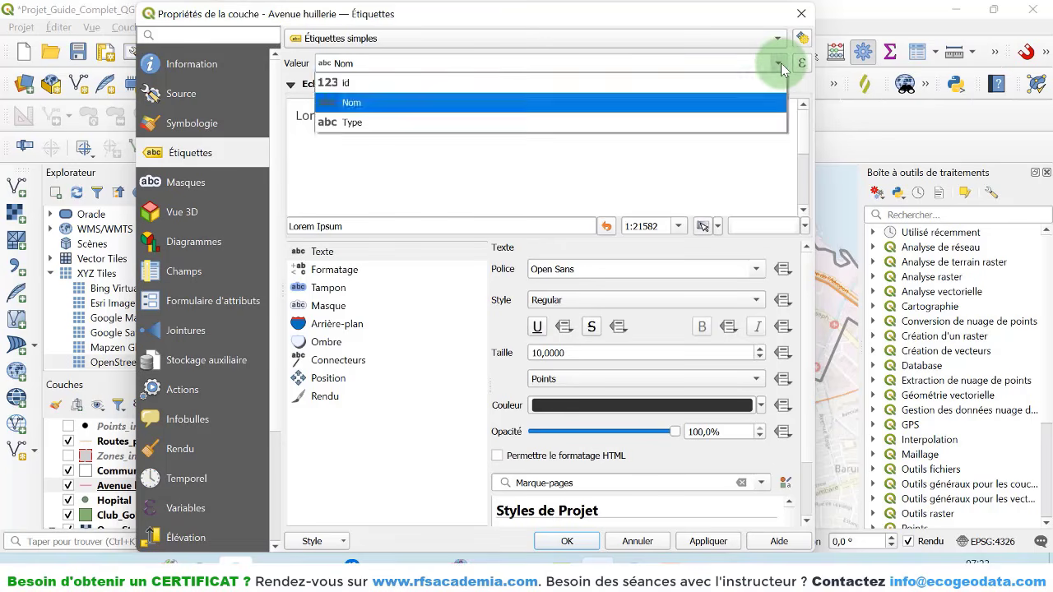
pyautogui.click(780, 62)
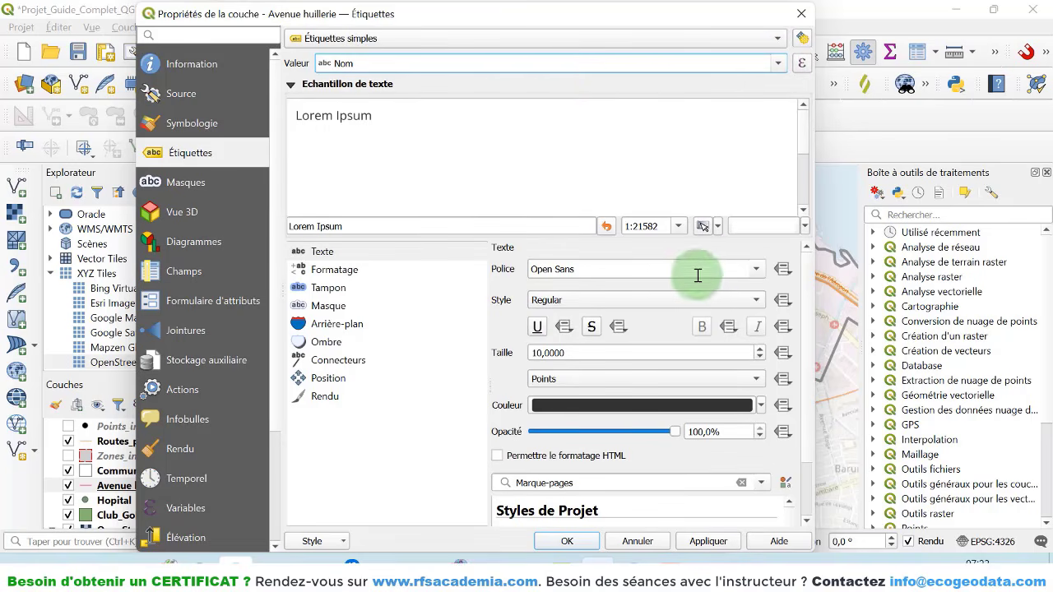
# - Set the Avenue huillerie label text to Arial Bold, 7 points, in light pink
pyautogui.click(758, 271)
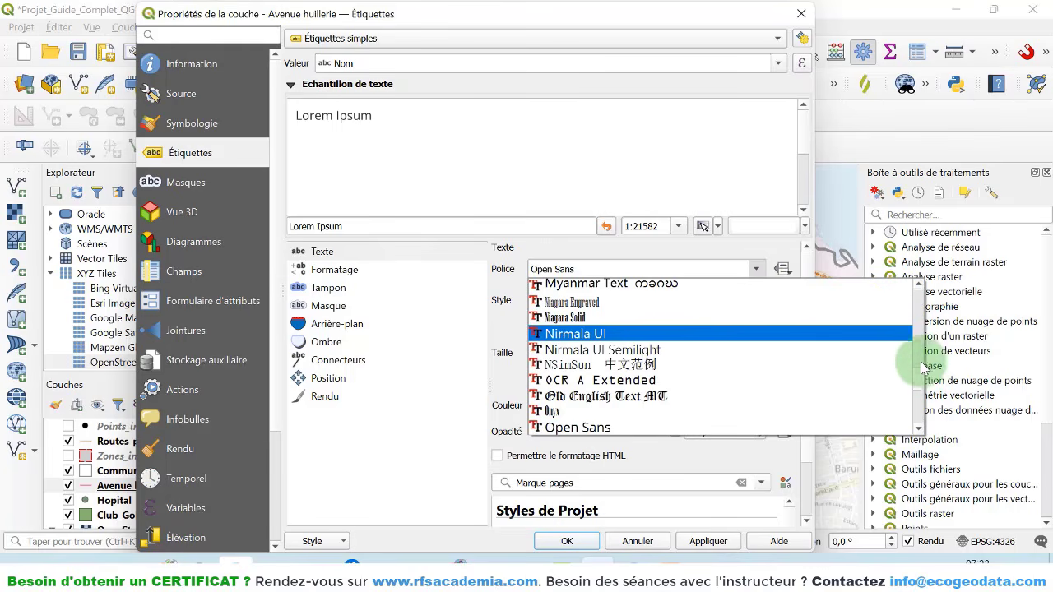
pyautogui.moveTo(918, 380); pyautogui.dragTo(918, 289)
pyautogui.click(693, 336)
pyautogui.click(592, 300)
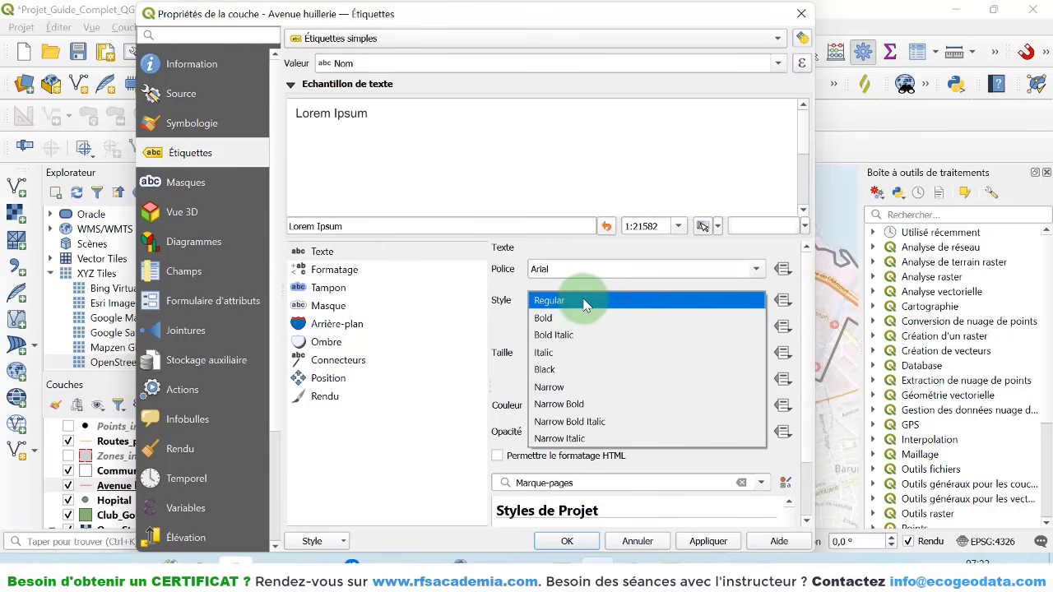
pyautogui.click(597, 317)
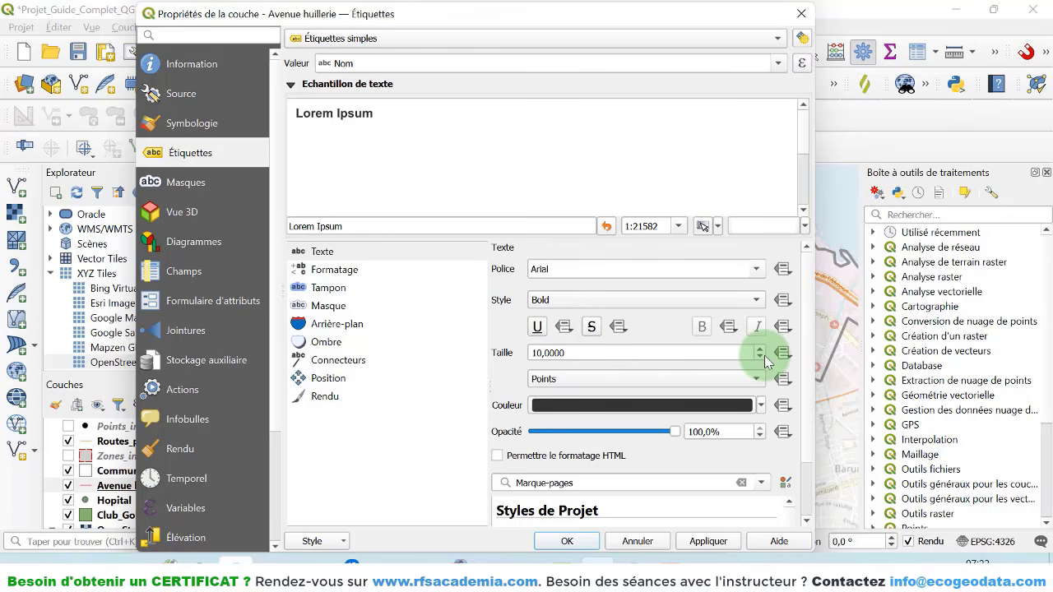
pyautogui.click(762, 357)
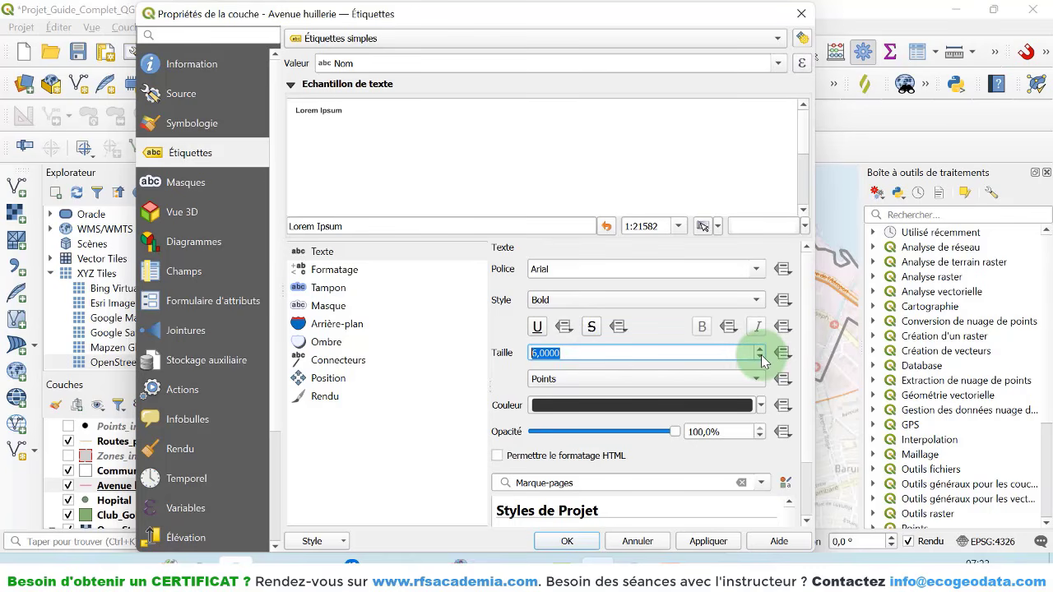
pyautogui.click(759, 351)
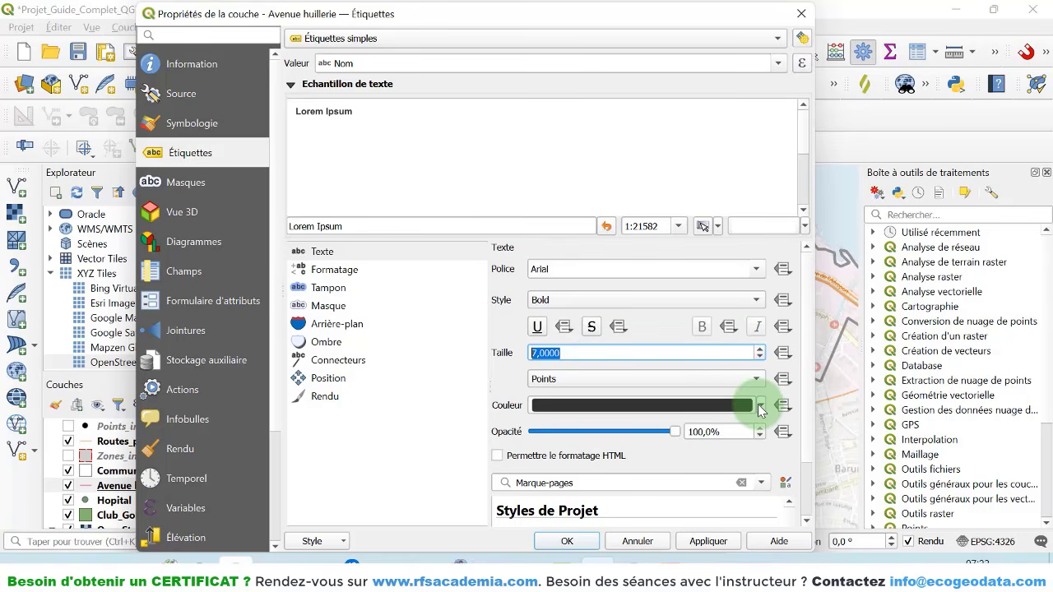
pyautogui.click(760, 405)
pyautogui.click(648, 220)
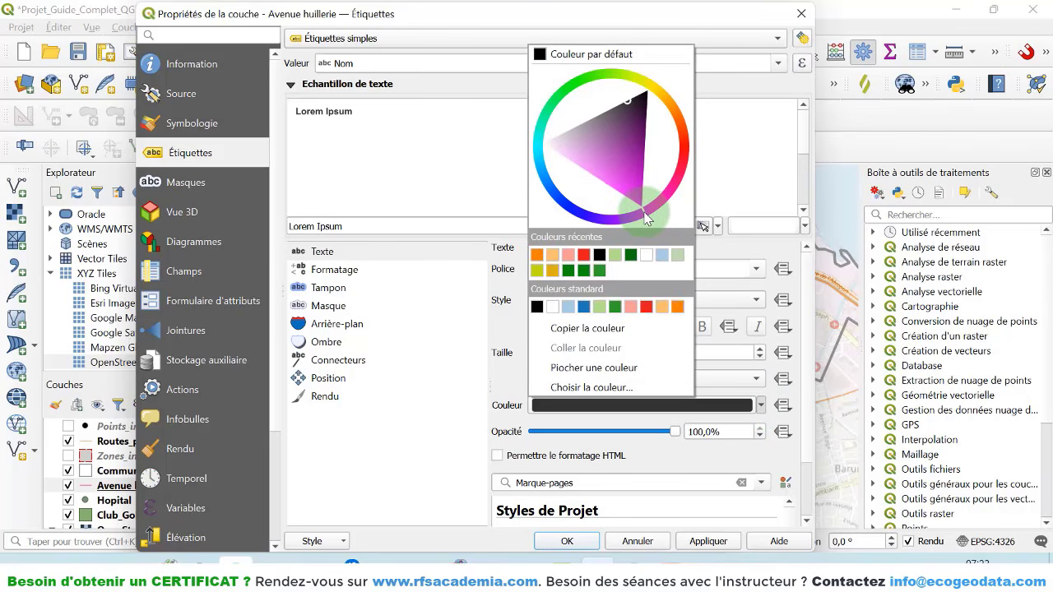
pyautogui.click(593, 183)
pyautogui.click(503, 300)
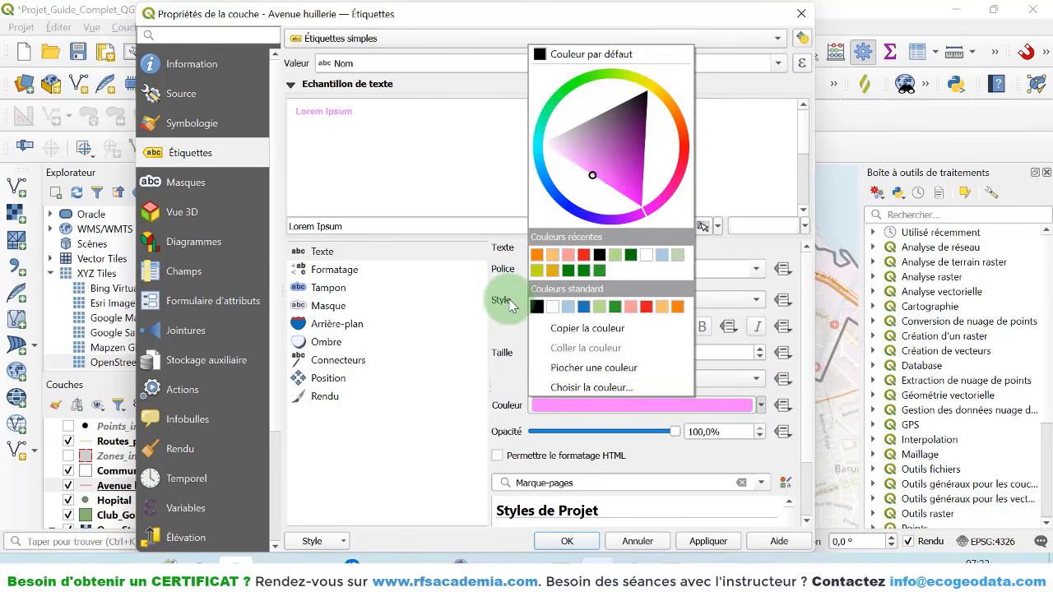
# - Turn on the label buffer (Tampon) with a size of 0.3 mm and apply it
pyautogui.click(333, 294)
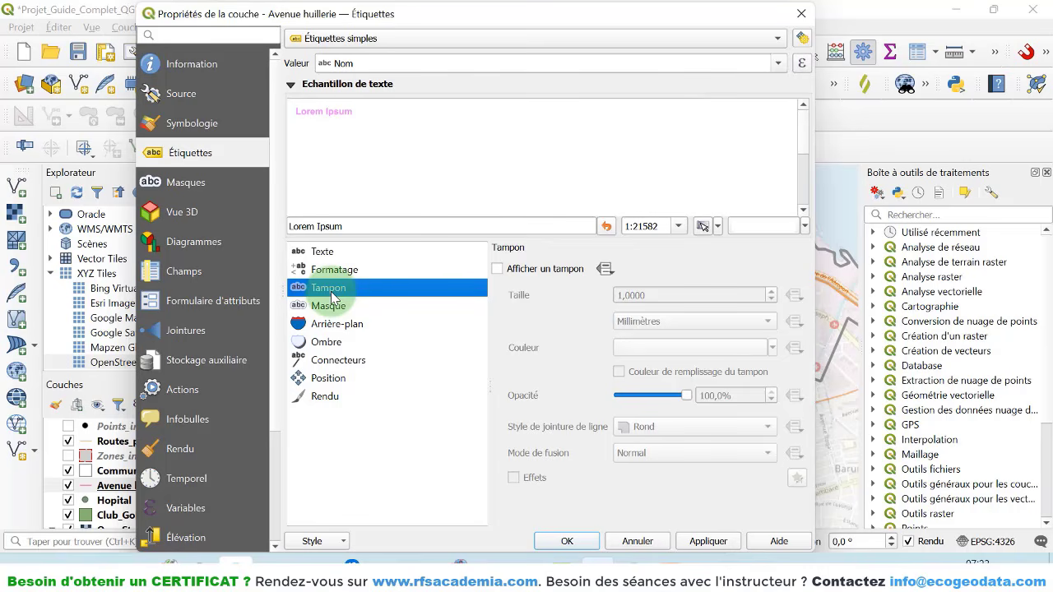
pyautogui.click(497, 268)
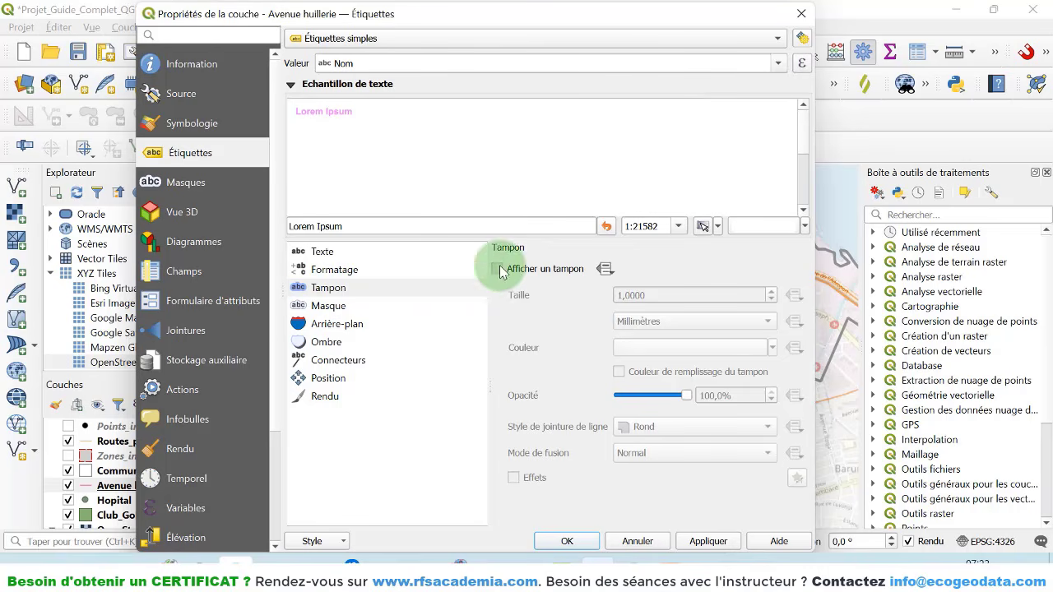
pyautogui.click(768, 300)
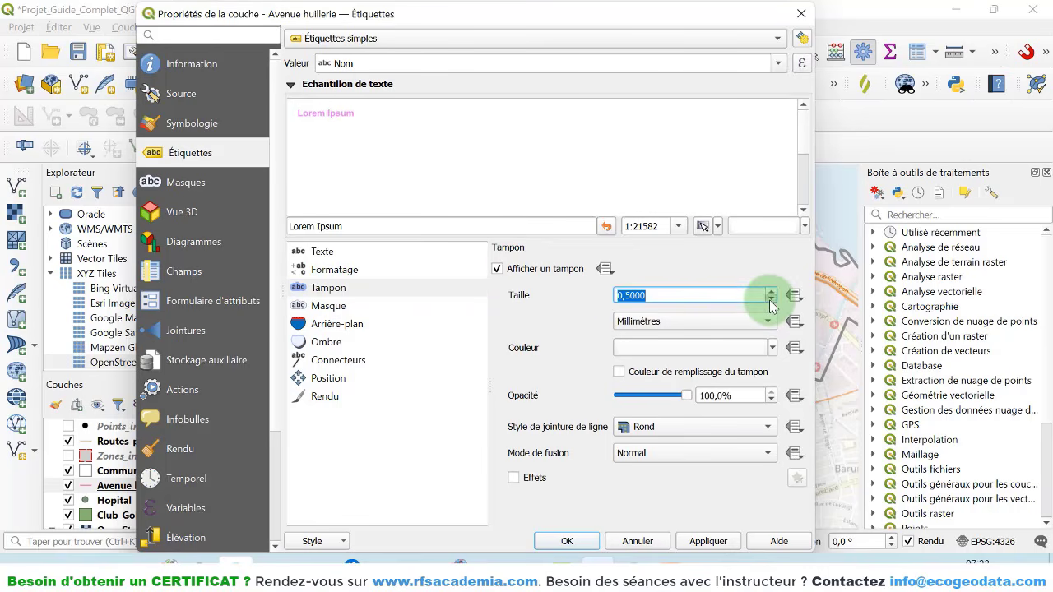
pyautogui.click(711, 541)
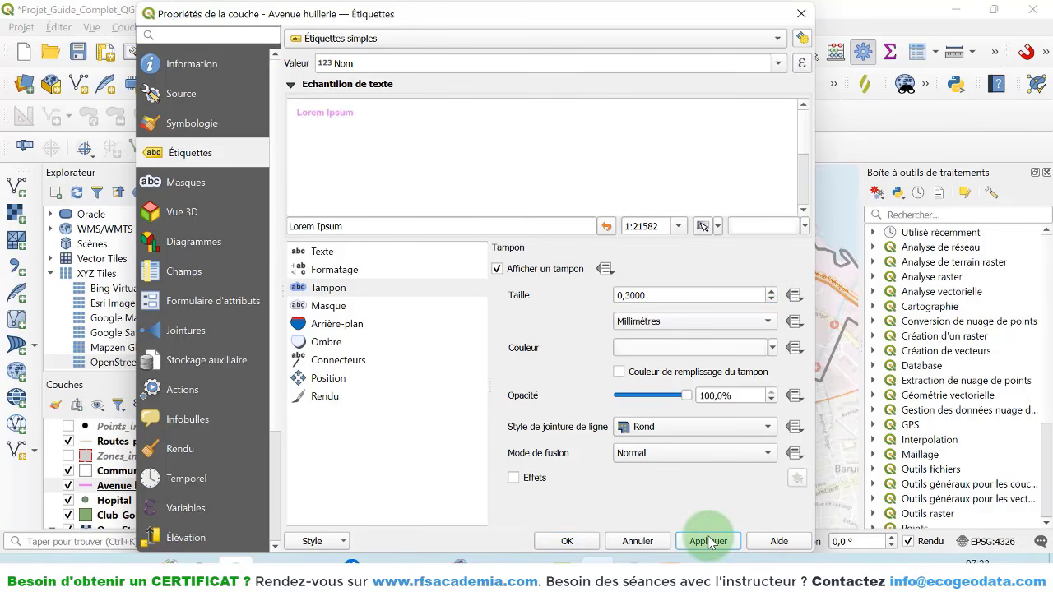
# - Set the label placement mode to Incurvé and accept the Avenue huillerie layer properties
pyautogui.click(328, 378)
pyautogui.click(567, 324)
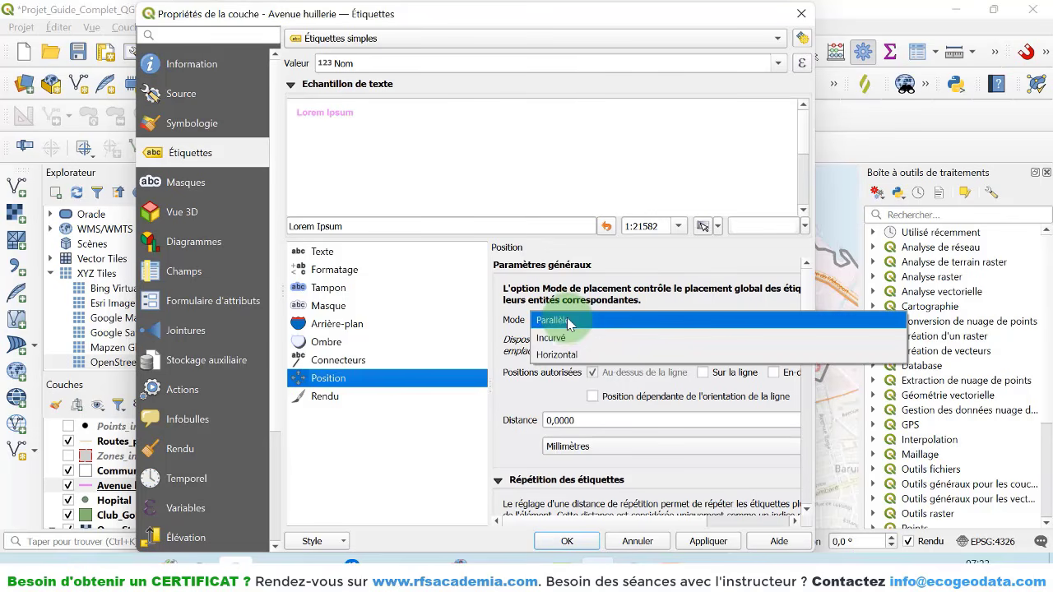
pyautogui.click(559, 338)
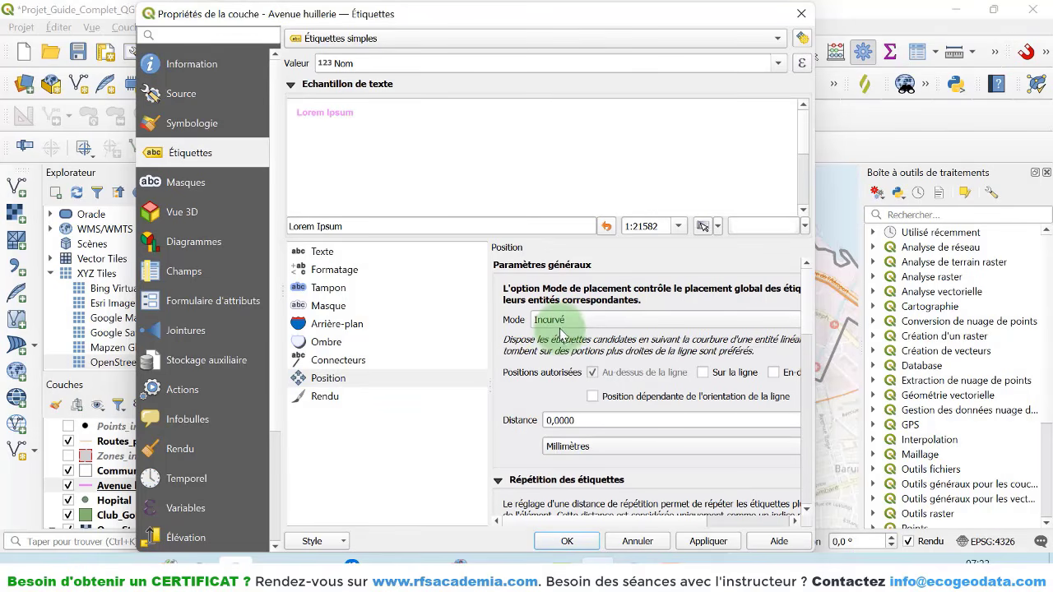
pyautogui.click(567, 540)
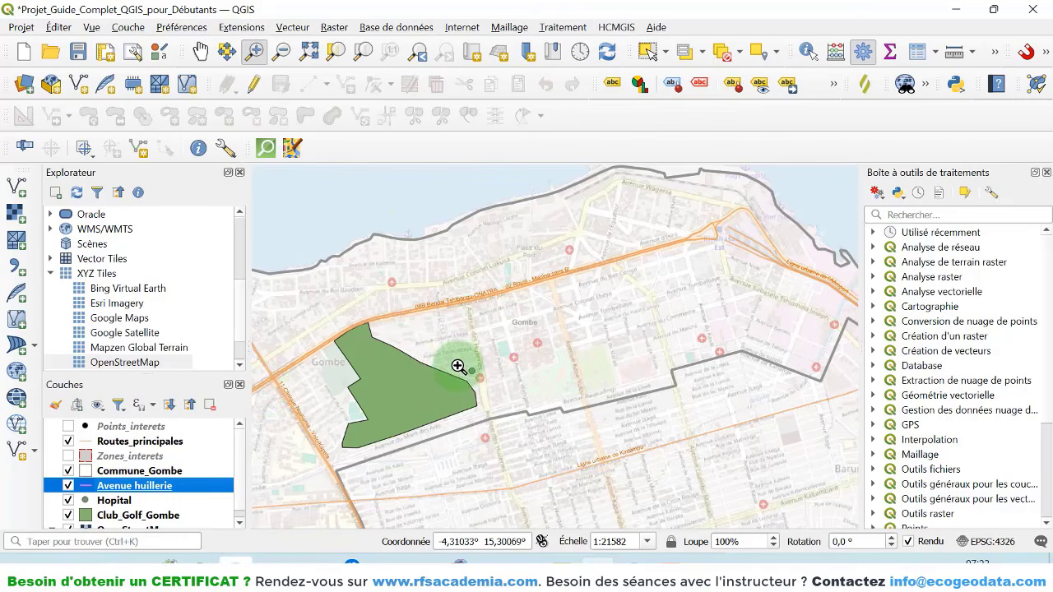
# - Start editing the Avenue huillerie layer and trace a new line southward along Avenue des Huileries from Boulevard du 30 Juin
pyautogui.scroll(2, 471, 309)
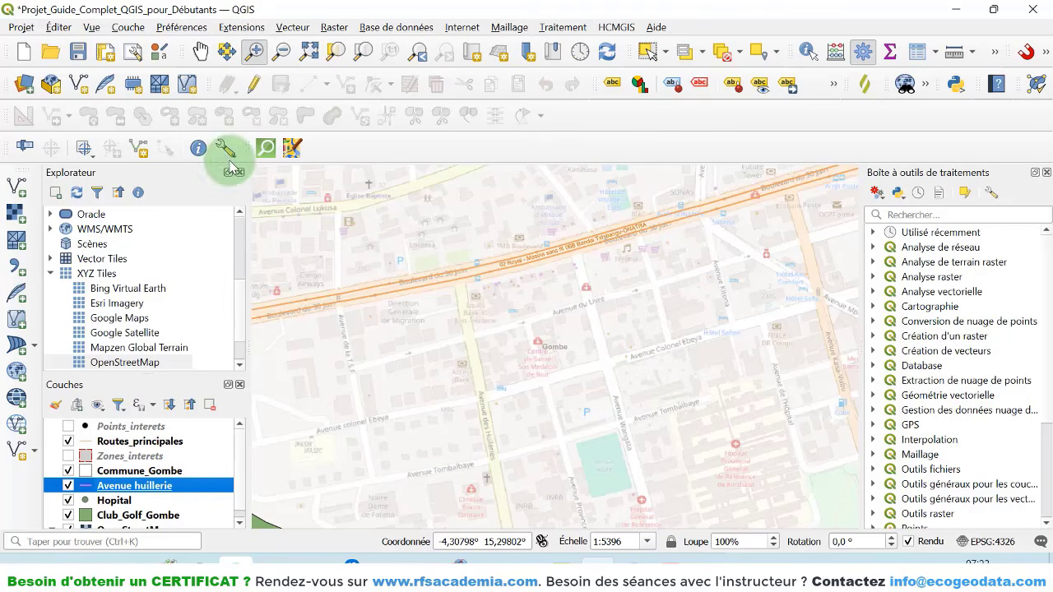
pyautogui.click(254, 86)
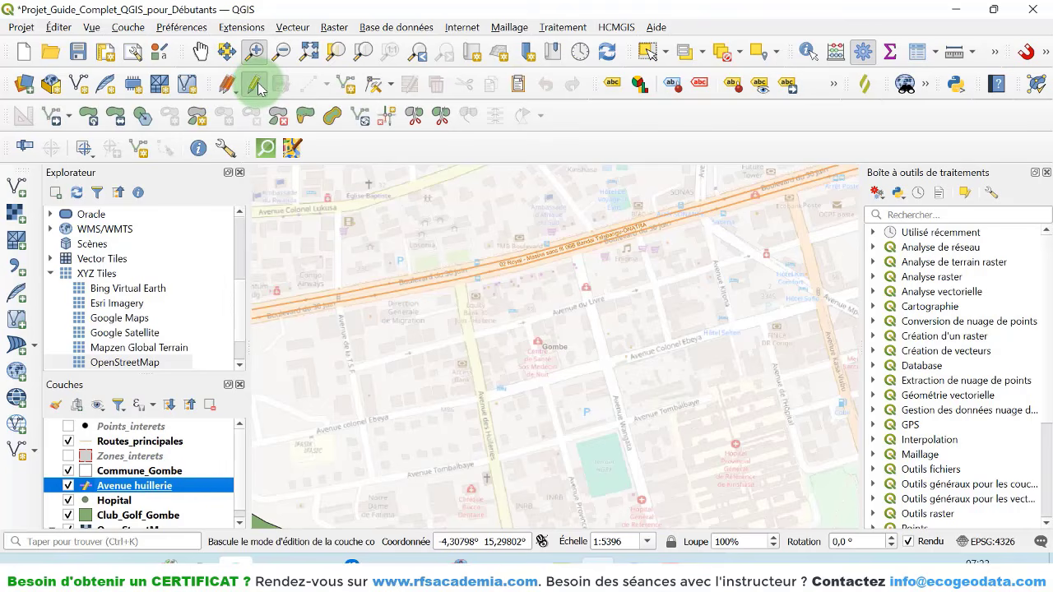
pyautogui.click(358, 88)
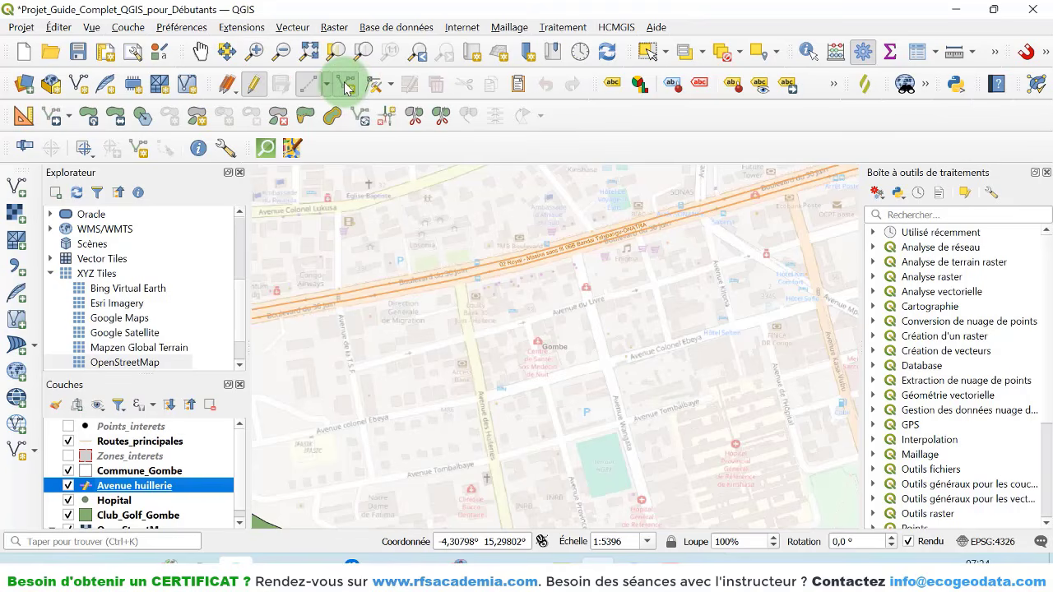
pyautogui.click(460, 278)
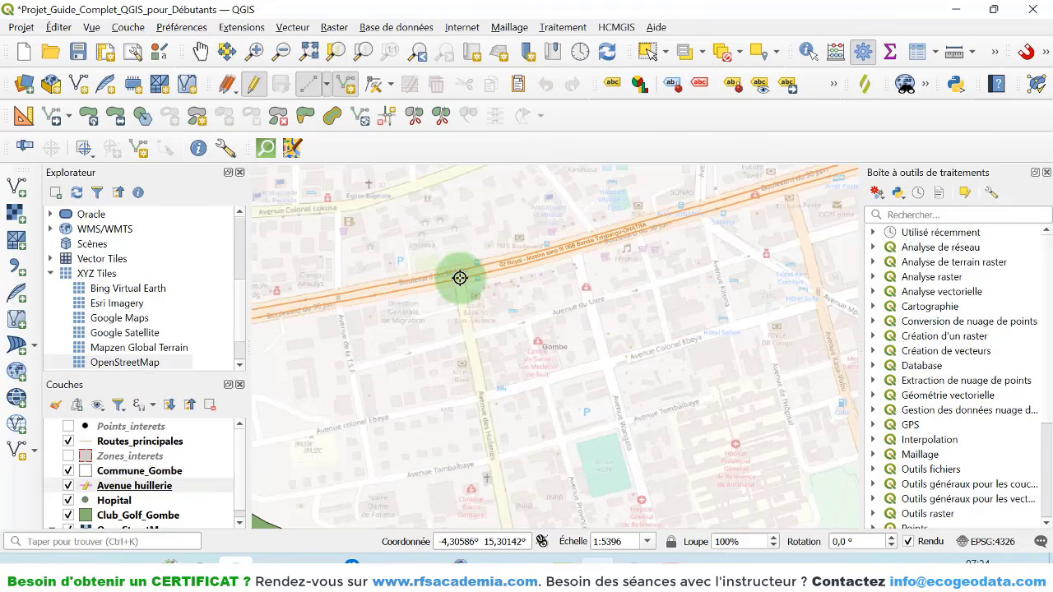
pyautogui.click(465, 325)
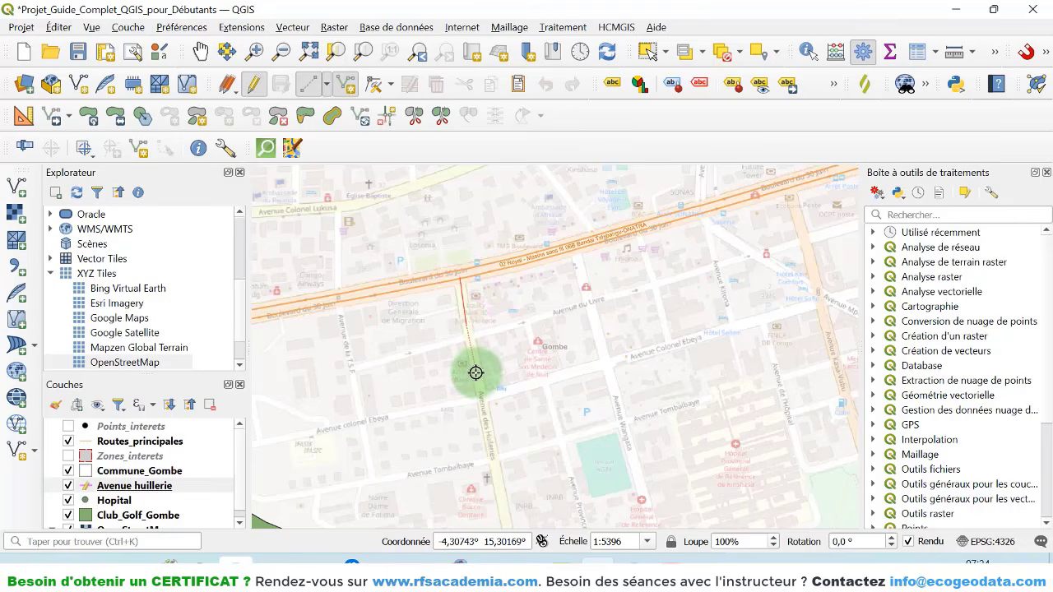
pyautogui.click(477, 373)
pyautogui.click(484, 414)
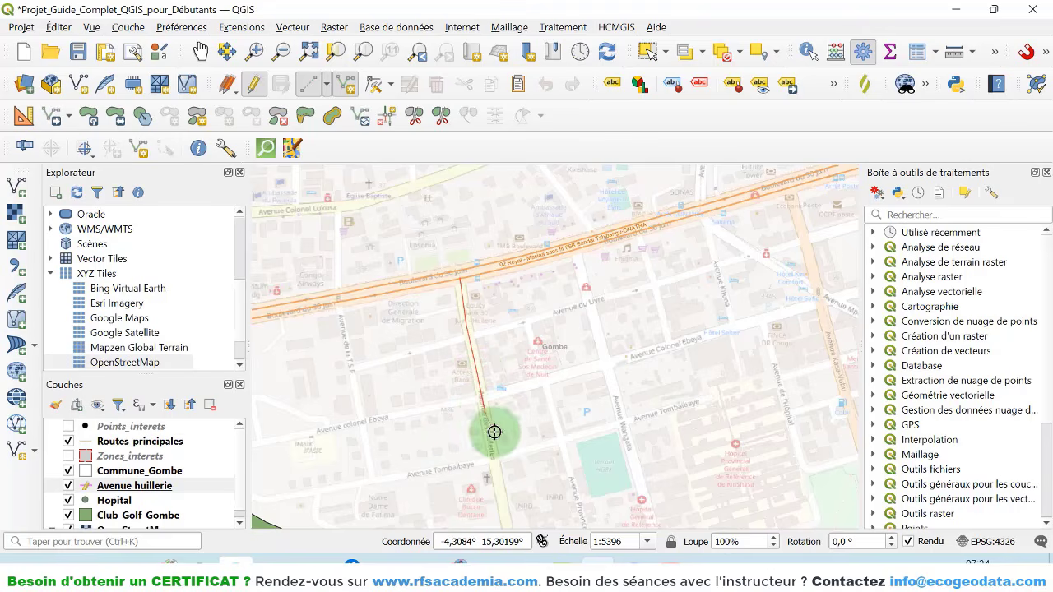
# - Continue tracing the line southward along Avenue des Huileries to its crossing with Ligne urbaine de Kintambo and finish the feature
pyautogui.press('Down')
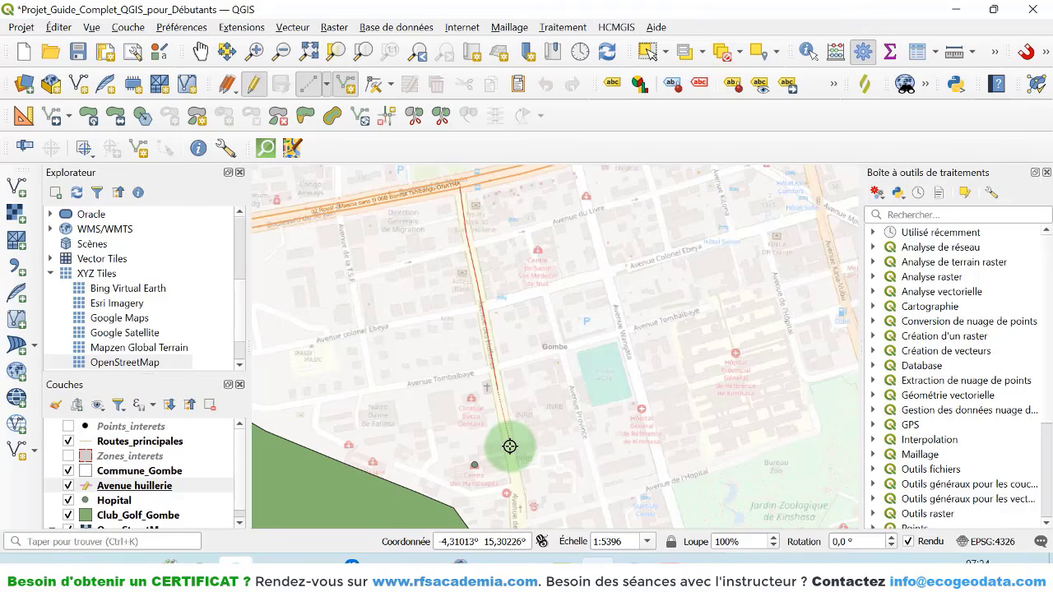
pyautogui.press('Down')
pyautogui.scroll(1, 524, 402)
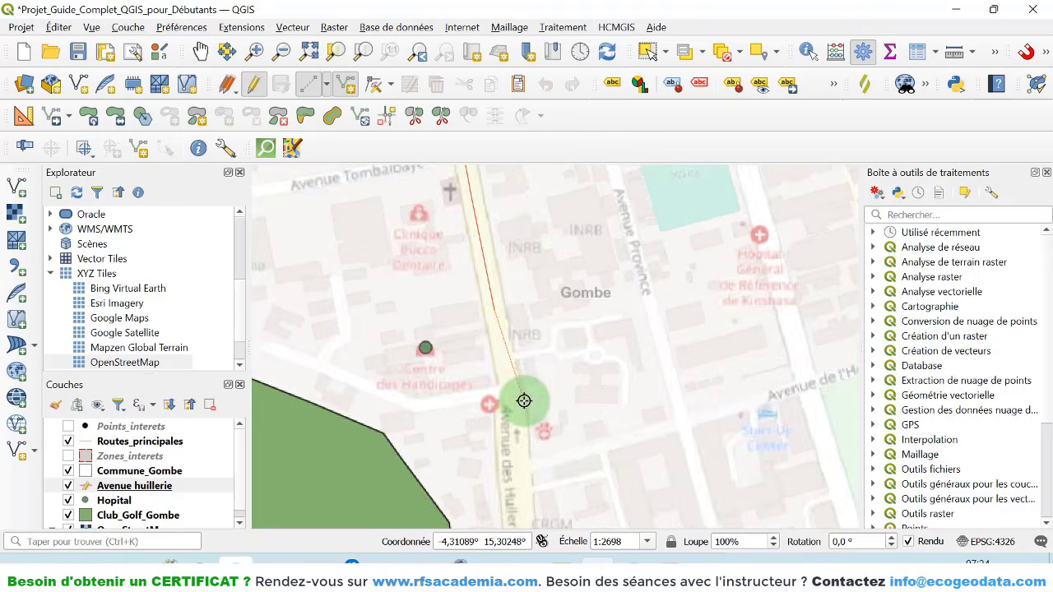
pyautogui.press('Down')
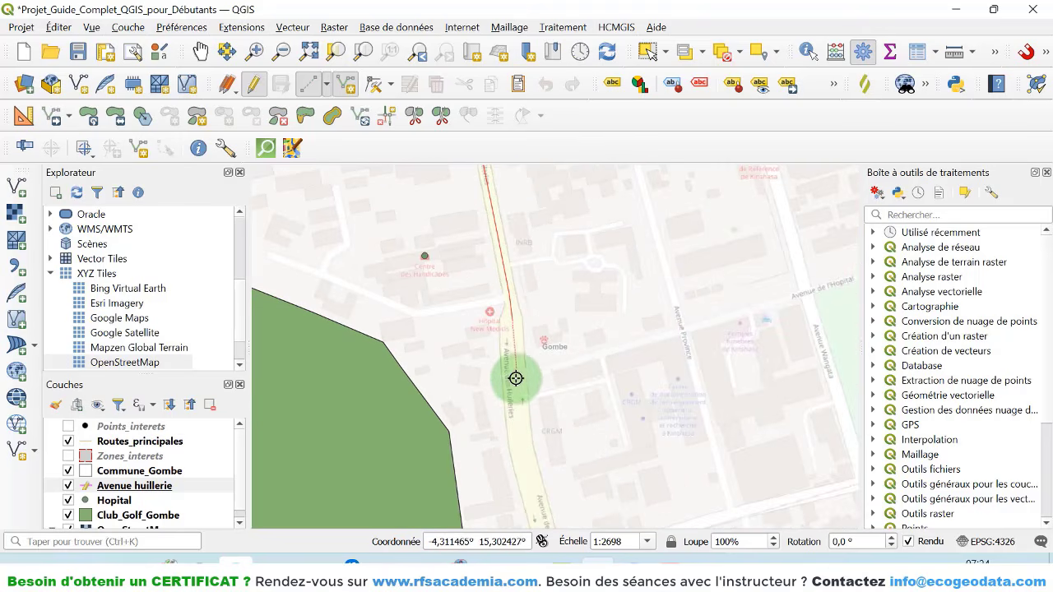
pyautogui.press('Down')
pyautogui.press('Down')
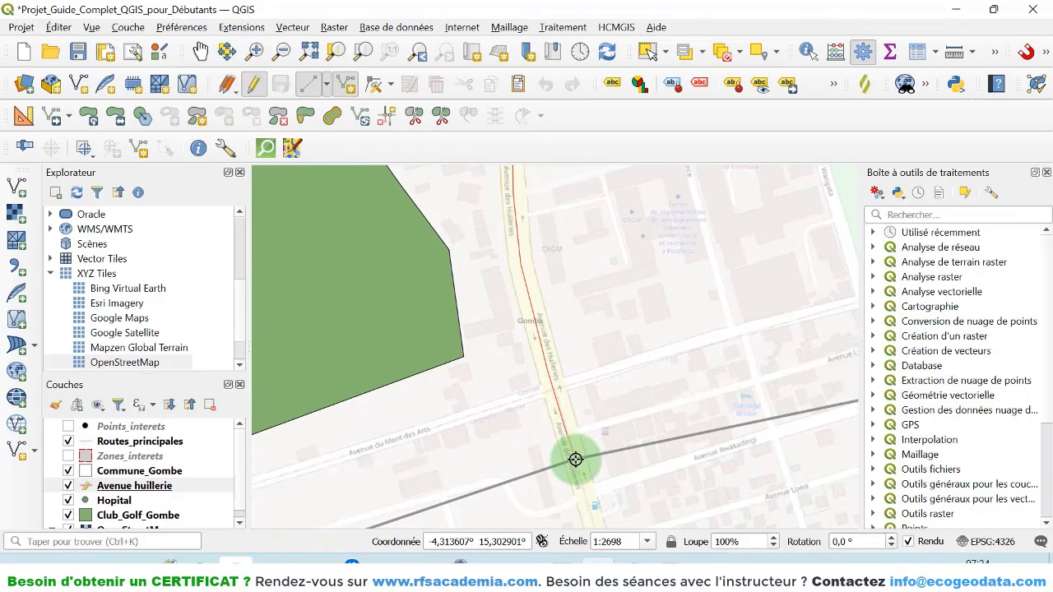
pyautogui.press('Down')
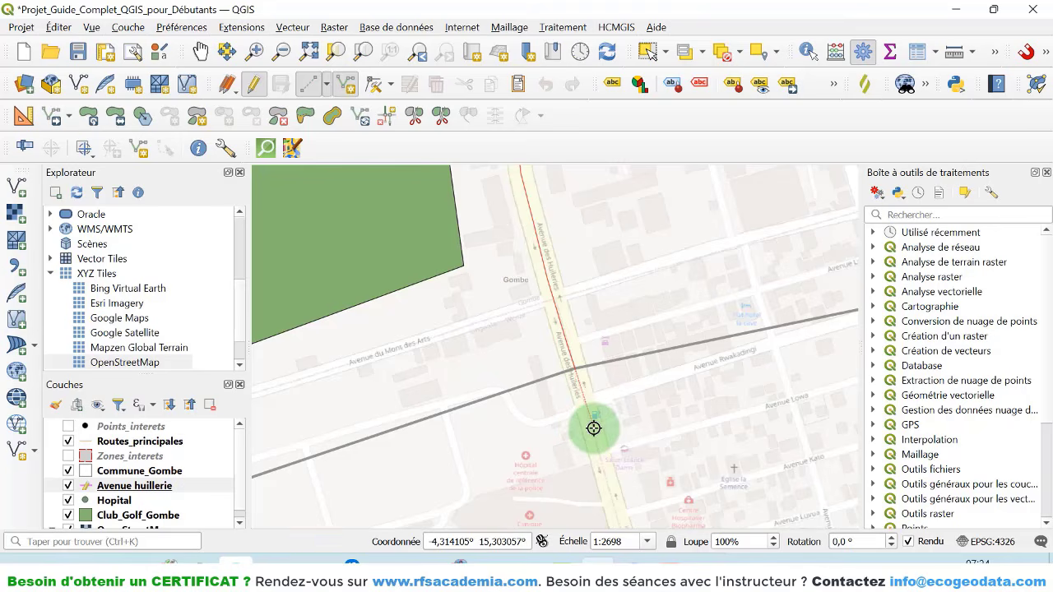
pyautogui.press('Down')
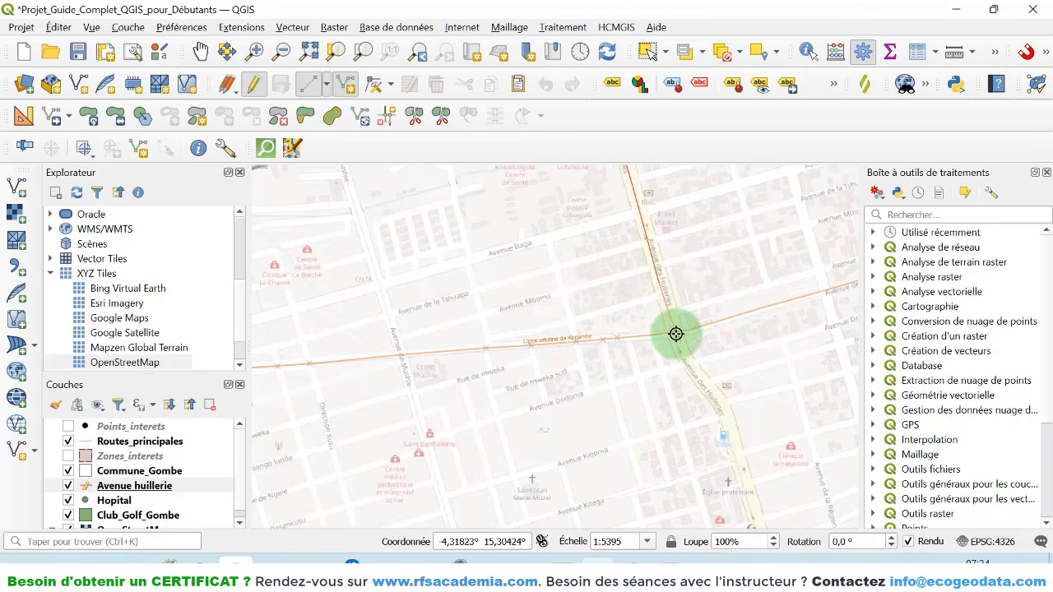
pyautogui.rightClick(674, 332)
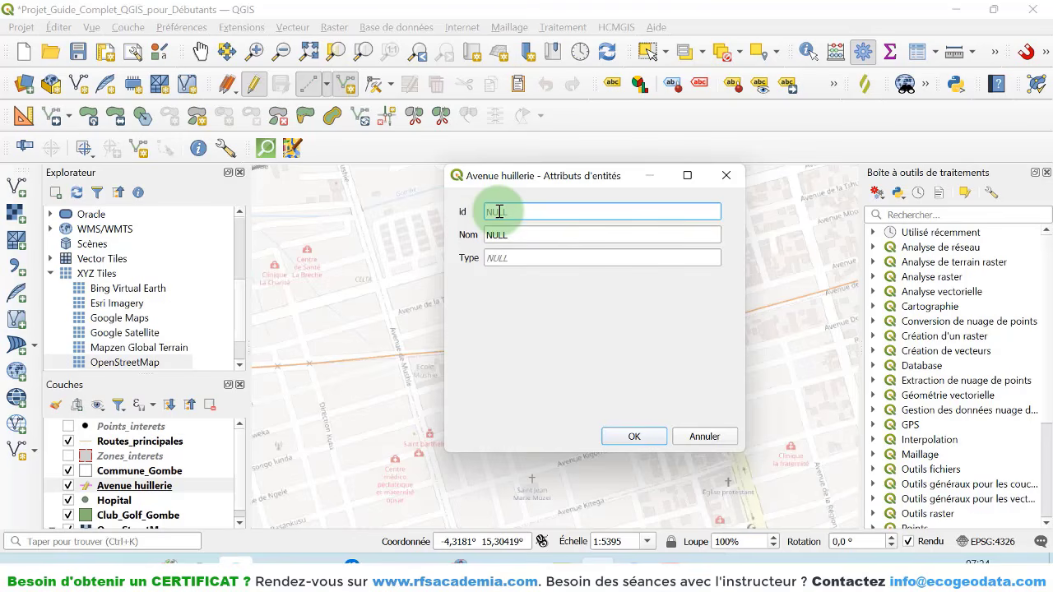
# - Set the new line's Id to 03, Nom to Avenue des Huilleries and Type to Route Secondaire, and accept the attributes
pyautogui.click(520, 234)
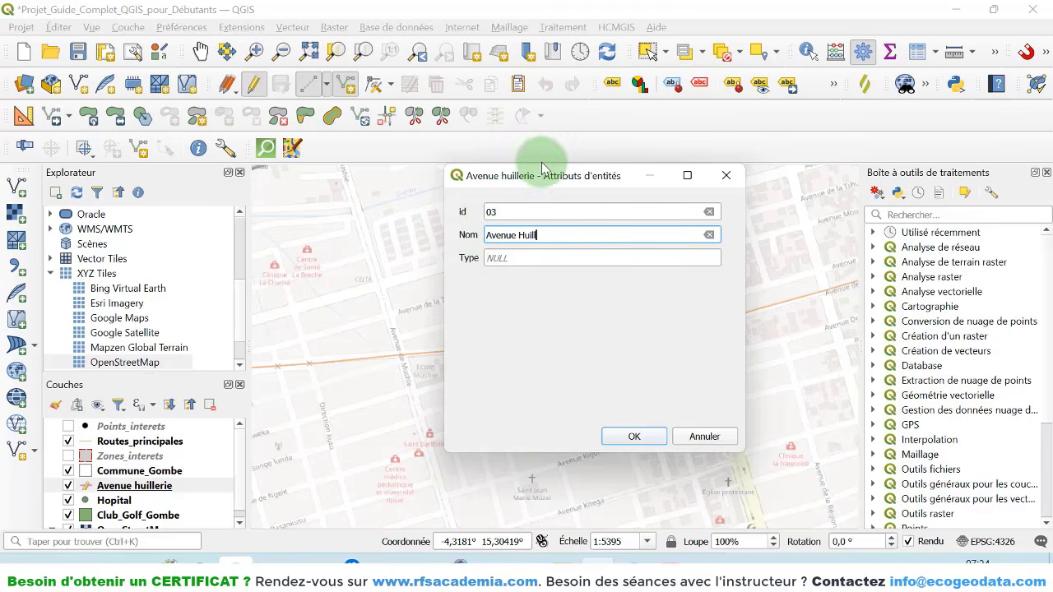
pyautogui.moveTo(551, 179); pyautogui.dragTo(420, 200)
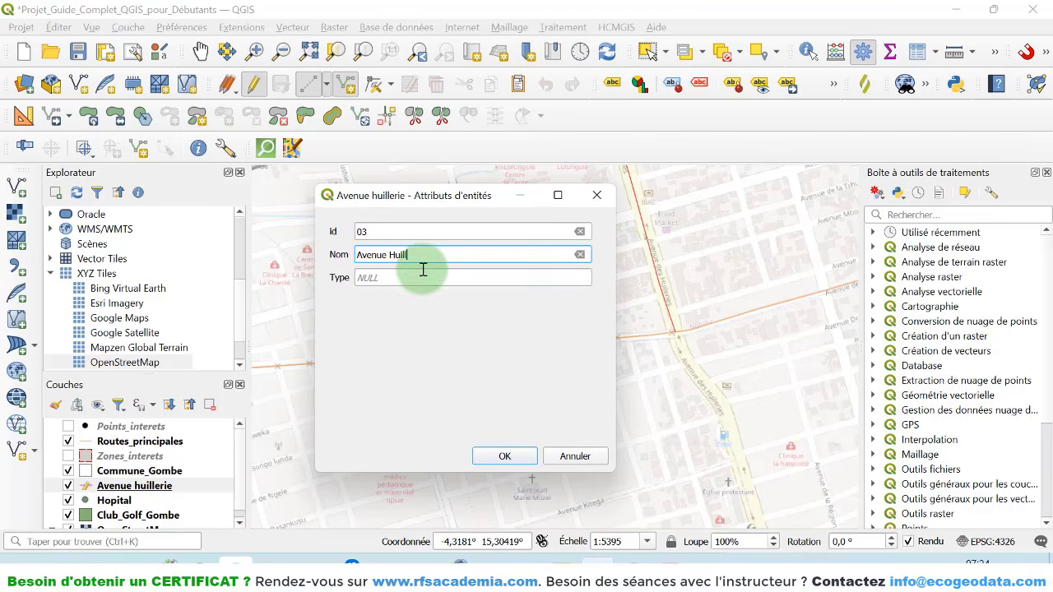
pyautogui.moveTo(407, 255)
pyautogui.mouseDown()
pyautogui.moveTo(376, 252)
pyautogui.moveTo(389, 261)
pyautogui.mouseUp()
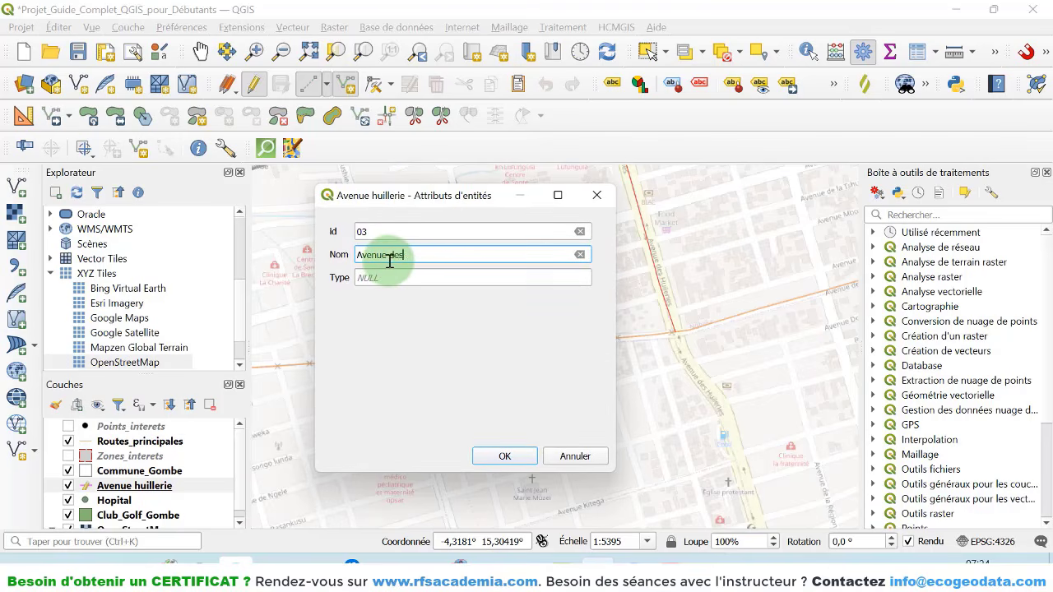
pyautogui.write('Huilleries')
pyautogui.press('Tab')
pyautogui.write('Route Secondaire')
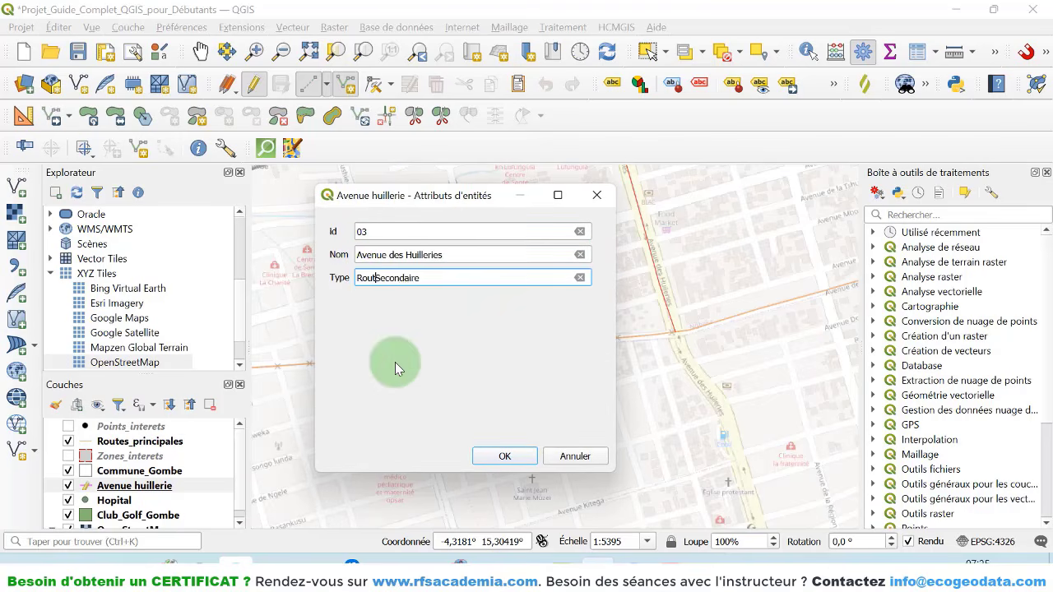
pyautogui.click(505, 457)
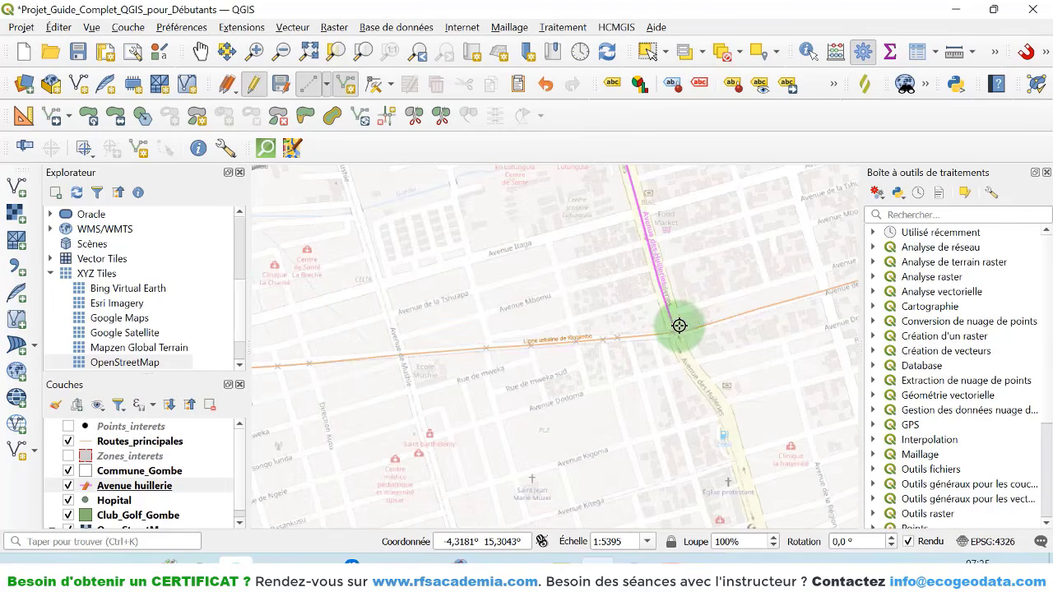
# - Examine the traced avenue together with the hospital point and golf club polygon on the map at several scales
pyautogui.scroll(-2, 678, 324)
pyautogui.scroll(1, 617, 207)
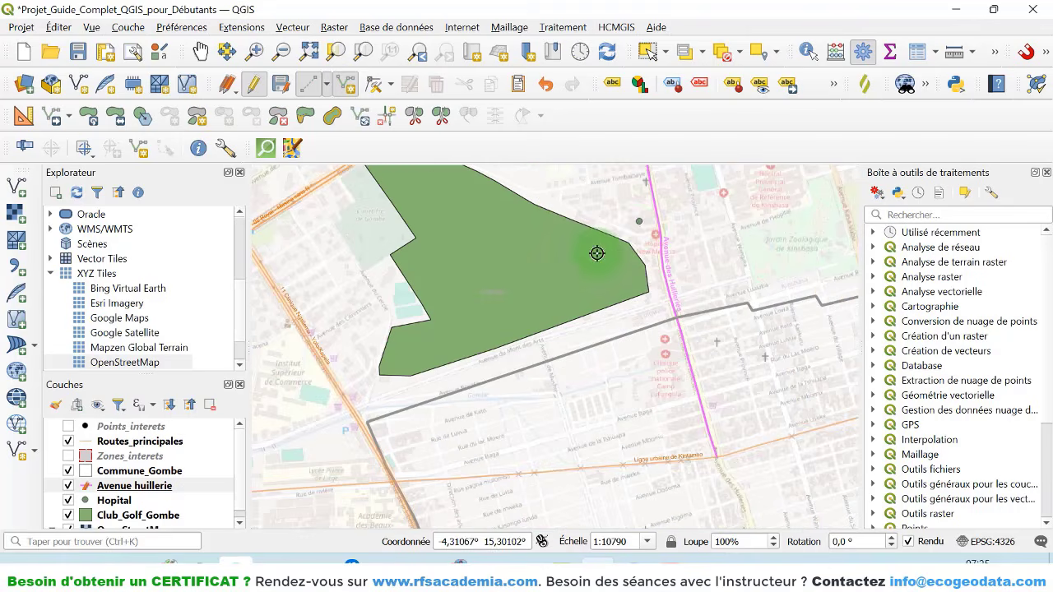
pyautogui.click(638, 221)
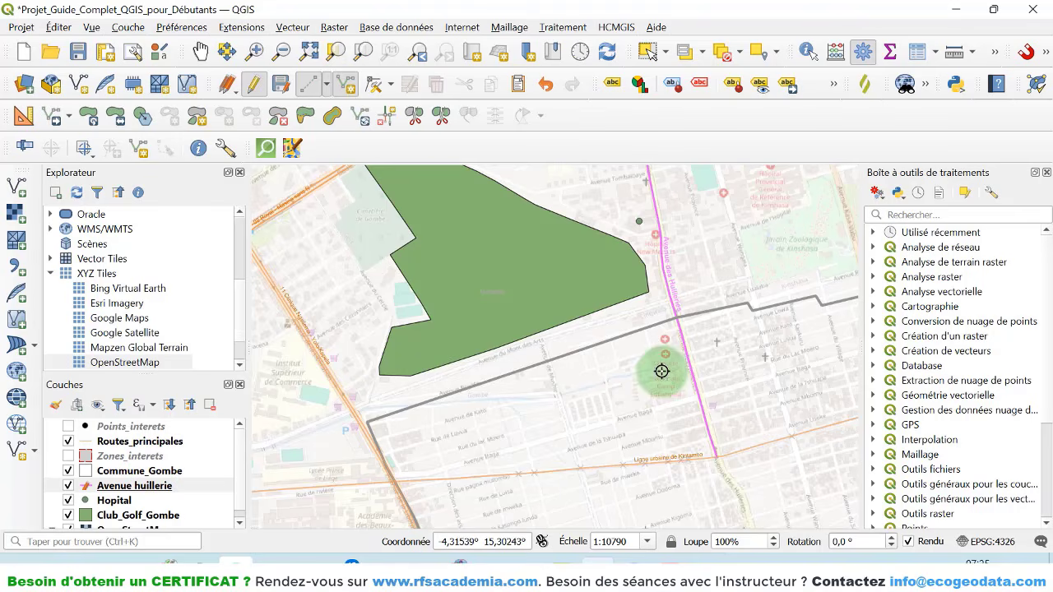
pyautogui.scroll(-2, 662, 371)
pyautogui.scroll(2, 686, 344)
pyautogui.scroll(1, 614, 374)
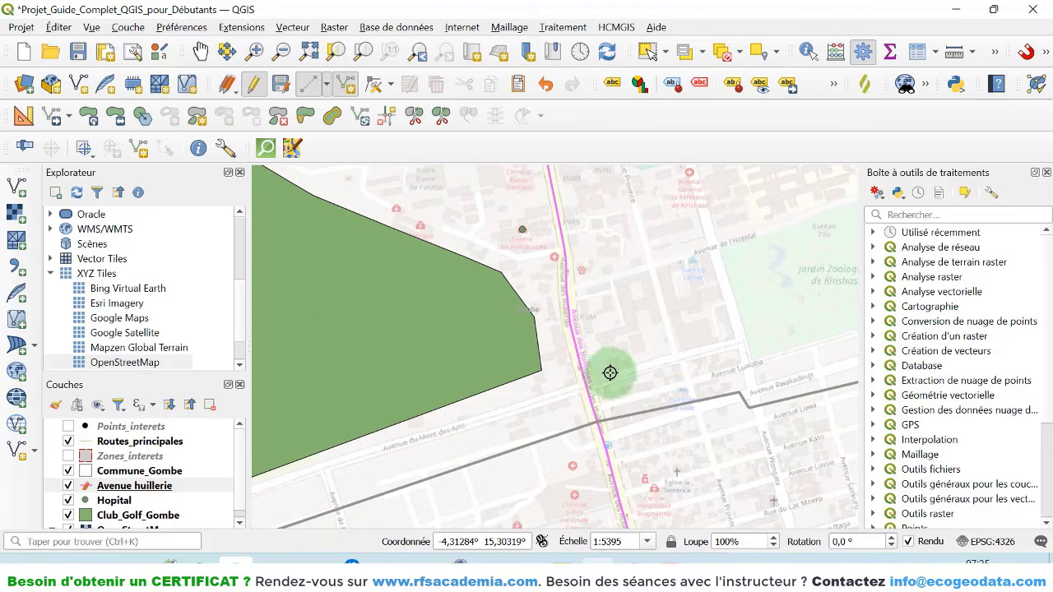
pyautogui.scroll(-1, 581, 357)
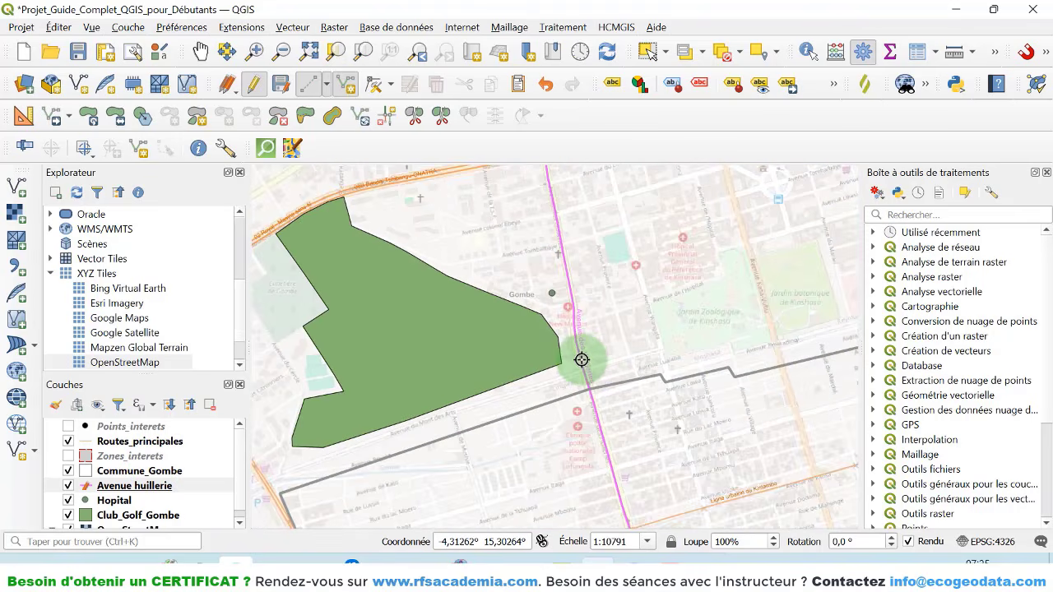
pyautogui.scroll(-1, 588, 354)
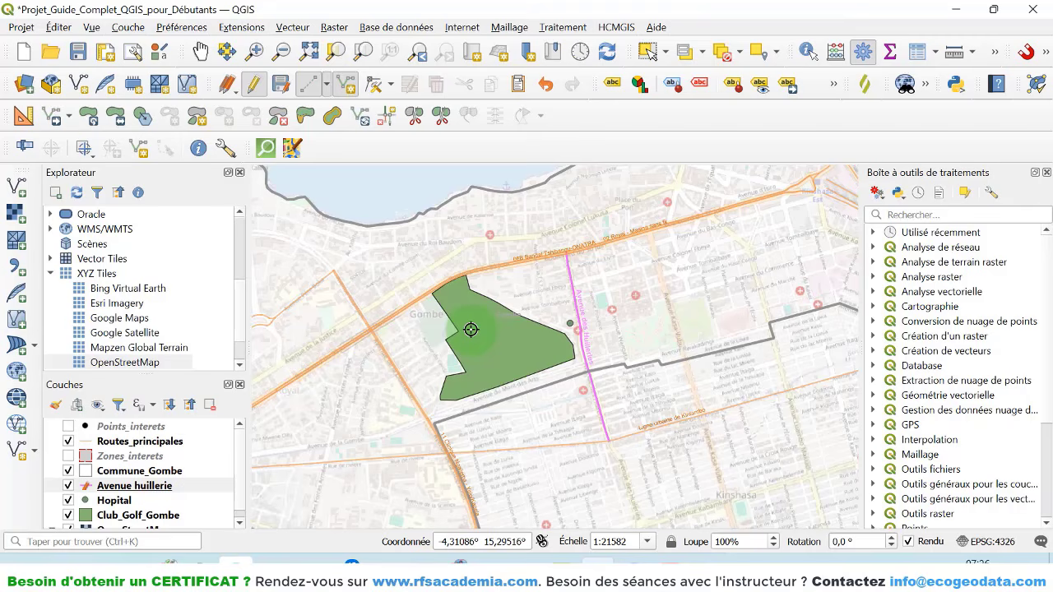
# - Save the edits of the Avenue huillerie layer and turn off its editing mode
pyautogui.rightClick(143, 489)
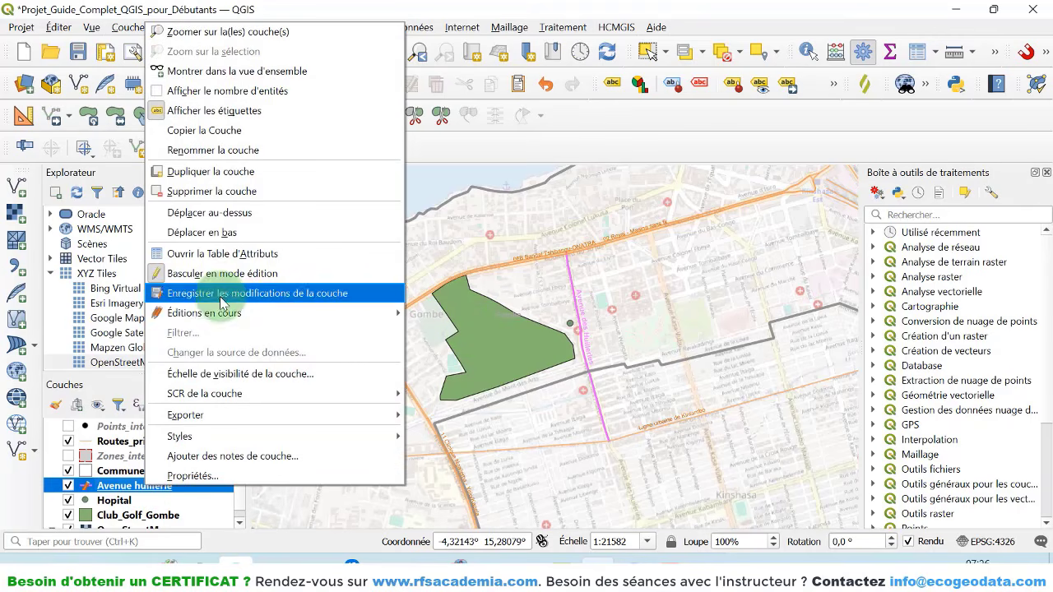
pyautogui.click(220, 296)
pyautogui.rightClick(124, 486)
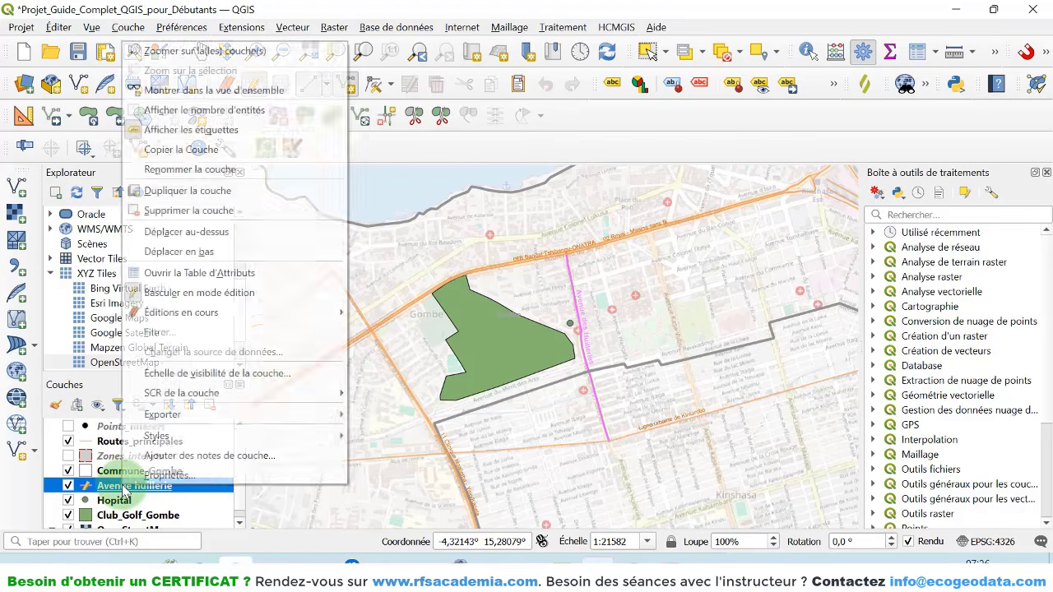
pyautogui.click(189, 293)
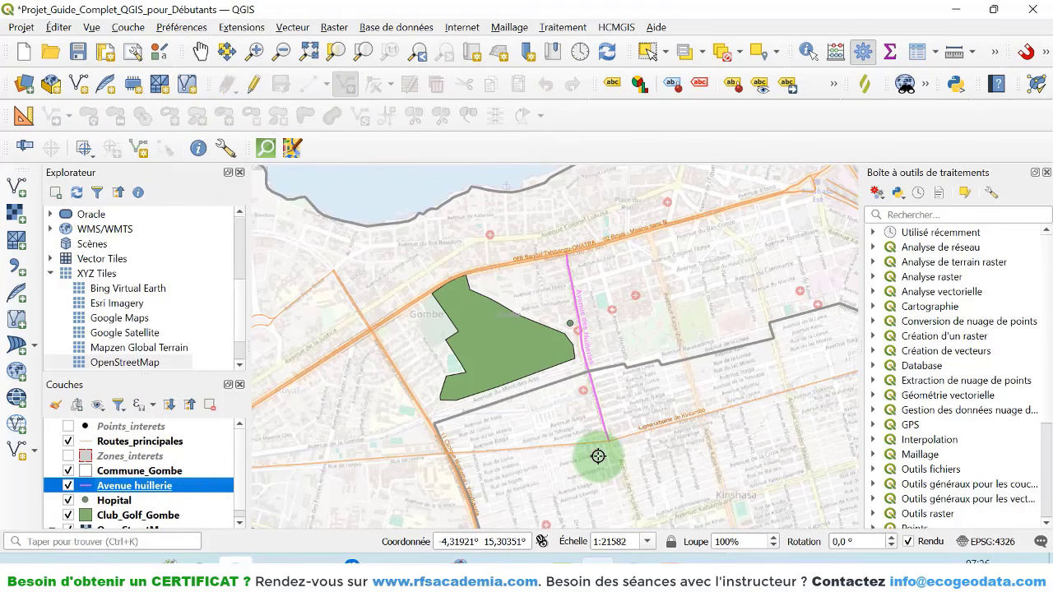
# - Check the Avenue huillerie attribute table, select its record to highlight the line, and close the table
pyautogui.rightClick(175, 487)
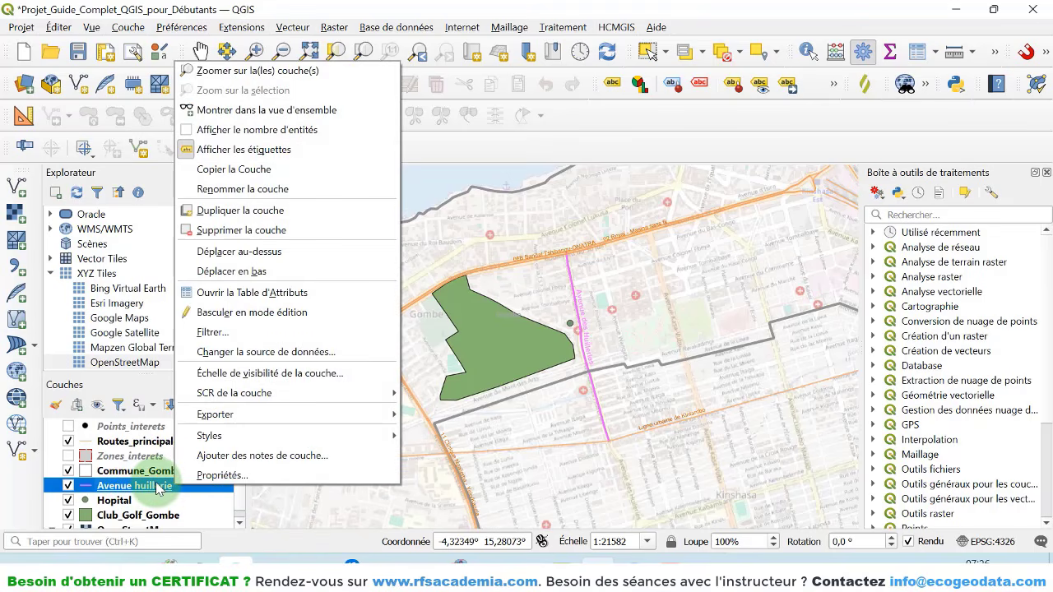
pyautogui.click(219, 293)
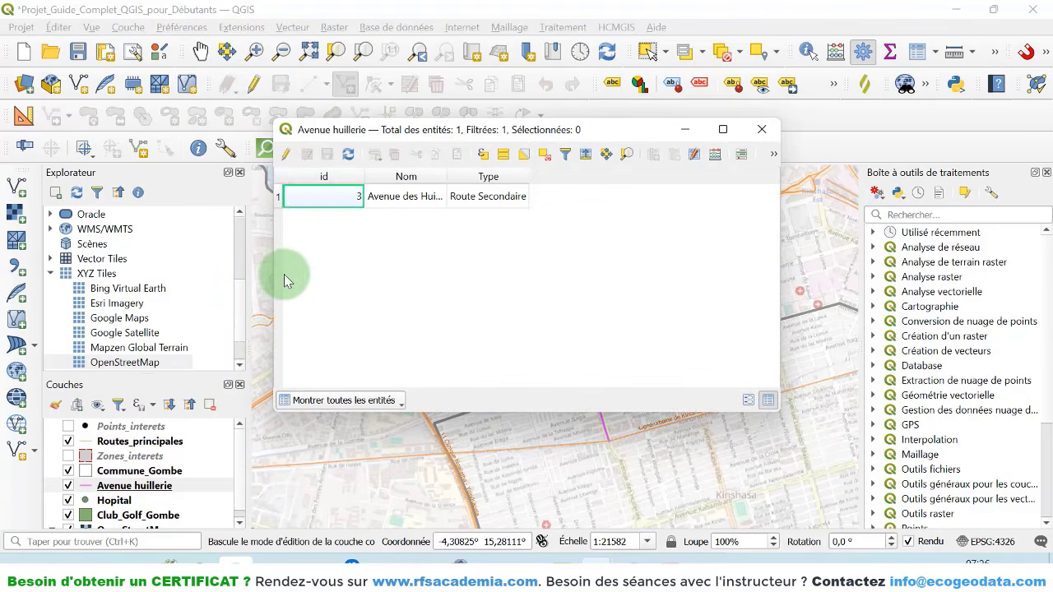
pyautogui.click(278, 196)
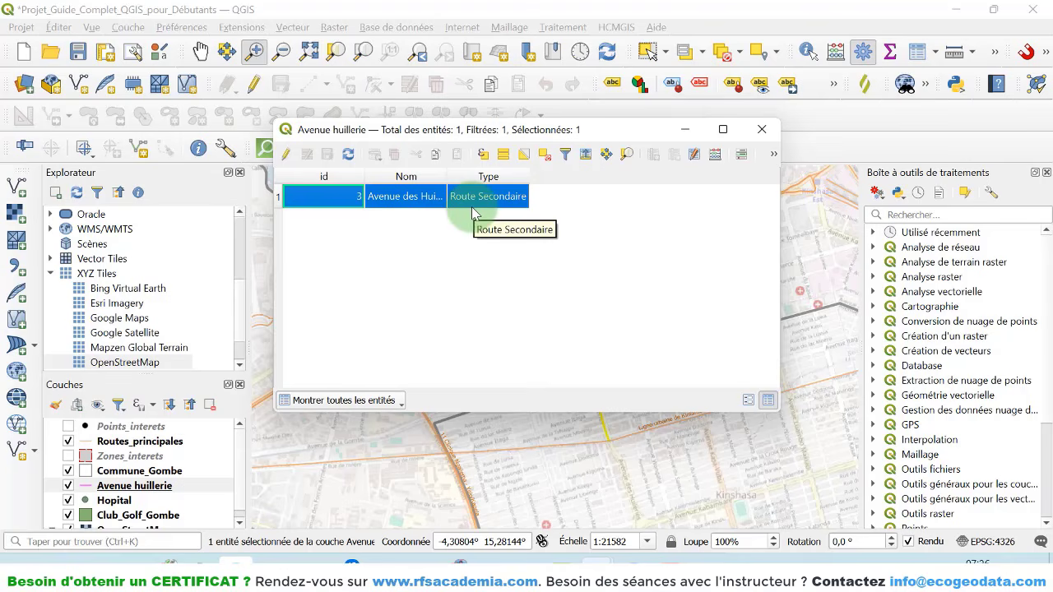
pyautogui.click(761, 130)
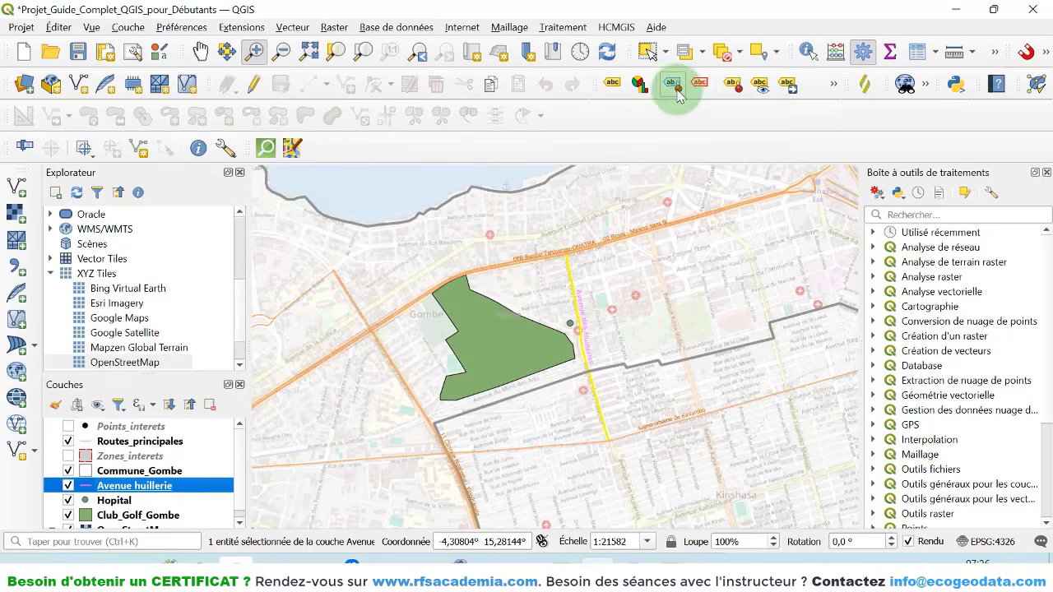
# - Check the Club_Golf_Gombe record in its attribute table, highlight its polygon on the map, and clear the selection in all layers
pyautogui.click(119, 515)
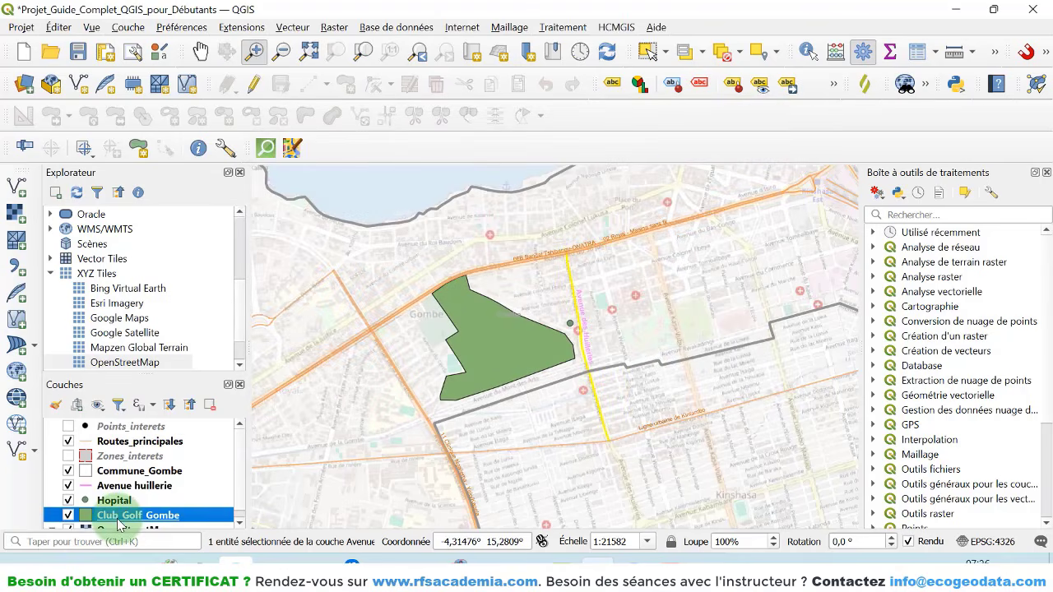
pyautogui.rightClick(122, 519)
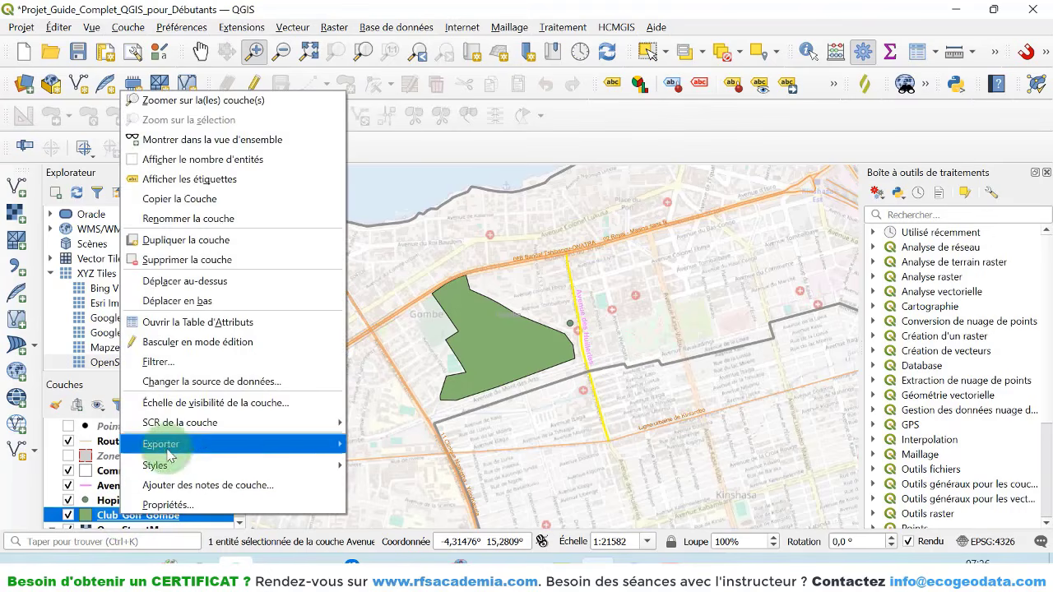
pyautogui.click(180, 329)
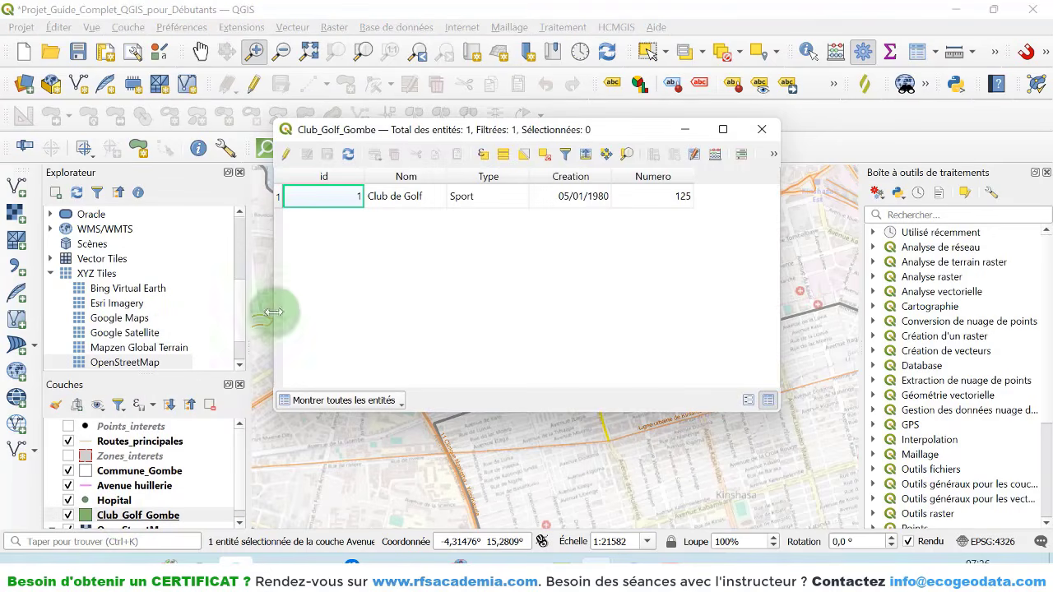
pyautogui.click(279, 196)
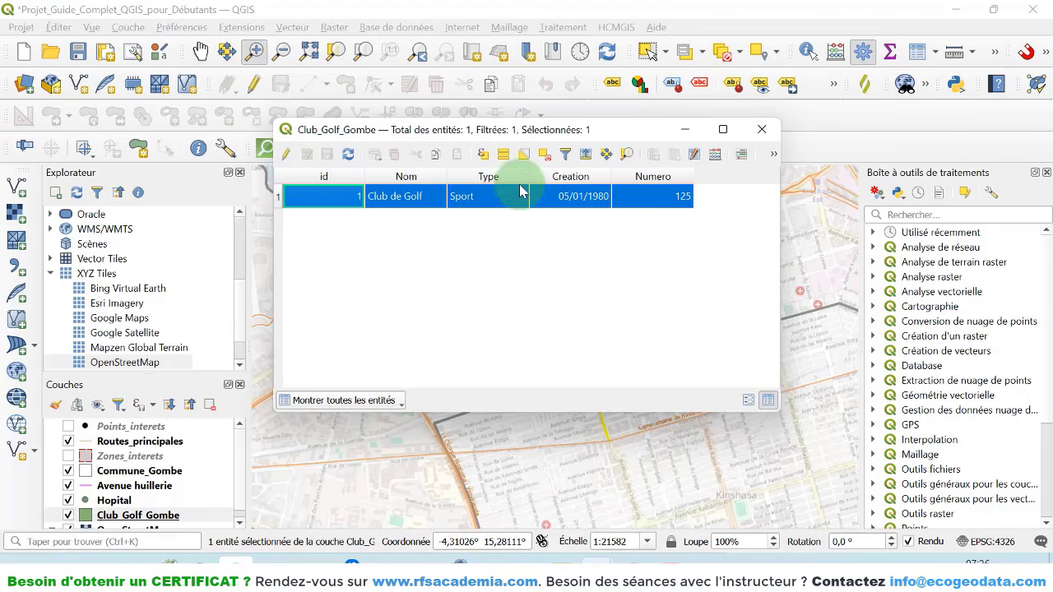
pyautogui.moveTo(625, 136); pyautogui.dragTo(239, 229)
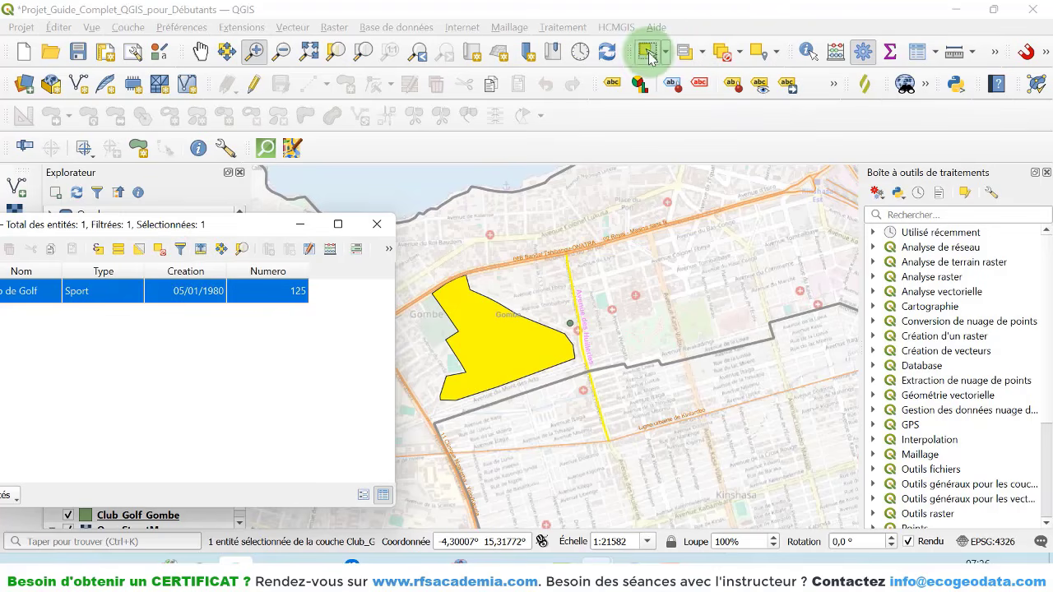
pyautogui.click(721, 49)
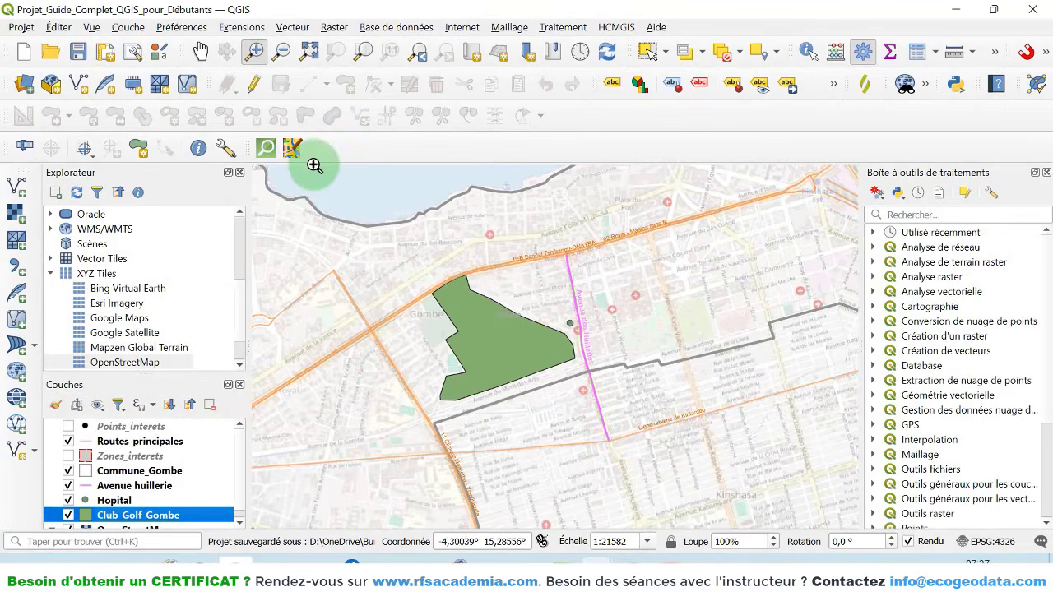
# - Hide the Avenue huillerie, Hopital and Club_Golf_Gombe layers and show the whole Gombe commune on the map
pyautogui.click(68, 485)
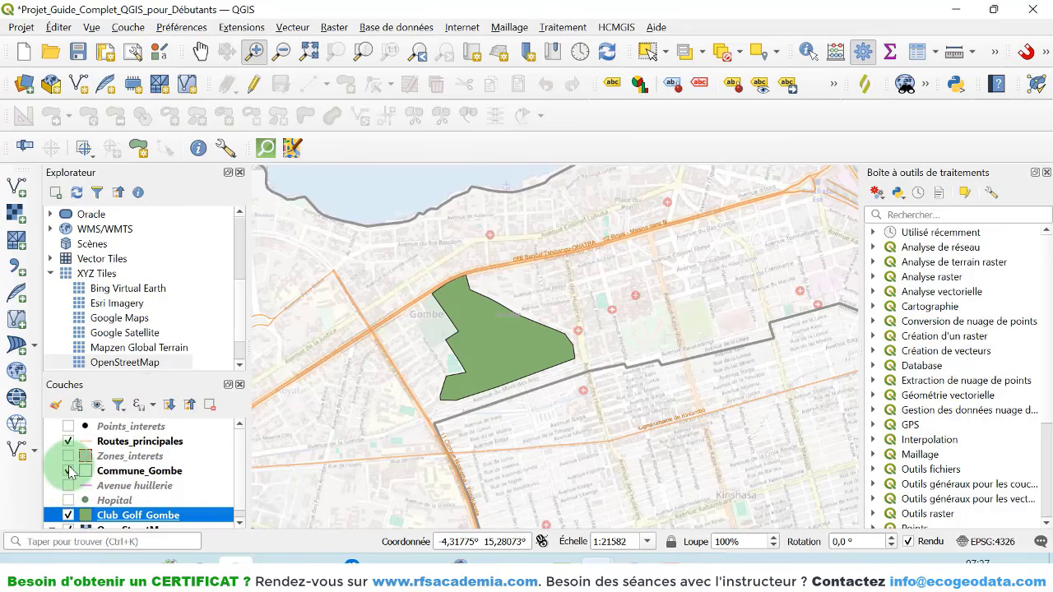
pyautogui.click(68, 515)
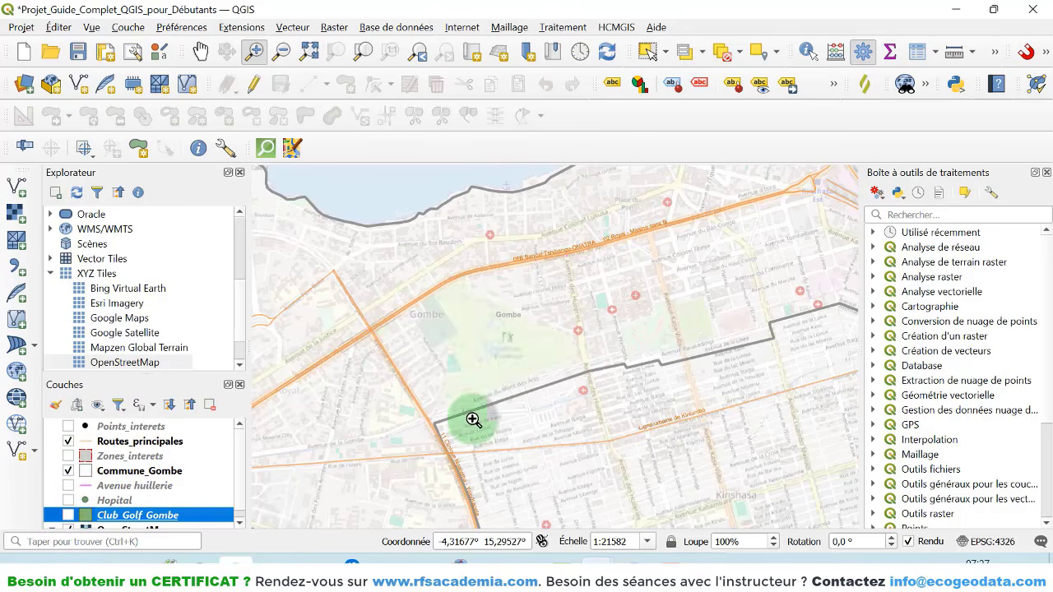
pyautogui.scroll(-1, 469, 419)
pyautogui.click(200, 51)
pyautogui.moveTo(504, 367); pyautogui.dragTo(544, 302)
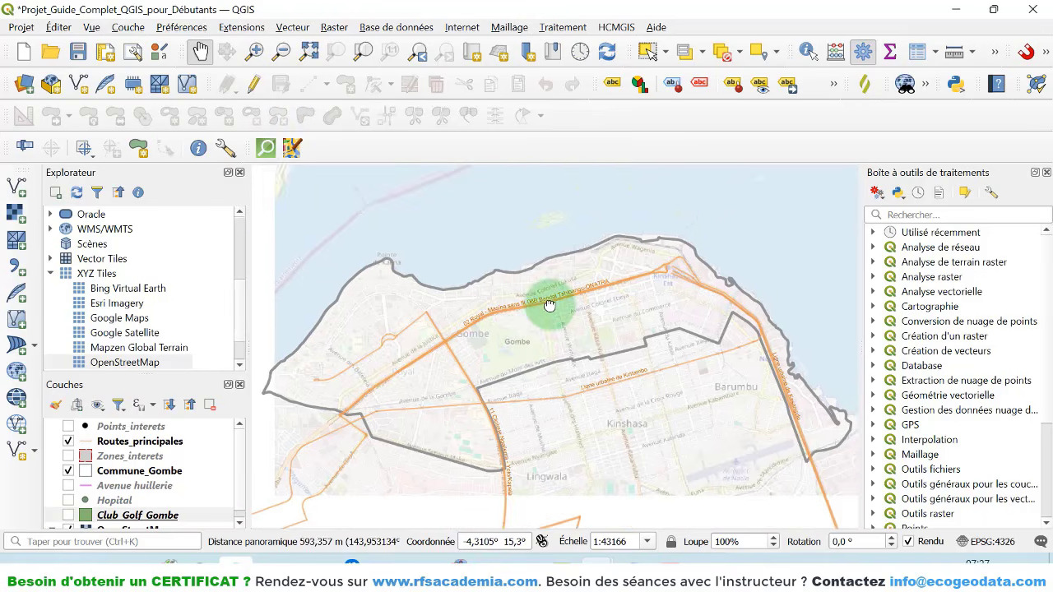
pyautogui.moveTo(650, 345); pyautogui.dragTo(630, 347)
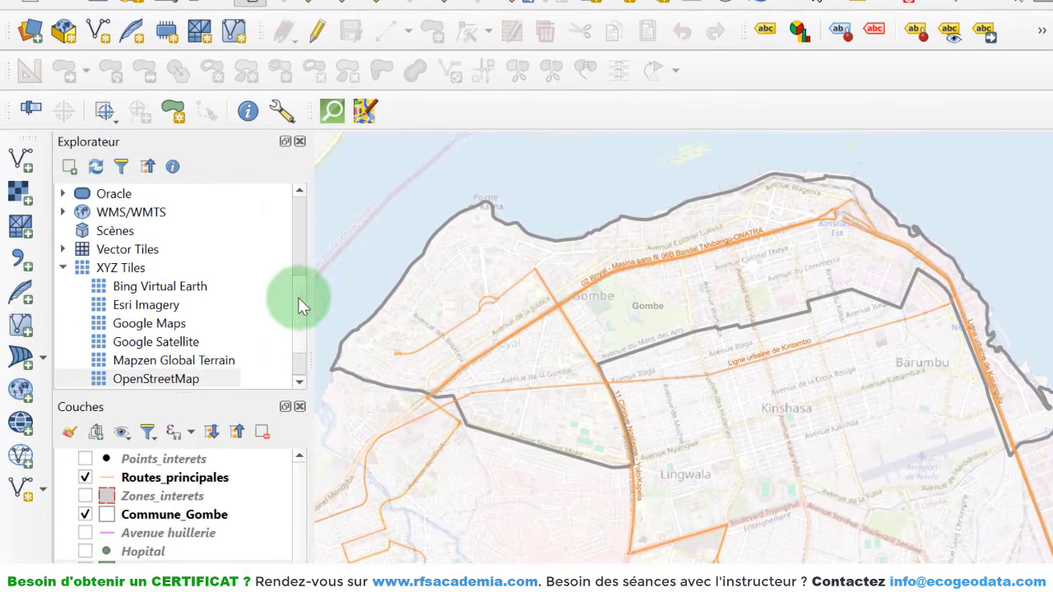
# - Add DEM_ZONE_KINSHASA.tif from the Raster folder inside the bookmarked course folder's Data folder to the map
pyautogui.moveTo(297, 297); pyautogui.dragTo(293, 205)
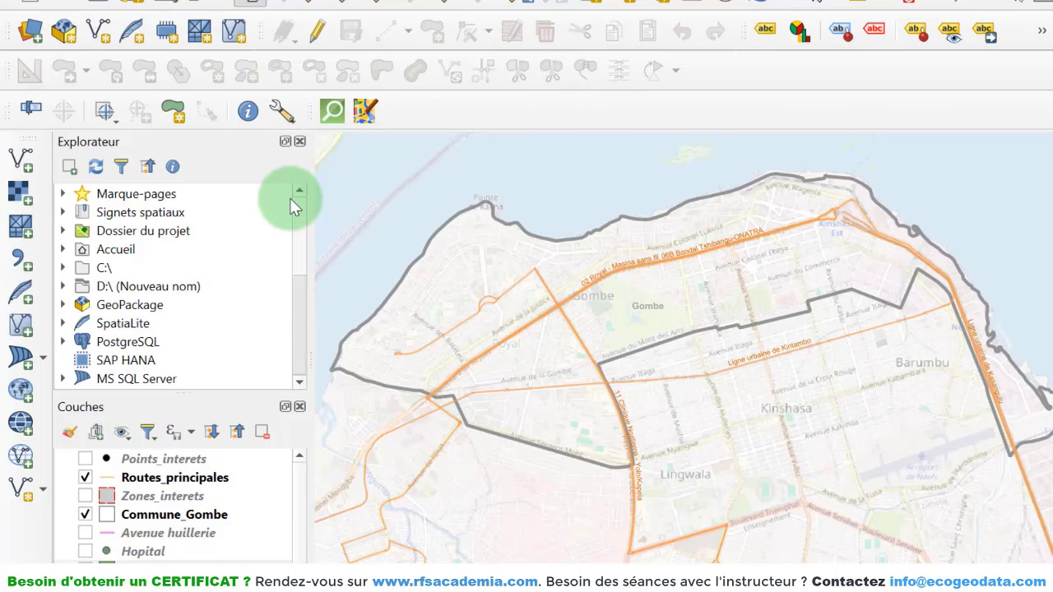
pyautogui.click(63, 194)
pyautogui.scroll(-2, 142, 251)
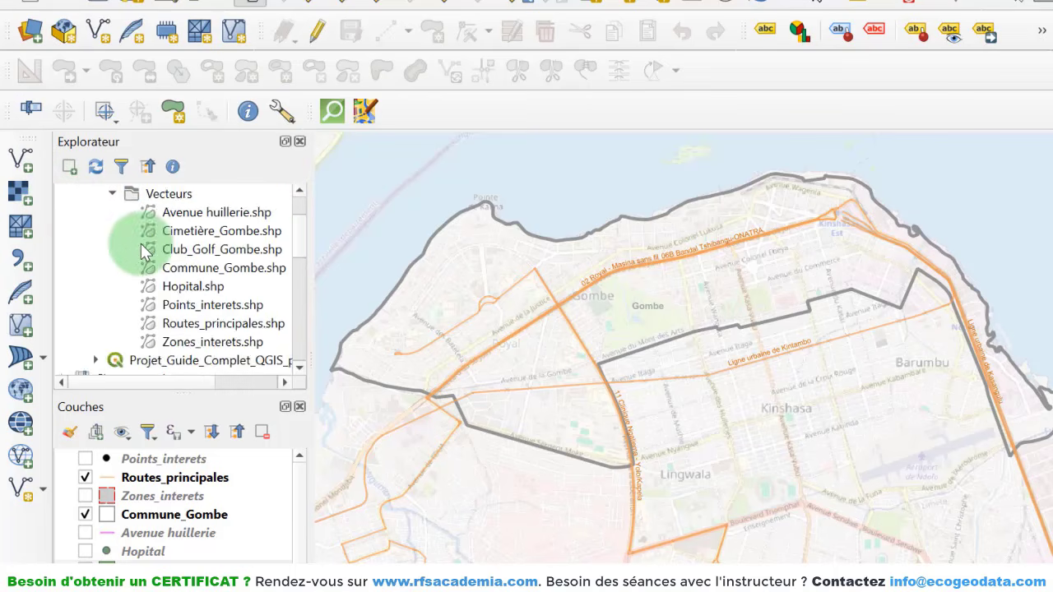
pyautogui.scroll(2, 124, 251)
pyautogui.click(113, 266)
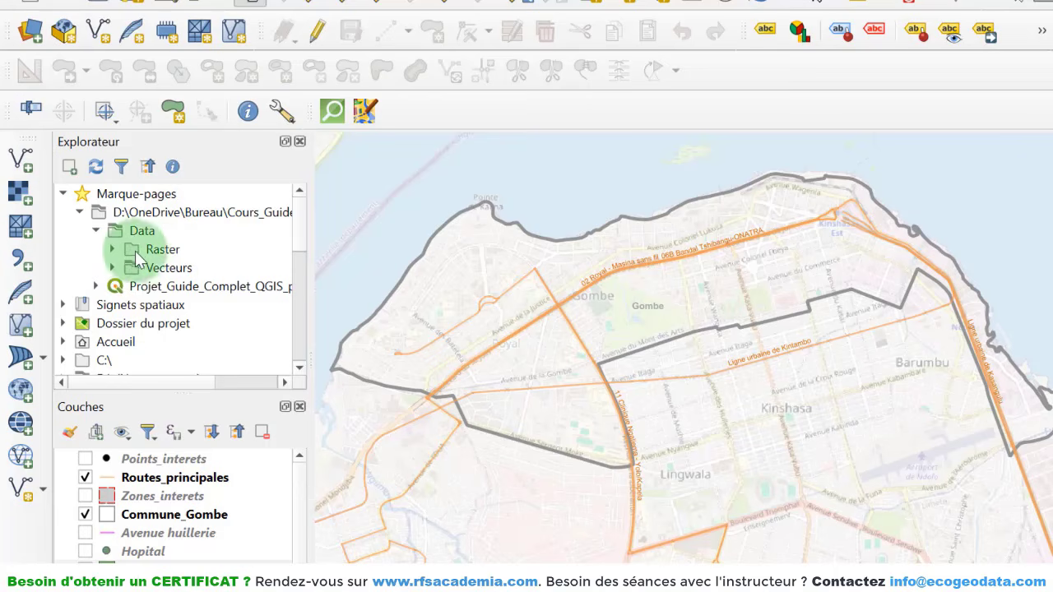
pyautogui.click(101, 250)
pyautogui.click(112, 246)
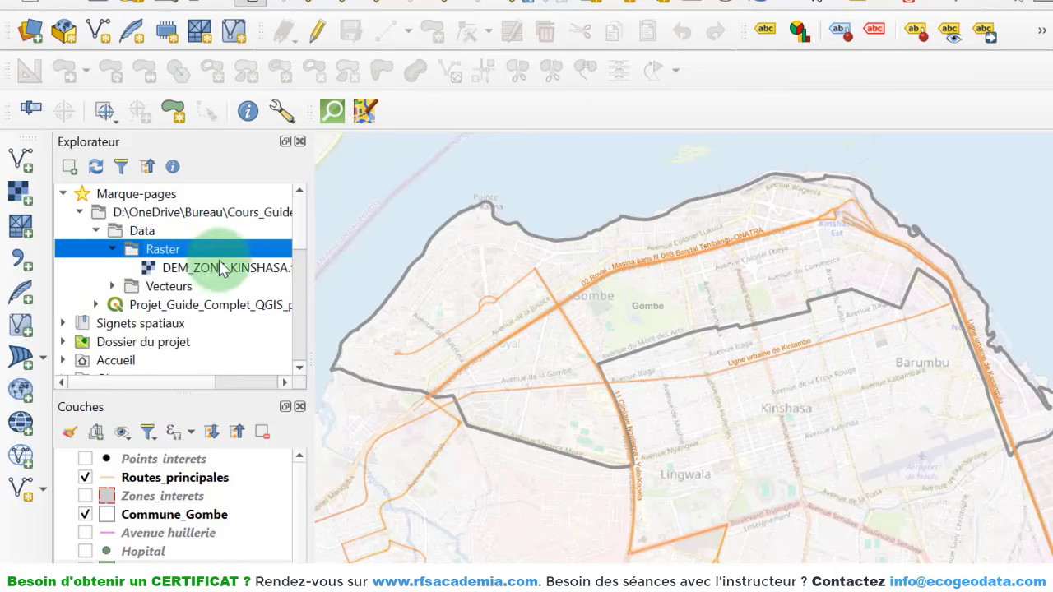
pyautogui.moveTo(309, 270); pyautogui.dragTo(345, 267)
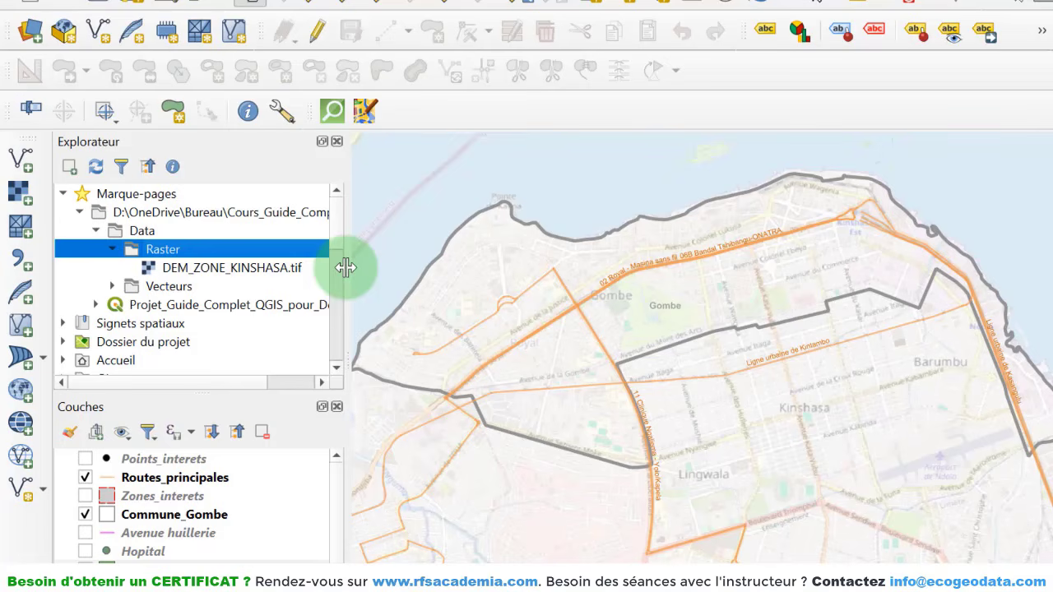
pyautogui.click(233, 270)
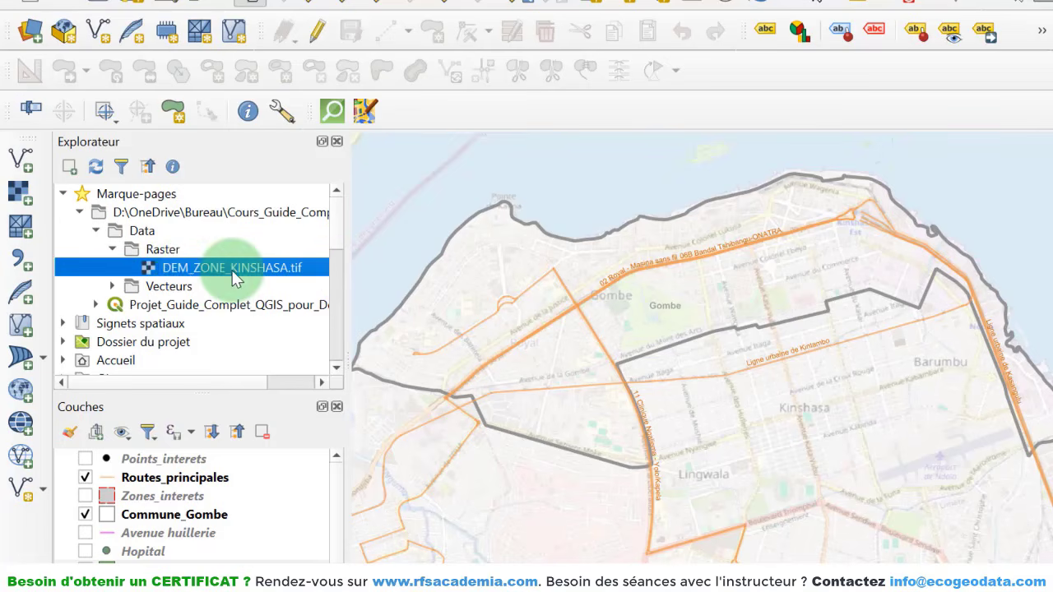
pyautogui.moveTo(204, 273); pyautogui.dragTo(700, 310)
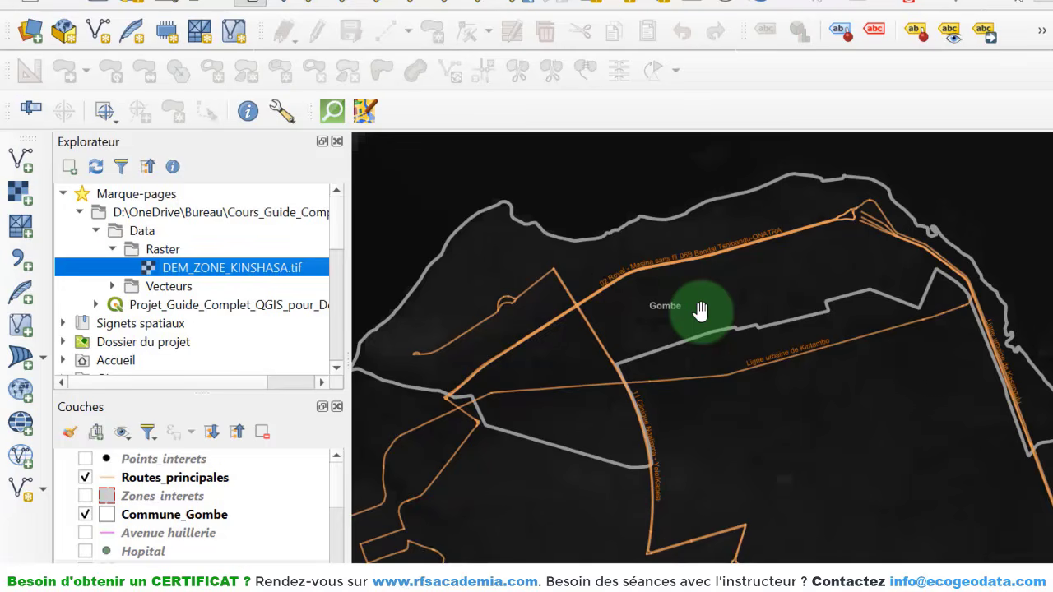
# - Examine the full coverage of the DEM raster and where the Gombe commune and main roads lie within it
pyautogui.scroll(-5, 701, 312)
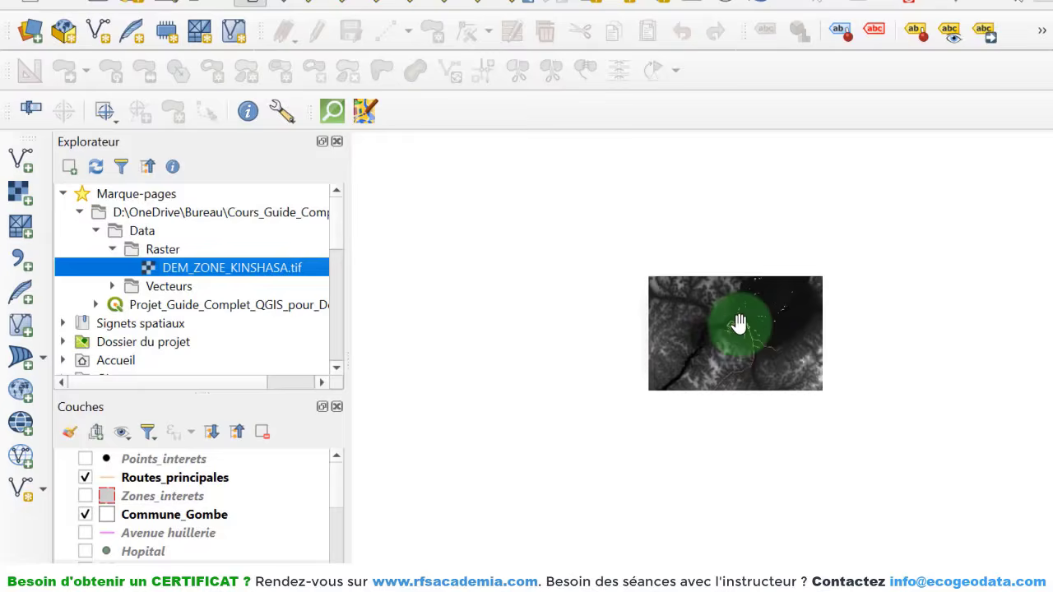
pyautogui.scroll(4, 738, 323)
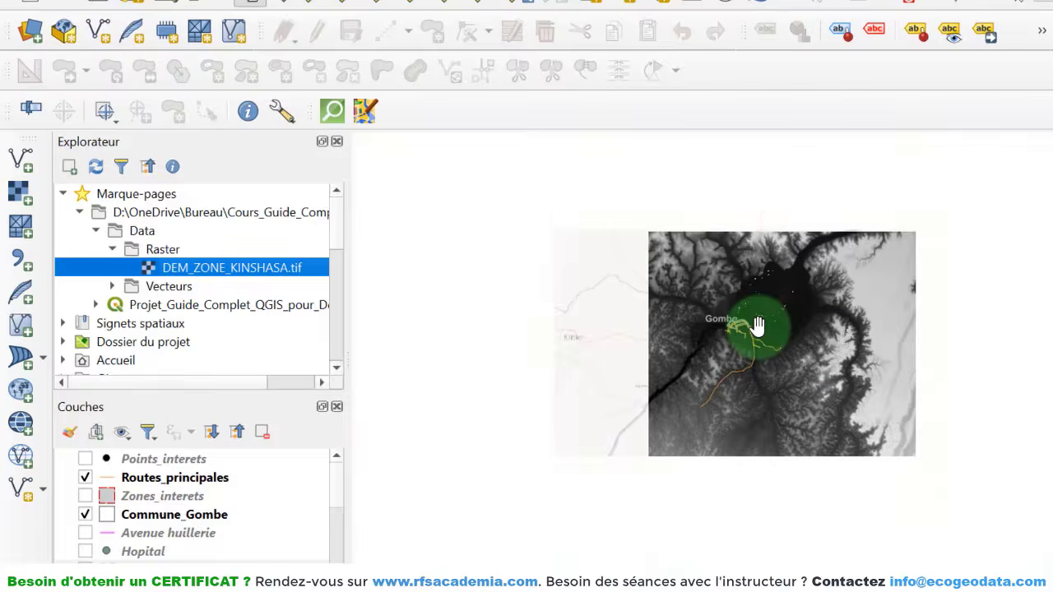
pyautogui.moveTo(822, 353); pyautogui.dragTo(746, 343)
pyautogui.scroll(5, 661, 301)
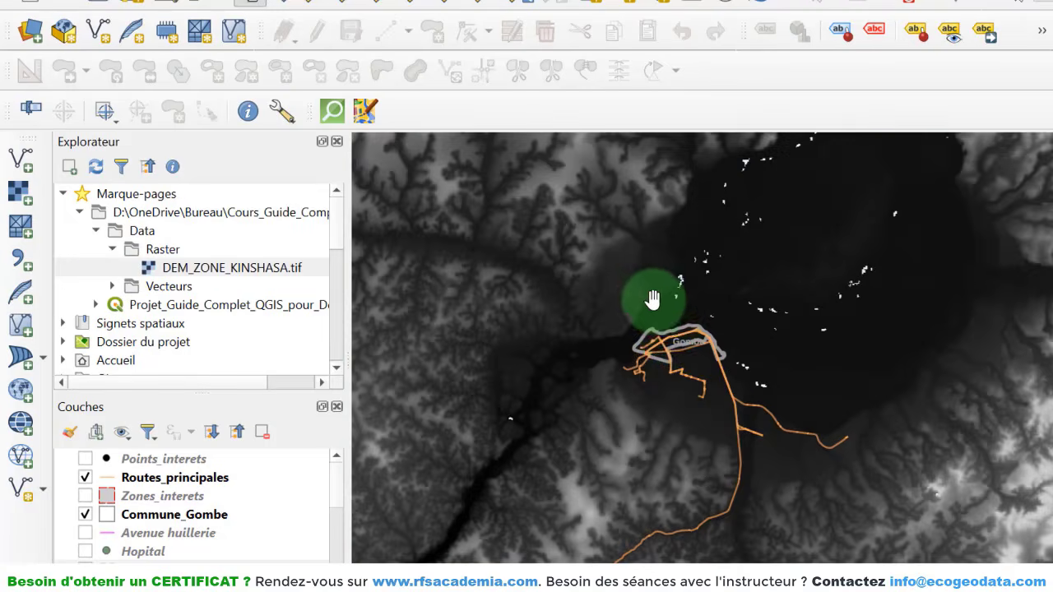
pyautogui.scroll(4, 658, 308)
pyautogui.scroll(-2, 669, 324)
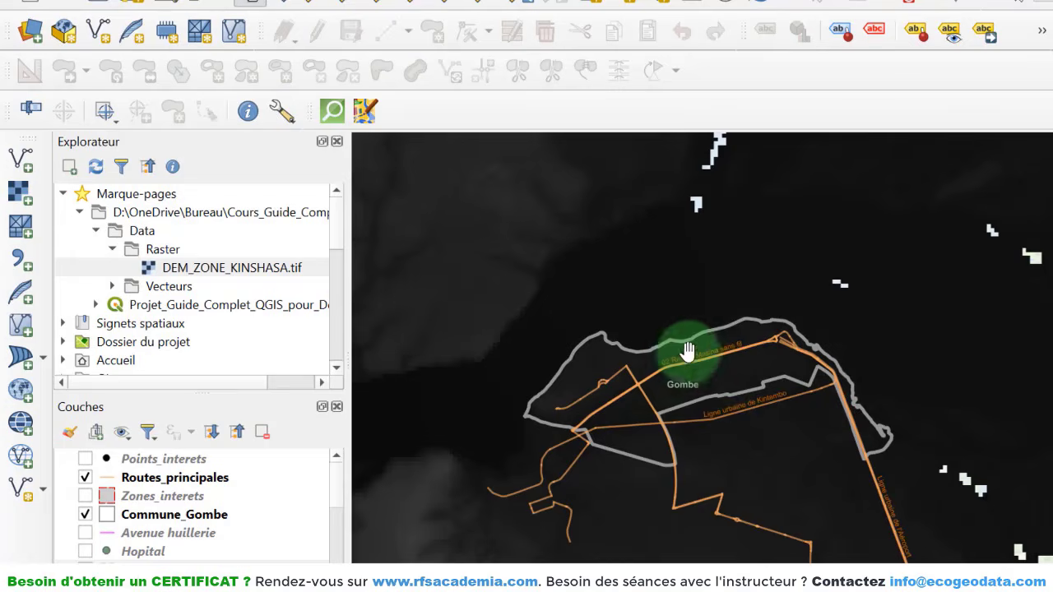
pyautogui.scroll(-3, 690, 353)
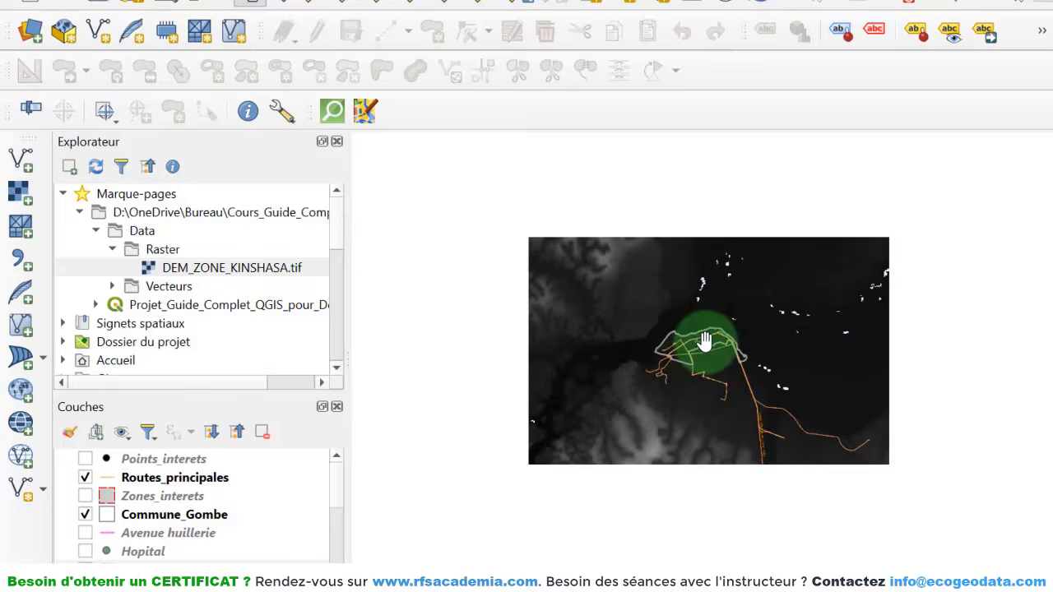
pyautogui.scroll(4, 706, 341)
pyautogui.scroll(-4, 669, 307)
pyautogui.scroll(4, 682, 324)
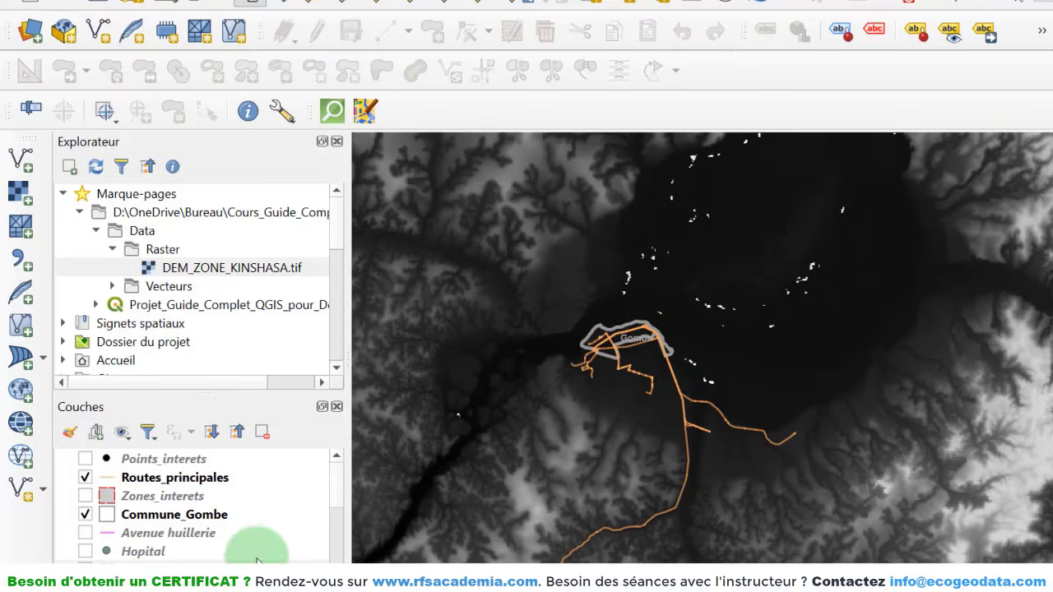
# - Enlarge the layer list by shrinking the browser above it, so the DEM's whole grey-scale legend fits
pyautogui.scroll(-5, 238, 538)
pyautogui.scroll(5, 223, 518)
pyautogui.scroll(-5, 223, 514)
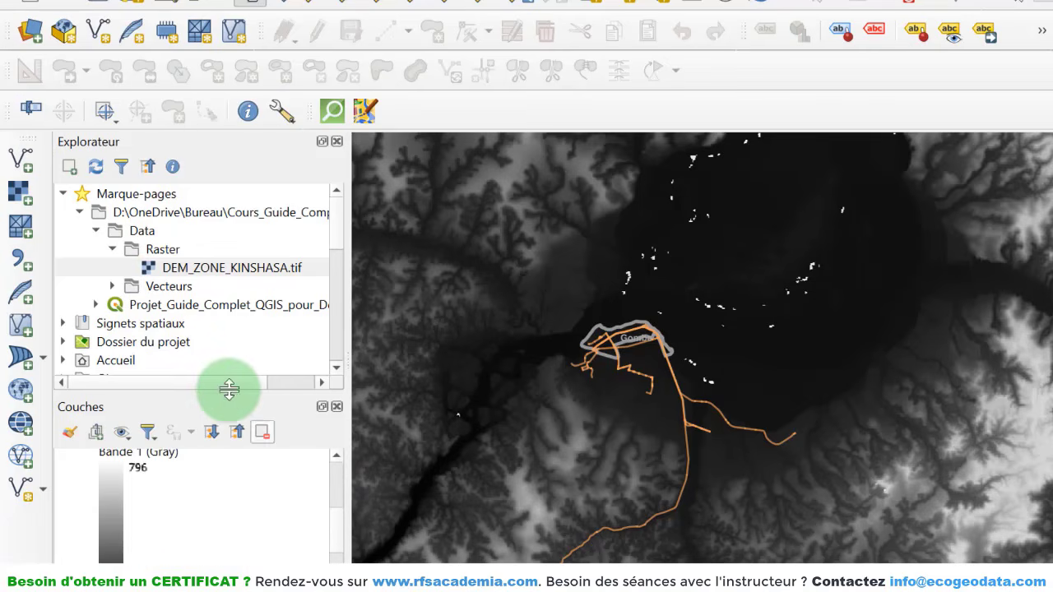
pyautogui.moveTo(212, 390); pyautogui.dragTo(219, 240)
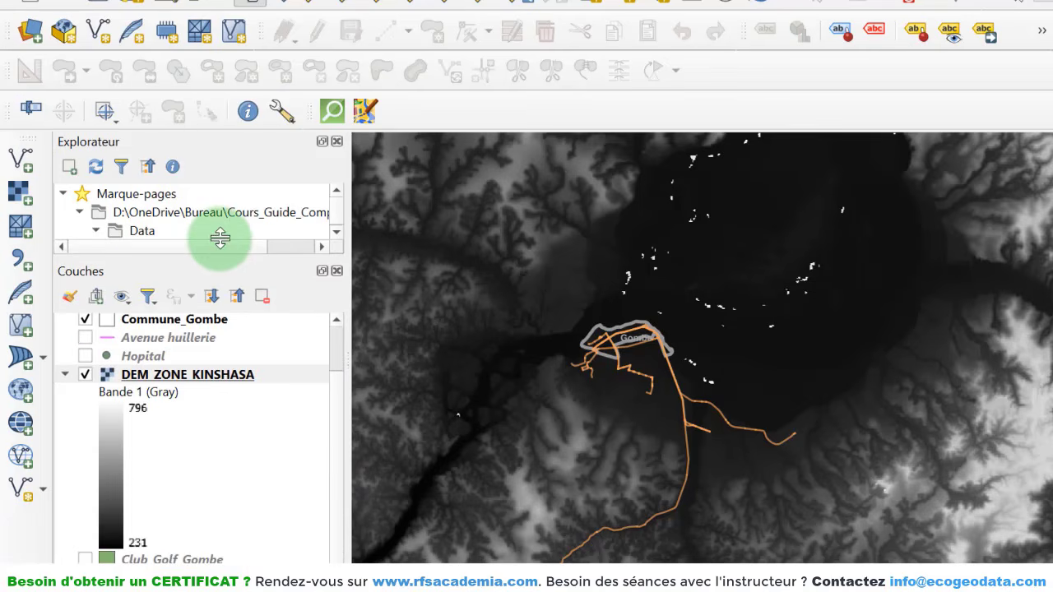
# - Examine the DEM_ZONE_KINSHASA layer's information properties, including its path, extent, band statistics, pixel size and coordinate reference system, and close them
pyautogui.click(176, 390)
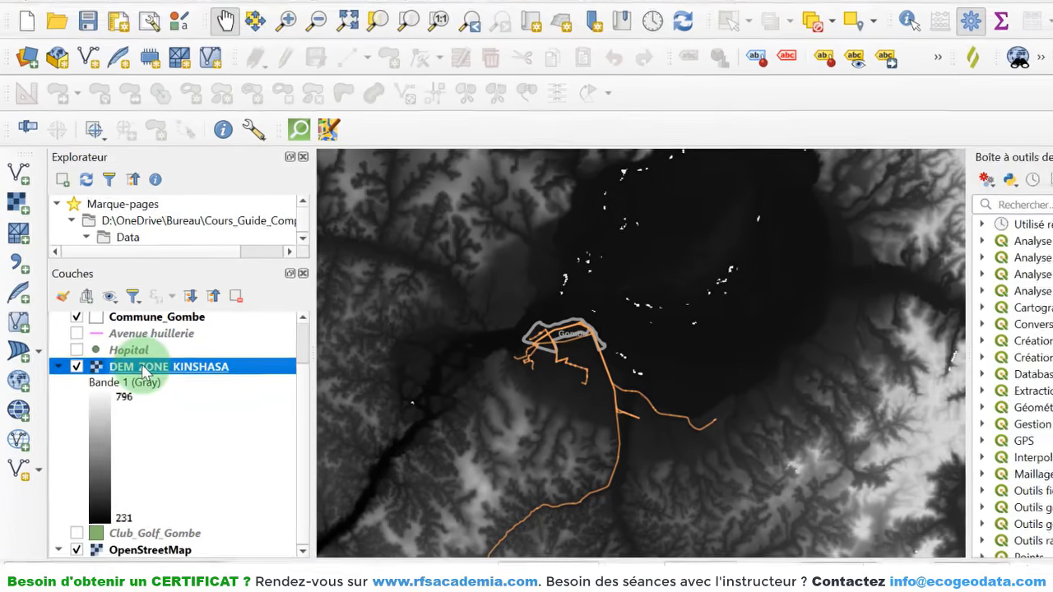
pyautogui.rightClick(160, 374)
pyautogui.click(196, 357)
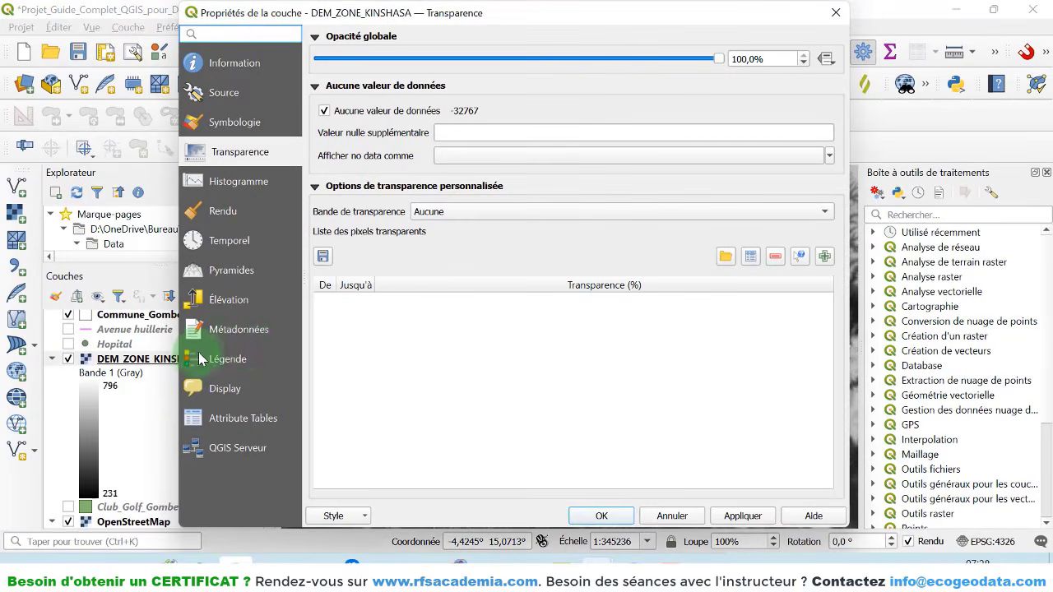
pyautogui.click(234, 64)
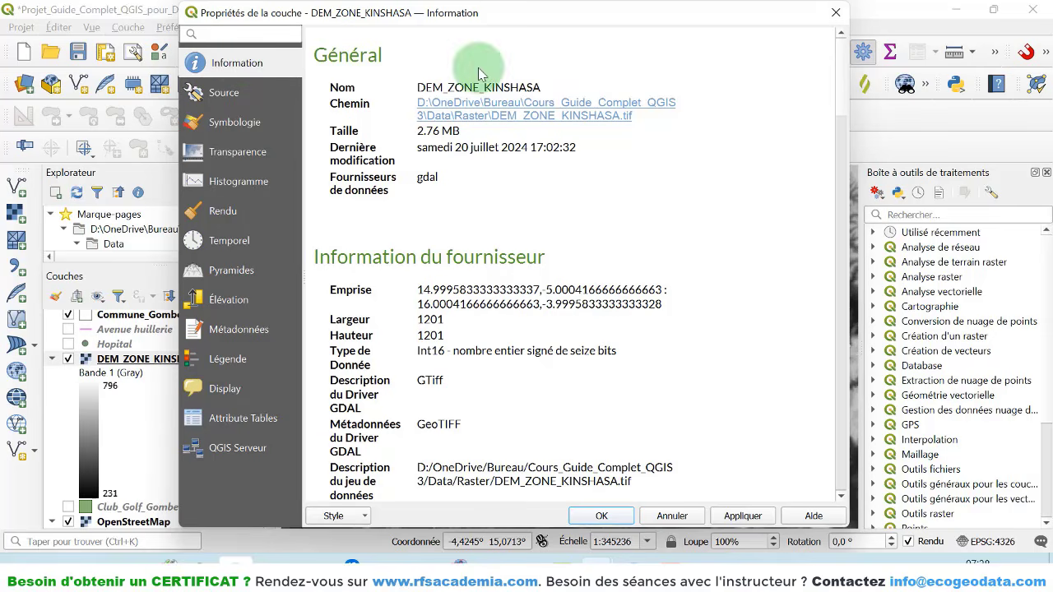
pyautogui.moveTo(436, 177); pyautogui.dragTo(405, 102)
pyautogui.click(405, 102)
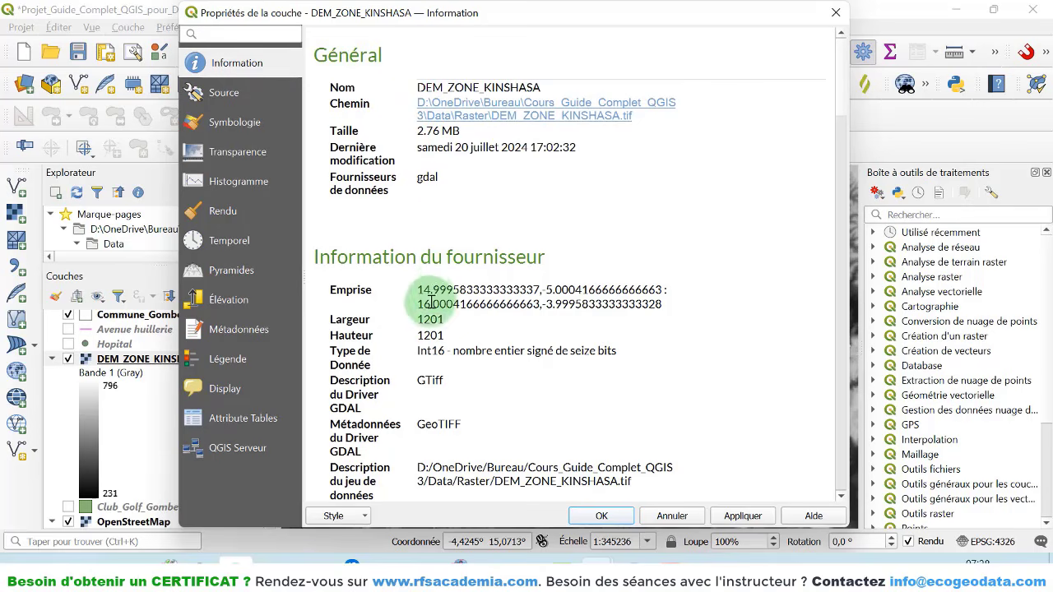
pyautogui.scroll(-2, 436, 337)
pyautogui.scroll(-12, 438, 339)
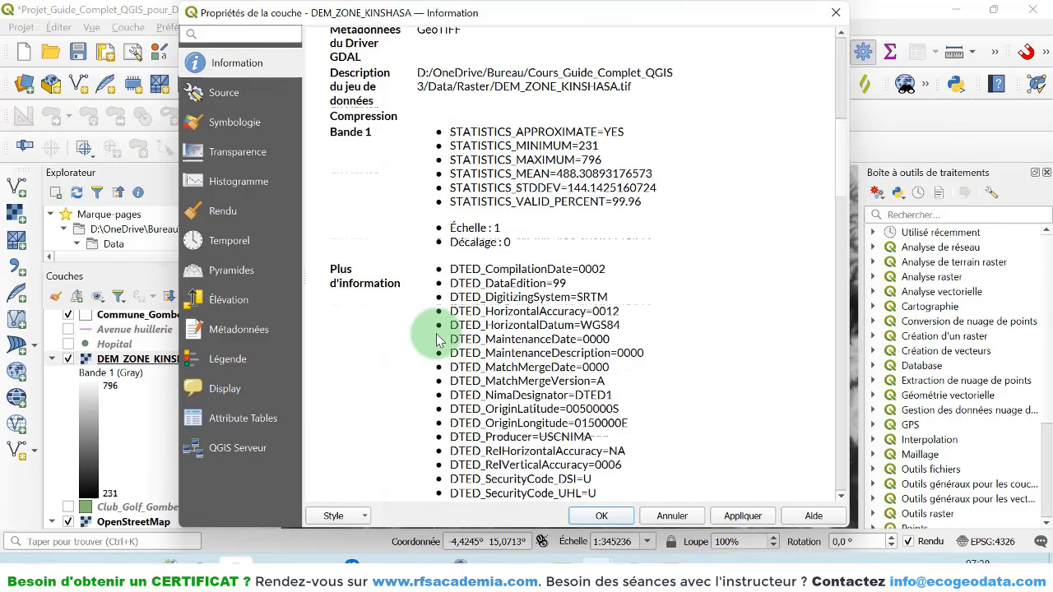
pyautogui.scroll(-1, 439, 340)
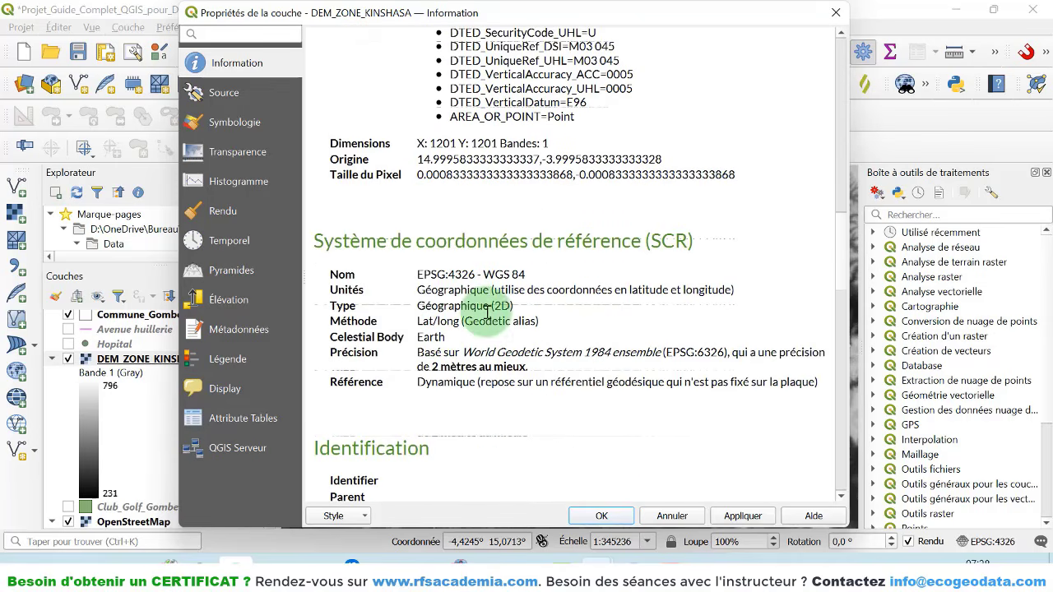
pyautogui.scroll(-3, 497, 343)
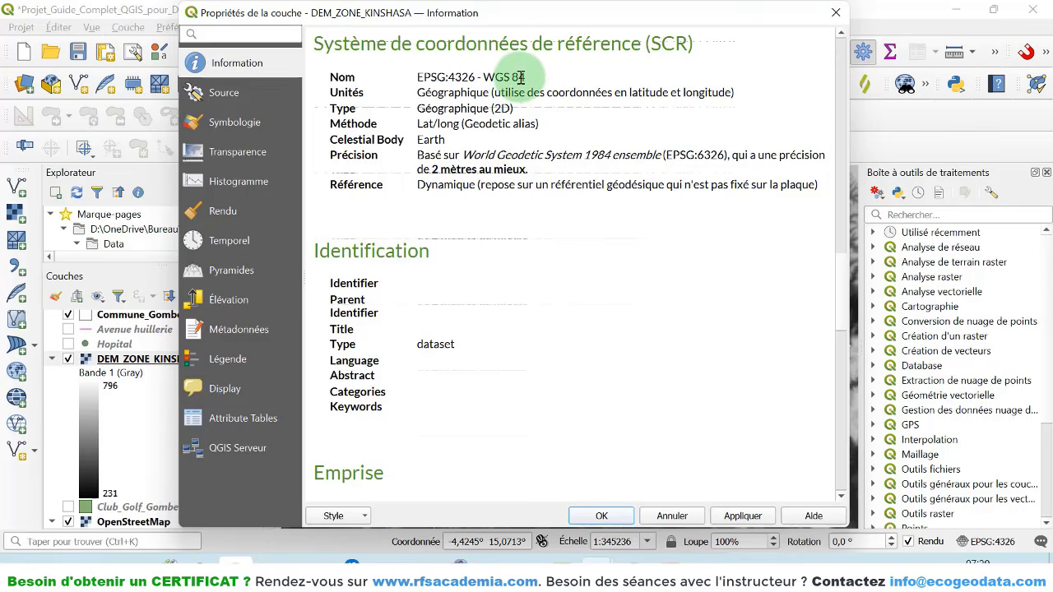
pyautogui.click(834, 15)
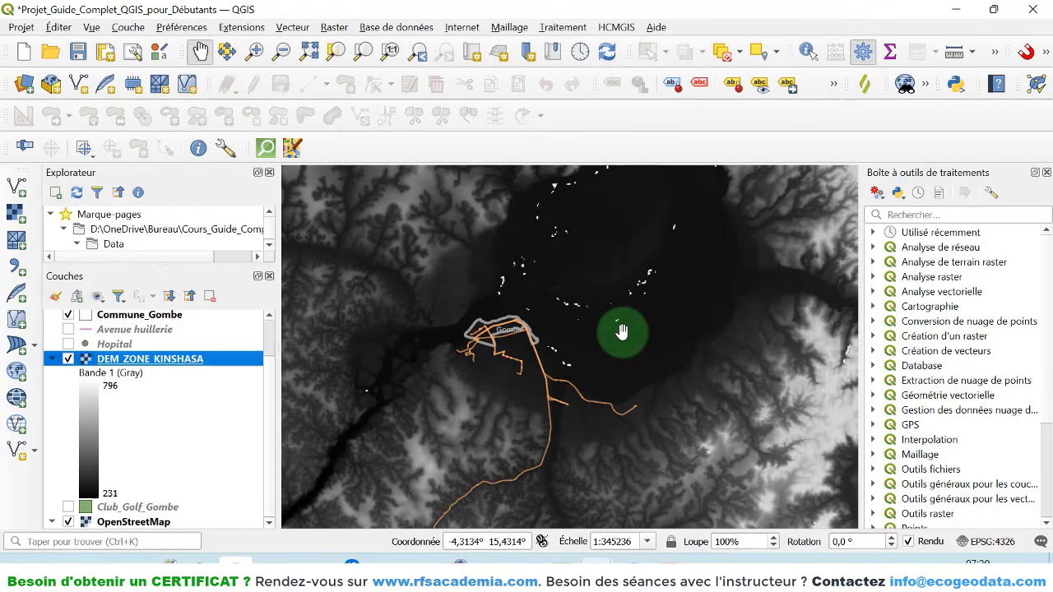
pyautogui.scroll(1, 457, 306)
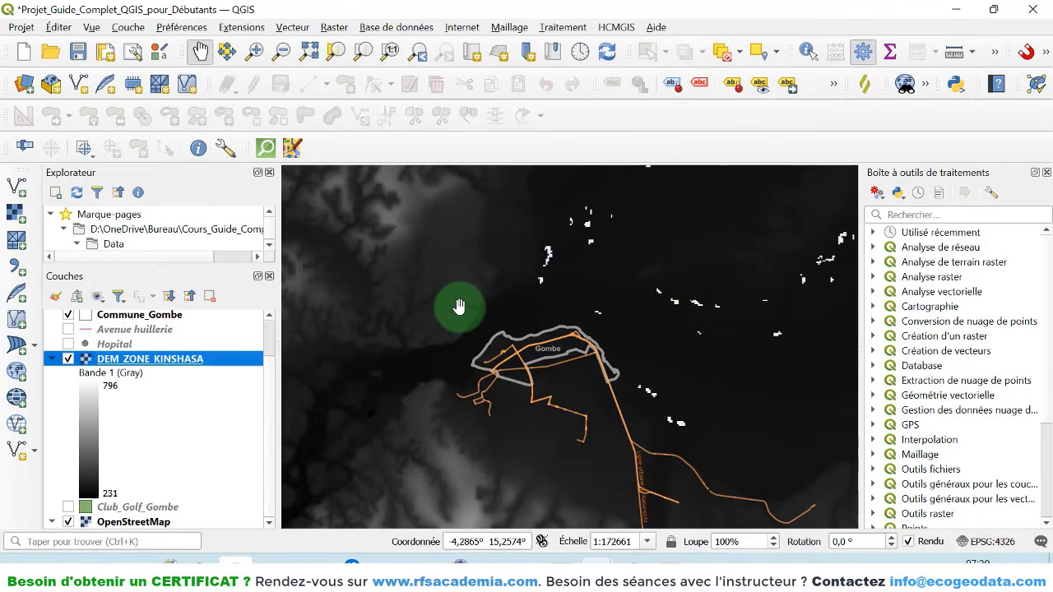
pyautogui.scroll(-1, 459, 306)
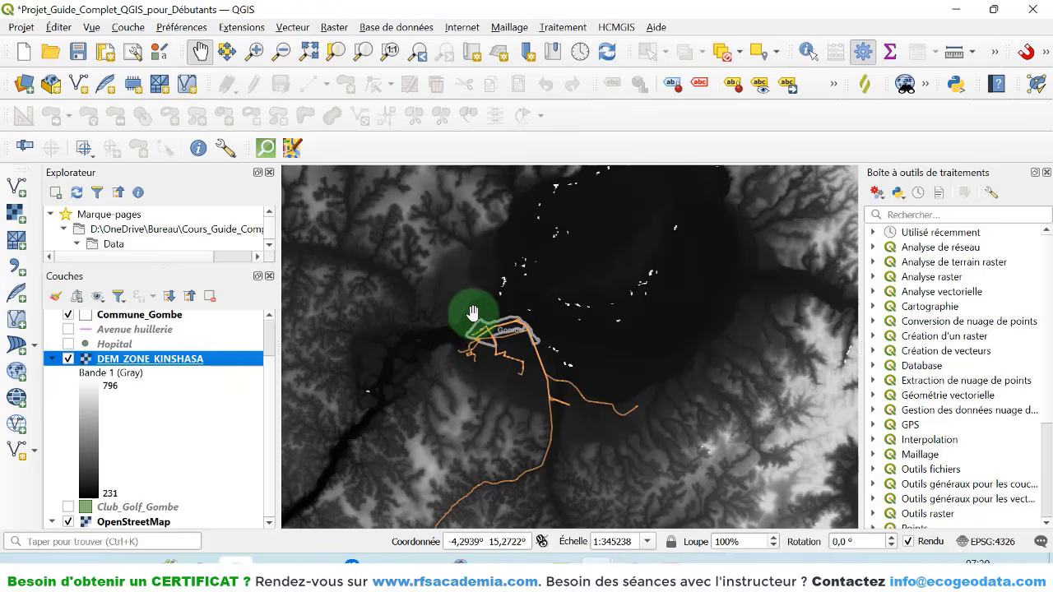
pyautogui.scroll(1, 477, 313)
pyautogui.scroll(-1, 489, 316)
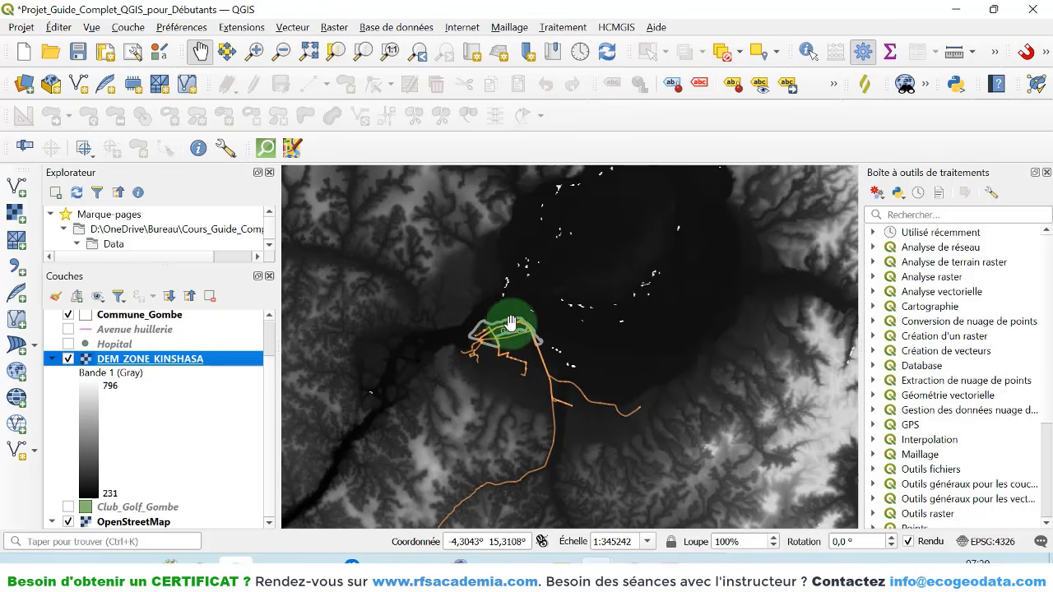
pyautogui.scroll(1, 502, 327)
pyautogui.scroll(-1, 476, 309)
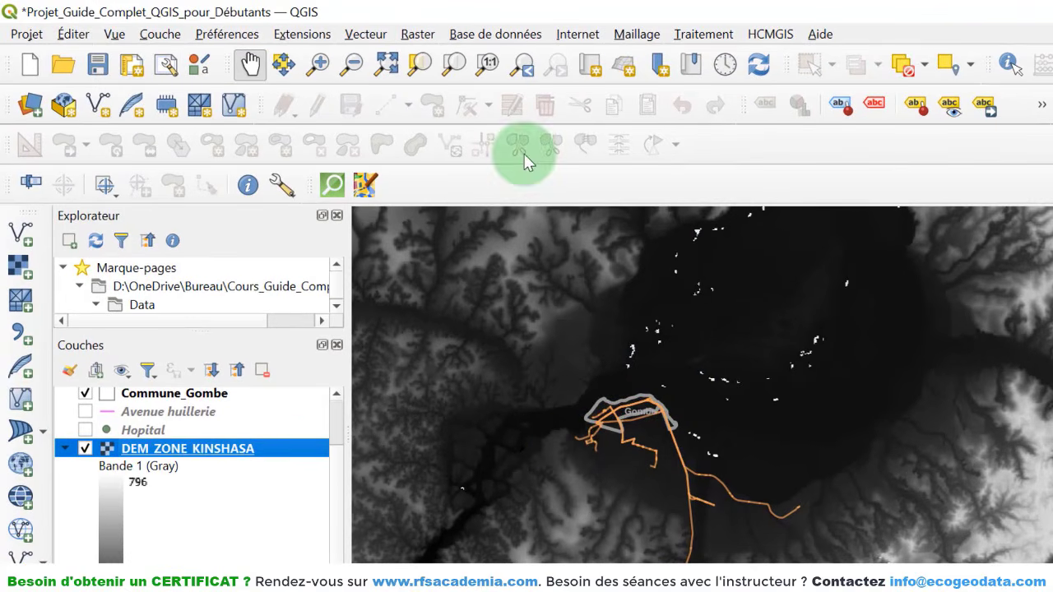
# - Start clipping the DEM_ZONE_KINSHASA raster by extent, with the clipping extent calculated from the Commune_Gombe layer
pyautogui.click(418, 34)
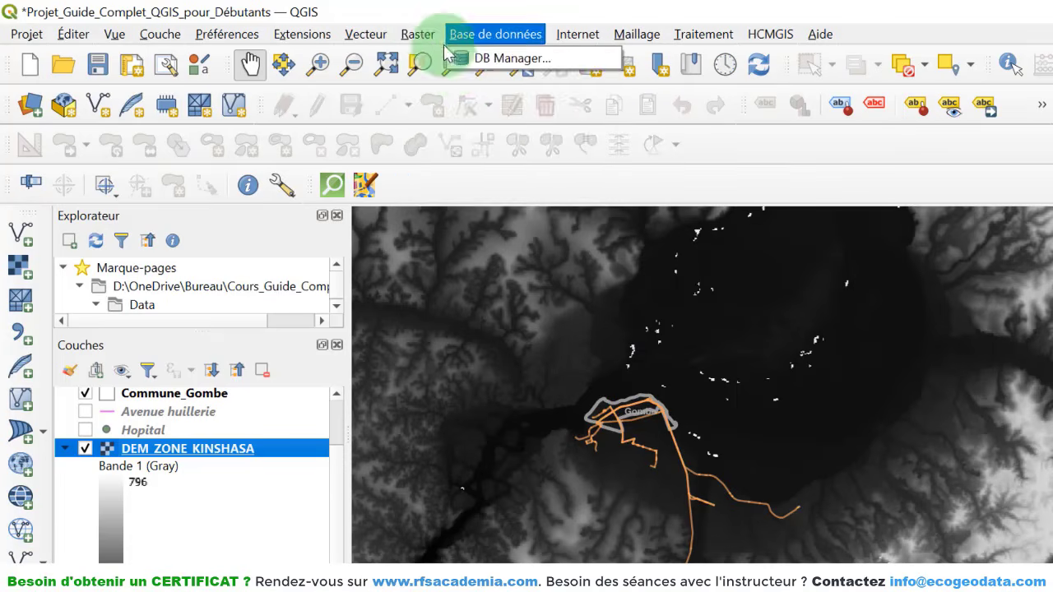
pyautogui.moveTo(459, 165)
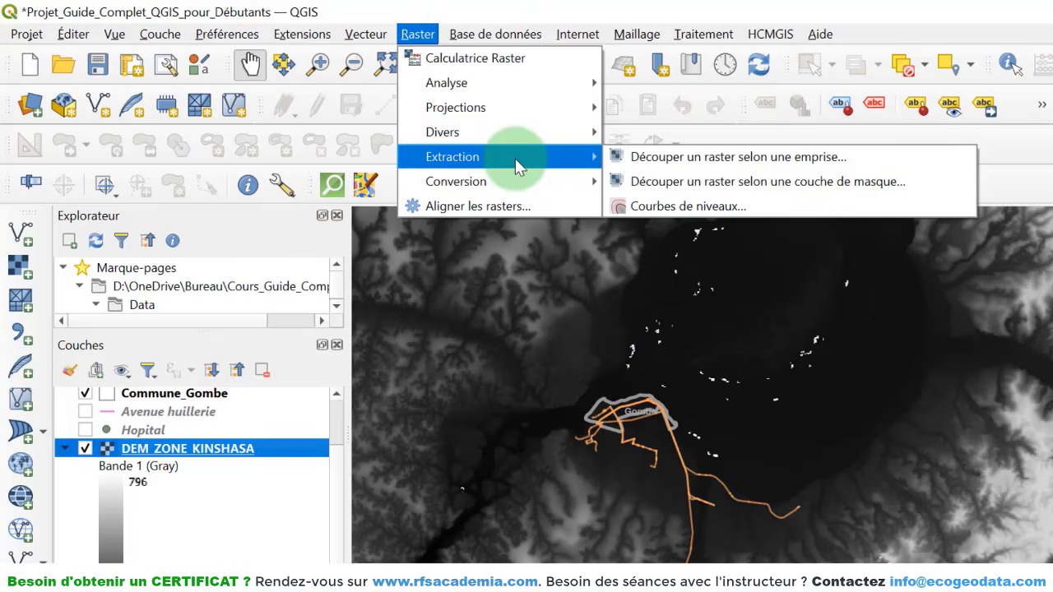
pyautogui.click(740, 164)
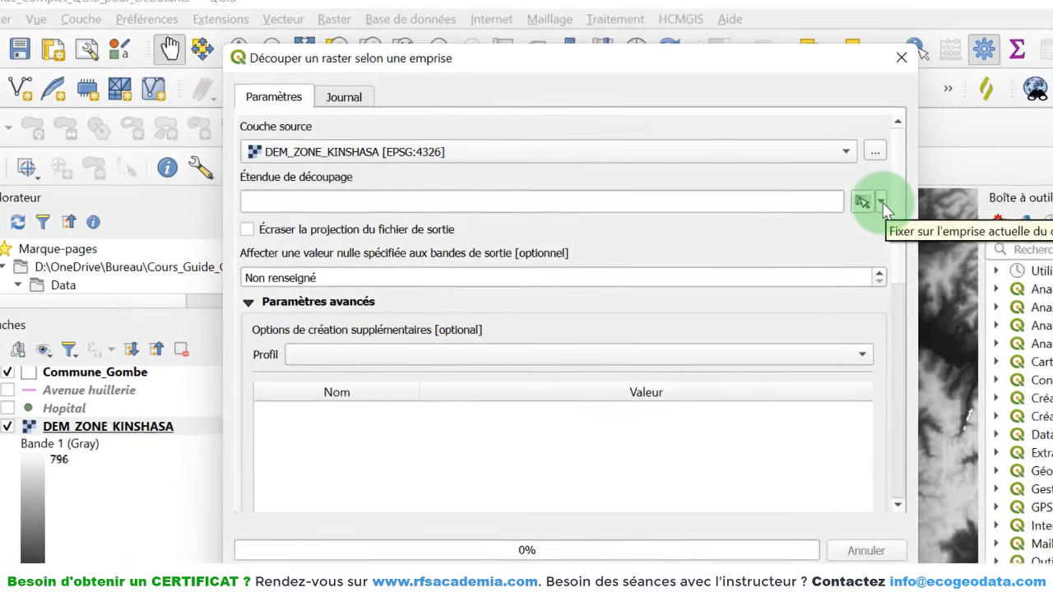
pyautogui.click(974, 221)
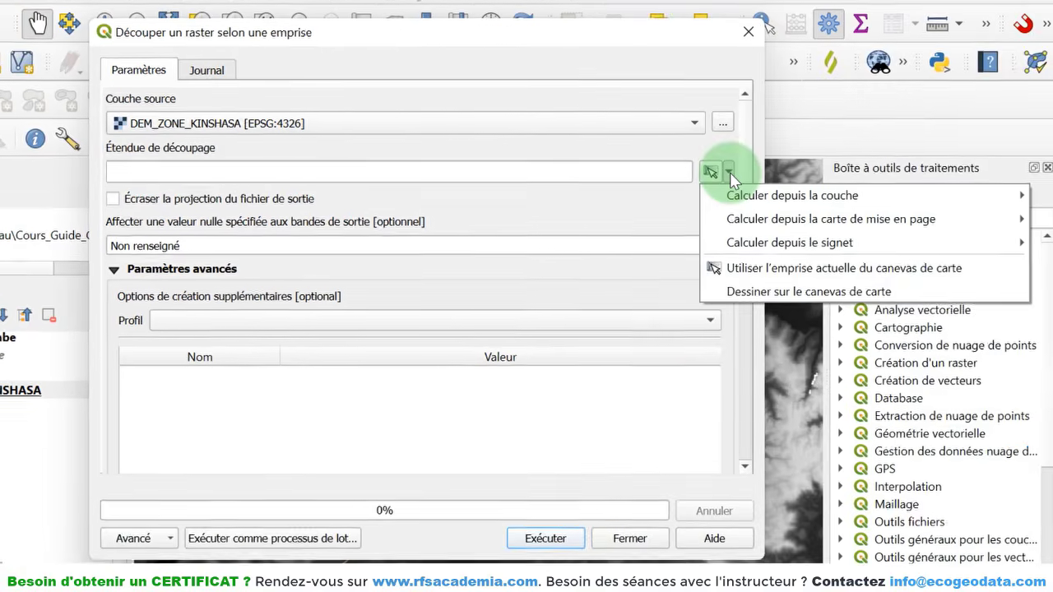
pyautogui.moveTo(1003, 255)
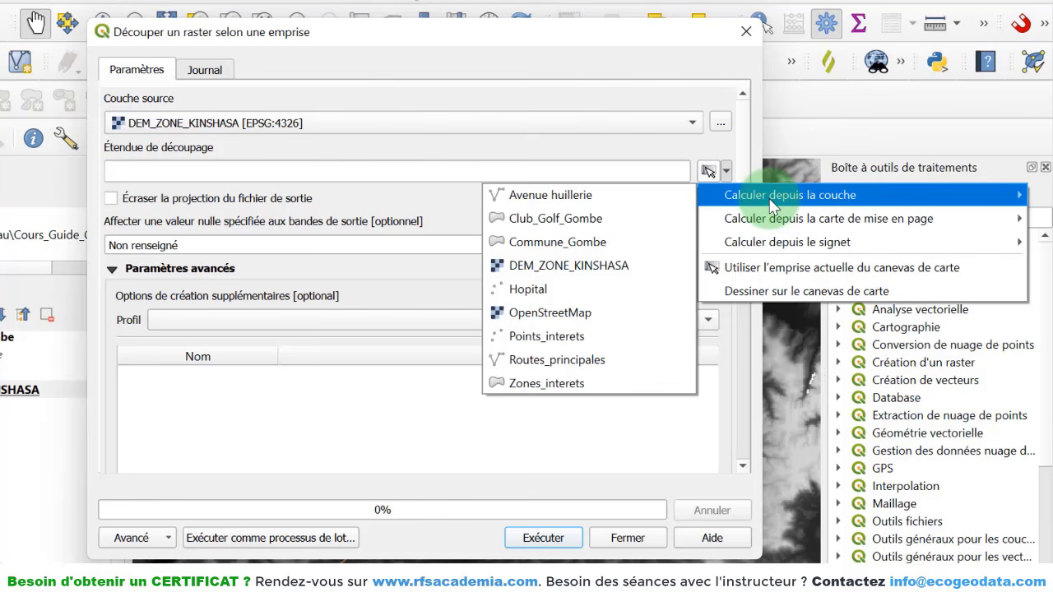
pyautogui.click(603, 242)
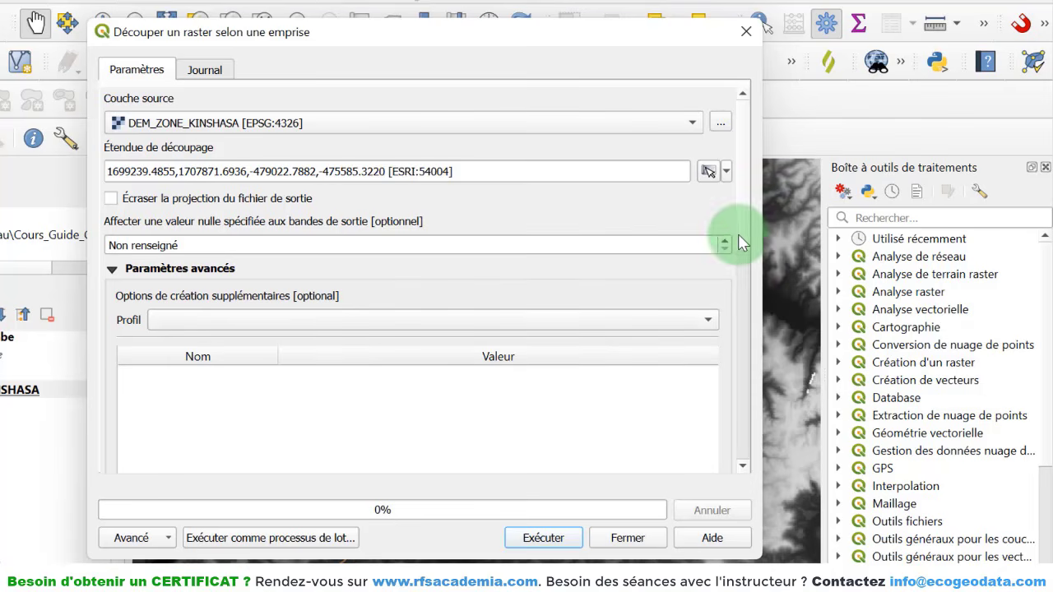
# - Set the clipped raster's output file to DEM_zone_Gombe.tif in the Data/Raster folder of Cours_Guide_Complet_QGIS 3 on the desktop
pyautogui.scroll(-5, 737, 234)
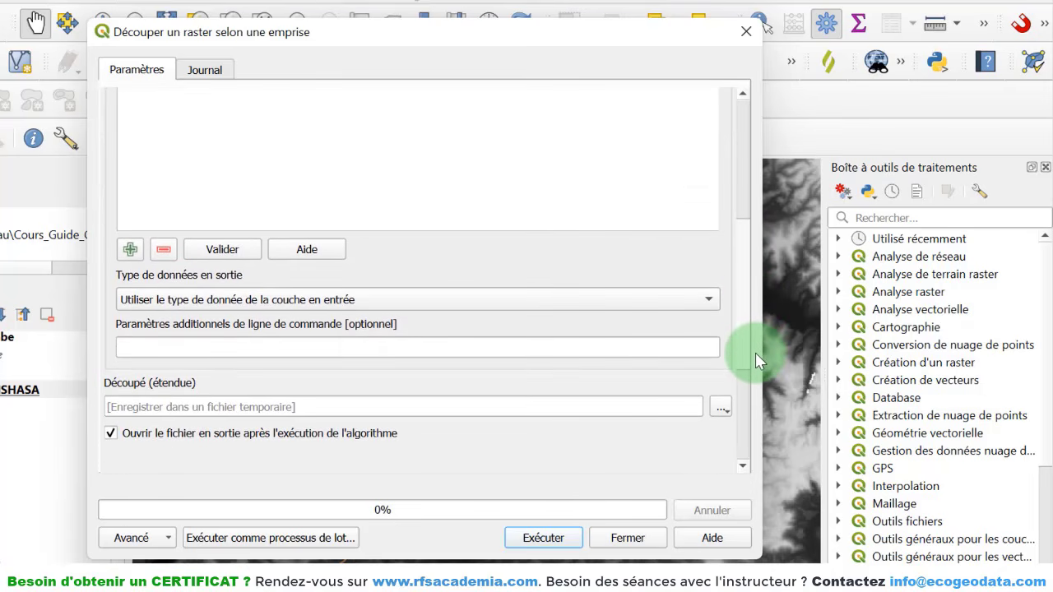
pyautogui.scroll(-5, 755, 352)
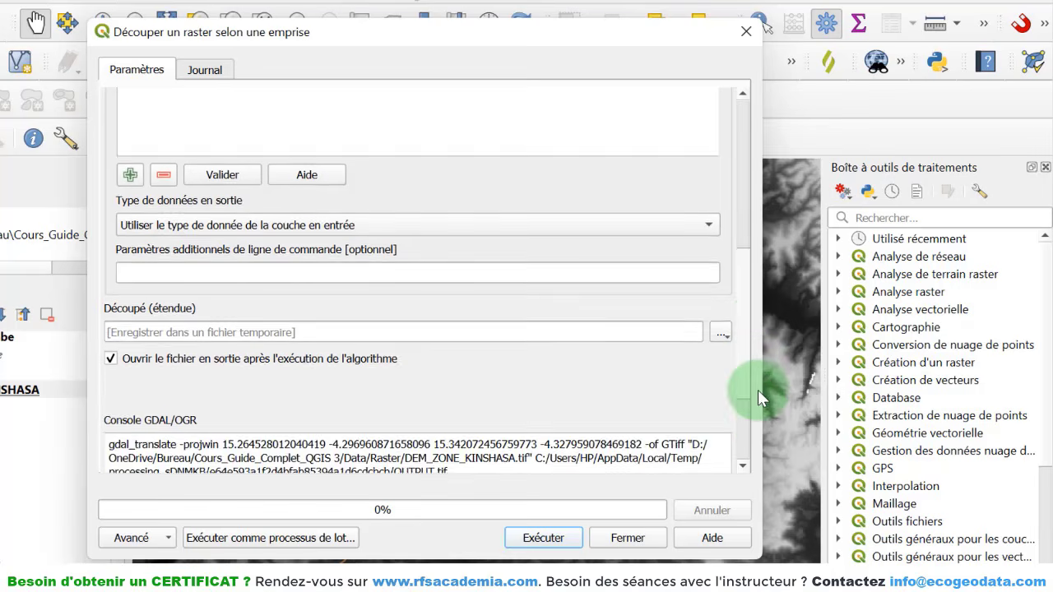
pyautogui.scroll(-2, 758, 419)
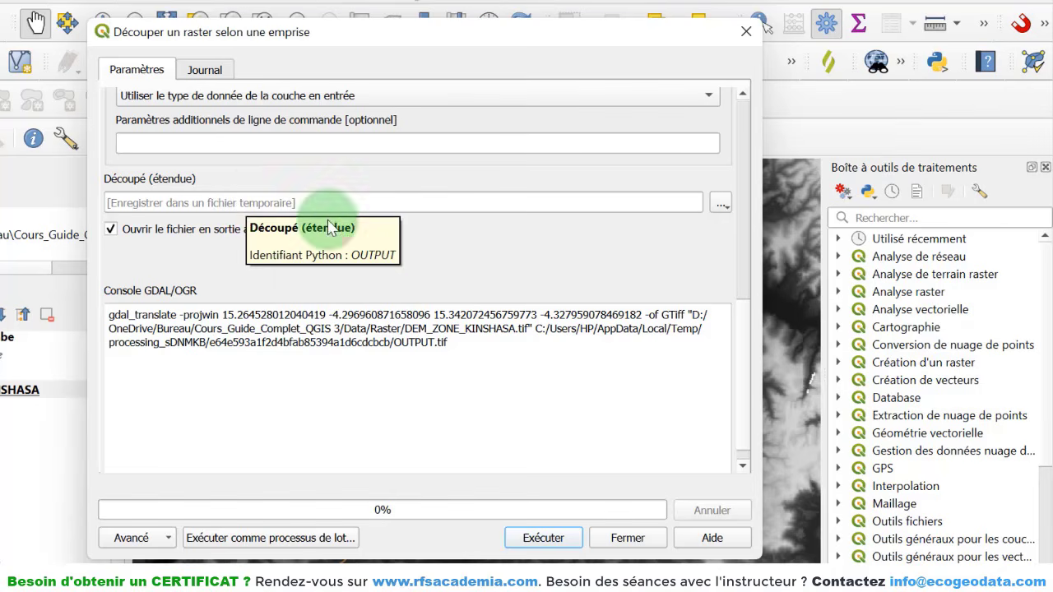
pyautogui.click(721, 204)
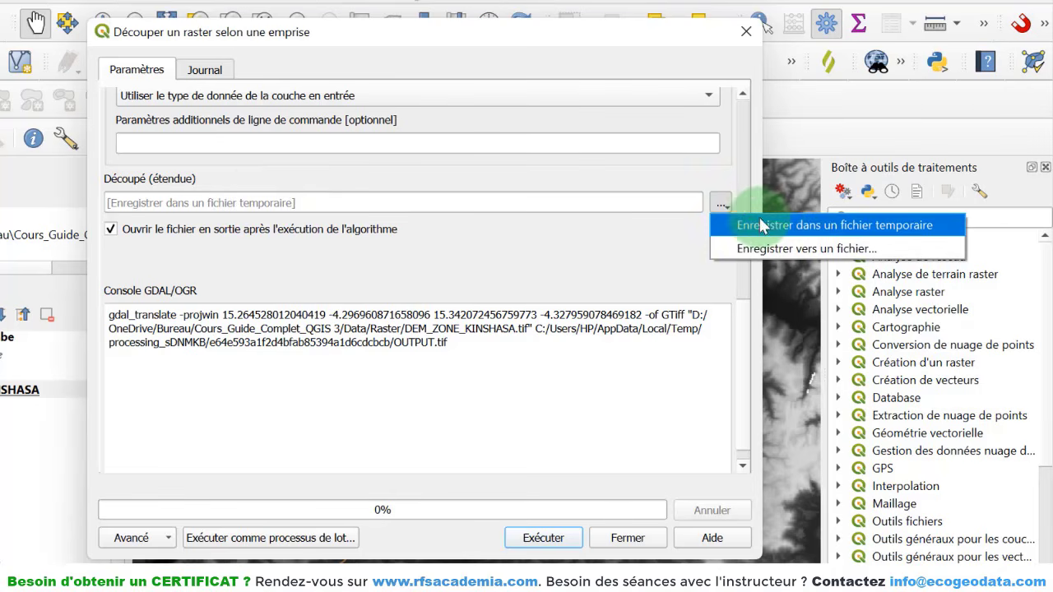
pyautogui.click(780, 247)
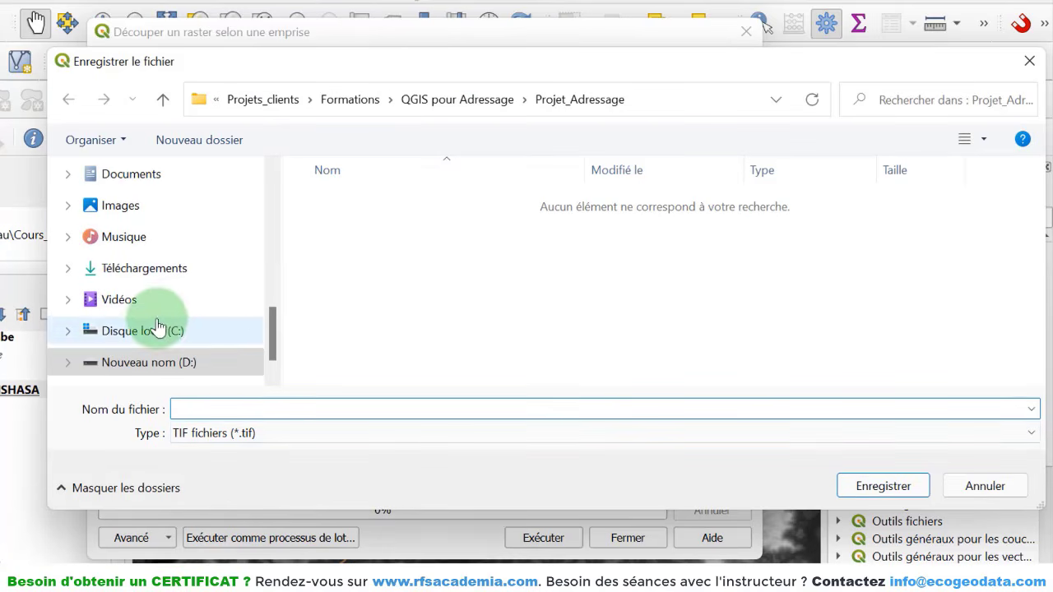
pyautogui.moveTo(265, 319); pyautogui.dragTo(268, 176)
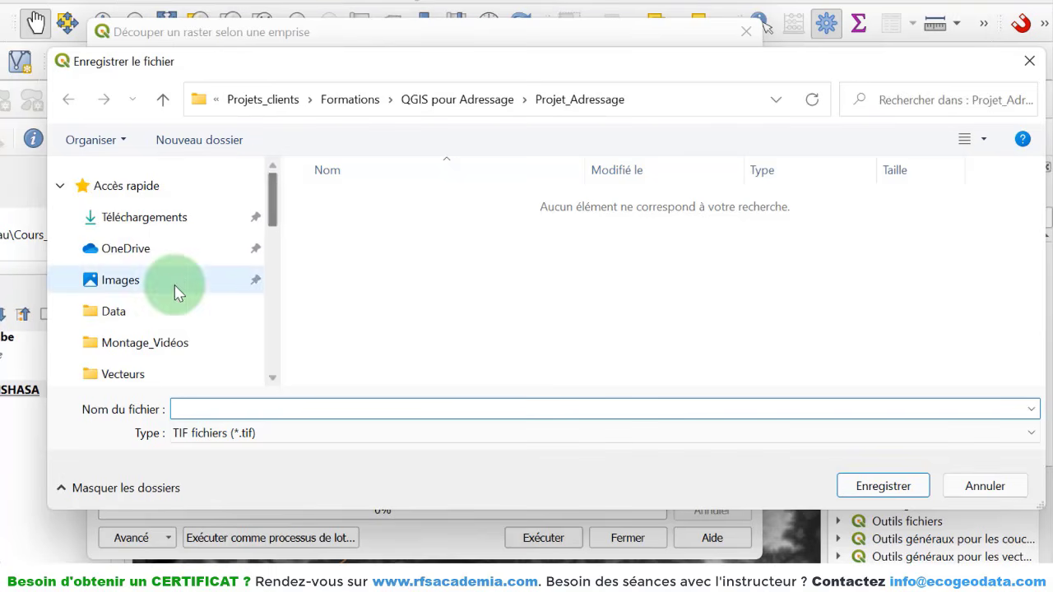
pyautogui.scroll(-2, 176, 292)
pyautogui.scroll(-5, 171, 302)
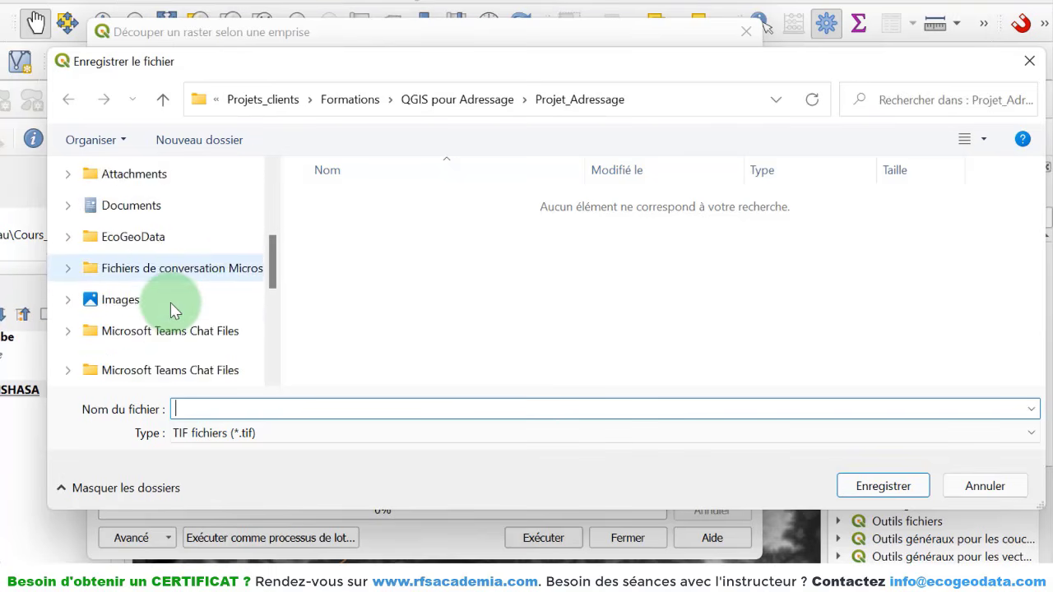
pyautogui.click(172, 305)
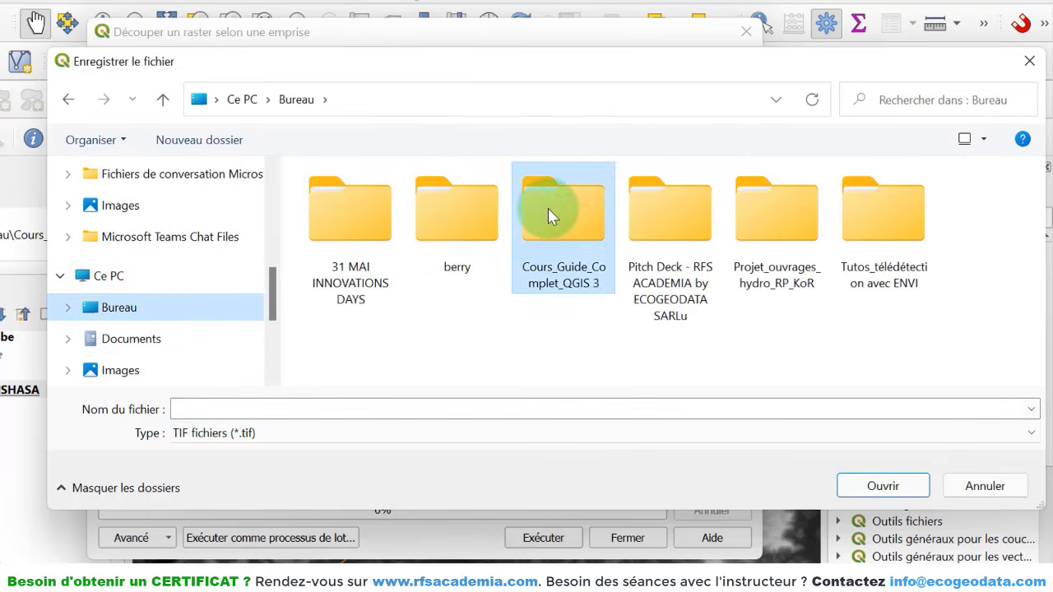
pyautogui.doubleClick(549, 212)
pyautogui.doubleClick(375, 199)
pyautogui.click(278, 405)
pyautogui.write('DEM')
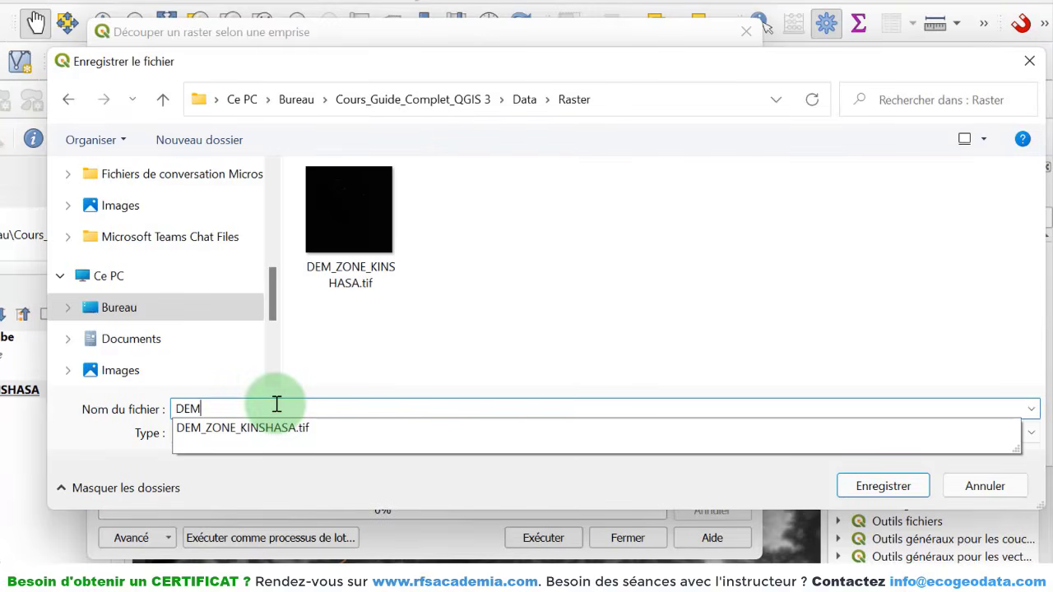
pyautogui.write('_zone_Gombe')
pyautogui.click(882, 485)
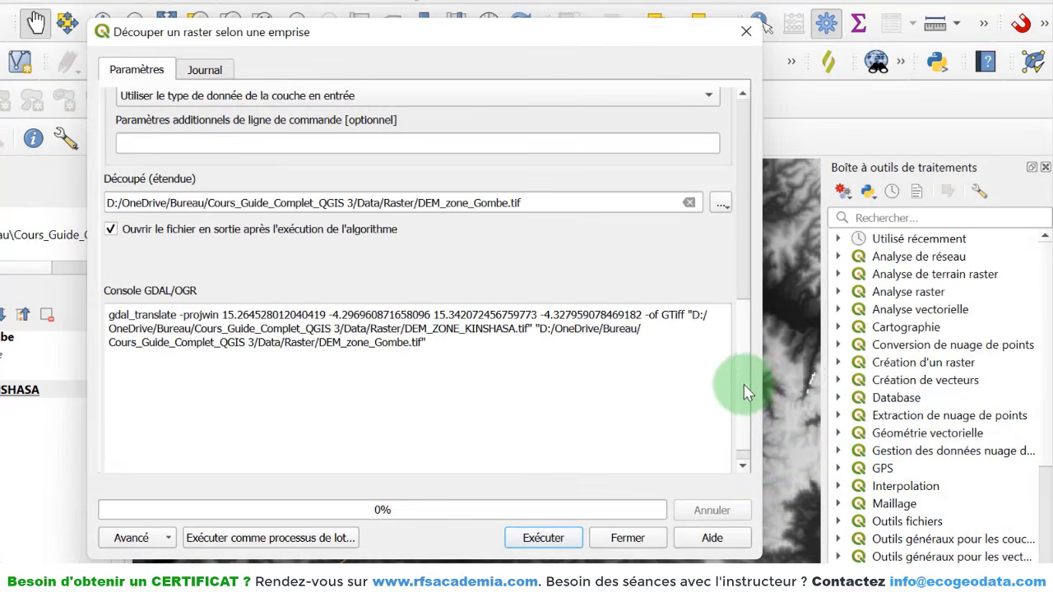
# - Run the clip by extent, check the end of its log, and close the tool
pyautogui.click(553, 538)
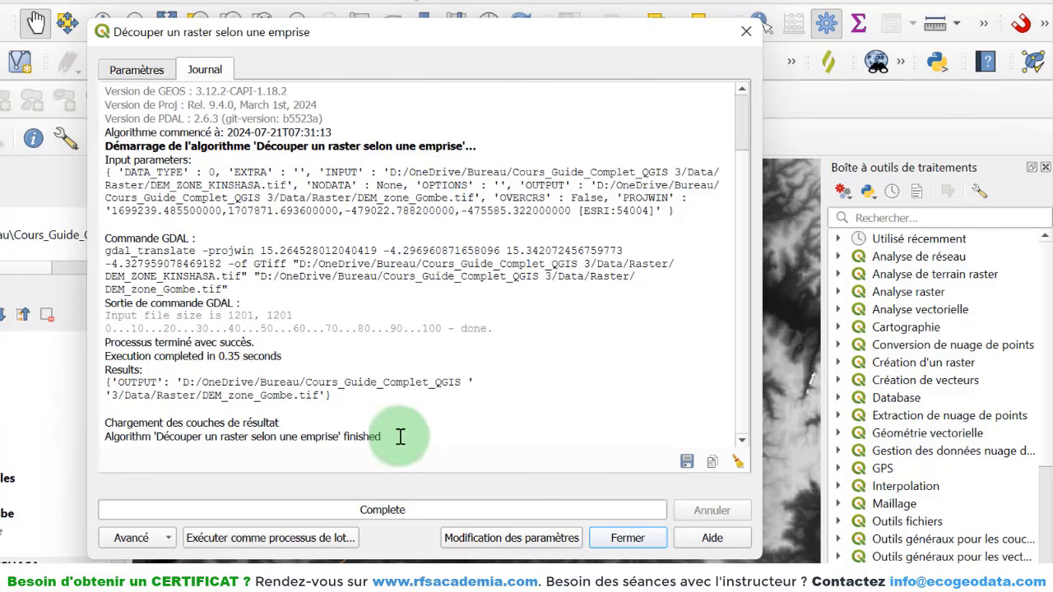
pyautogui.moveTo(400, 434); pyautogui.dragTo(161, 404)
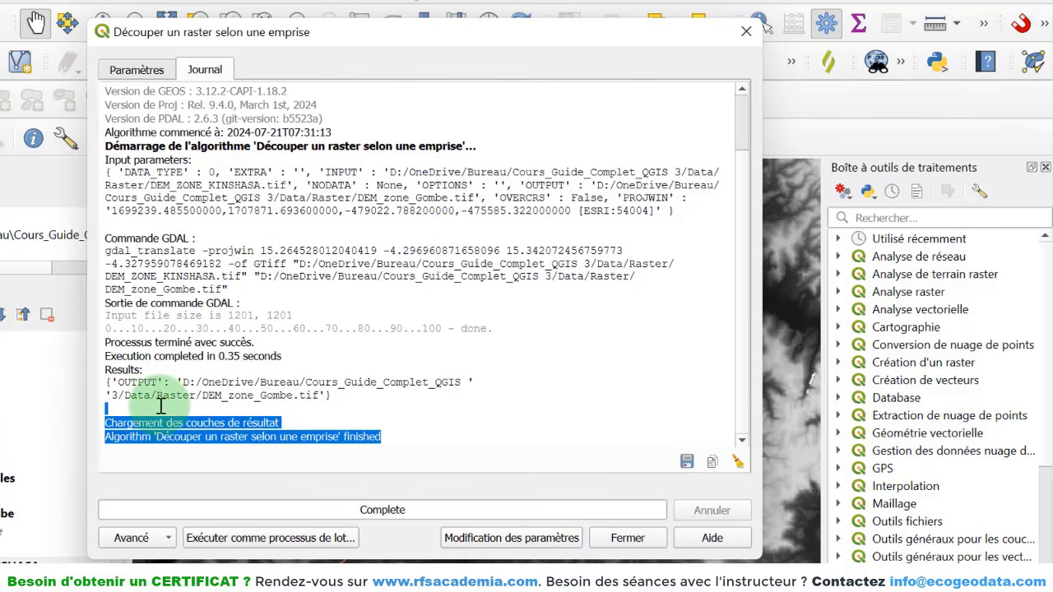
pyautogui.click(213, 448)
pyautogui.click(627, 538)
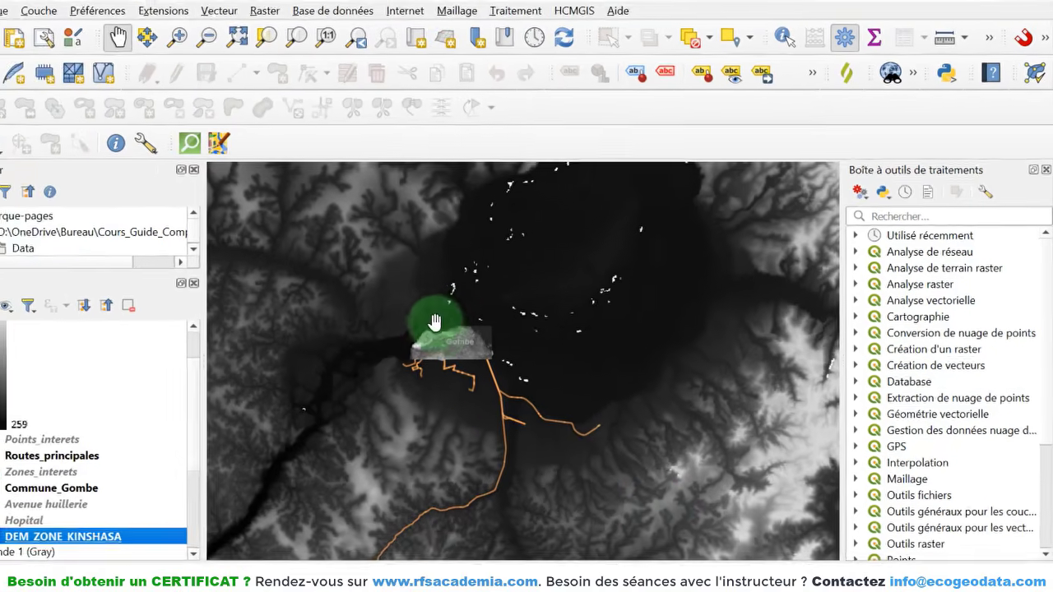
# - Hide the DEM_ZONE_KINSHASA layer and collapse its legend to inspect the clipped Gombe raster over the base map
pyautogui.scroll(2, 389, 342)
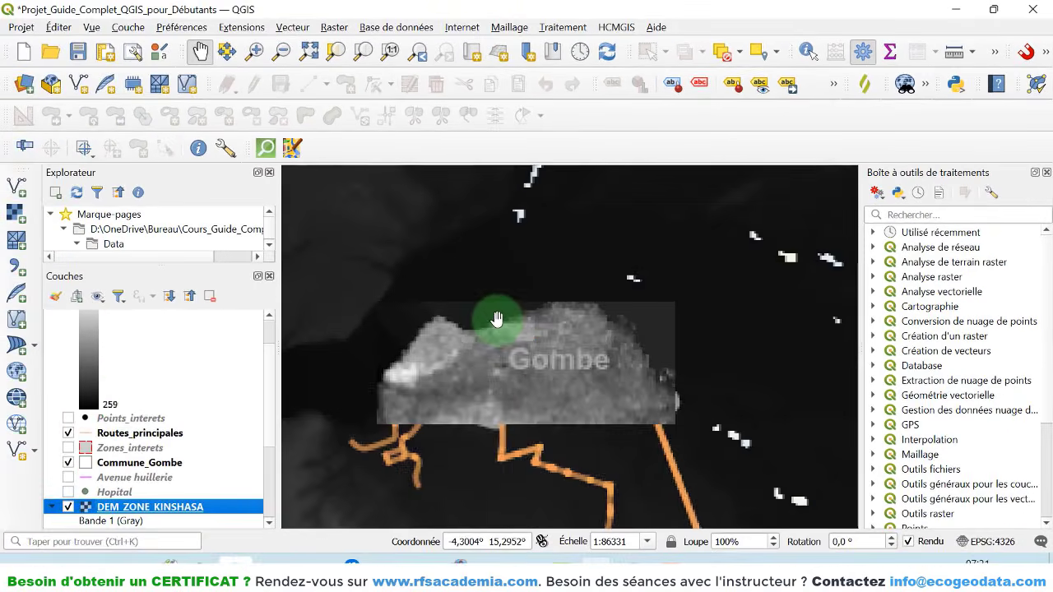
pyautogui.scroll(2, 136, 475)
pyautogui.scroll(-4, 136, 475)
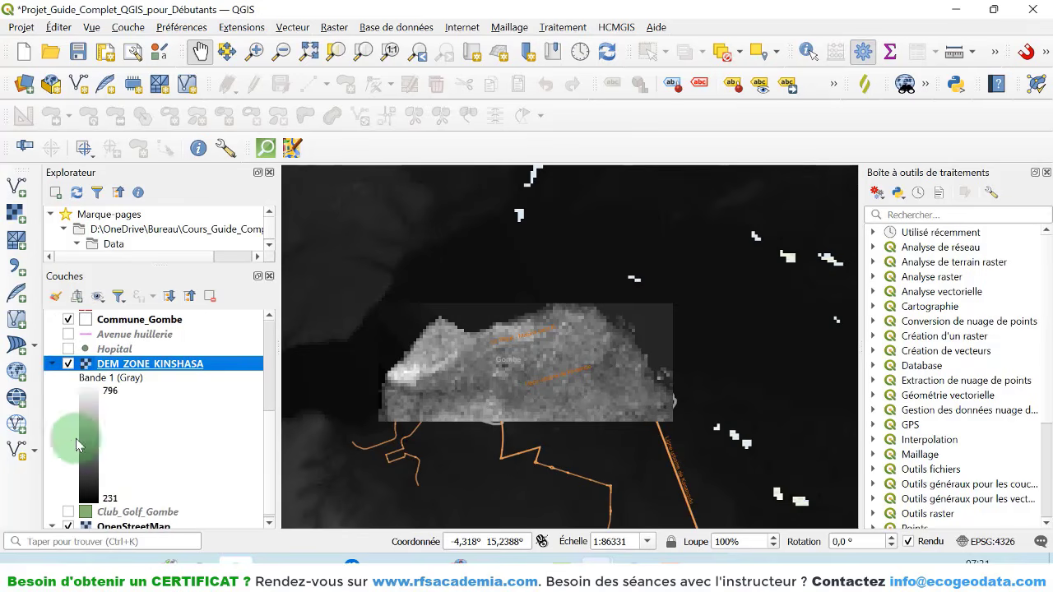
pyautogui.click(68, 364)
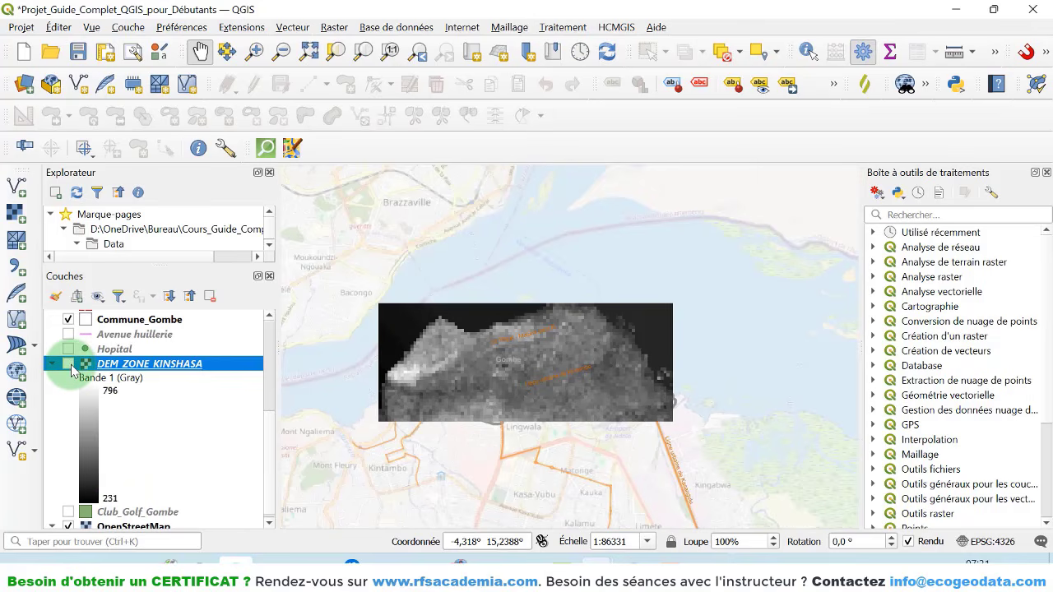
pyautogui.click(52, 364)
pyautogui.scroll(-1, 650, 399)
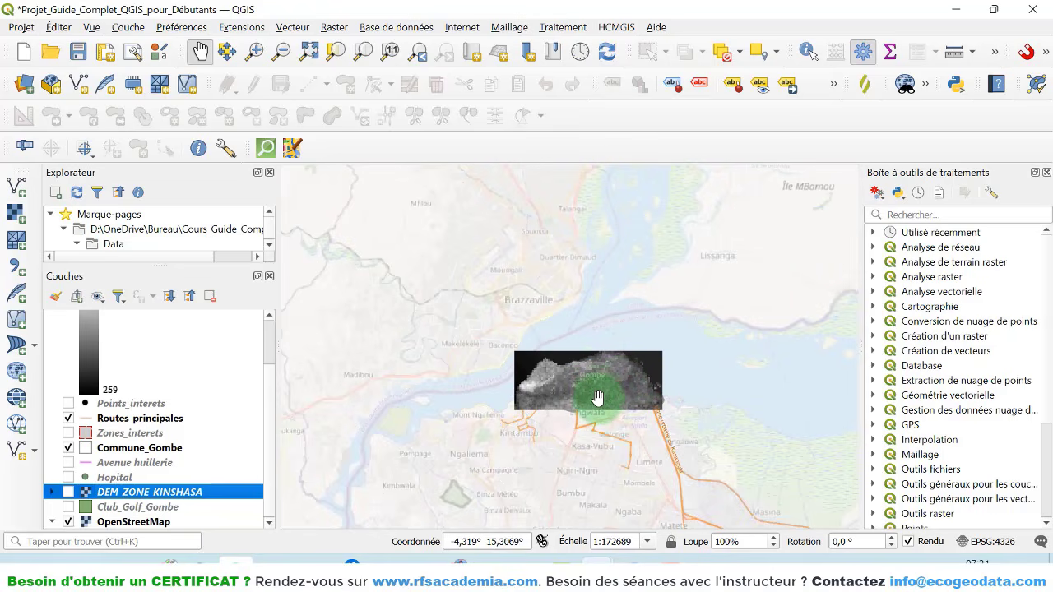
pyautogui.scroll(2, 215, 382)
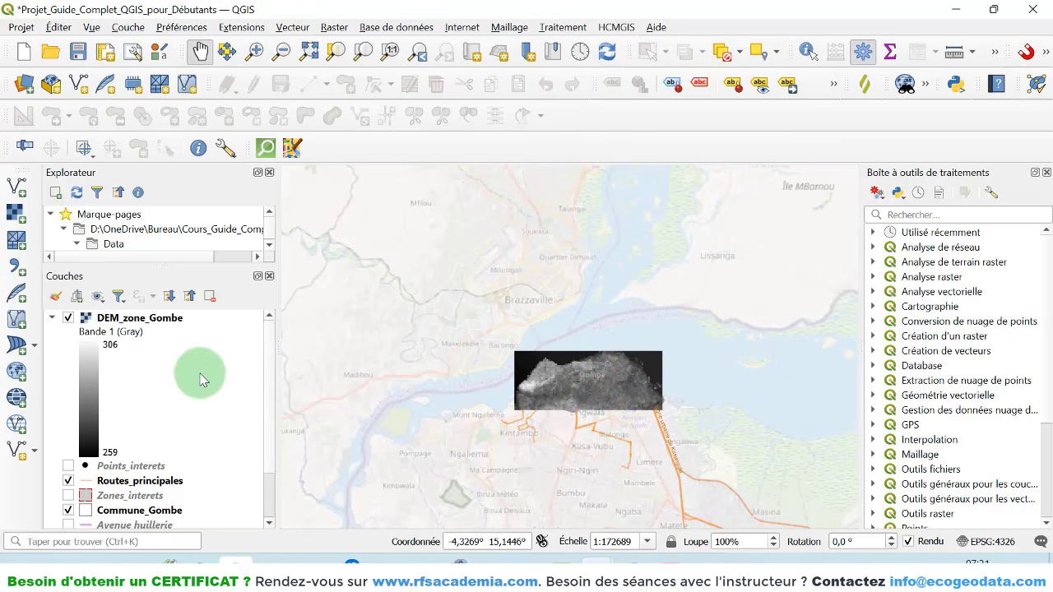
# - Select the DEM_zone_Gombe layer, search the processing tools for "repro", and open GDAL's Projection (warp) for it
pyautogui.click(137, 319)
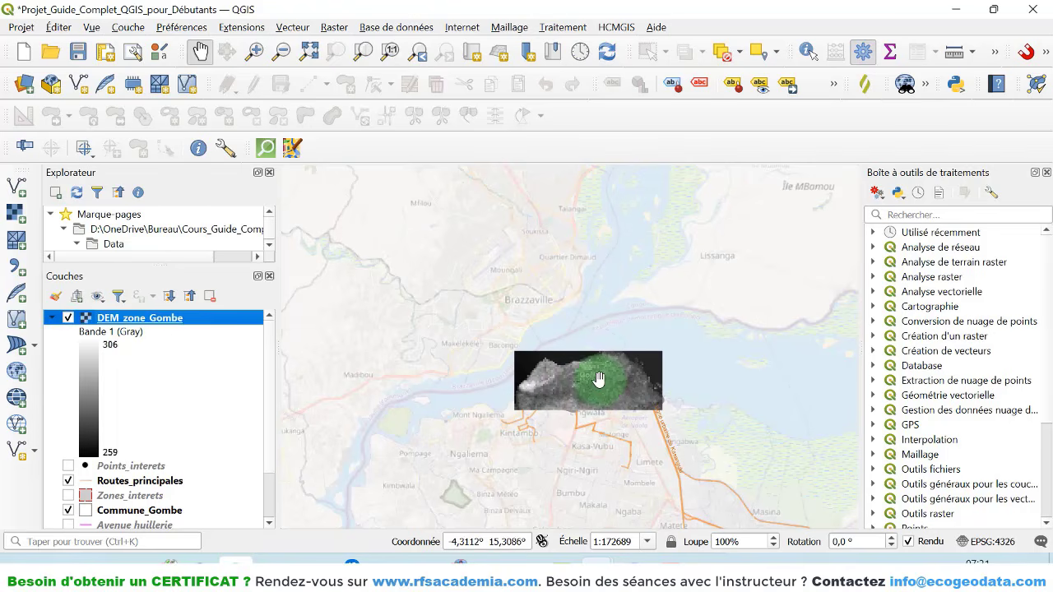
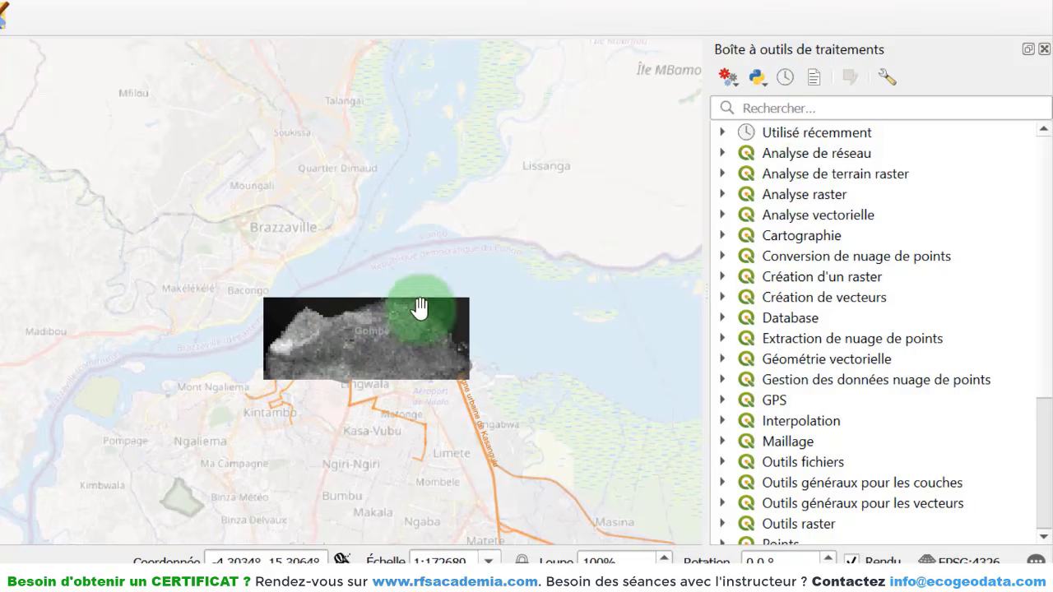
pyautogui.click(851, 114)
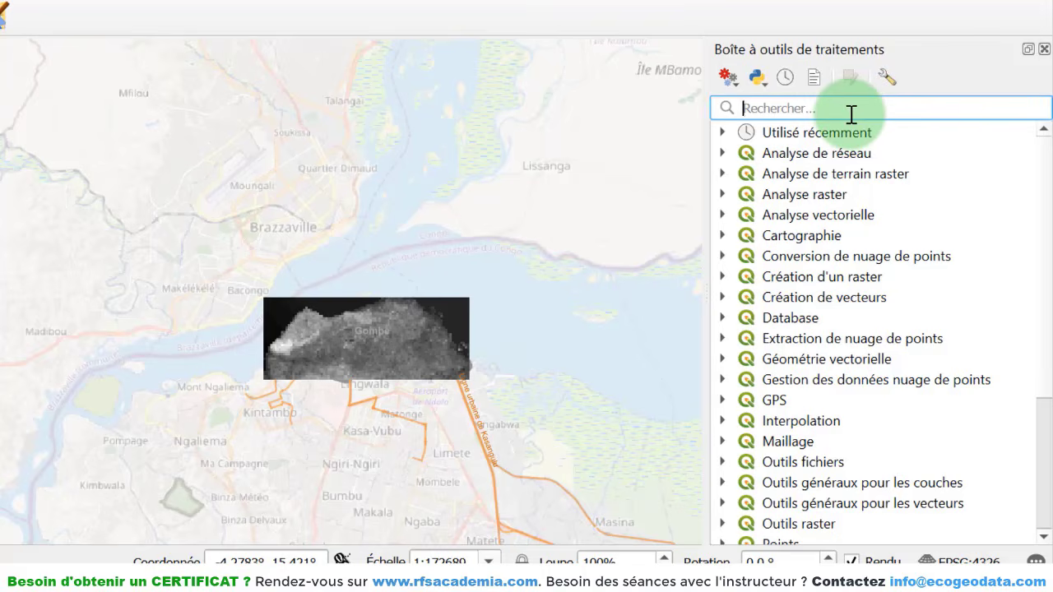
pyautogui.write('repro')
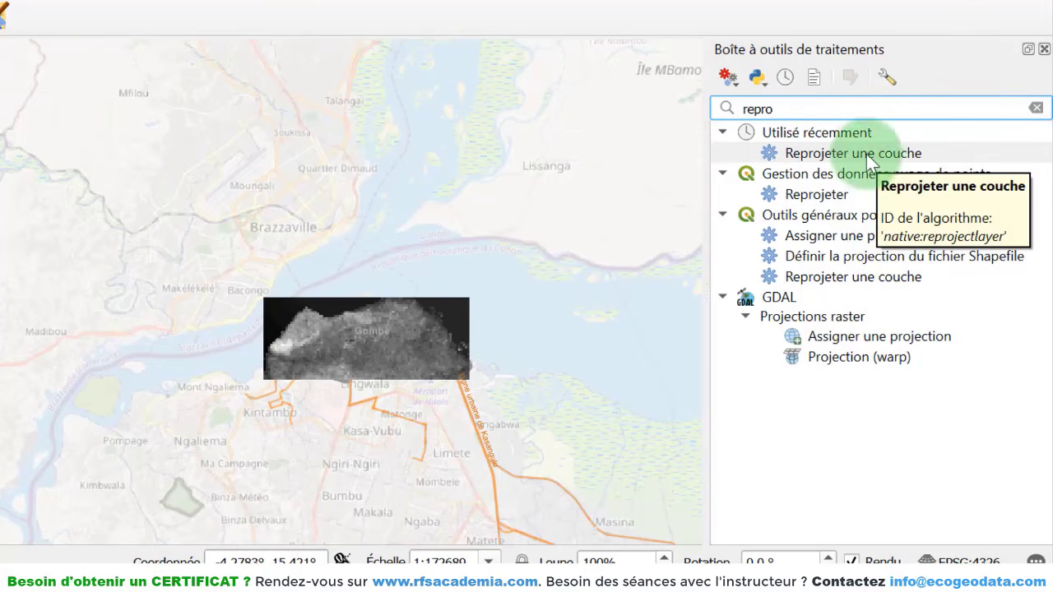
pyautogui.click(841, 323)
pyautogui.doubleClick(847, 360)
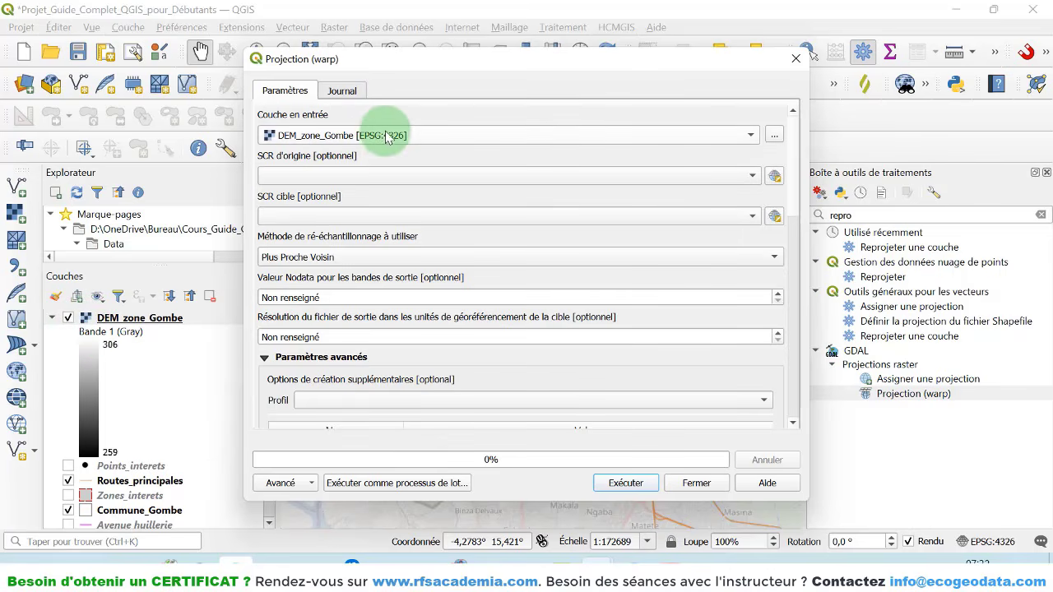
# - Set the reprojection's source CRS to the project's EPSG:4326 - WGS 84 and the target CRS to ESRI:103203 - RGRDC_2005_Congo_TM_Zone_16
pyautogui.click(333, 178)
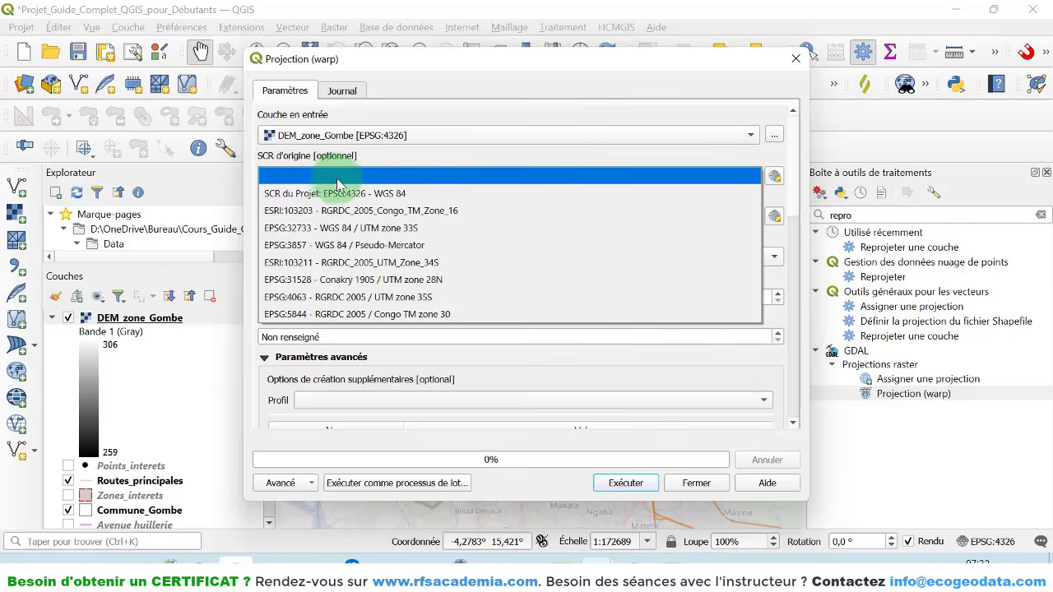
pyautogui.click(338, 194)
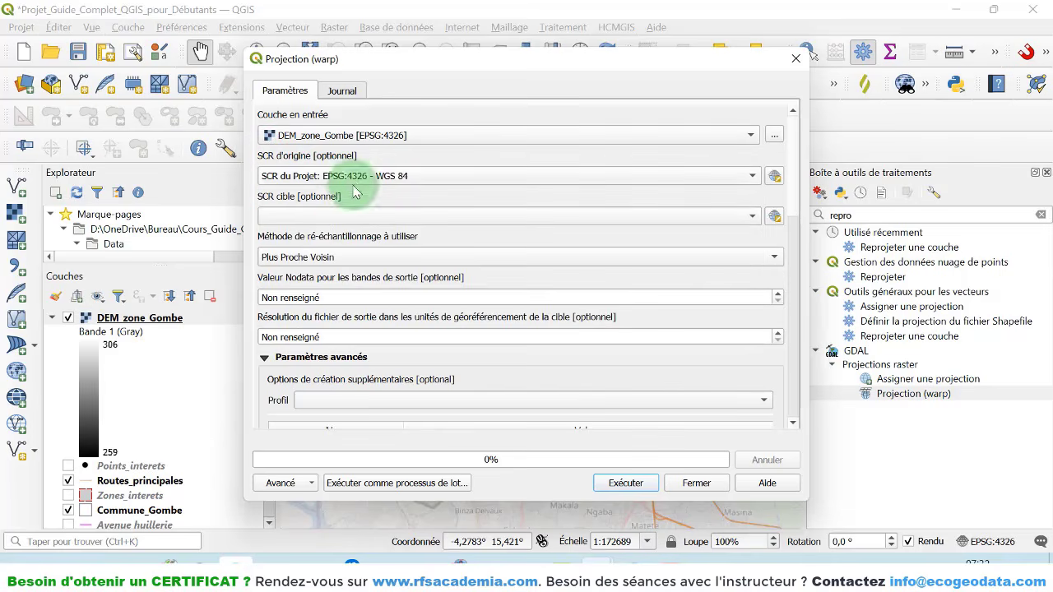
pyautogui.click(310, 217)
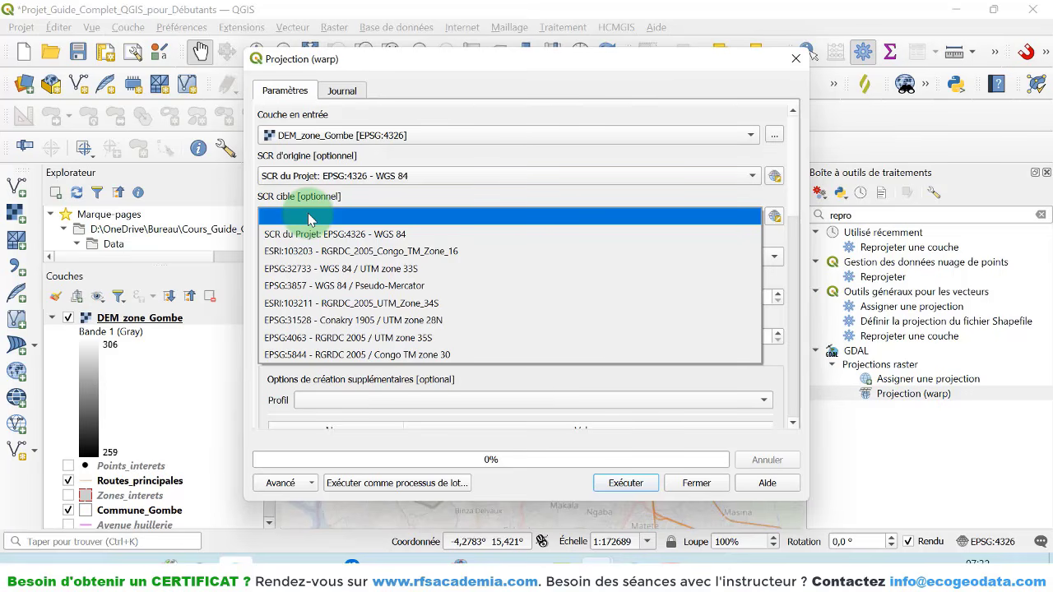
pyautogui.click(392, 258)
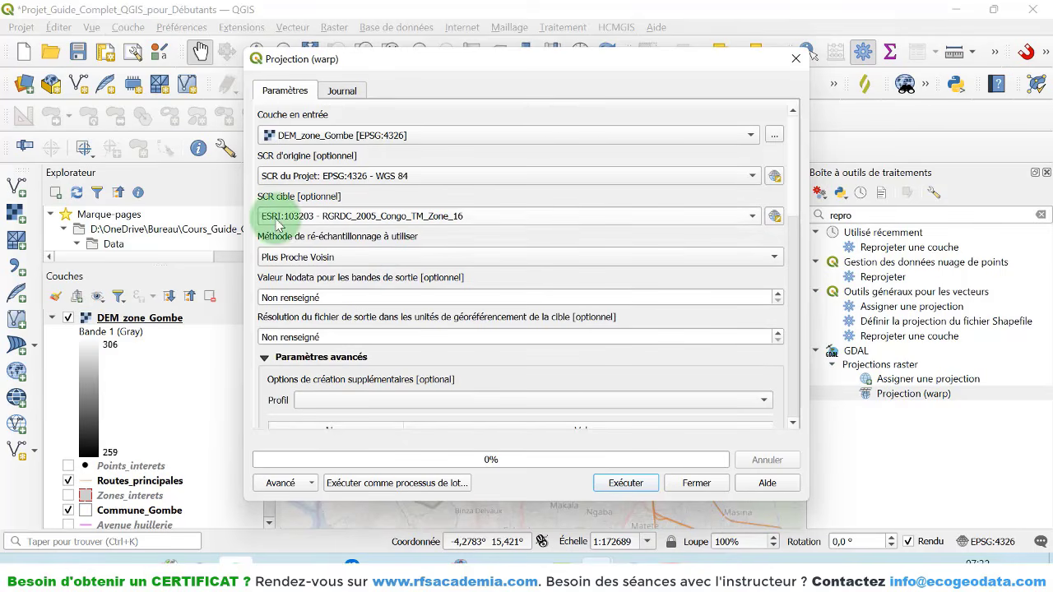
pyautogui.click(296, 263)
pyautogui.click(315, 249)
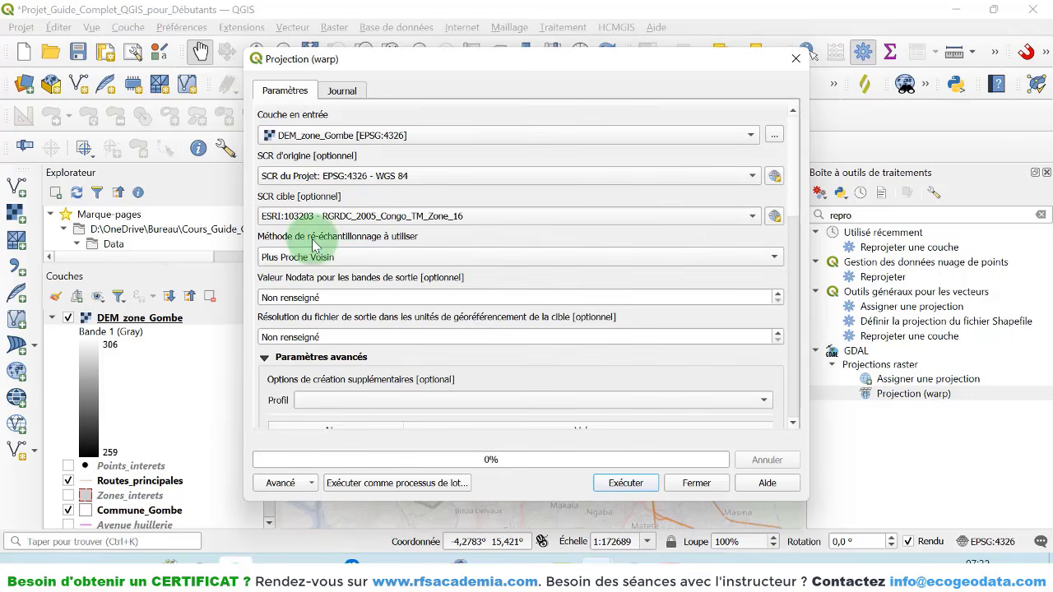
pyautogui.moveTo(791, 208); pyautogui.dragTo(808, 394)
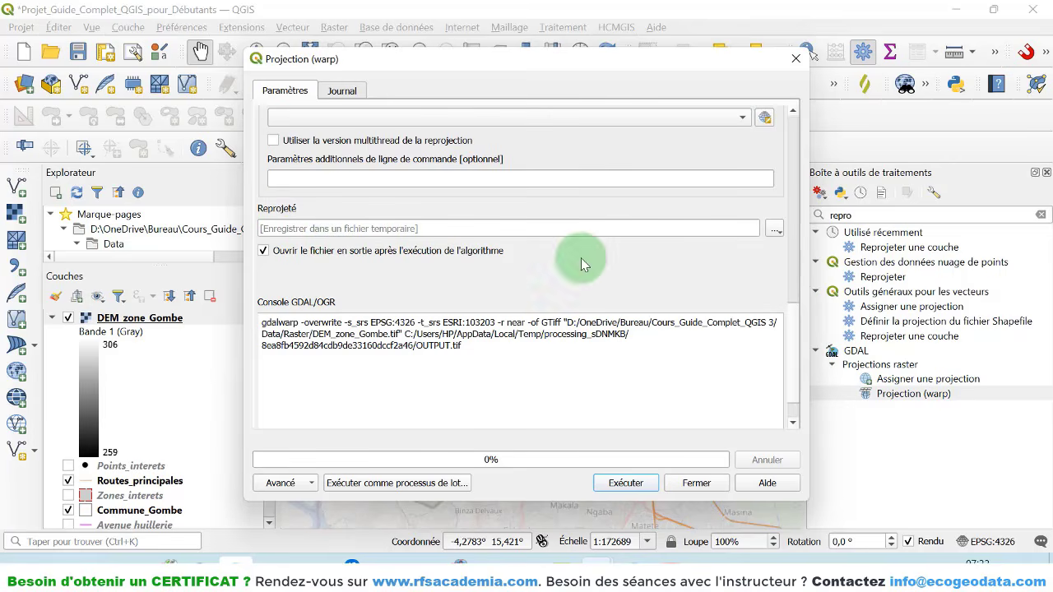
# - Run the reprojection, close the tool, and select the temporary Reprojeté layer
pyautogui.click(630, 483)
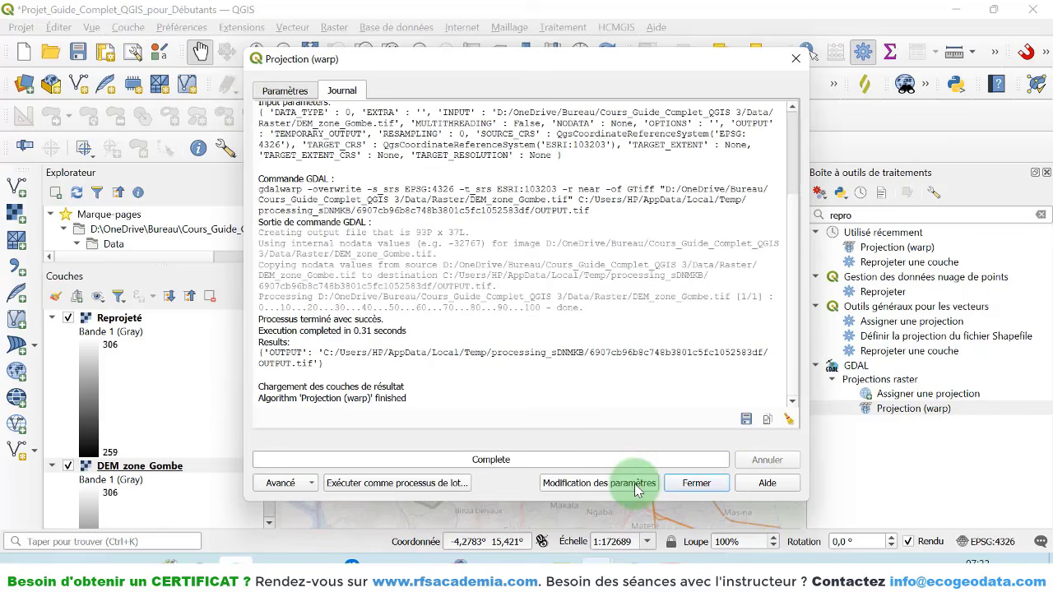
pyautogui.click(696, 483)
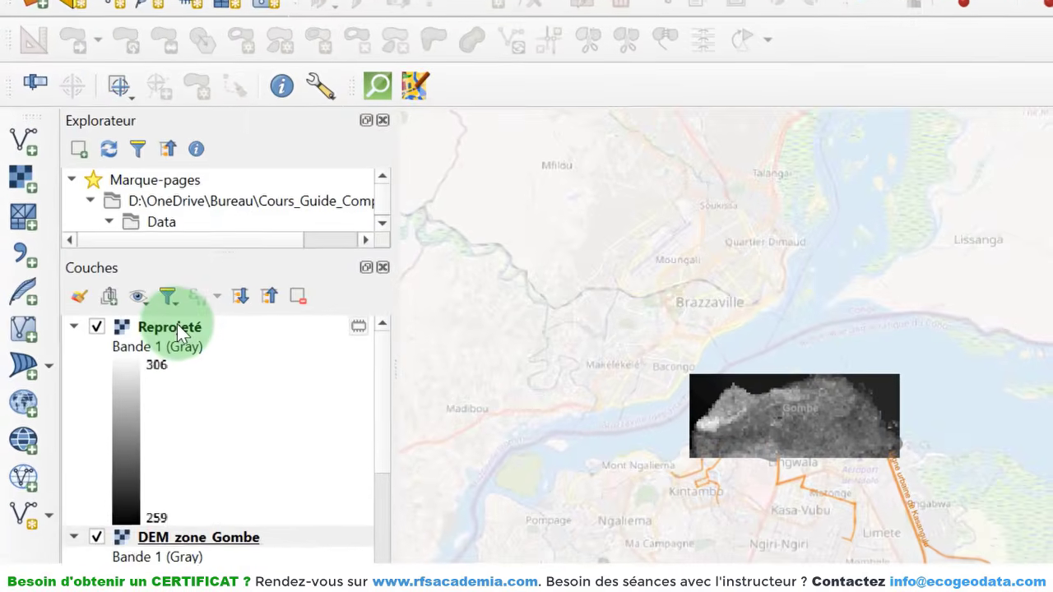
pyautogui.click(125, 318)
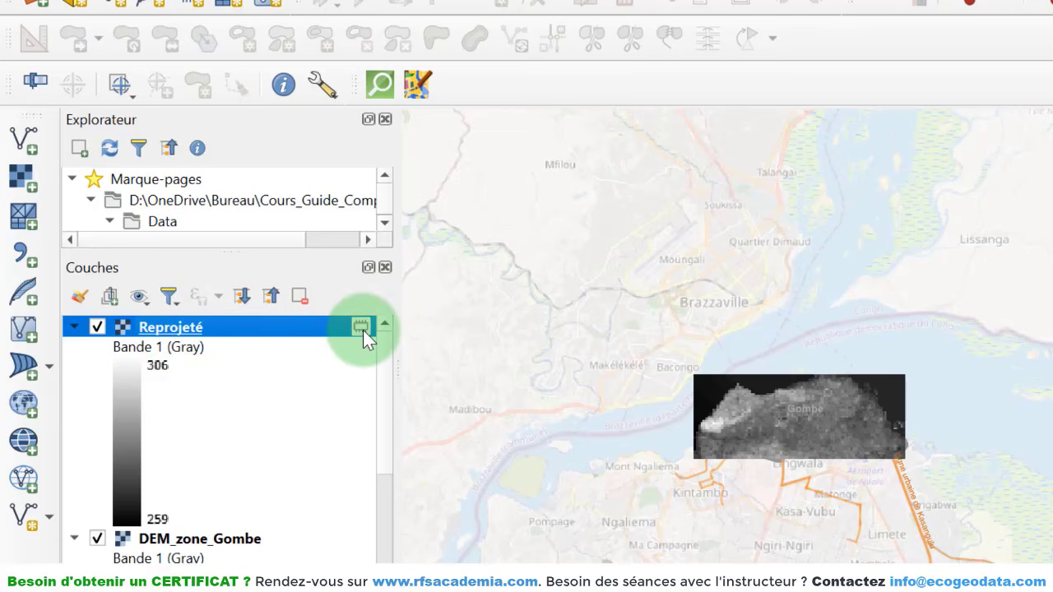
pyautogui.moveTo(365, 339)
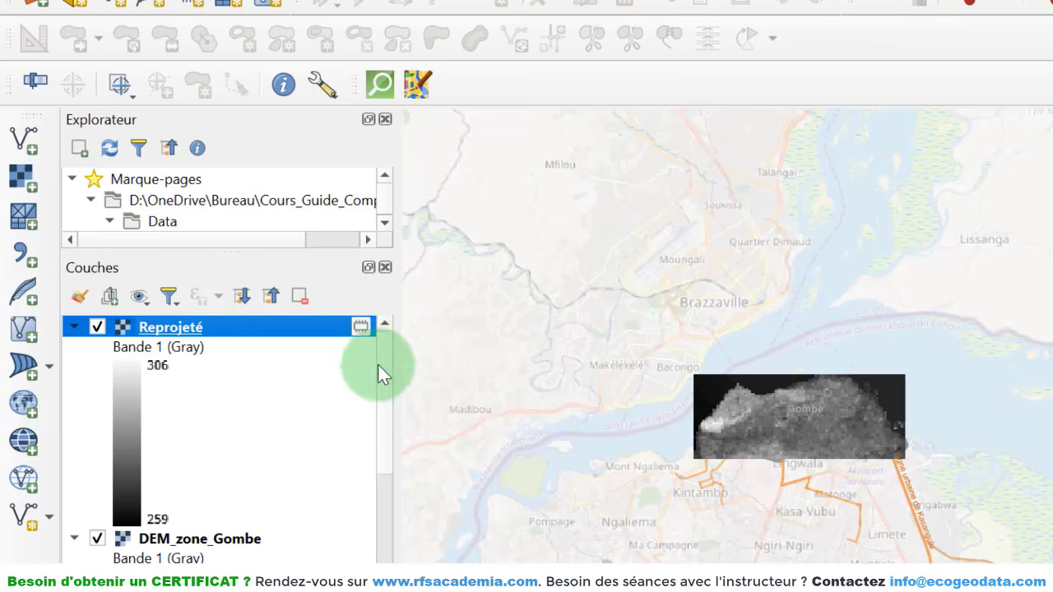
# - Start exporting the Reprojeté layer as a GeoTIFF and browse to the Raster folder in Cours_Guide_Complet_QGIS 3\Data on the Bureau
pyautogui.rightClick(129, 327)
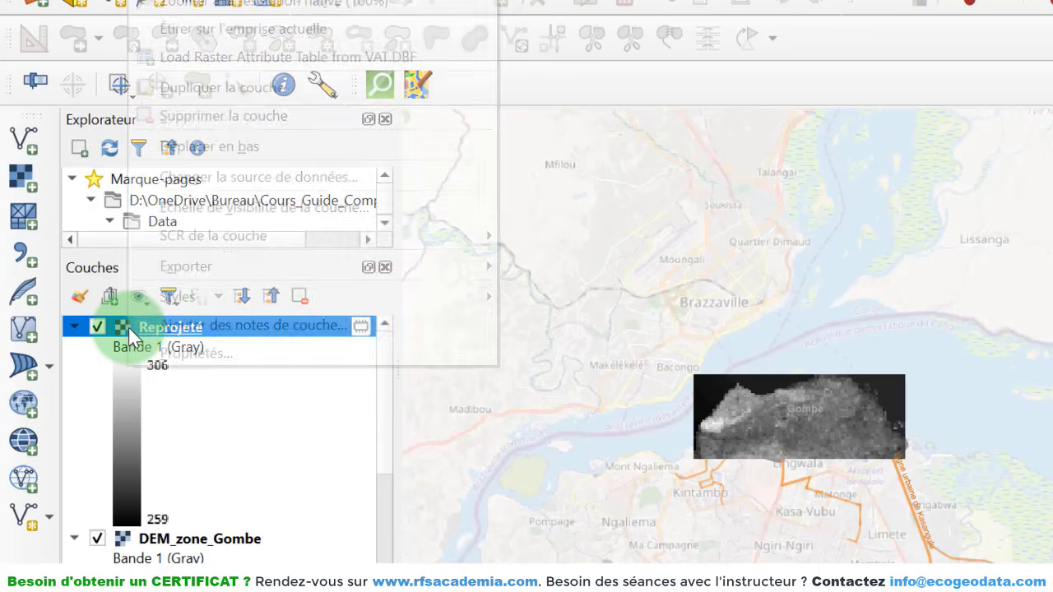
pyautogui.moveTo(212, 271)
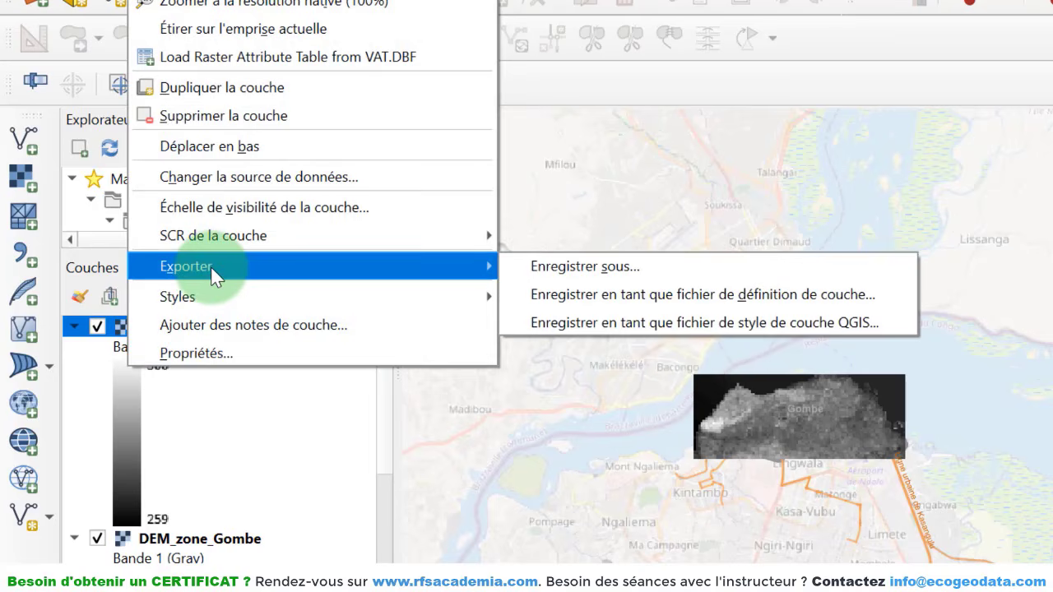
pyautogui.click(609, 267)
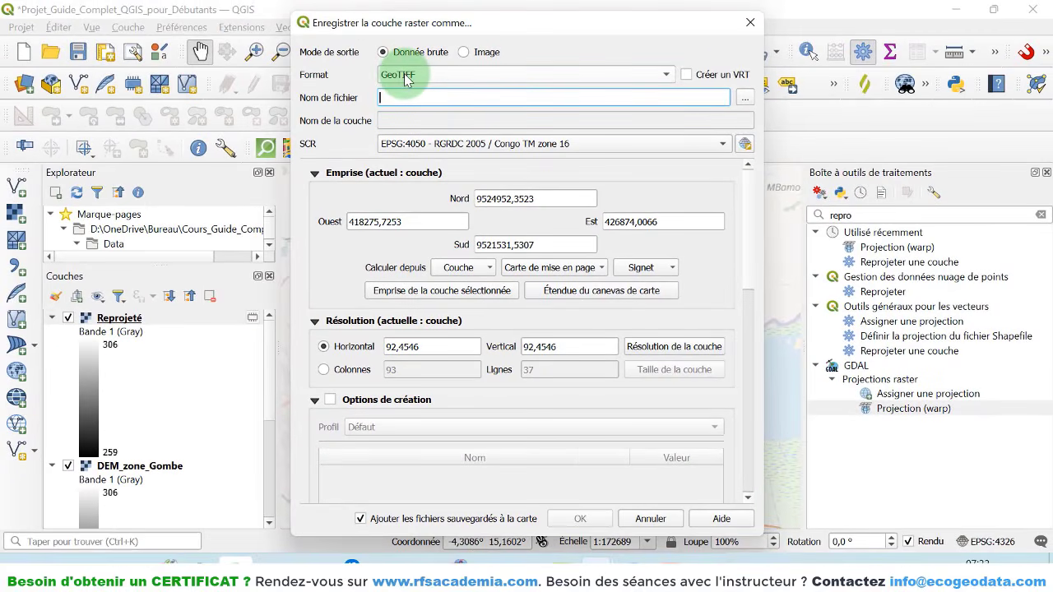
pyautogui.click(744, 99)
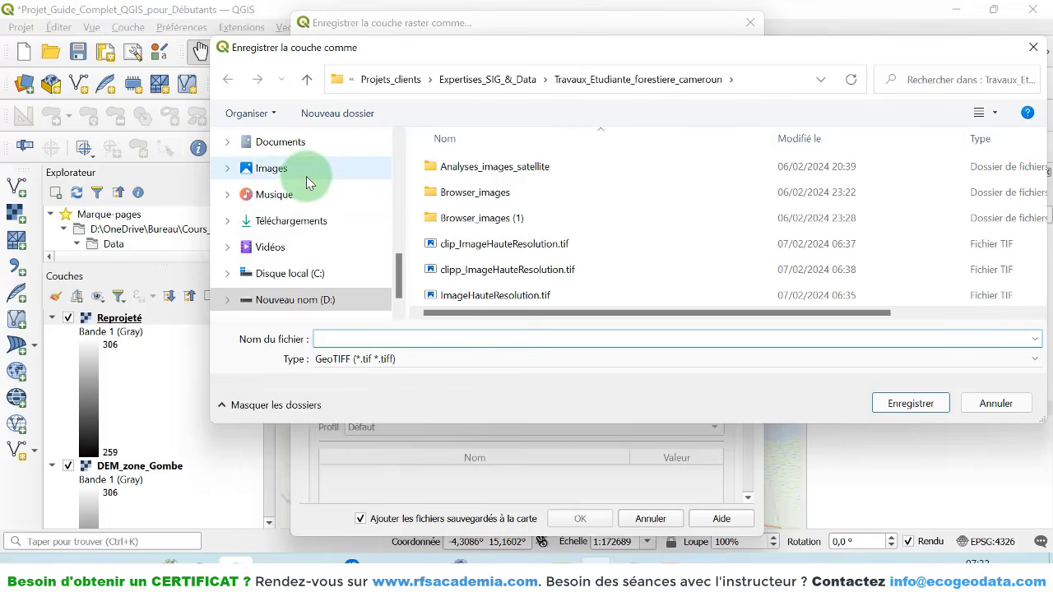
pyautogui.scroll(3, 306, 176)
pyautogui.click(301, 272)
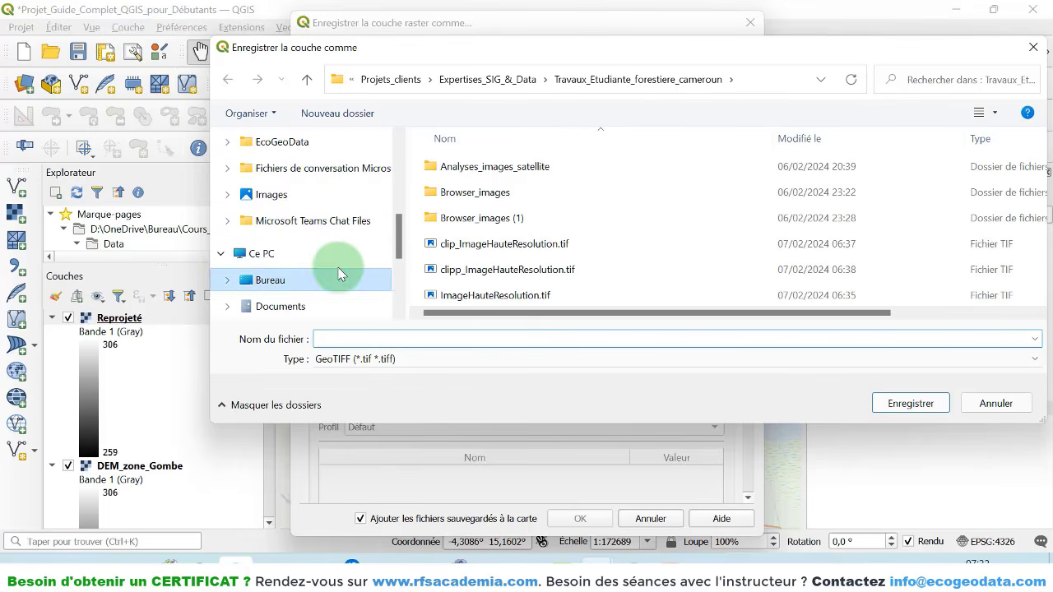
pyautogui.doubleClick(635, 176)
pyautogui.doubleClick(444, 169)
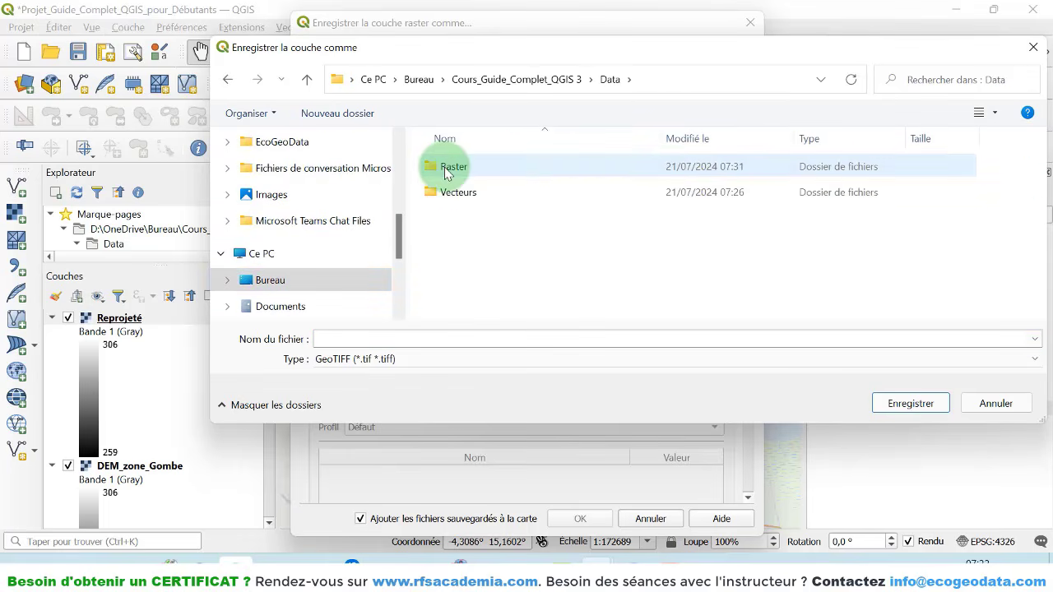
pyautogui.doubleClick(451, 167)
# - Name the output DEM_zone_Gombe_reproj and export the raster with the RGRDC 2005 / Congo TM zone 16 CRS, adding it to the map
pyautogui.click(469, 219)
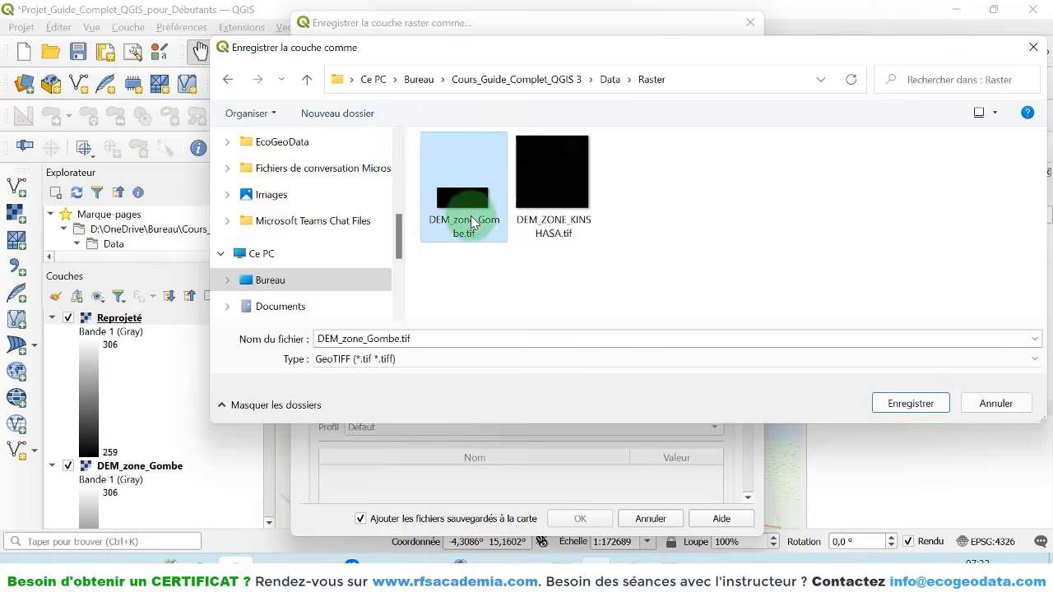
pyautogui.click(364, 336)
pyautogui.doubleClick(449, 339)
pyautogui.click(449, 340)
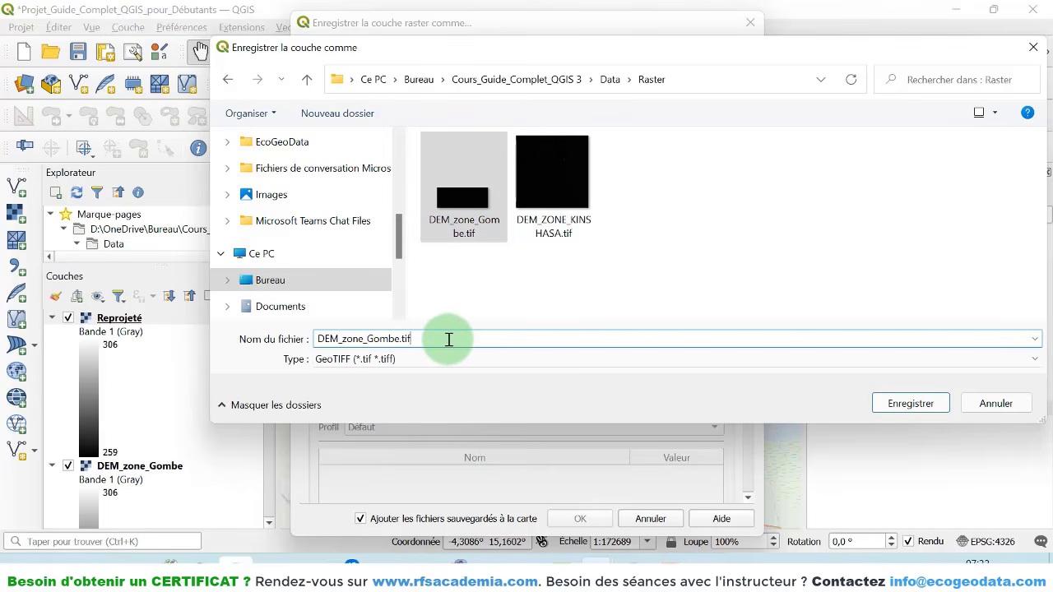
pyautogui.press('BackSpace')
pyautogui.press('BackSpace')
pyautogui.press('BackSpace')
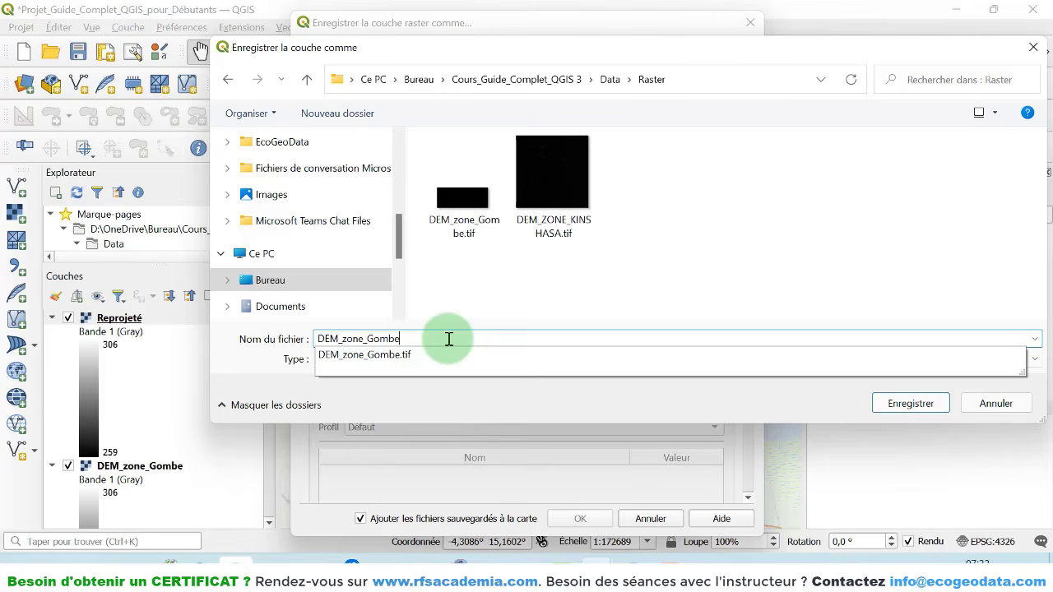
pyautogui.write('_reproj')
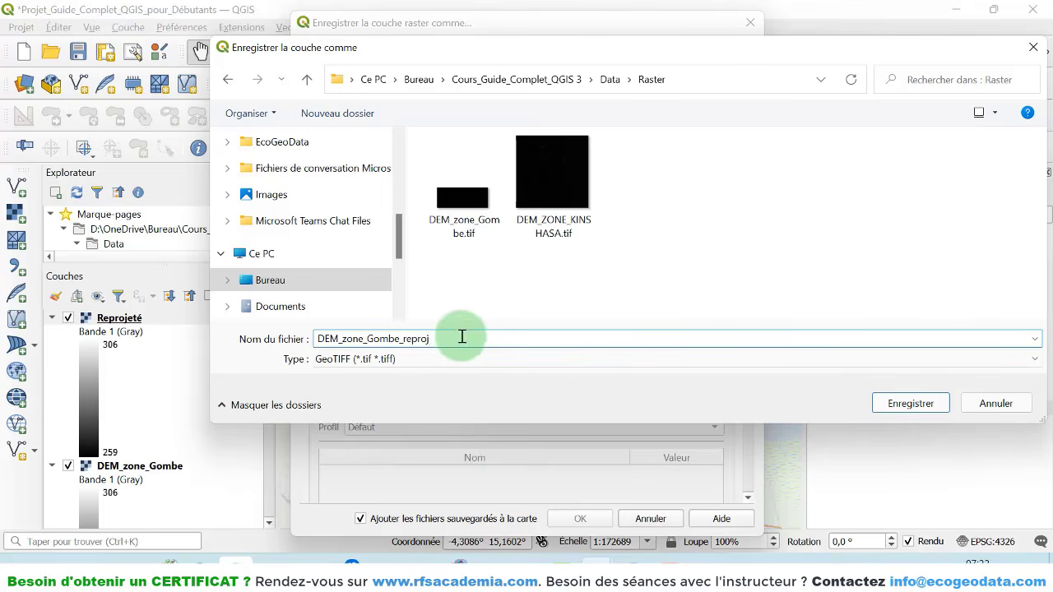
pyautogui.click(909, 407)
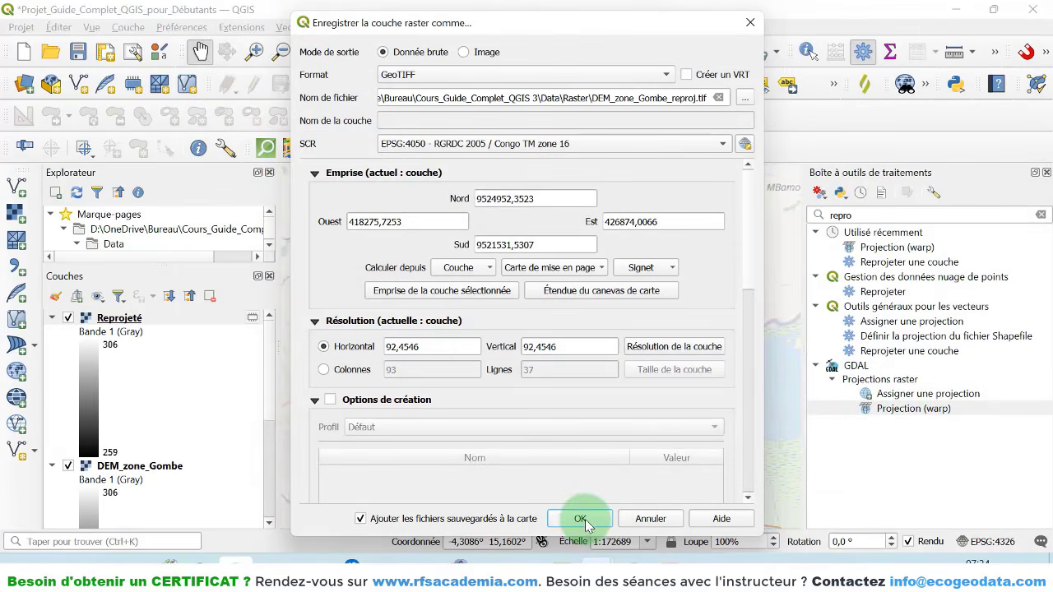
pyautogui.click(606, 520)
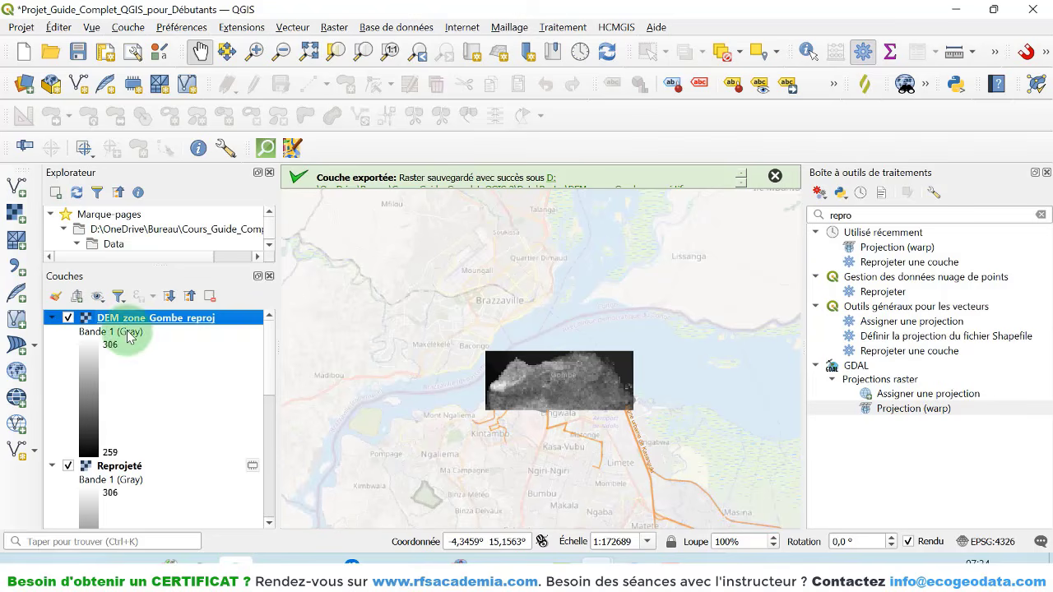
# - Collapse the Reprojeté legend, dismiss the export message, and inspect the exported Gombe raster over the base map
pyautogui.click(120, 477)
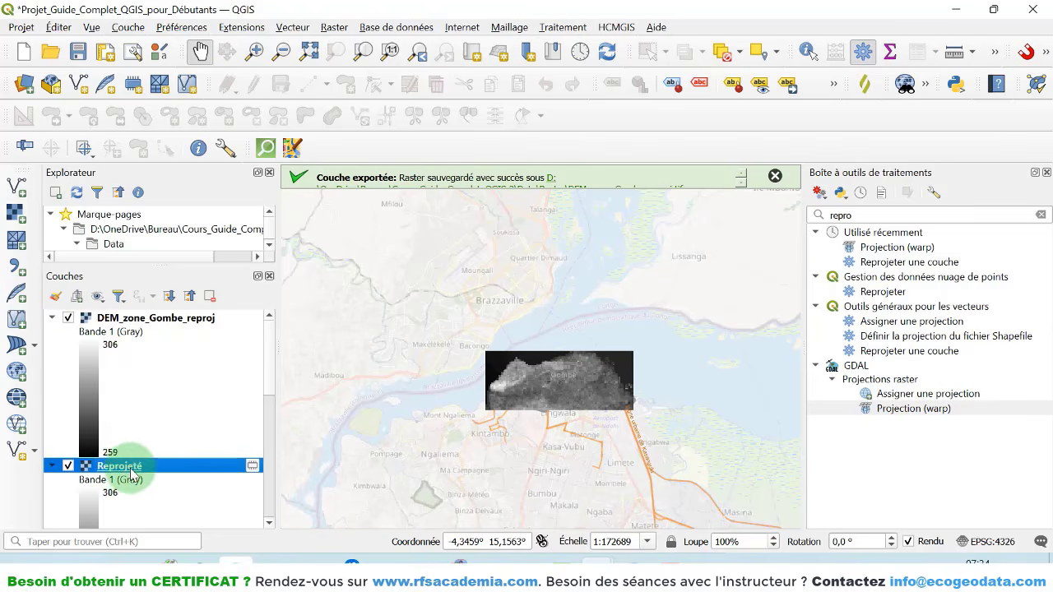
pyautogui.click(162, 327)
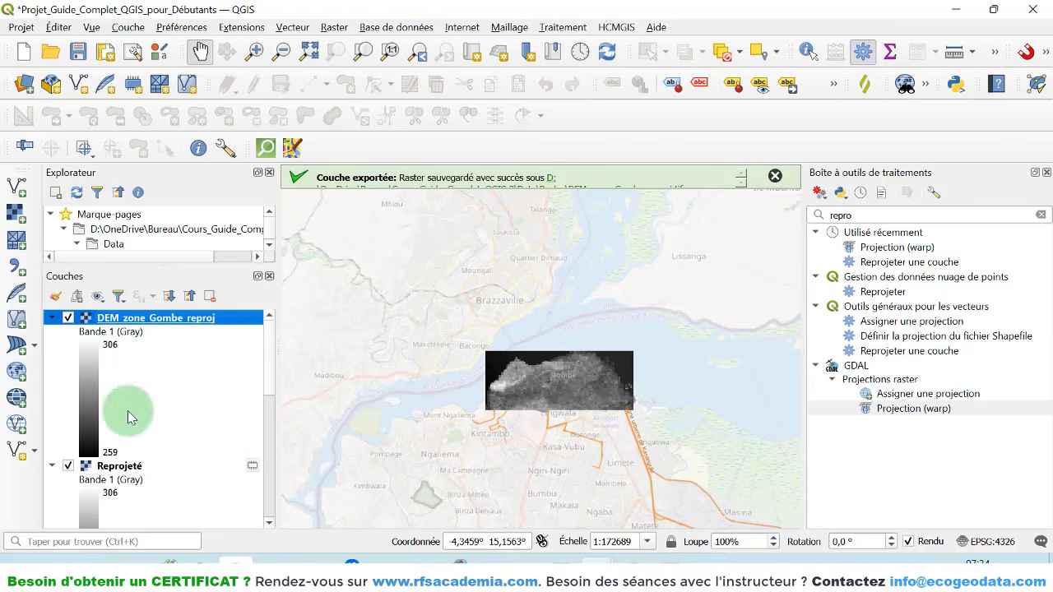
pyautogui.click(54, 466)
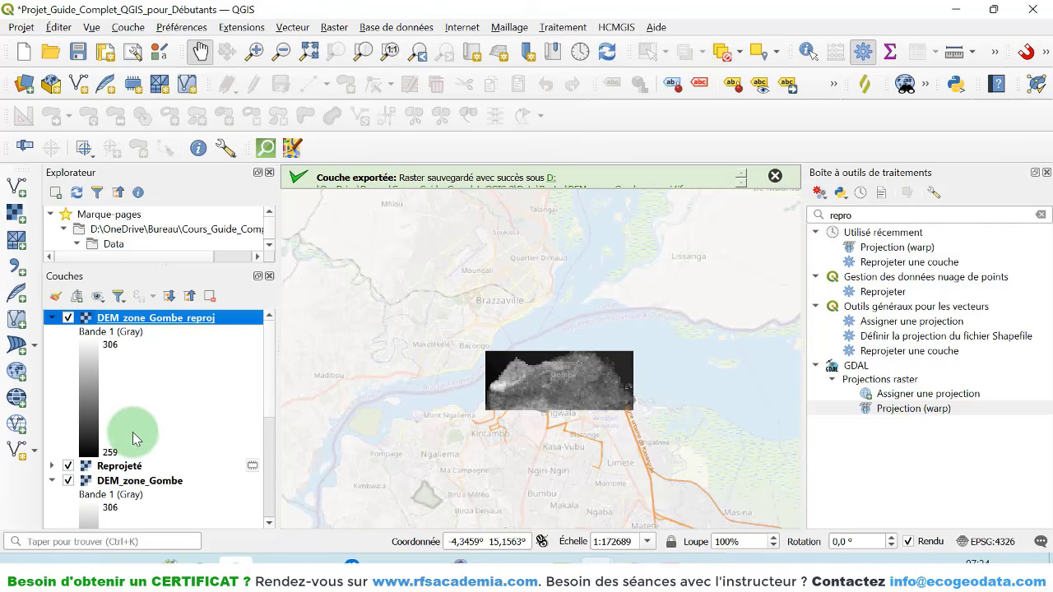
pyautogui.click(775, 176)
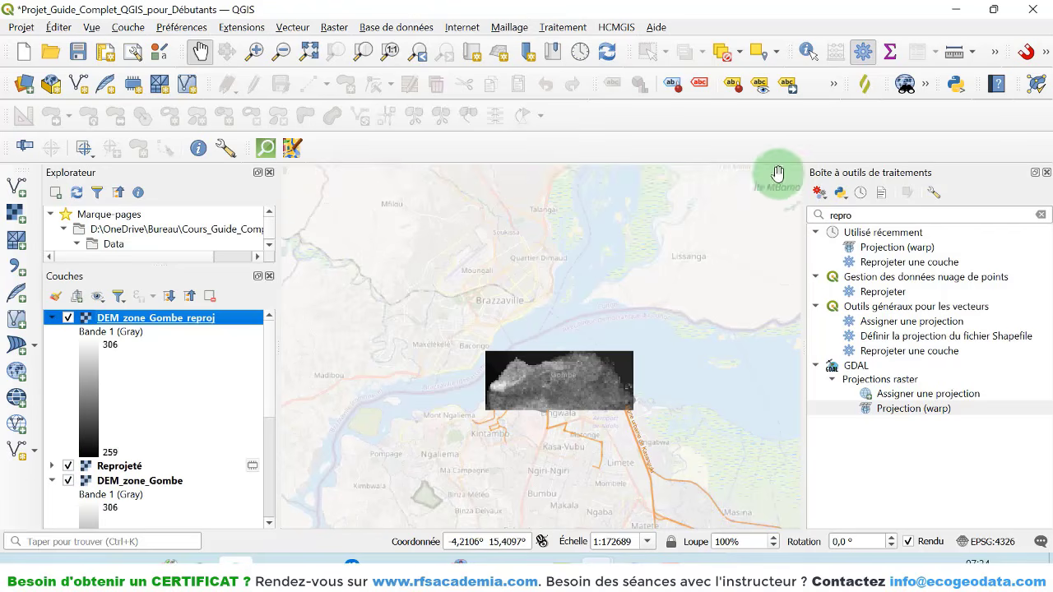
pyautogui.scroll(1, 560, 372)
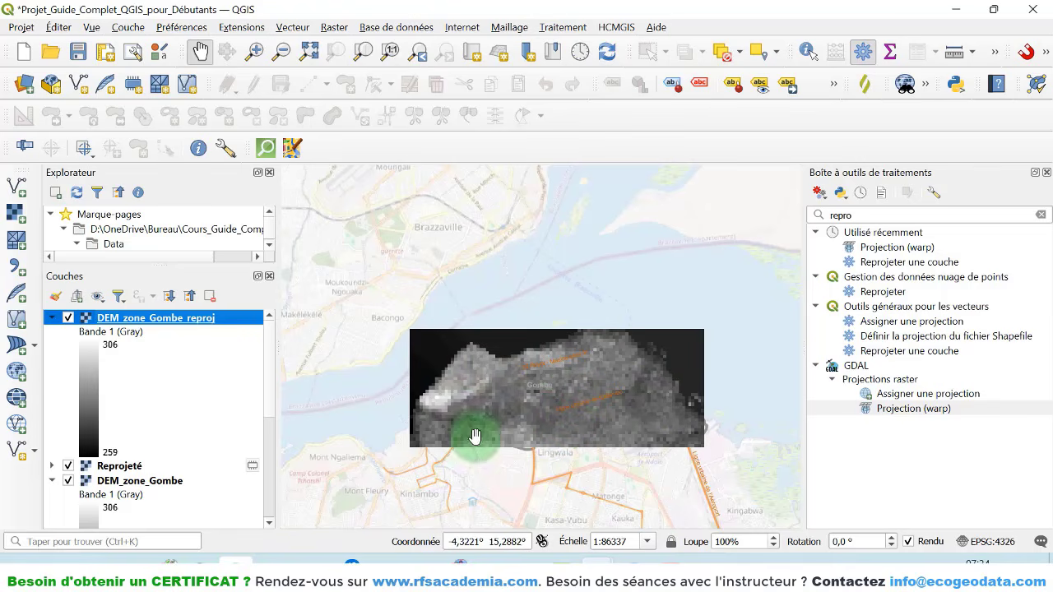
# - Open the symbology of the DEM_zone_Gombe_reproj layer and set its render type to Pseudo-couleur à bande unique
pyautogui.rightClick(137, 326)
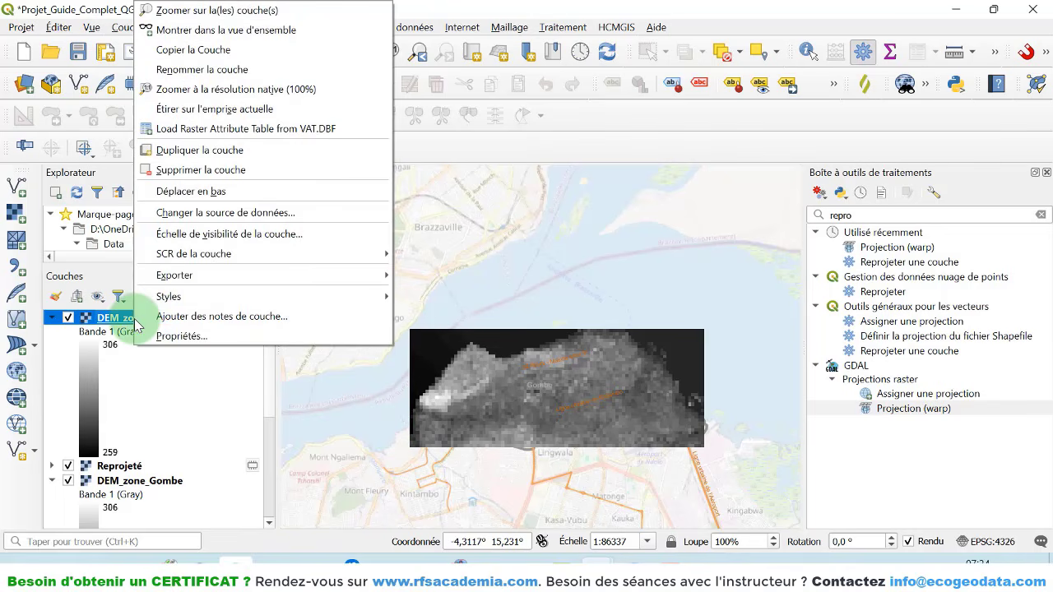
pyautogui.click(188, 346)
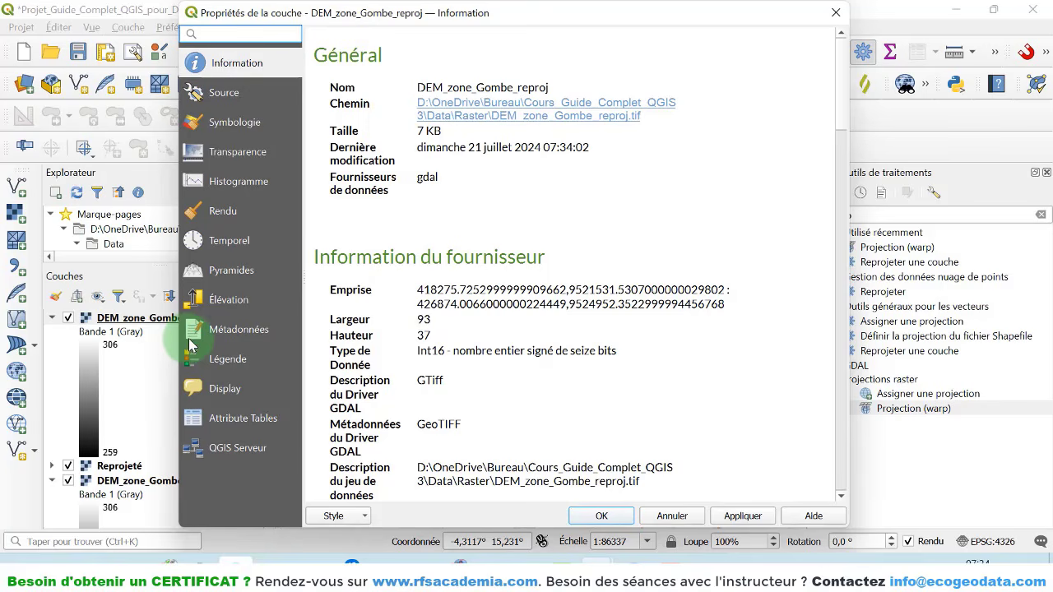
pyautogui.click(235, 128)
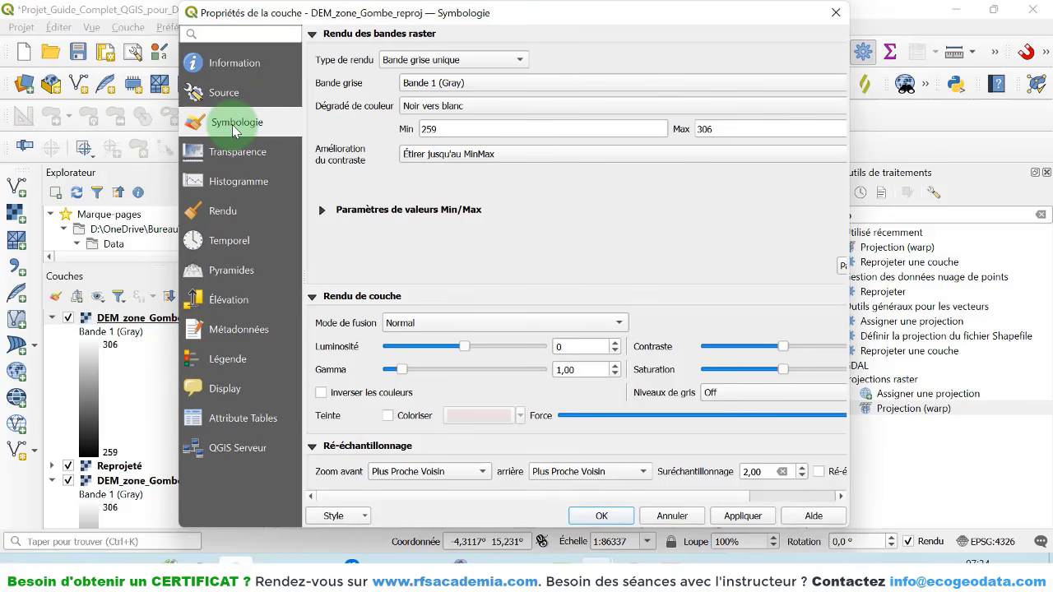
pyautogui.click(504, 59)
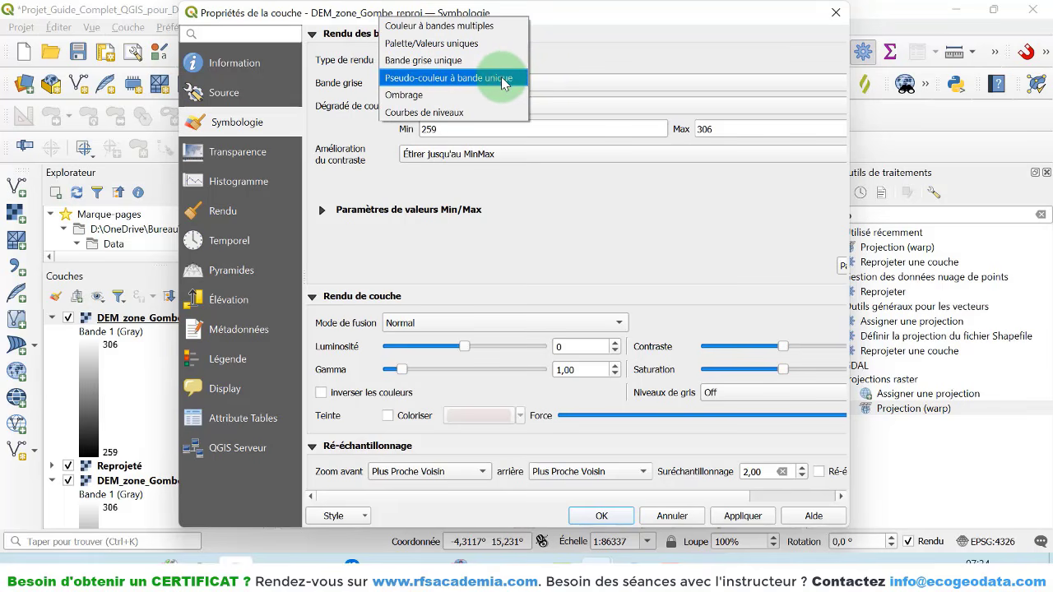
pyautogui.click(501, 77)
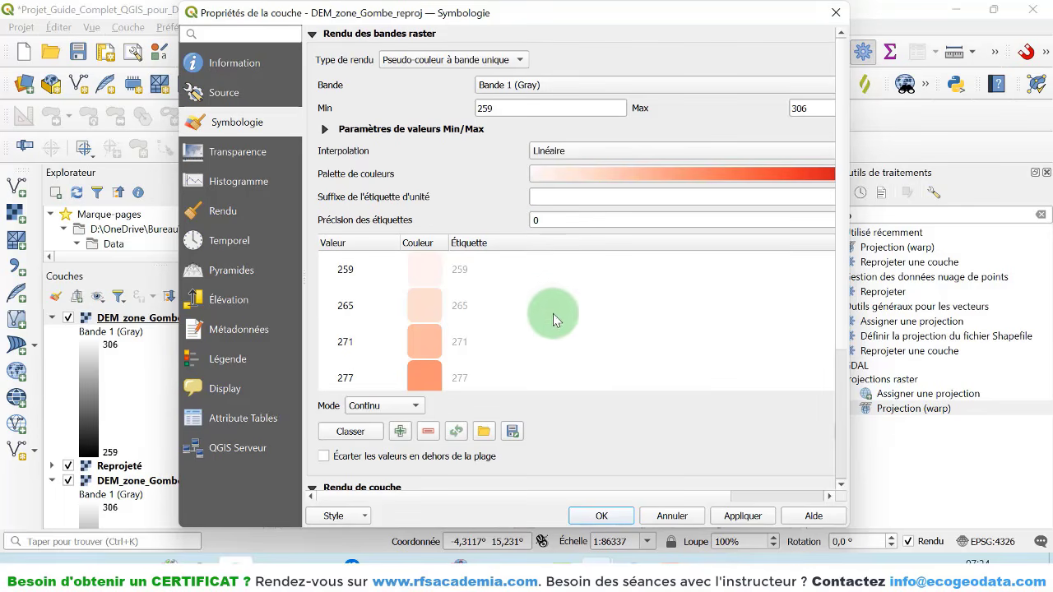
# - Keep Linéaire interpolation, choose the Spectral colour ramp, and apply it to the raster while viewing the map
pyautogui.moveTo(847, 272); pyautogui.dragTo(1023, 271)
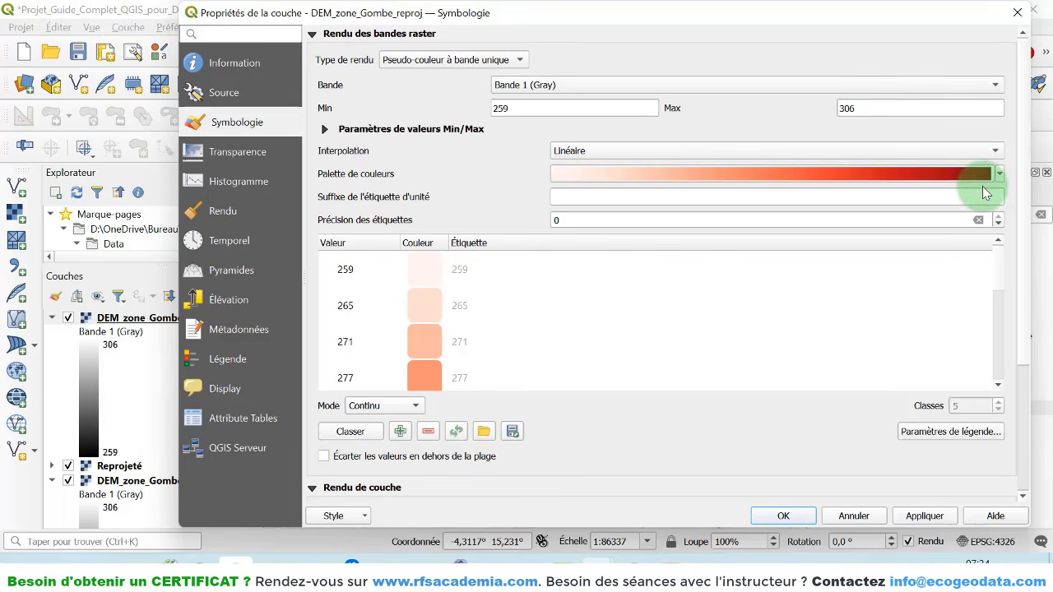
pyautogui.click(589, 153)
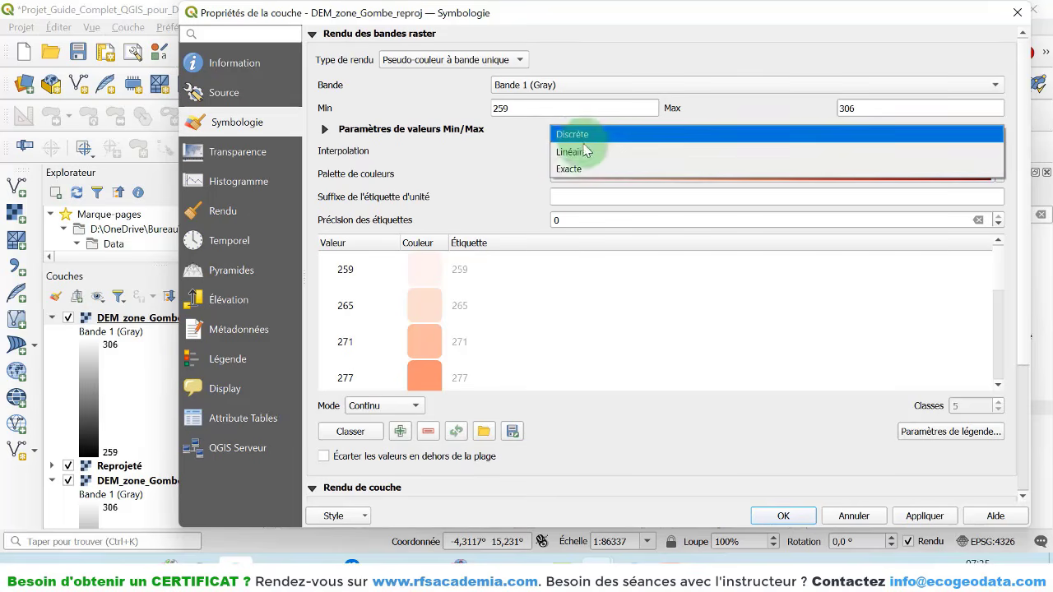
pyautogui.click(528, 161)
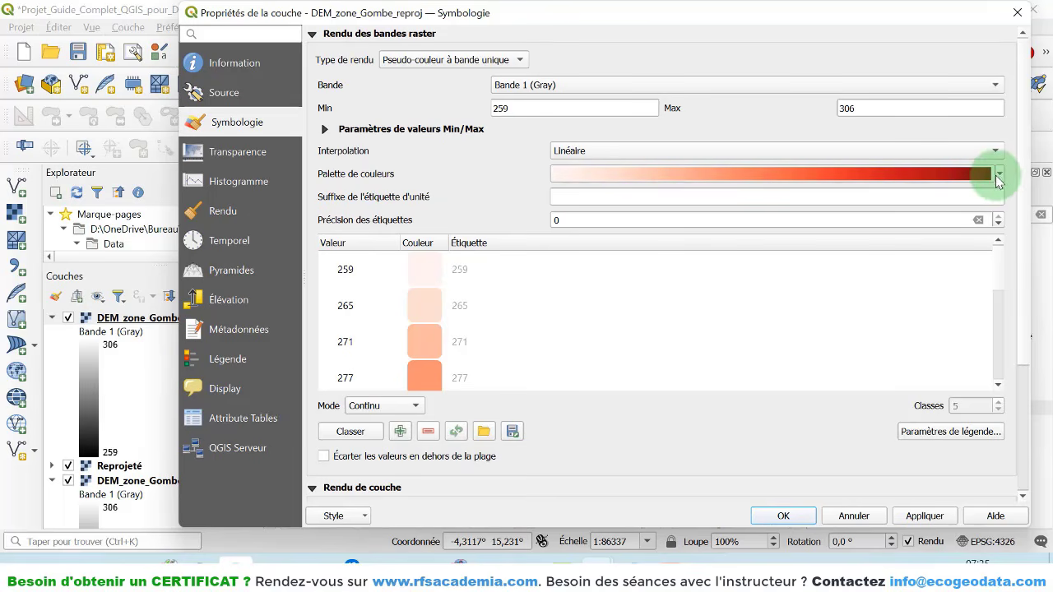
pyautogui.click(999, 176)
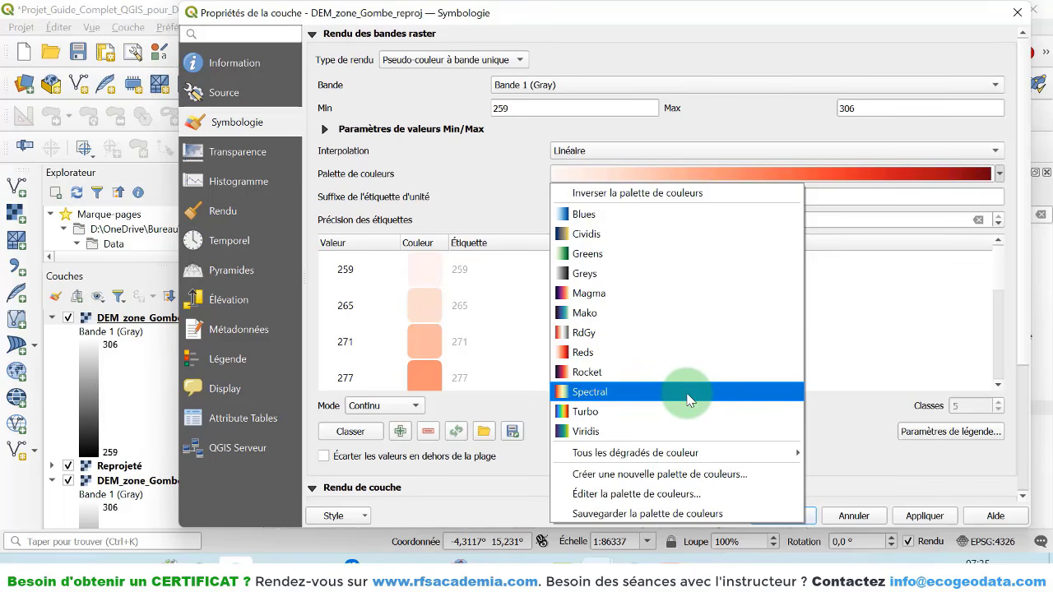
pyautogui.click(652, 396)
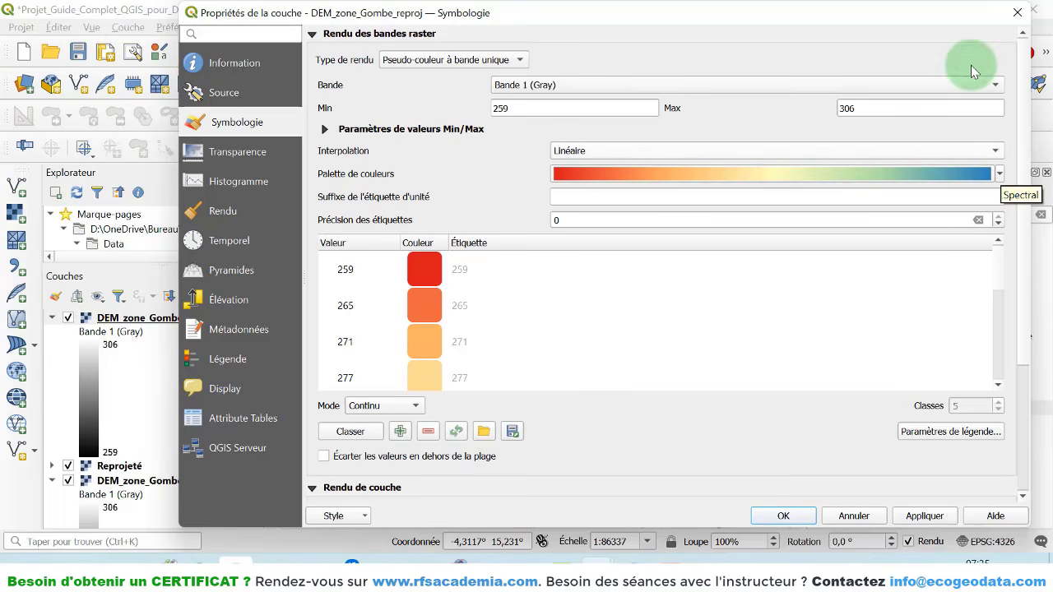
pyautogui.moveTo(954, 17); pyautogui.dragTo(498, 28)
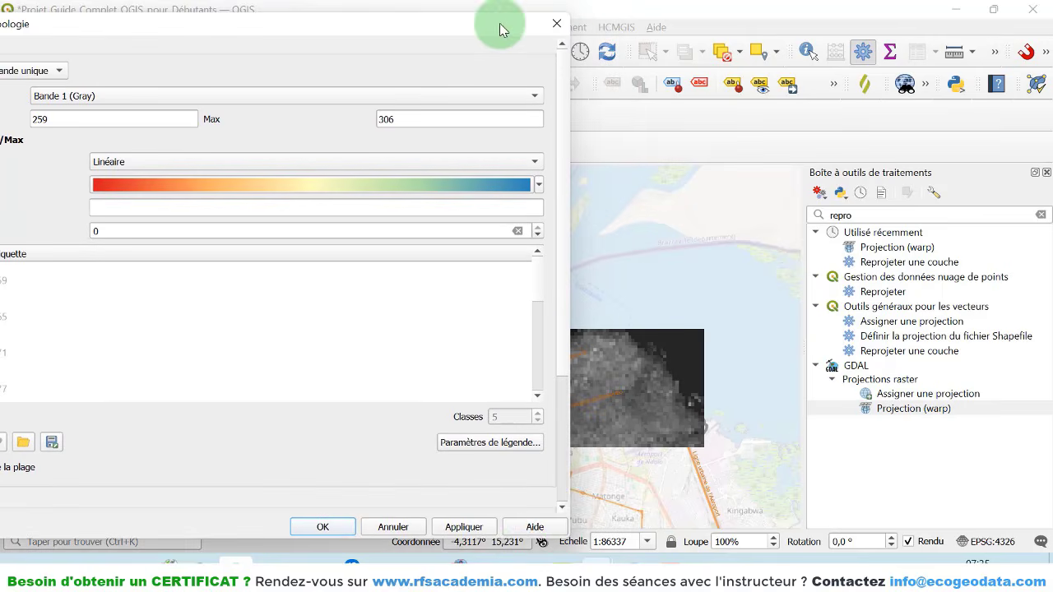
pyautogui.click(455, 531)
pyautogui.click(457, 530)
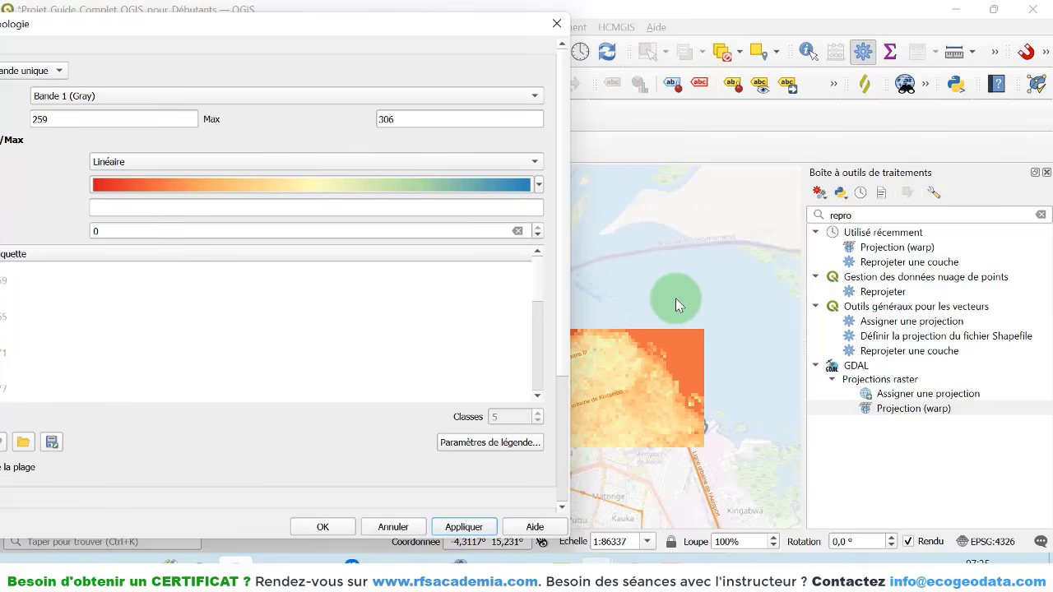
# - Invert the Spectral colour ramp of the raster and apply it, viewing the result on the map
pyautogui.moveTo(434, 29); pyautogui.dragTo(811, 21)
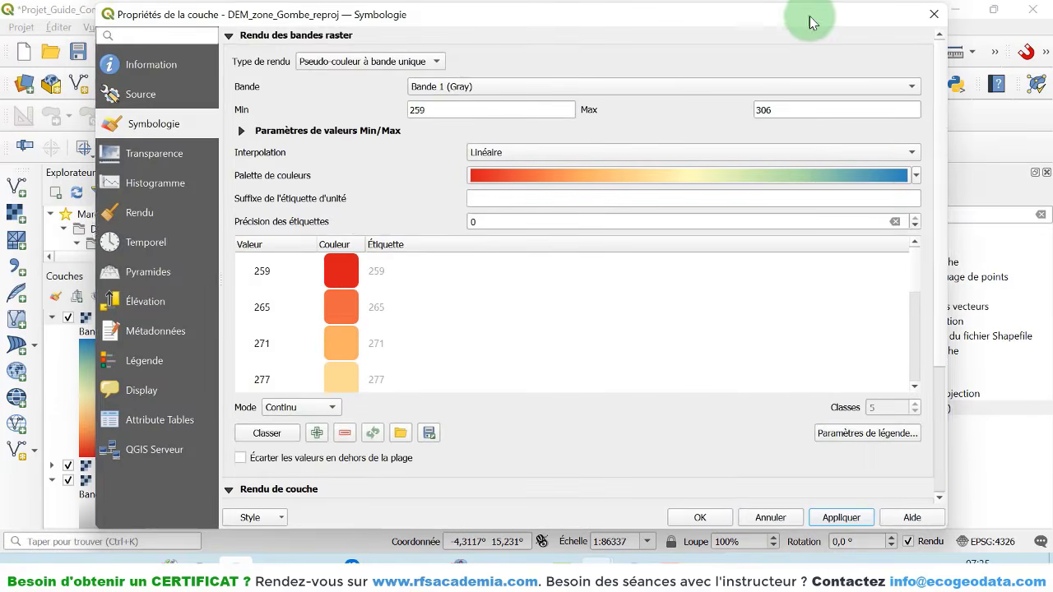
pyautogui.click(917, 175)
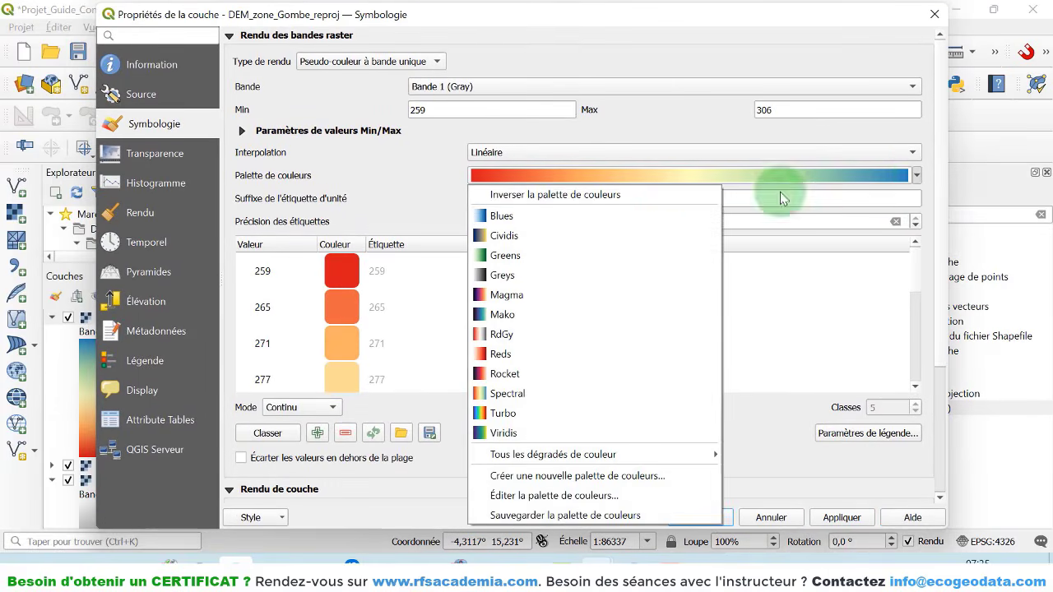
pyautogui.click(537, 196)
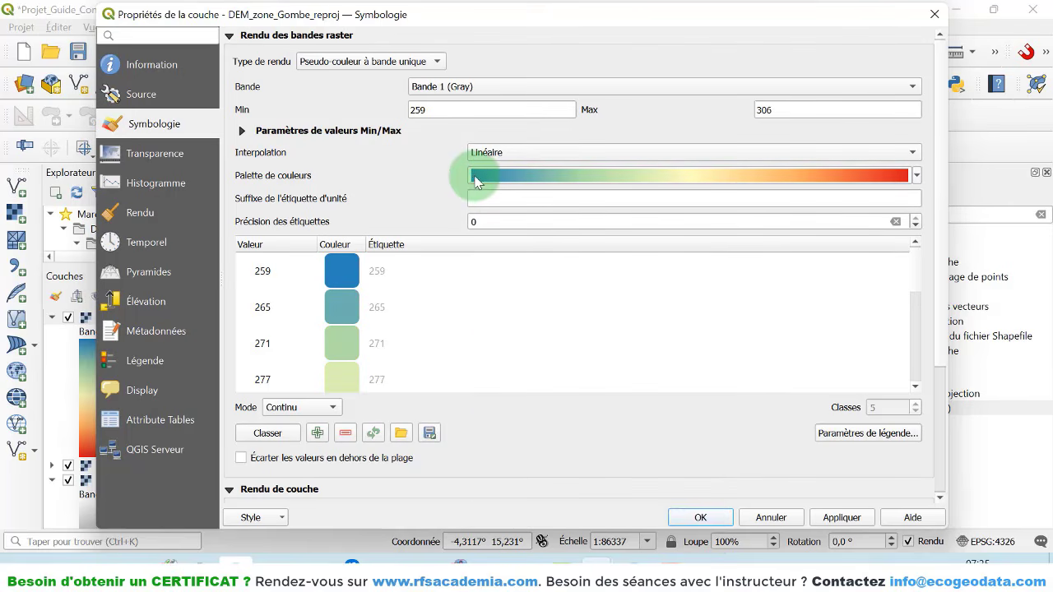
pyautogui.click(863, 518)
pyautogui.moveTo(828, 18); pyautogui.dragTo(276, 66)
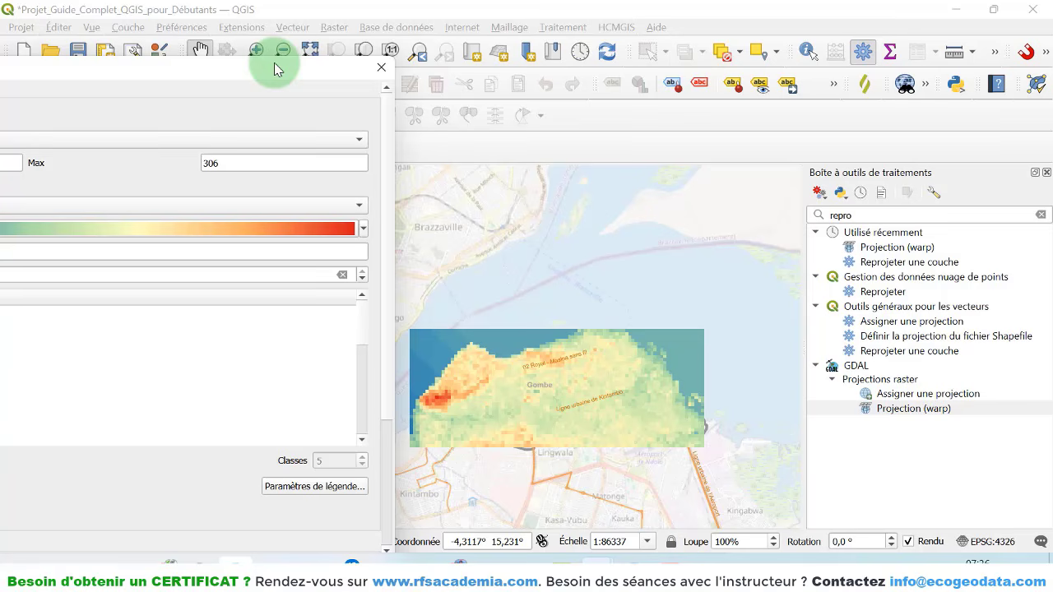
# - Set the classification mode to Intervalle égal with 4 classes and apply it to the raster
pyautogui.moveTo(277, 69); pyautogui.dragTo(843, 6)
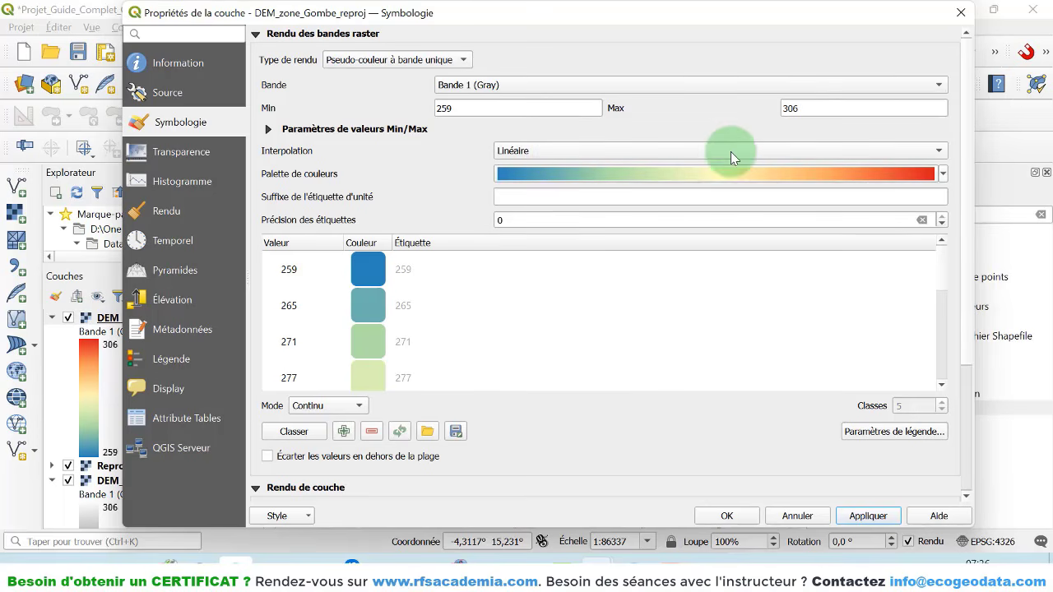
pyautogui.moveTo(972, 290); pyautogui.dragTo(969, 268)
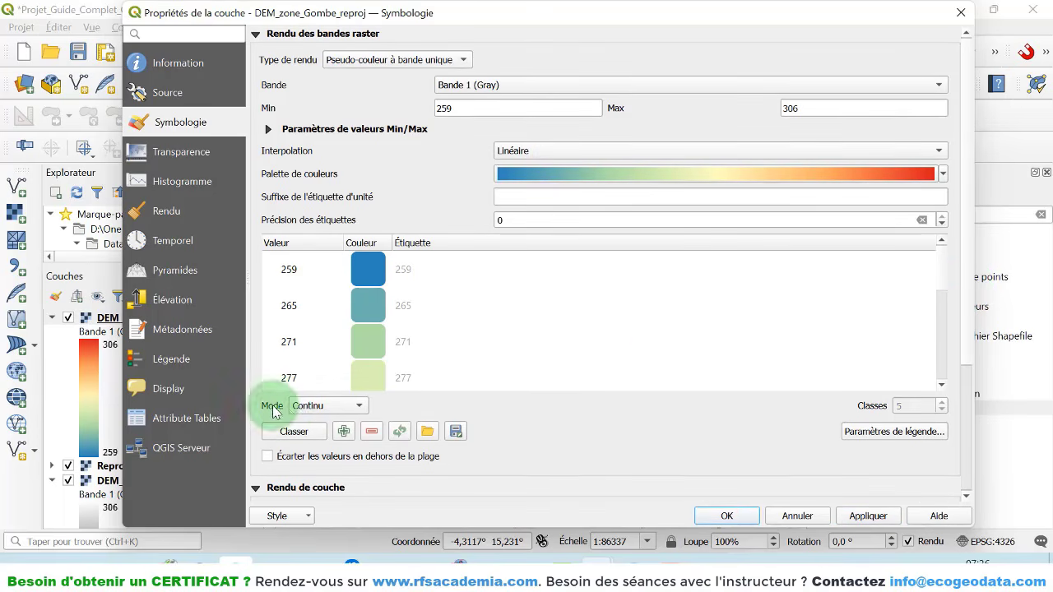
pyautogui.click(359, 408)
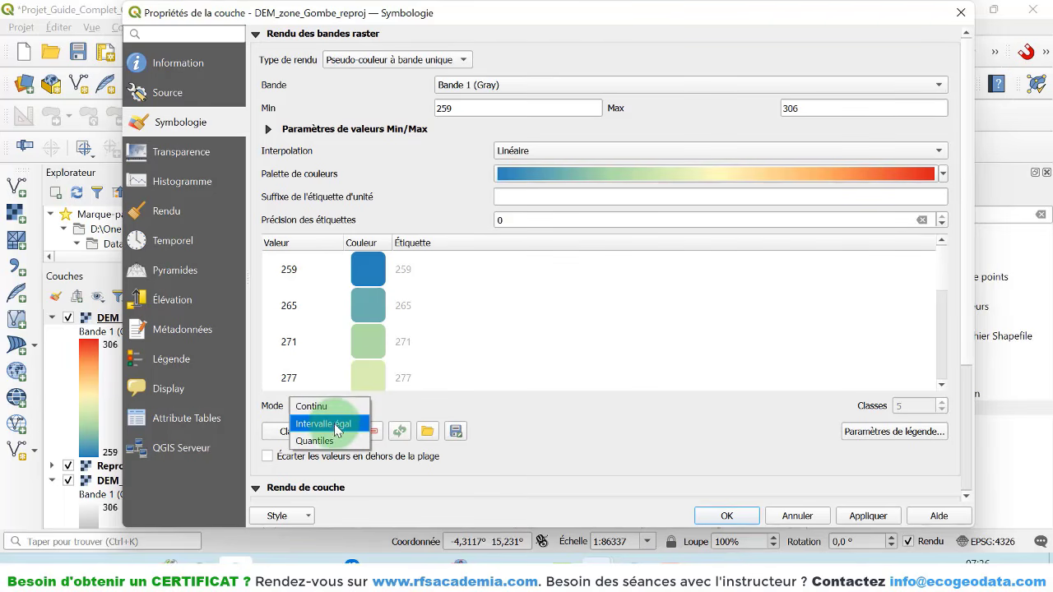
pyautogui.click(339, 424)
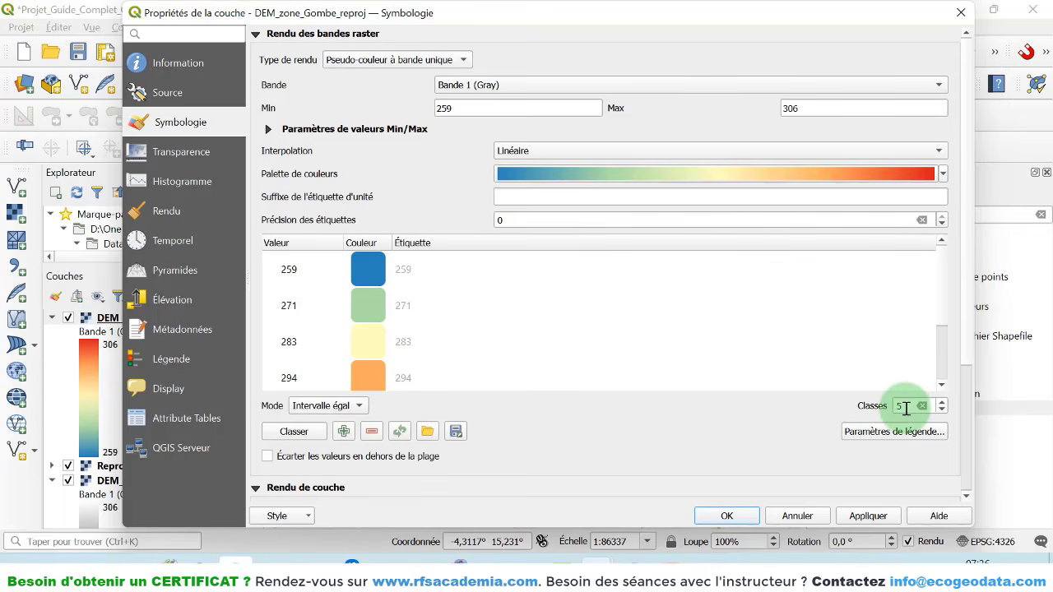
pyautogui.moveTo(945, 322); pyautogui.dragTo(942, 271)
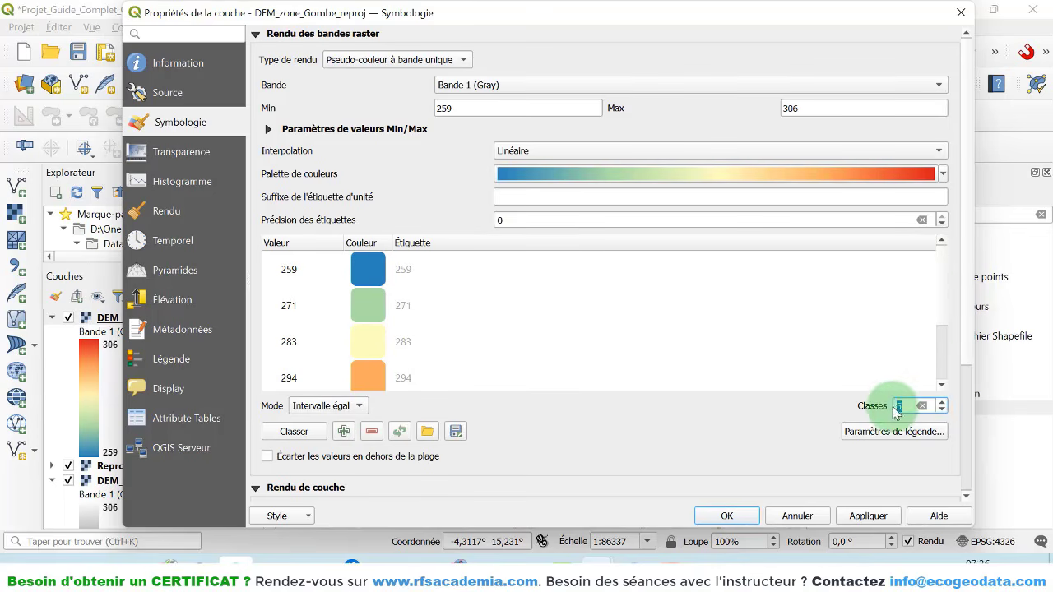
pyautogui.write('4')
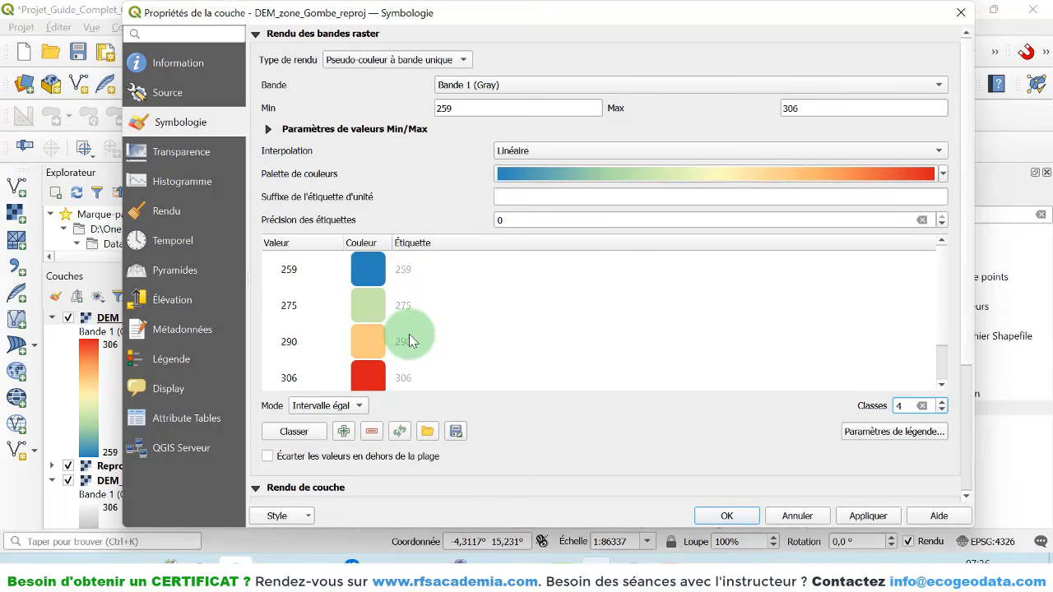
pyautogui.click(882, 517)
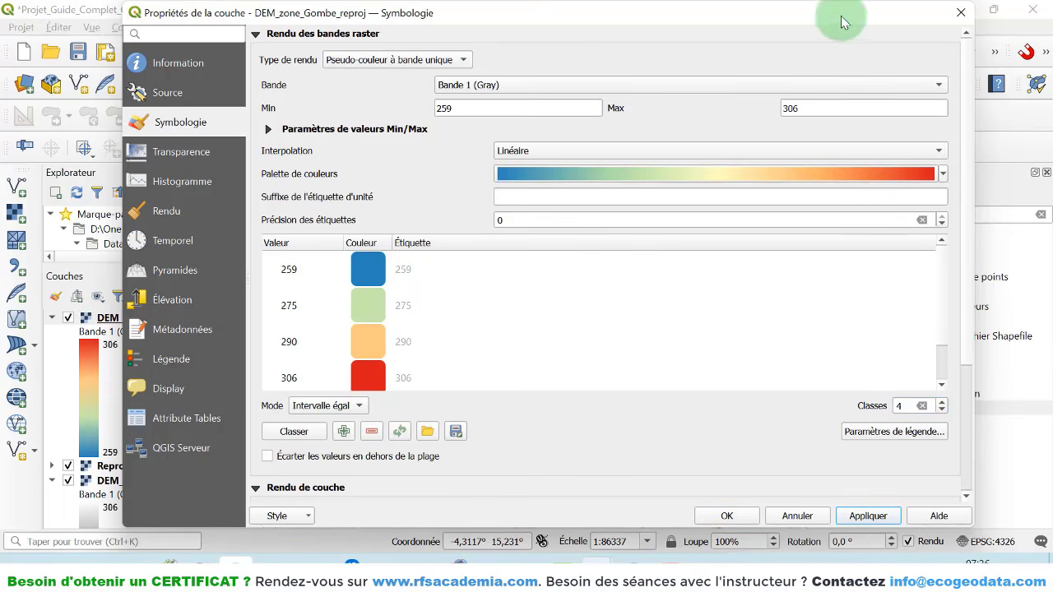
pyautogui.moveTo(839, 21); pyautogui.dragTo(872, 23)
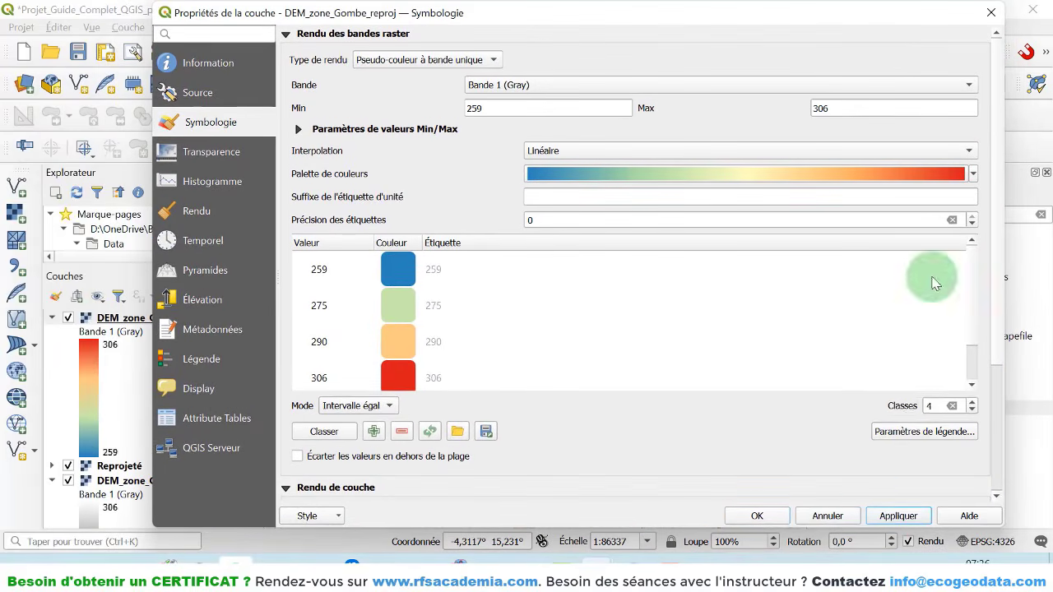
# - Set the raster classification to 6 classes in Quantiles mode and apply it, viewing the result on the map
pyautogui.doubleClick(926, 406)
pyautogui.write('6')
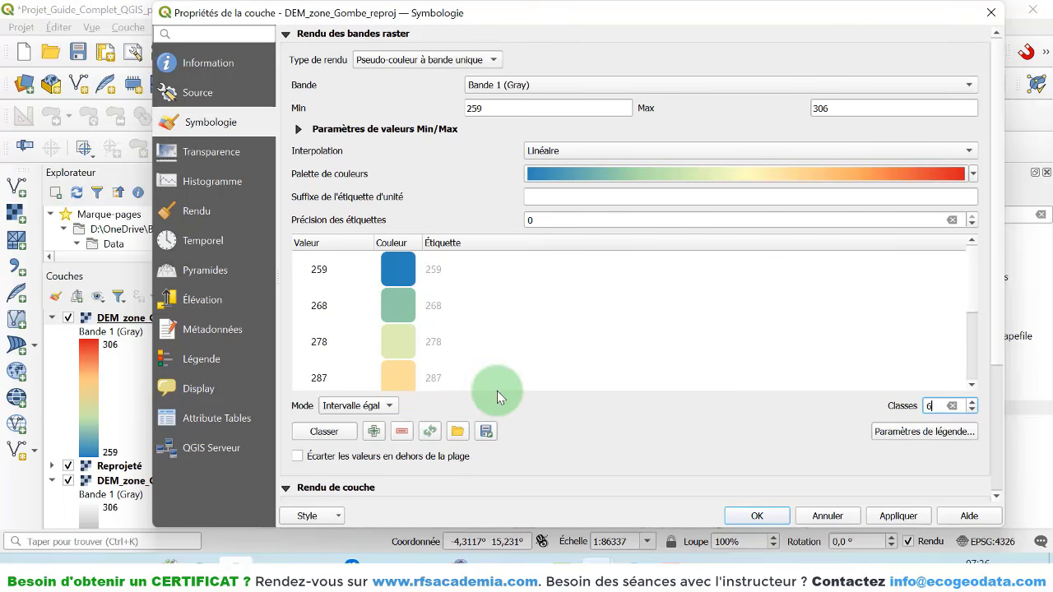
pyautogui.click(368, 406)
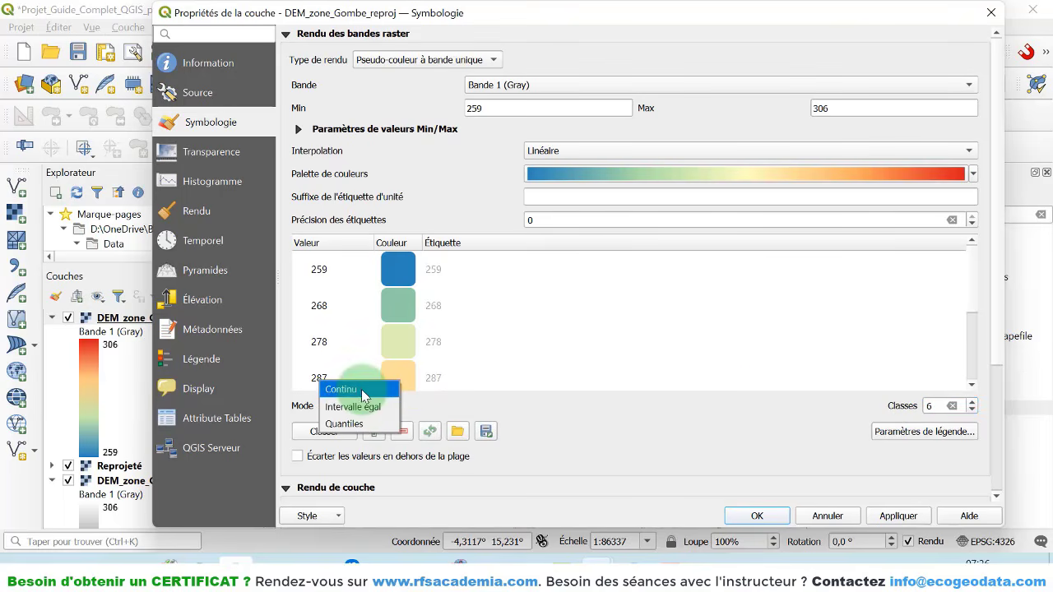
pyautogui.click(367, 425)
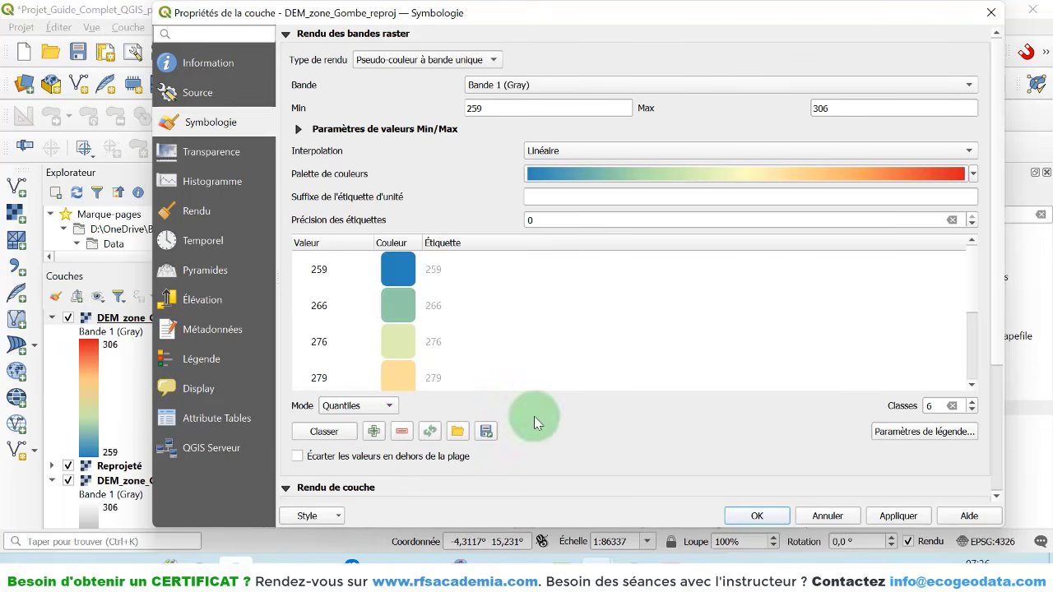
pyautogui.click(897, 516)
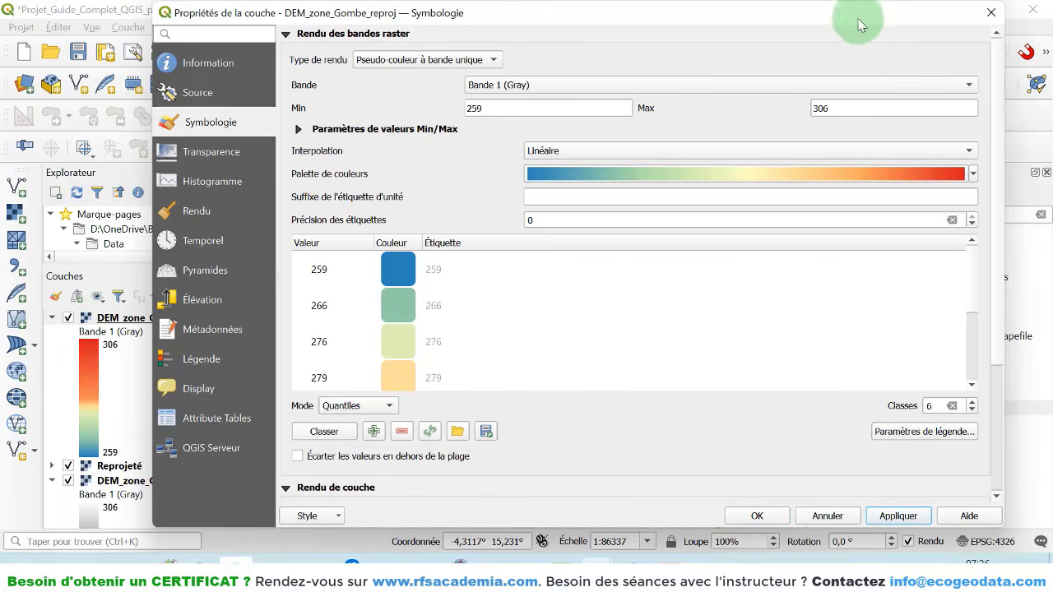
pyautogui.moveTo(861, 9); pyautogui.dragTo(255, 49)
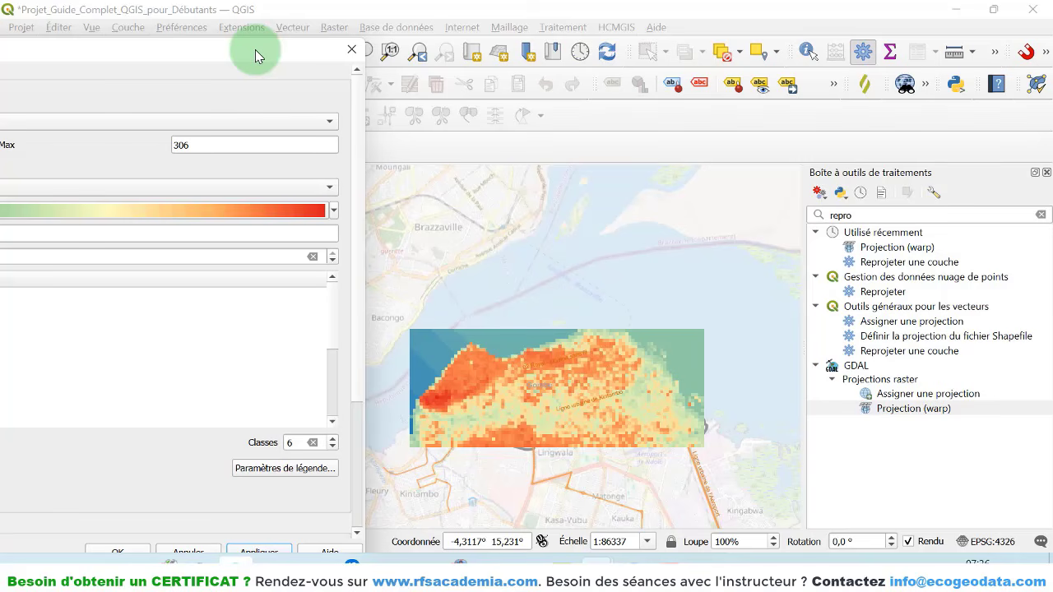
pyautogui.moveTo(255, 49); pyautogui.dragTo(421, 39)
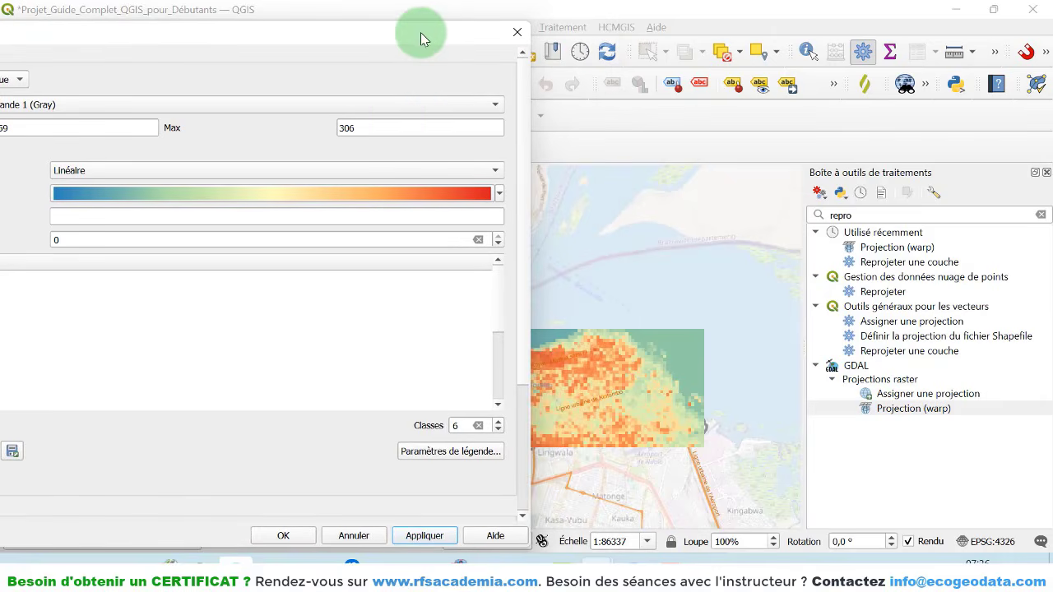
# - Try the Discrète and Exacte interpolations, applying each to the raster to compare them on the map
pyautogui.click(375, 170)
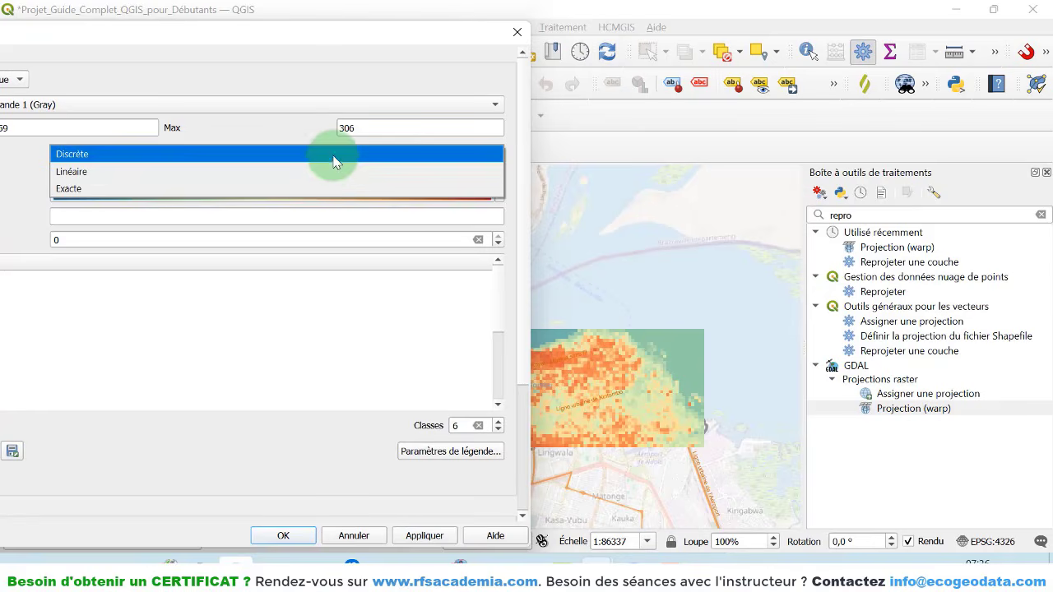
pyautogui.click(336, 155)
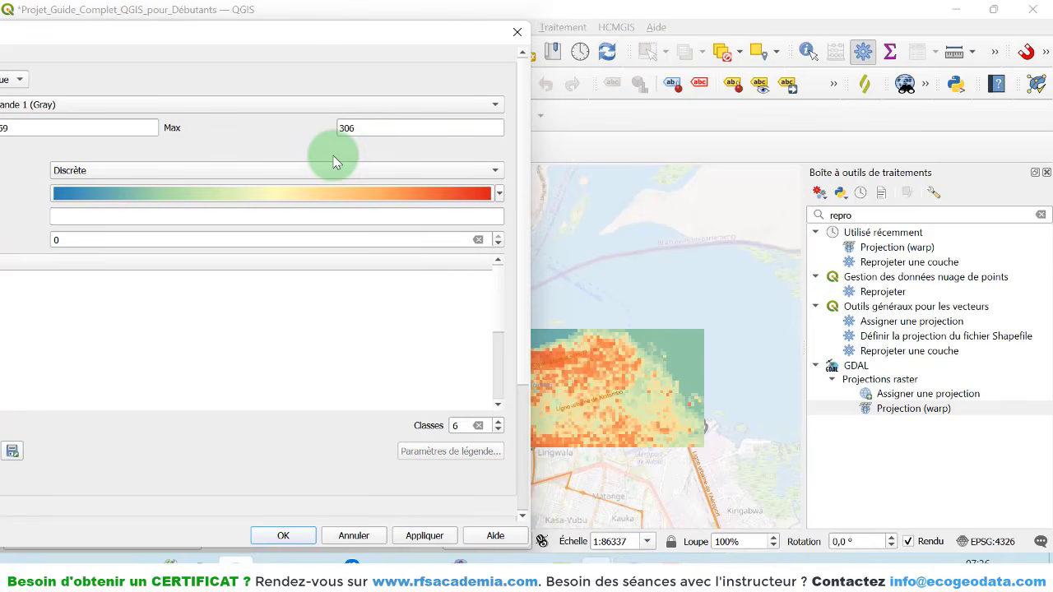
pyautogui.click(425, 535)
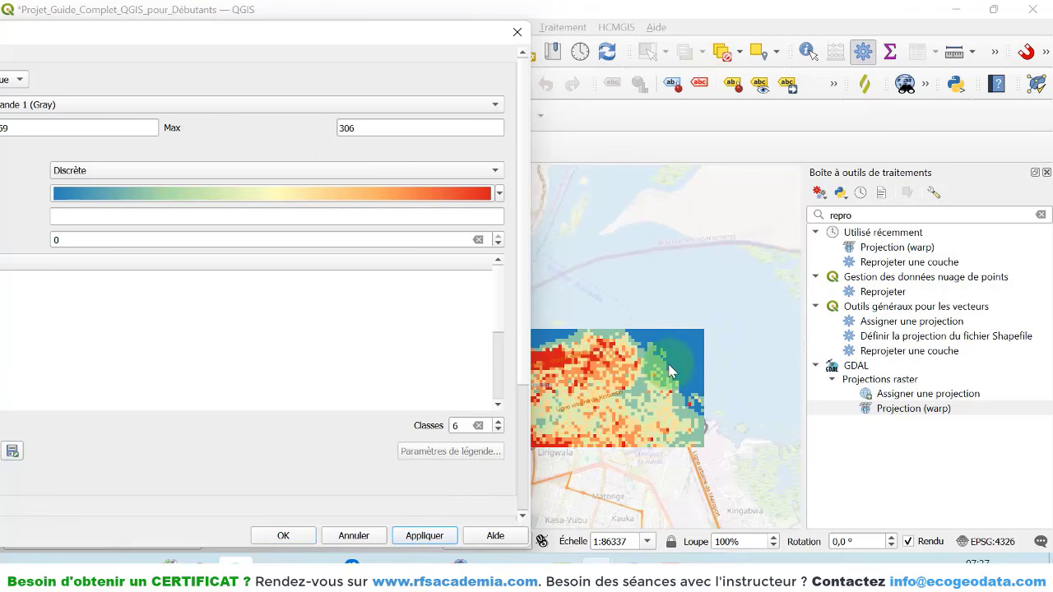
pyautogui.click(346, 171)
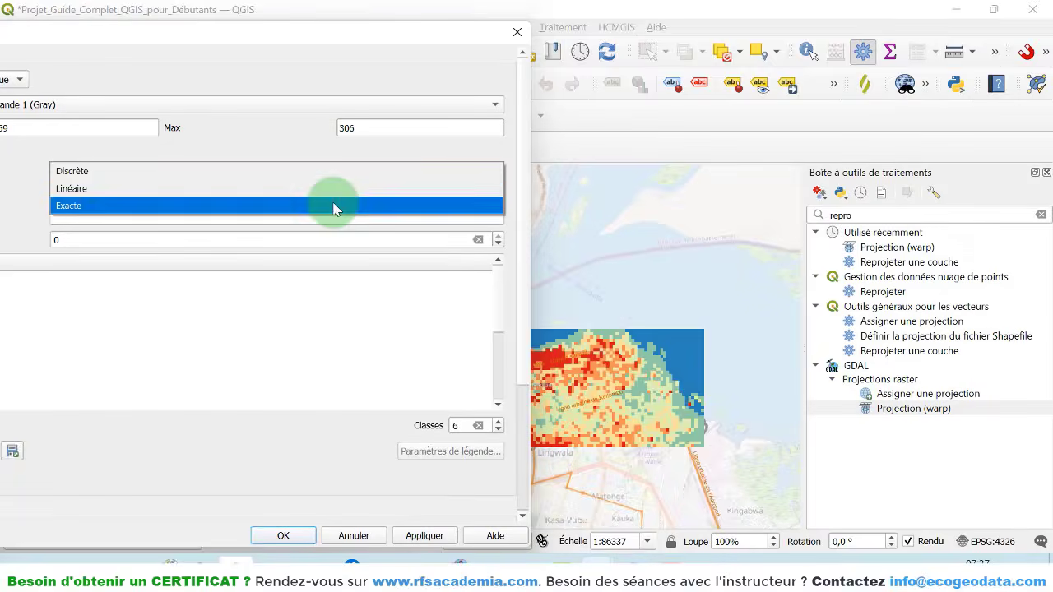
pyautogui.click(336, 205)
pyautogui.click(424, 536)
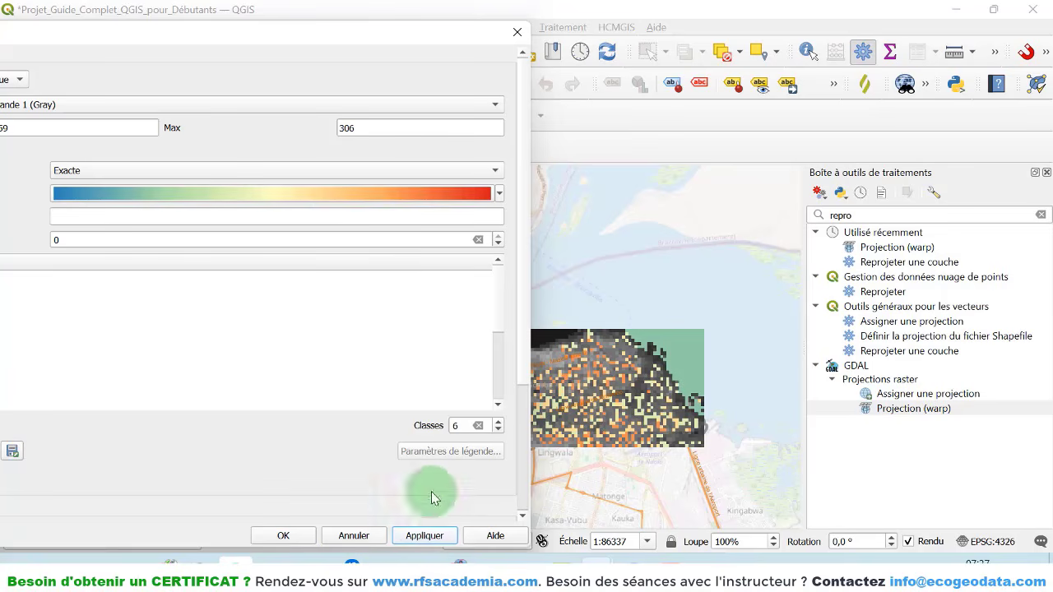
# - Set the interpolation to Linéaire, apply it, review the class values, and accept the raster's symbology
pyautogui.click(346, 170)
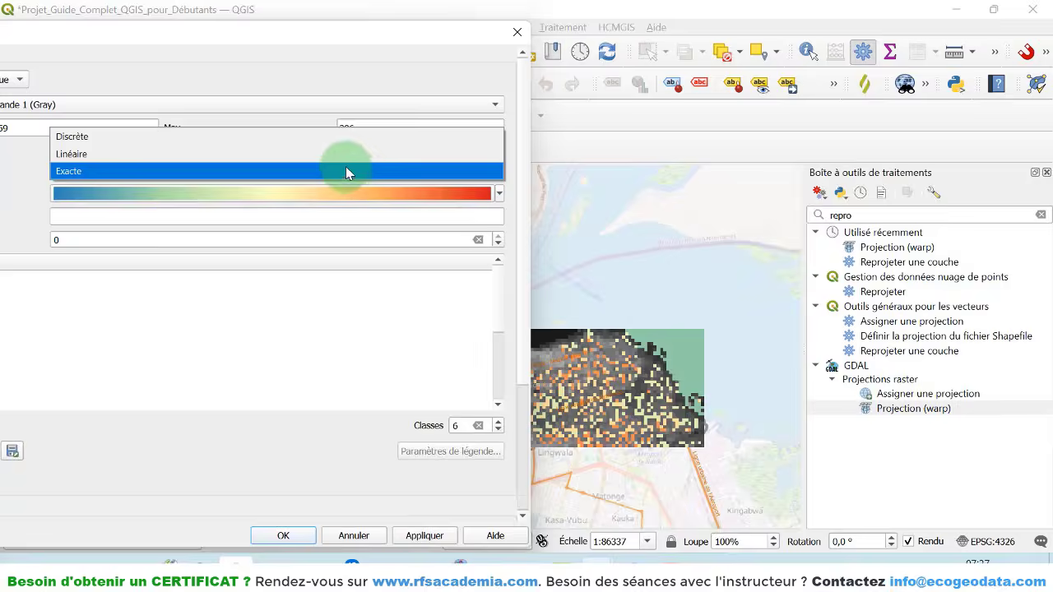
pyautogui.click(296, 154)
pyautogui.click(424, 535)
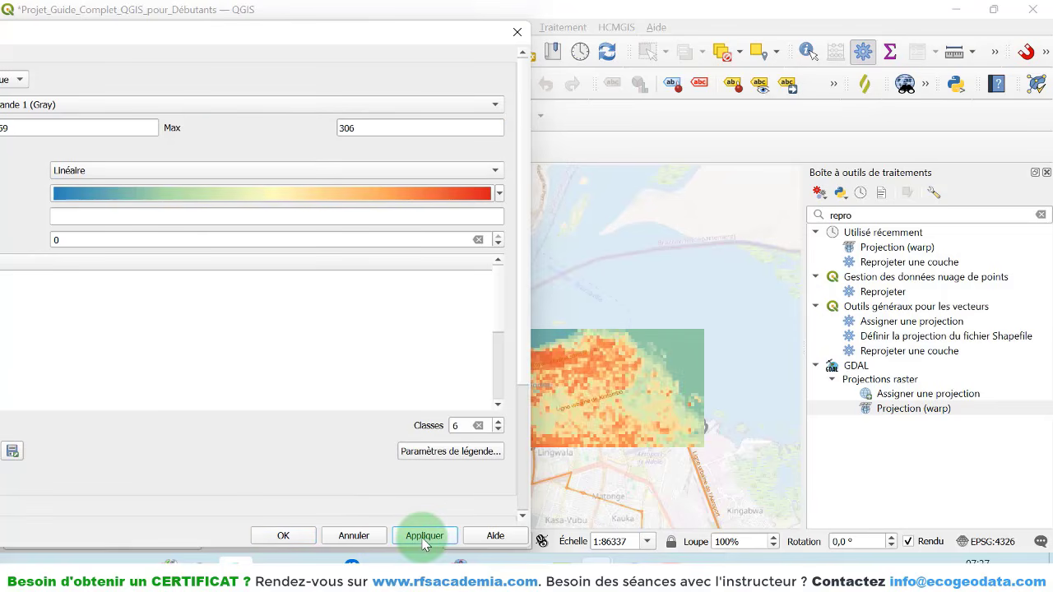
pyautogui.moveTo(365, 37); pyautogui.dragTo(479, 41)
pyautogui.moveTo(572, 34); pyautogui.dragTo(740, 11)
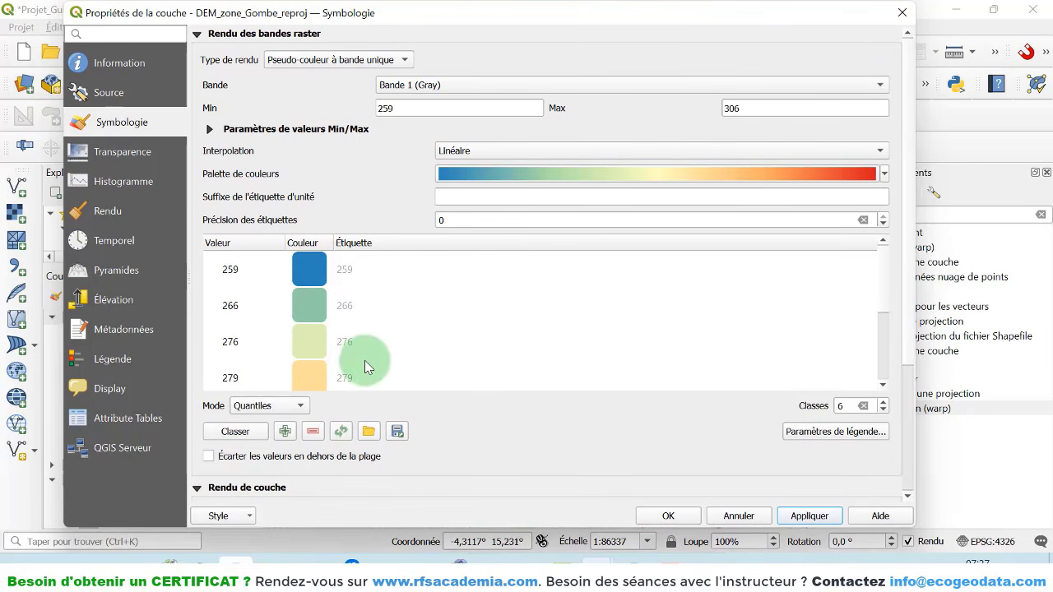
pyautogui.scroll(-2, 382, 322)
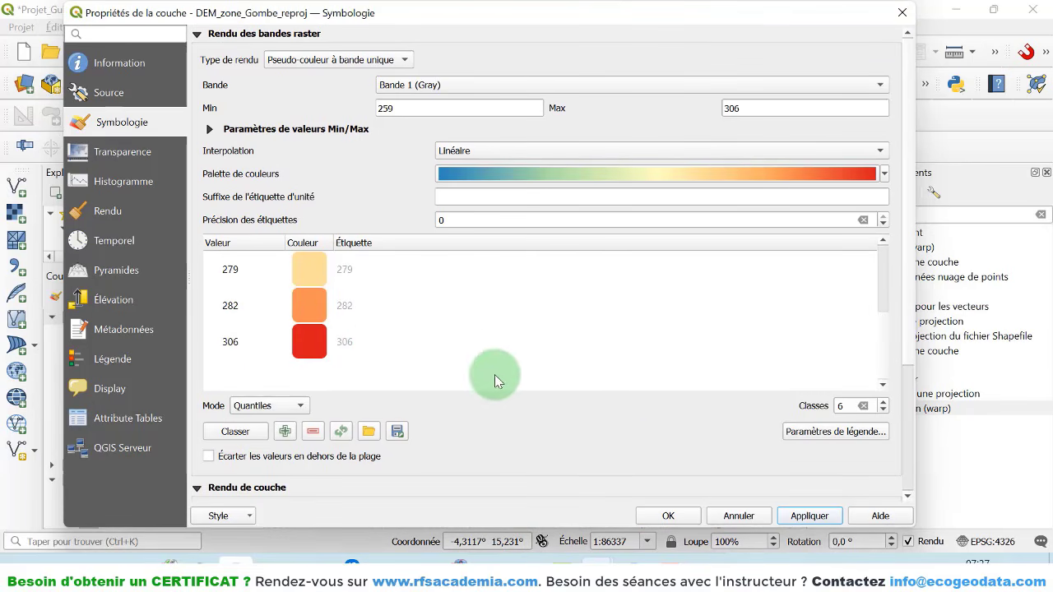
pyautogui.click(668, 516)
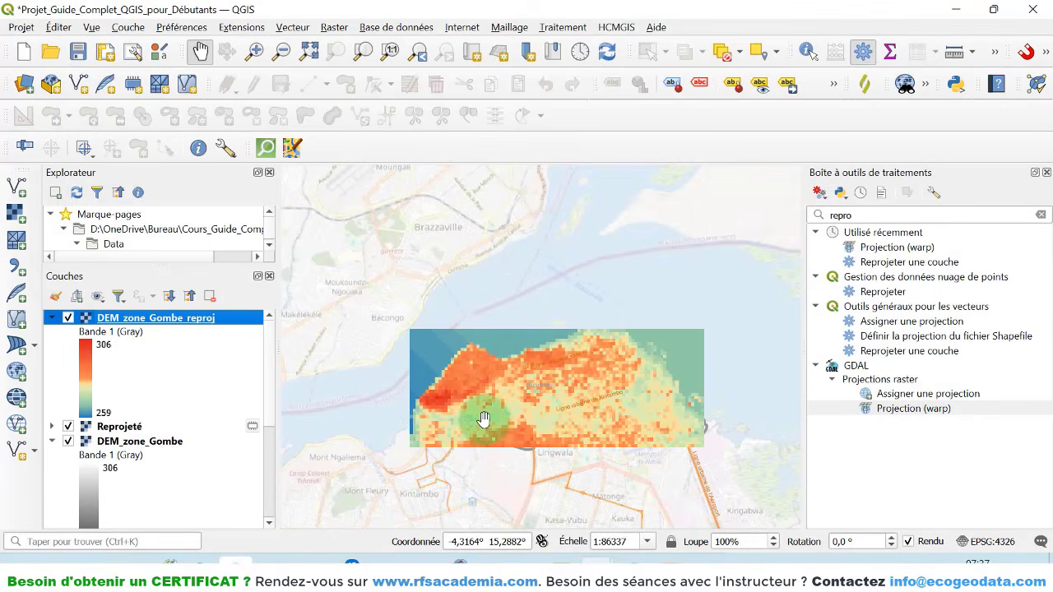
# - Remove the Reprojeté and DEM_zone_Gombe layers from the project
pyautogui.click(102, 428)
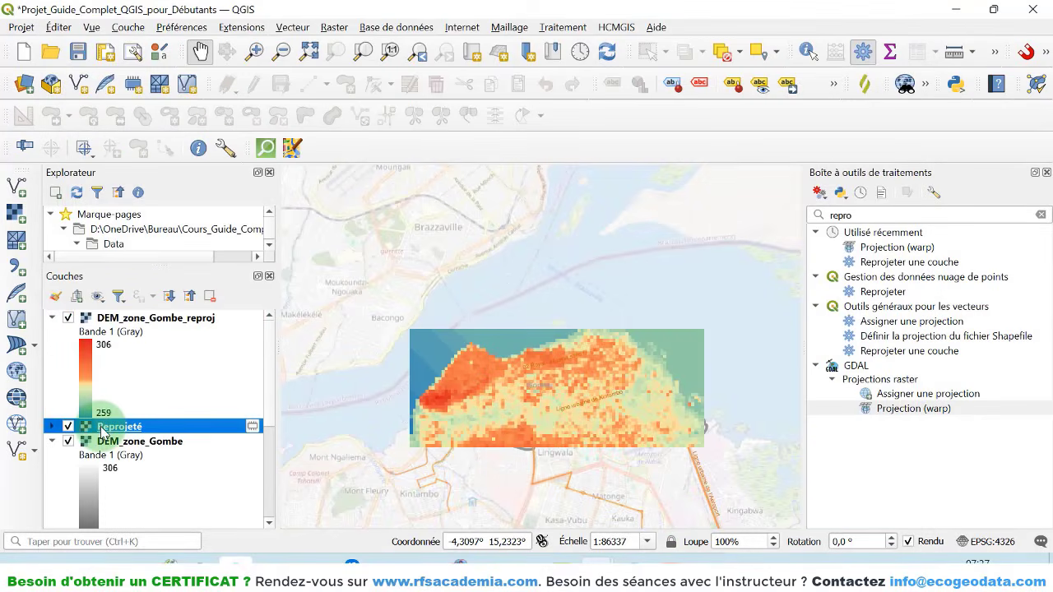
pyautogui.rightClick(129, 429)
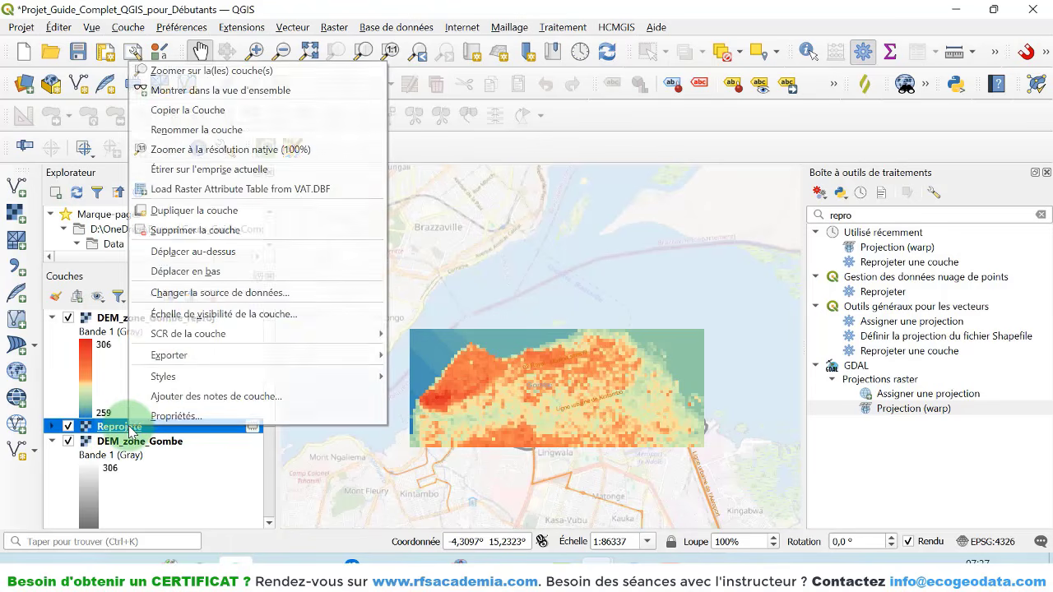
pyautogui.click(196, 231)
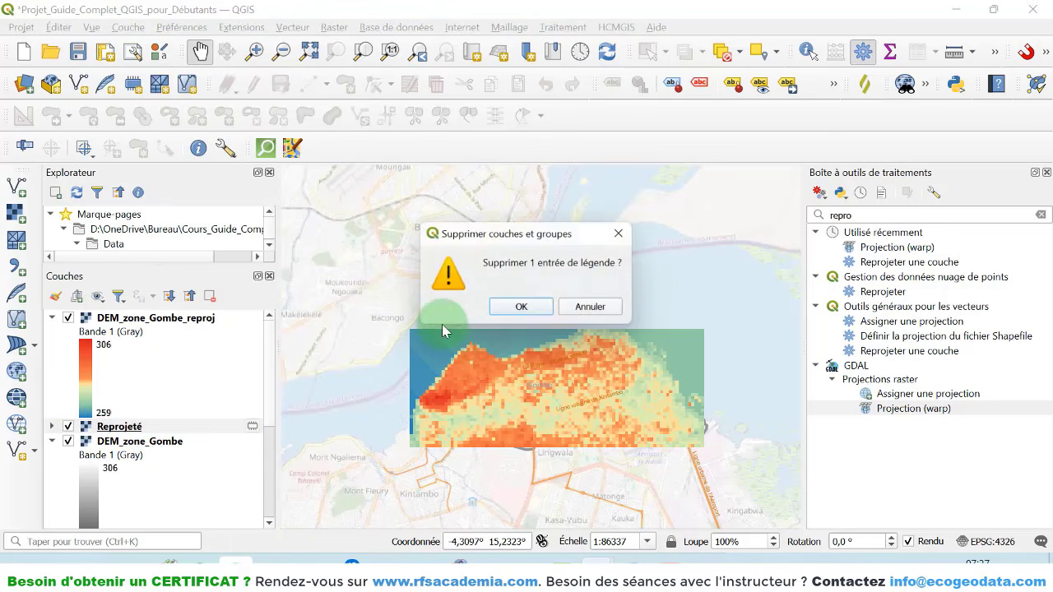
pyautogui.click(511, 304)
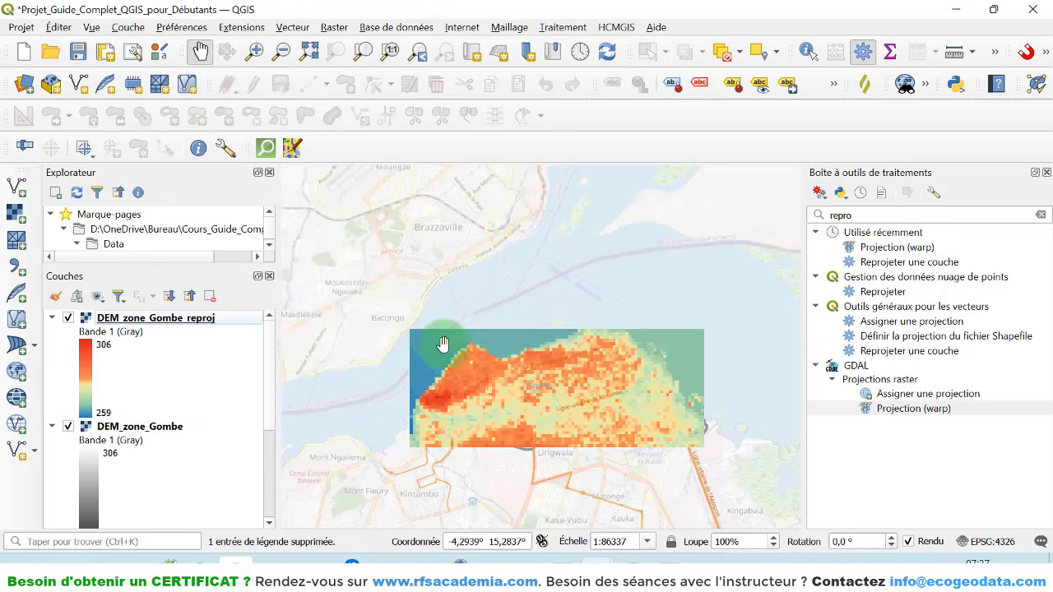
pyautogui.rightClick(120, 427)
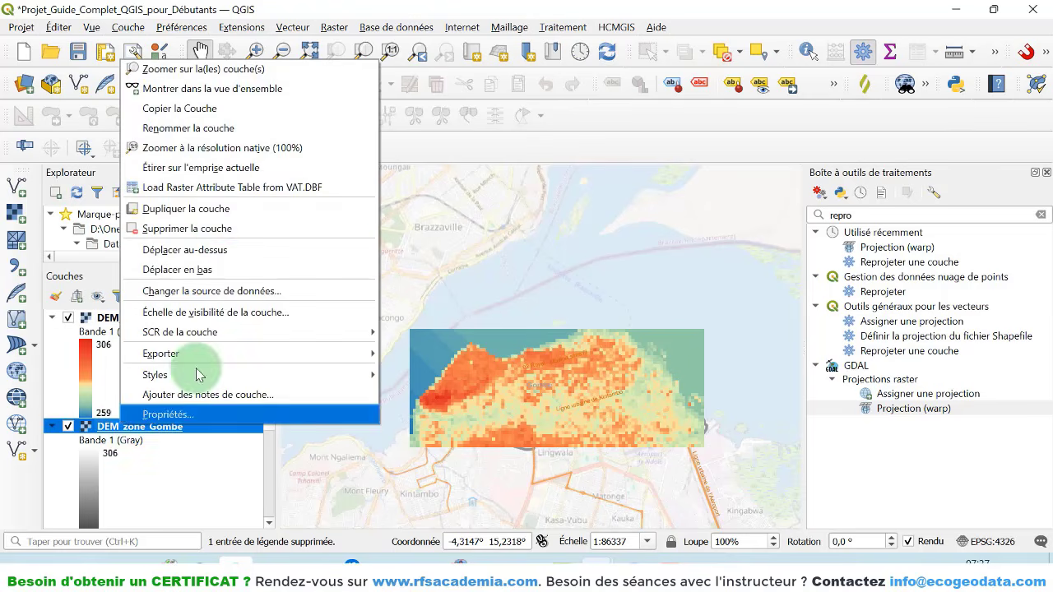
pyautogui.click(220, 227)
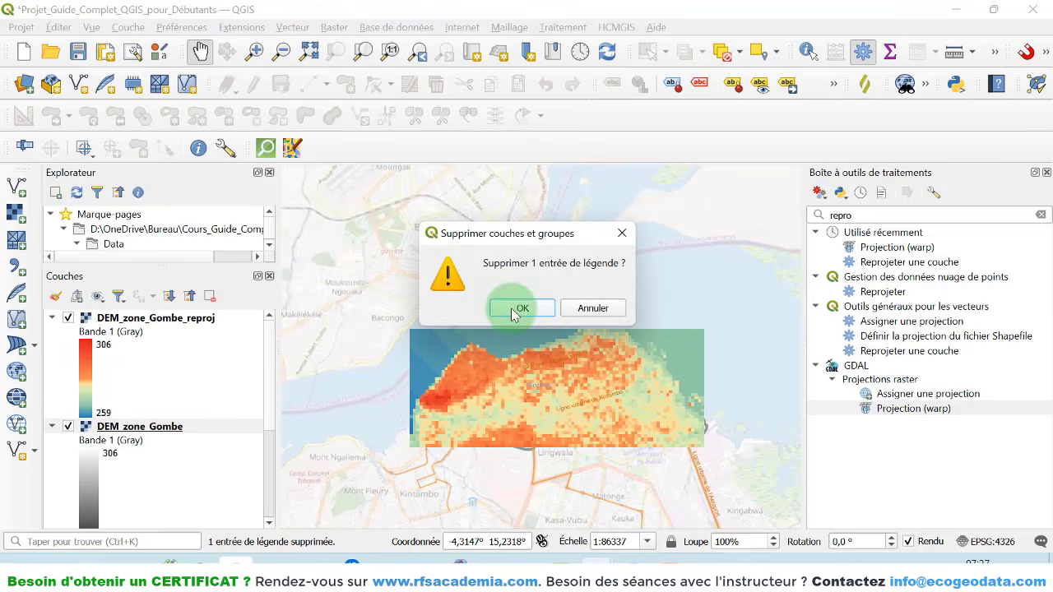
pyautogui.click(513, 311)
# - Remove the DEM ZONE KINSHASA layer from the project
pyautogui.click(123, 493)
pyautogui.rightClick(123, 494)
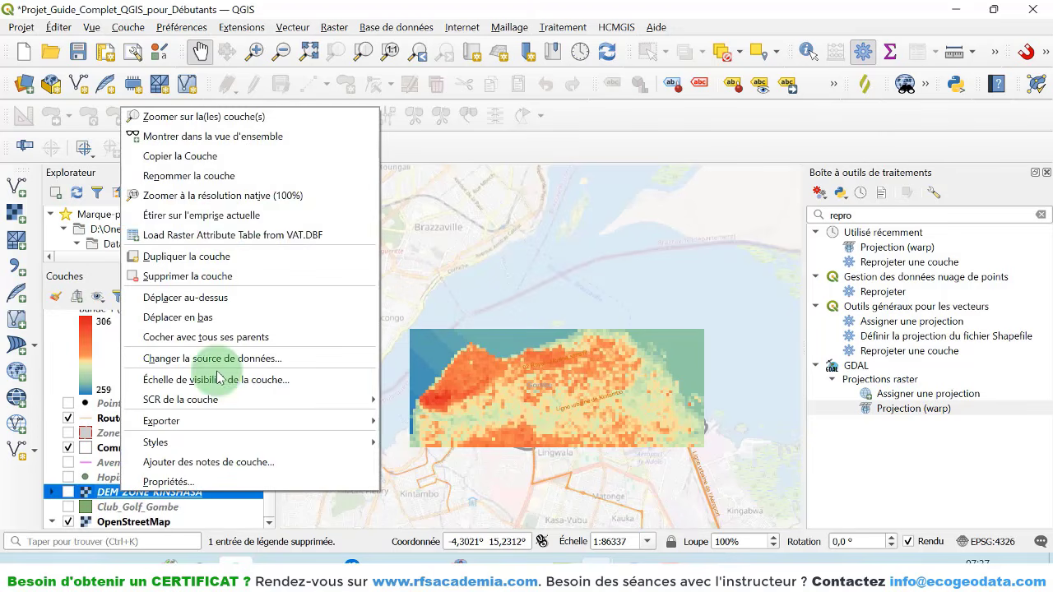
pyautogui.click(196, 280)
pyautogui.click(534, 313)
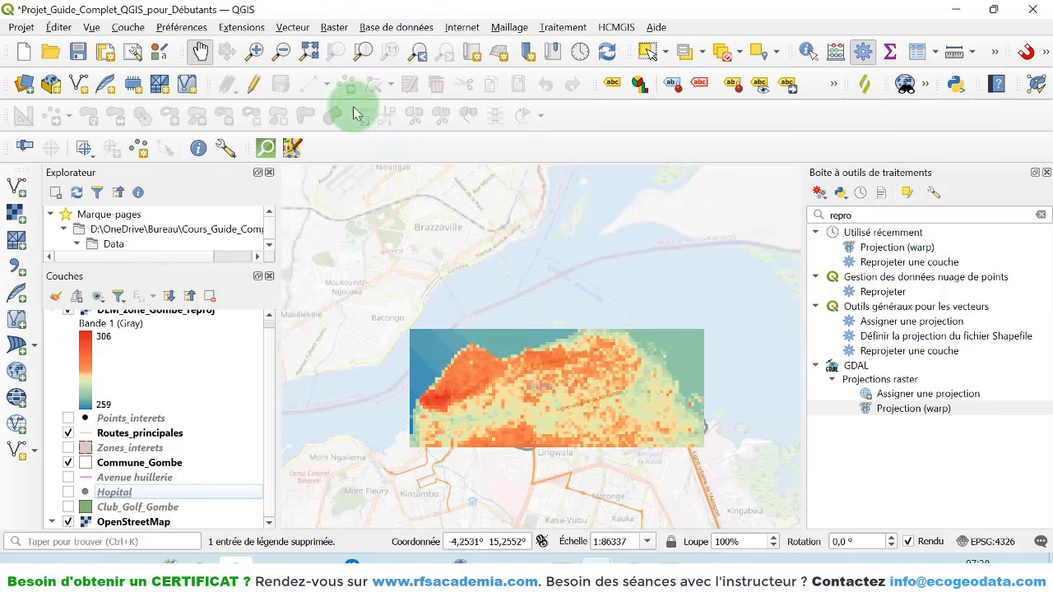
# - Start a contour line extraction (Courbes de niveaux) with DEM_zone_Gombe_reproj as the input raster, keeping the interval of 10
pyautogui.click(334, 29)
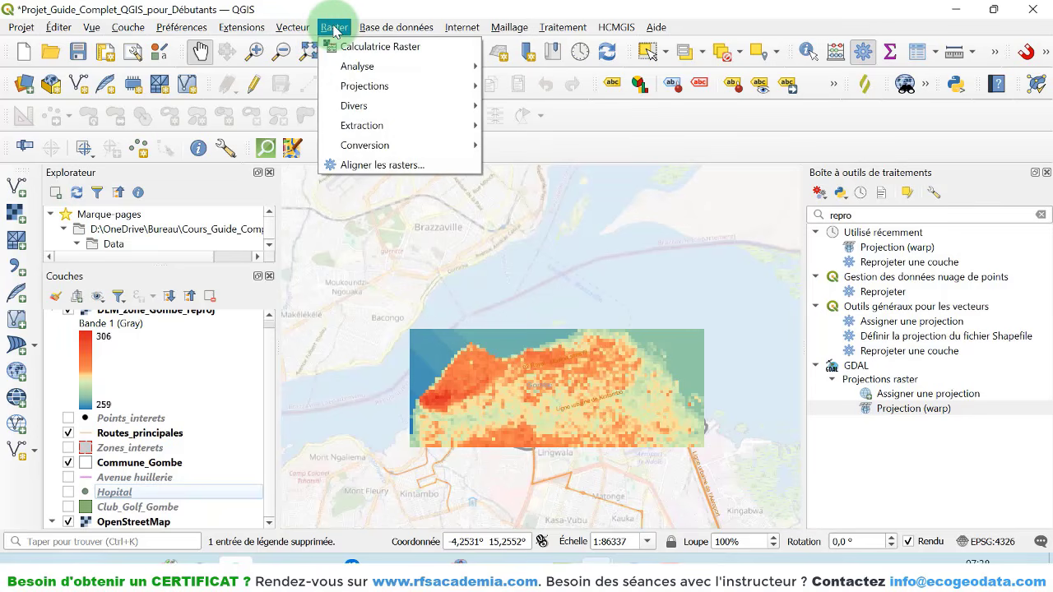
pyautogui.moveTo(378, 132)
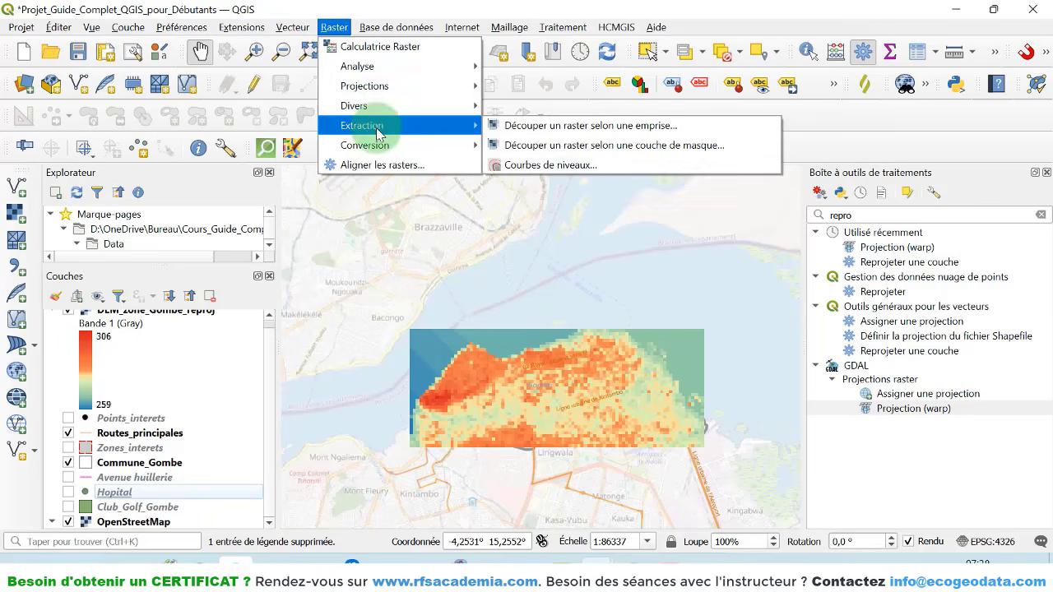
pyautogui.click(558, 165)
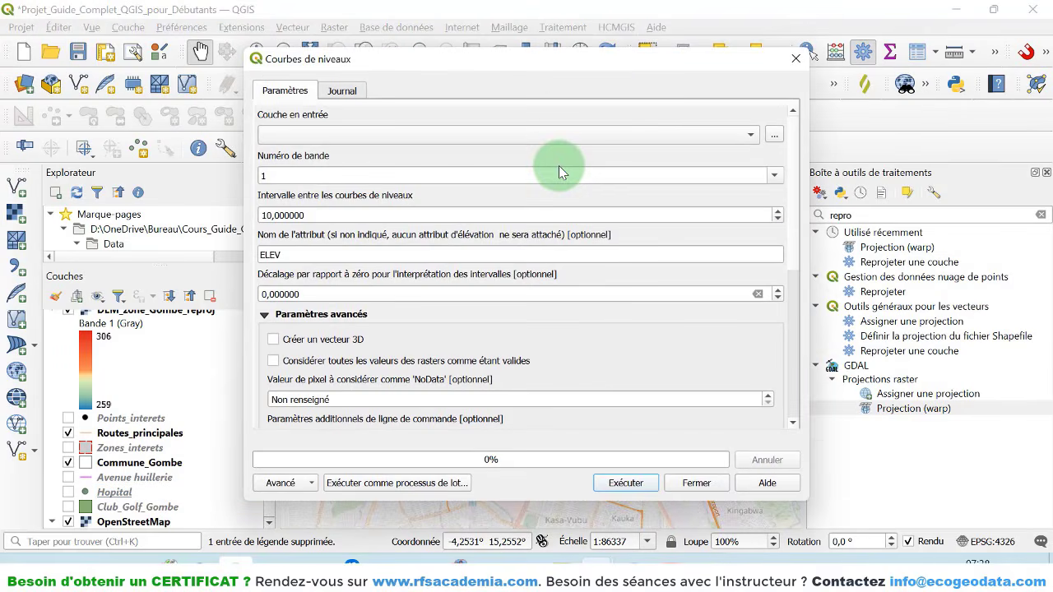
pyautogui.click(356, 136)
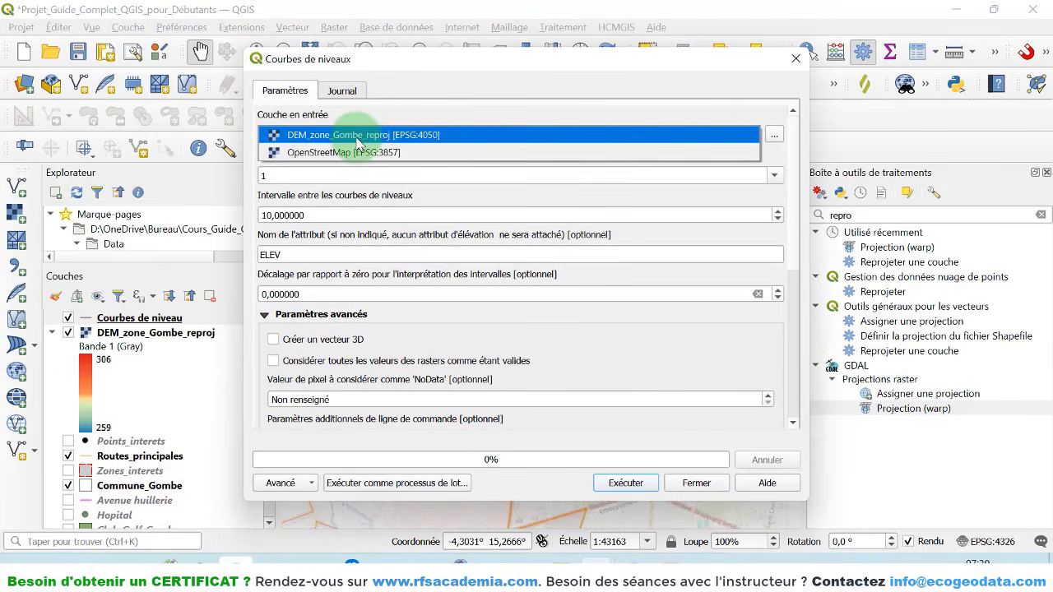
pyautogui.click(356, 138)
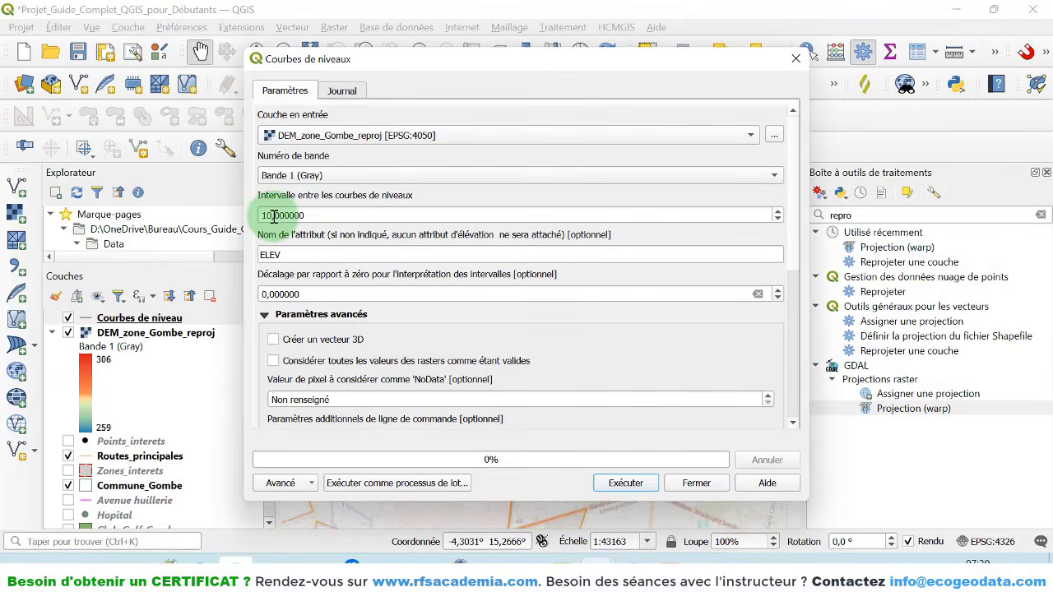
# - Set the contour output to a shapefile named Courbes de niveau_10 in the Vecteurs folder
pyautogui.moveTo(793, 245); pyautogui.dragTo(807, 392)
pyautogui.click(776, 194)
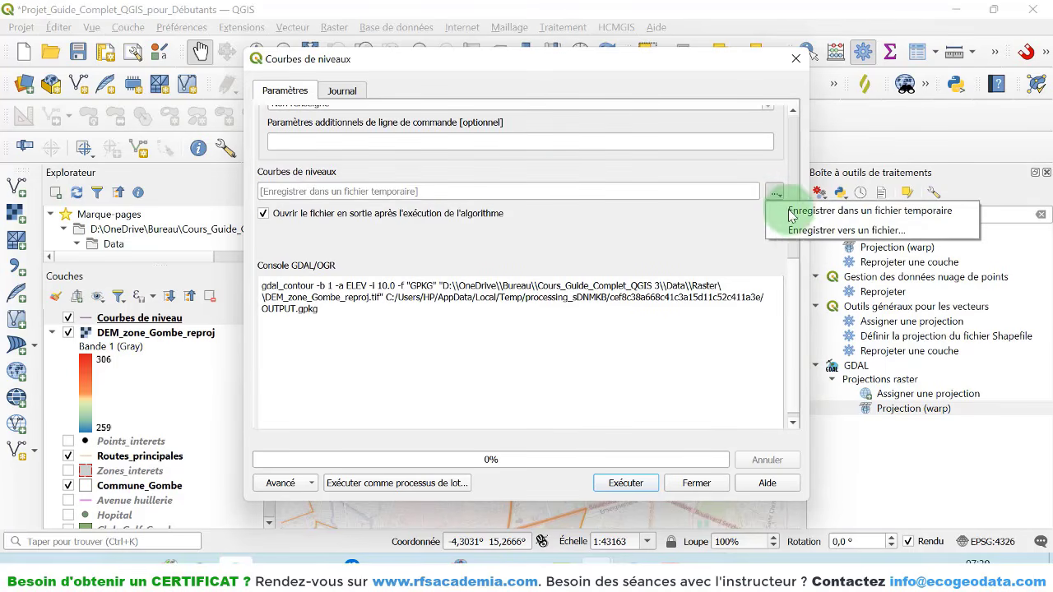
pyautogui.click(806, 227)
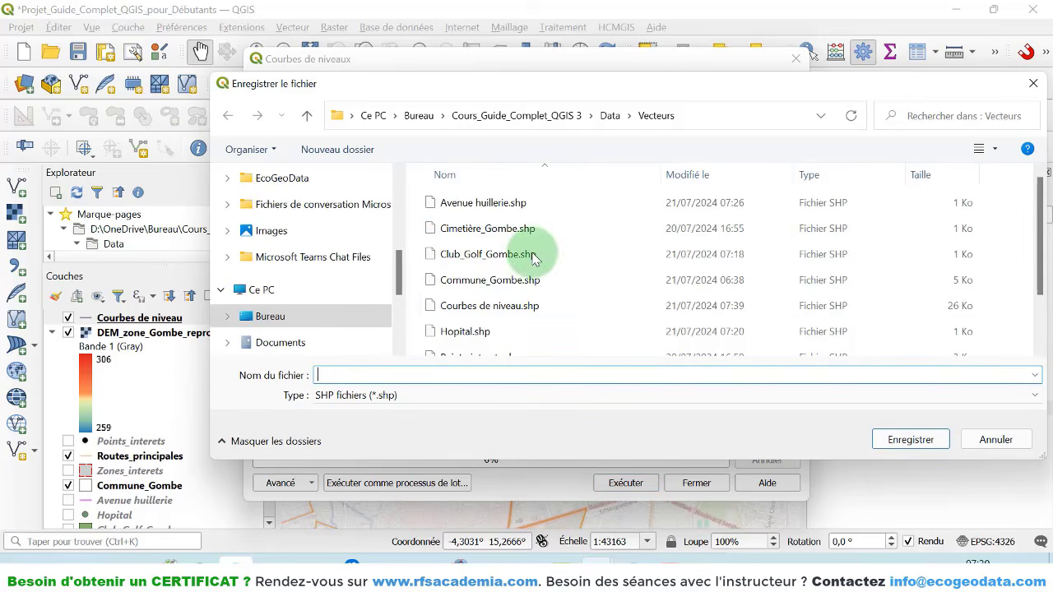
pyautogui.click(487, 306)
pyautogui.click(422, 374)
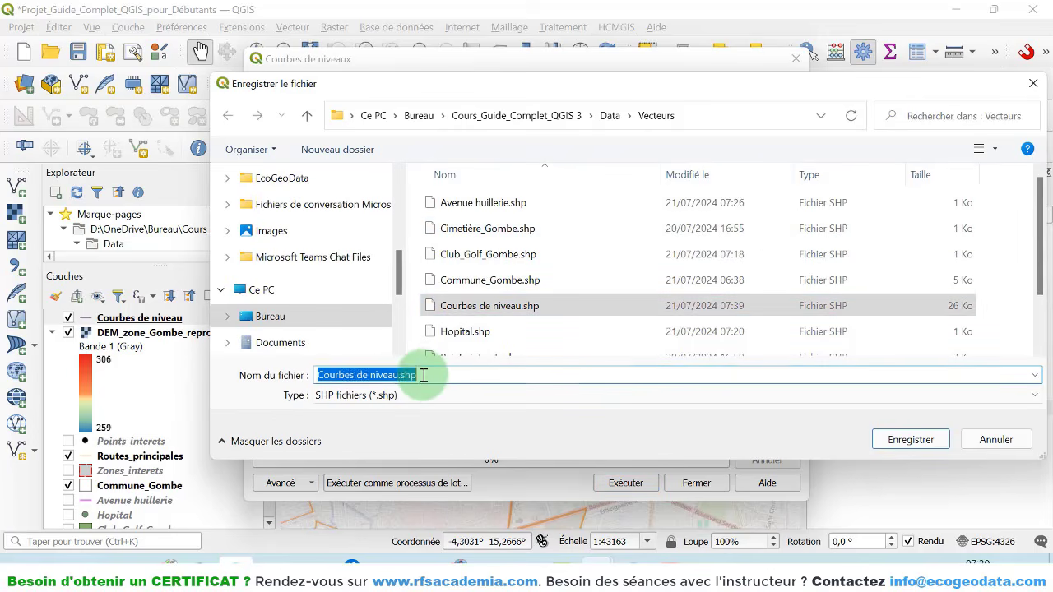
pyautogui.press('BackSpace')
pyautogui.press('BackSpace')
pyautogui.press('BackSpace')
pyautogui.press('BackSpace')
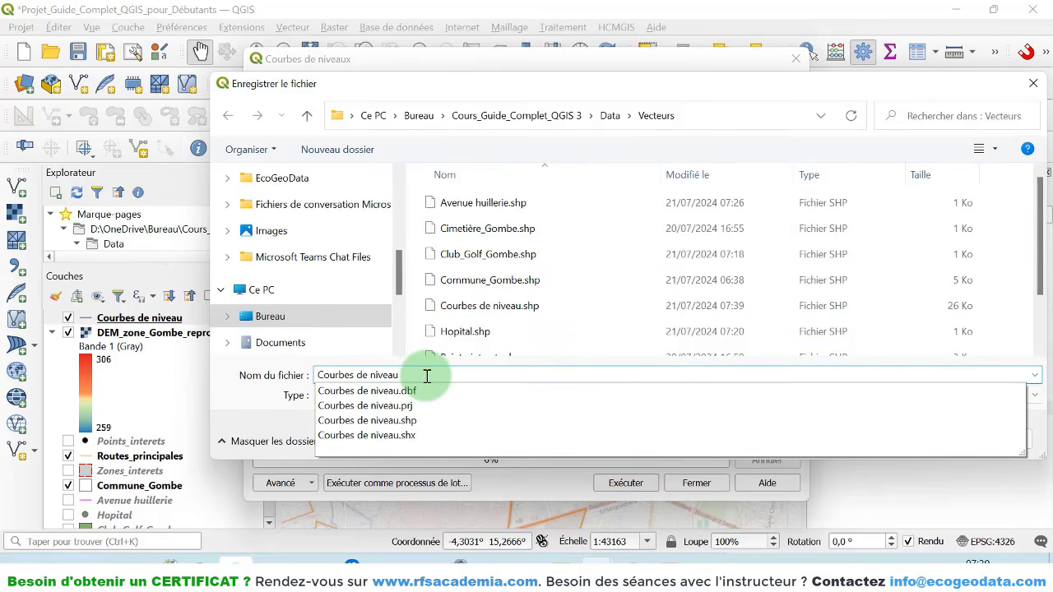
pyautogui.write('_10')
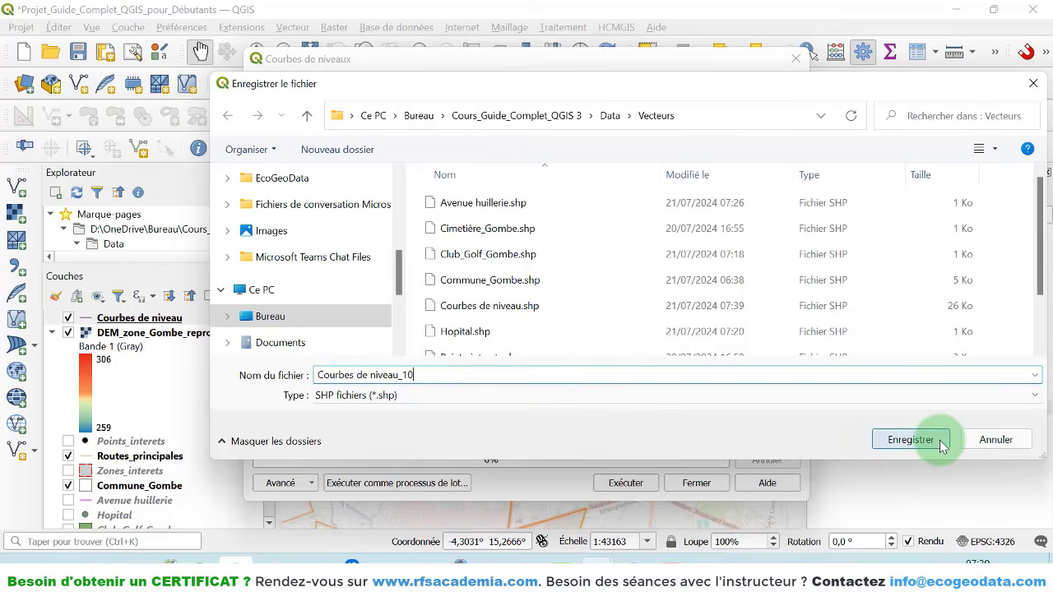
pyautogui.click(931, 439)
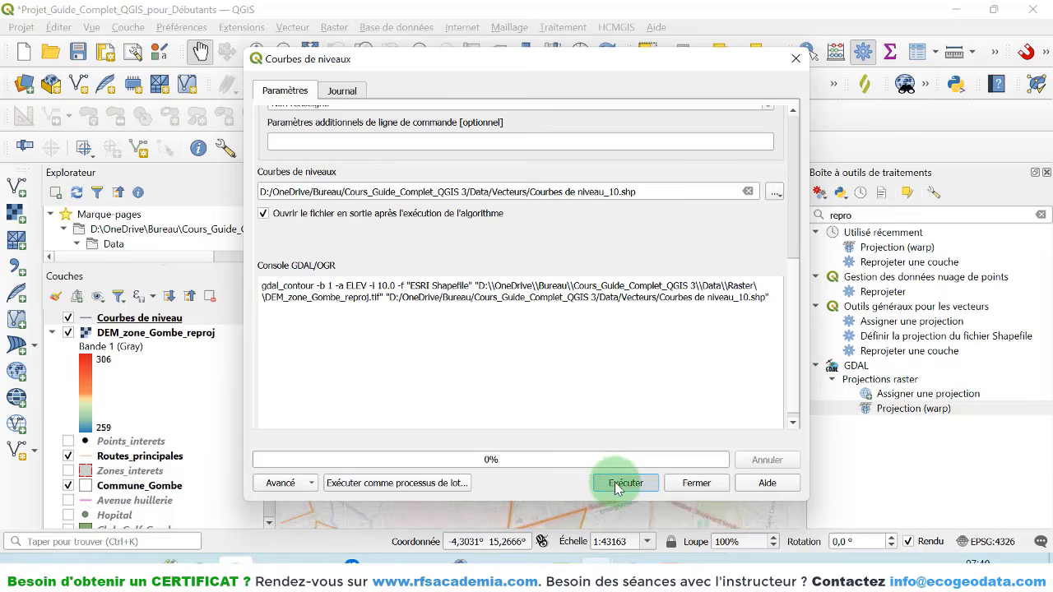
# - Run the contour extraction, close the tool, and hide the older Courbes de niveau layer
pyautogui.click(618, 484)
pyautogui.click(692, 483)
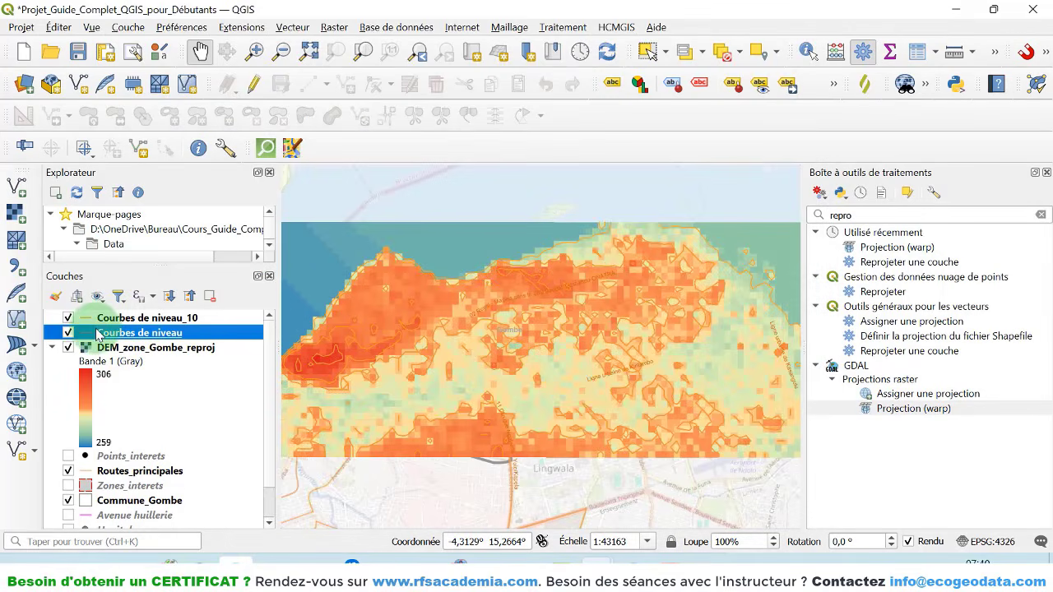
pyautogui.click(68, 332)
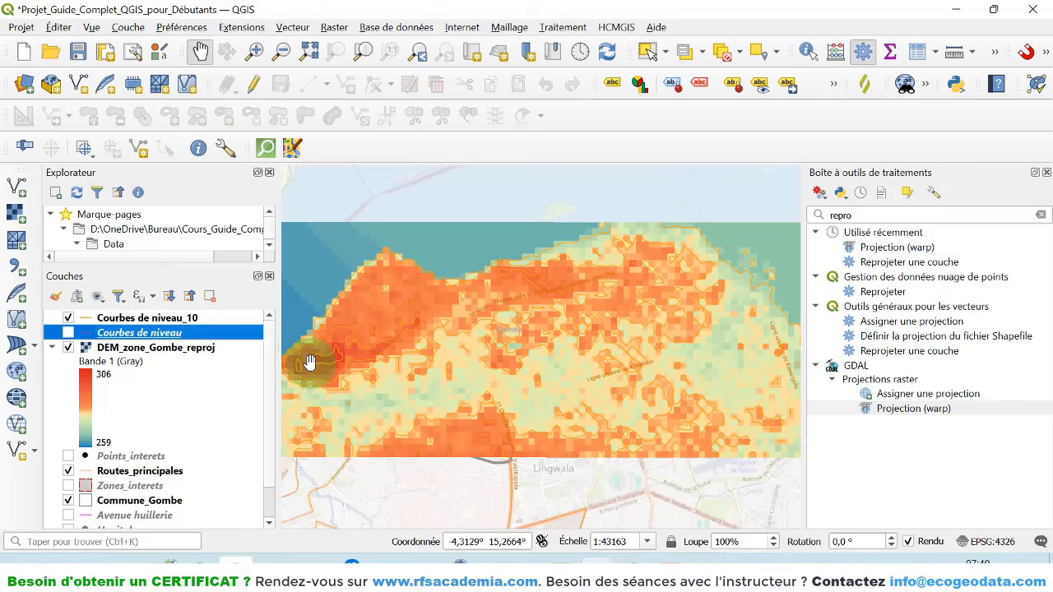
# - Examine the ELEV values in the attribute table of the Courbes de niveau_10 layer
pyautogui.rightClick(172, 317)
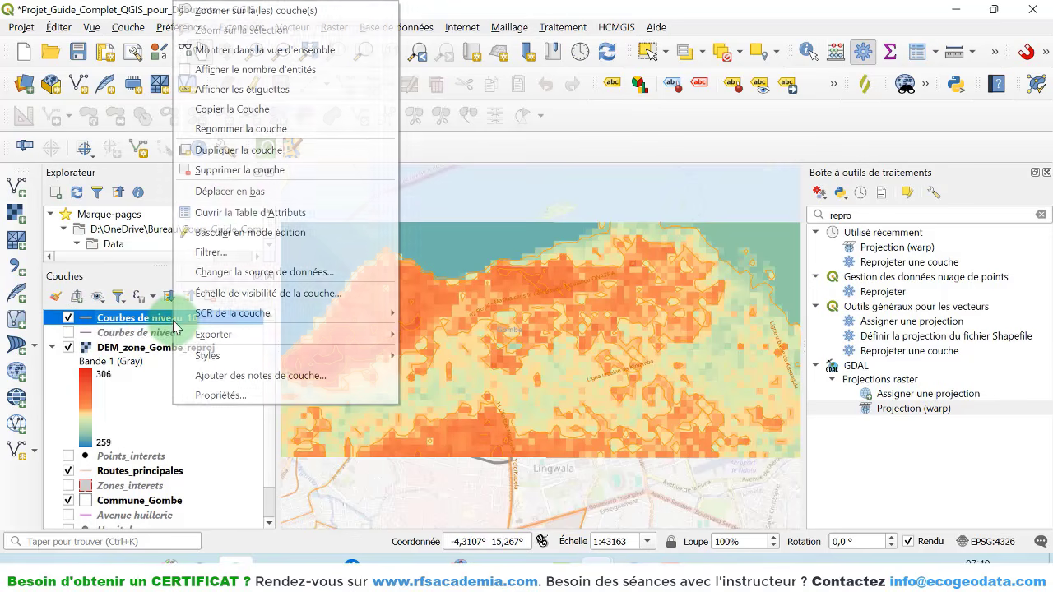
pyautogui.click(240, 214)
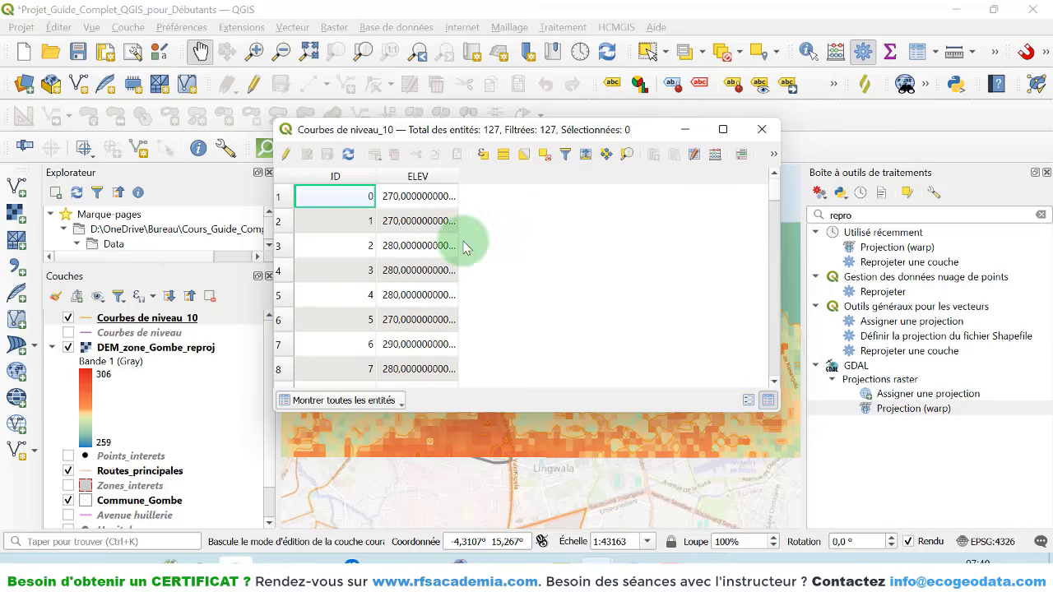
pyautogui.click(761, 130)
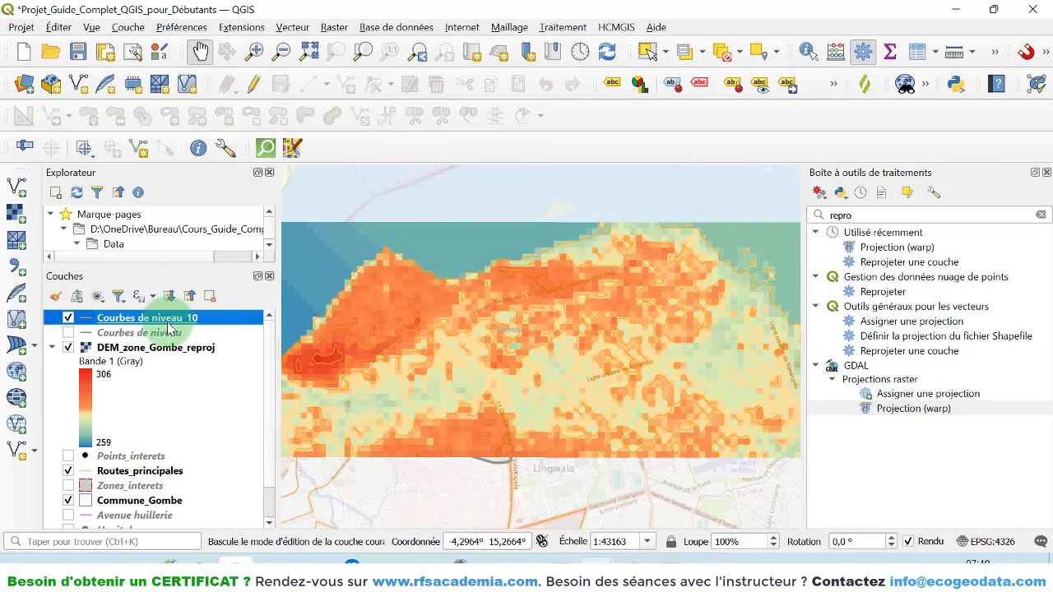
# - Change the simple line colour of the Courbes de niveau_10 layer to a dark orange-brown
pyautogui.rightClick(167, 325)
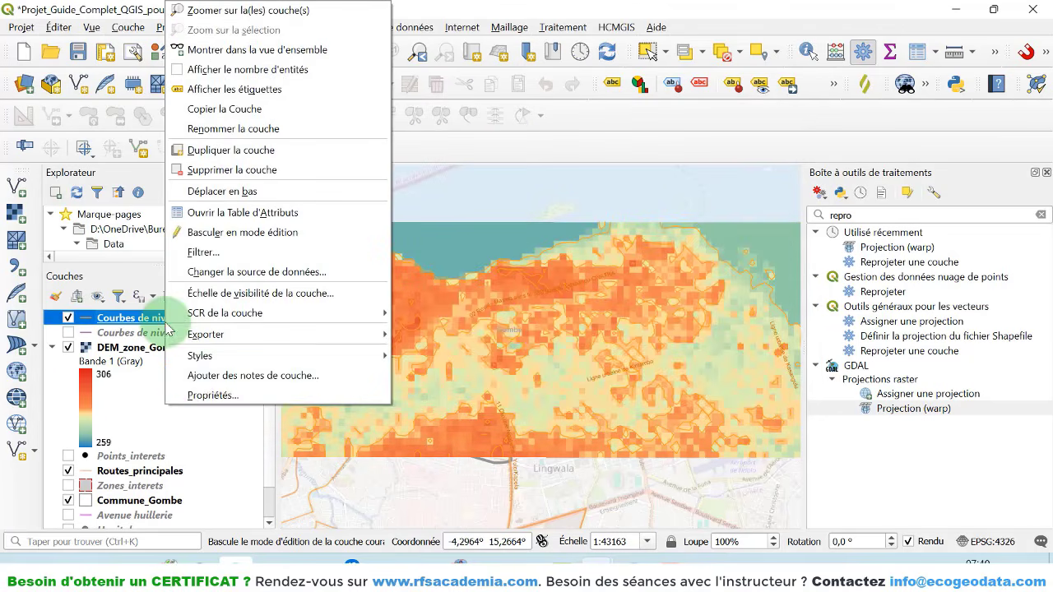
pyautogui.click(212, 393)
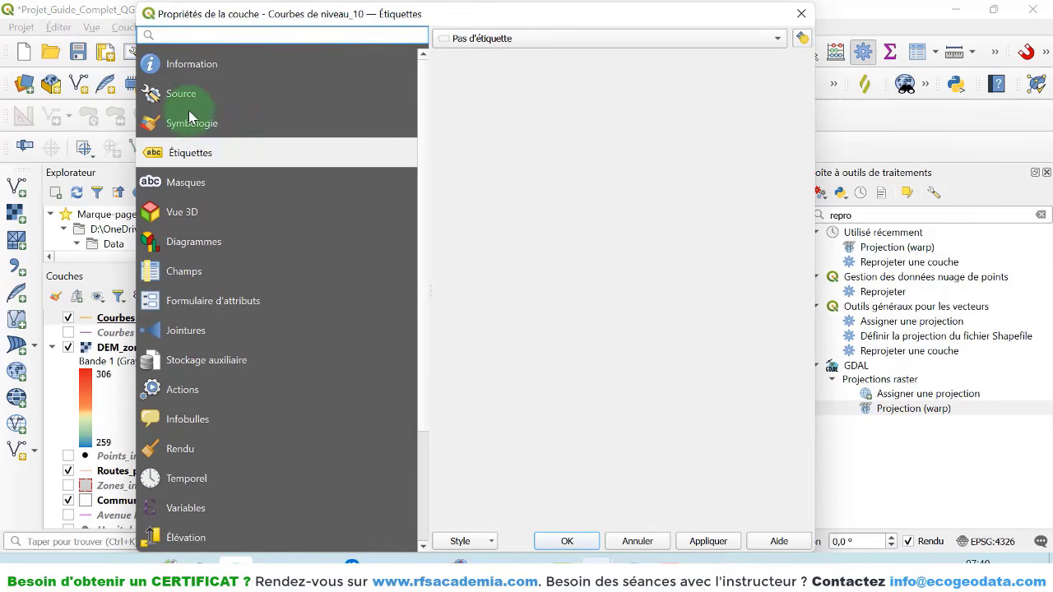
pyautogui.click(189, 119)
pyautogui.click(633, 78)
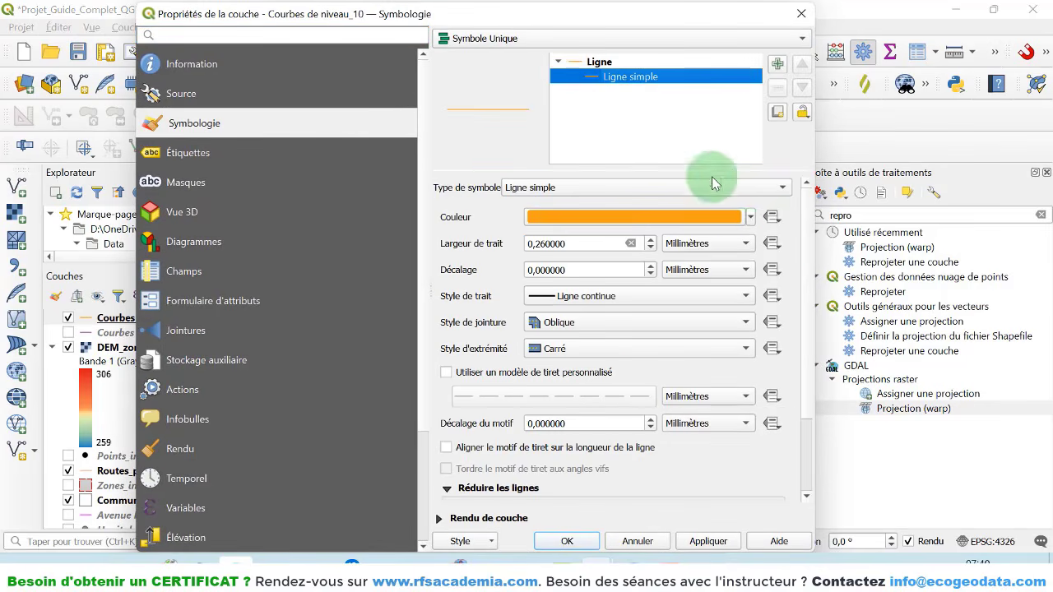
pyautogui.click(750, 217)
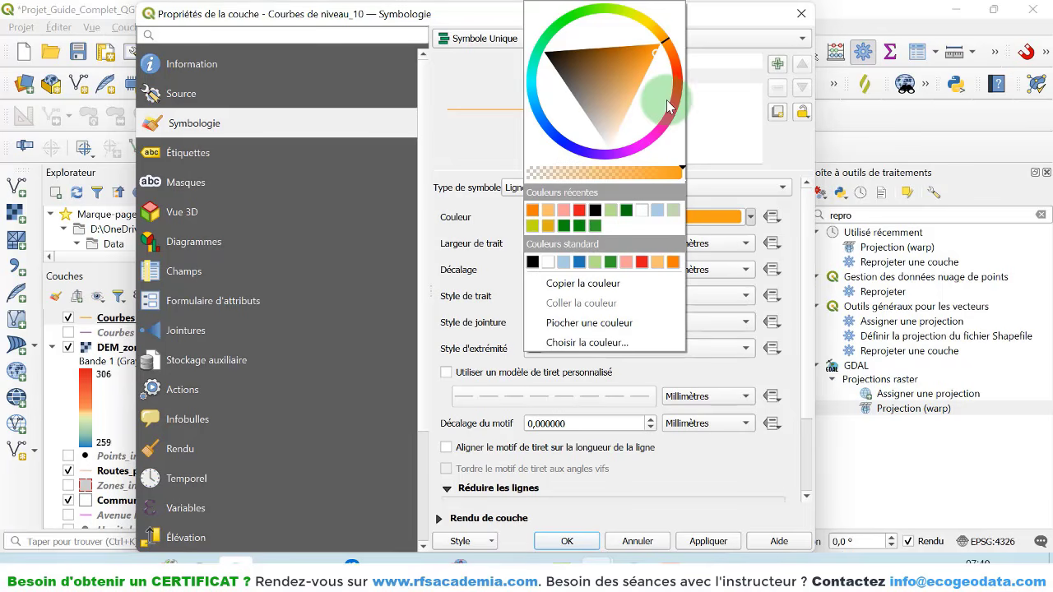
pyautogui.click(667, 46)
pyautogui.click(633, 48)
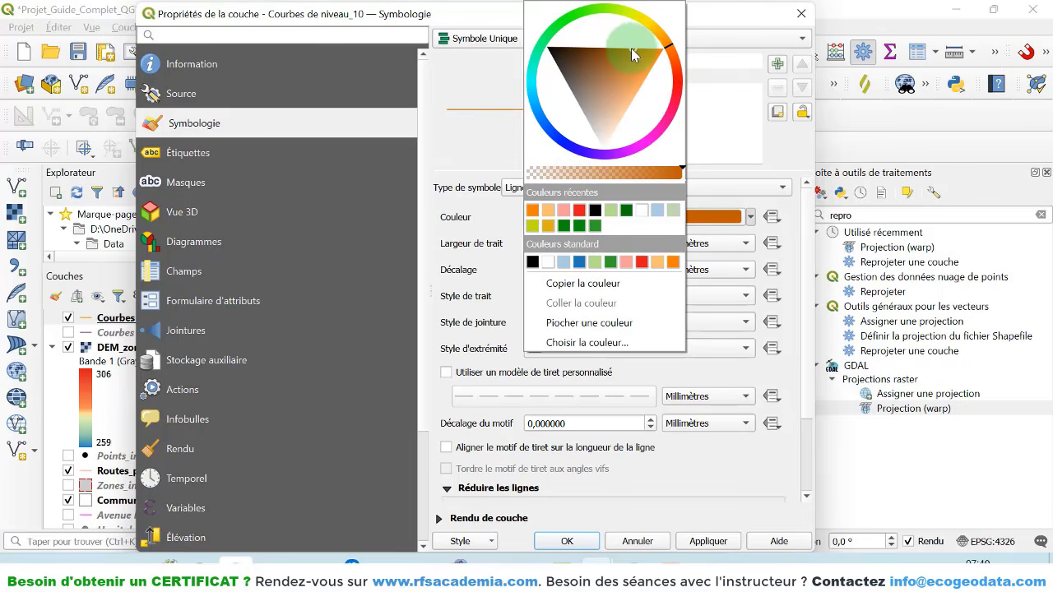
pyautogui.click(487, 136)
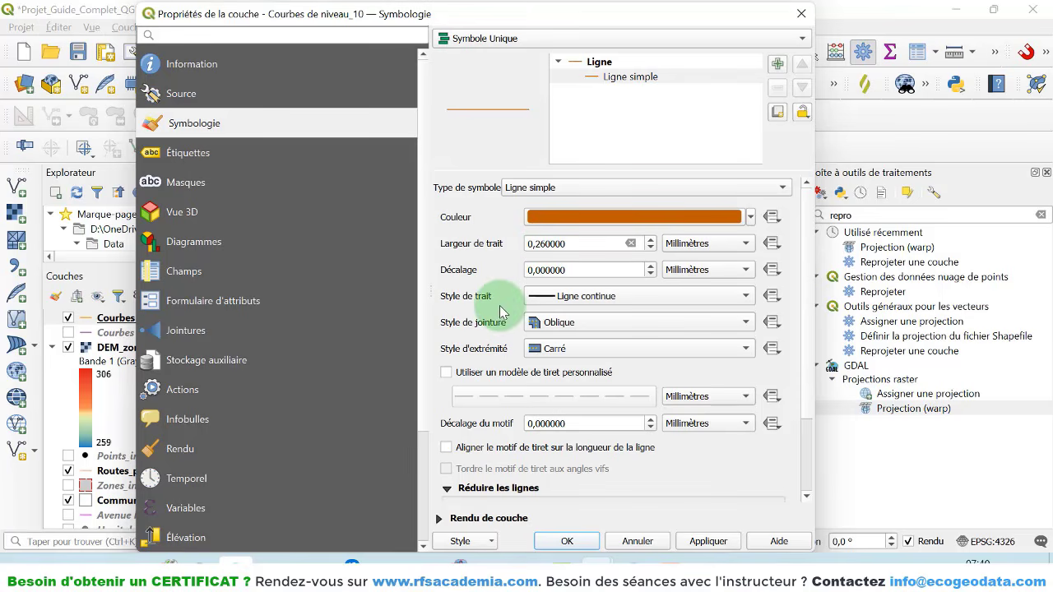
# - Enable simple labels (Étiquettes simples) on the contour layer, using the ELEV field as the label value
pyautogui.click(207, 154)
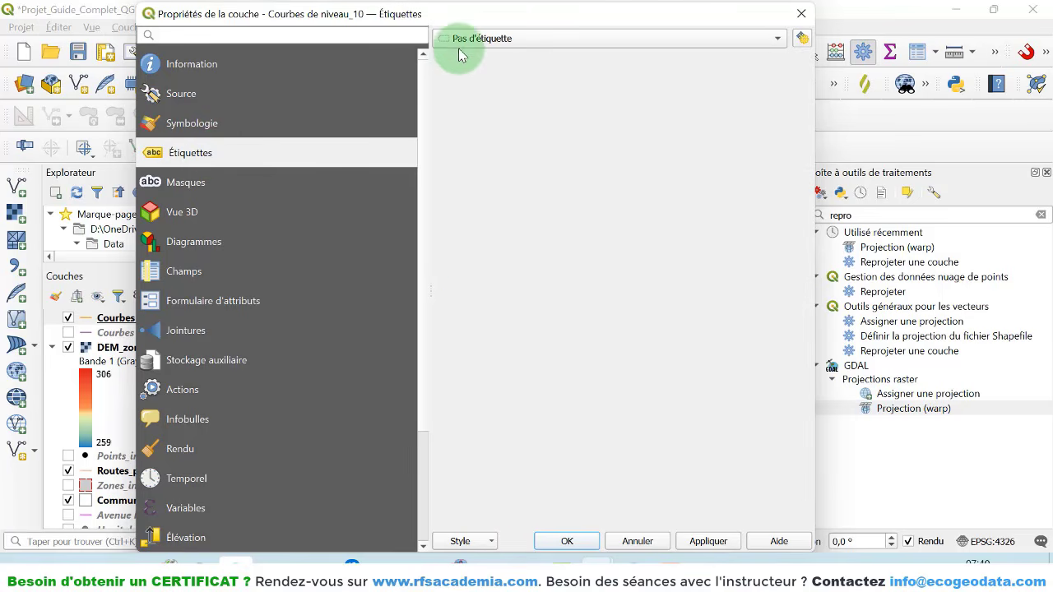
pyautogui.click(485, 47)
pyautogui.click(481, 55)
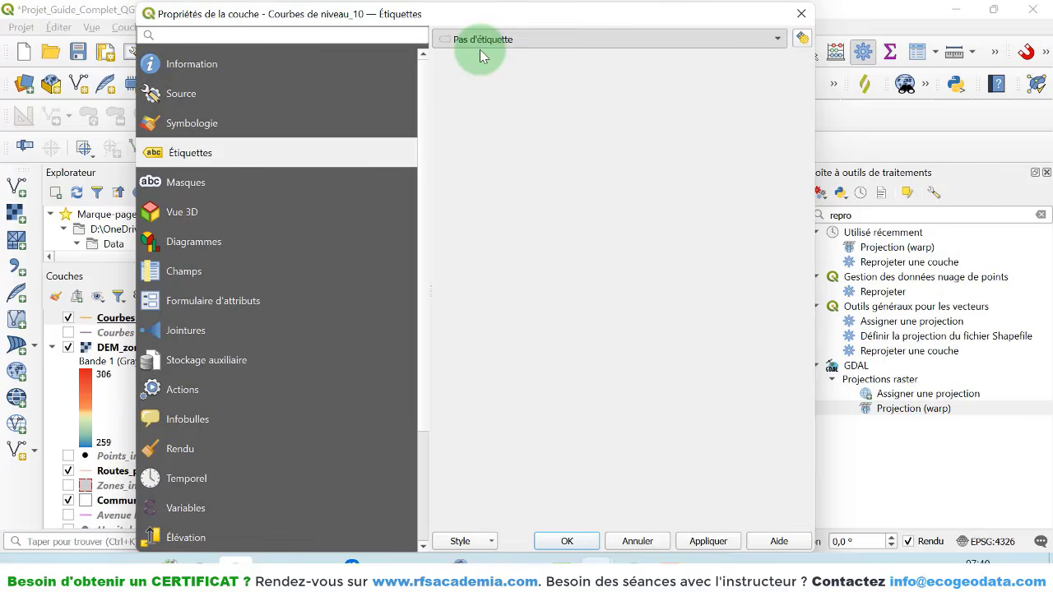
pyautogui.click(741, 63)
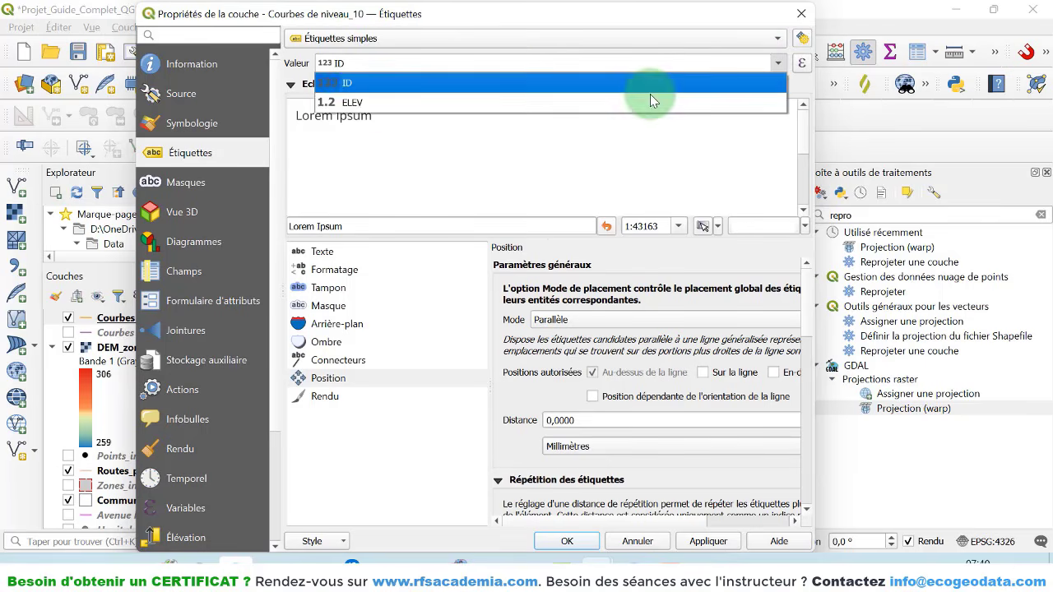
pyautogui.click(375, 104)
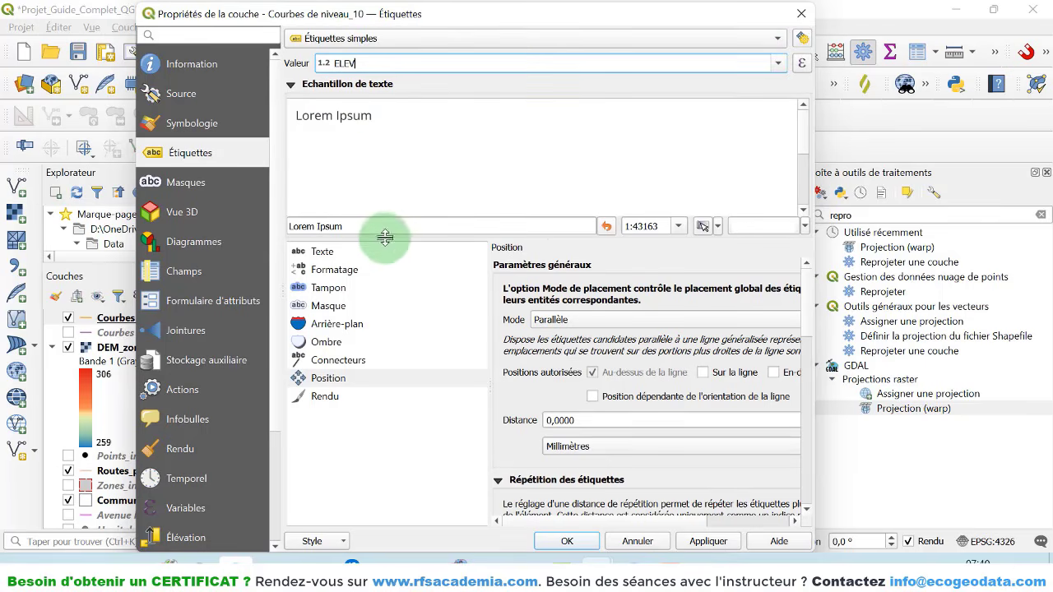
# - Format the contour label text in Arial Bold with a size of 6 points
pyautogui.click(325, 252)
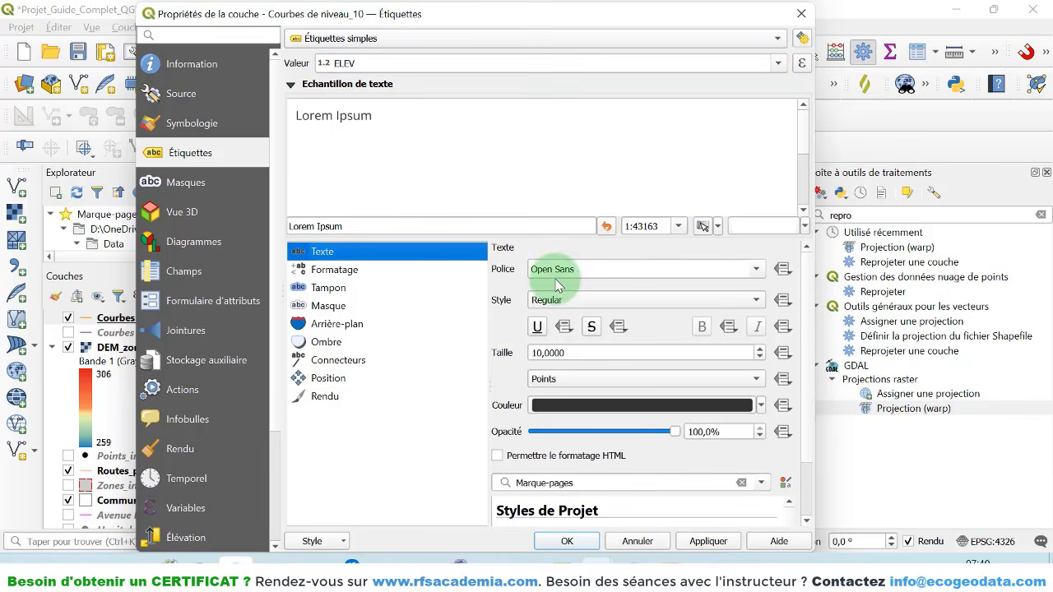
pyautogui.click(755, 270)
pyautogui.moveTo(920, 378); pyautogui.dragTo(917, 278)
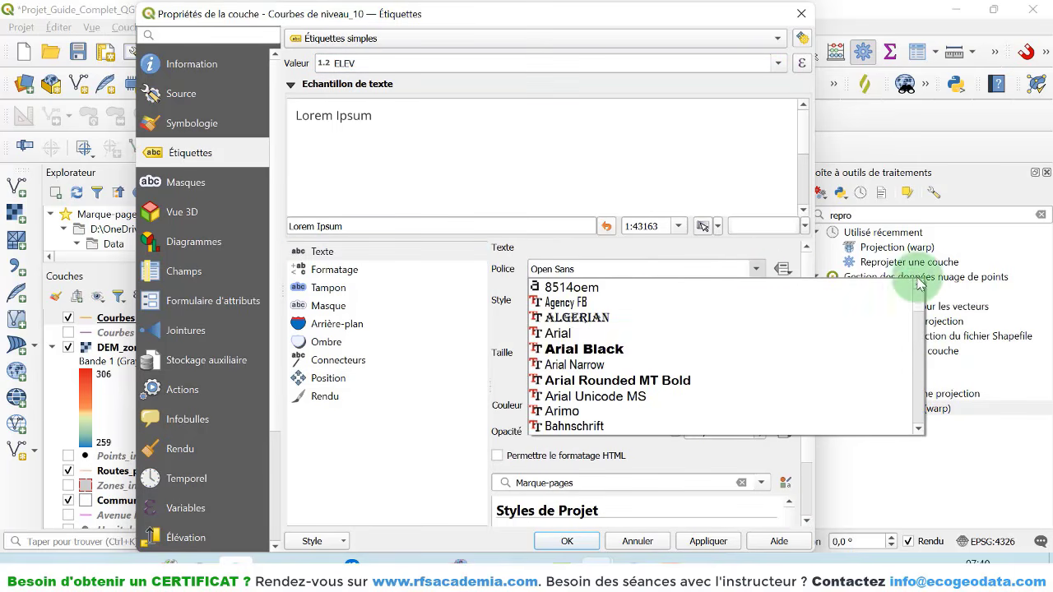
pyautogui.click(648, 333)
pyautogui.click(597, 352)
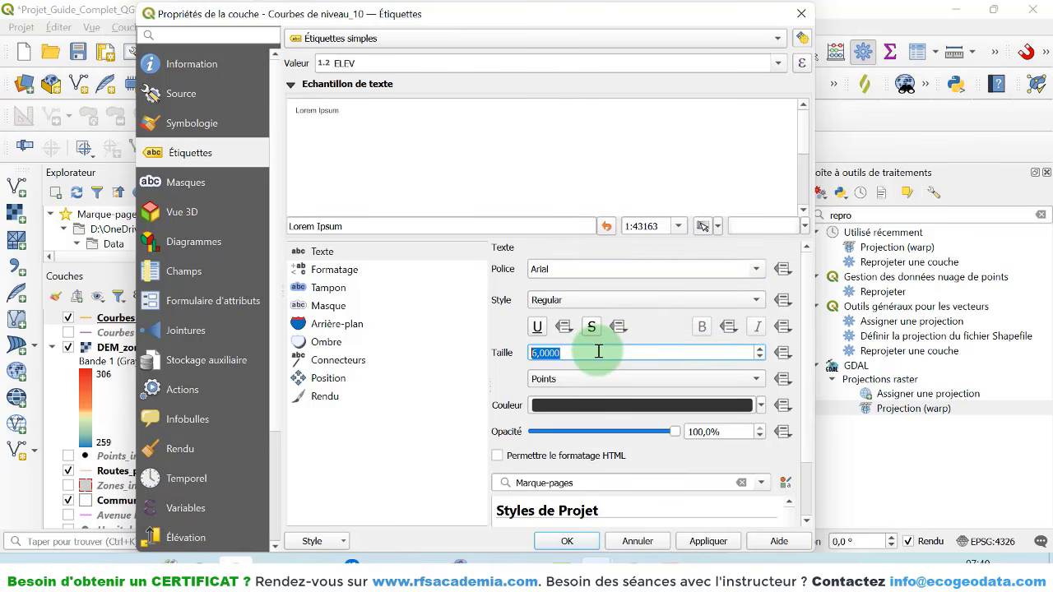
pyautogui.click(582, 299)
pyautogui.click(575, 315)
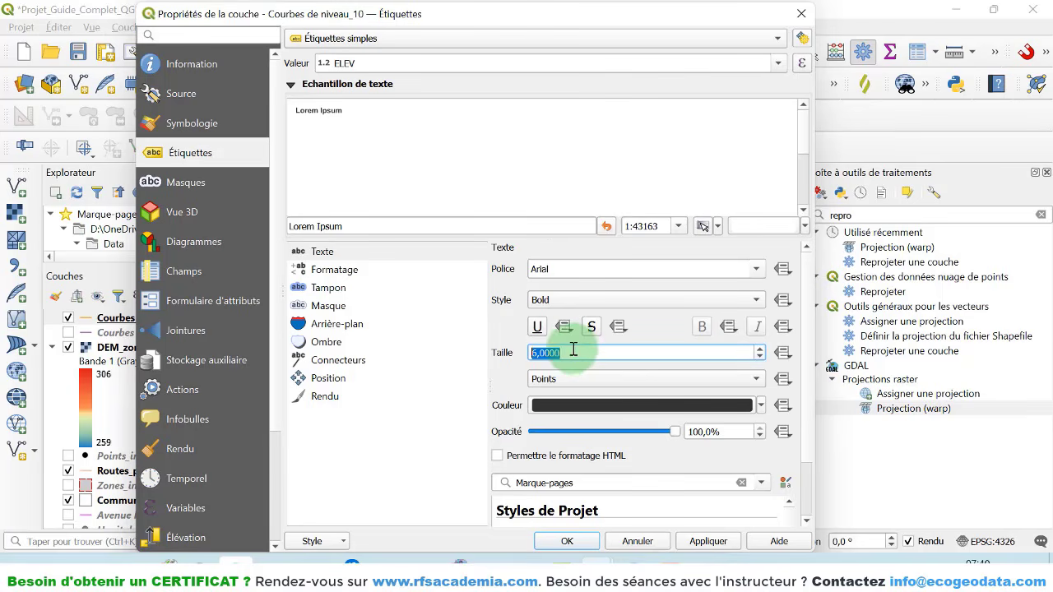
# - Set the label placement mode to Incurvé and turn on a text buffer around the contour labels
pyautogui.click(329, 380)
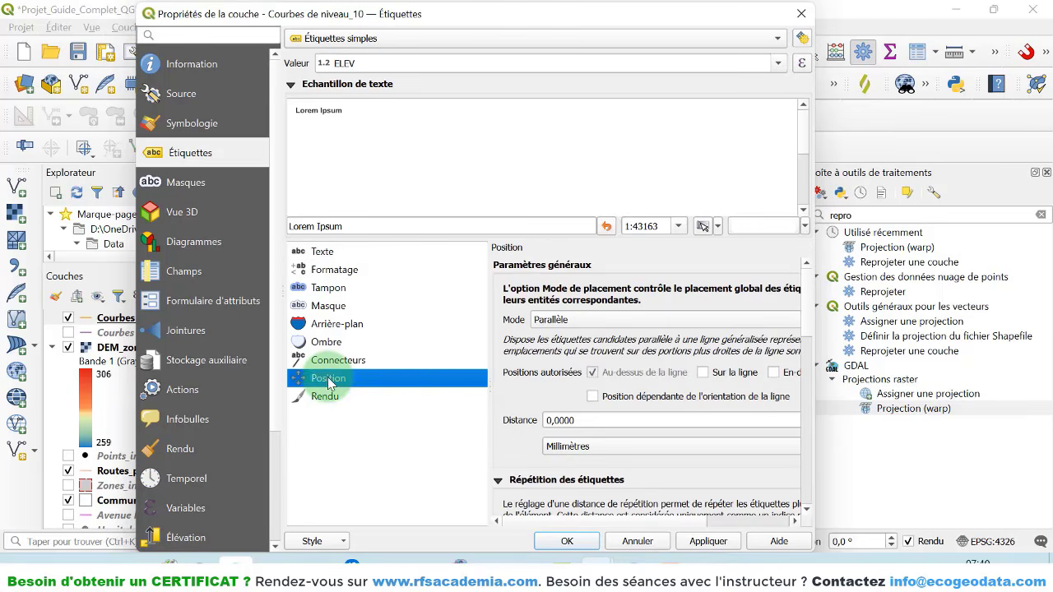
pyautogui.click(582, 319)
pyautogui.click(578, 337)
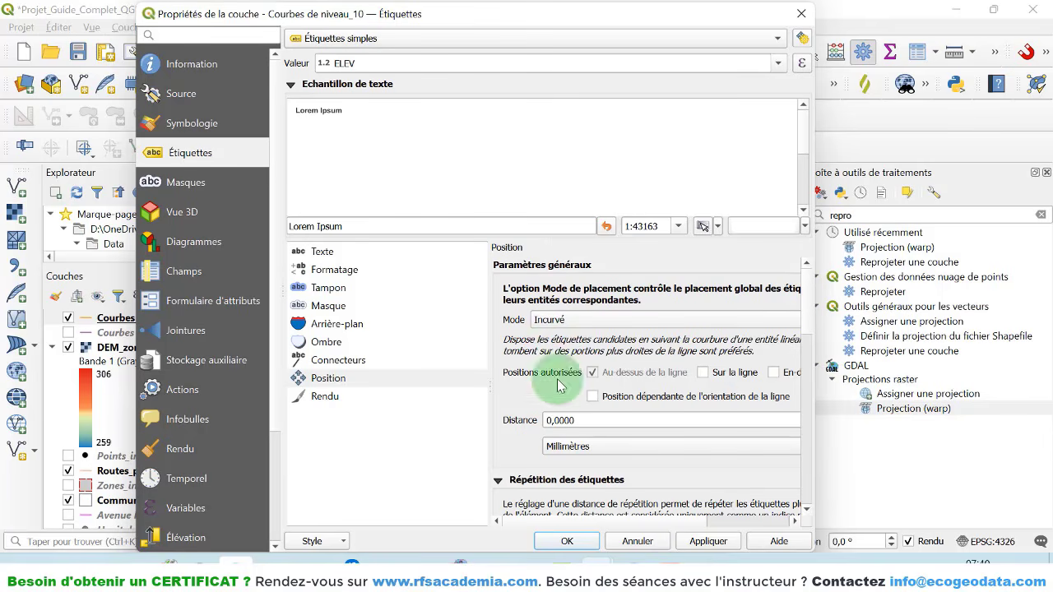
pyautogui.click(332, 288)
pyautogui.click(516, 272)
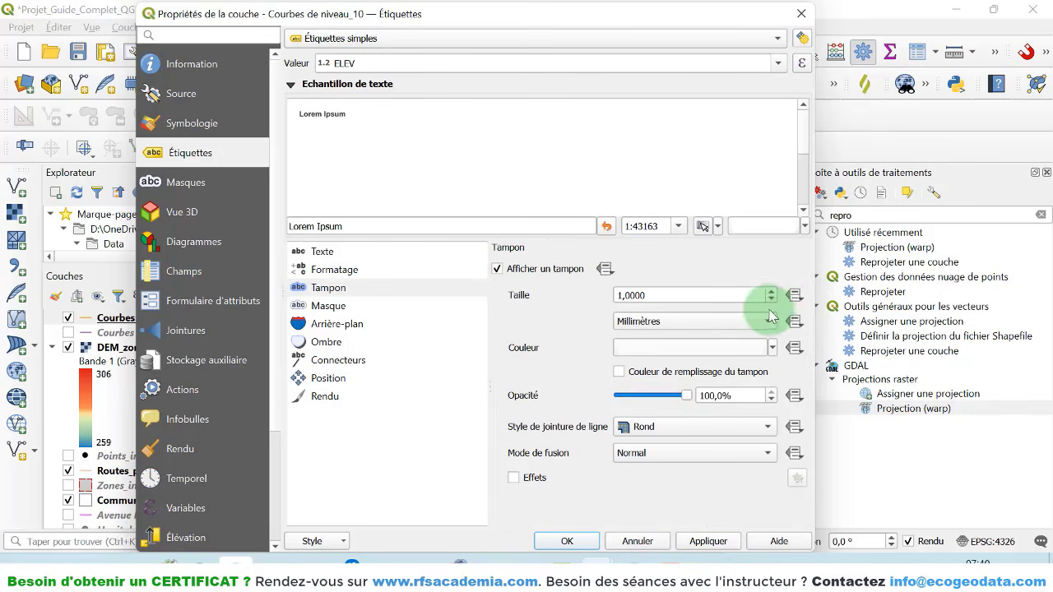
# - Set the contour label buffer size to 0.3 mm and apply it to the Courbes de niveau_10 layer
pyautogui.click(770, 299)
pyautogui.click(769, 300)
pyautogui.click(769, 300)
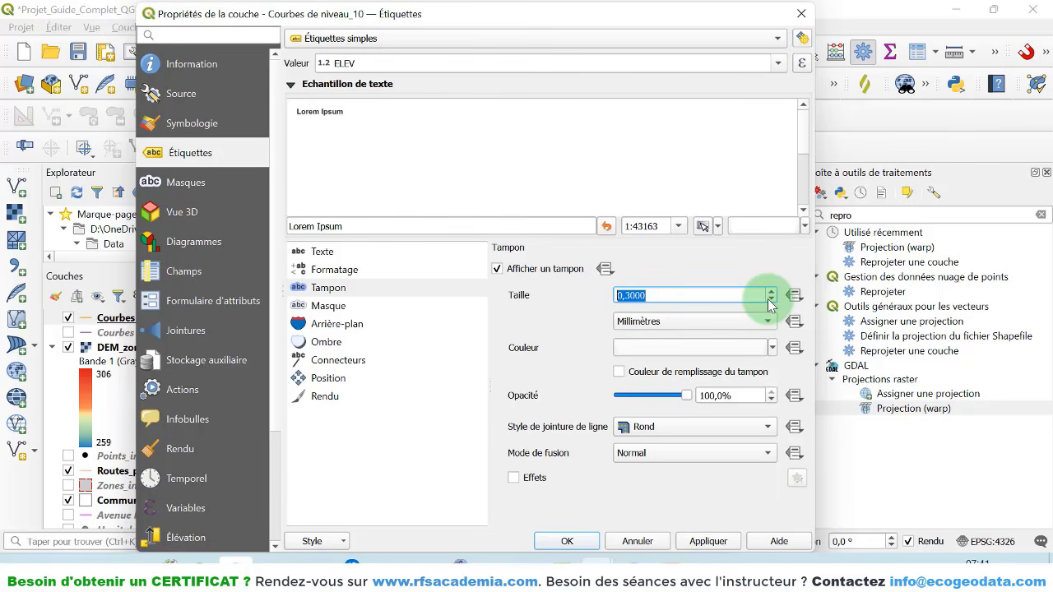
pyautogui.click(698, 541)
pyautogui.click(566, 540)
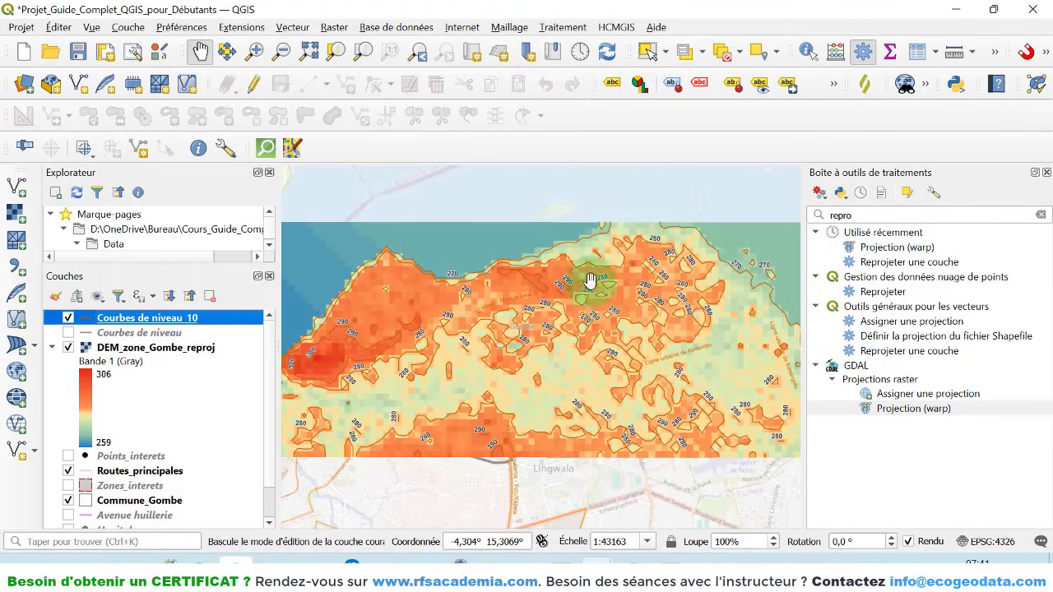
pyautogui.scroll(3, 603, 292)
pyautogui.scroll(-1, 605, 296)
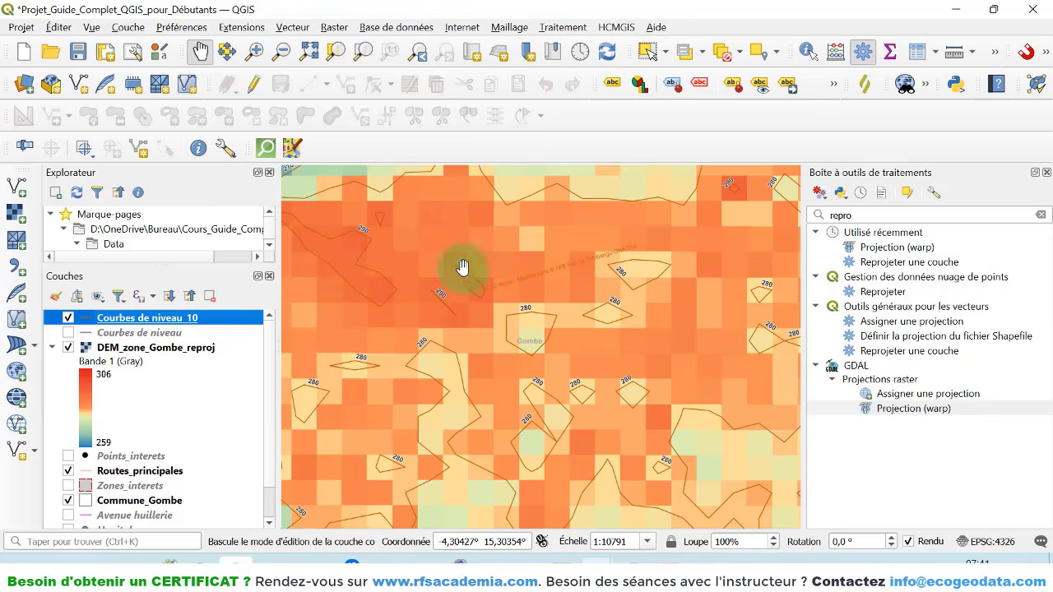
# - Restrict the allowed positions of the Courbes de niveau_10 labels to Sur la ligne, disabling Au-dessus de la ligne
pyautogui.rightClick(150, 319)
pyautogui.click(198, 395)
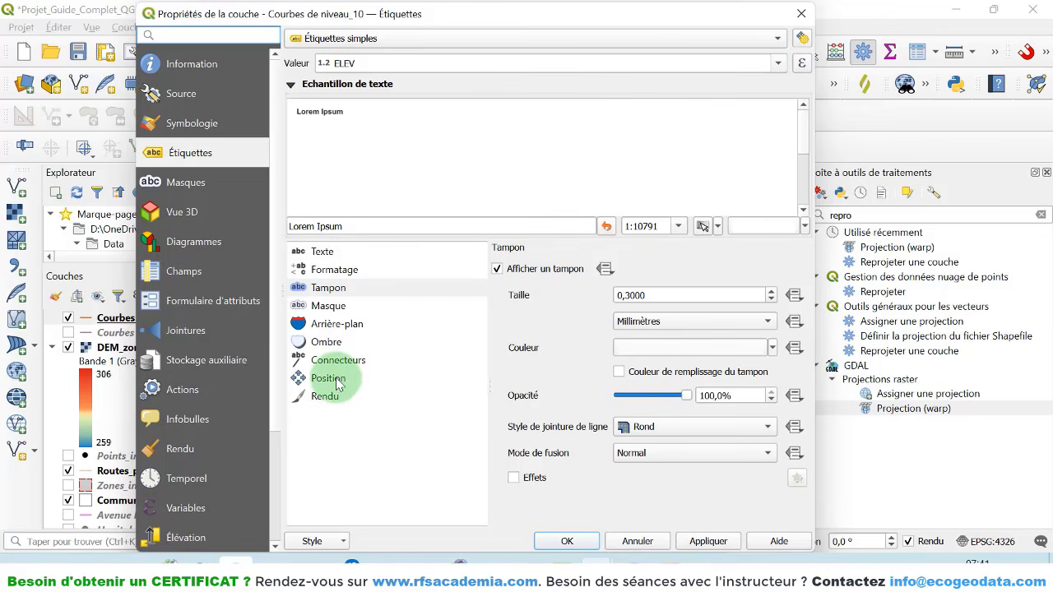
pyautogui.click(338, 383)
pyautogui.click(606, 374)
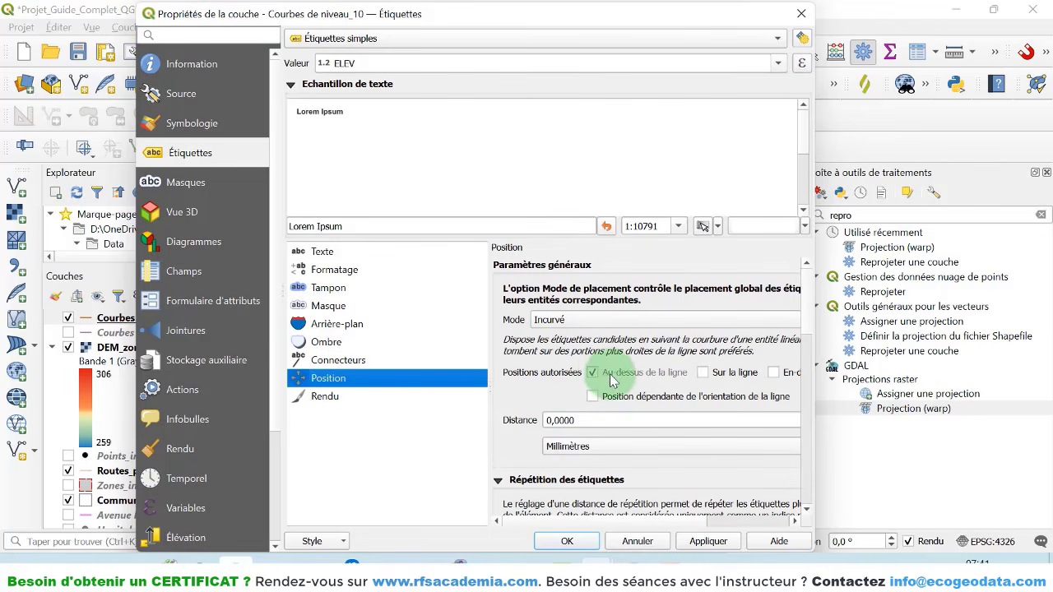
pyautogui.click(717, 375)
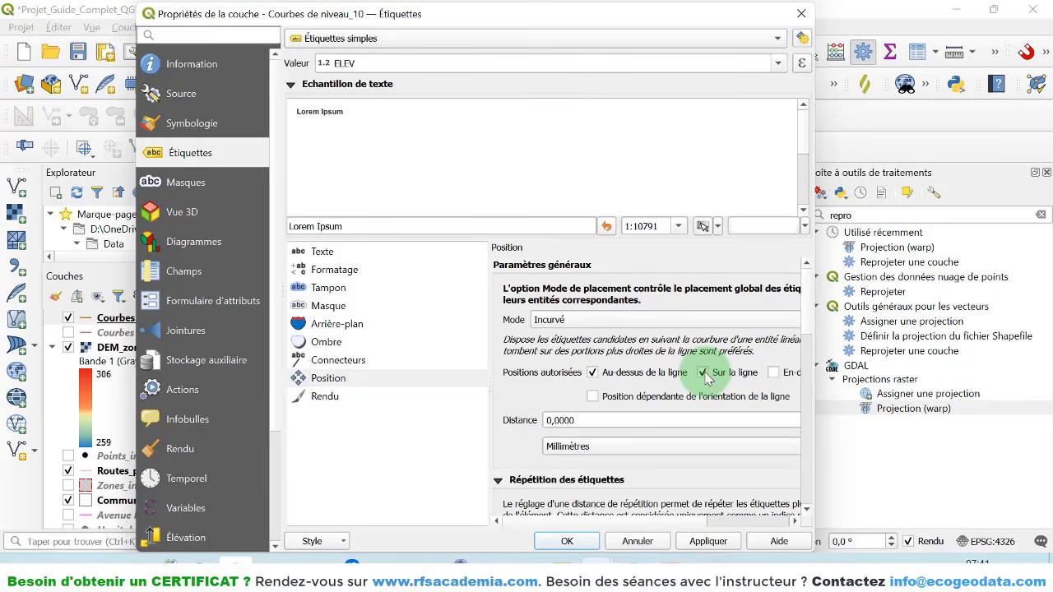
pyautogui.click(643, 374)
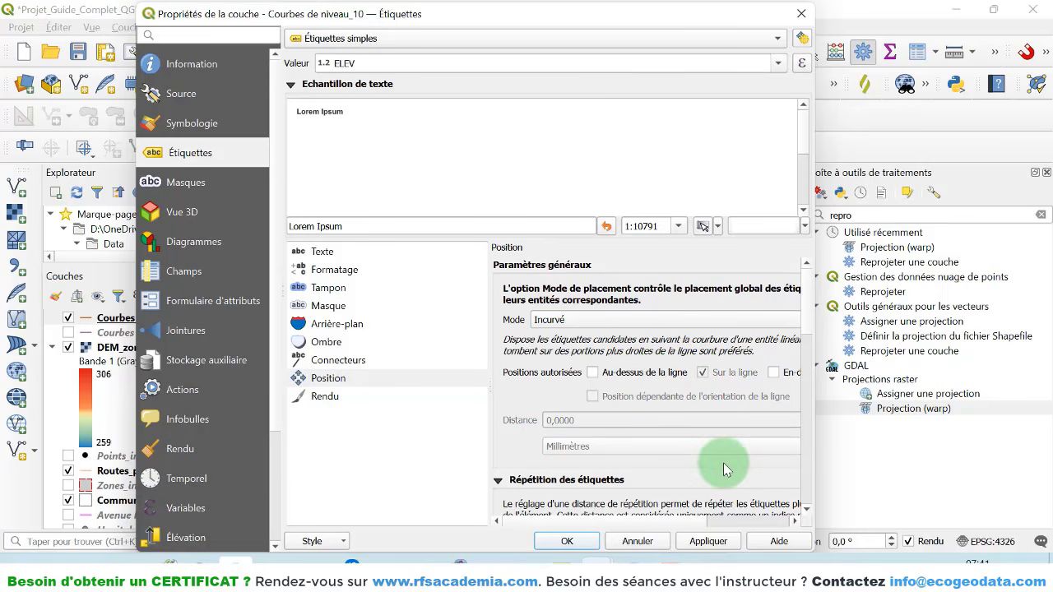
pyautogui.click(582, 541)
pyautogui.scroll(3, 535, 405)
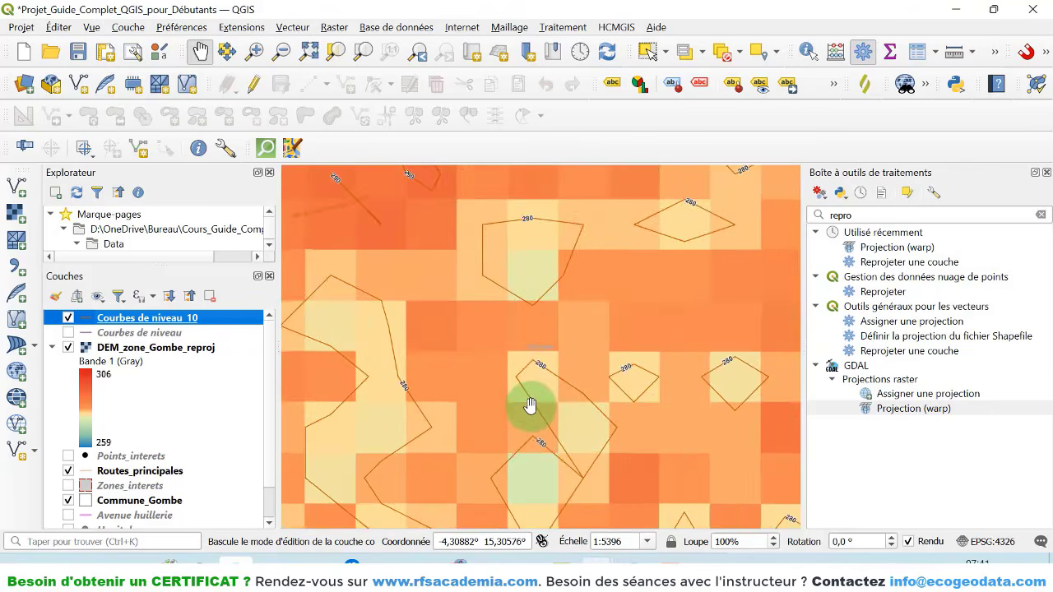
pyautogui.scroll(-1, 557, 301)
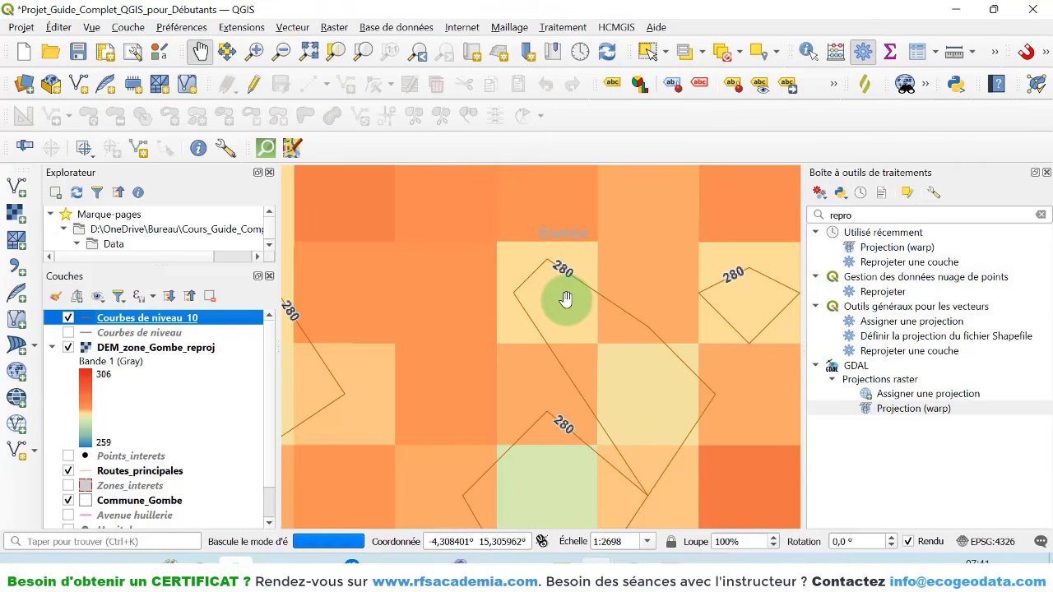
# - Save the project Projet_Guide_Complet_QGIS_pour_Débutants
pyautogui.scroll(-3, 583, 409)
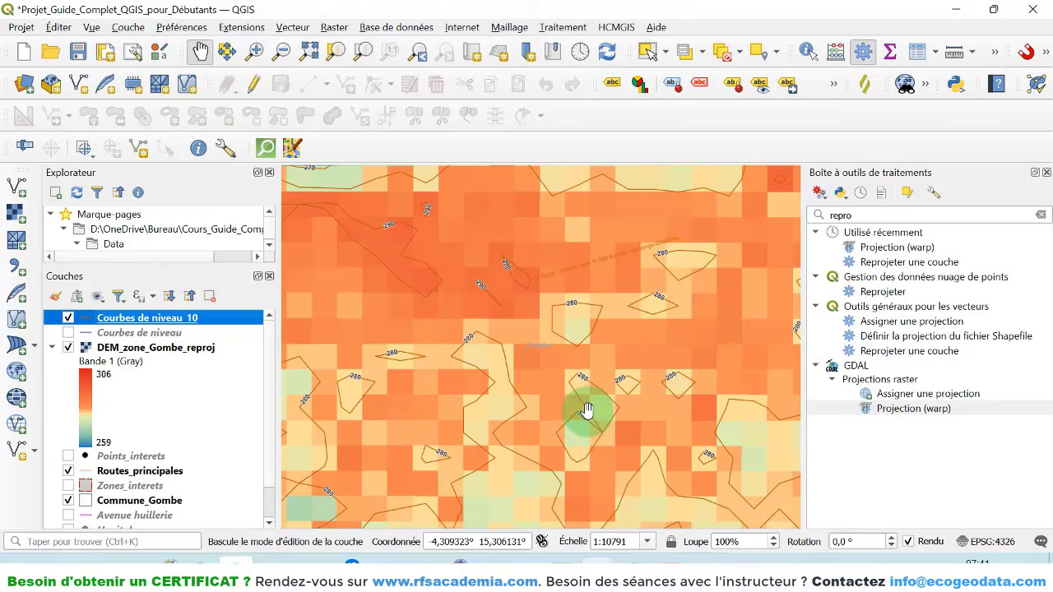
pyautogui.scroll(-1, 589, 412)
pyautogui.moveTo(620, 442); pyautogui.dragTo(618, 353)
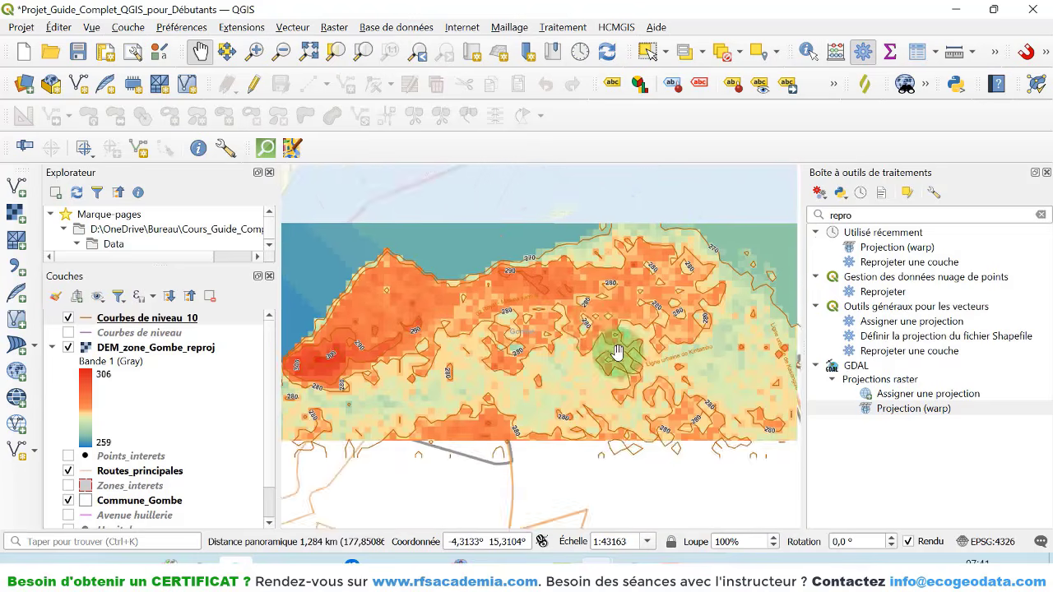
pyautogui.scroll(-1, 617, 354)
pyautogui.scroll(1, 641, 358)
pyautogui.scroll(-1, 640, 358)
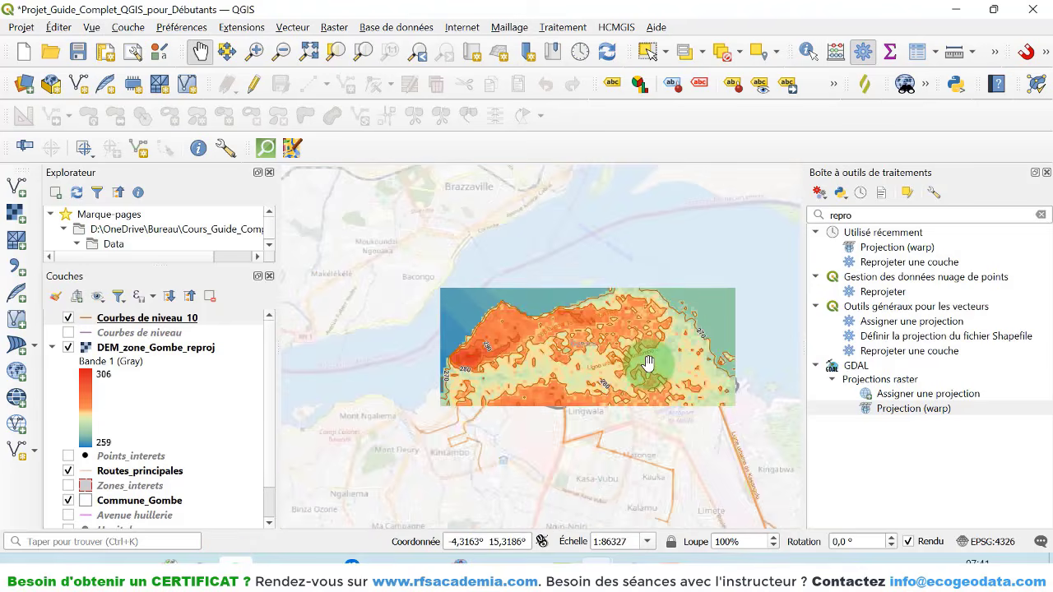
pyautogui.click(77, 63)
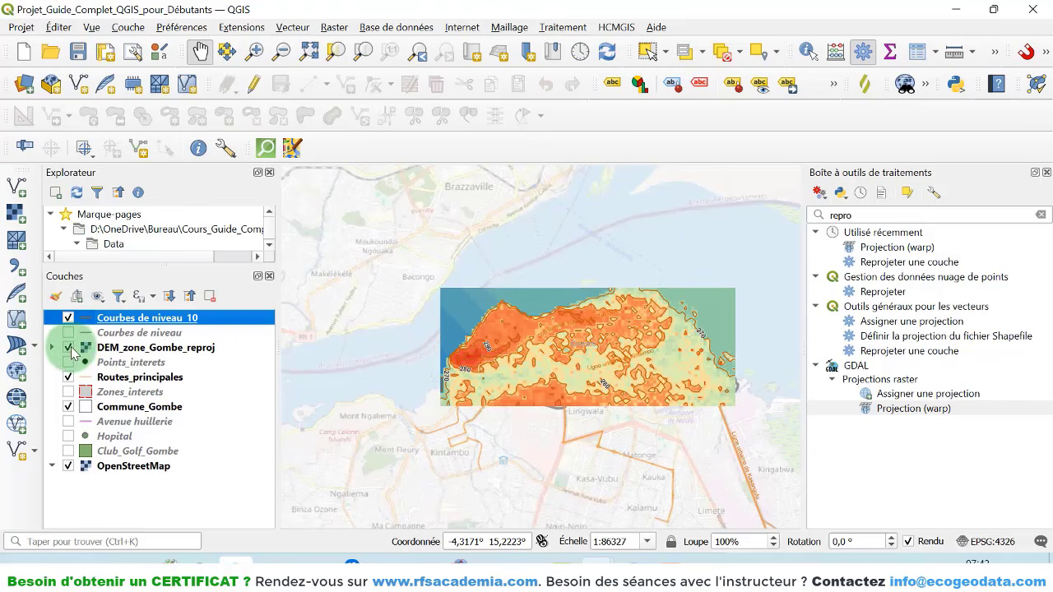
# - Hide the Courbes de niveau_10, DEM_zone_Gombe_reproj, Commune_Gombe and Routes_principales layers, and show Points_interets and Zones_interets over the basemap
pyautogui.click(69, 348)
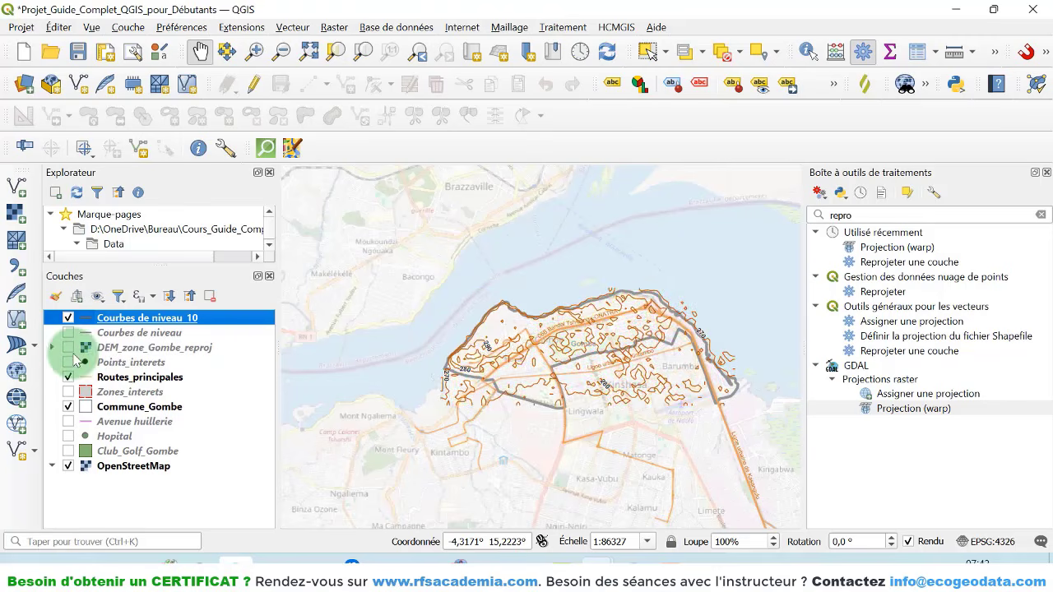
pyautogui.click(68, 317)
pyautogui.click(68, 407)
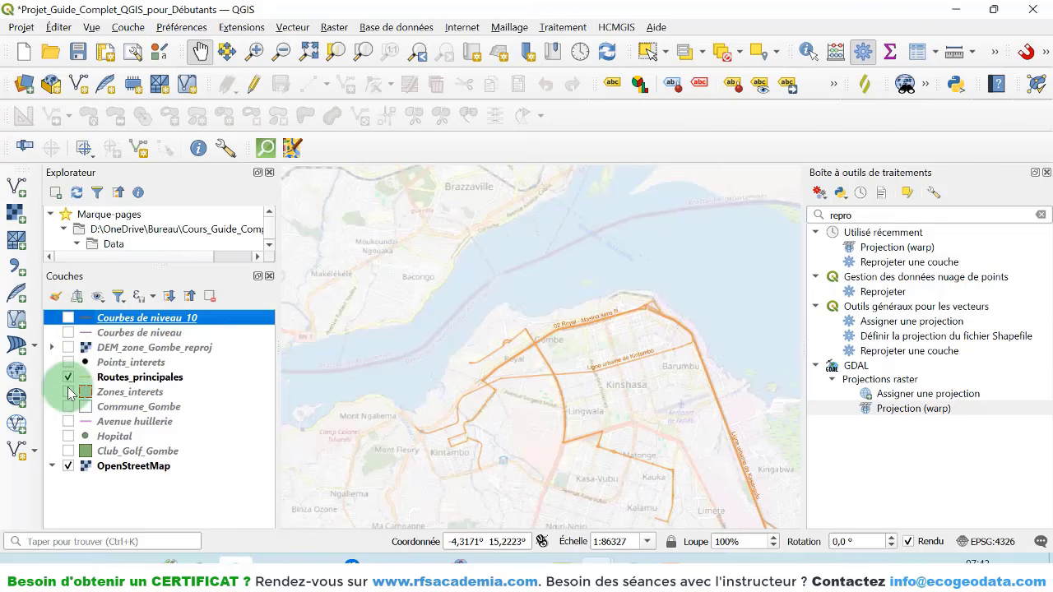
pyautogui.click(69, 377)
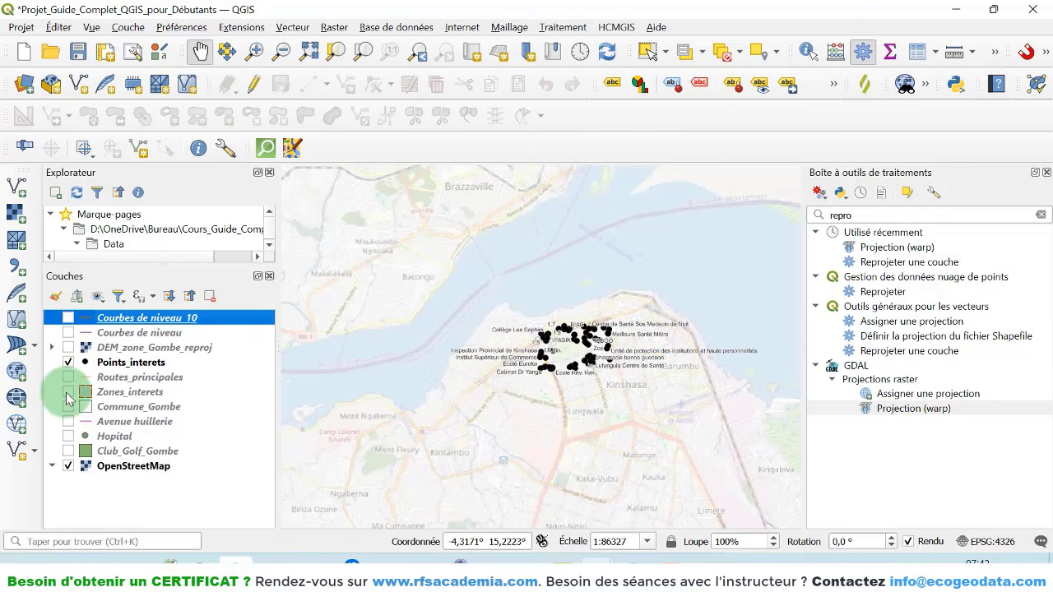
pyautogui.click(68, 391)
pyautogui.scroll(2, 561, 359)
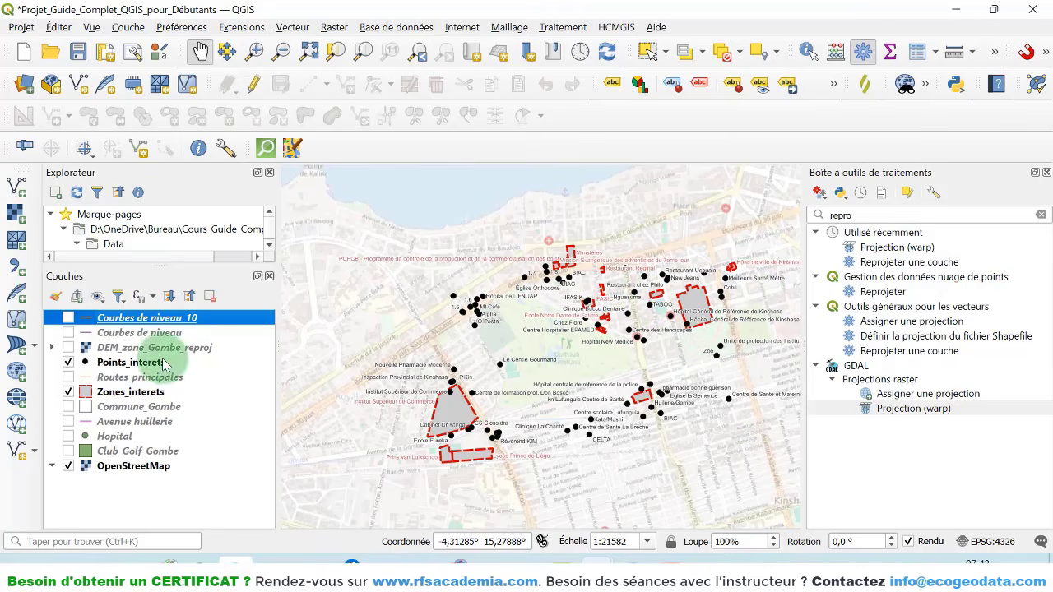
# - Start exporting all features of the Points_interets layer, choosing Keyhole Markup Language [KML] as the format
pyautogui.click(134, 364)
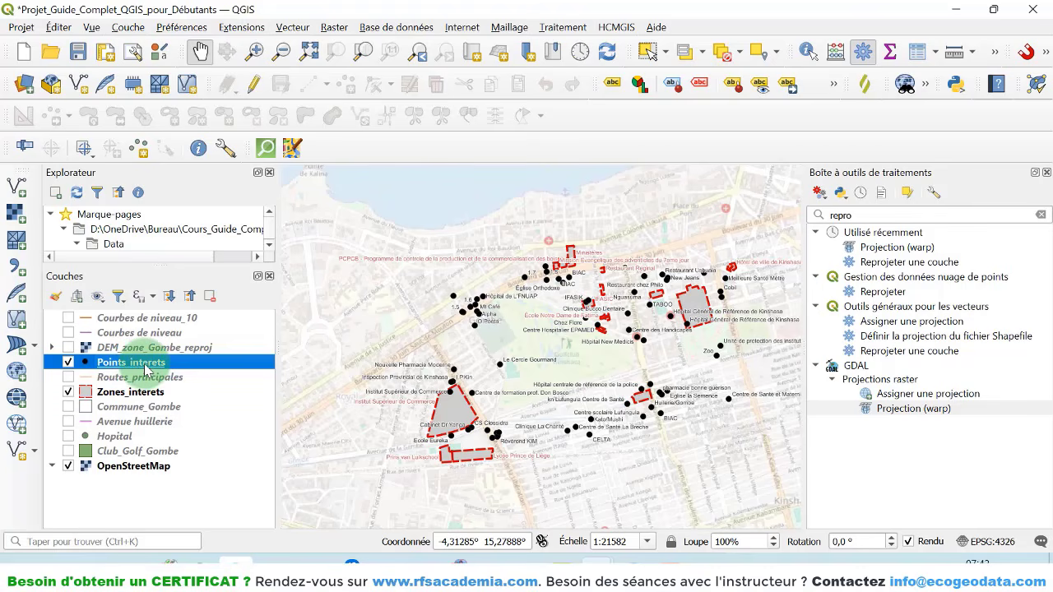
pyautogui.rightClick(146, 369)
pyautogui.moveTo(194, 364)
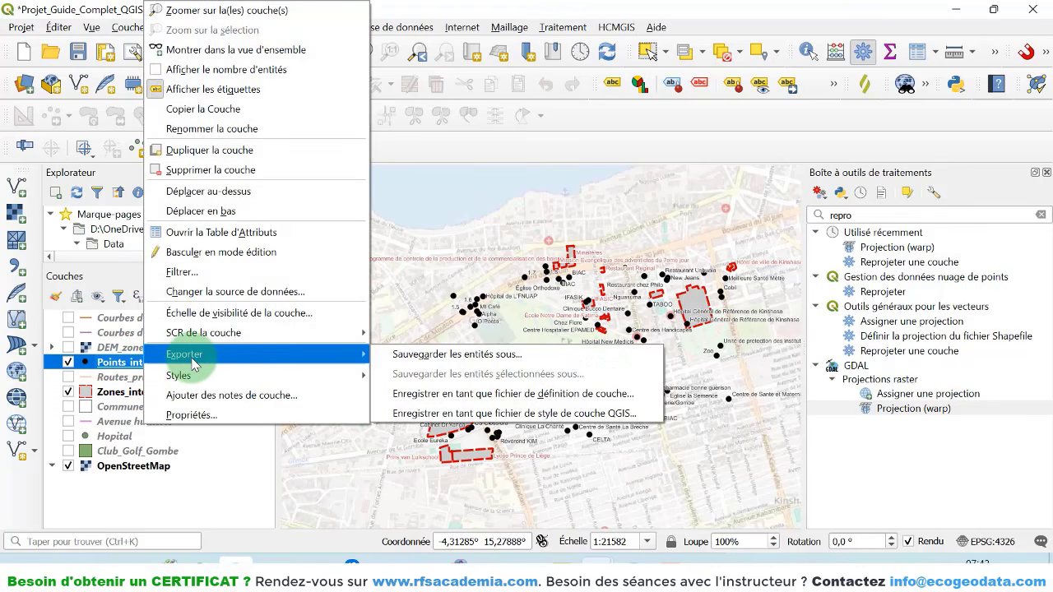
pyautogui.click(467, 356)
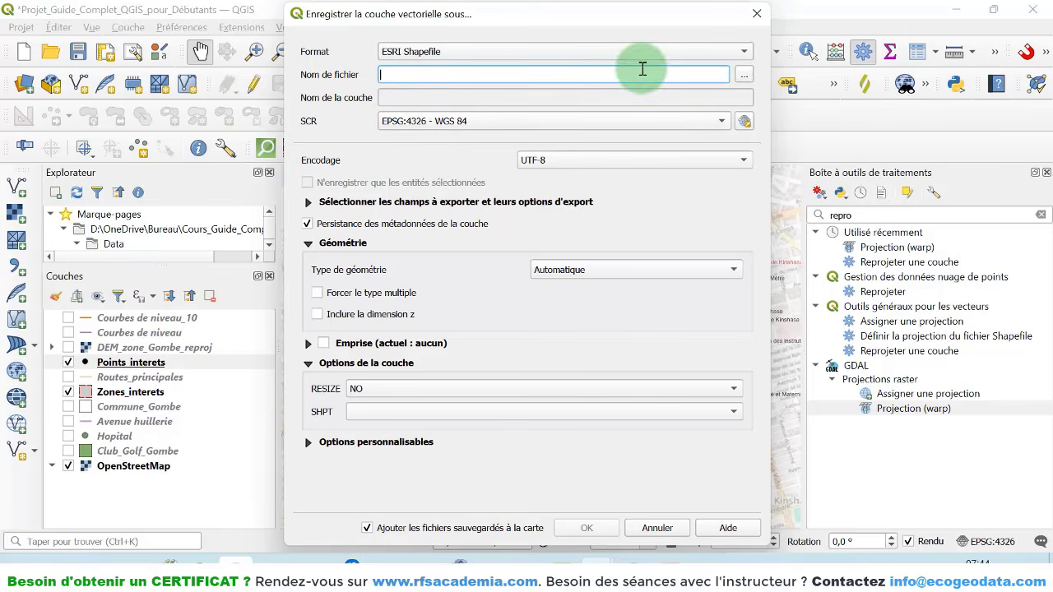
pyautogui.click(744, 52)
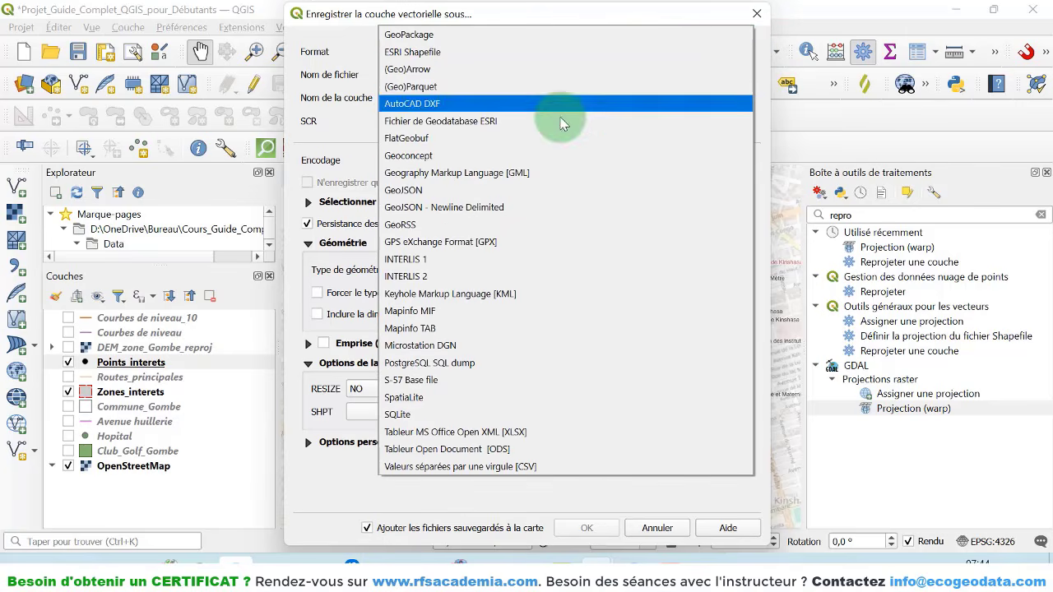
pyautogui.click(506, 296)
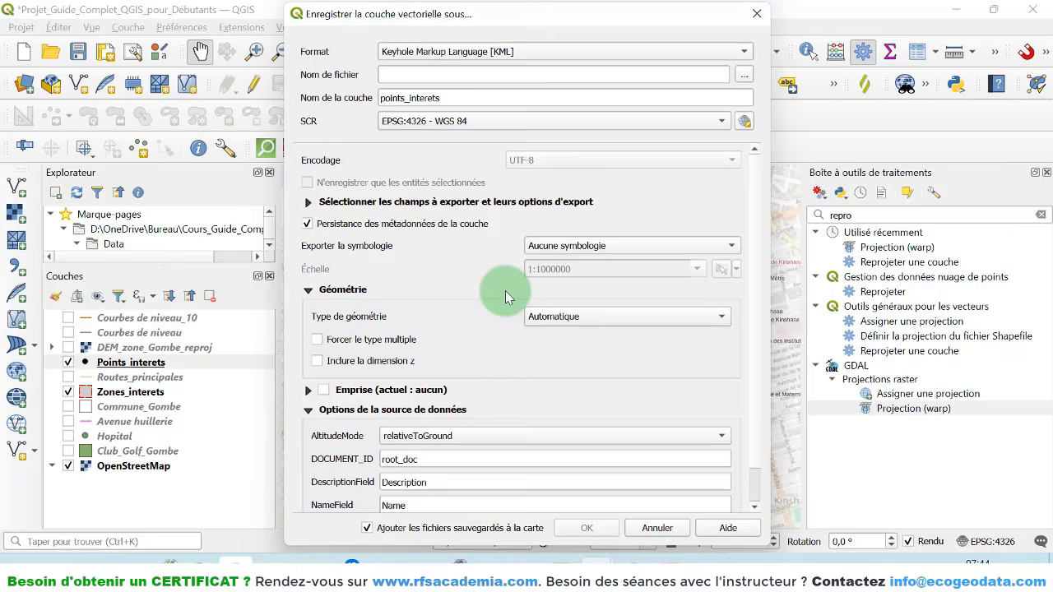
# - Export the points as Points_interets.kml into the Vecteurs folder, without adding the exported layer to the map
pyautogui.click(745, 77)
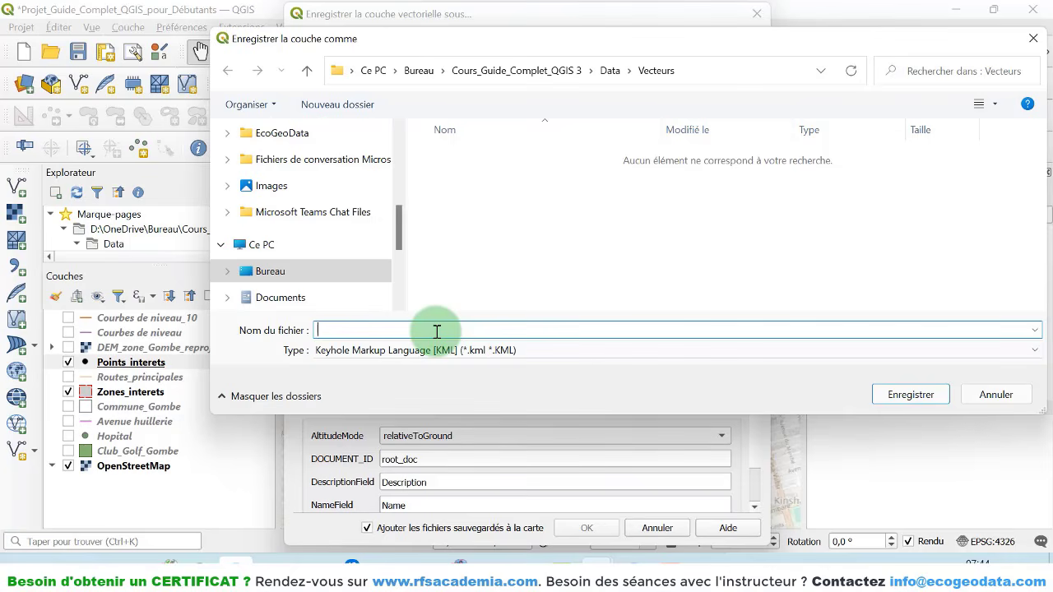
pyautogui.write('Points_interets')
pyautogui.click(892, 397)
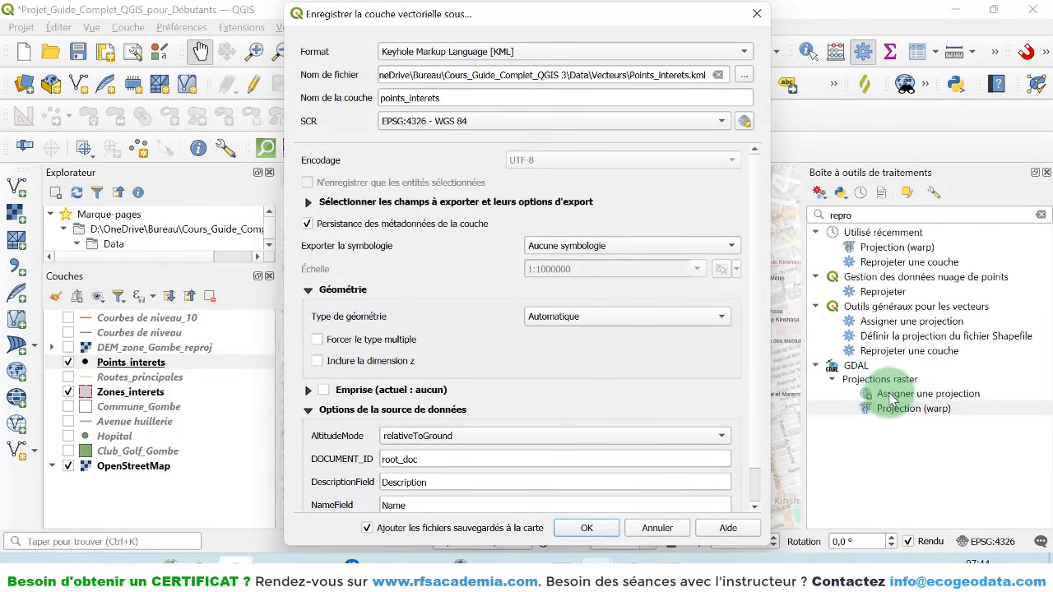
pyautogui.click(583, 529)
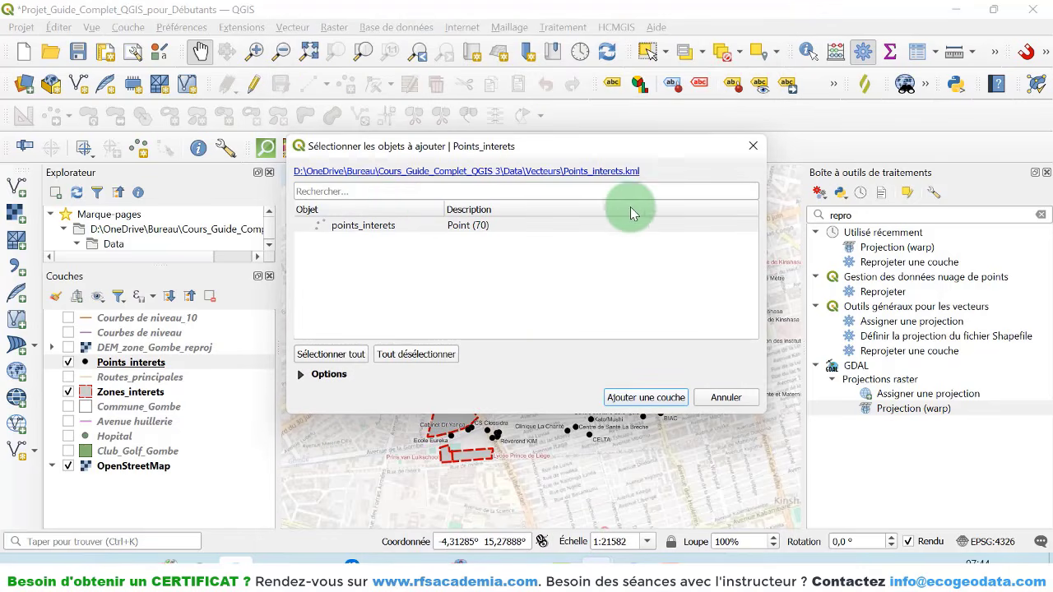
pyautogui.click(723, 399)
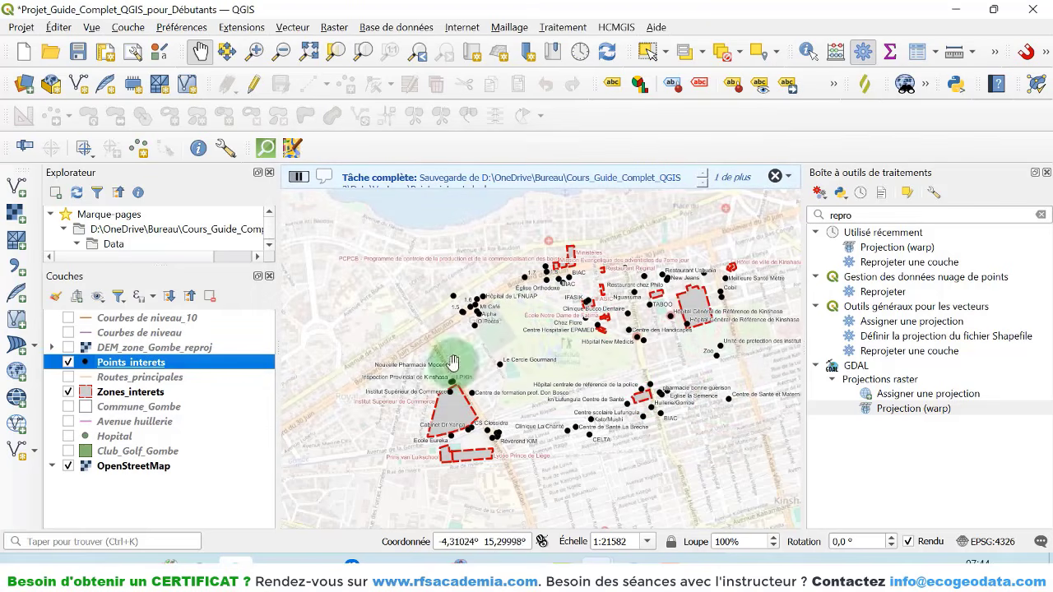
# - Open the export settings for saving all features of the Zones_interets layer to a file
pyautogui.click(151, 398)
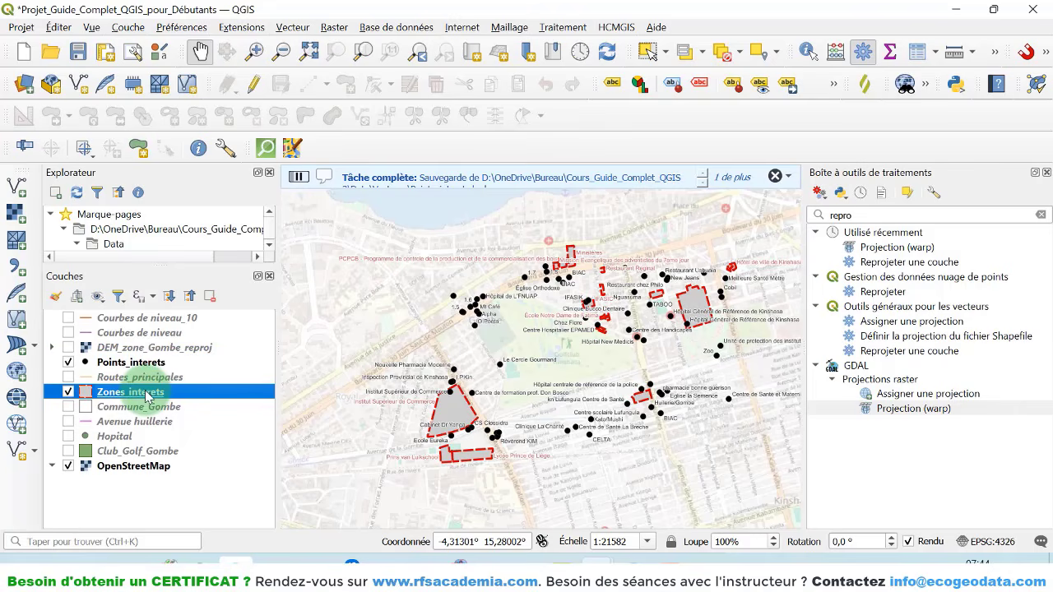
pyautogui.rightClick(146, 396)
pyautogui.moveTo(210, 360)
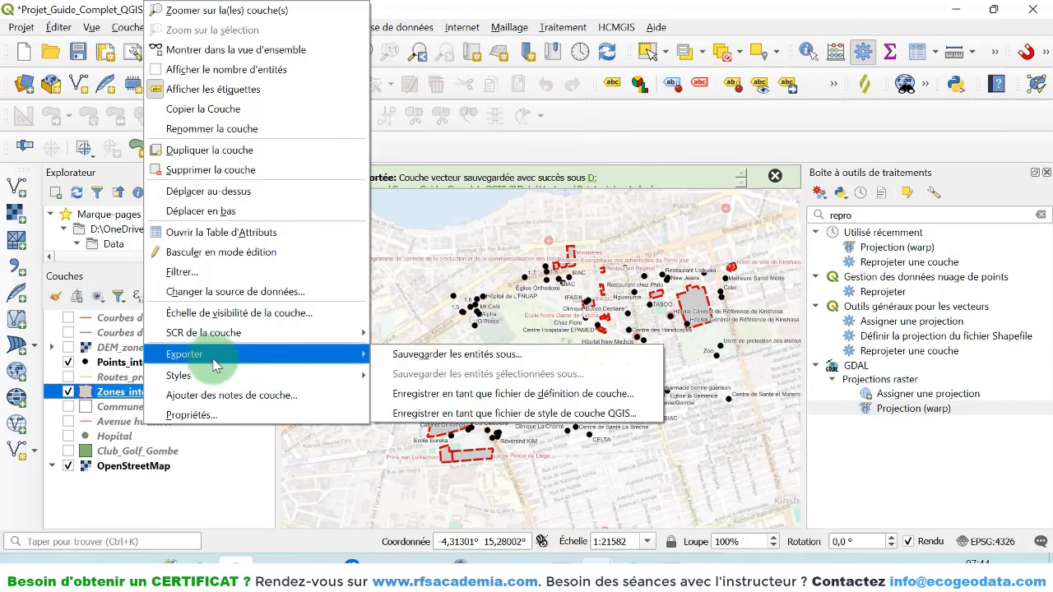
pyautogui.click(457, 354)
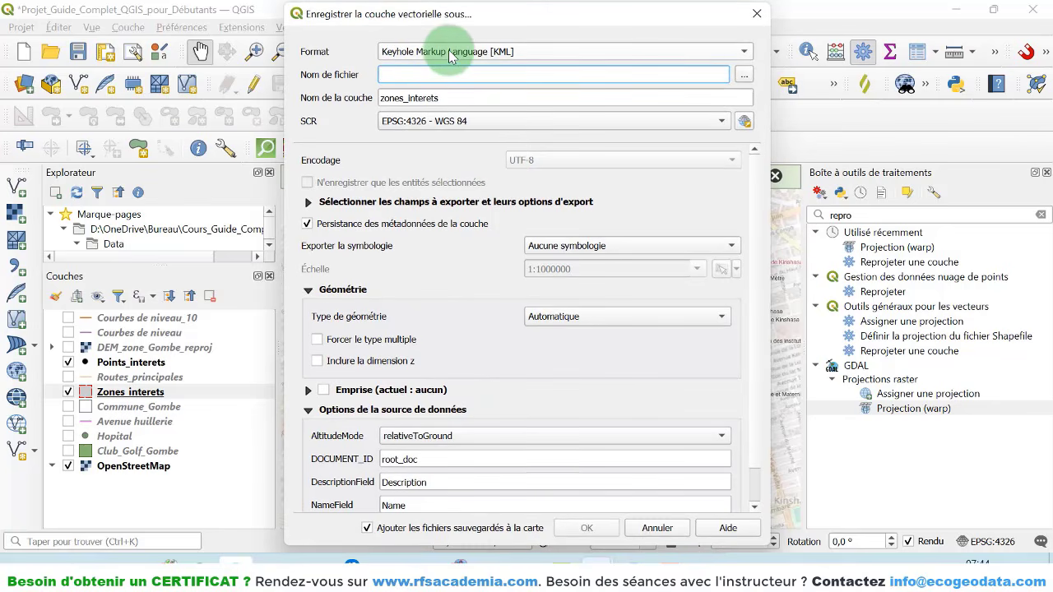
# - Export the zones as Zones_interets.kml into the Vecteurs folder, without adding the exported layer to the map
pyautogui.click(742, 78)
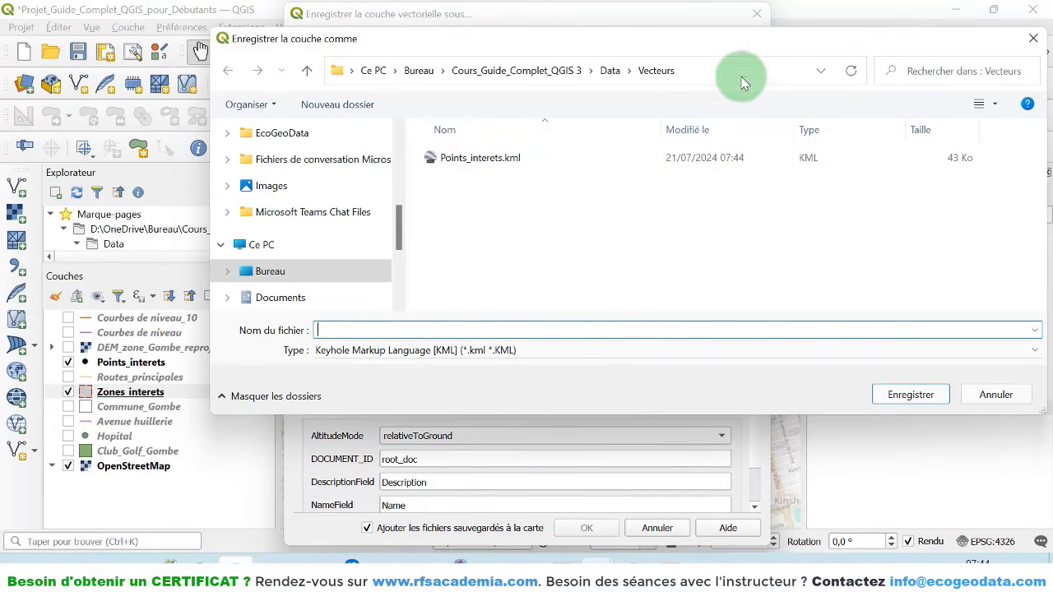
pyautogui.click(468, 163)
pyautogui.click(402, 328)
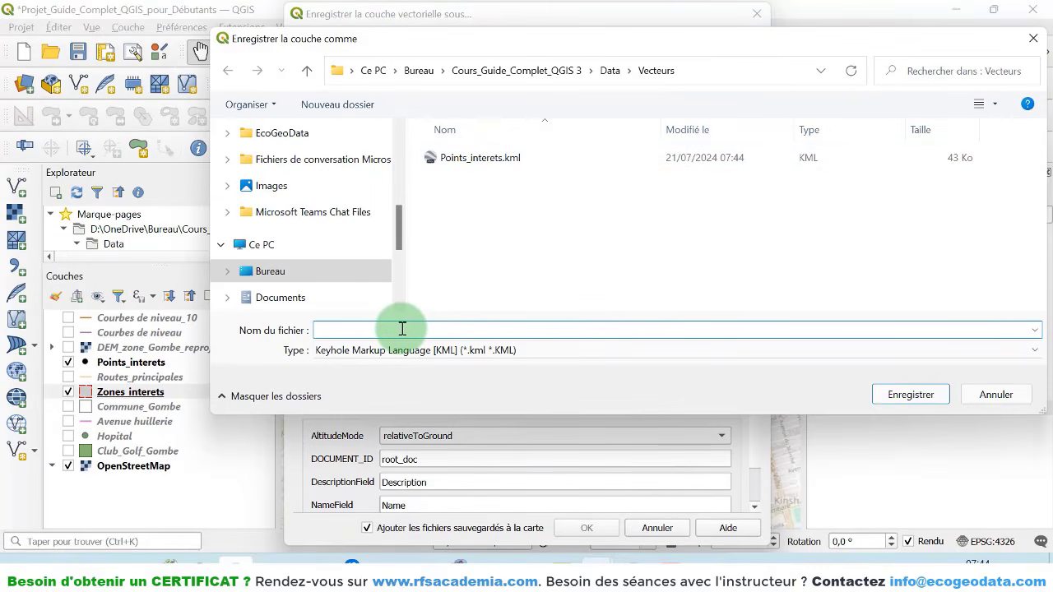
pyautogui.write('Z')
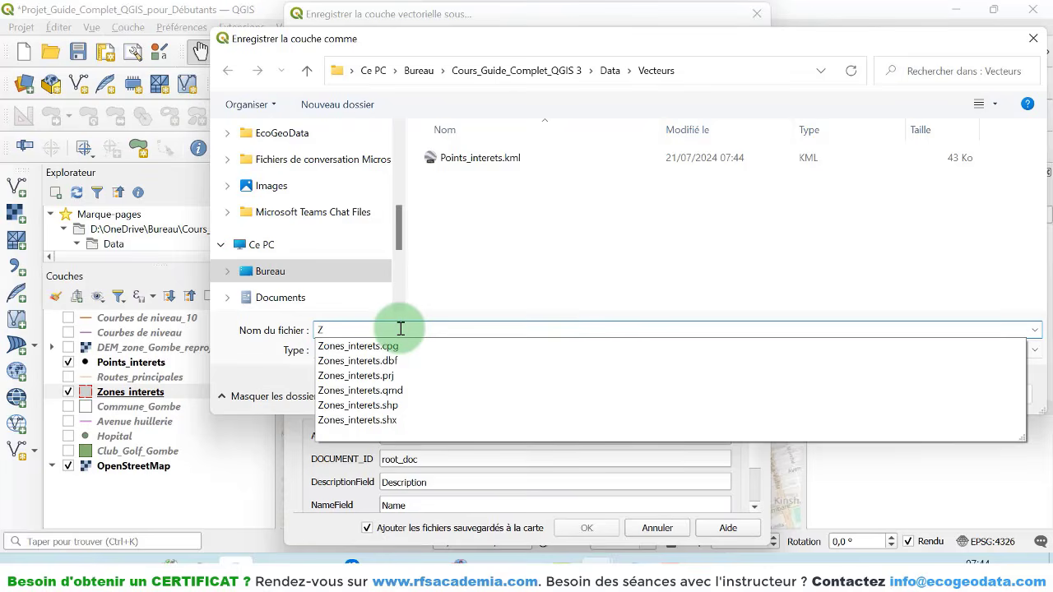
pyautogui.click(382, 361)
pyautogui.press('Return')
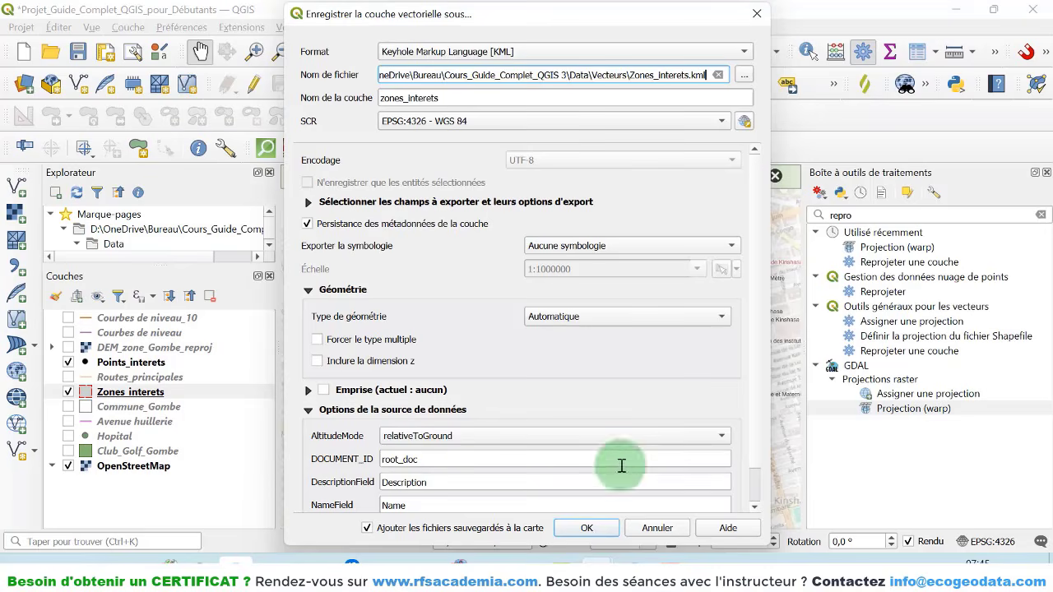
pyautogui.click(585, 526)
pyautogui.click(671, 404)
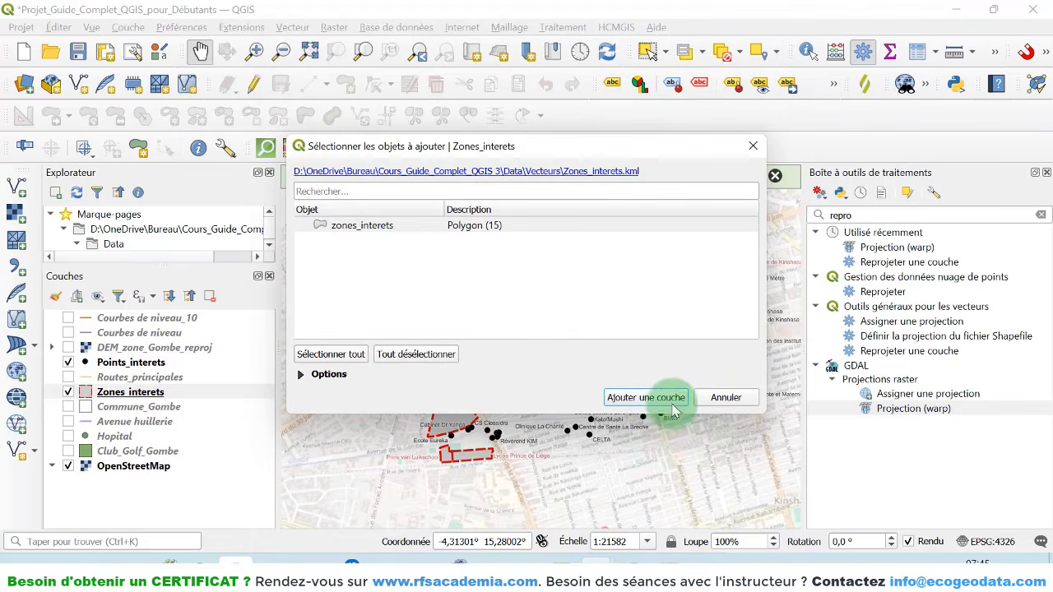
pyautogui.click(714, 401)
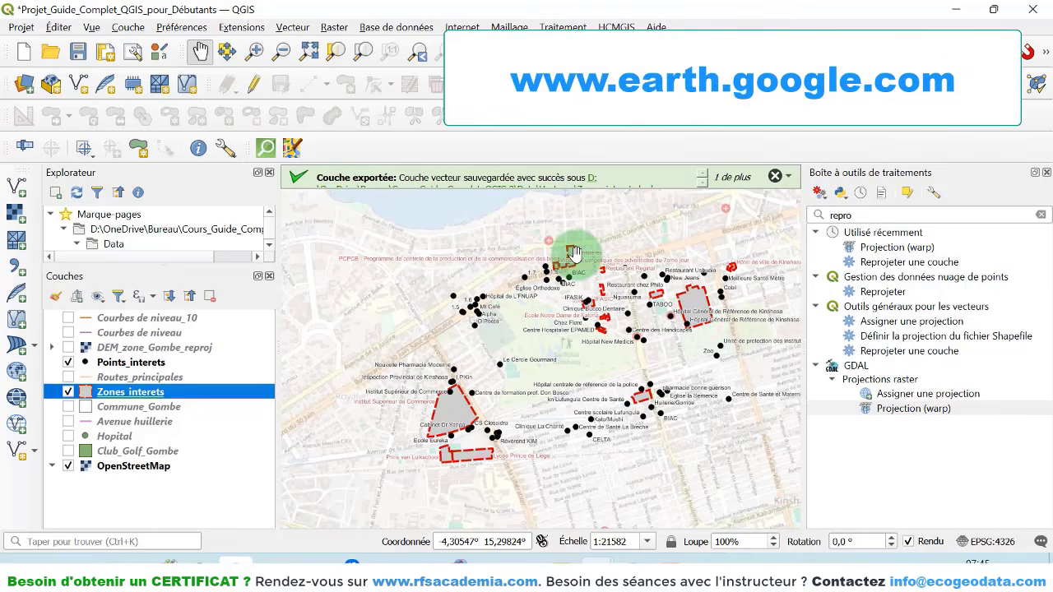
# - Launch Google Earth Pro from the Windows search and dismiss the startup tips
pyautogui.click(90, 549)
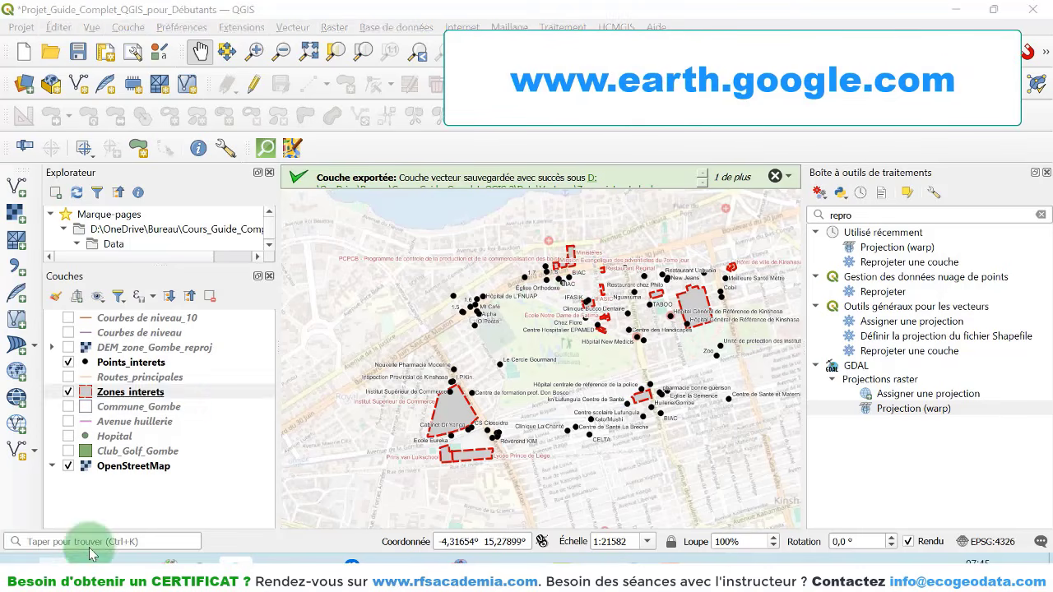
pyautogui.write('go')
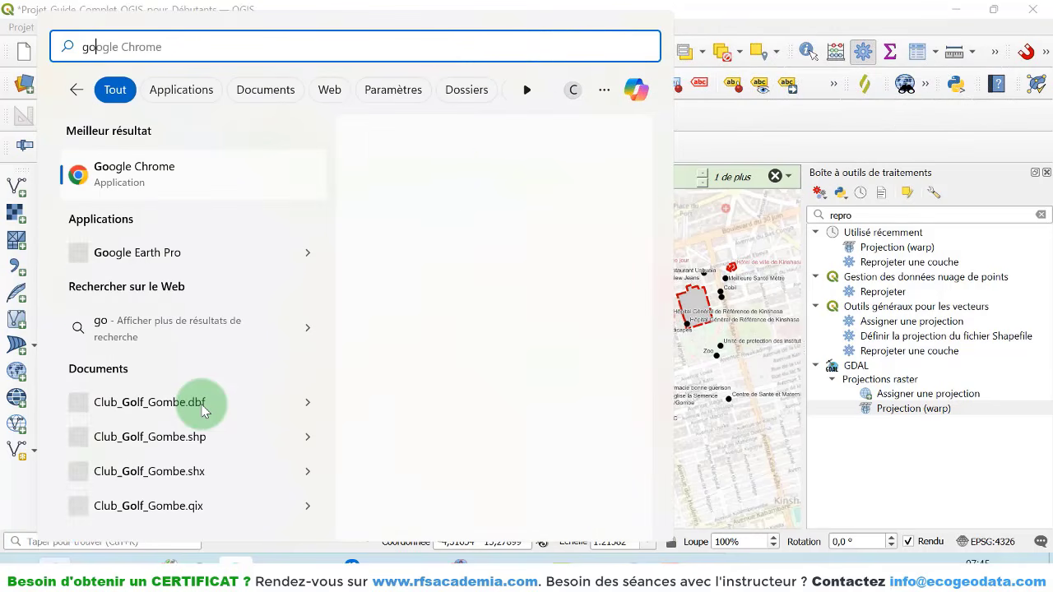
pyautogui.click(177, 257)
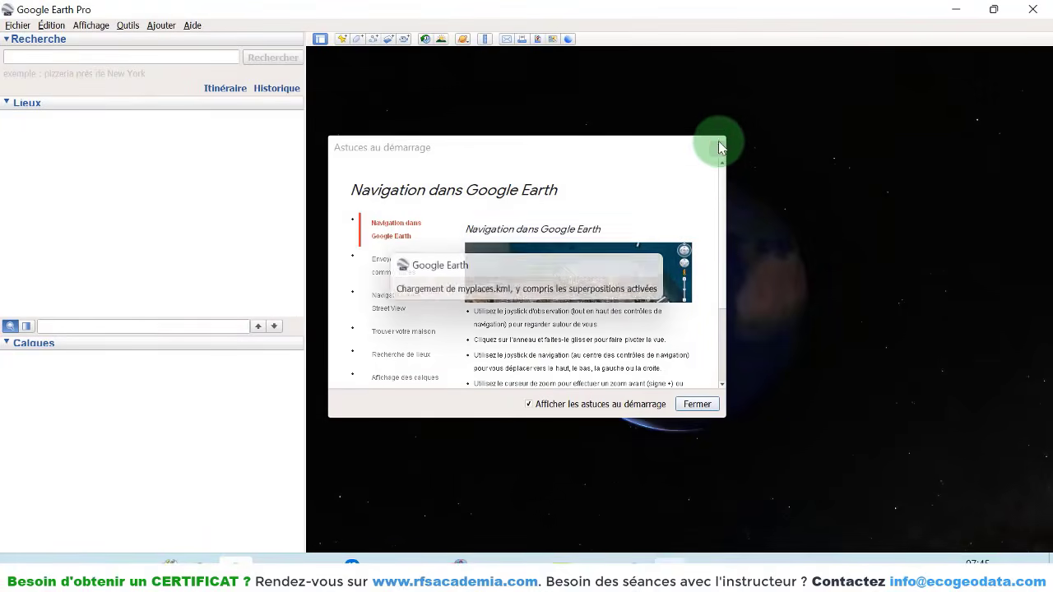
pyautogui.click(717, 146)
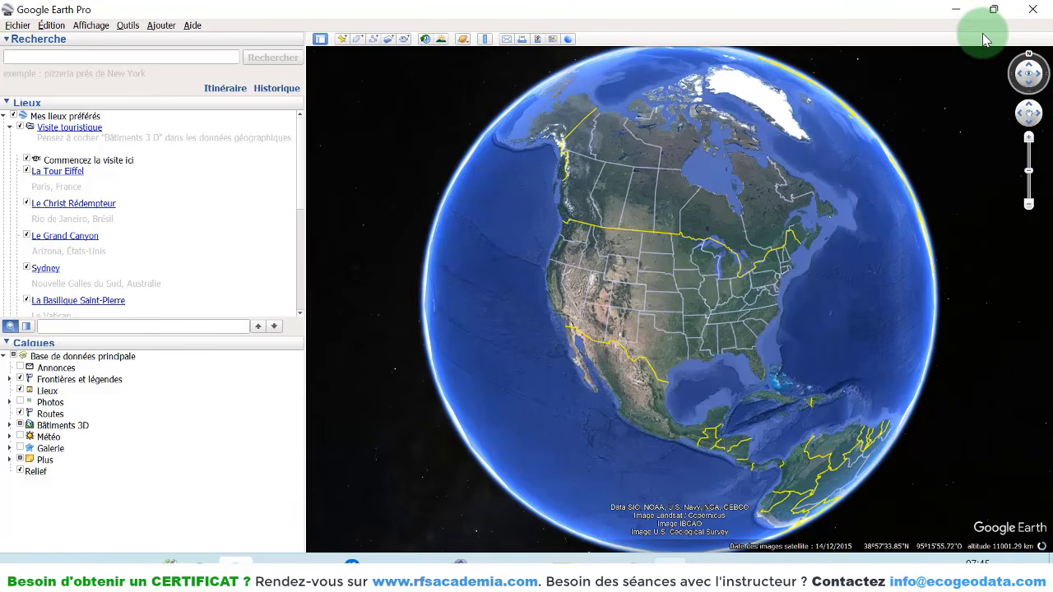
pyautogui.moveTo(662, 370); pyautogui.dragTo(616, 197)
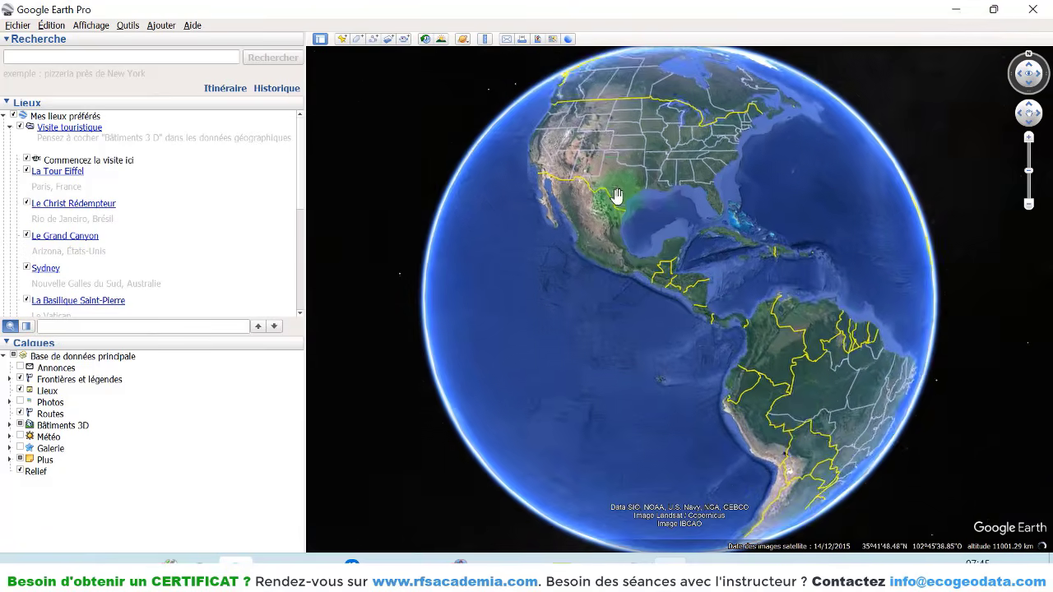
pyautogui.moveTo(847, 370); pyautogui.dragTo(660, 387)
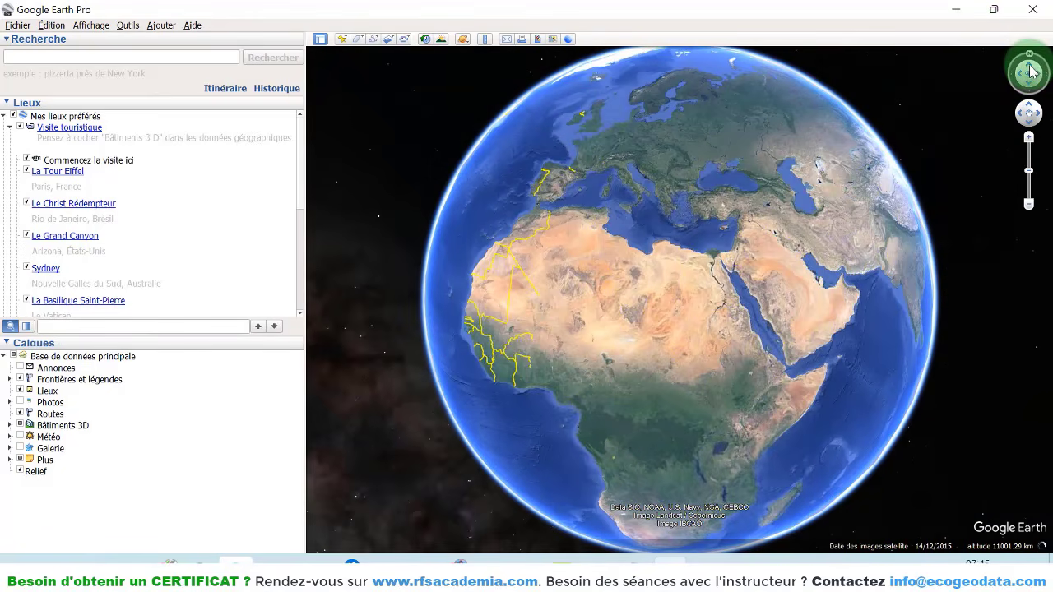
pyautogui.click(1028, 137)
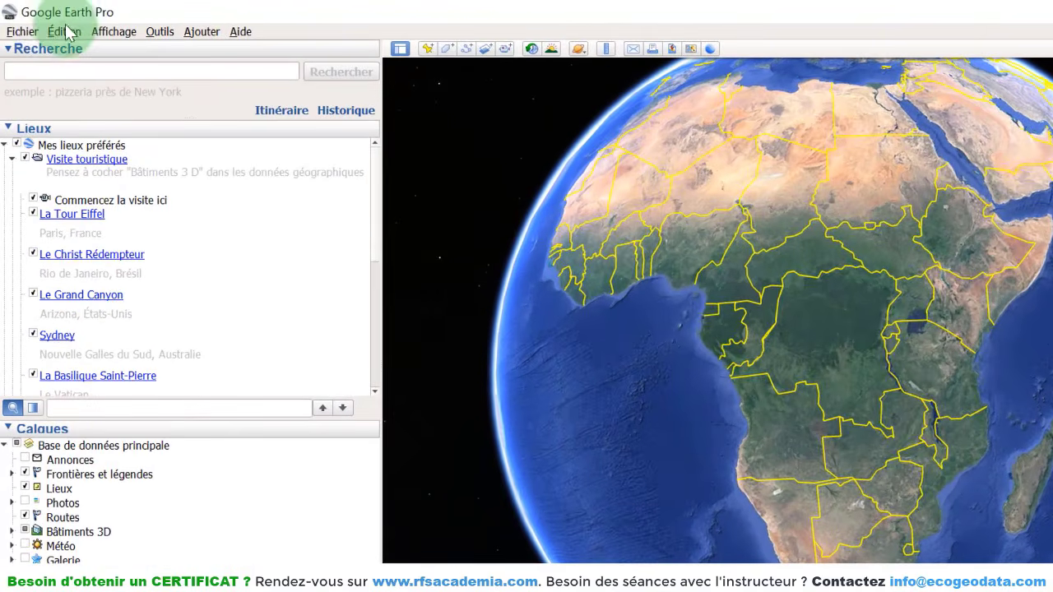
# - Start a data import, browse to the Data > Vecteurs folder of the QGIS course and enlarge the file dialog
pyautogui.click(22, 33)
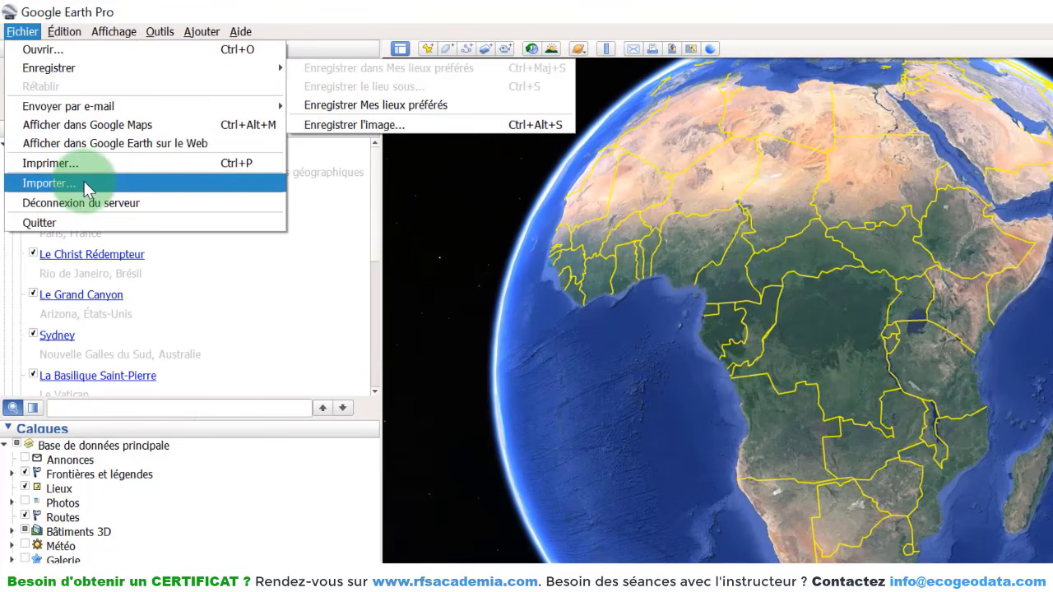
pyautogui.click(60, 184)
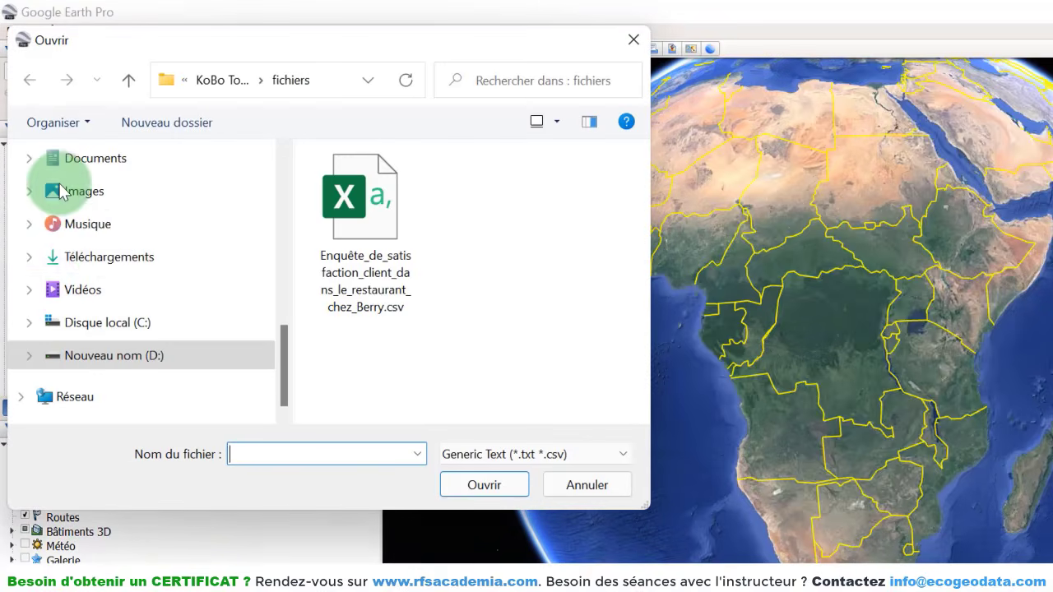
pyautogui.scroll(1, 99, 206)
pyautogui.click(94, 155)
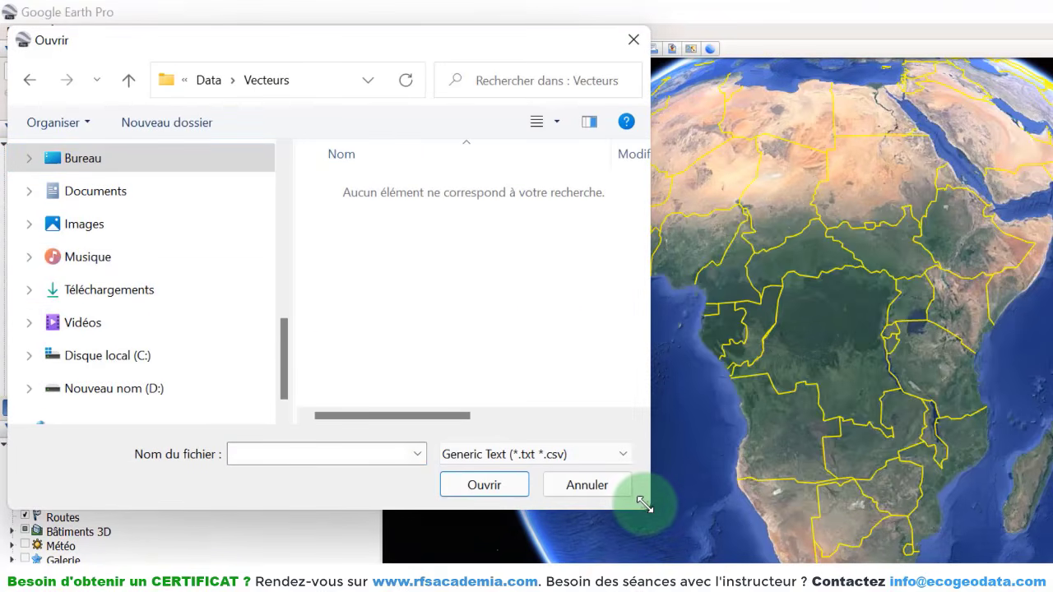
pyautogui.moveTo(643, 504); pyautogui.dragTo(855, 588)
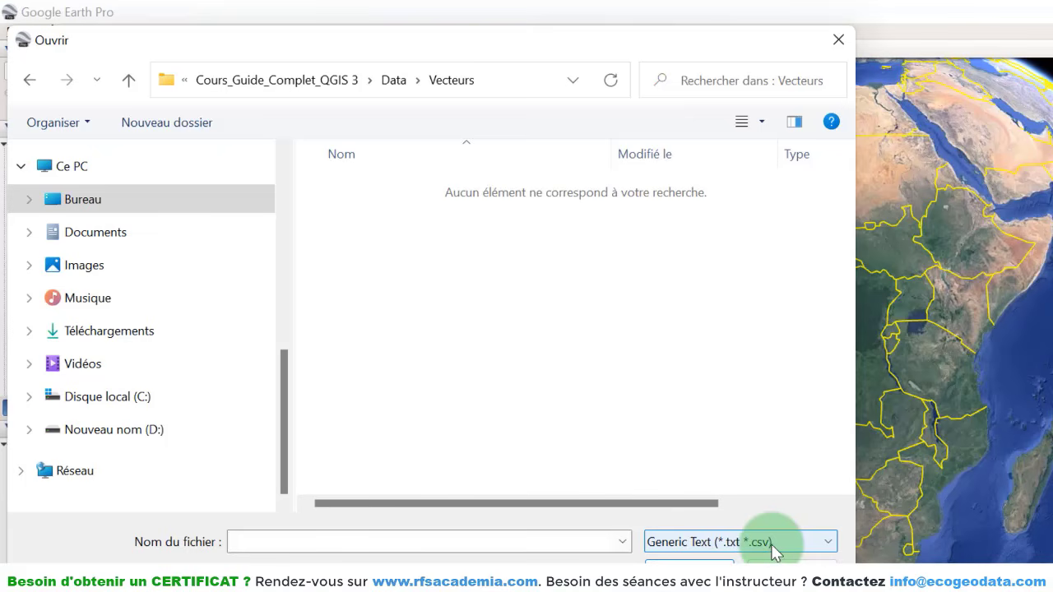
# - Set the import file filter to Tous les fichiers (*.*)
pyautogui.click(828, 542)
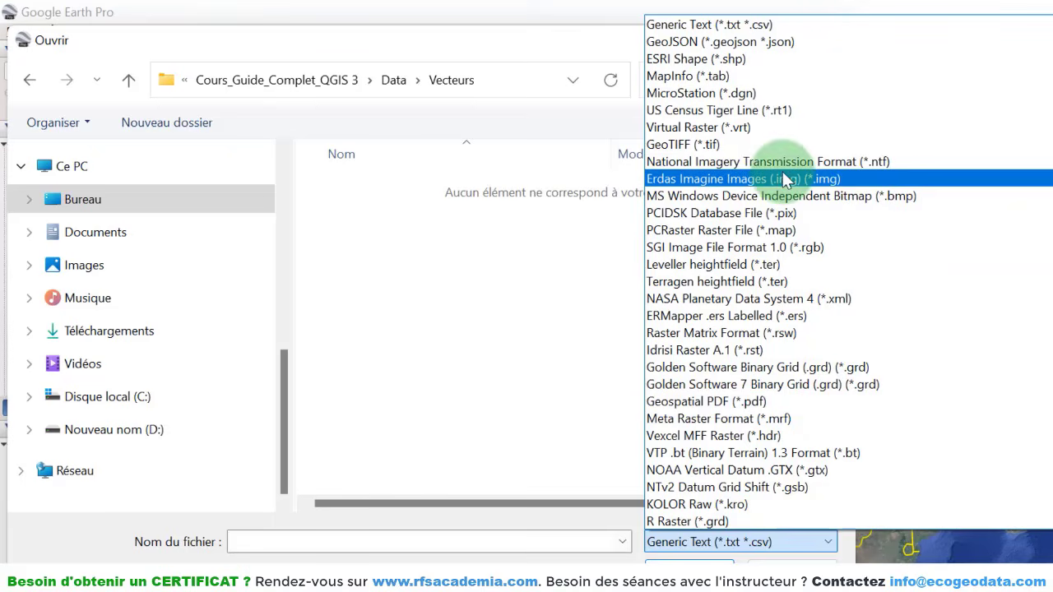
pyautogui.scroll(-2, 804, 362)
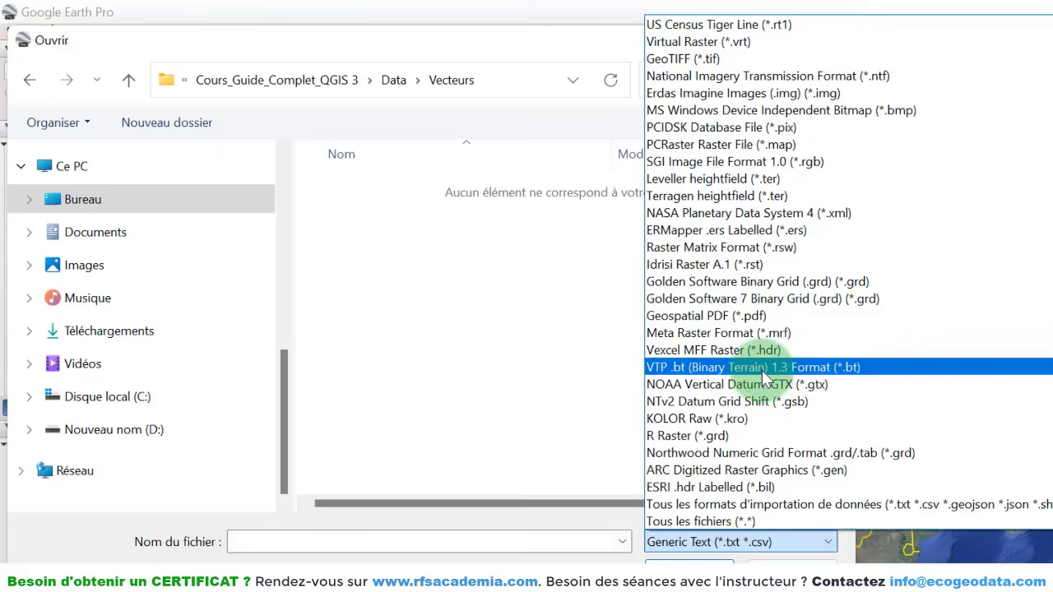
pyautogui.scroll(1, 776, 382)
pyautogui.scroll(2, 777, 381)
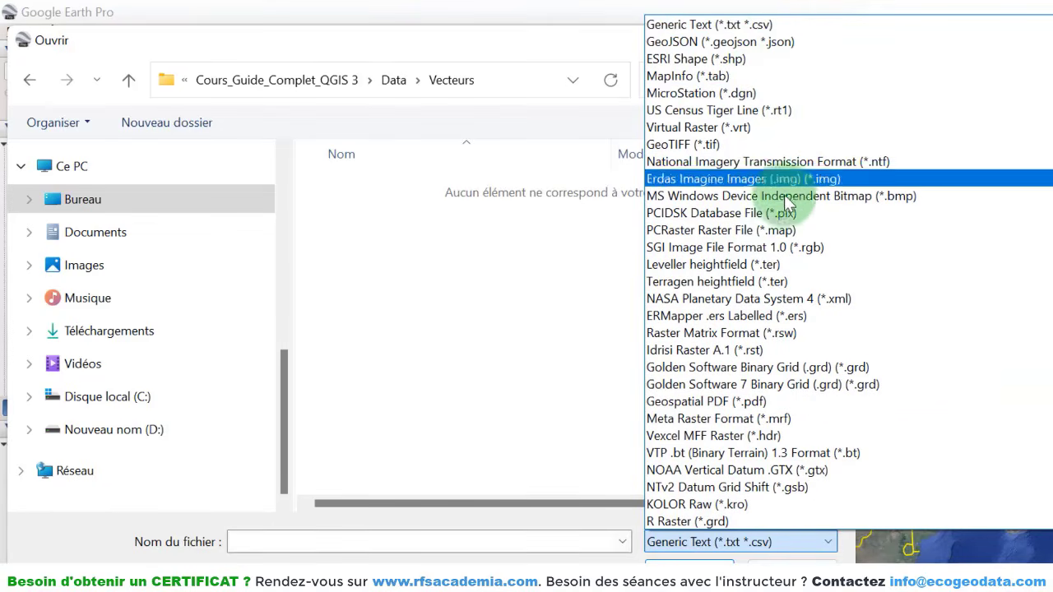
pyautogui.scroll(-2, 802, 345)
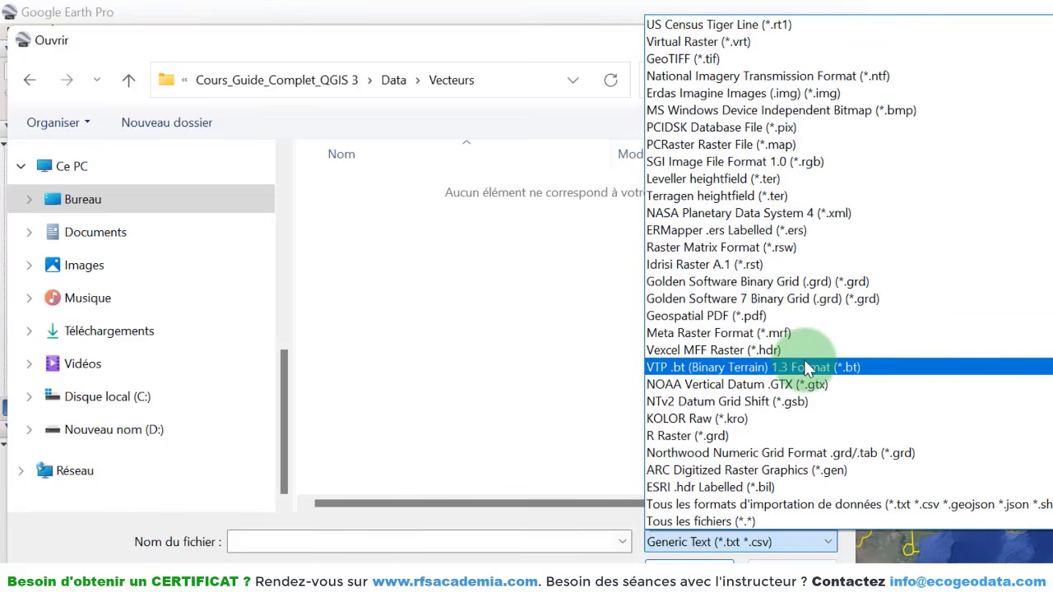
pyautogui.click(724, 521)
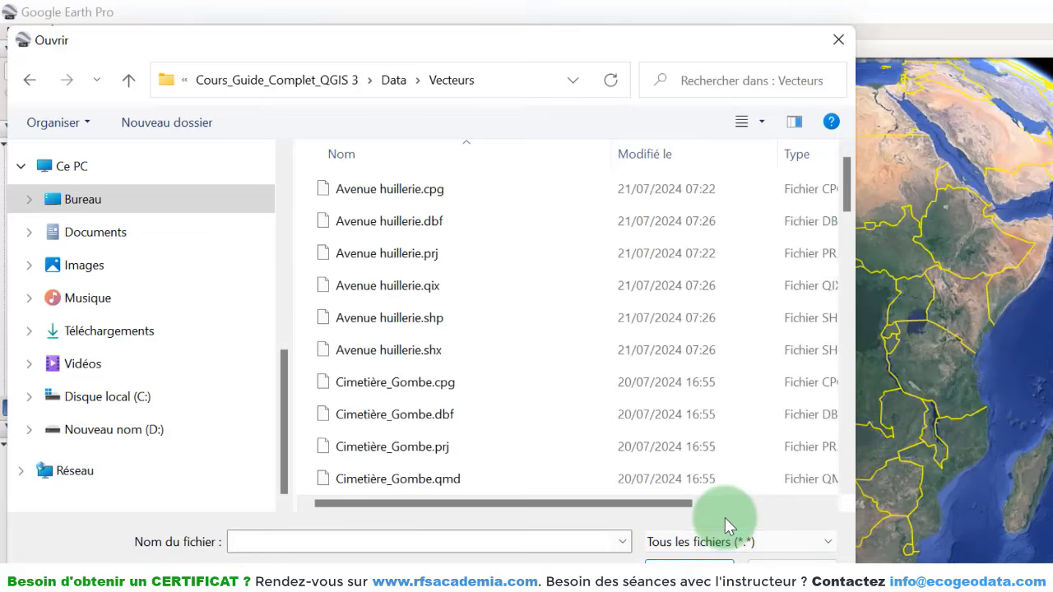
# - Import Points_interets.kml from the Vecteurs folder
pyautogui.scroll(-8, 527, 355)
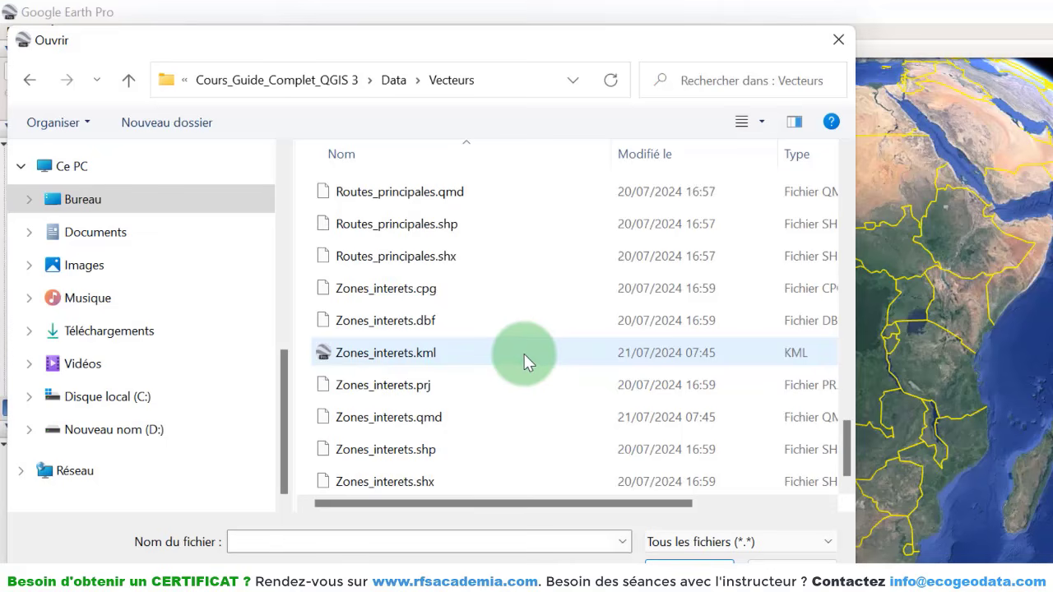
pyautogui.scroll(3, 524, 354)
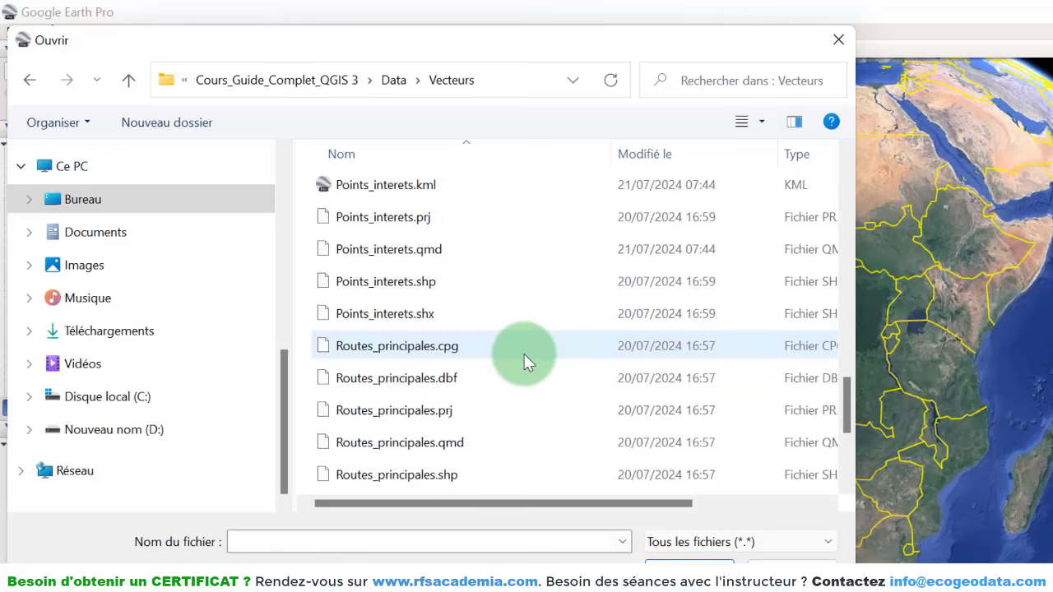
pyautogui.click(417, 187)
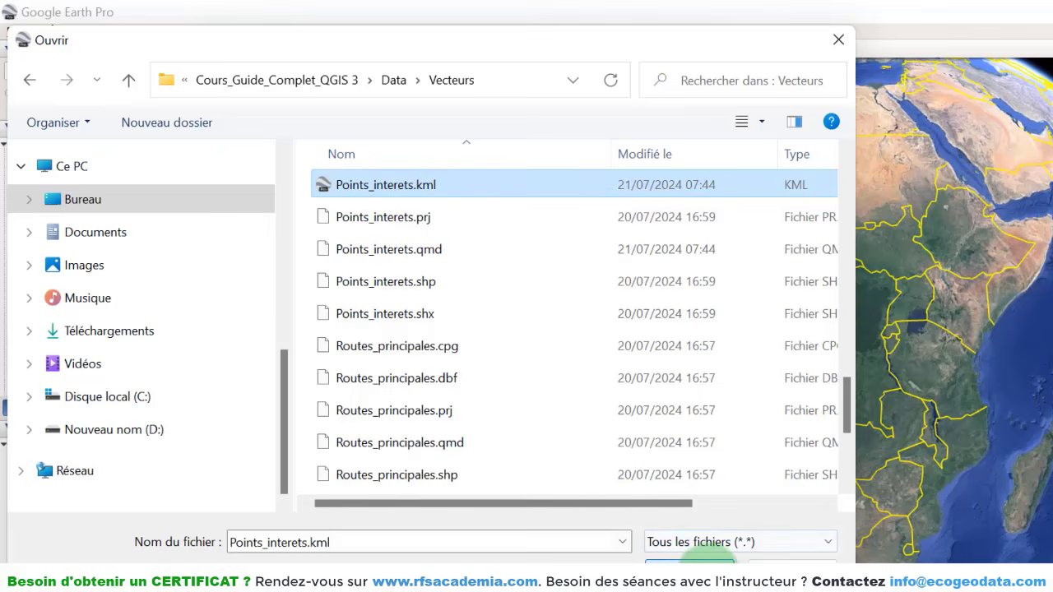
pyautogui.click(699, 568)
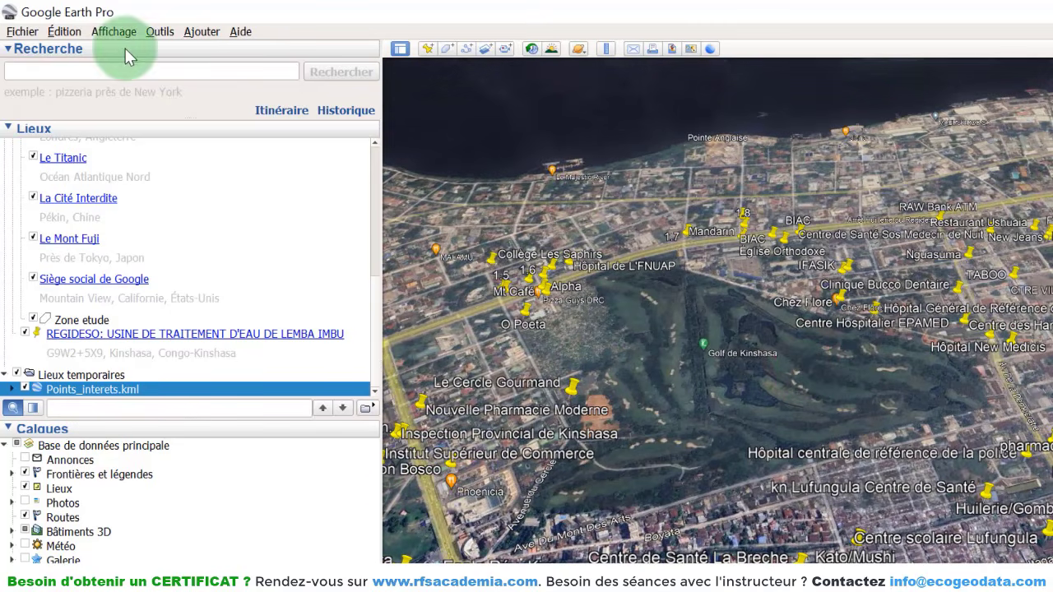
# - Import Zones_interets.kml from the Vecteurs folder
pyautogui.click(21, 33)
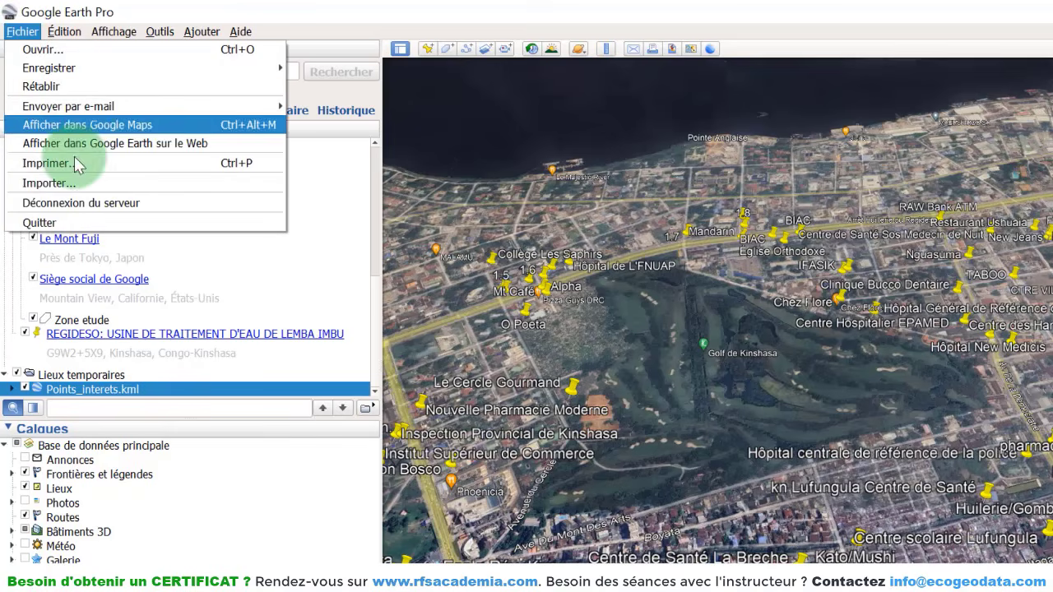
pyautogui.click(66, 184)
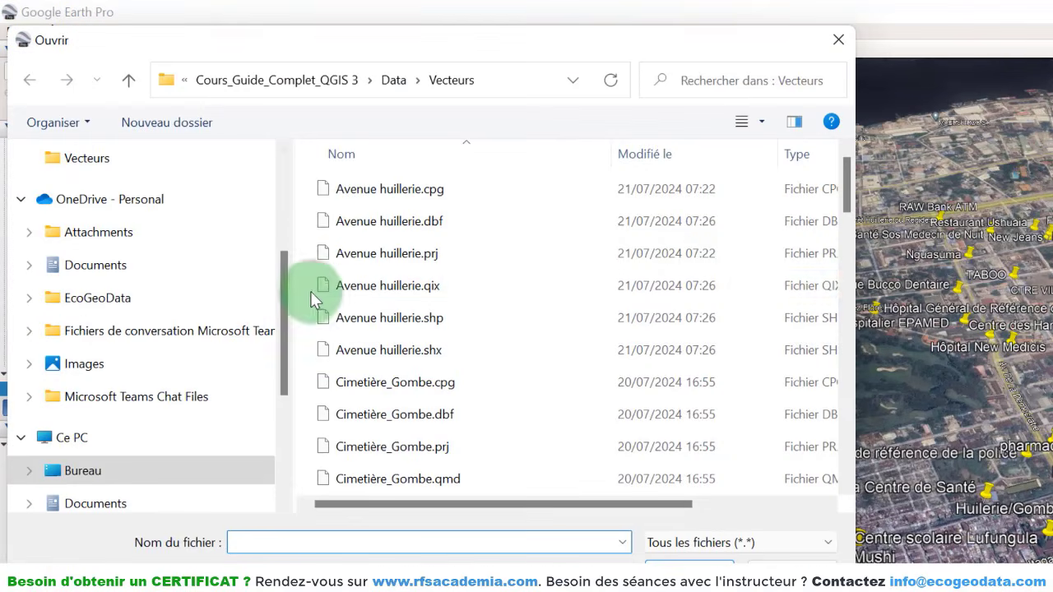
pyautogui.scroll(-12, 425, 309)
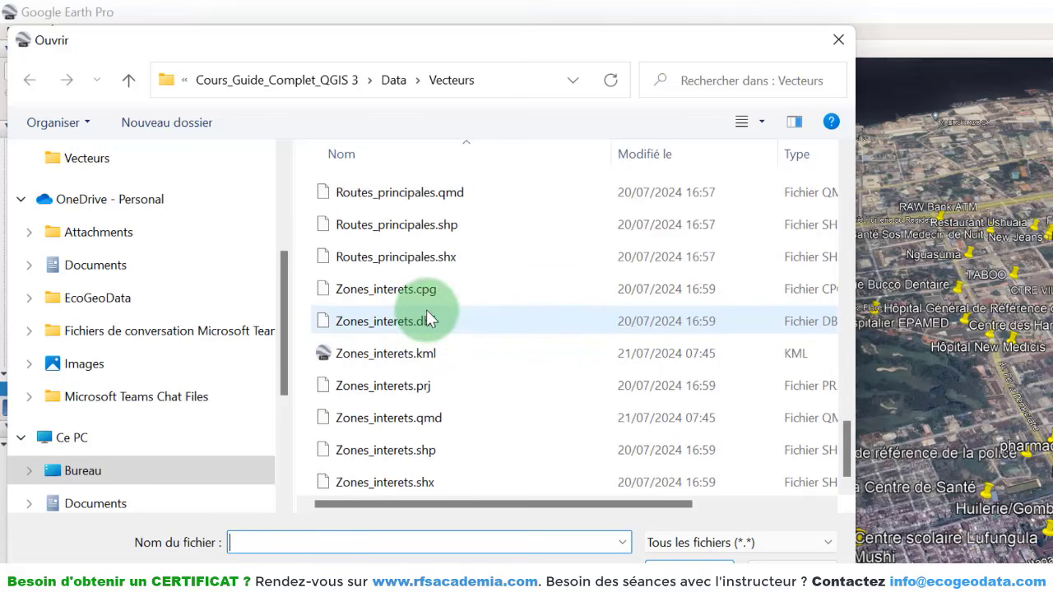
pyautogui.click(410, 362)
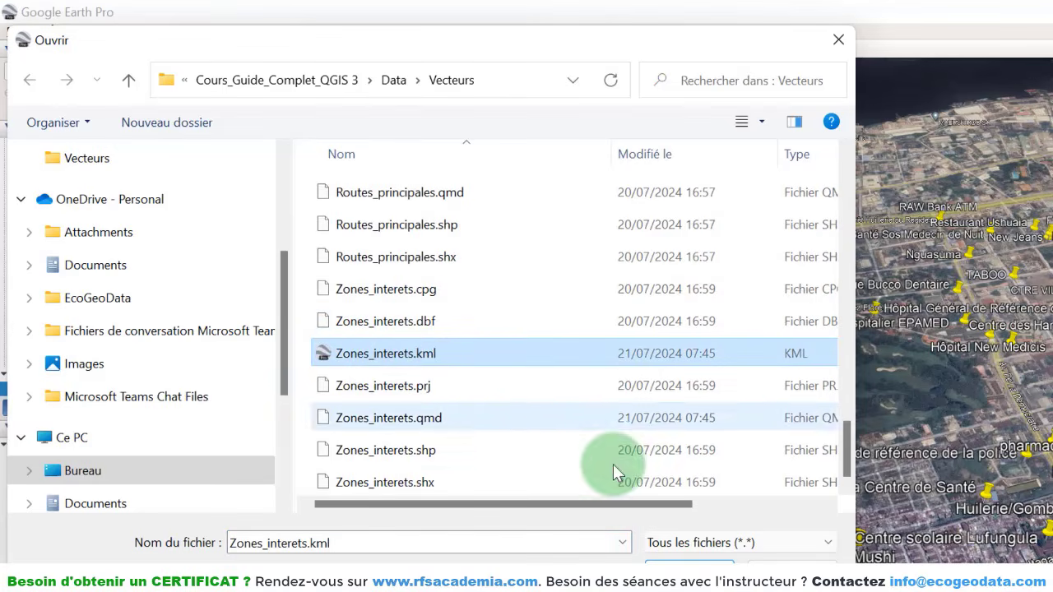
pyautogui.click(689, 568)
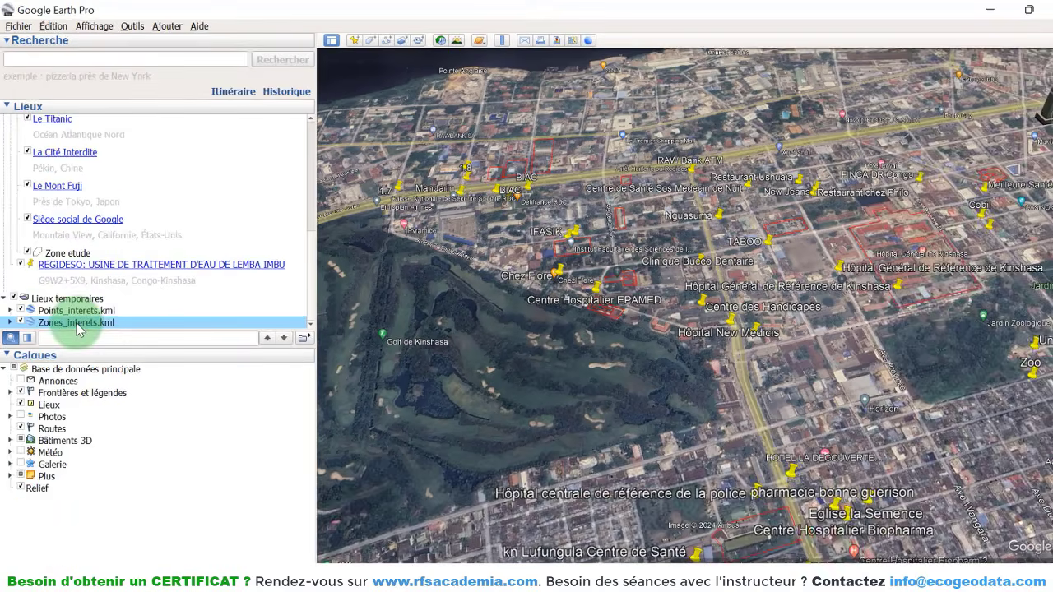
# - Open the properties of Zones_interets.kml and share one common style across its subfolders
pyautogui.rightClick(76, 324)
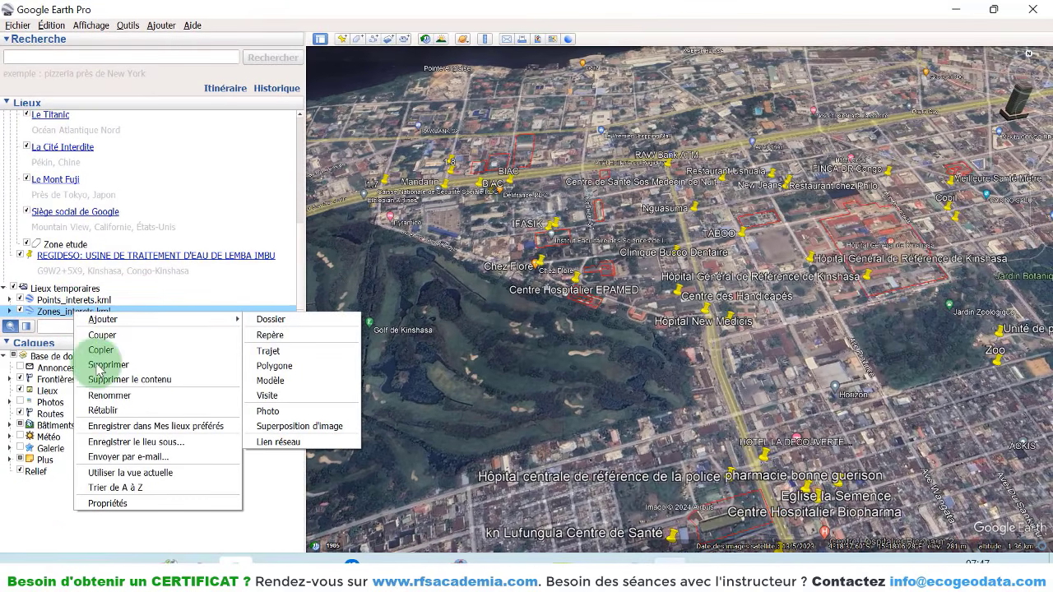
pyautogui.click(130, 502)
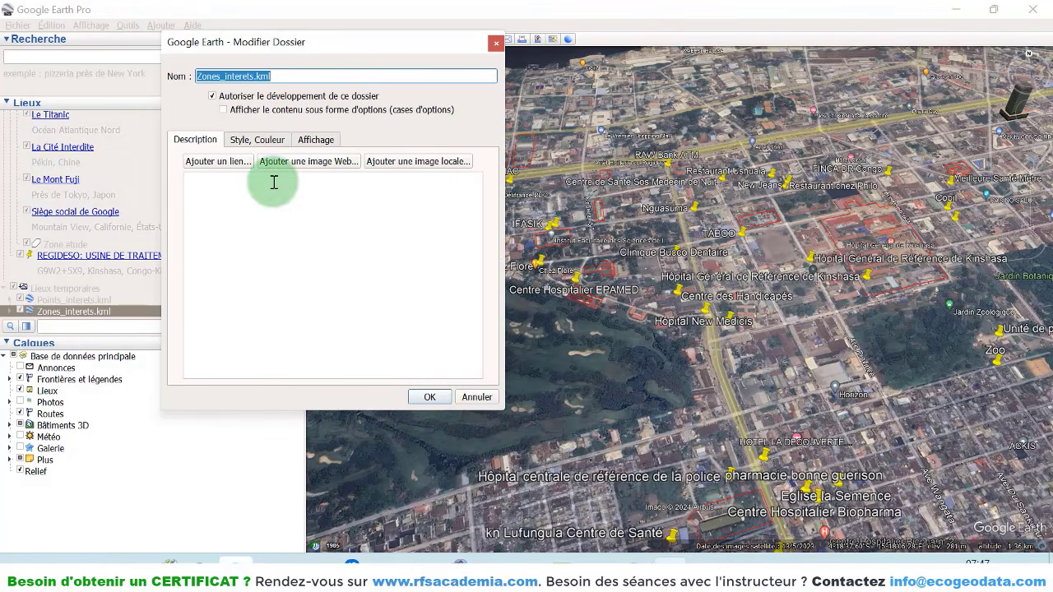
pyautogui.click(272, 142)
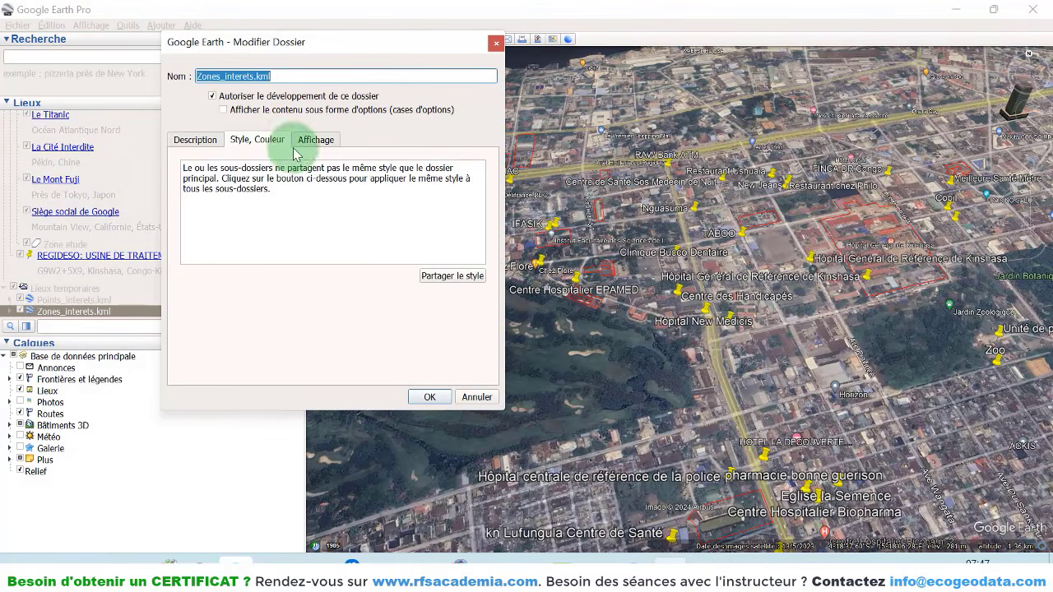
pyautogui.click(453, 276)
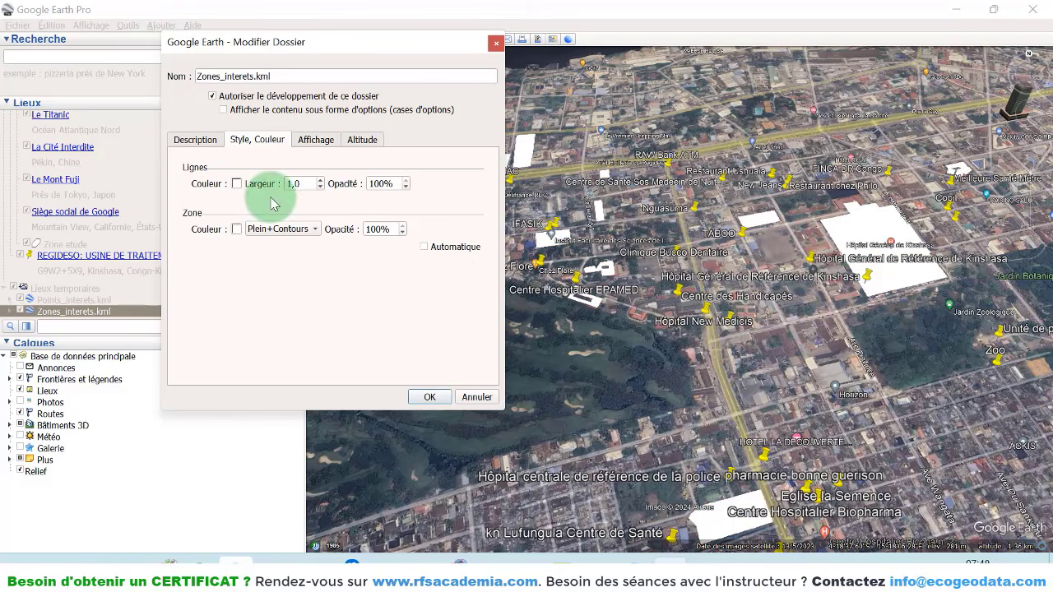
# - Set the zones' outlines to a width of 4 and a red line colour
pyautogui.moveTo(305, 185); pyautogui.dragTo(275, 189)
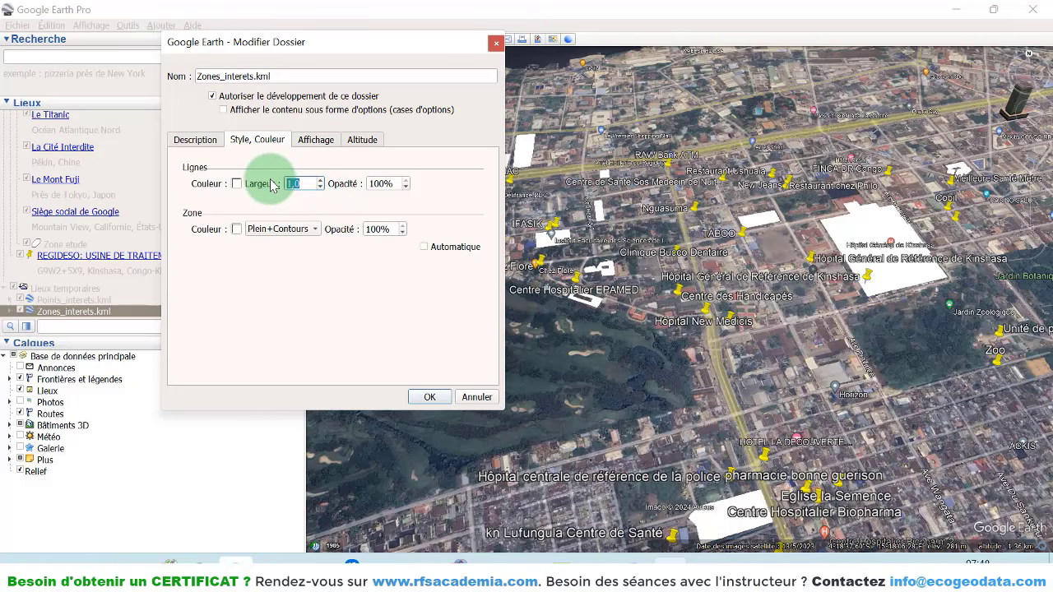
pyautogui.write('4')
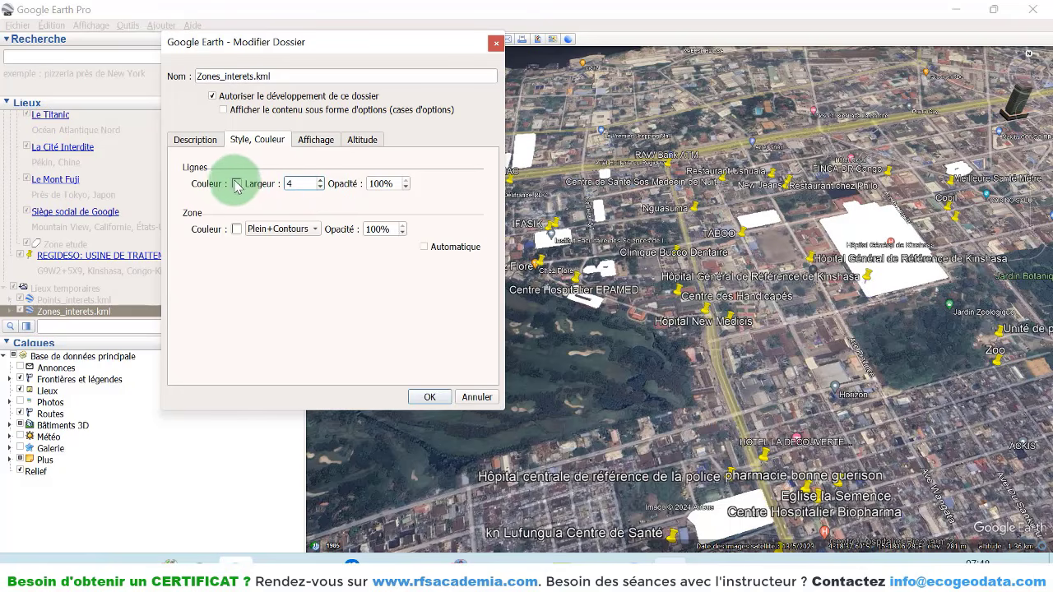
pyautogui.click(237, 183)
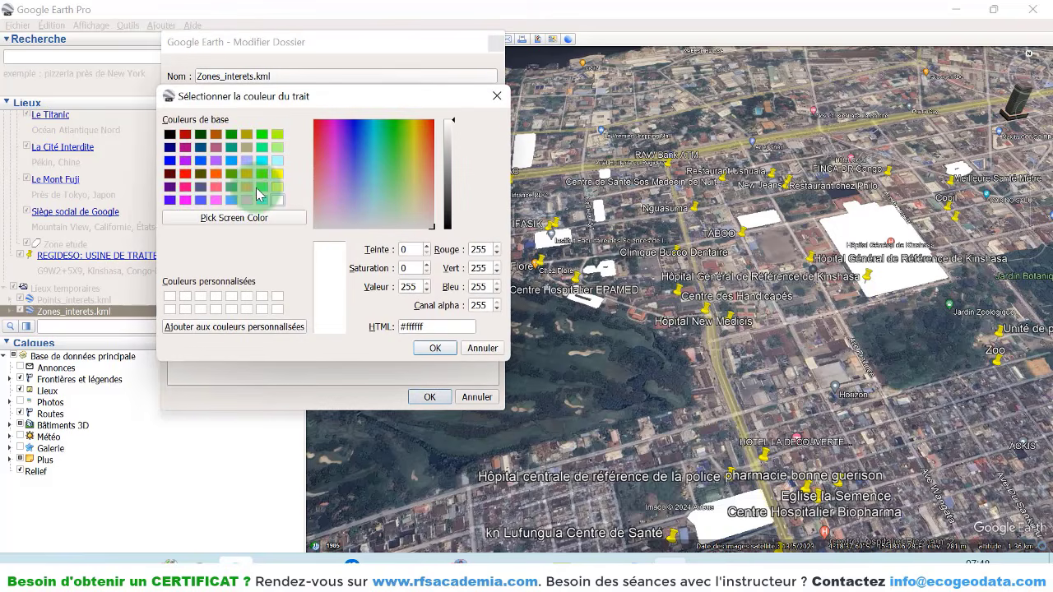
pyautogui.click(188, 183)
pyautogui.click(435, 348)
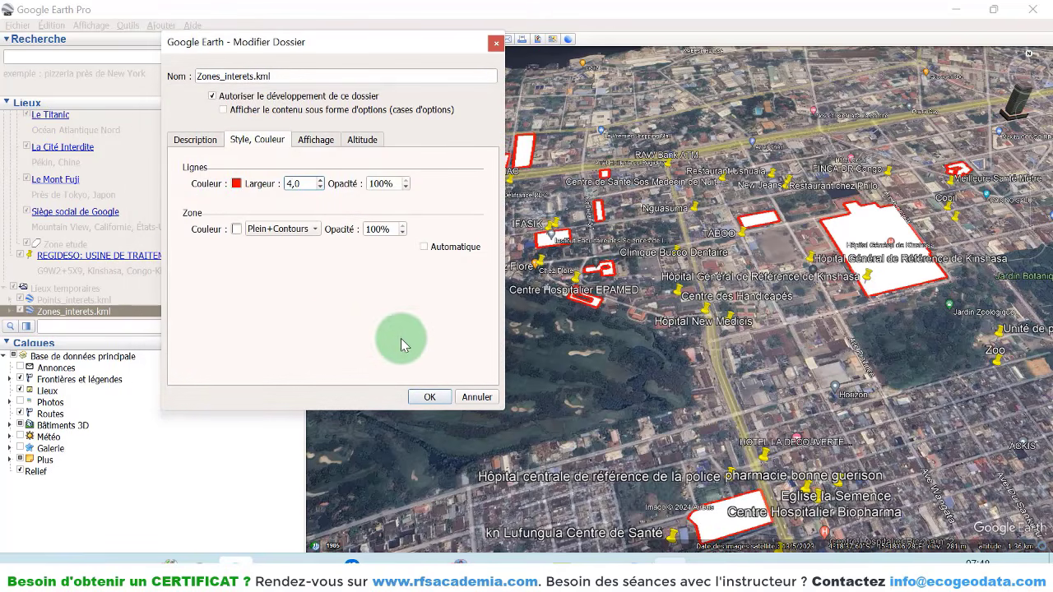
# - Fill the zones with purple #aa00ff and apply the new style to Zones_interets.kml
pyautogui.click(241, 232)
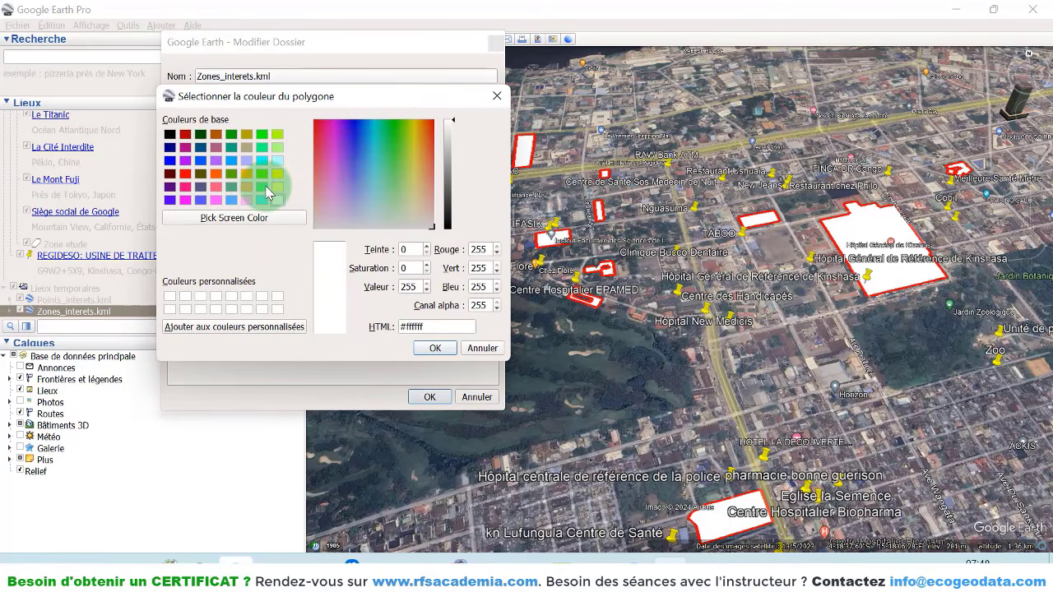
pyautogui.click(276, 188)
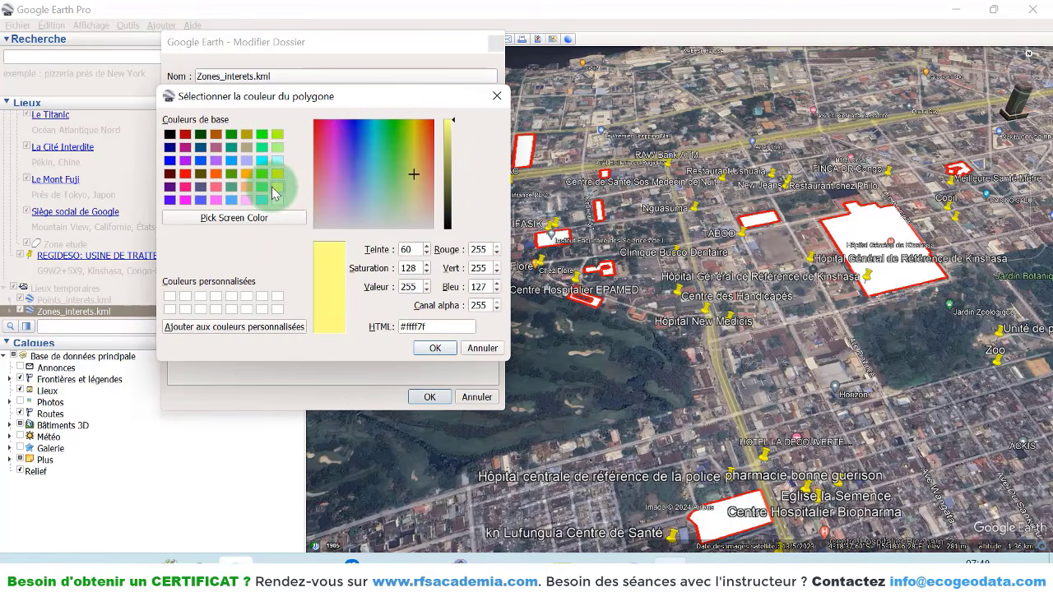
pyautogui.click(185, 160)
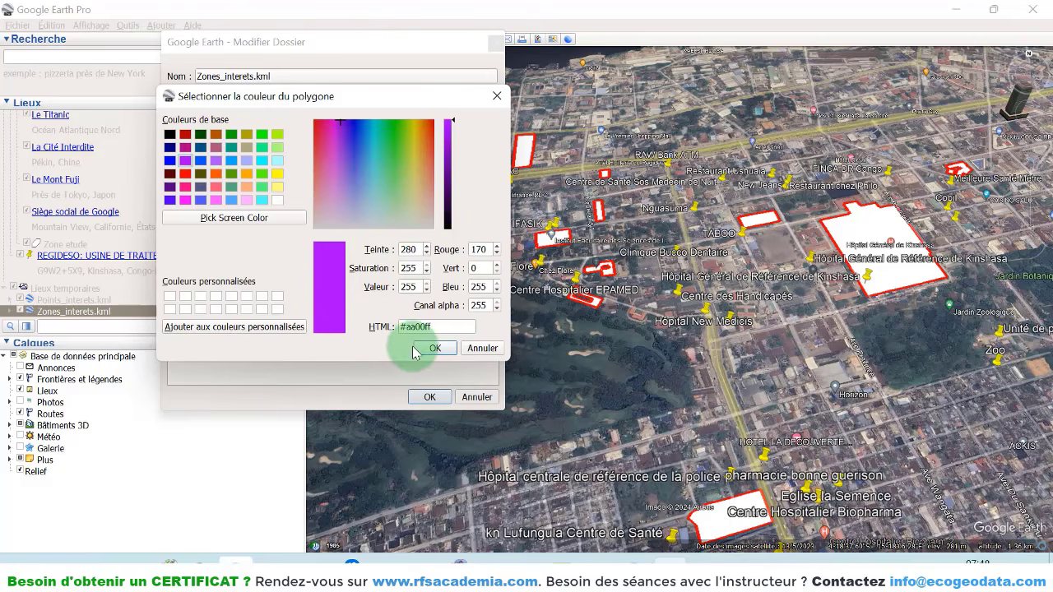
pyautogui.click(420, 349)
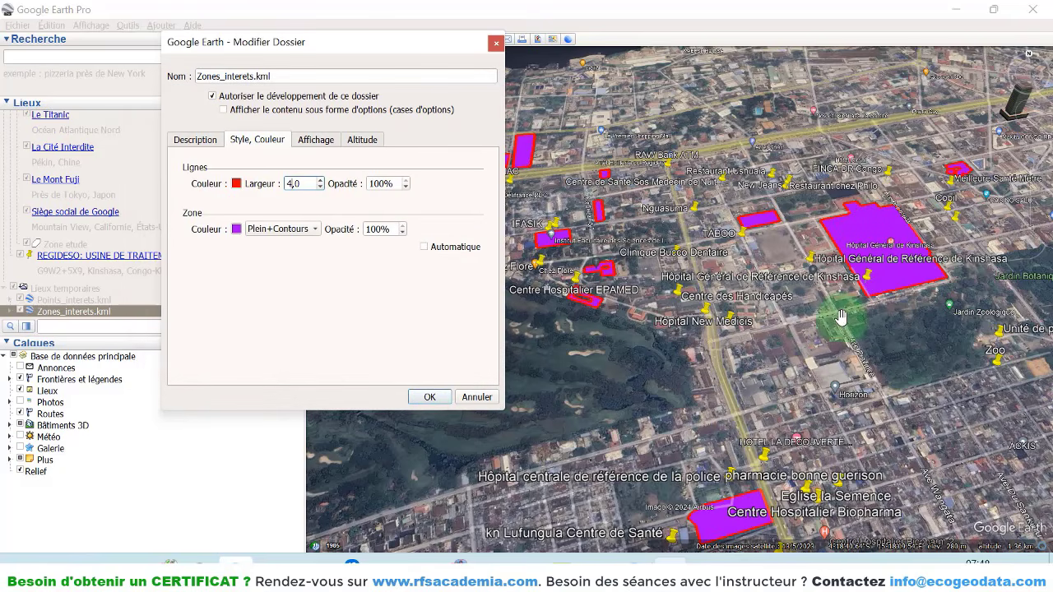
pyautogui.click(429, 397)
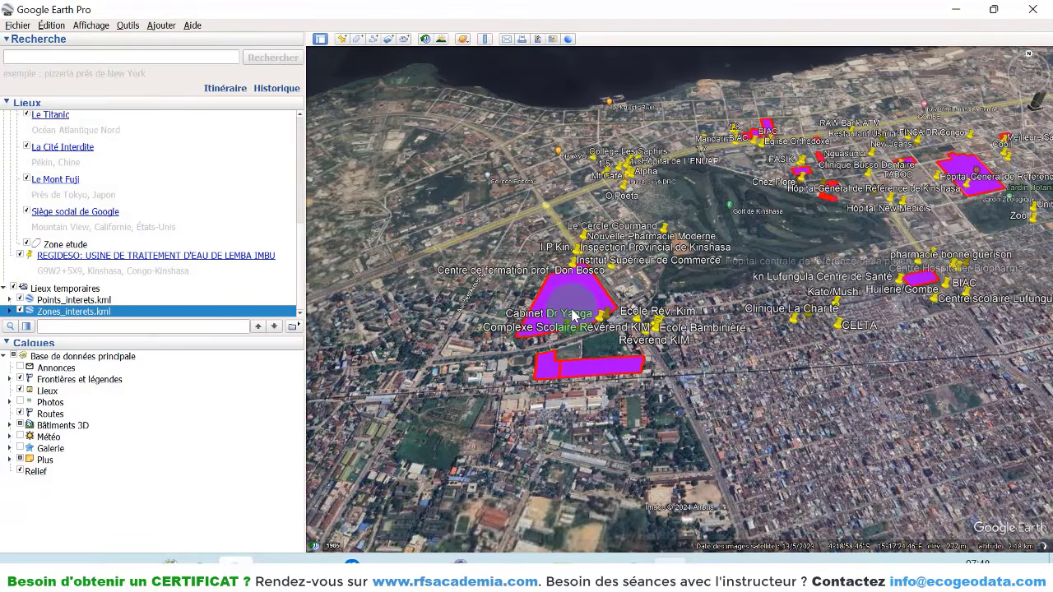
pyautogui.scroll(-3, 573, 315)
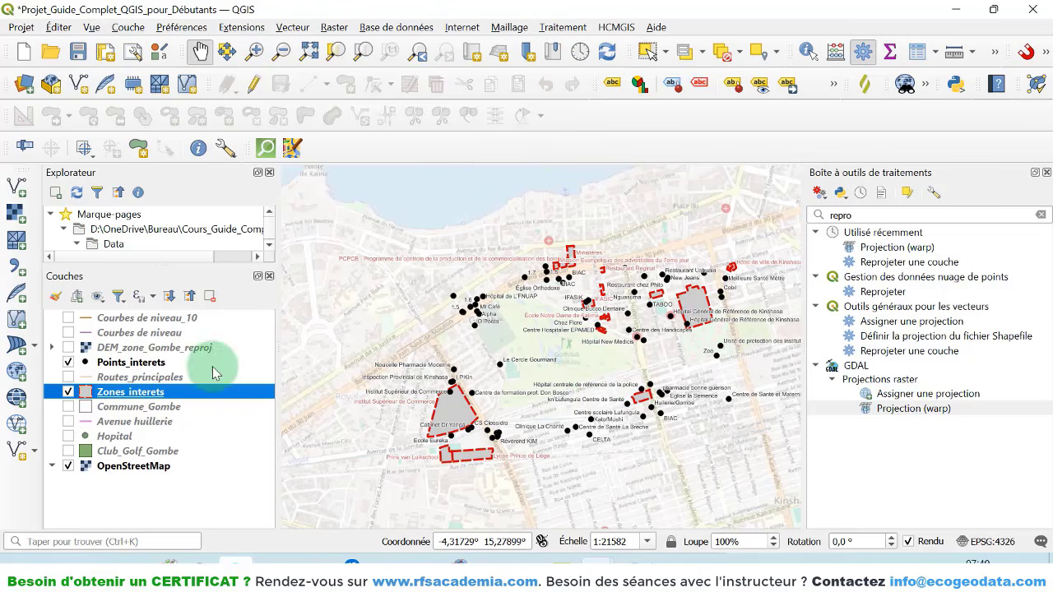
# - Show the Commune_Gombe layer and remove the DEM_zone_Gombe_reproj layer from the project
pyautogui.click(68, 406)
pyautogui.scroll(-1, 510, 419)
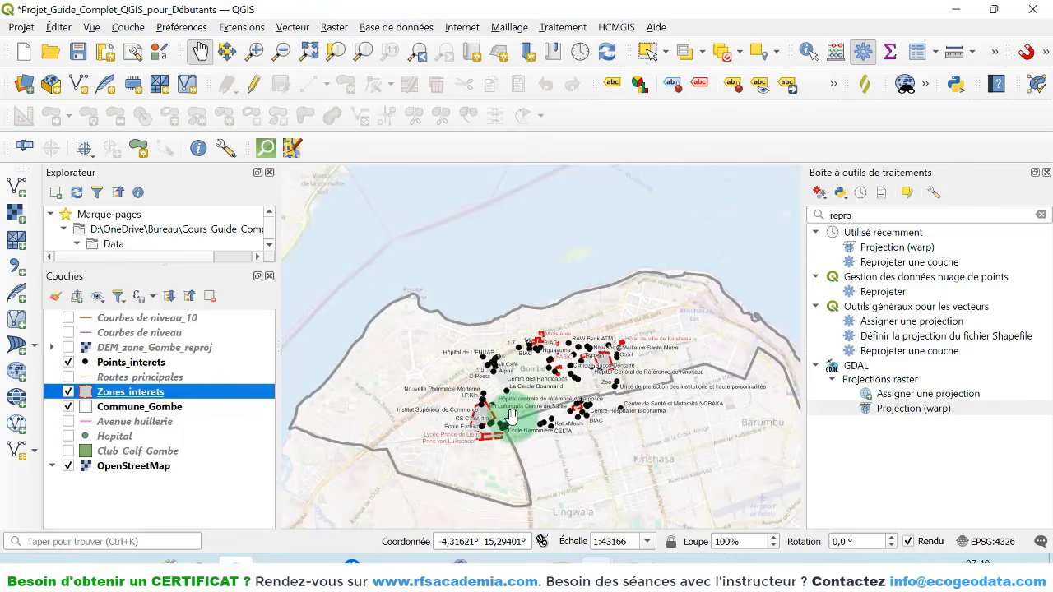
pyautogui.click(68, 347)
pyautogui.click(68, 347)
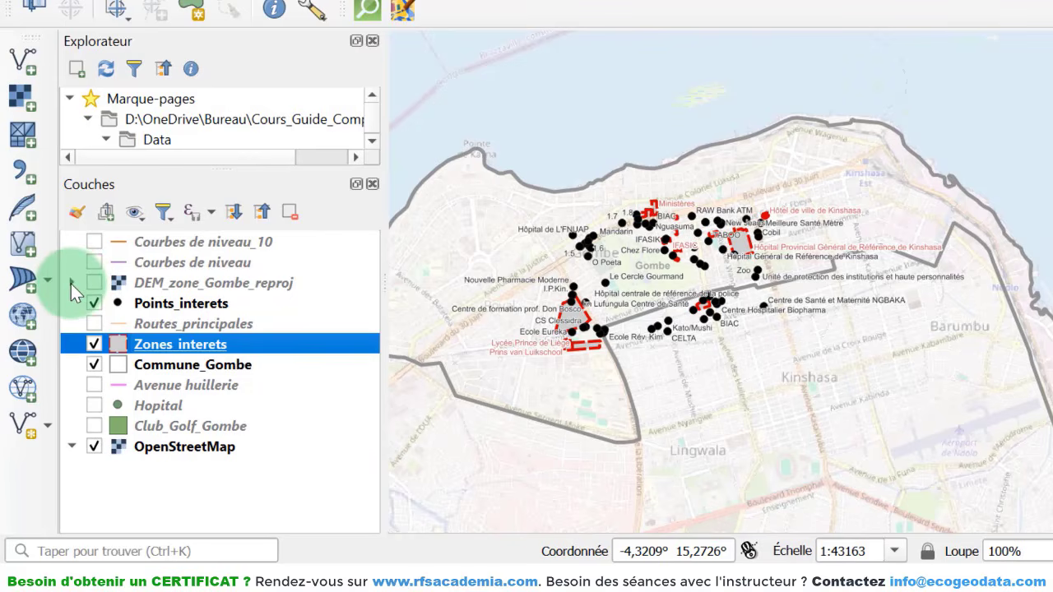
pyautogui.click(198, 284)
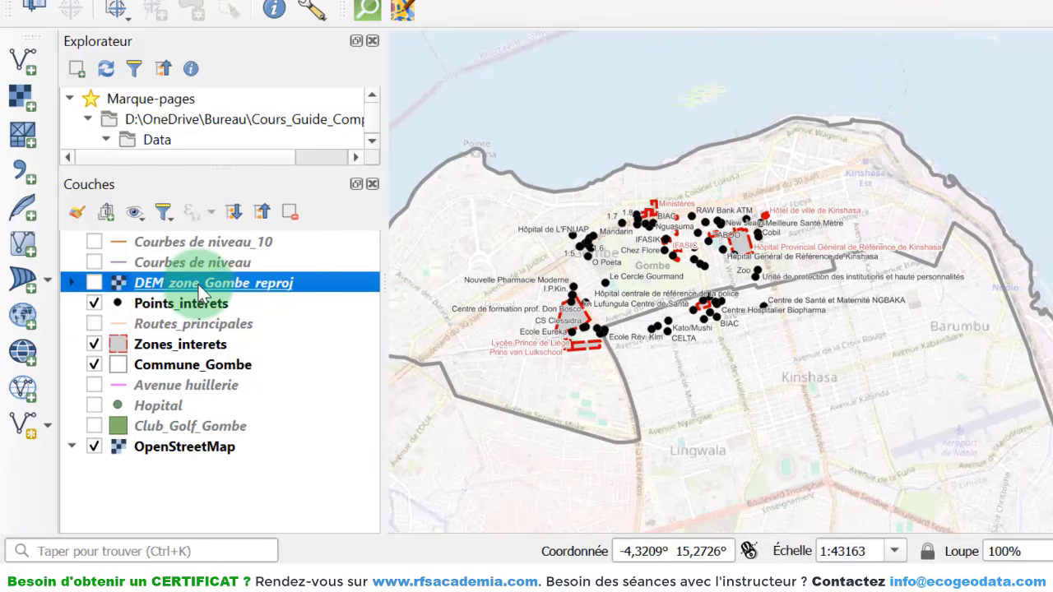
pyautogui.click(289, 215)
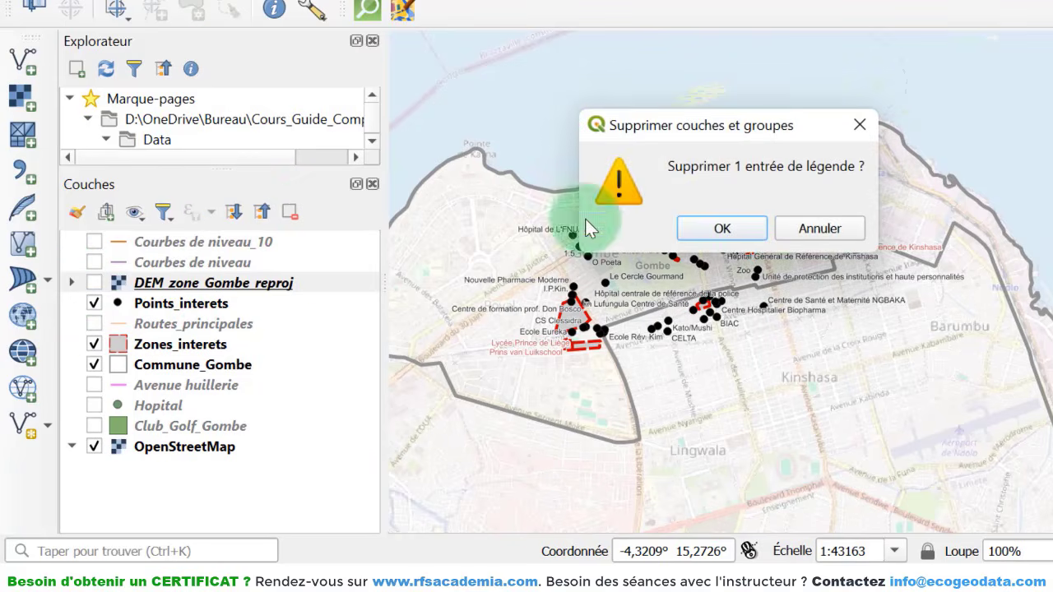
pyautogui.click(699, 228)
# - Remove the contour layers Courbes de niveau_10 and Courbes de niveau from the project
pyautogui.click(93, 240)
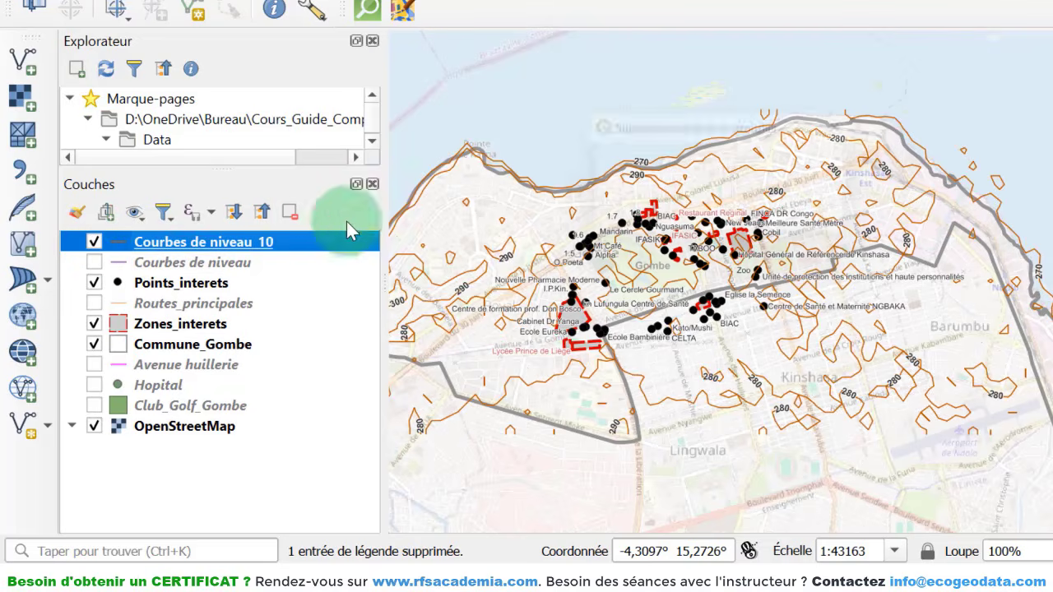
pyautogui.click(289, 212)
pyautogui.click(717, 227)
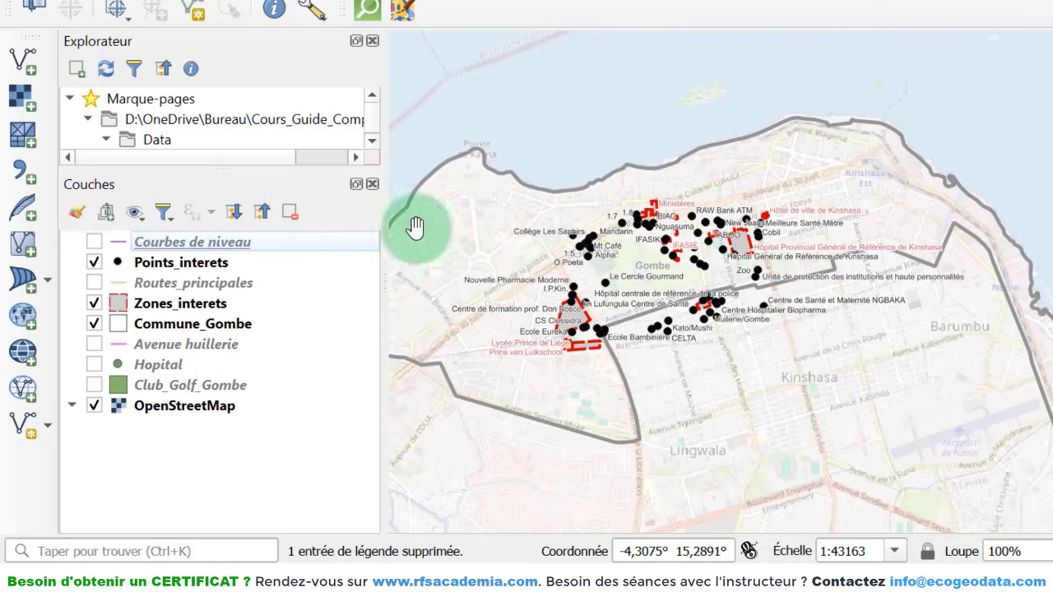
pyautogui.click(305, 211)
pyautogui.click(719, 225)
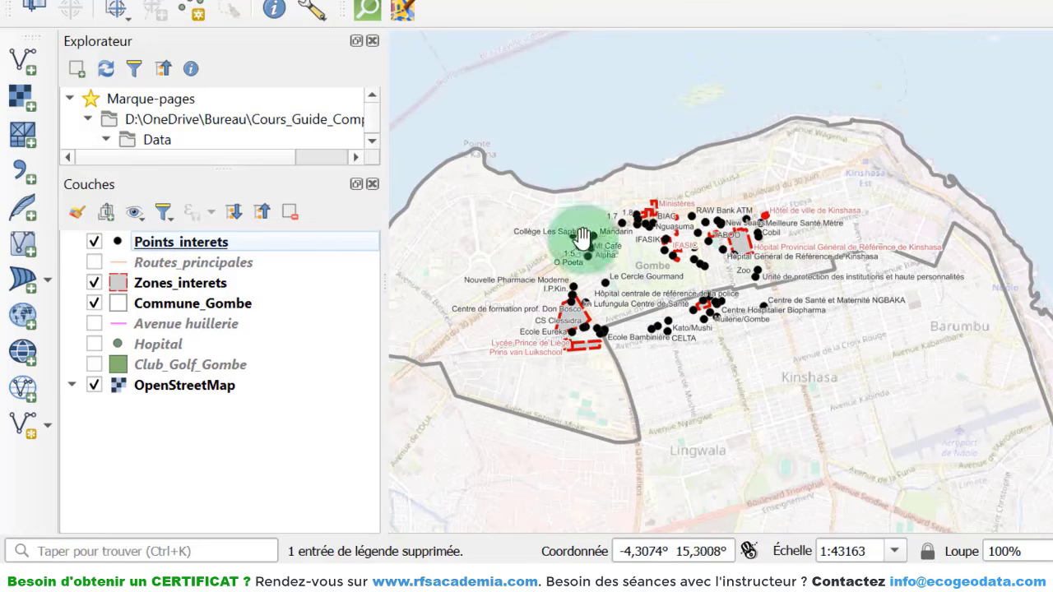
# - Show the Routes_principales layer and remove the Avenue huillerie, Hopital and Club_Golf_Gombe layers together
pyautogui.click(91, 262)
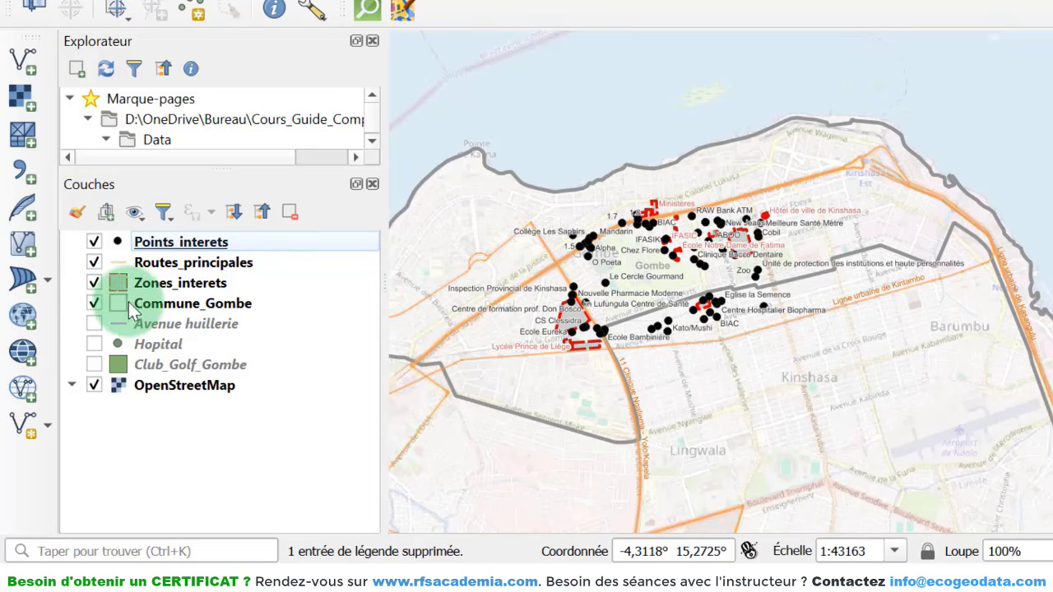
pyautogui.click(189, 329)
pyautogui.keyDown('shift'); pyautogui.click(171, 364); pyautogui.keyUp('shift')
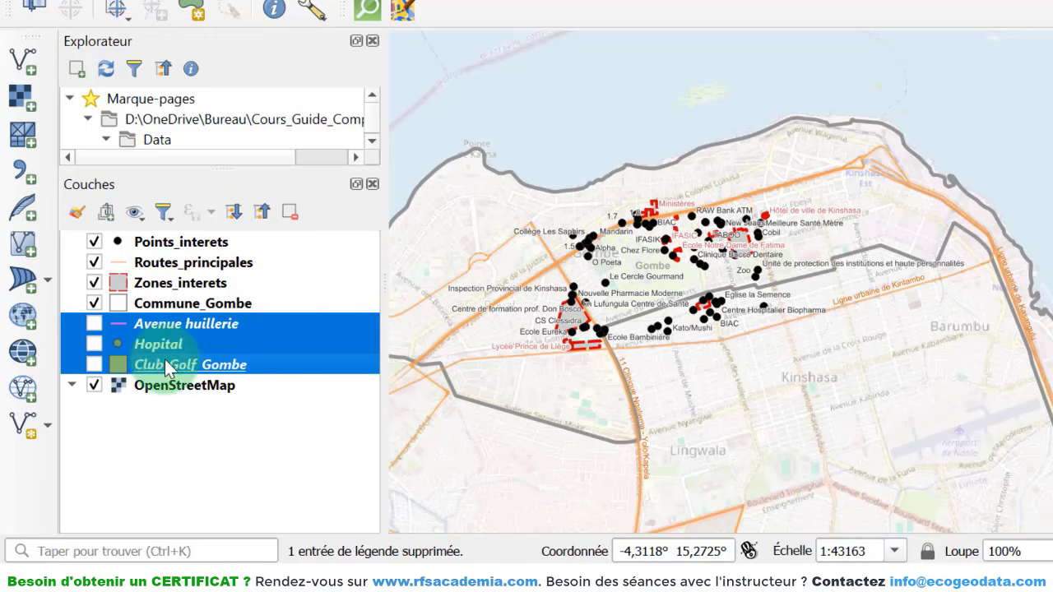
pyautogui.click(290, 212)
pyautogui.click(722, 228)
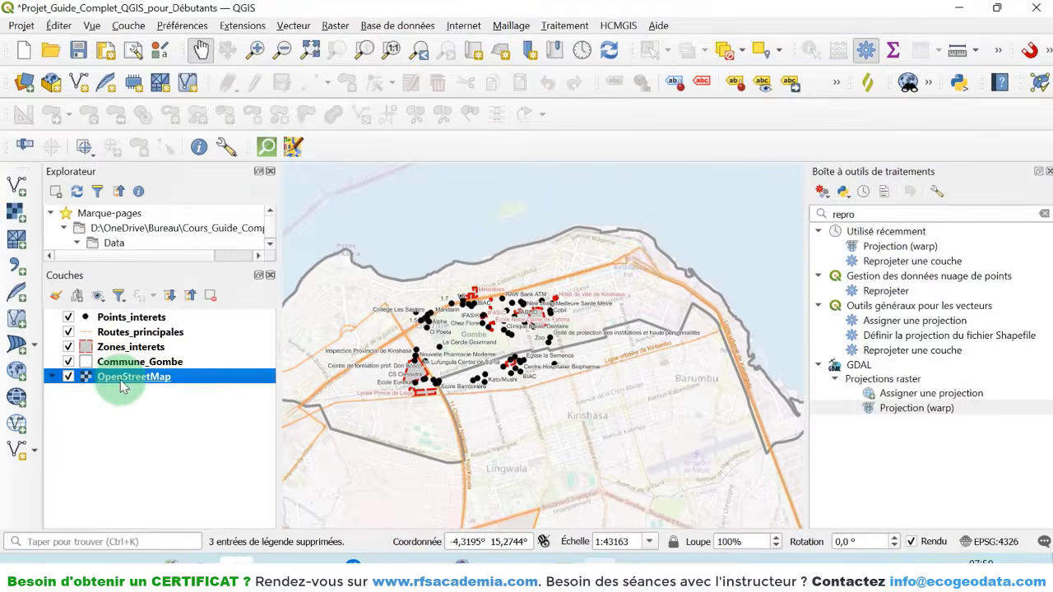
# - Set the OpenStreetMap layer's global opacity to 60% and save the project
pyautogui.rightClick(170, 326)
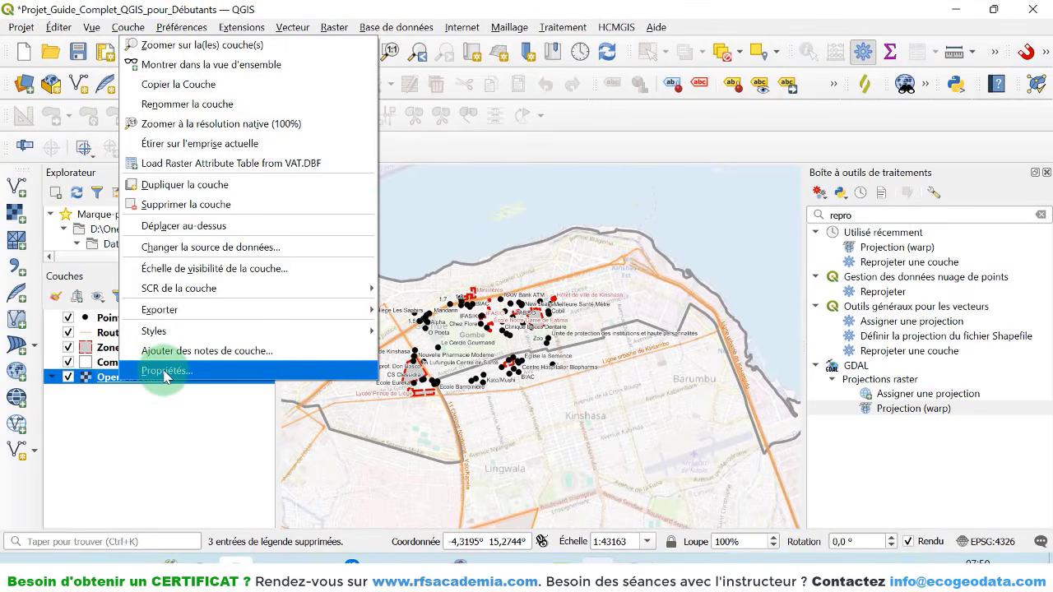
pyautogui.click(164, 371)
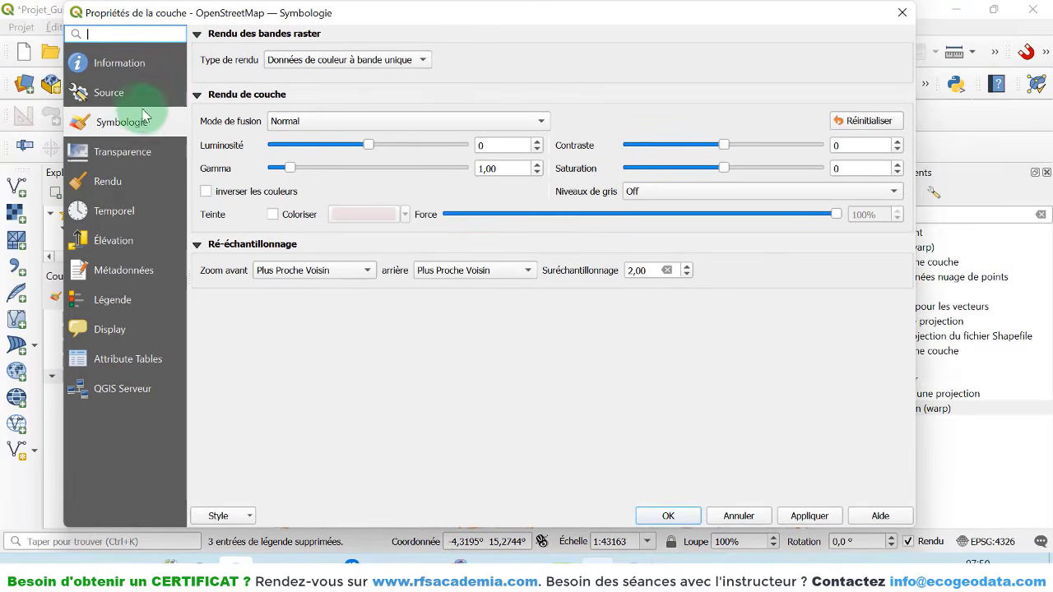
pyautogui.click(127, 152)
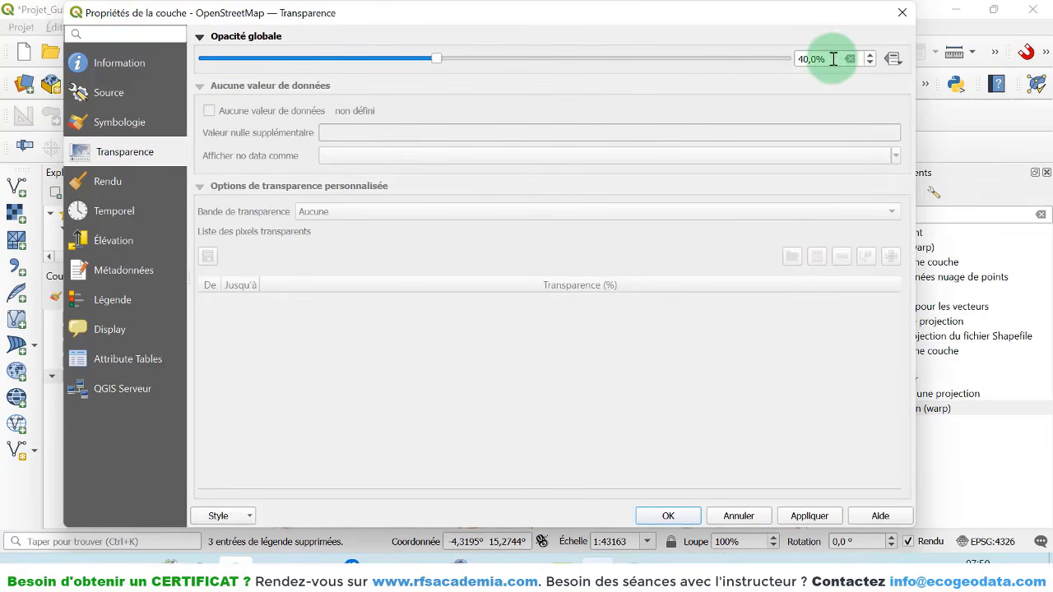
pyautogui.moveTo(833, 58); pyautogui.dragTo(749, 64)
pyautogui.write('60')
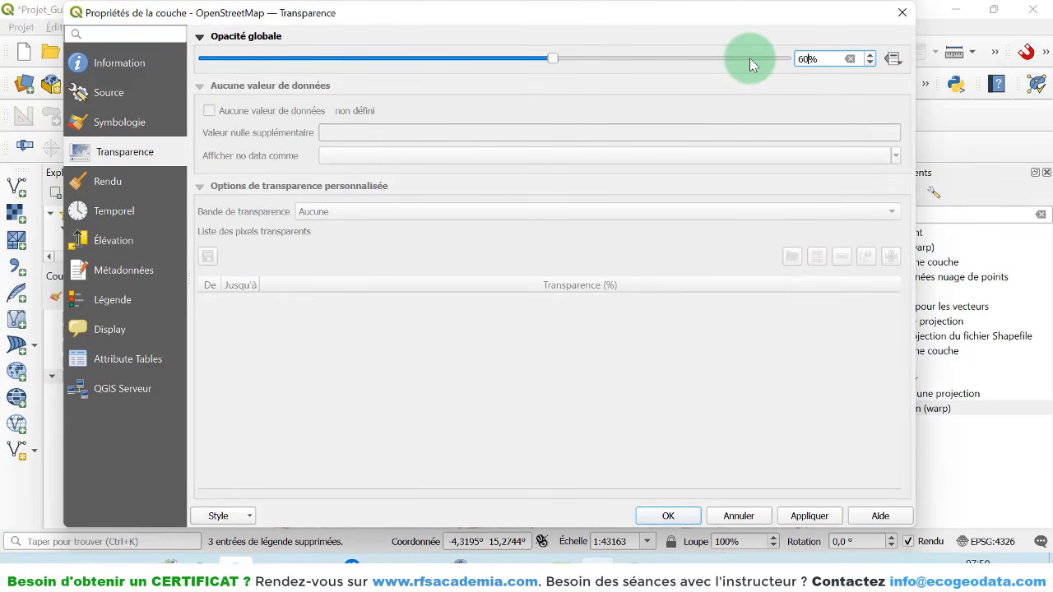
pyautogui.click(683, 522)
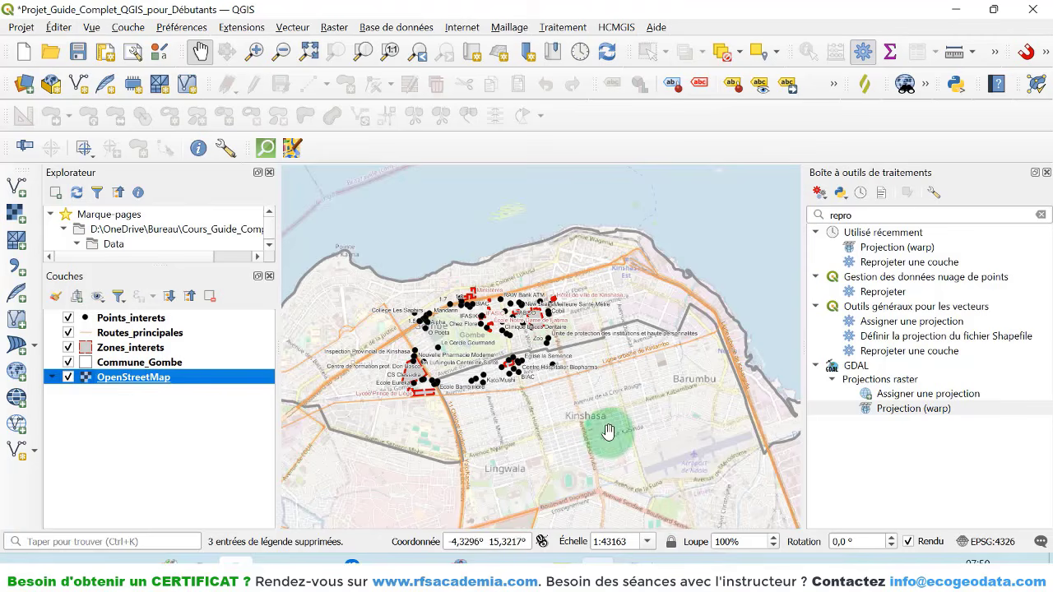
pyautogui.click(78, 51)
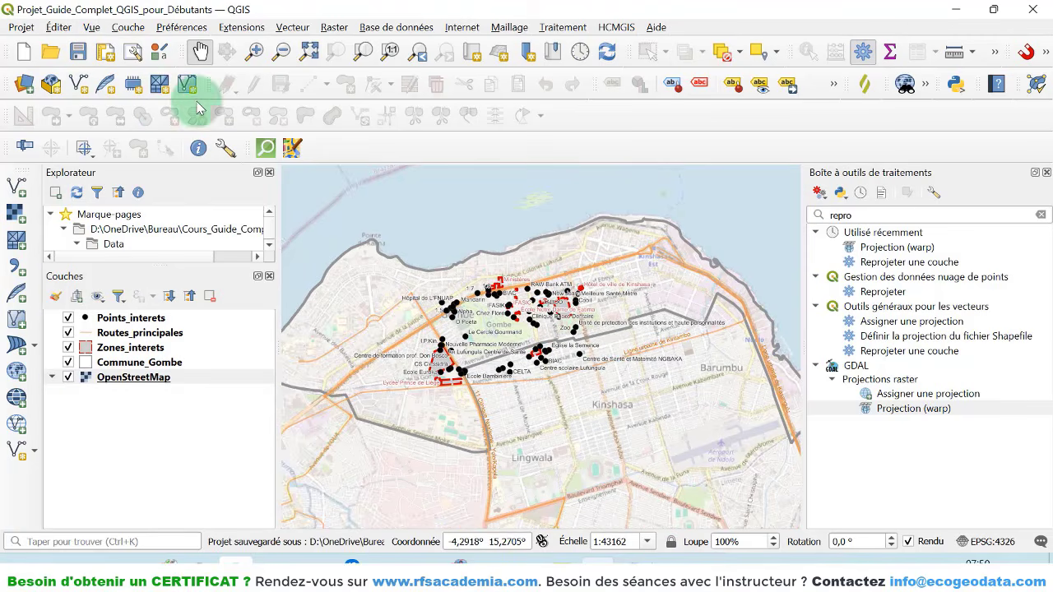
# - Create a new print layout titled Carte Commune Gombe and maximize its window
pyautogui.click(18, 28)
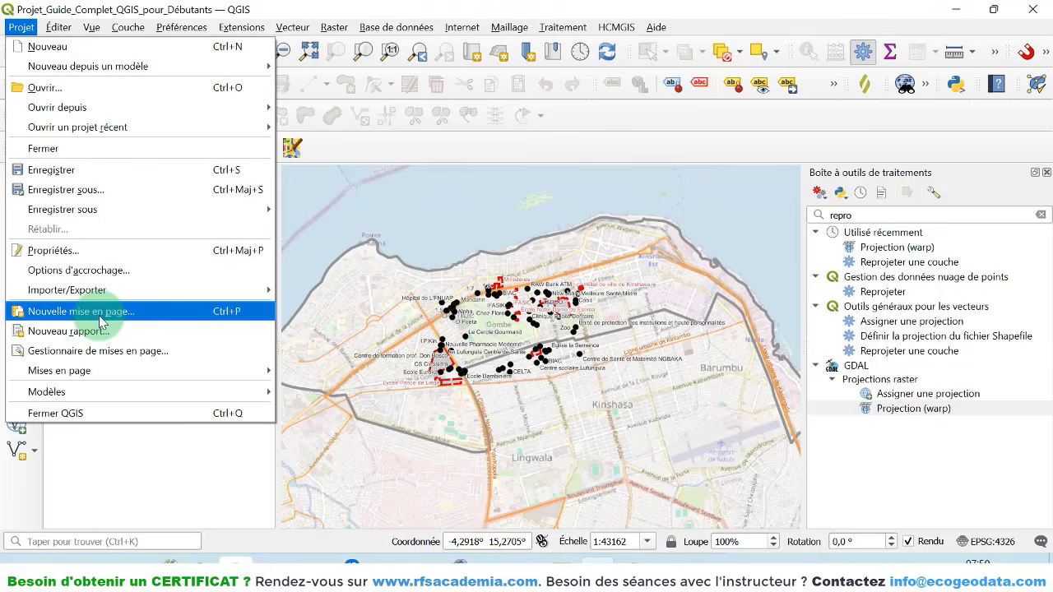
pyautogui.click(292, 7)
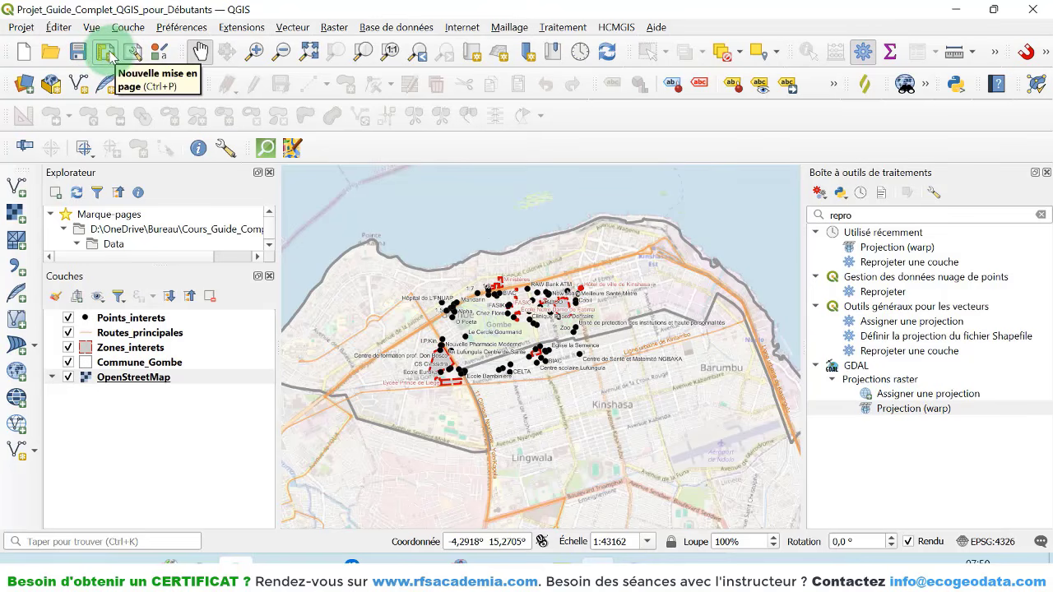
pyautogui.click(109, 53)
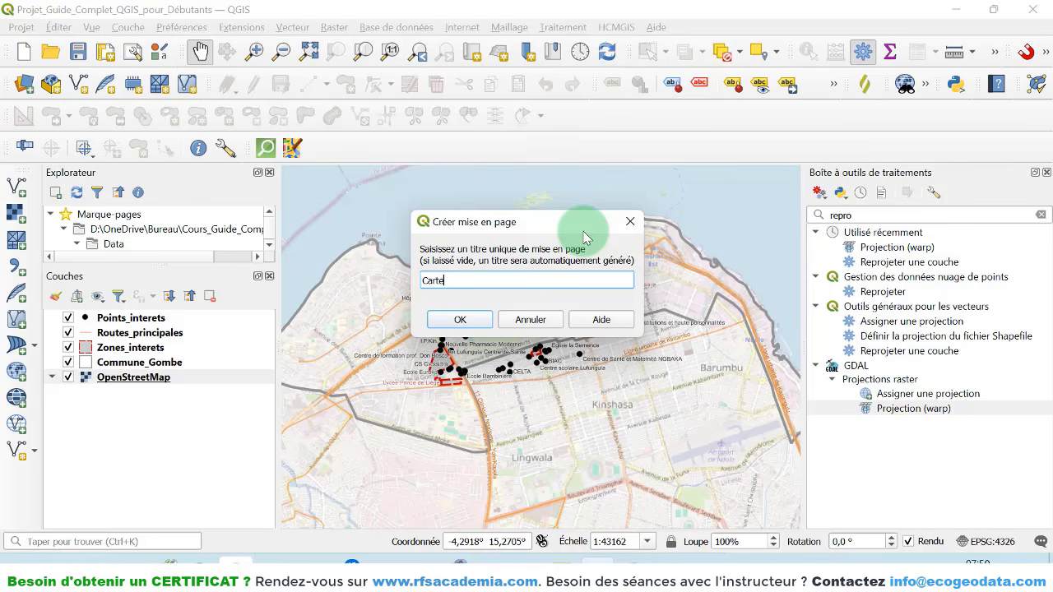
pyautogui.write('be')
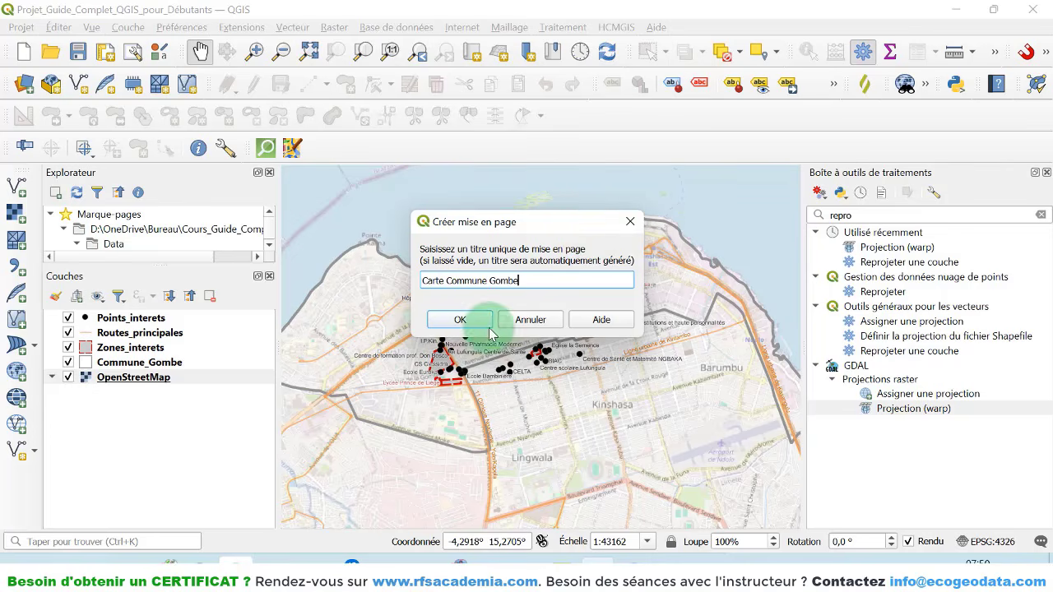
pyautogui.click(461, 320)
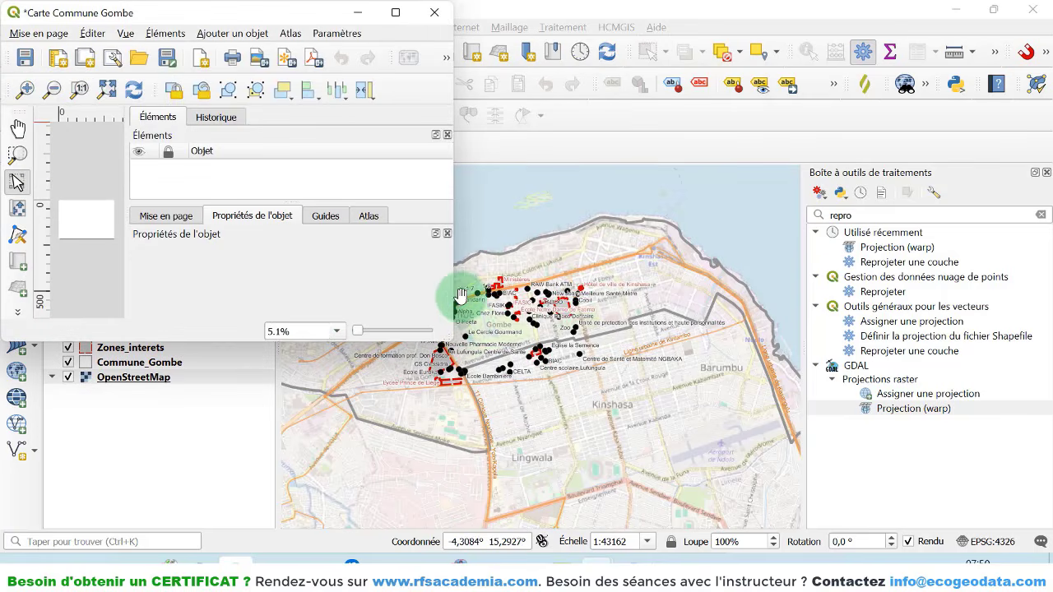
pyautogui.click(395, 12)
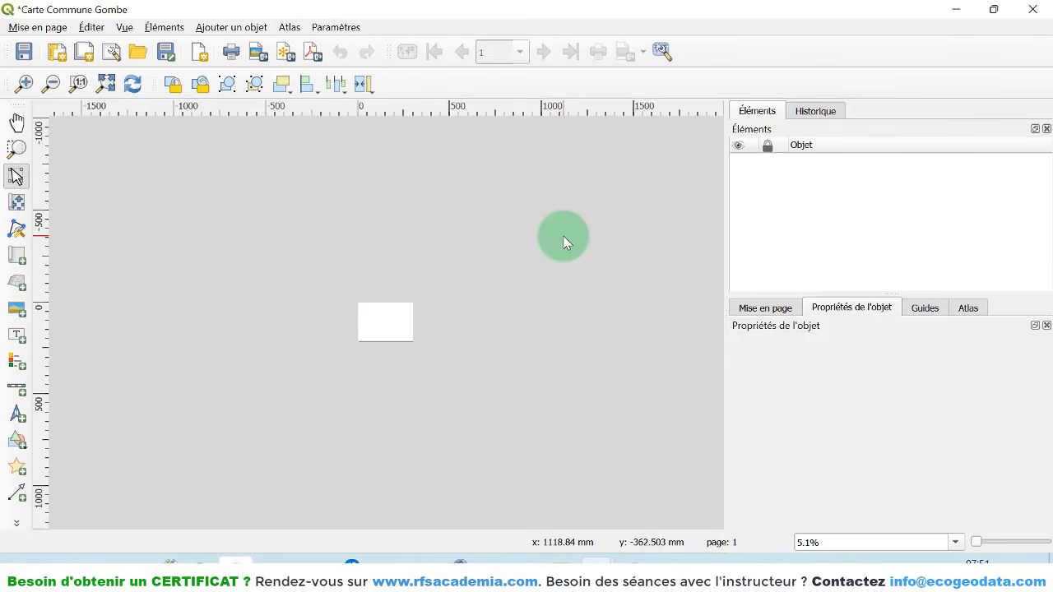
pyautogui.click(37, 27)
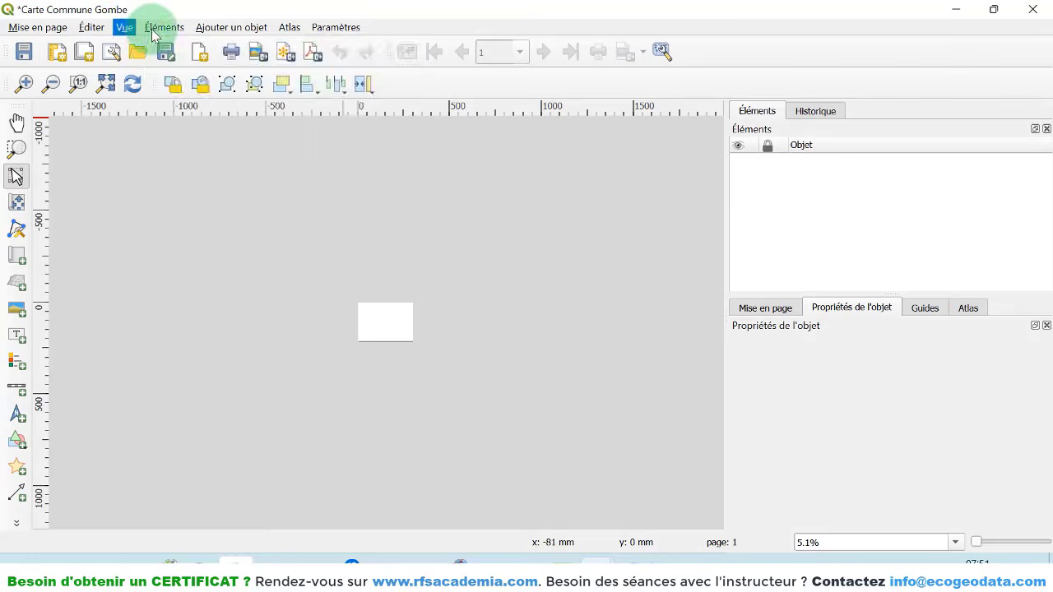
pyautogui.click(218, 29)
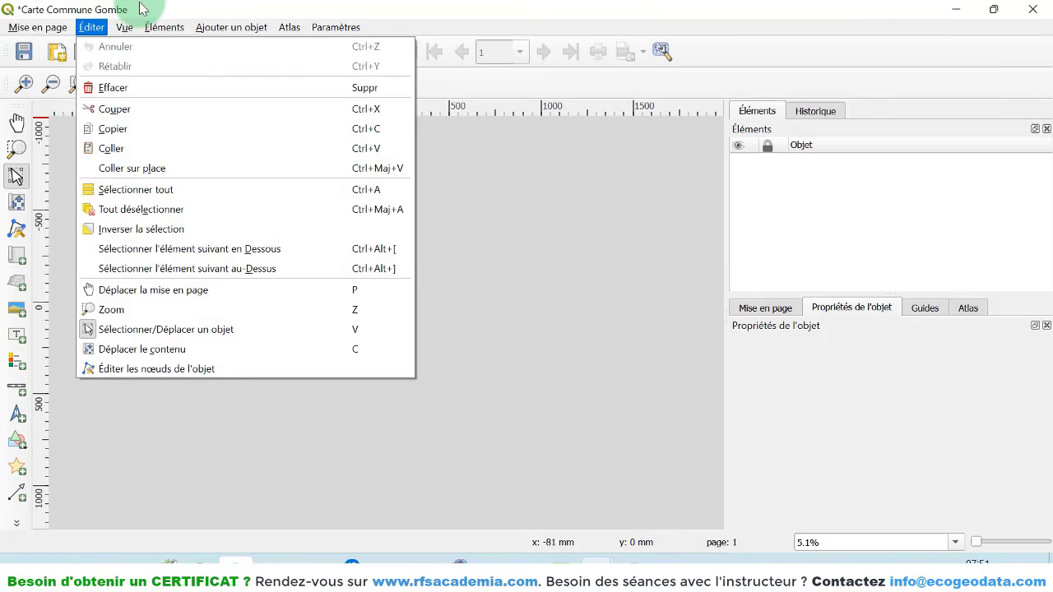
pyautogui.click(60, 55)
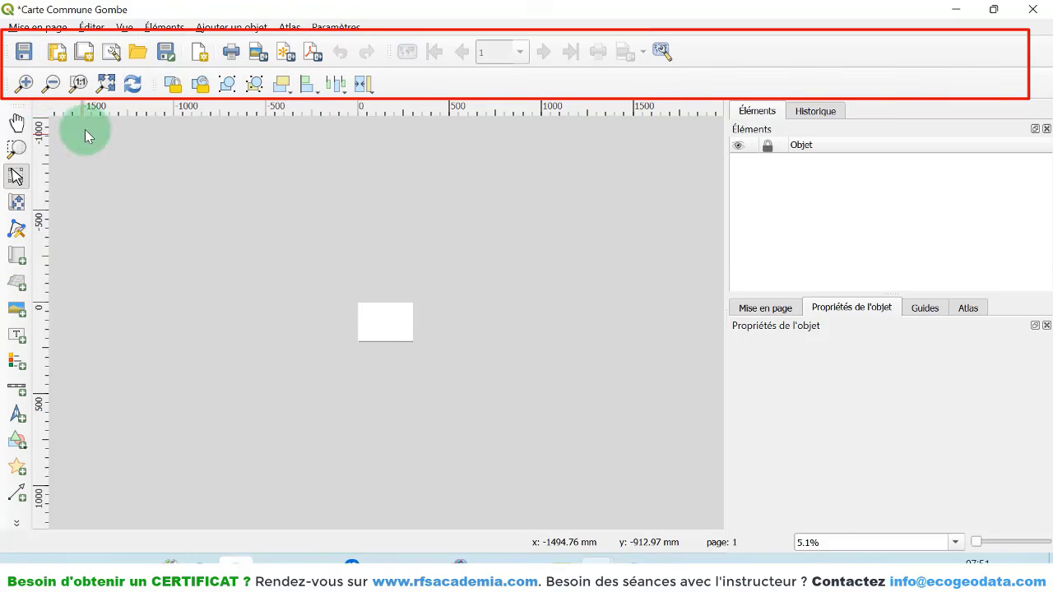
# - Fit the whole page in the layout view
pyautogui.click(24, 83)
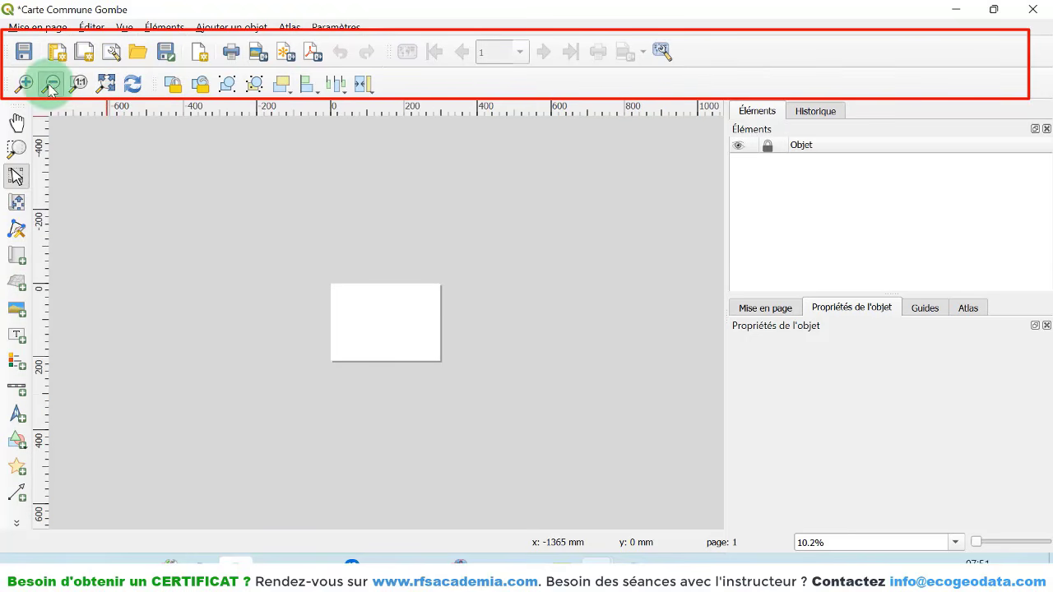
pyautogui.click(51, 83)
pyautogui.click(105, 83)
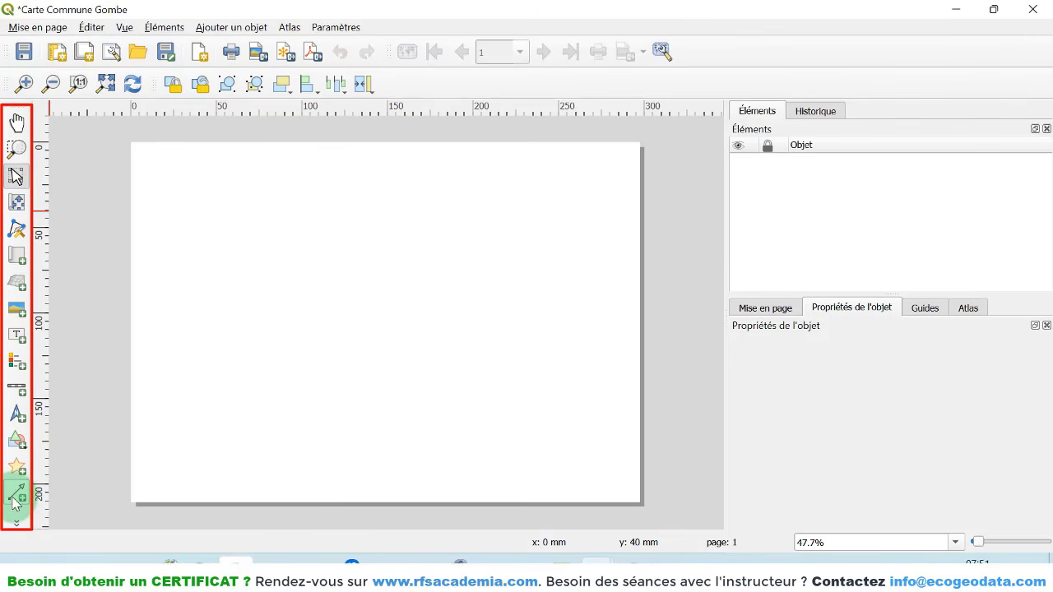
# - Look over the layout tools and the guides, atlas and general layout settings
pyautogui.click(17, 122)
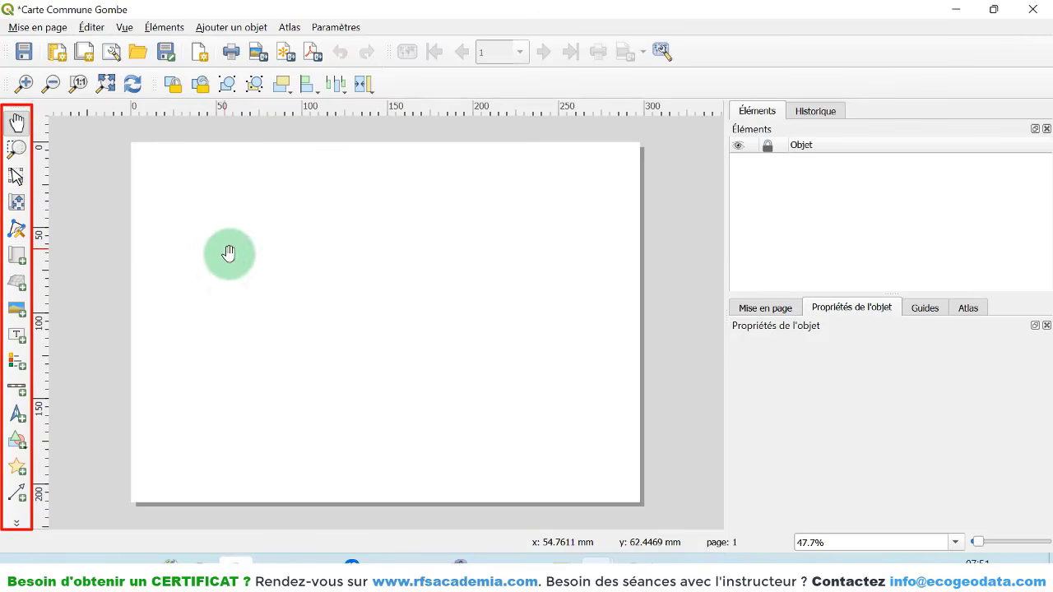
pyautogui.click(17, 203)
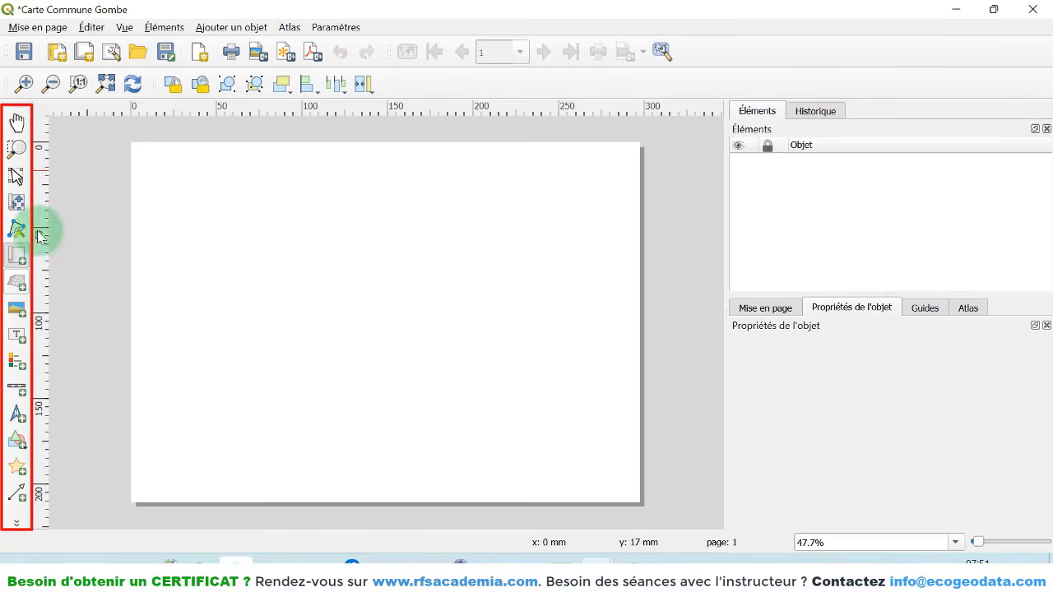
pyautogui.click(18, 125)
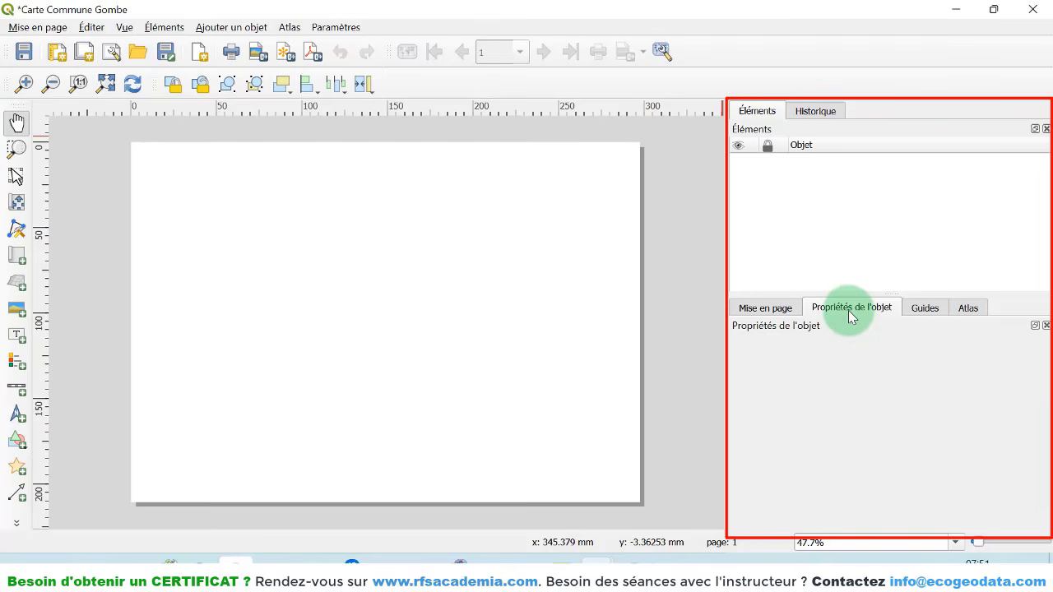
pyautogui.click(923, 311)
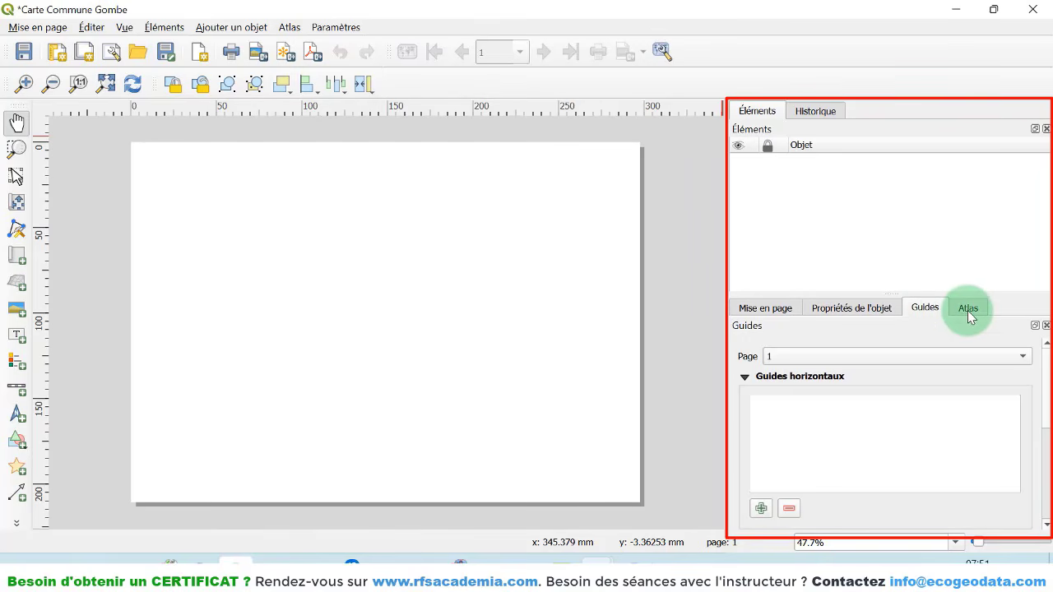
pyautogui.click(967, 310)
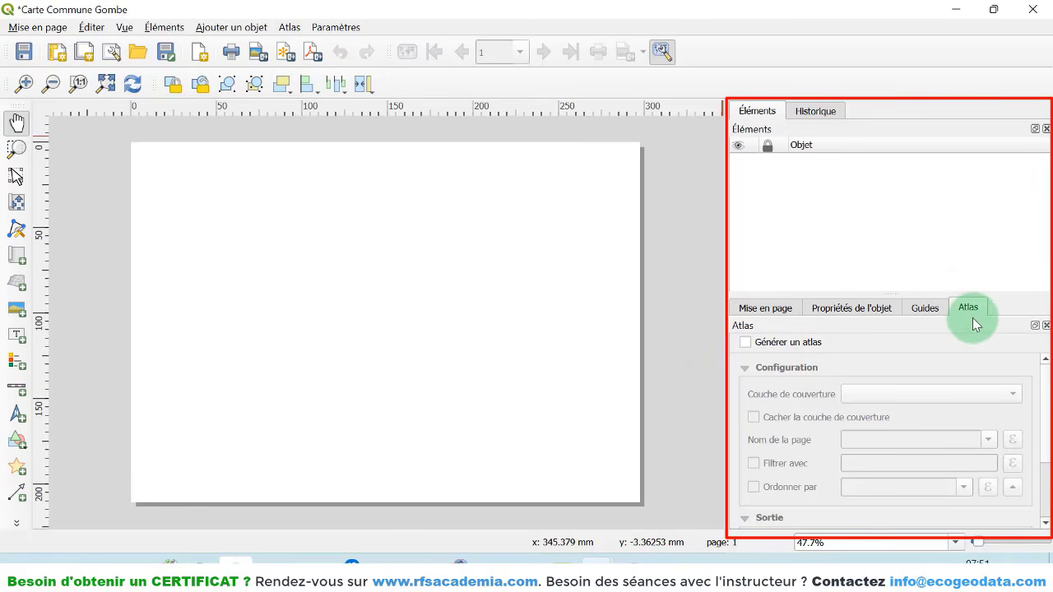
pyautogui.click(761, 310)
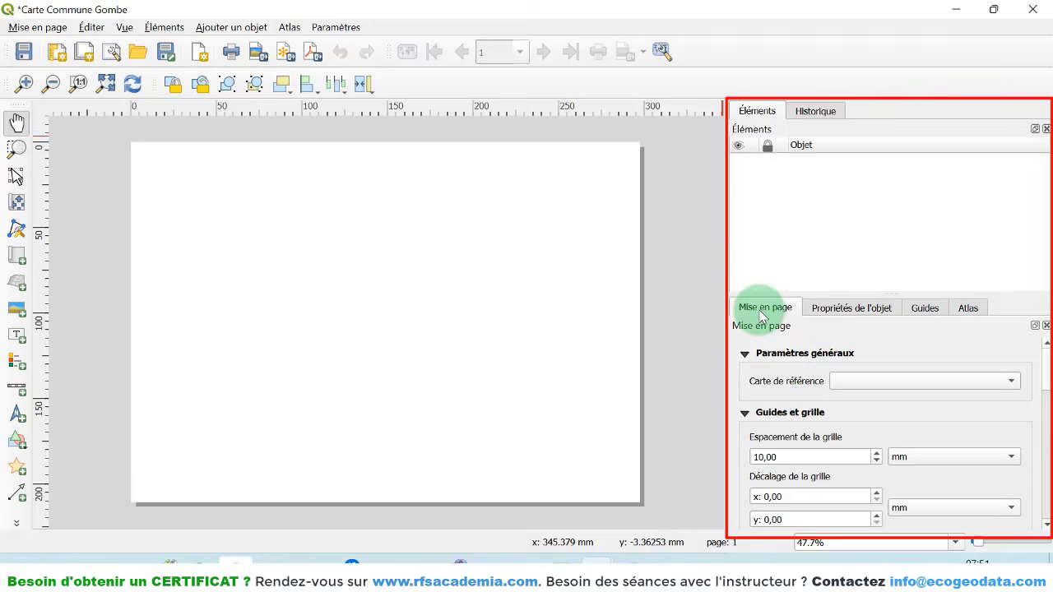
pyautogui.click(825, 315)
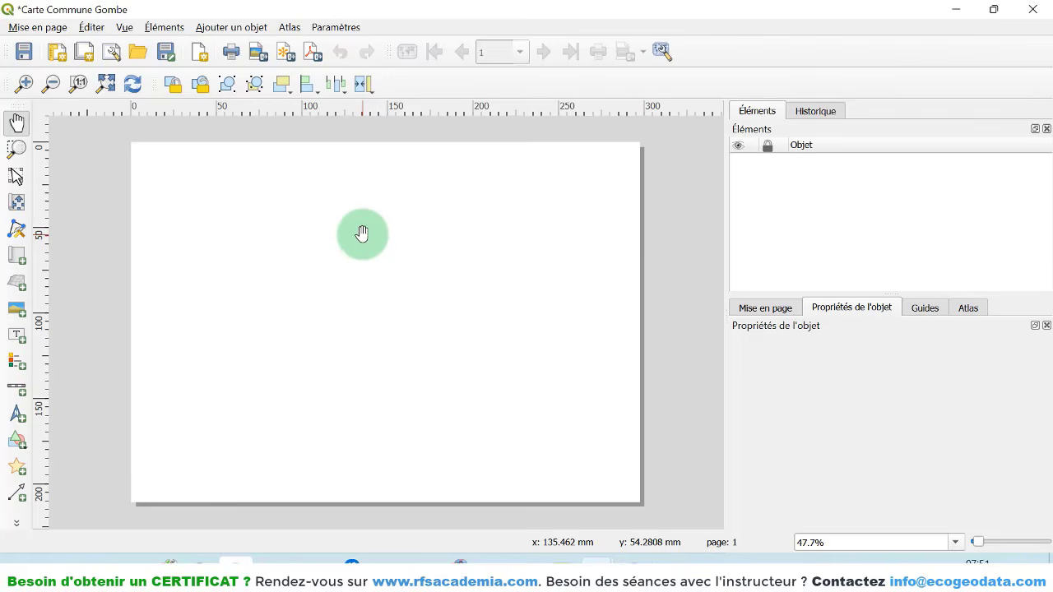
# - Try the layout page in A3 size with portrait orientation
pyautogui.rightClick(350, 228)
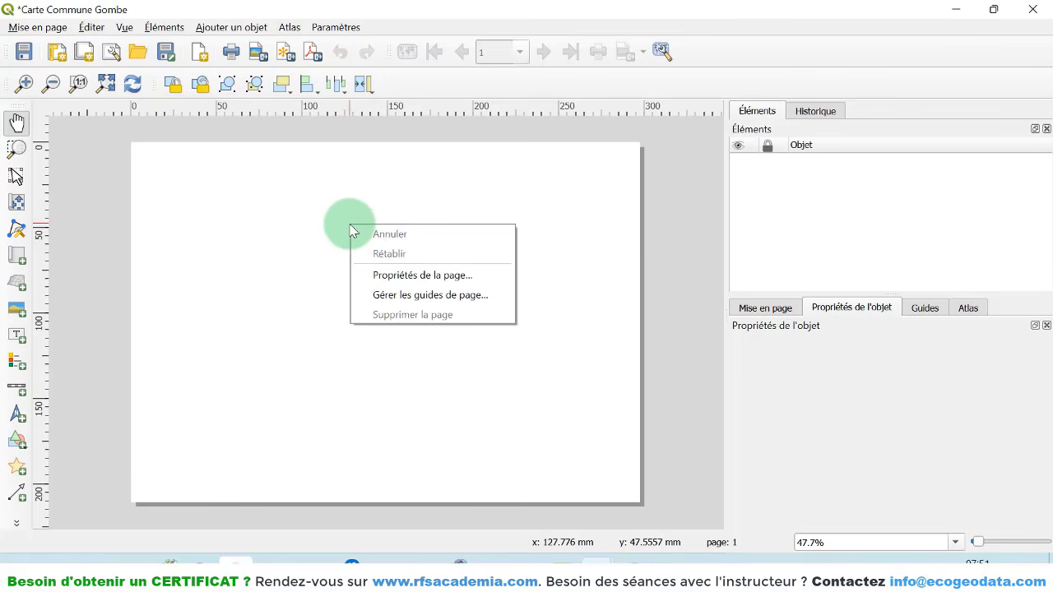
pyautogui.click(421, 276)
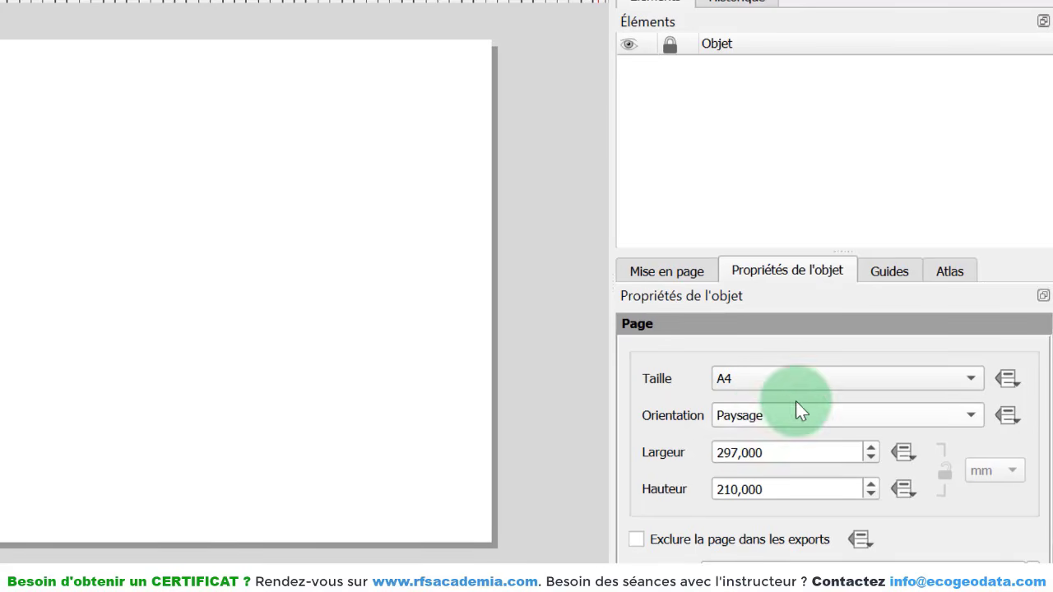
pyautogui.click(787, 379)
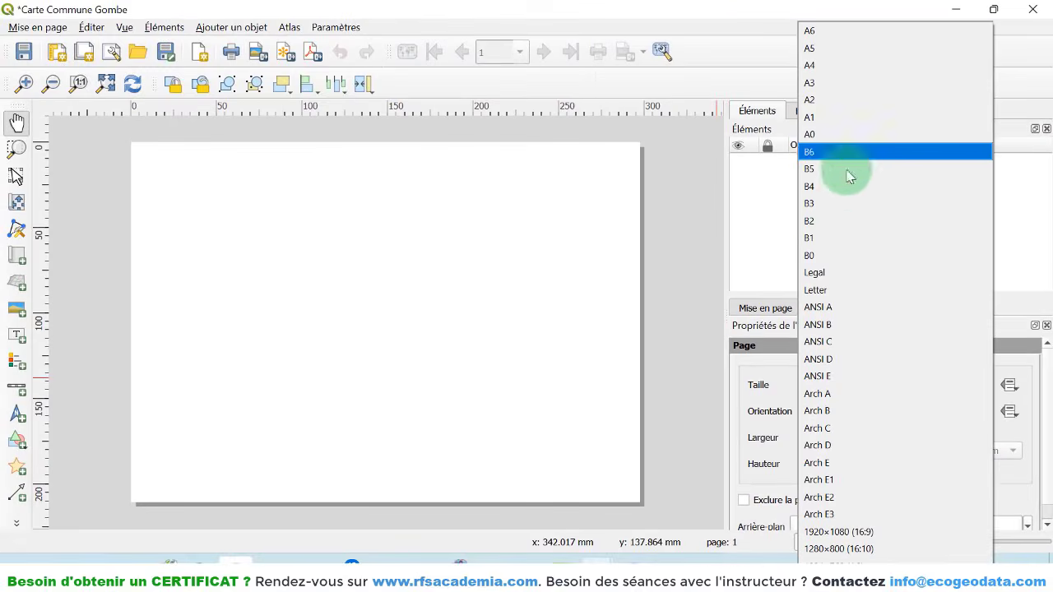
pyautogui.click(820, 83)
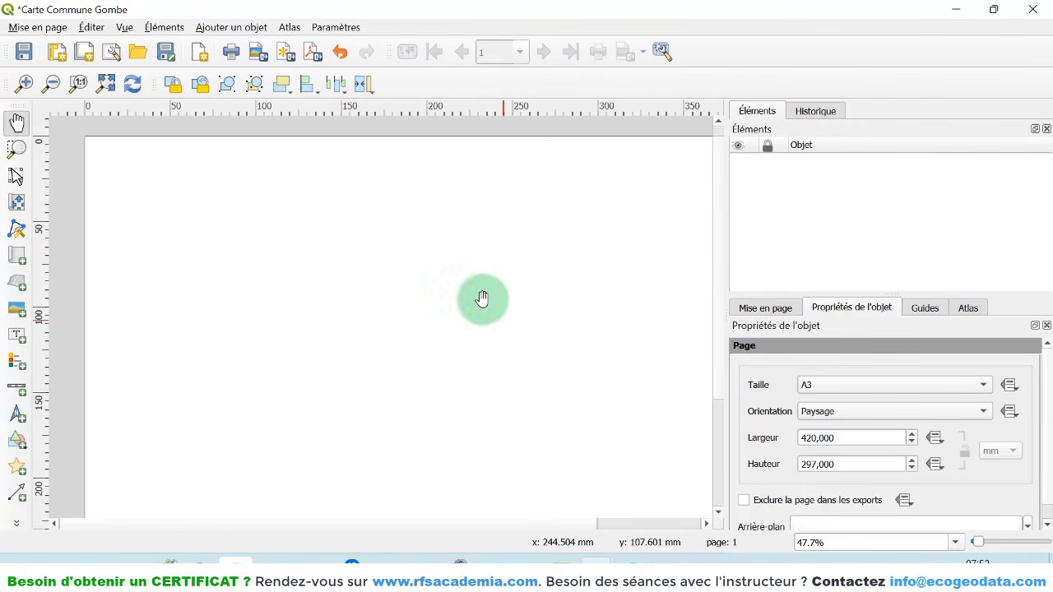
pyautogui.click(854, 410)
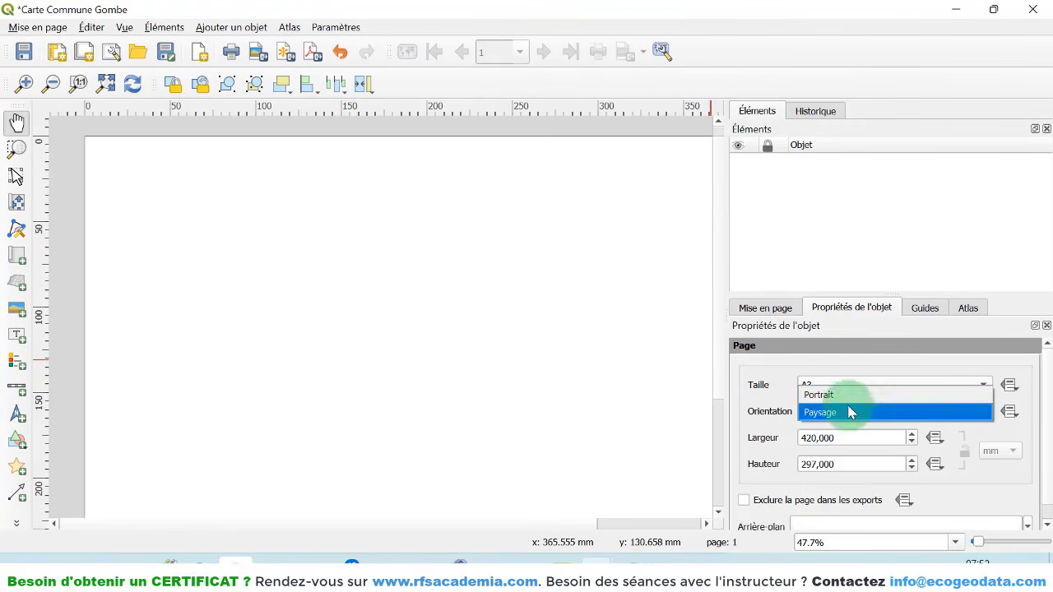
pyautogui.click(847, 405)
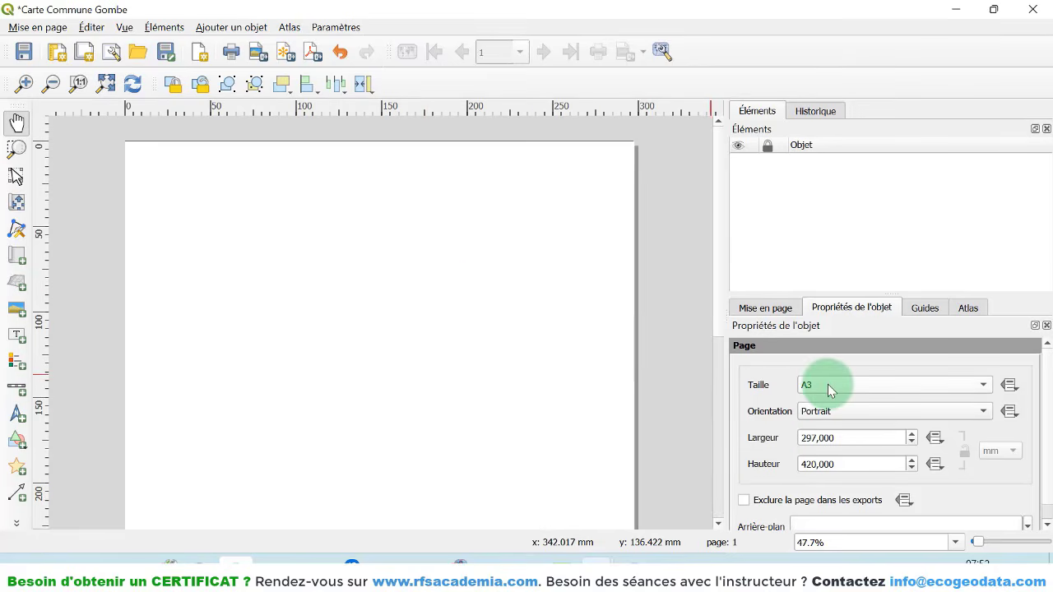
# - Set the page size back to A4 and its orientation to landscape (Paysage)
pyautogui.click(828, 385)
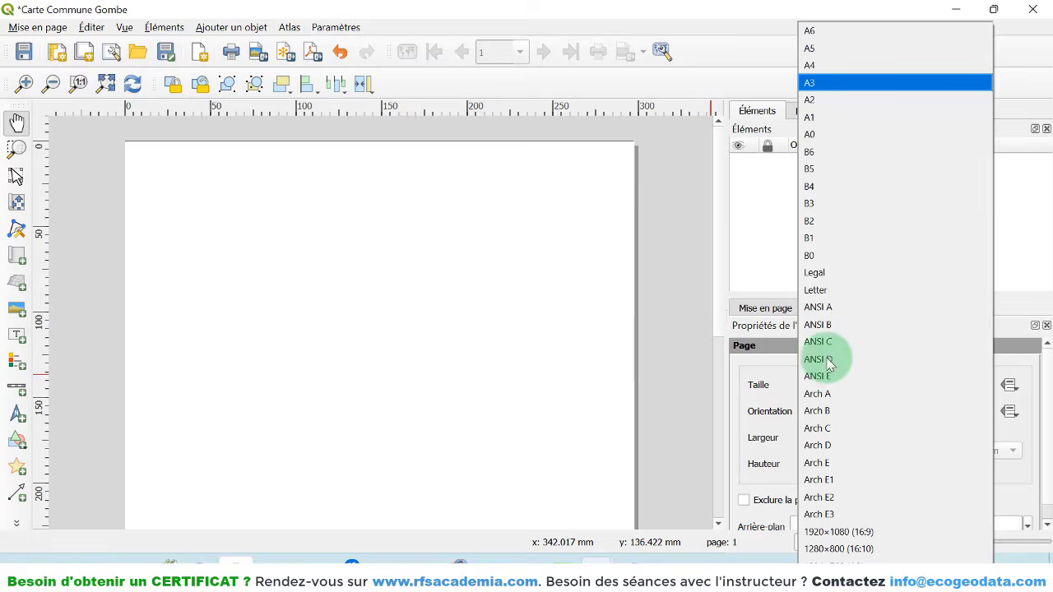
pyautogui.click(806, 71)
pyautogui.click(848, 412)
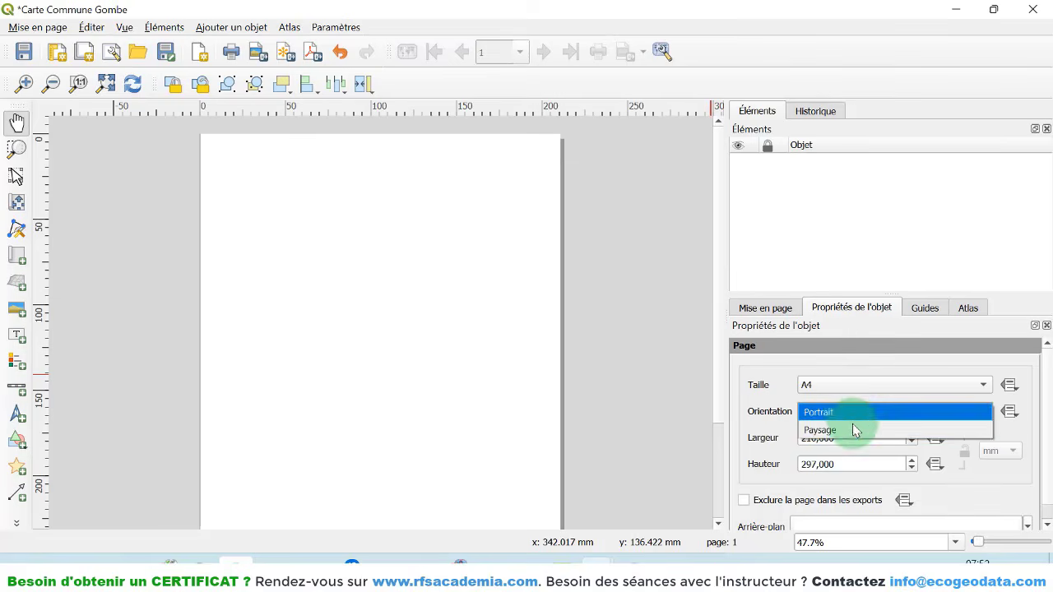
pyautogui.click(851, 424)
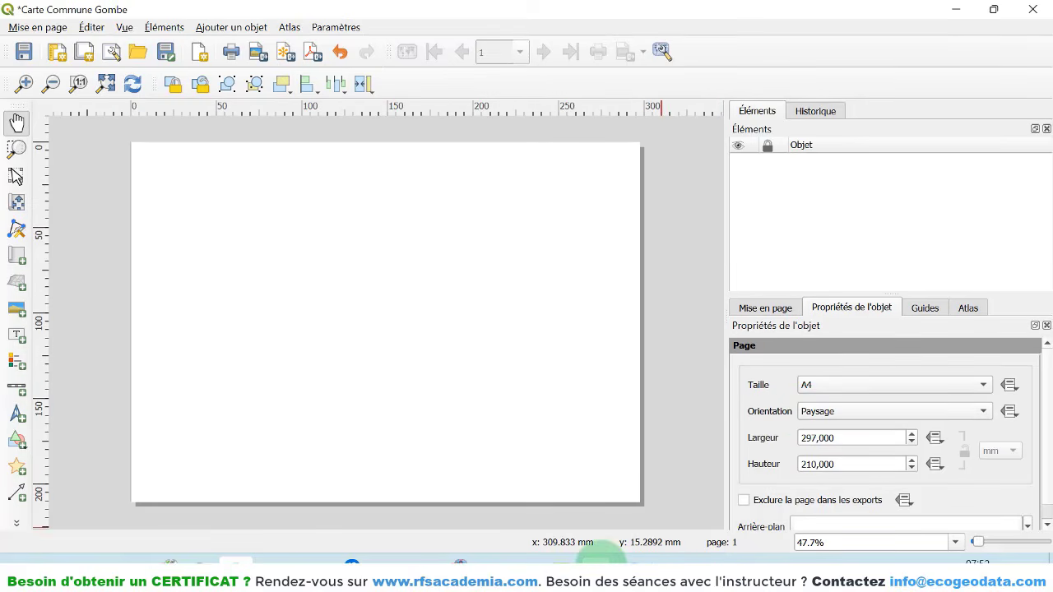
# - Check the map canvas in the main QGIS project window and return to the Carte Commune Gombe layout
pyautogui.moveTo(597, 561)
pyautogui.click(521, 499)
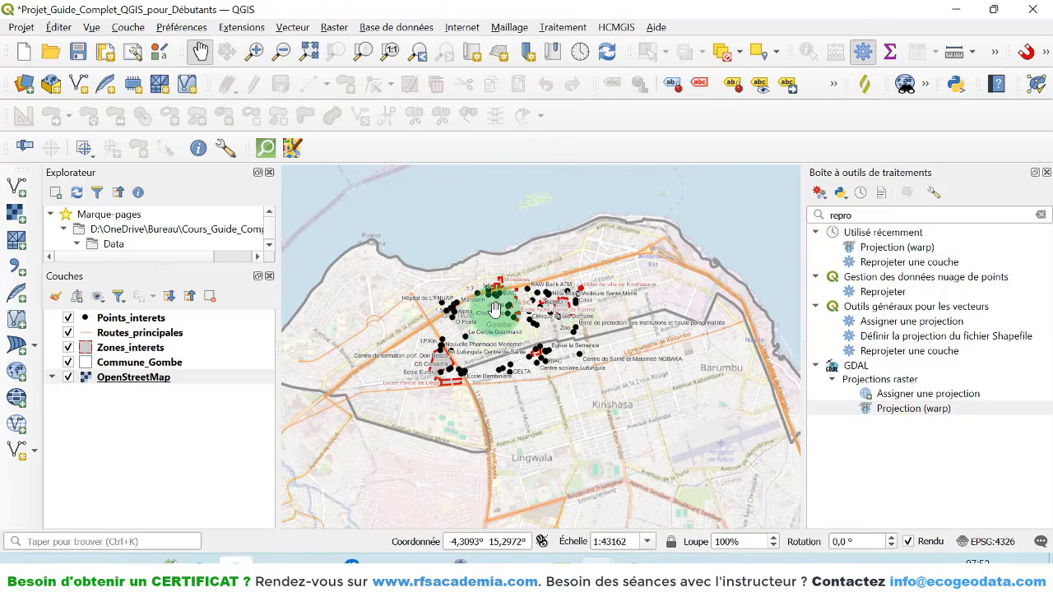
pyautogui.click(627, 559)
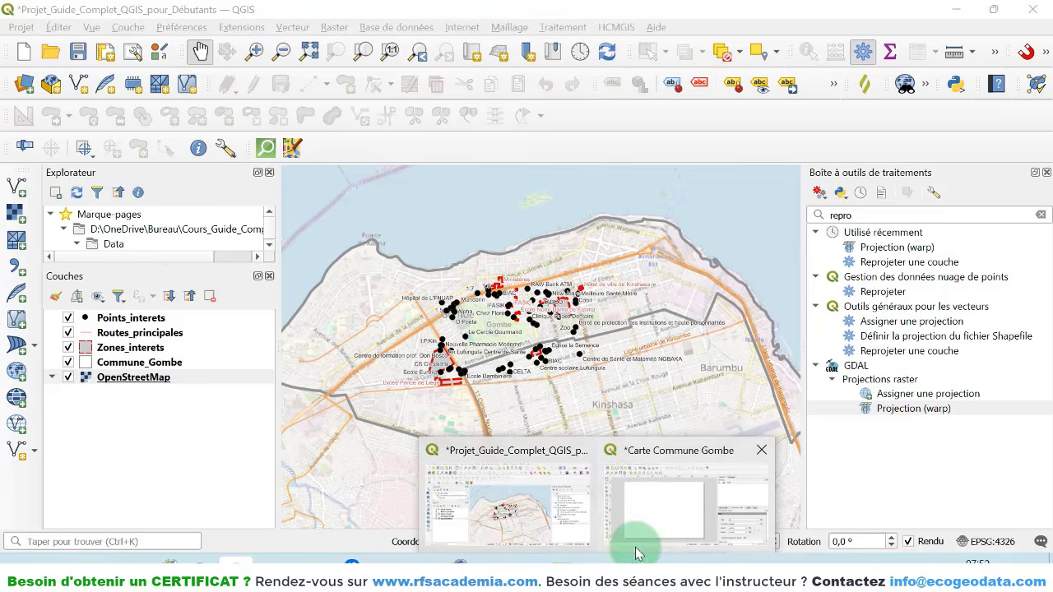
pyautogui.click(654, 517)
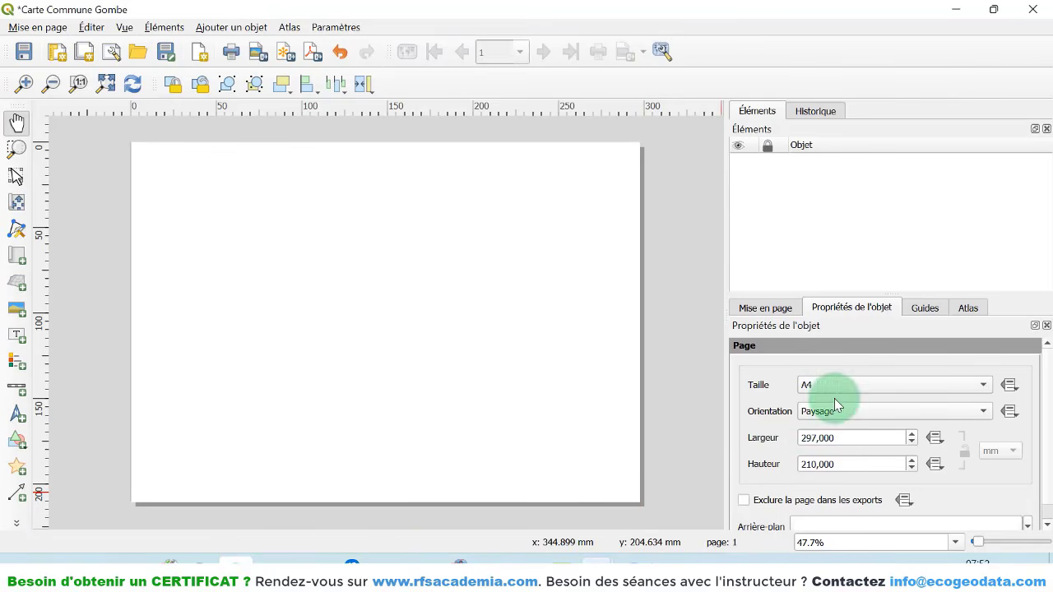
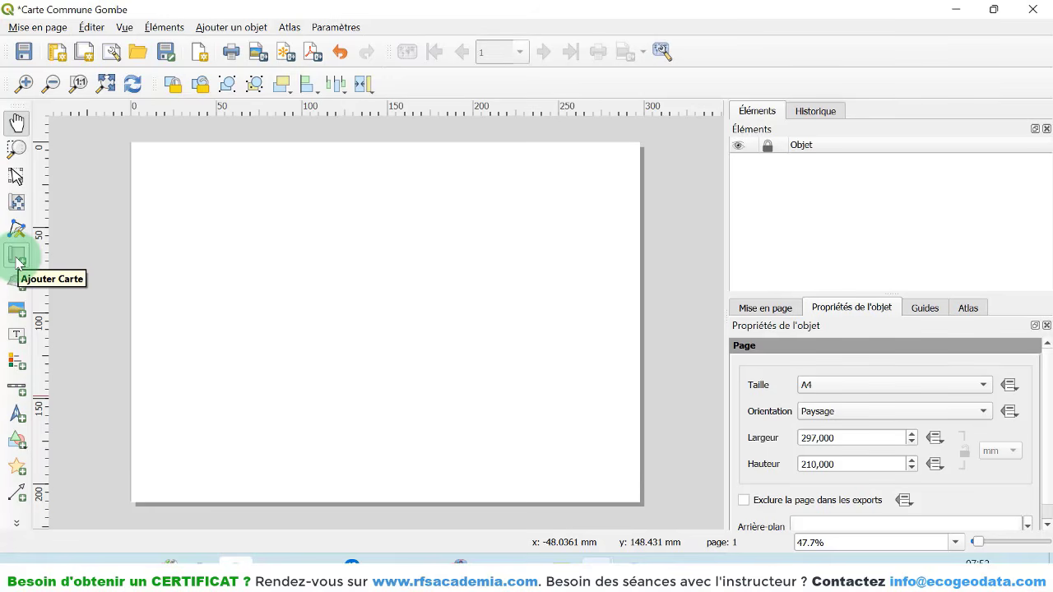
# - Add a map filling the page within a narrow margin and set its scale to 30818
pyautogui.click(18, 262)
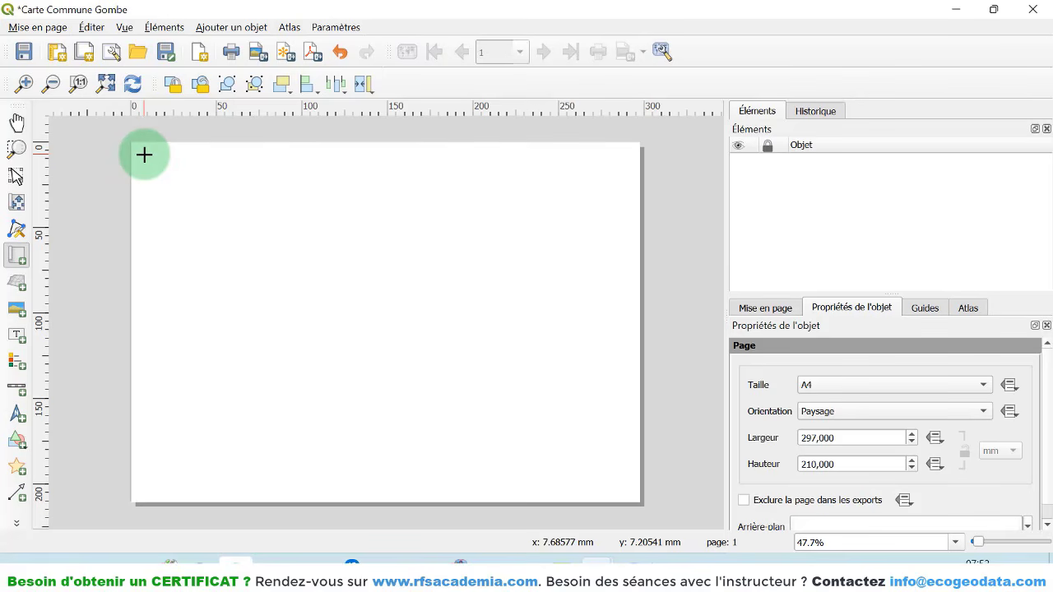
pyautogui.moveTo(144, 155); pyautogui.dragTo(625, 491)
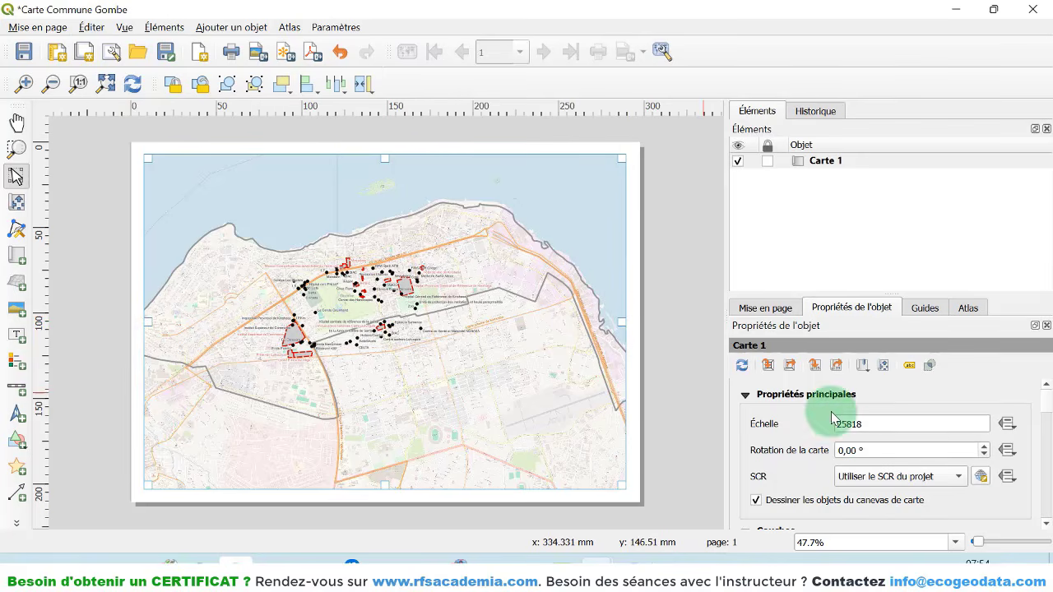
pyautogui.moveTo(846, 423); pyautogui.dragTo(836, 423)
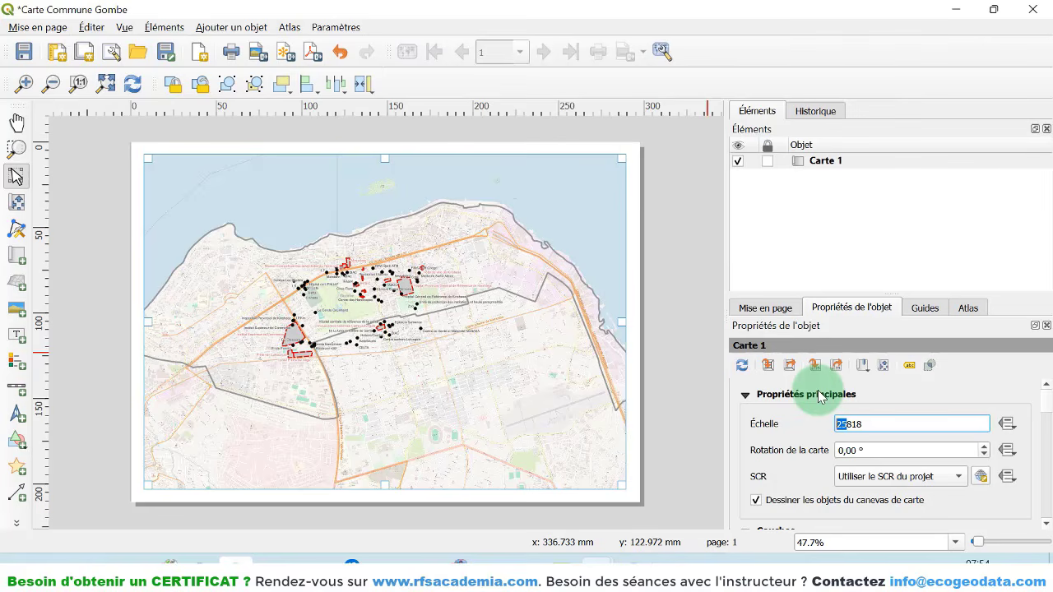
pyautogui.press('Return')
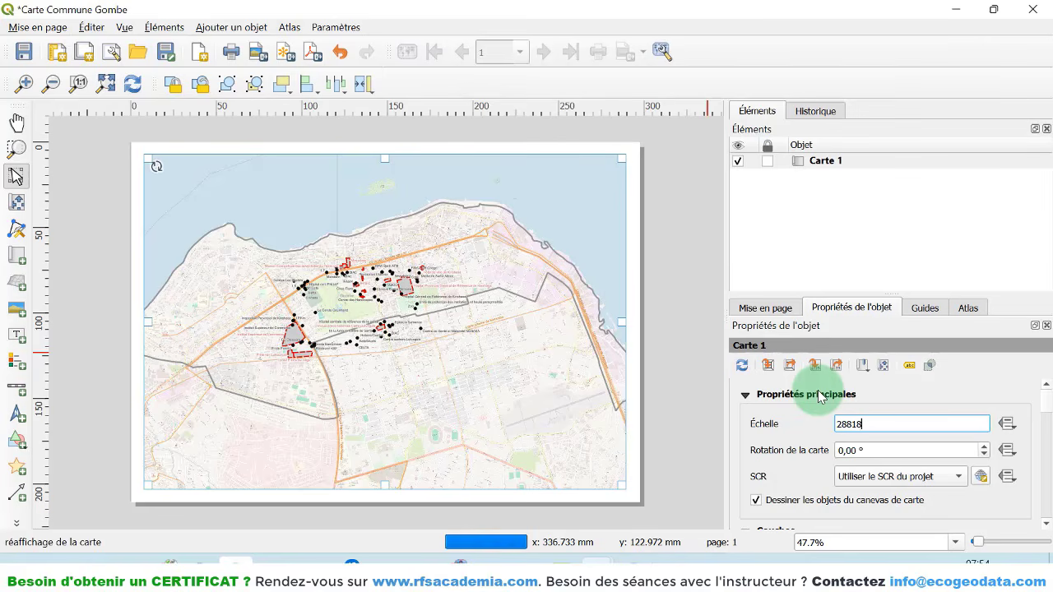
pyautogui.moveTo(847, 423); pyautogui.dragTo(833, 424)
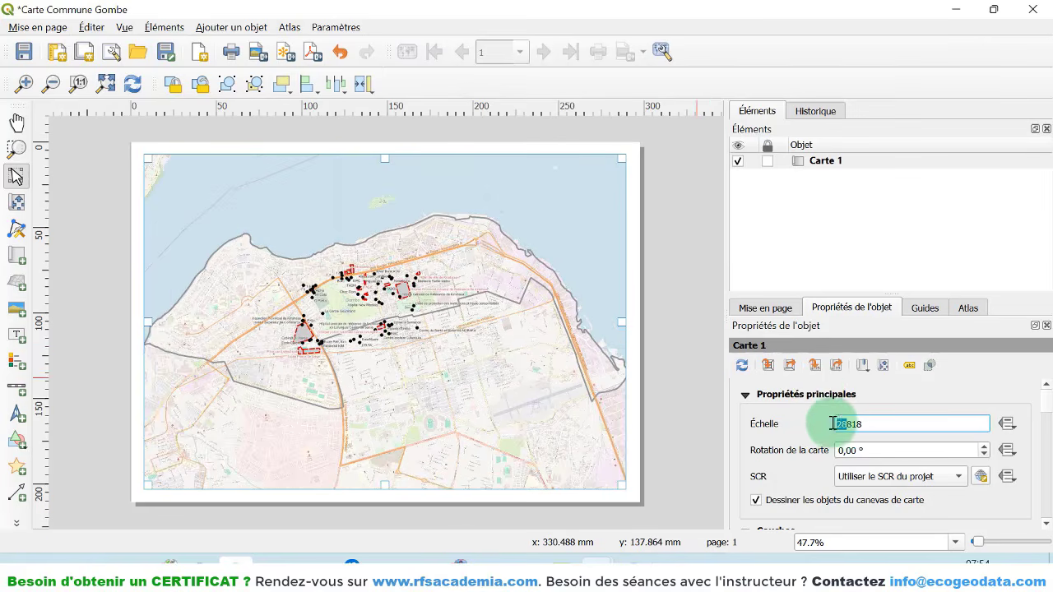
pyautogui.write('30')
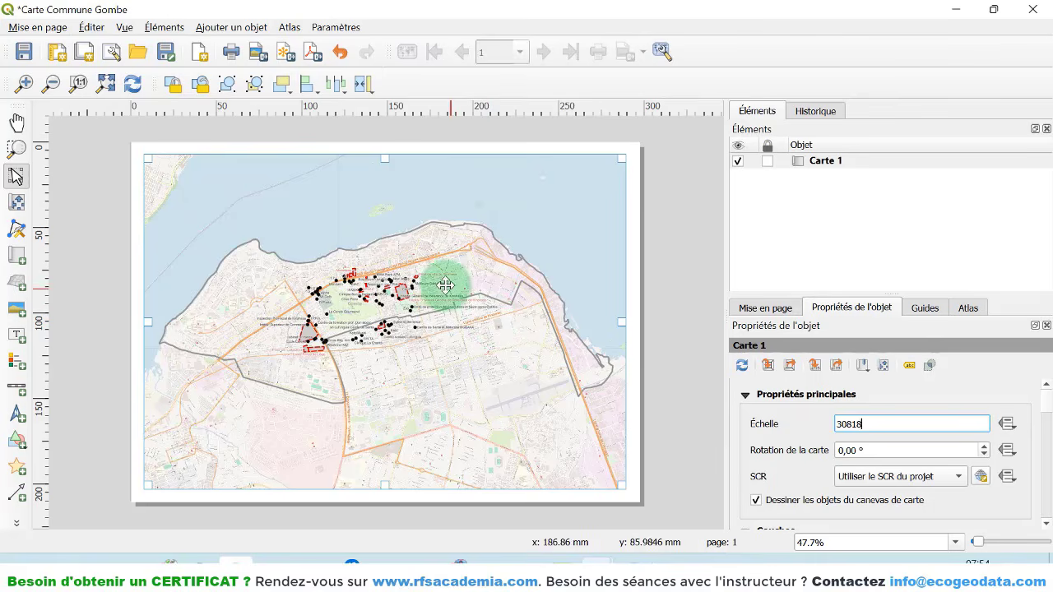
# - Add a title label across the upper middle of the map reading COMMUNE DE LA GOMBE : POINTS D'INTERETS
pyautogui.click(16, 336)
pyautogui.moveTo(311, 164); pyautogui.dragTo(527, 178)
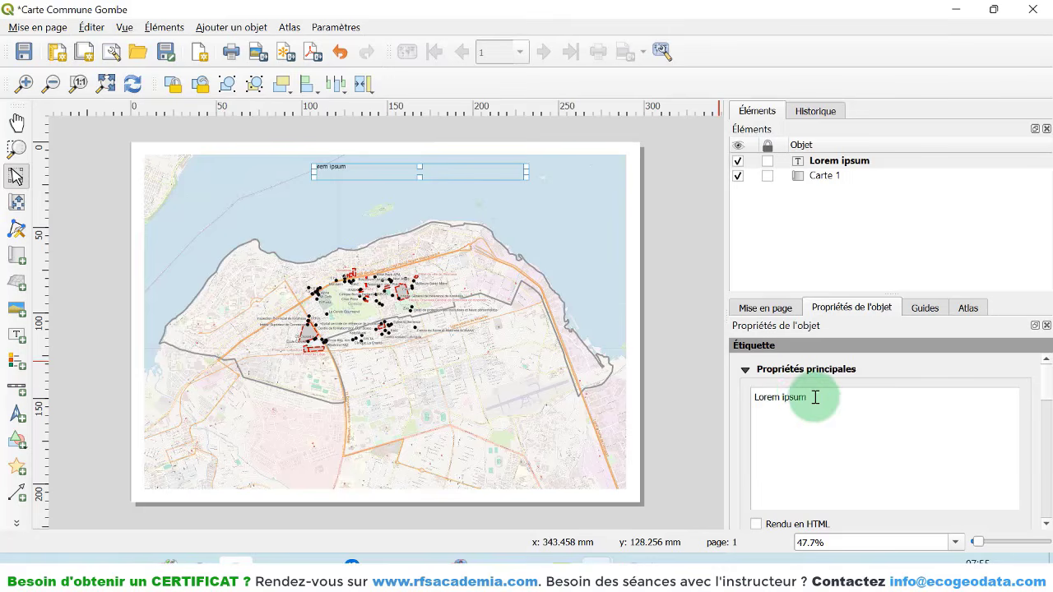
pyautogui.moveTo(814, 398); pyautogui.dragTo(751, 397)
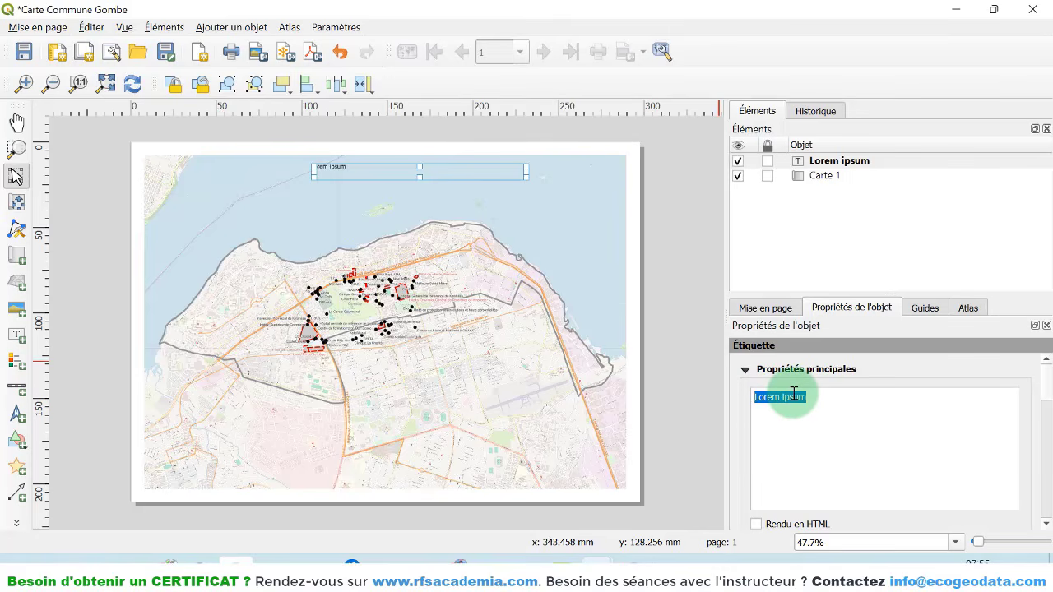
pyautogui.write('COMMU')
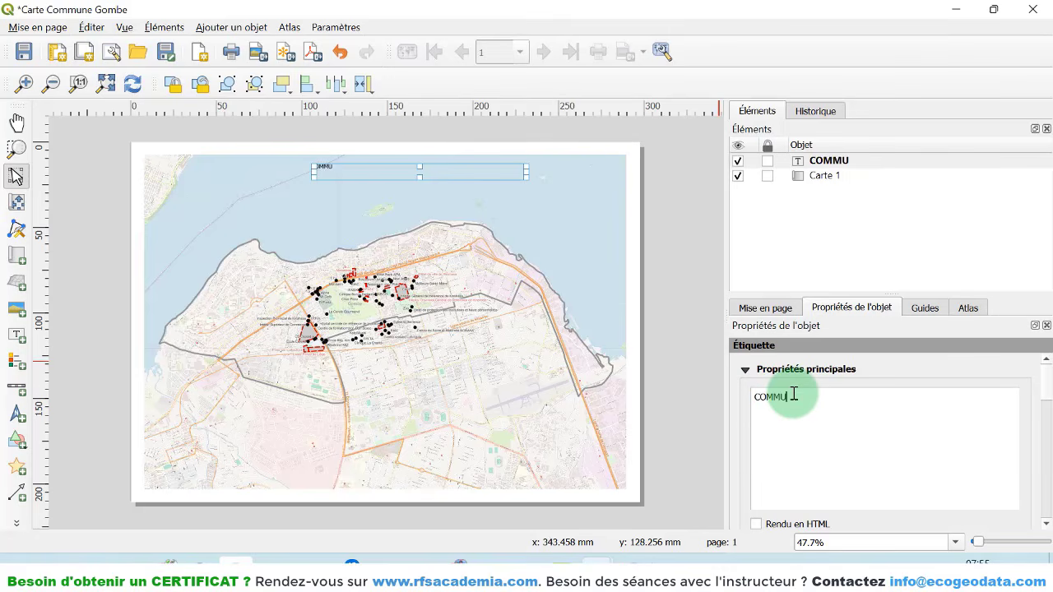
pyautogui.write('NE DE LA GOMBE : POINTS')
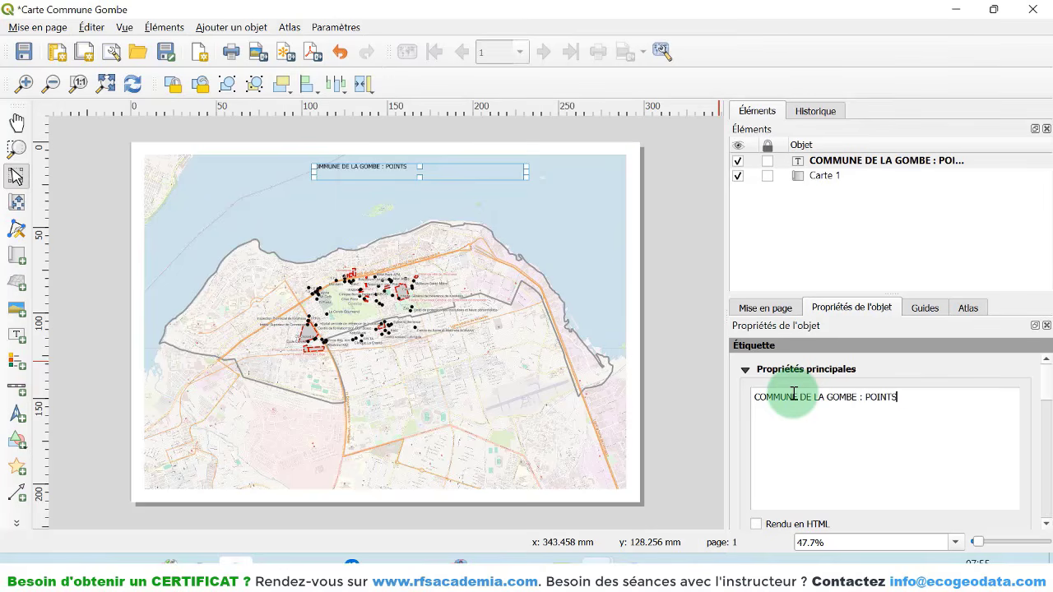
pyautogui.write(" D'INTERETS")
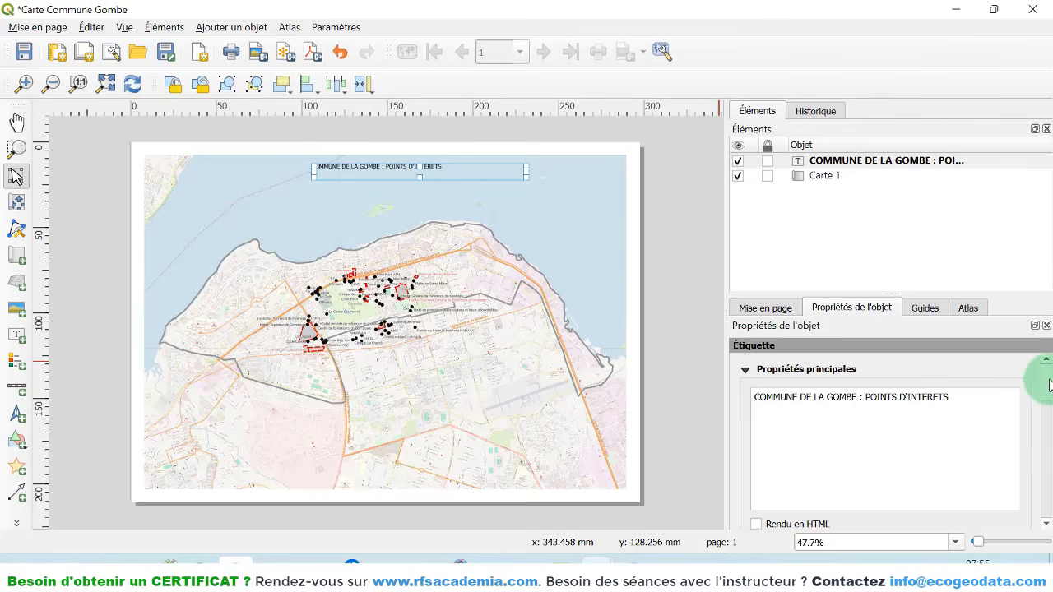
# - Set the title label's font to Arial Black at size 12 points
pyautogui.scroll(-3, 1038, 394)
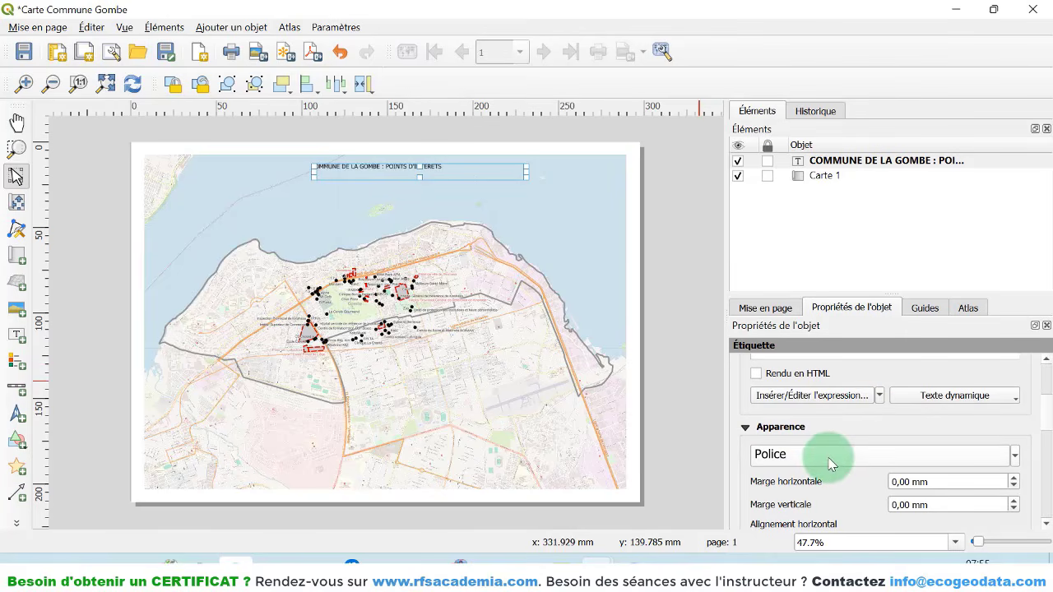
pyautogui.click(829, 458)
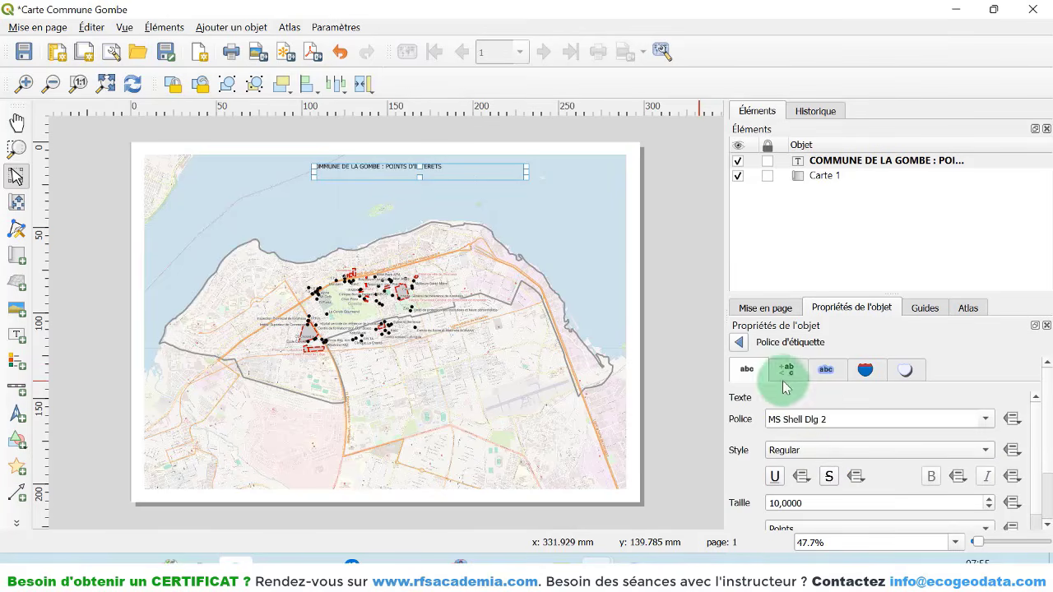
pyautogui.click(983, 419)
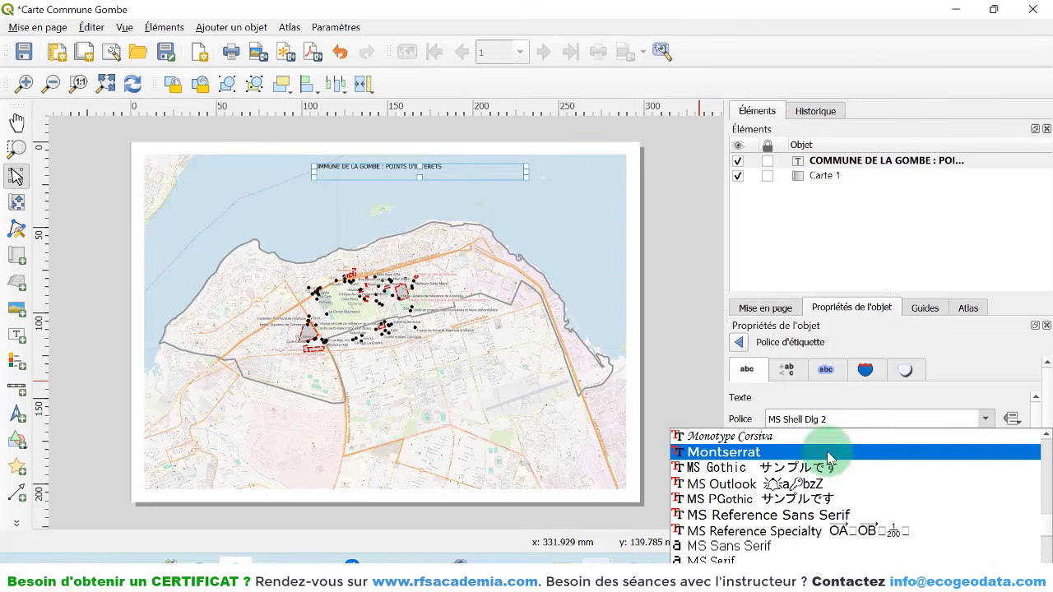
pyautogui.moveTo(1047, 539); pyautogui.dragTo(1047, 442)
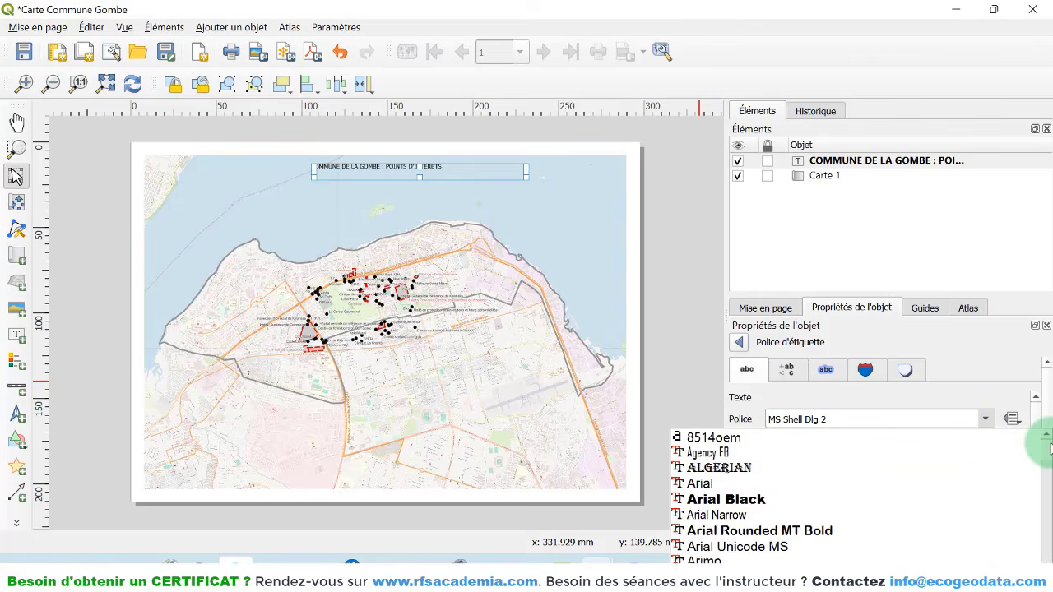
pyautogui.click(822, 499)
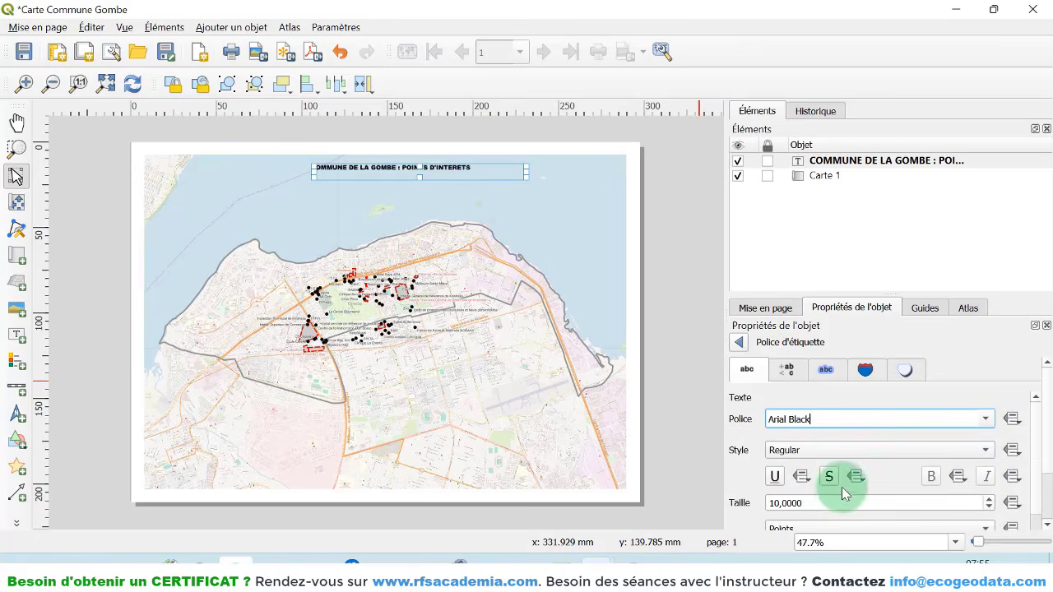
pyautogui.click(990, 500)
pyautogui.click(989, 499)
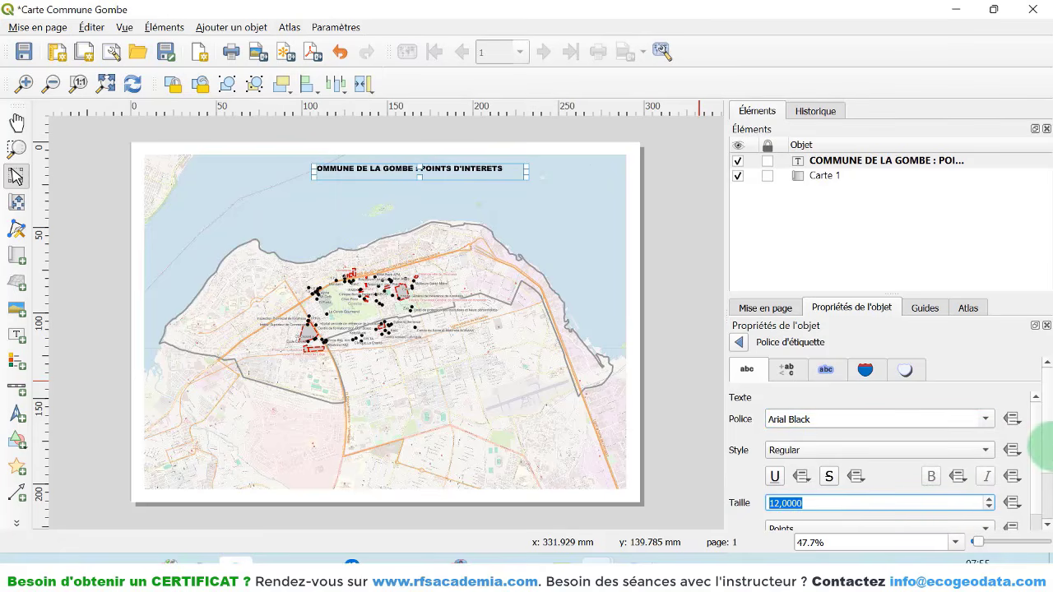
pyautogui.scroll(-3, 1035, 461)
pyautogui.scroll(3, 1035, 453)
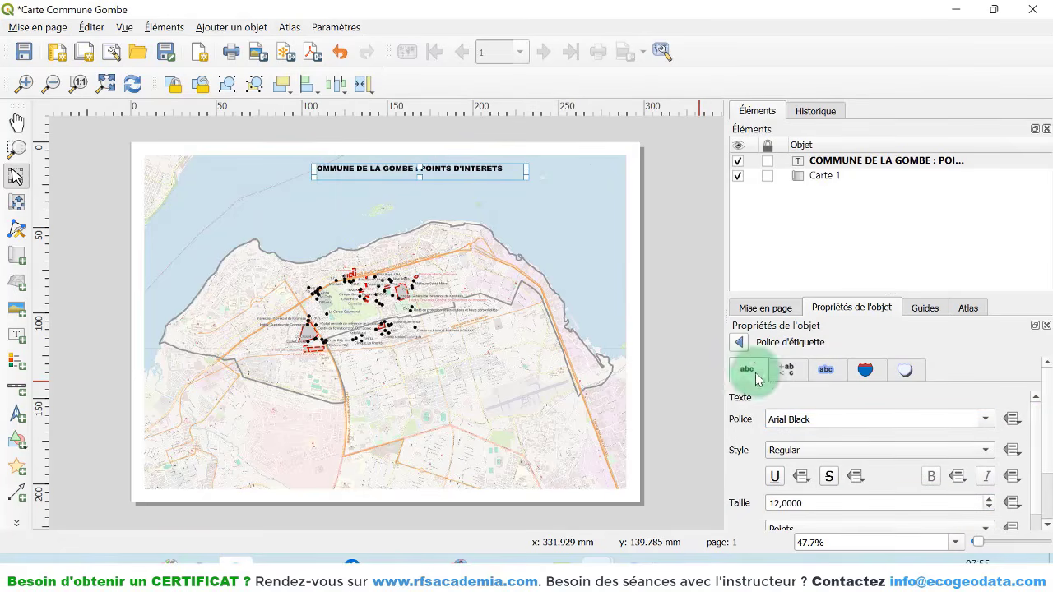
pyautogui.click(739, 343)
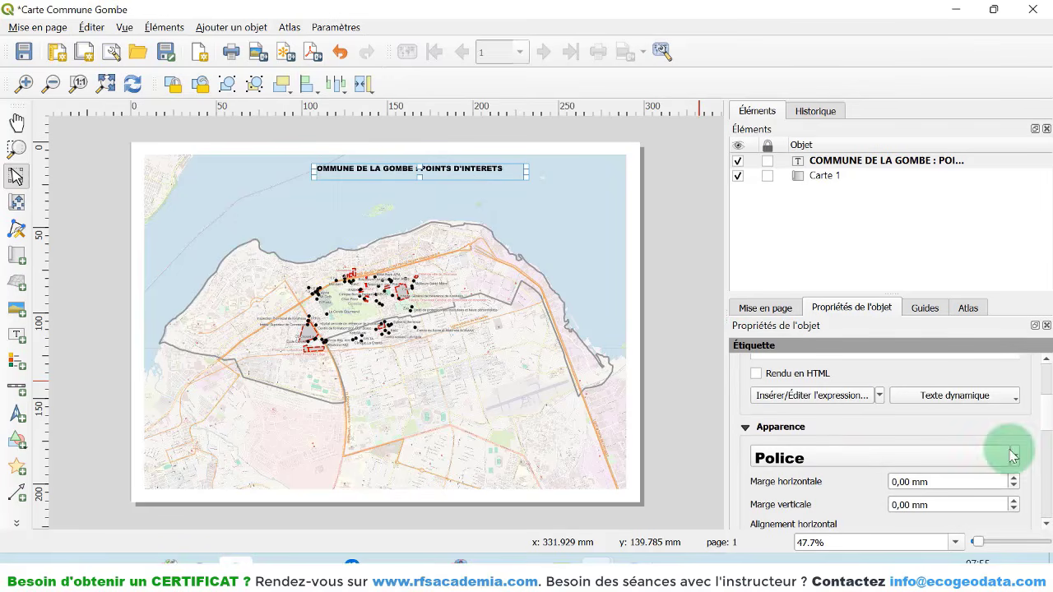
# - Center the title text horizontally and vertically within its label, and deselect the label
pyautogui.scroll(-3, 1034, 432)
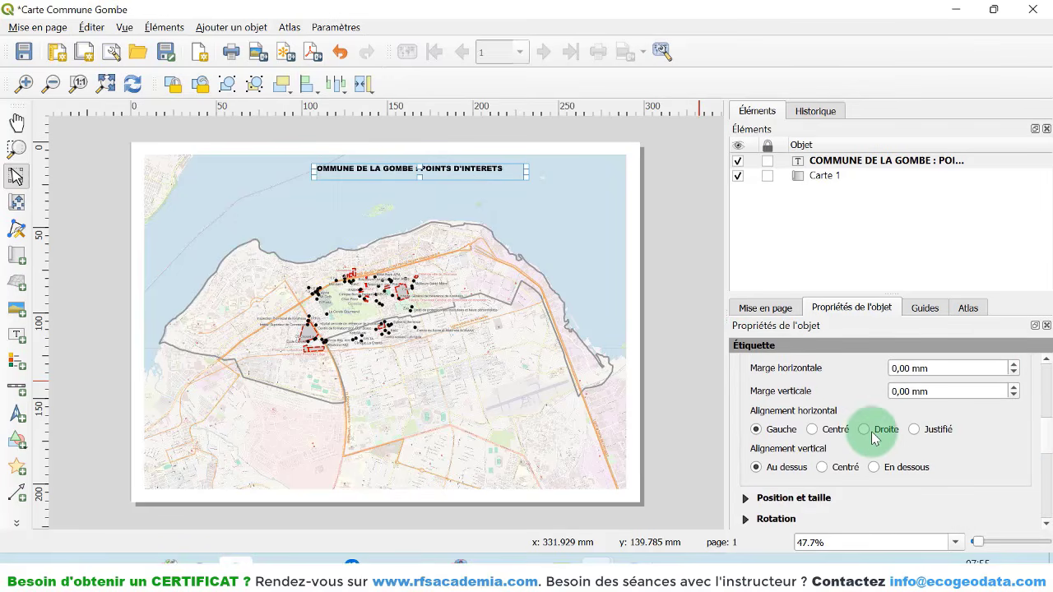
pyautogui.click(827, 434)
pyautogui.click(839, 467)
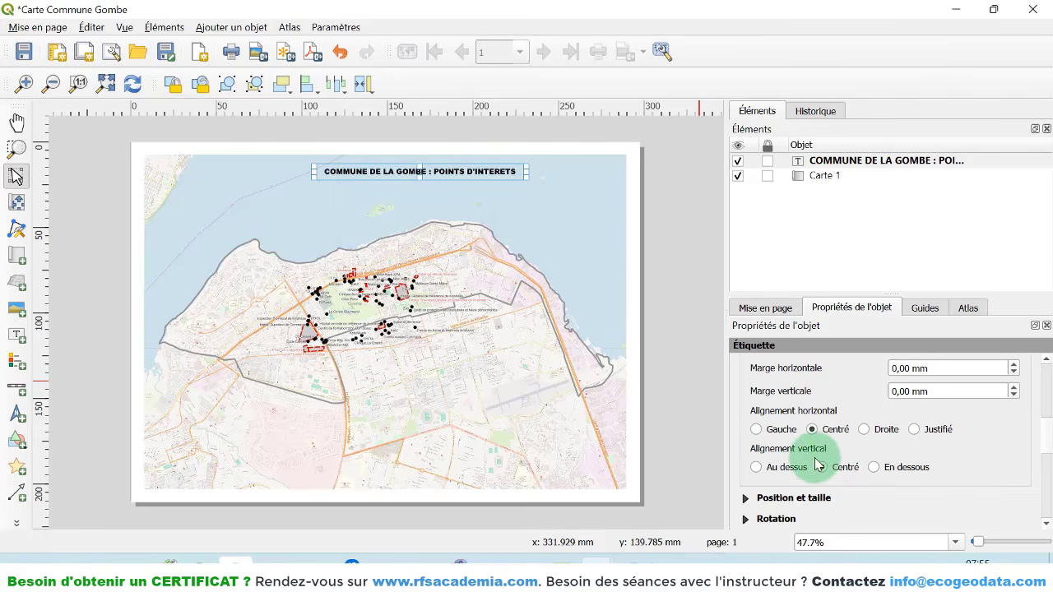
pyautogui.click(639, 261)
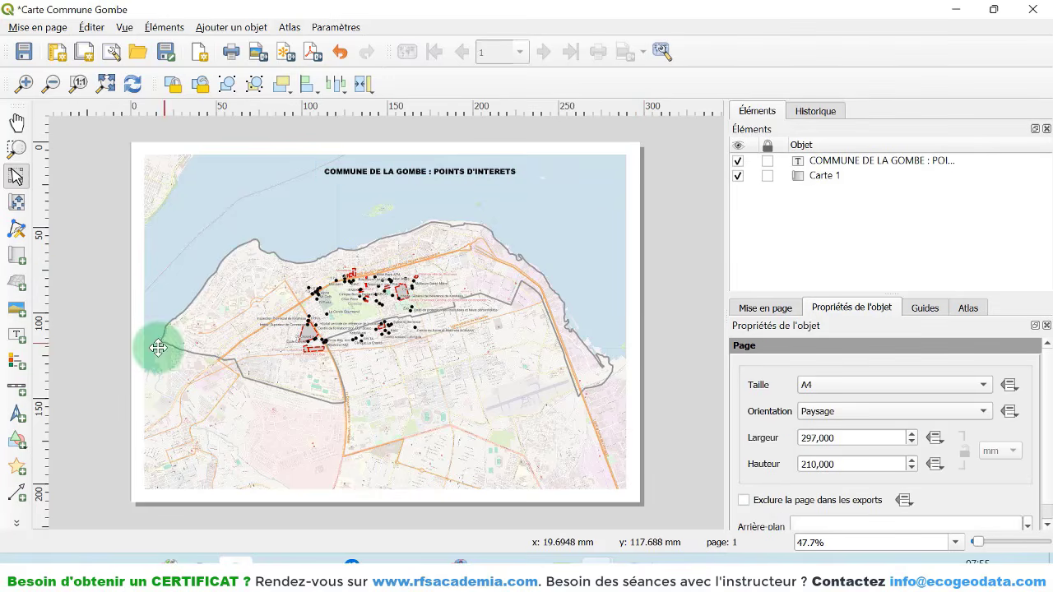
# - Add a legend over the upper-right part of the map and title it Légende
pyautogui.click(15, 362)
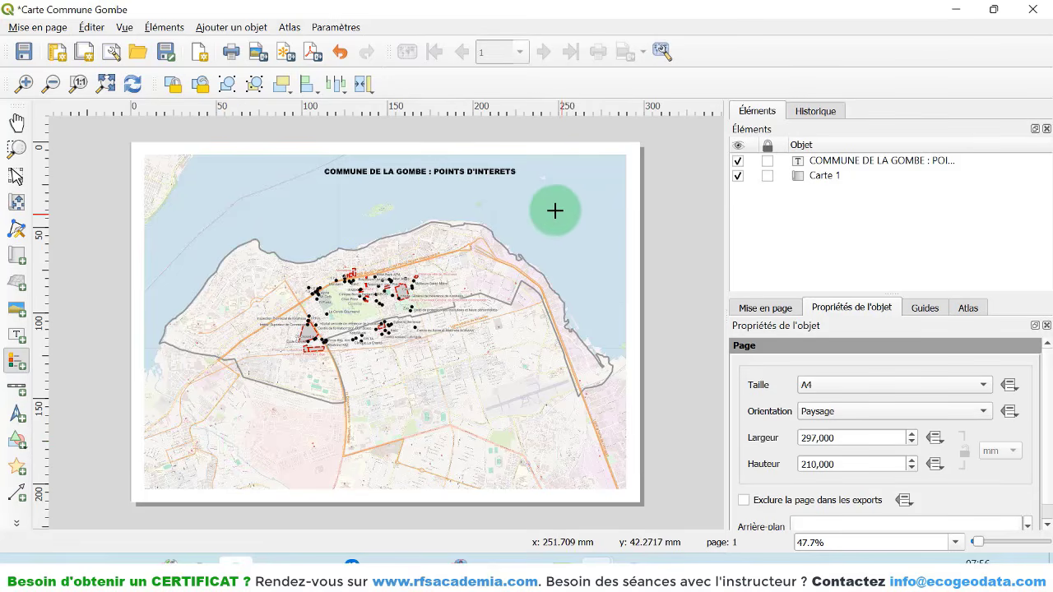
pyautogui.moveTo(549, 201); pyautogui.dragTo(558, 234)
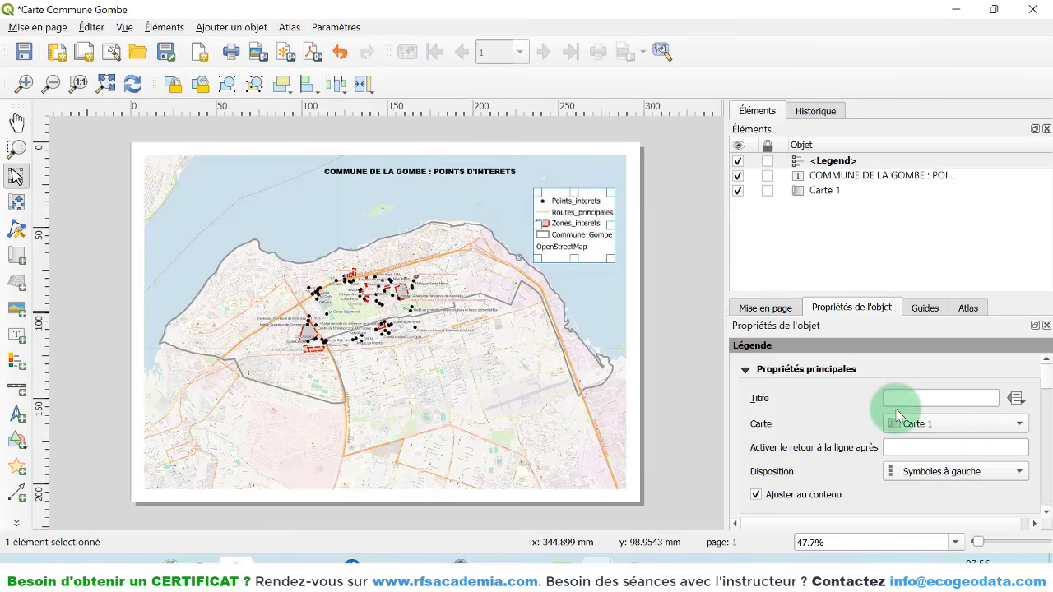
pyautogui.write('Légende')
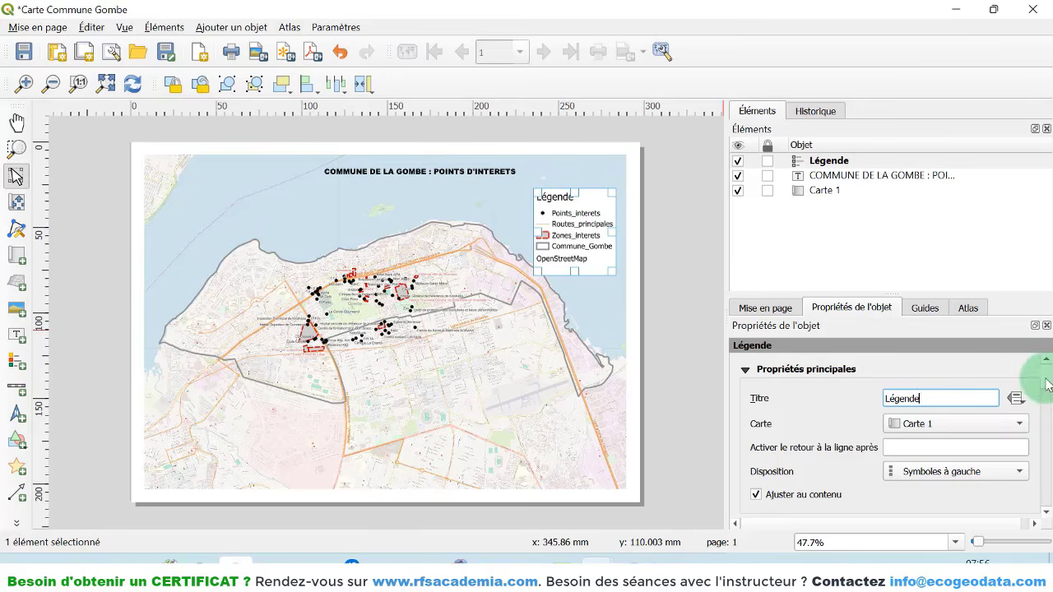
# - Turn off the legend's automatic updating and remove the OpenStreetMap entry from its items
pyautogui.scroll(-5, 1045, 402)
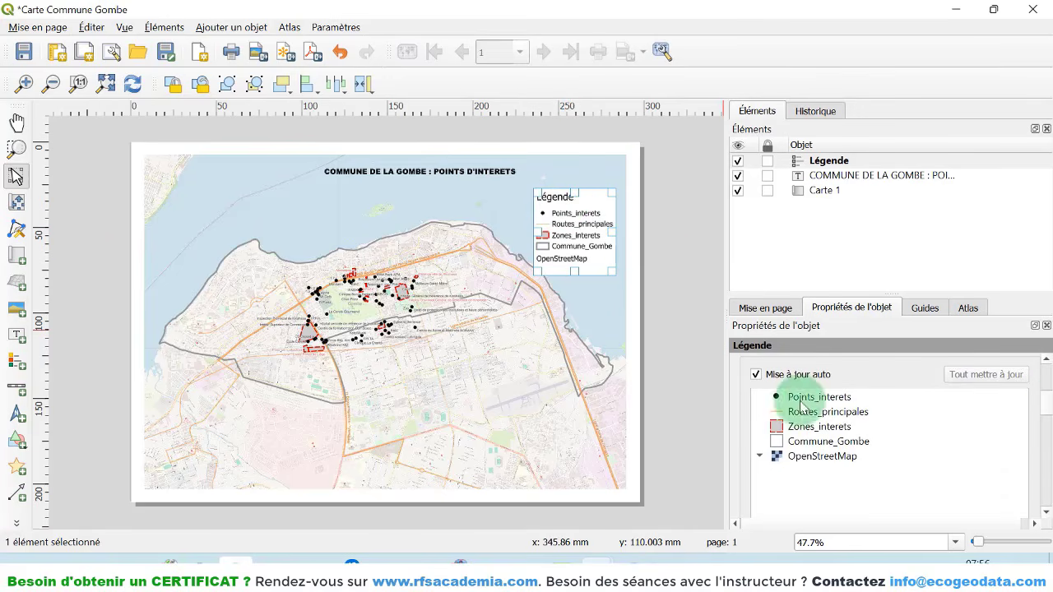
pyautogui.moveTo(823, 477)
pyautogui.mouseDown()
pyautogui.moveTo(810, 369)
pyautogui.moveTo(818, 467)
pyautogui.mouseUp()
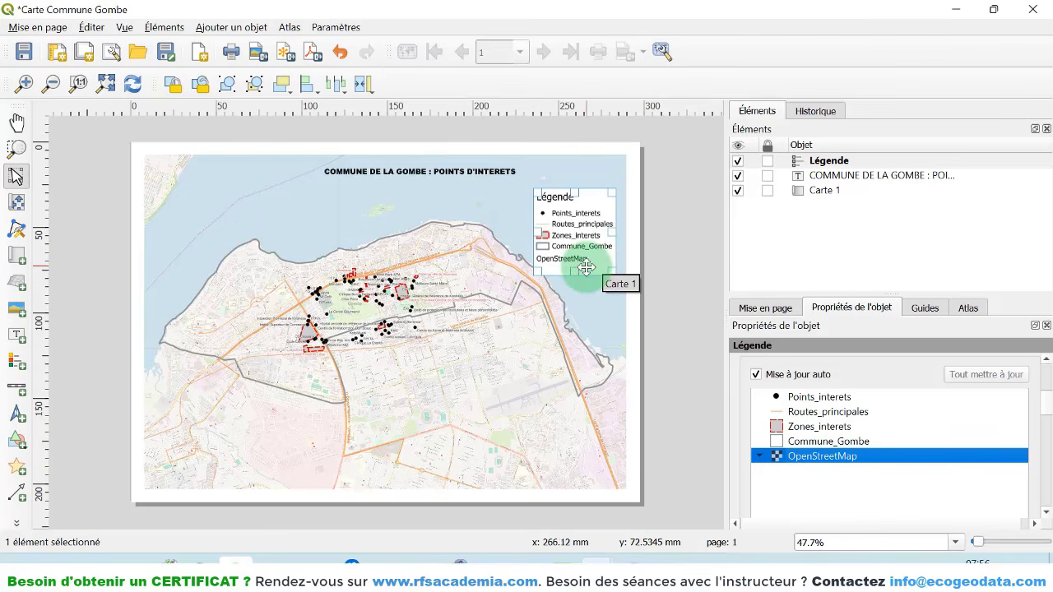
pyautogui.click(756, 376)
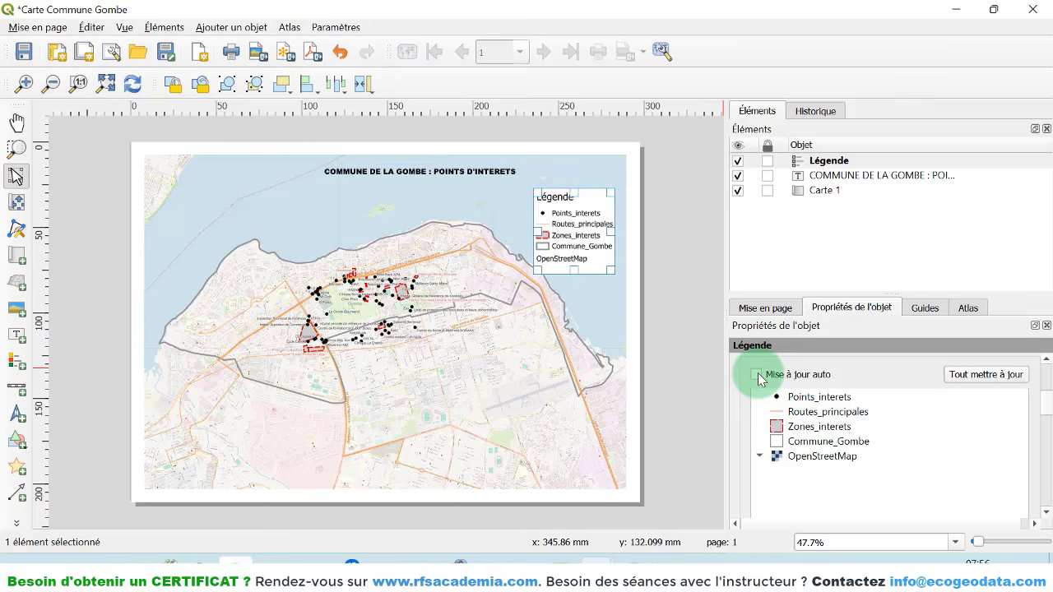
pyautogui.click(834, 459)
pyautogui.scroll(-5, 863, 473)
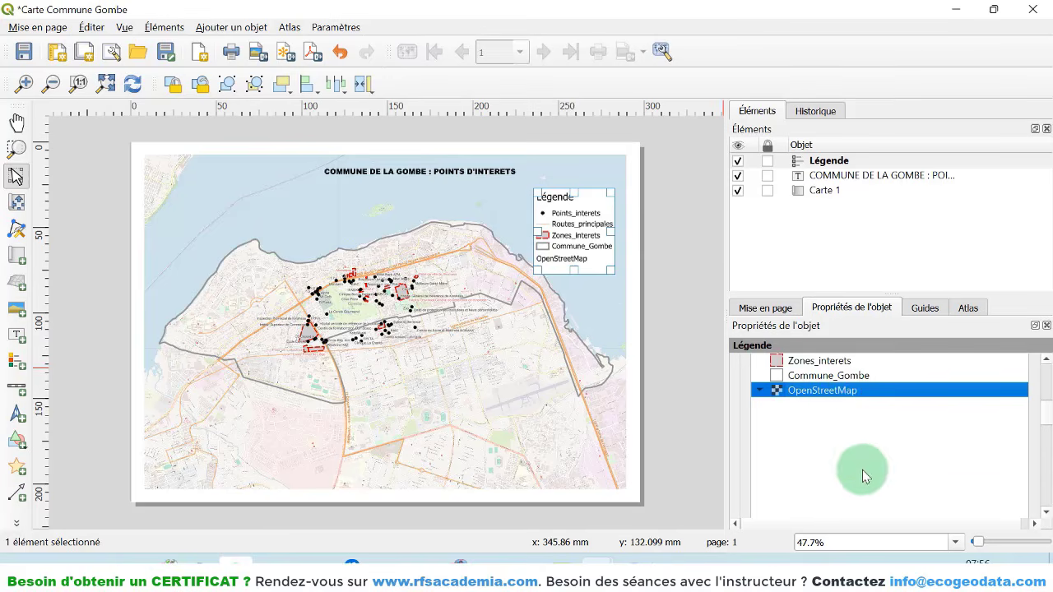
pyautogui.click(850, 478)
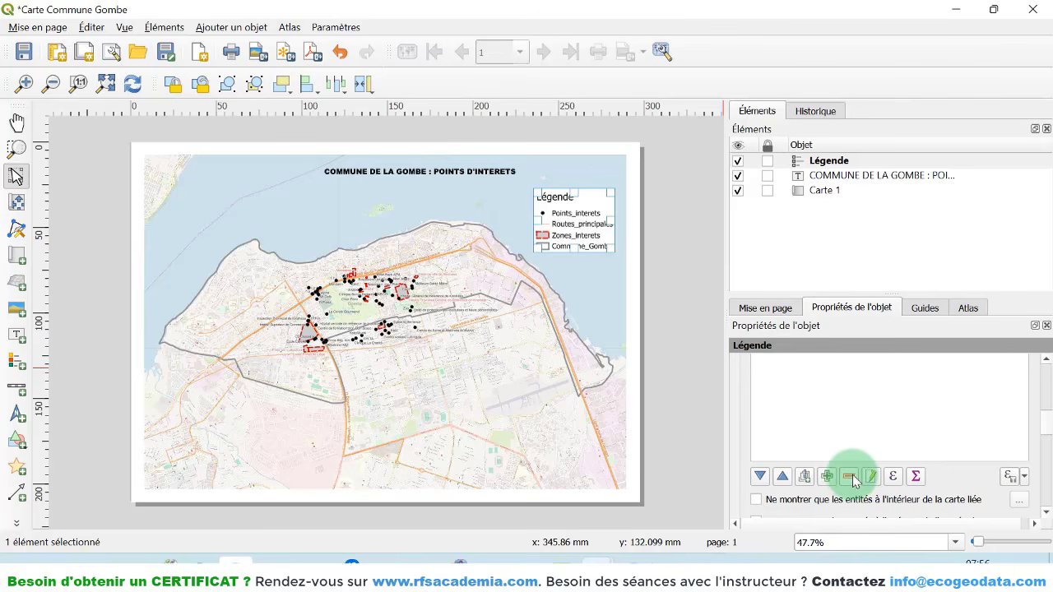
# - Try the legend arrangement Symboles à droite and return it to Symboles à gauche
pyautogui.scroll(10, 977, 472)
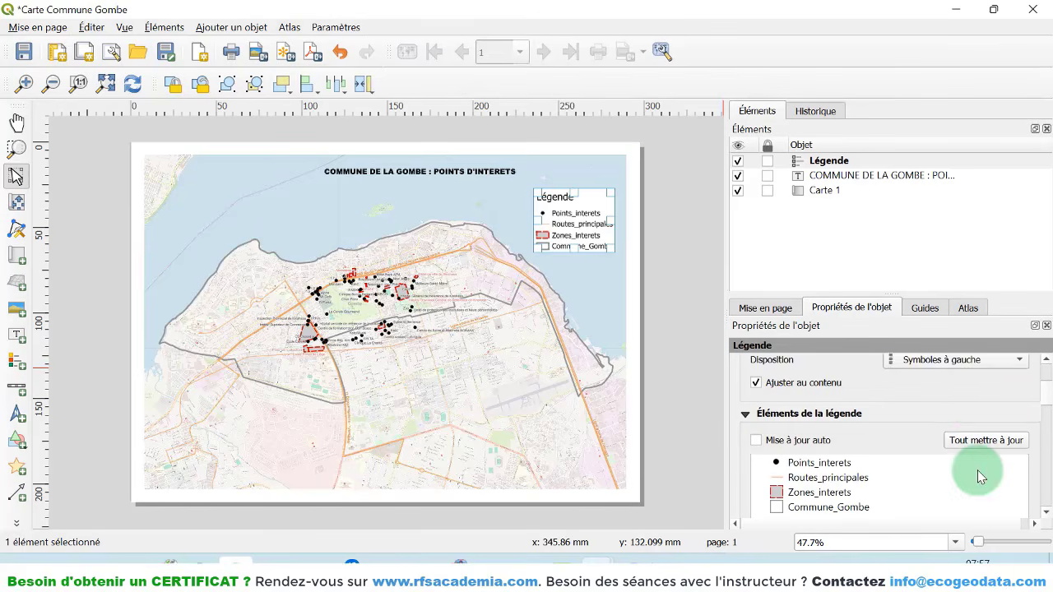
pyautogui.scroll(1, 977, 471)
pyautogui.scroll(-1, 958, 473)
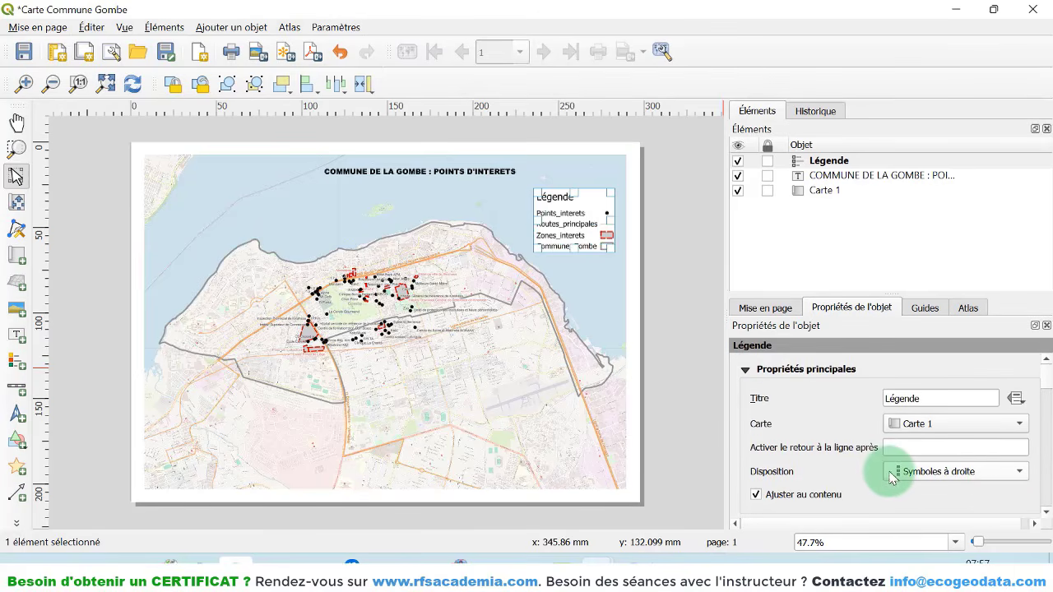
pyautogui.scroll(1, 918, 477)
pyautogui.click(921, 475)
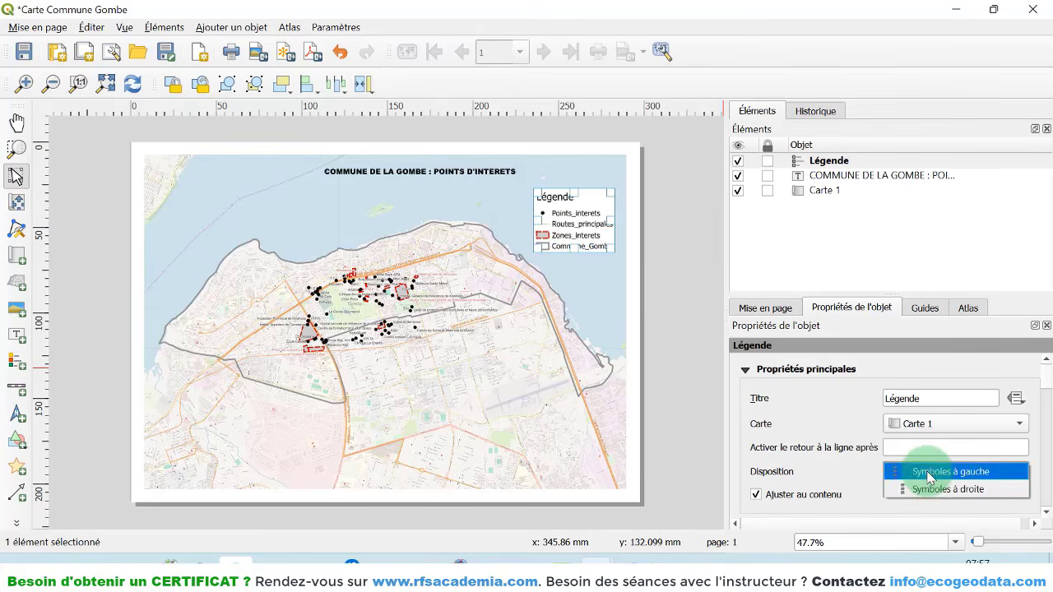
pyautogui.click(932, 491)
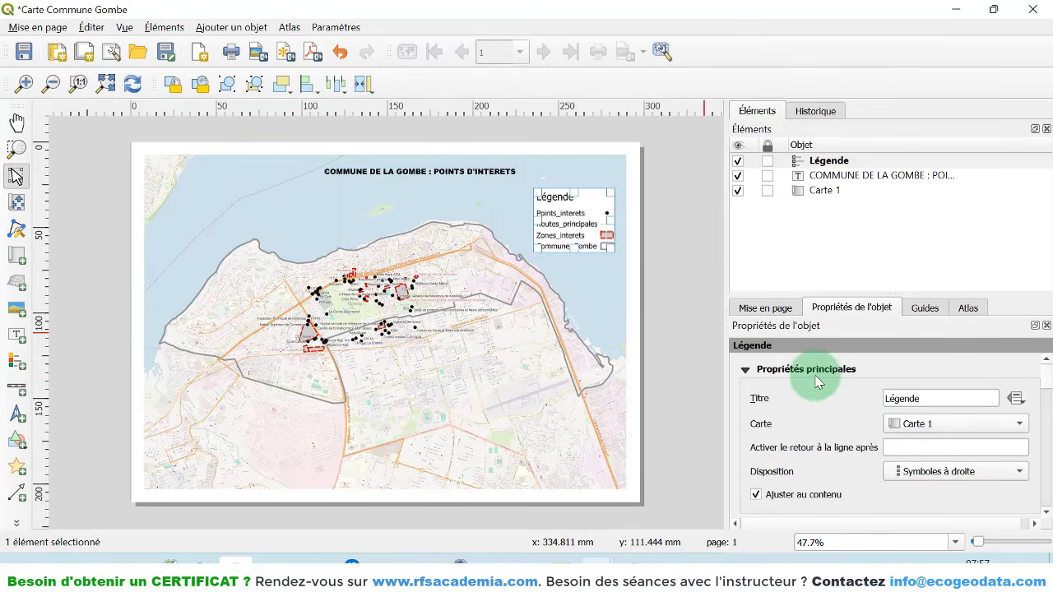
pyautogui.click(928, 474)
pyautogui.click(937, 454)
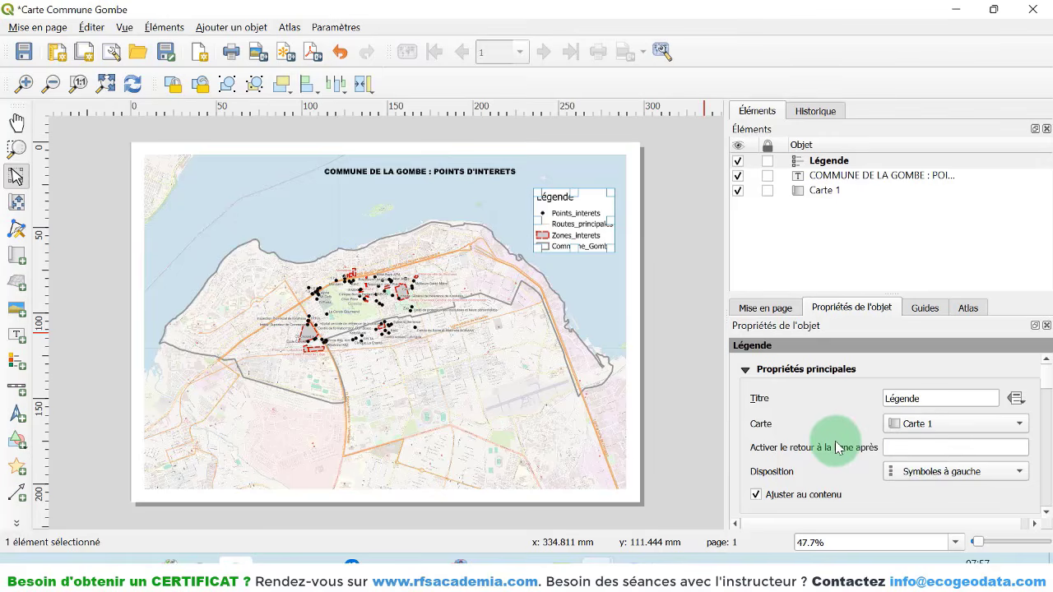
pyautogui.scroll(-3, 834, 446)
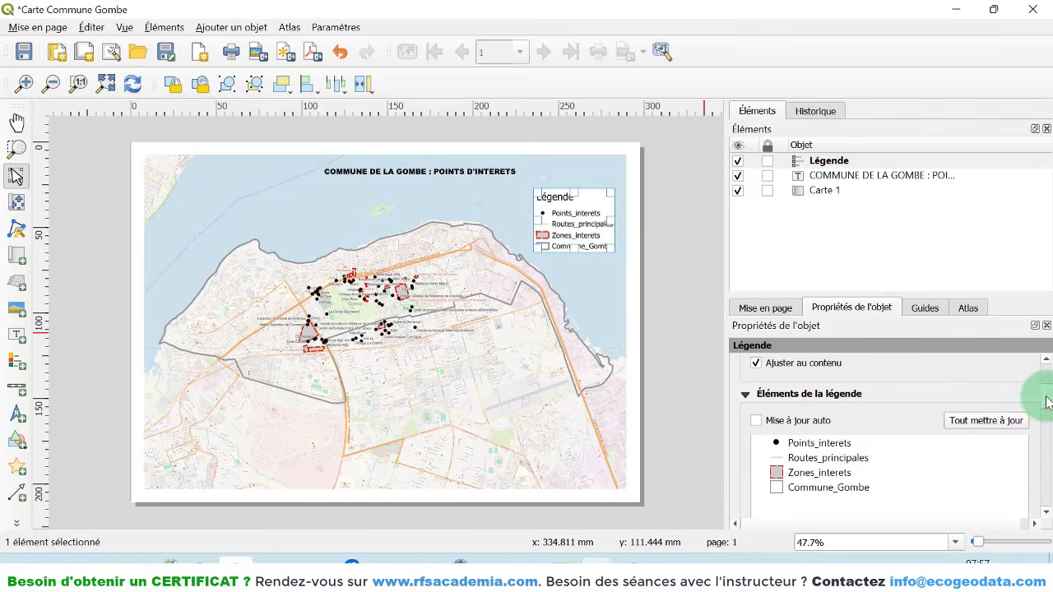
pyautogui.scroll(-3, 1047, 401)
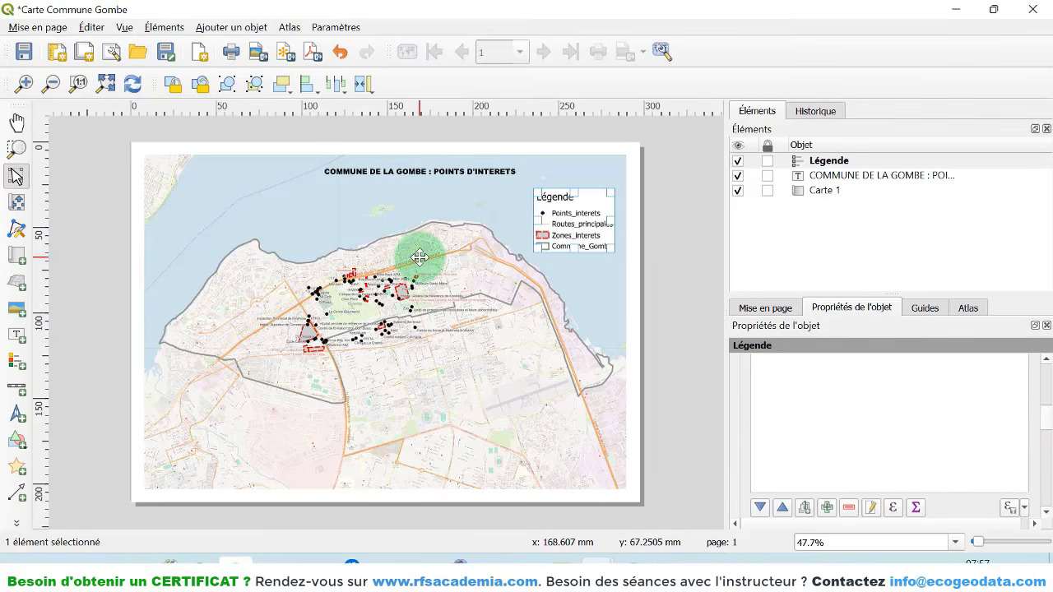
# - Add a scale bar for the map, shift the legend slightly up, and place the bar directly beneath it
pyautogui.click(15, 390)
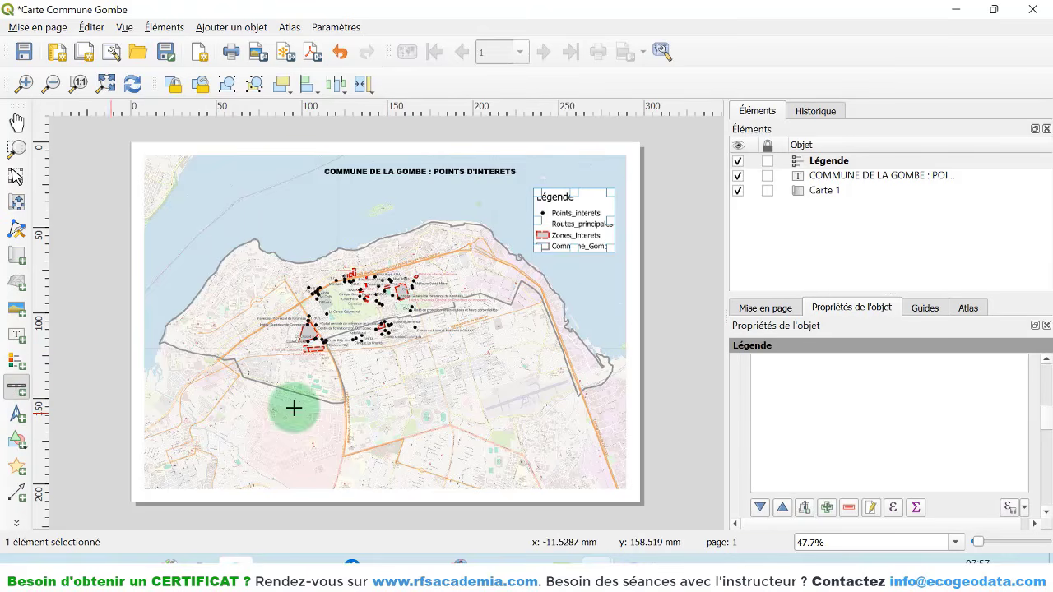
pyautogui.moveTo(547, 261); pyautogui.dragTo(602, 284)
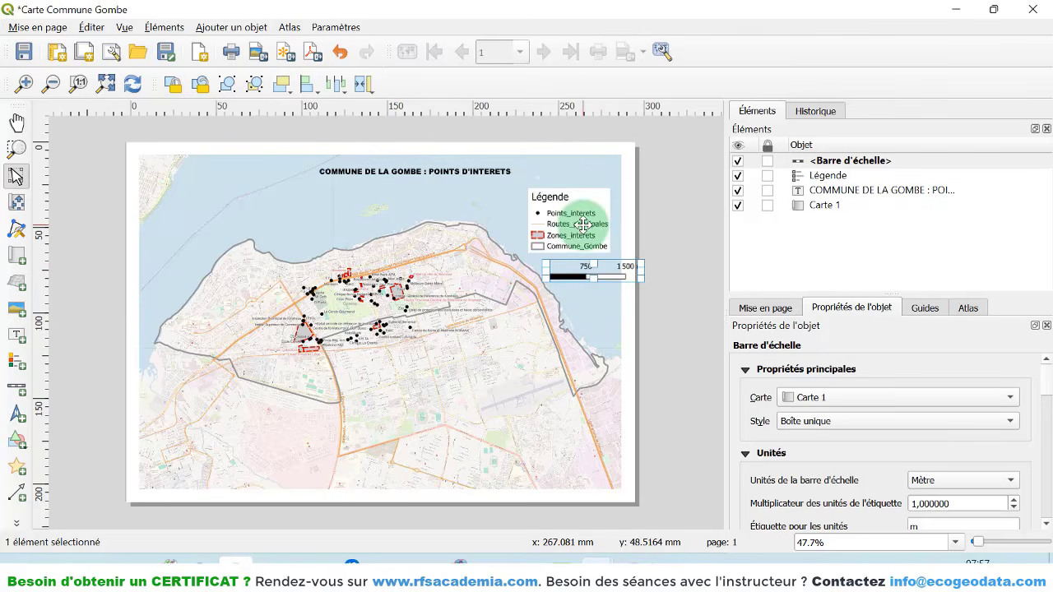
pyautogui.moveTo(583, 223); pyautogui.dragTo(586, 213)
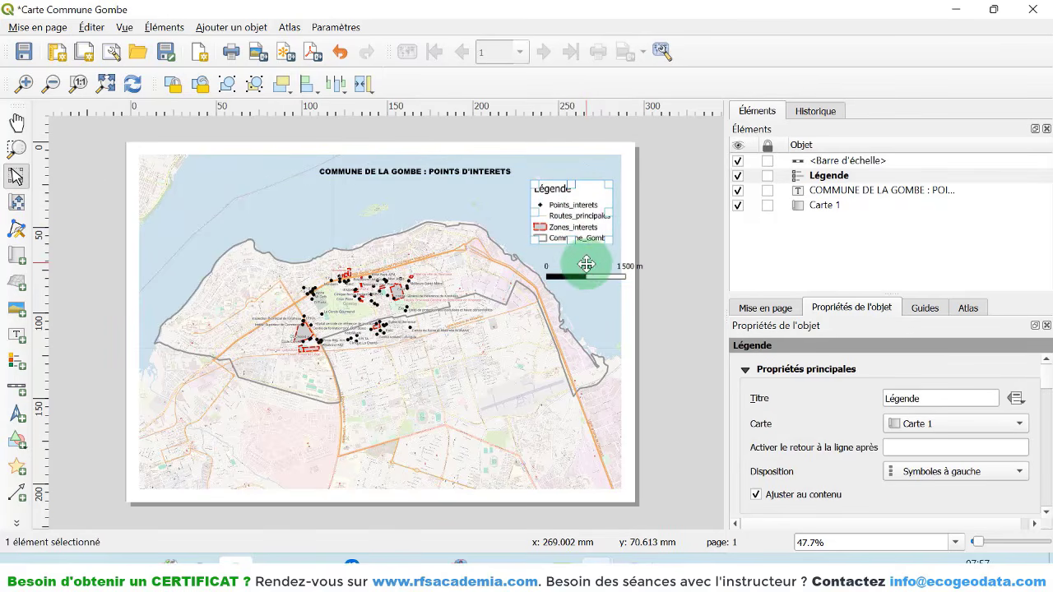
pyautogui.moveTo(580, 270)
pyautogui.mouseDown()
pyautogui.moveTo(566, 259)
pyautogui.moveTo(577, 255)
pyautogui.mouseUp()
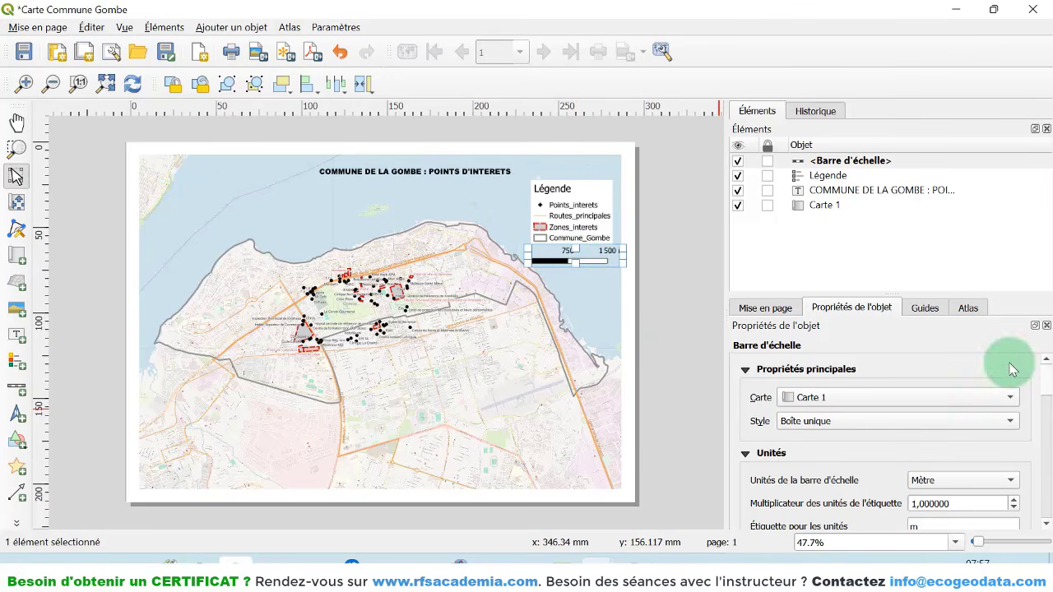
# - Set the scale bar's label margin to 2 mm in its display settings
pyautogui.moveTo(1046, 378); pyautogui.dragTo(1050, 432)
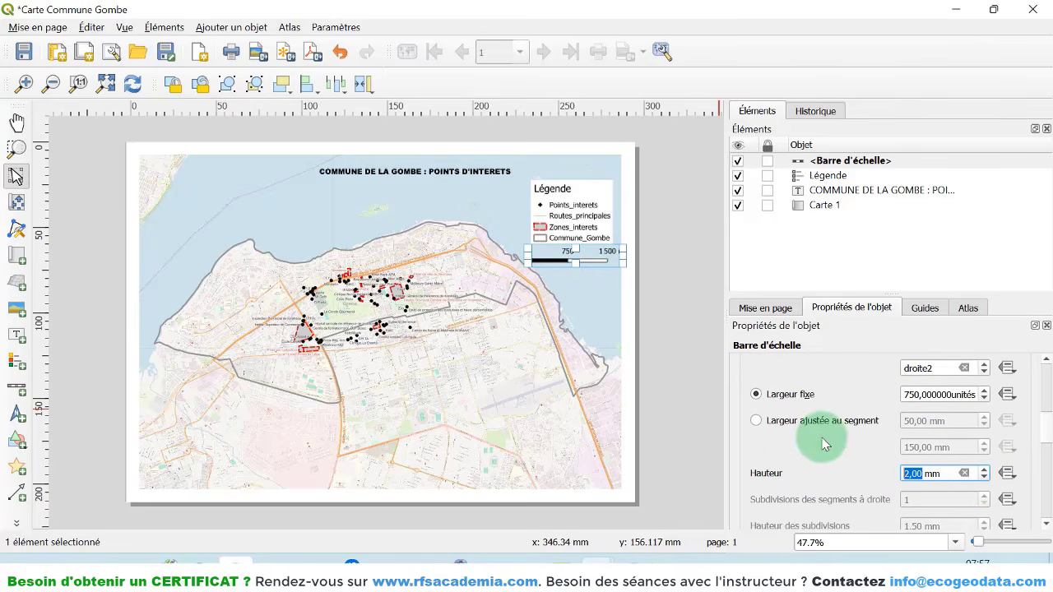
pyautogui.scroll(-2, 820, 441)
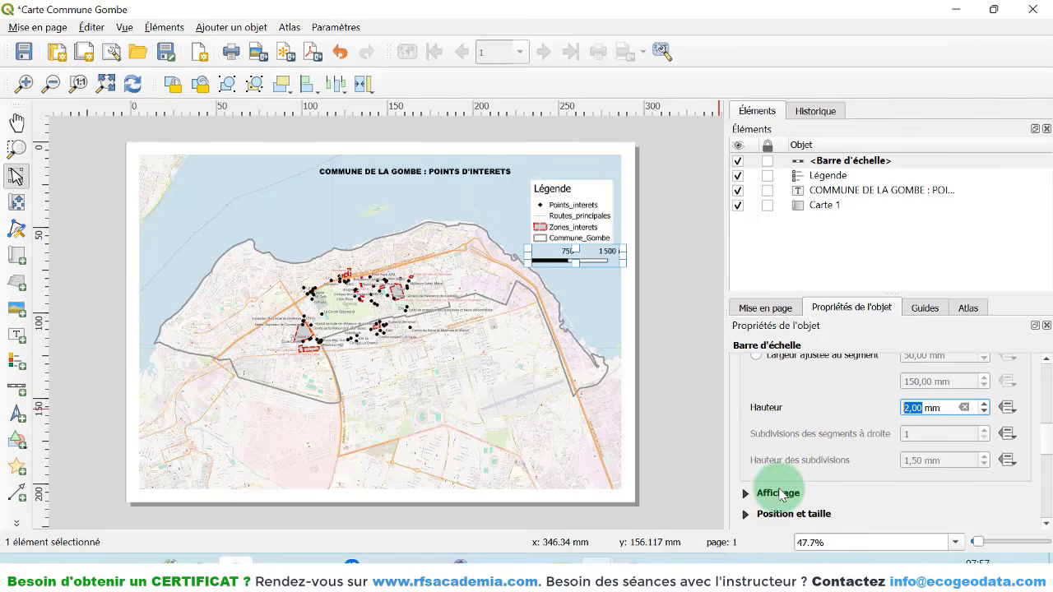
pyautogui.click(747, 494)
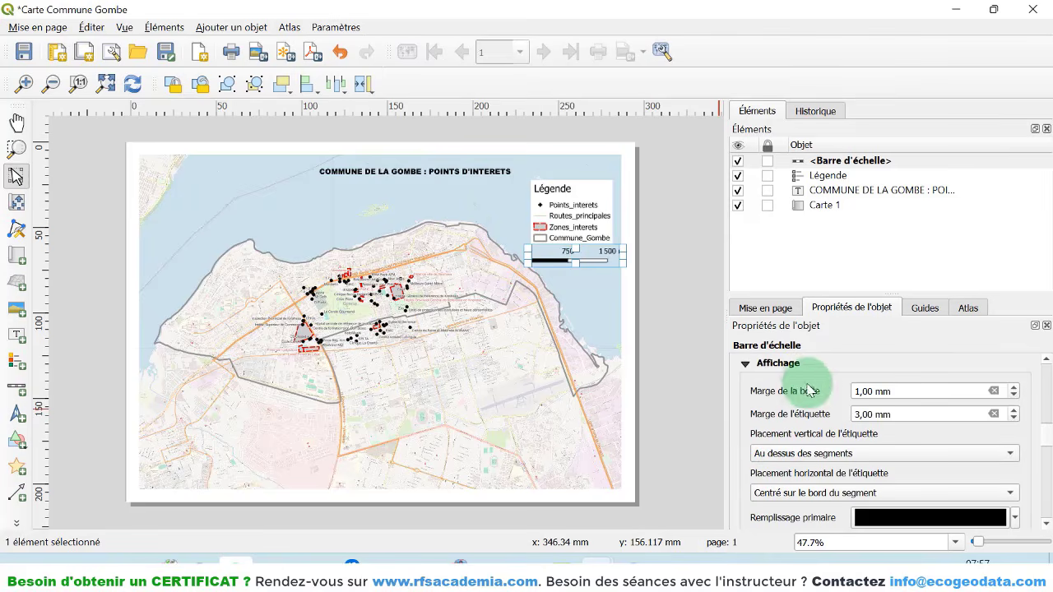
pyautogui.click(1012, 419)
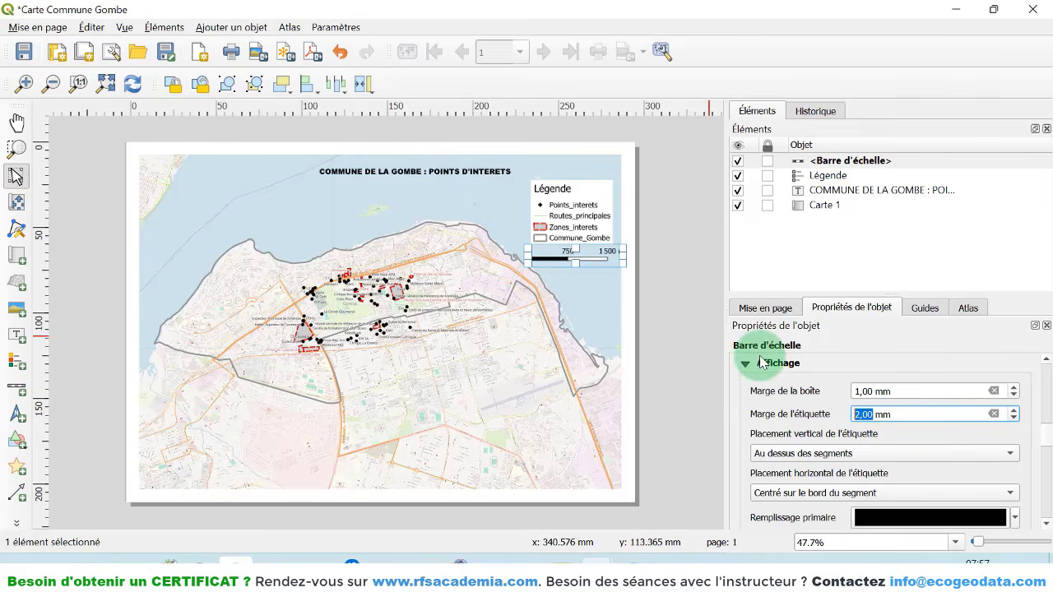
# - Set the scale bar's font to Arial at size 10 points, and deselect the scale bar
pyautogui.scroll(-5, 746, 393)
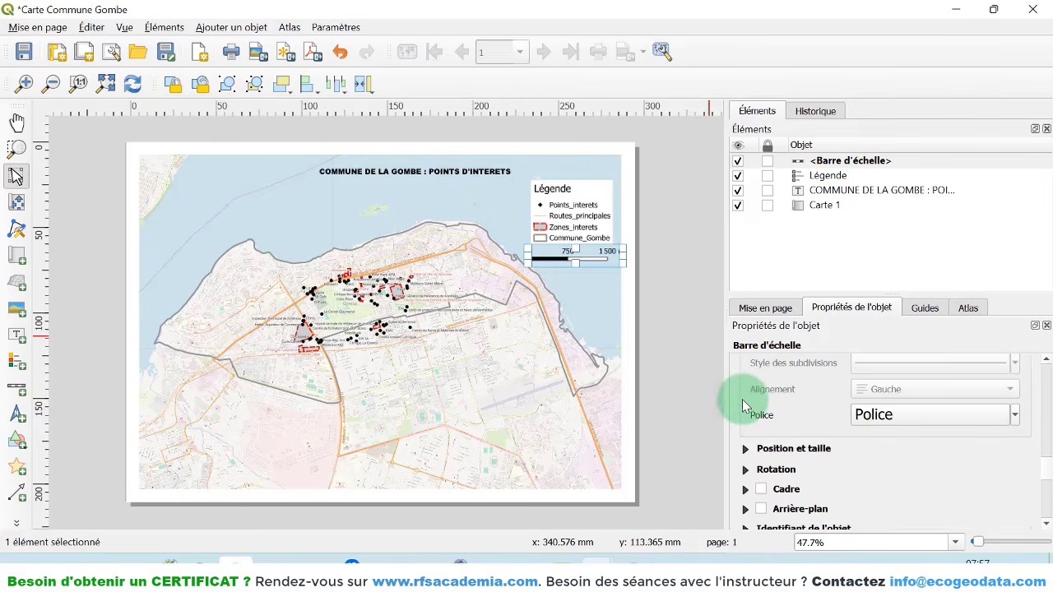
pyautogui.click(898, 422)
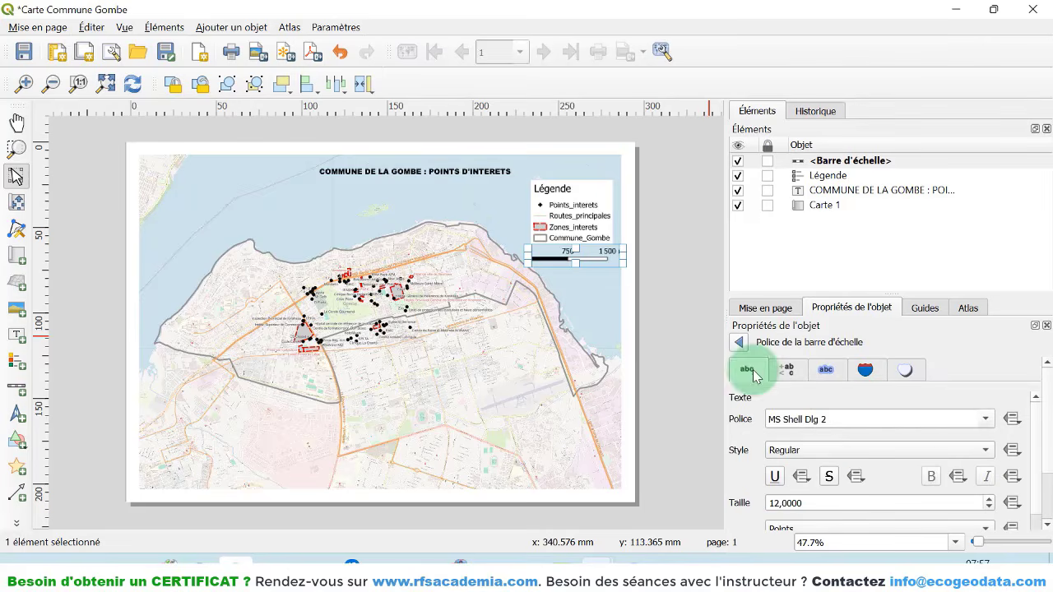
pyautogui.click(986, 421)
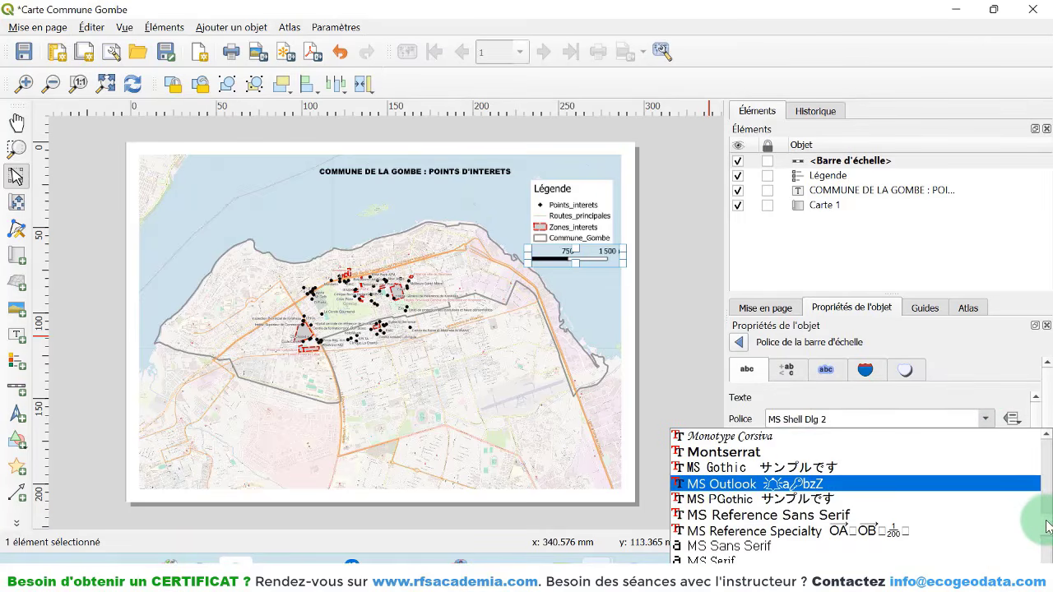
pyautogui.moveTo(1048, 527); pyautogui.dragTo(1046, 440)
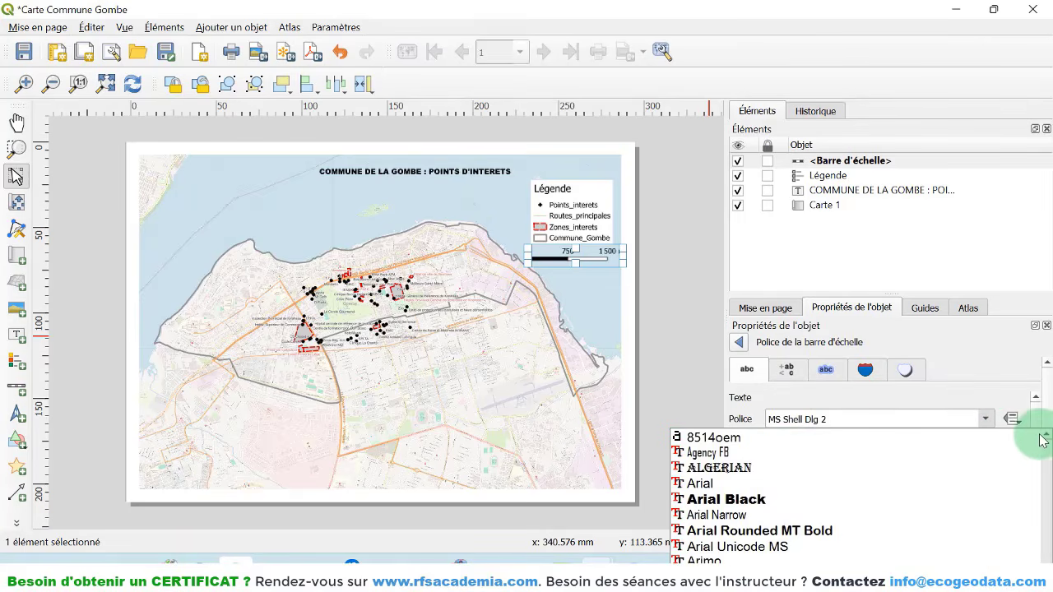
pyautogui.click(811, 486)
pyautogui.click(809, 501)
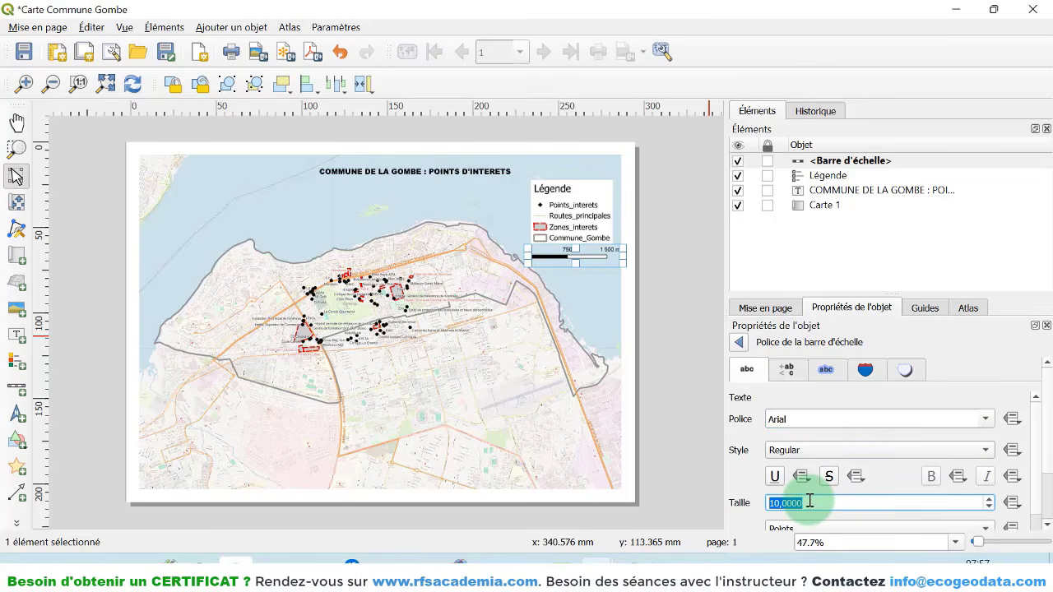
pyautogui.click(607, 315)
pyautogui.click(593, 258)
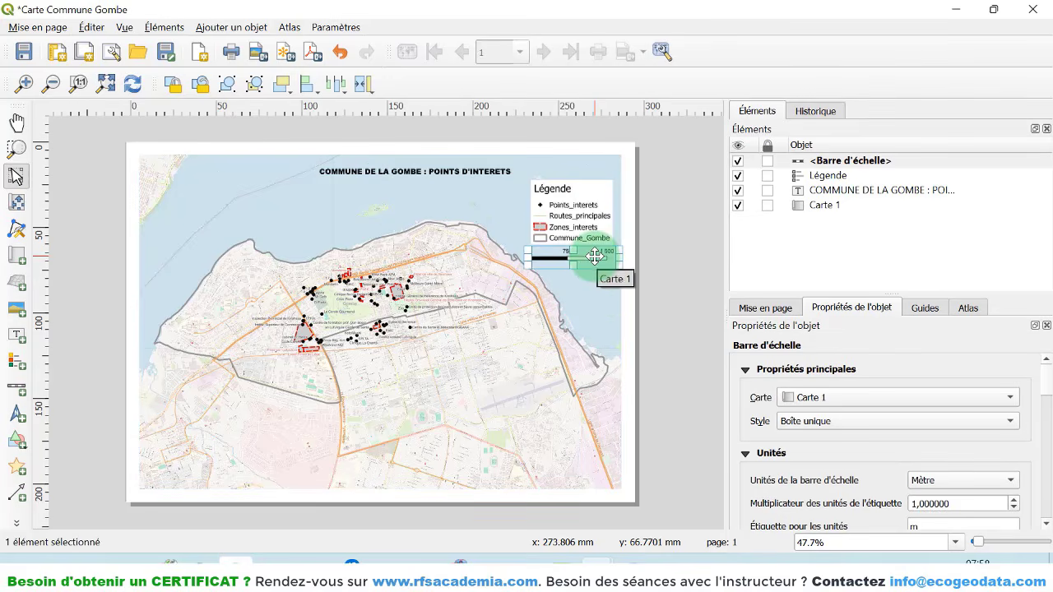
pyautogui.click(606, 288)
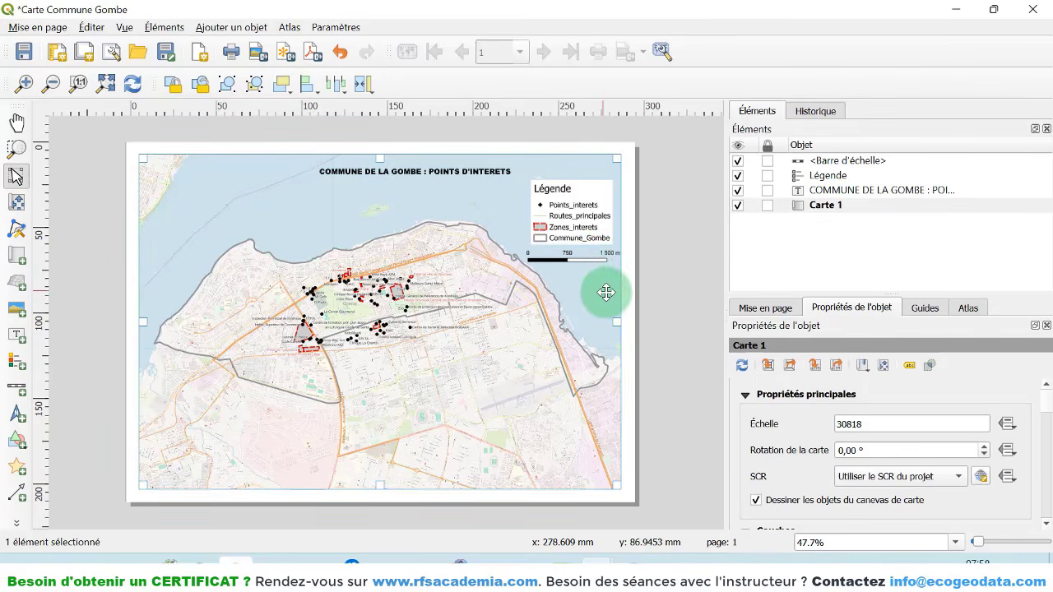
# - Add a small north arrow to the map just below the scale bar
pyautogui.click(18, 415)
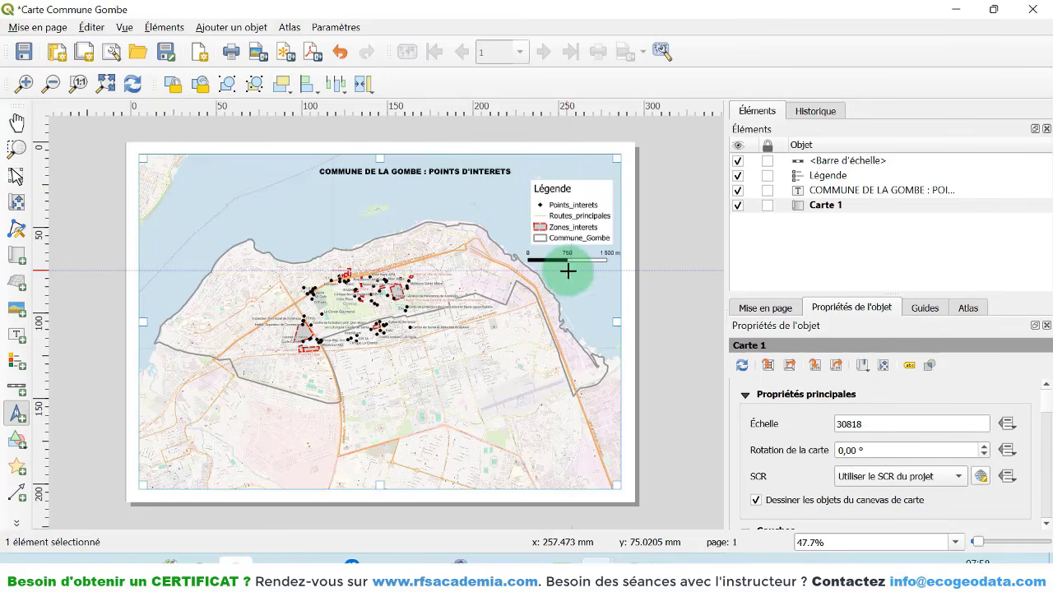
pyautogui.moveTo(567, 271); pyautogui.dragTo(581, 288)
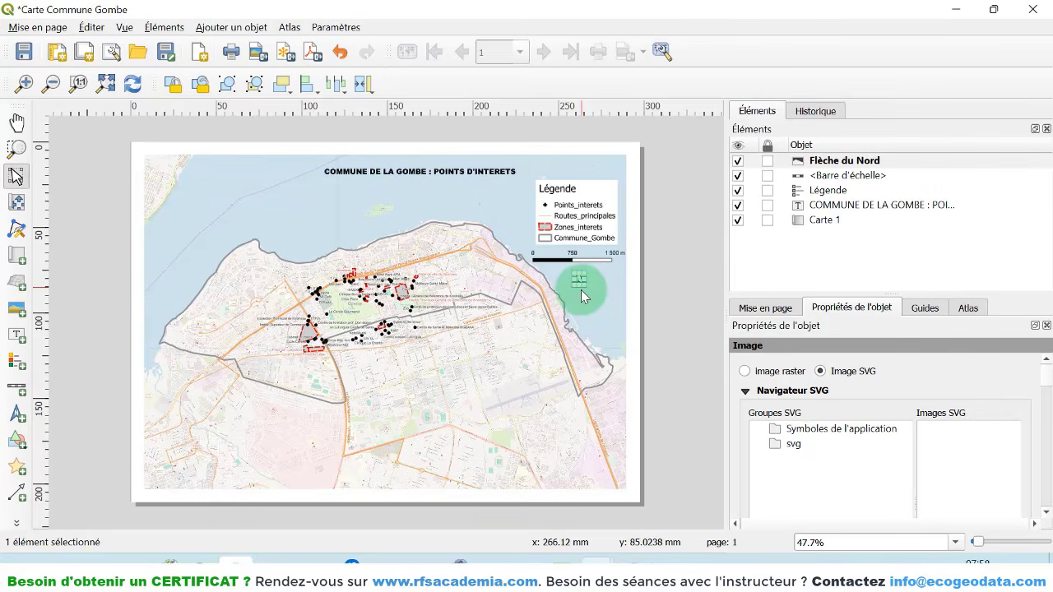
# - Add a grid to the main map, set its type to Croix and its coordinate system to EPSG:4326 - WGS 84
pyautogui.click(625, 308)
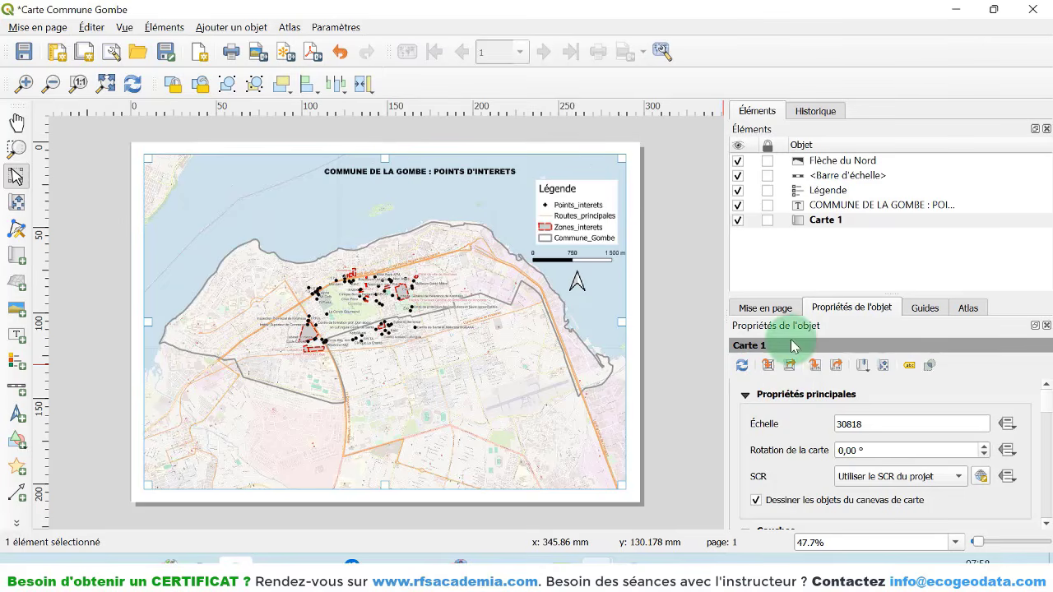
pyautogui.scroll(-6, 787, 469)
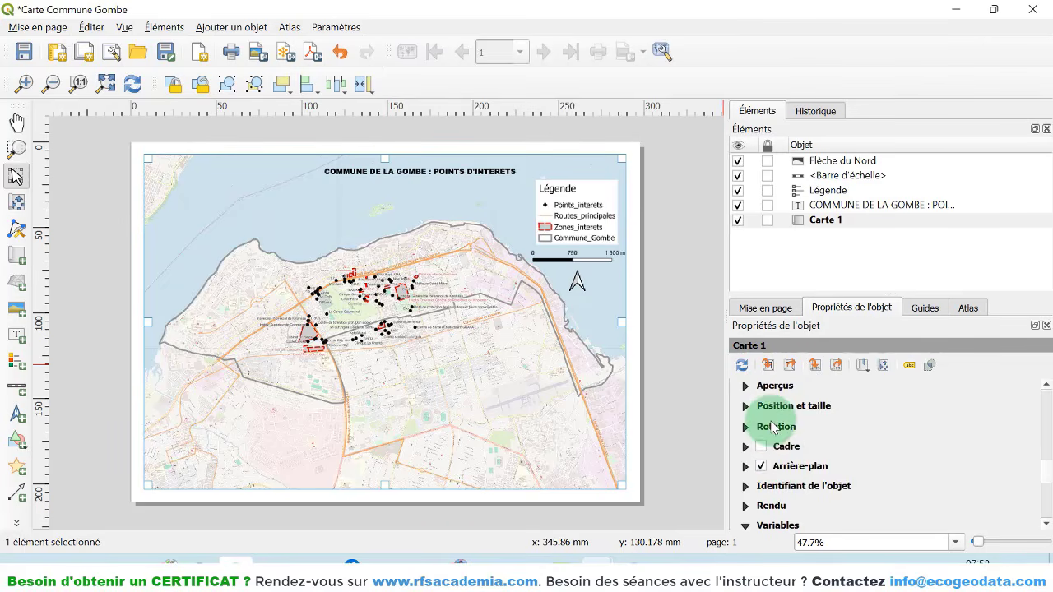
pyautogui.scroll(2, 781, 436)
pyautogui.click(782, 435)
pyautogui.click(773, 392)
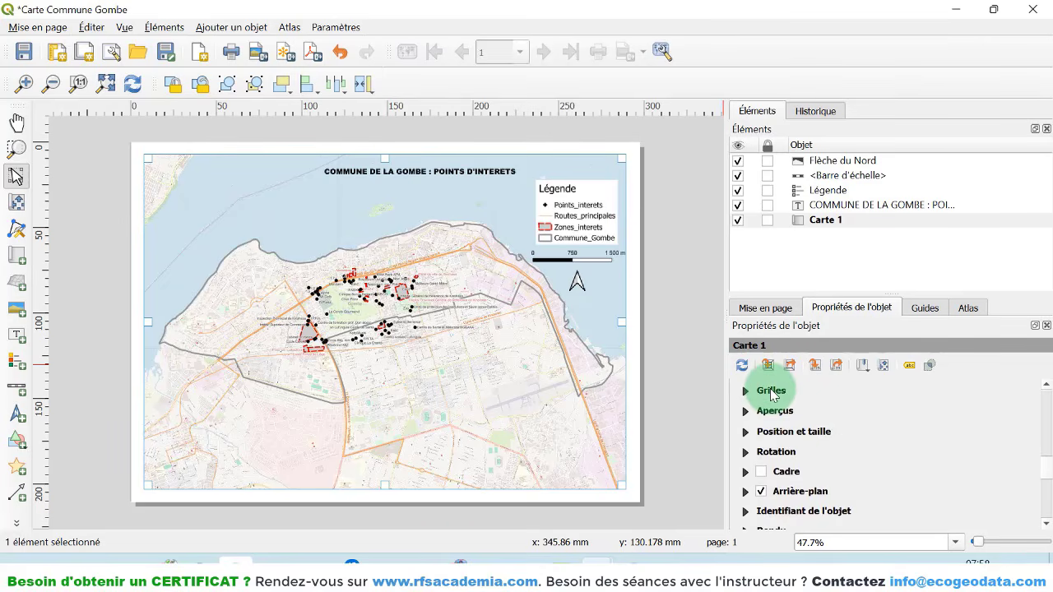
pyautogui.click(771, 392)
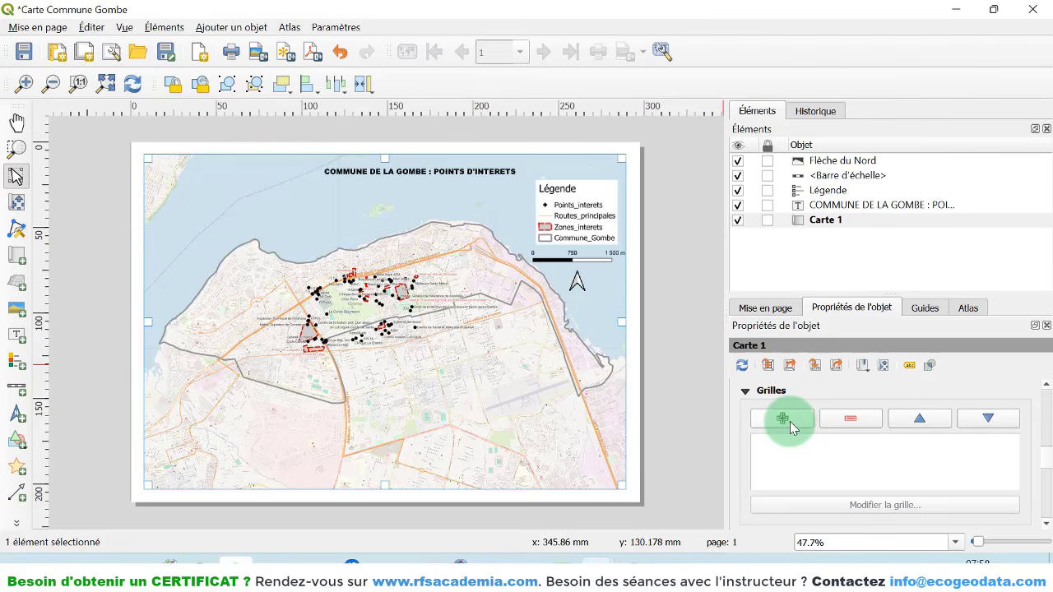
pyautogui.click(782, 420)
pyautogui.click(788, 442)
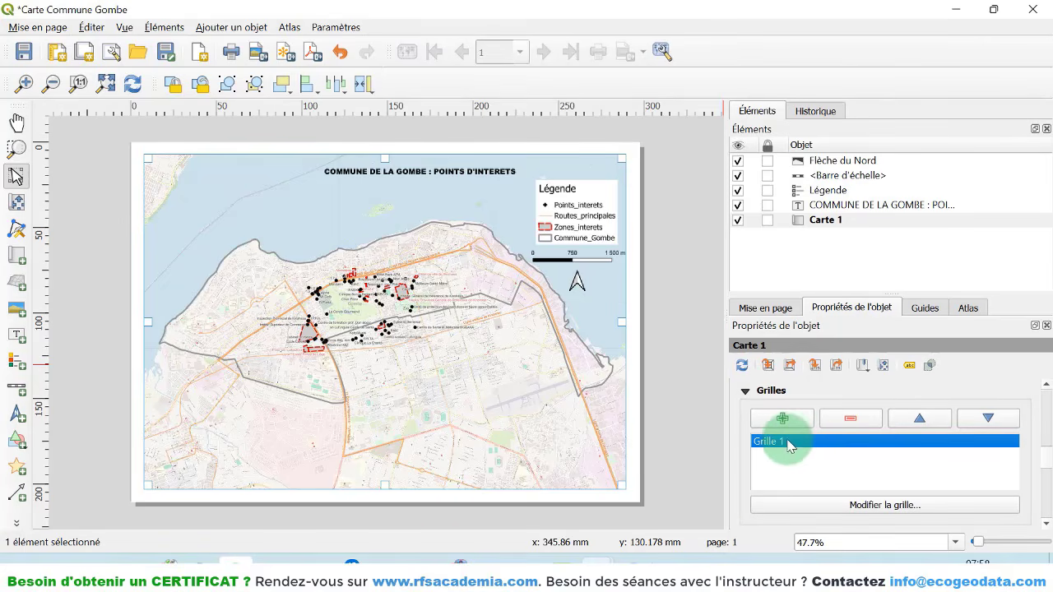
pyautogui.click(885, 505)
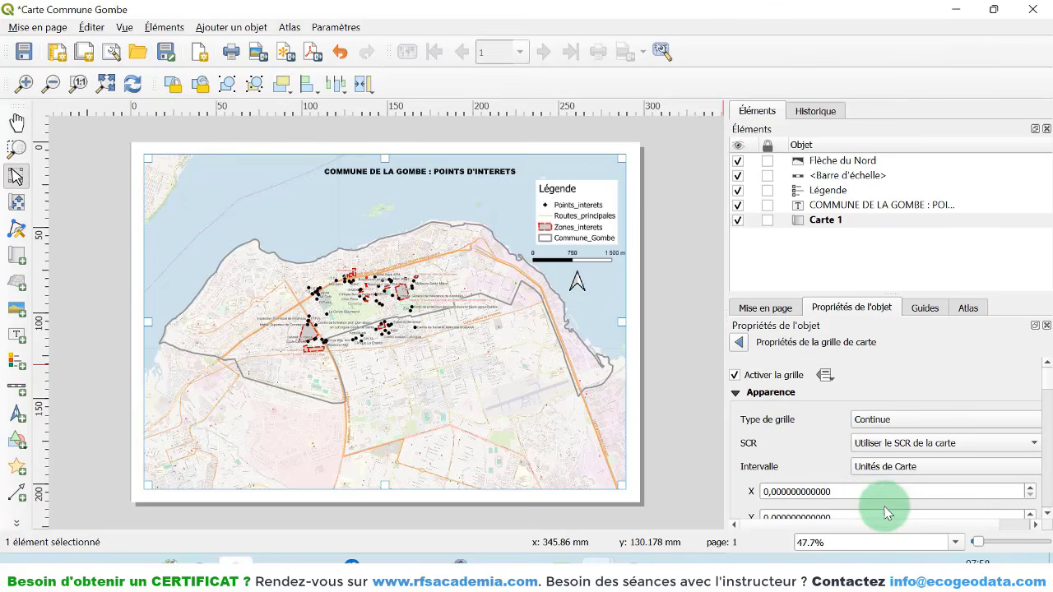
pyautogui.click(898, 448)
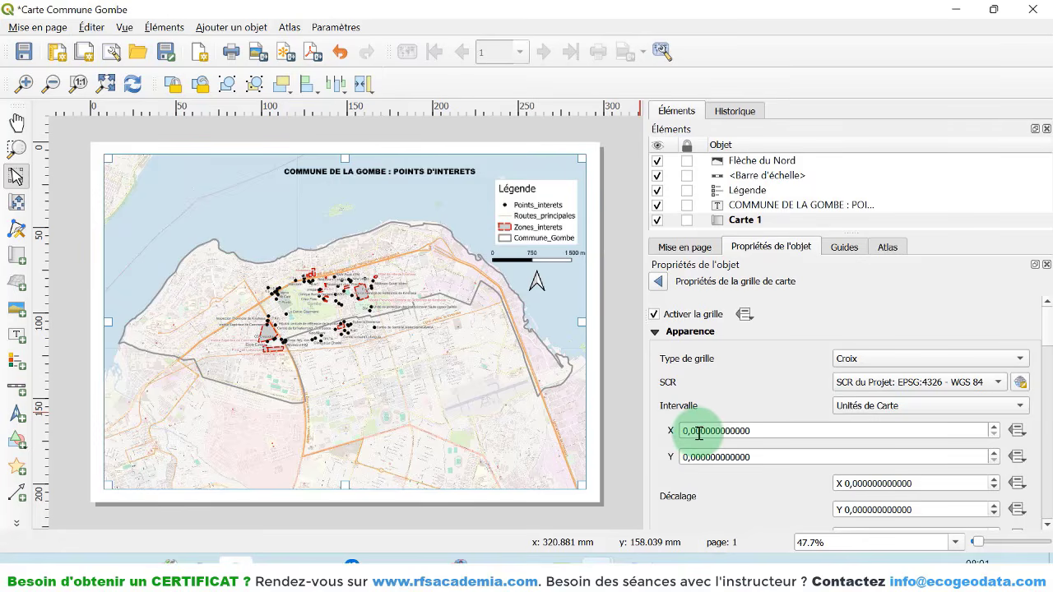
# - Set the grid interval to 0,02 map units in both X and Y
pyautogui.click(698, 431)
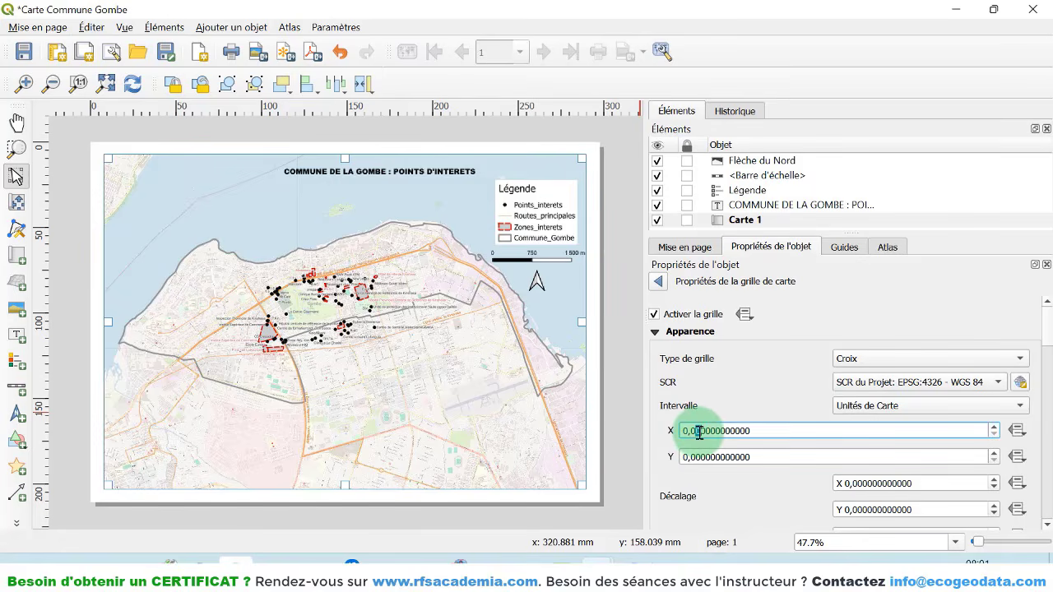
pyautogui.click(707, 456)
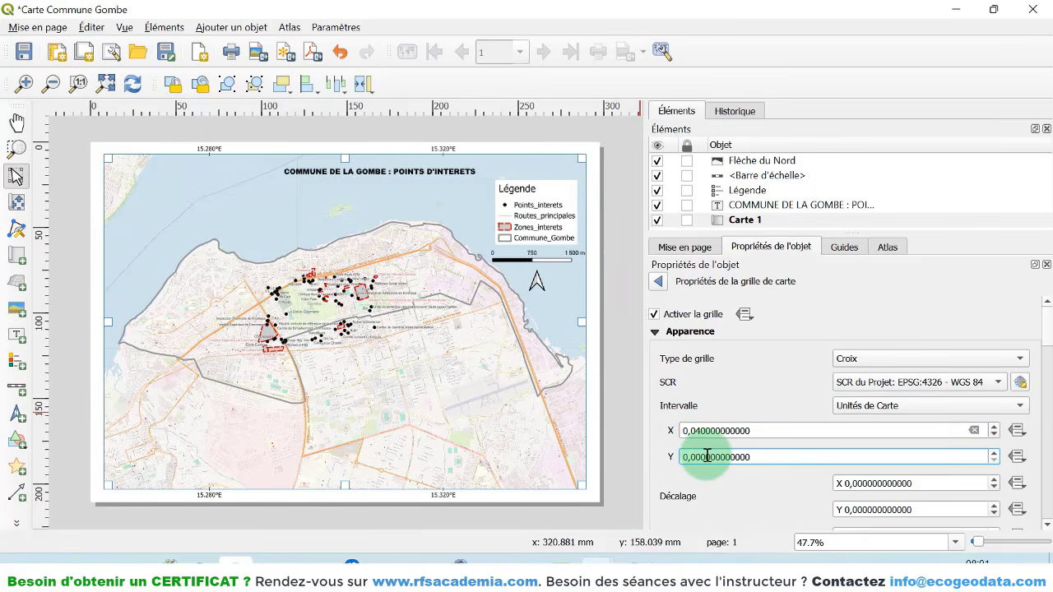
pyautogui.click(699, 431)
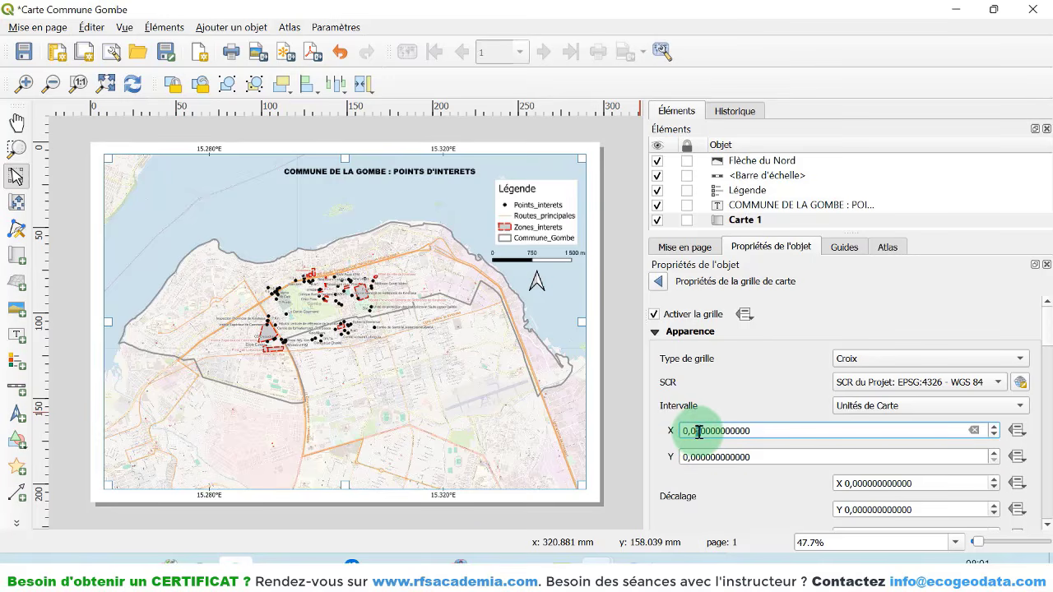
pyautogui.write('2')
pyautogui.click(701, 458)
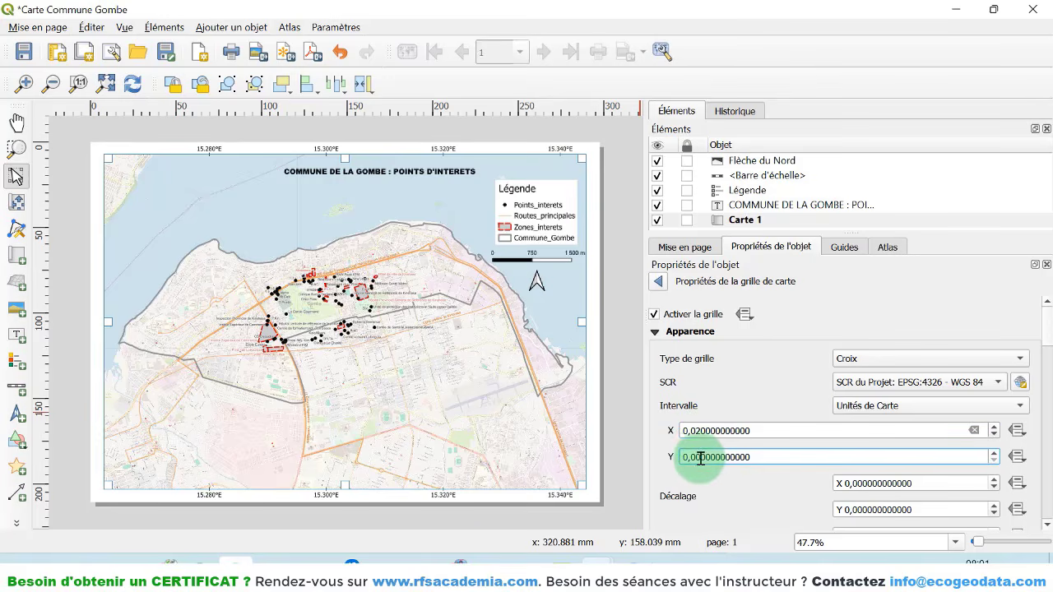
pyautogui.click(730, 431)
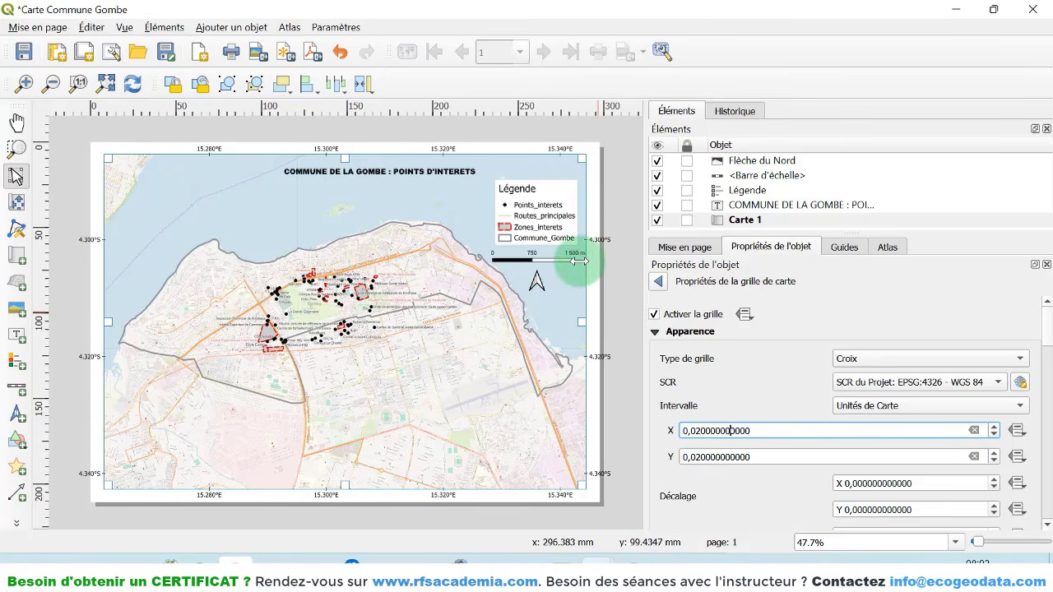
# - Orient the grid's left and right coordinate labels as Vertical ascendant
pyautogui.moveTo(1041, 331); pyautogui.dragTo(1038, 454)
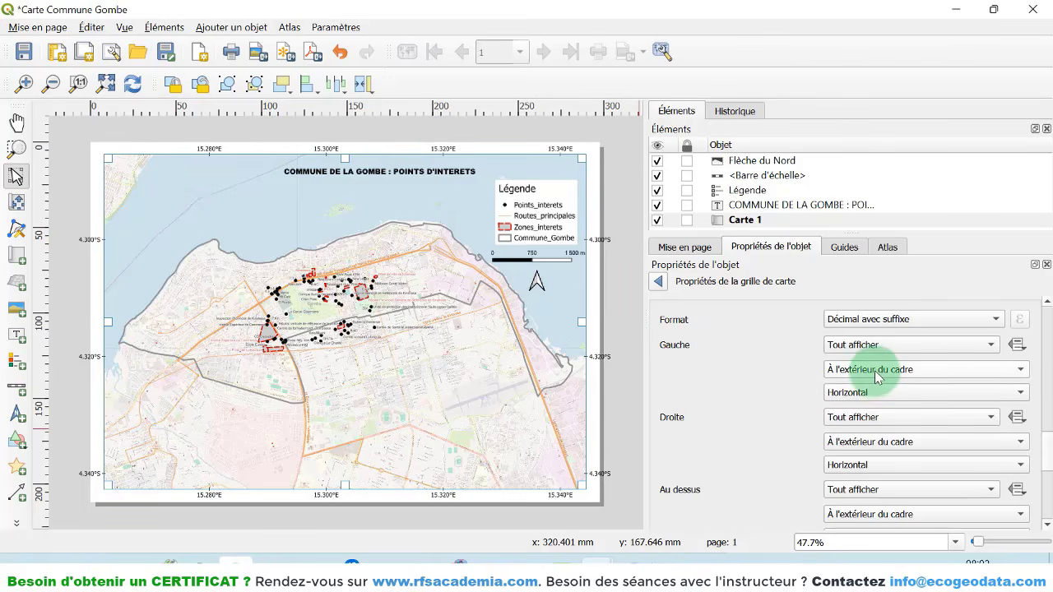
pyautogui.click(858, 397)
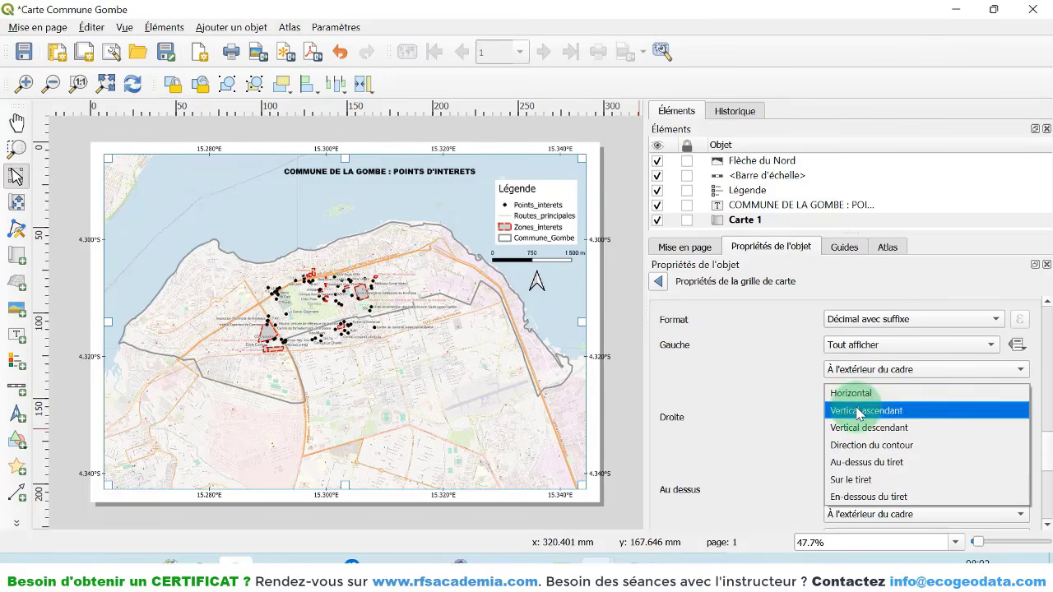
pyautogui.click(858, 410)
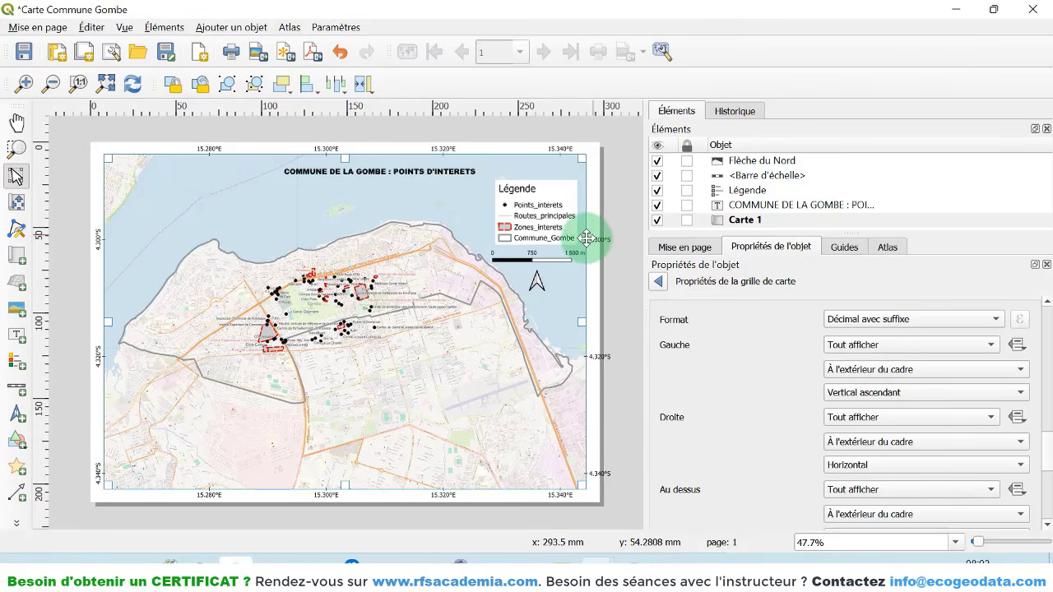
pyautogui.click(848, 465)
pyautogui.click(863, 485)
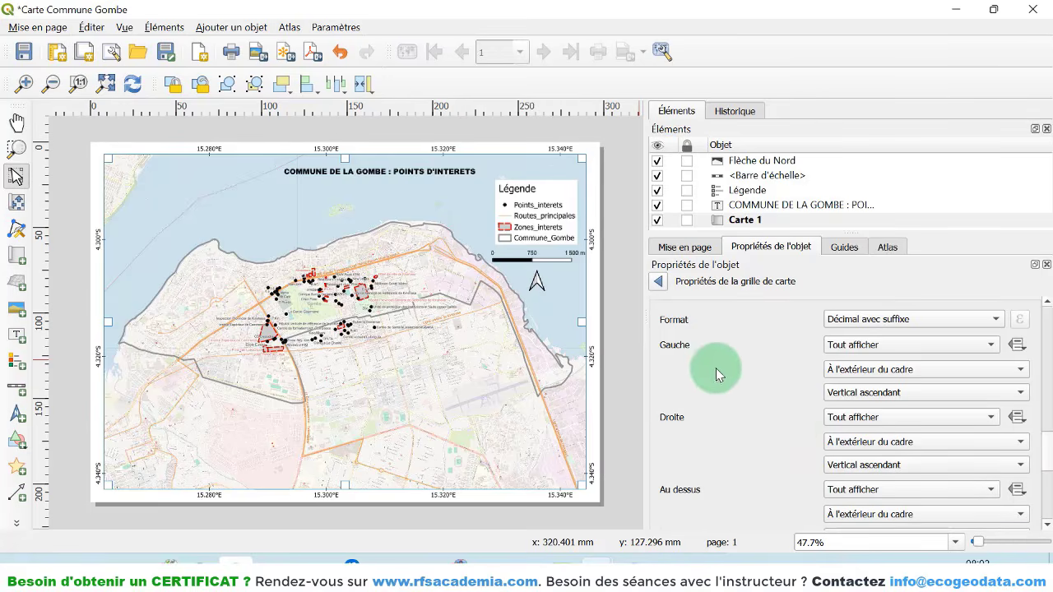
# - Set the grid annotation font to Arial at size 7 points, and deselect the map
pyautogui.scroll(-5, 716, 368)
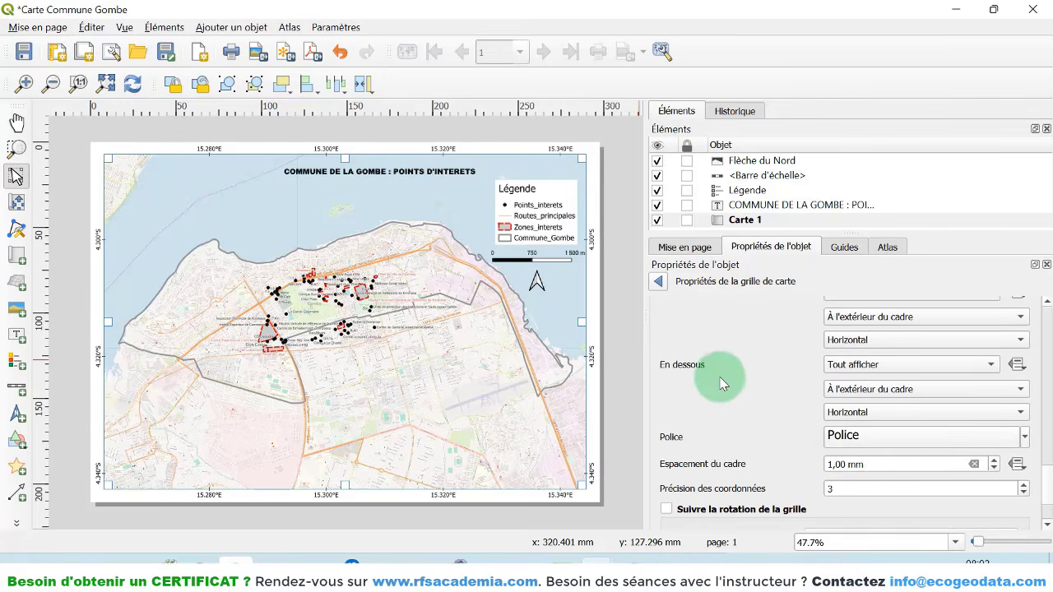
pyautogui.click(879, 442)
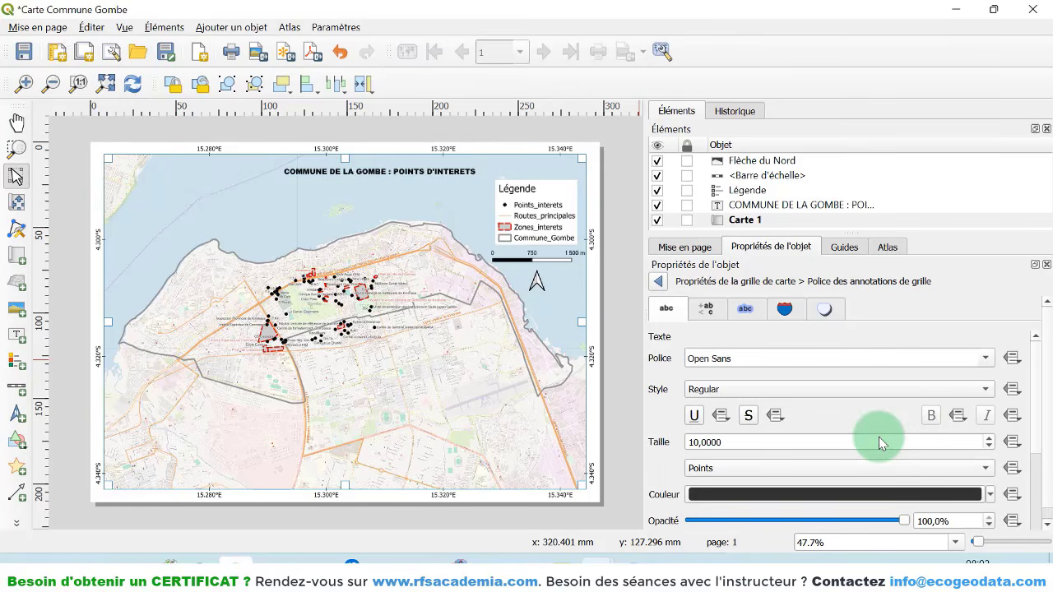
pyautogui.click(982, 361)
pyautogui.moveTo(1045, 465); pyautogui.dragTo(1044, 375)
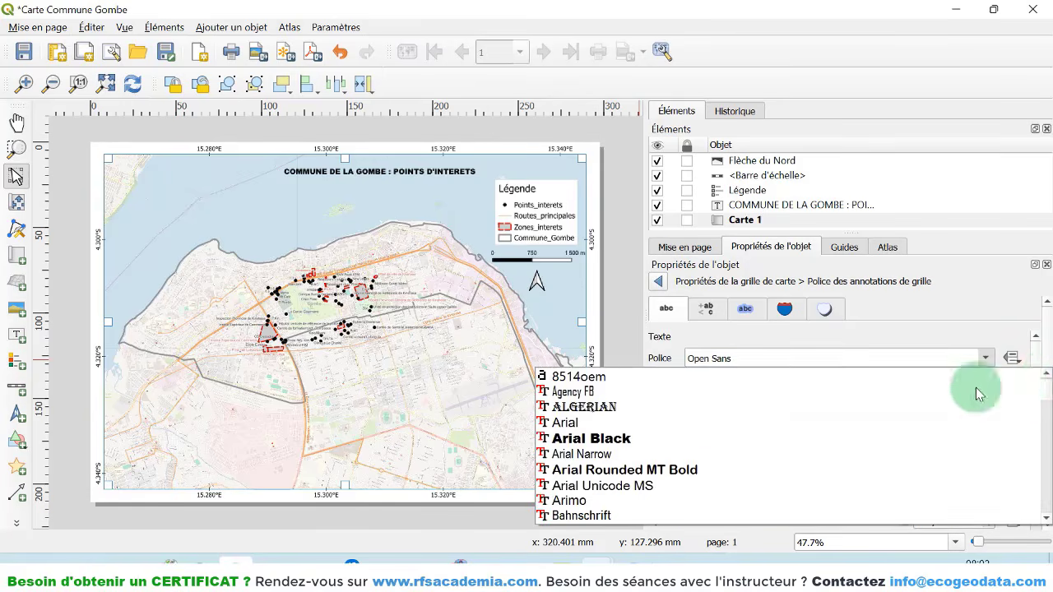
pyautogui.click(777, 421)
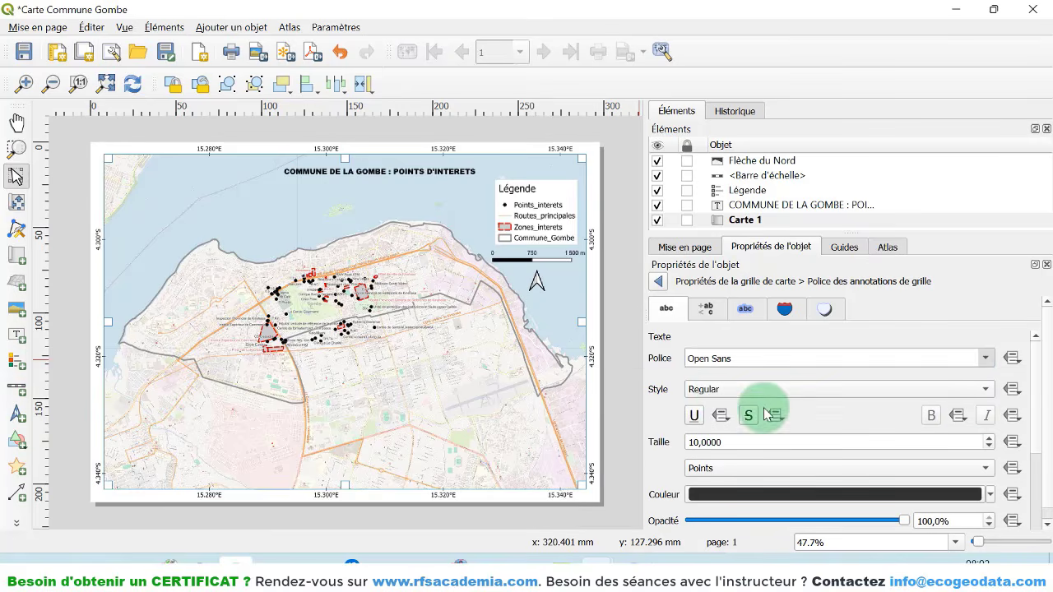
pyautogui.click(731, 441)
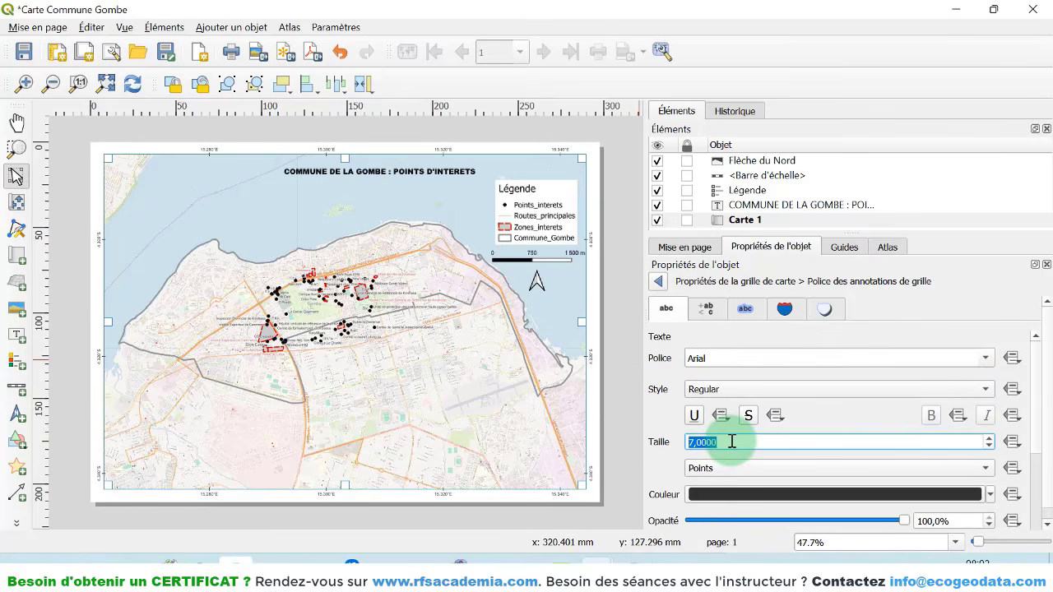
pyautogui.click(658, 284)
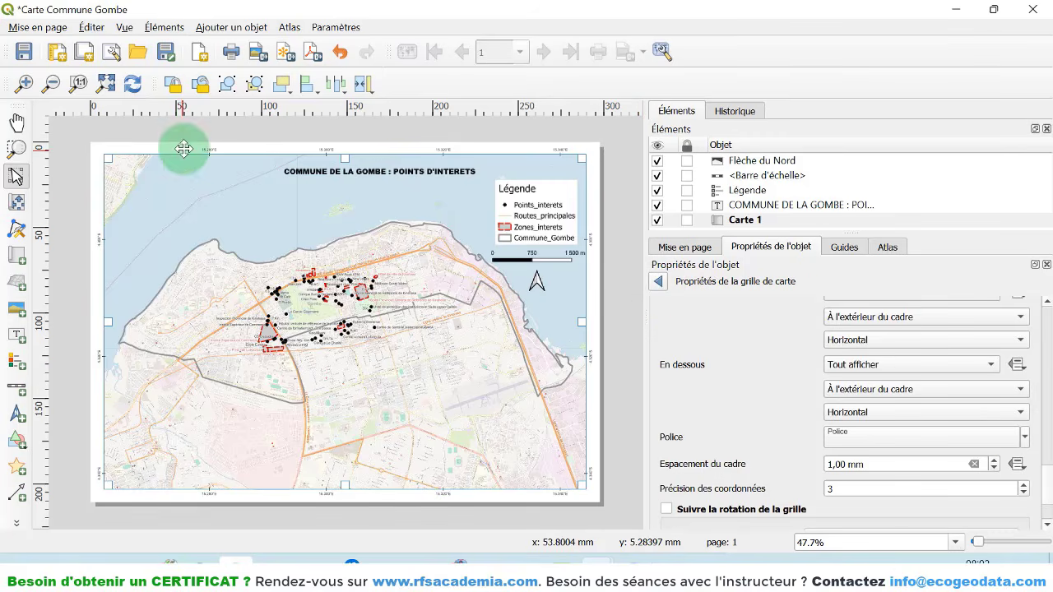
pyautogui.click(595, 308)
# - Enable a black frame around the main map, increase its line thickness, and deselect the map
pyautogui.click(504, 296)
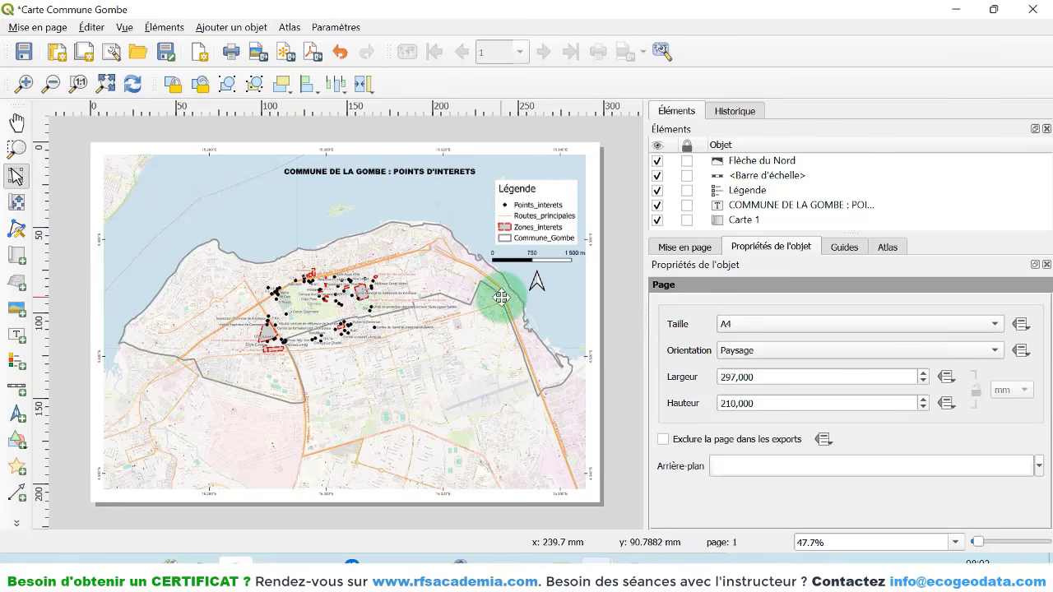
pyautogui.click(661, 305)
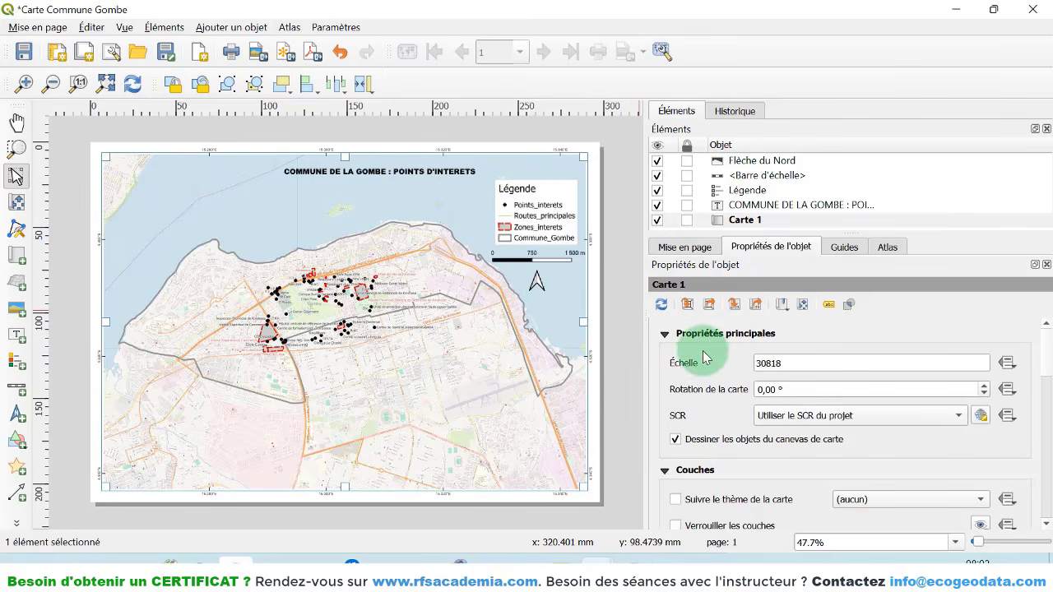
pyautogui.scroll(-10, 781, 479)
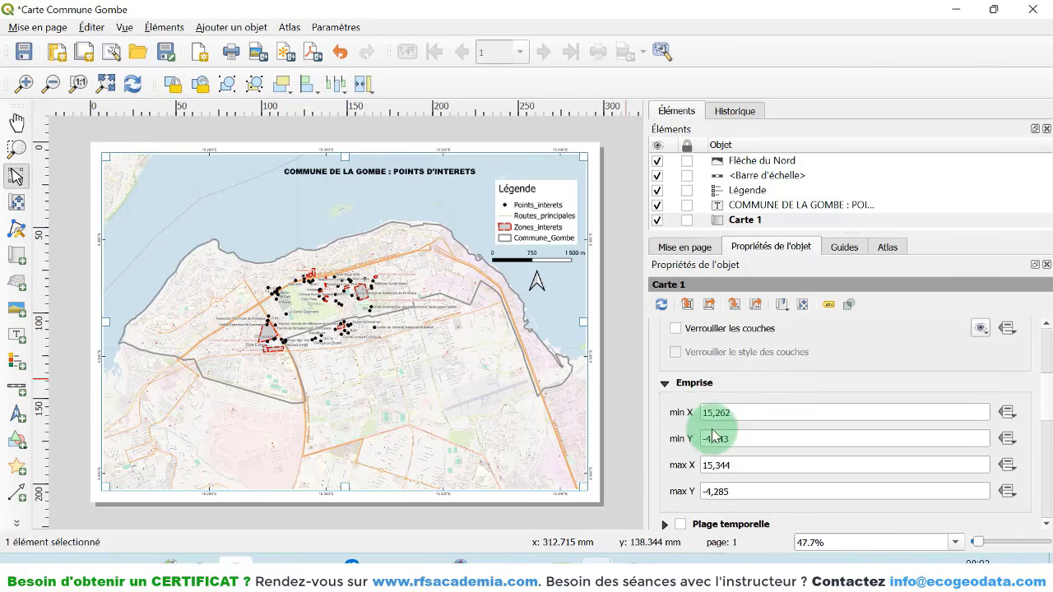
pyautogui.click(682, 453)
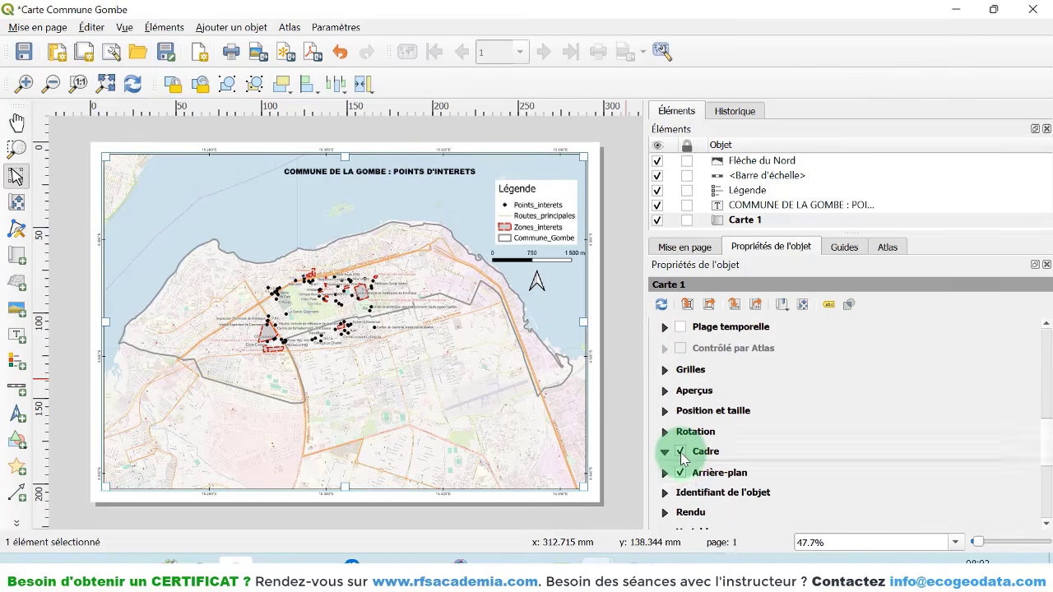
pyautogui.click(965, 502)
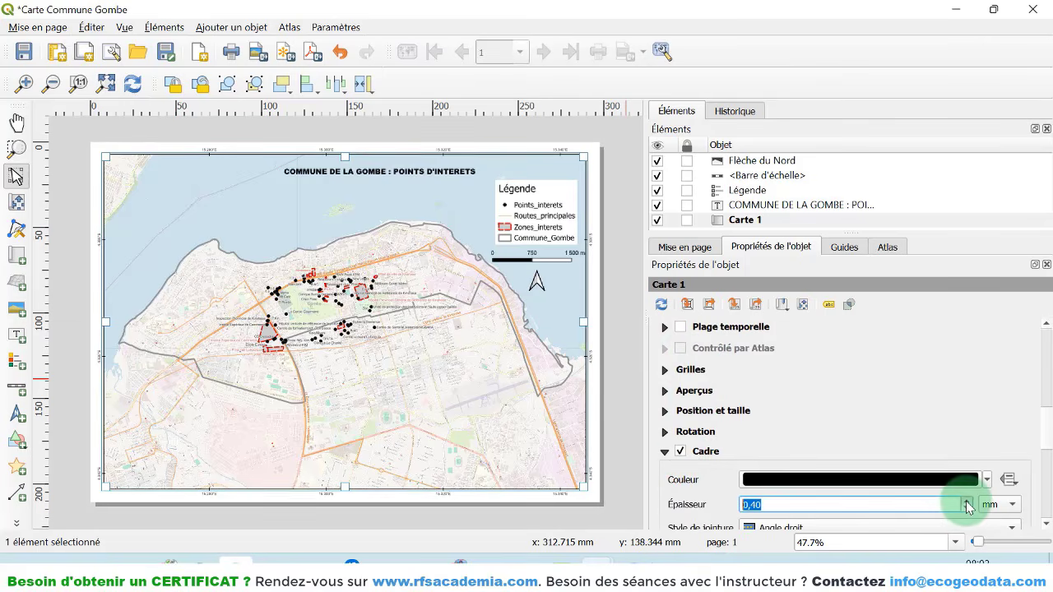
pyautogui.click(965, 502)
pyautogui.click(622, 425)
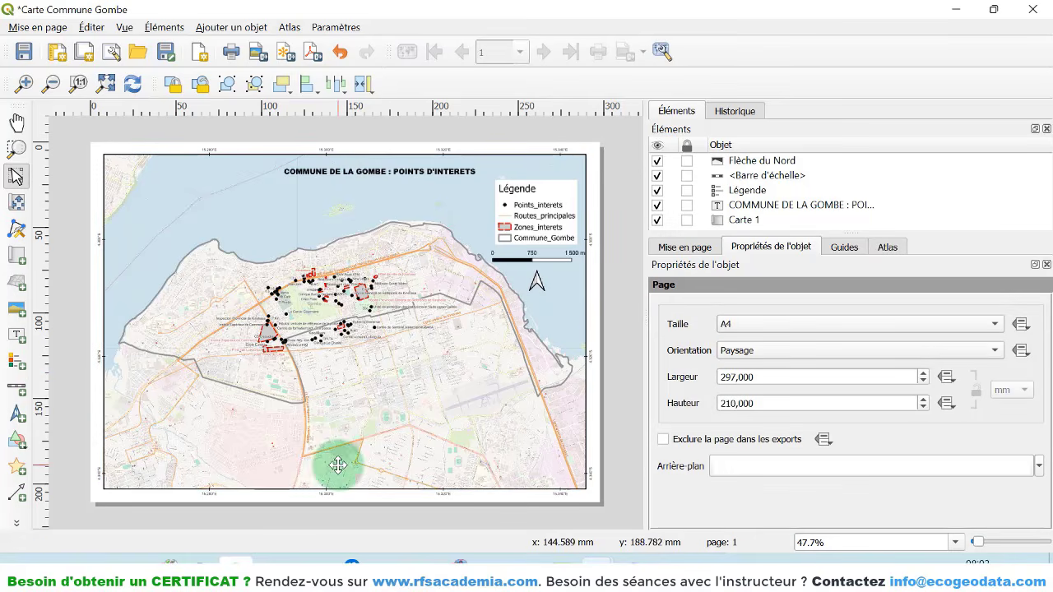
# - Add a label in the map's lower-right corner reading "Source de données :" with lines for OpenStreetMap, RGC 2009 and Syst. Coord : WGS 84
pyautogui.click(17, 335)
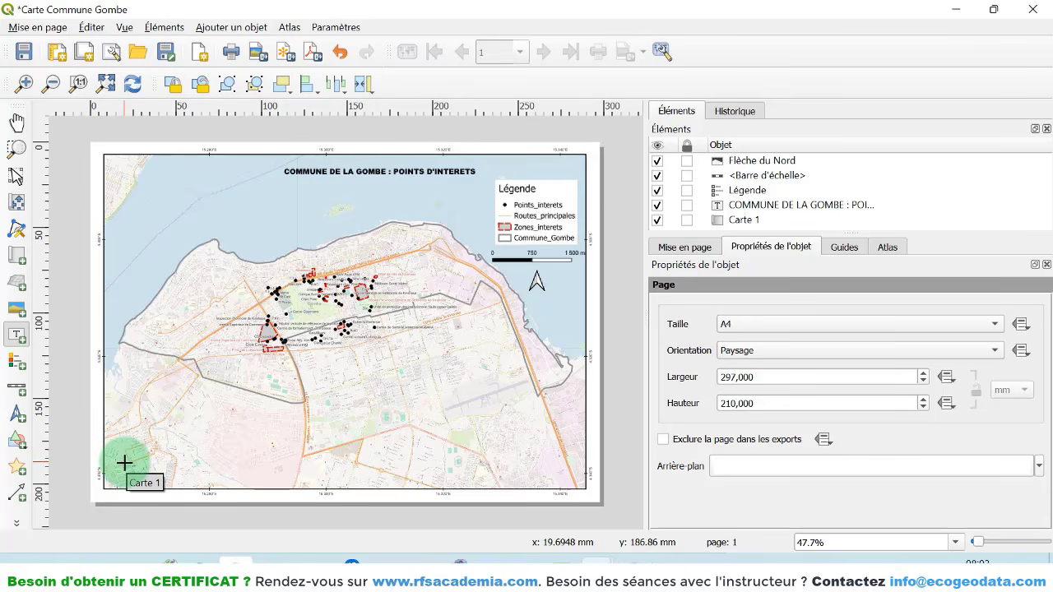
pyautogui.moveTo(496, 455); pyautogui.dragTo(568, 482)
pyautogui.tripleClick(736, 346)
pyautogui.write('Source de données :')
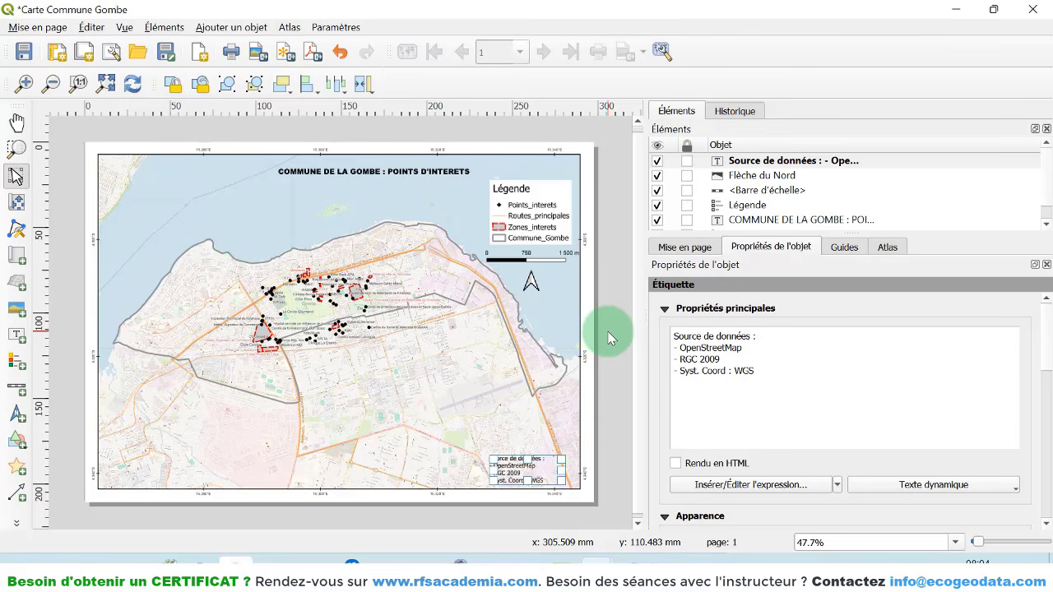
# - Append the lines "- Auteur : ECOGEODATA SARLu" and "- Production : Juillet 2024" to the data source label
pyautogui.press('Return')
pyautogui.write('- Au')
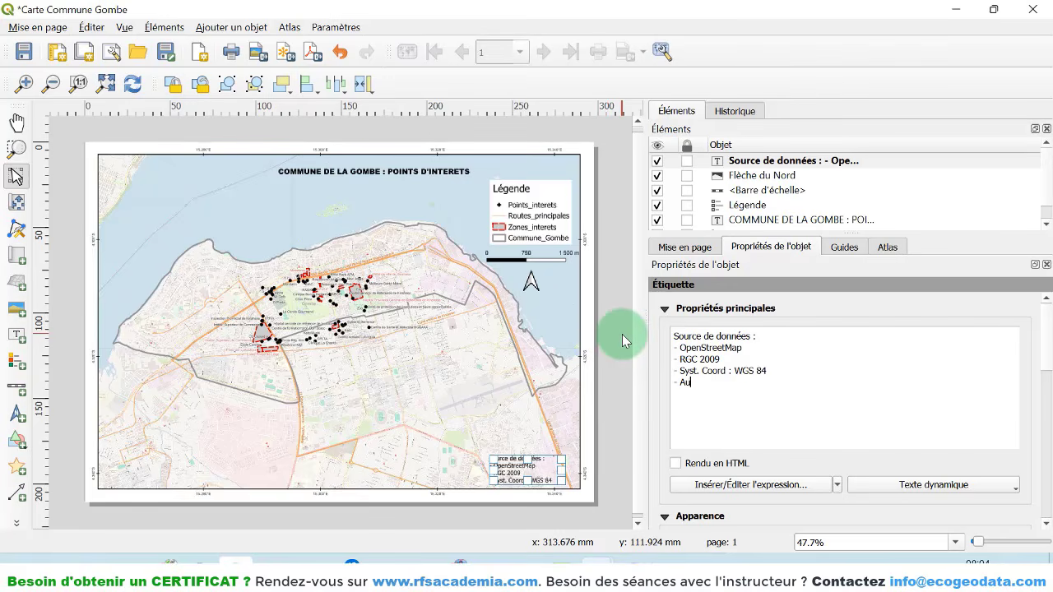
pyautogui.write('teur : ECOGEODATA SARLu')
pyautogui.press('Return')
pyautogui.write('- Production : Juille')
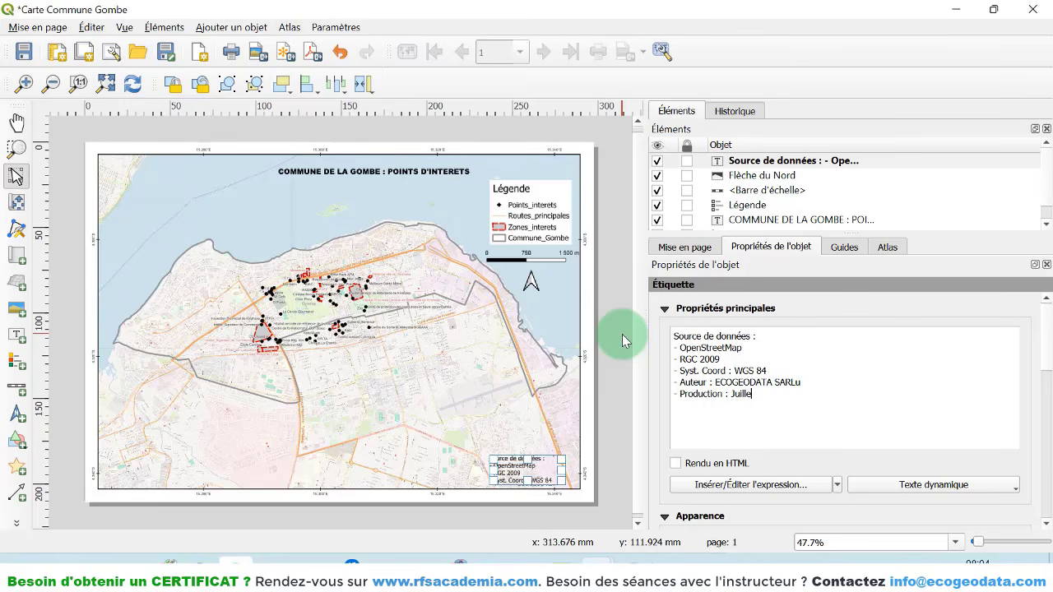
pyautogui.write('t 2024')
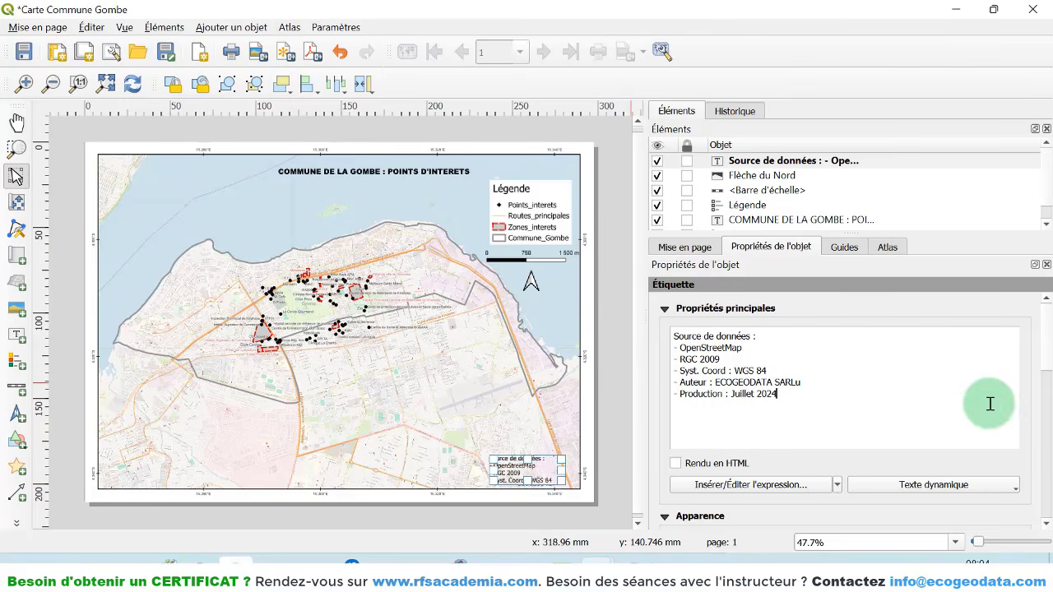
# - Set the data source label's font to Arial and reduce its text size until all lines fit the box
pyautogui.scroll(-2, 1051, 380)
pyautogui.scroll(-3, 1048, 386)
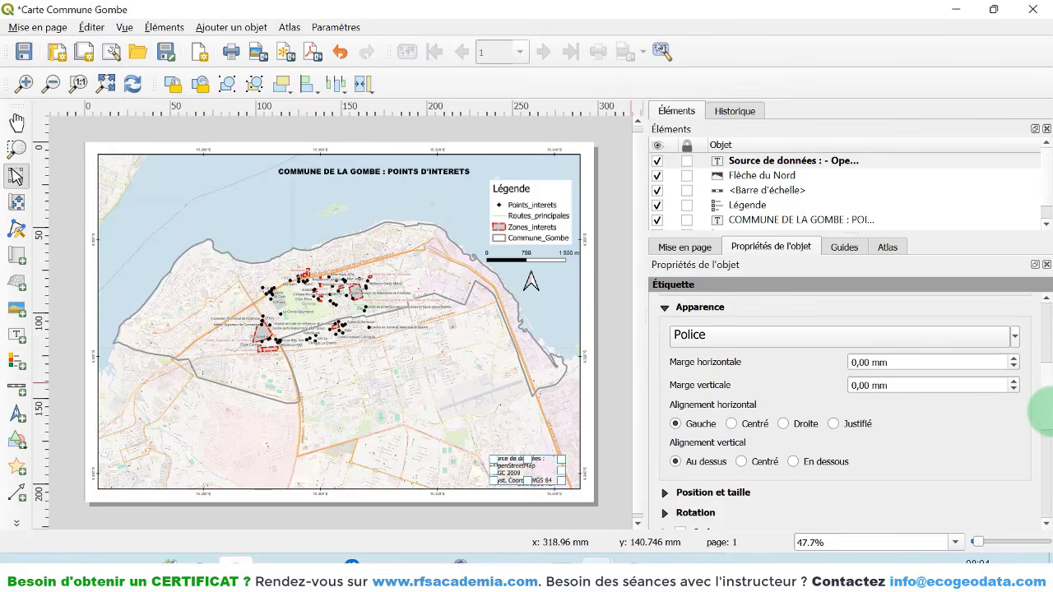
pyautogui.click(778, 336)
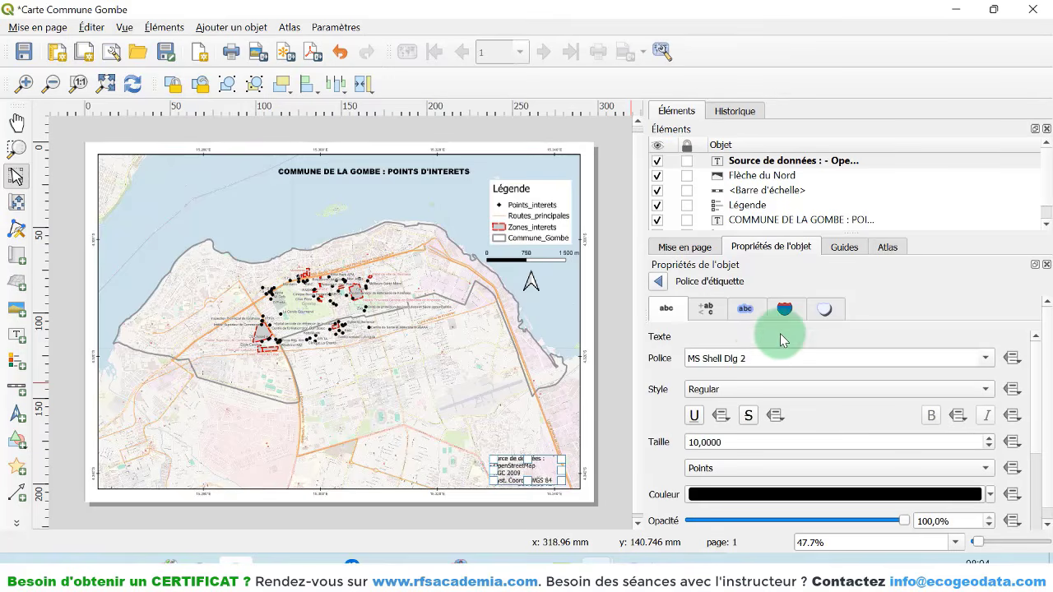
pyautogui.click(984, 362)
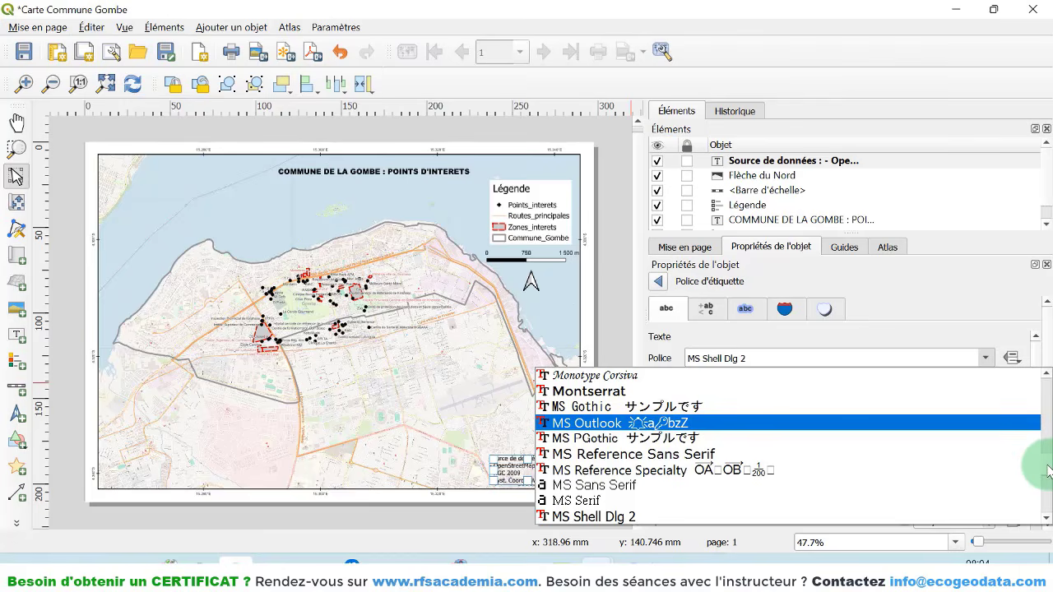
pyautogui.moveTo(1048, 473); pyautogui.dragTo(1041, 357)
pyautogui.click(752, 421)
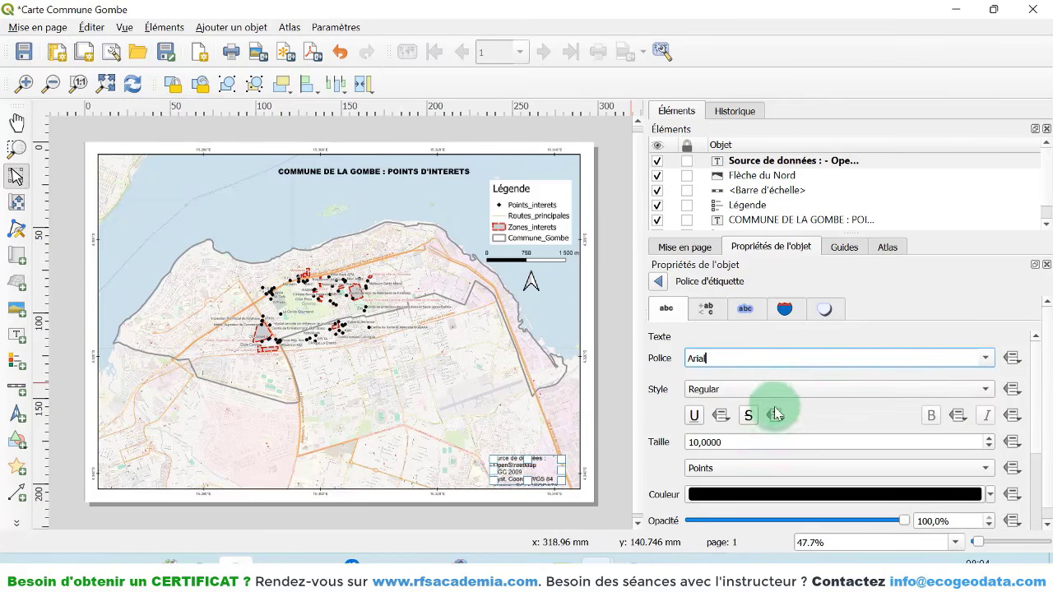
pyautogui.click(764, 437)
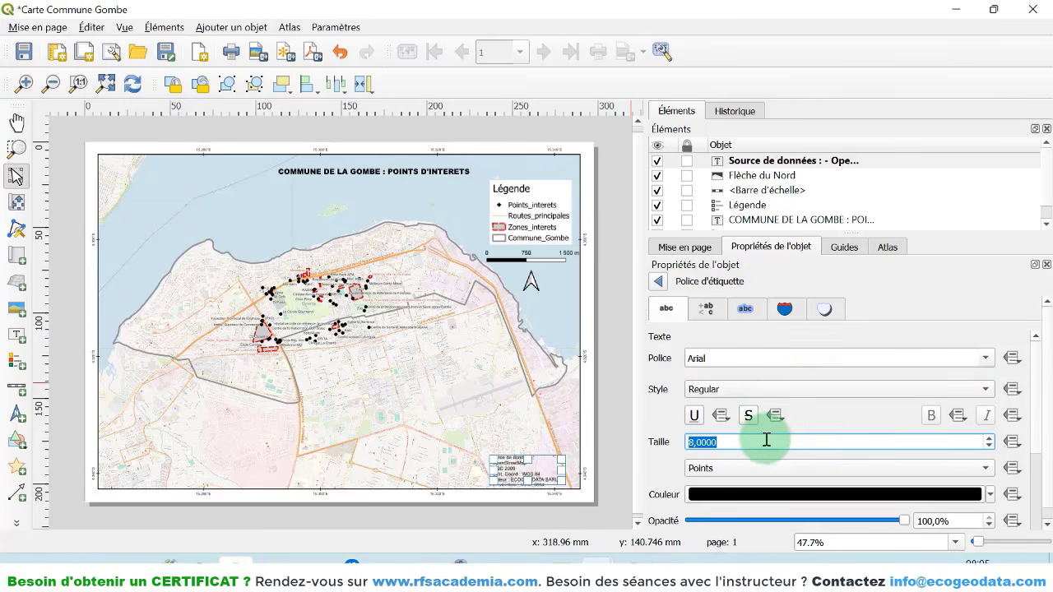
pyautogui.click(658, 282)
# - Shrink the data source label's box to fit its text in the map's lower-right corner, deselect it, and save the layout
pyautogui.scroll(3, 577, 485)
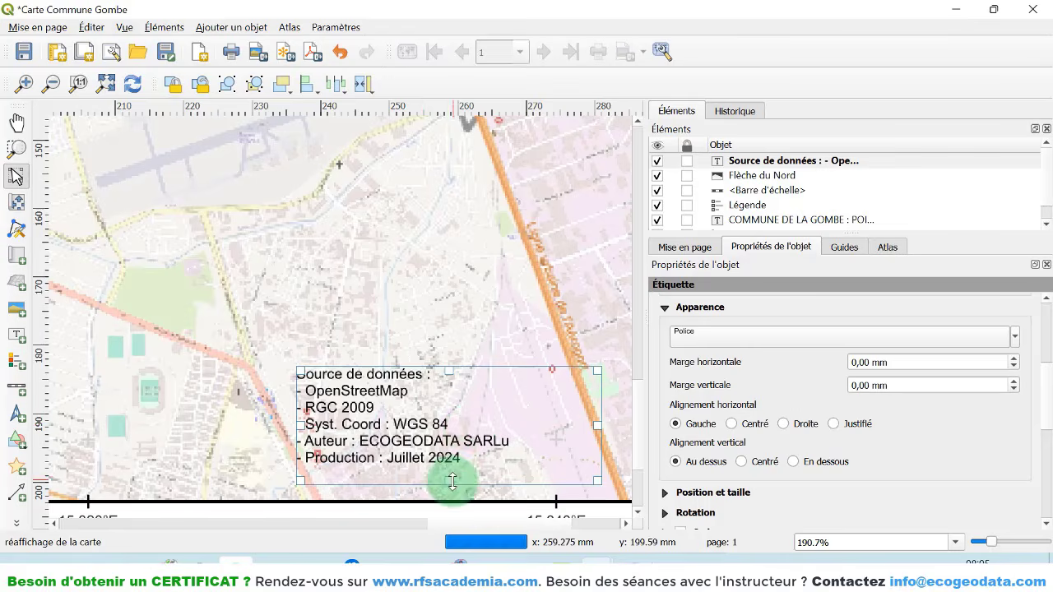
pyautogui.moveTo(450, 480); pyautogui.dragTo(453, 461)
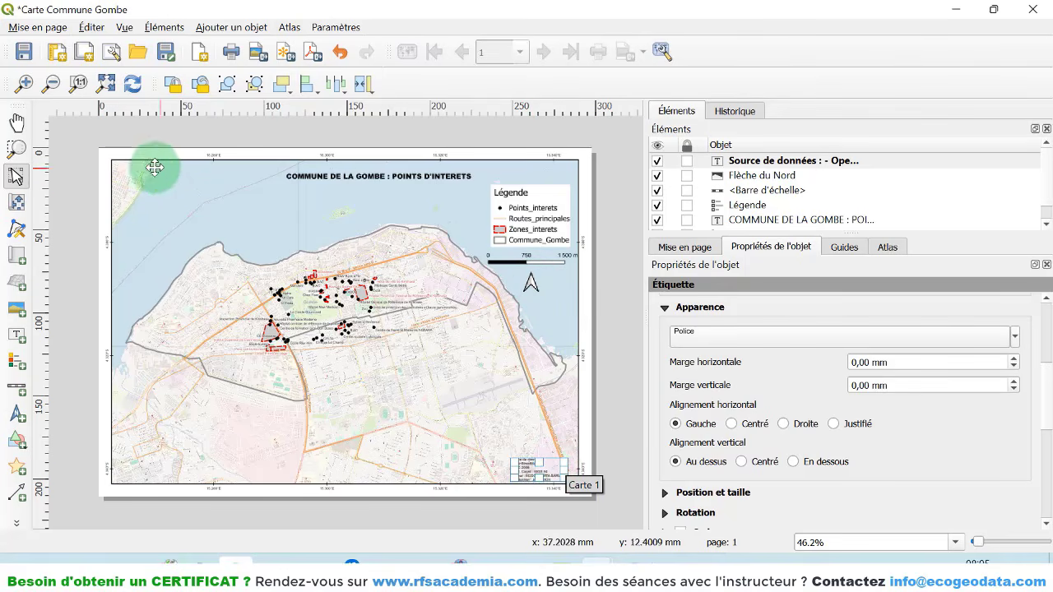
pyautogui.click(105, 163)
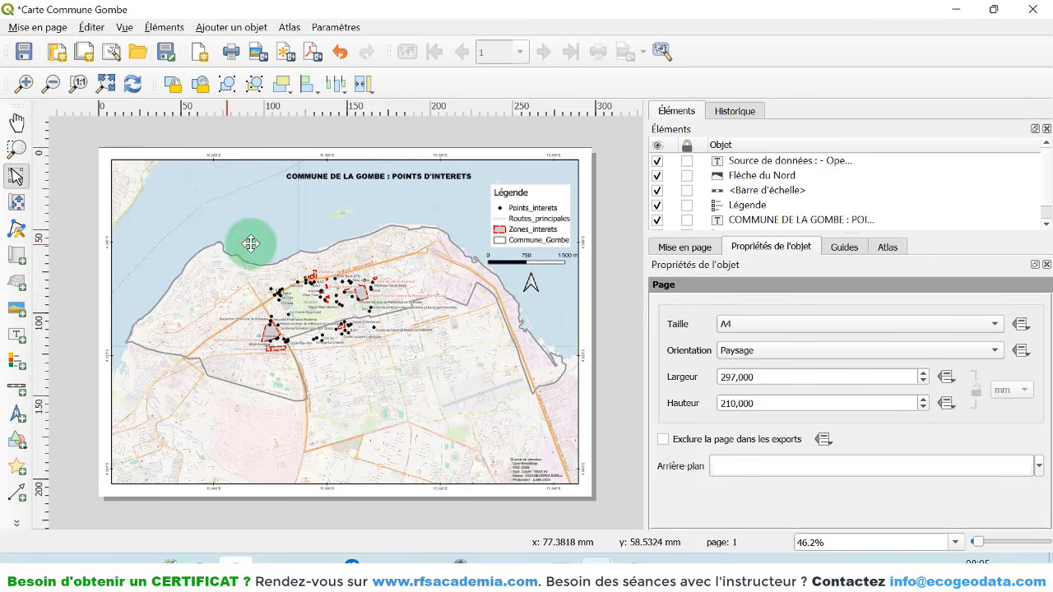
pyautogui.click(24, 52)
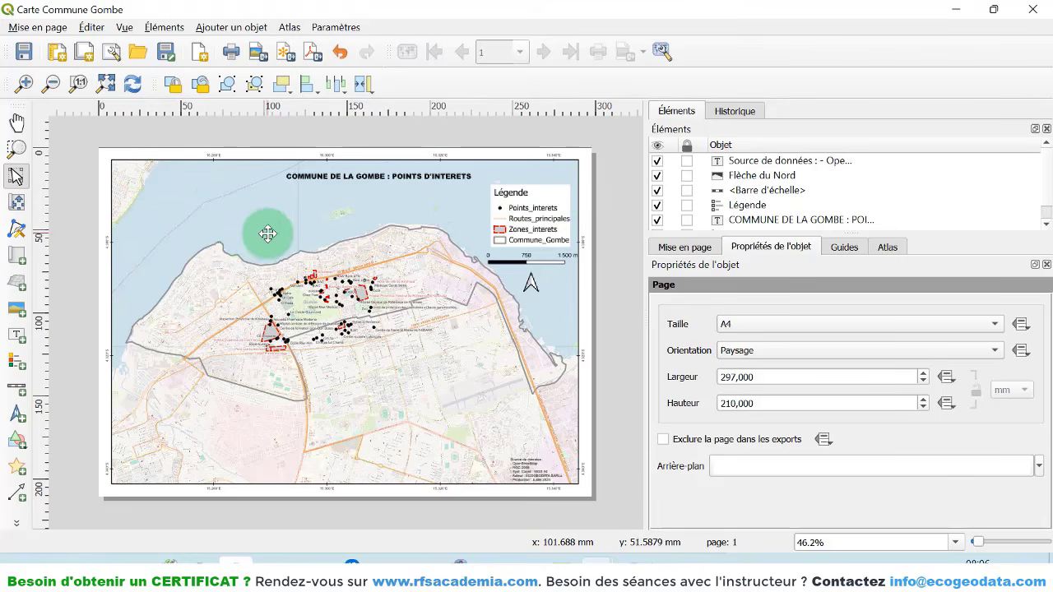
# - Switch to the main QGIS project window and store the visible layers as a new map theme named Carte Gombe
pyautogui.moveTo(596, 567)
pyautogui.click(506, 516)
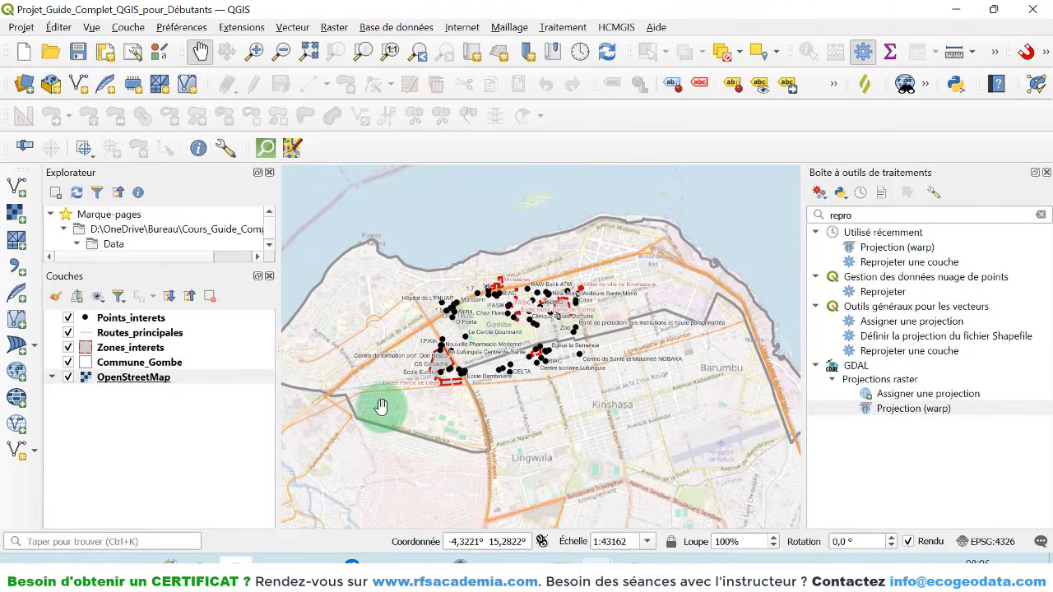
pyautogui.scroll(-5, 536, 383)
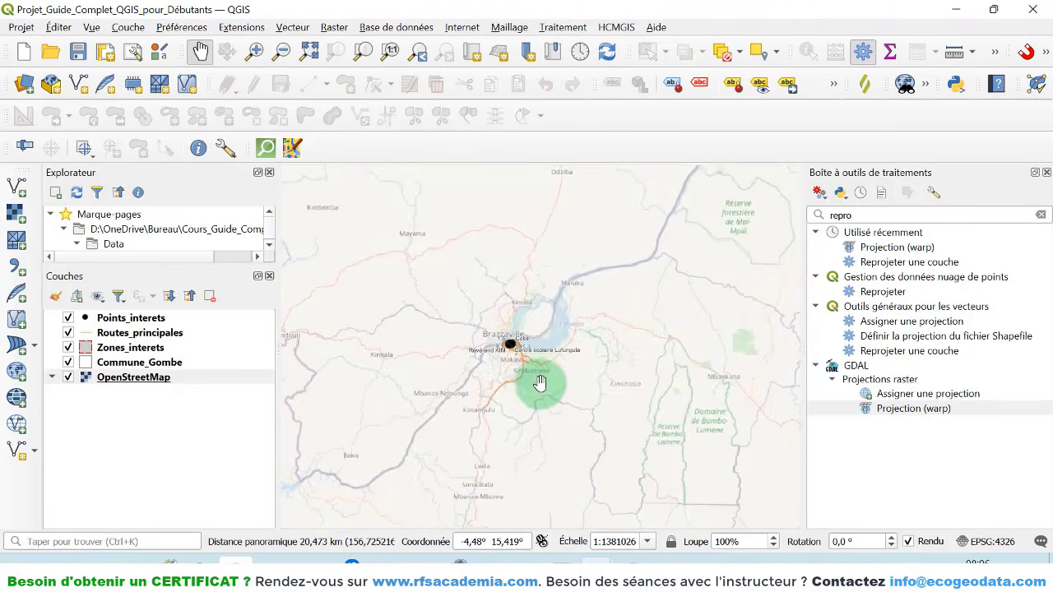
pyautogui.moveTo(592, 384); pyautogui.dragTo(489, 318)
pyautogui.scroll(1, 488, 304)
pyautogui.scroll(-1, 492, 308)
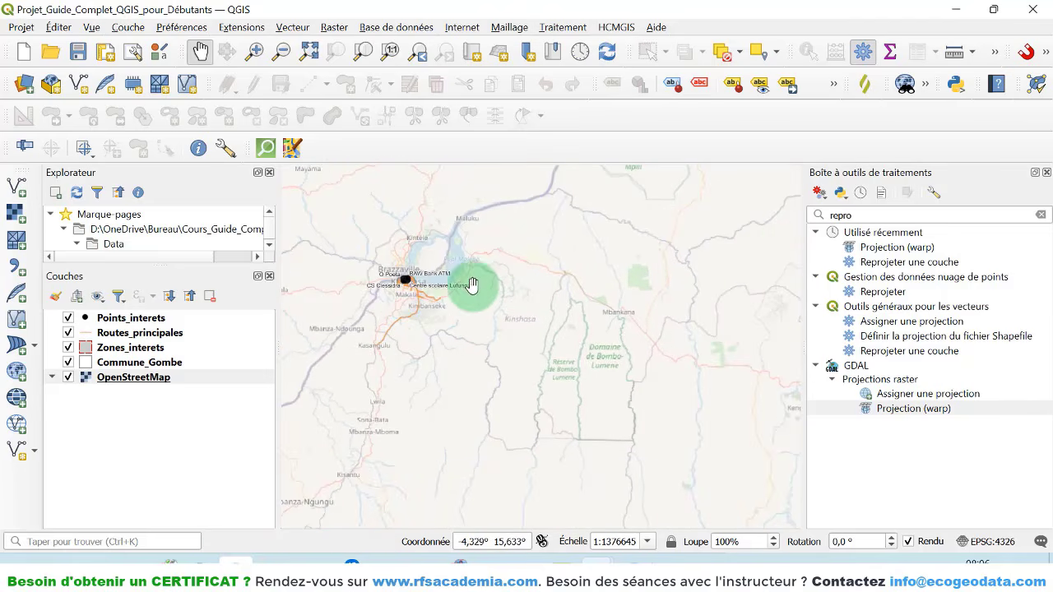
pyautogui.click(164, 376)
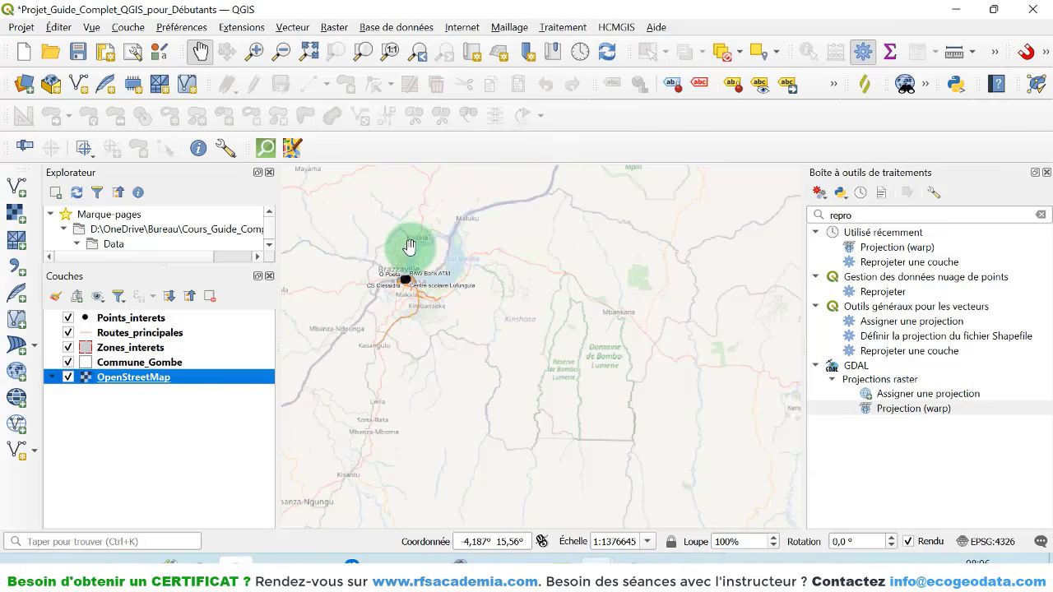
pyautogui.scroll(3, 400, 272)
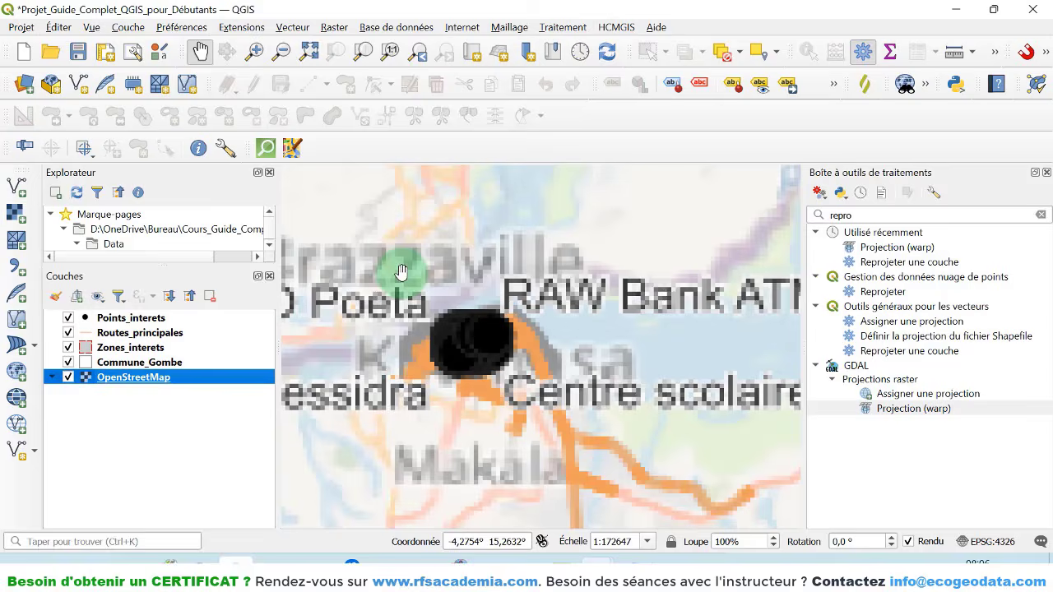
pyautogui.scroll(2, 464, 323)
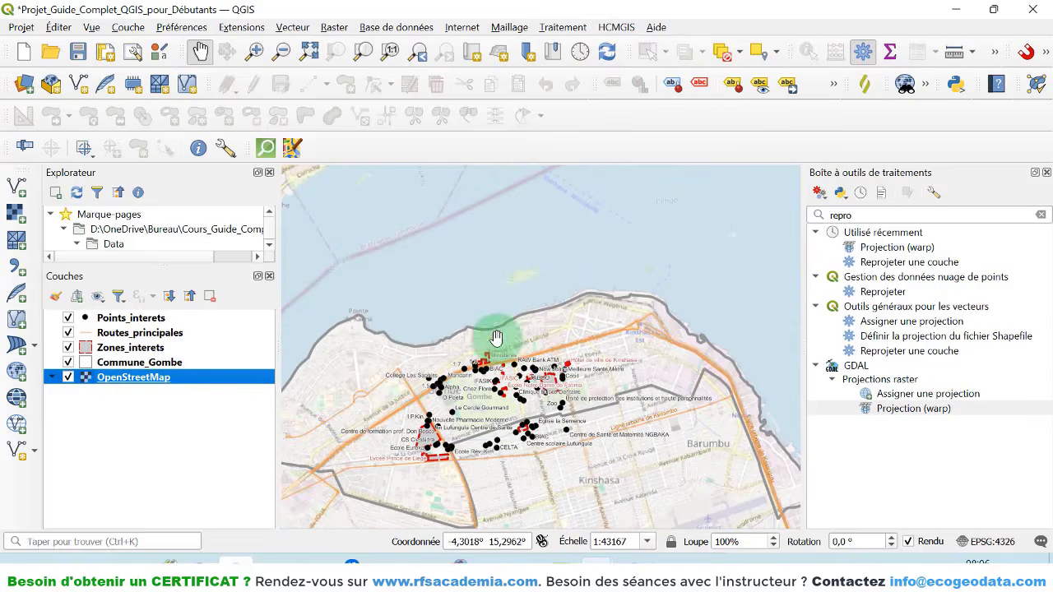
pyautogui.click(97, 296)
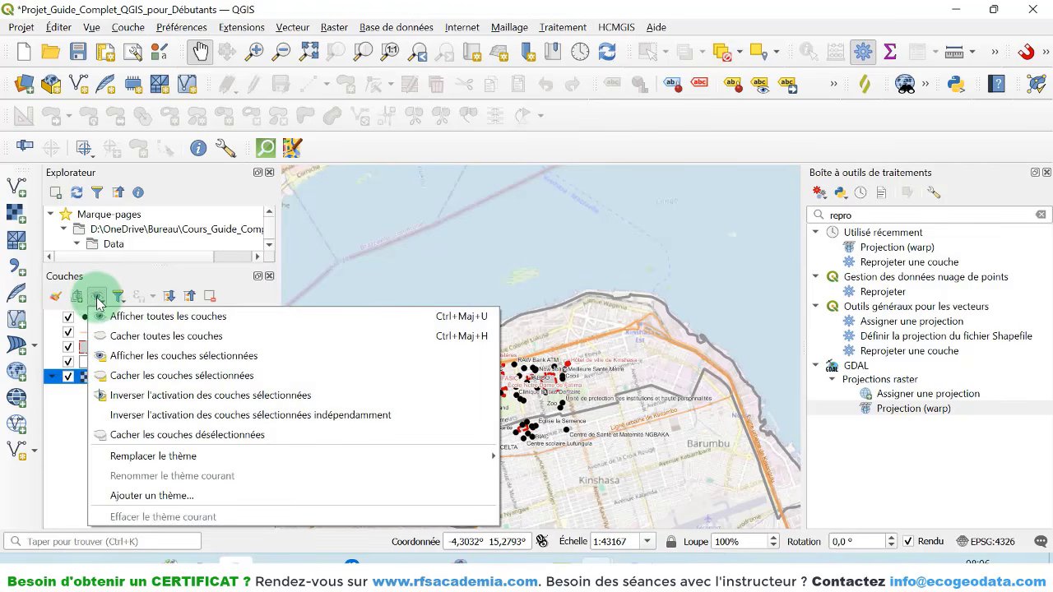
pyautogui.click(151, 497)
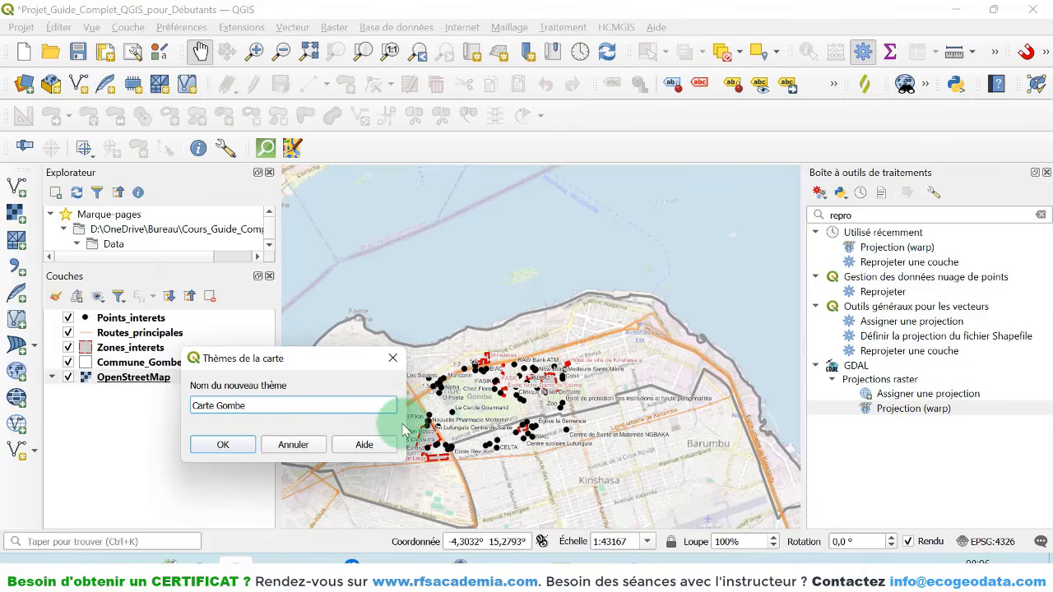
pyautogui.click(229, 445)
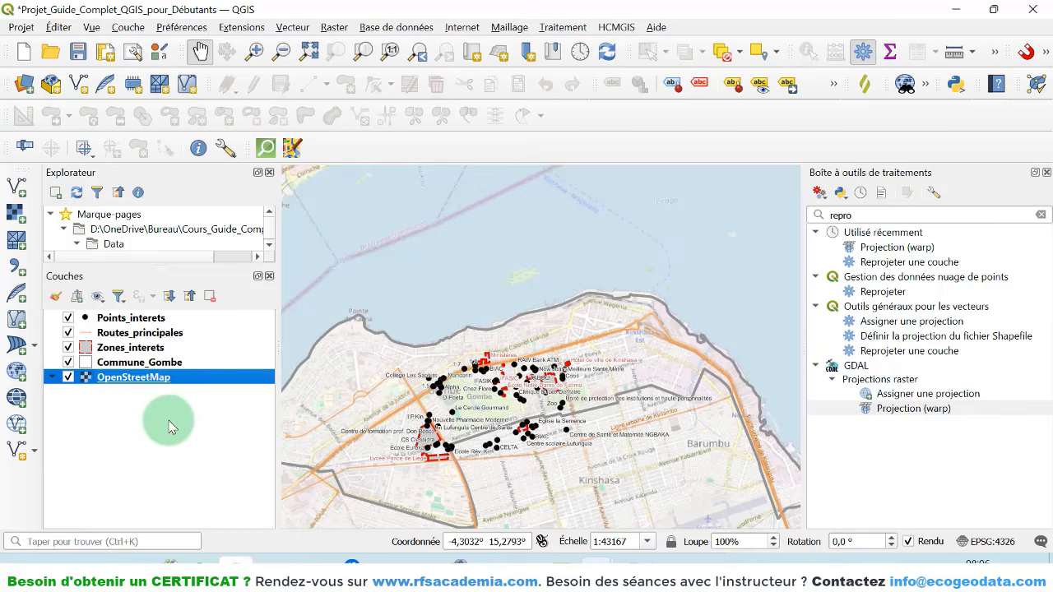
# - Hide the Points_interets, Routes_principales, Zones_interets and Commune_Gombe layers, leaving only OpenStreetMap displayed
pyautogui.click(68, 318)
pyautogui.click(68, 332)
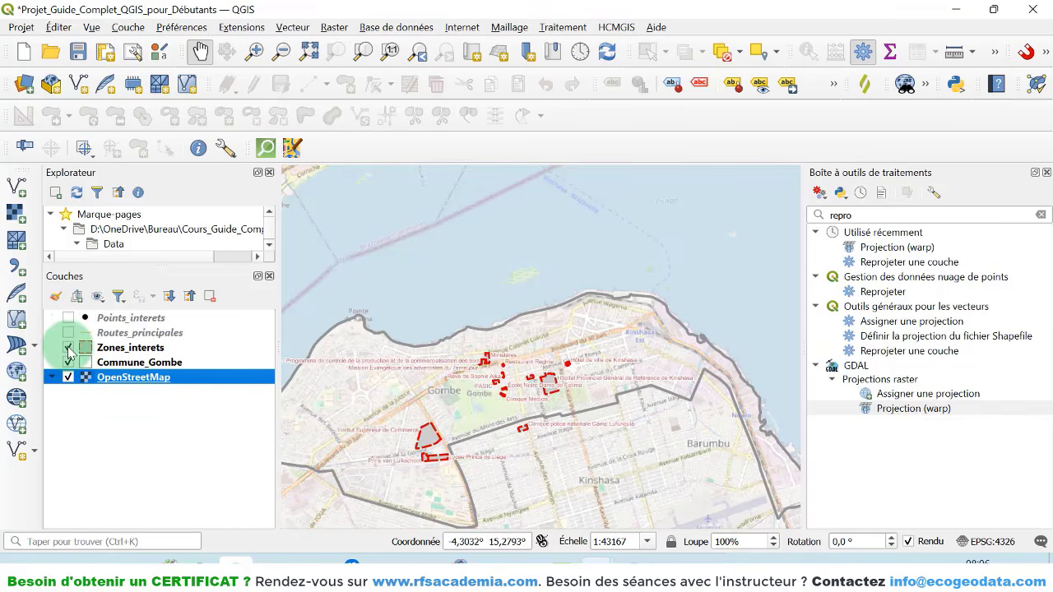
pyautogui.click(68, 347)
pyautogui.click(69, 361)
pyautogui.click(226, 419)
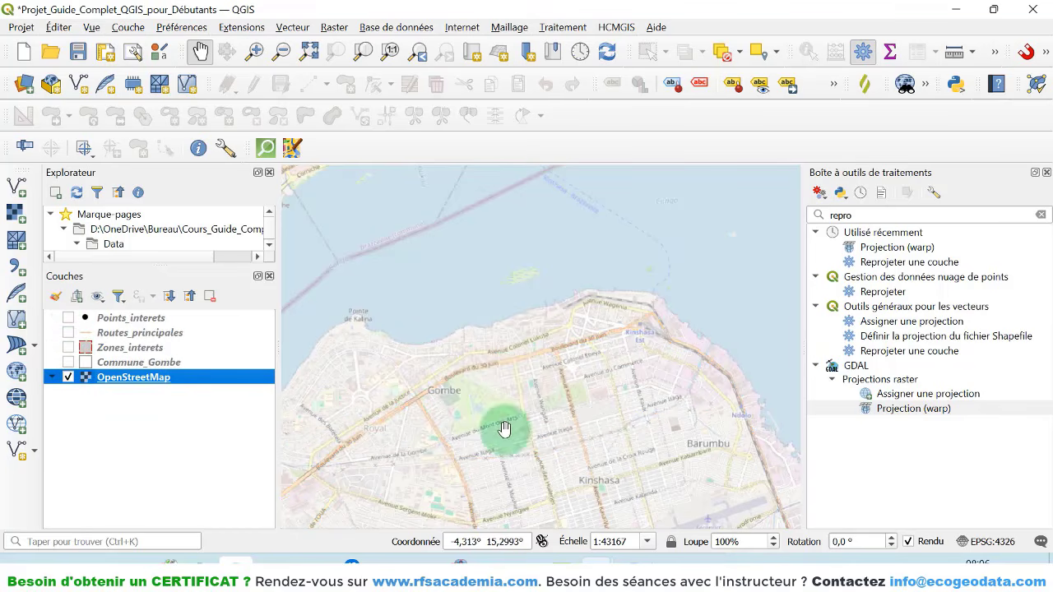
# - Store the OpenStreetMap-only view of the wider Kinshasa region as a map theme named Localisation, and save the project
pyautogui.scroll(-2, 596, 397)
pyautogui.moveTo(608, 434); pyautogui.dragTo(566, 272)
pyautogui.scroll(-1, 564, 272)
pyautogui.moveTo(601, 305); pyautogui.dragTo(468, 324)
pyautogui.scroll(-2, 522, 321)
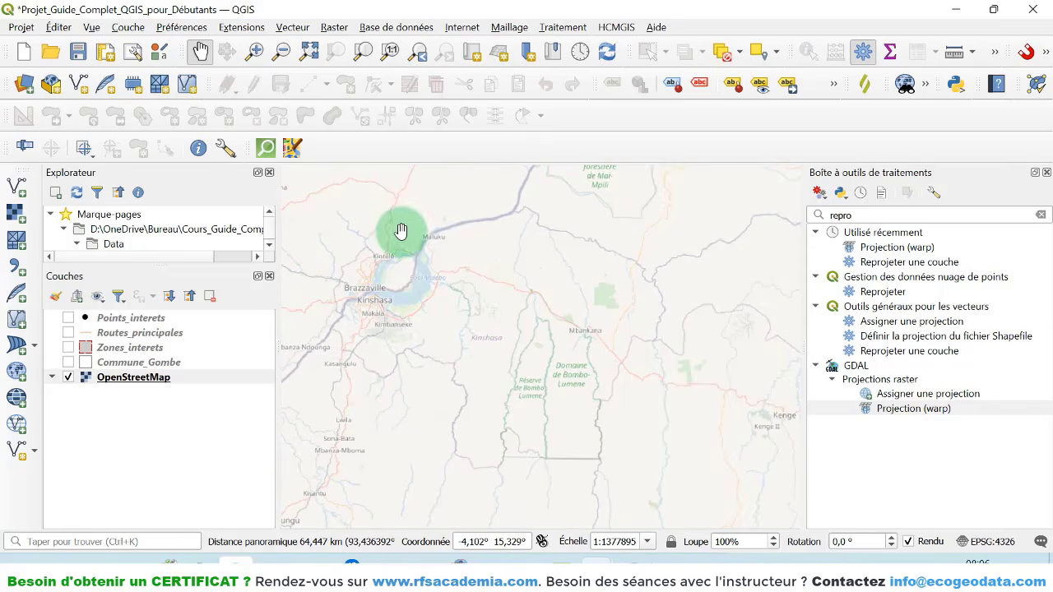
pyautogui.moveTo(516, 270); pyautogui.dragTo(526, 270)
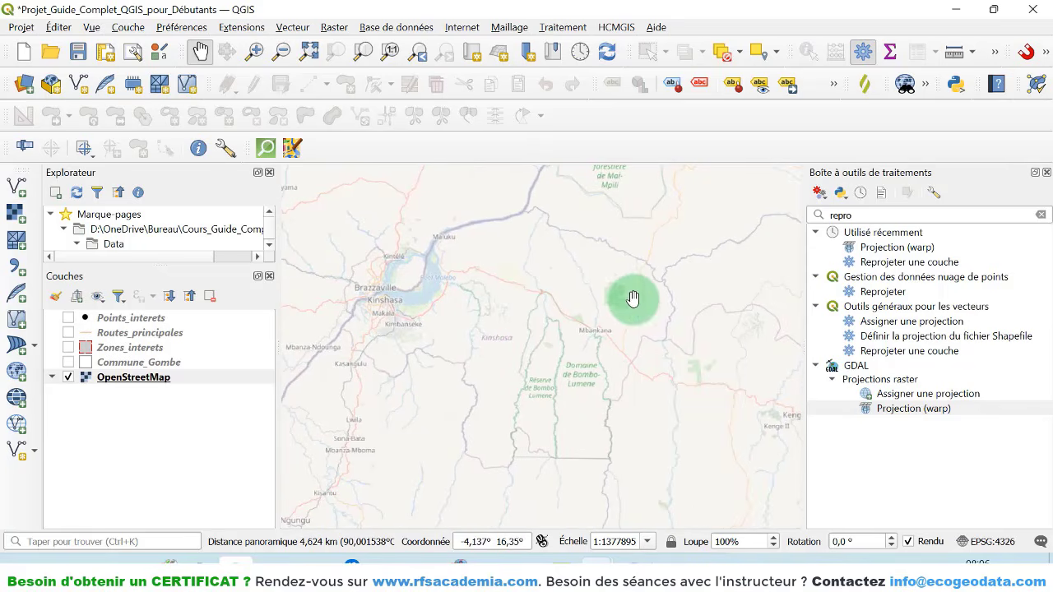
pyautogui.click(97, 296)
pyautogui.click(162, 494)
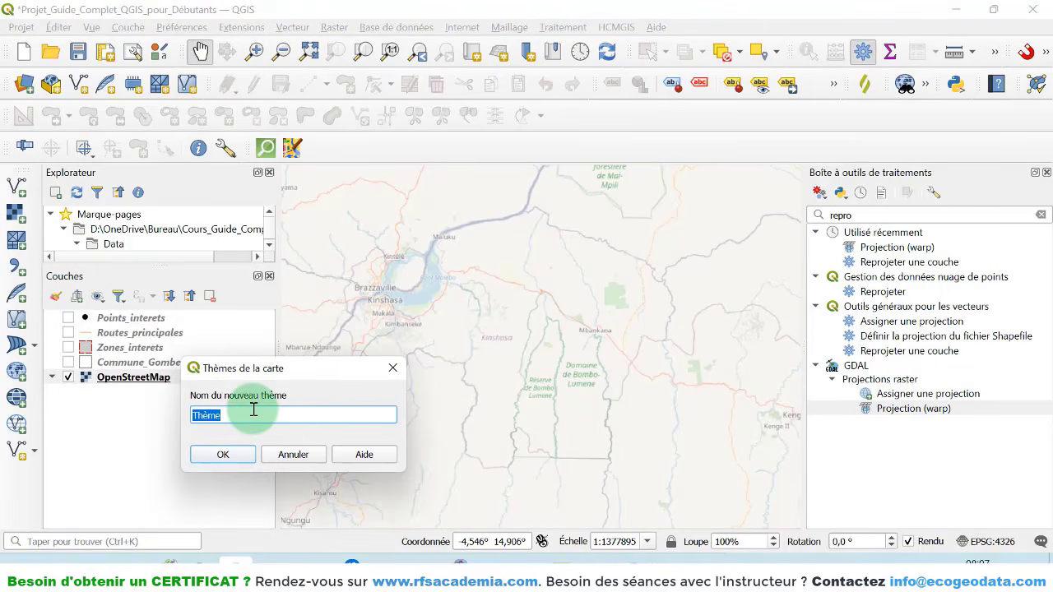
pyautogui.write('LOcalisation')
pyautogui.click(223, 454)
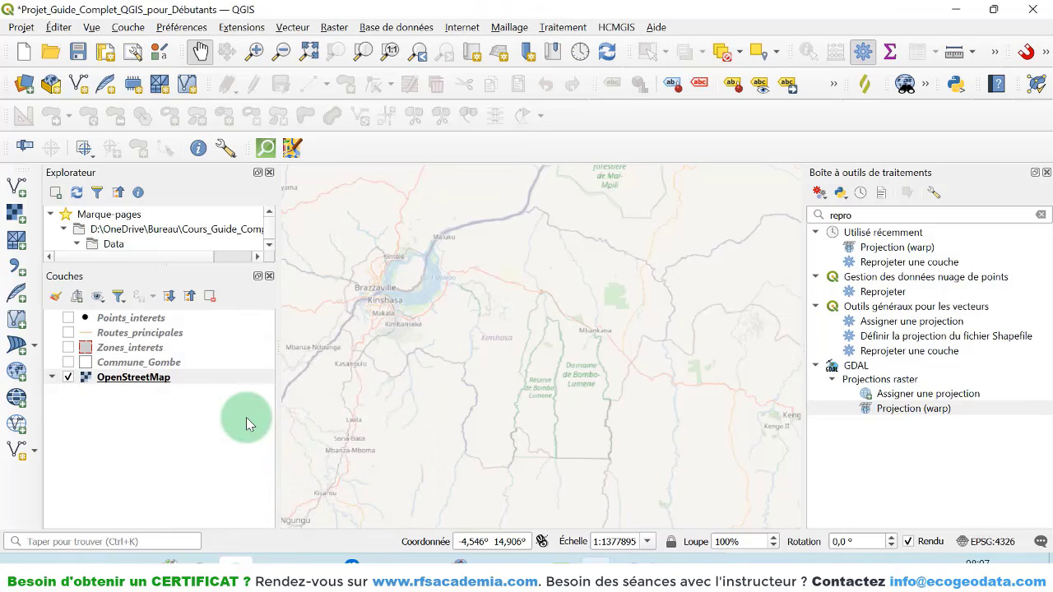
pyautogui.click(78, 51)
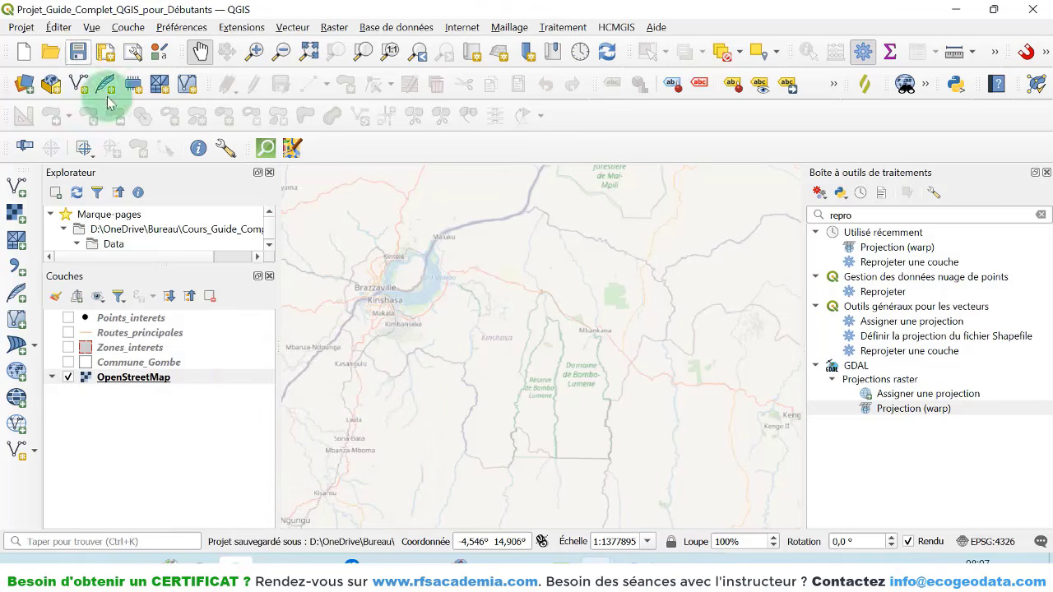
# - Return to the Carte Commune Gombe layout and make the main map follow the Carte Gombe theme
pyautogui.moveTo(586, 563)
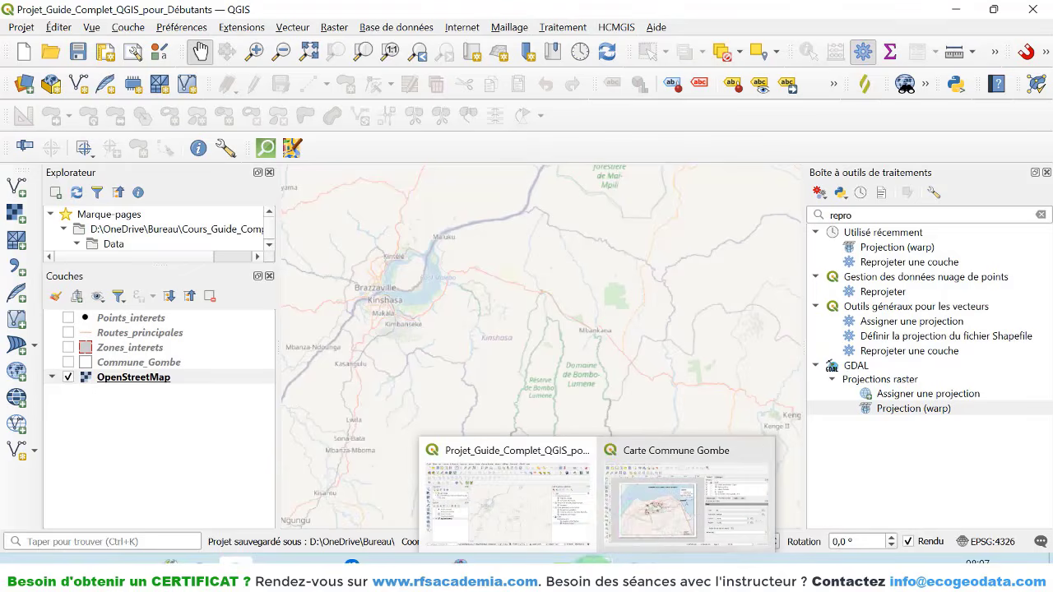
pyautogui.click(643, 521)
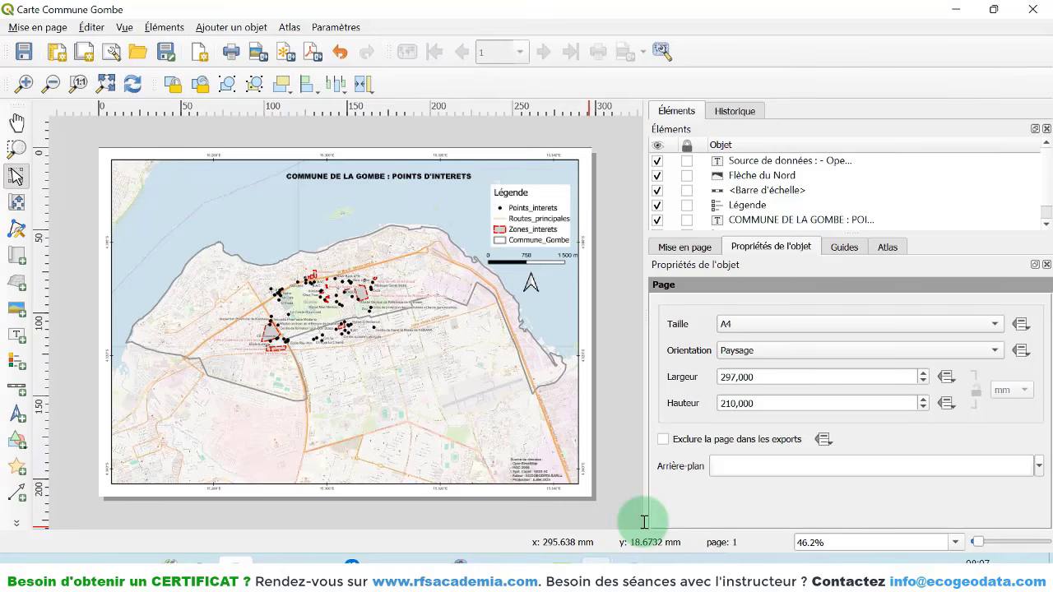
pyautogui.click(549, 281)
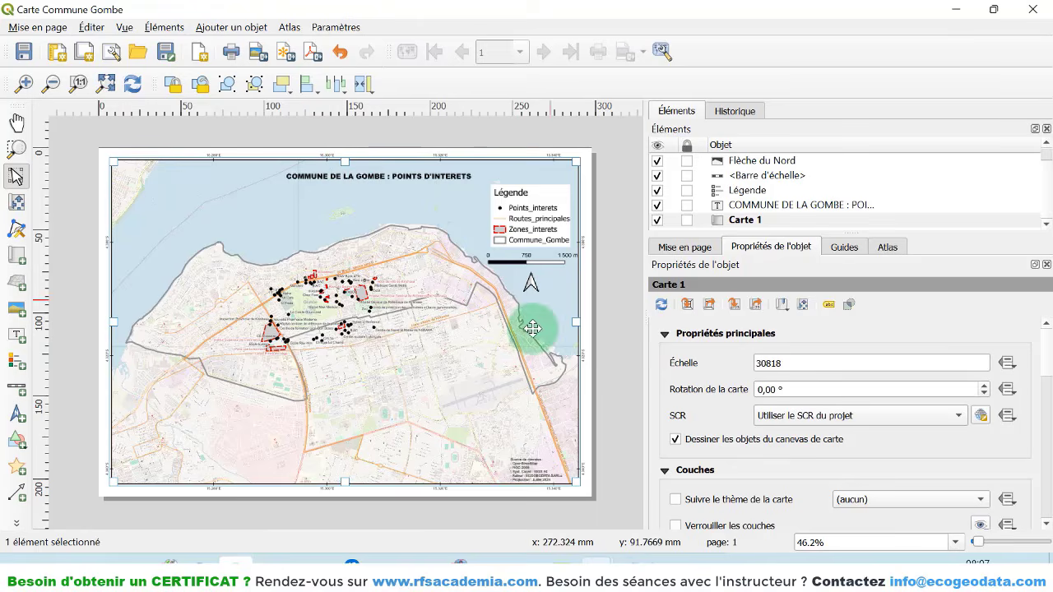
pyautogui.scroll(-2, 718, 459)
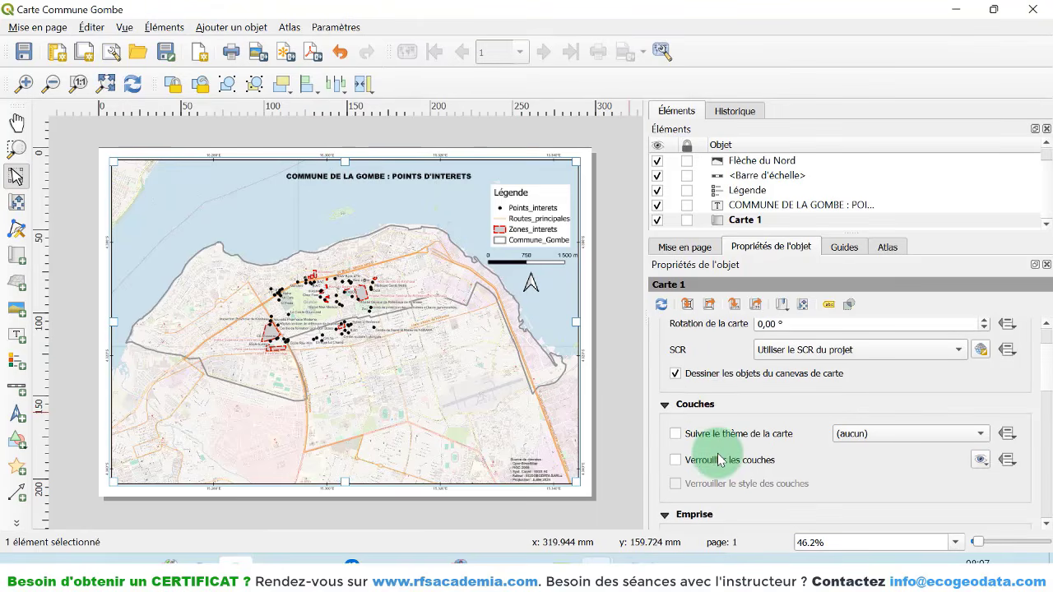
pyautogui.click(676, 434)
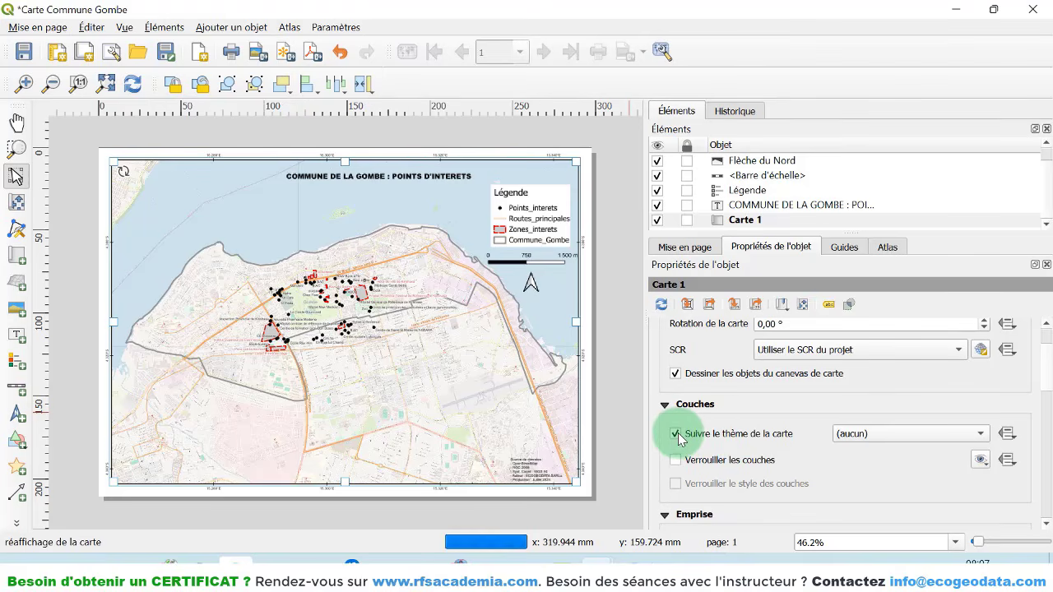
pyautogui.click(882, 433)
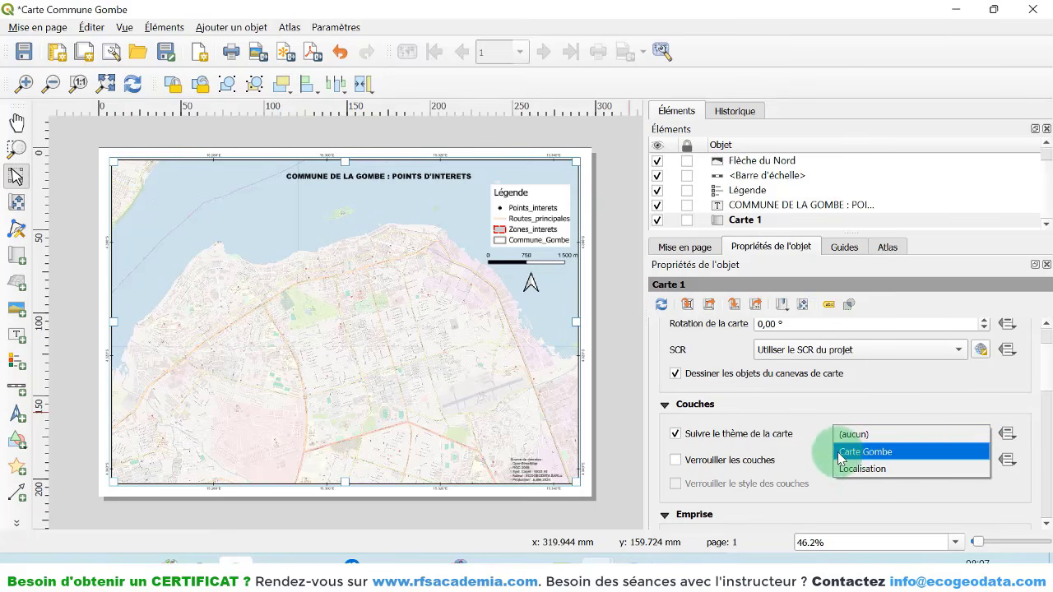
pyautogui.click(866, 453)
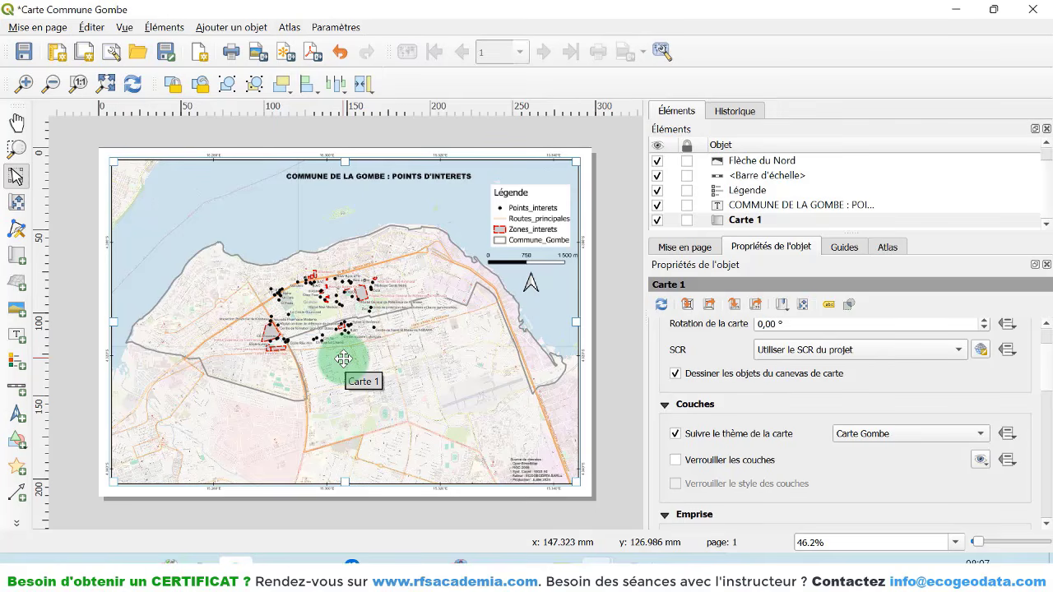
# - Add a second, small map frame for the location inset in the lower-left corner of the main map
pyautogui.click(18, 310)
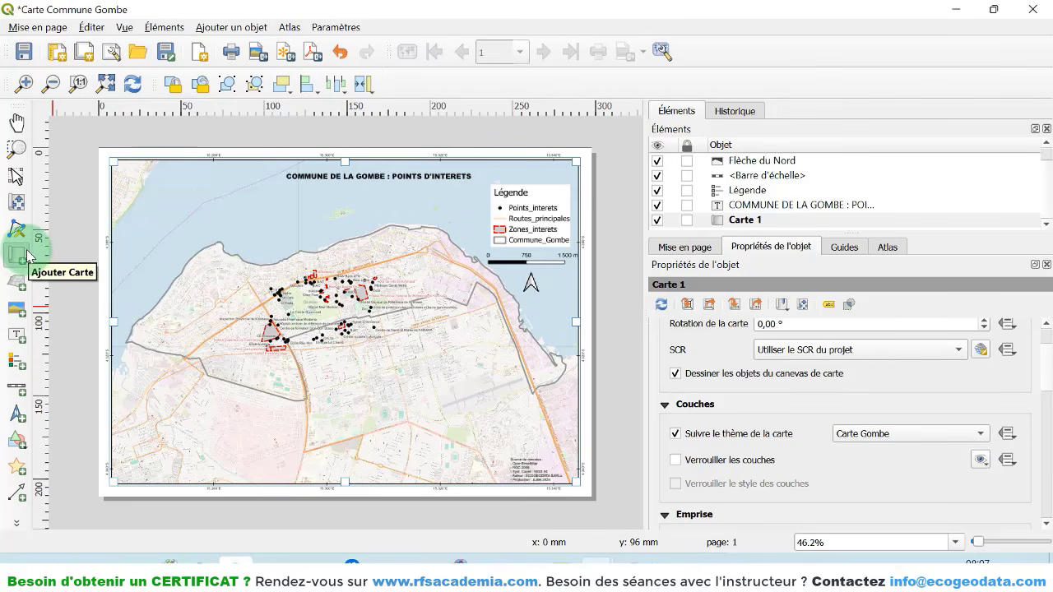
pyautogui.click(18, 256)
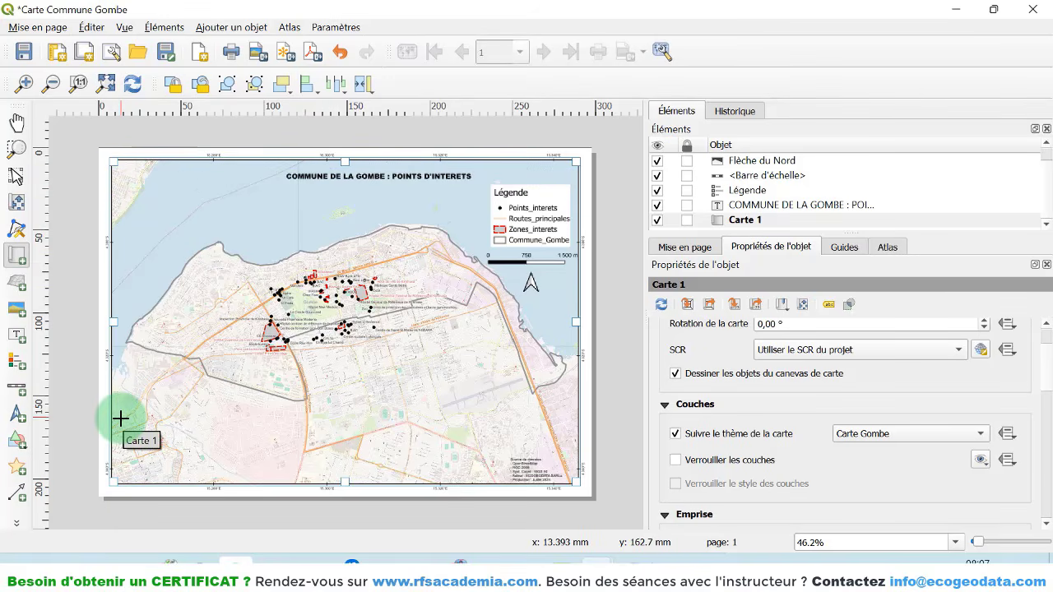
pyautogui.moveTo(120, 413); pyautogui.dragTo(200, 477)
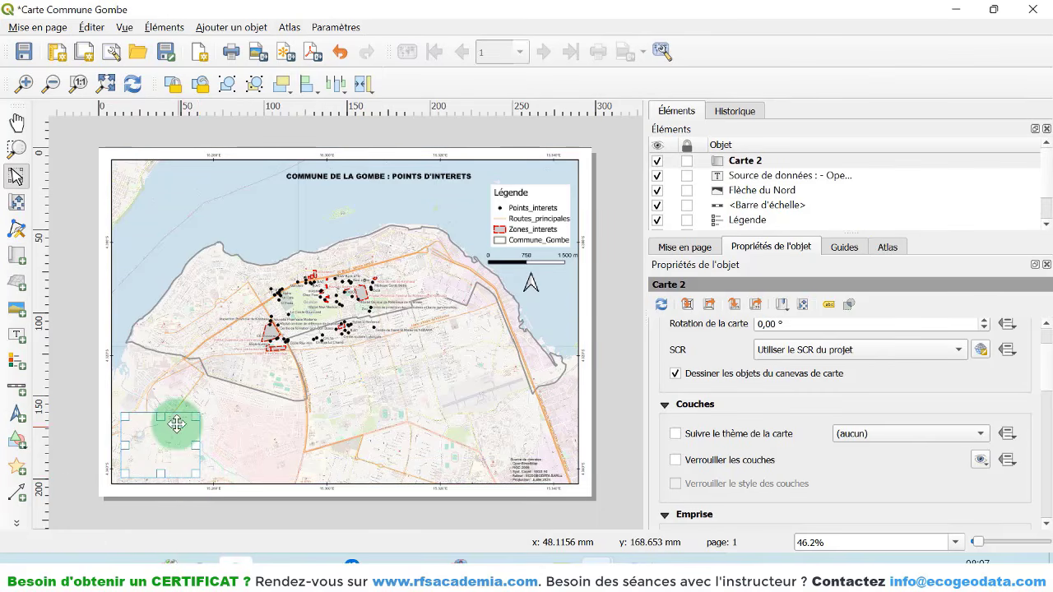
# - Enlarge the inset map frame slightly and make it follow the Localisation map theme
pyautogui.moveTo(205, 409); pyautogui.dragTo(206, 403)
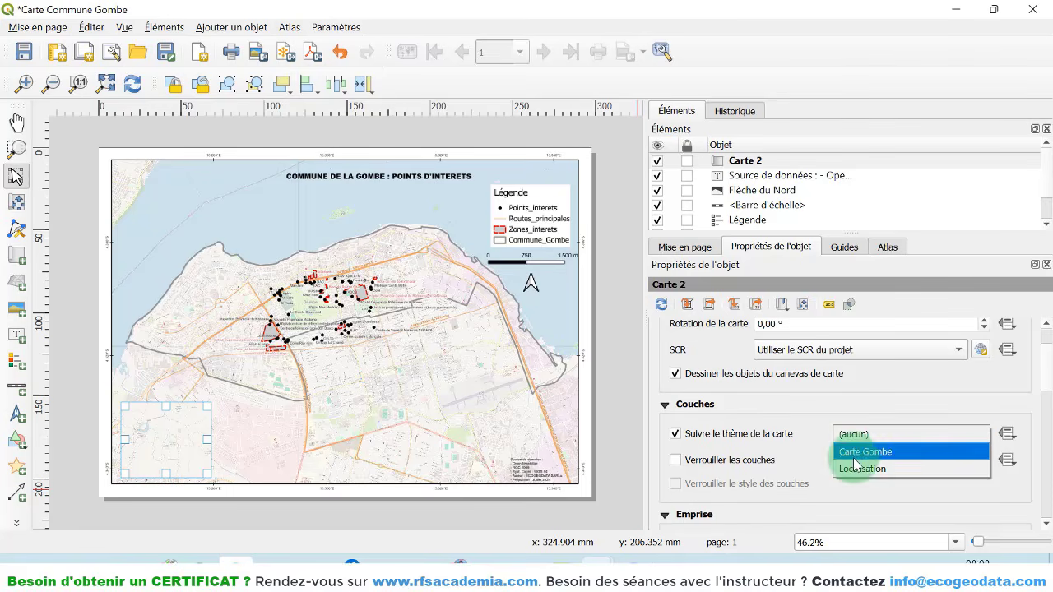
pyautogui.click(870, 470)
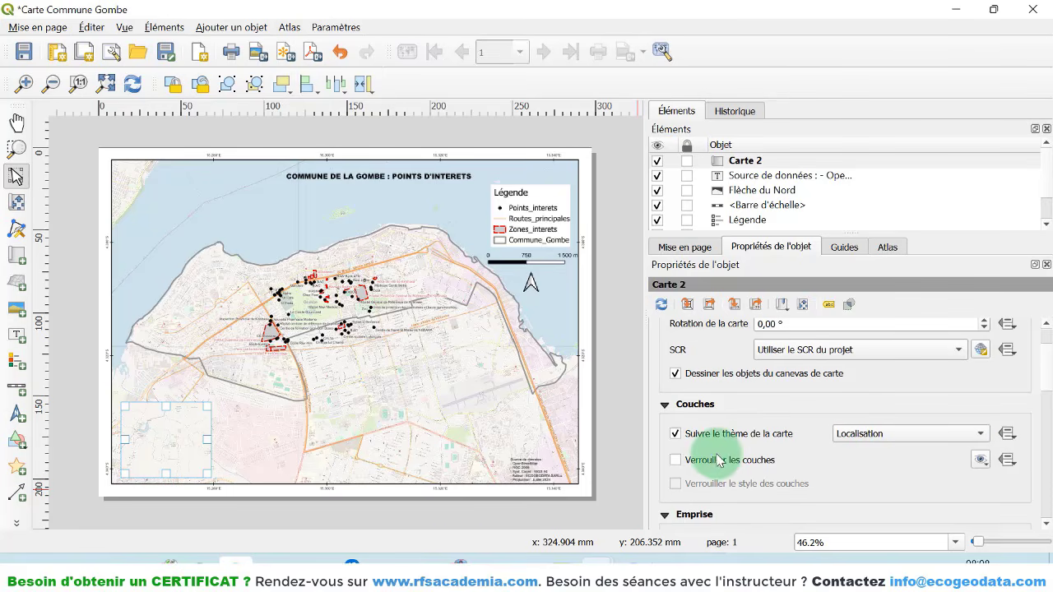
# - Turn on a border frame for the inset map and move the inset to the upper-left corner of the main map
pyautogui.scroll(-3, 718, 460)
pyautogui.scroll(-4, 718, 460)
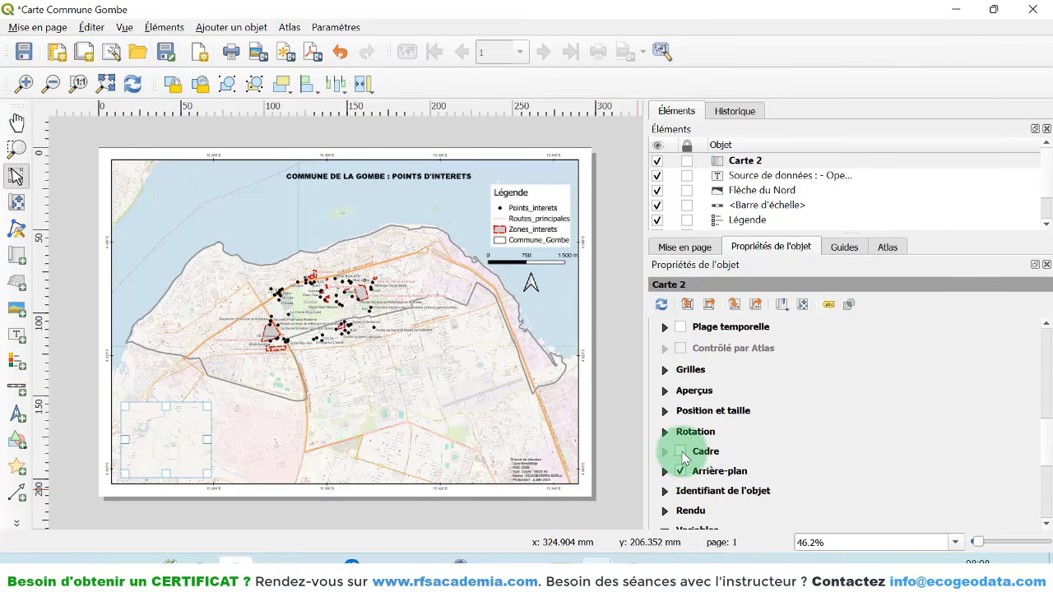
pyautogui.click(680, 452)
pyautogui.click(182, 444)
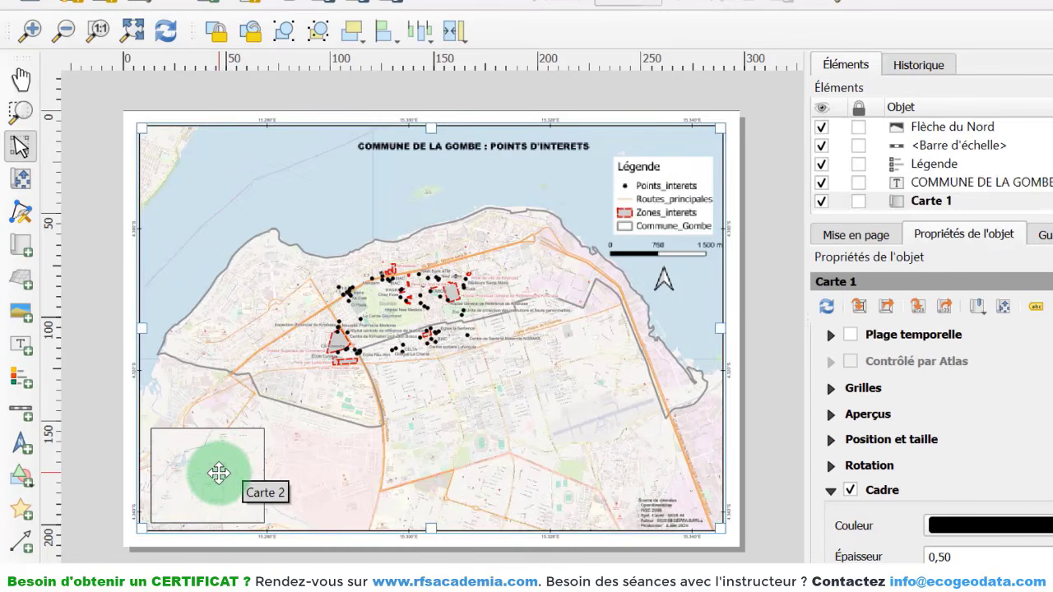
pyautogui.click(173, 436)
pyautogui.moveTo(211, 469); pyautogui.dragTo(204, 181)
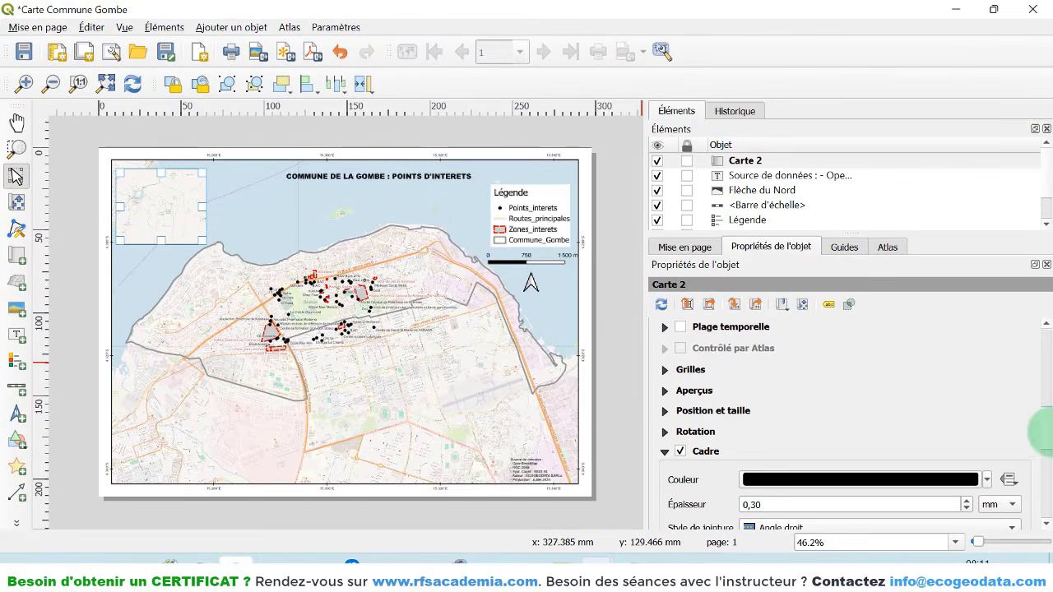
# - Set the inset map's scale to 3016005
pyautogui.scroll(10, 1034, 419)
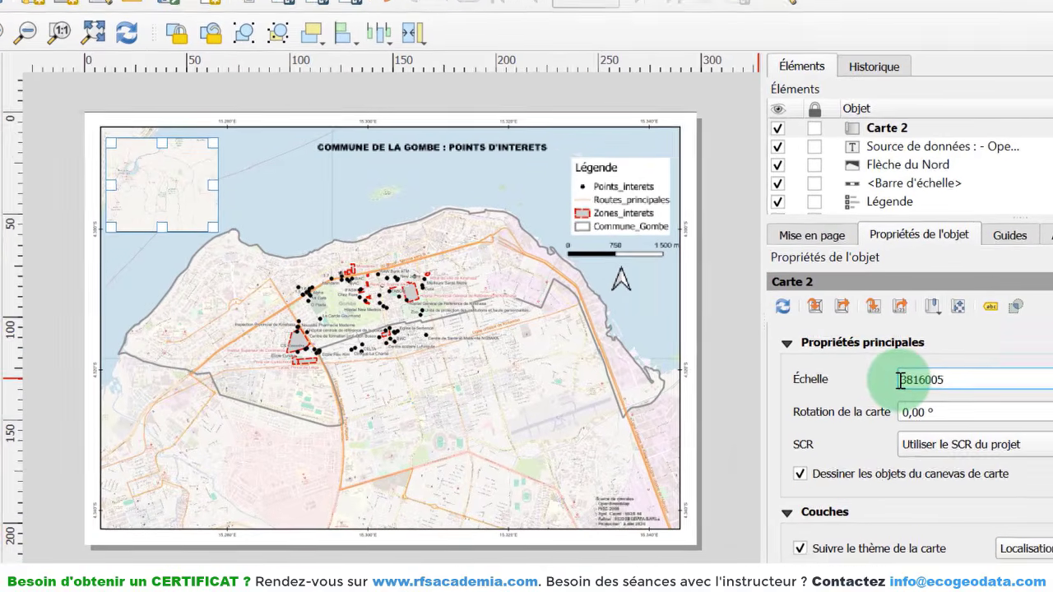
pyautogui.moveTo(919, 380); pyautogui.dragTo(895, 384)
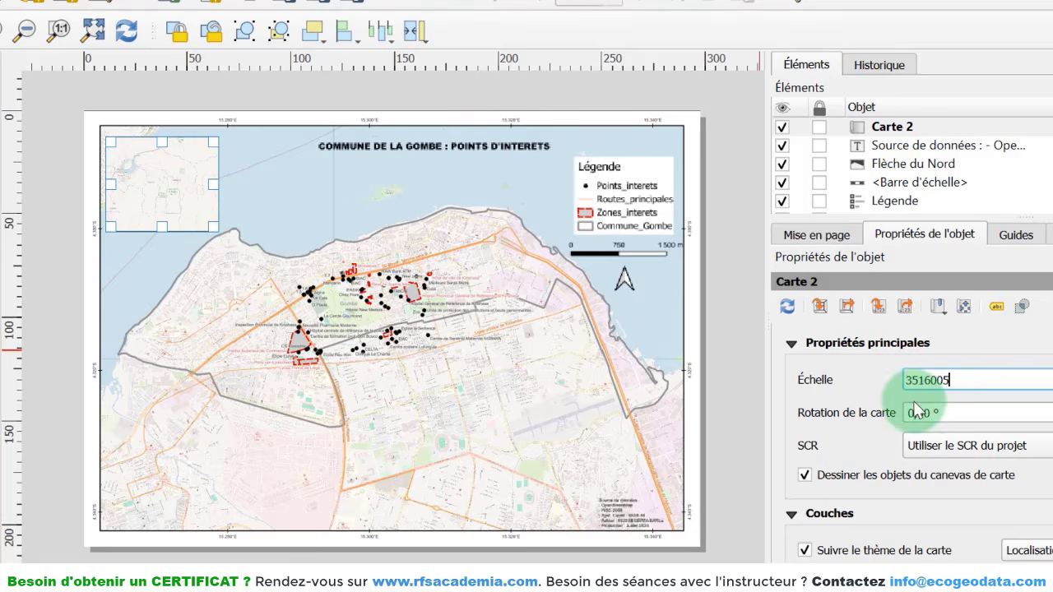
pyautogui.moveTo(918, 379); pyautogui.dragTo(895, 382)
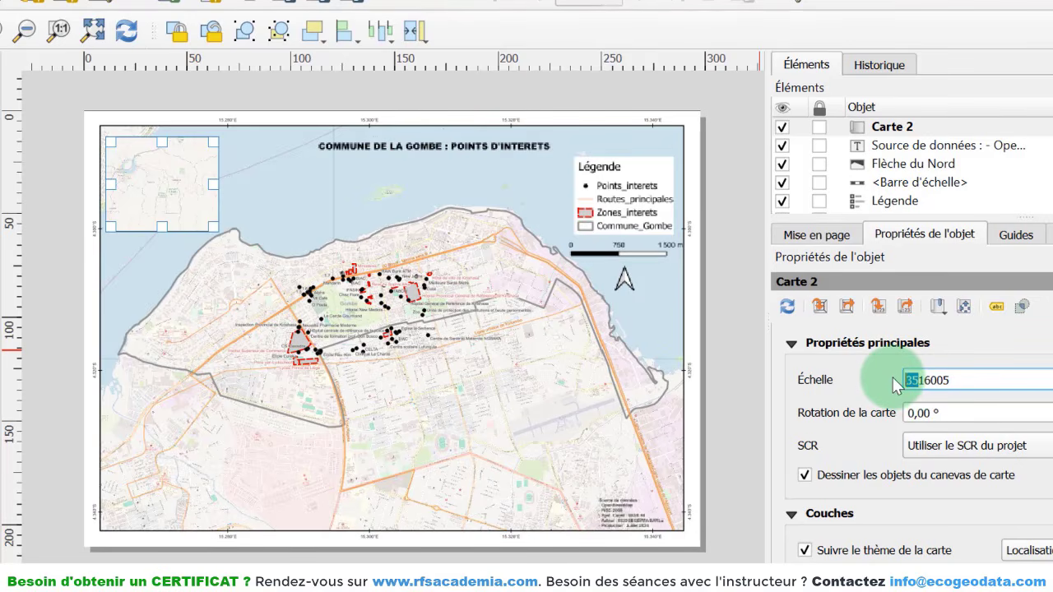
pyautogui.write('30')
pyautogui.press('Return')
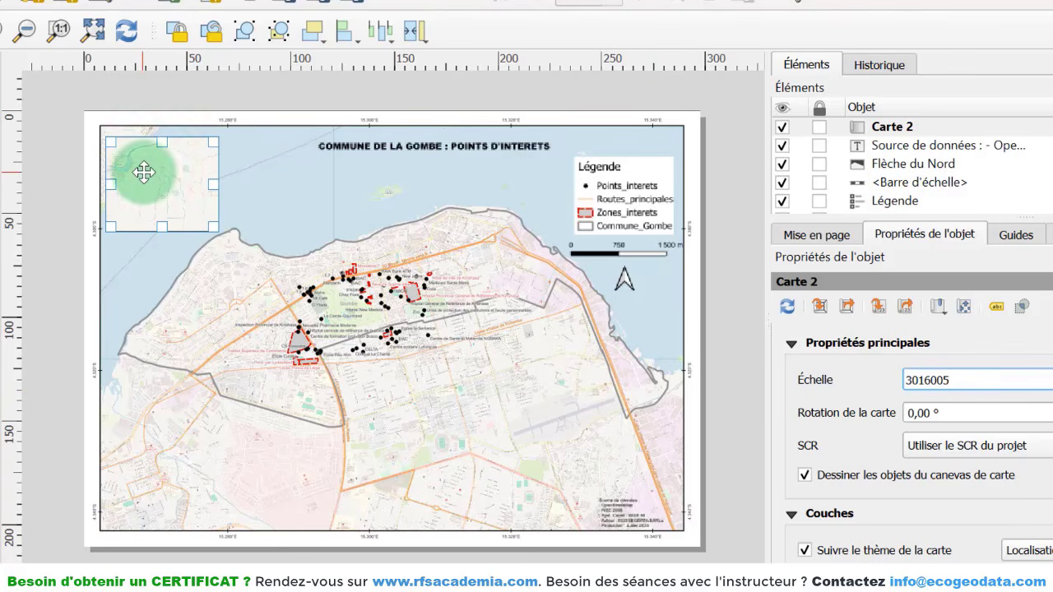
pyautogui.scroll(3, 89, 141)
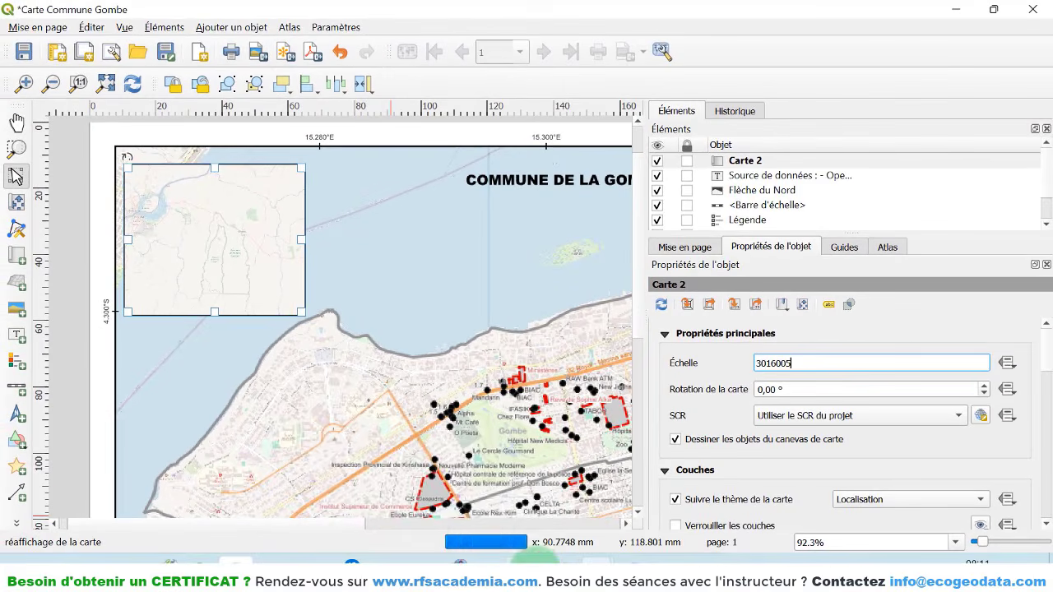
# - Switch to the main QGIS project window and set the OpenStreetMap layer's global opacity to 100%
pyautogui.moveTo(598, 559)
pyautogui.click(533, 524)
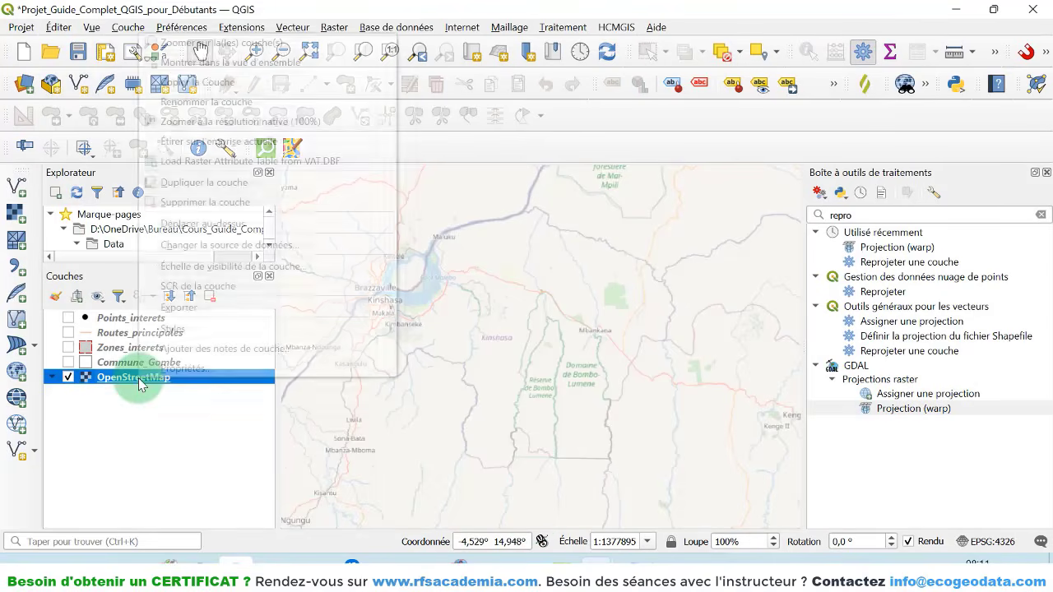
pyautogui.rightClick(138, 377)
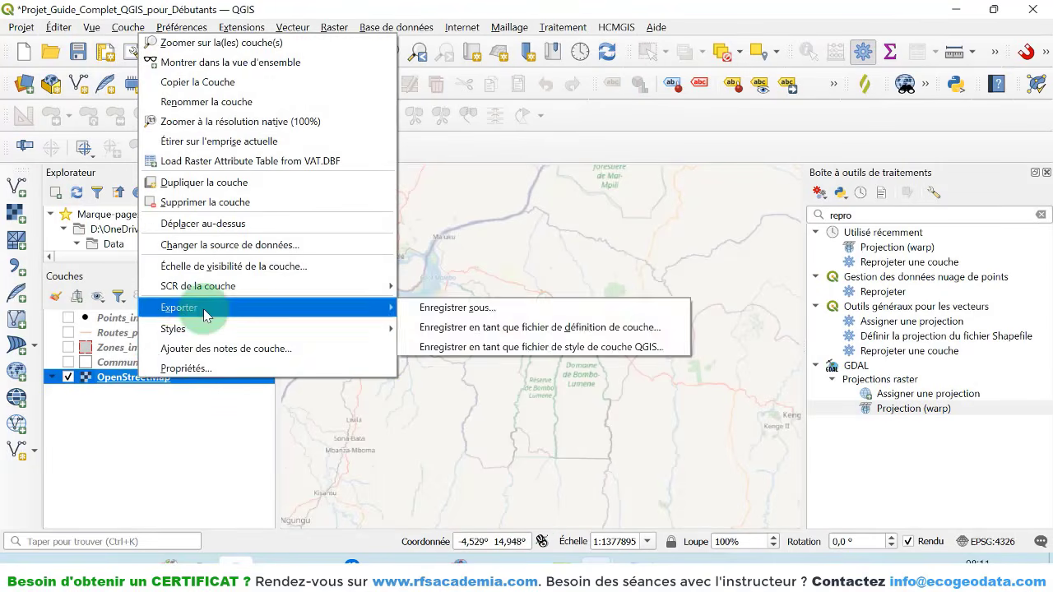
pyautogui.click(212, 368)
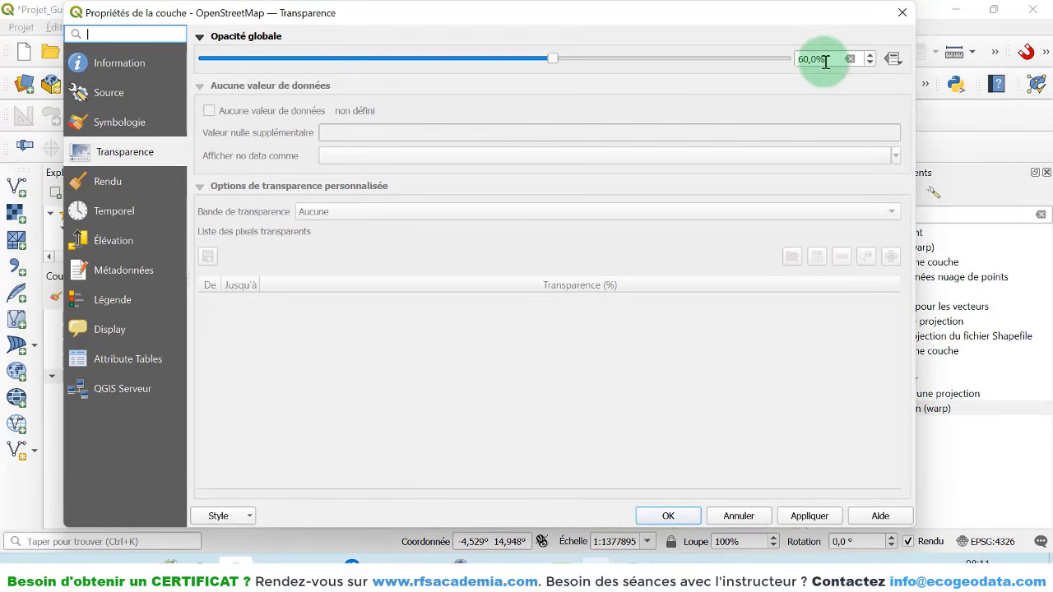
pyautogui.moveTo(822, 59); pyautogui.dragTo(764, 64)
pyautogui.write('100')
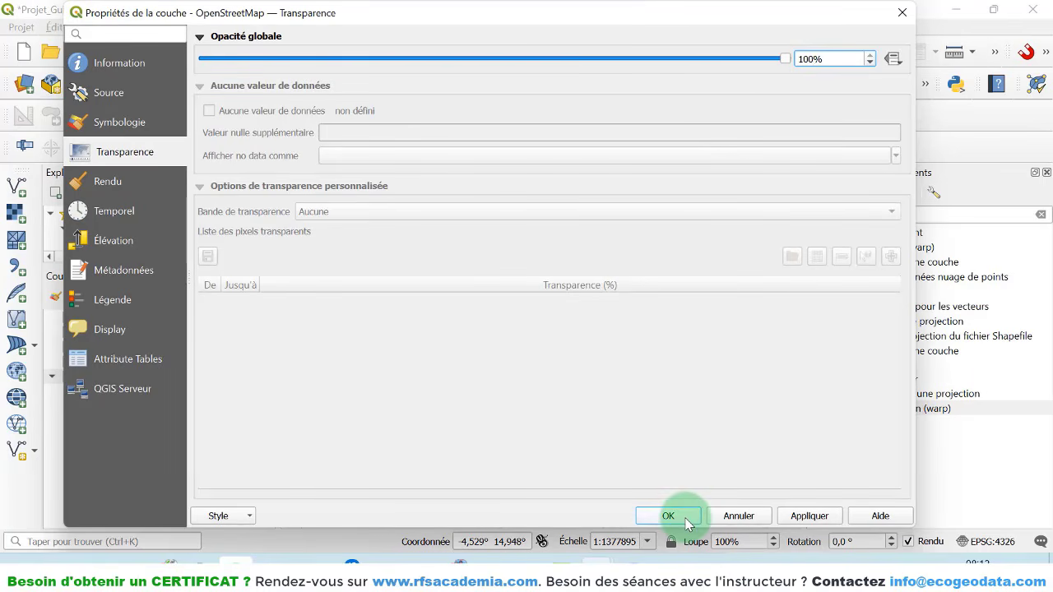
pyautogui.click(668, 516)
# - Replace the existing Localisation map theme with the current layer state
pyautogui.click(95, 296)
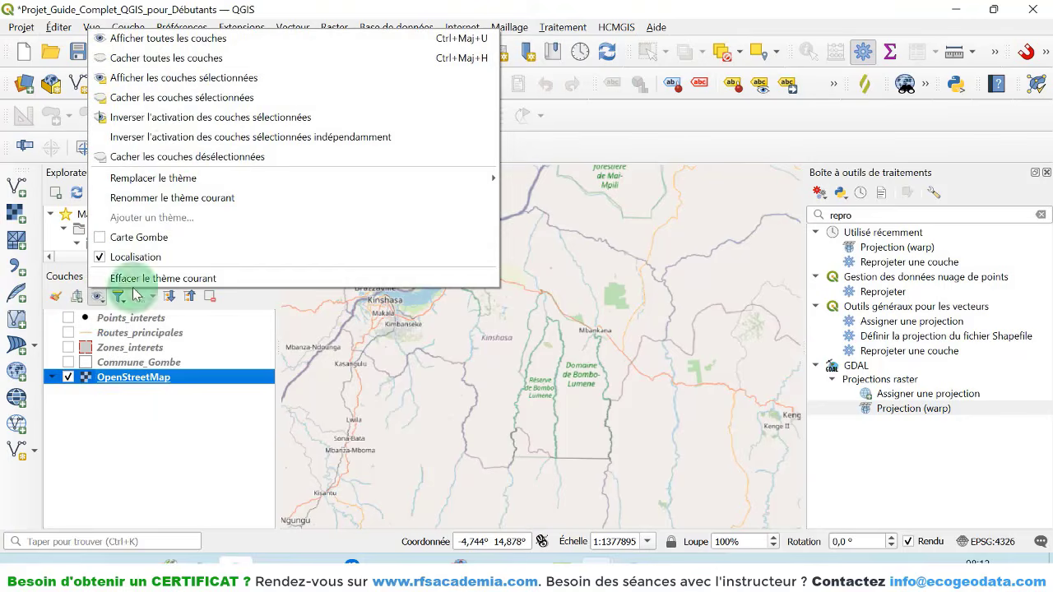
pyautogui.moveTo(470, 180)
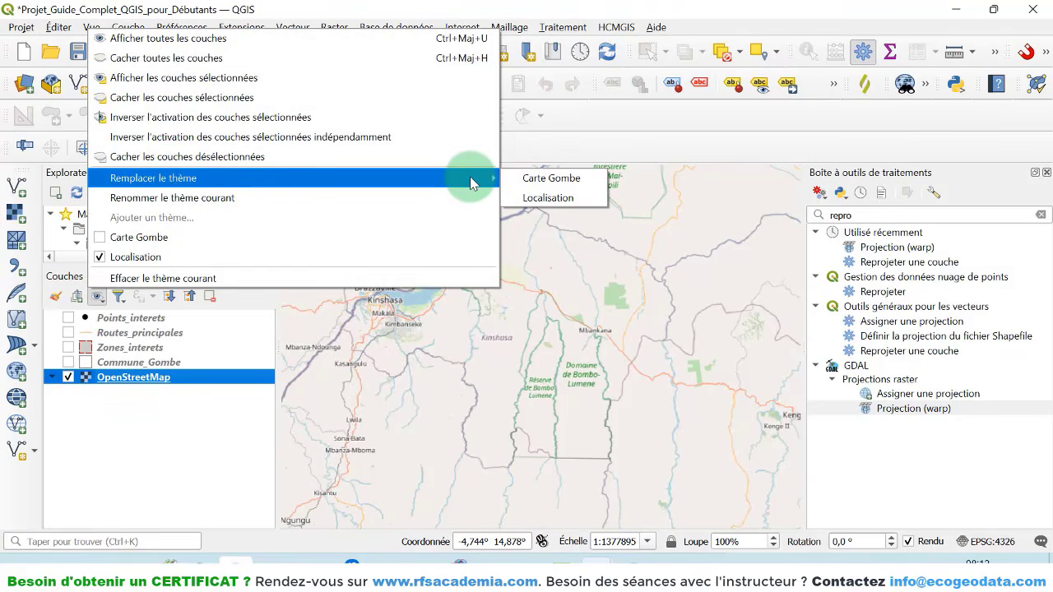
pyautogui.click(563, 197)
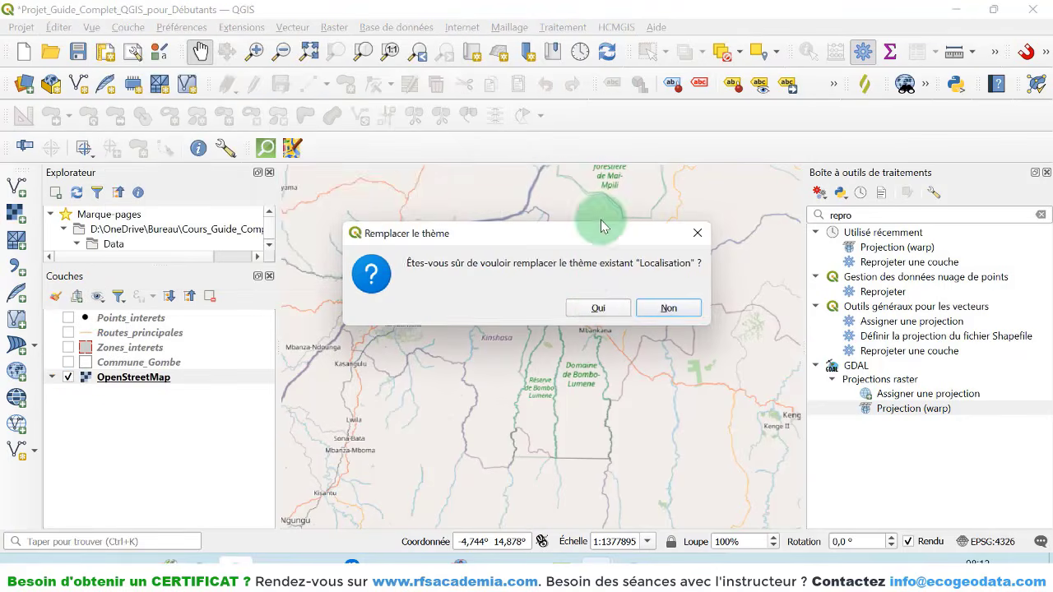
pyautogui.click(598, 310)
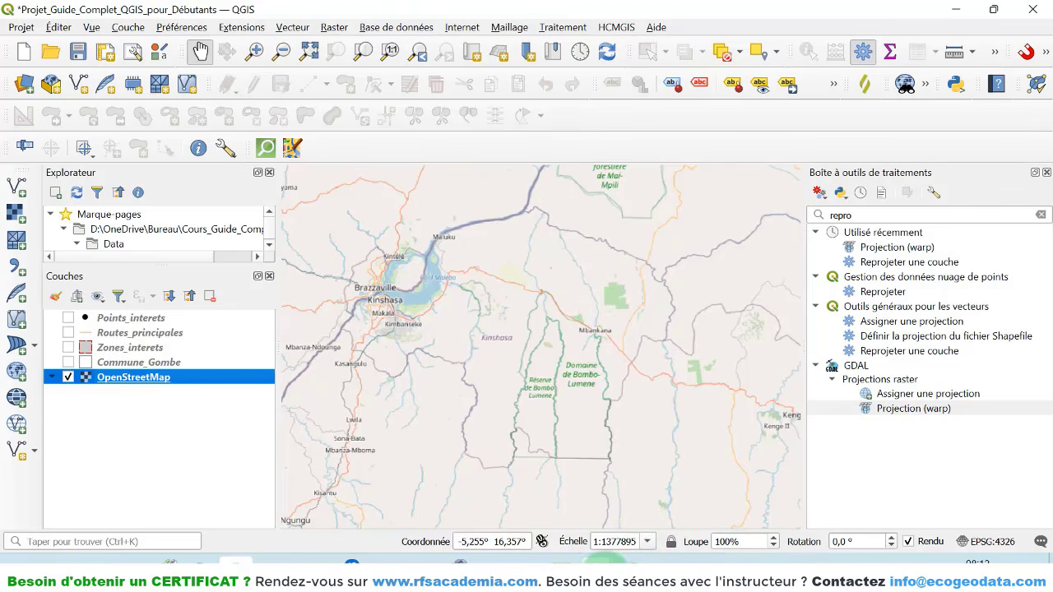
# - Return to the Carte Commune Gombe layout and refresh it to redraw both maps
pyautogui.moveTo(599, 571)
pyautogui.click(634, 526)
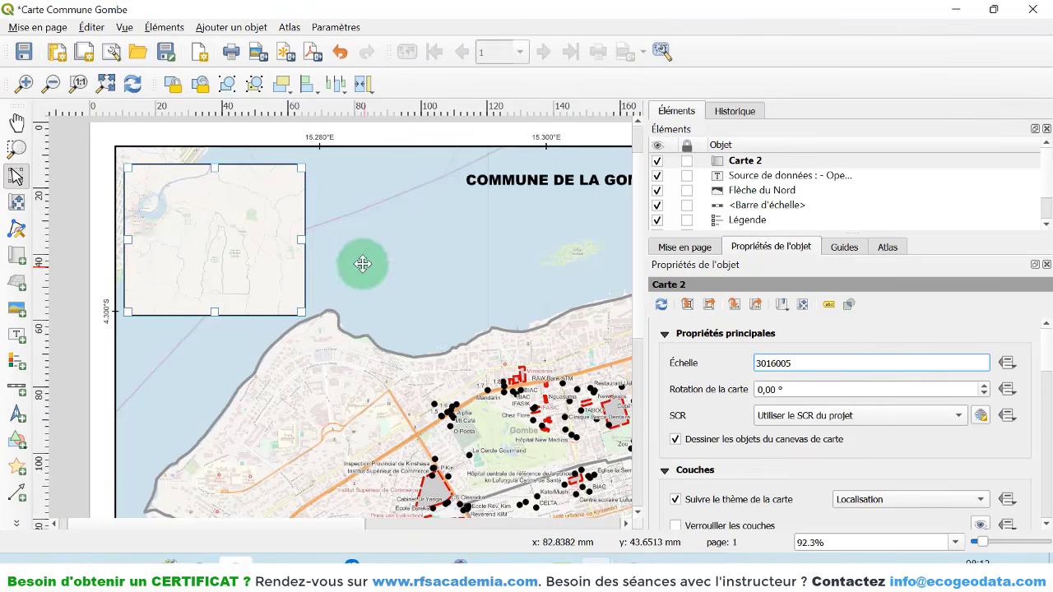
pyautogui.click(131, 83)
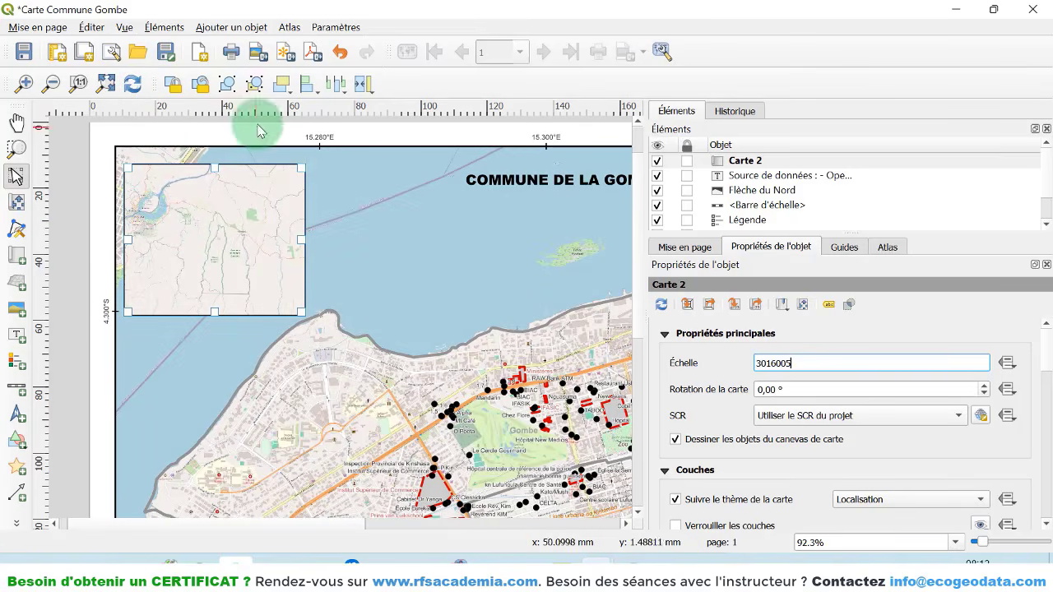
pyautogui.click(106, 84)
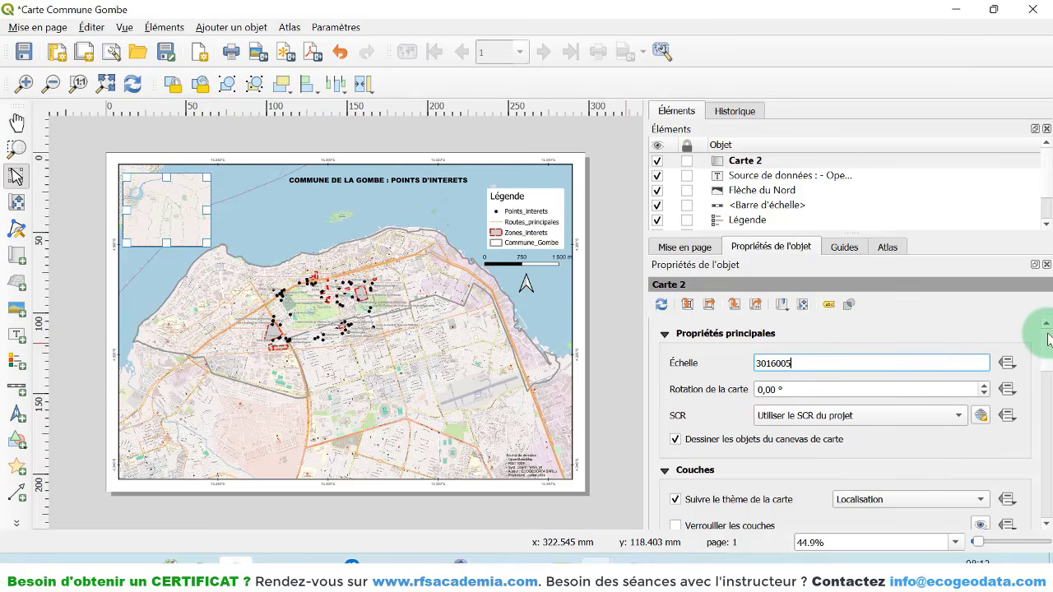
# - Add an overview to the inset map and link it to the main map frame, Carte 1
pyautogui.scroll(-1, 1049, 354)
pyautogui.moveTo(1049, 354); pyautogui.dragTo(1049, 417)
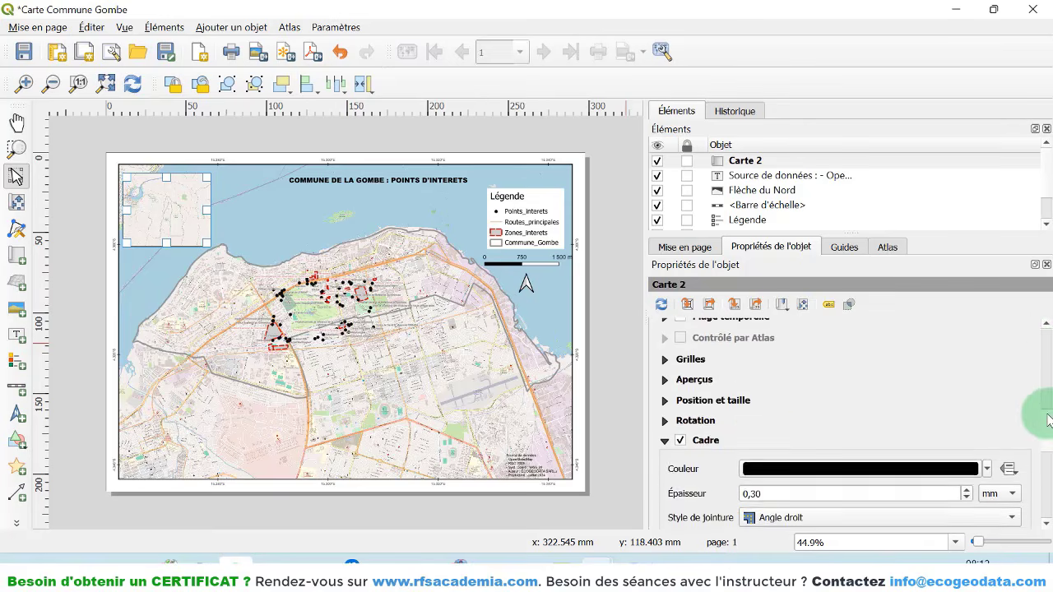
pyautogui.click(691, 376)
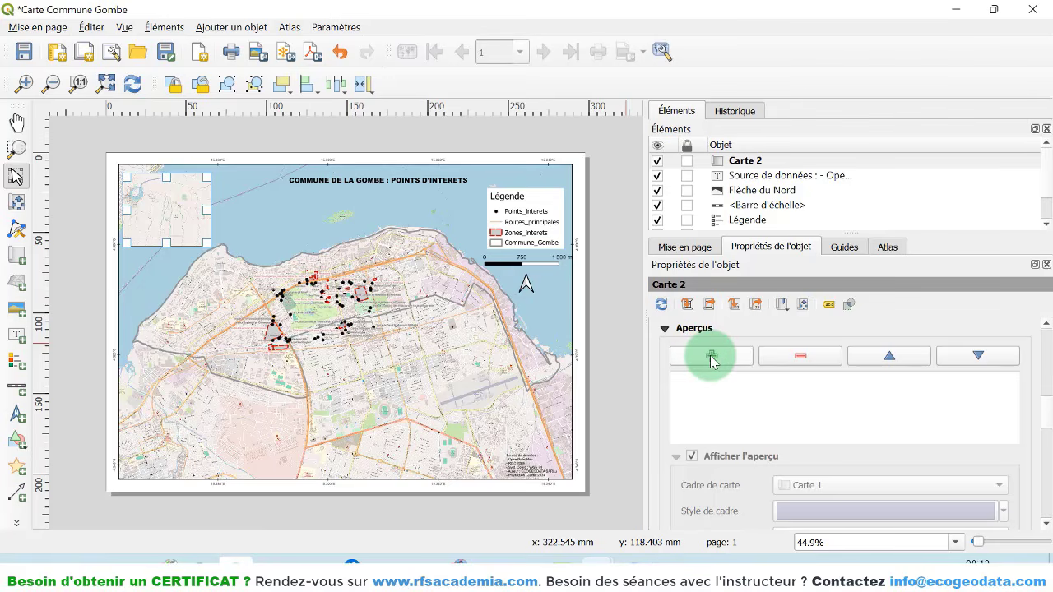
pyautogui.click(712, 359)
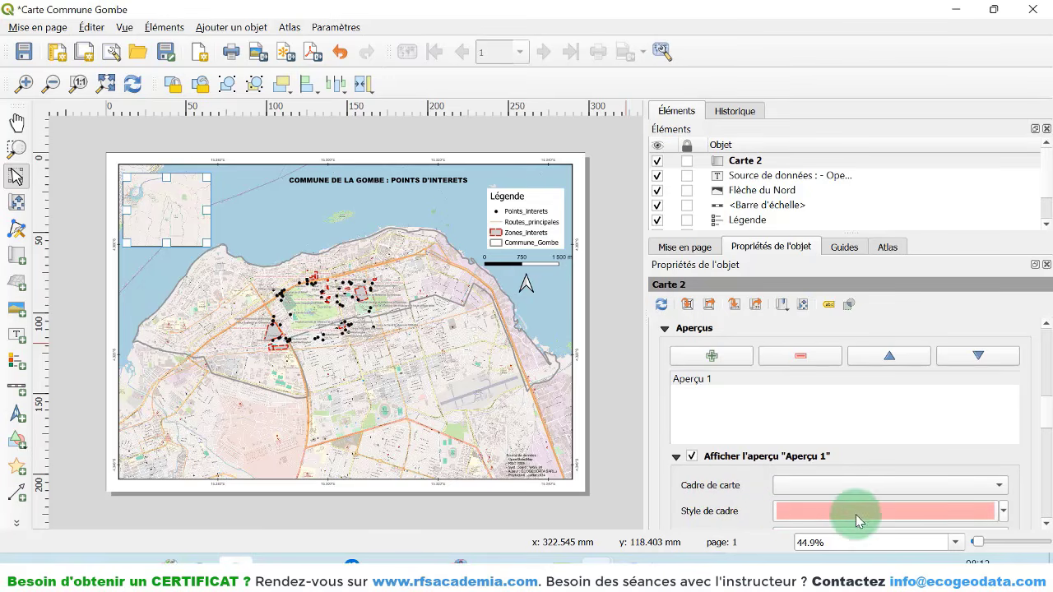
pyautogui.click(1006, 515)
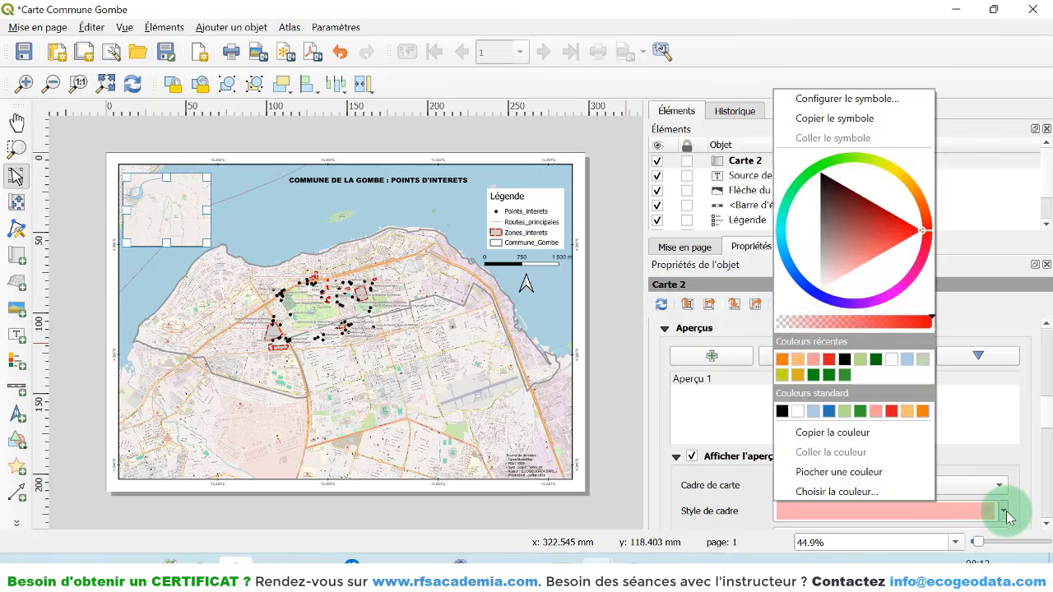
pyautogui.click(1007, 513)
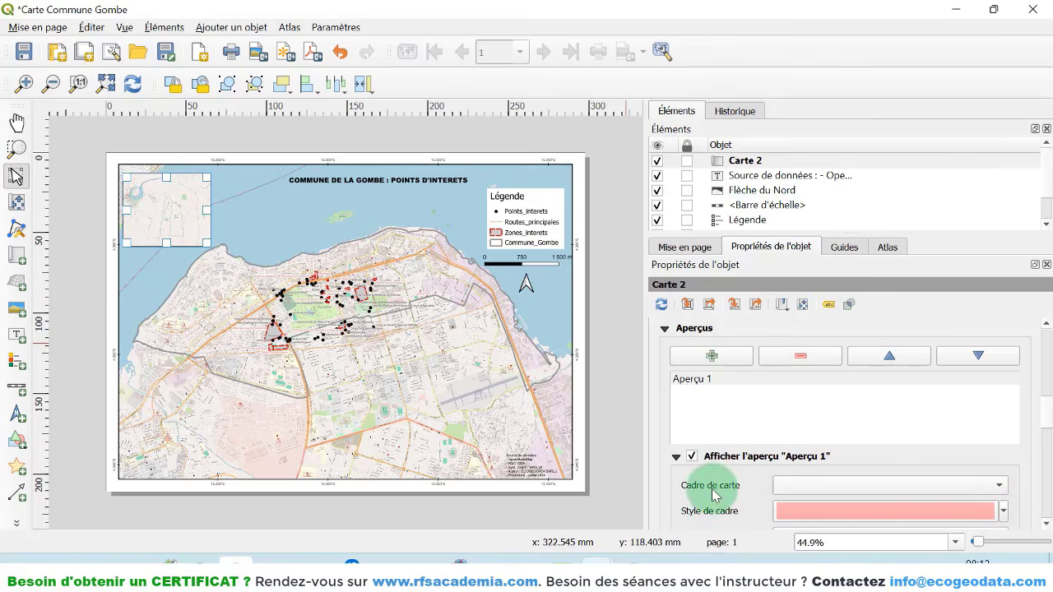
pyautogui.click(827, 485)
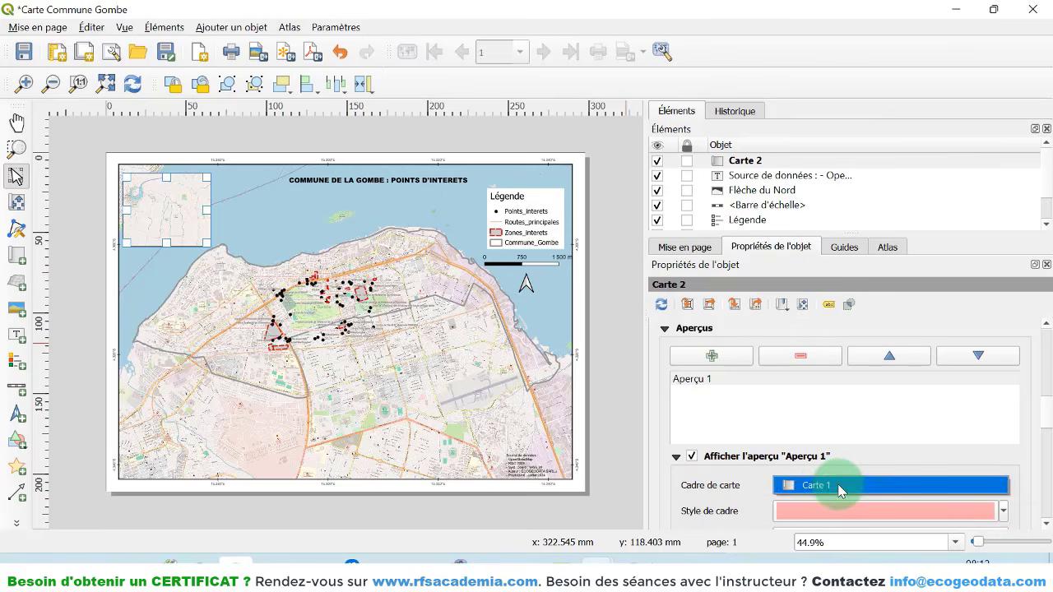
pyautogui.click(837, 486)
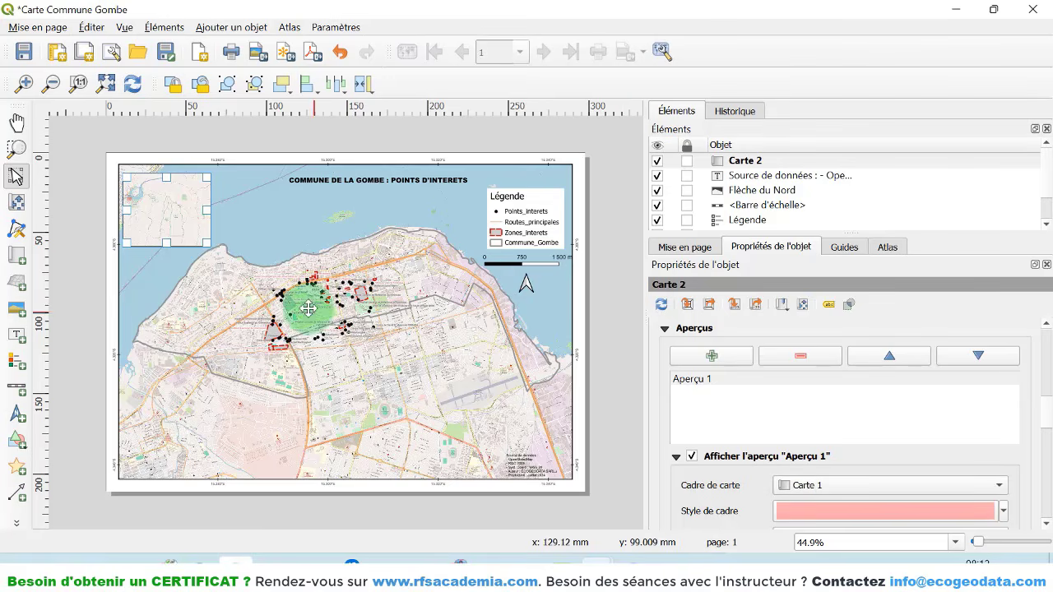
# - Inspect the overview area on the inset map up close, save the project and deselect the inset
pyautogui.scroll(1, 91, 181)
pyautogui.scroll(1, 90, 181)
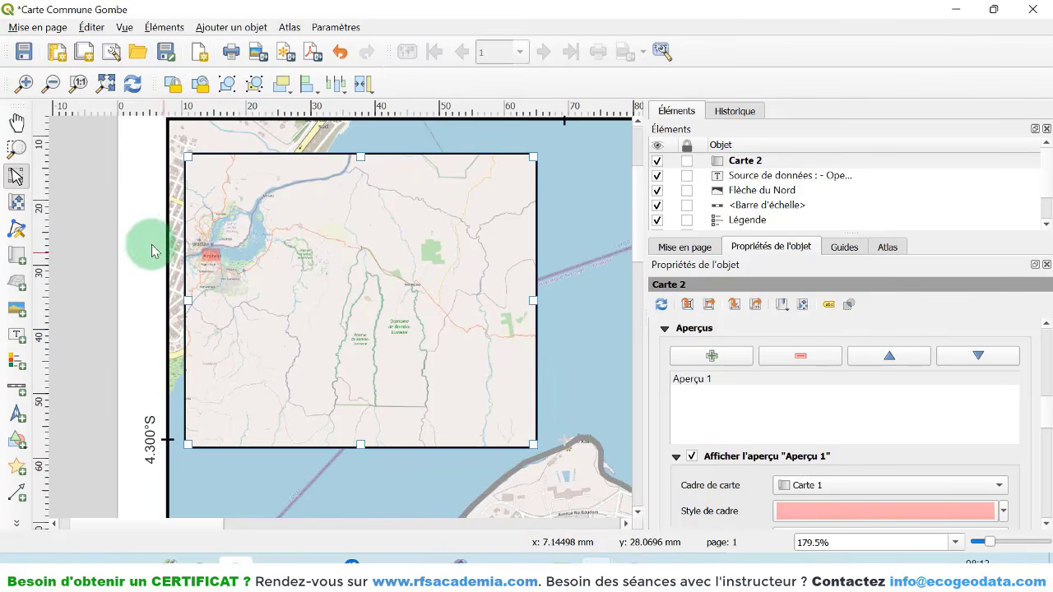
pyautogui.scroll(-1, 148, 236)
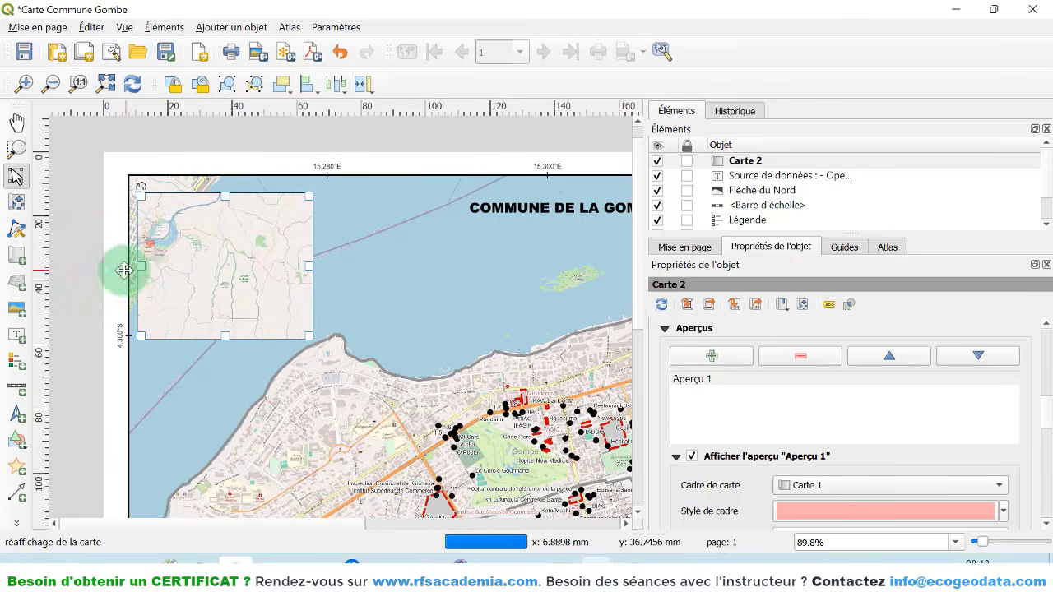
pyautogui.scroll(-1, 105, 249)
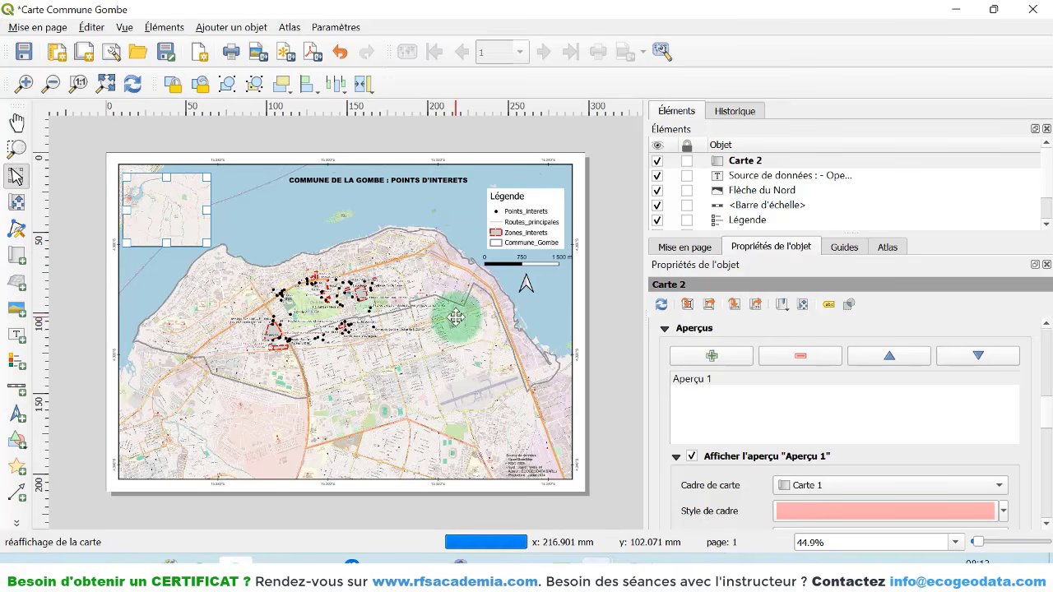
pyautogui.click(23, 51)
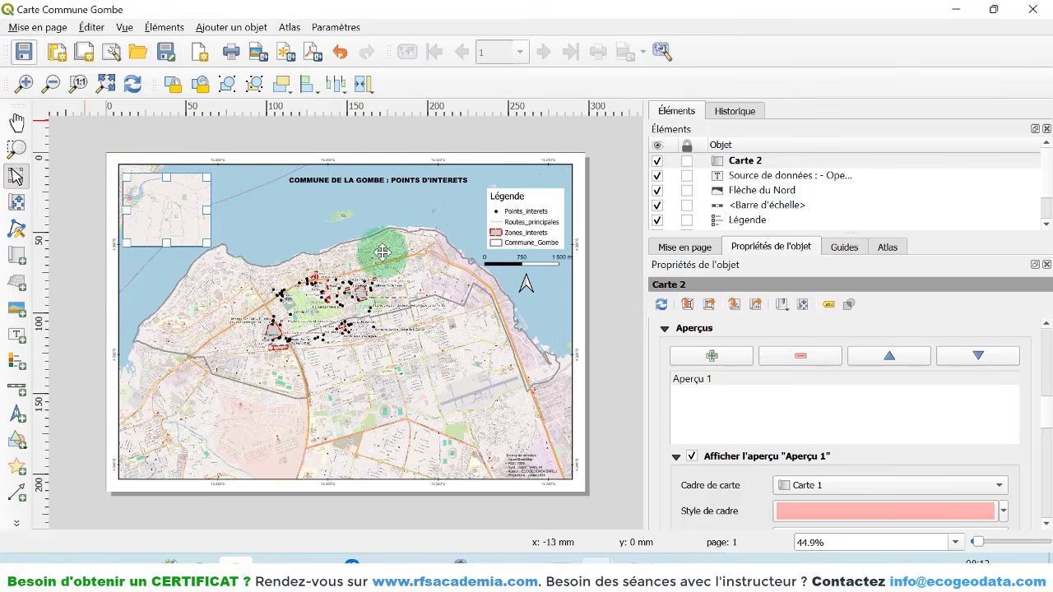
pyautogui.click(615, 236)
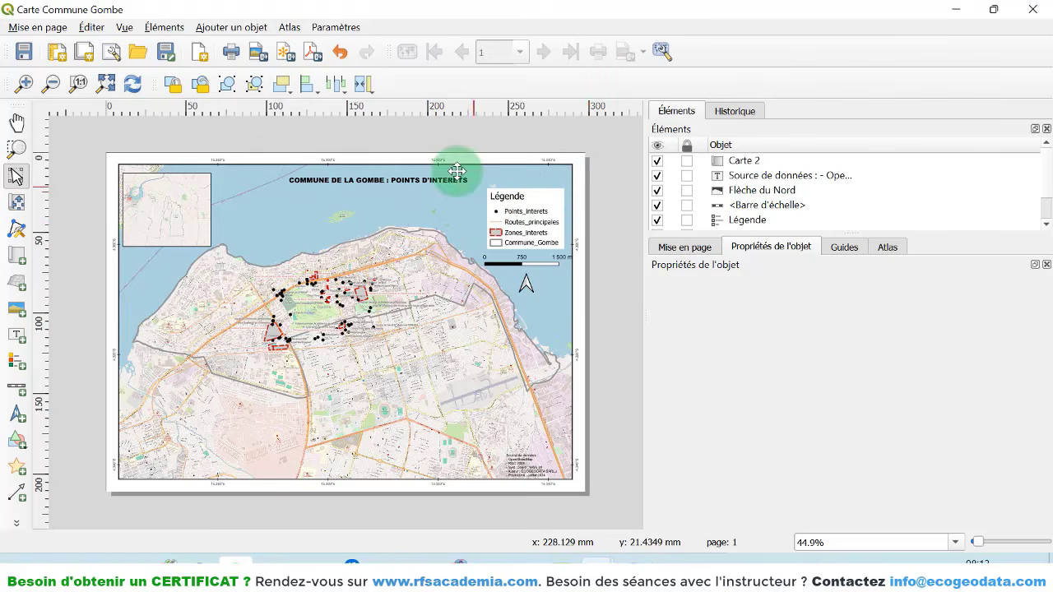
pyautogui.click(40, 29)
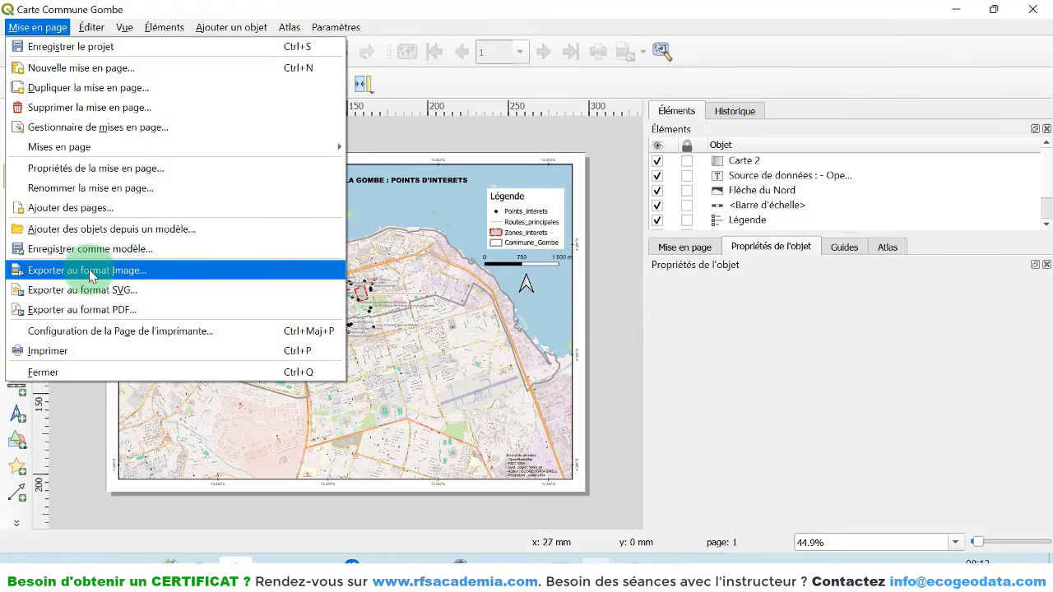
pyautogui.click(325, 9)
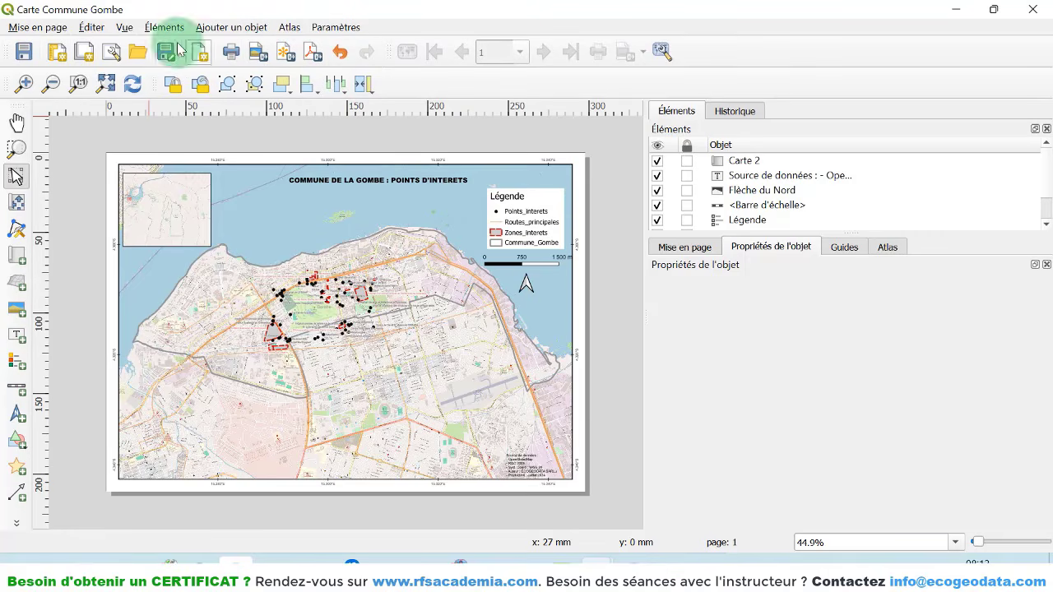
# - Export the layout as the image Carte Commune Gombe.png at 300 dpi in the Cours_Guide_Complet_QGIS 3 folder
pyautogui.click(41, 32)
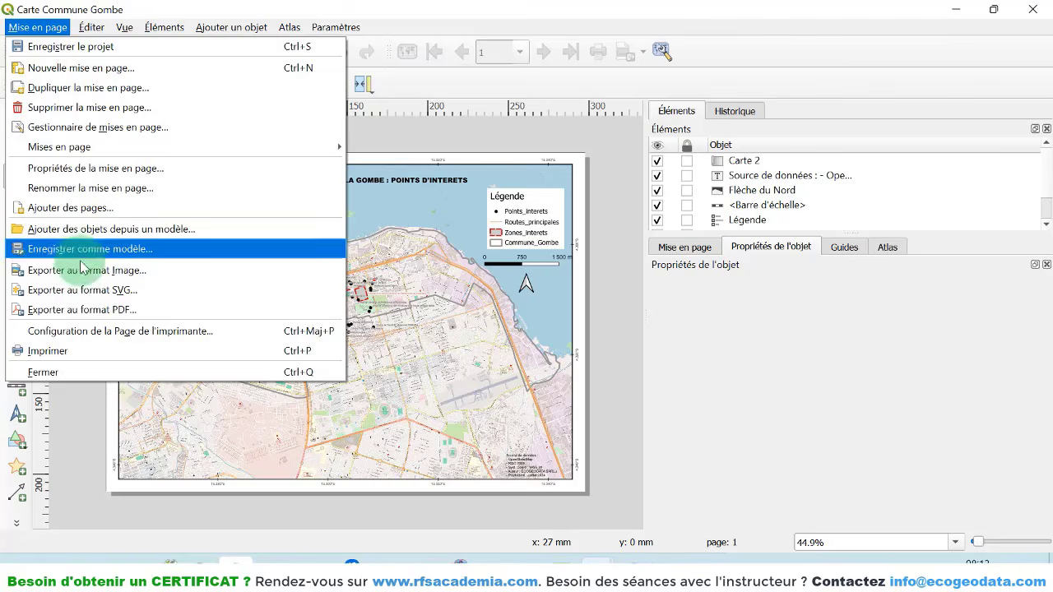
pyautogui.click(82, 276)
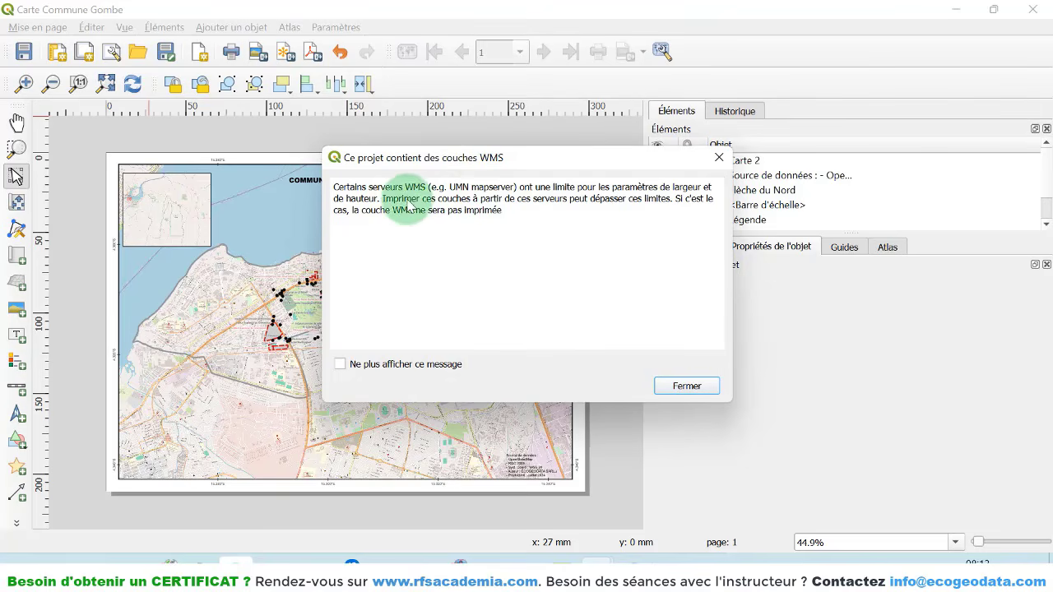
pyautogui.click(686, 387)
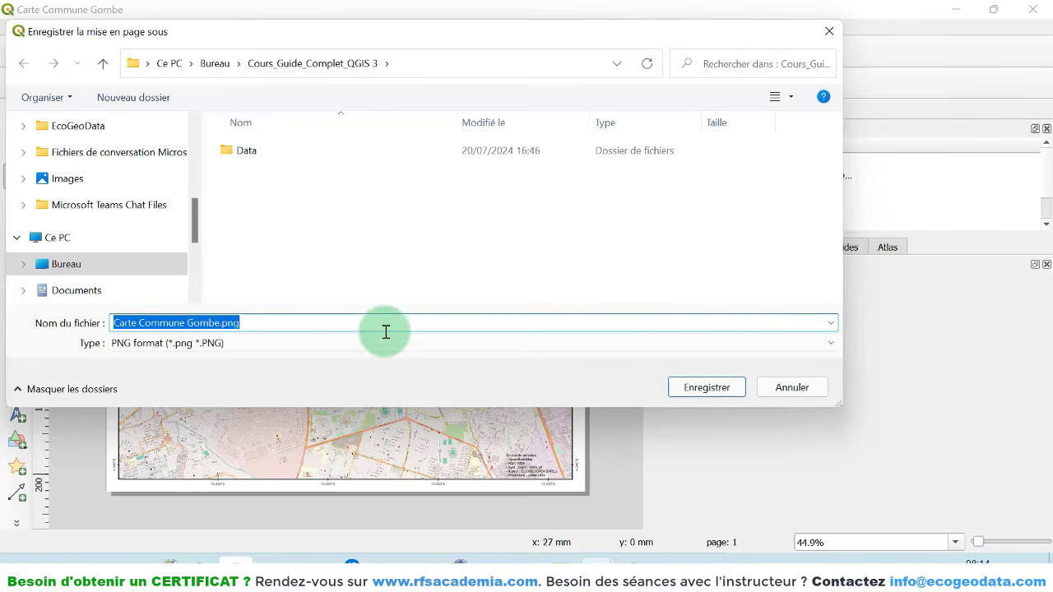
pyautogui.click(711, 384)
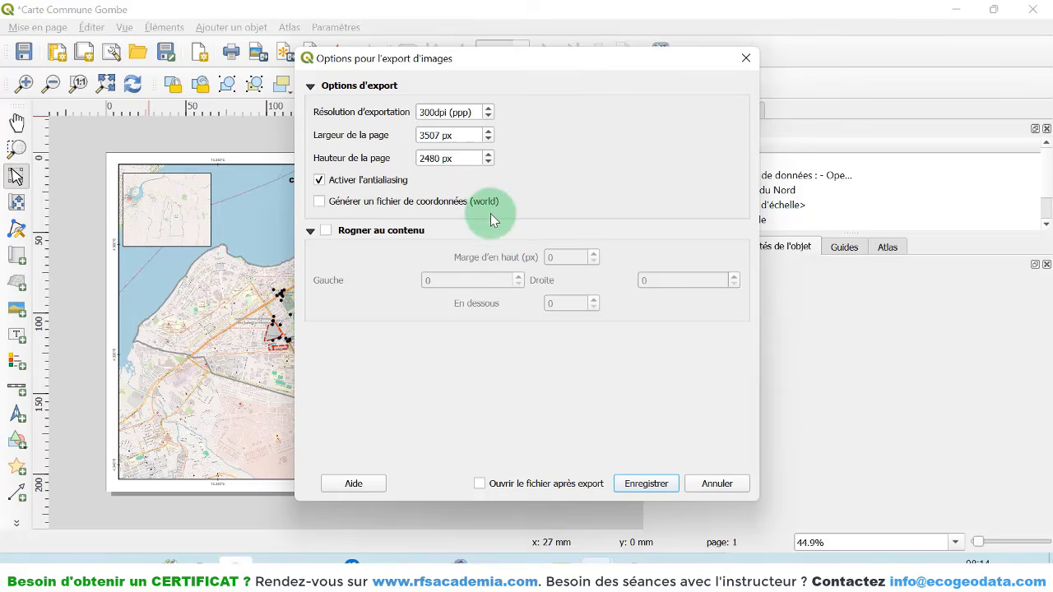
pyautogui.click(646, 483)
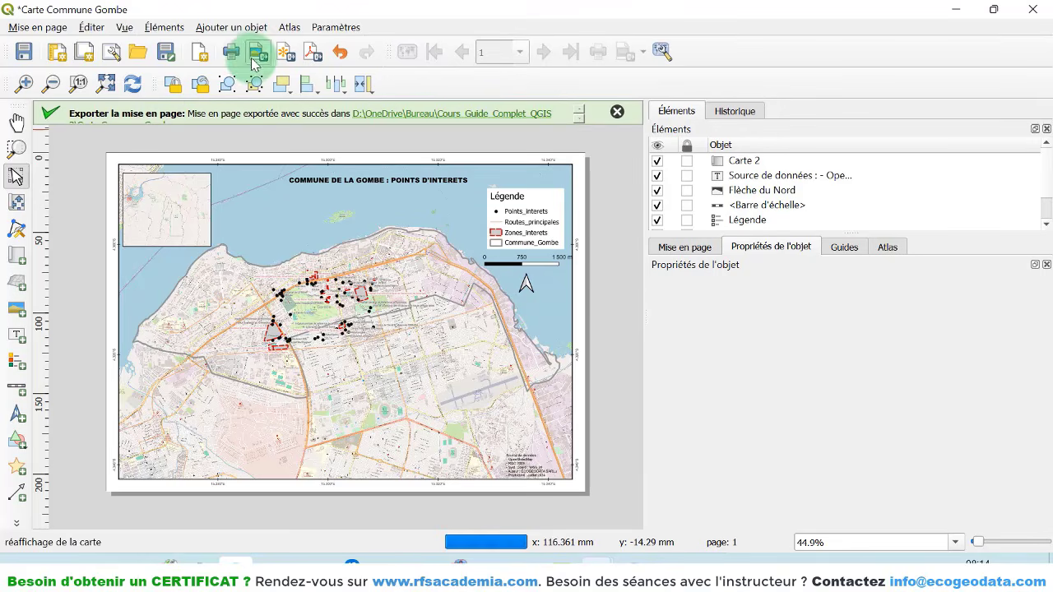
# - Start a PDF export of the layout under the file name Carte Commune Gombe.pdf in the same folder
pyautogui.click(313, 54)
pyautogui.click(681, 390)
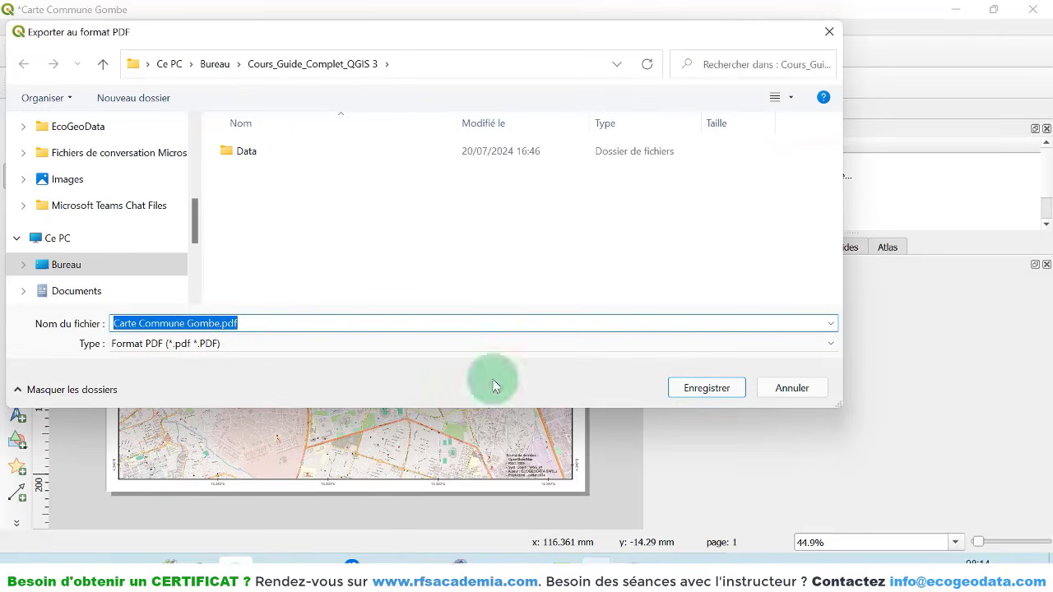
pyautogui.click(699, 389)
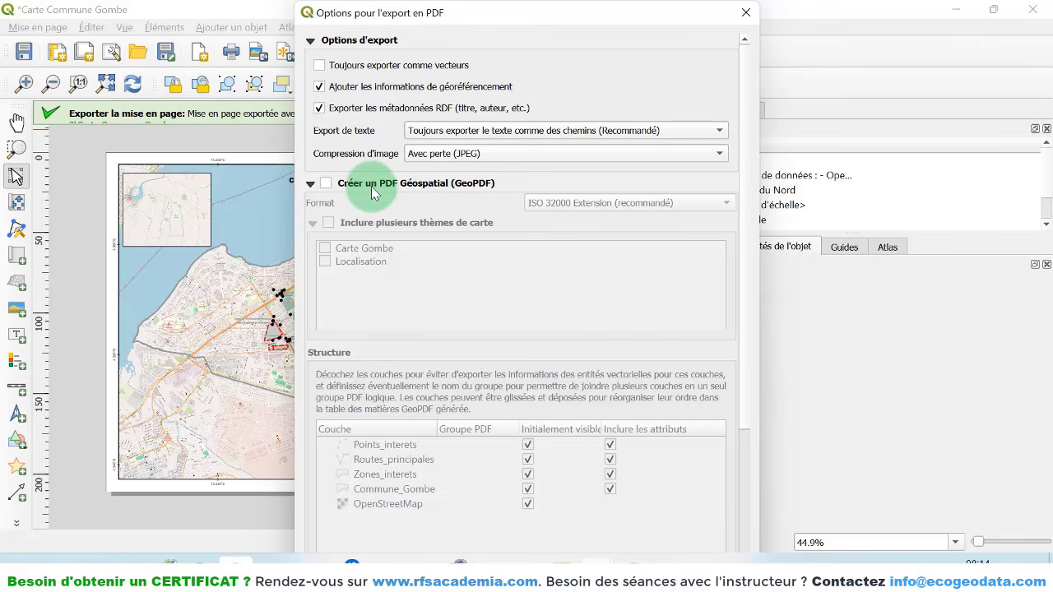
# - Try the geospatial PDF option with the Carte Gombe and Localisation map themes included, and switch it back off
pyautogui.click(326, 183)
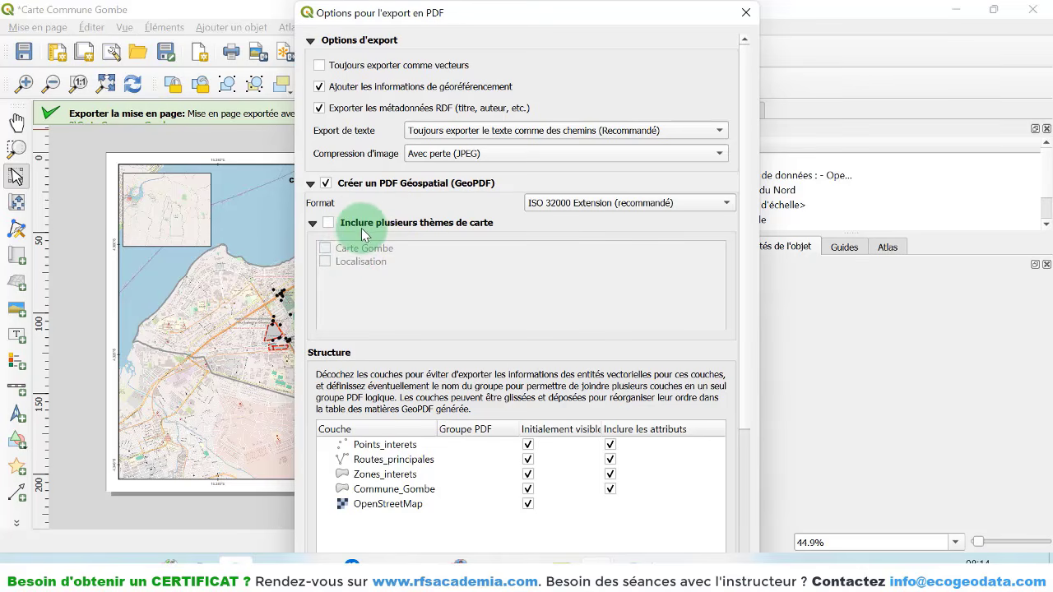
pyautogui.click(328, 224)
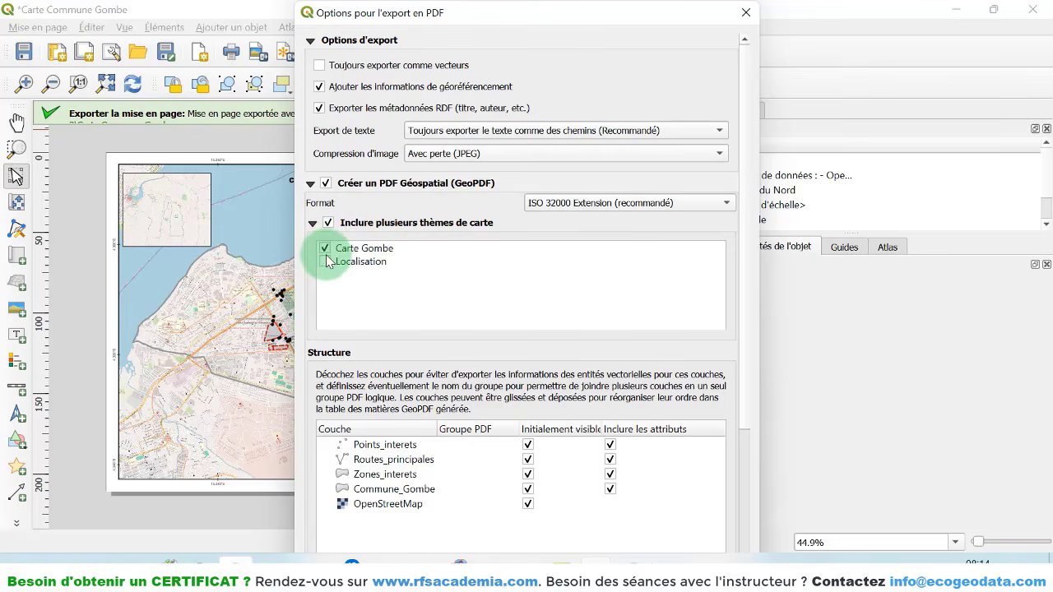
pyautogui.click(325, 261)
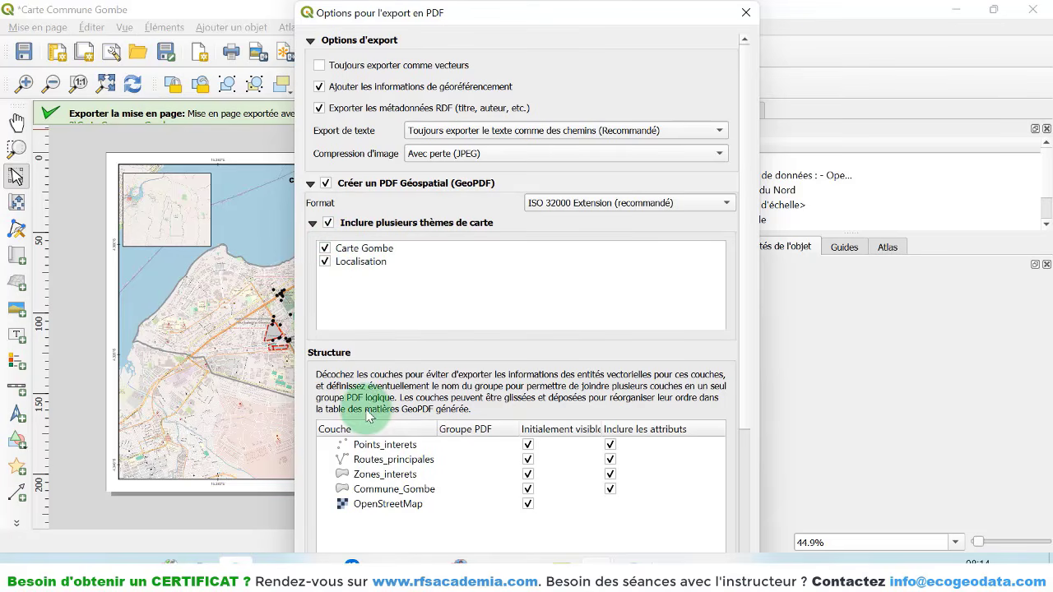
pyautogui.scroll(-2, 401, 418)
pyautogui.scroll(2, 419, 386)
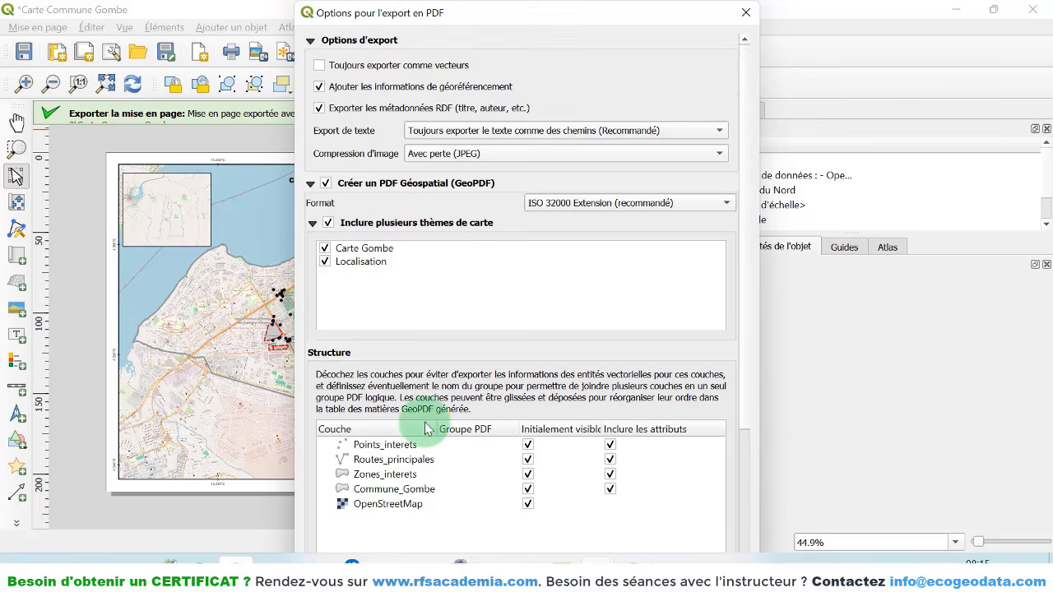
pyautogui.scroll(-4, 442, 353)
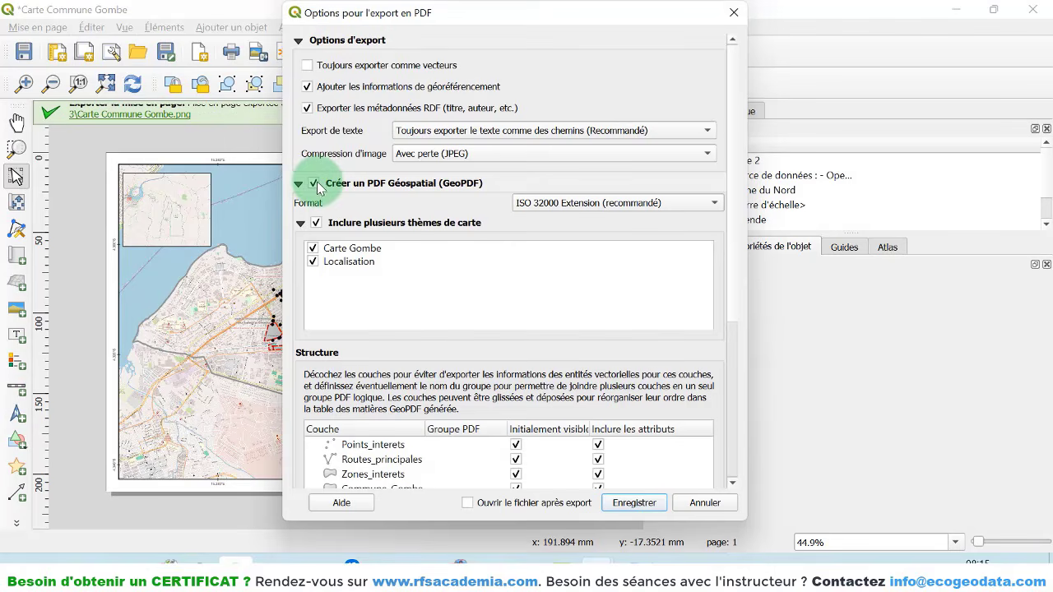
pyautogui.click(313, 184)
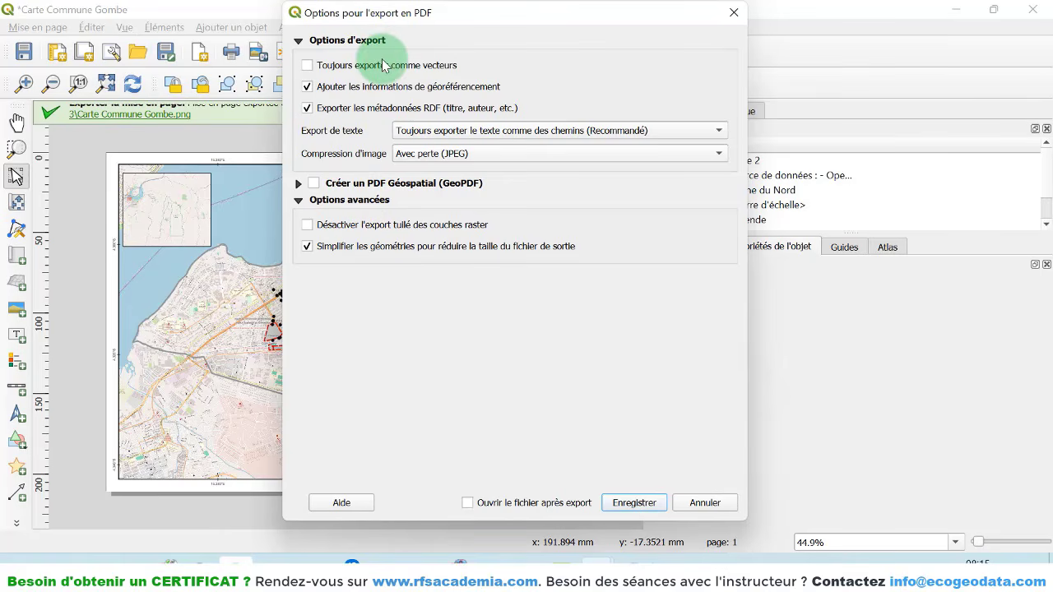
# - Complete the export as a standard PDF and open the folder containing the exported files in a maximised window
pyautogui.click(631, 503)
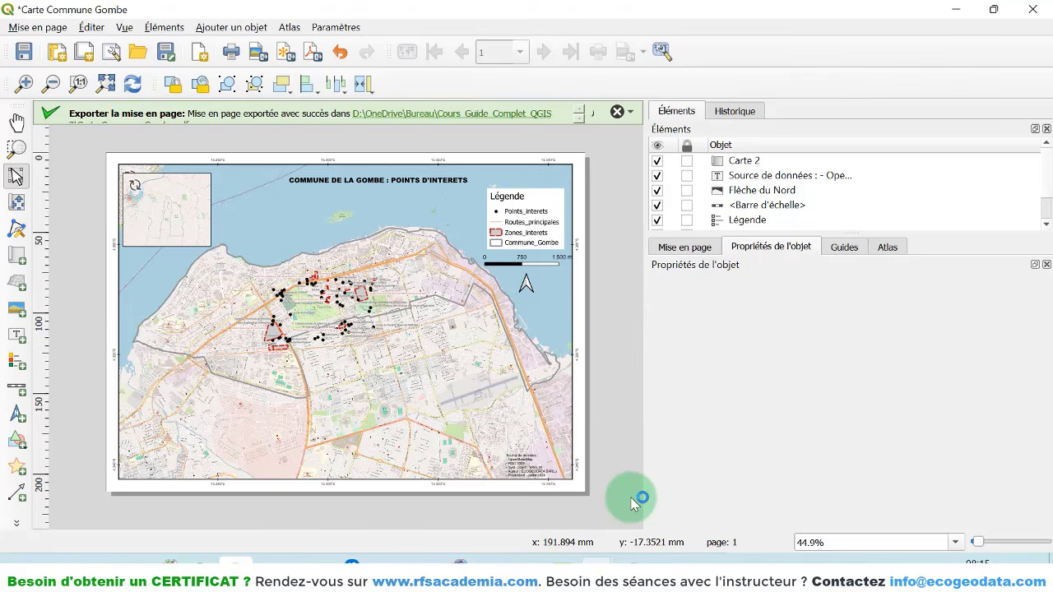
pyautogui.moveTo(115, 560)
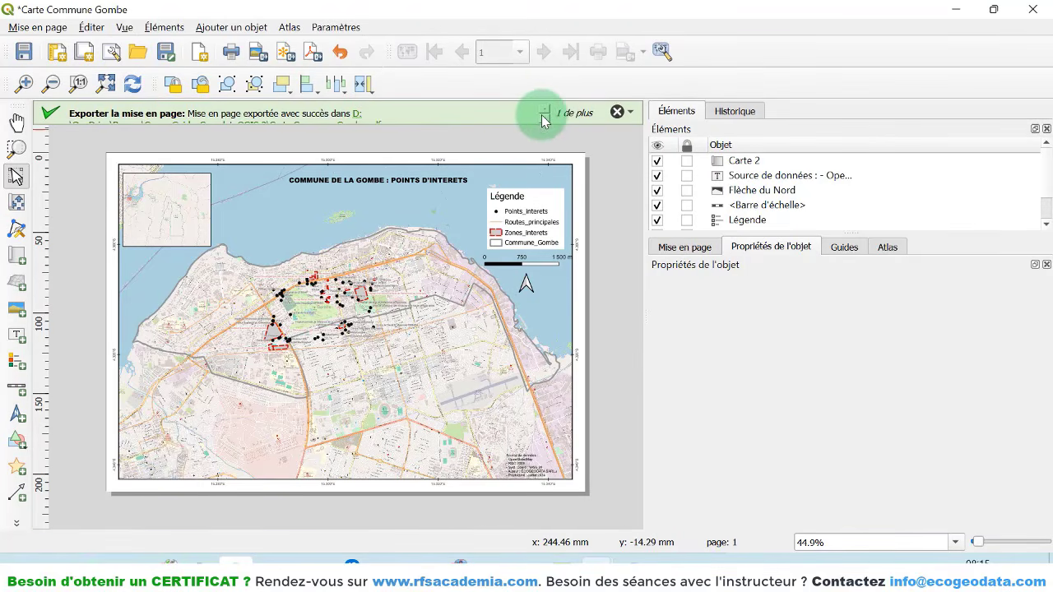
pyautogui.scroll(-1, 376, 113)
pyautogui.click(220, 116)
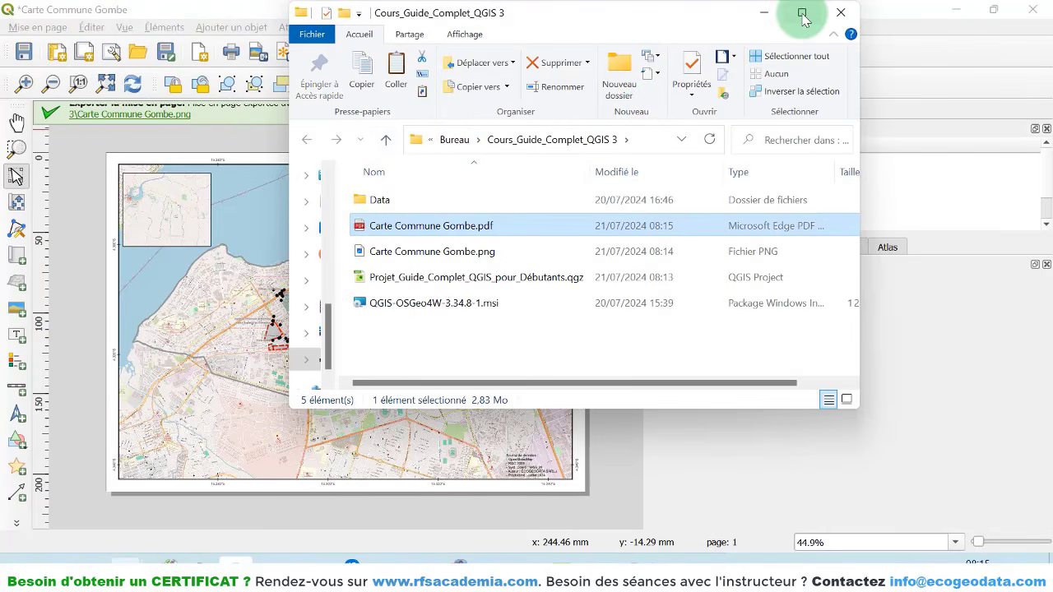
pyautogui.click(802, 15)
pyautogui.click(247, 346)
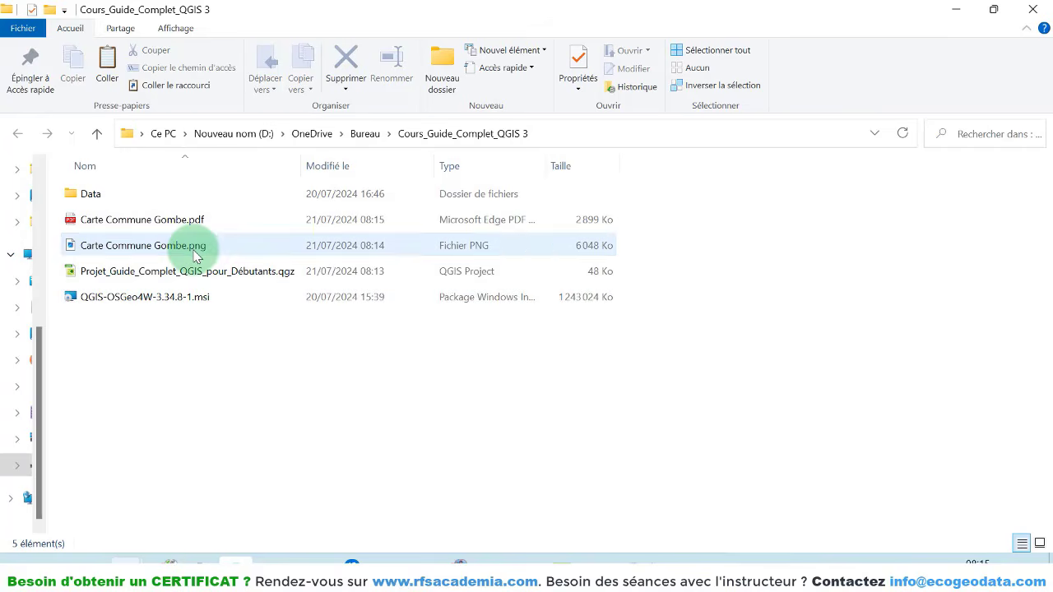
# - View the exported Carte Commune Gombe.png, close it, and look over the exported Carte Commune Gombe.pdf
pyautogui.click(196, 255)
pyautogui.doubleClick(196, 255)
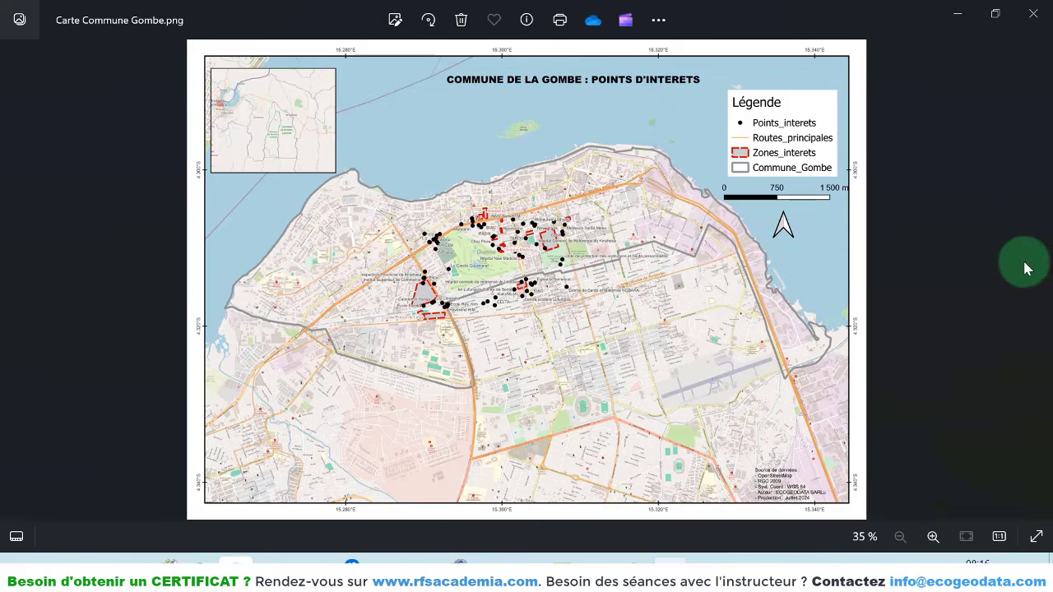
pyautogui.click(1033, 14)
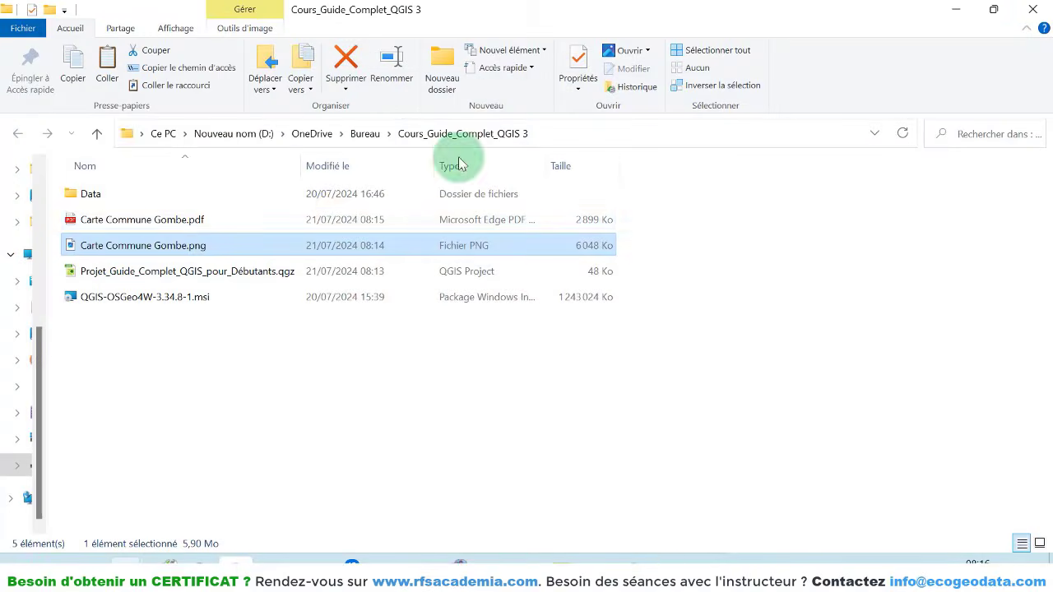
pyautogui.doubleClick(188, 220)
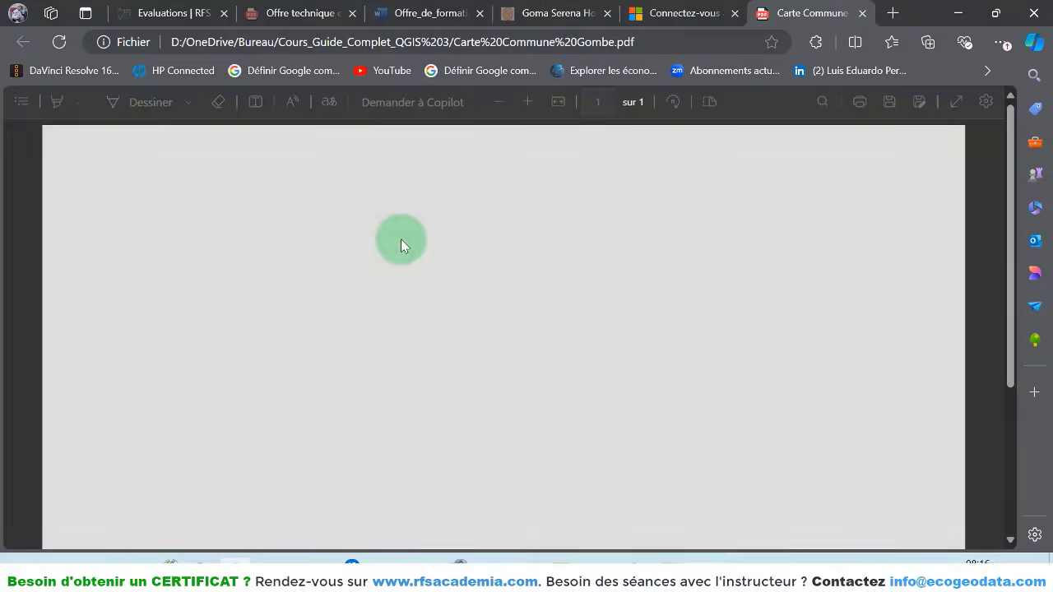
pyautogui.scroll(-5, 564, 286)
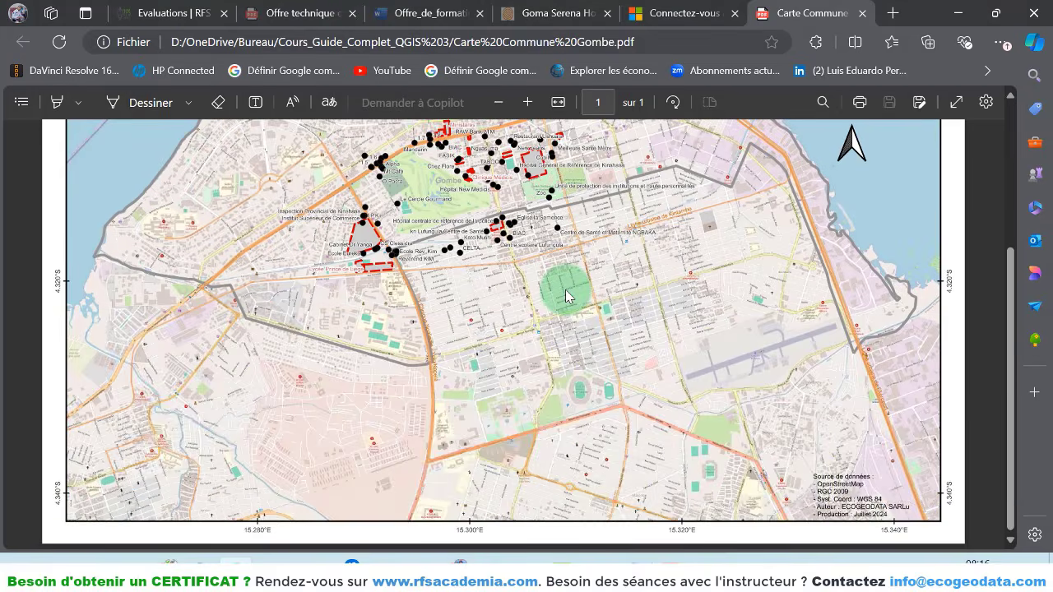
pyautogui.scroll(5, 566, 295)
pyautogui.scroll(-5, 568, 290)
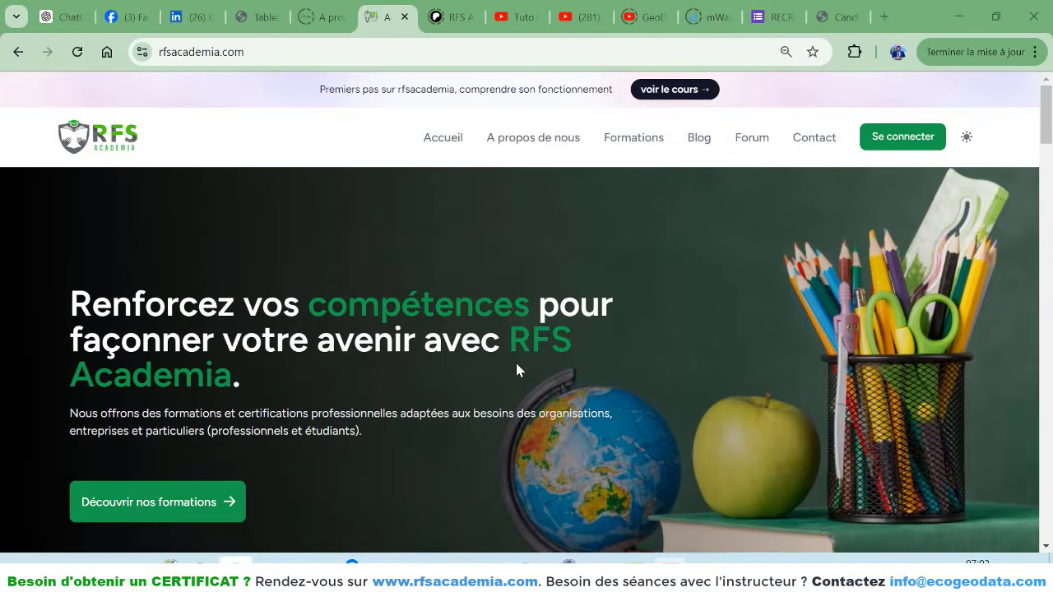
# - On the RFS Academia website home page, look through the training offers and the reasons to choose the academy
pyautogui.scroll(-4, 554, 293)
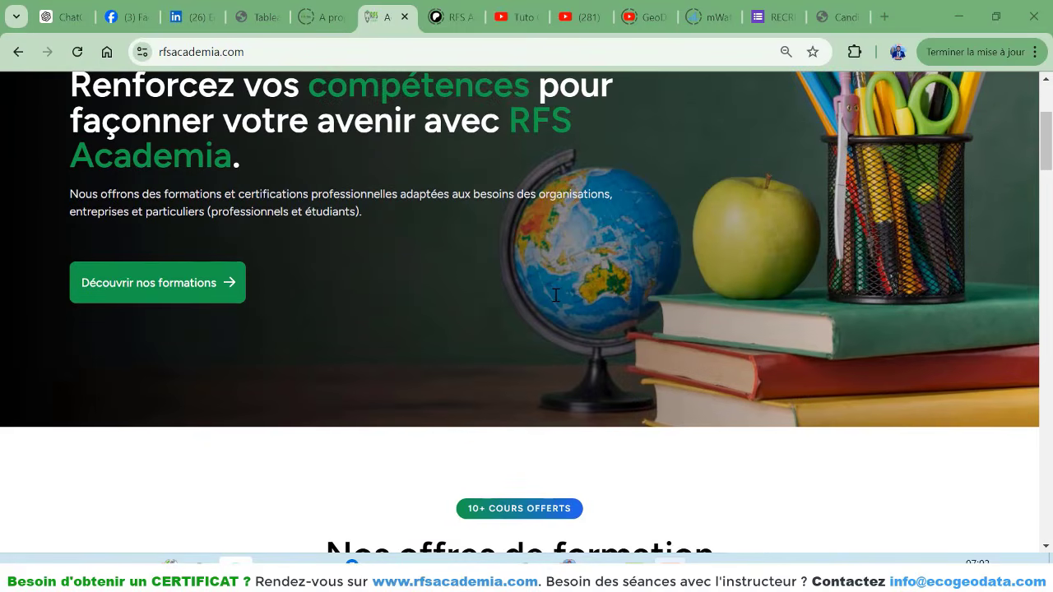
pyautogui.scroll(-3, 553, 294)
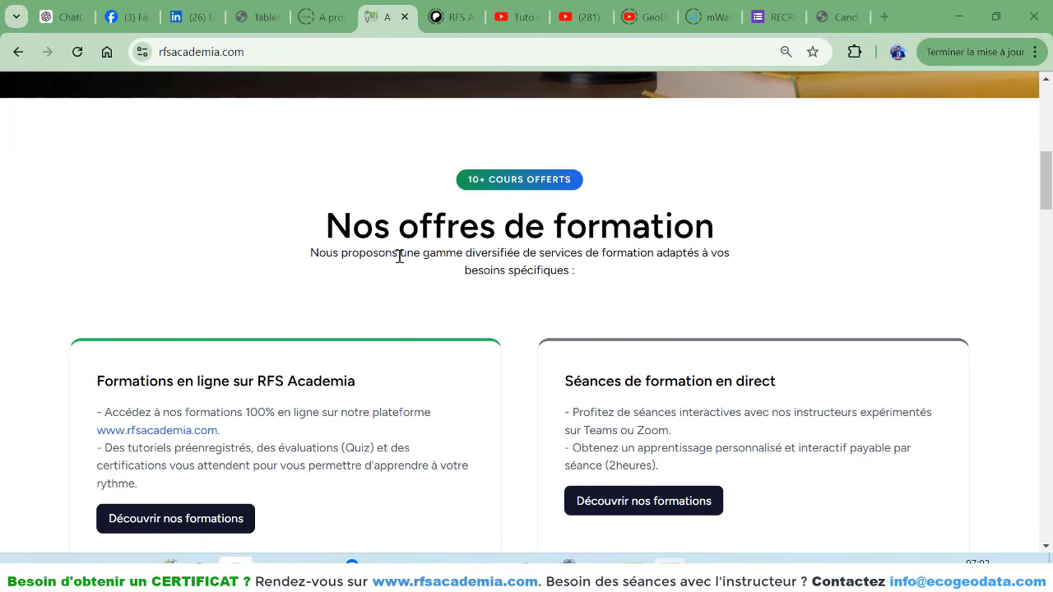
pyautogui.moveTo(327, 227); pyautogui.dragTo(753, 233)
pyautogui.click(754, 233)
pyautogui.scroll(-1, 756, 237)
pyautogui.scroll(-8, 756, 237)
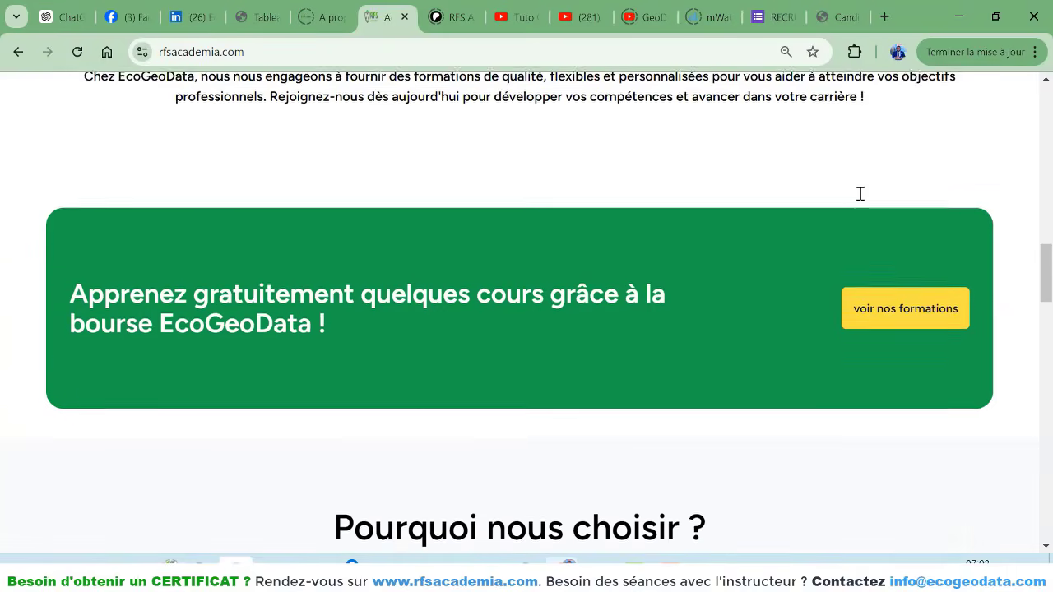
pyautogui.scroll(-2, 859, 197)
pyautogui.scroll(-4, 859, 199)
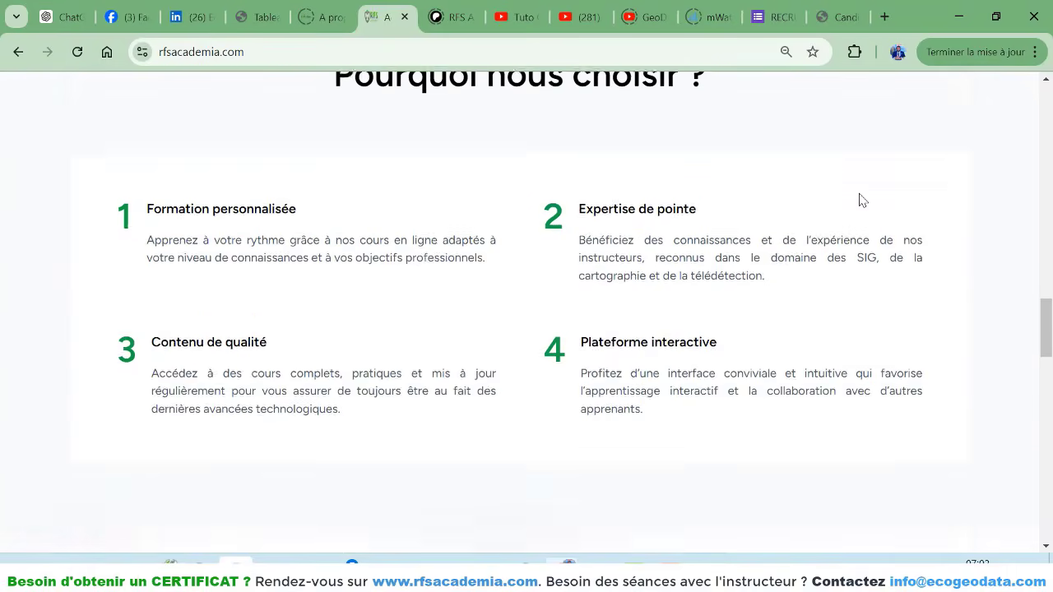
# - Go to the training catalogue and open the course on geographic information systems with QGIS, basic and advanced level
pyautogui.scroll(20, 740, 172)
pyautogui.click(628, 141)
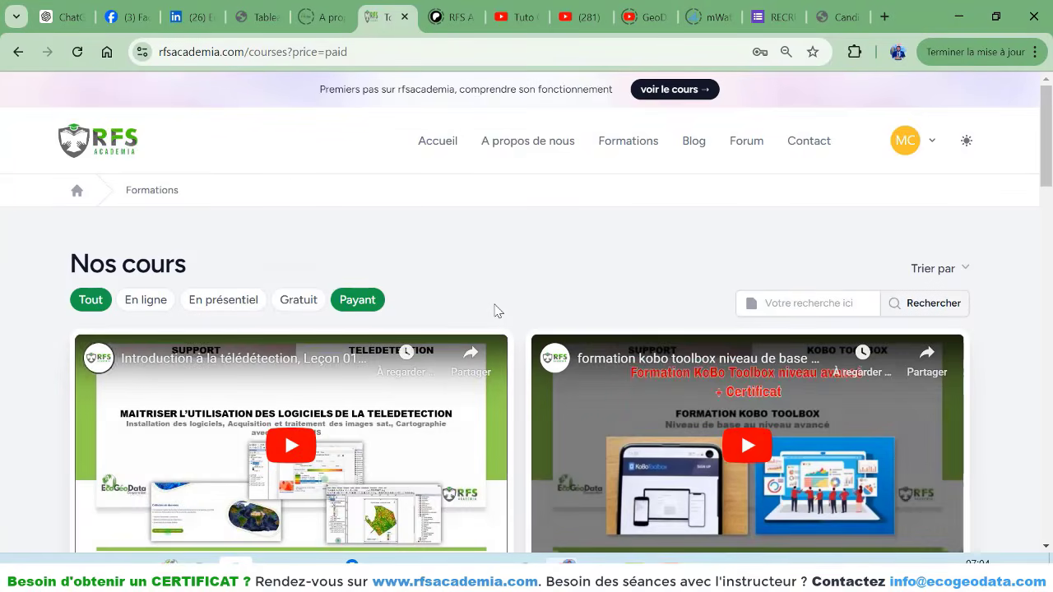
pyautogui.scroll(-4, 485, 313)
pyautogui.scroll(-6, 496, 313)
pyautogui.click(480, 383)
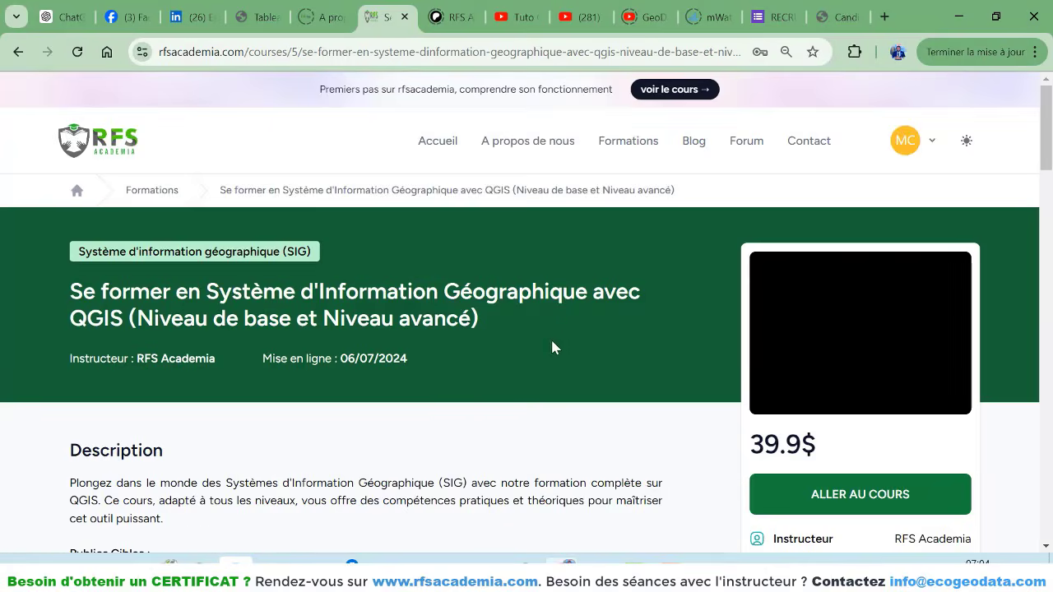
# - Read through the QGIS course's description and details, and enter the course content
pyautogui.scroll(-3, 569, 348)
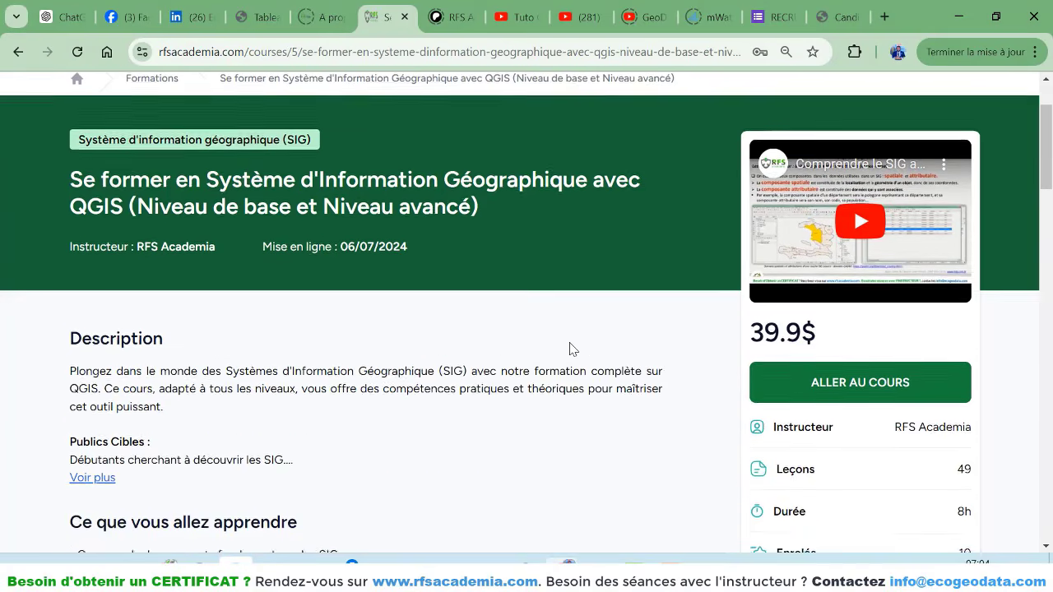
pyautogui.scroll(-1, 569, 349)
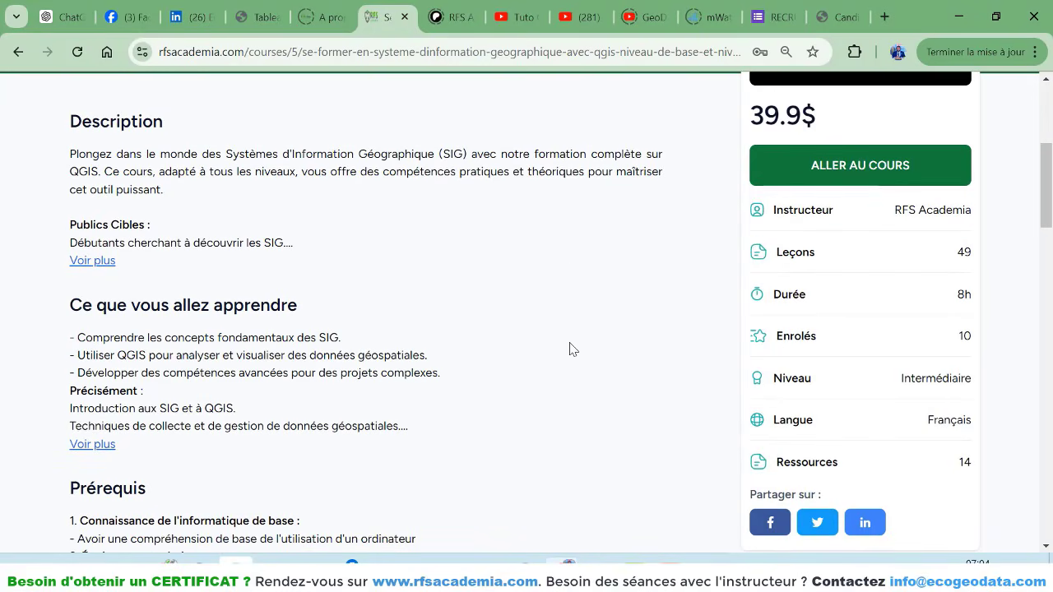
pyautogui.click(864, 173)
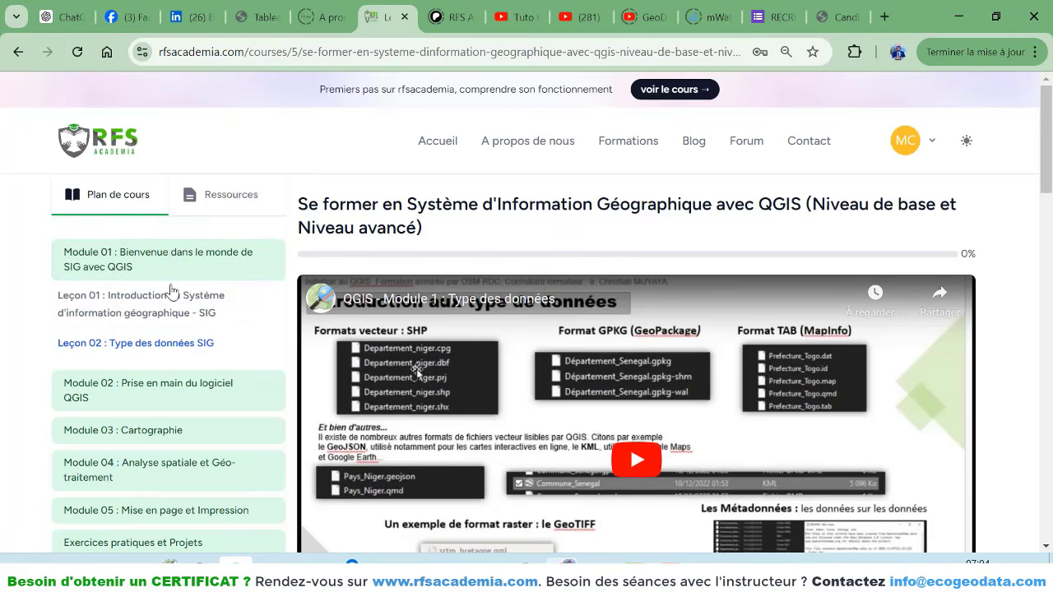
# - Expand Module 02 : Prise en main du logiciel QGIS in the course plan, and display the course's downloadable resources
pyautogui.scroll(-1, 170, 291)
pyautogui.click(171, 289)
pyautogui.scroll(-1, 171, 291)
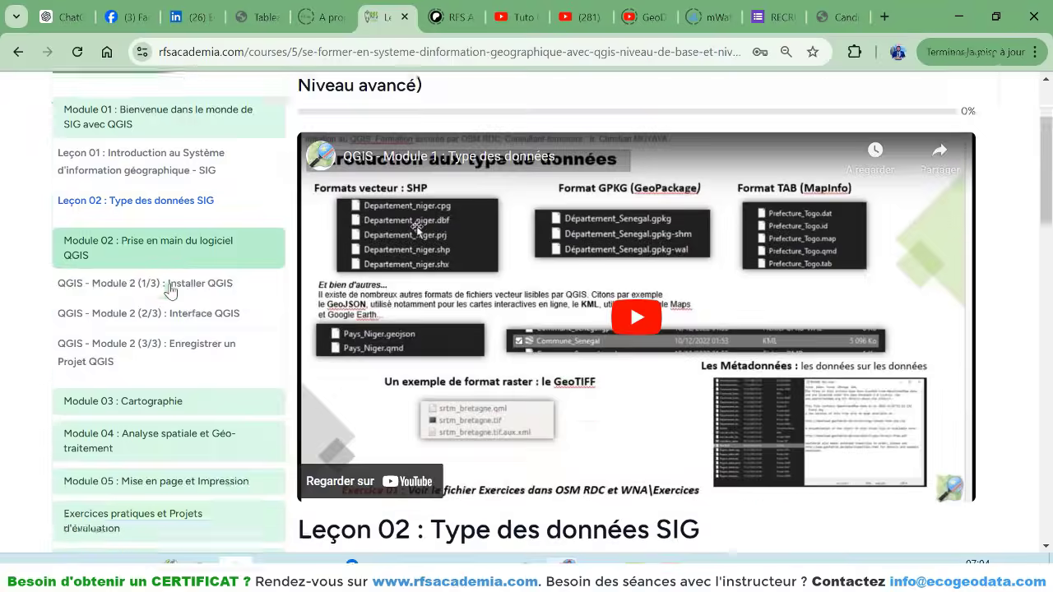
pyautogui.scroll(2, 170, 291)
pyautogui.click(231, 195)
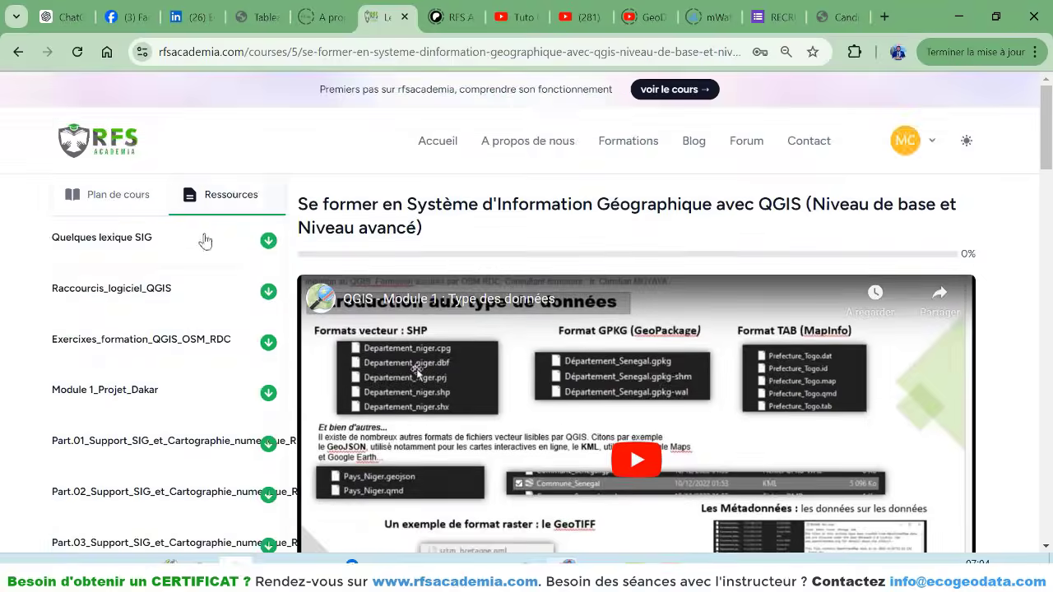